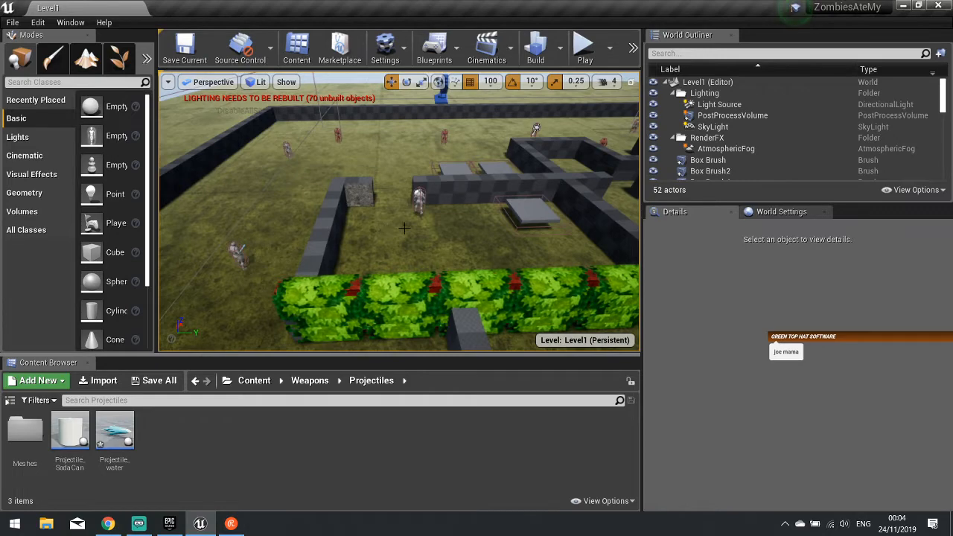
- Start playing Level1 in the editor and fire the Squirt Gun while running toward the gap in the wall
right_drag(417, 173, 356, 186)
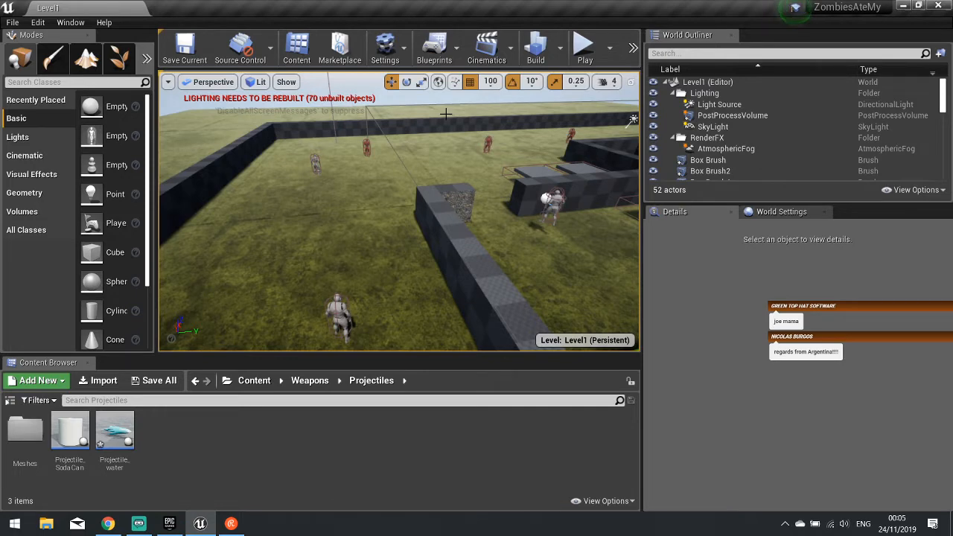
click(584, 49)
key(w)
click(447, 168)
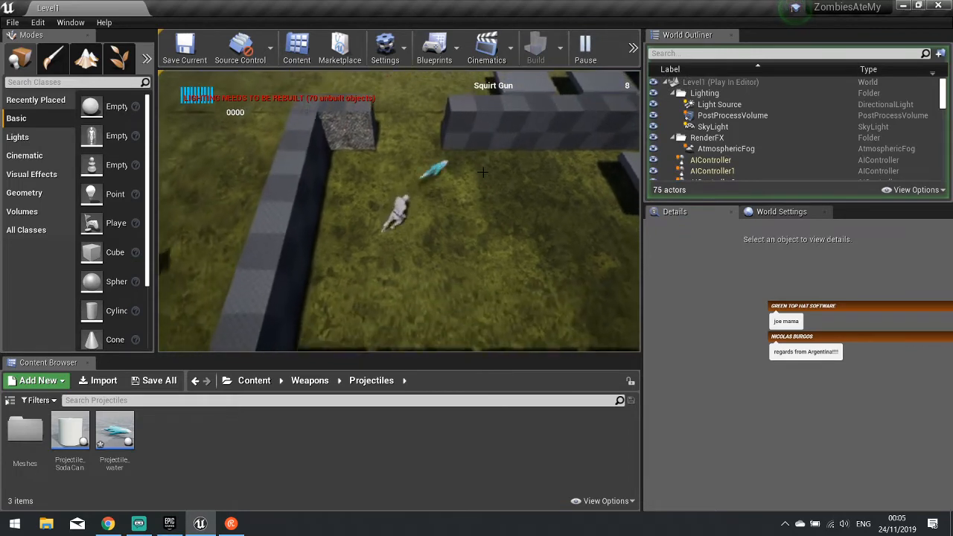
click(402, 163)
click(377, 160)
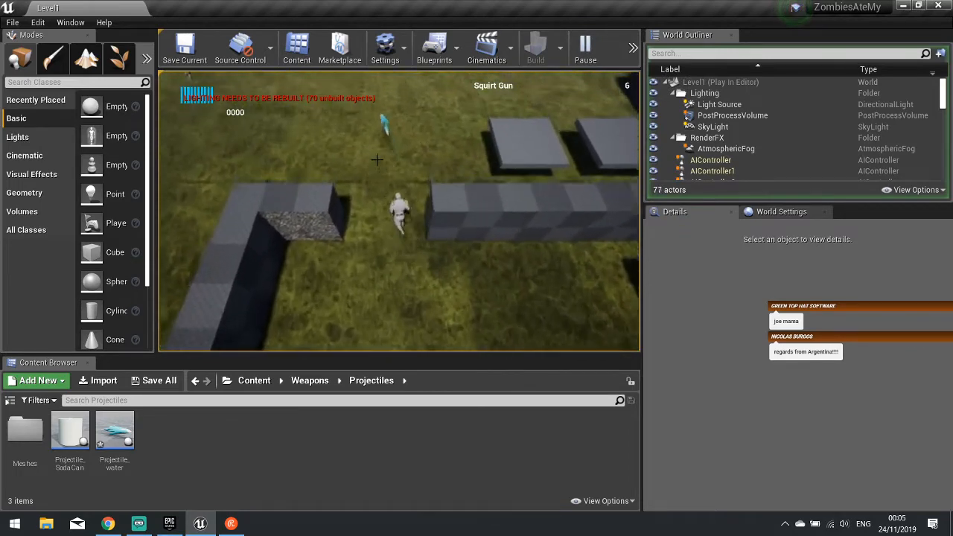
- Test the Squirt Gun by shooting at the surrounding zombies on the move until its ammo runs out
key(a)
key(s)
click(419, 195)
key(a)
click(435, 221)
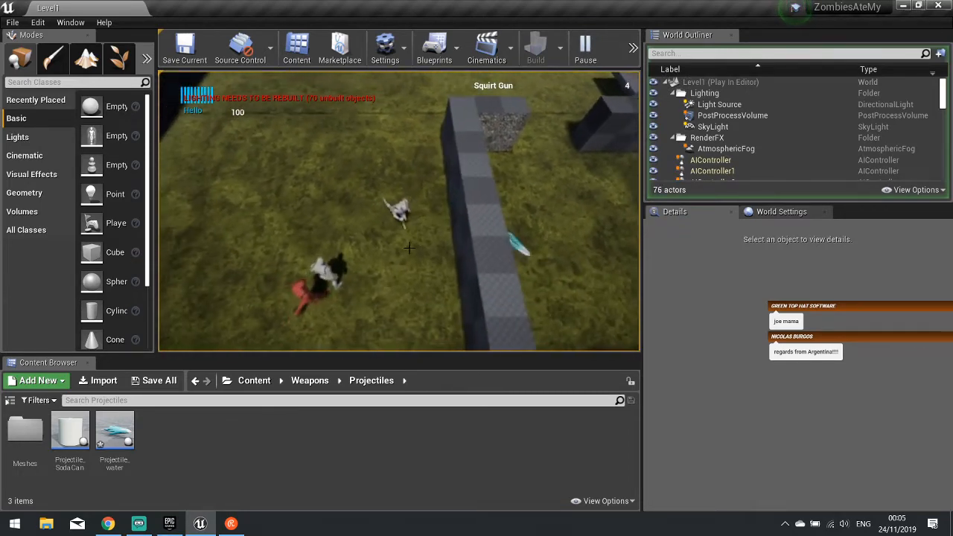
click(413, 242)
key(w)
click(412, 165)
key(d)
click(468, 171)
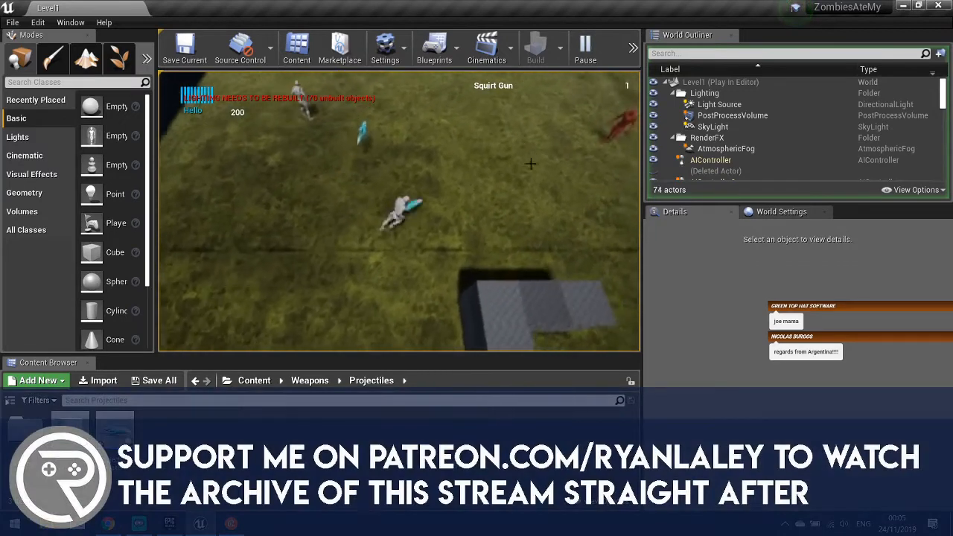
click(466, 156)
key(d)
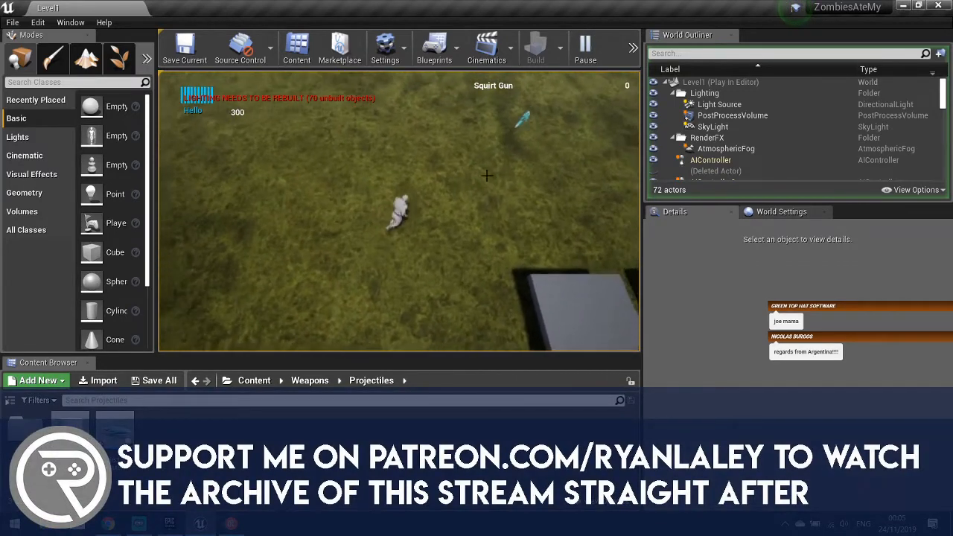
- Run the character around the grass and walled corridor to test how the zombies chase the player
key(s)
key(a)
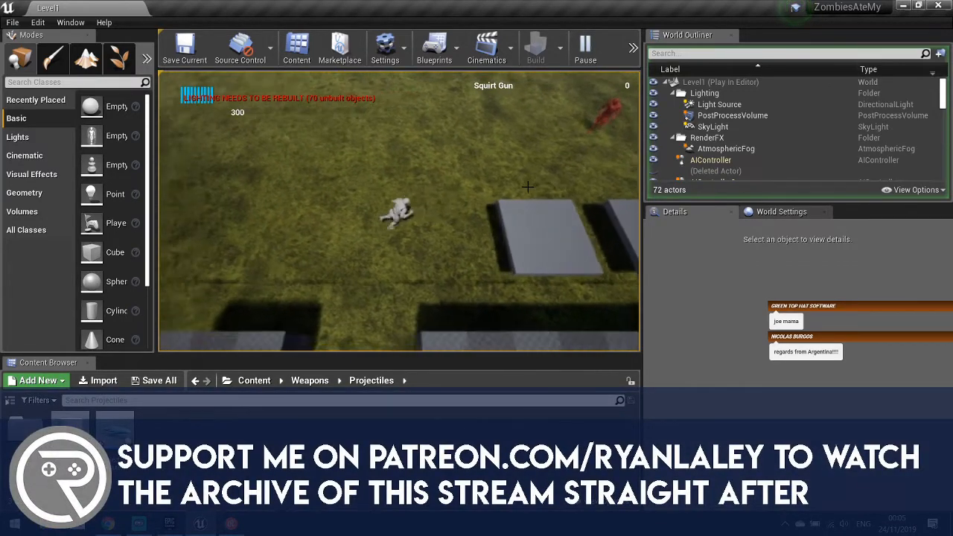
key(w)
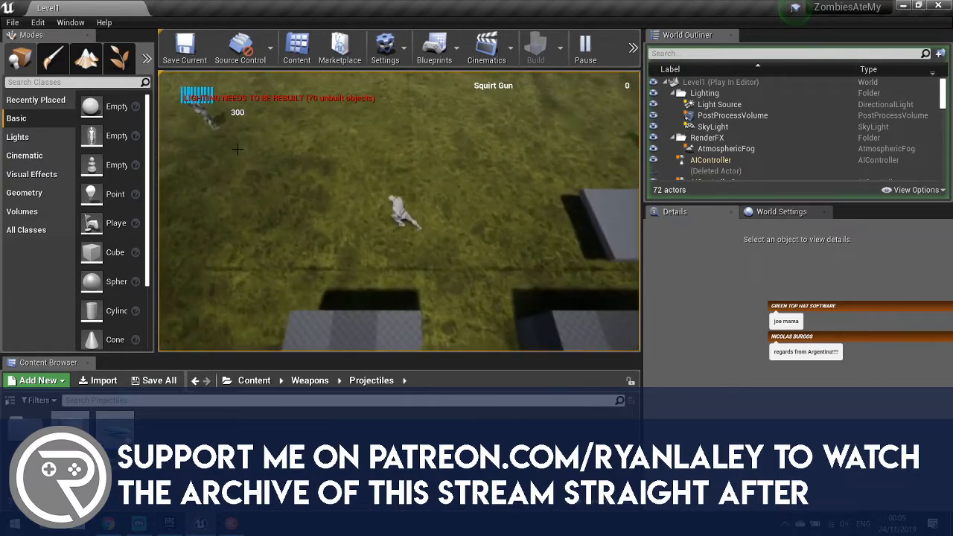
key(a)
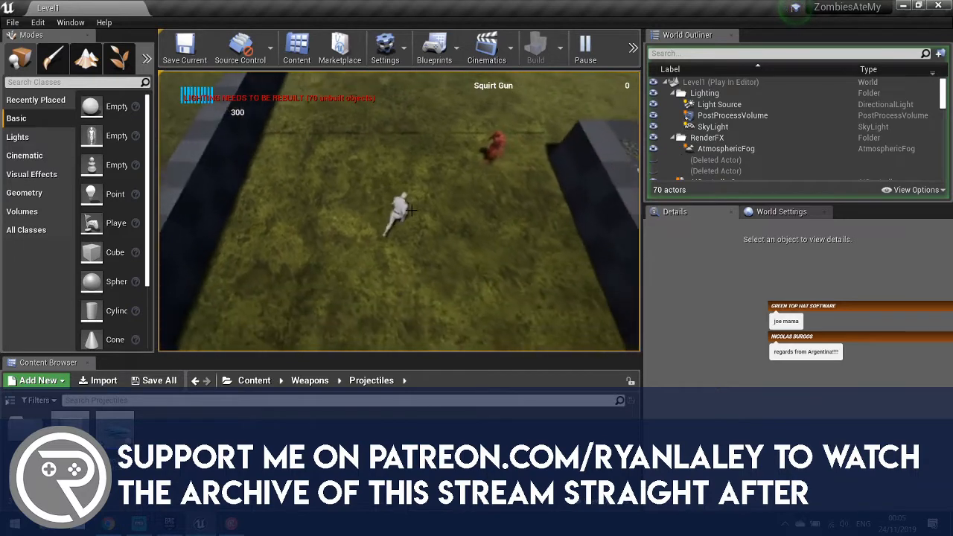
key(d)
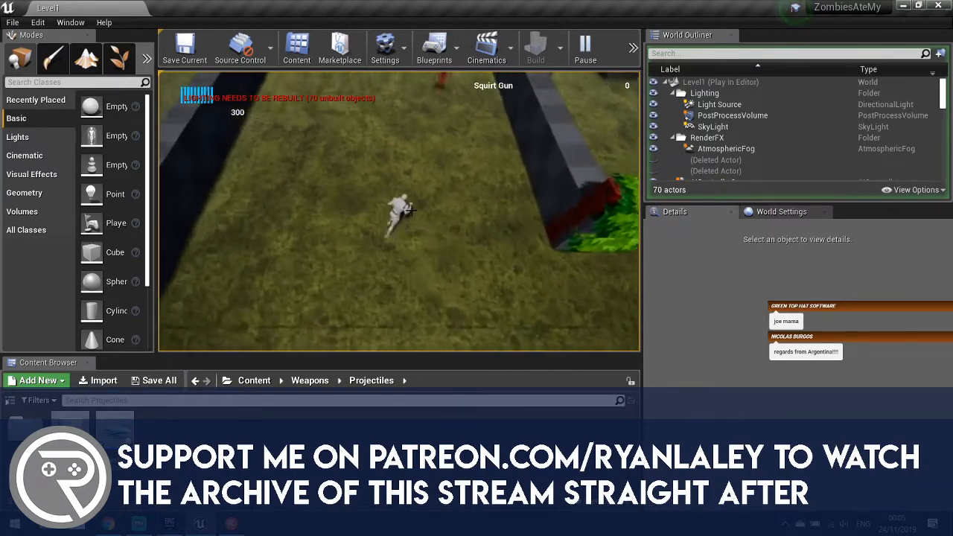
key(w)
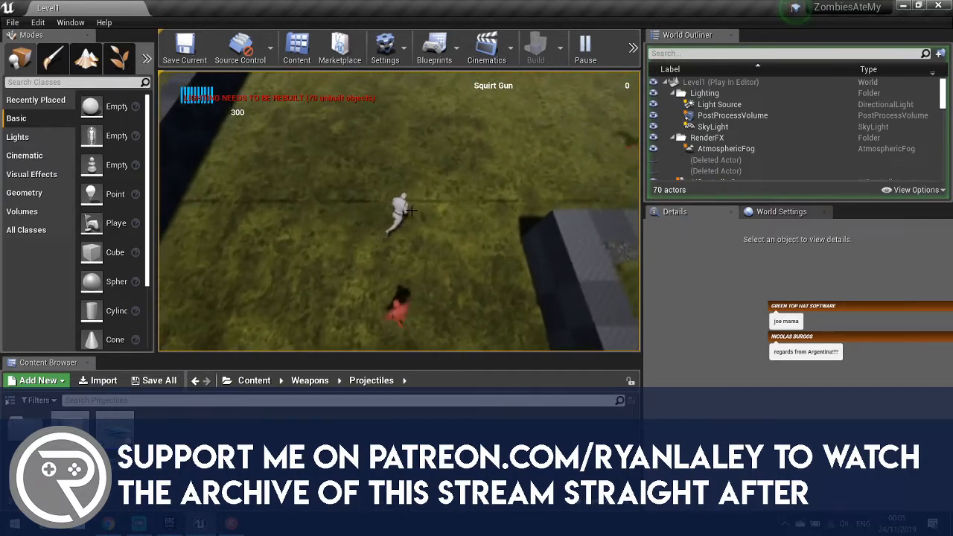
key(w)
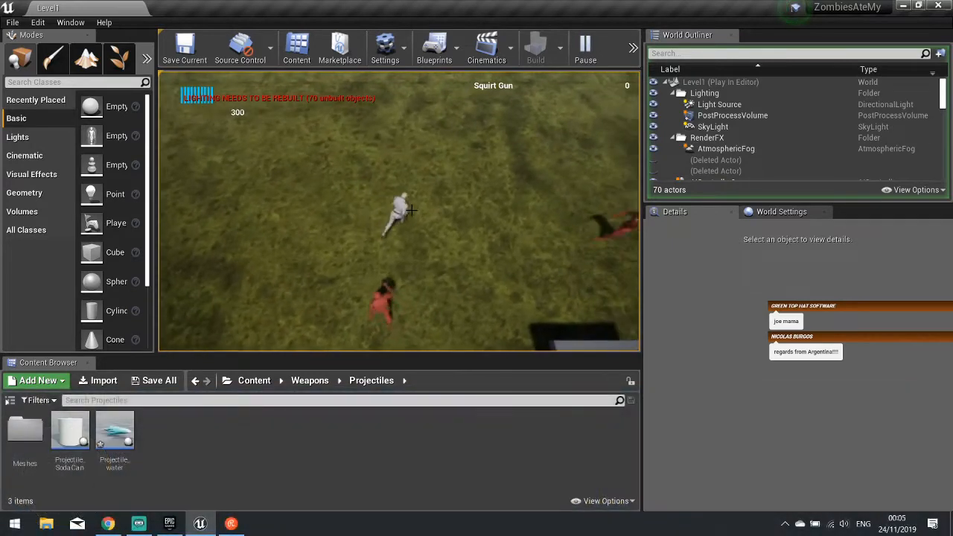
- Run the character across the open field, past the orange door-shaped object, and into the U-shaped walled alcove
key(w)
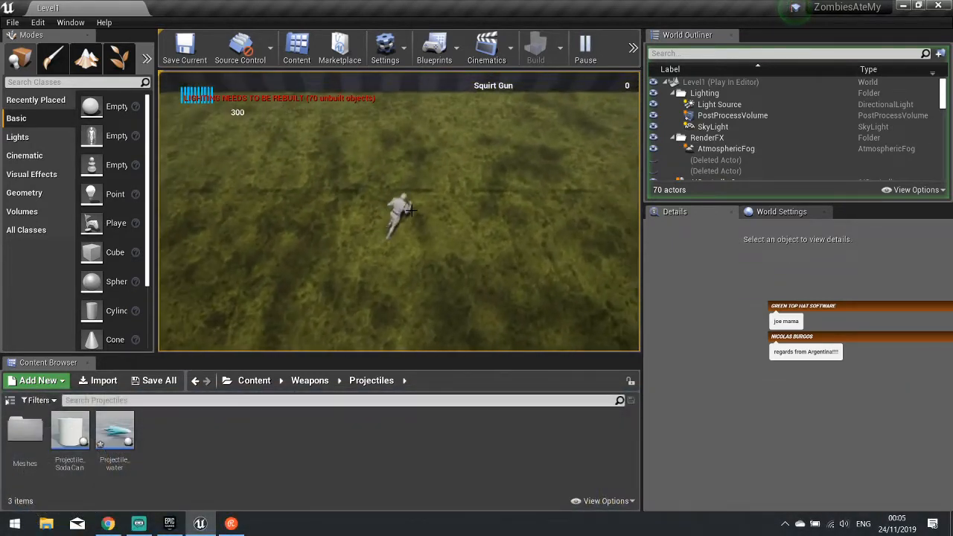
key(w)
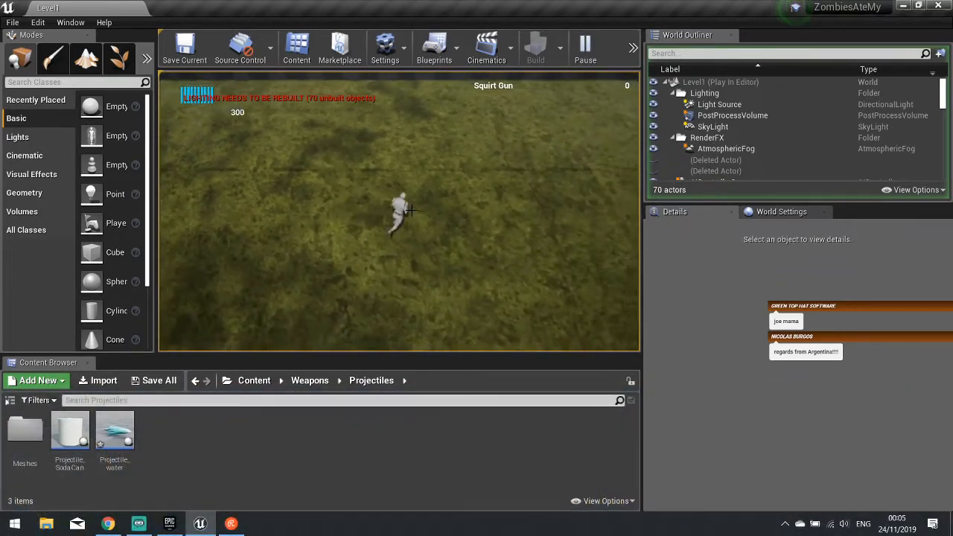
key(w)
key(w)
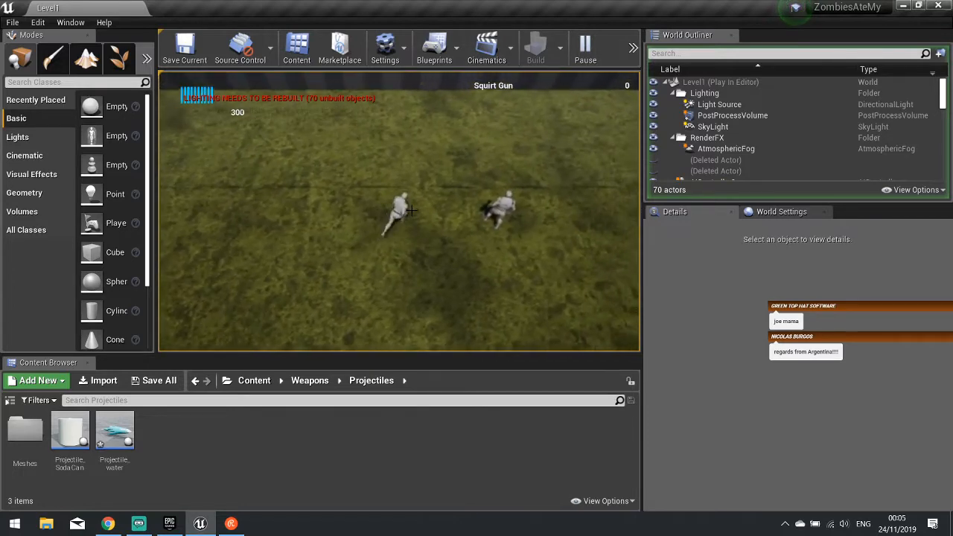
key(w)
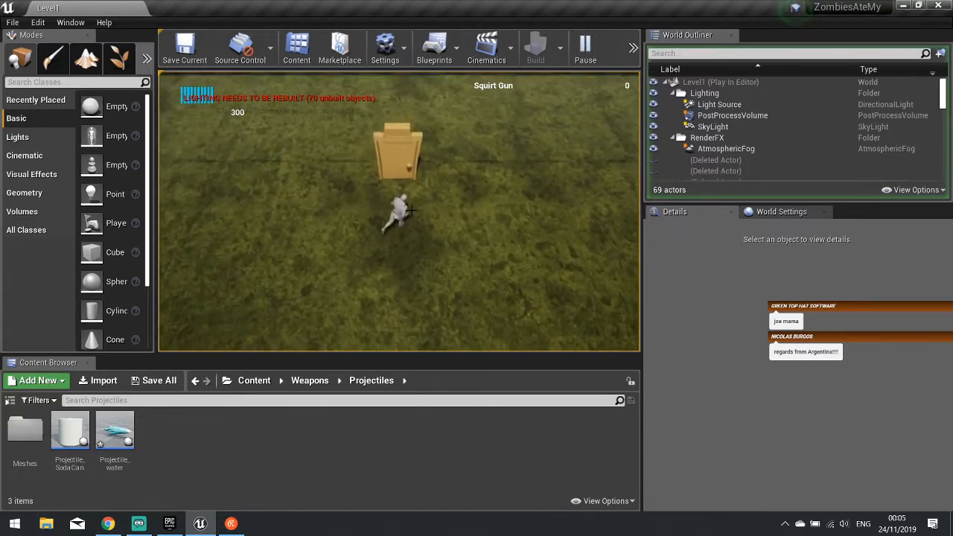
key(w)
key(w)
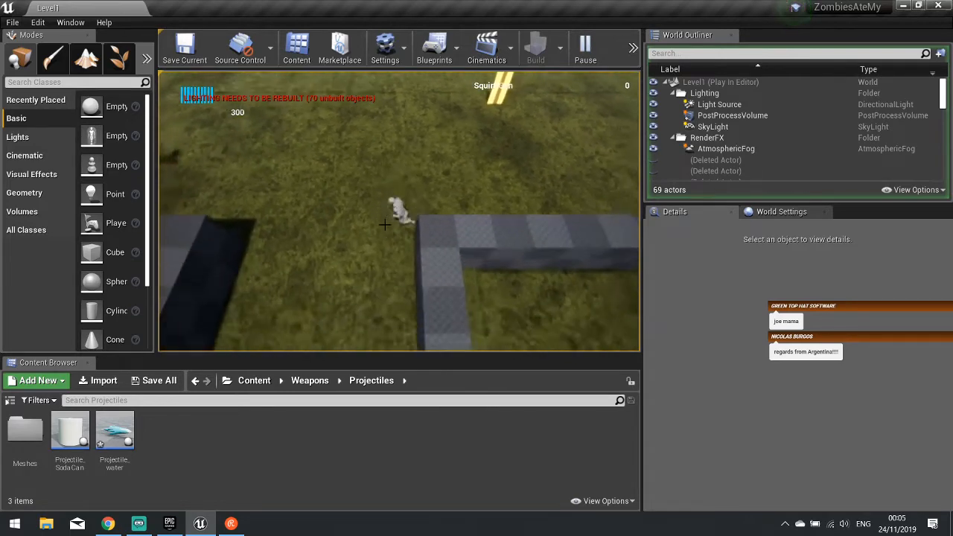
key(w)
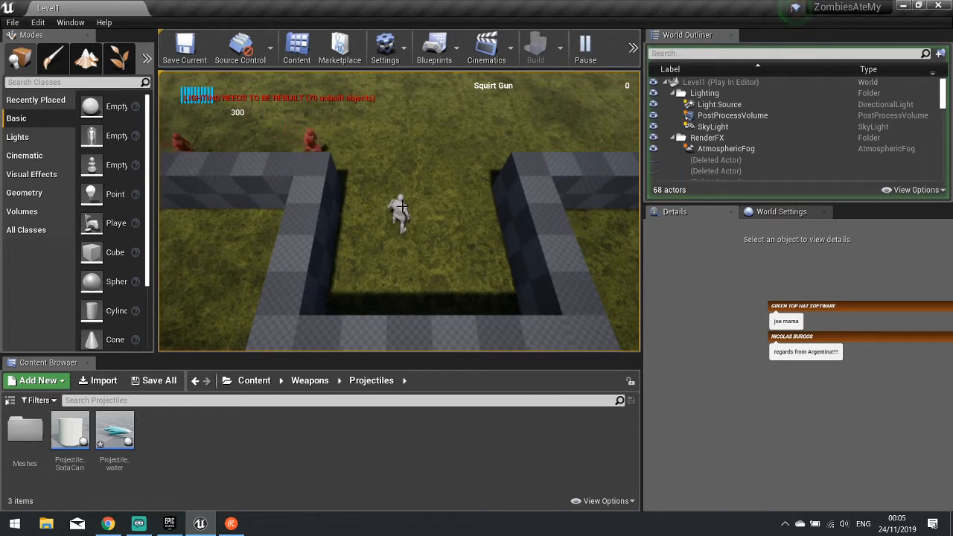
- Lead the red zombies out of the alcove and across the grass near the grey slabs
key(w)
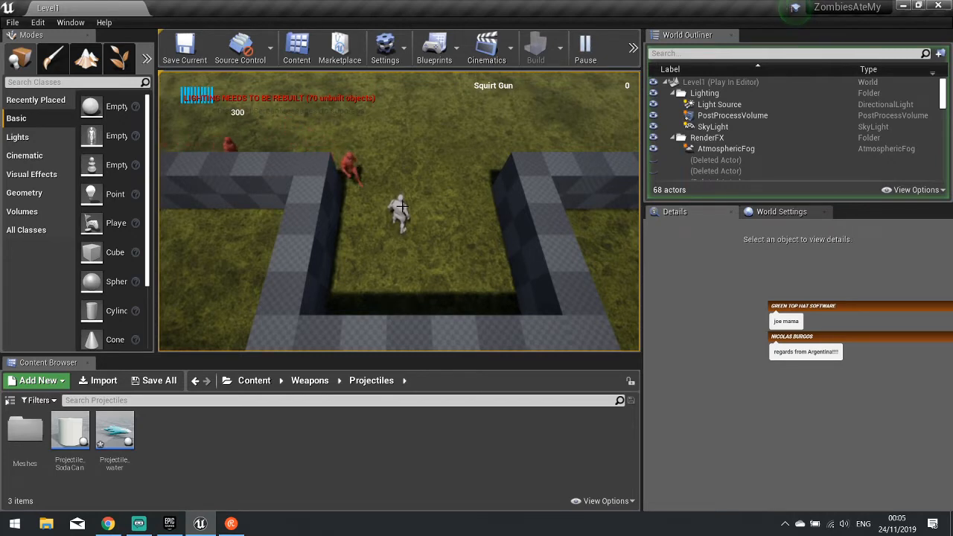
key(w)
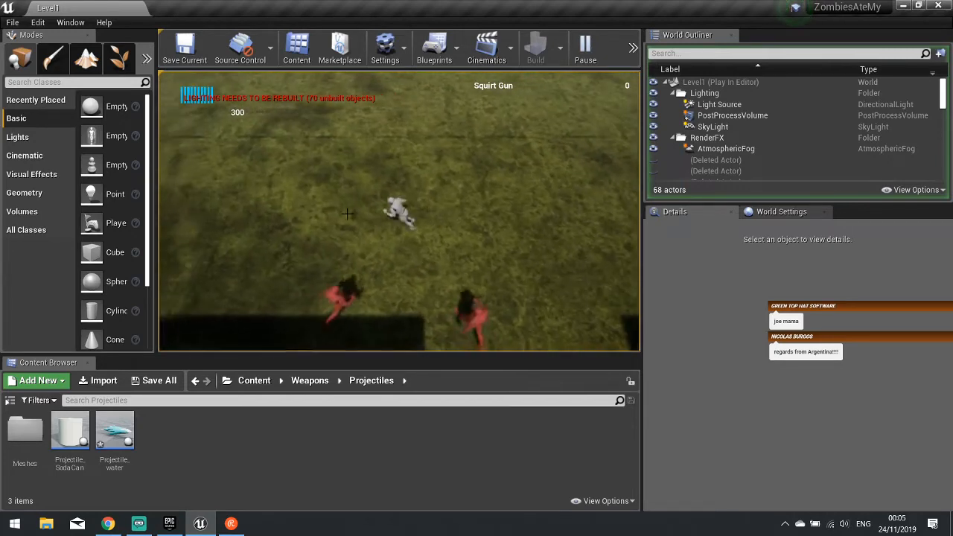
key(w)
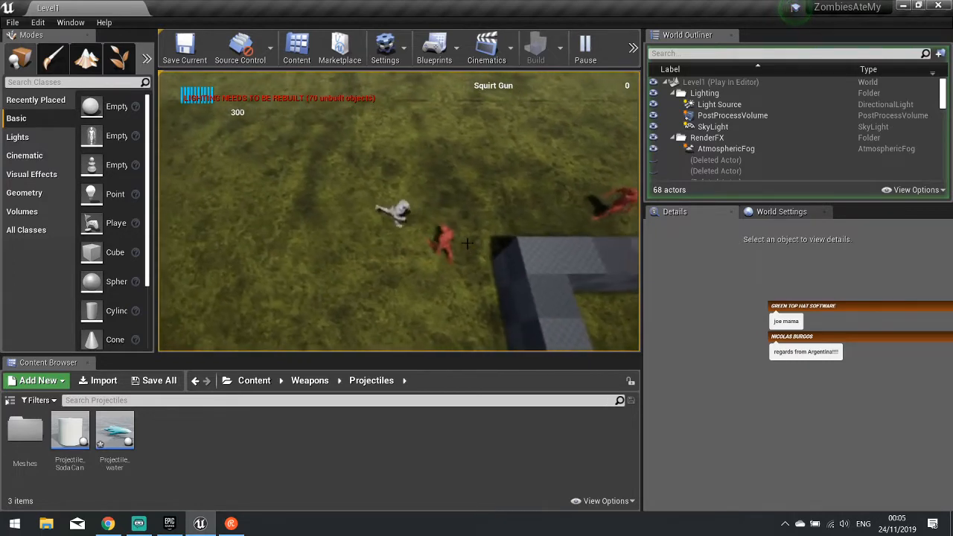
key(w)
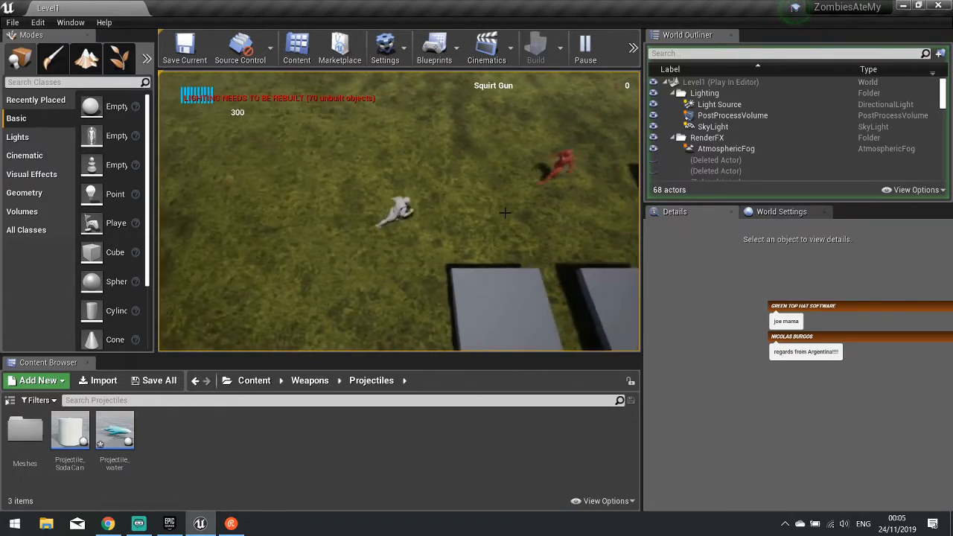
key(w)
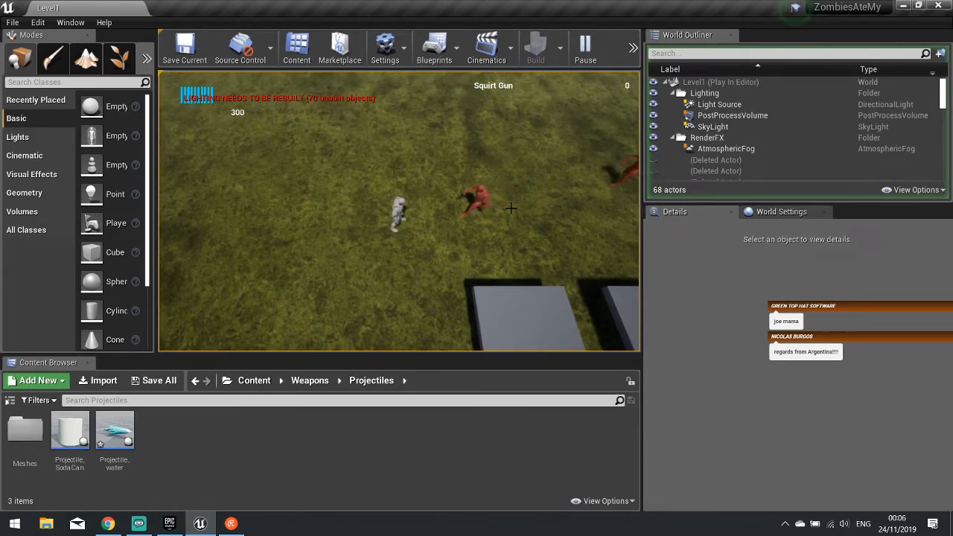
- Switch to the Soda Pack and test throwing soda cans at the red zombies near the wall corner
key(2)
key(w)
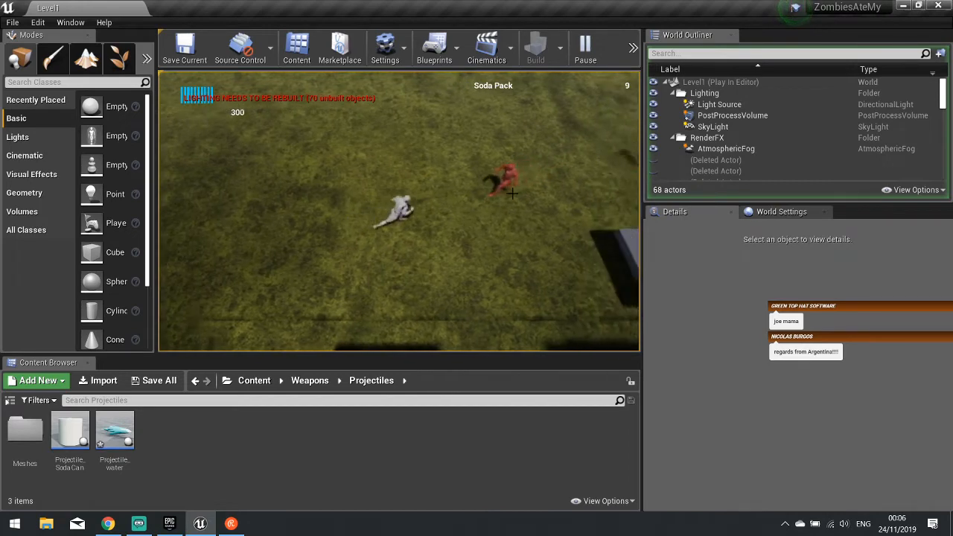
key(s)
click(484, 176)
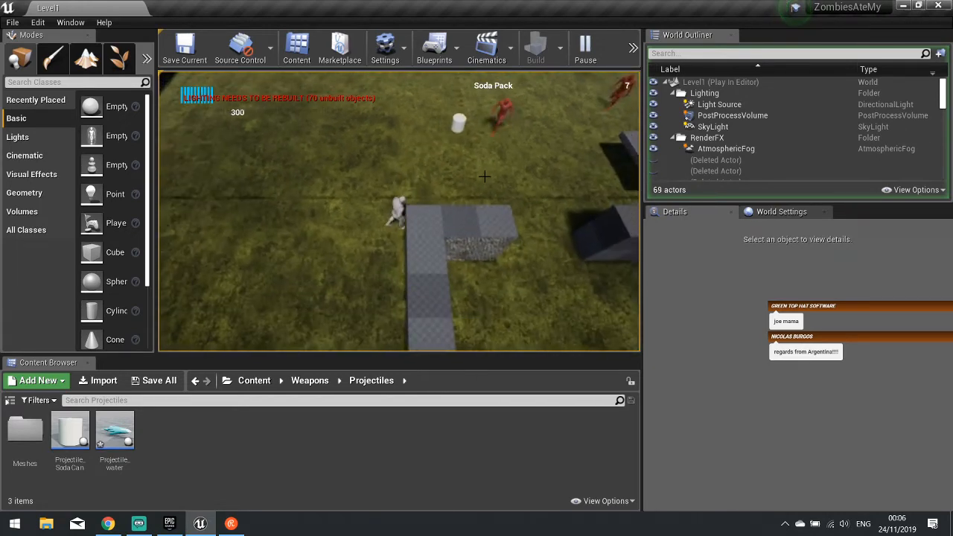
key(w)
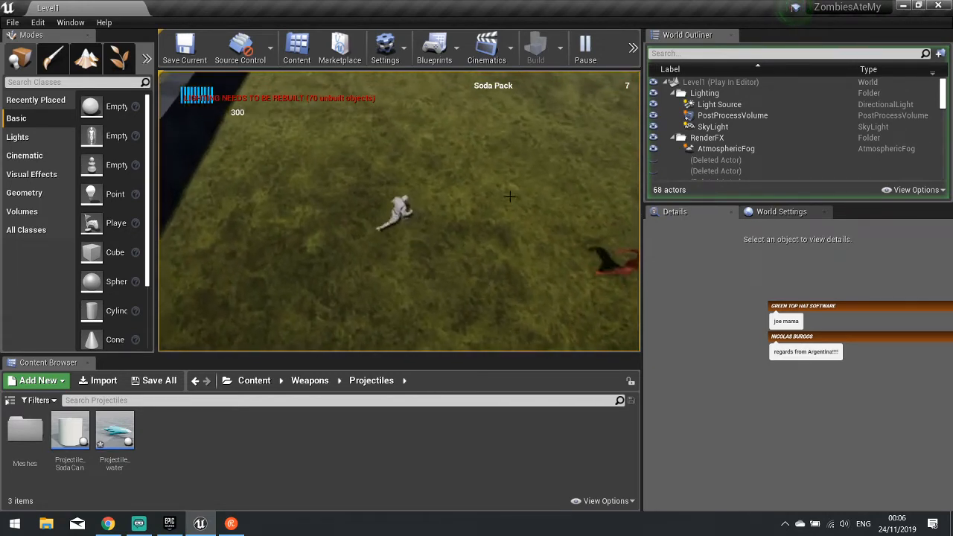
key(s)
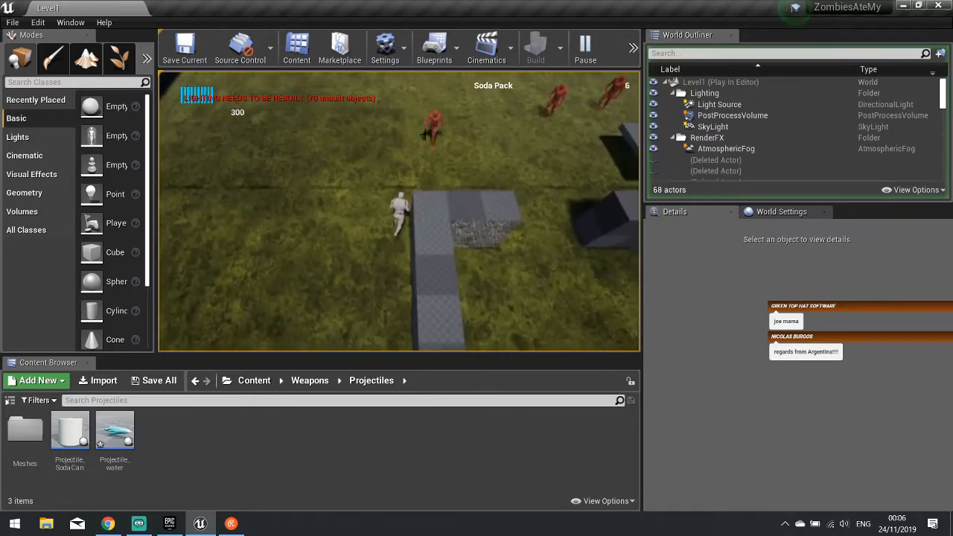
click(368, 176)
- Take the character through the wall gap and over the dividing wall by the grey slabs to the open grass
key(d)
key(s)
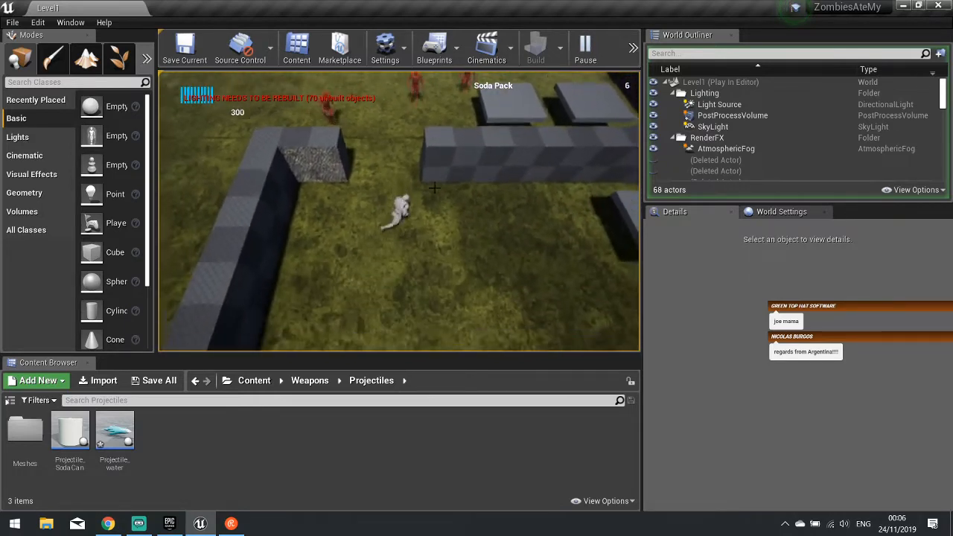
key(s)
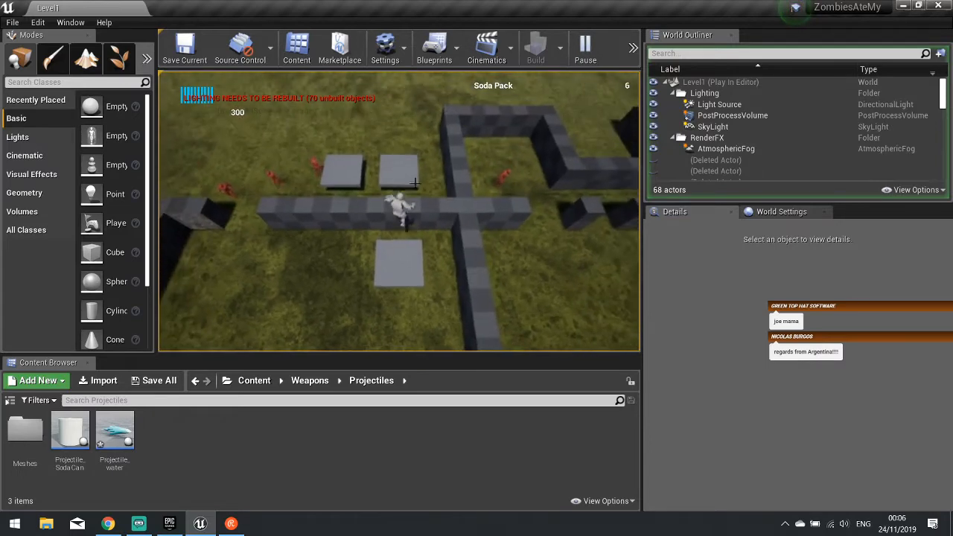
key(w)
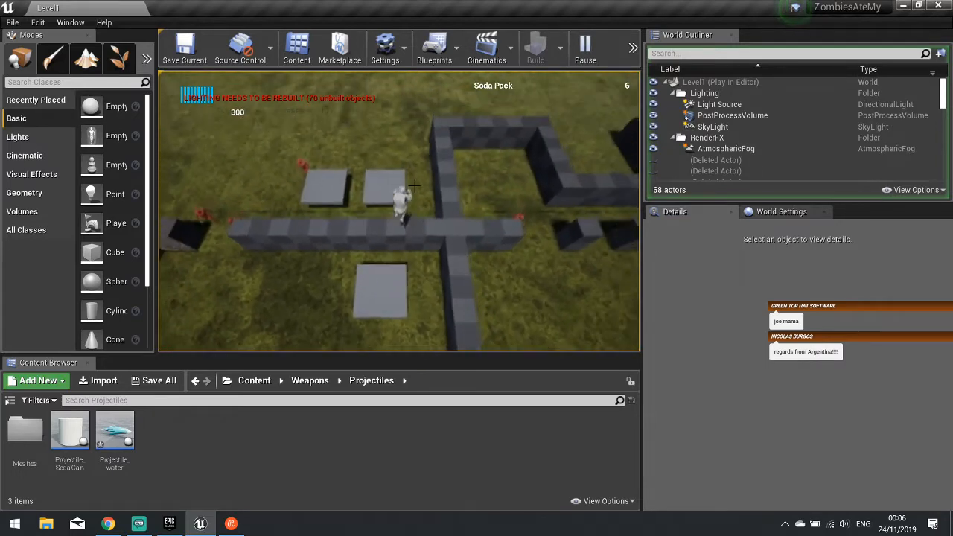
key(w)
key(w)
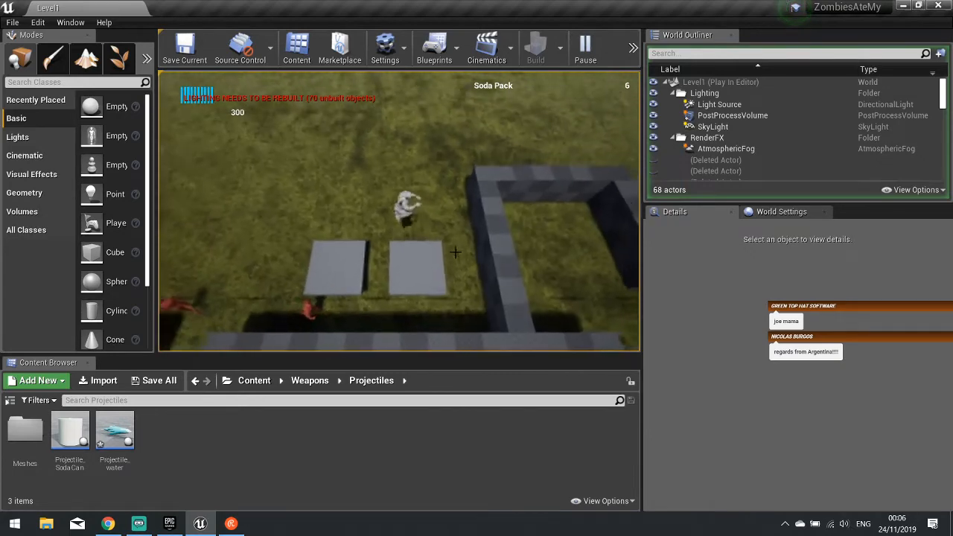
key(a)
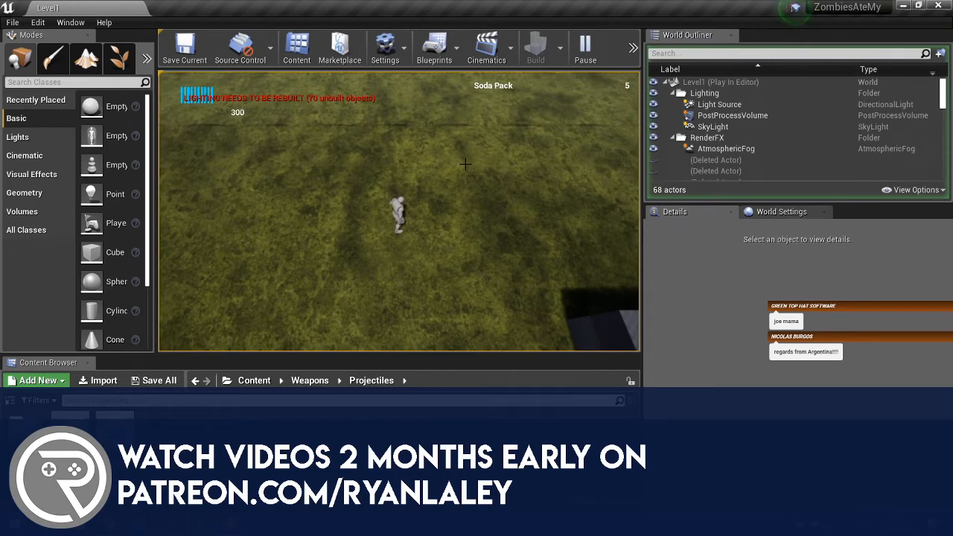
- Throw more soda cans on the open grass and return the character to the area behind the dividing wall
click(434, 162)
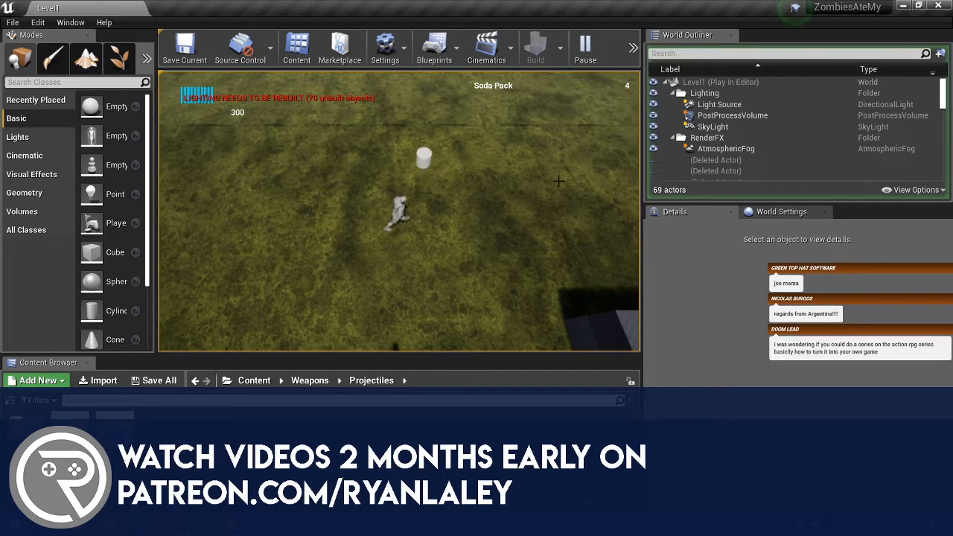
key(s)
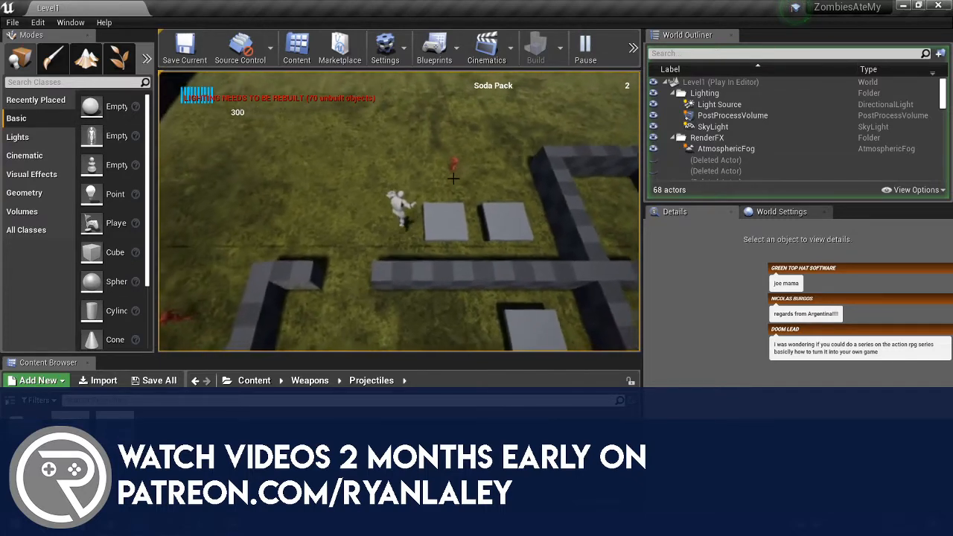
key(s)
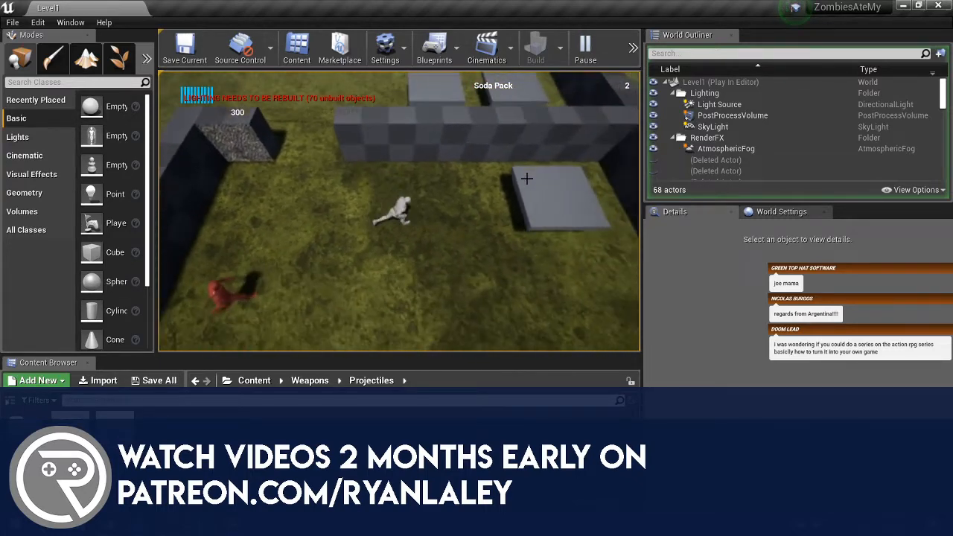
- Take the character over the dividing wall by the grey slabs and around to the grass on the wall's other side
key(w)
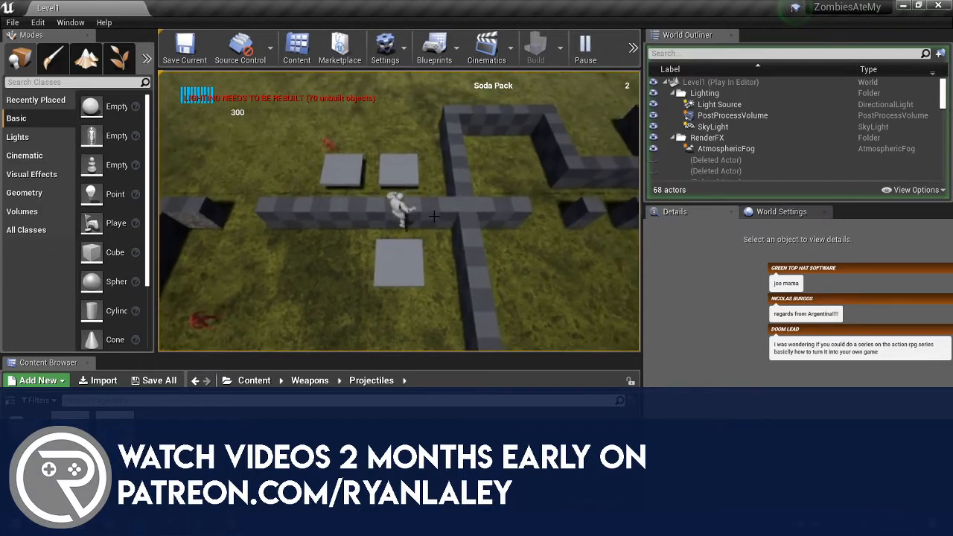
key(s)
key(w)
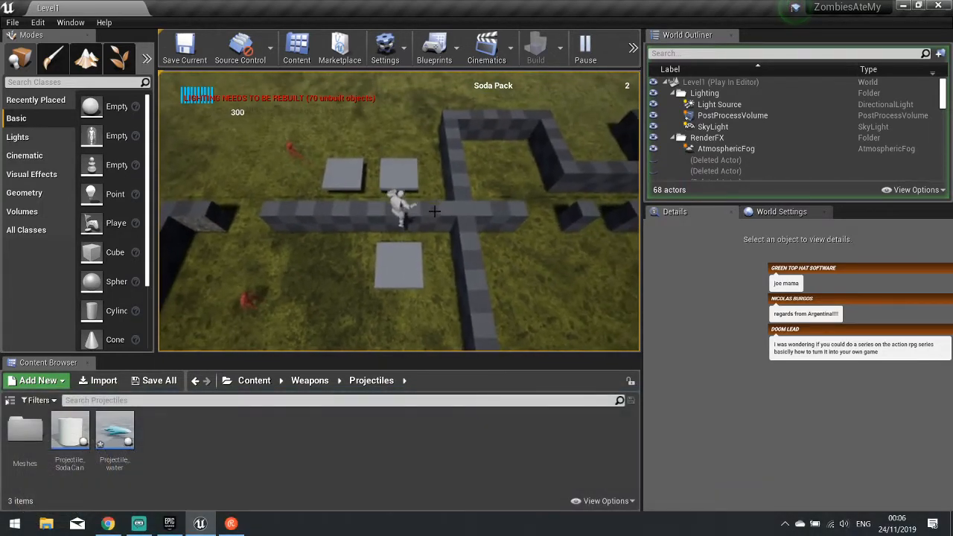
key(w)
key(d)
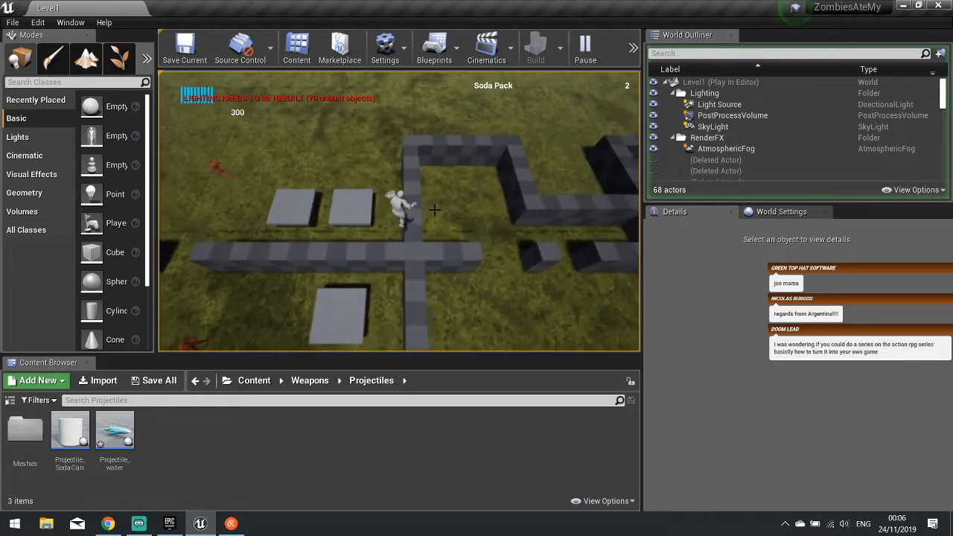
key(w)
key(d)
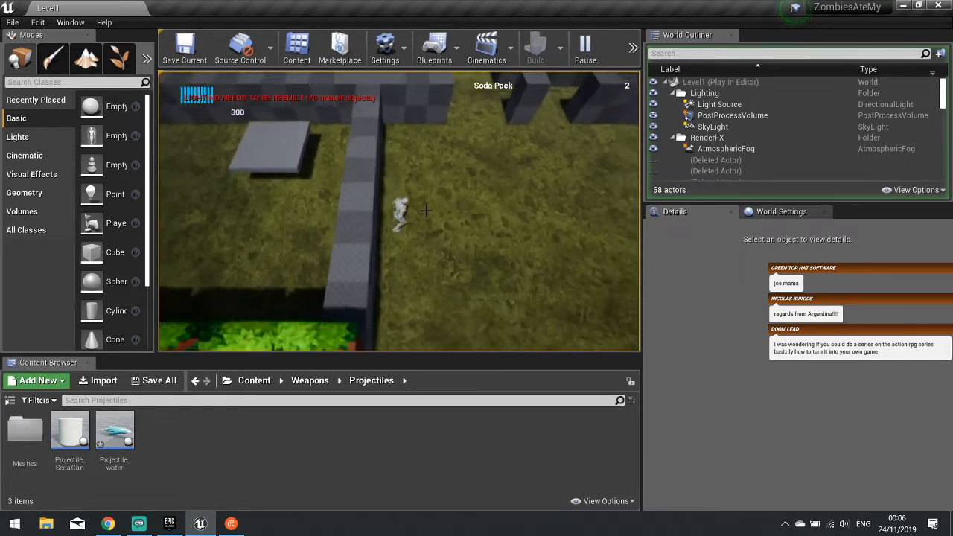
- Throw the remaining soda cans beside the gap in the block walls and back away onto the grass
key(w)
click(425, 211)
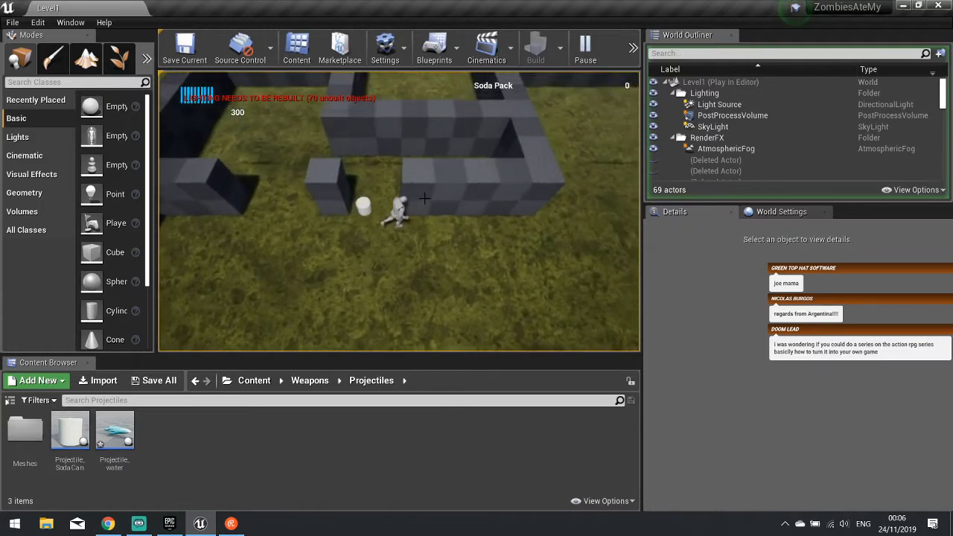
key(s)
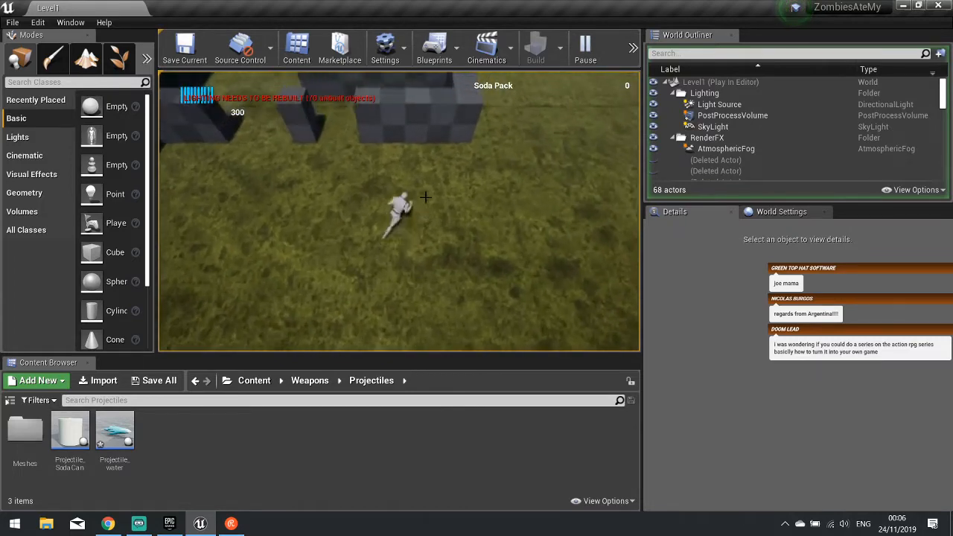
- Run the character around the end of the block walls, across the shaded grass and back past them
key(w)
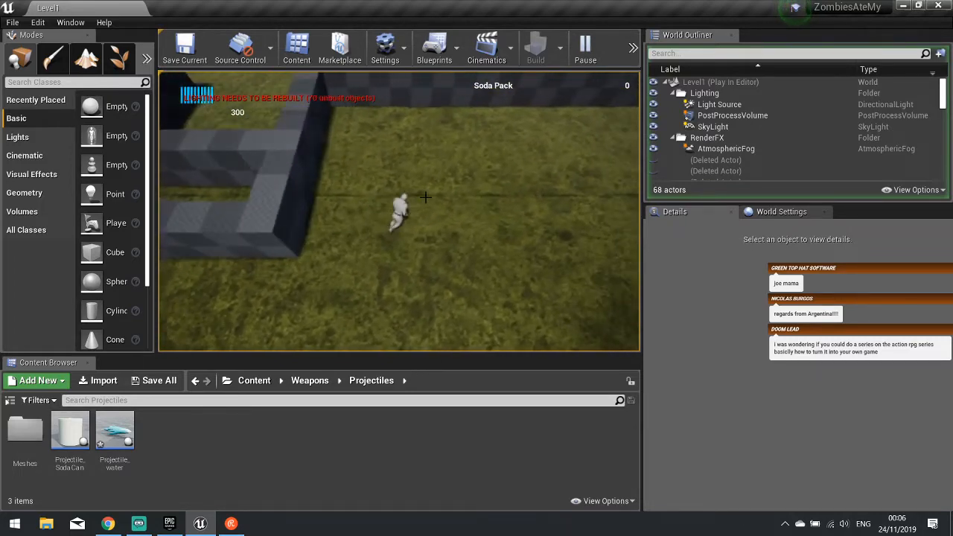
key(d)
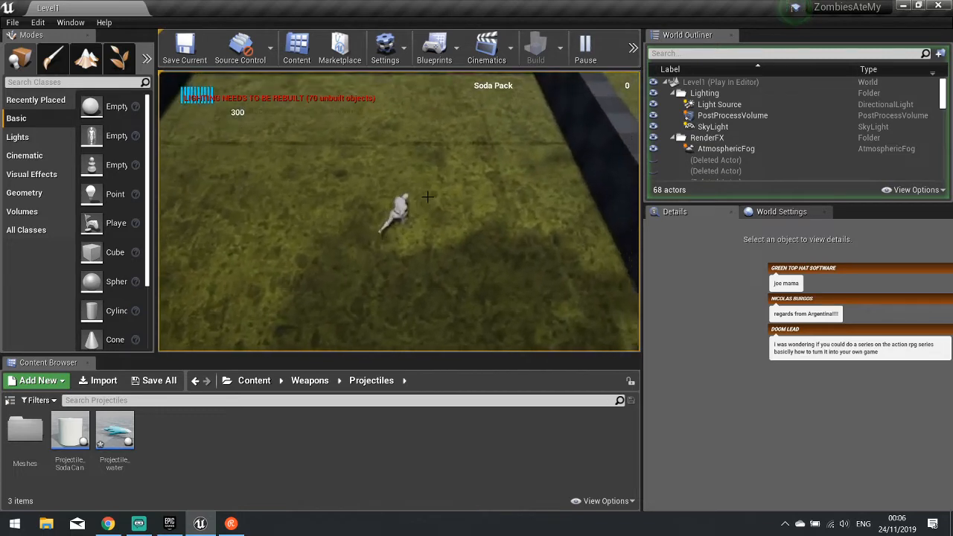
key(a)
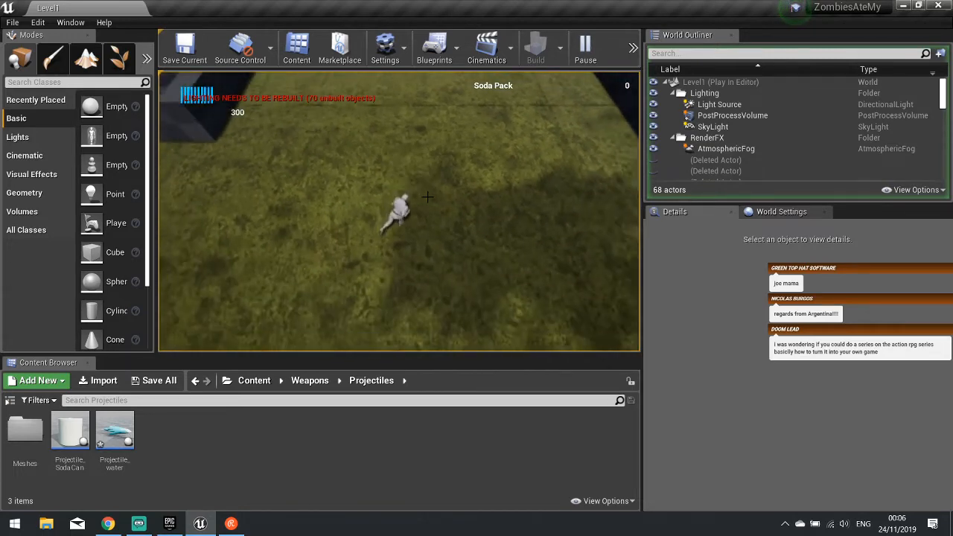
key(w)
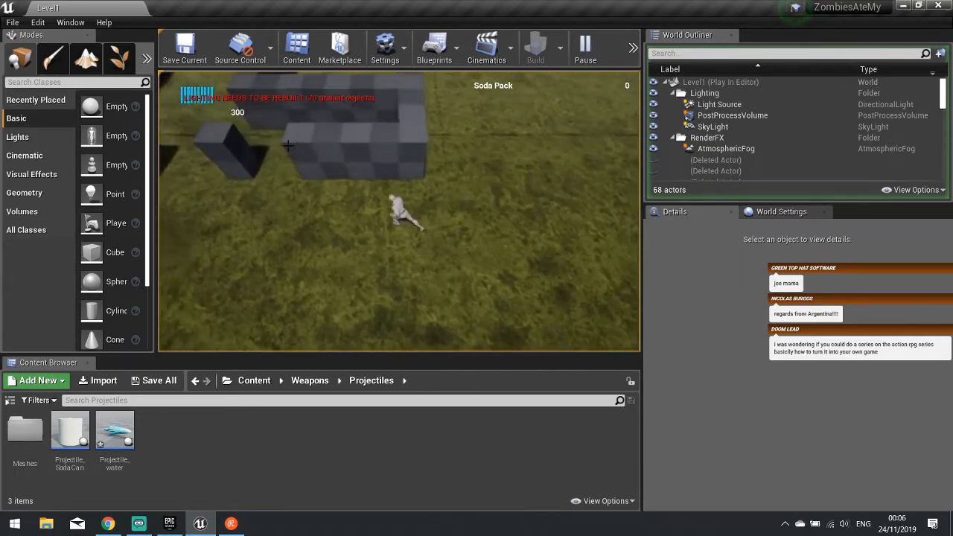
key(a)
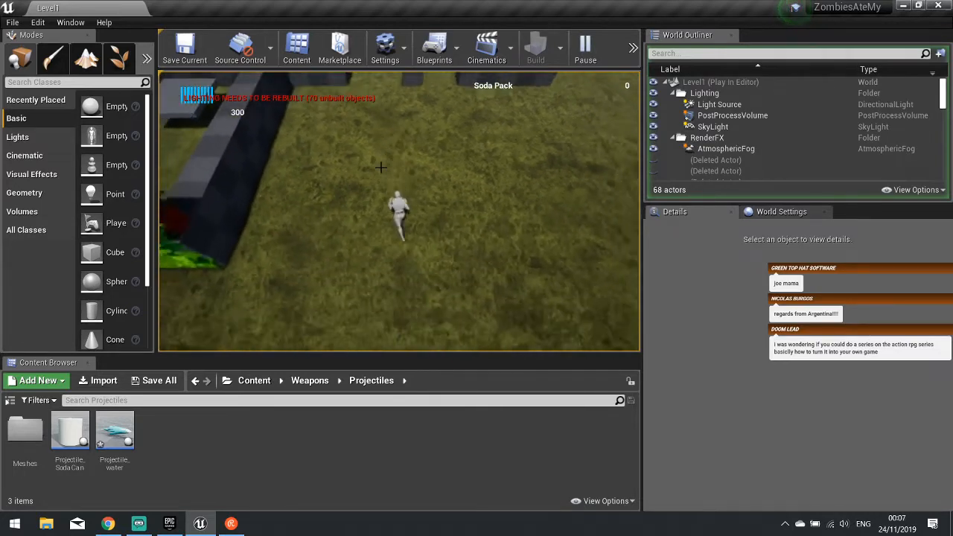
- Run the character around the leafy hedge and away from it across the open grass
key(w)
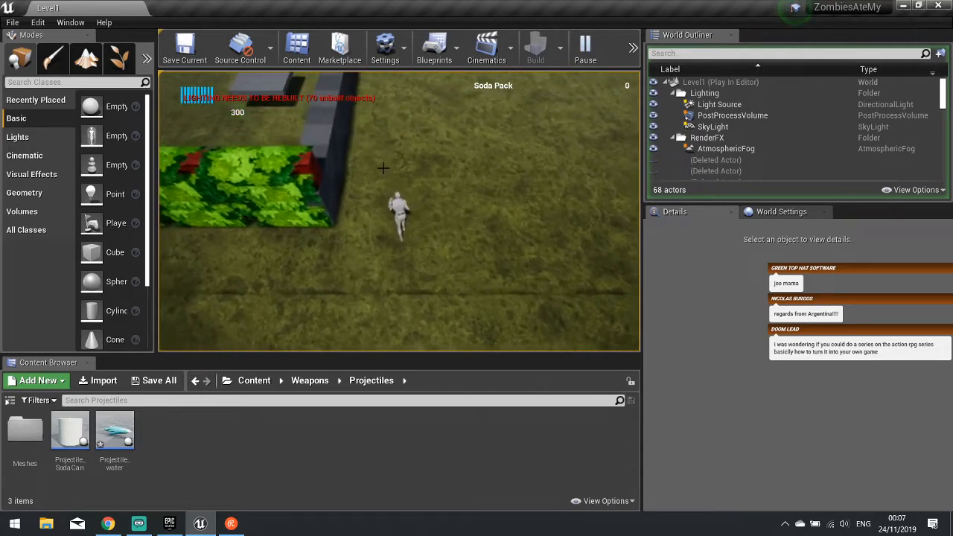
key(a)
key(a)
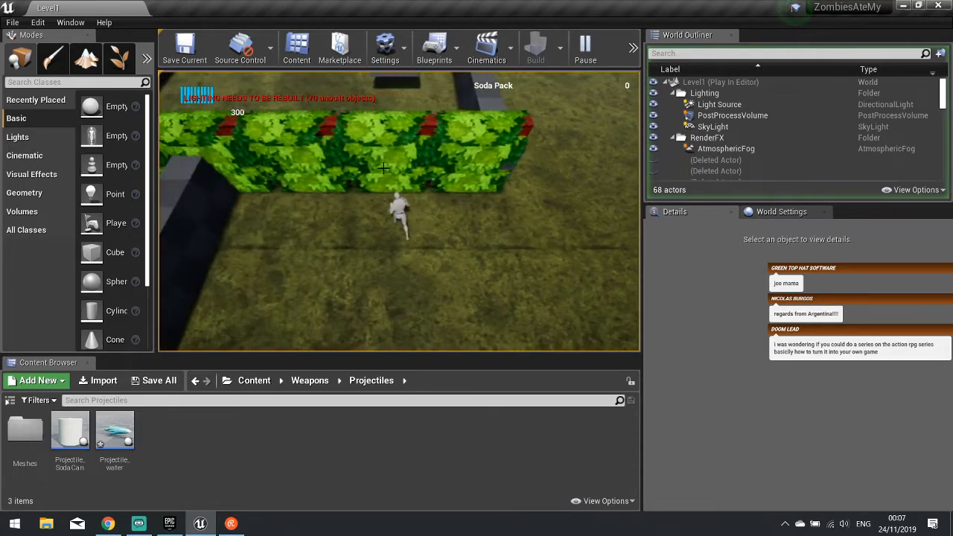
key(d)
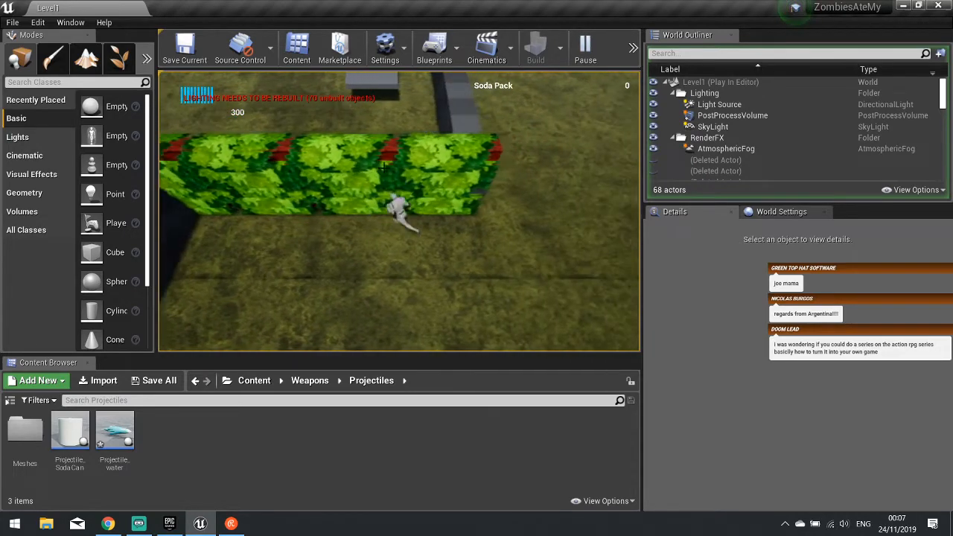
key(s)
key(w)
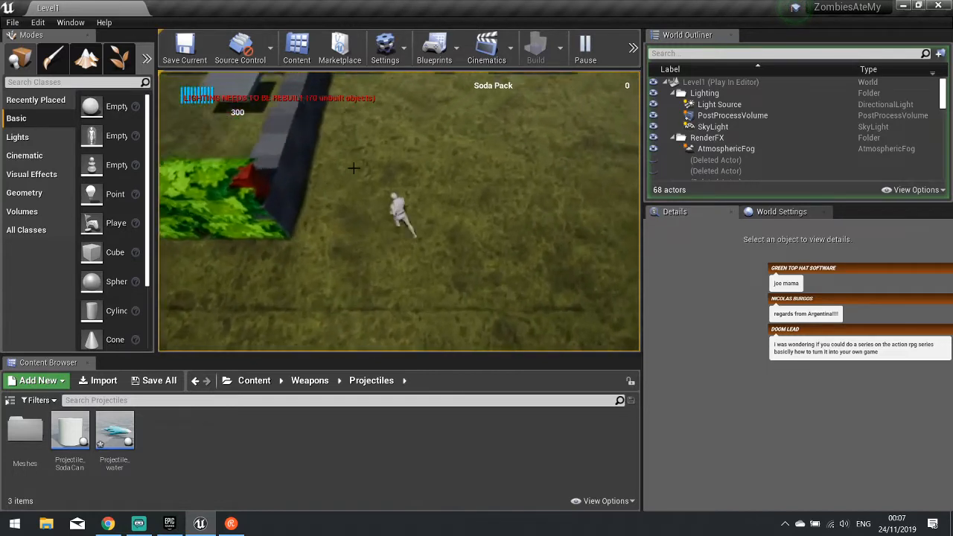
key(s)
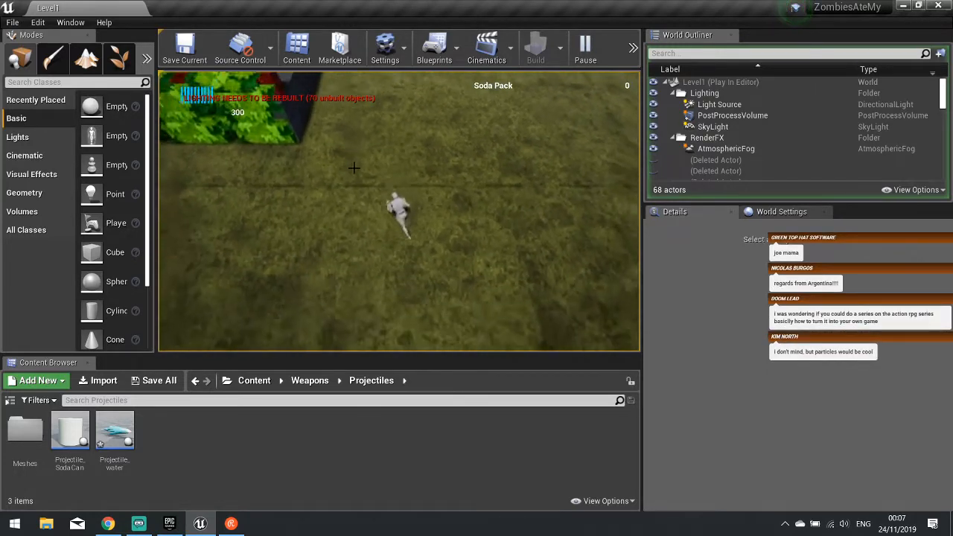
key(s)
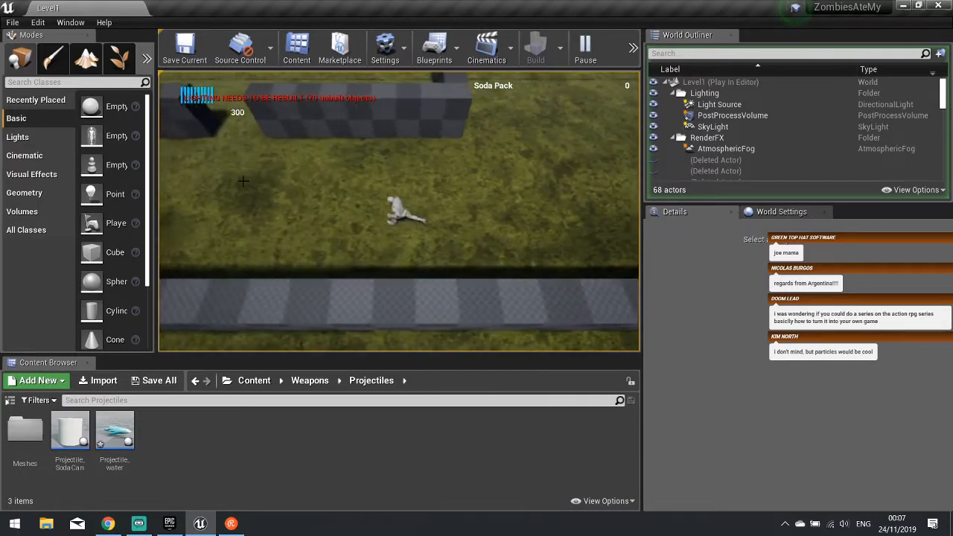
- Take the character through the gap between the wall blocks and past the red zombie to the open grass
key(w)
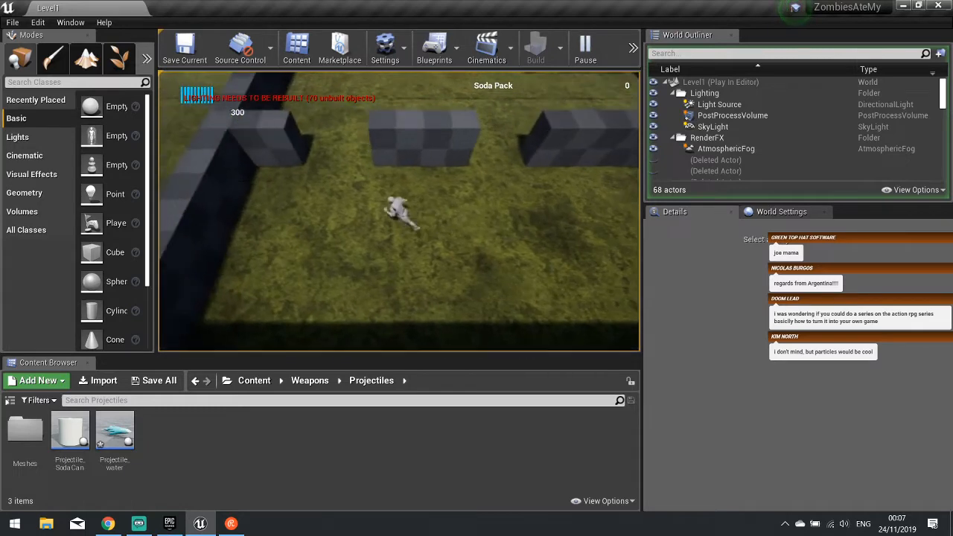
key(w)
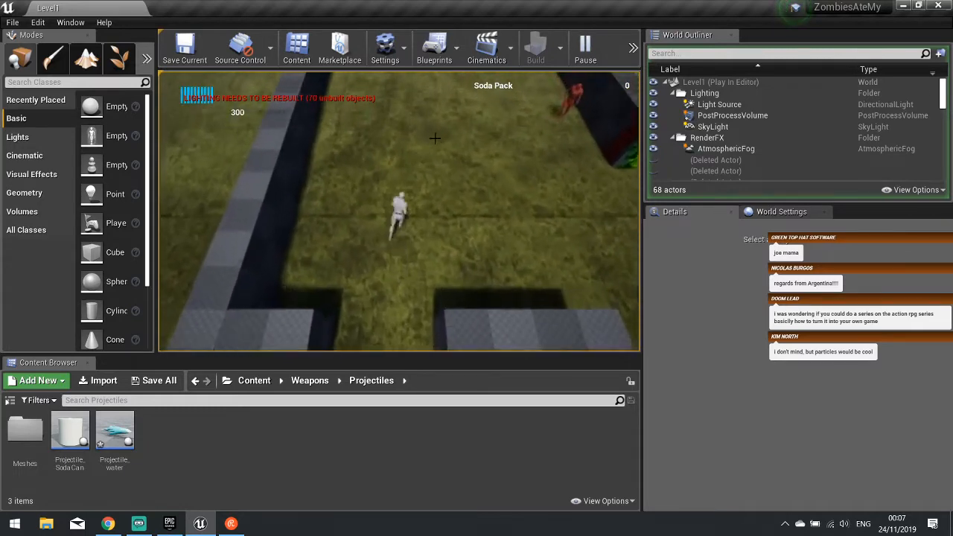
key(w)
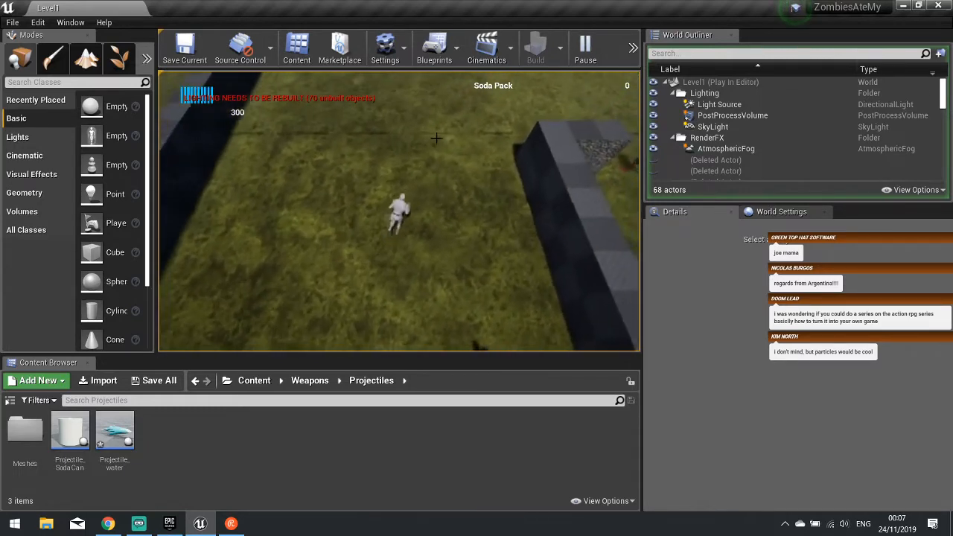
key(w)
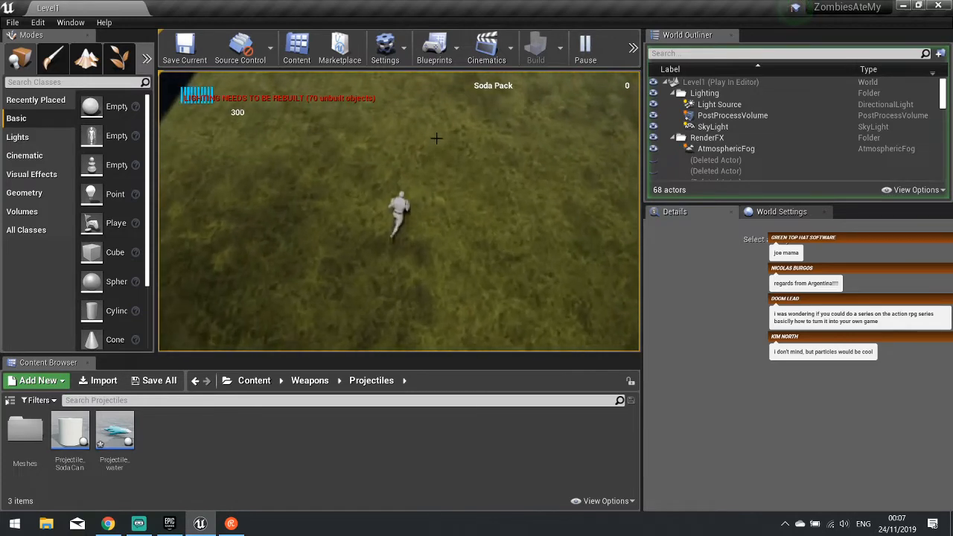
key(w)
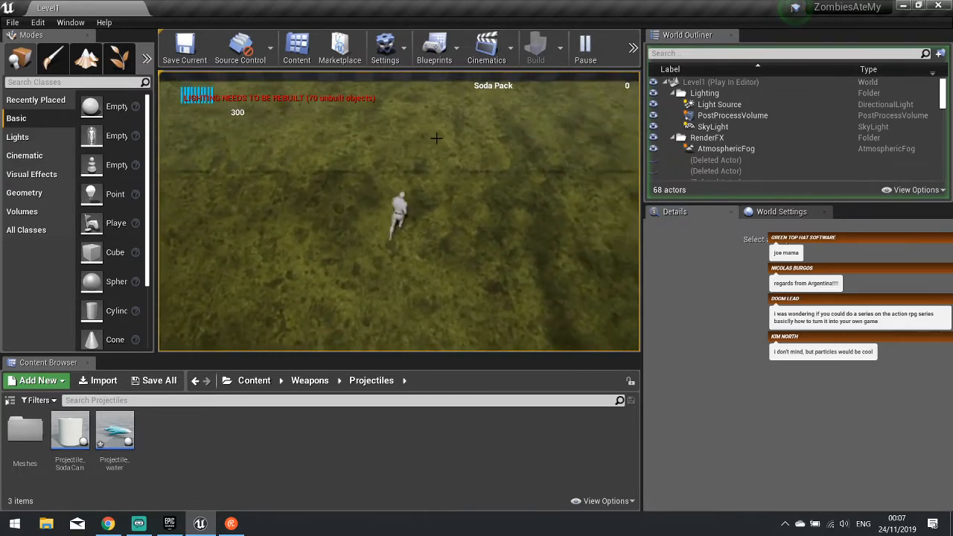
- Run the character across the open grass, into the walled recess and back out of it
key(w)
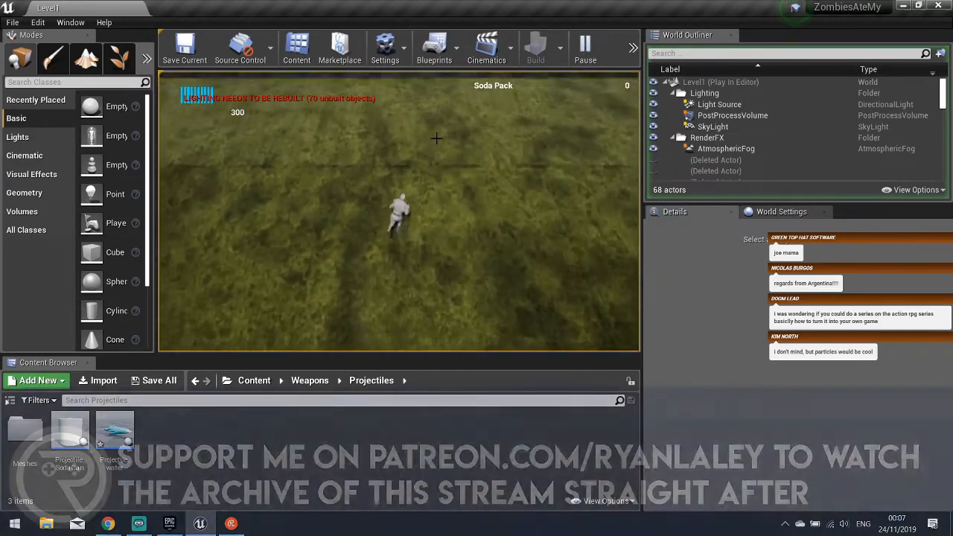
key(w)
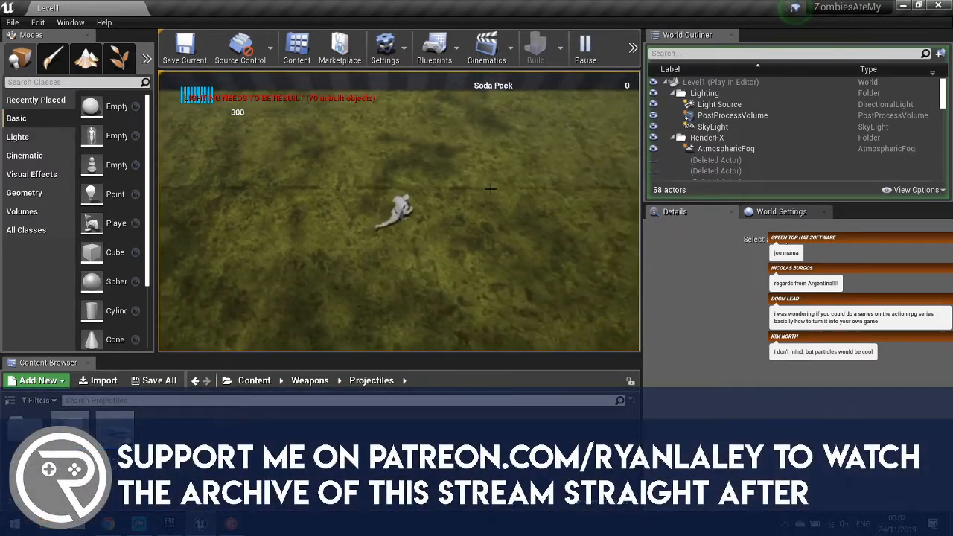
key(w)
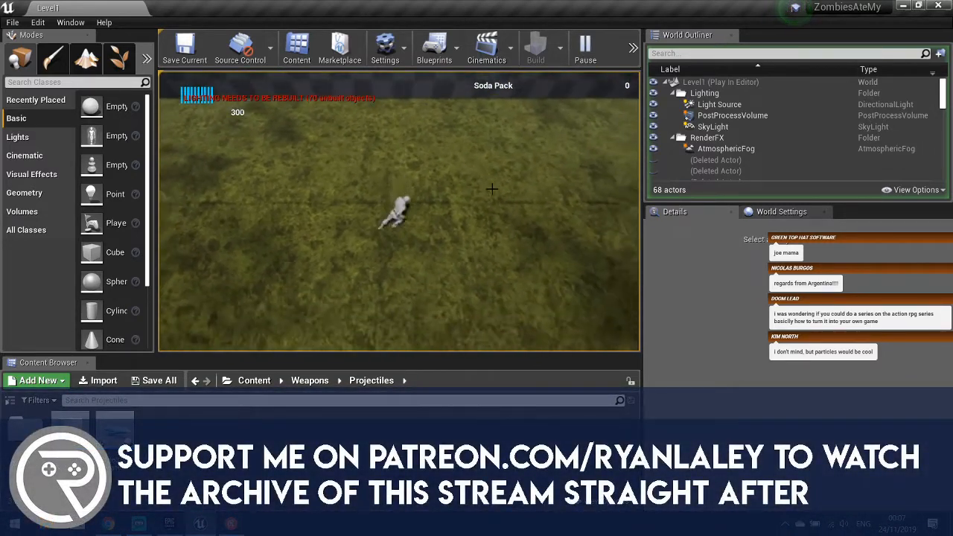
key(w)
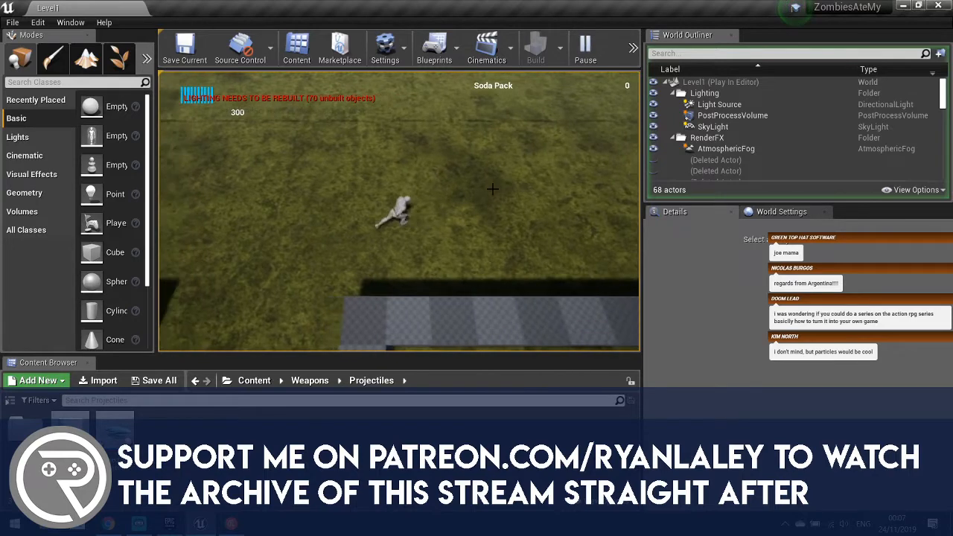
key(s)
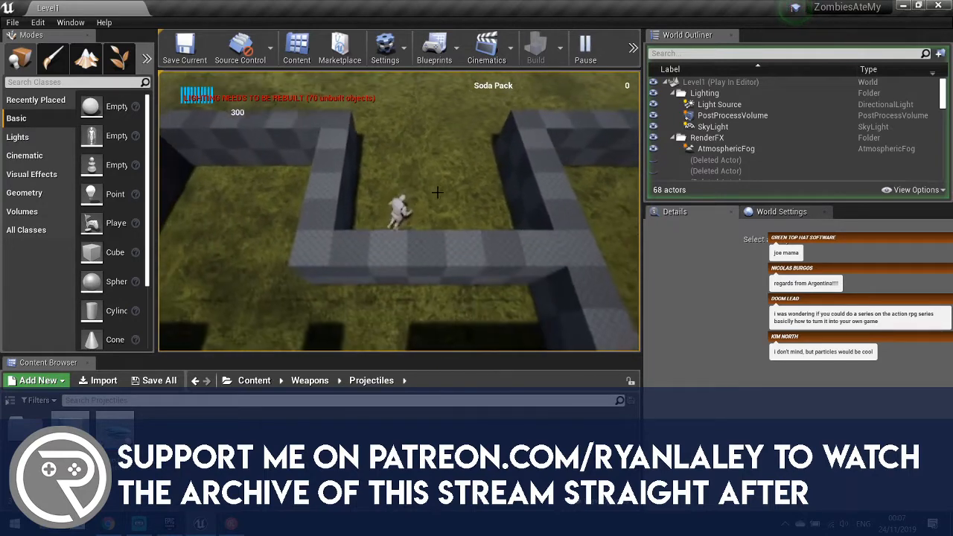
key(w)
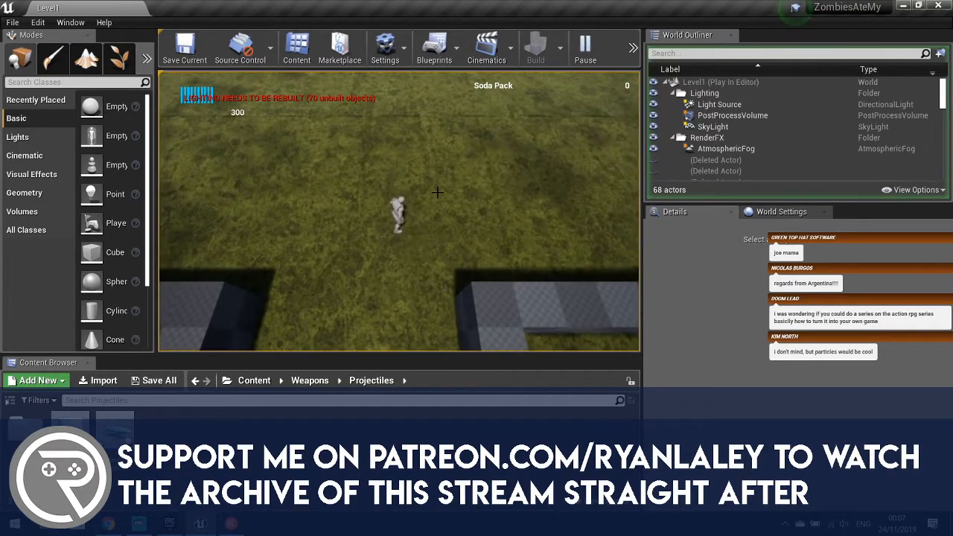
- End the playtest and open the FindLastTargetPosition event graph from the Blueprint runtime error in the Message Log
key(Escape)
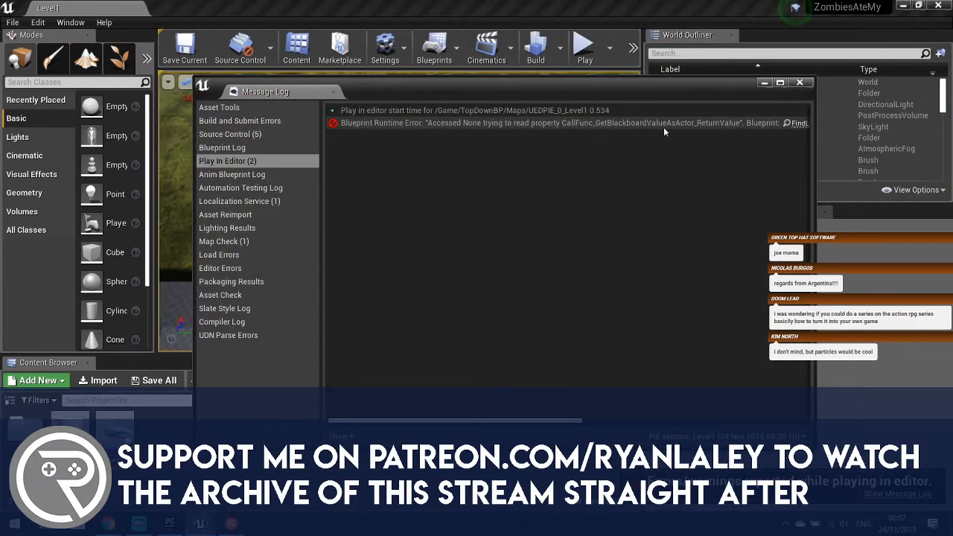
click(796, 122)
right_drag(544, 201, 430, 179)
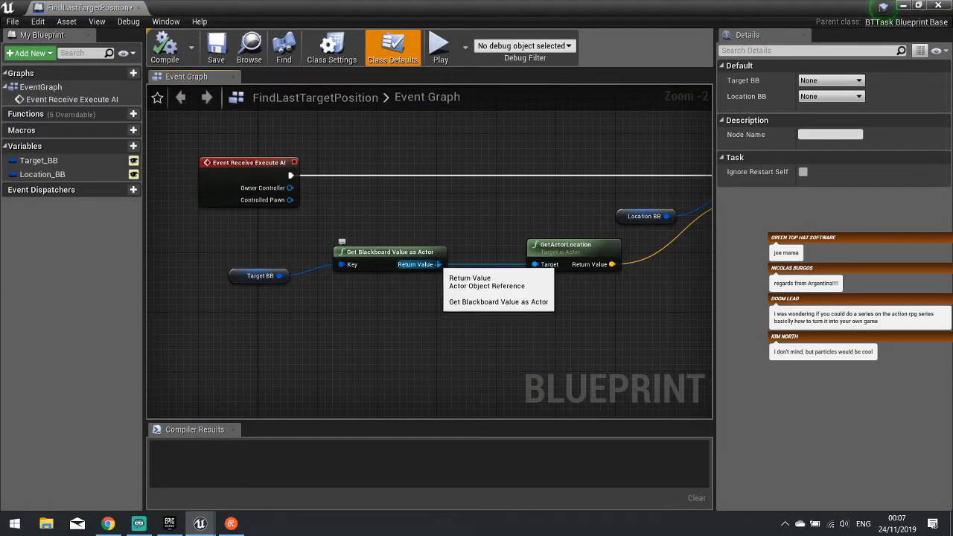
- Insert an Is Valid check on the Get Blackboard Value as Actor result between Event Receive Execute AI and Set Blackboard Value as Vector
drag(276, 294, 293, 254)
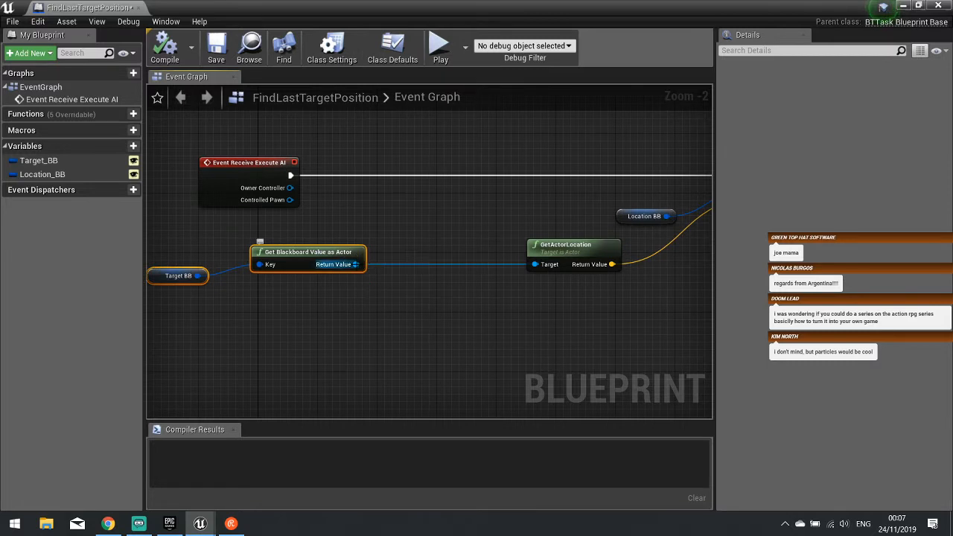
drag(355, 265, 414, 190)
text(isvali)
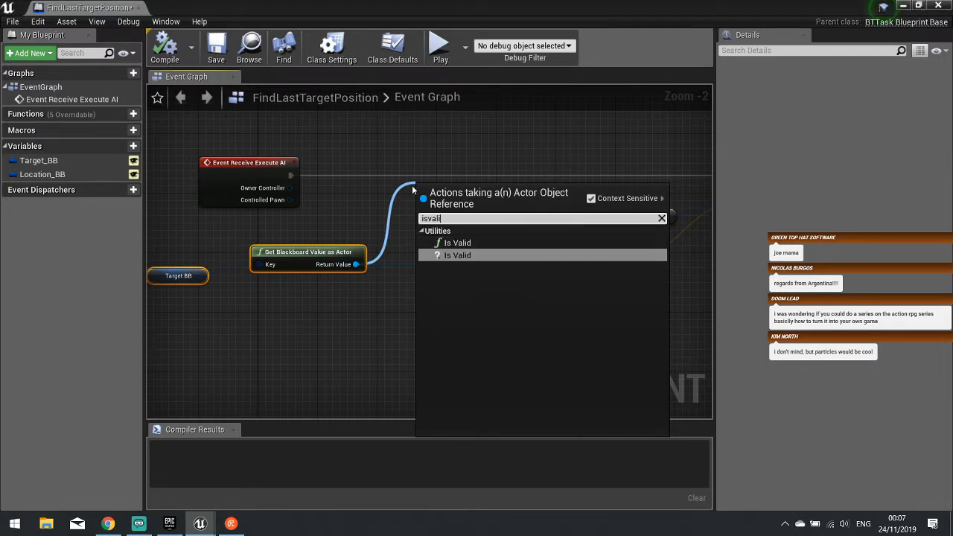
click(457, 255)
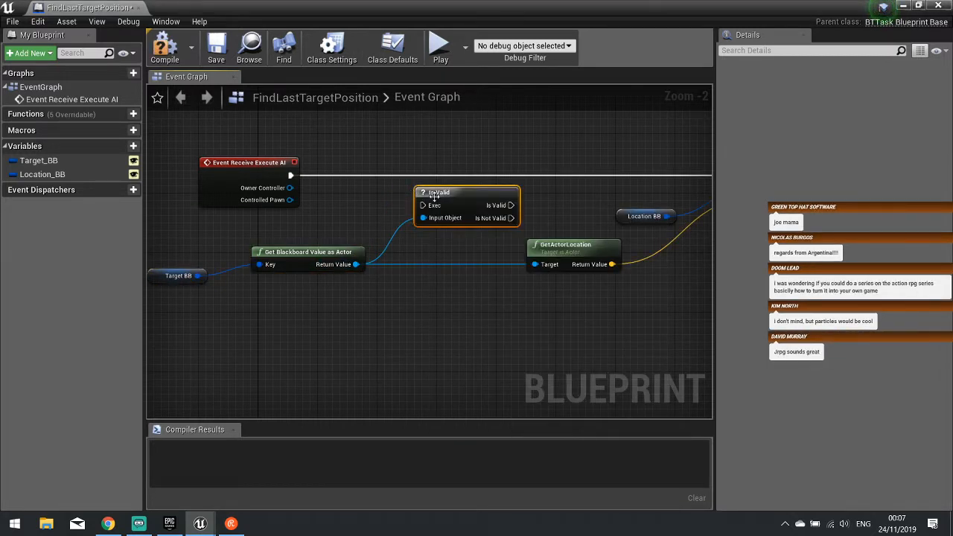
drag(452, 198, 291, 176)
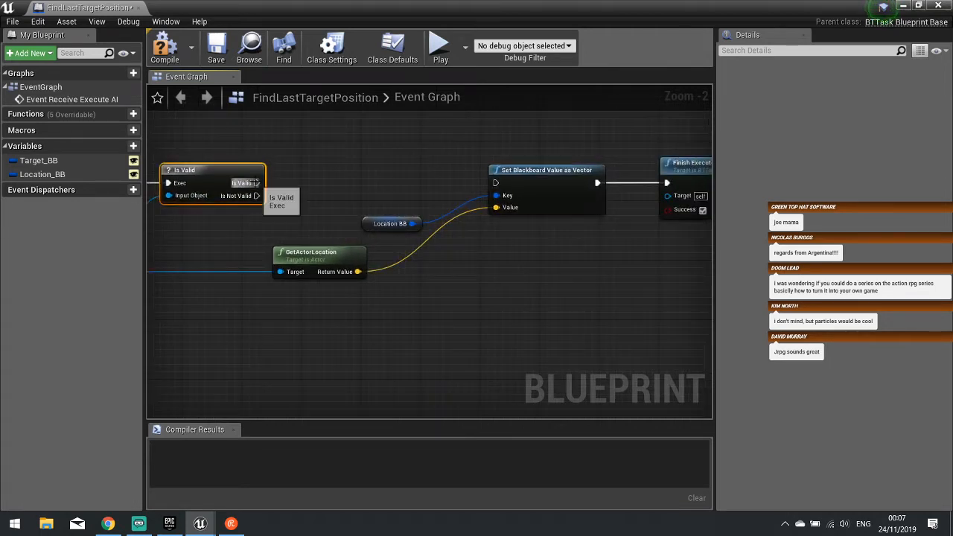
drag(256, 182, 495, 183)
- Connect the Is Not Valid output to a new Finish Execute node placed below Set Blackboard Value as Vector, and compile the Blueprint
right_drag(472, 195, 435, 194)
drag(306, 188, 315, 220)
text(finish)
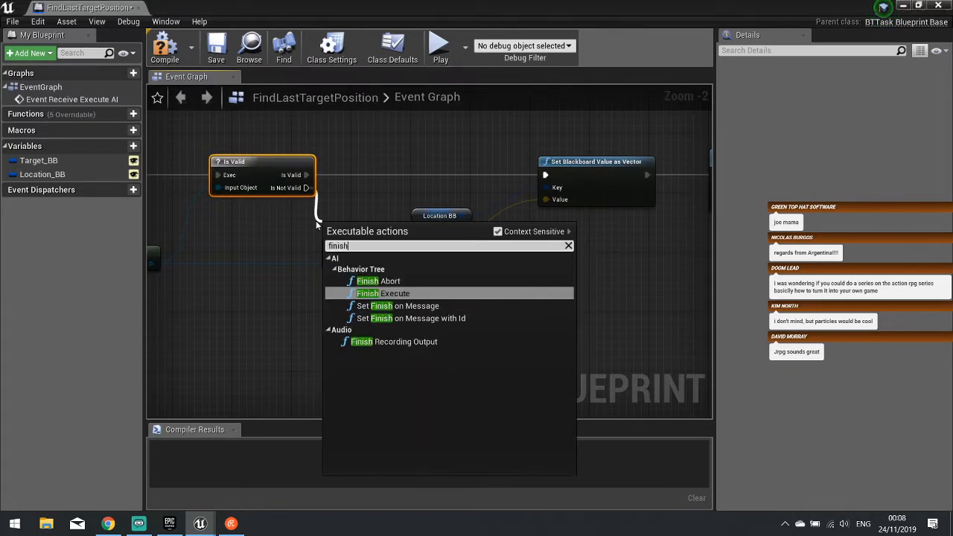
key(Return)
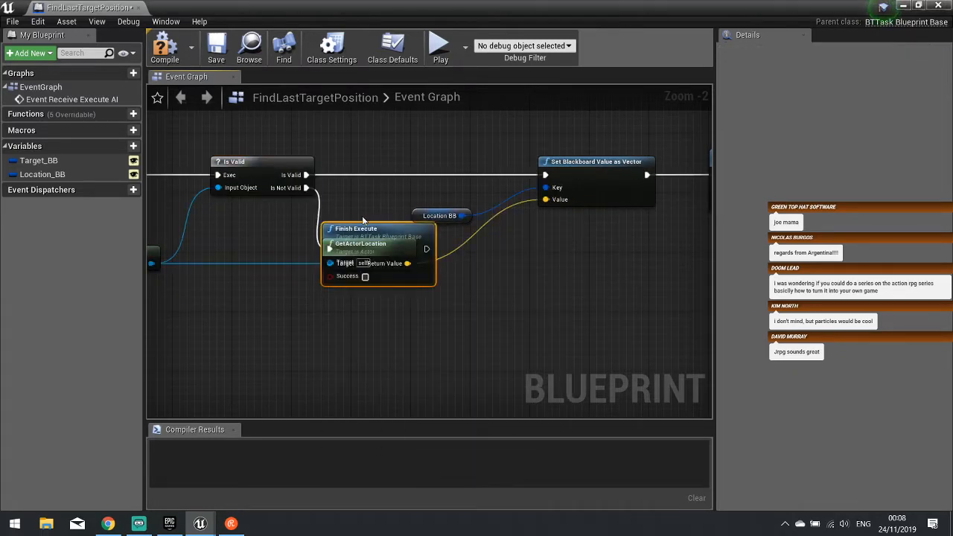
drag(372, 230, 566, 251)
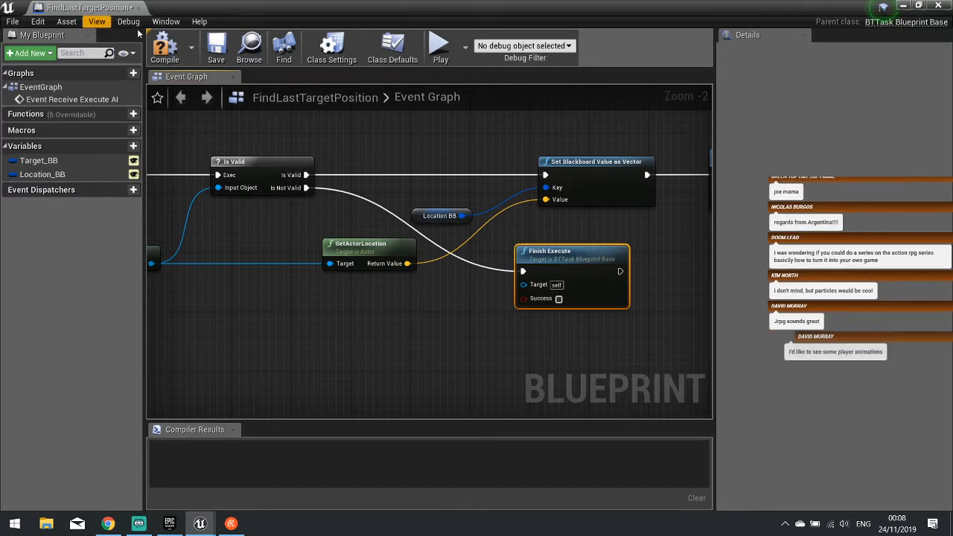
click(164, 48)
- Close the FindLastTargetPosition editor, minimise the Message Log and run a short playtest of Level1
click(939, 6)
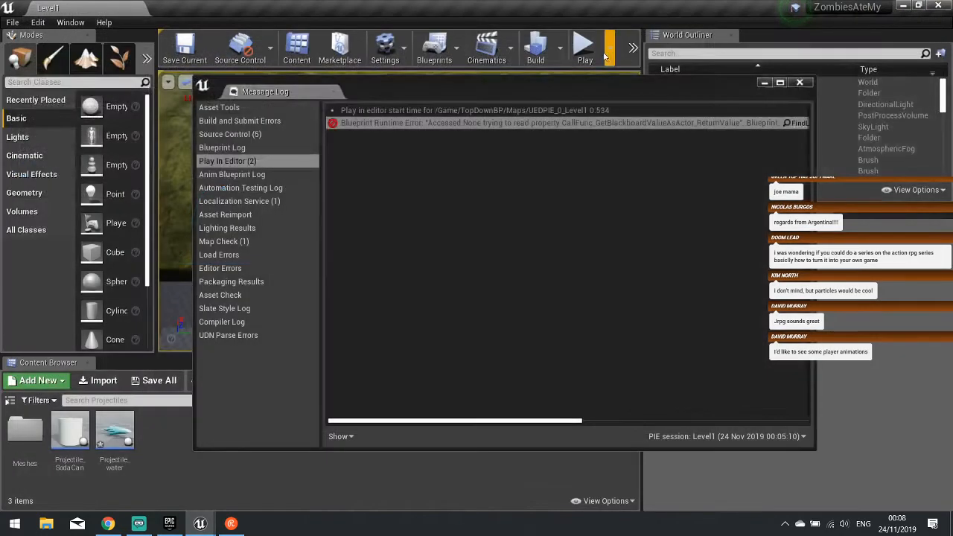
click(764, 82)
click(585, 48)
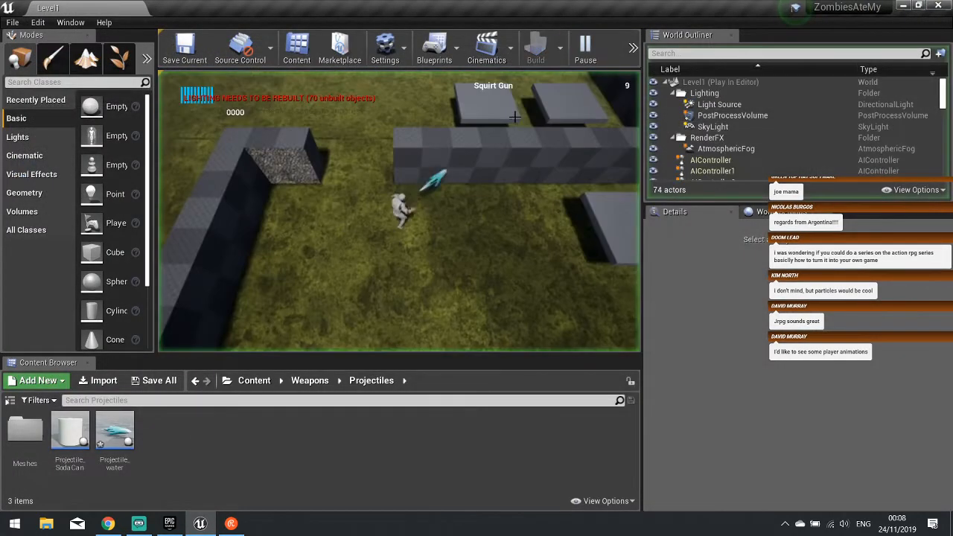
key(Escape)
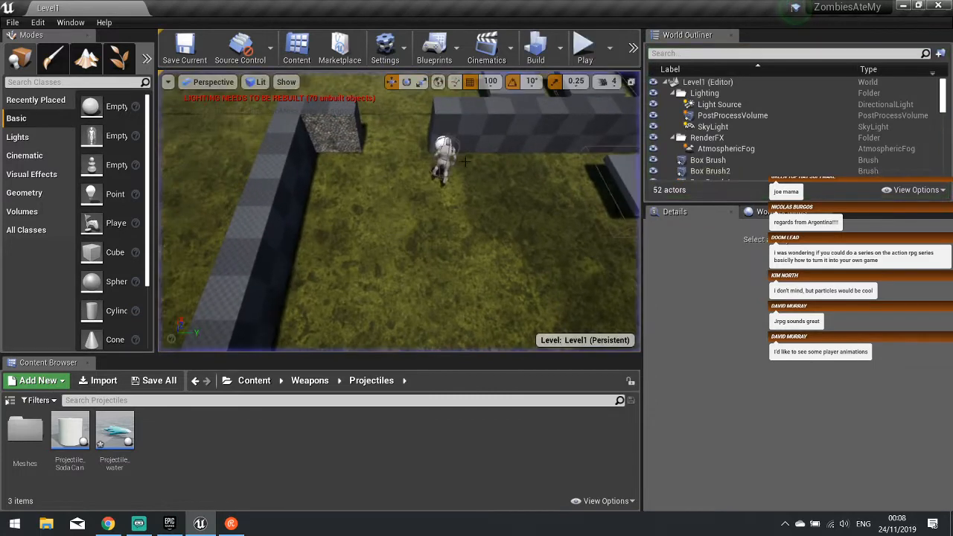
- Bring the level view in close behind the grey player mannequin beside the wall
click(420, 160)
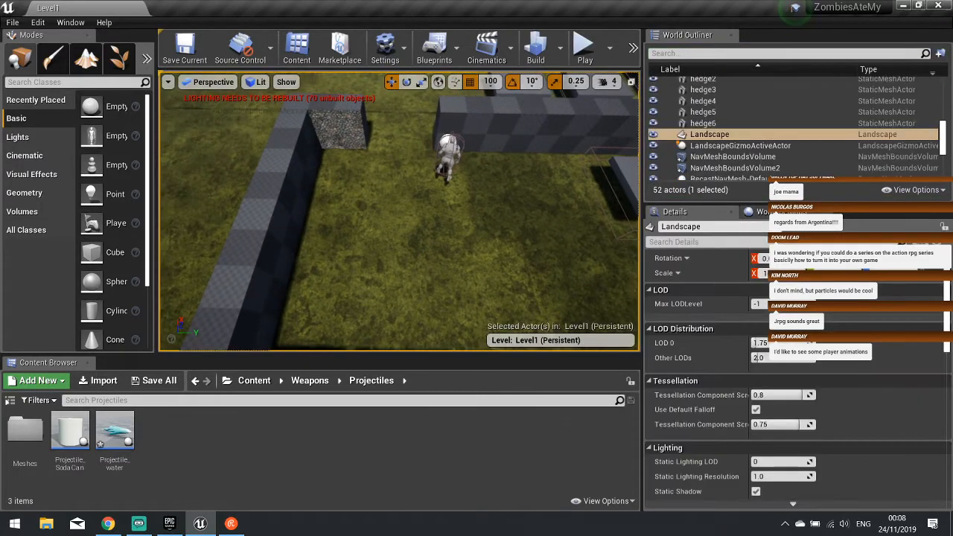
scroll(506, 155, down, 10)
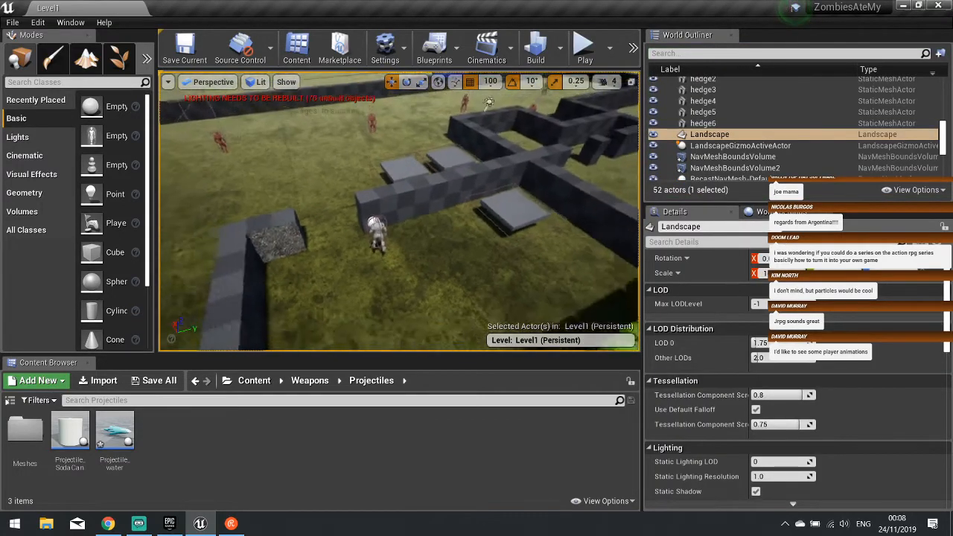
right_drag(447, 193, 421, 216)
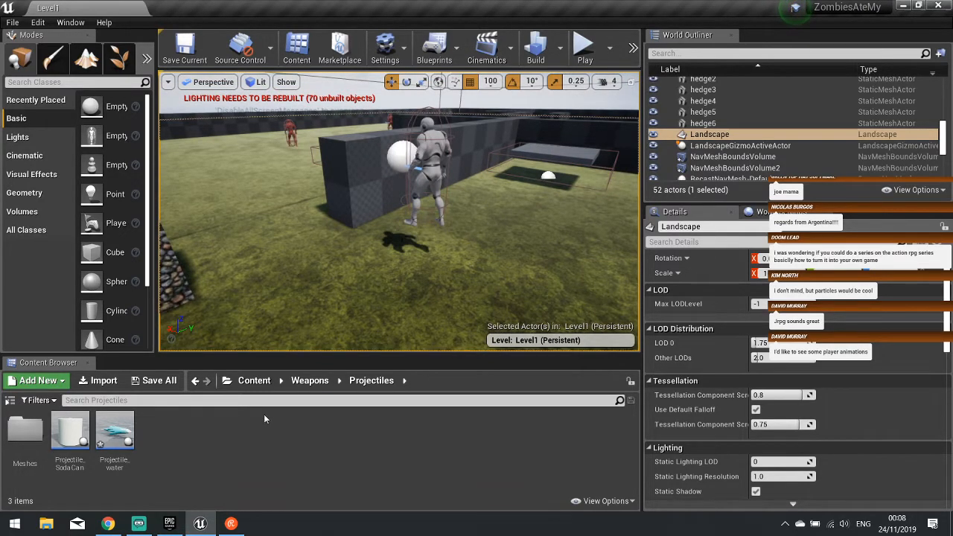
- Switch to Mixamo in Chrome and look through the first page of characters for a player model
click(109, 524)
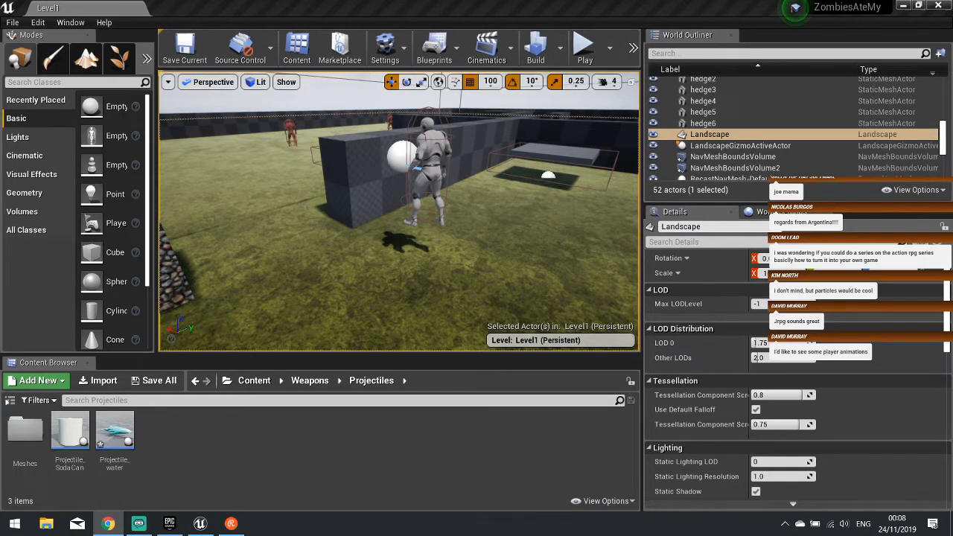
key(alt+Tab)
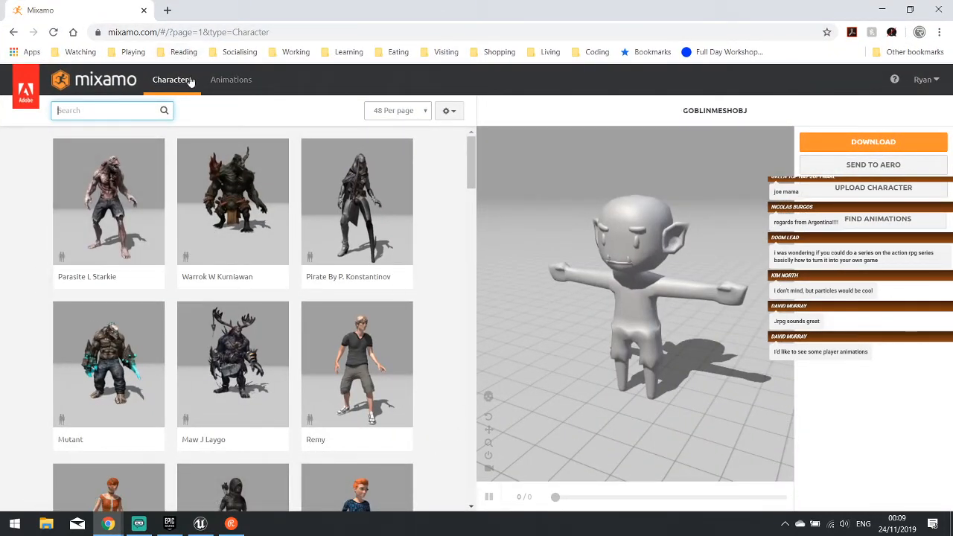
scroll(274, 322, down, 8)
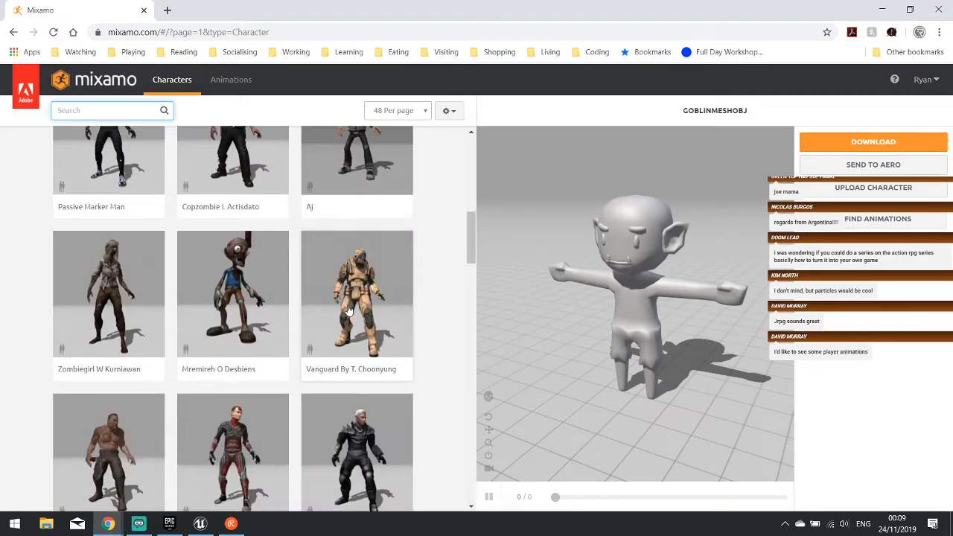
scroll(348, 310, down, 4)
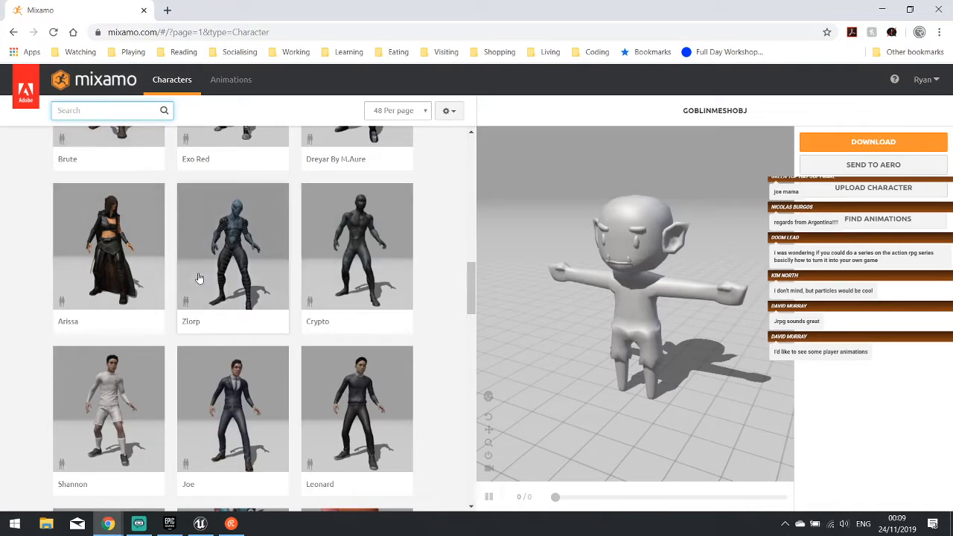
scroll(195, 274, down, 2)
scroll(189, 272, down, 8)
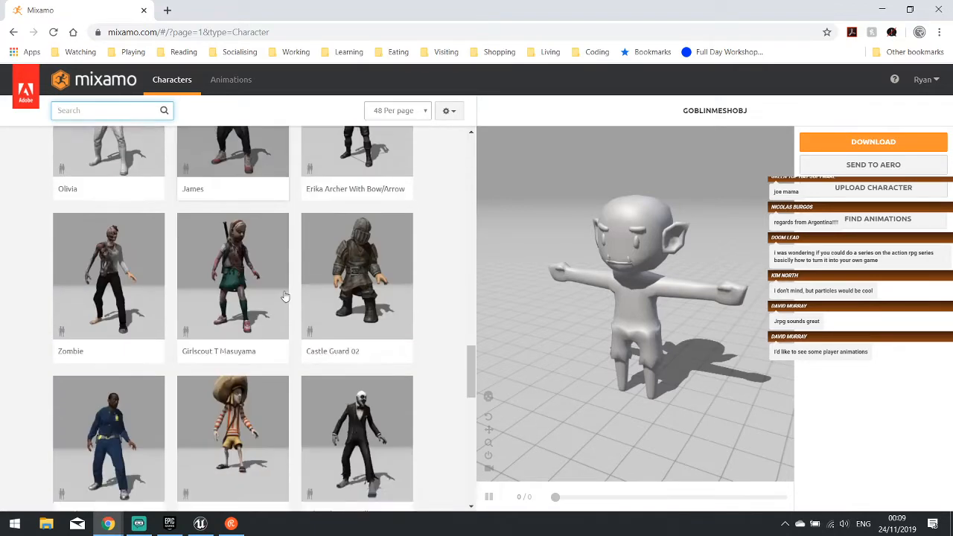
scroll(284, 296, down, 5)
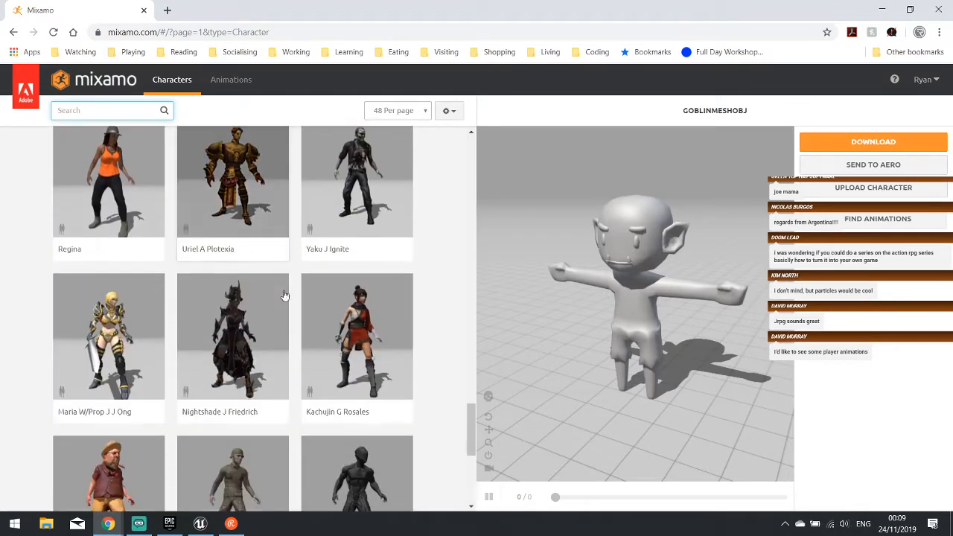
scroll(285, 296, down, 2)
- Go to the second page of Mixamo characters and replace the goblin with the Ty character
click(227, 431)
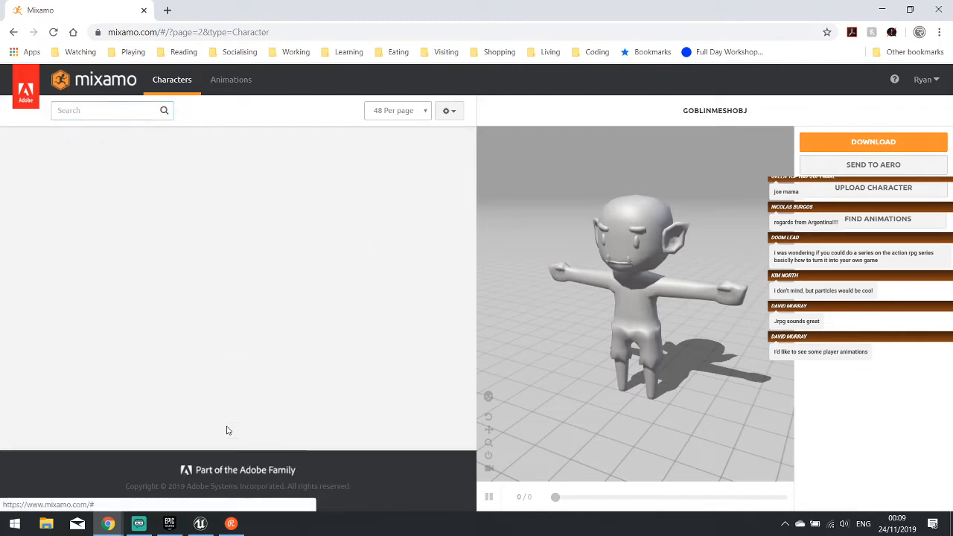
scroll(313, 242, down, 5)
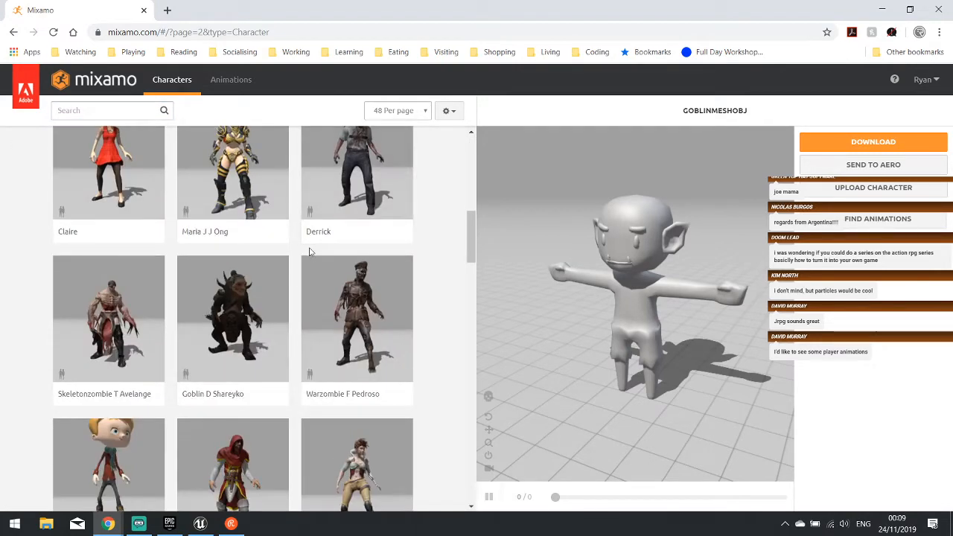
scroll(311, 252, down, 4)
click(185, 238)
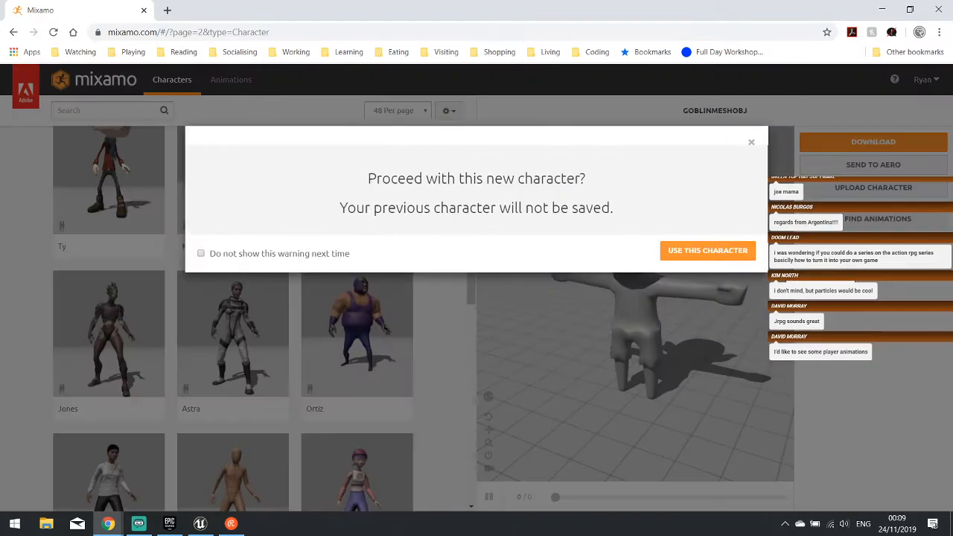
click(708, 250)
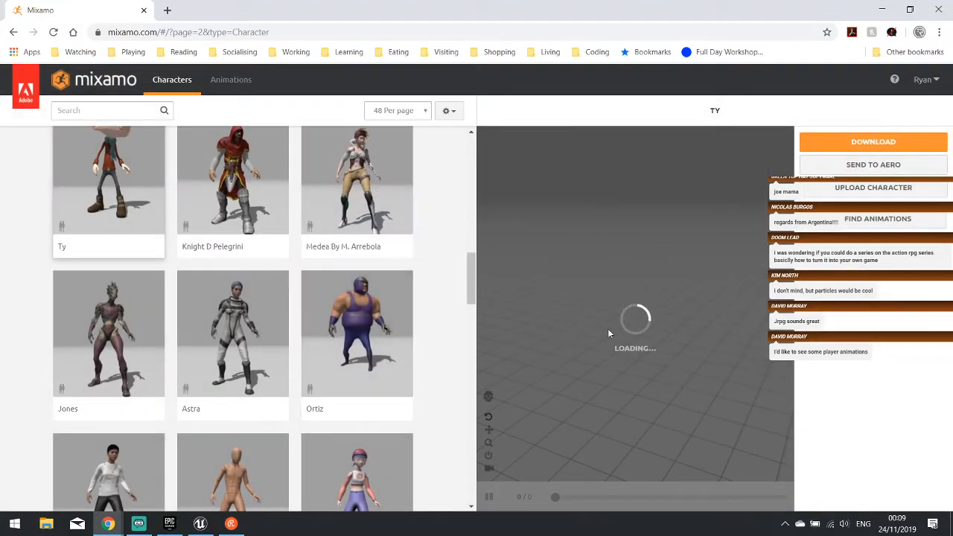
- Turn the Ty preview to view it from several sides, and download the character as FBX in T-pose
drag(595, 341, 530, 286)
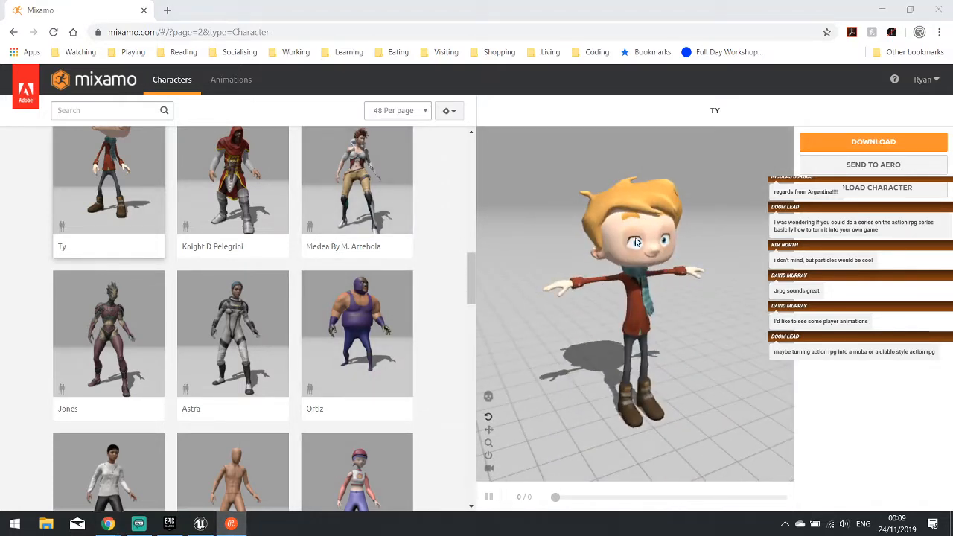
drag(636, 242, 698, 279)
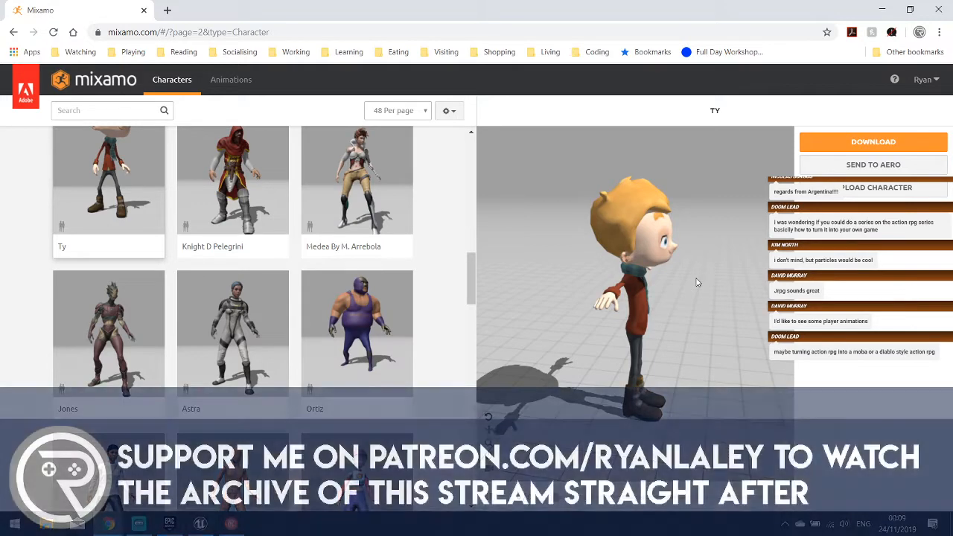
drag(698, 282, 606, 291)
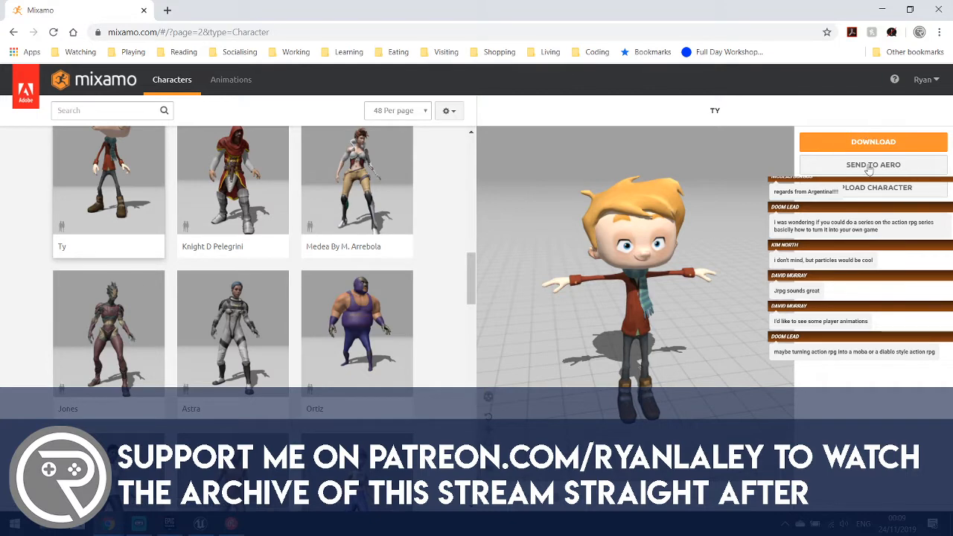
click(885, 148)
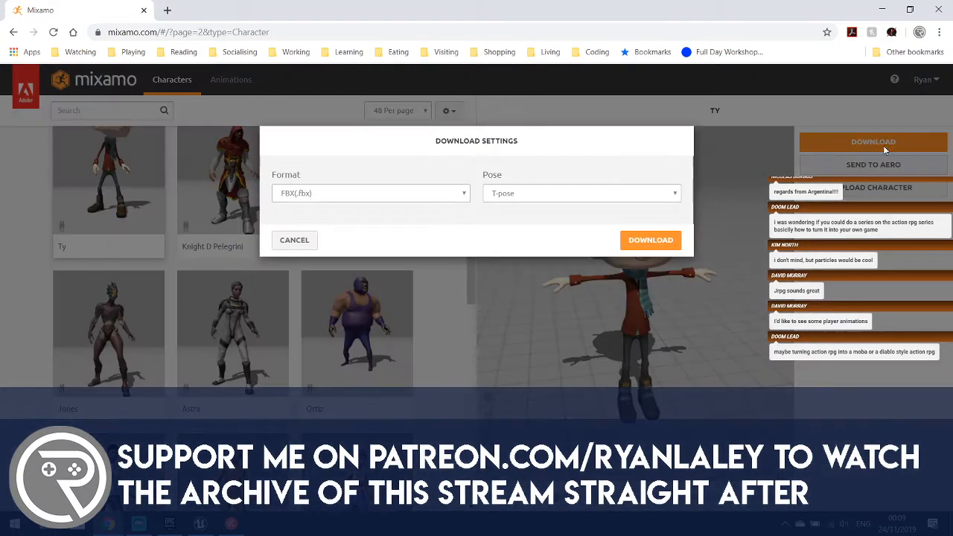
click(661, 241)
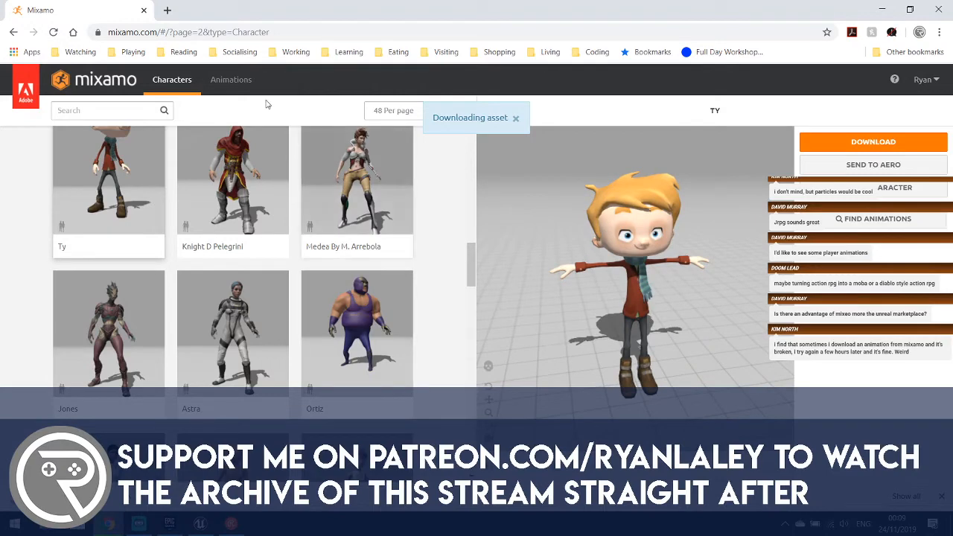
- Search Mixamo's animations for "shooter" and look through the matching packs and single animations
click(227, 80)
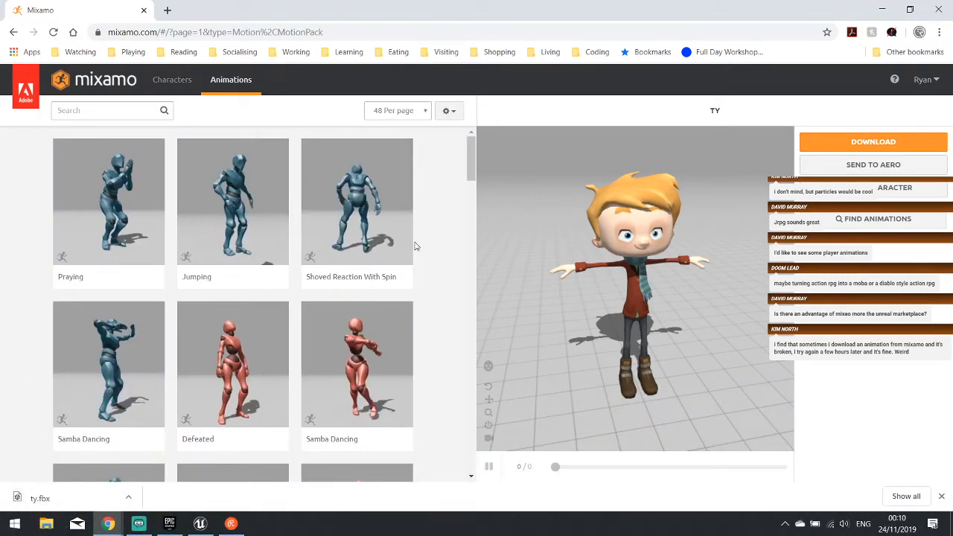
scroll(373, 273, down, 3)
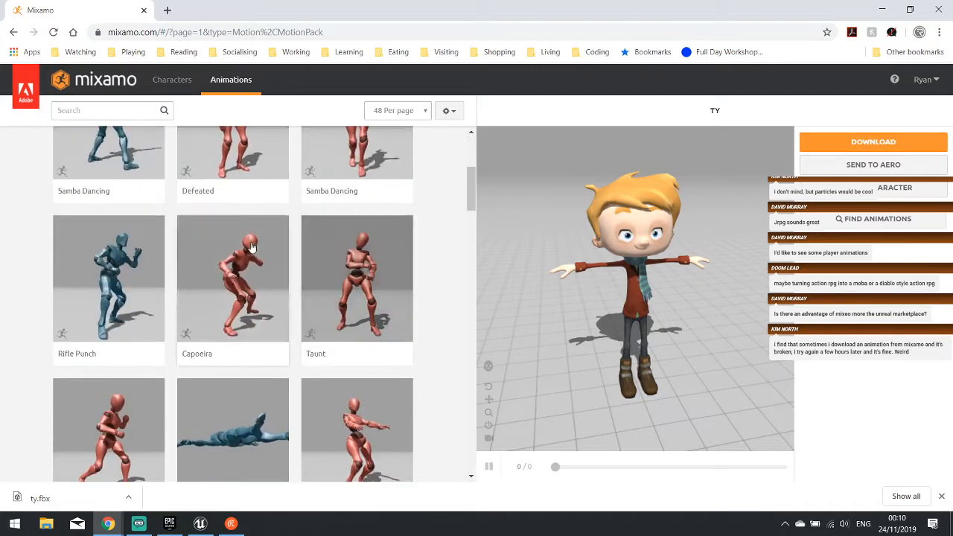
scroll(238, 194, up, 3)
click(97, 109)
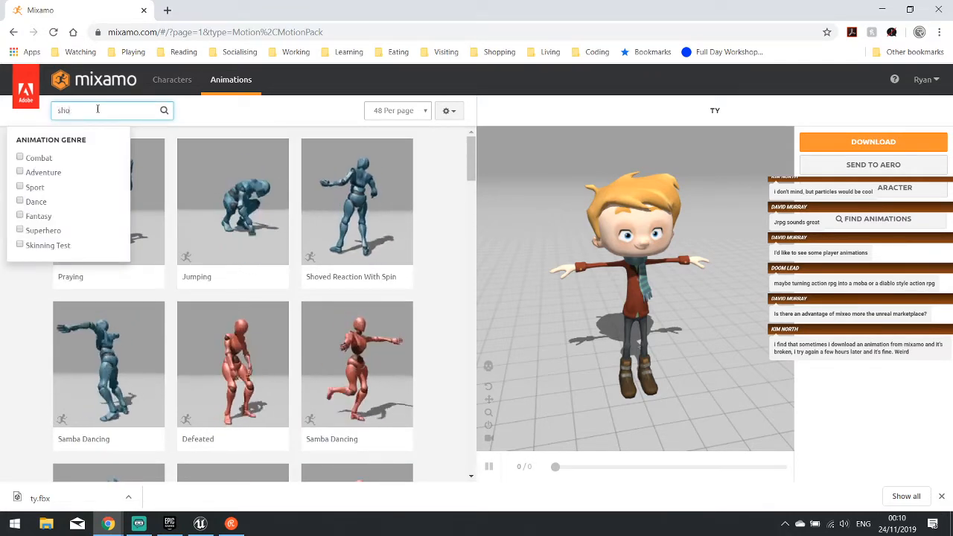
text(shooter)
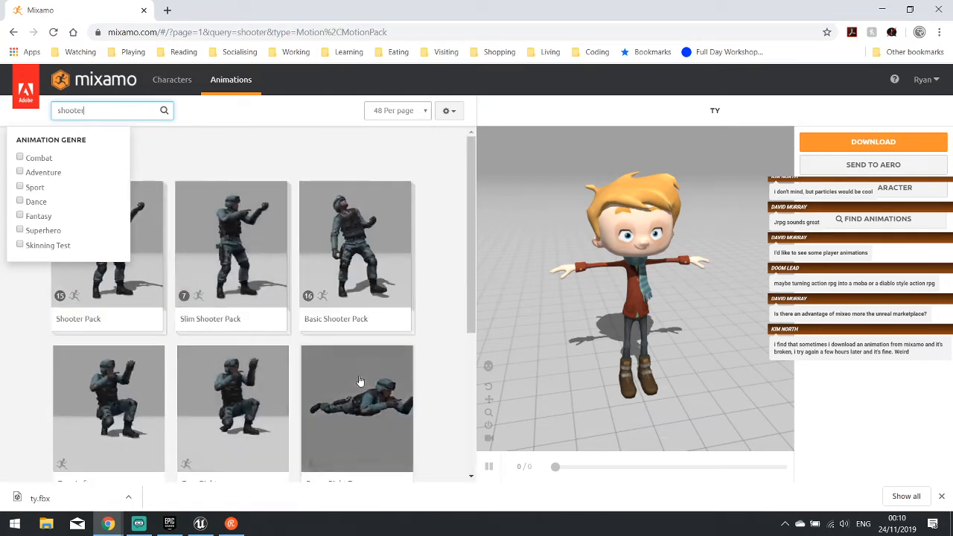
scroll(361, 383, down, 5)
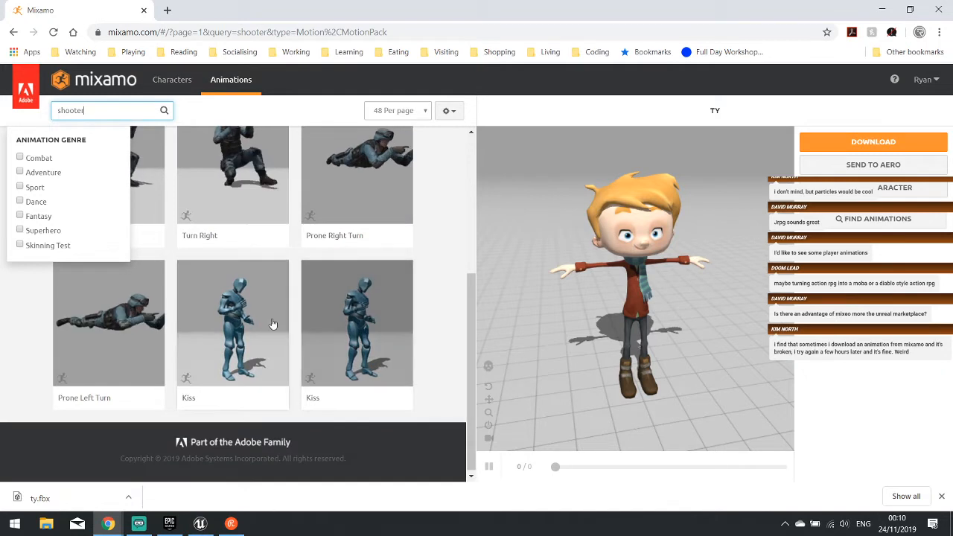
scroll(181, 262, up, 5)
click(221, 131)
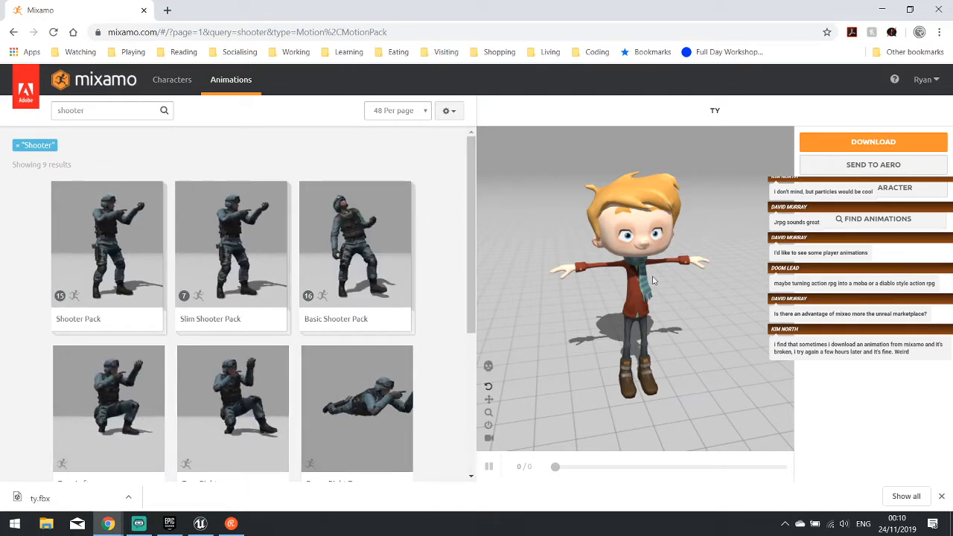
- Switch back to Unreal Editor, create a folder named Character in the root Content folder and open it
click(200, 523)
click(254, 380)
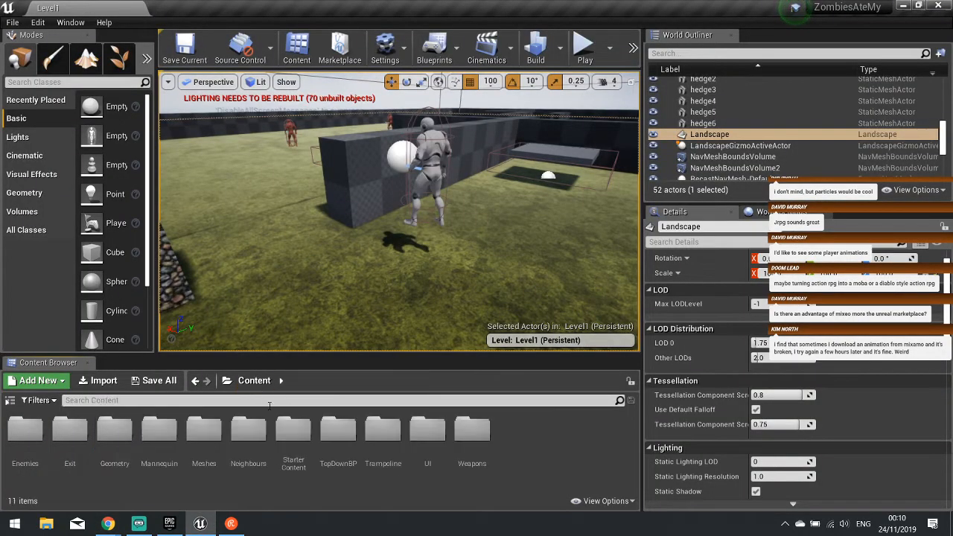
right_click(521, 364)
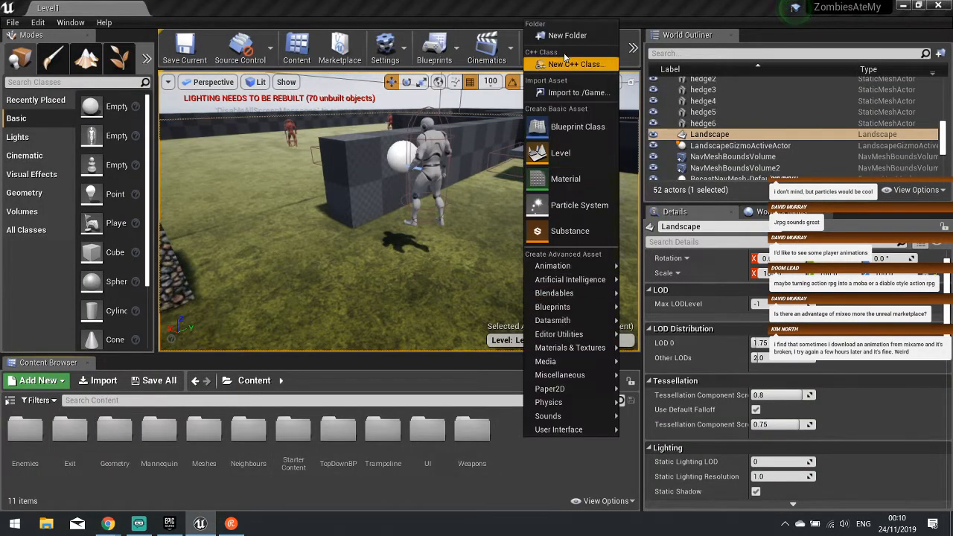
click(567, 38)
text(Chara)
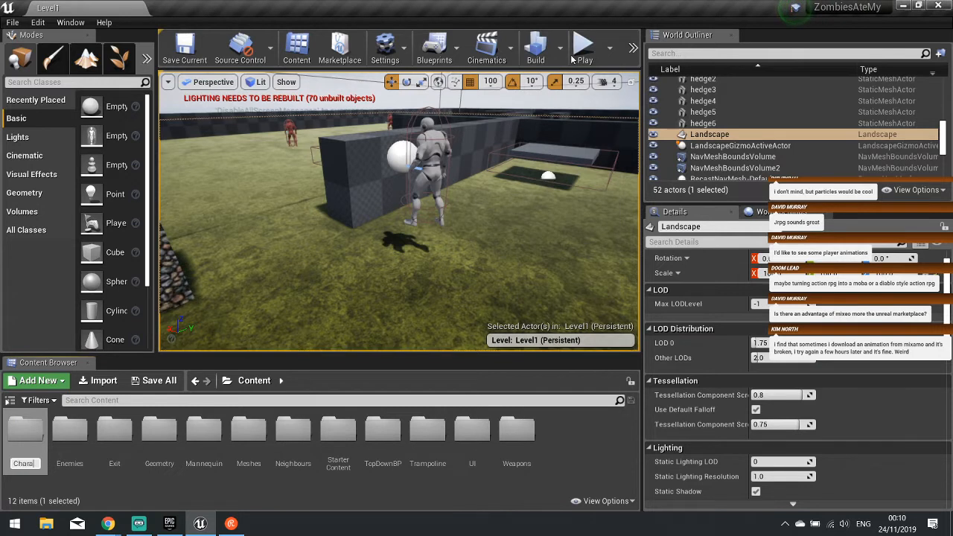
text(cter)
key(Return)
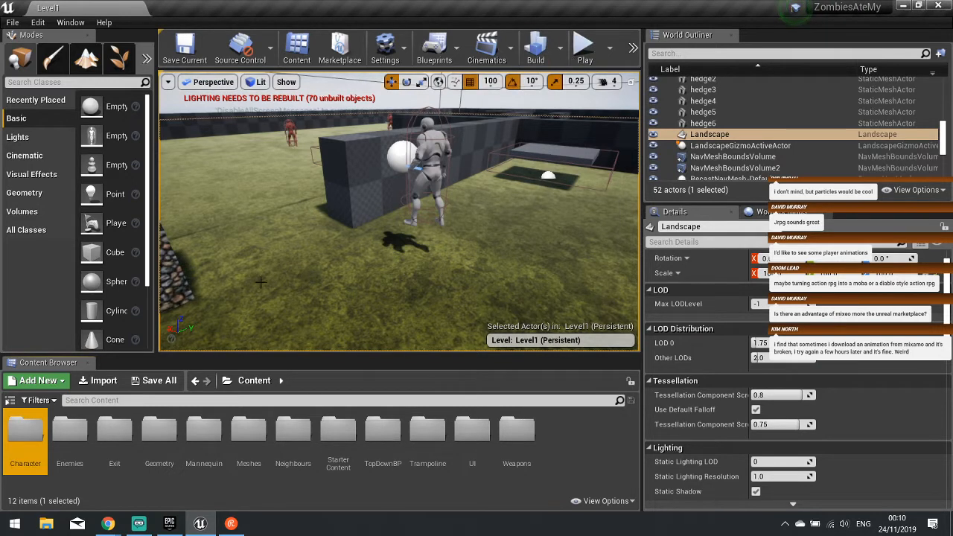
double_click(33, 449)
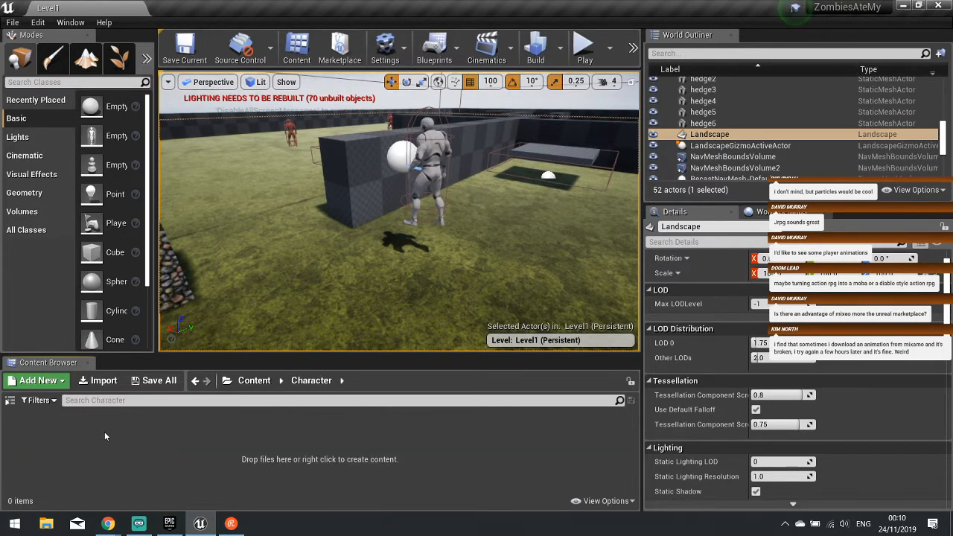
- Import the downloaded ty FBX into the Character folder as a skeletal mesh with no existing skeleton assigned
click(104, 381)
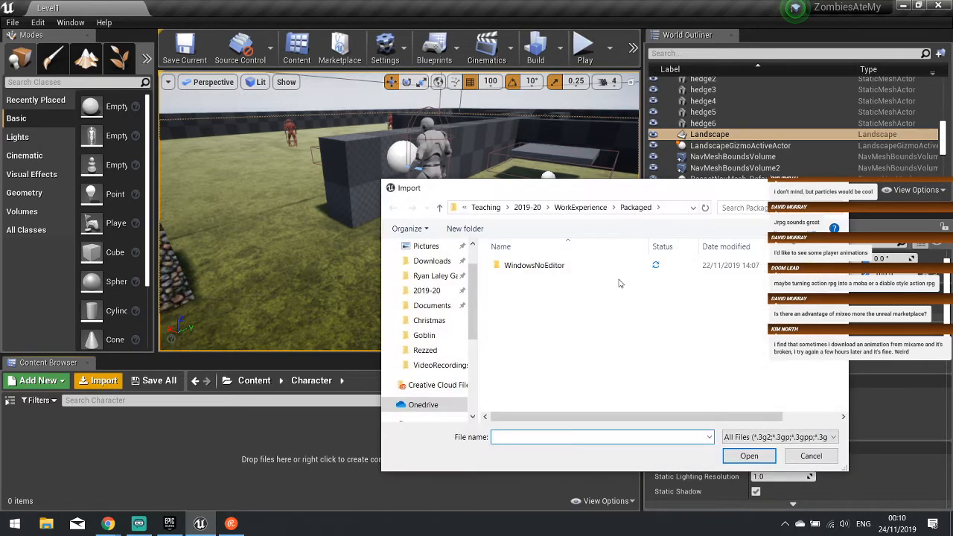
click(793, 455)
mouse_move(108, 524)
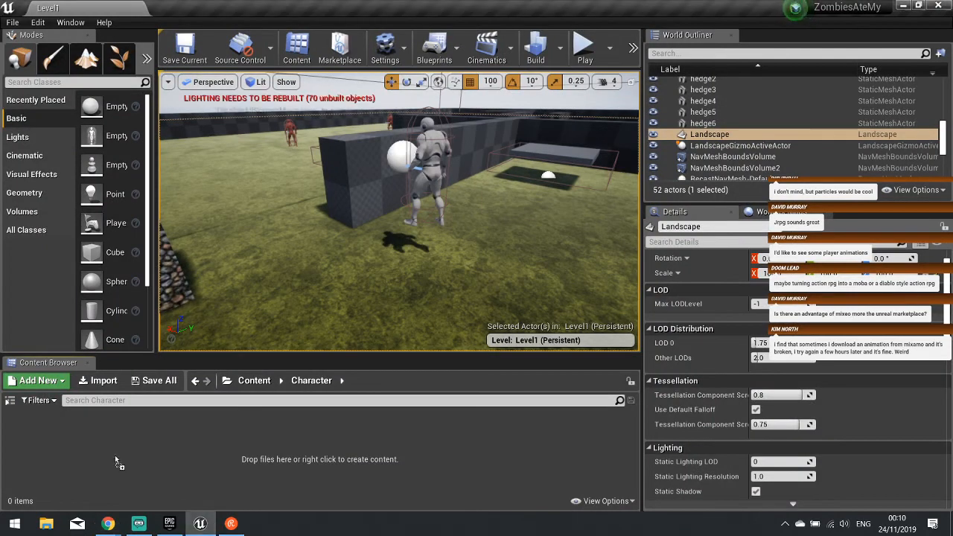
drag(114, 455, 200, 484)
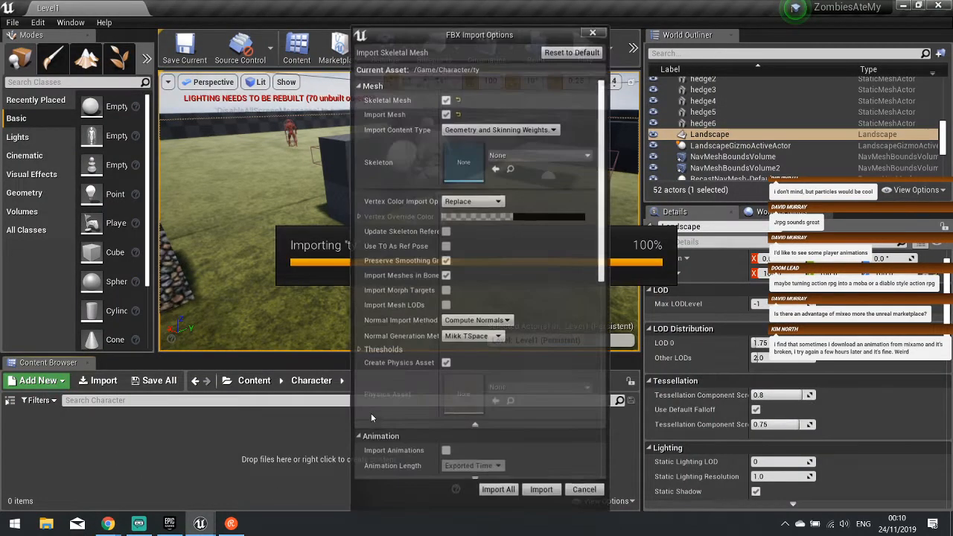
click(446, 113)
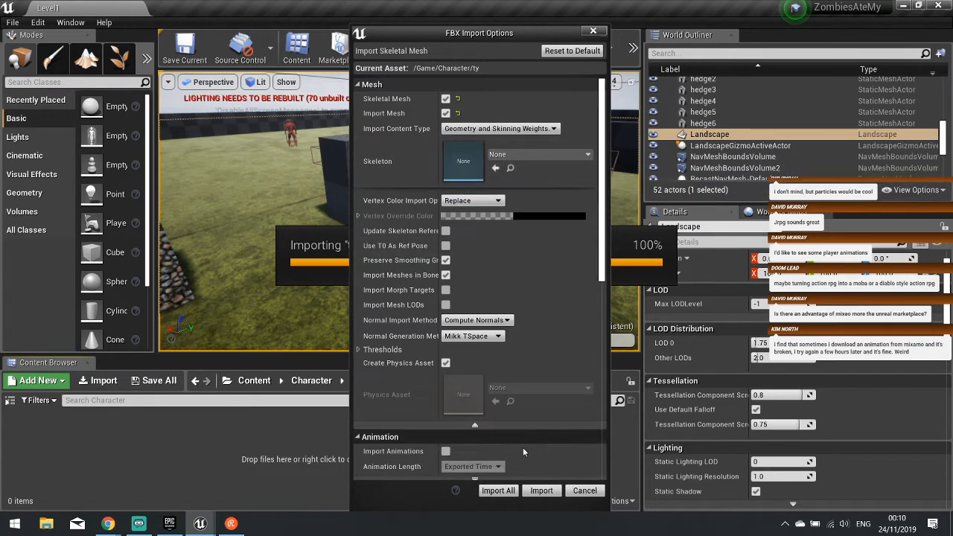
click(541, 490)
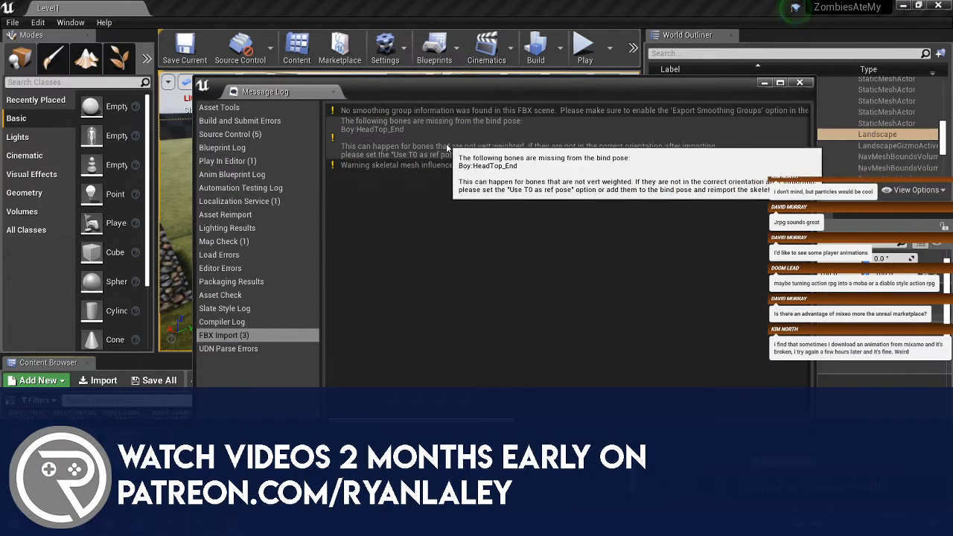
- Close the import message log and open the imported ty skeletal mesh from the Character folder
click(800, 82)
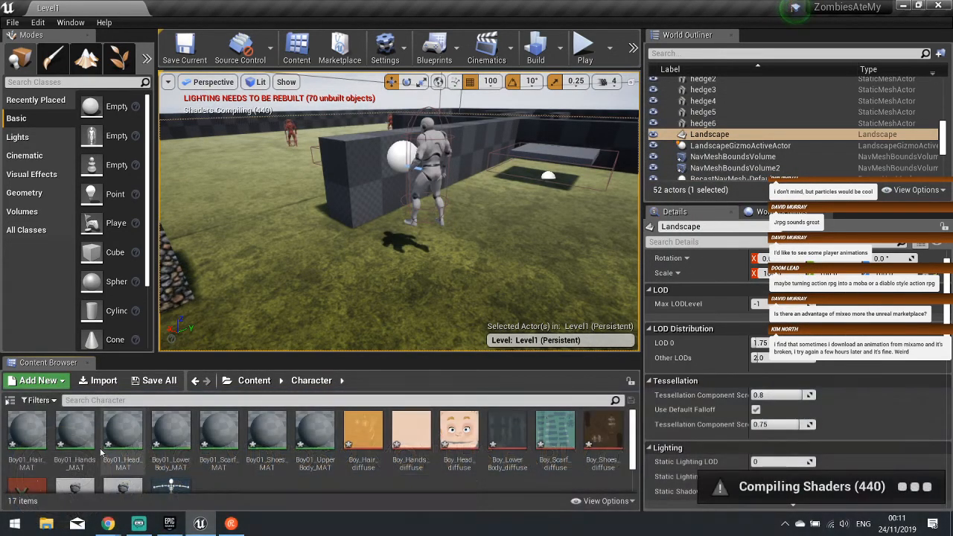
scroll(447, 454, down, 2)
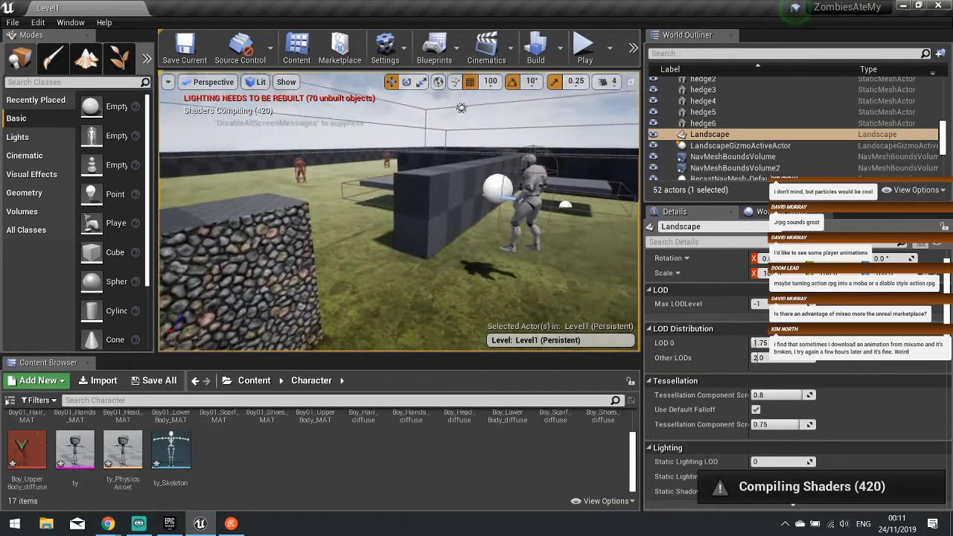
double_click(88, 463)
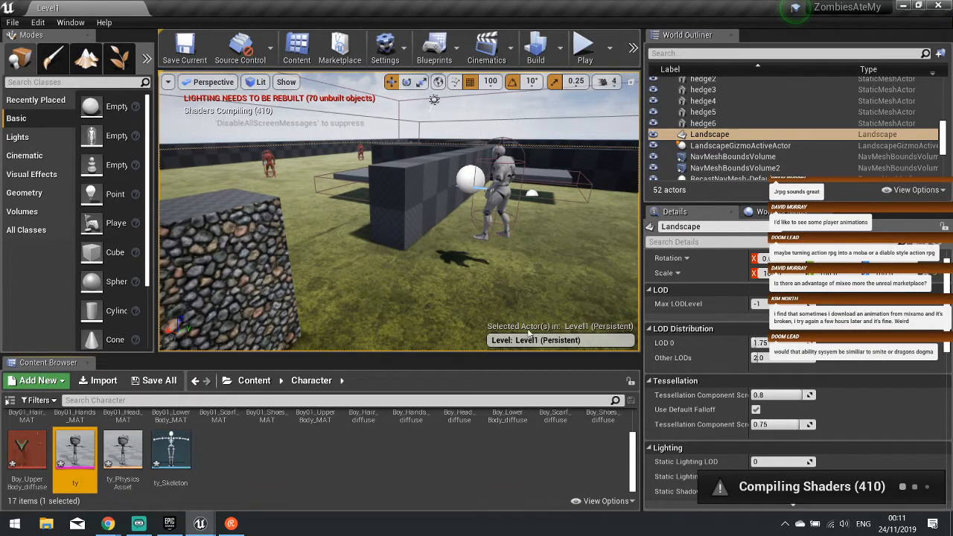
- Switch to the Epic Games Launcher and add the Animation Starter Pack from the Vault to the ZombiesAteMy project
click(169, 524)
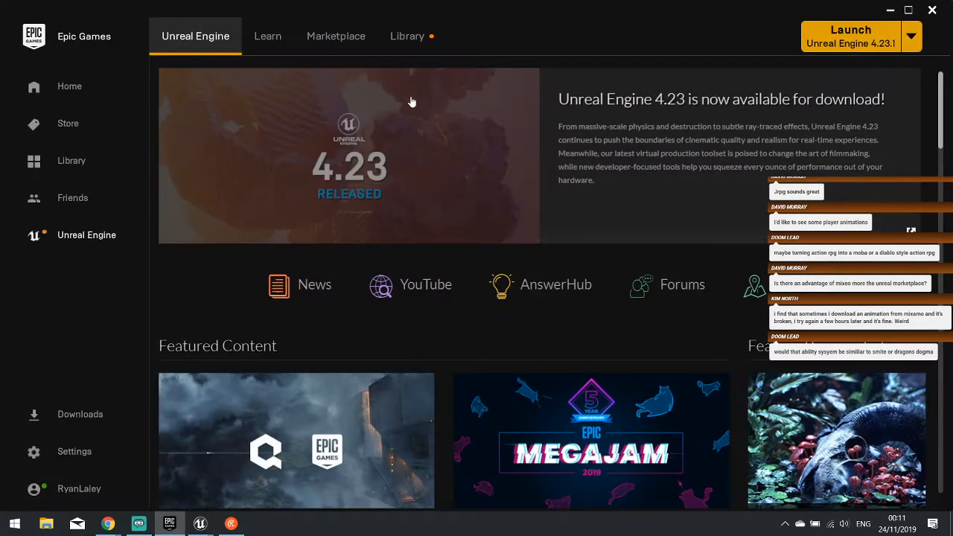
click(406, 37)
scroll(735, 363, down, 7)
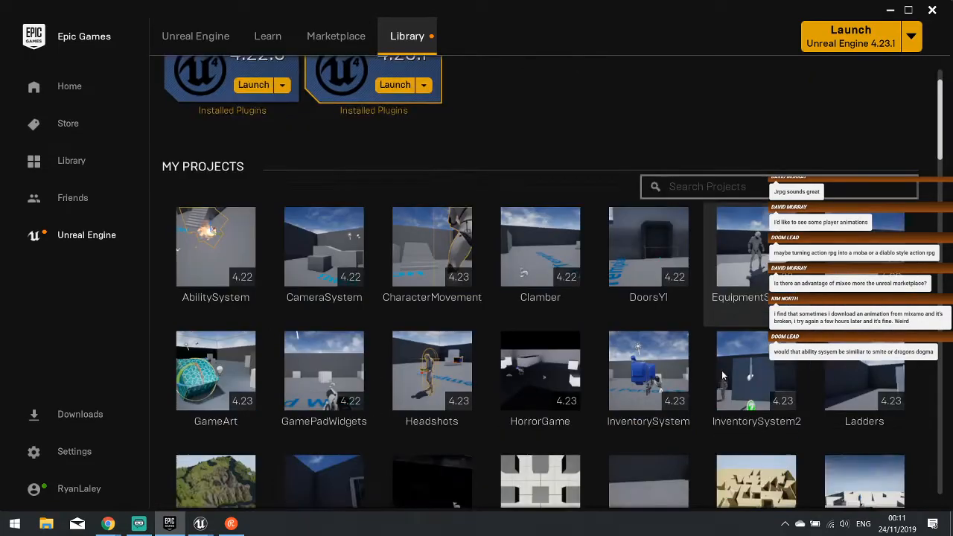
scroll(723, 373, down, 6)
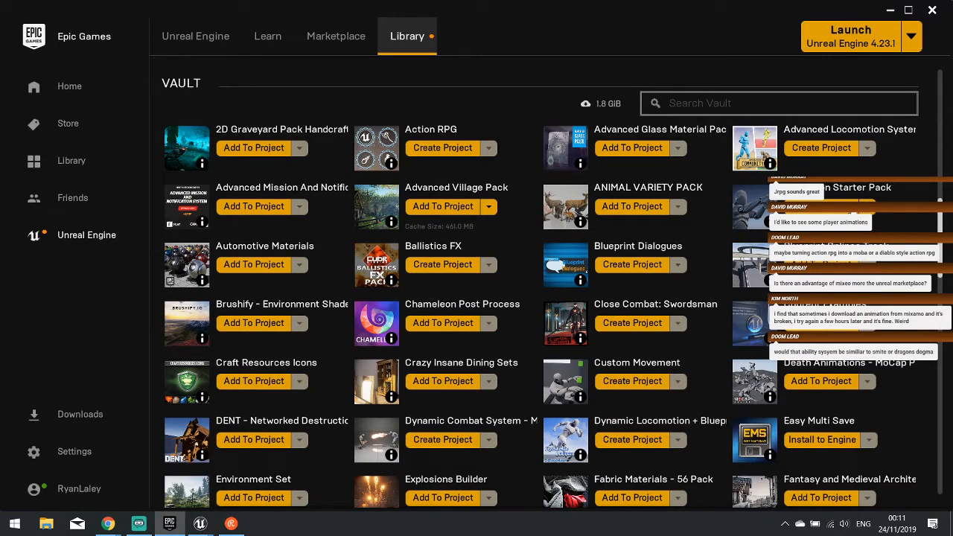
click(443, 206)
drag(659, 181, 659, 350)
click(361, 317)
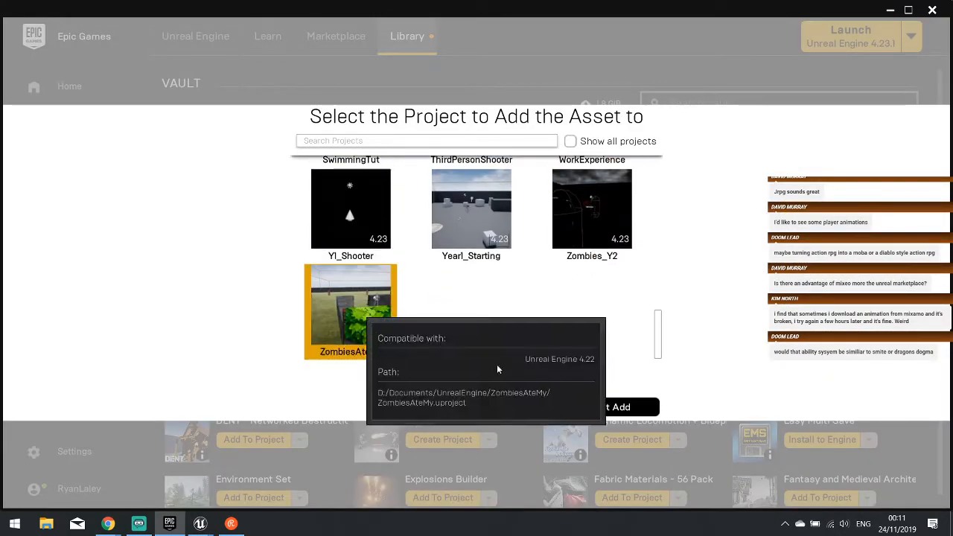
click(497, 408)
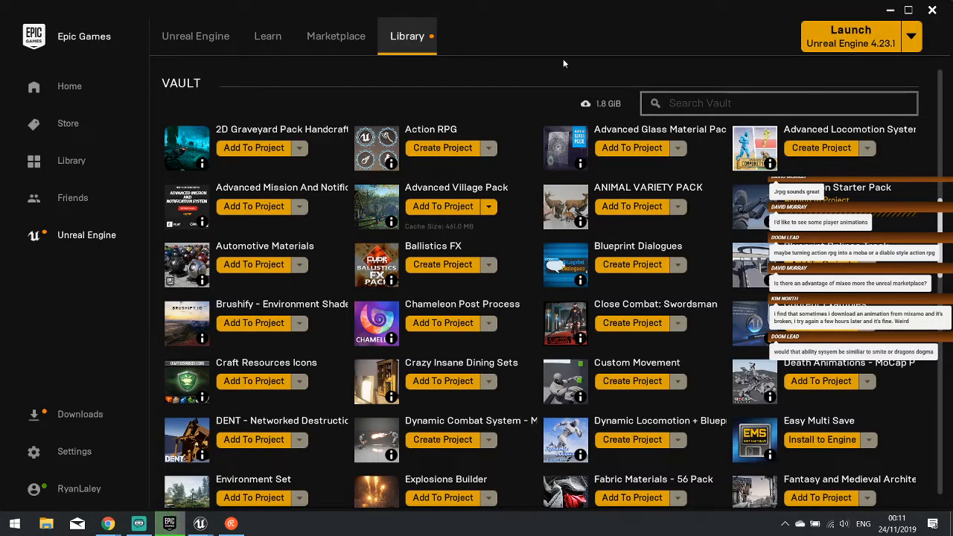
- Return to Unreal Editor, inspect the ty mesh from several sides, and open its skeleton to look through the bone hierarchy
click(268, 465)
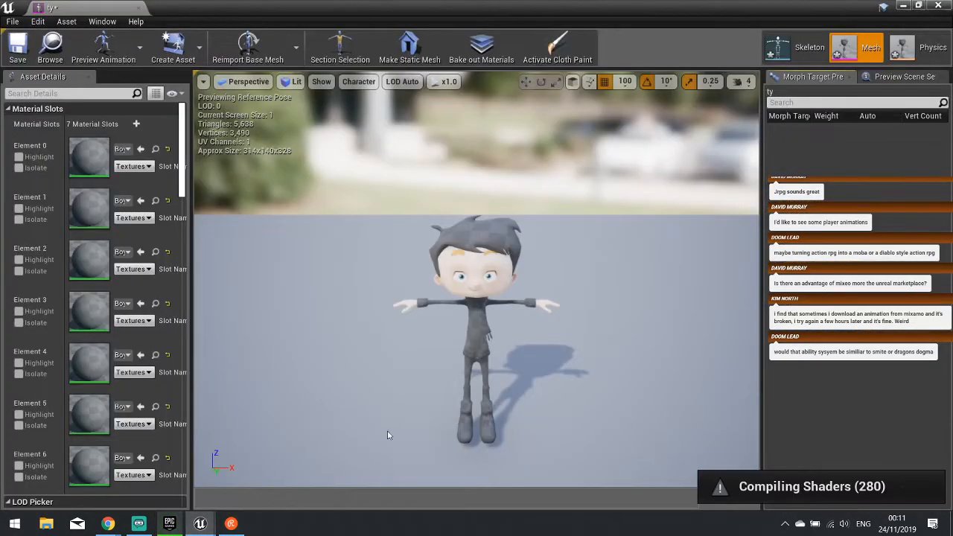
drag(449, 344, 466, 376)
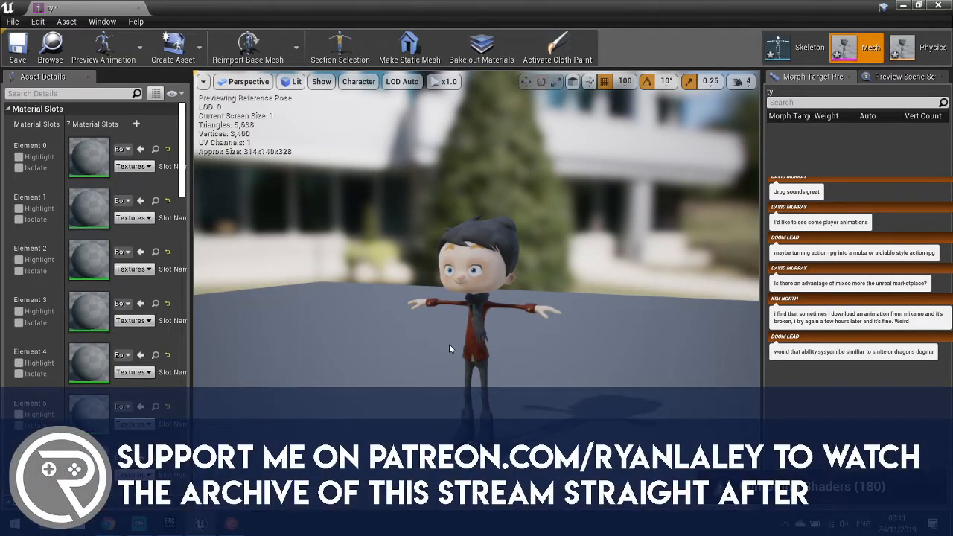
mouse_move(449, 349)
mouse_down()
mouse_move(536, 351)
mouse_move(455, 349)
mouse_move(457, 336)
mouse_up()
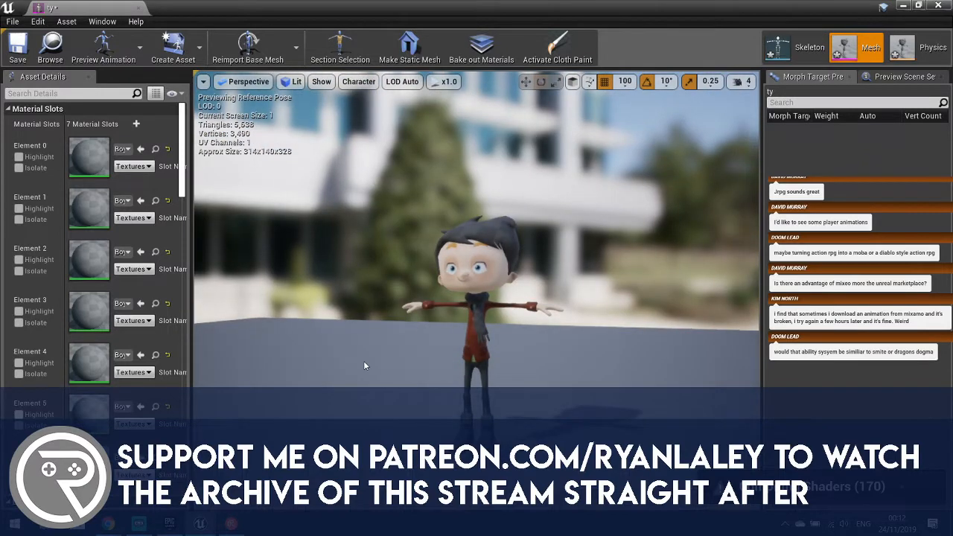
drag(476, 298, 537, 335)
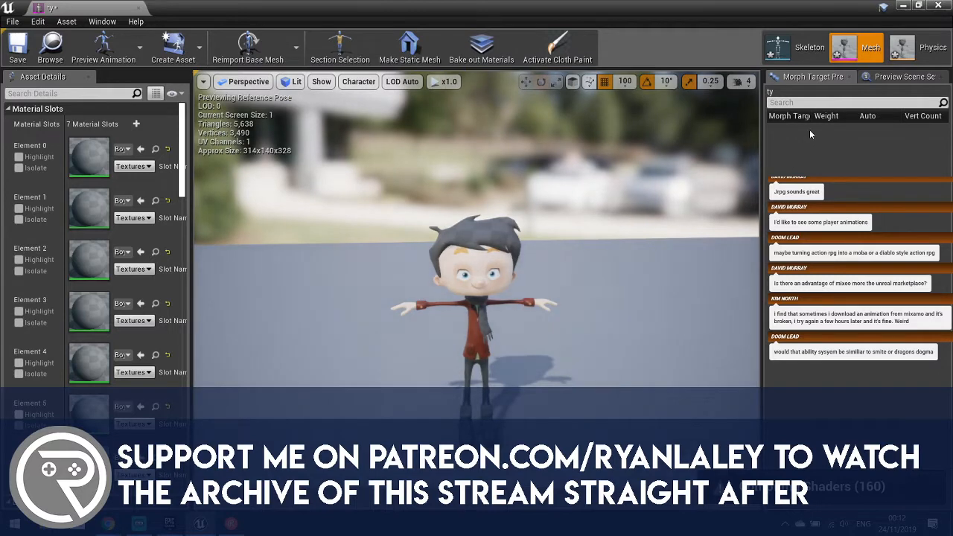
click(810, 53)
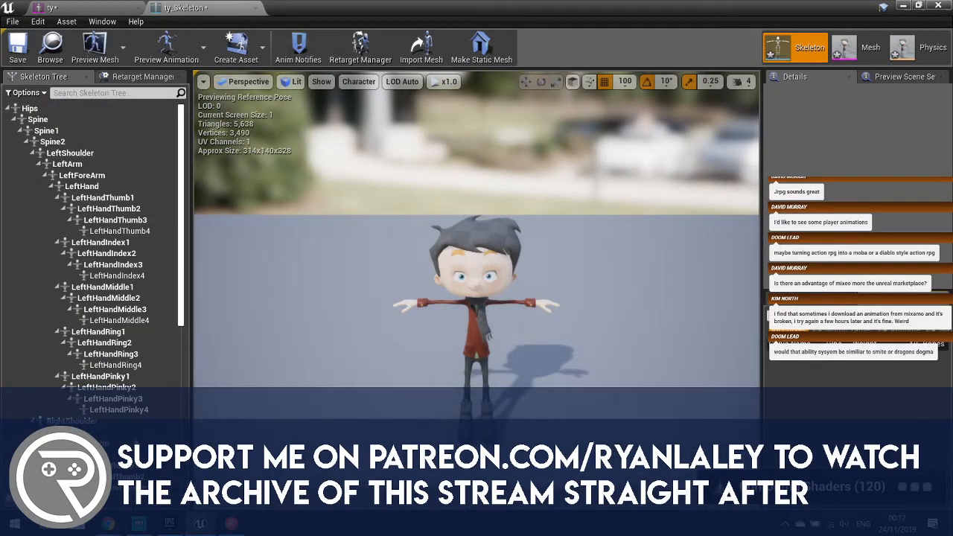
scroll(87, 305, down, 8)
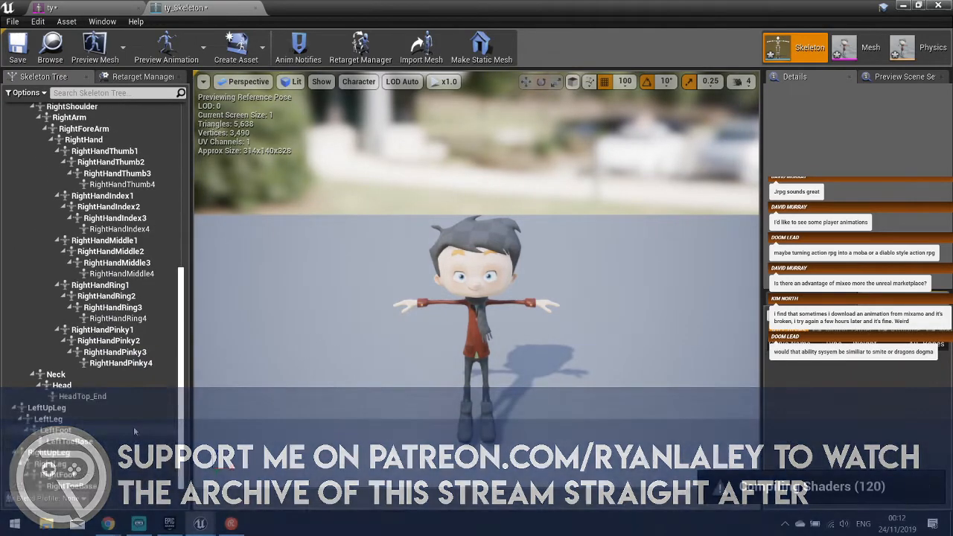
scroll(133, 409, up, 10)
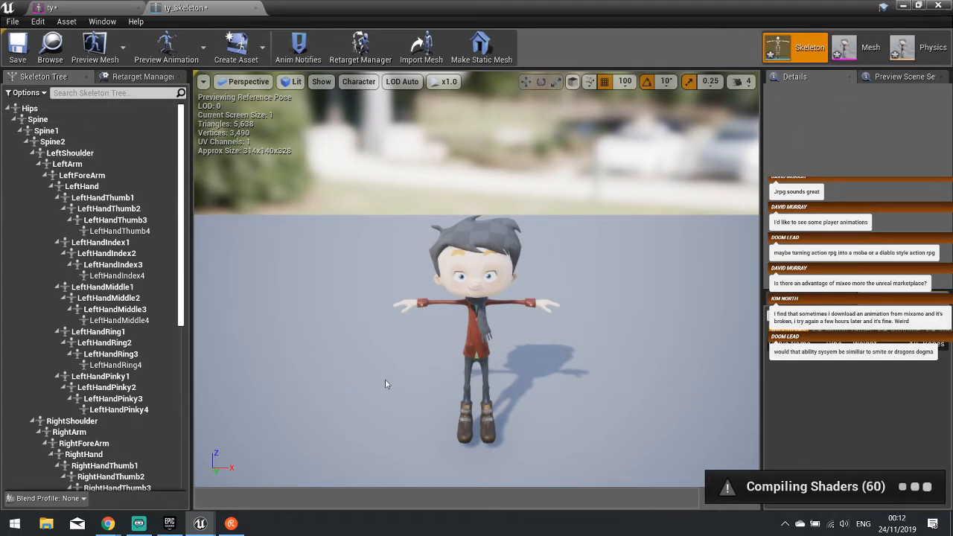
- Return to the level editor, go up to the root Content folder and open the AnimStarterPack folder
click(902, 7)
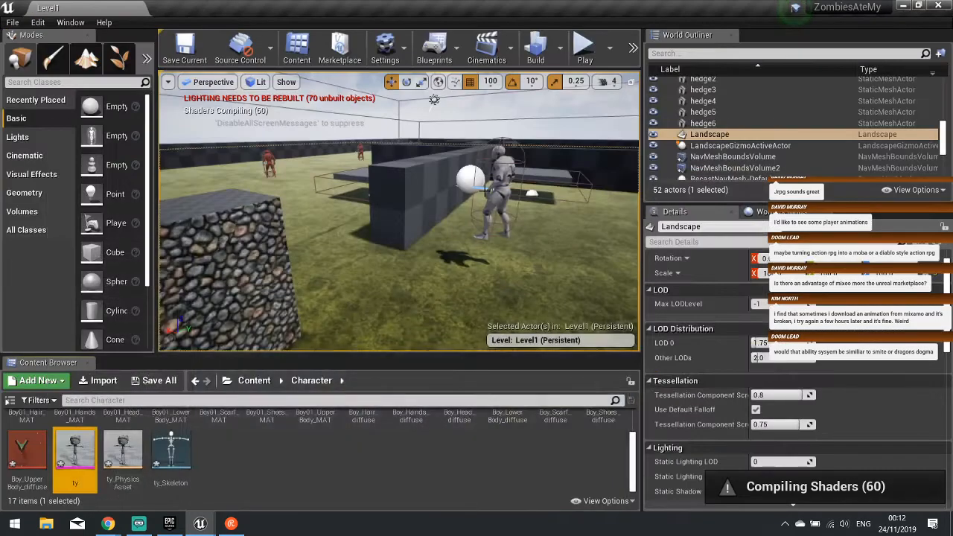
click(310, 465)
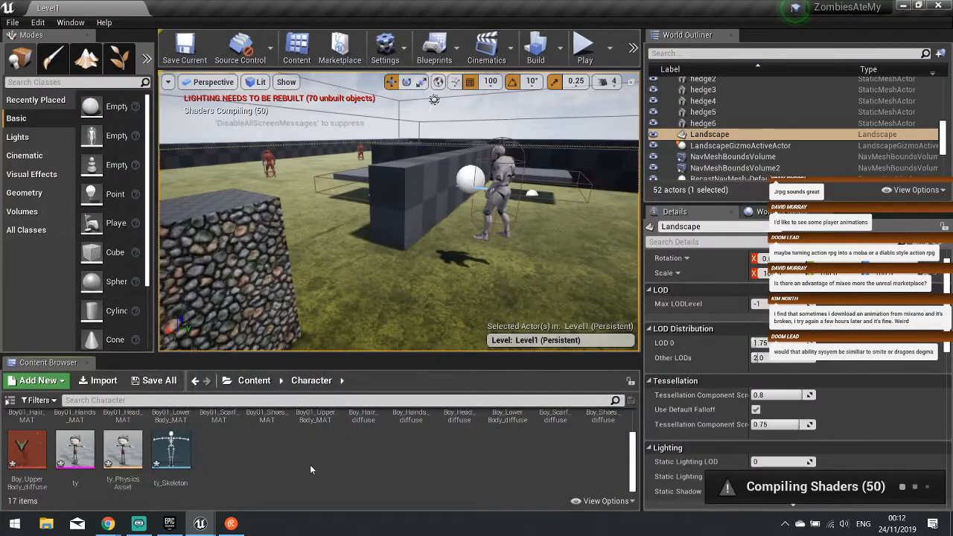
click(255, 382)
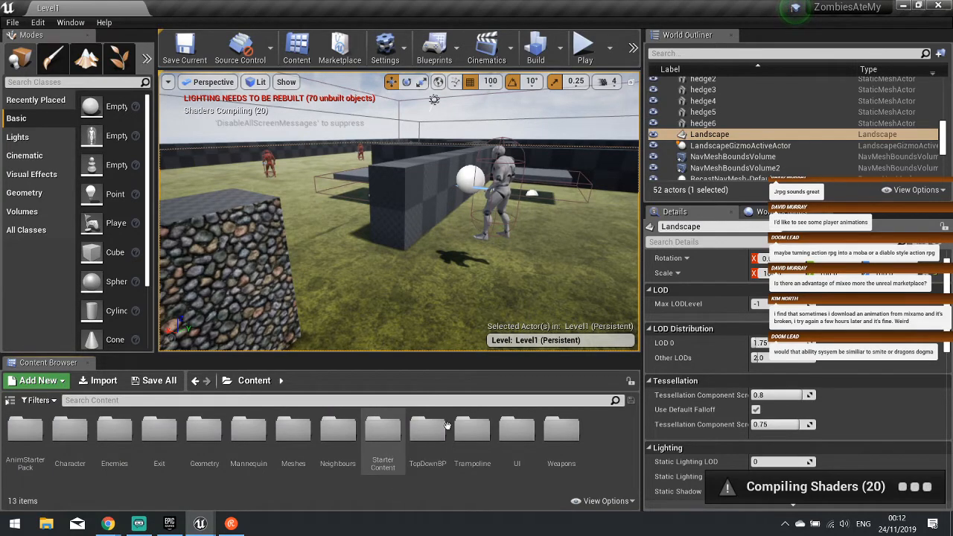
right_drag(402, 223, 402, 224)
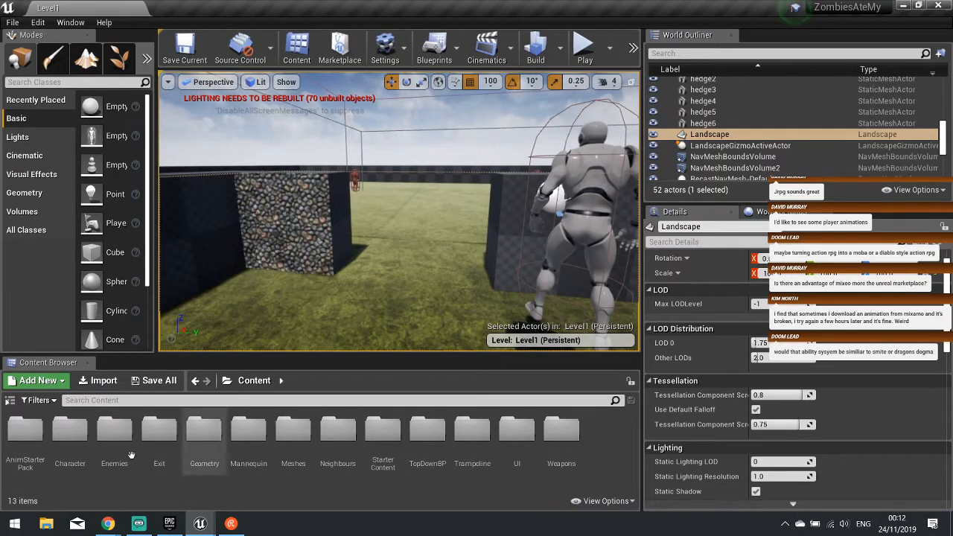
click(22, 443)
double_click(22, 443)
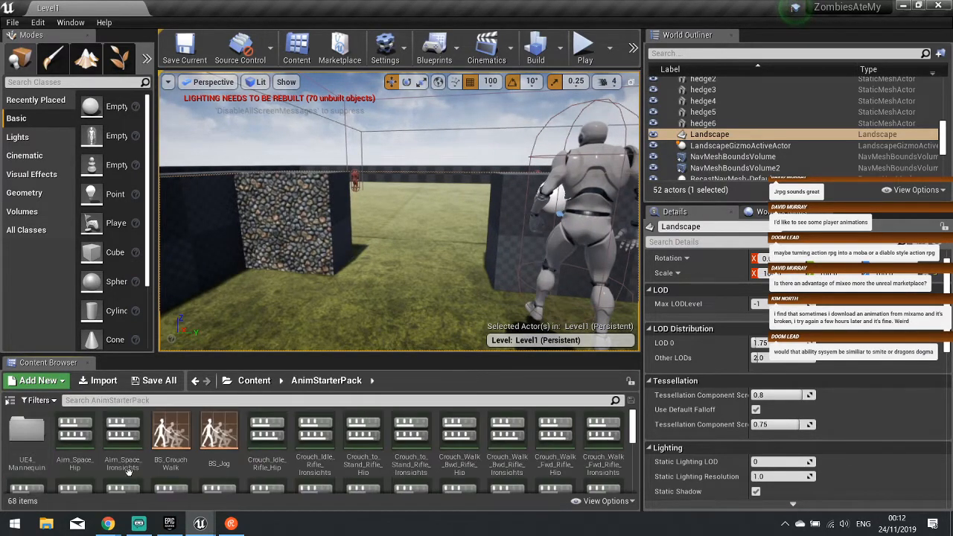
- Open UE4_Mannequin_Skeleton from the Mesh folder of UE4_Mannequin inside AnimStarterPack
click(254, 380)
double_click(27, 444)
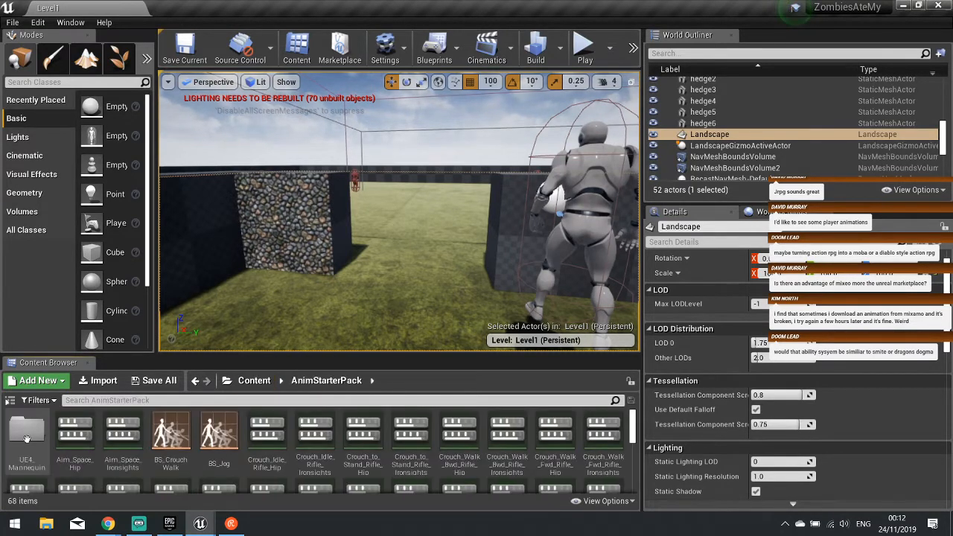
double_click(34, 453)
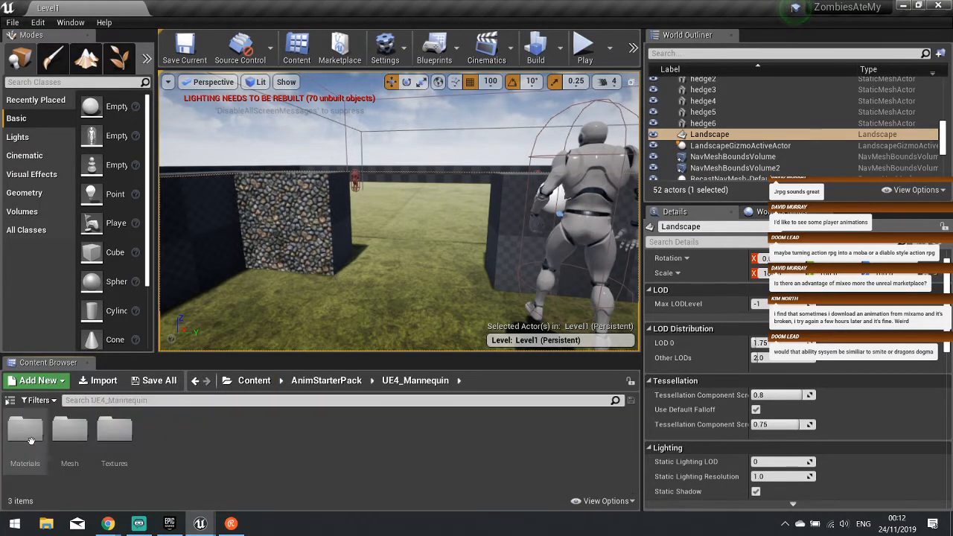
click(254, 380)
double_click(25, 436)
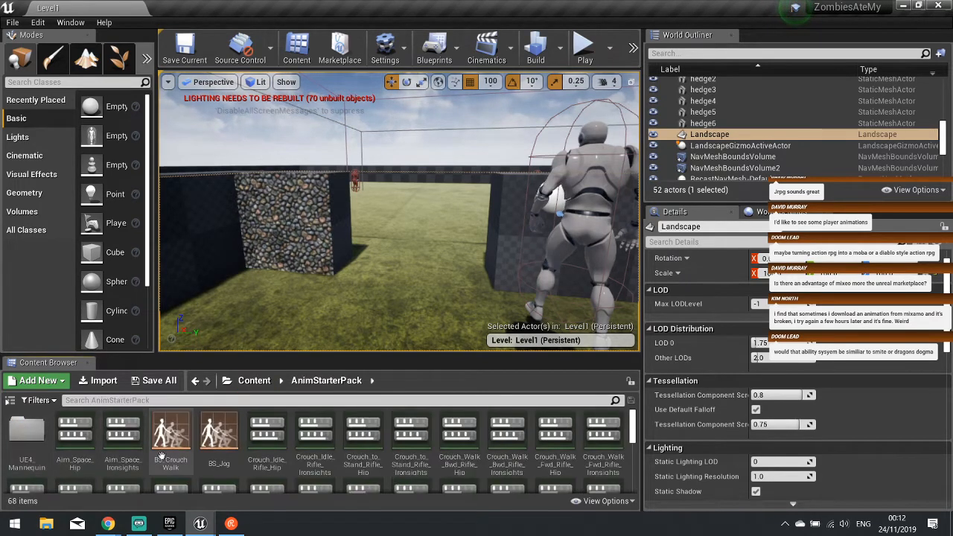
double_click(26, 439)
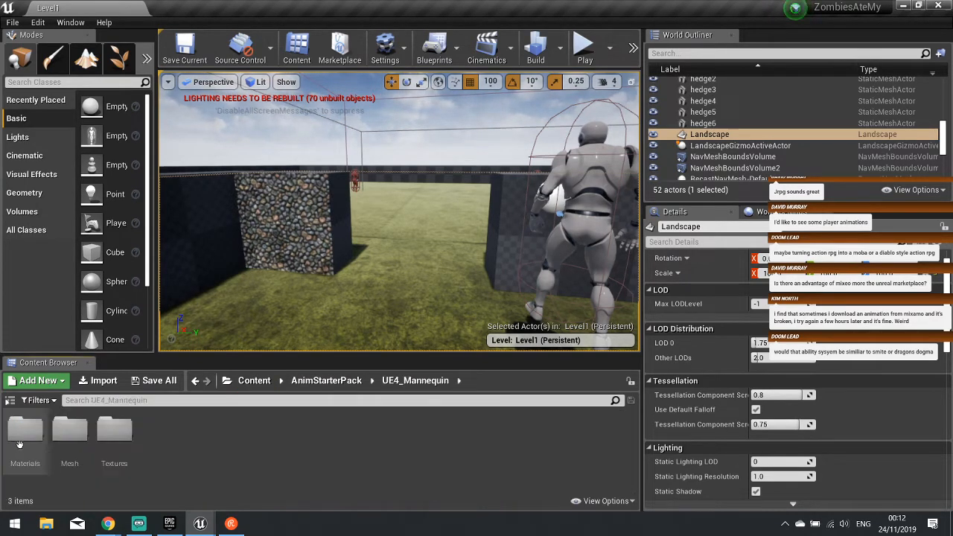
double_click(70, 436)
double_click(108, 438)
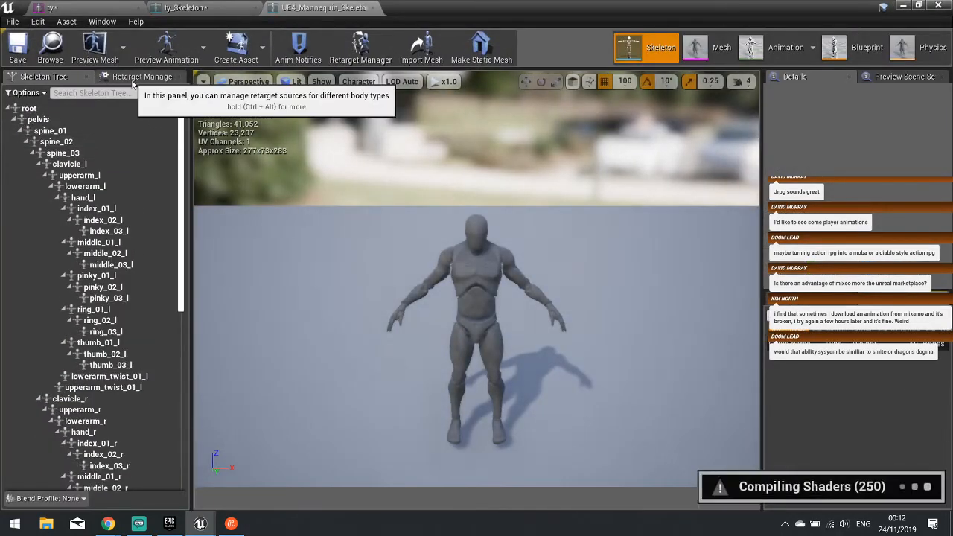
- Set the mannequin skeleton's retarget rig to Humanoid, then undock and maximize the Retarget Manager to check the bone mapping
click(143, 78)
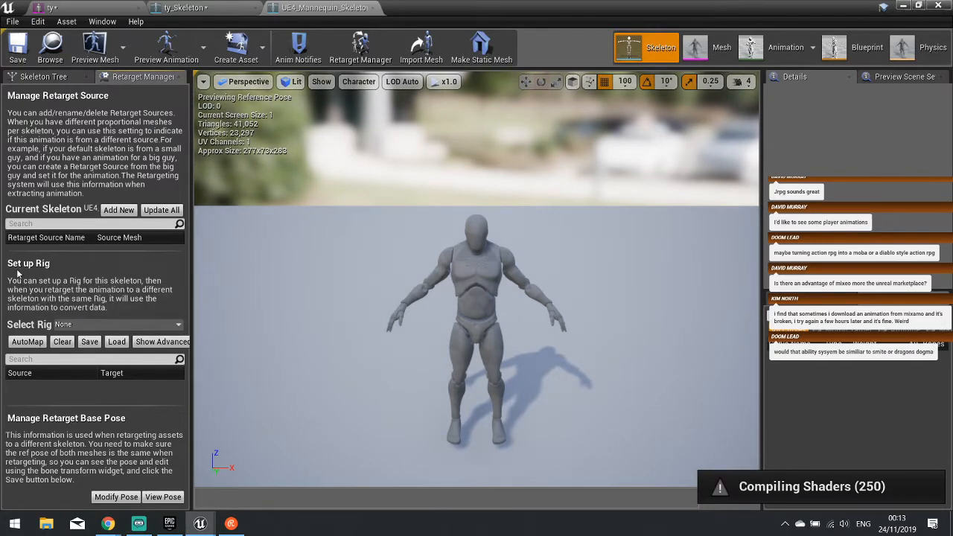
click(87, 329)
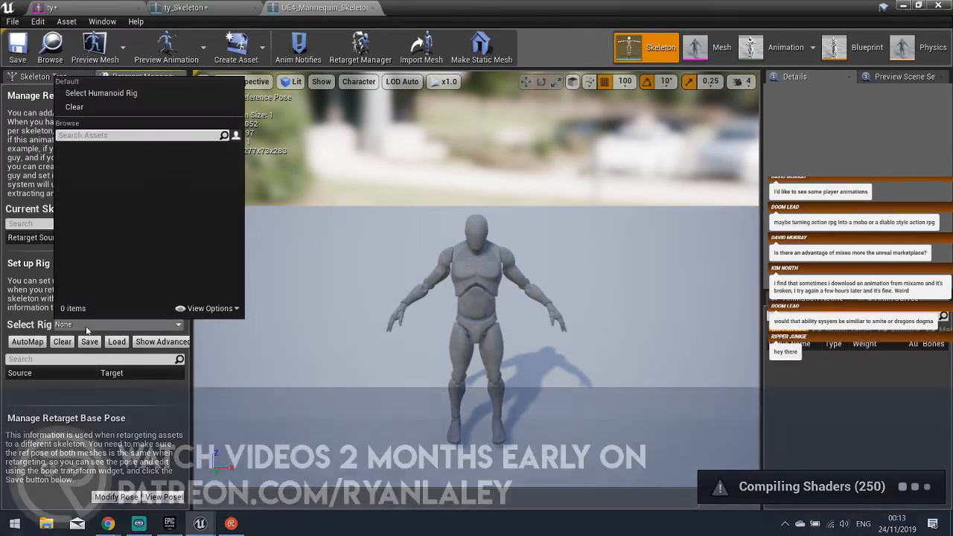
click(114, 94)
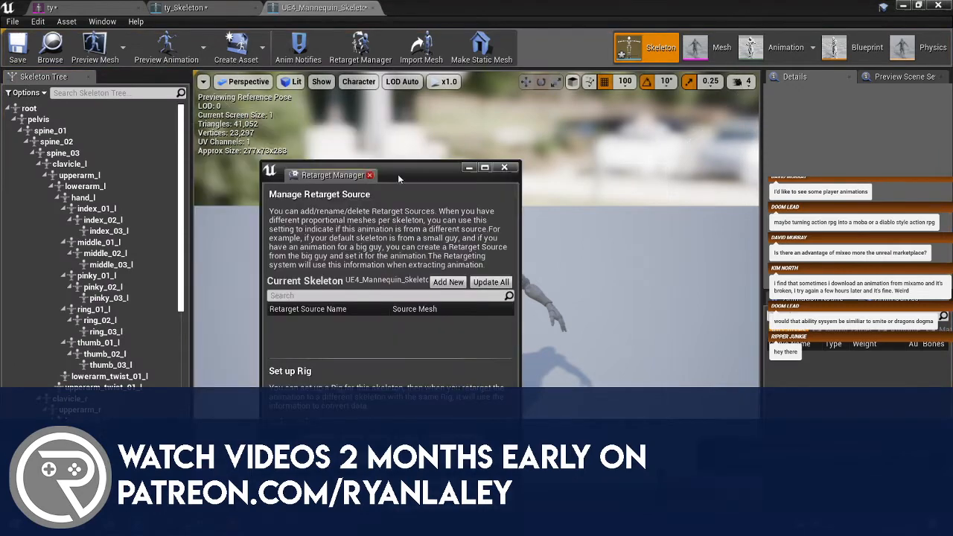
drag(320, 170, 128, 1)
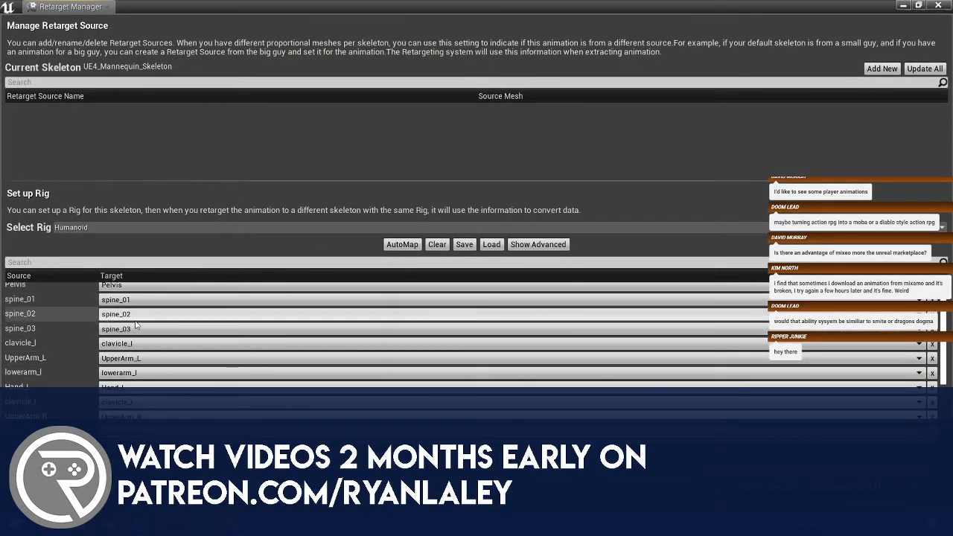
scroll(22, 407, down, 5)
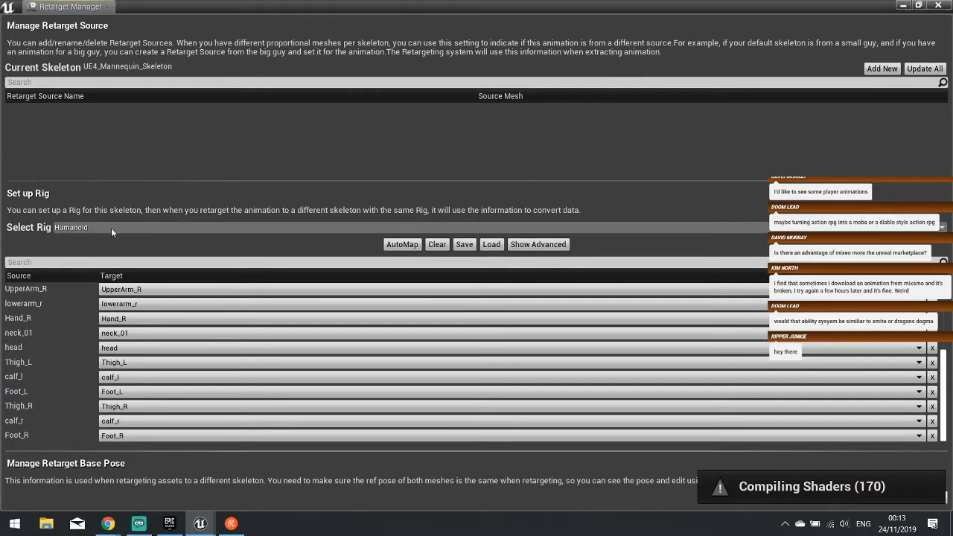
- Close the mannequin's Retarget Manager, then switch to ty_Skeleton and undock and maximize its Retarget Manager
click(937, 9)
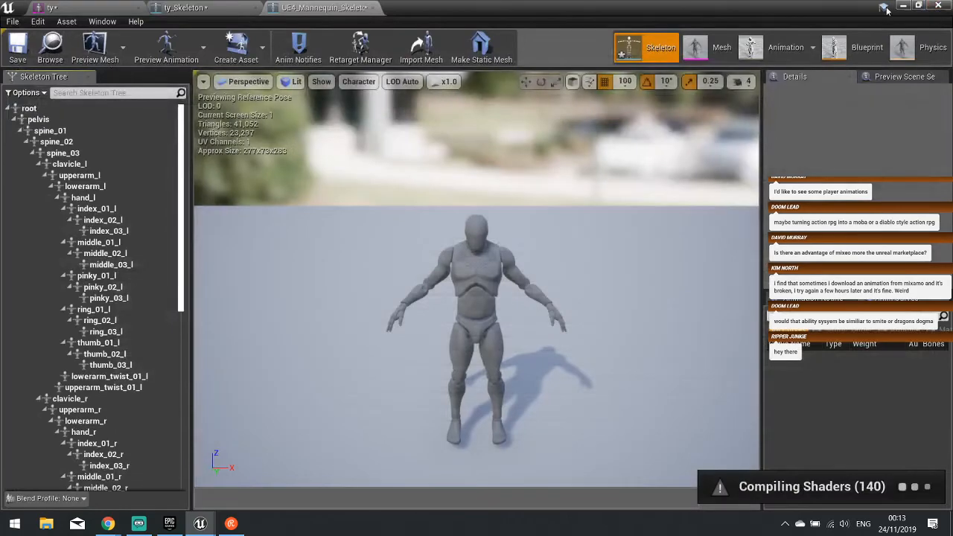
click(199, 10)
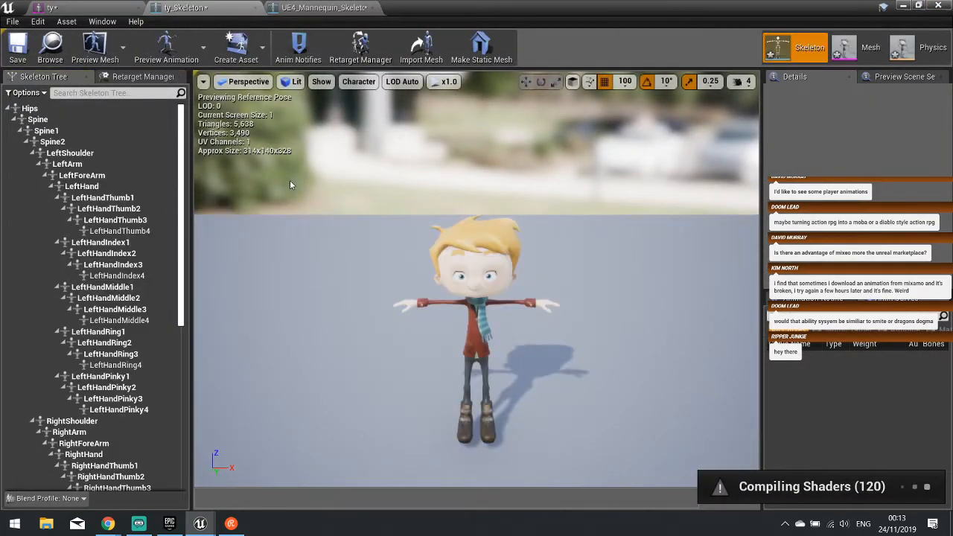
click(160, 79)
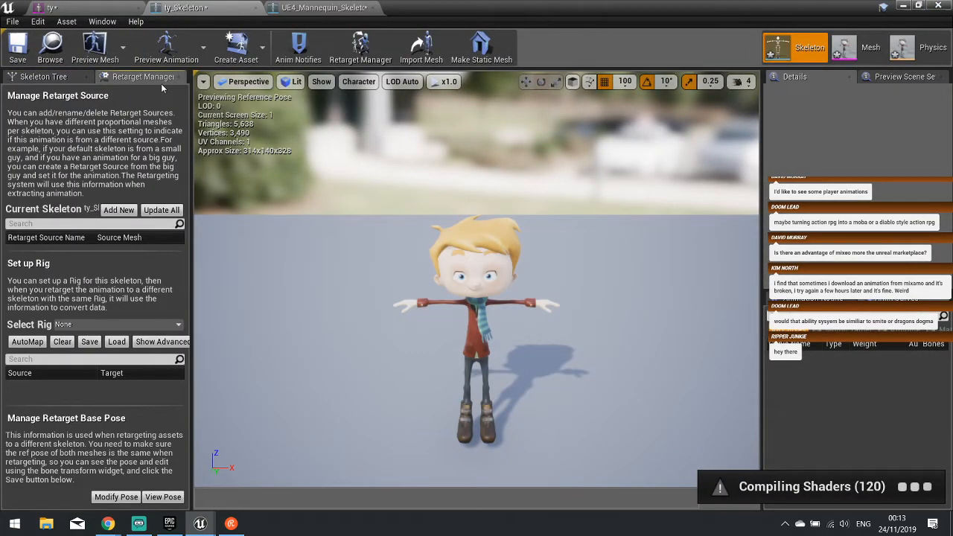
drag(161, 83, 537, 277)
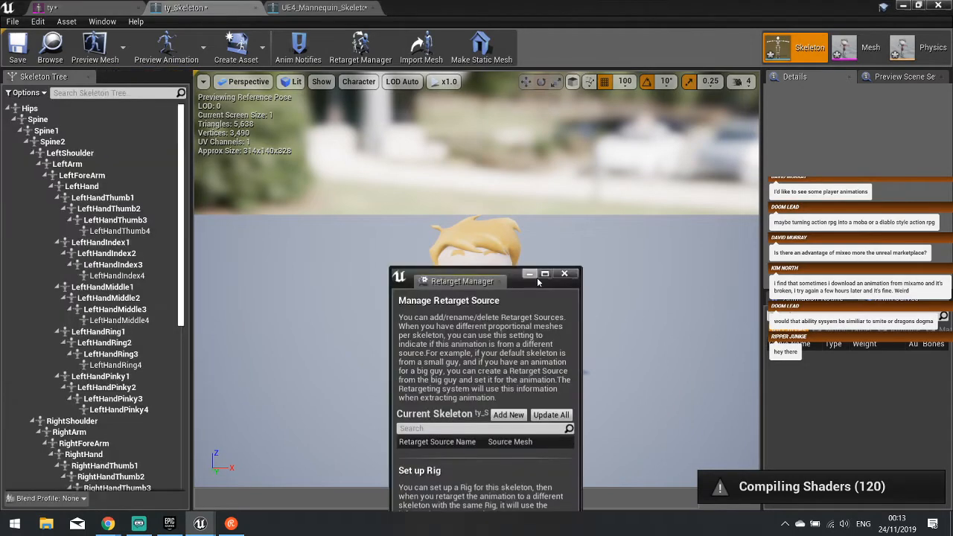
double_click(536, 277)
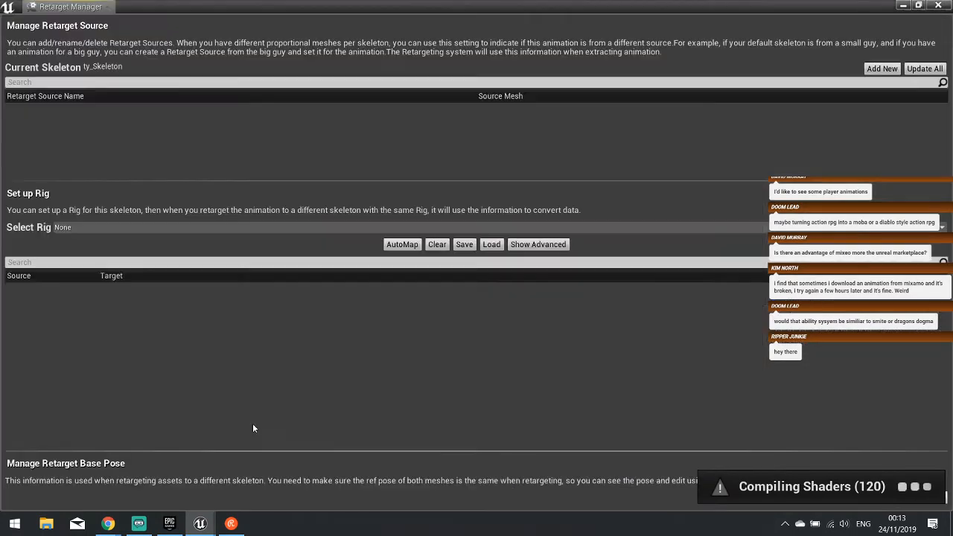
- Set ty_Skeleton's retarget rig to Humanoid, auto-map its bones and review the assigned targets
click(75, 229)
click(100, 251)
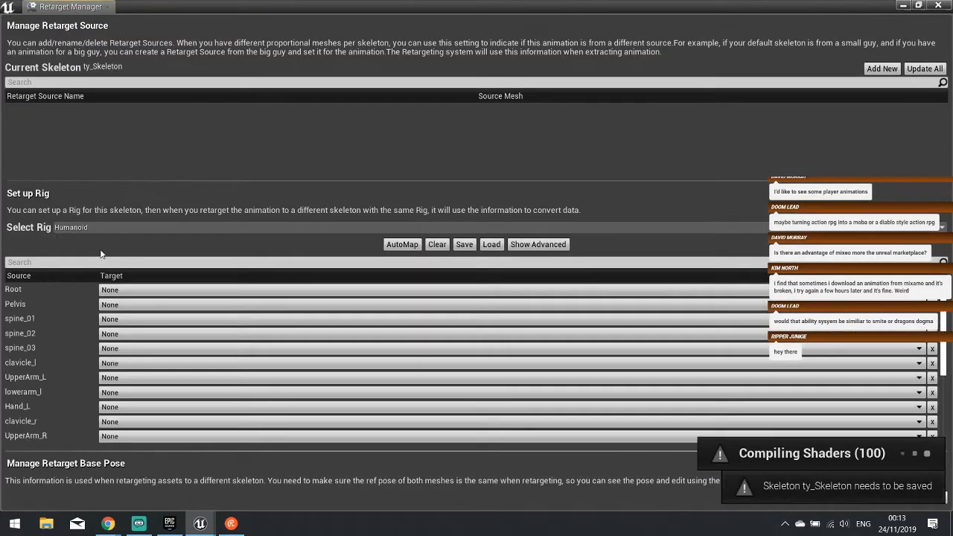
click(391, 247)
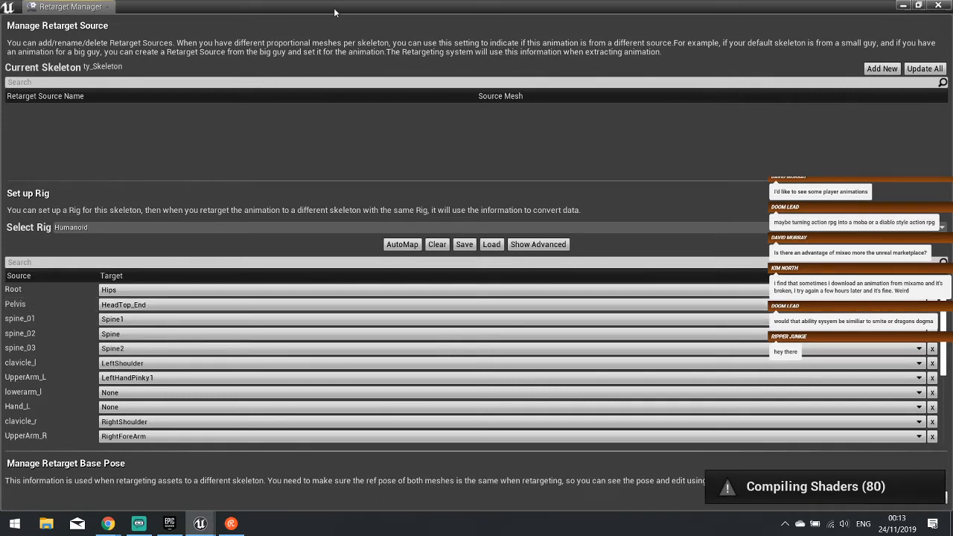
scroll(48, 333, down, 3)
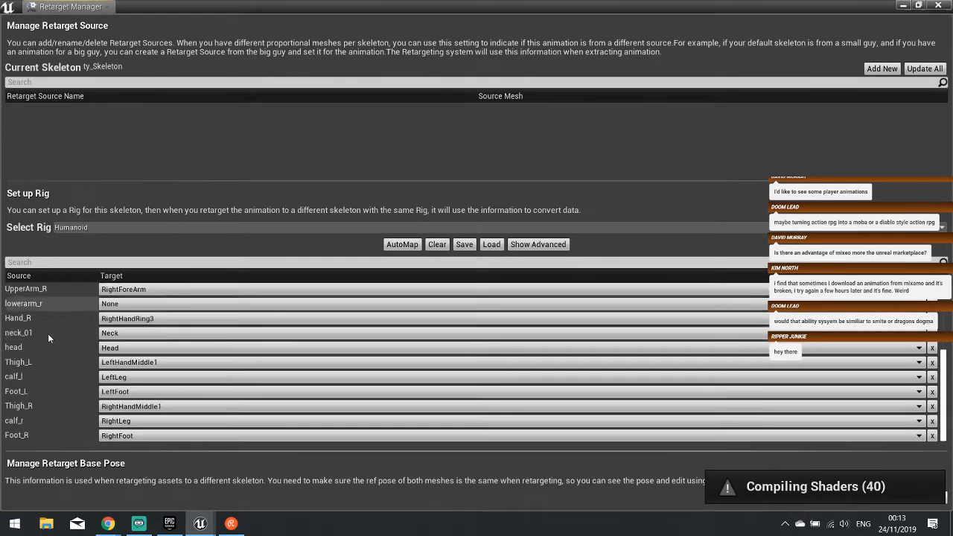
scroll(49, 336, up, 3)
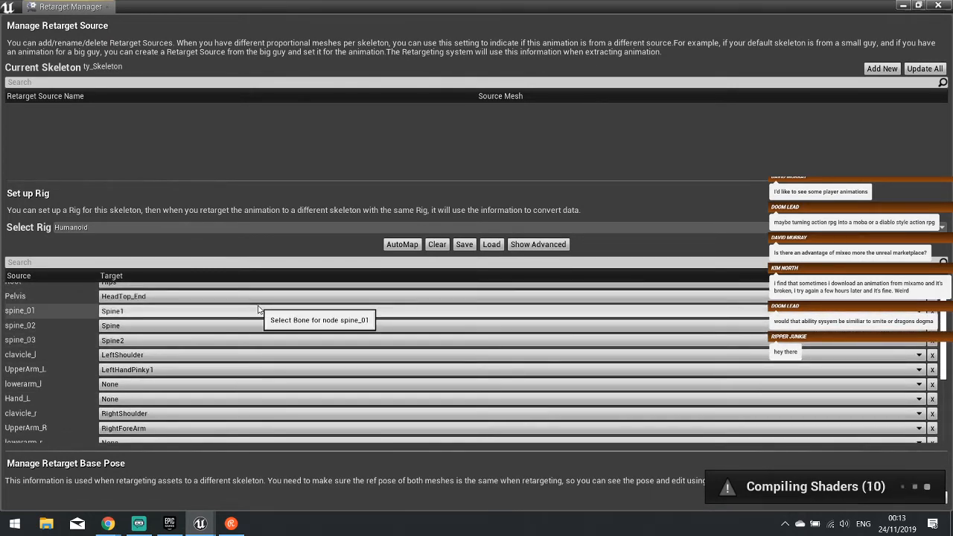
scroll(57, 358, up, 1)
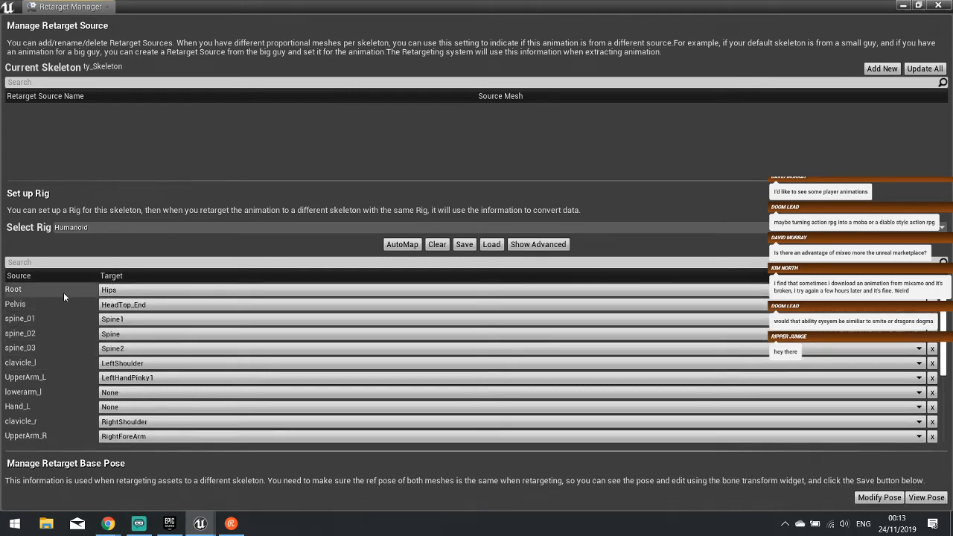
- Map ty_Skeleton's Pelvis to Hips, spine_01 to Spine, spine_02 to Spine1 and spine_03 to Spine2
click(128, 307)
scroll(165, 277, up, 10)
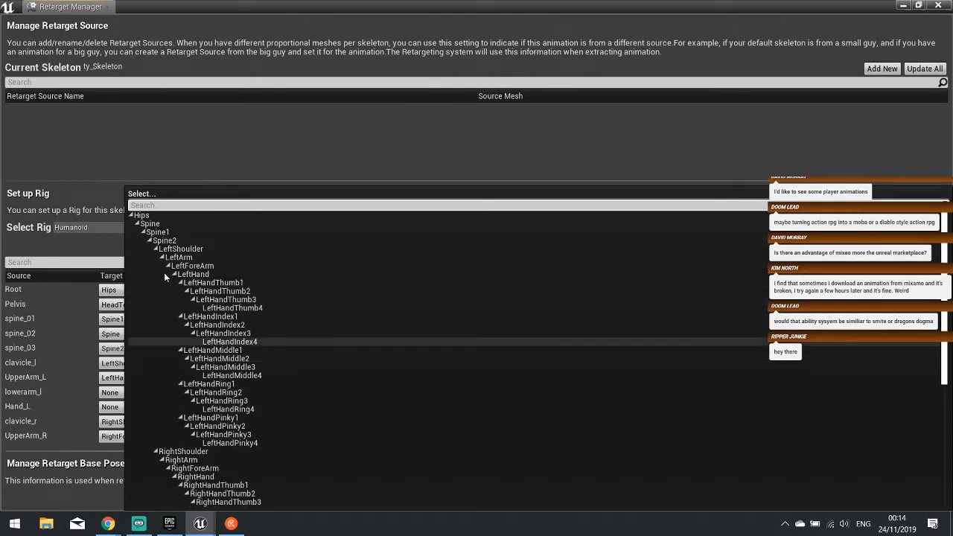
click(141, 215)
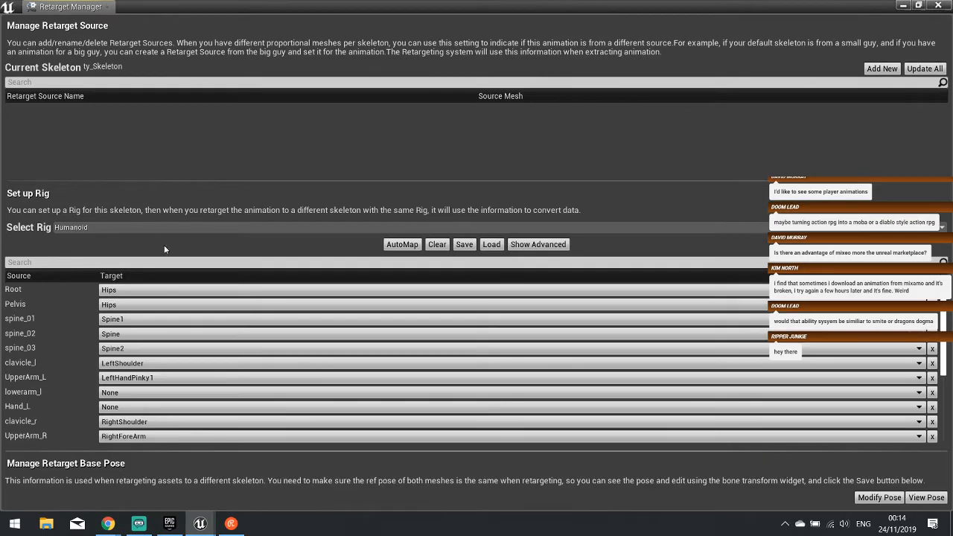
click(113, 325)
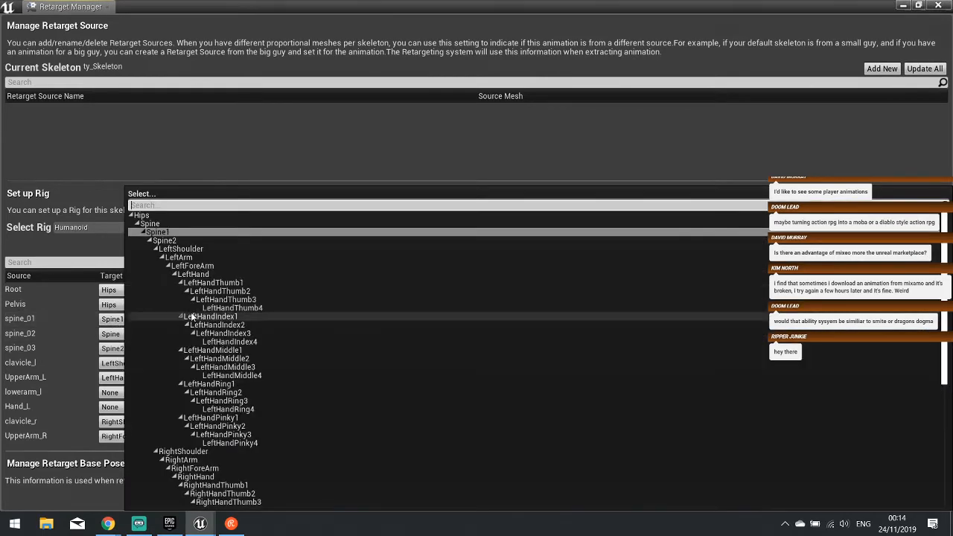
click(173, 229)
click(127, 335)
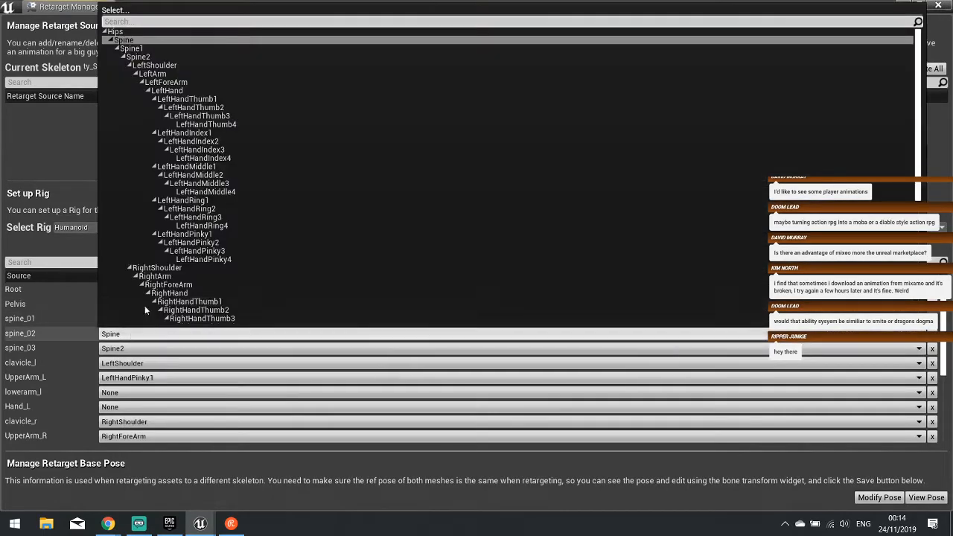
click(141, 57)
click(171, 348)
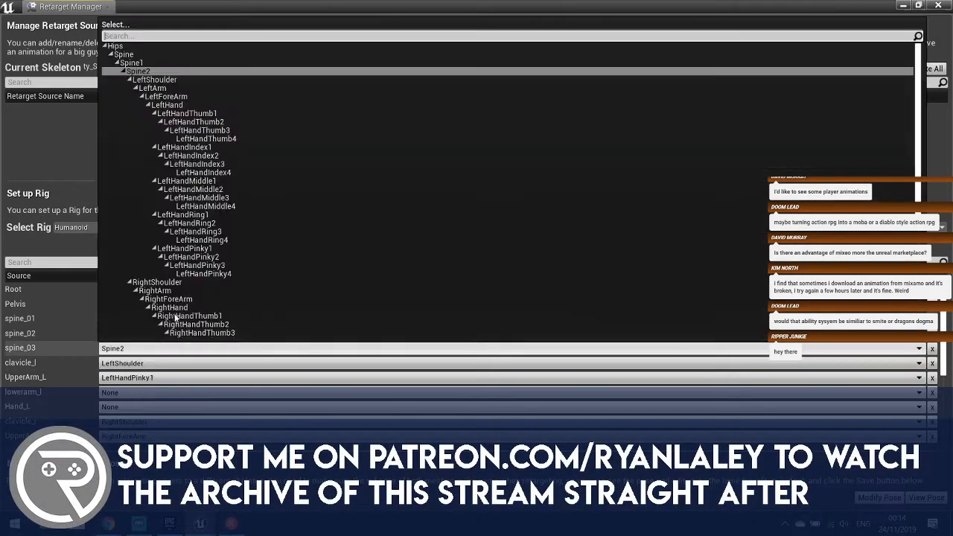
click(134, 71)
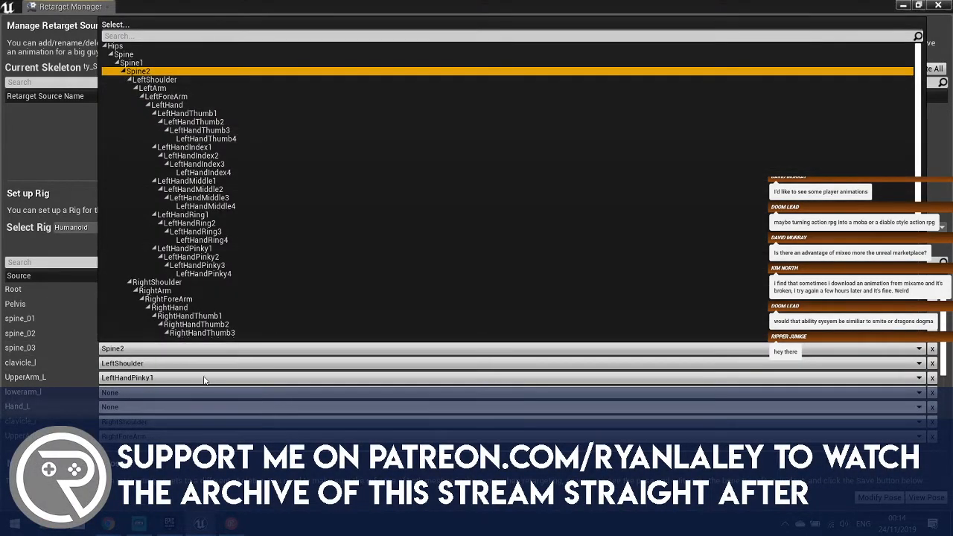
- Check the clavicle_l target, then map UpperArm_L to LeftArm, lowerarm_l to LeftForeArm and Hand_L to LeftHand
click(141, 364)
click(141, 363)
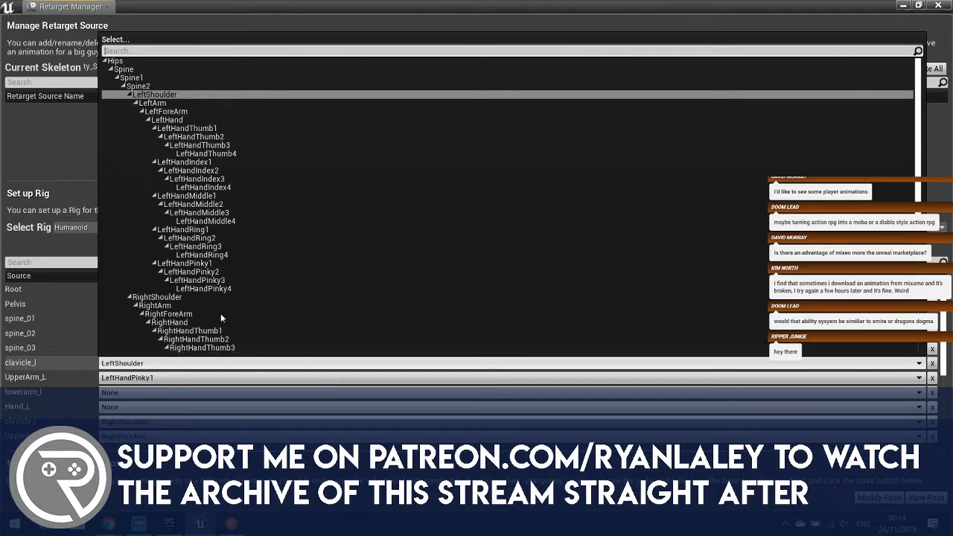
click(134, 377)
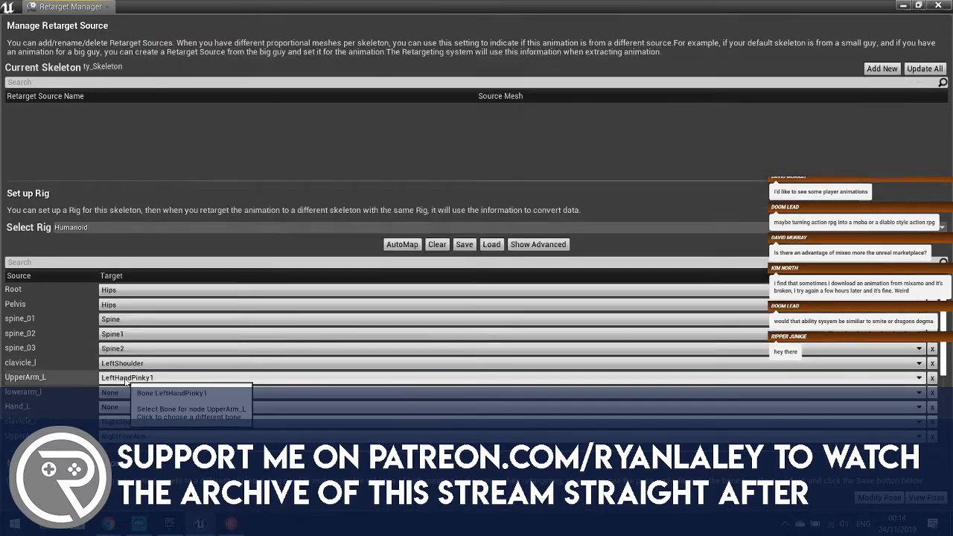
click(134, 378)
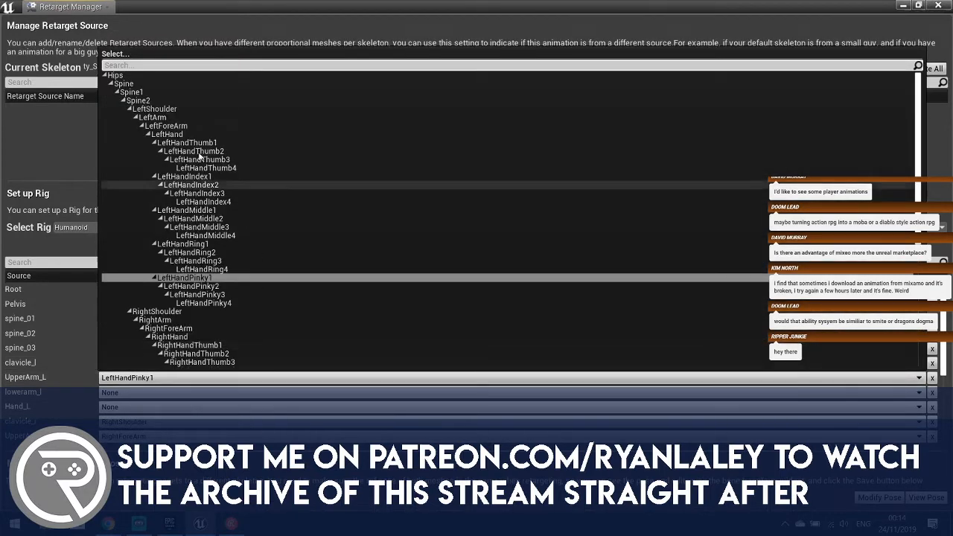
click(177, 118)
click(121, 392)
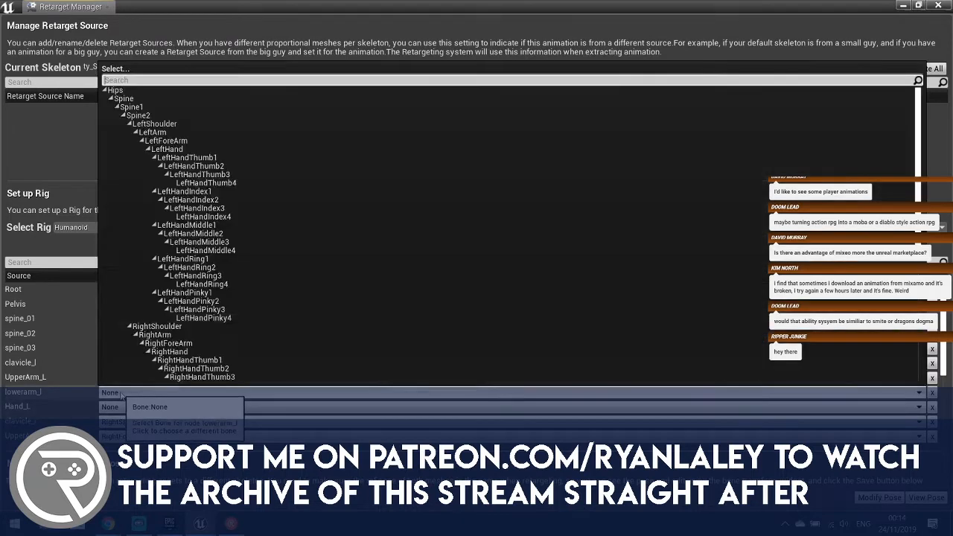
click(149, 145)
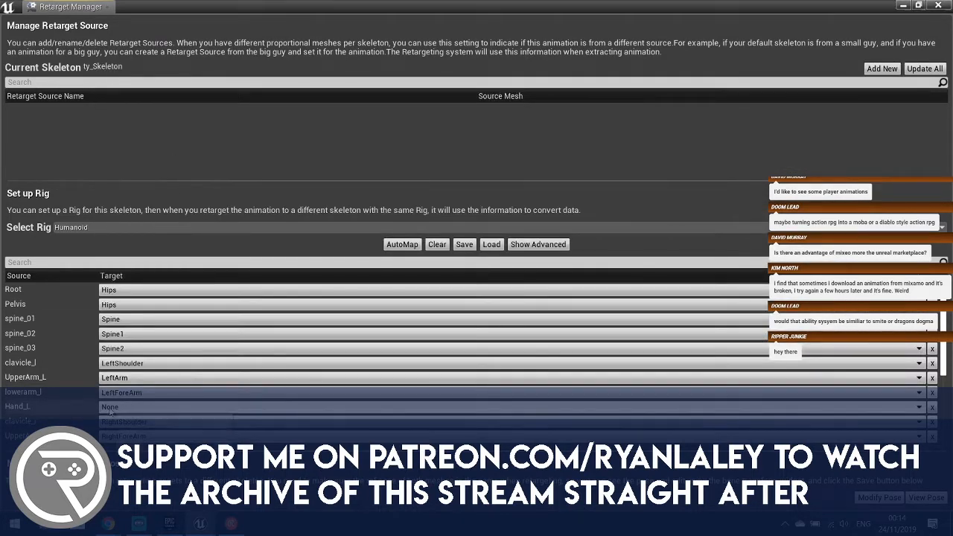
click(141, 407)
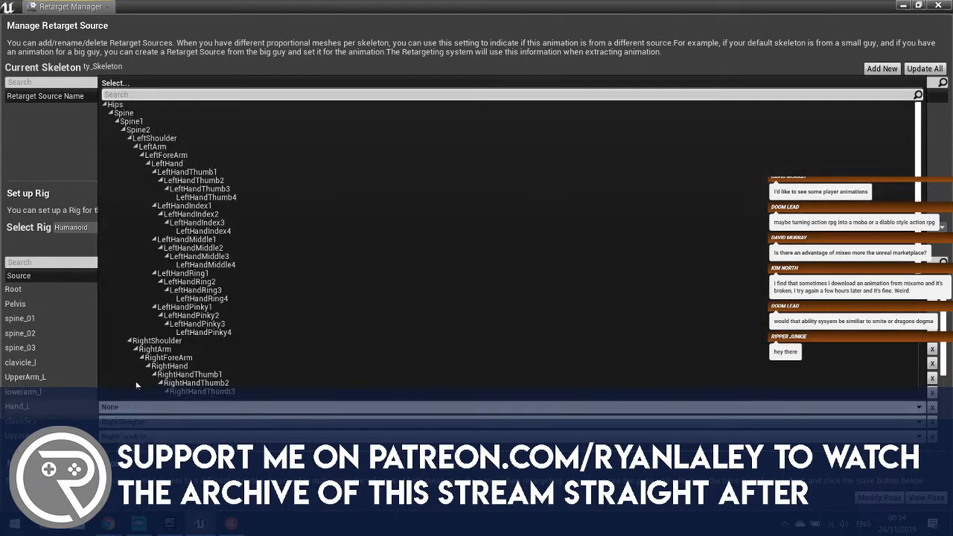
click(182, 172)
click(182, 407)
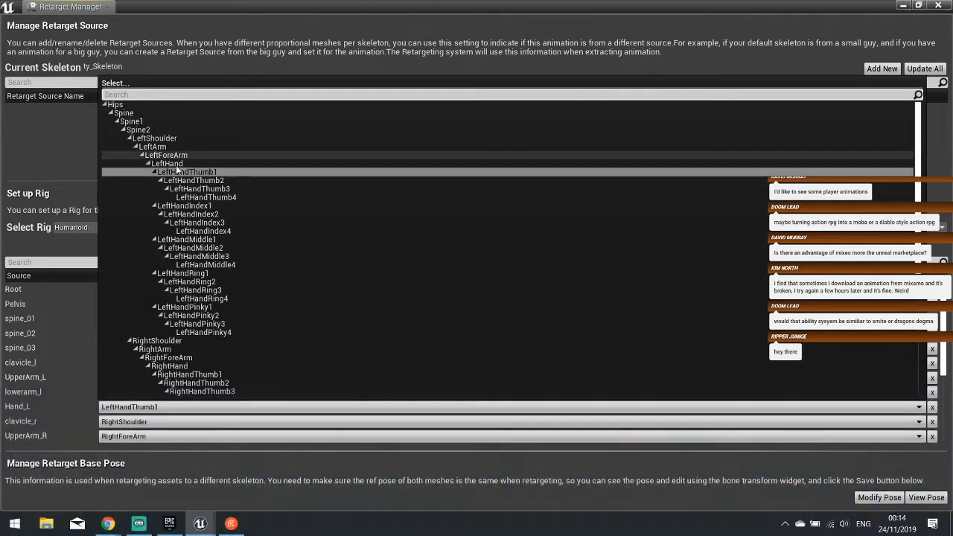
click(176, 164)
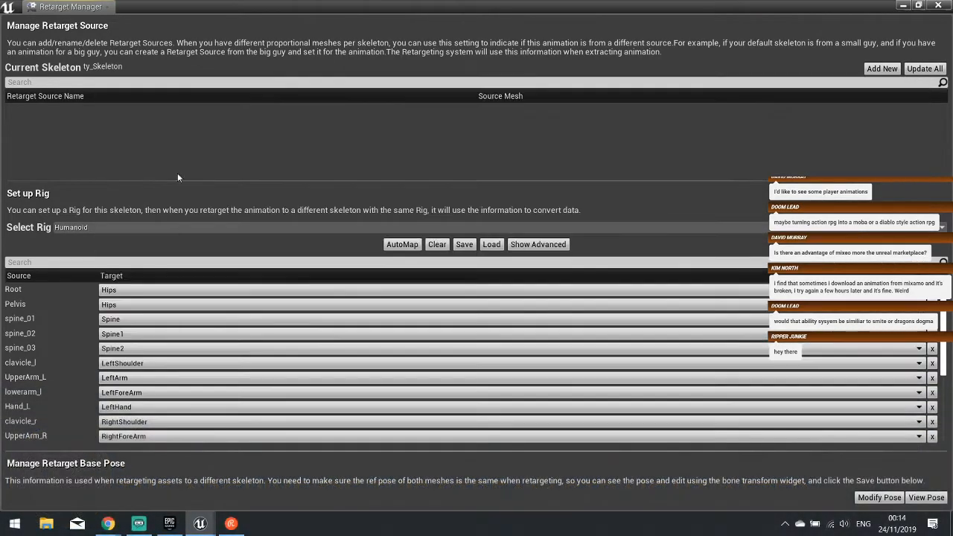
- Map the right arm bones: UpperArm_R to RightArm, lowerarm_r to RightForeArm and Hand_R to RightHand
click(133, 436)
click(133, 438)
scroll(65, 409, down, 2)
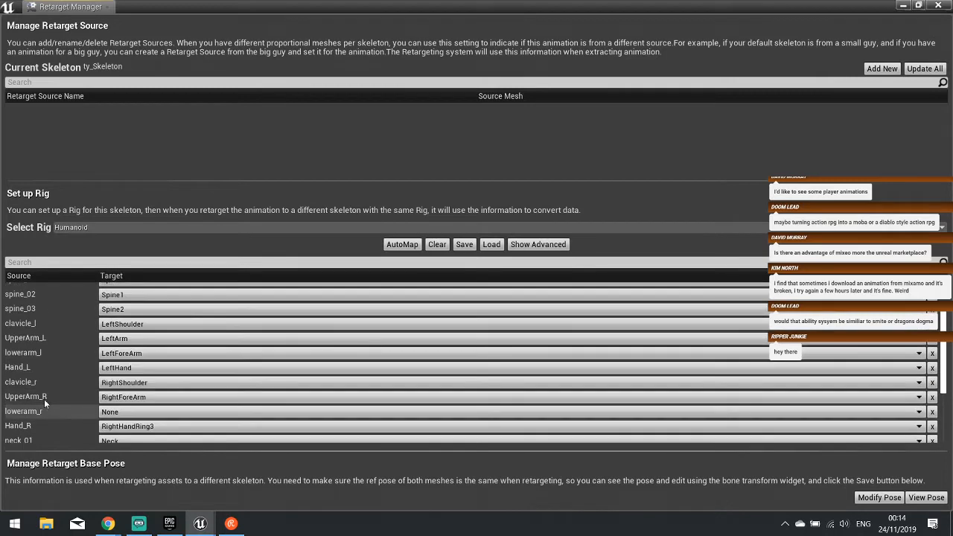
click(132, 397)
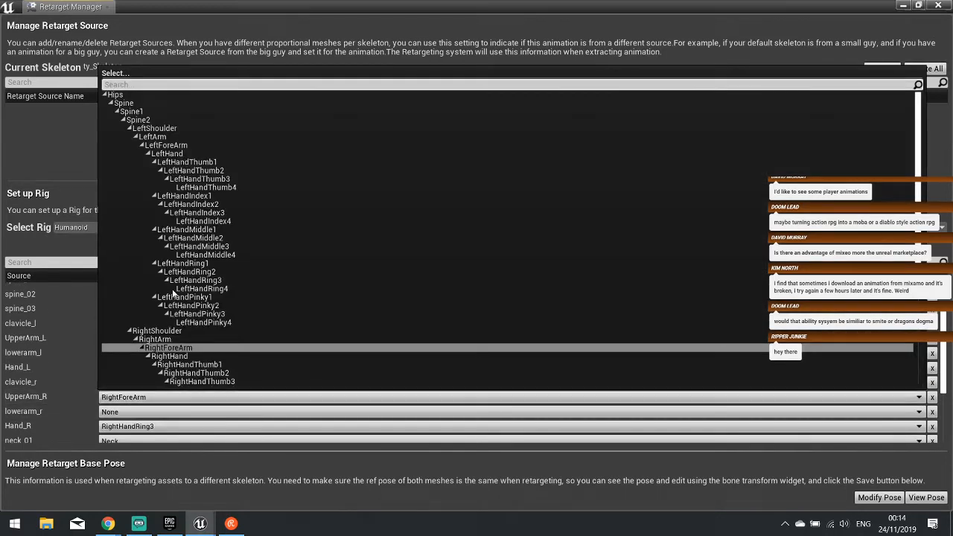
click(154, 339)
click(112, 412)
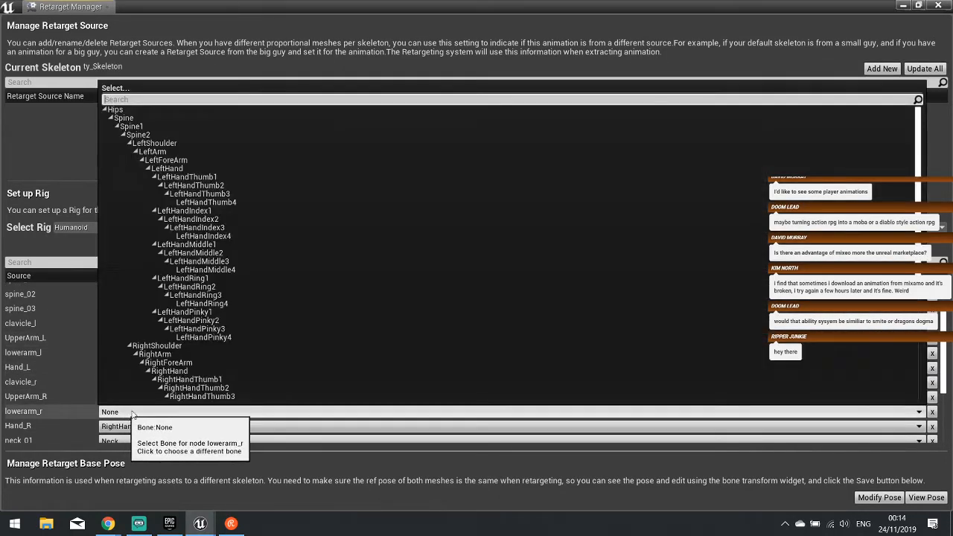
click(163, 387)
click(128, 426)
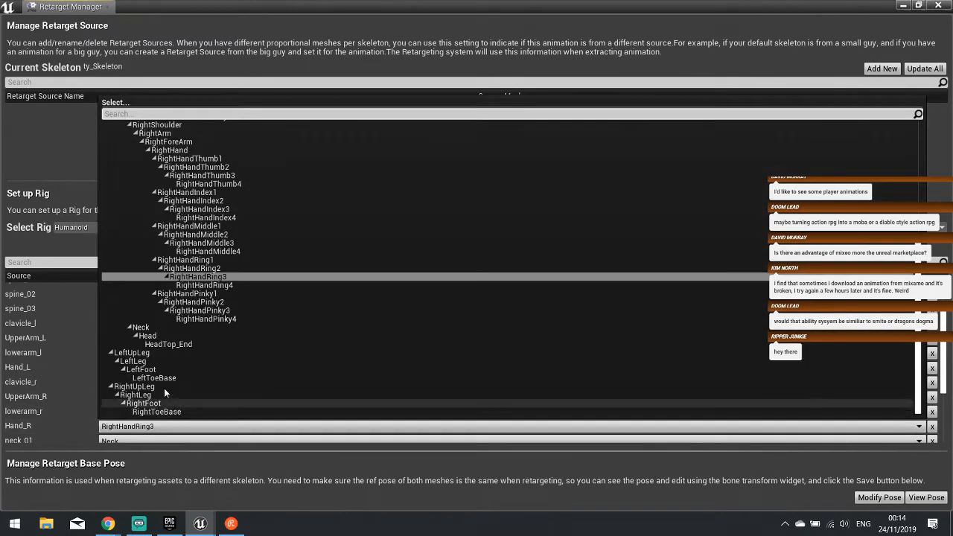
click(178, 152)
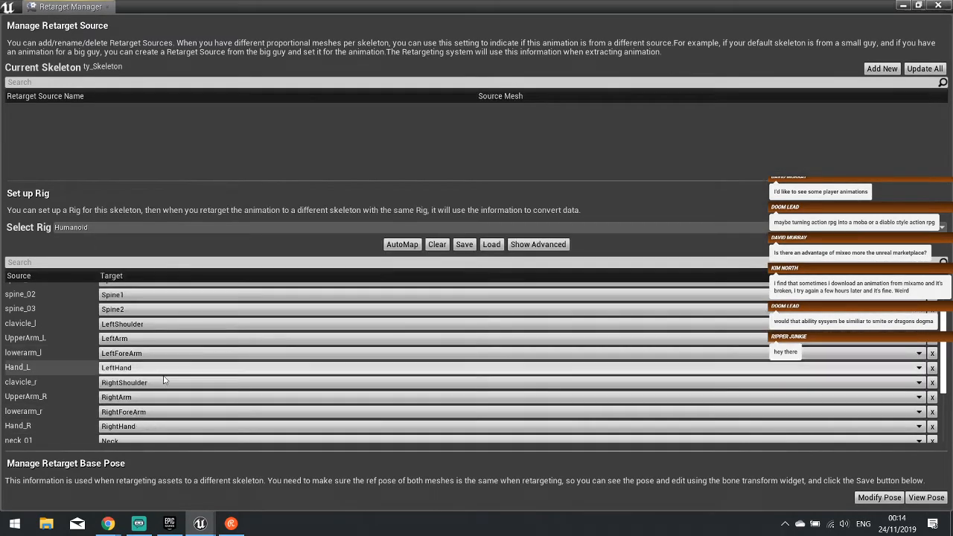
- Check the neck_01 target, then map Thigh_L to LeftUpLeg in ty_Skeleton's Humanoid rig
scroll(223, 376, down, 3)
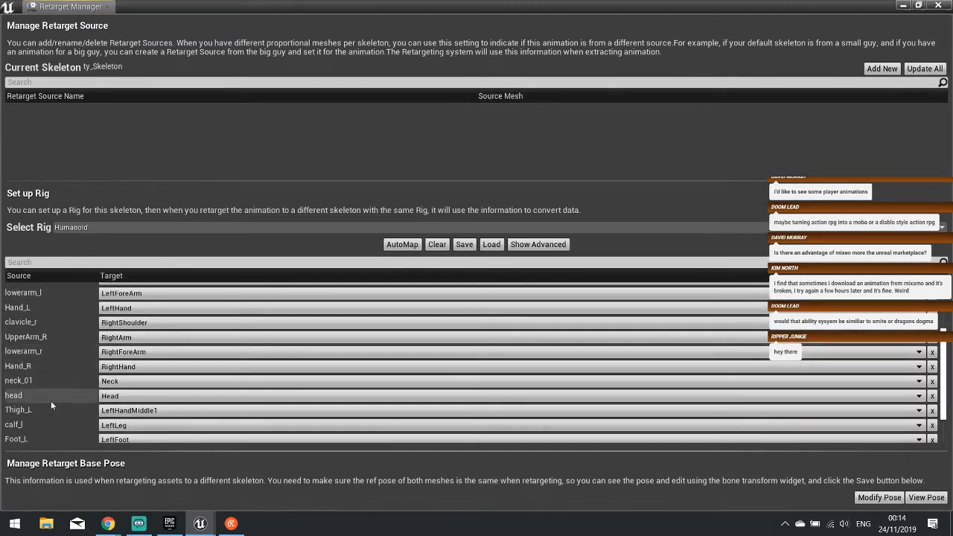
scroll(78, 378, up, 1)
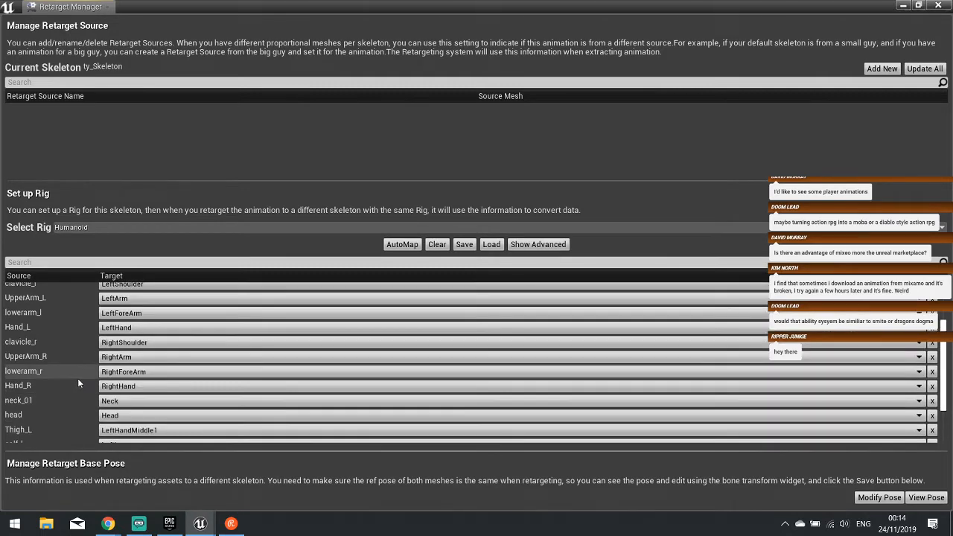
click(115, 402)
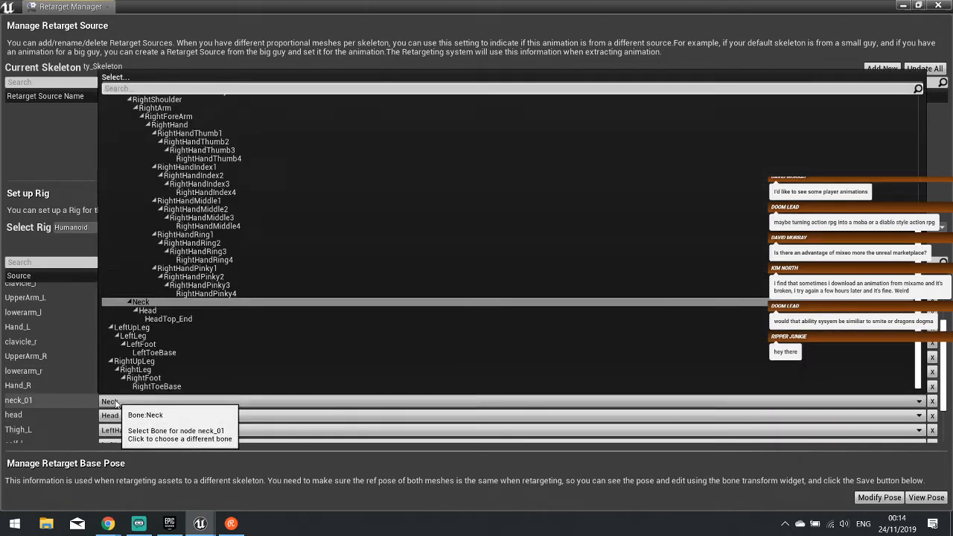
click(116, 404)
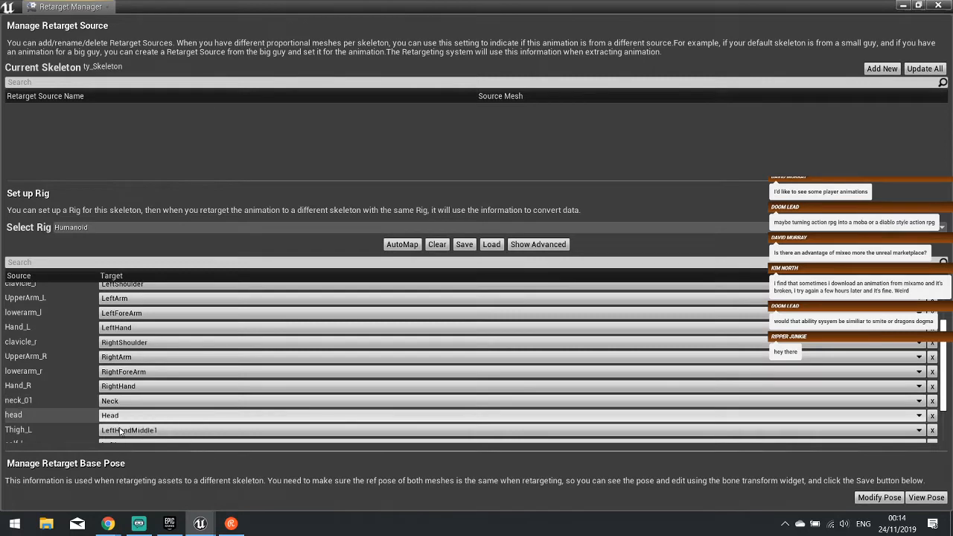
scroll(119, 430, down, 3)
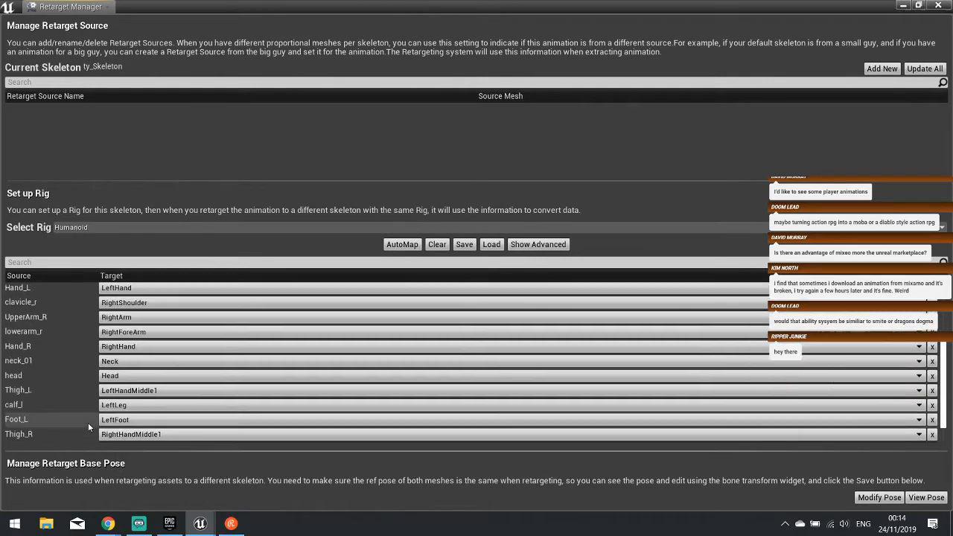
click(133, 391)
scroll(174, 329, down, 6)
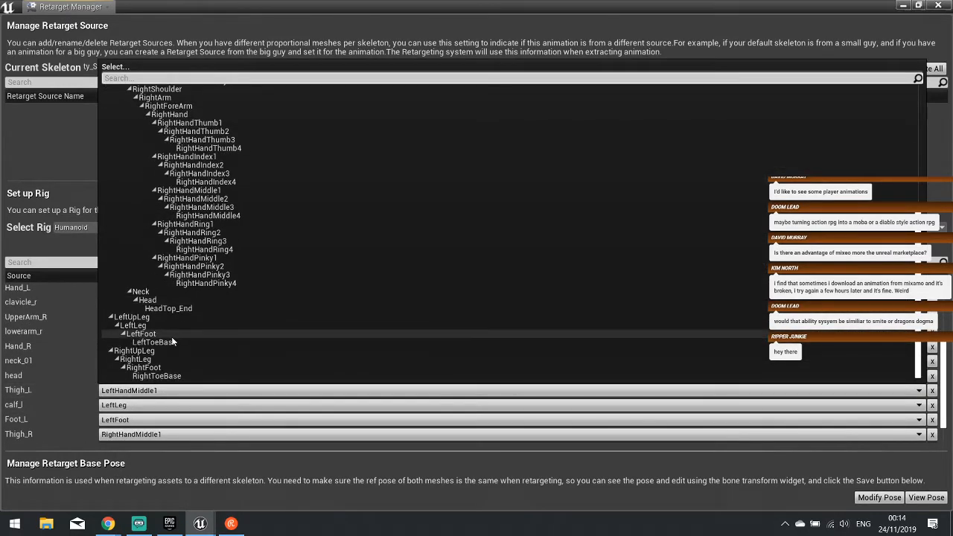
click(157, 317)
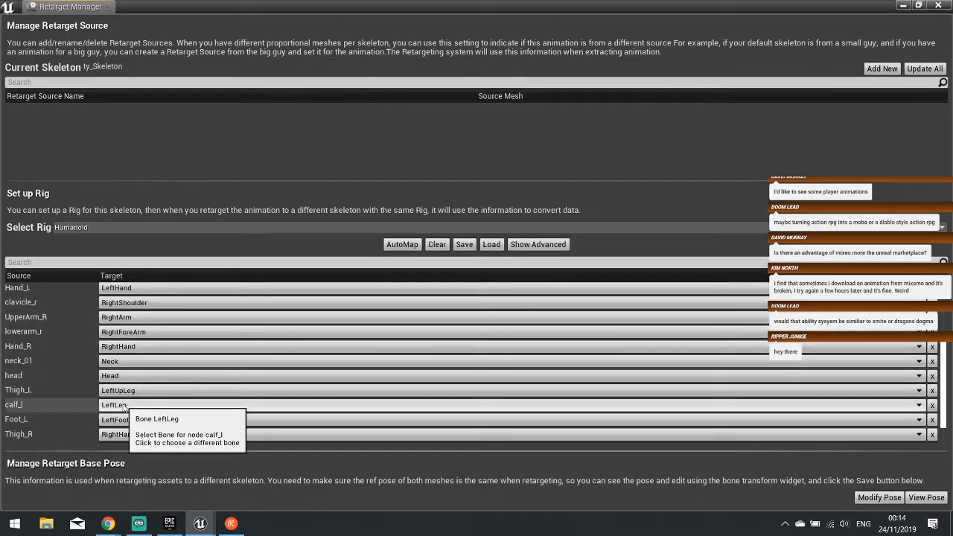
- Check the calf_l target, map Thigh_R to RightUpLeg and check the remaining right leg targets
click(124, 407)
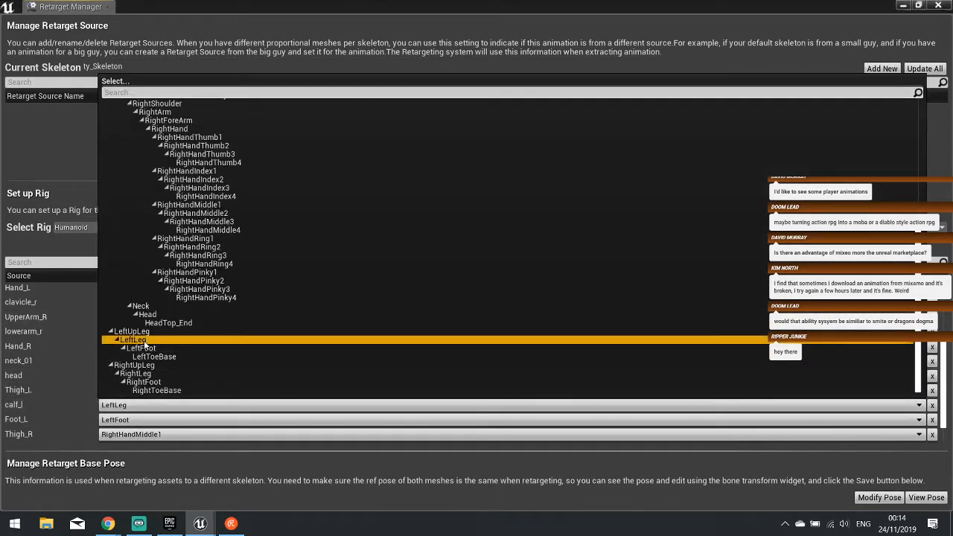
click(52, 402)
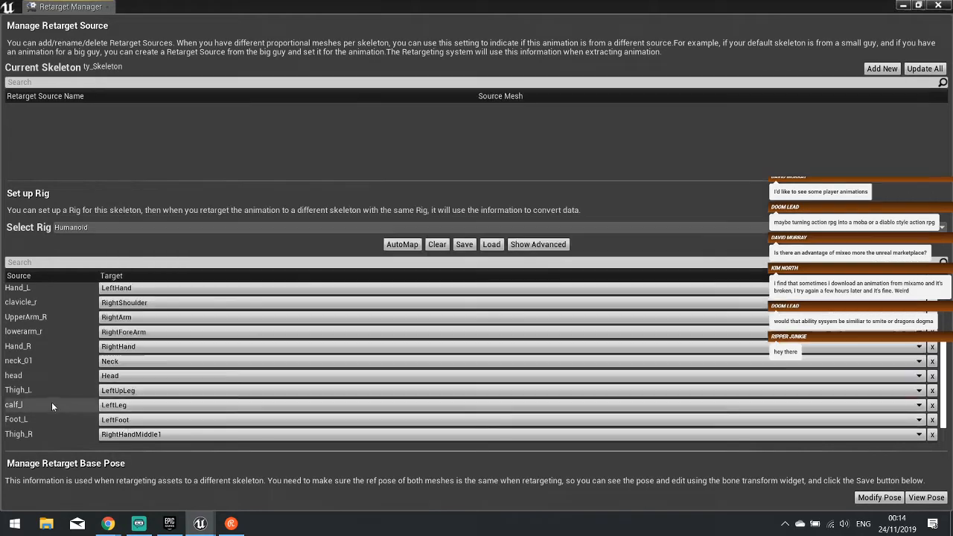
click(127, 422)
click(91, 438)
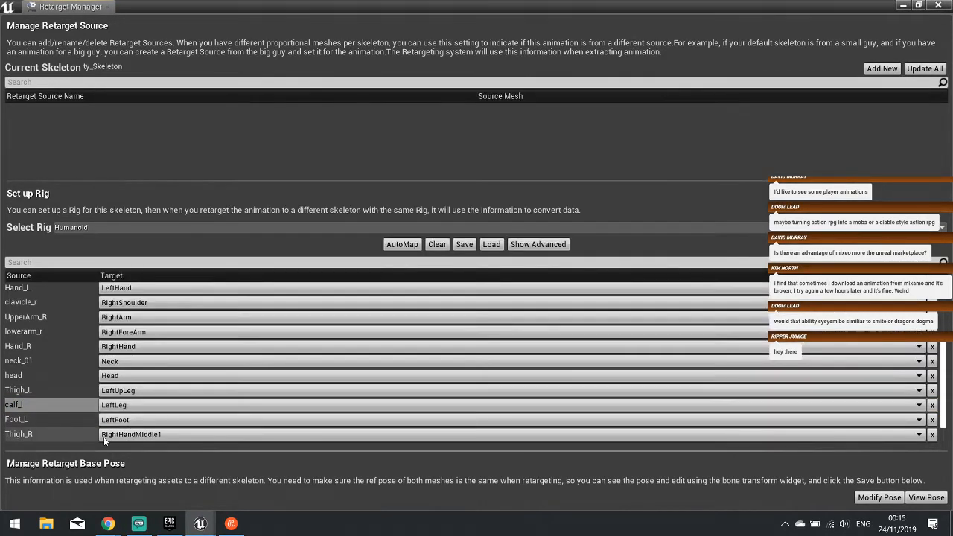
click(108, 437)
scroll(157, 373, down, 3)
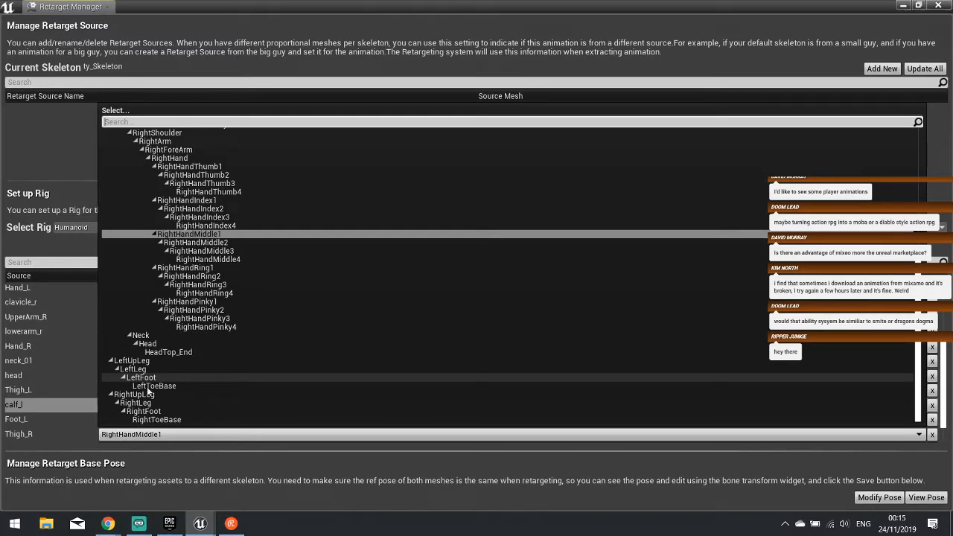
click(148, 394)
scroll(35, 415, down, 2)
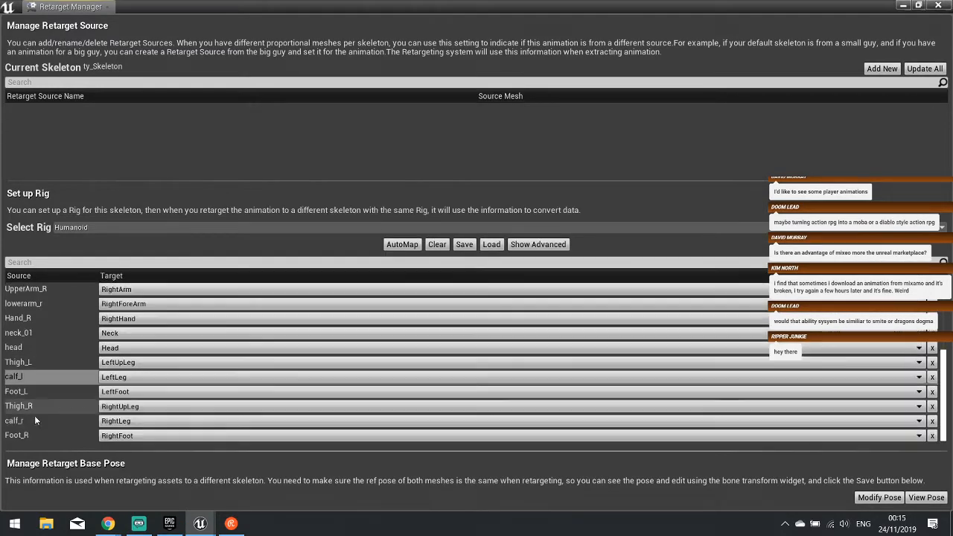
click(117, 422)
click(135, 389)
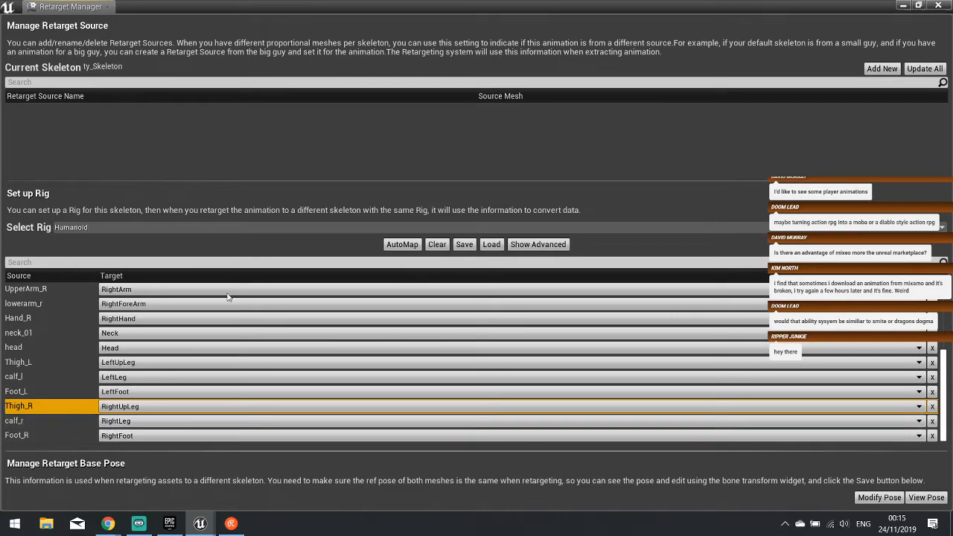
- Show the advanced bone mapping and review the targets assigned to the finger, IK and custom bones
scroll(79, 327, up, 5)
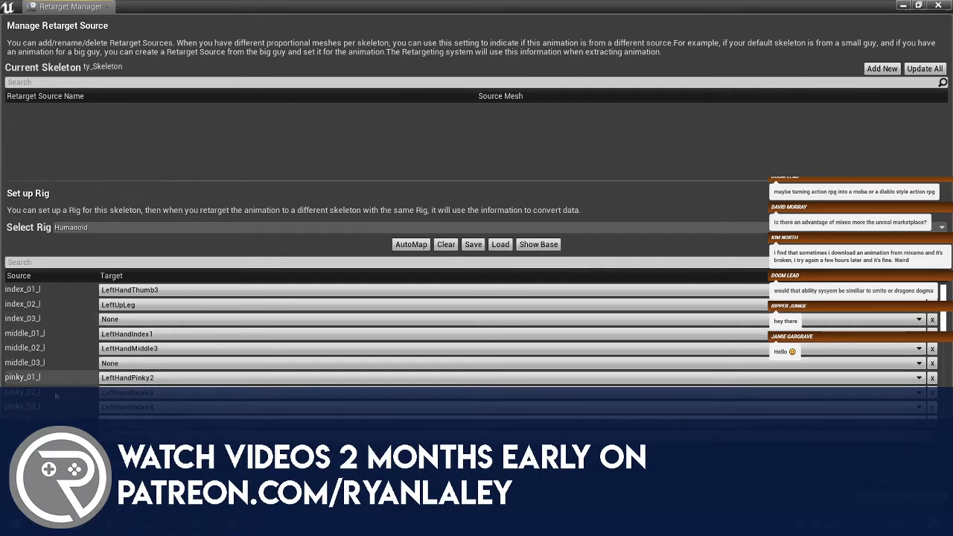
scroll(56, 397, down, 10)
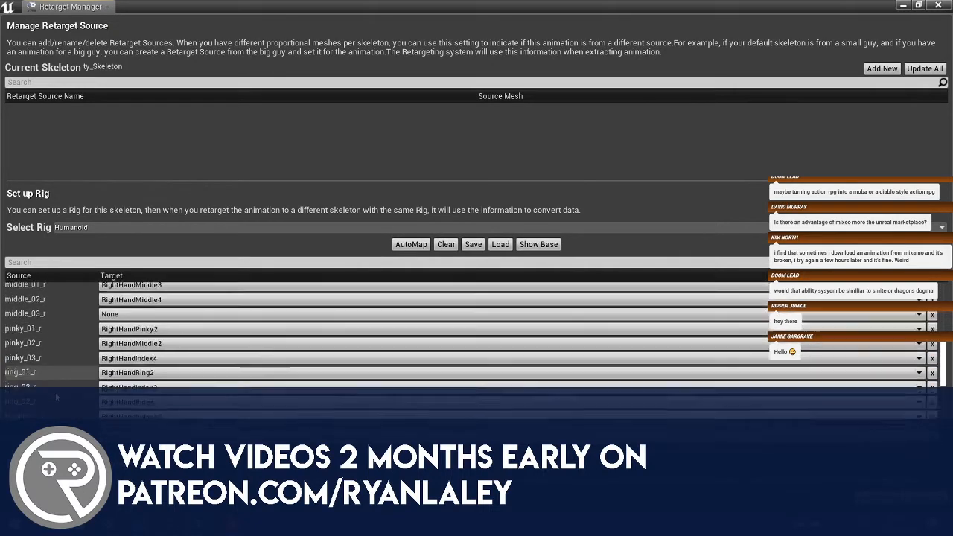
scroll(56, 396, down, 10)
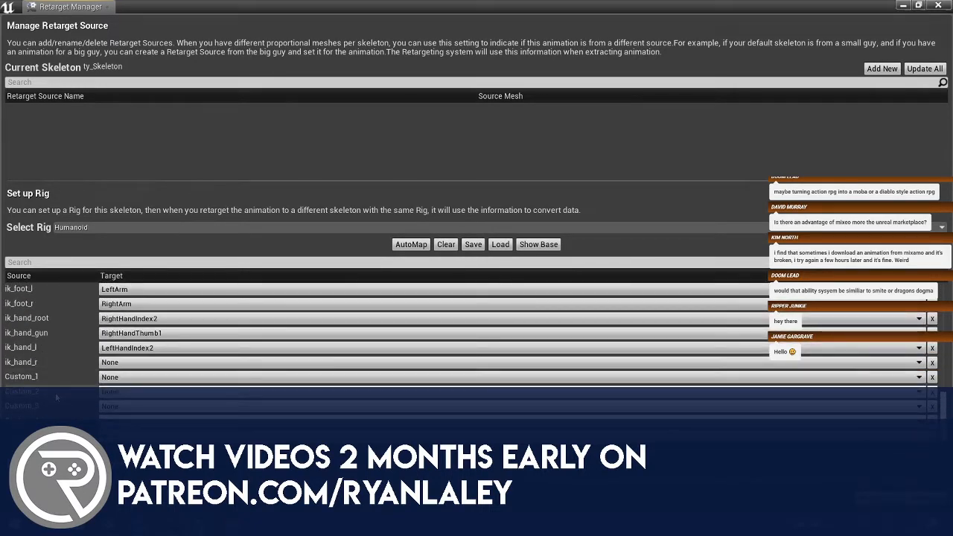
scroll(56, 396, up, 15)
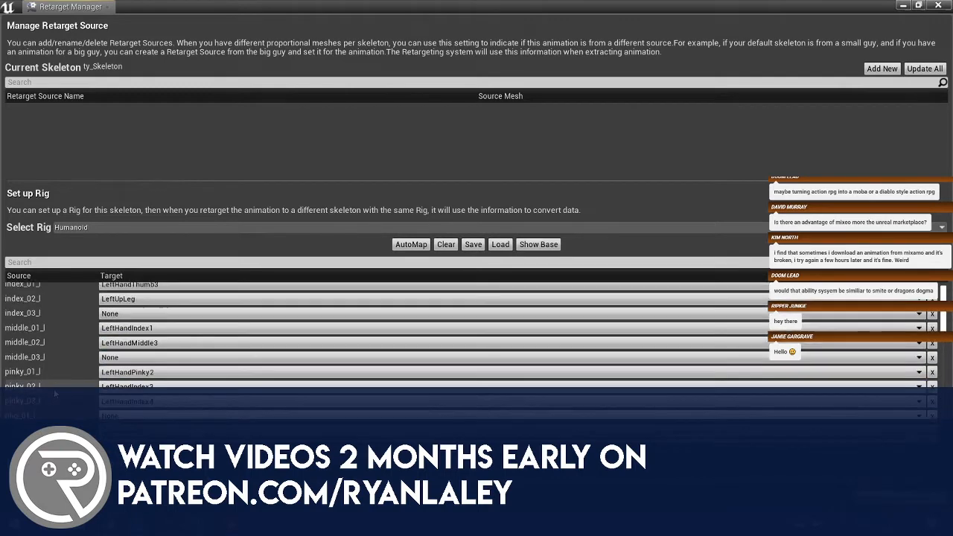
- Map the left index finger bones: index_01_l to LeftHandIndex1, index_02_l to LeftHandIndex2 and index_03_l to LeftHandIndex3
scroll(55, 394, up, 1)
click(122, 290)
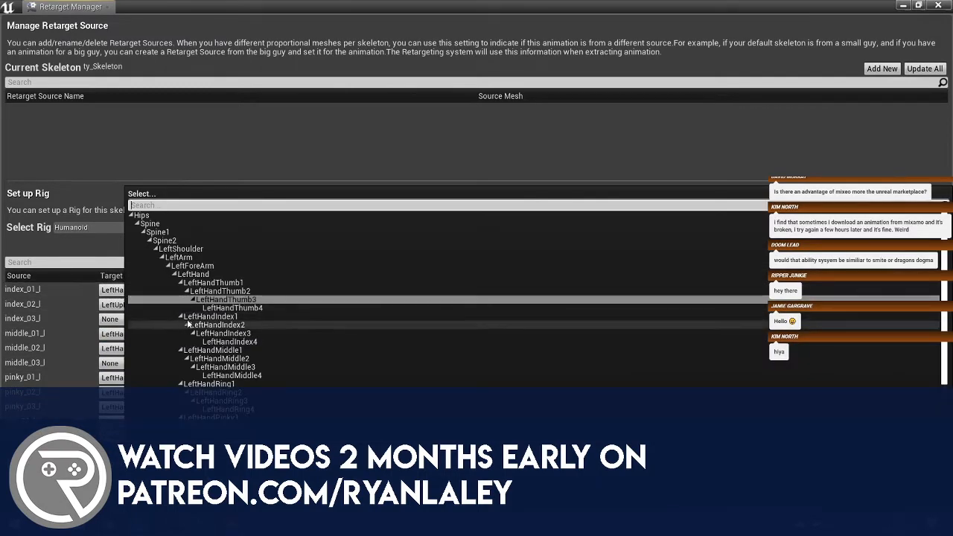
click(74, 304)
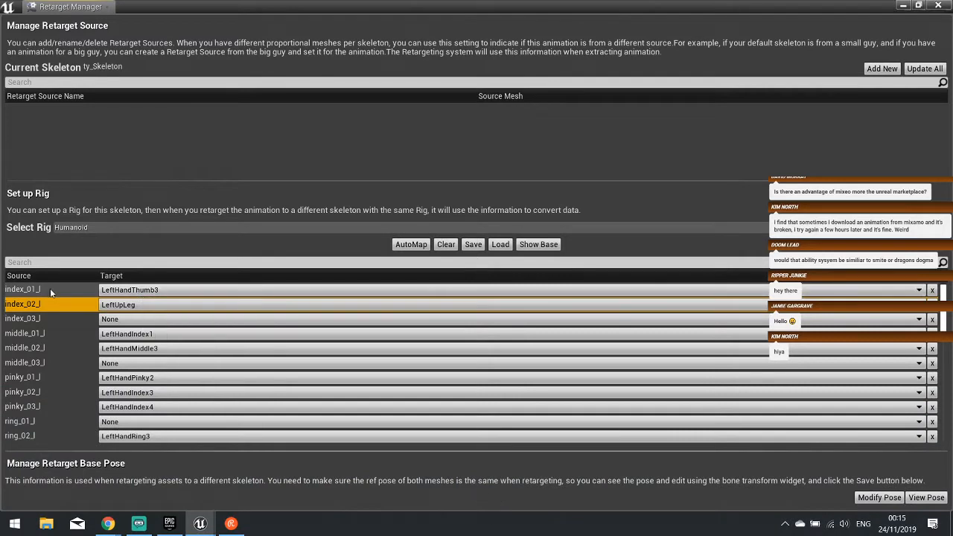
click(154, 290)
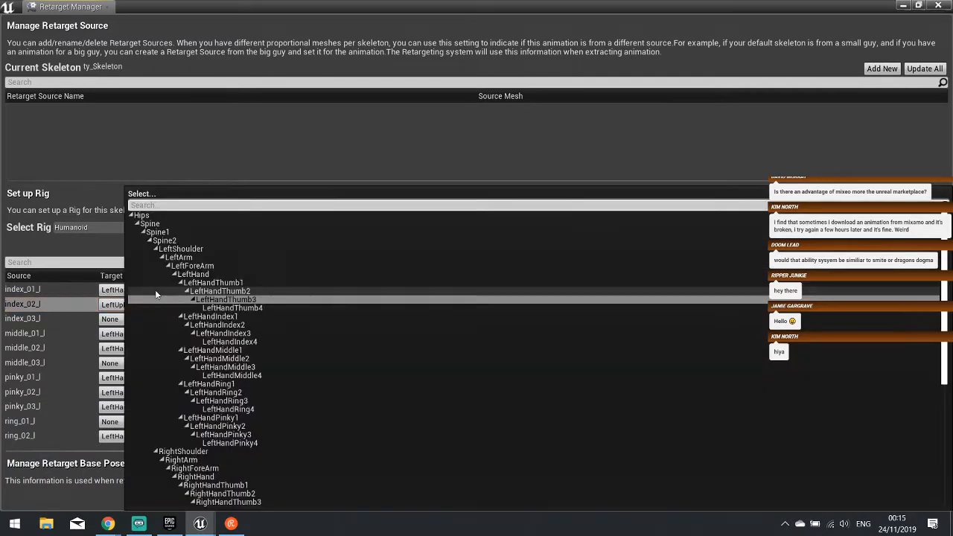
click(233, 317)
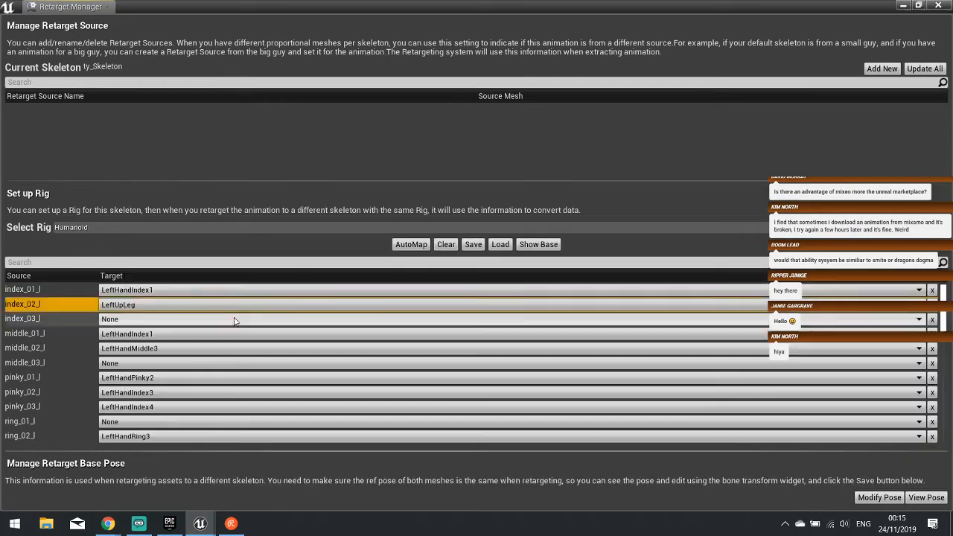
click(146, 305)
scroll(248, 358, up, 5)
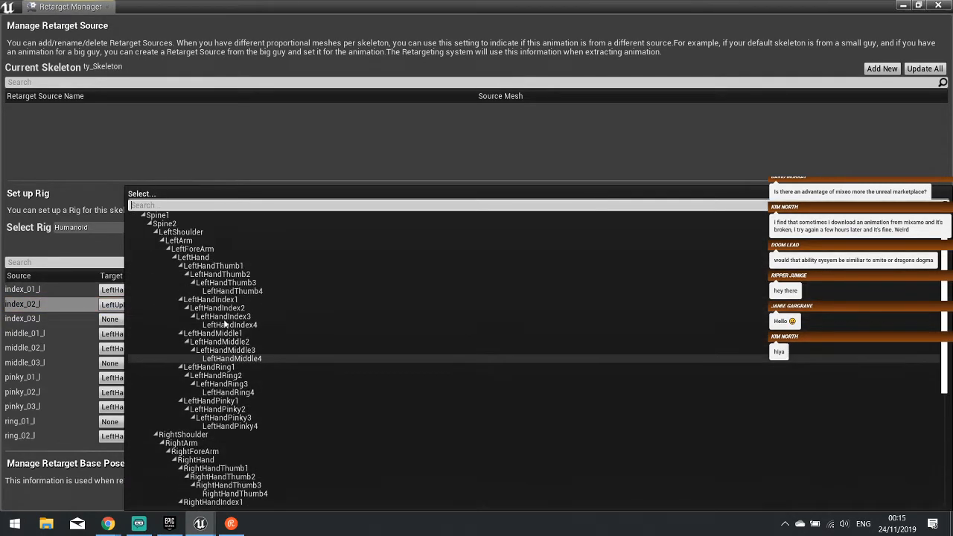
click(216, 325)
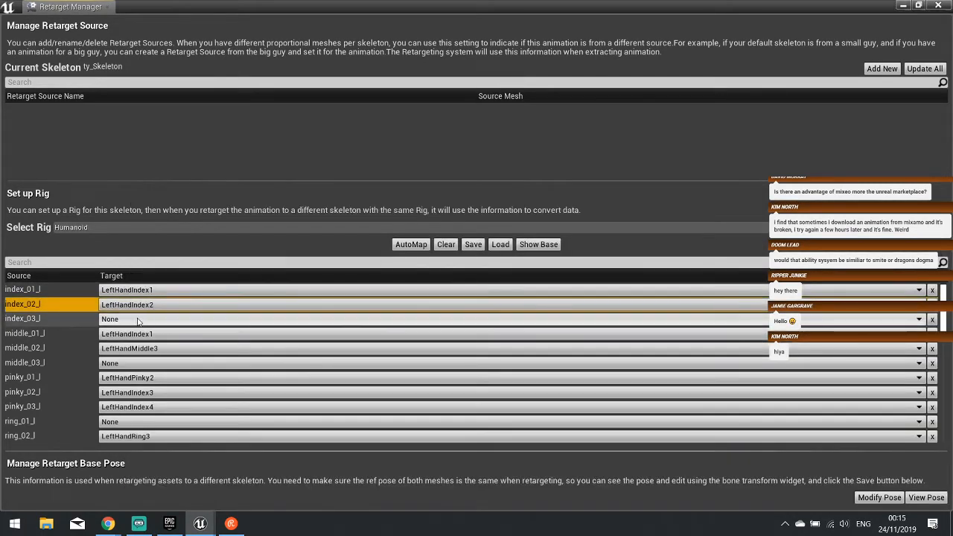
click(139, 320)
click(236, 306)
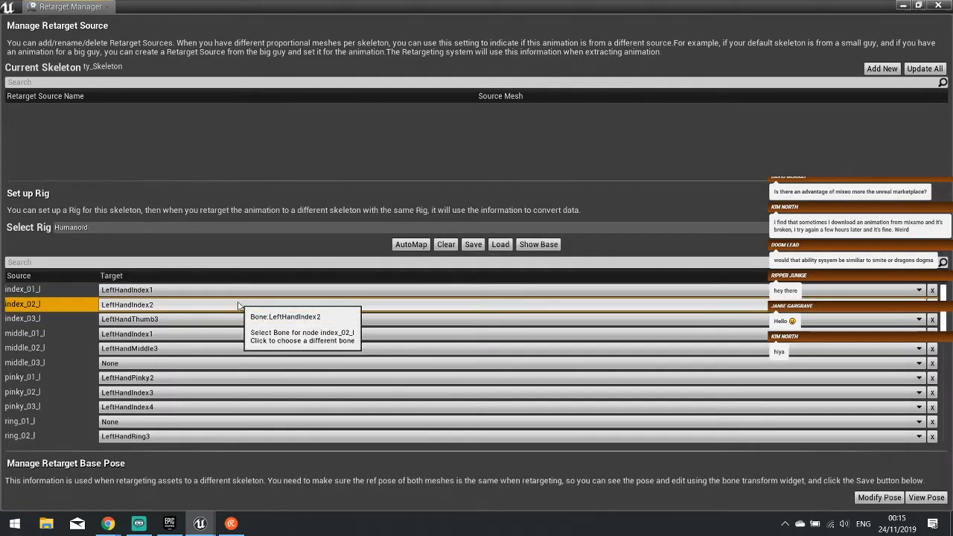
click(152, 320)
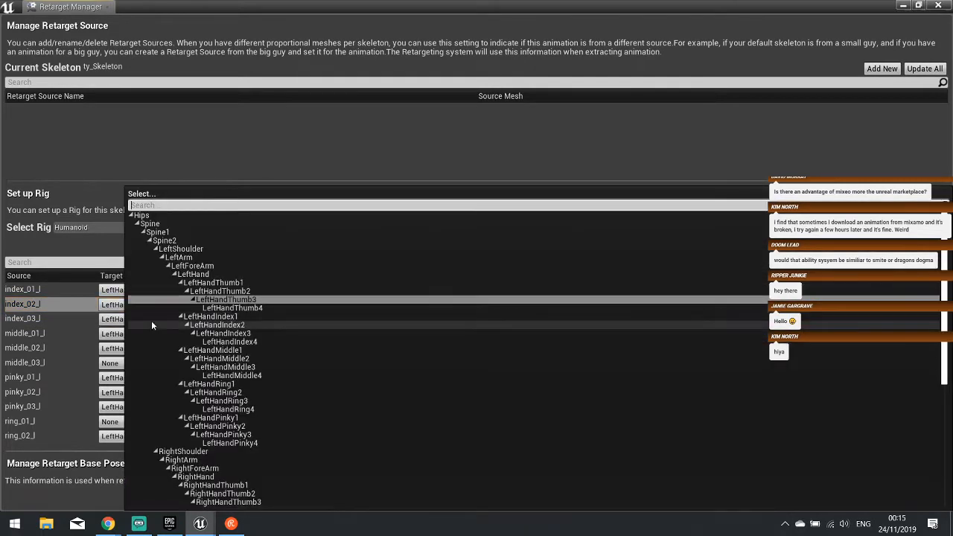
click(223, 333)
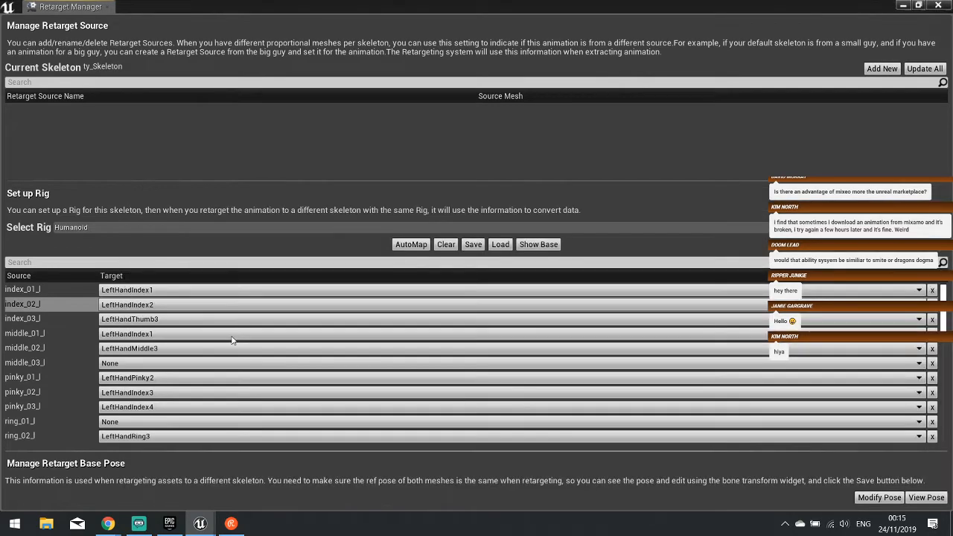
- Map the left middle finger bones: middle_01_l to LeftHandMiddle1, middle_02_l to LeftHandMiddle2 and middle_03_l to LeftHandMiddle3
click(134, 336)
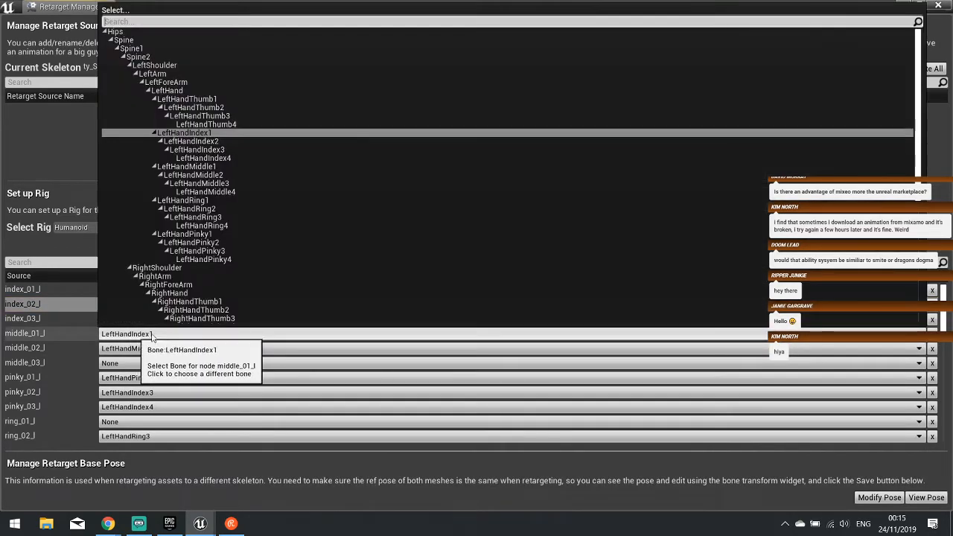
click(210, 163)
click(136, 349)
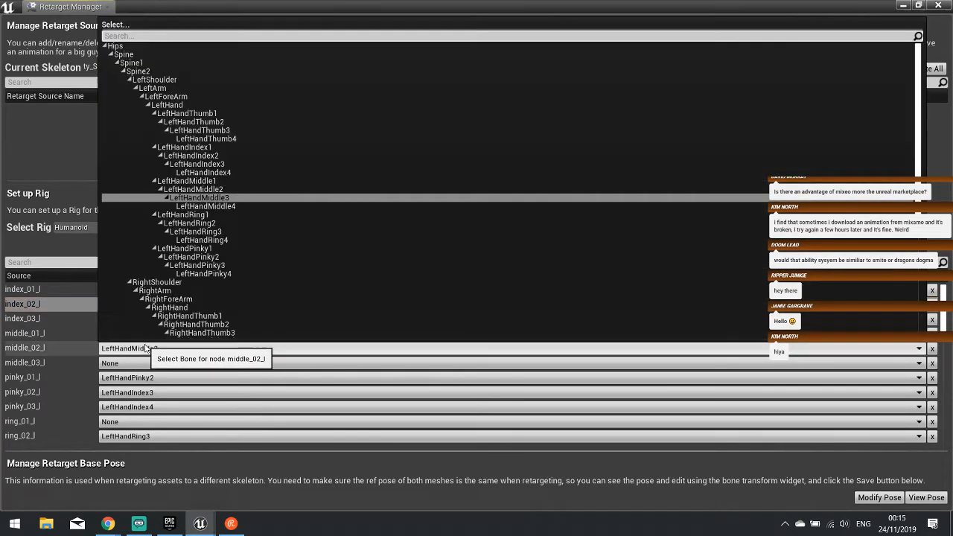
click(202, 191)
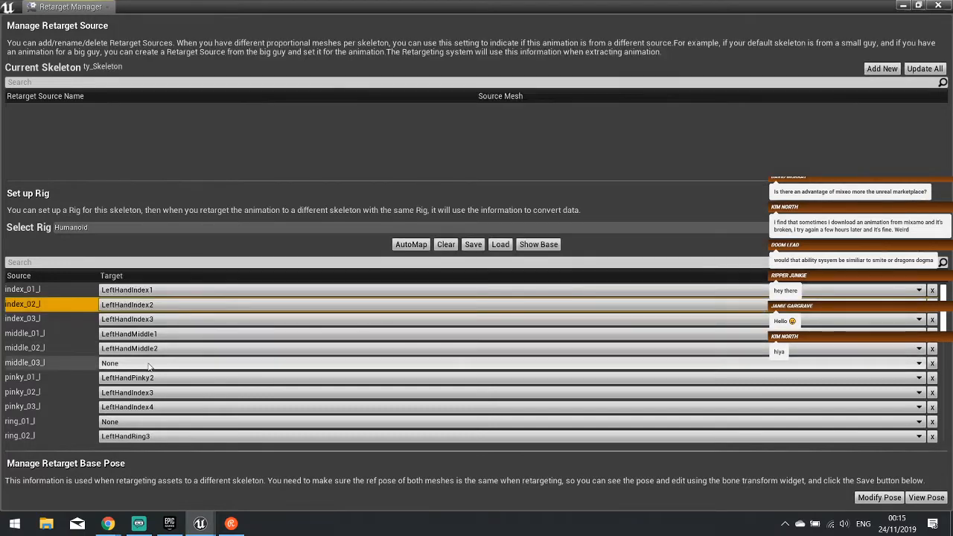
click(148, 366)
click(197, 182)
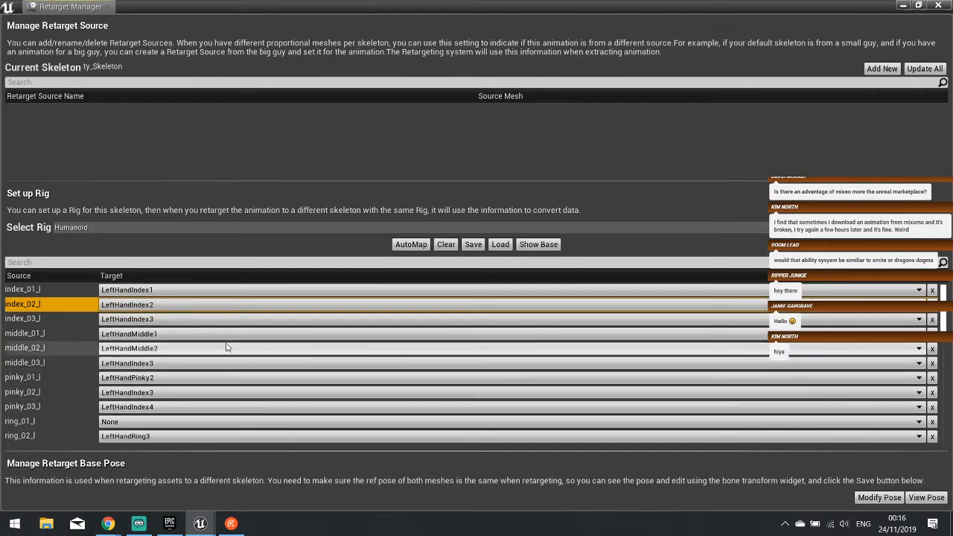
click(135, 365)
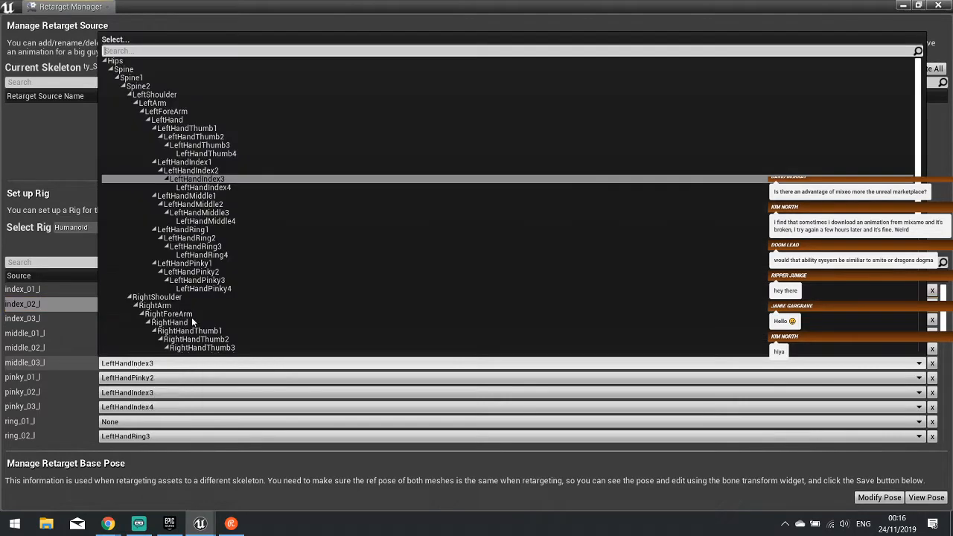
click(200, 213)
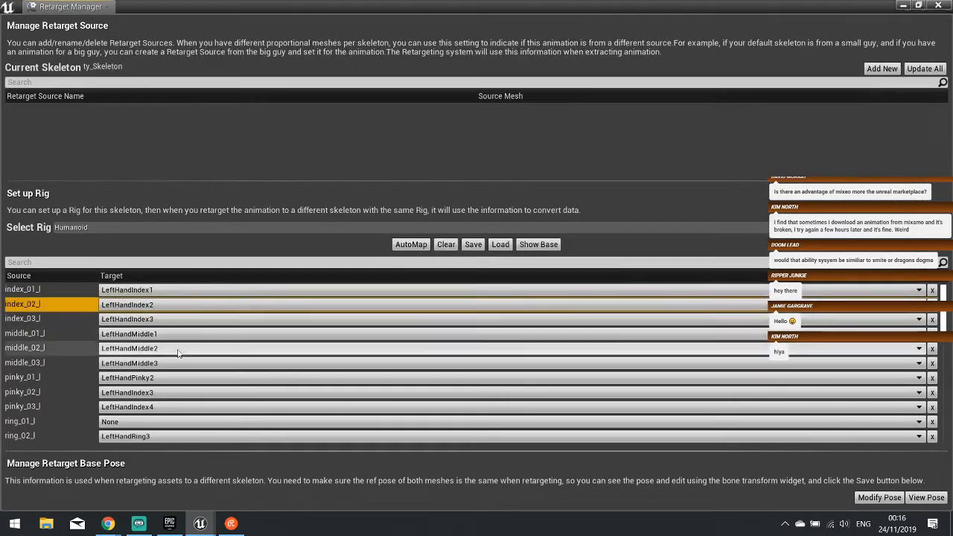
- Map the left pinky bones: pinky_01_l to LeftHandPinky1, pinky_02_l to LeftHandPinky2 and pinky_03_l to LeftHandPinky3
click(246, 377)
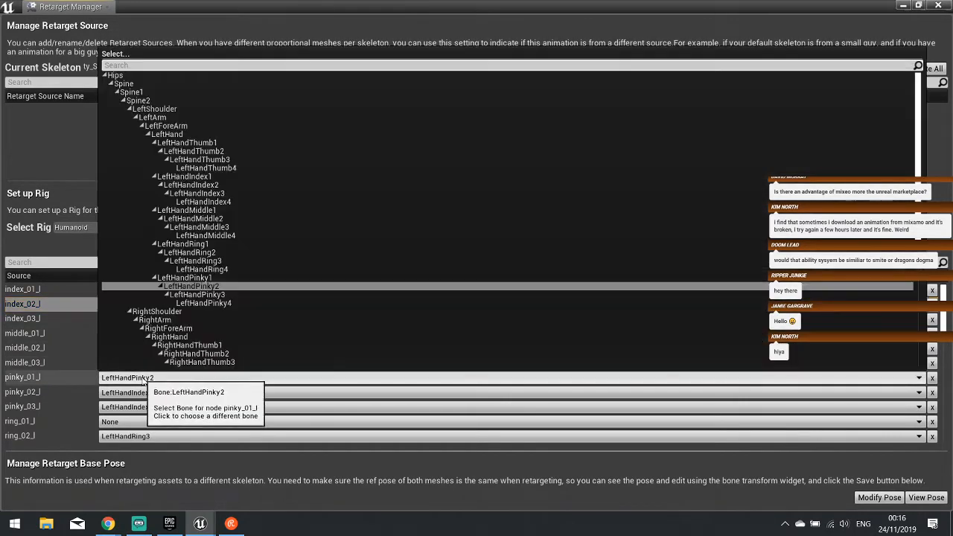
click(213, 286)
click(204, 392)
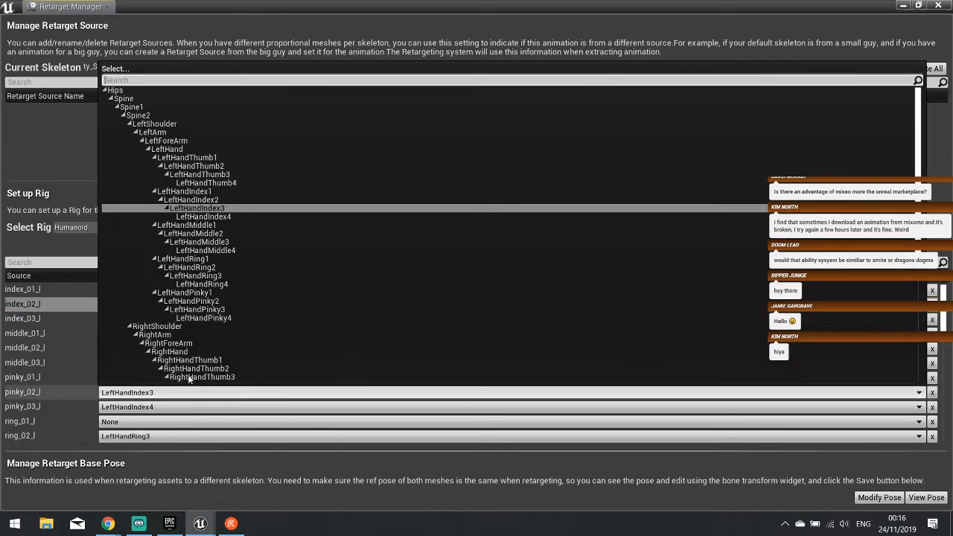
click(196, 301)
click(211, 407)
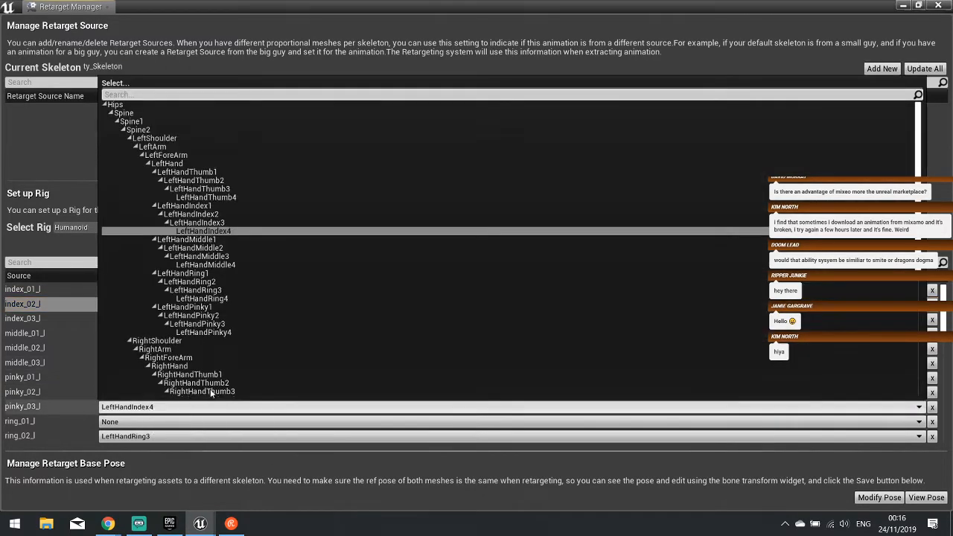
click(202, 324)
- Map the left ring finger bones: ring_01_l to LeftHandRing1, ring_02_l to LeftHandRing2 and ring_03_l to LeftHandRing3
scroll(51, 403, down, 2)
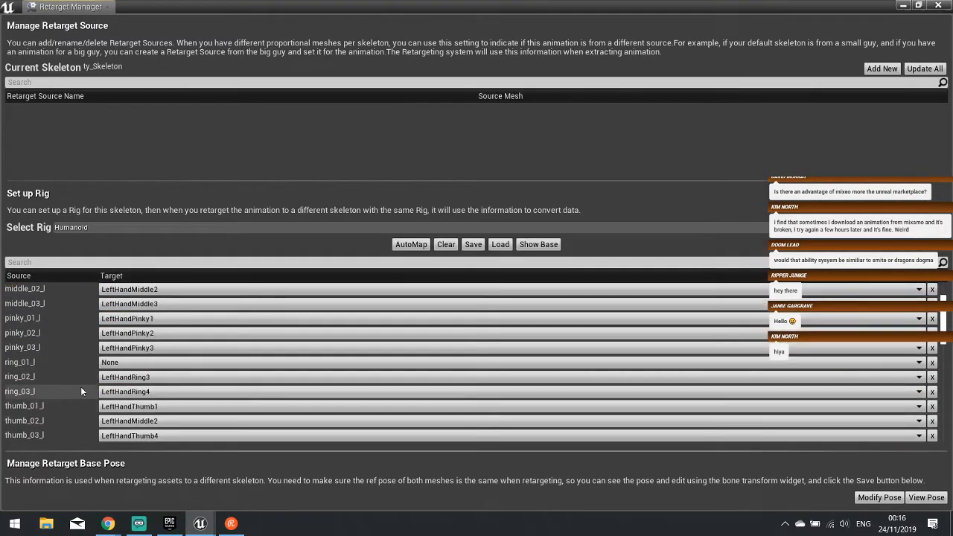
click(120, 362)
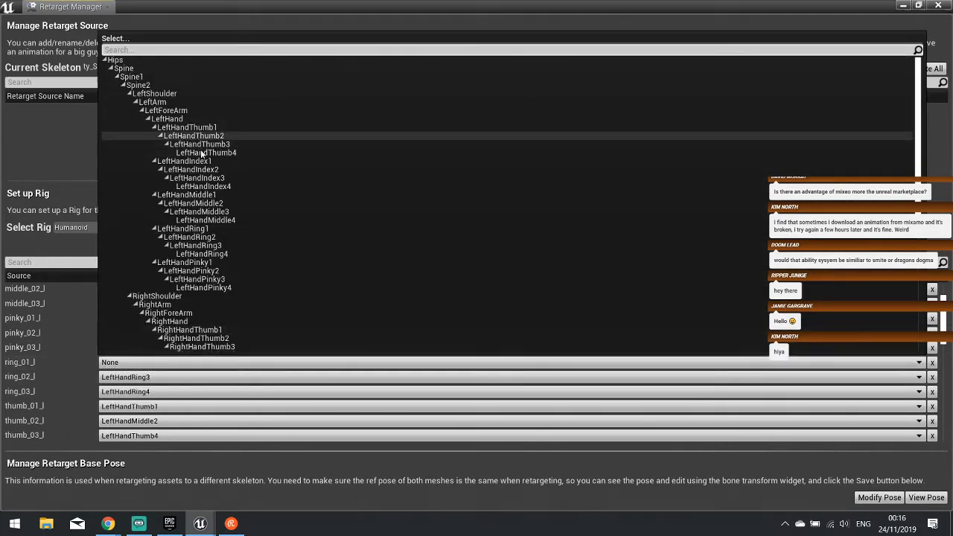
click(185, 229)
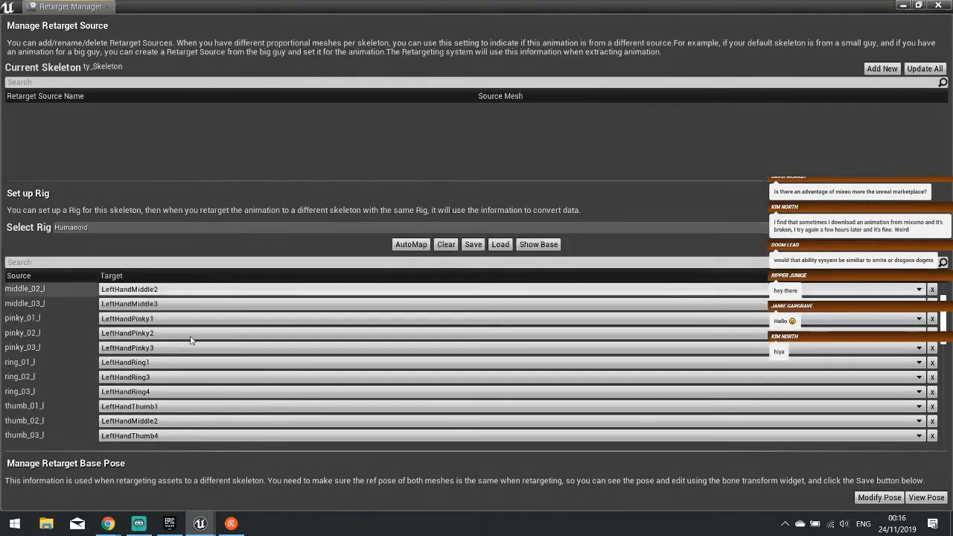
click(153, 376)
click(210, 260)
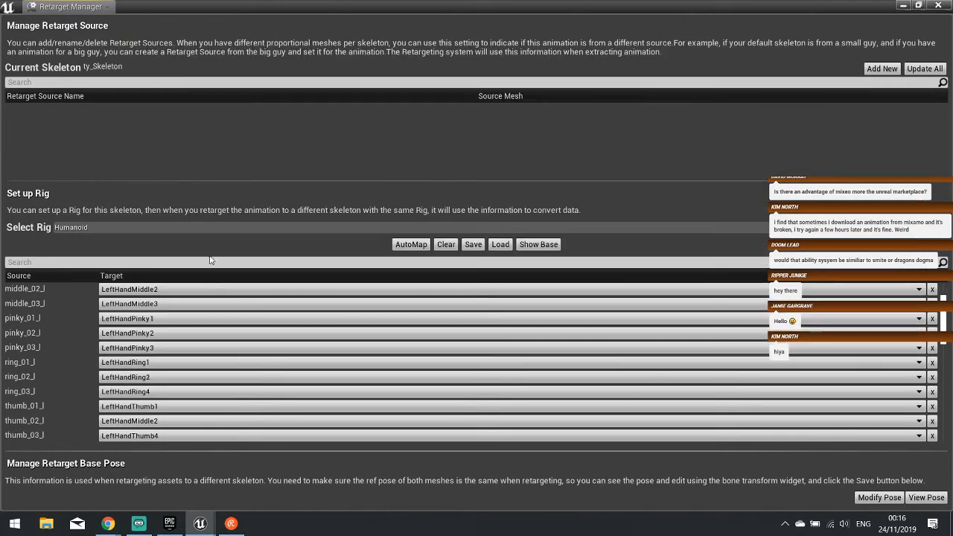
click(149, 392)
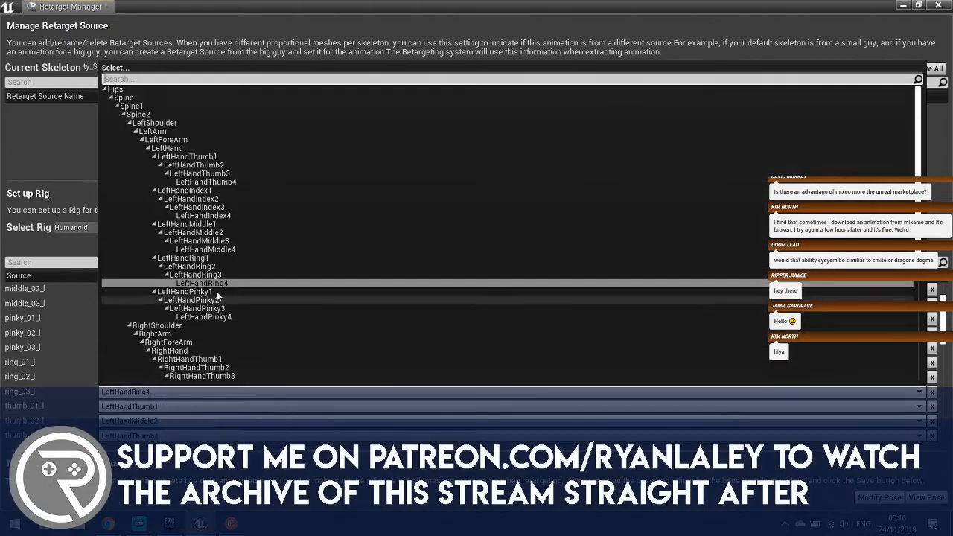
click(195, 275)
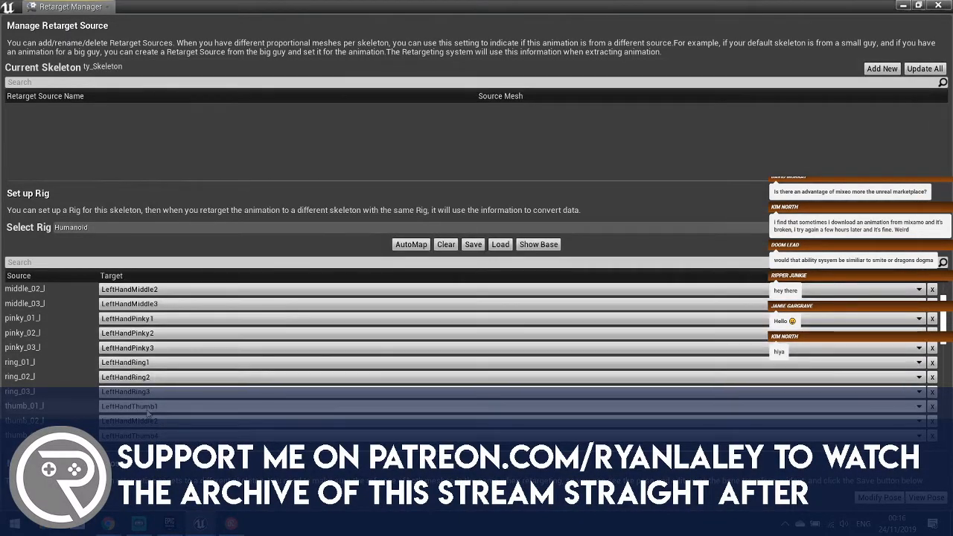
- Check the thumb_01_l target, then map thumb_02_l to LeftHandThumb2 and thumb_03_l to LeftHandThumb3
scroll(67, 405, down, 1)
scroll(64, 391, down, 2)
click(149, 346)
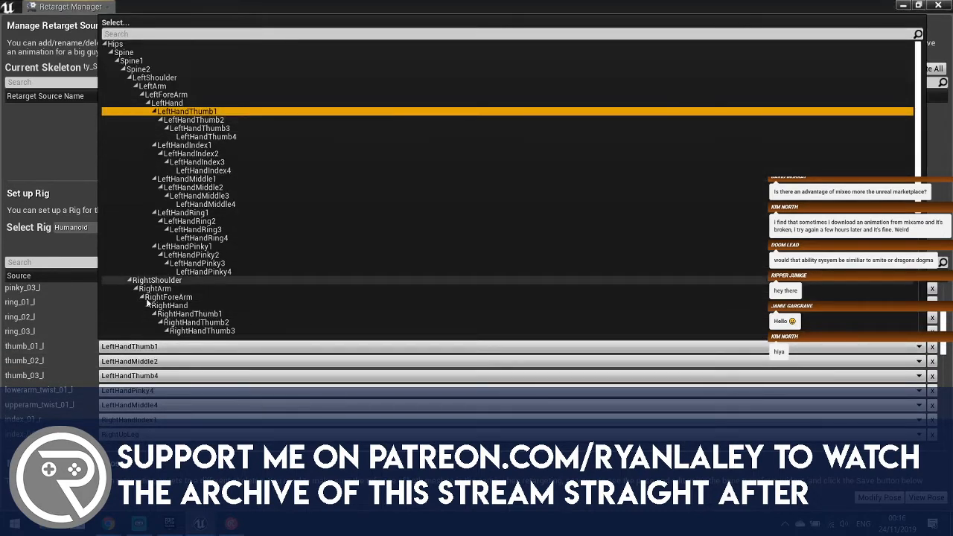
click(26, 361)
click(160, 361)
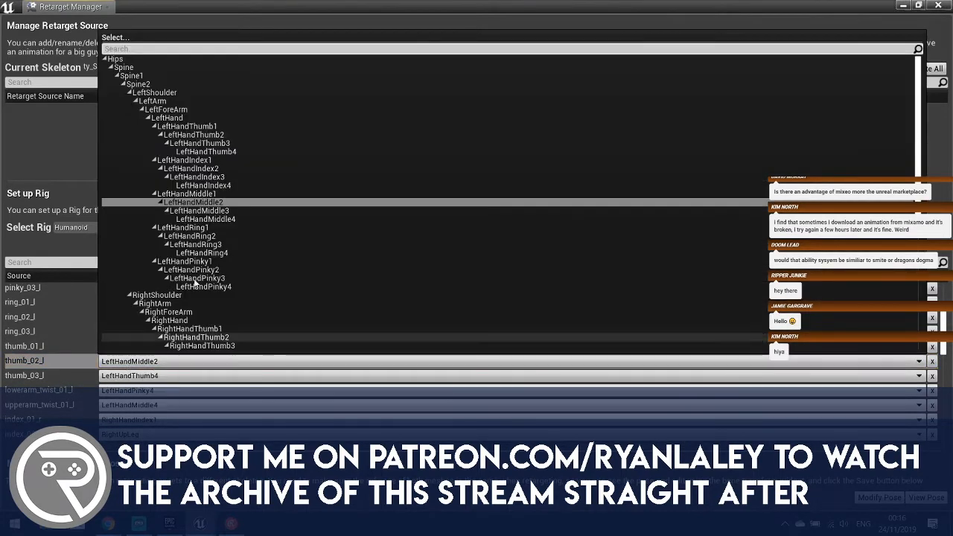
click(193, 135)
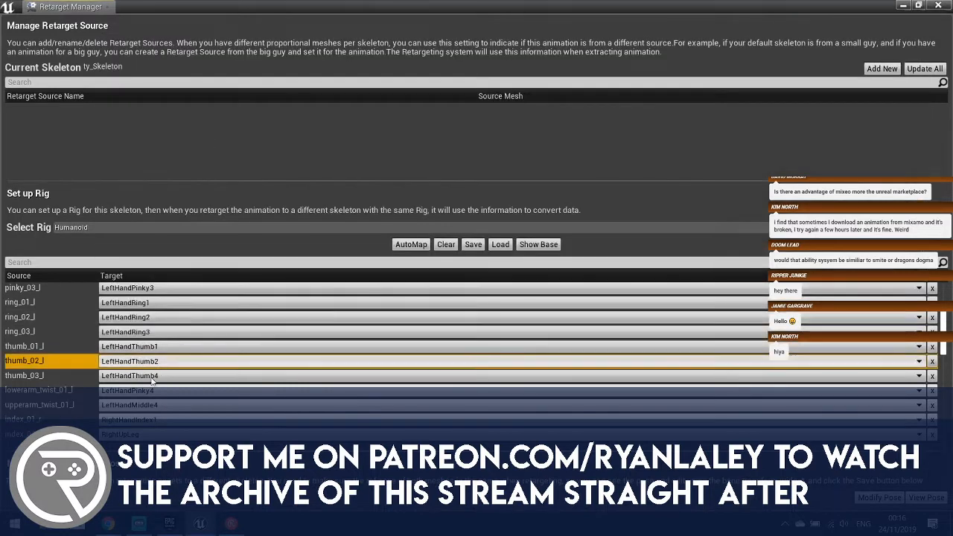
click(150, 376)
click(190, 162)
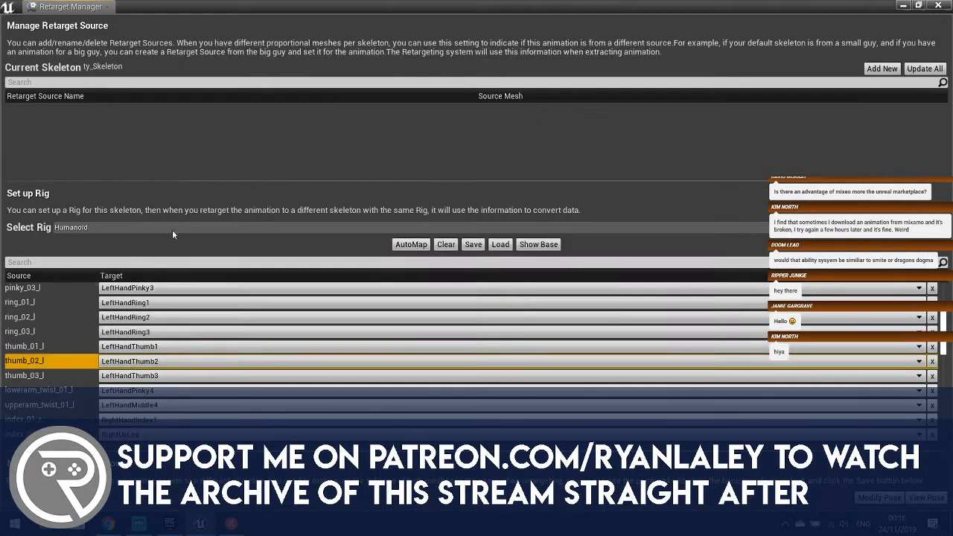
- Map the left arm twist bones: lowerarm_twist_01_l to LeftForeArm and upperarm_twist_01_l to LeftArm
scroll(56, 378, down, 1)
scroll(65, 370, down, 1)
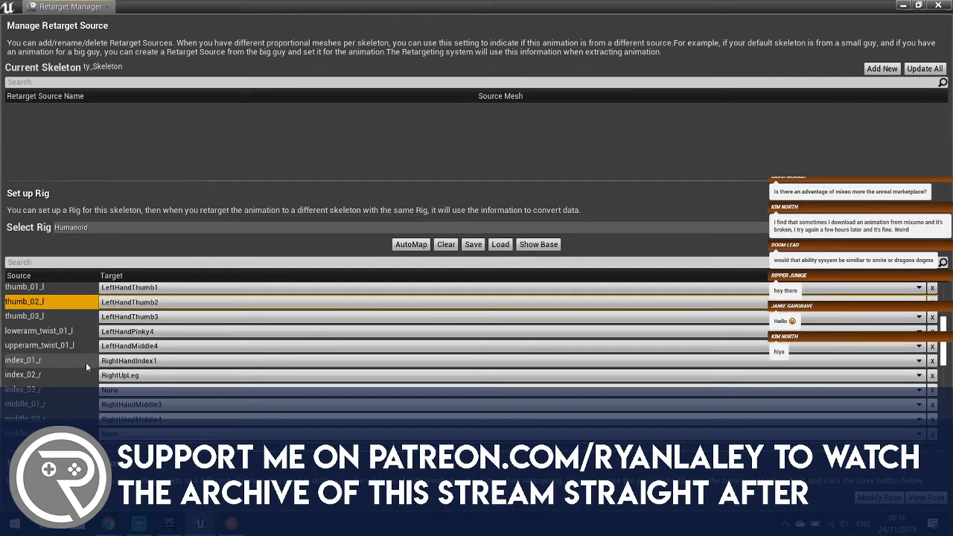
scroll(75, 336, down, 1)
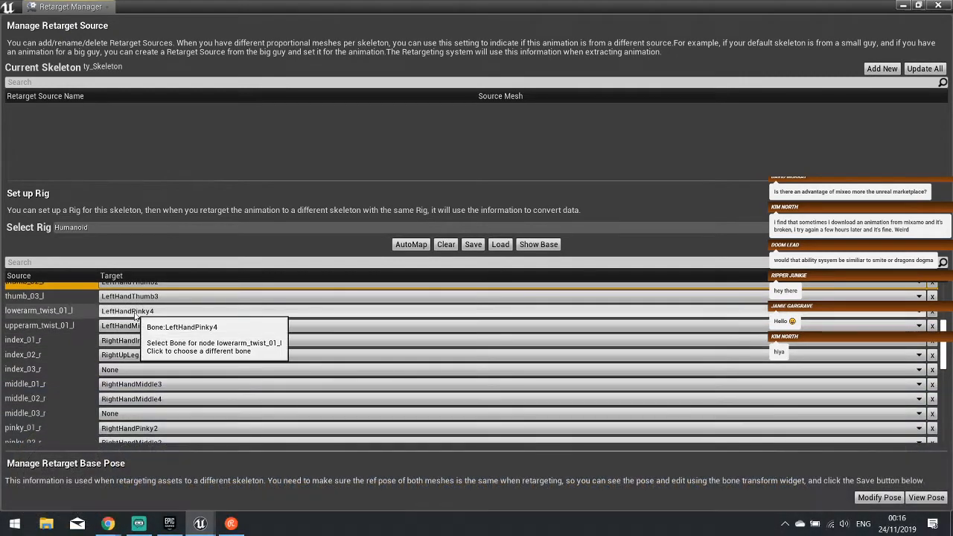
click(146, 310)
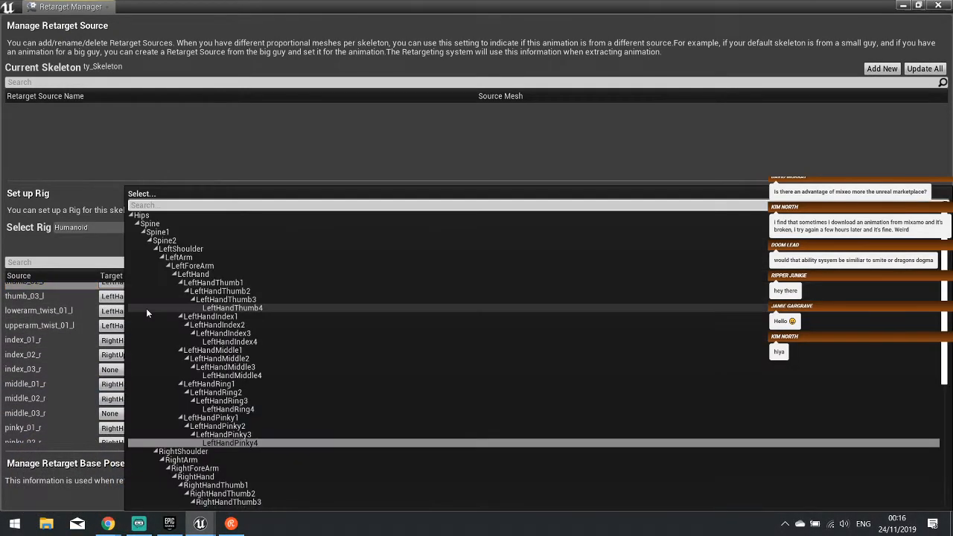
scroll(184, 408, down, 5)
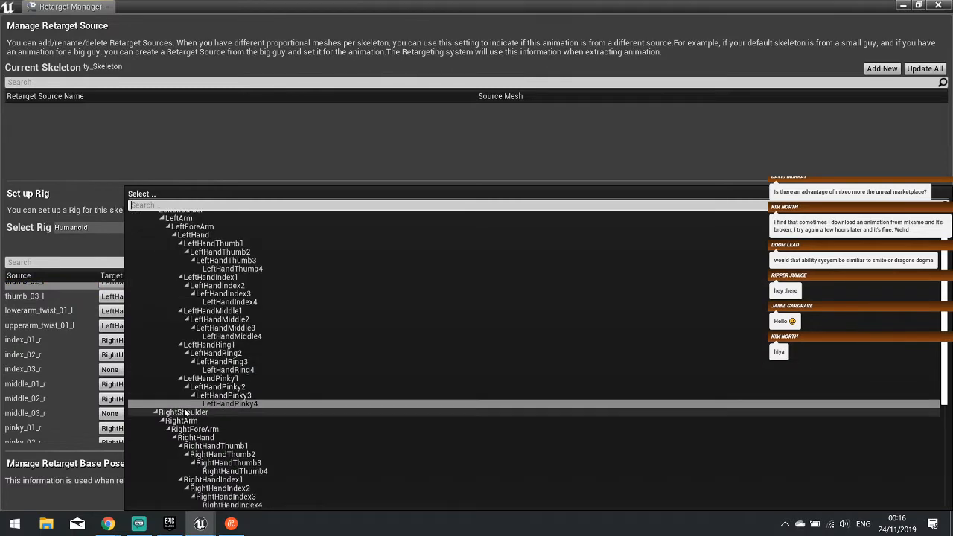
scroll(184, 408, down, 4)
scroll(185, 408, up, 3)
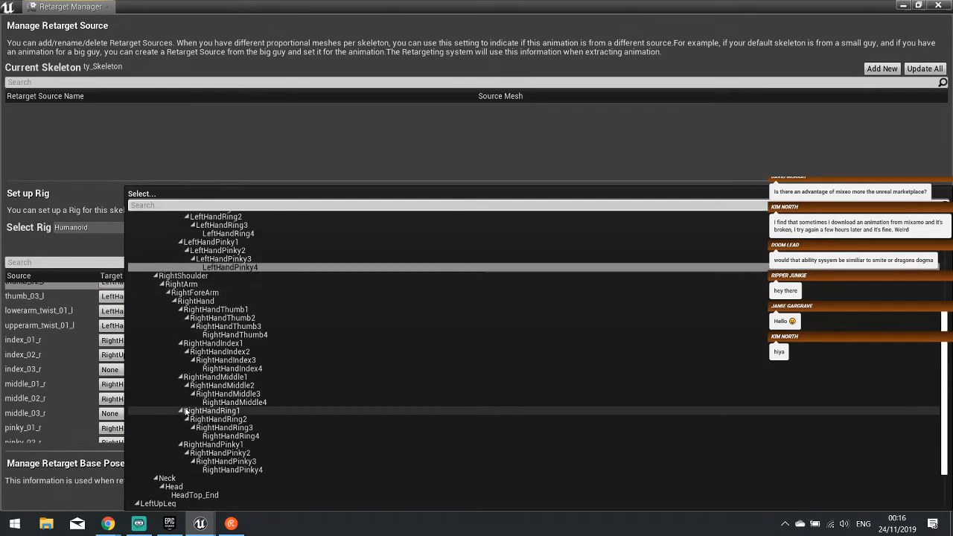
scroll(184, 410, up, 7)
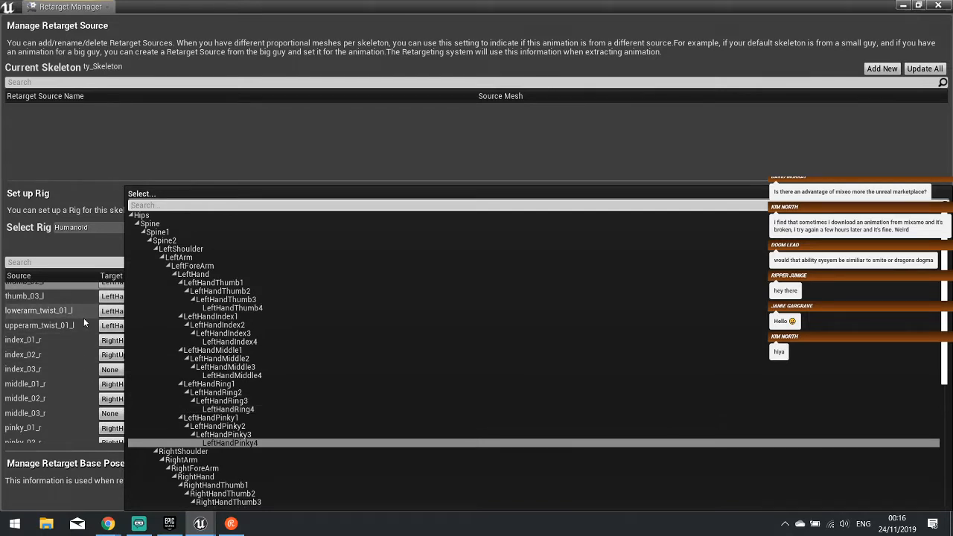
click(202, 267)
click(130, 327)
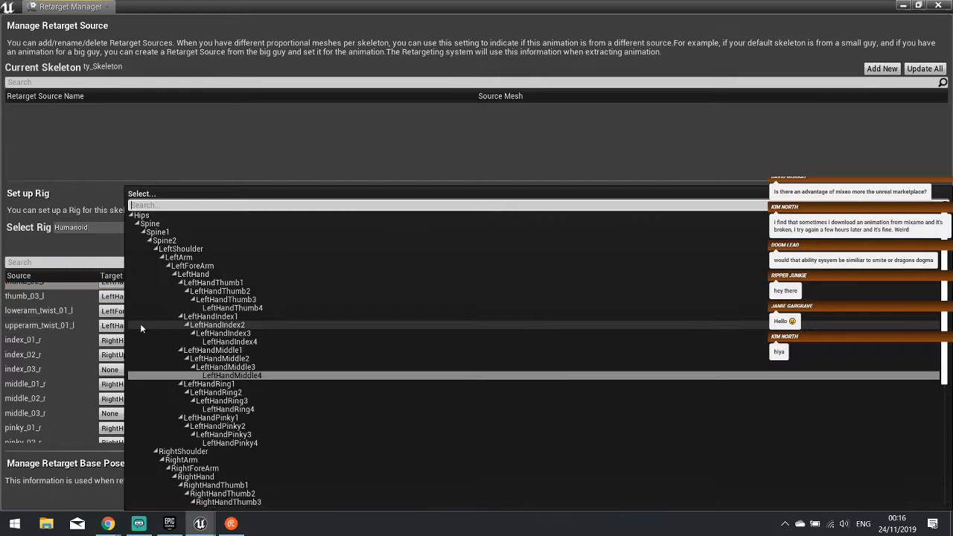
click(193, 261)
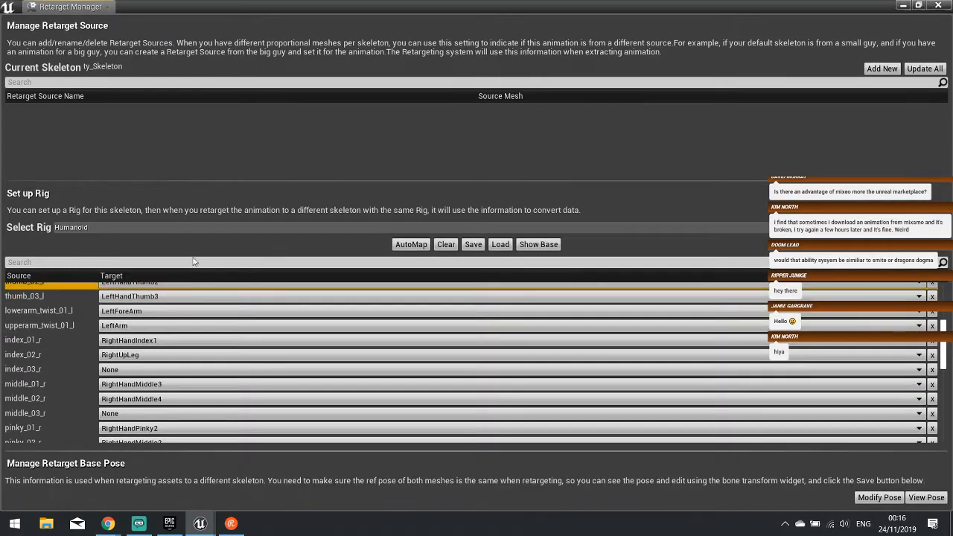
- Clear the targets of lowerarm_twist_01_l and upperarm_twist_01_l so both are set to None
click(129, 341)
click(62, 328)
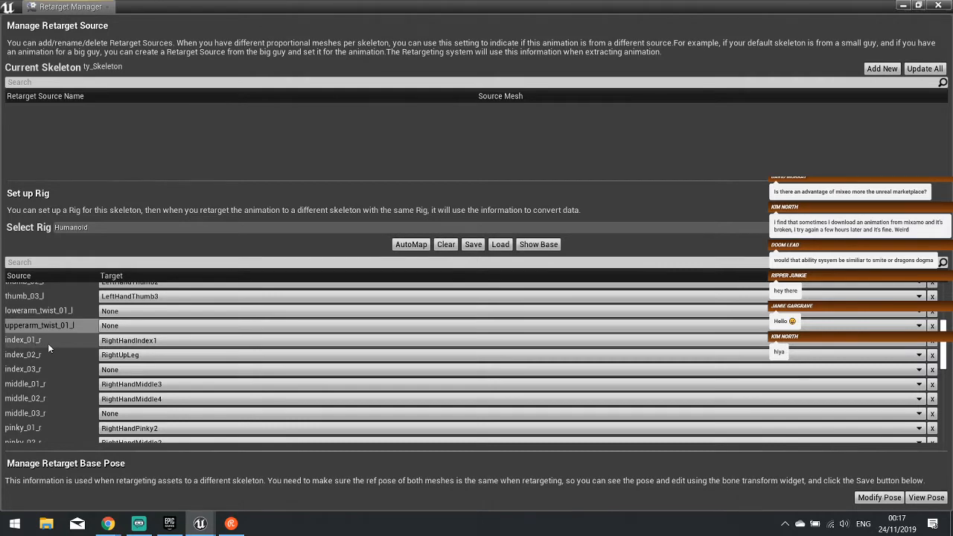
- Map the right index finger bones: index_01_r to RightHandIndex1, index_02_r to RightHandIndex2 and index_03_r to RightHandIndex3
click(131, 344)
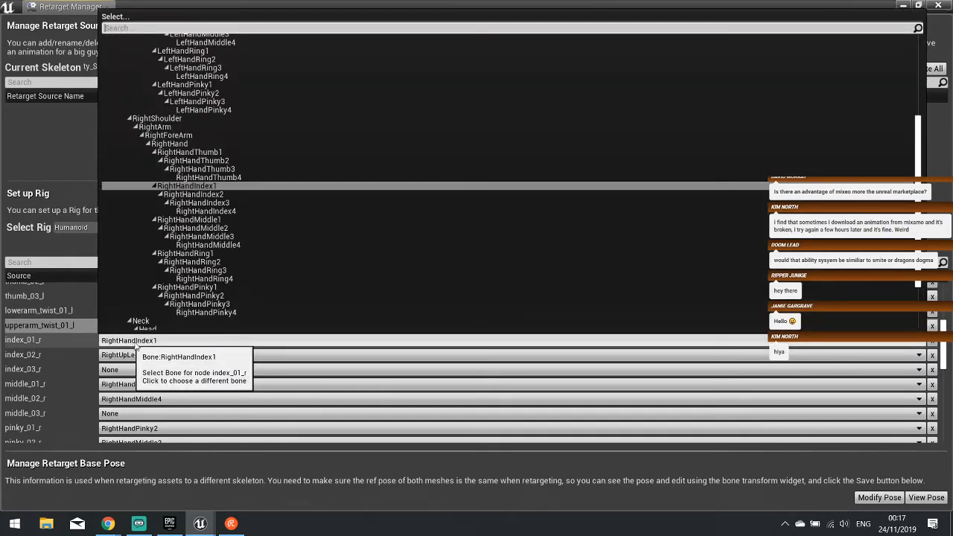
click(200, 181)
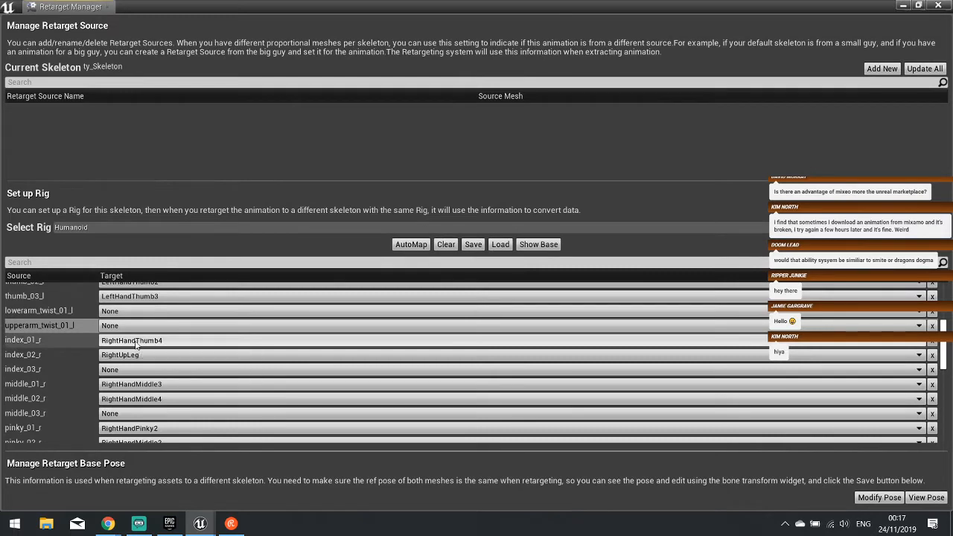
click(137, 342)
click(191, 202)
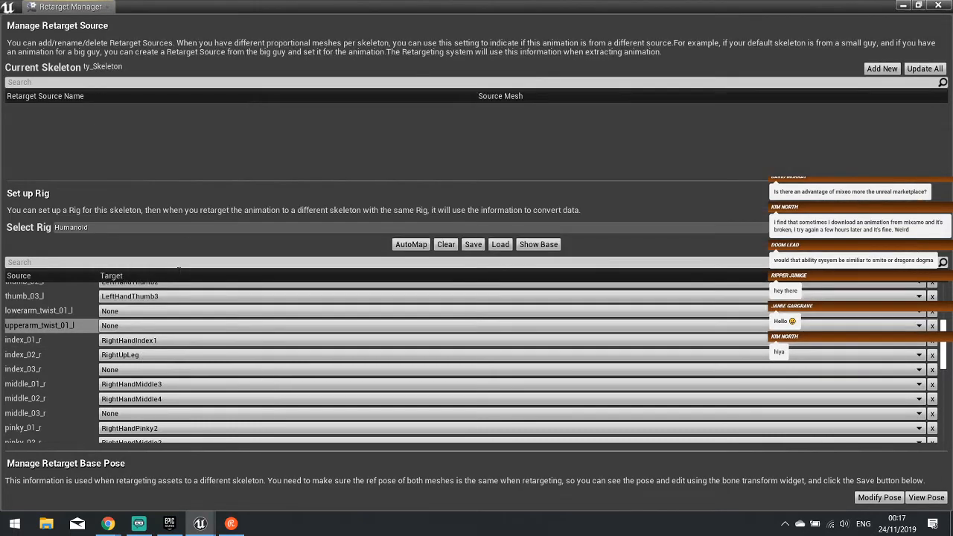
click(137, 355)
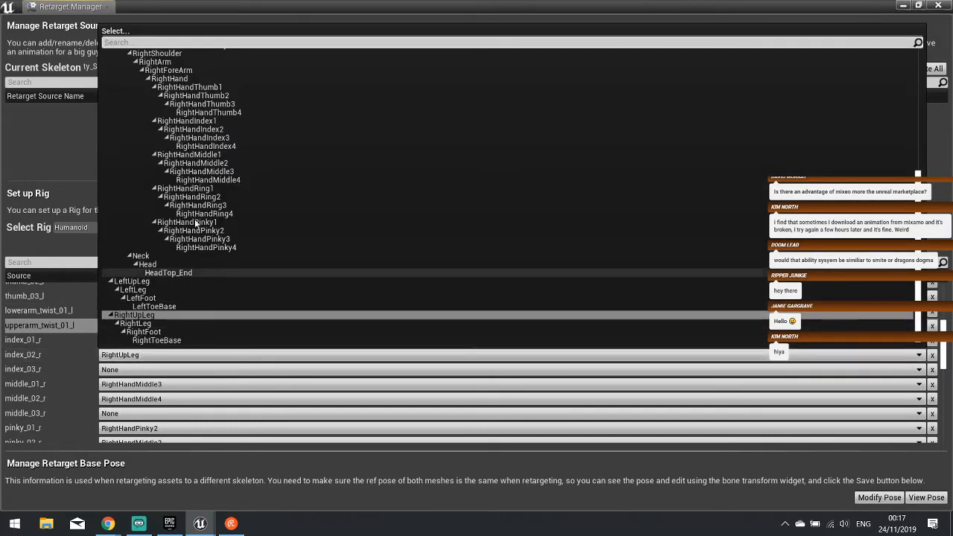
click(192, 129)
click(139, 370)
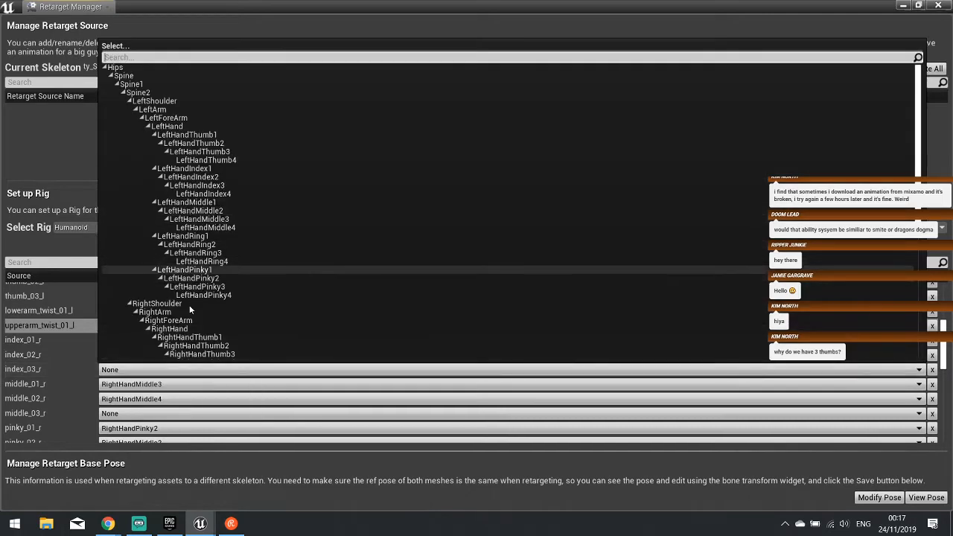
scroll(195, 316, down, 5)
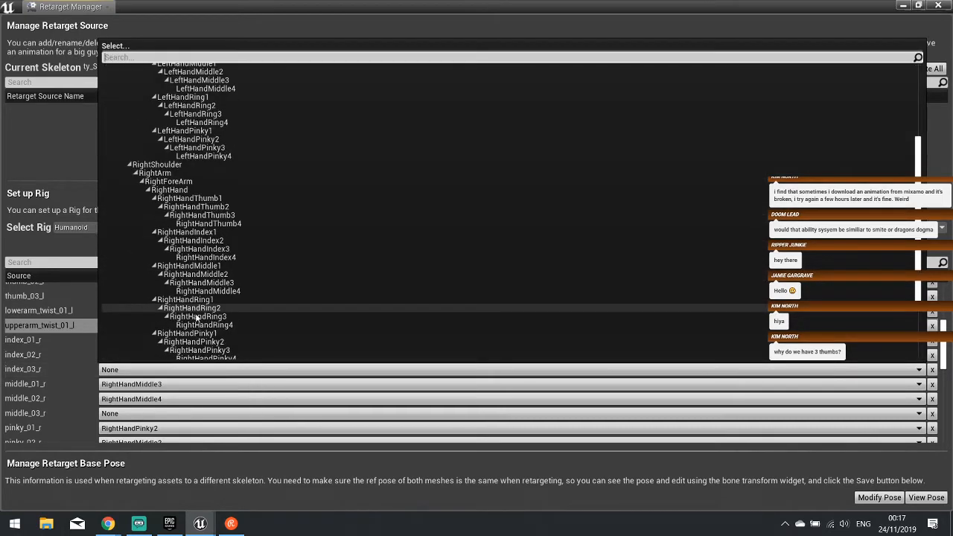
click(200, 248)
- Map the right middle finger bones: middle_01_r to RightHandMiddle1, middle_02_r to RightHandMiddle2 and middle_03_r to RightHandMiddle3
click(158, 384)
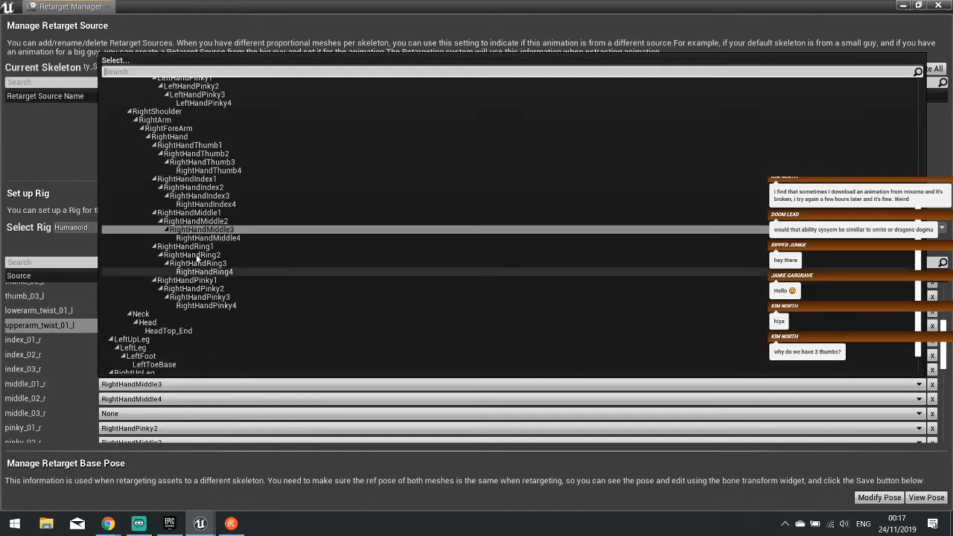
click(174, 217)
click(179, 399)
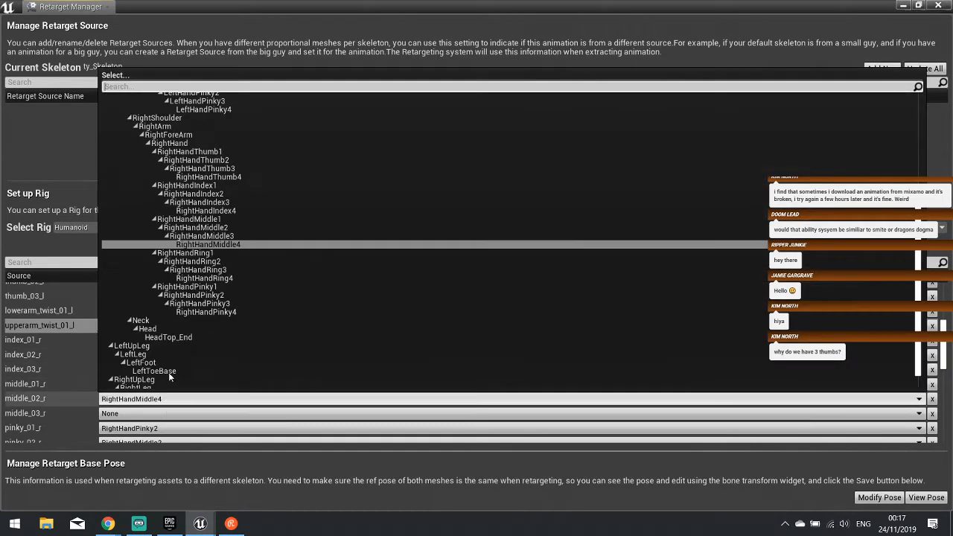
click(198, 228)
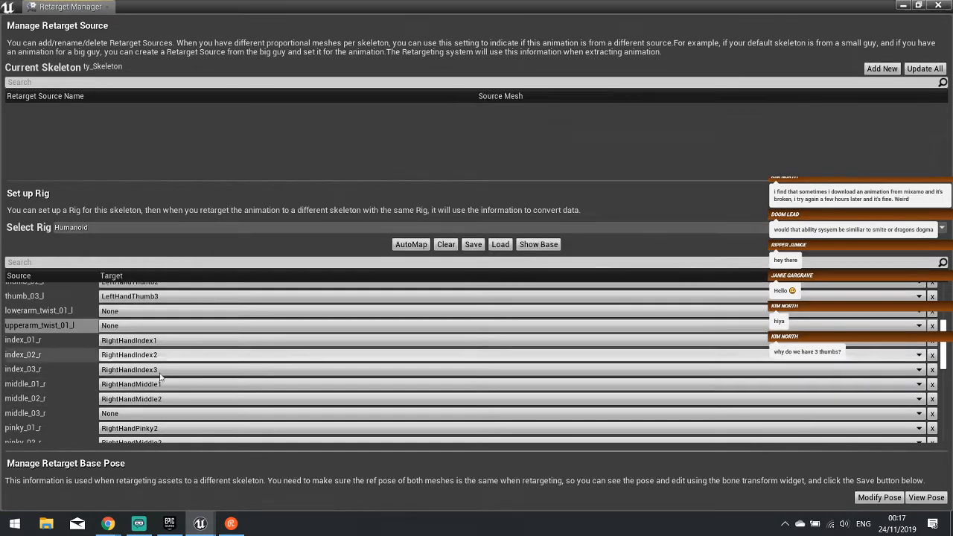
click(164, 413)
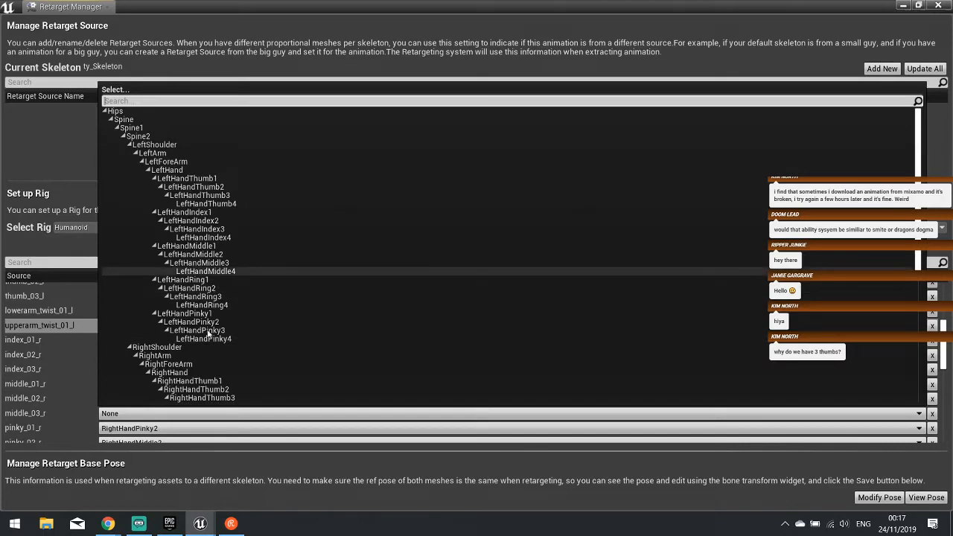
scroll(201, 365, down, 5)
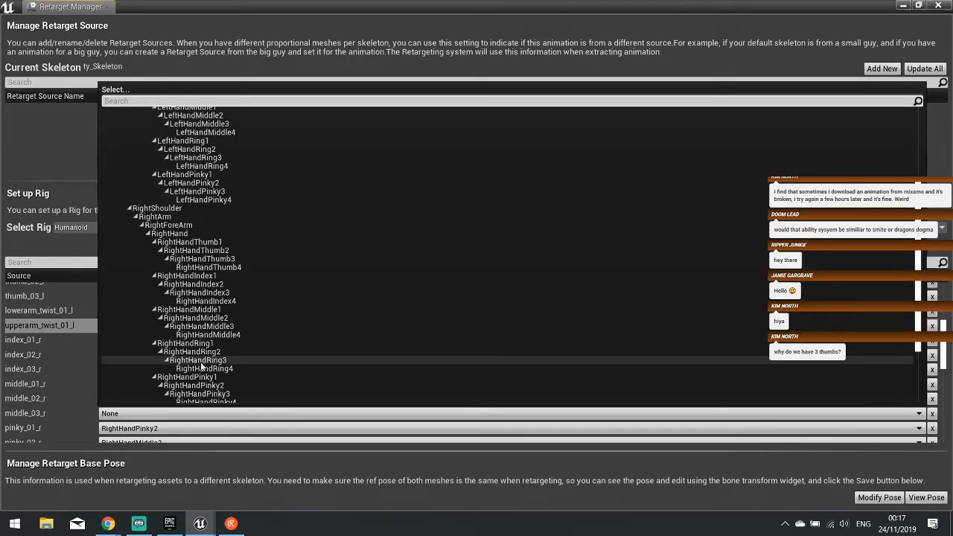
click(201, 326)
- Map the right pinky bones: pinky_01_r to RightHandPinky1, pinky_02_r to RightHandPinky2 and pinky_03_r to RightHandPinky3
scroll(157, 417, down, 1)
click(156, 388)
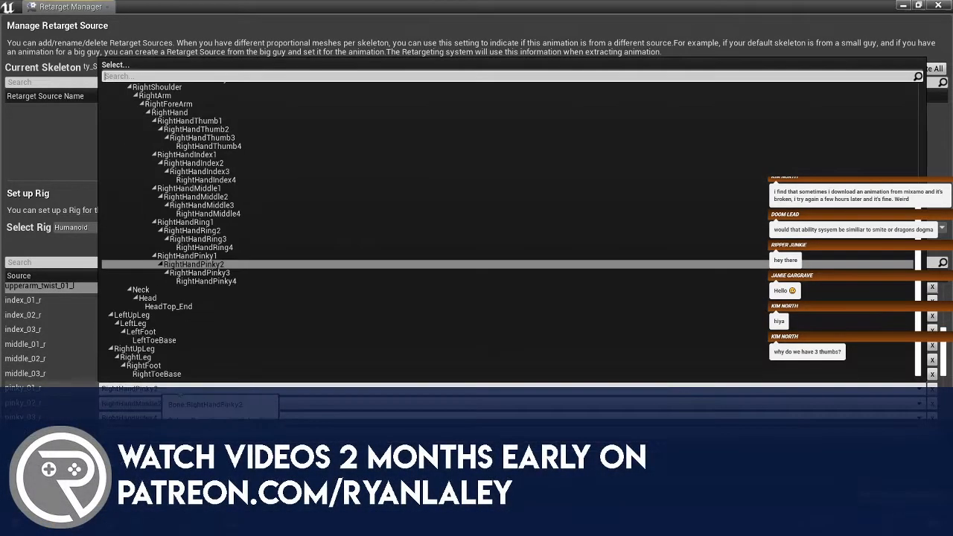
click(178, 263)
click(156, 403)
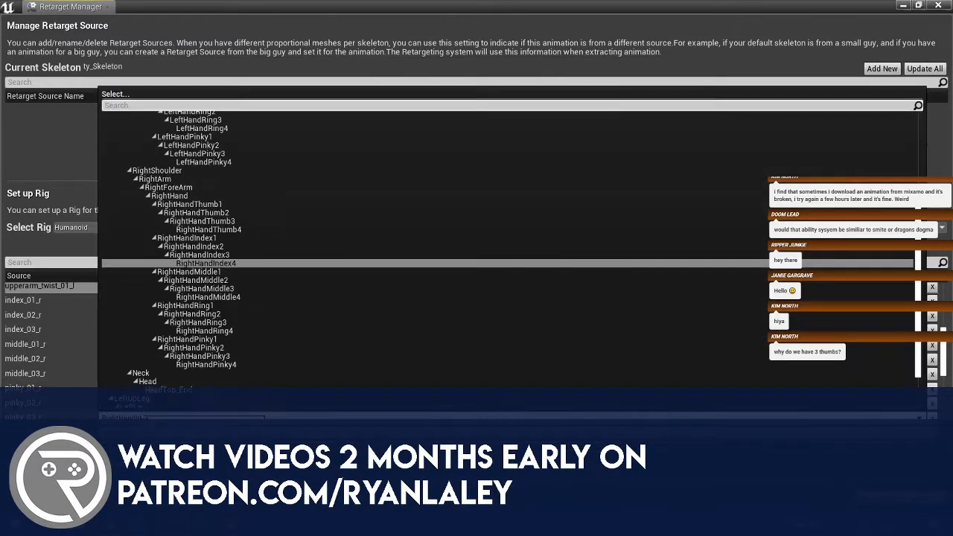
click(149, 406)
click(149, 417)
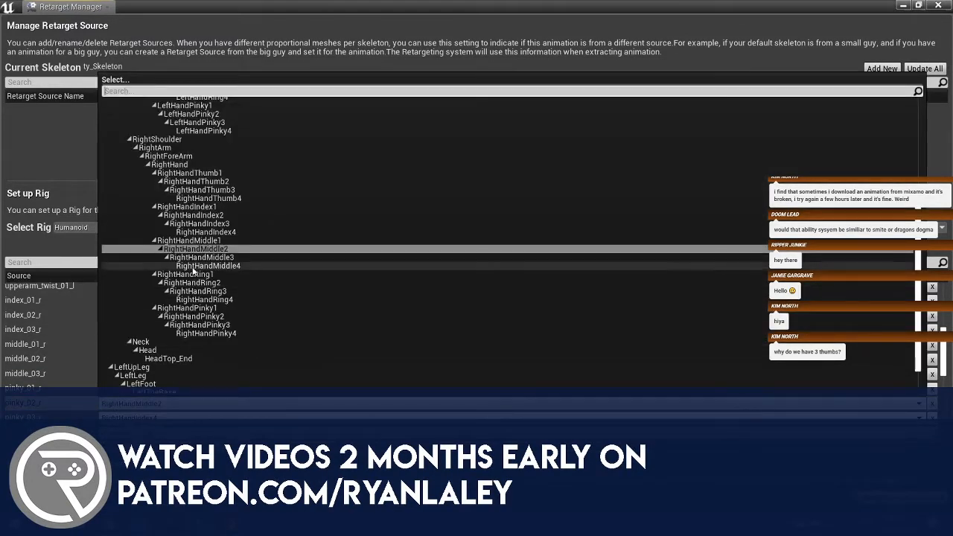
click(195, 316)
click(186, 418)
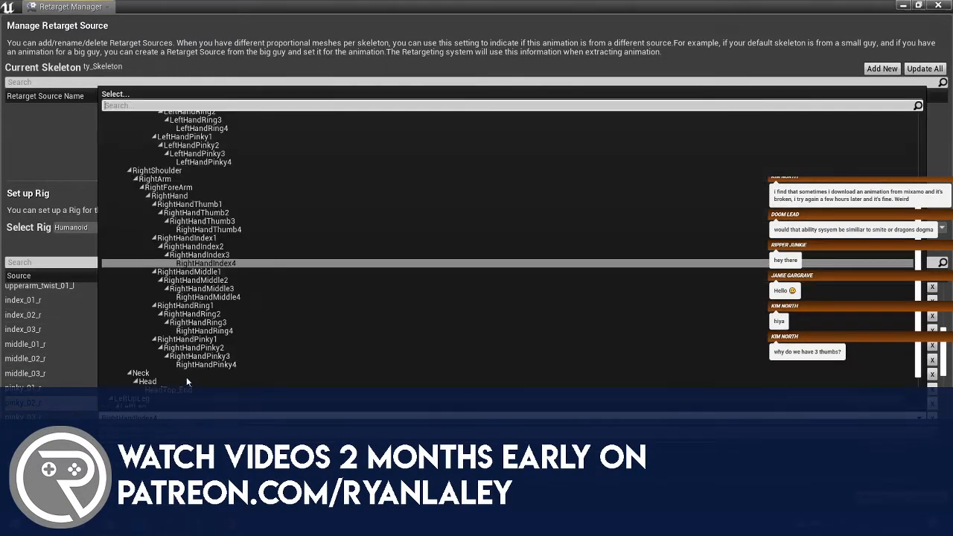
click(199, 356)
- Map the right ring finger bones ring_01_r to RightHandRing1 and ring_02_r to RightHandRing3
scroll(99, 382, down, 2)
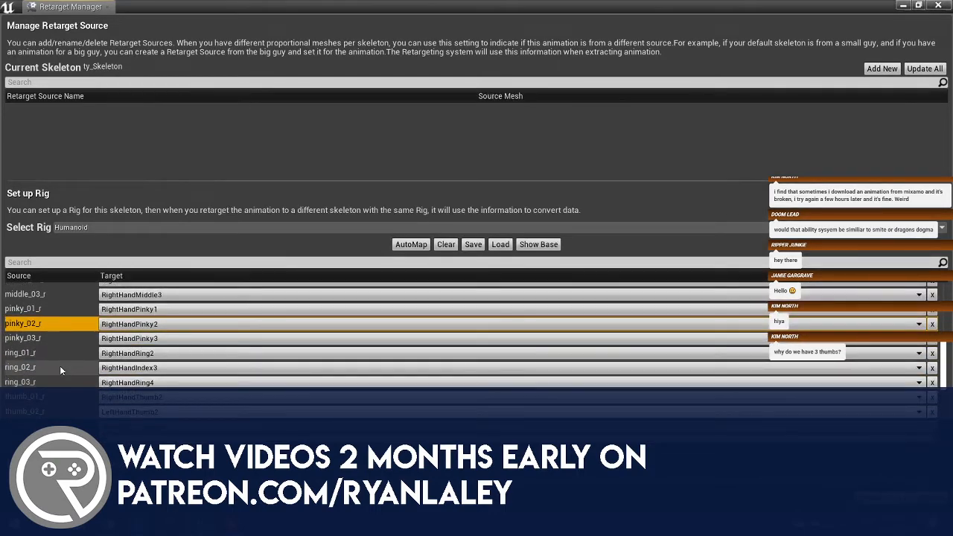
scroll(60, 365, down, 1)
click(128, 314)
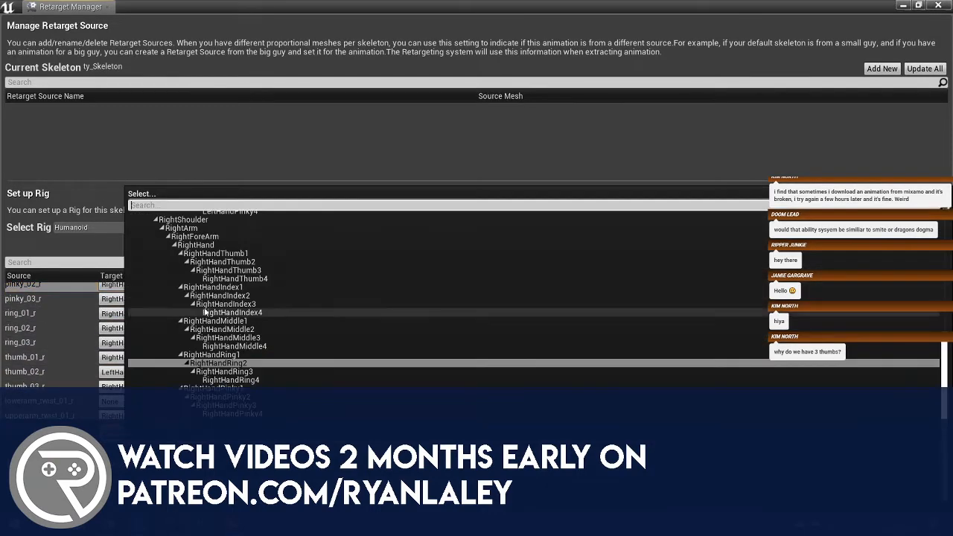
click(228, 361)
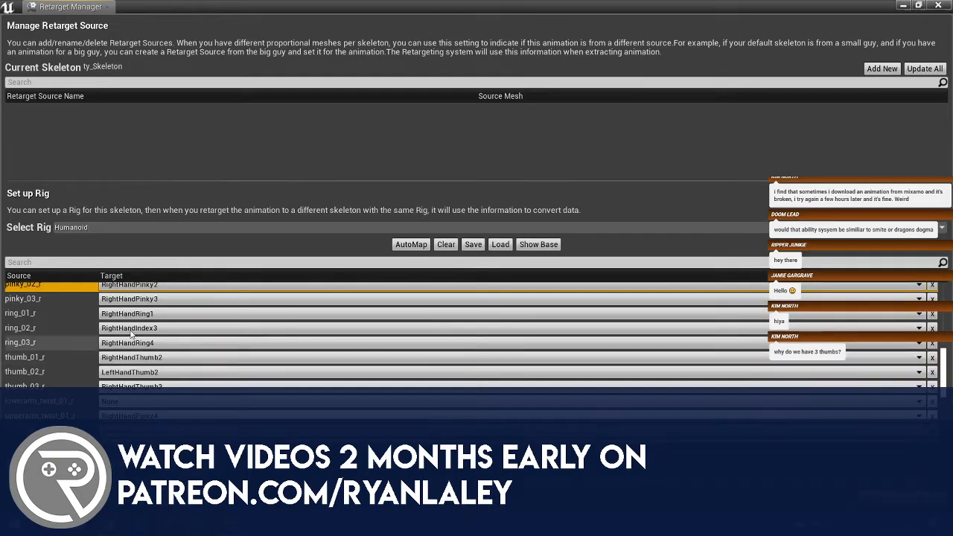
click(216, 328)
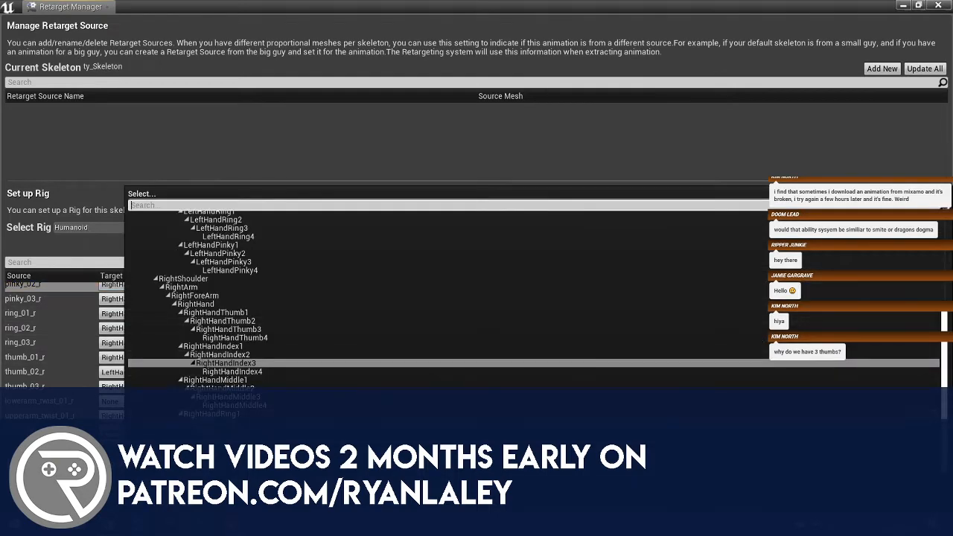
click(224, 363)
click(216, 356)
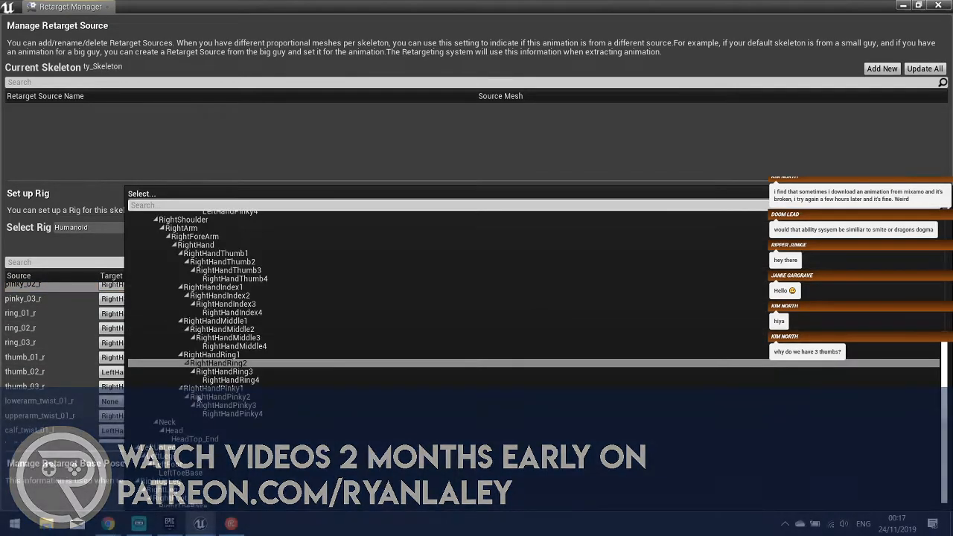
click(230, 380)
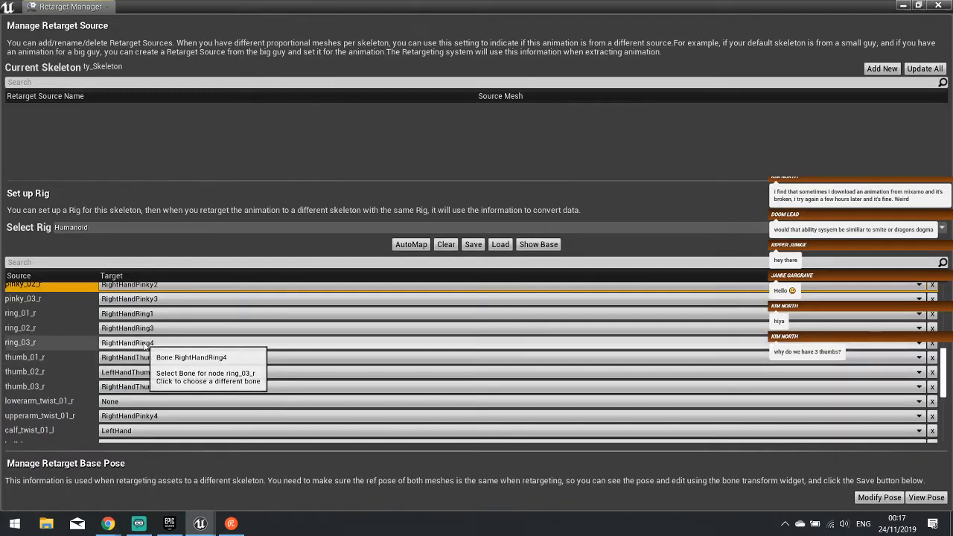
- Switch the target of ring_02_r to RightHandRing2 and back to RightHandRing3
click(145, 344)
click(145, 341)
click(145, 329)
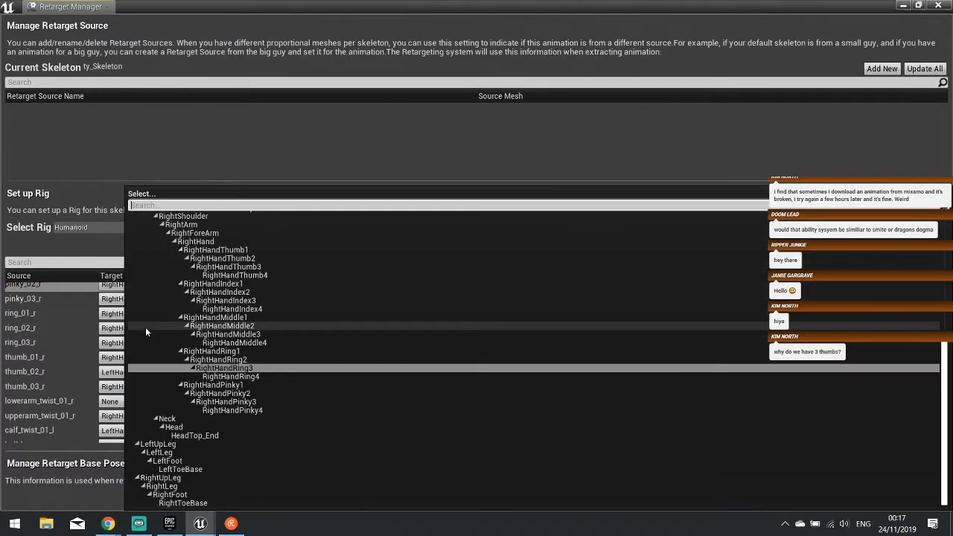
click(213, 361)
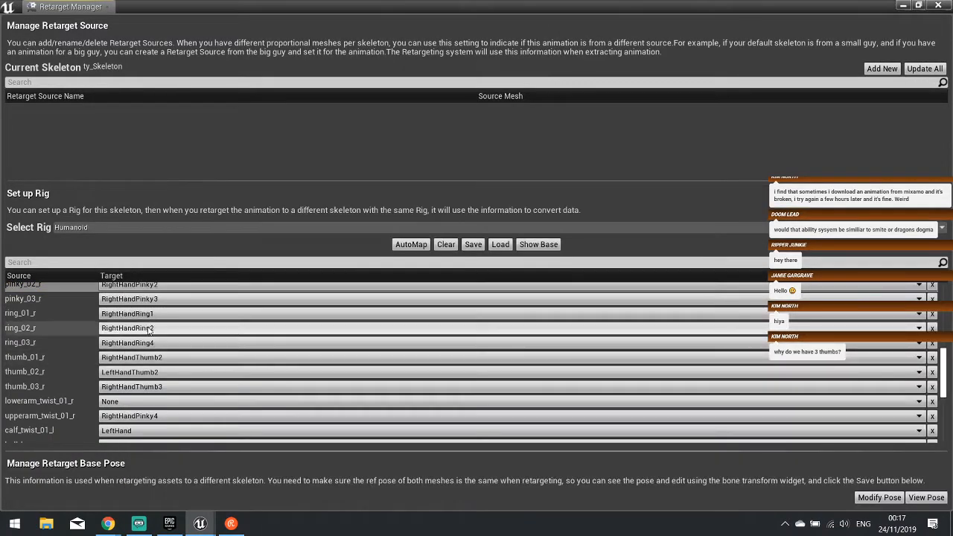
click(149, 331)
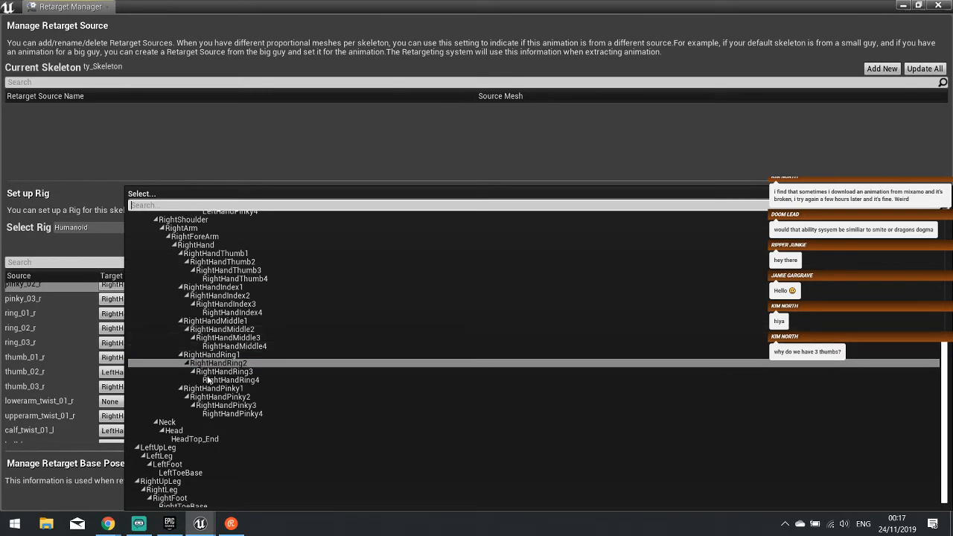
click(223, 372)
- Map the right thumb bones: thumb_01_r to RightHandThumb1, thumb_02_r to RightHandThumb2 and thumb_03_r to RightHandThumb3
scroll(65, 358, down, 2)
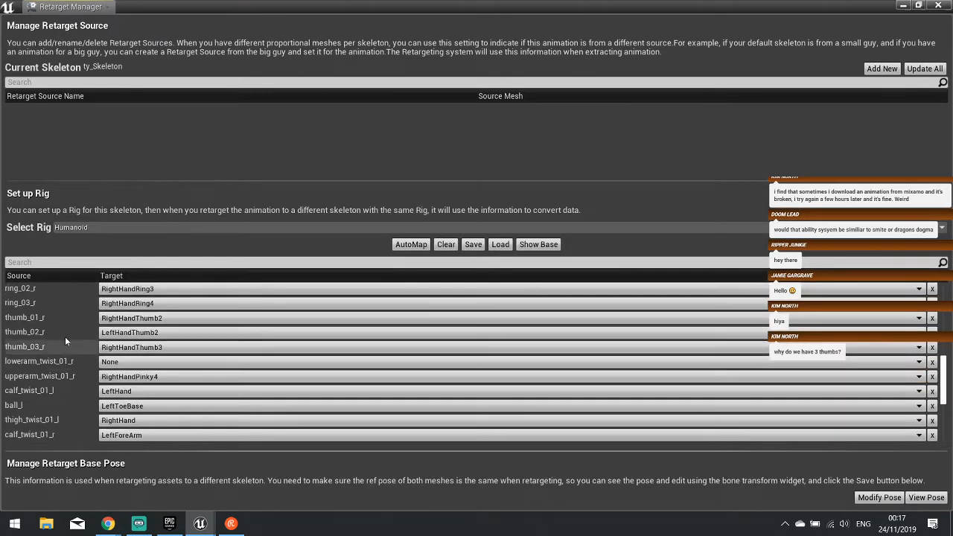
click(131, 318)
scroll(199, 436, down, 3)
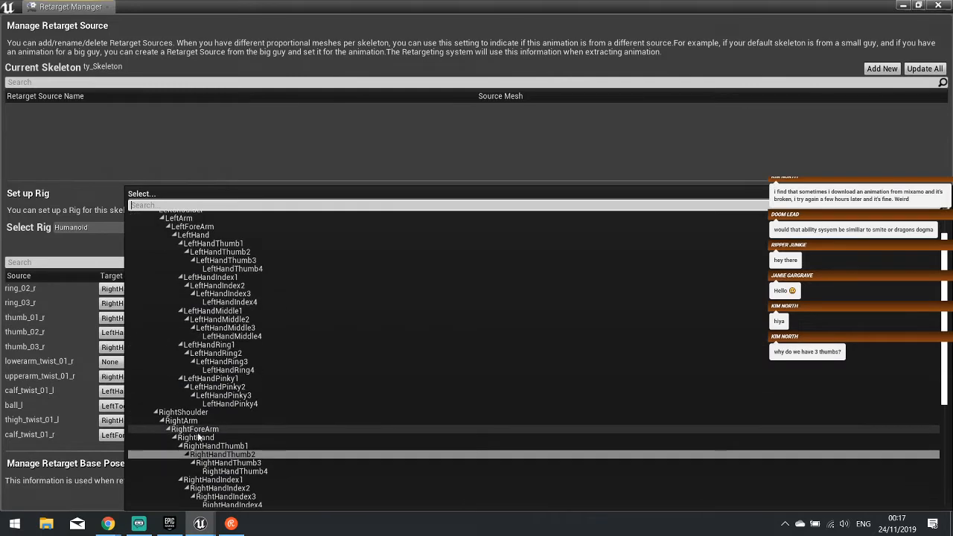
click(228, 407)
click(154, 333)
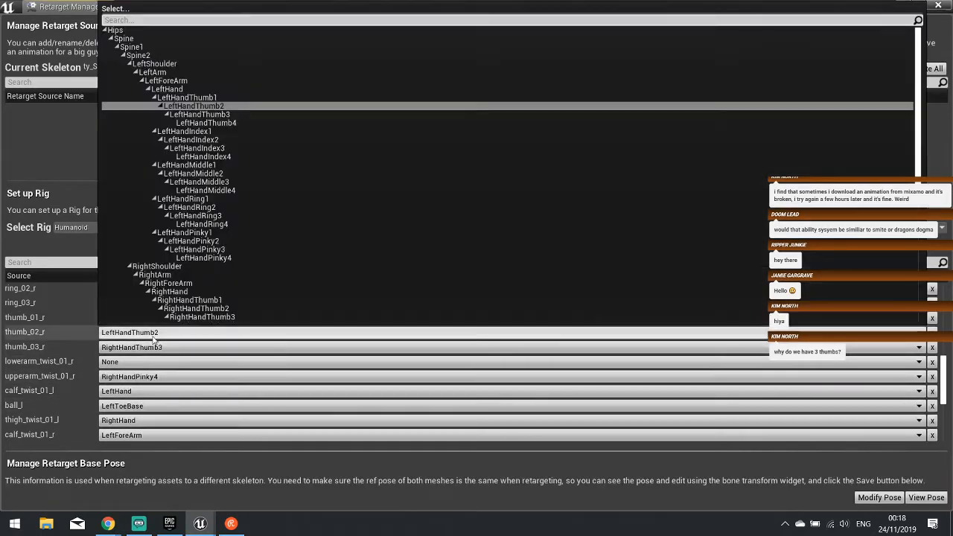
scroll(198, 280, down, 2)
click(197, 269)
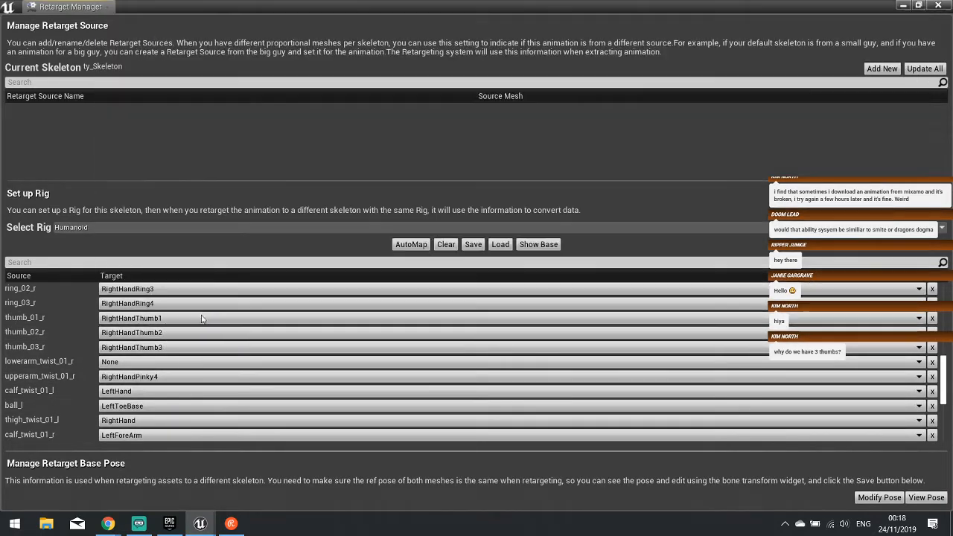
click(204, 347)
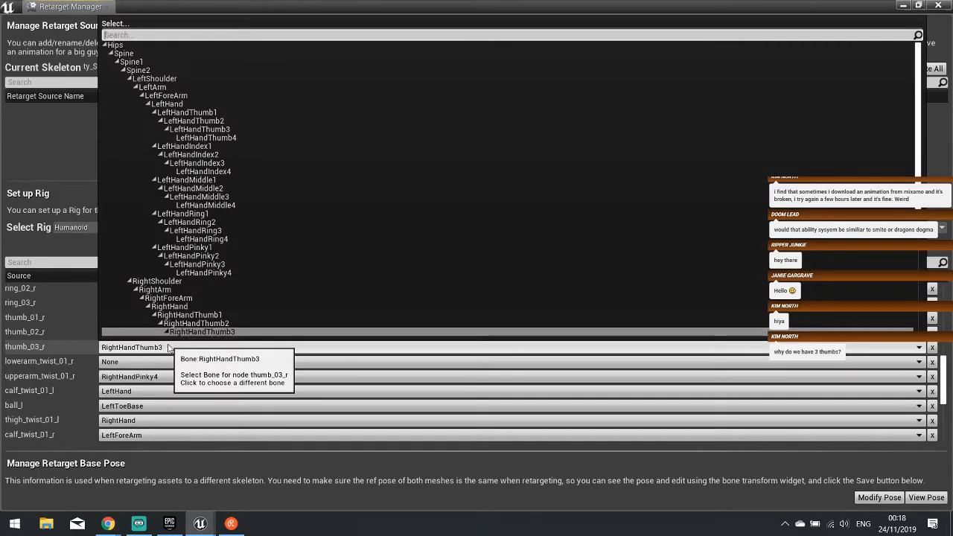
scroll(214, 323, down, 1)
click(219, 313)
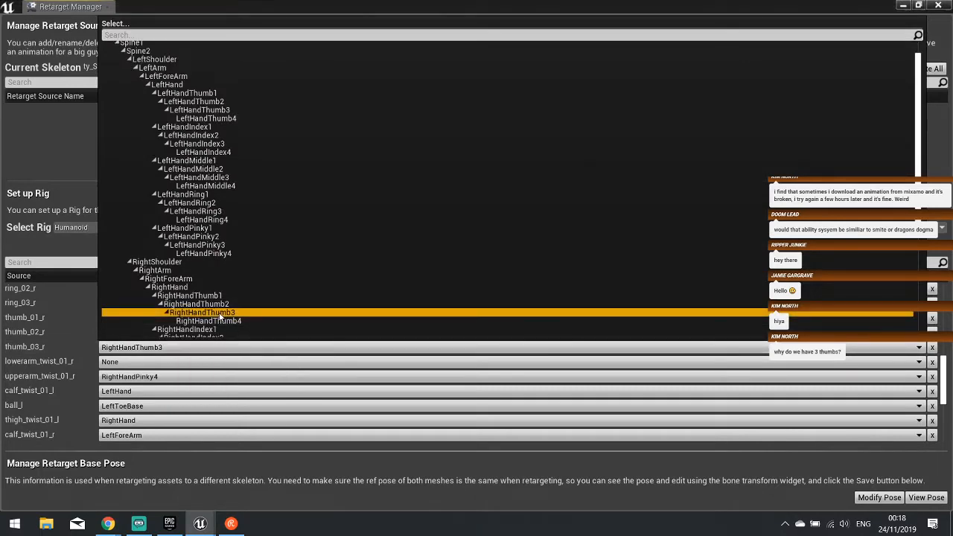
click(45, 347)
- Leave lowerarm_twist_01_r set to None and clear the target of upperarm_twist_01_r
click(123, 363)
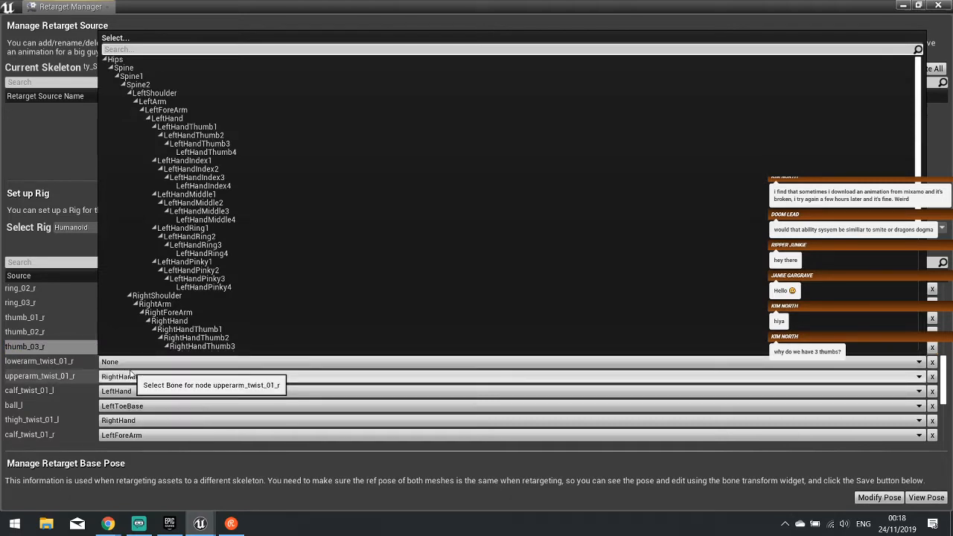
click(64, 365)
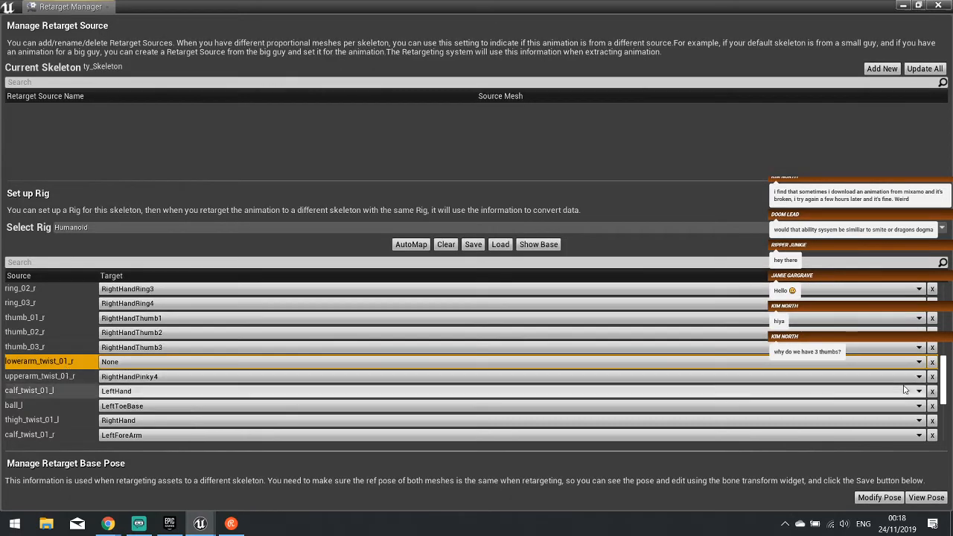
click(931, 376)
- Keep ball_l mapped to LeftToeBase and clear the calf_twist_01 and thigh_twist_01 targets of both legs
scroll(36, 367, down, 3)
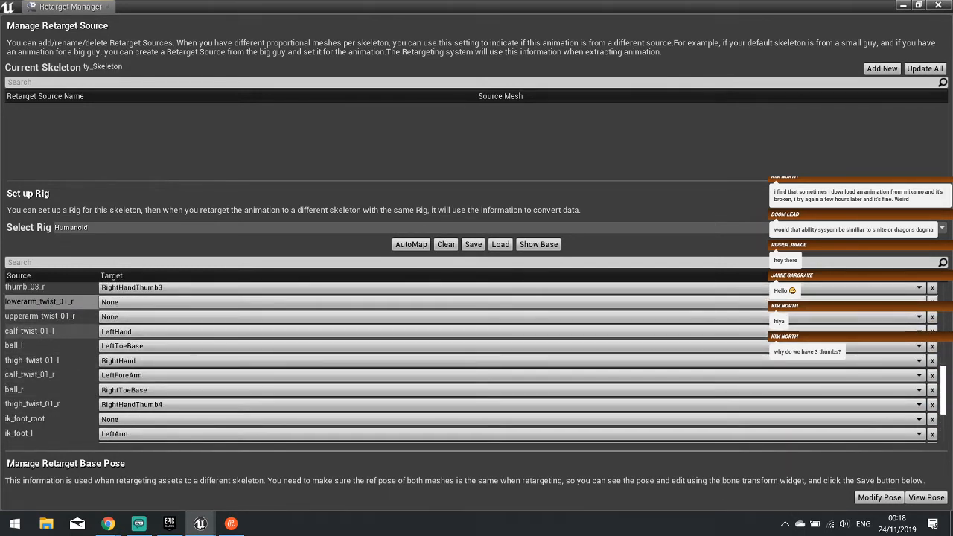
click(140, 350)
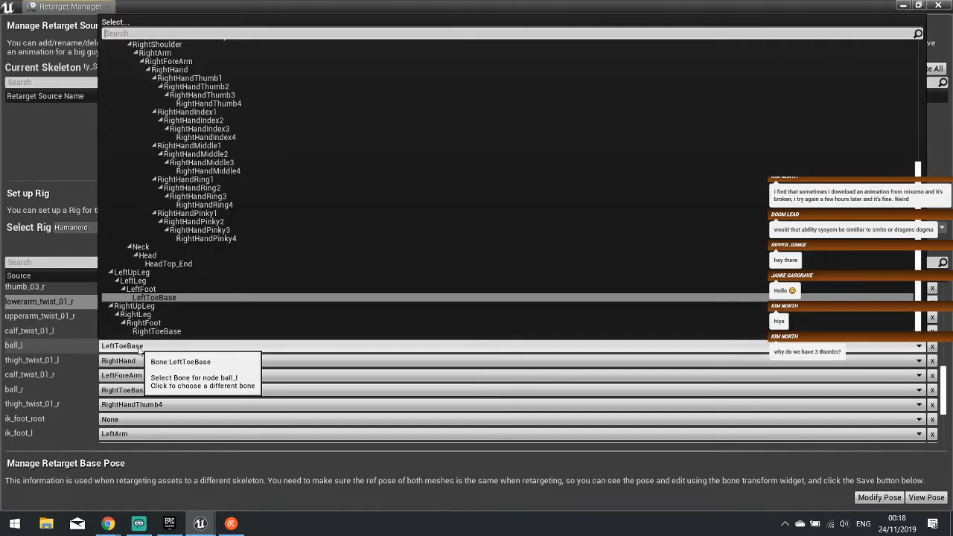
click(169, 299)
click(139, 360)
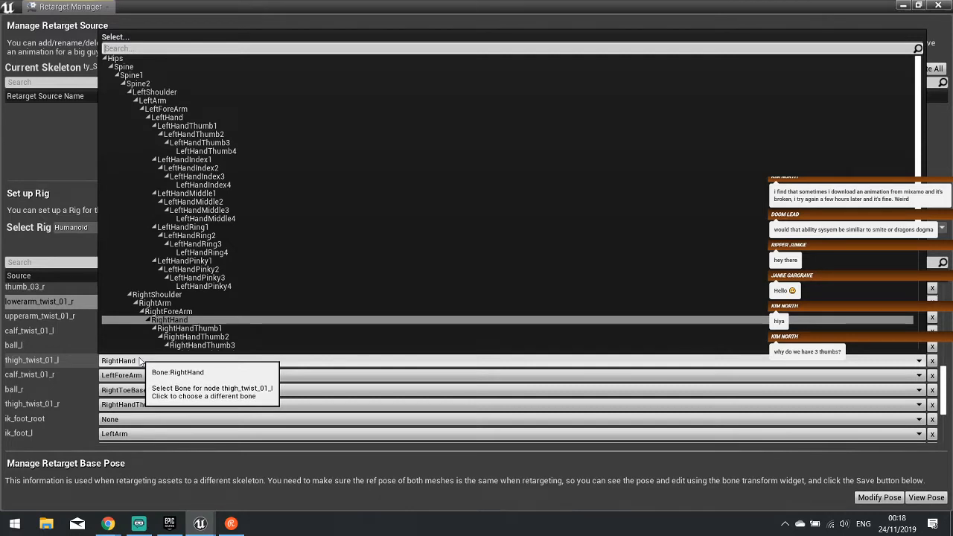
click(139, 360)
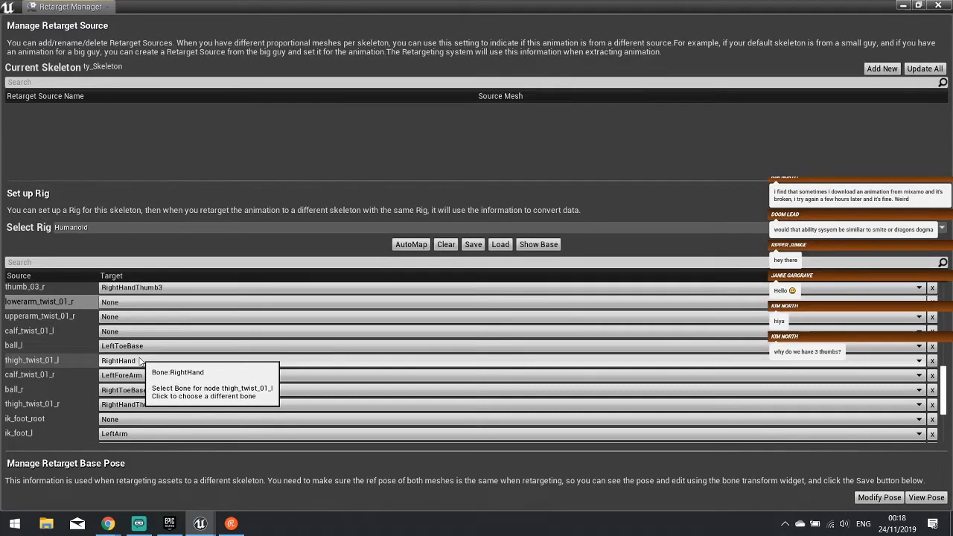
click(931, 361)
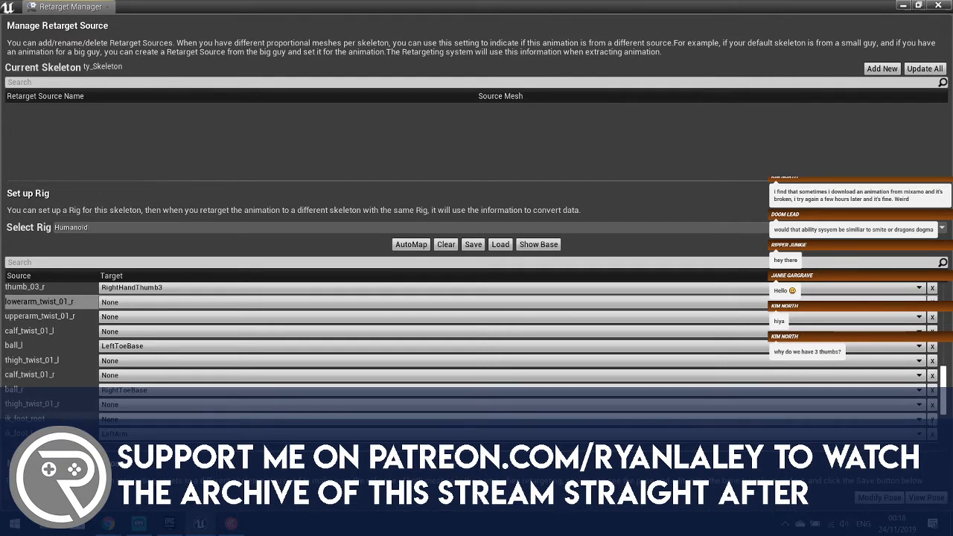
- Clear the targets of the IK bones ik_foot_l, ik_foot_r, ik_hand_root, ik_hand_gun and ik_hand_l
scroll(477, 342, down, 5)
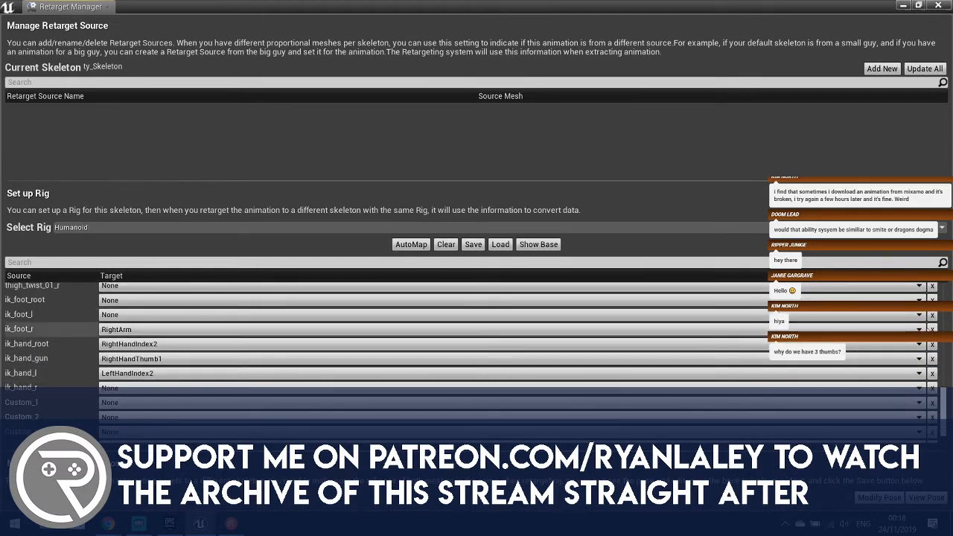
click(933, 361)
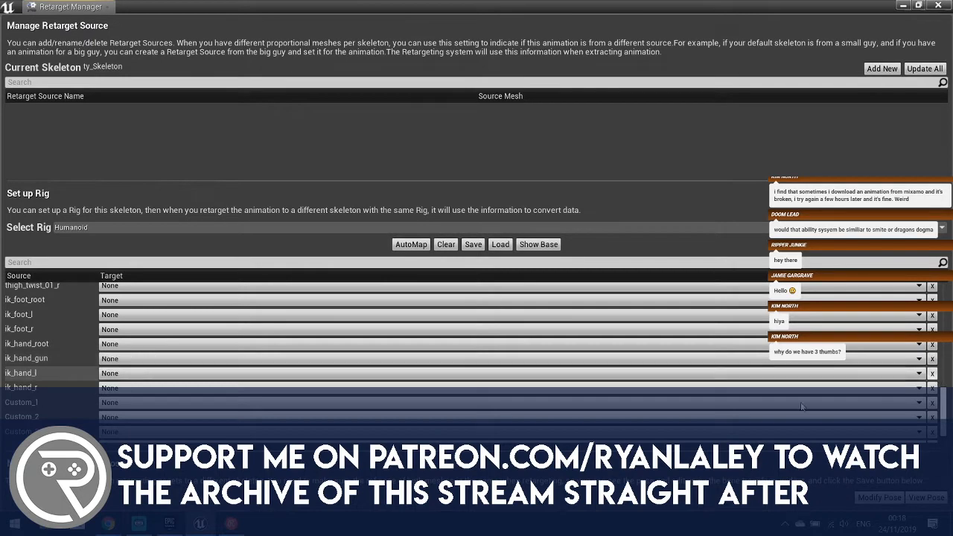
- Save the finished bone mapping as BoneMapping in the Character folder
scroll(663, 411, up, 4)
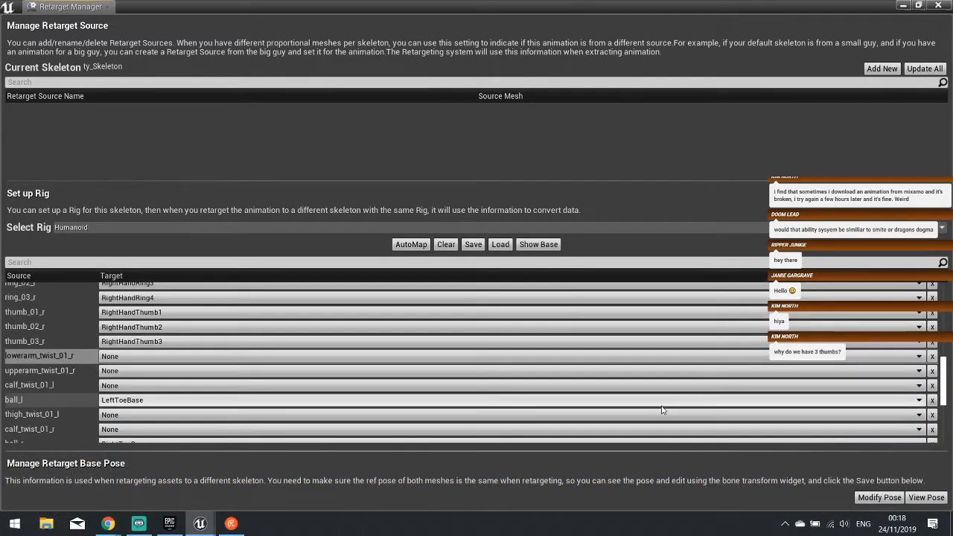
scroll(663, 409, up, 9)
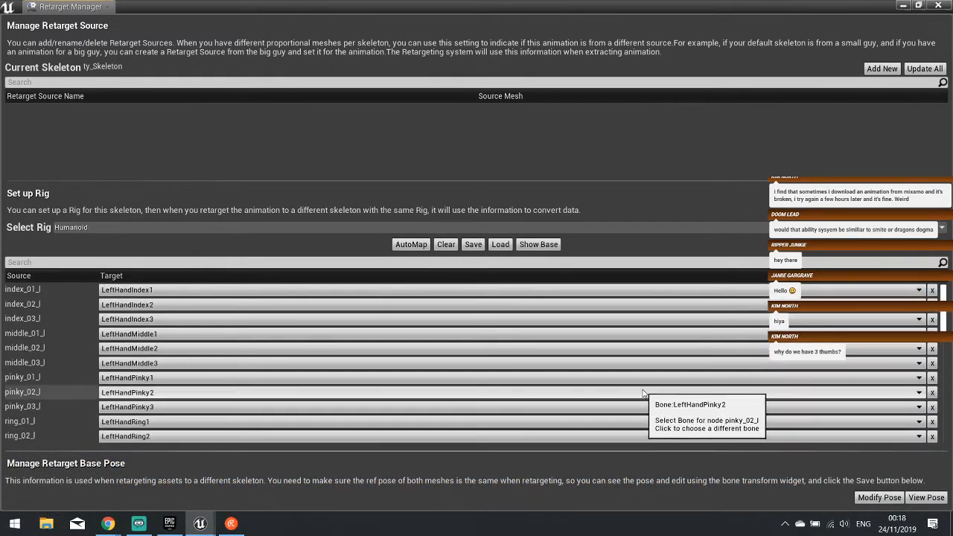
click(469, 245)
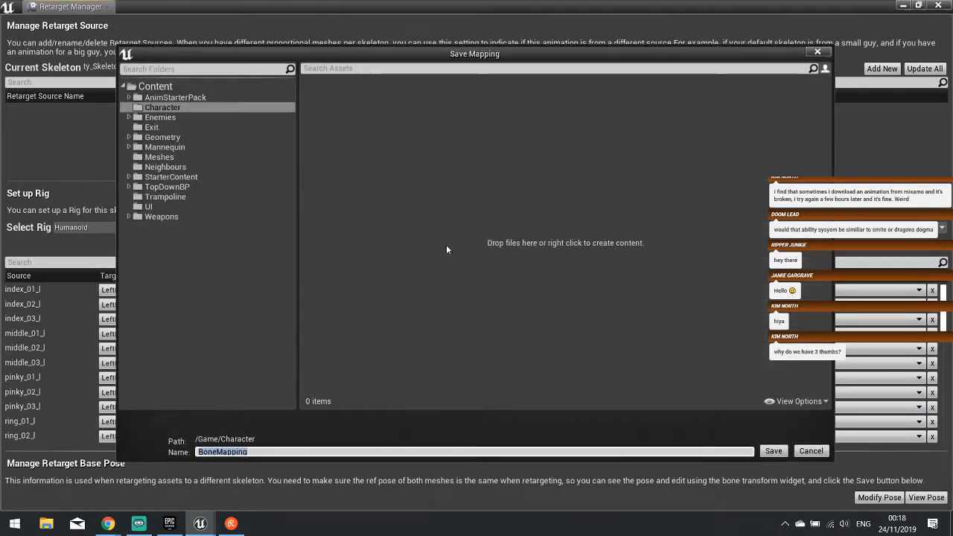
click(160, 110)
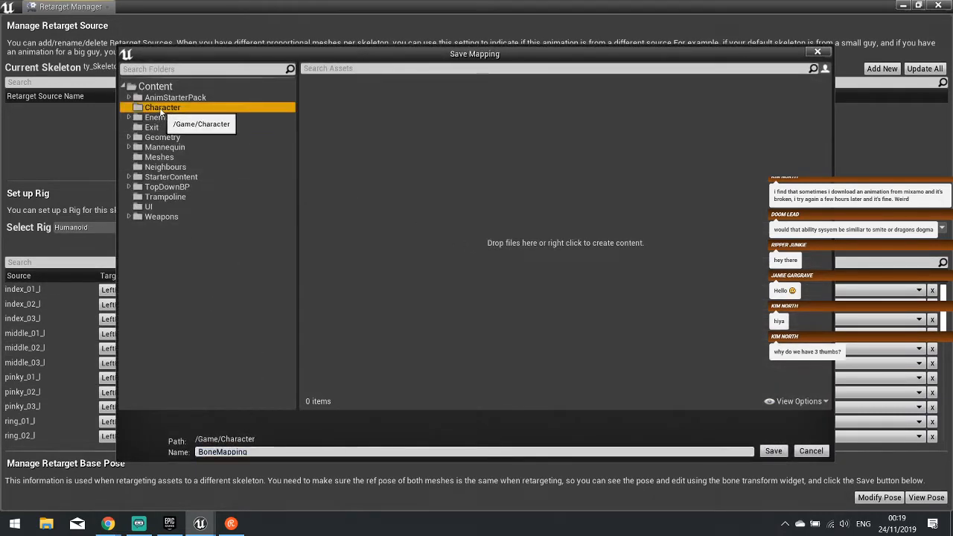
click(266, 451)
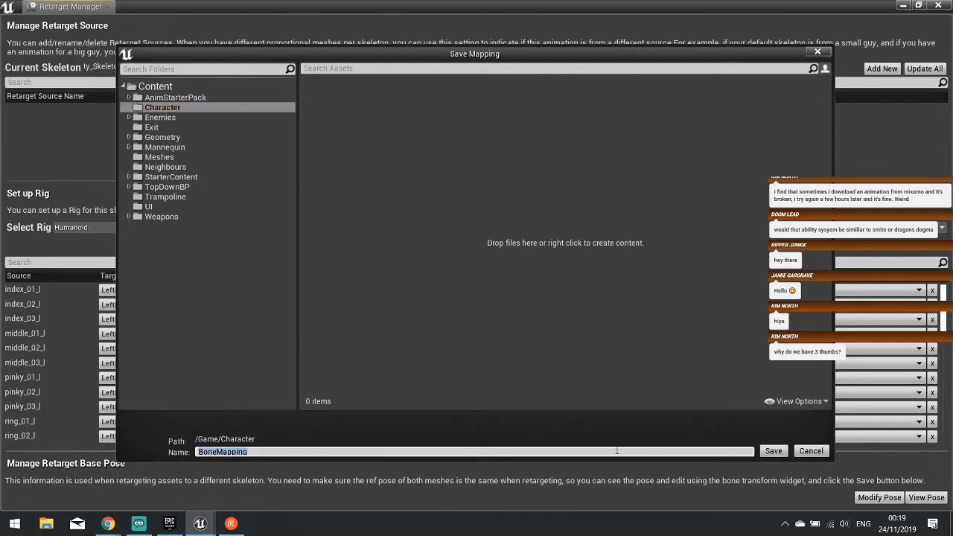
click(773, 452)
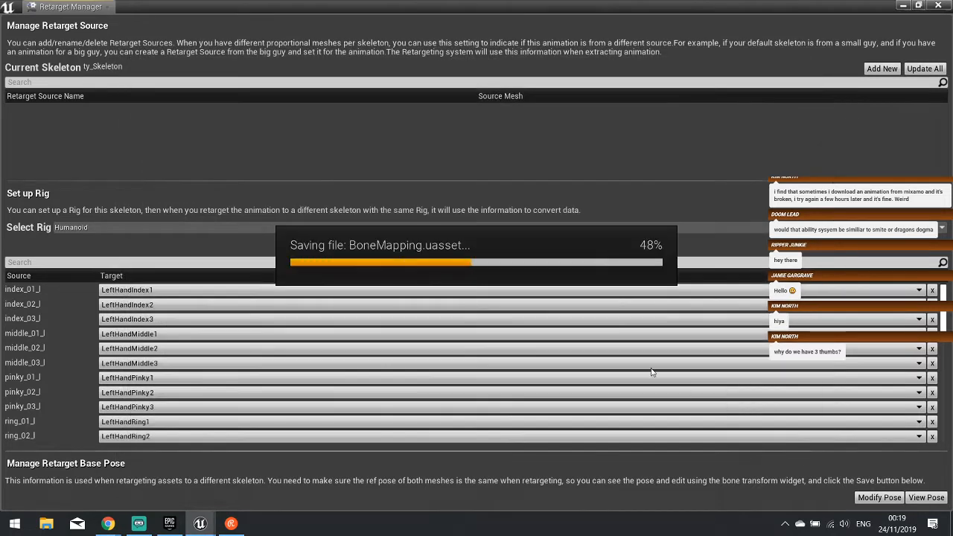
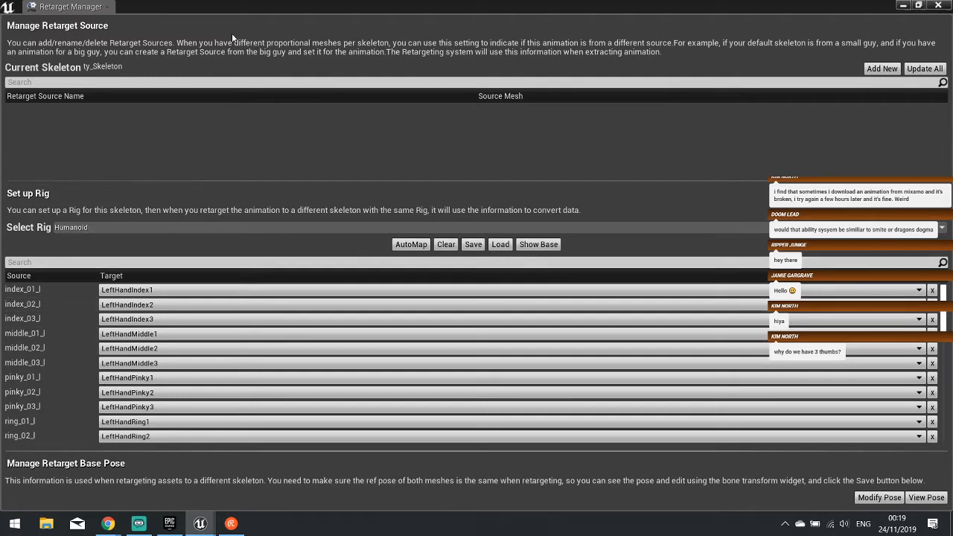
- Dock the Retarget Manager beside the Skeleton Tree and compare Ty's reference pose with the UE4 mannequin's
drag(493, 6, 138, 77)
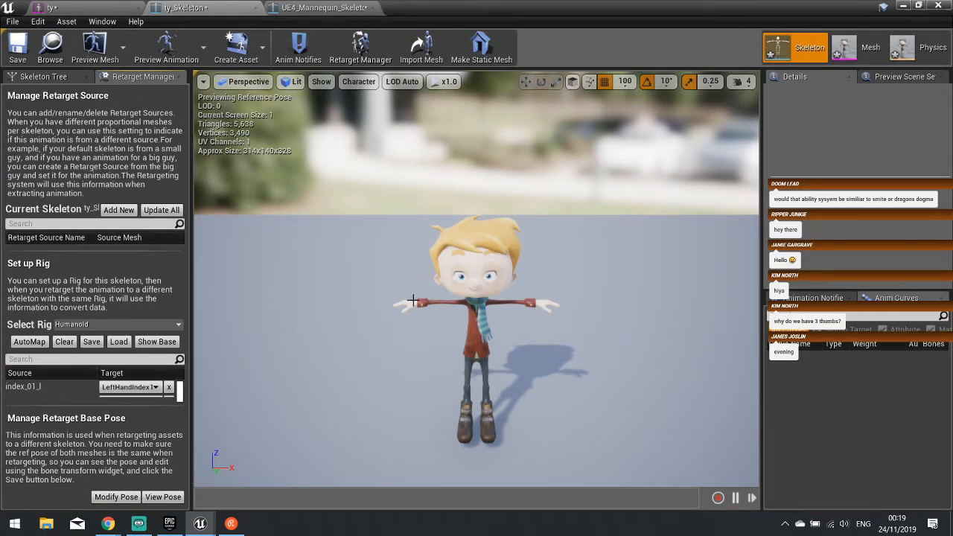
click(309, 10)
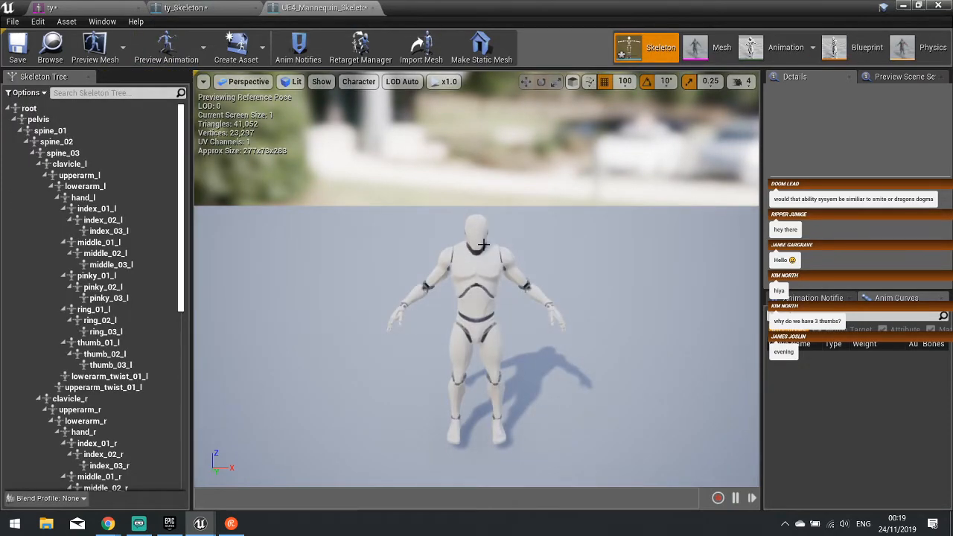
click(185, 7)
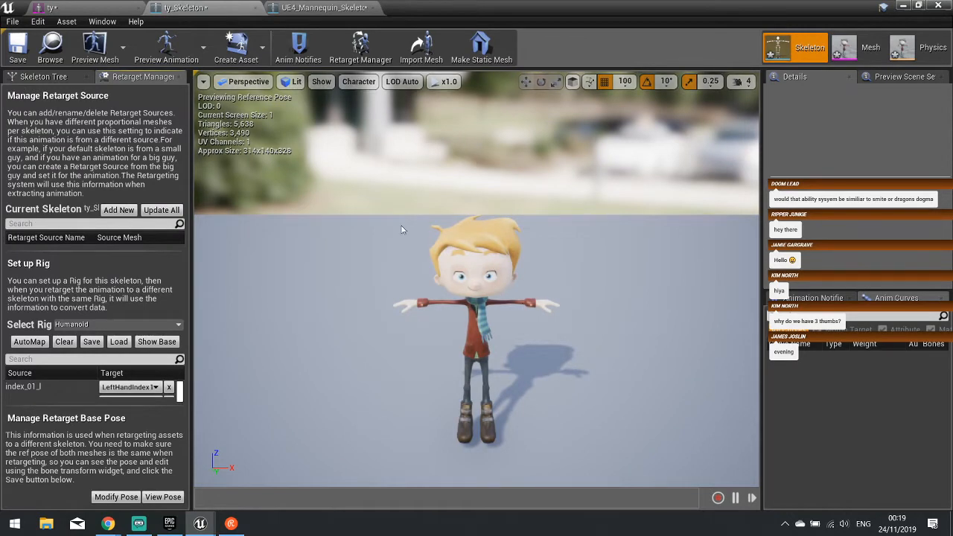
- Set the bone drawing to All Hierarchy so Ty's whole skeleton is drawn in the viewport
click(461, 302)
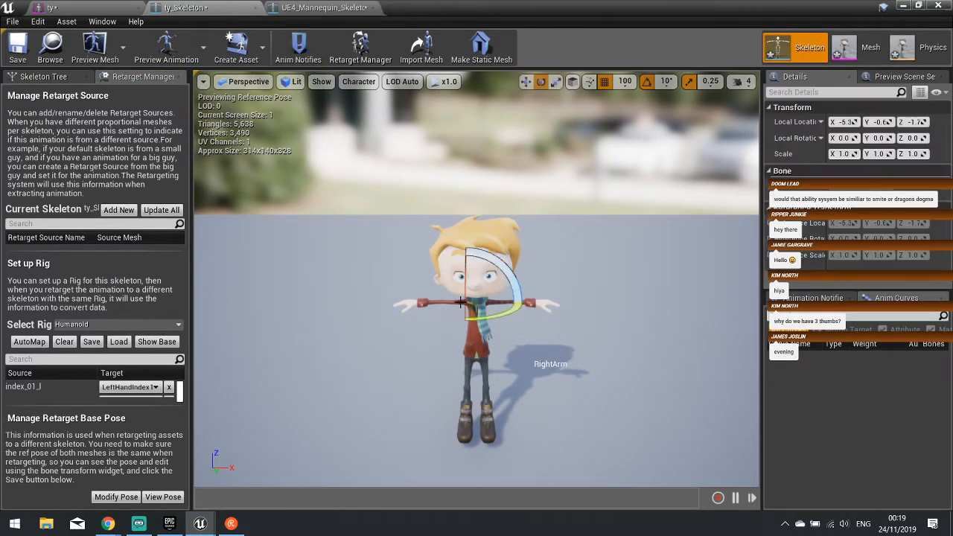
scroll(482, 366, up, 4)
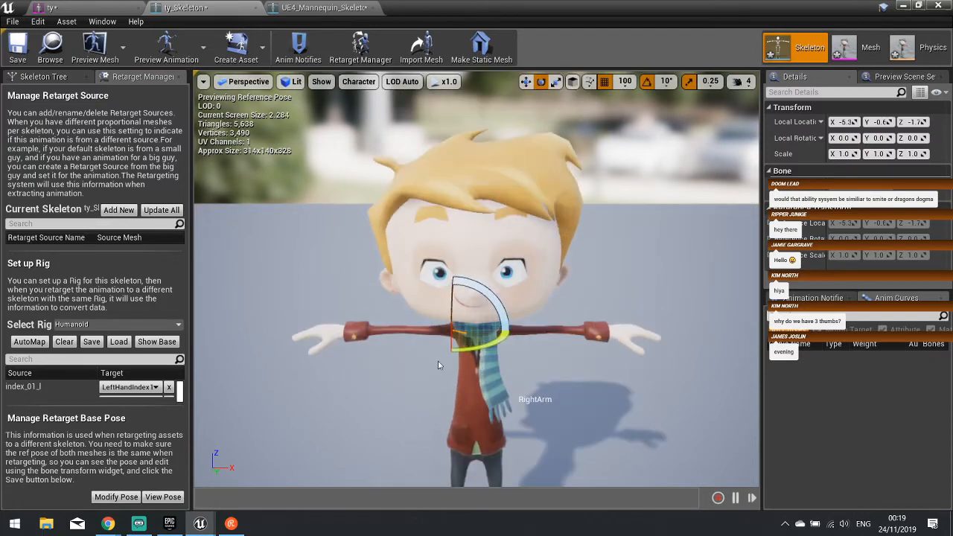
alt+drag(438, 364, 430, 337)
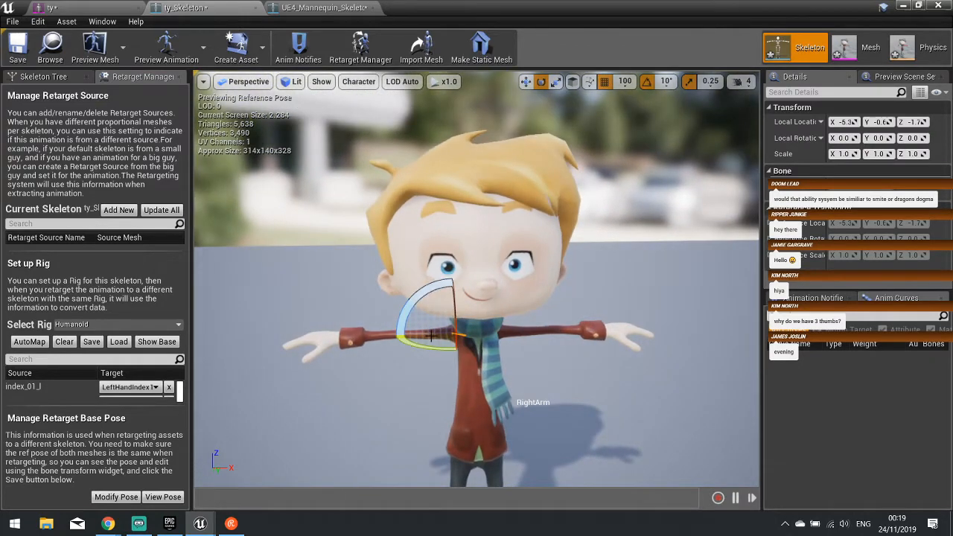
alt+drag(536, 337, 541, 328)
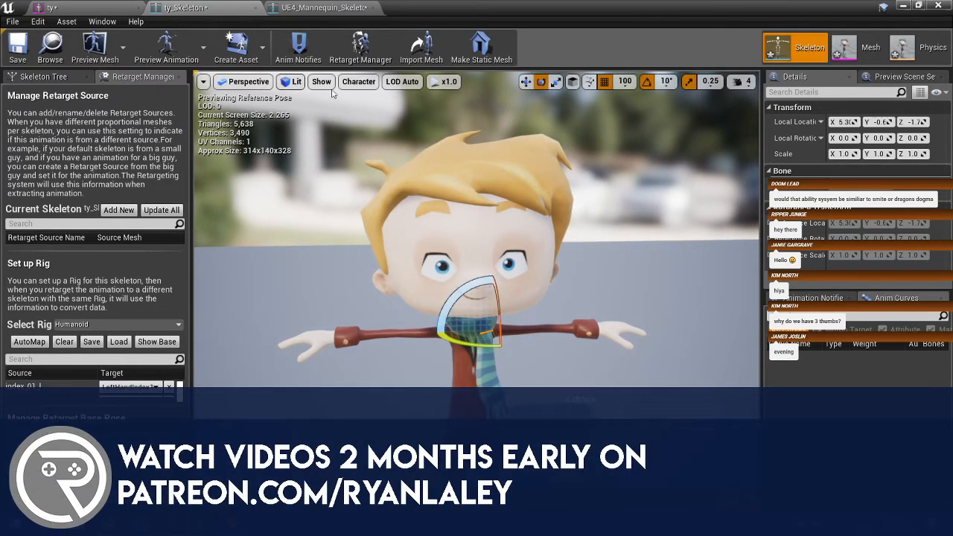
click(358, 81)
mouse_move(364, 134)
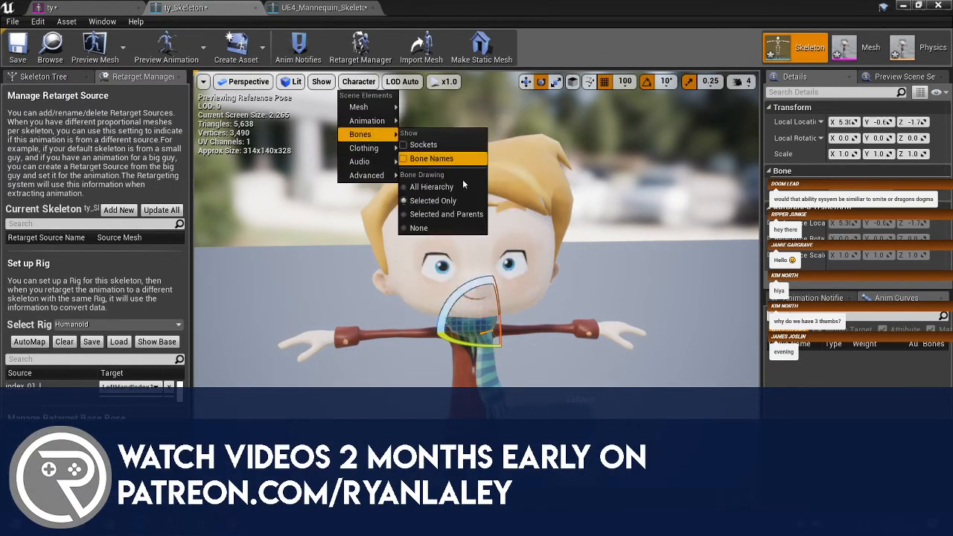
click(437, 186)
key(f)
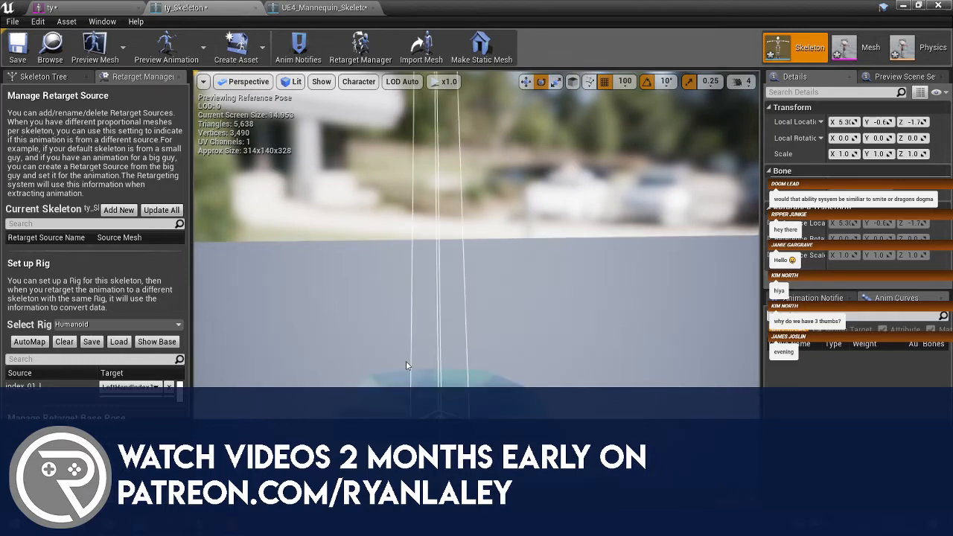
scroll(414, 372, down, 3)
click(408, 373)
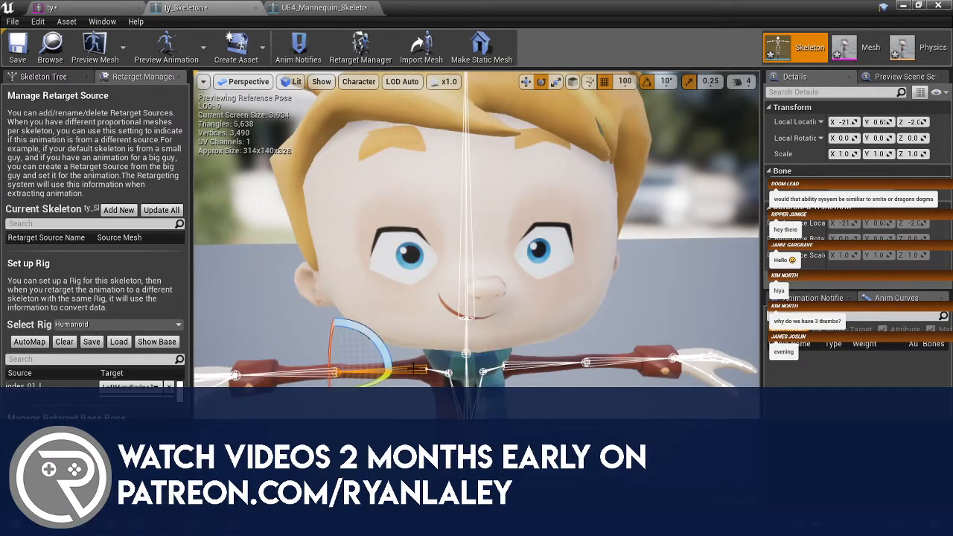
drag(362, 338, 383, 341)
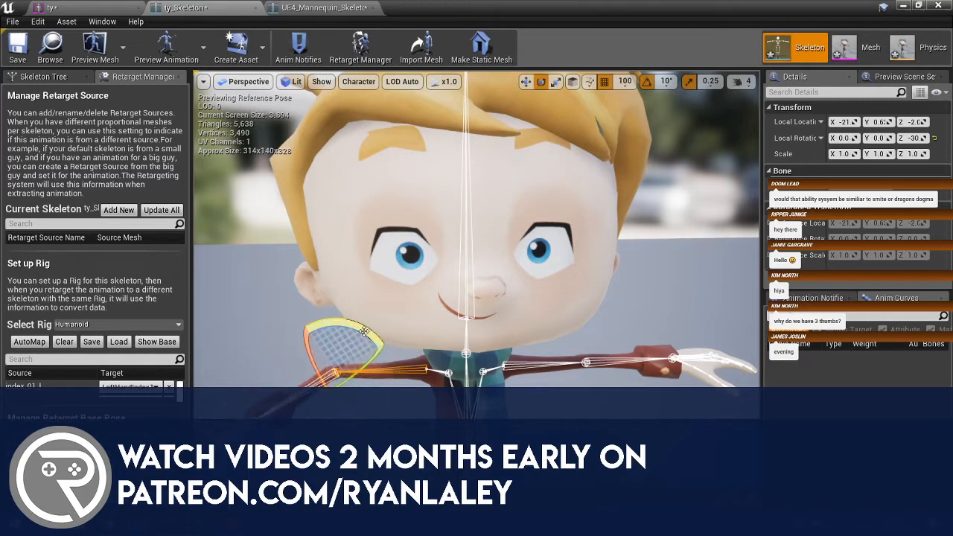
key(ctrl+z)
- Rotate Ty's RightArm bone down by about -40° around its local Z axis
click(447, 372)
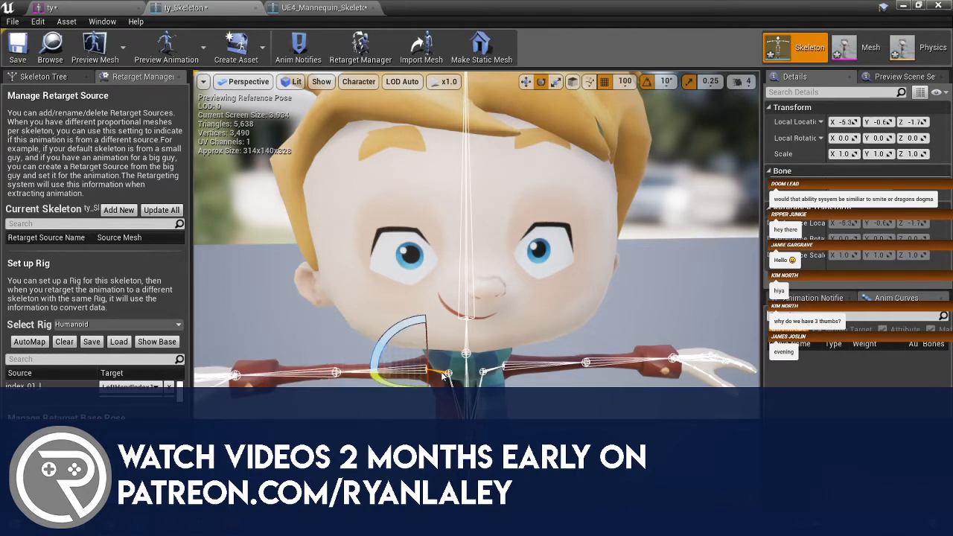
drag(423, 358, 414, 377)
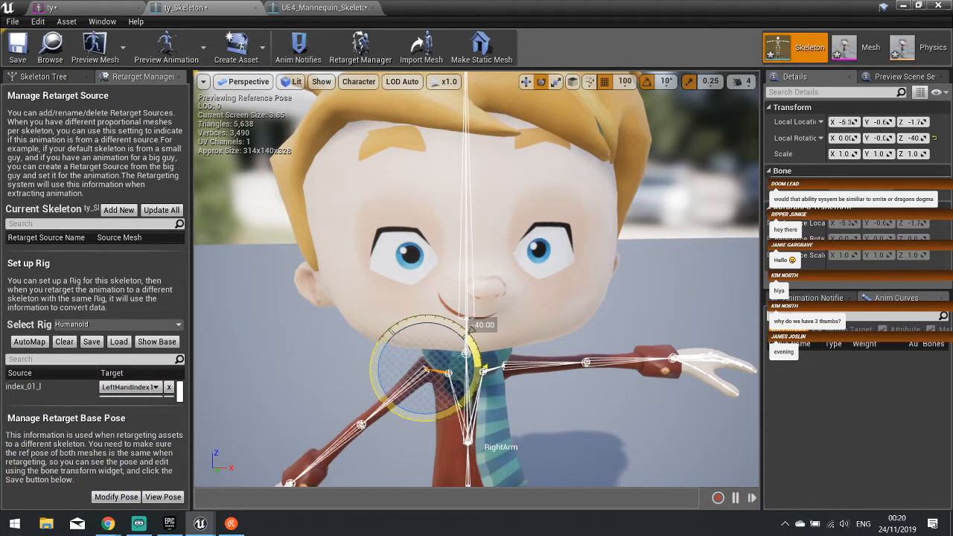
scroll(476, 298, down, 8)
alt+drag(476, 283, 465, 249)
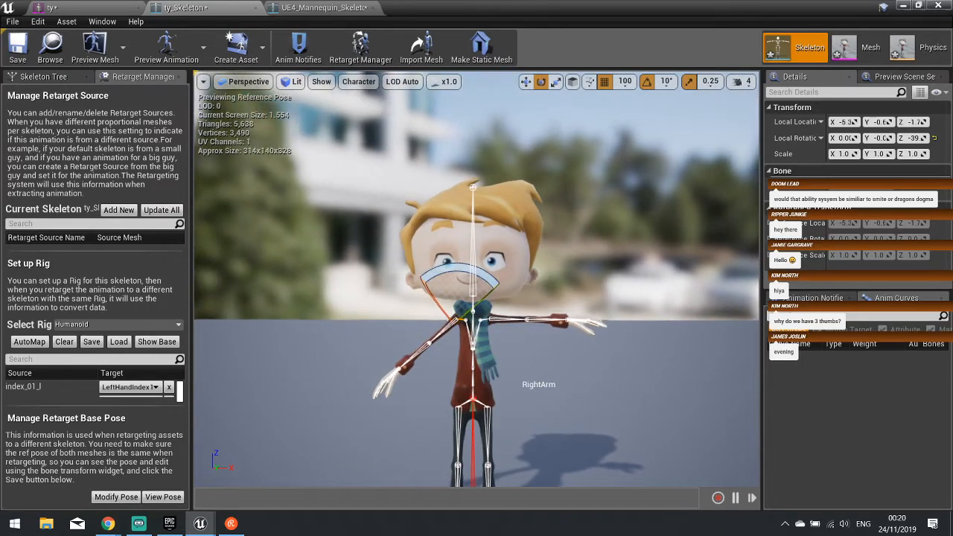
- Compare Ty's arm with the mannequin's from the front and side, and rotate RightForeArm about -20° around its local Y axis
click(314, 10)
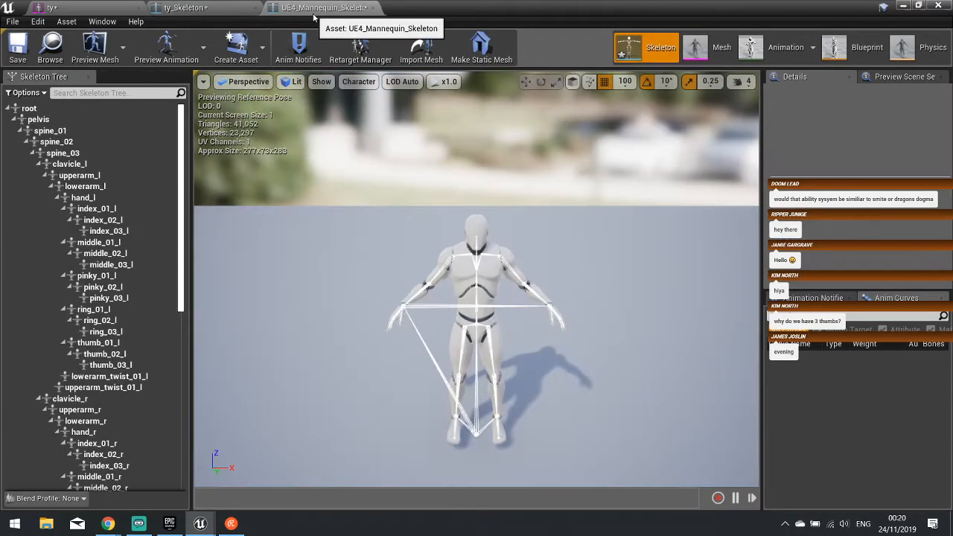
click(184, 7)
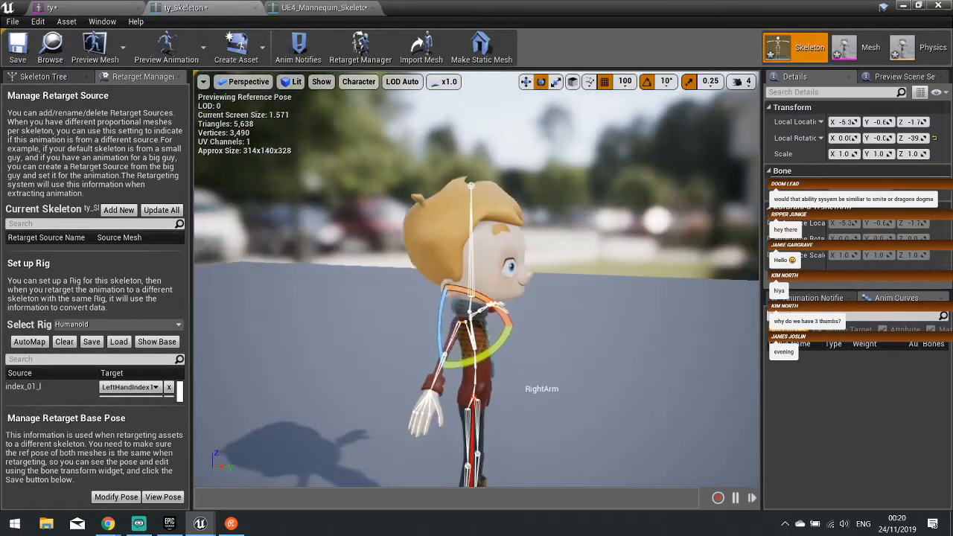
click(313, 7)
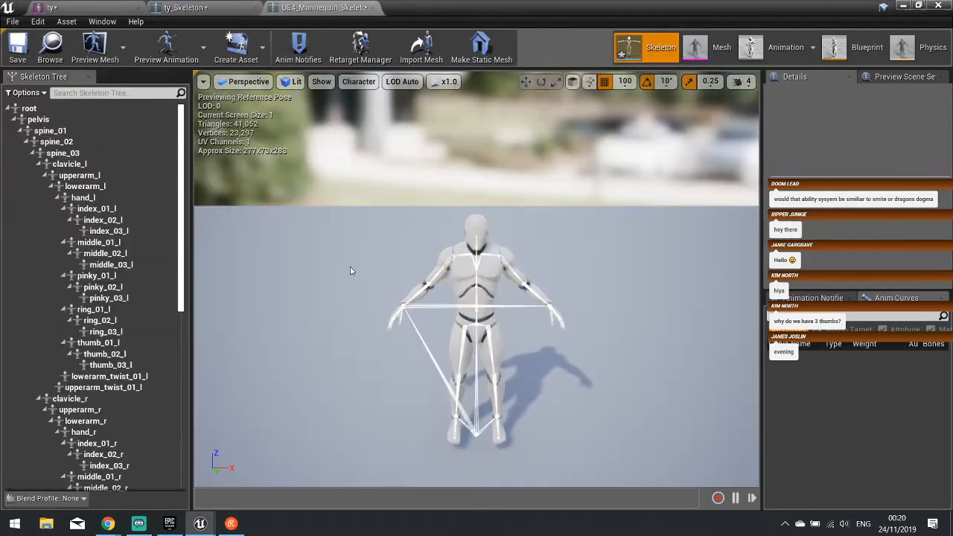
alt+drag(350, 271, 432, 305)
click(183, 8)
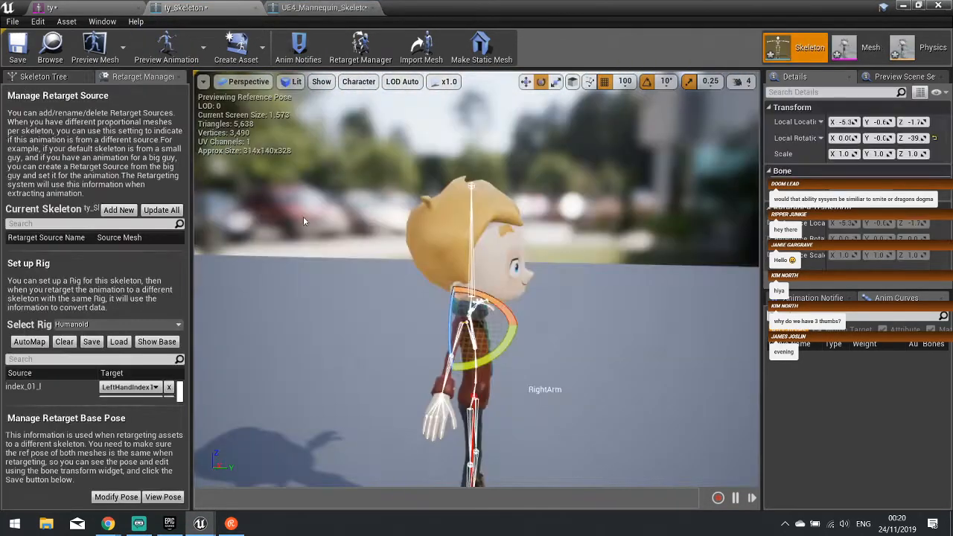
alt+drag(303, 216, 343, 218)
click(457, 380)
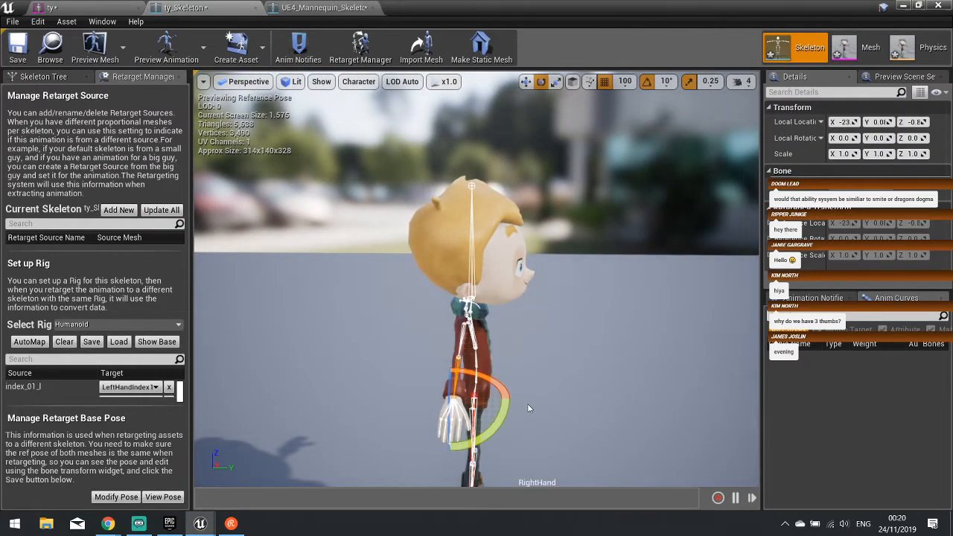
alt+drag(474, 431, 474, 447)
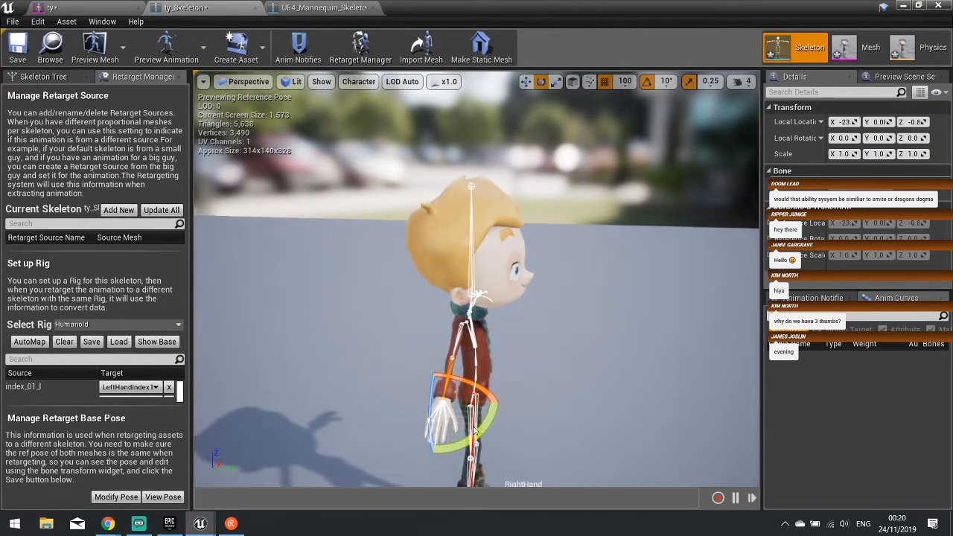
click(455, 356)
mouse_move(428, 313)
mouse_down()
mouse_move(410, 331)
mouse_move(425, 317)
mouse_up()
alt+drag(504, 400, 566, 400)
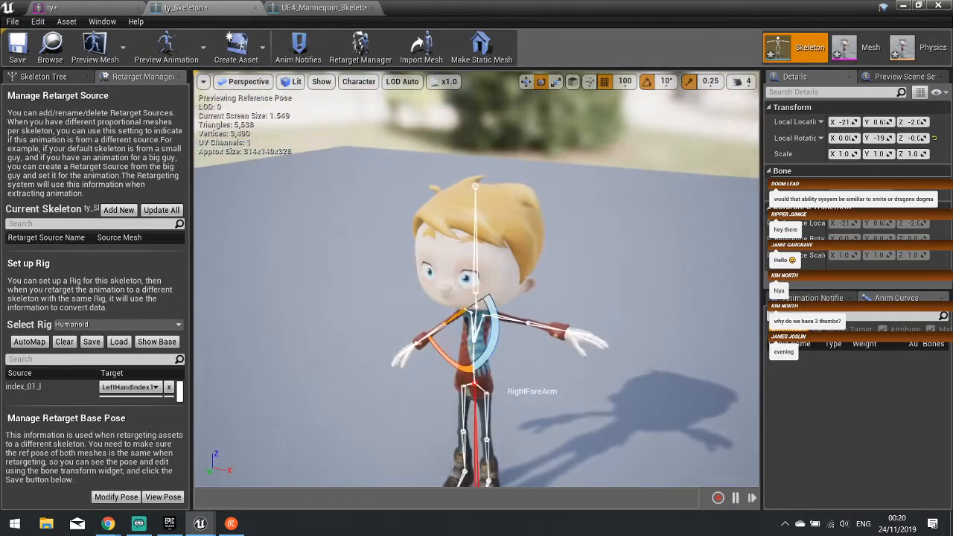
- Rotate LeftArm about 40° around its local Z axis and LeftForeArm about 20° around its local Y axis
click(515, 322)
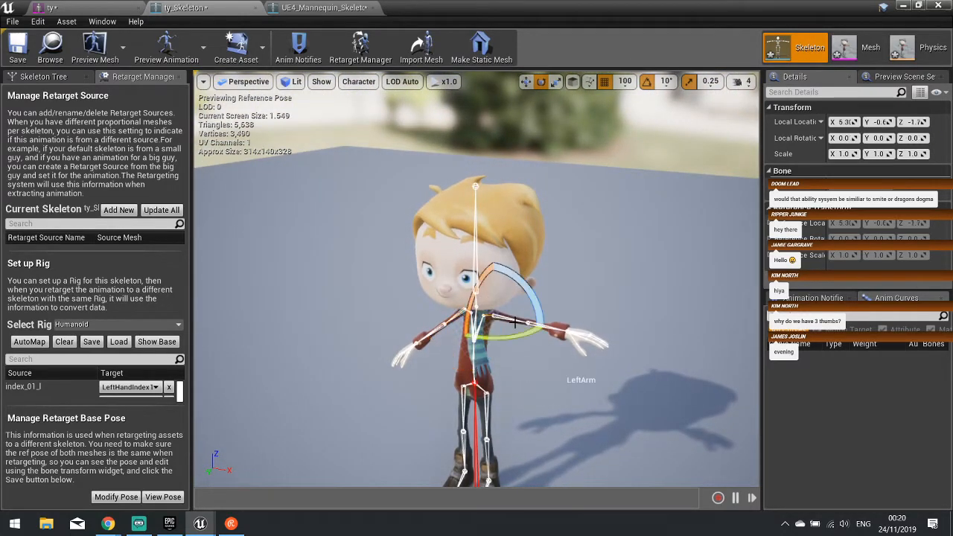
drag(526, 311, 549, 354)
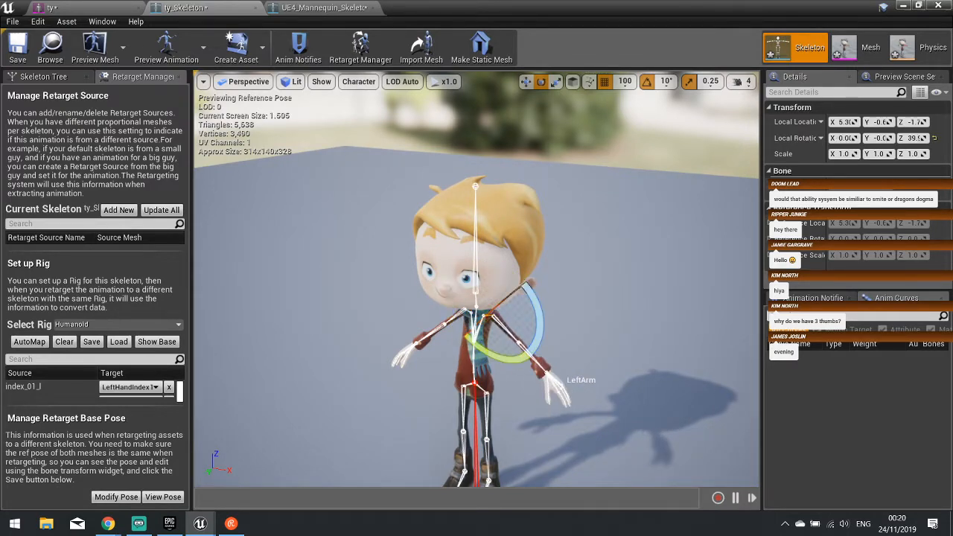
click(531, 346)
click(508, 335)
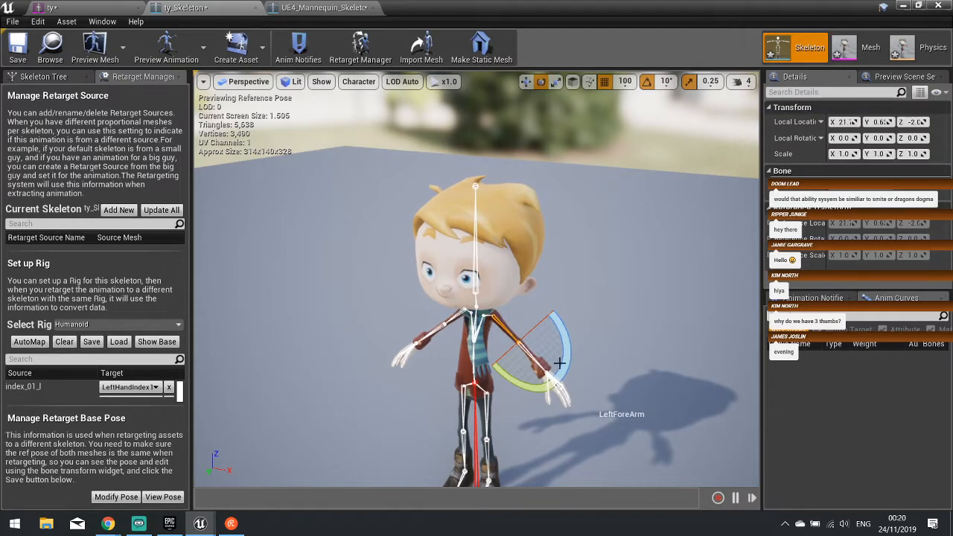
drag(559, 363, 538, 388)
drag(593, 342, 420, 294)
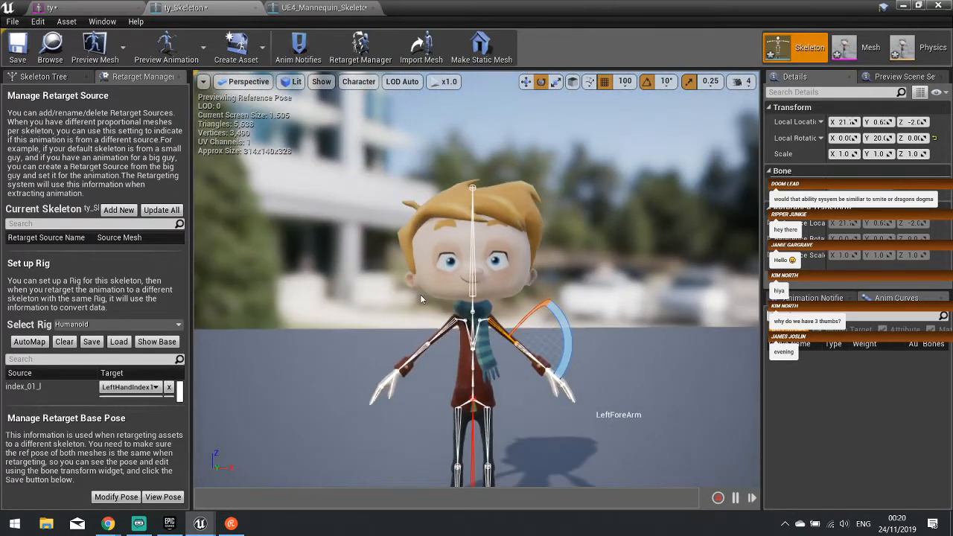
- Check the pose against the mannequin, set Ty's current pose as the retarget base pose and save ty_Skeleton
scroll(420, 295, down, 4)
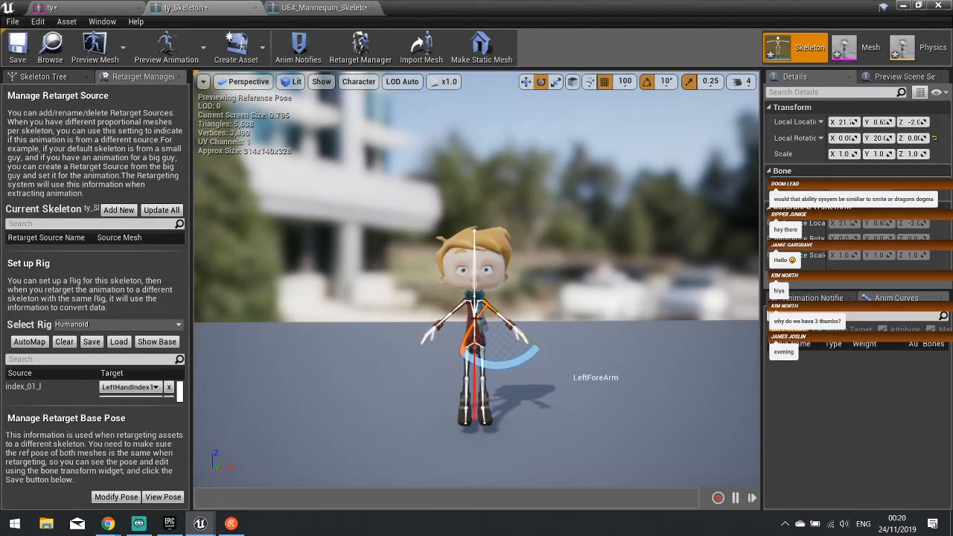
click(309, 9)
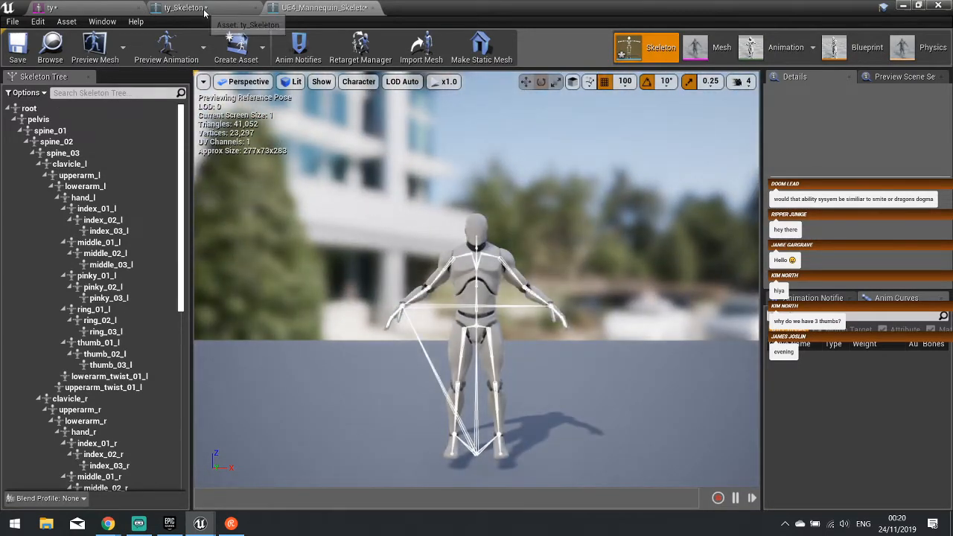
click(182, 7)
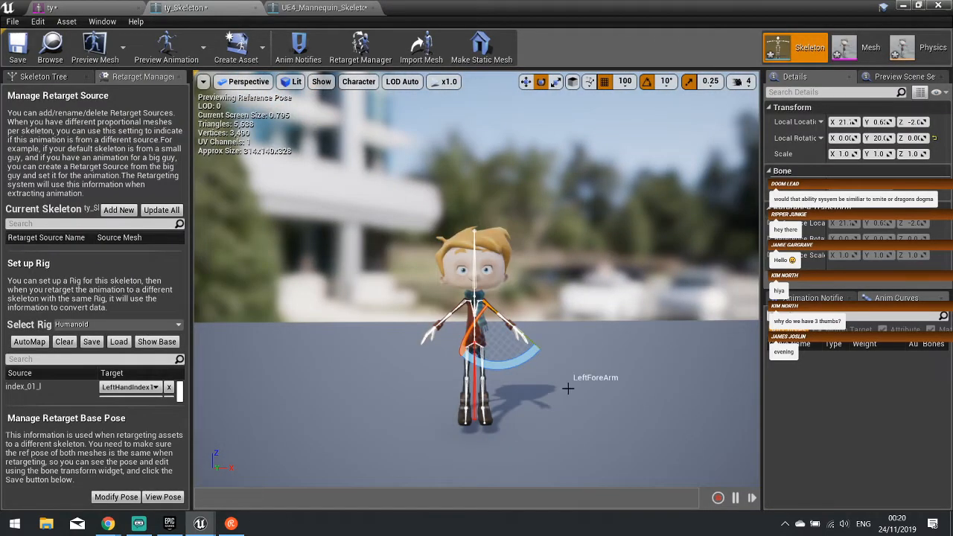
click(114, 497)
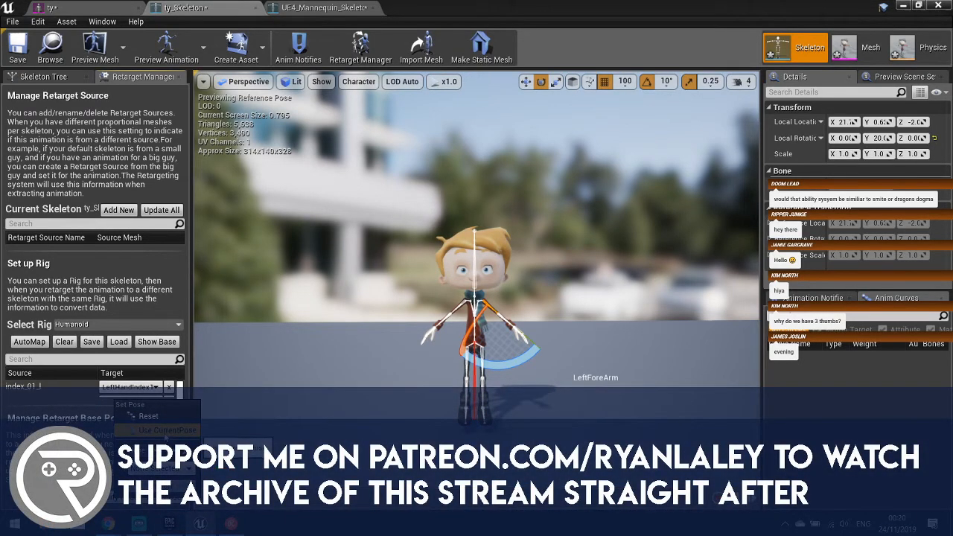
click(165, 431)
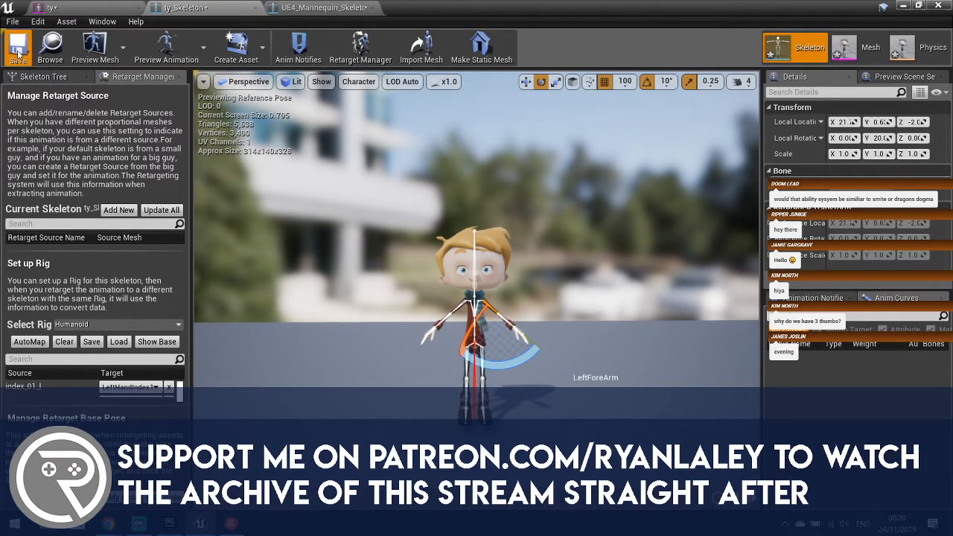
- Close the skeleton editor window, go to the AnimStarterPack folder in the Content Browser and enlarge the browser area
click(295, 11)
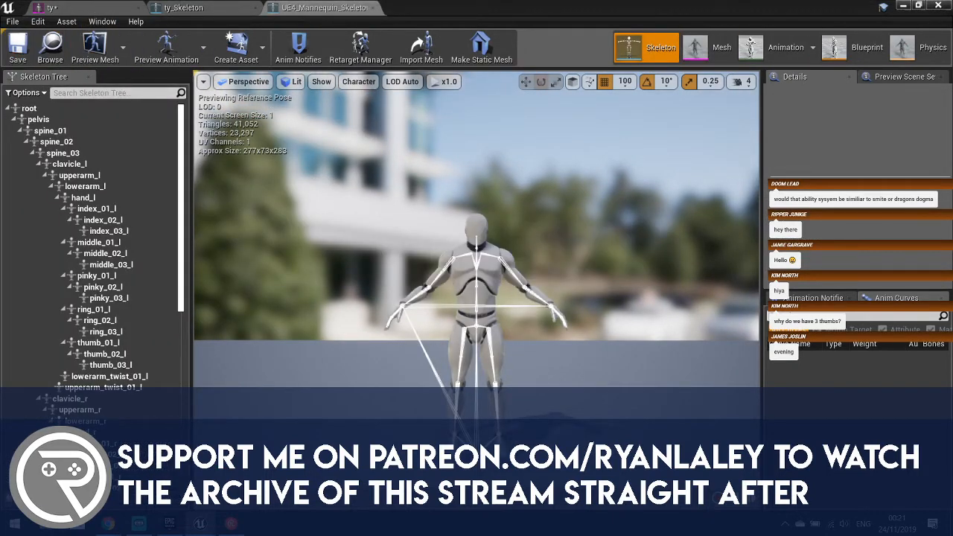
click(947, 12)
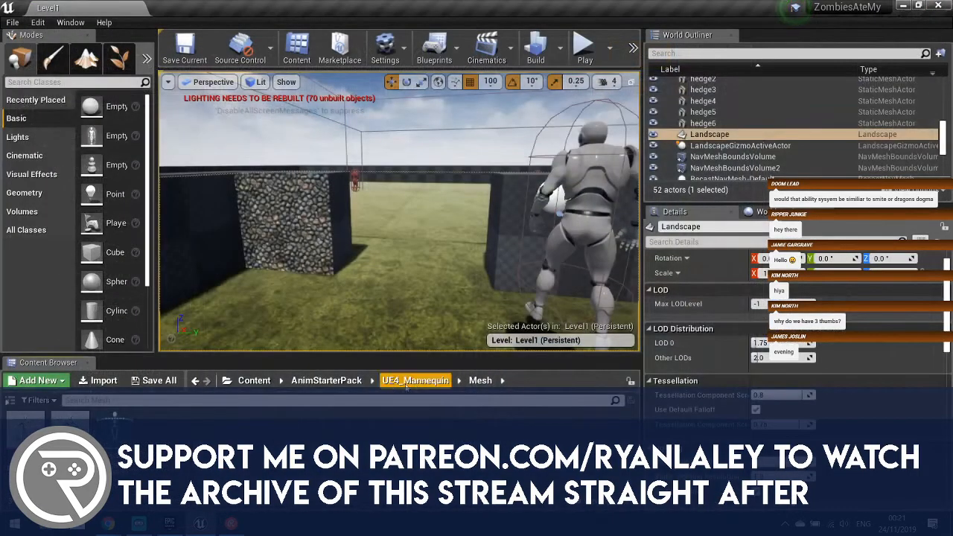
click(315, 381)
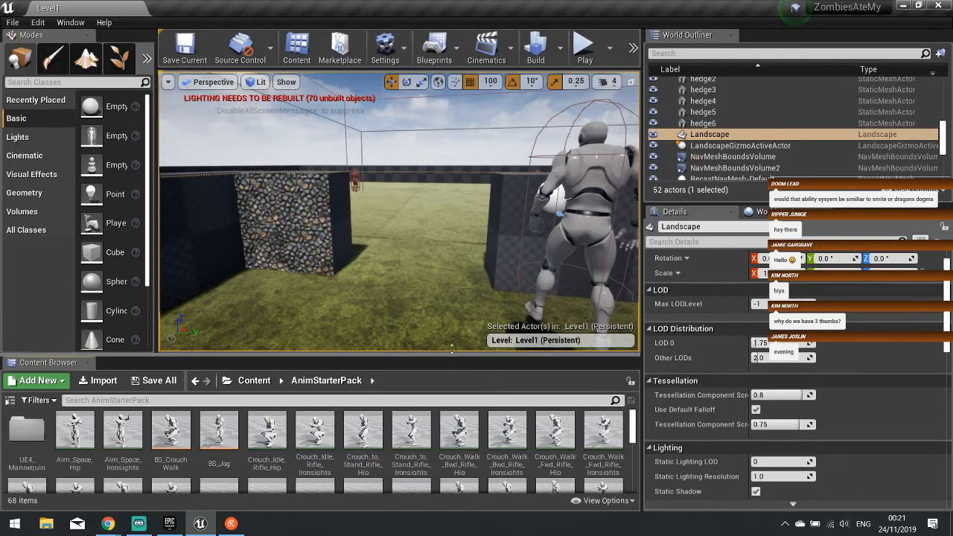
drag(454, 363, 454, 284)
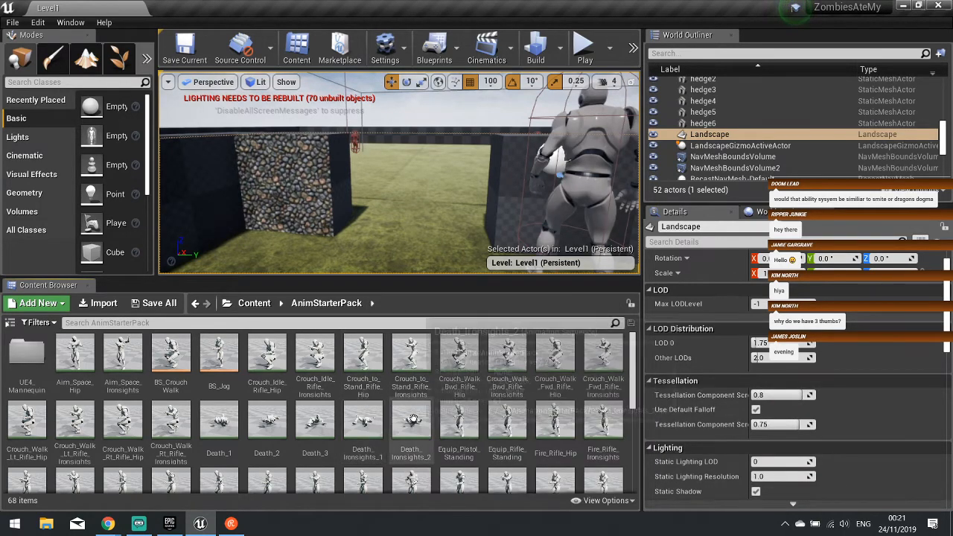
- Find the Idle_Rifle_Hip animation in AnimStarterPack and start duplicating and retargeting it
scroll(394, 417, down, 2)
scroll(412, 420, down, 1)
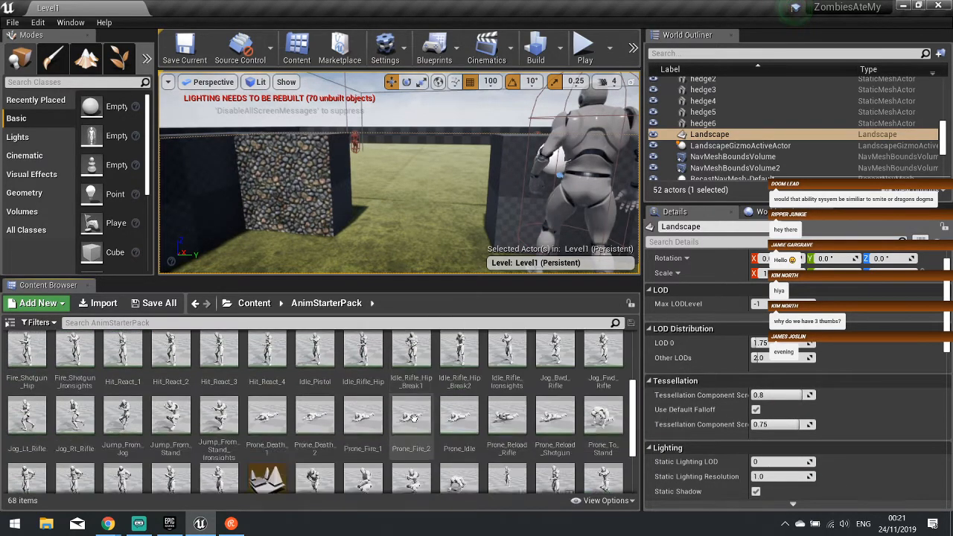
scroll(414, 419, down, 1)
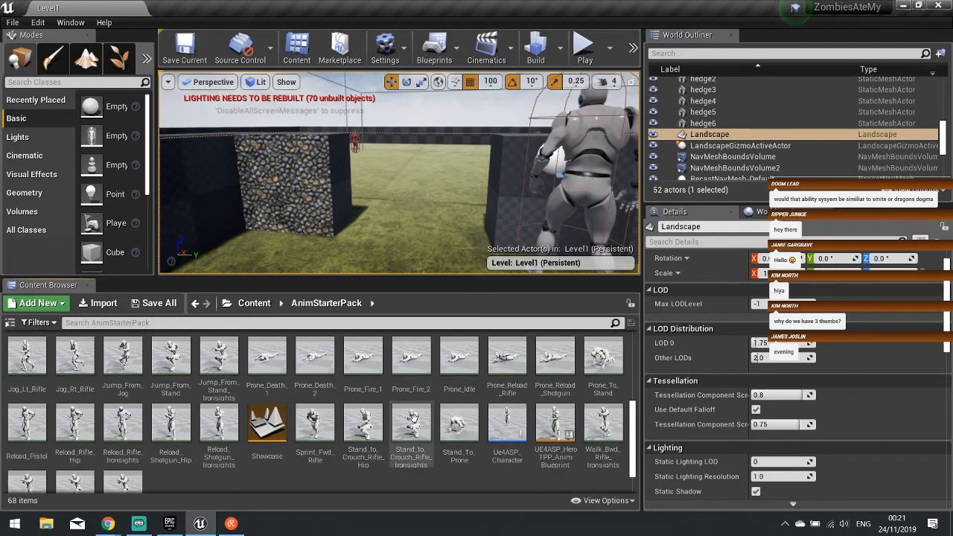
scroll(204, 430, down, 1)
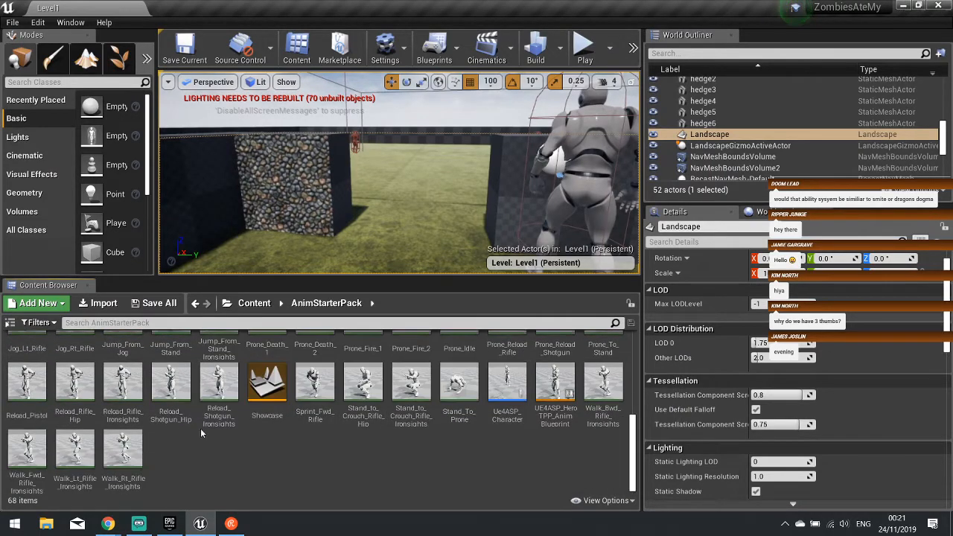
scroll(201, 428, up, 2)
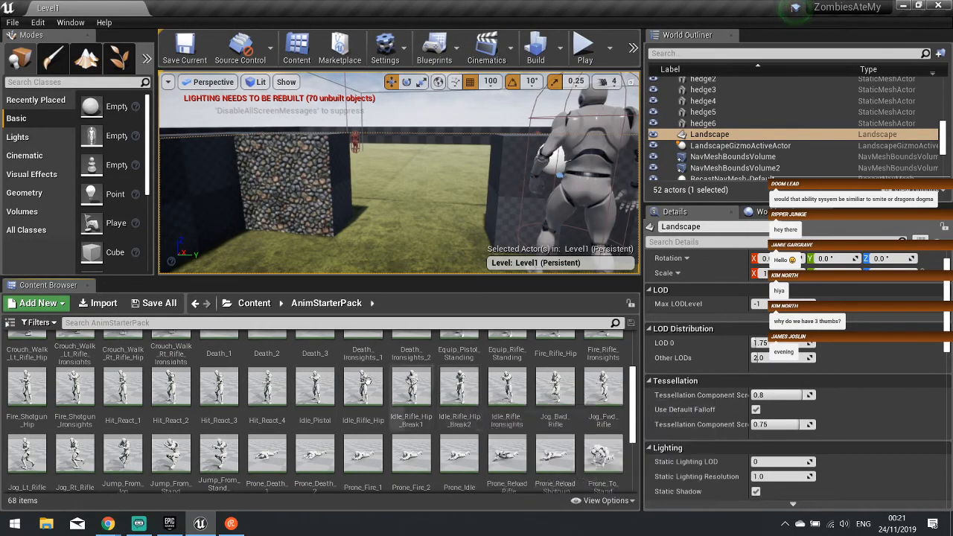
click(360, 381)
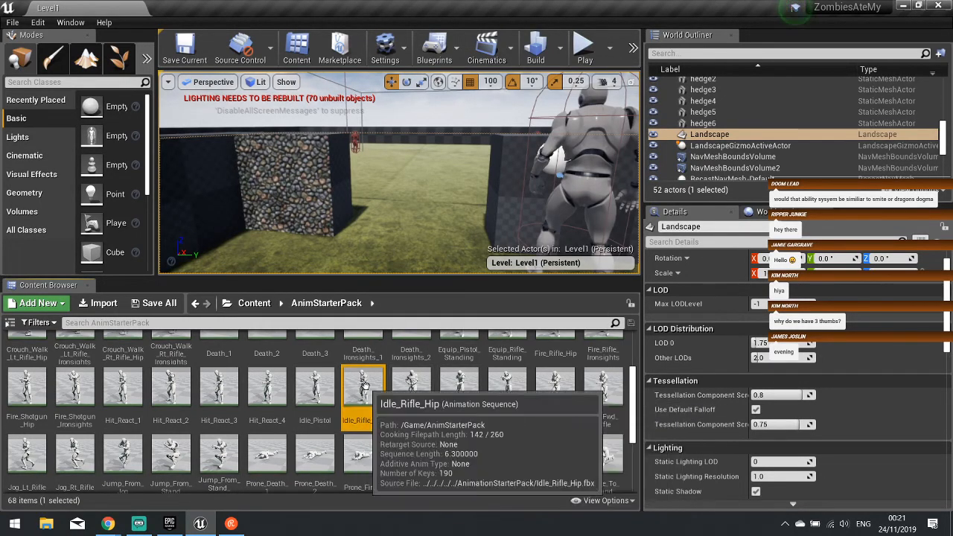
mouse_move(364, 391)
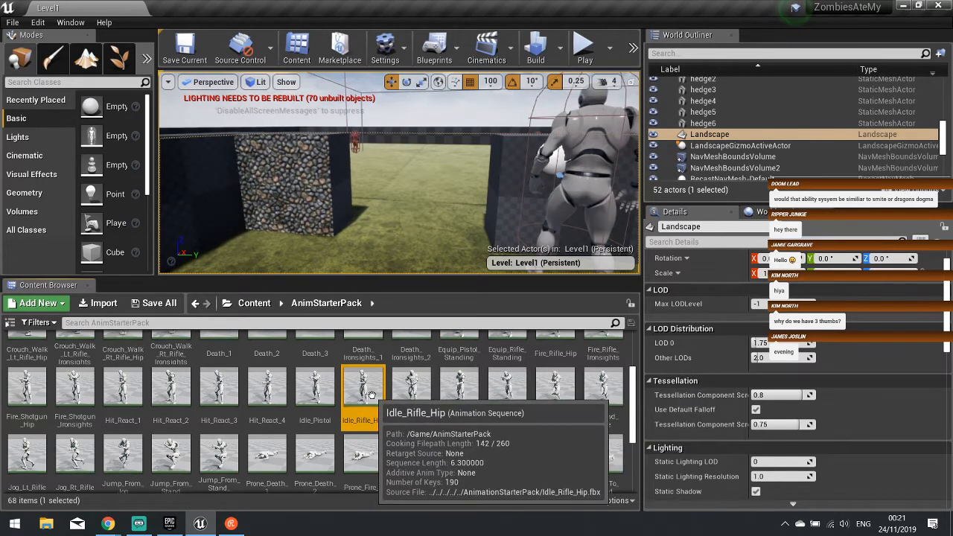
right_click(363, 390)
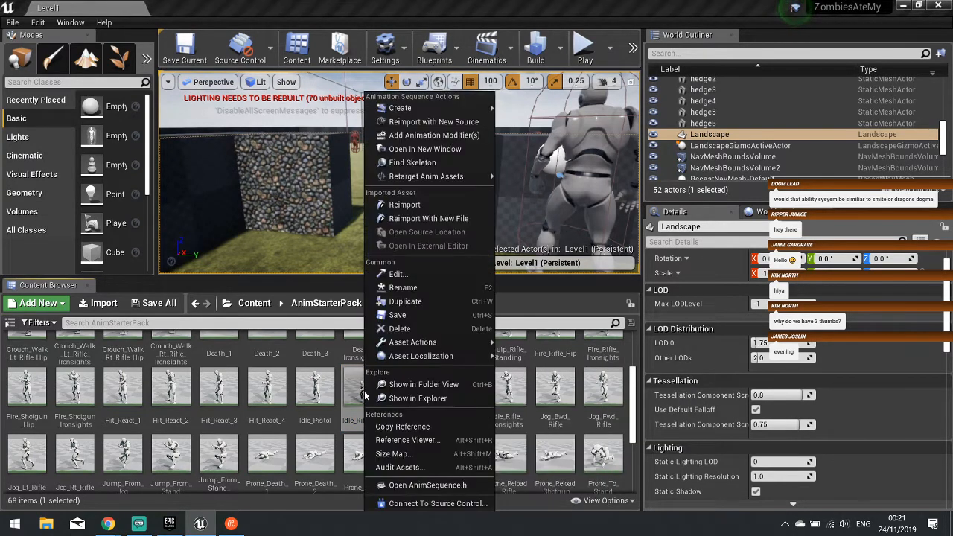
mouse_move(415, 179)
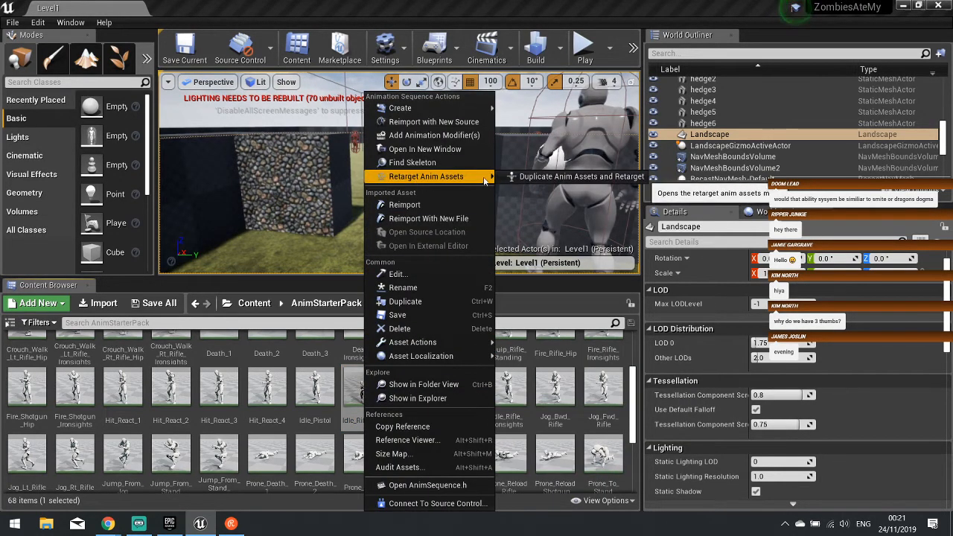
click(521, 177)
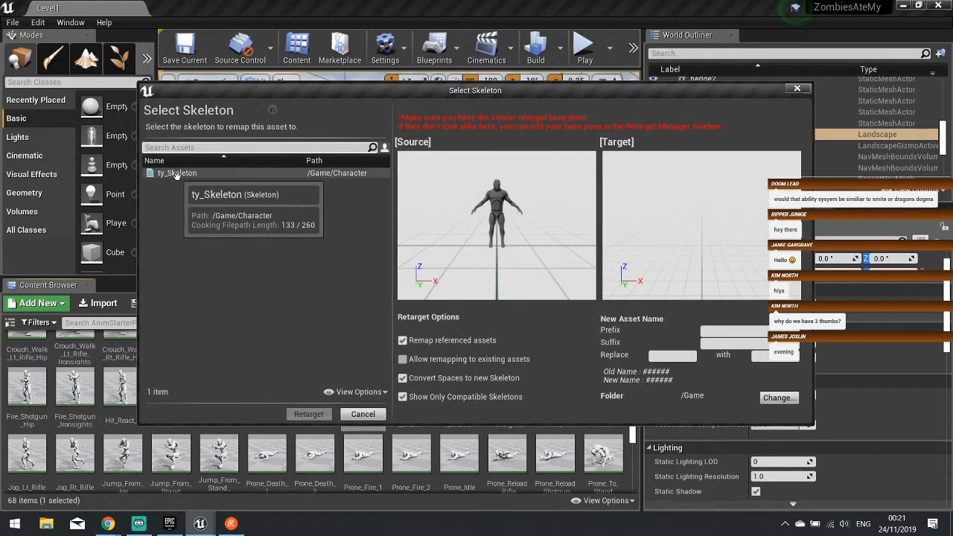
- Retarget the duplicated animation to ty_Skeleton with /Game/Character as the destination folder
click(176, 174)
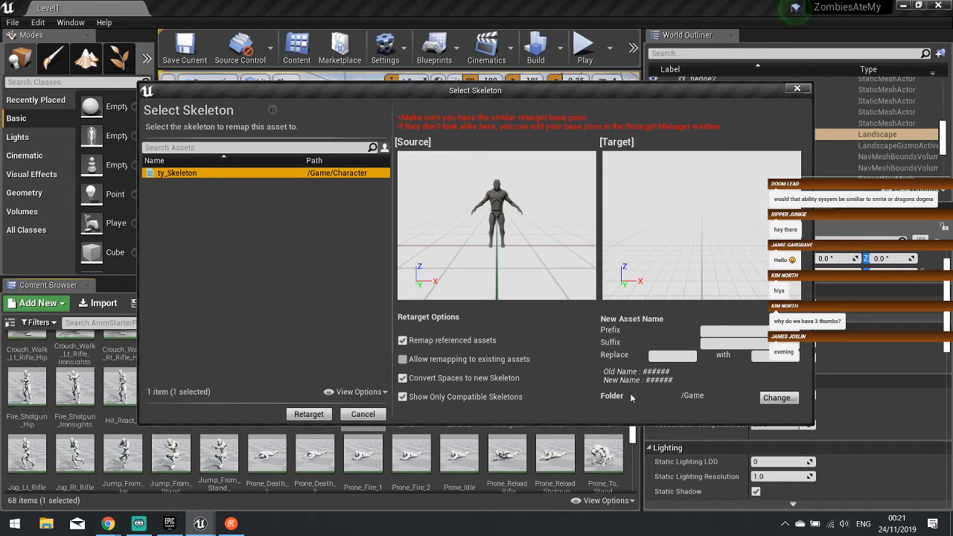
click(776, 399)
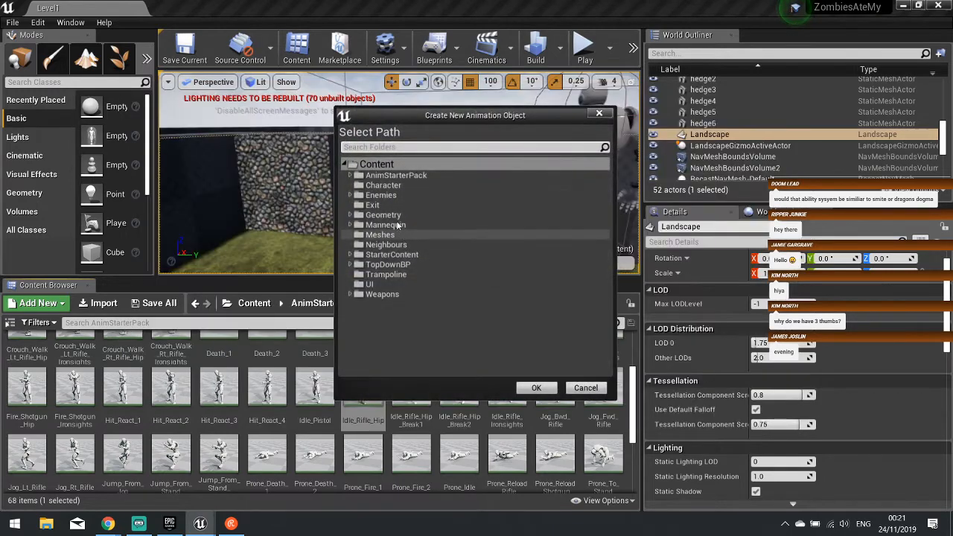
click(383, 186)
click(538, 388)
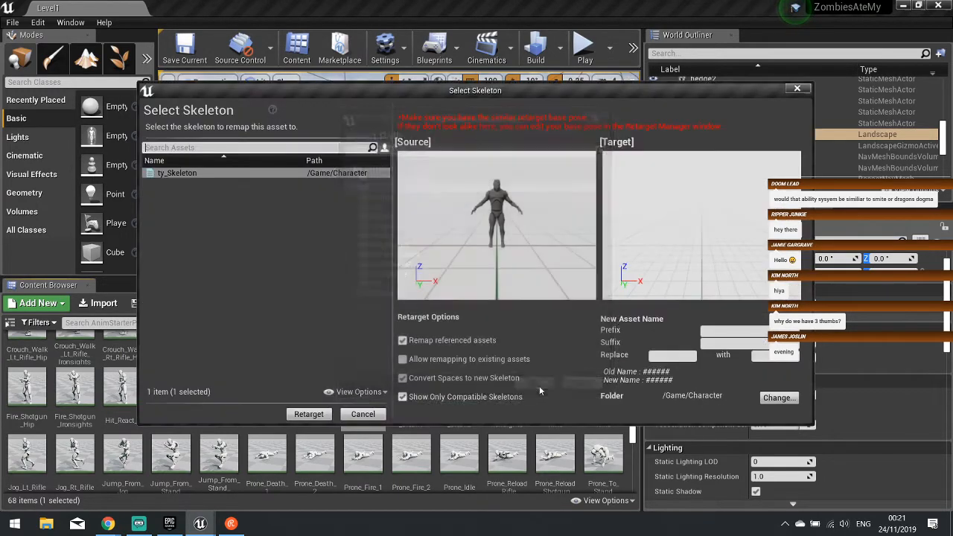
click(253, 174)
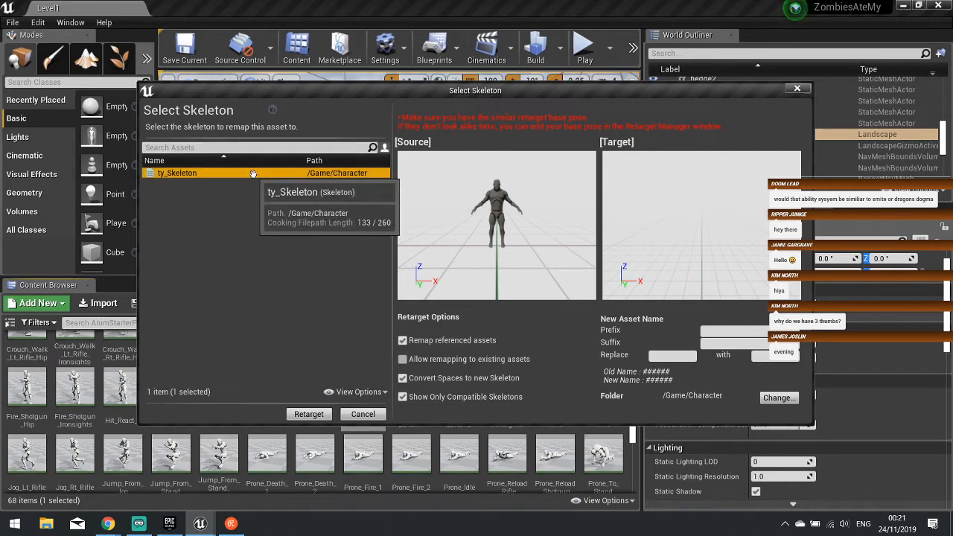
click(308, 415)
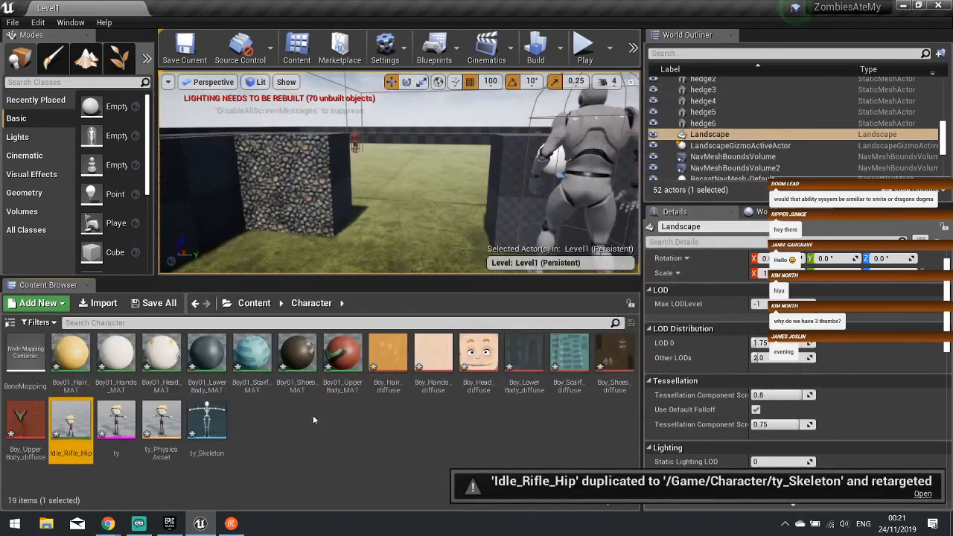
- Open the retargeted Idle_Rifle_Hip, hide the bone hierarchy in its preview and inspect Ty's idle animation from the front
double_click(71, 417)
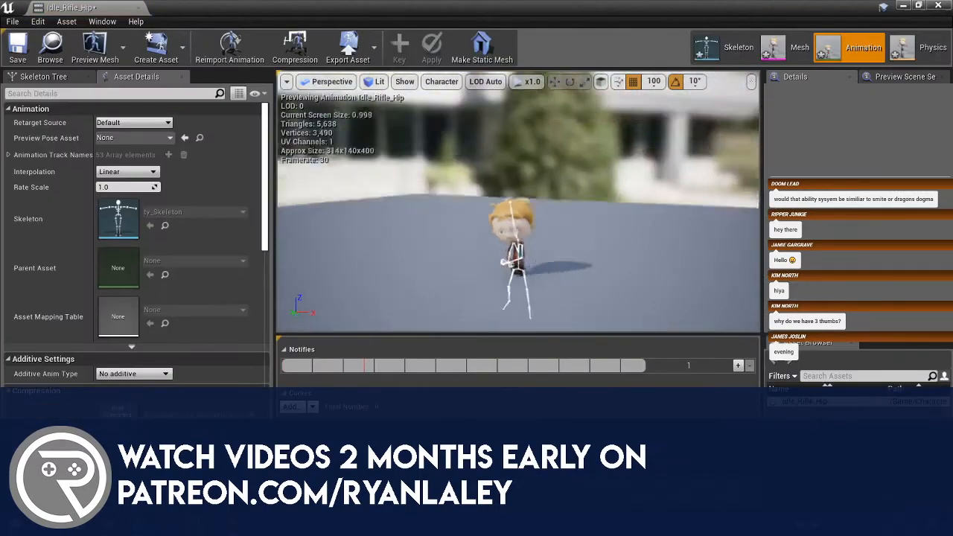
click(440, 82)
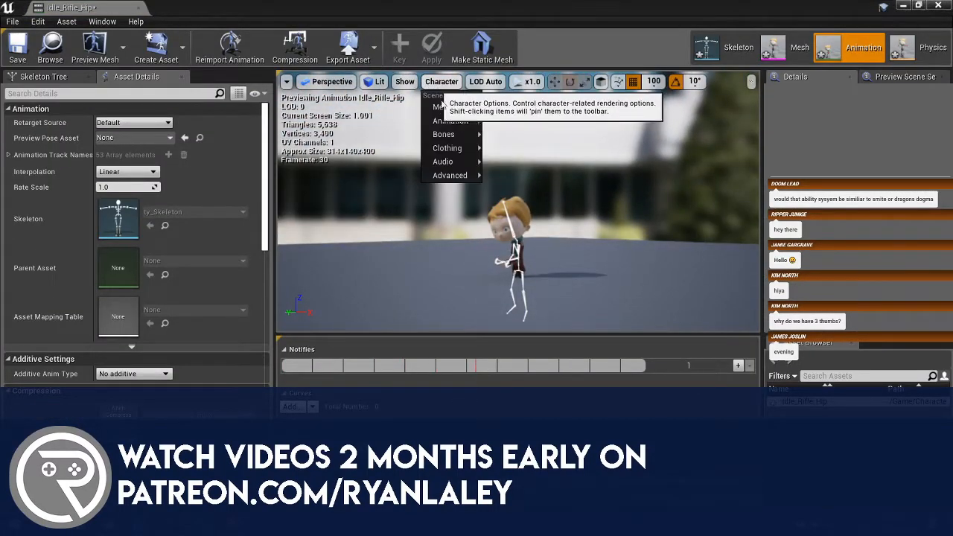
mouse_move(447, 134)
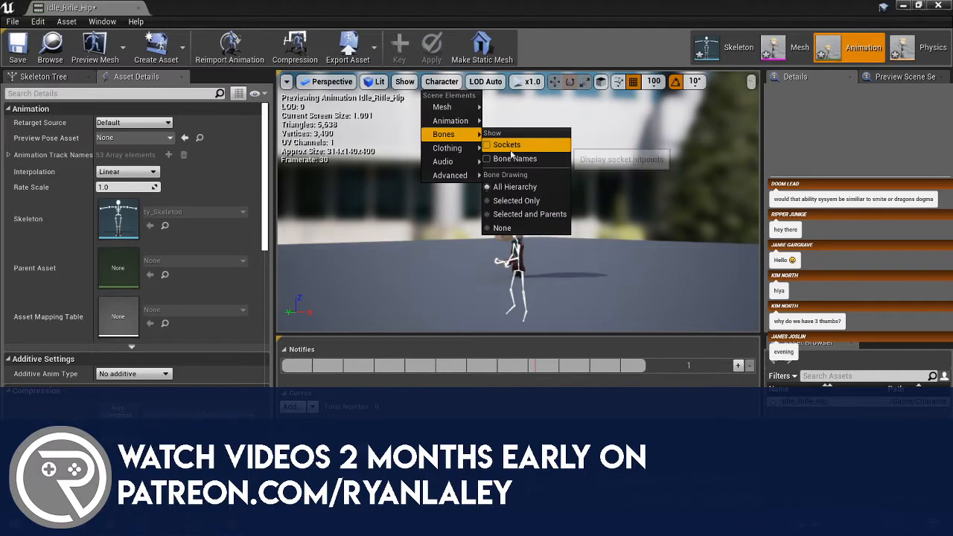
click(521, 214)
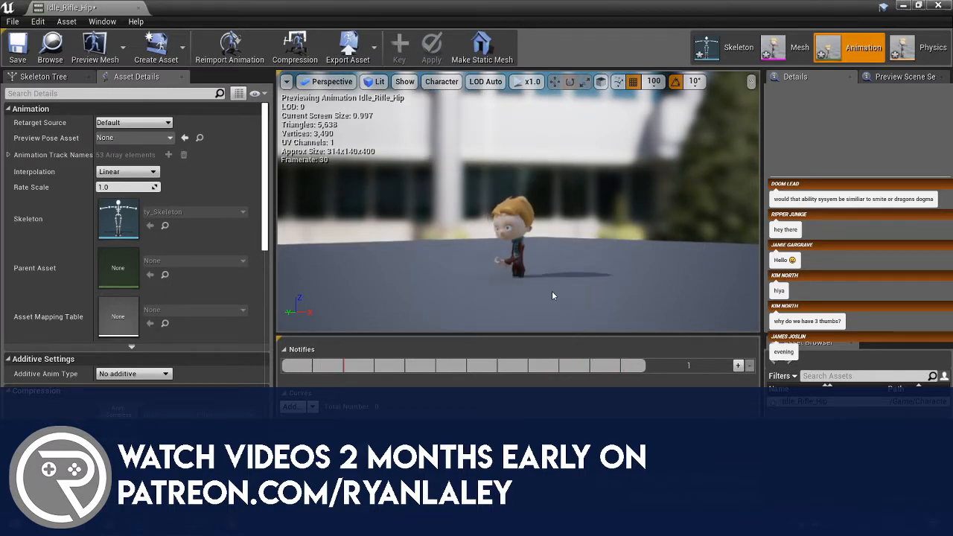
drag(552, 290, 544, 290)
right_drag(544, 291, 536, 289)
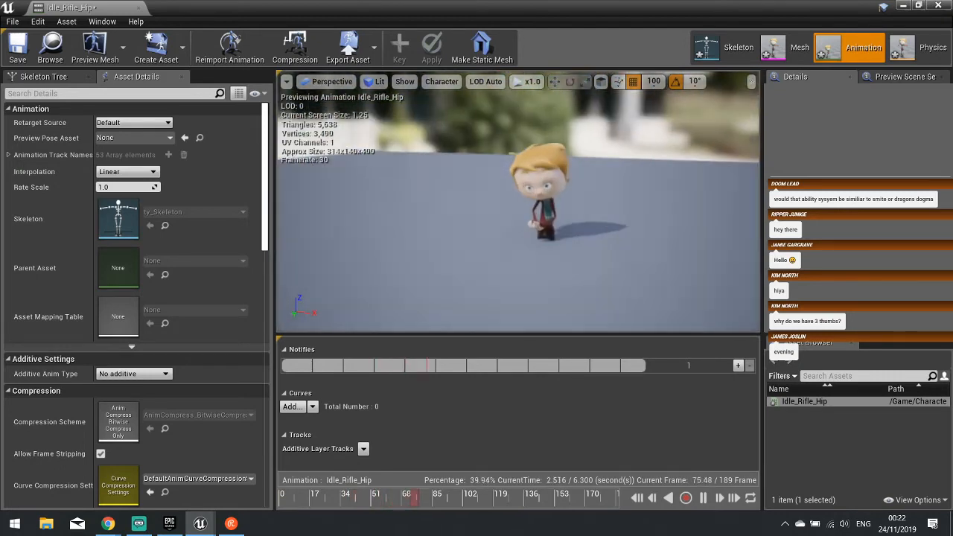
- Close the animation editor, return to the AnimStarterPack folder and select Walk_Fwd_Rifle_Ironsights
click(937, 5)
click(259, 305)
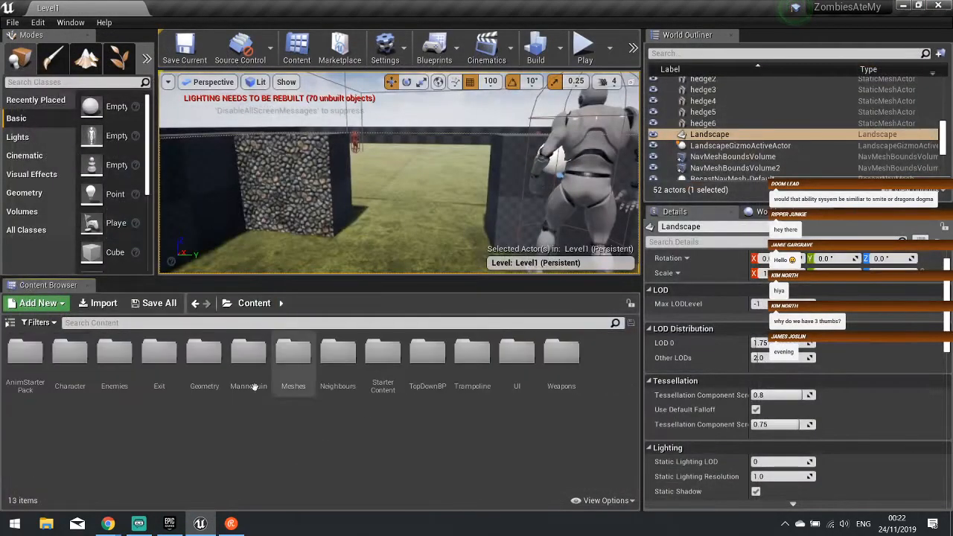
double_click(28, 349)
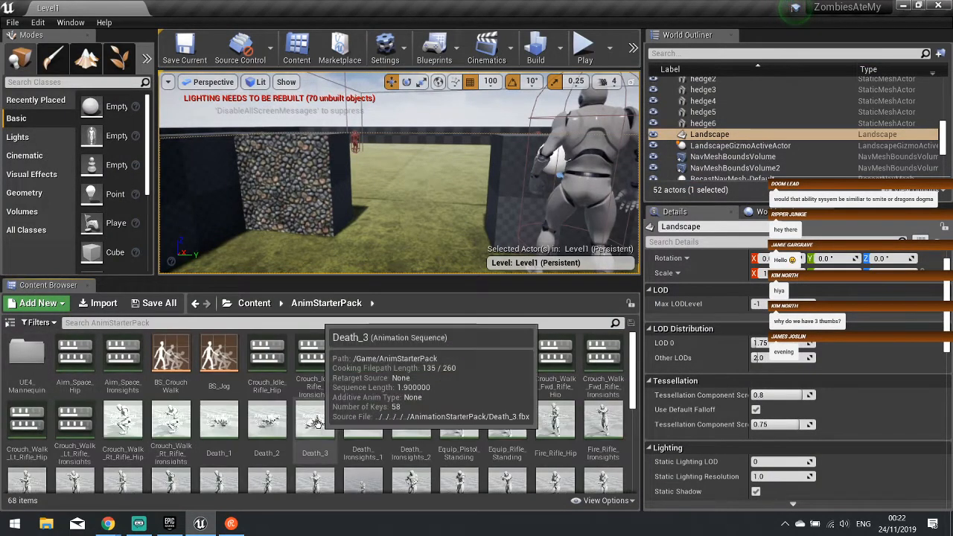
scroll(462, 414, down, 1)
scroll(462, 414, down, 3)
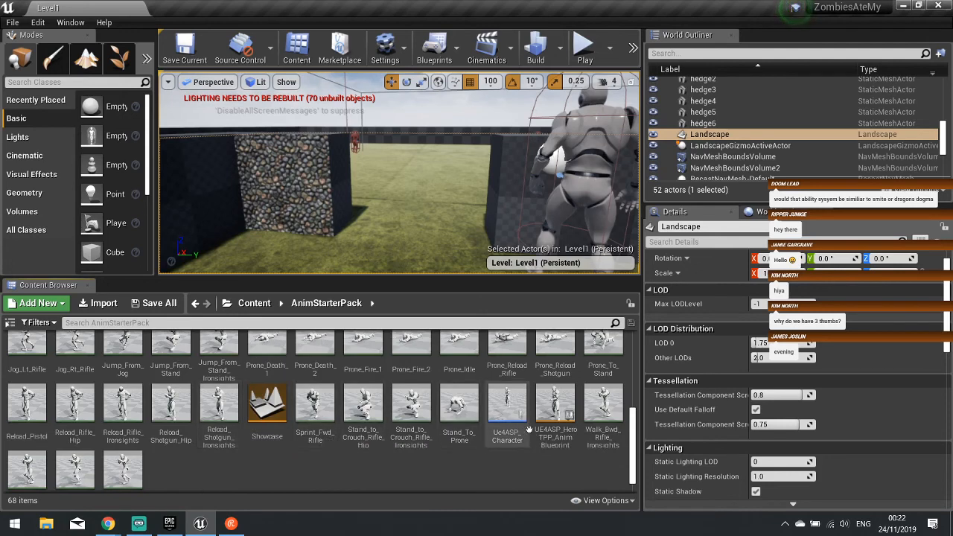
scroll(504, 467, down, 1)
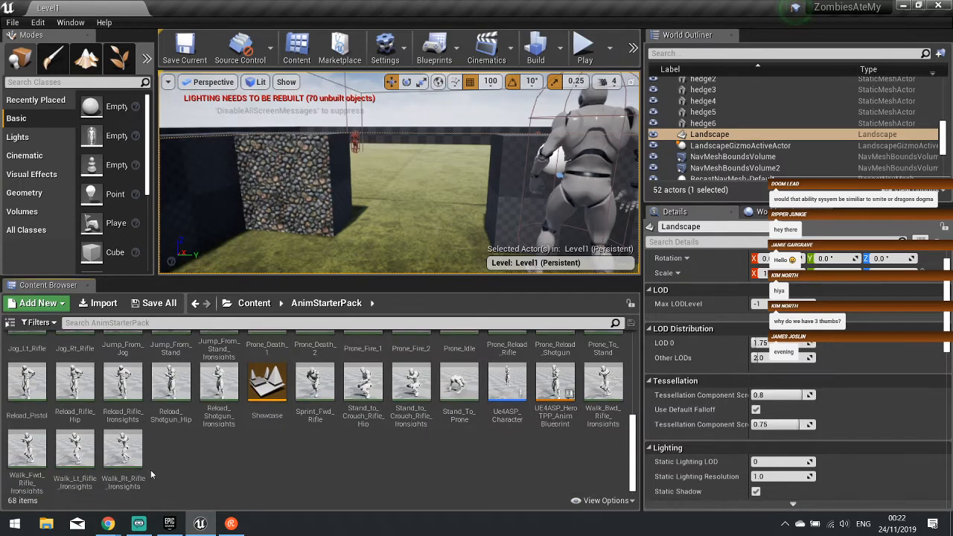
click(27, 451)
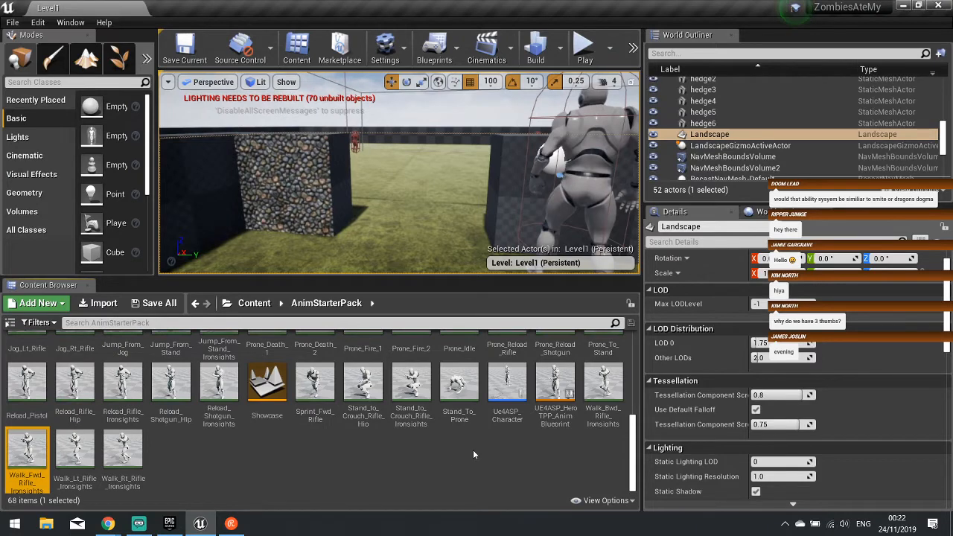
- Look through the AnimStarterPack animations for a forward movement clip suitable for Ty, comparing the jog, idle and walk options
scroll(473, 450, up, 4)
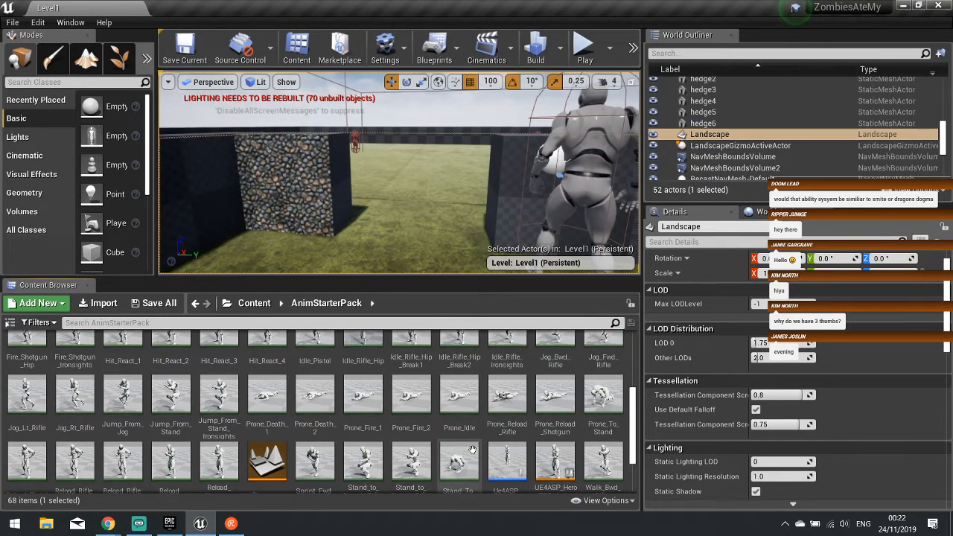
scroll(472, 450, up, 3)
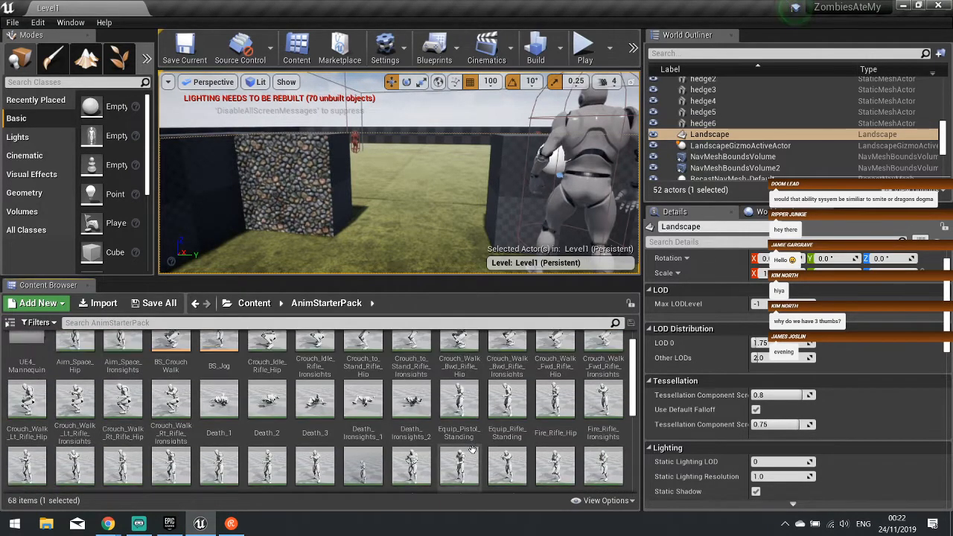
scroll(472, 450, up, 1)
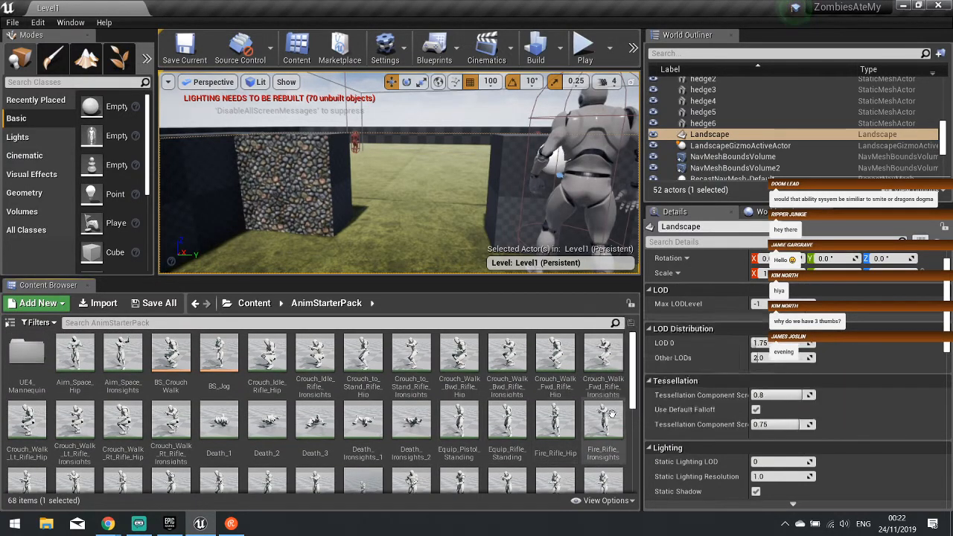
scroll(603, 409, down, 3)
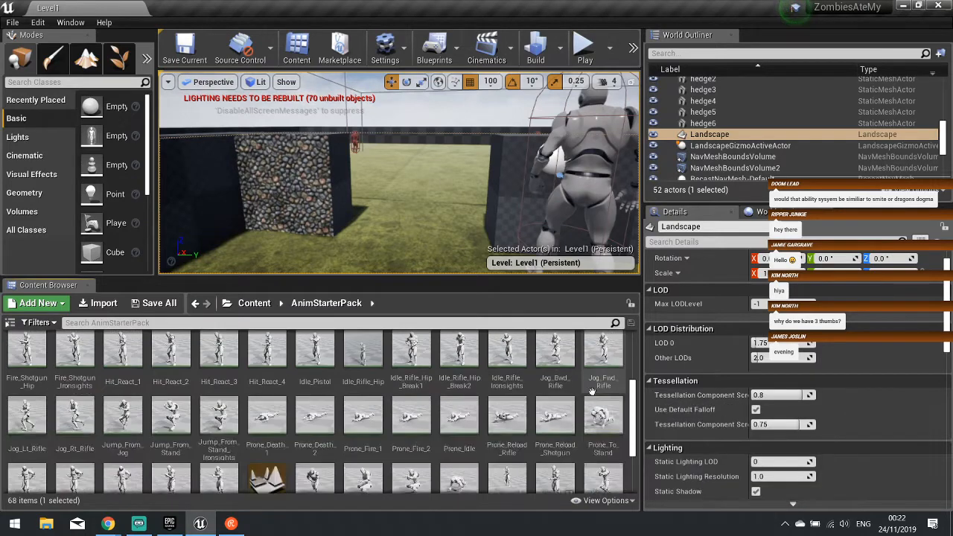
scroll(592, 393, down, 2)
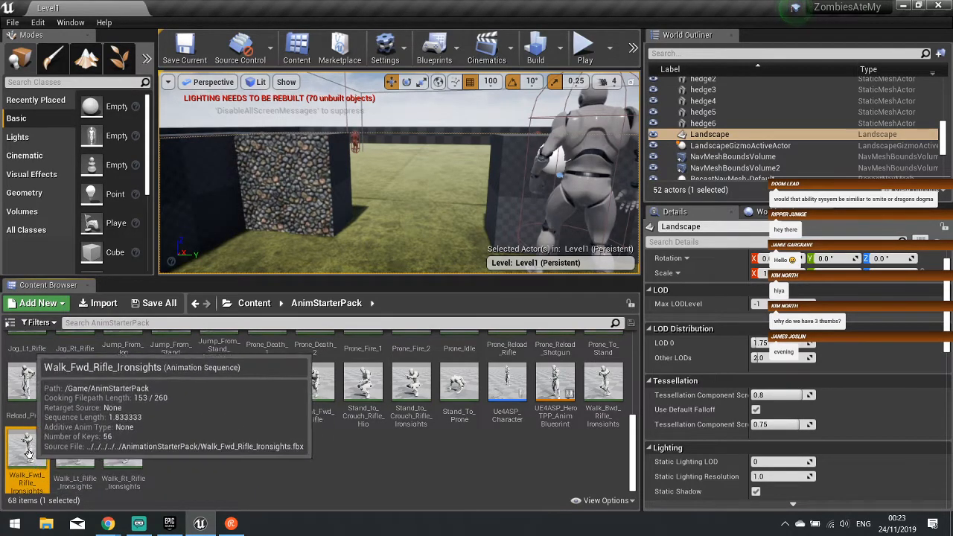
scroll(243, 435, up, 2)
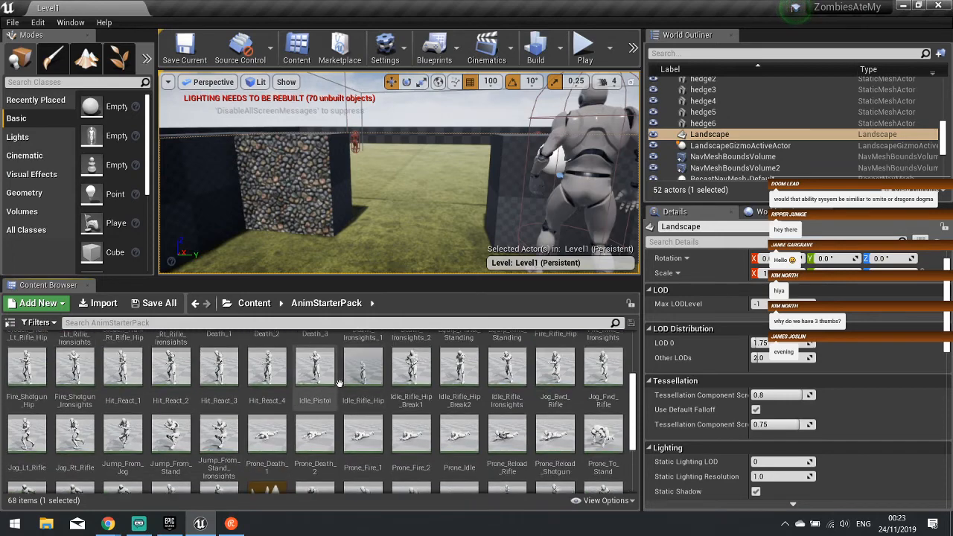
scroll(242, 433, down, 2)
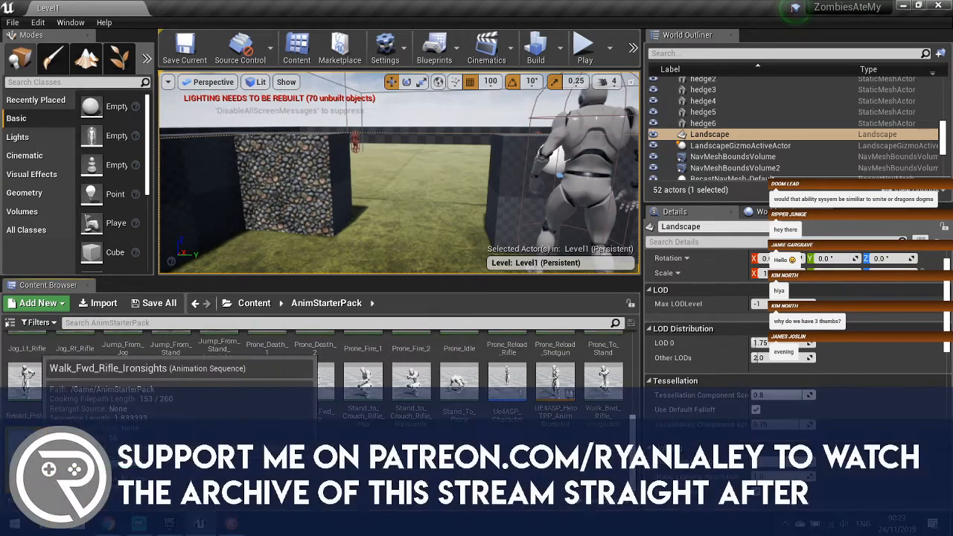
- Retarget a duplicate of the Walk_Fwd_Rifle_Ironsights animation to ty_Skeleton with /Game/Character as the destination folder
right_click(32, 440)
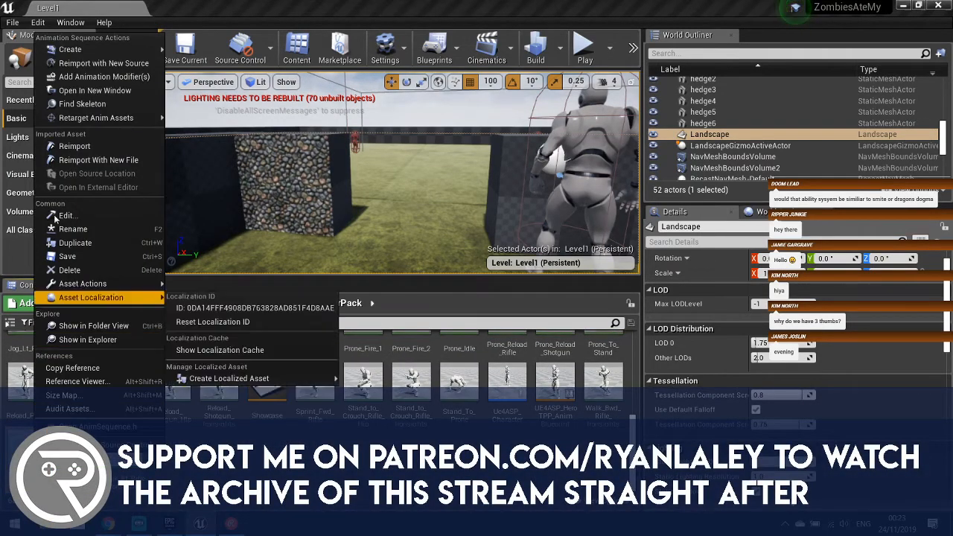
mouse_move(64, 121)
click(205, 121)
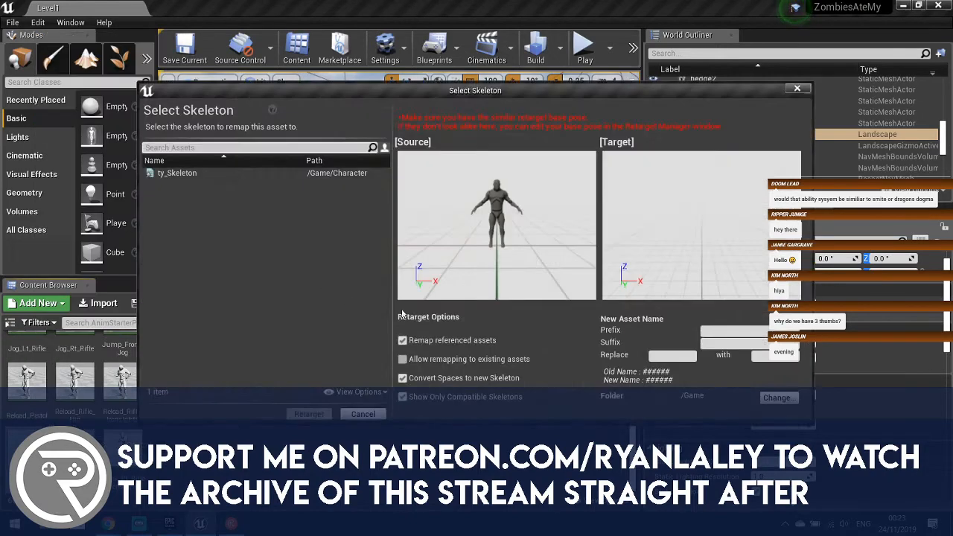
click(177, 172)
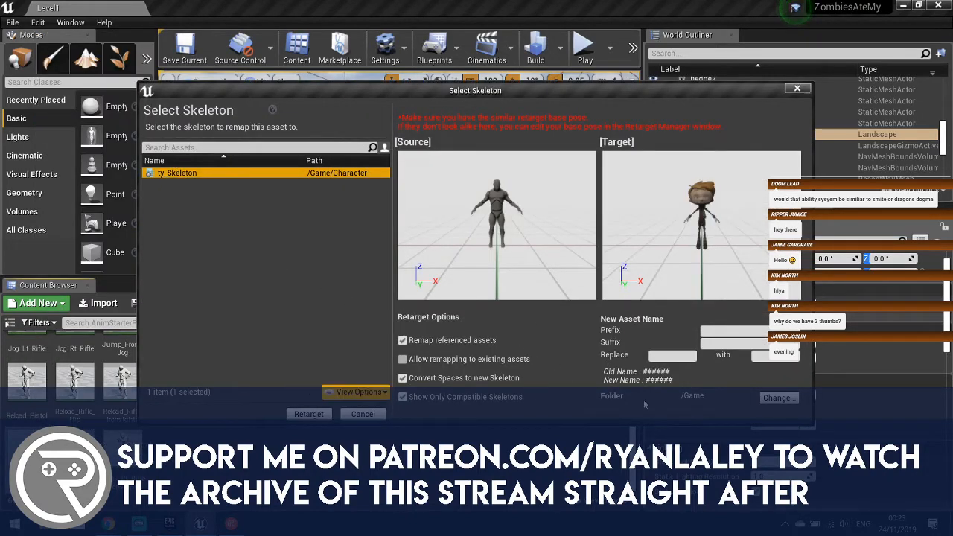
click(776, 397)
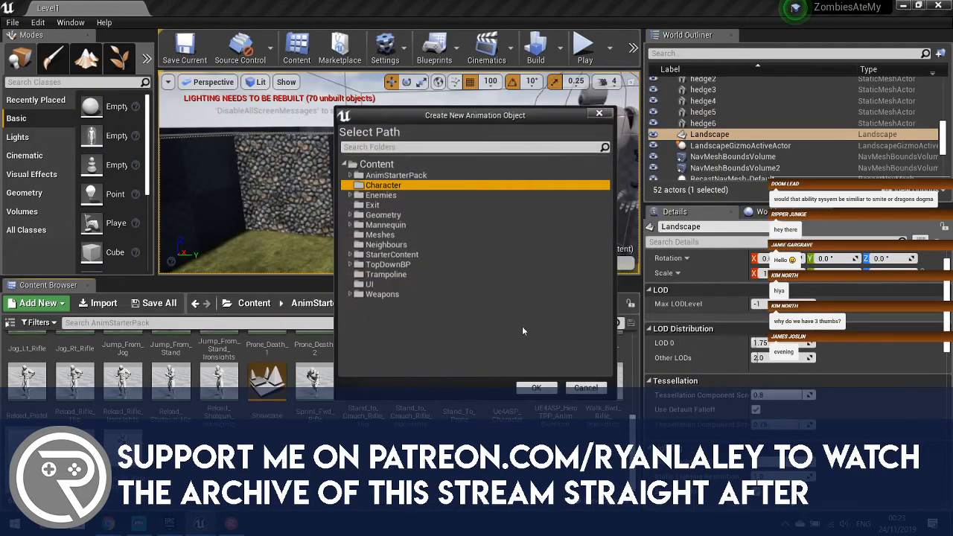
click(536, 388)
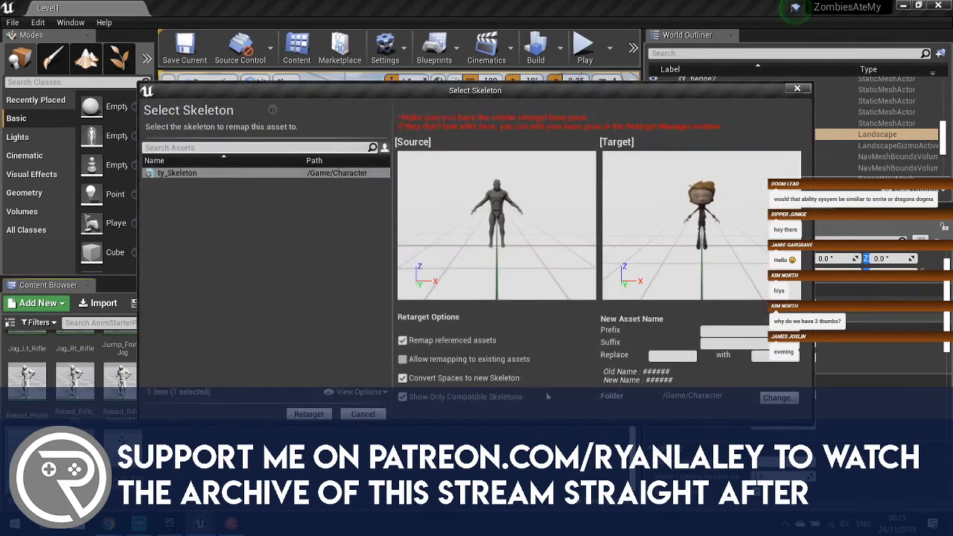
click(319, 417)
- Inspect Ty's retargeted Walk_Fwd_Rifle_Ironsights up close in the animation editor, then close it and return to the AnimStarterPack folder
click(923, 493)
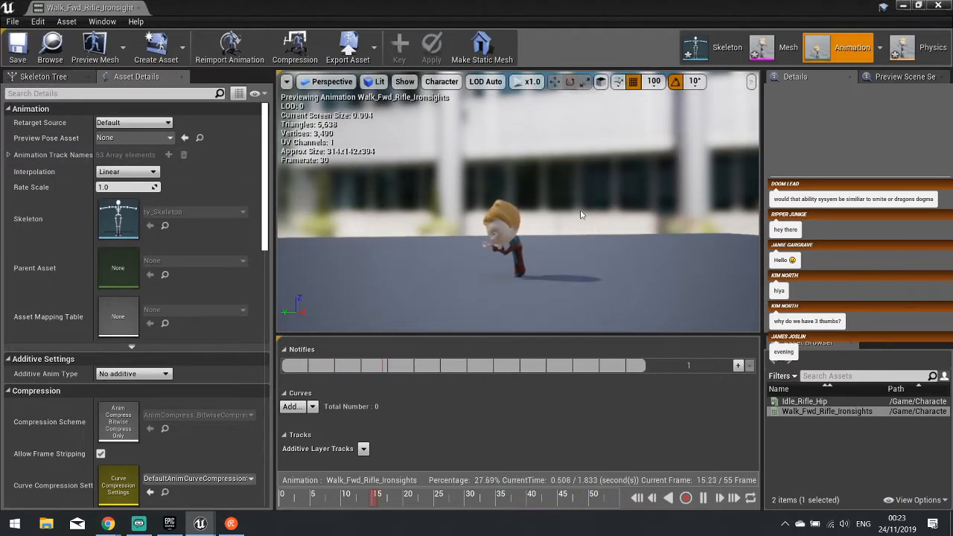
drag(482, 214, 332, 258)
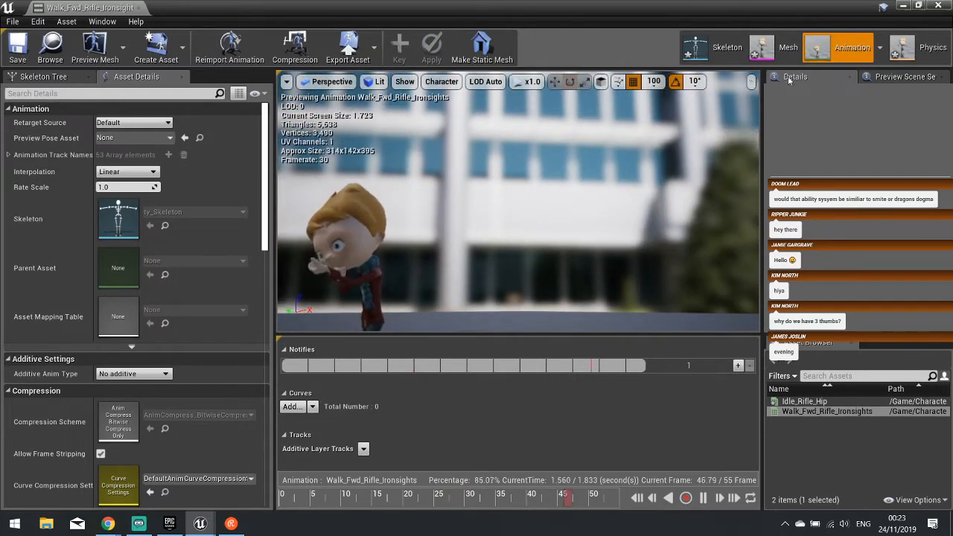
click(938, 6)
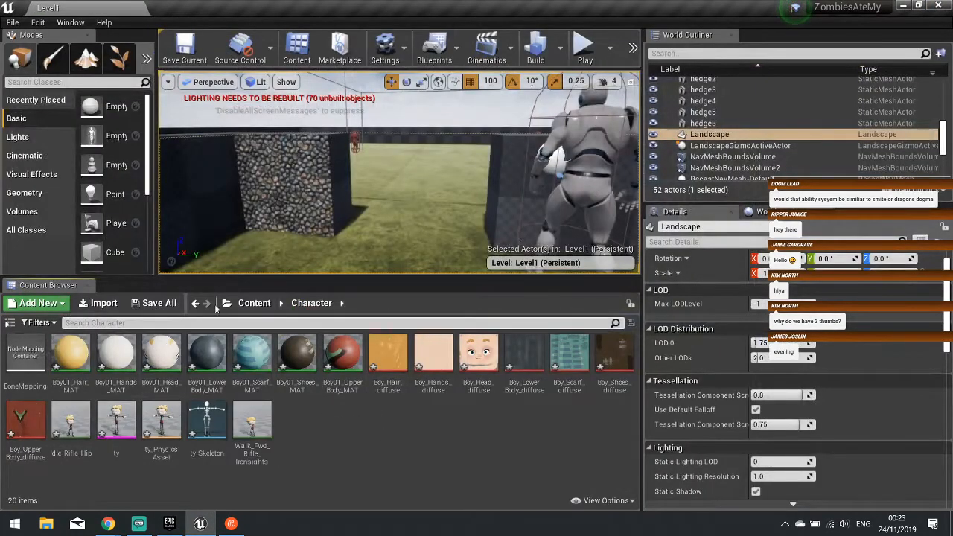
click(254, 303)
double_click(26, 353)
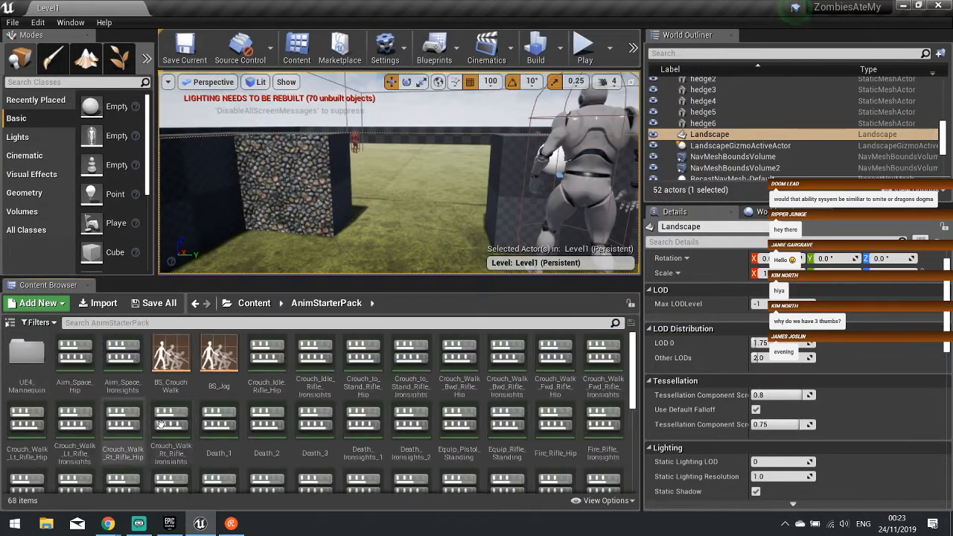
- Duplicate and retarget the Walk_Bwd_Rifle_Ironsights animation to ty_Skeleton, saving the copy in the Character folder
scroll(152, 454, down, 5)
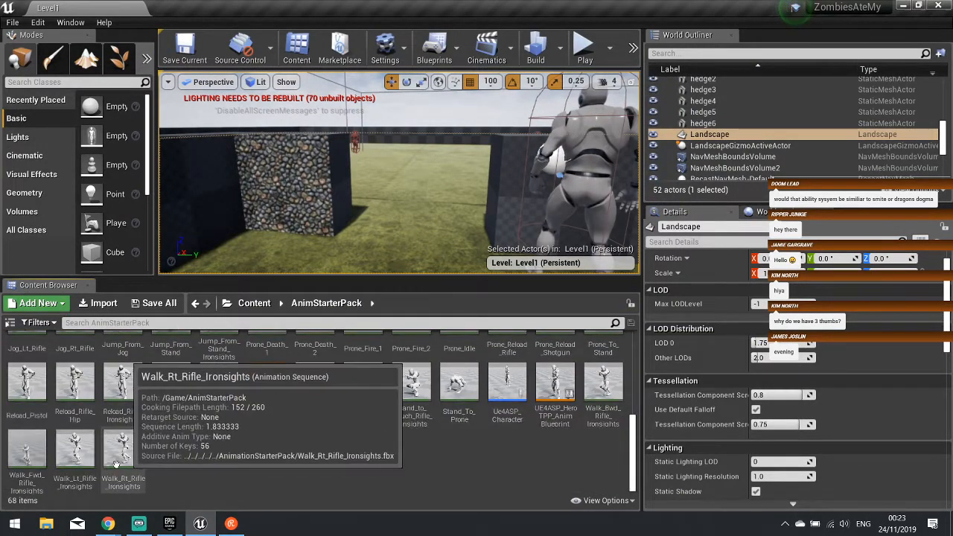
right_click(603, 384)
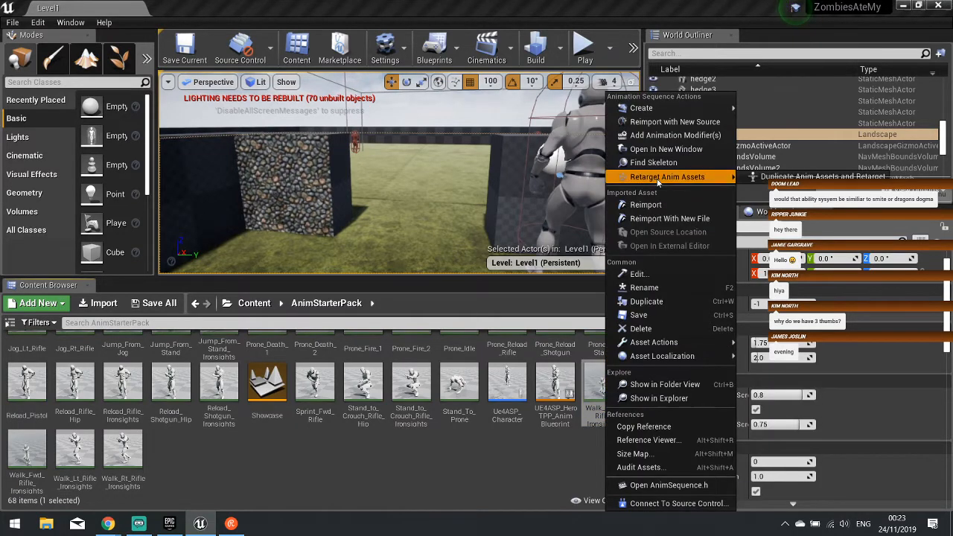
click(789, 179)
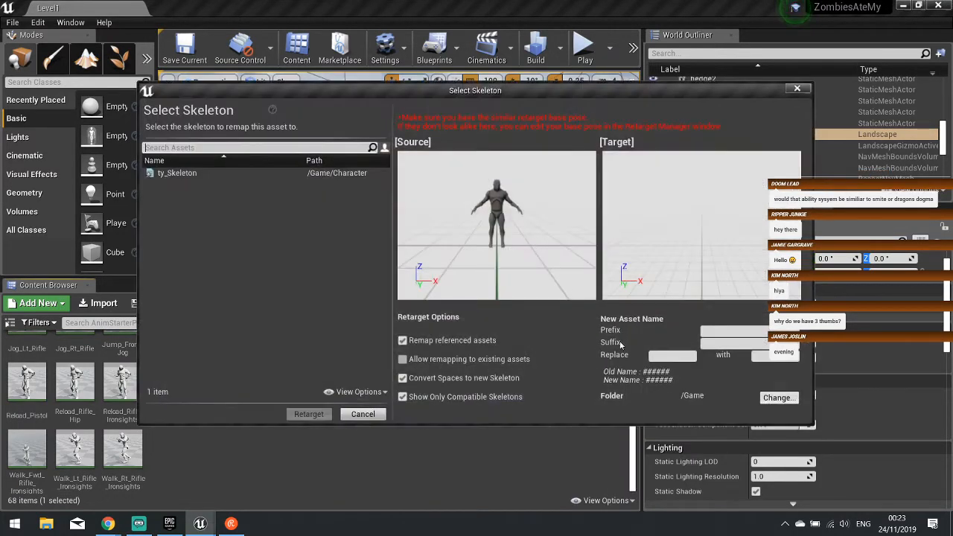
click(213, 174)
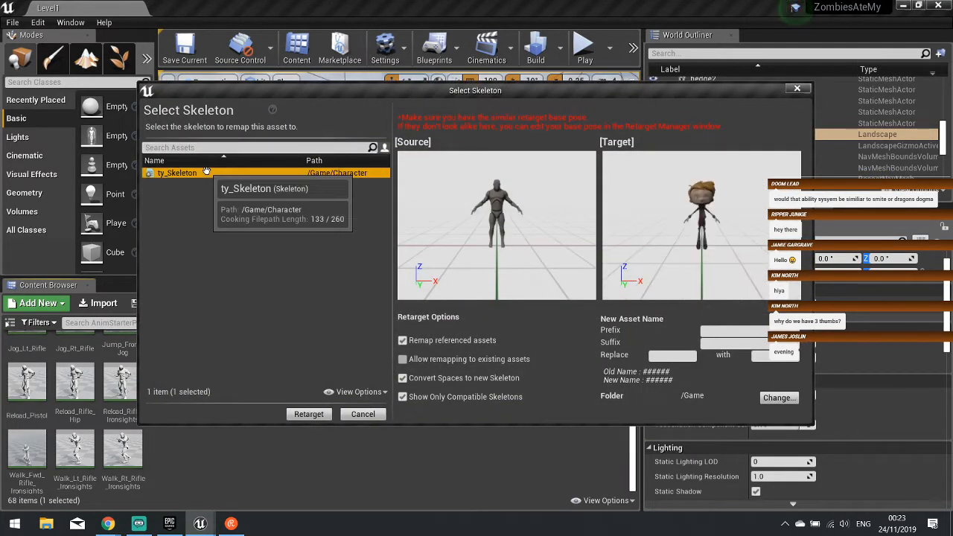
click(777, 397)
click(380, 187)
click(535, 384)
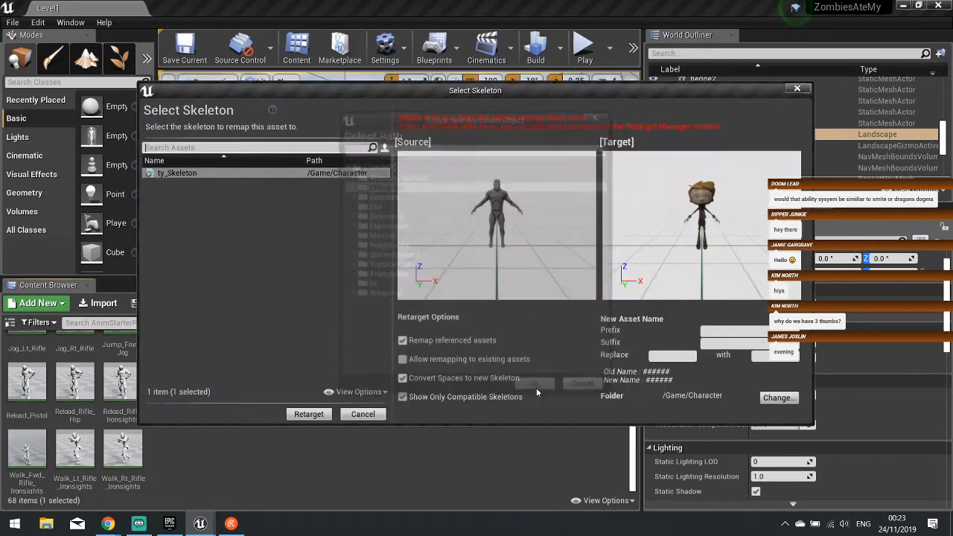
click(309, 414)
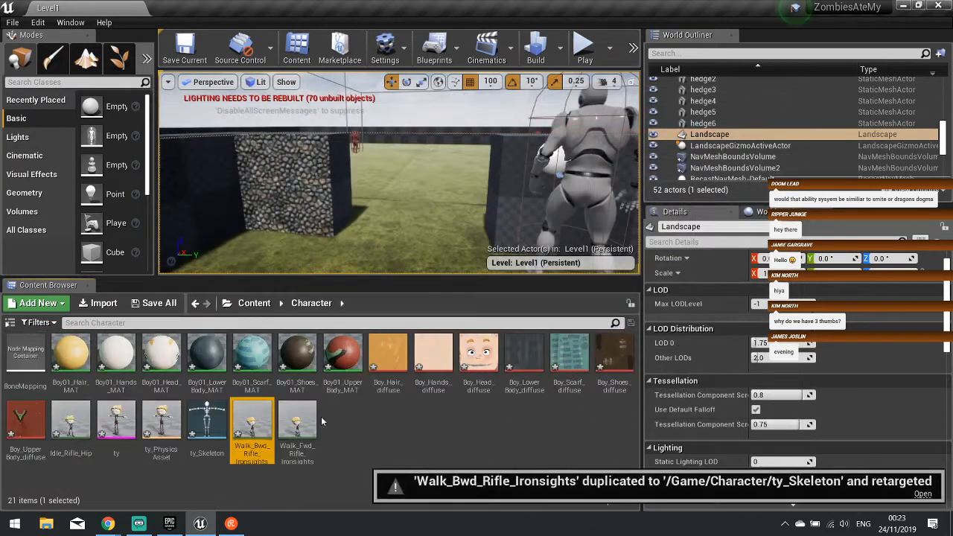
- Duplicate and retarget Walk_Lt_Rifle_Ironsights and Walk_Rt_Rifle_Ironsights from AnimStarterPack to ty_Skeleton, saving the copies in the Character folder
click(252, 305)
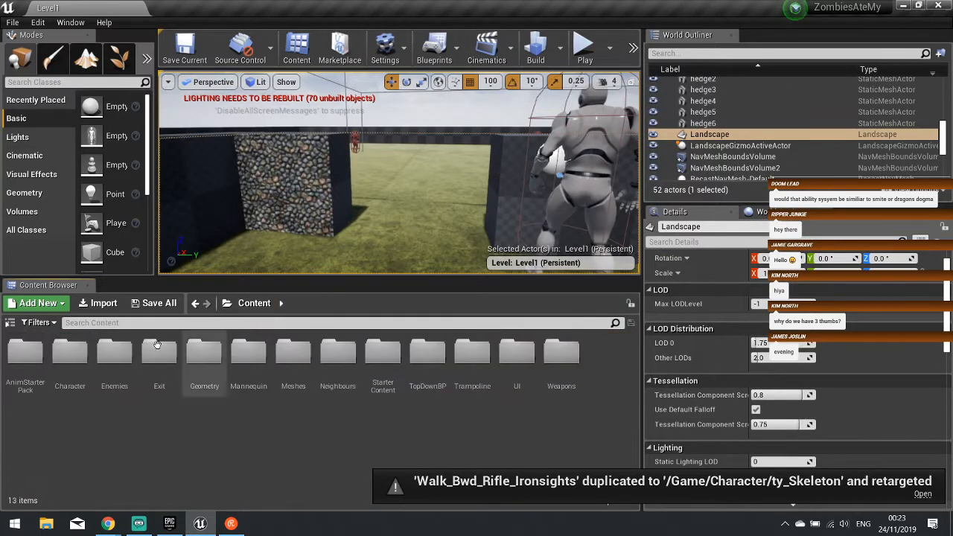
double_click(25, 351)
scroll(416, 421, down, 5)
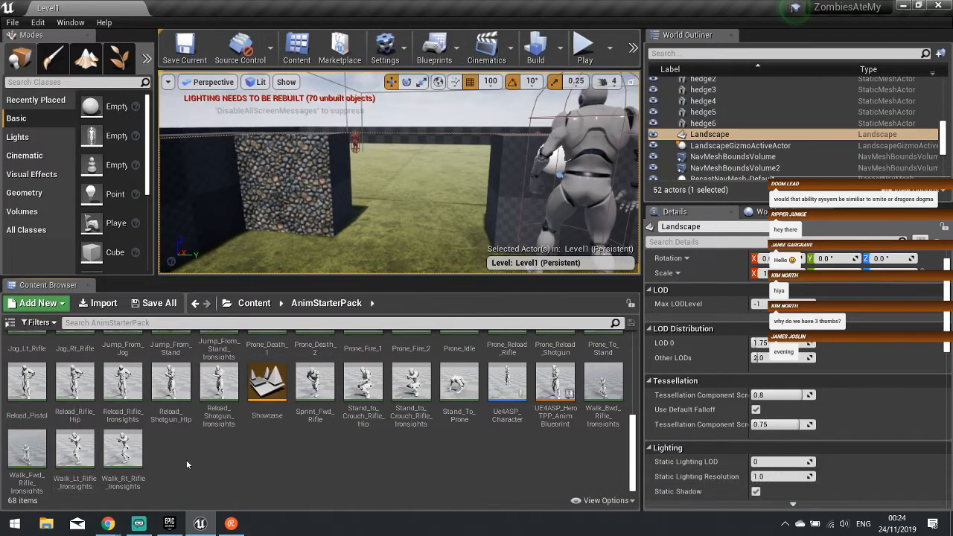
click(95, 449)
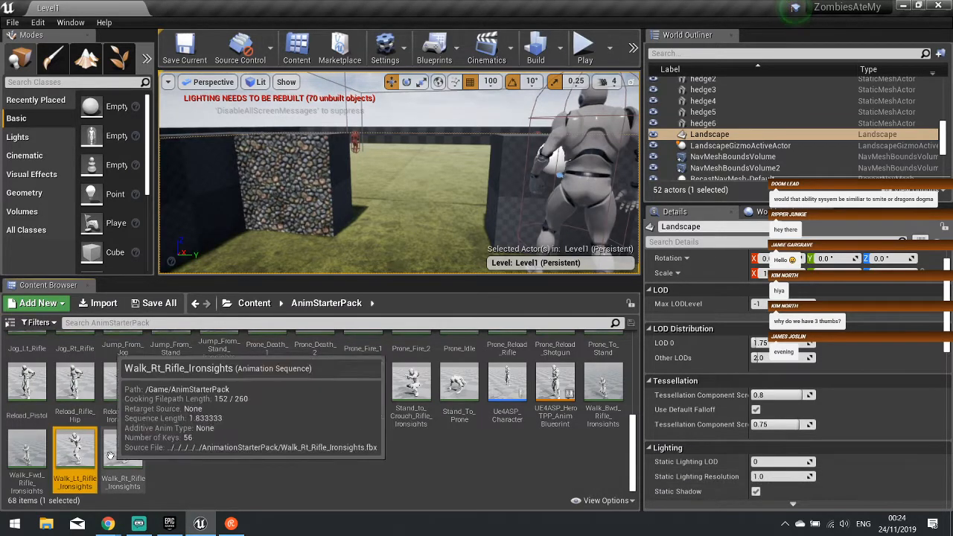
ctrl+click(126, 446)
right_click(133, 445)
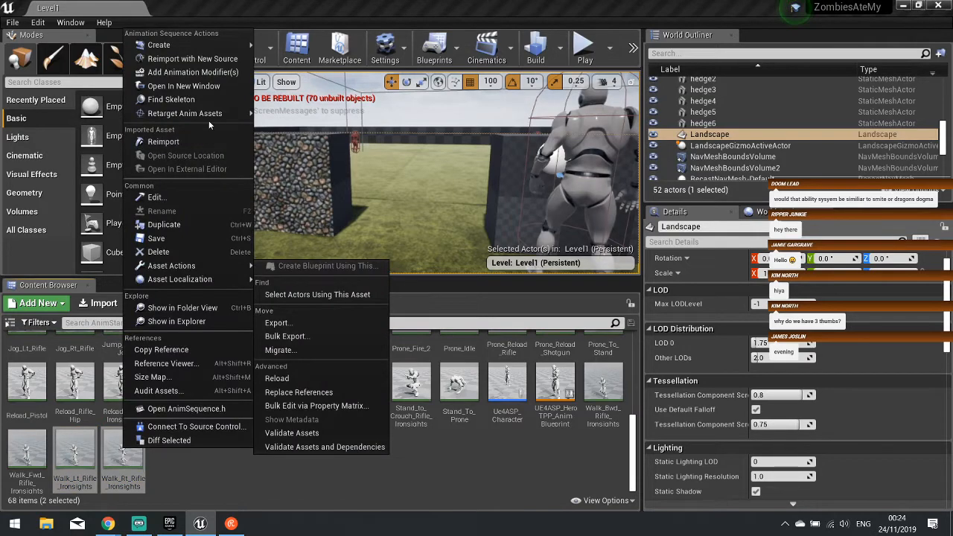
mouse_move(212, 114)
click(328, 113)
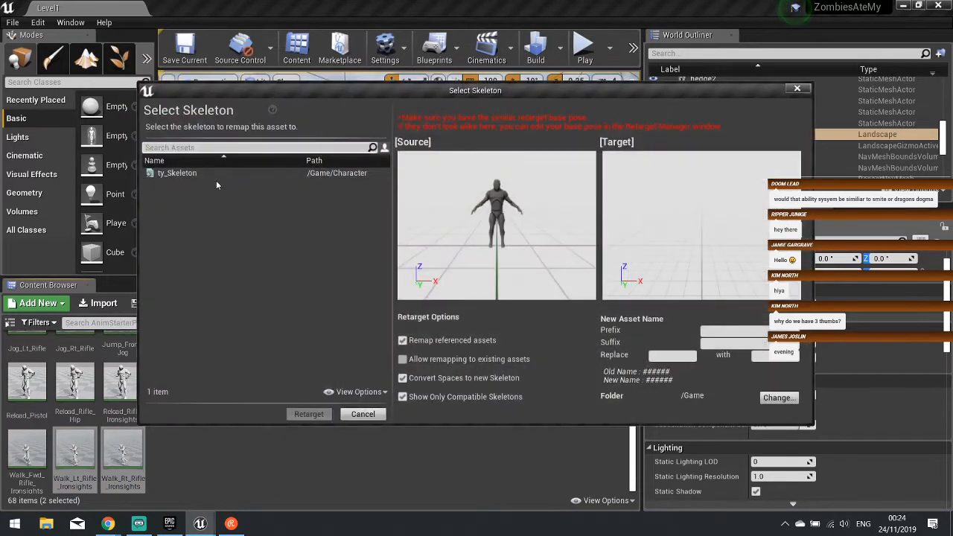
click(216, 173)
click(761, 399)
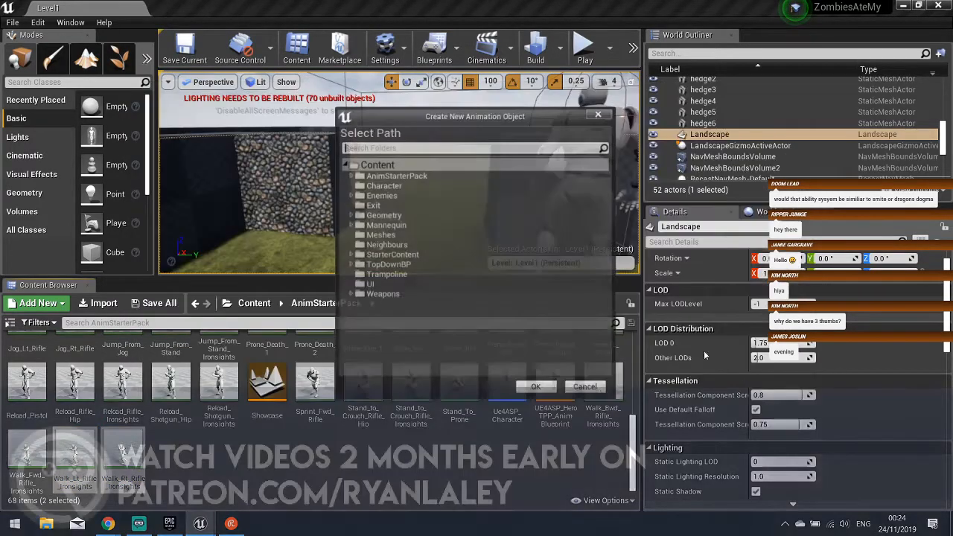
click(554, 386)
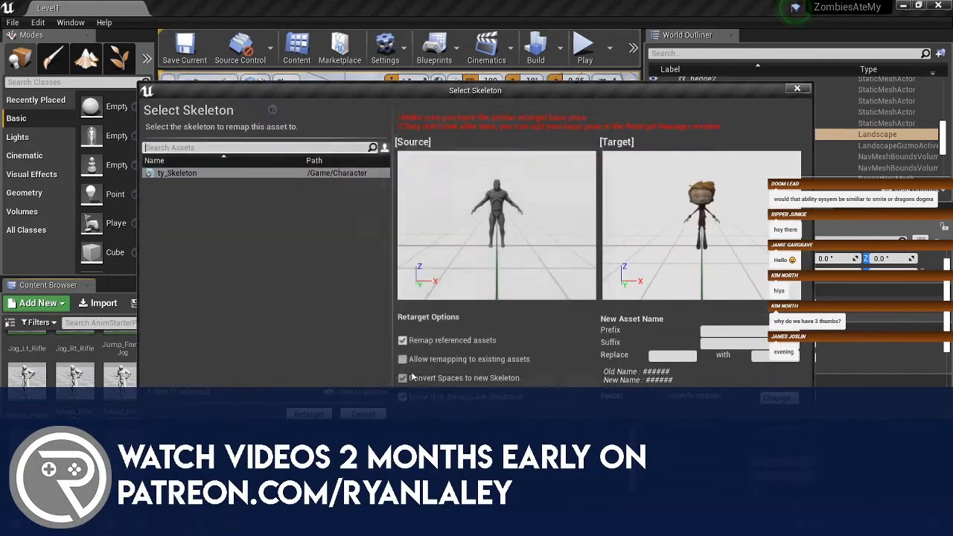
click(308, 414)
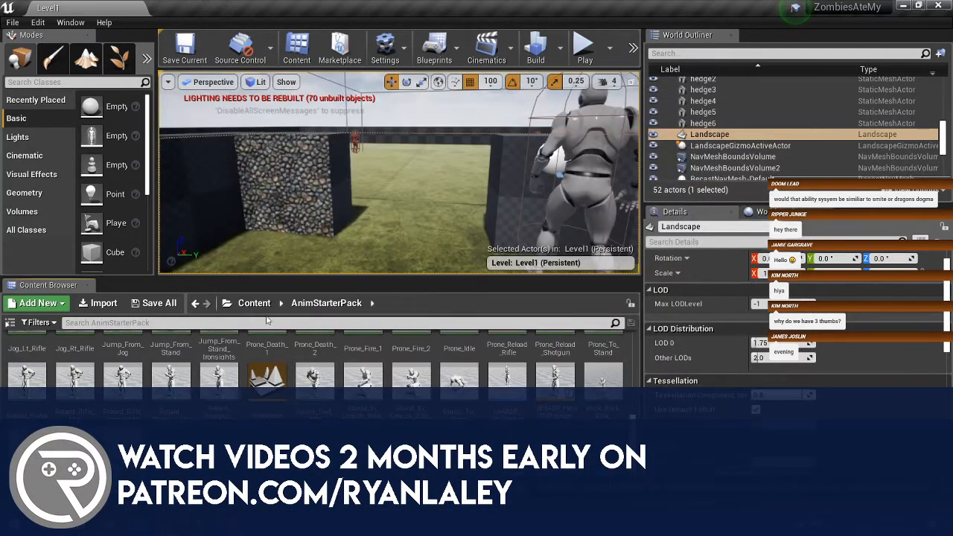
- Create a new folder named Materials inside the Character folder
click(254, 303)
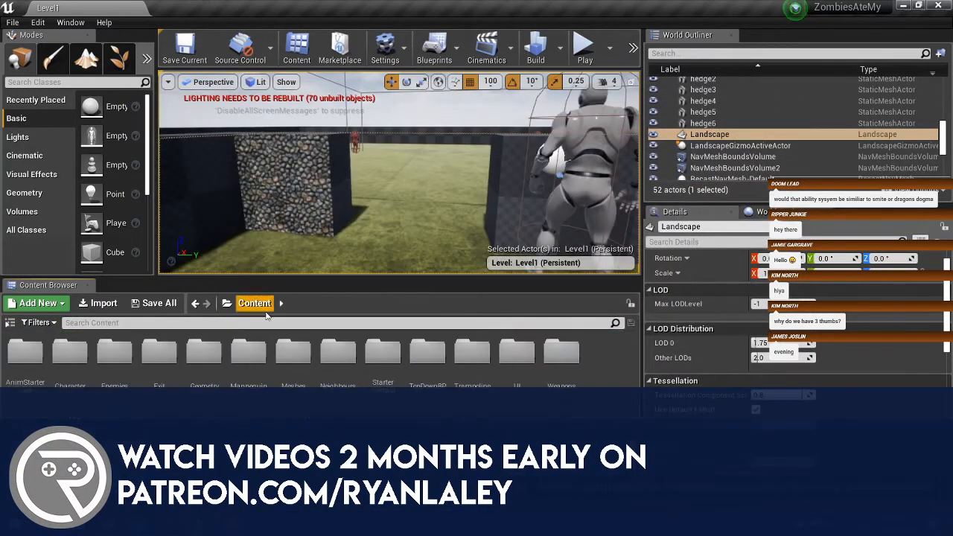
double_click(63, 380)
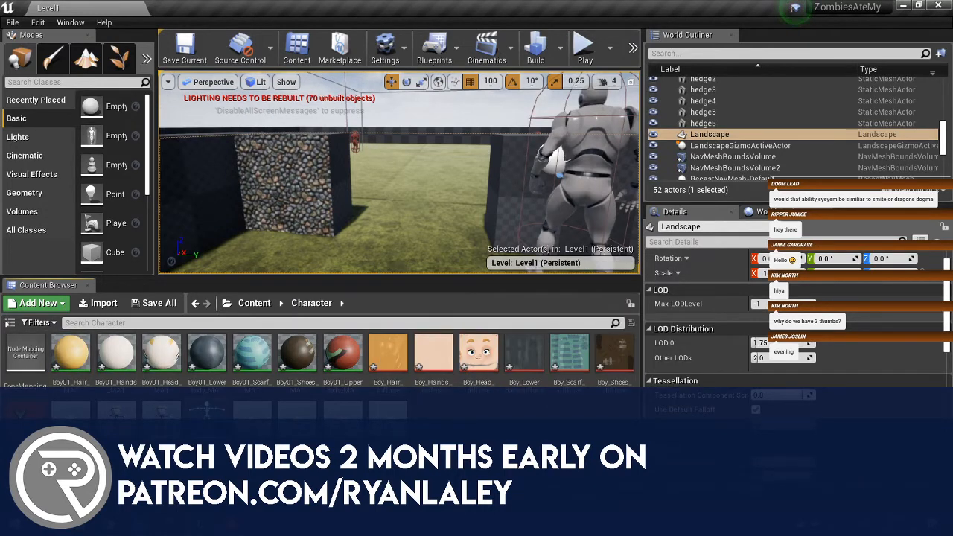
right_click(486, 406)
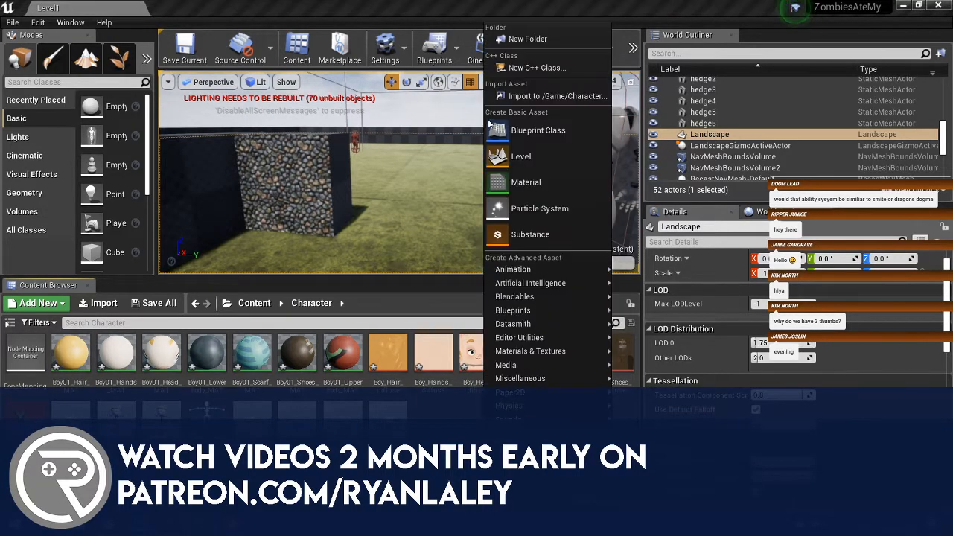
click(527, 38)
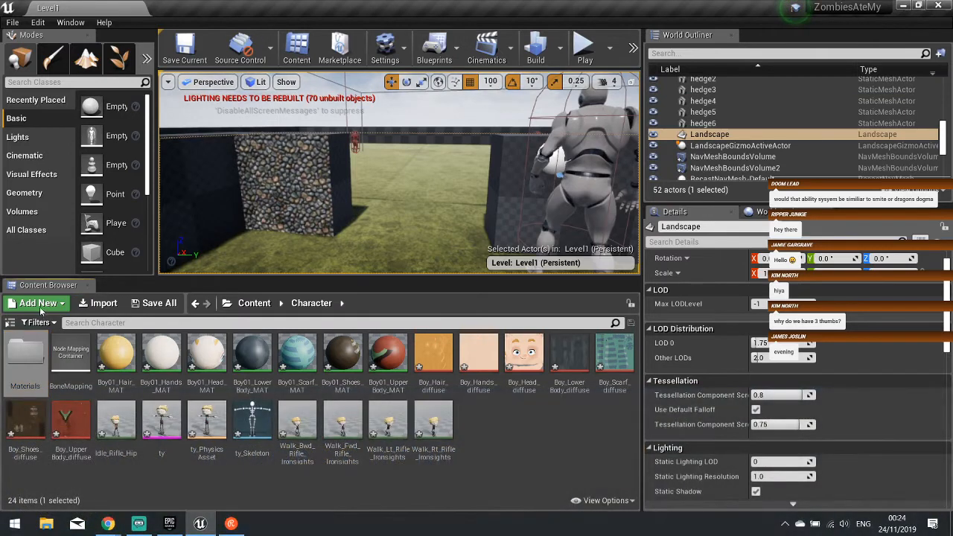
- Add another folder named Textures inside the Character folder
click(39, 303)
click(114, 138)
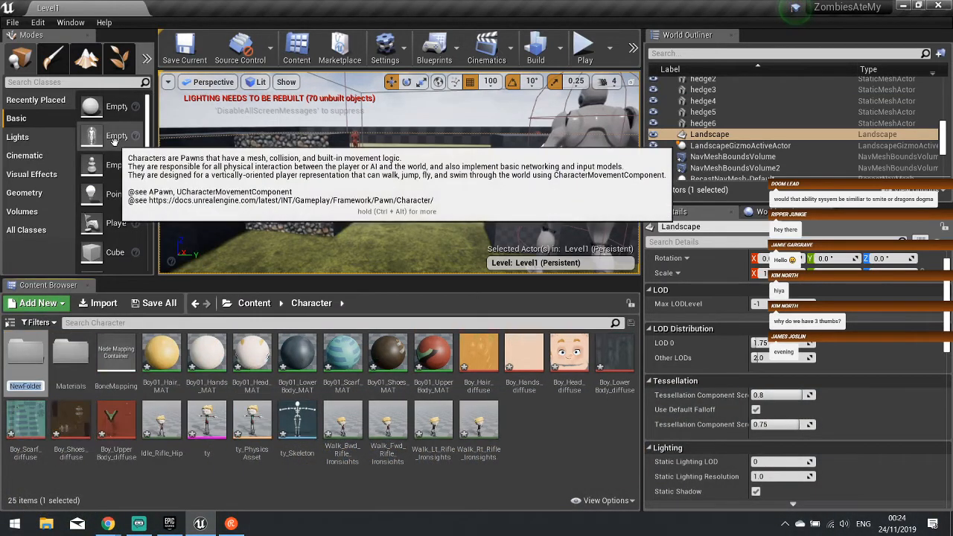
text(Textures)
key(Return)
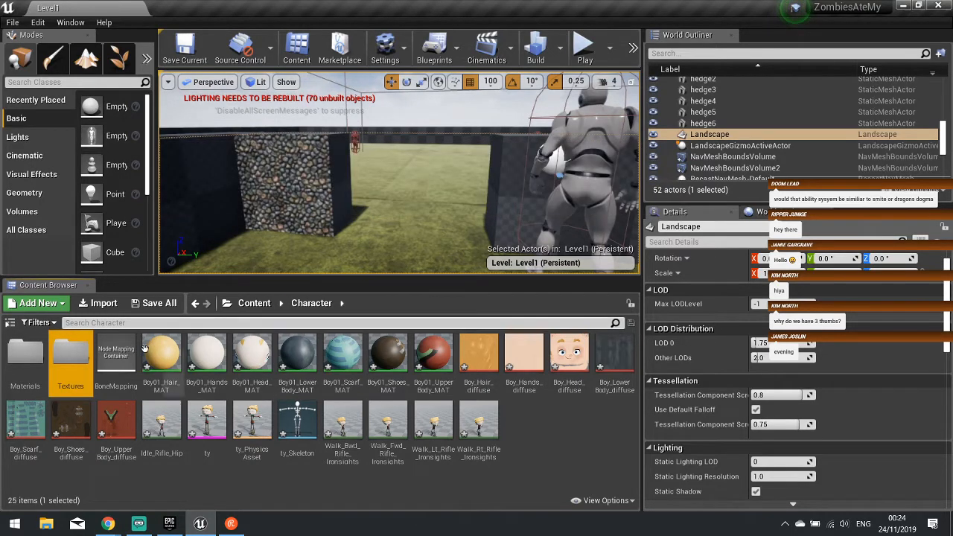
- Move all the Boy01 material assets, from Boy01_Hair_MAT to Boy01_UpperBody_MAT, into the Materials folder
click(170, 356)
shift+click(434, 356)
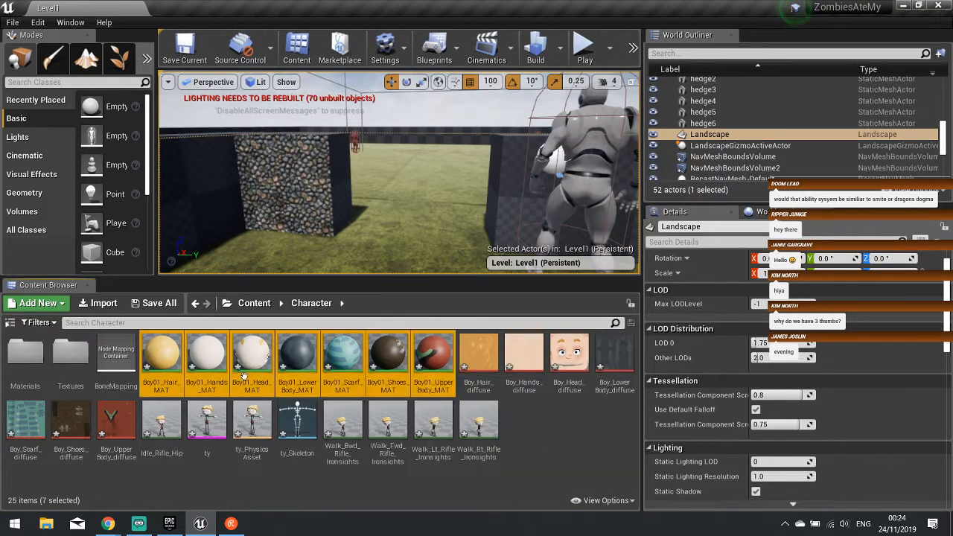
drag(154, 366, 23, 355)
click(56, 378)
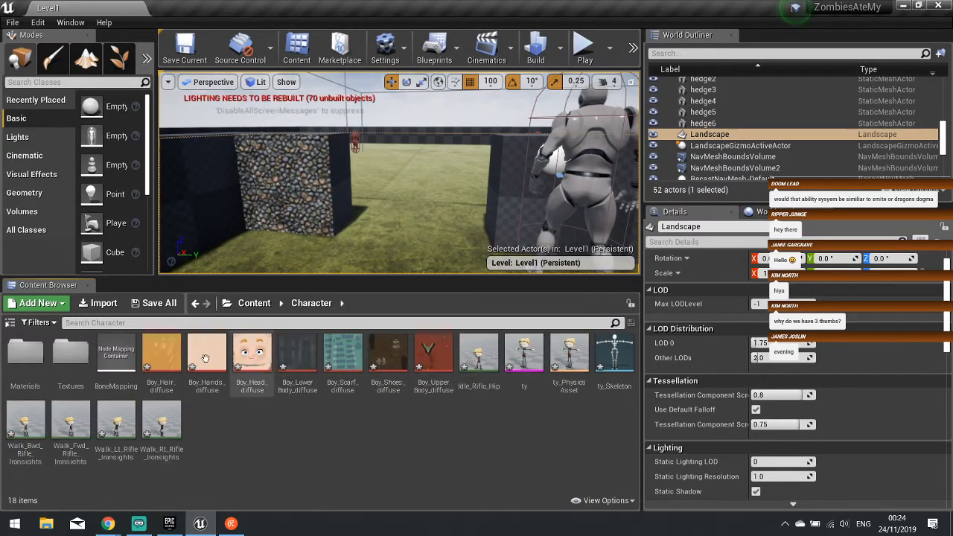
- Move all the diffuse textures, from Boy_Hair_diffuse to Boy_UpperBody_diffuse, into the Textures folder
click(162, 358)
shift+click(426, 352)
drag(427, 351, 75, 356)
click(154, 380)
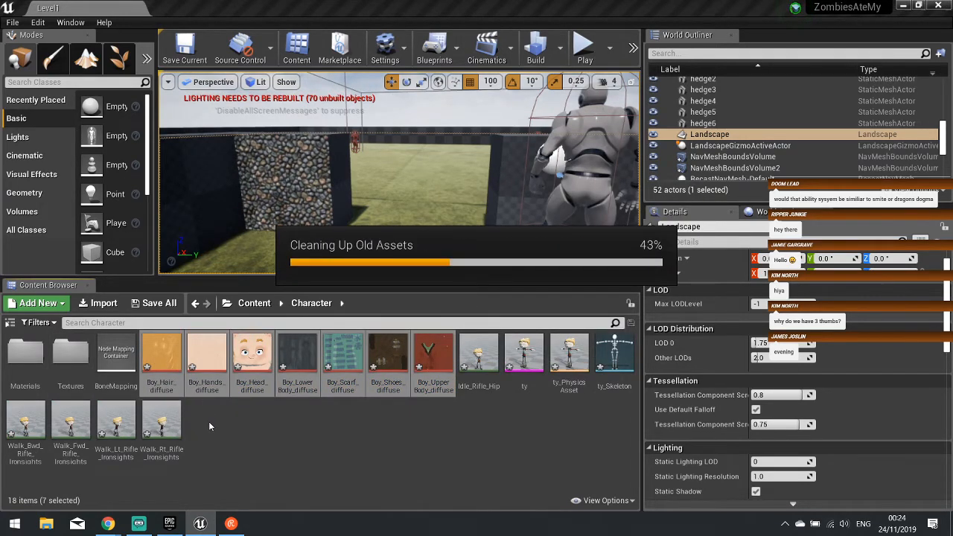
- Create a folder named Animations inside the Character folder
click(55, 308)
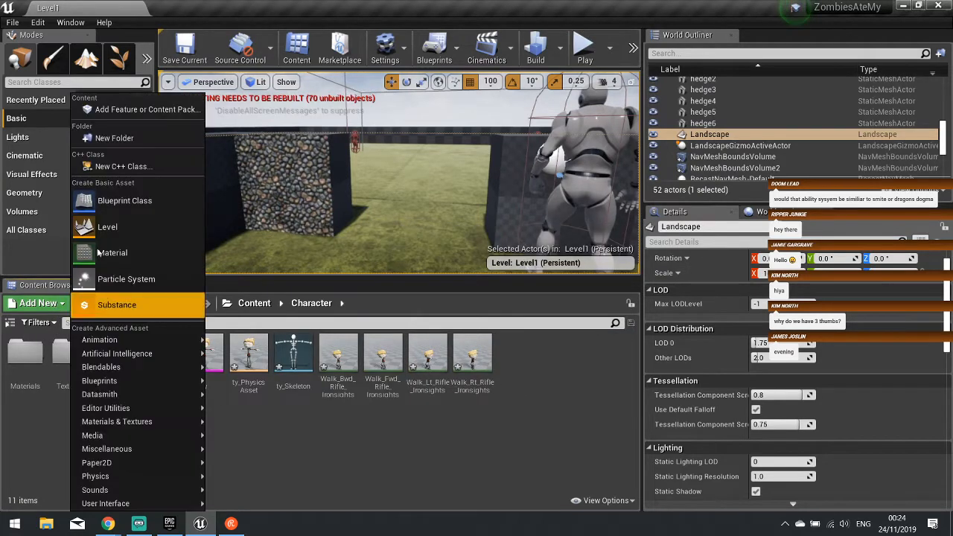
click(114, 132)
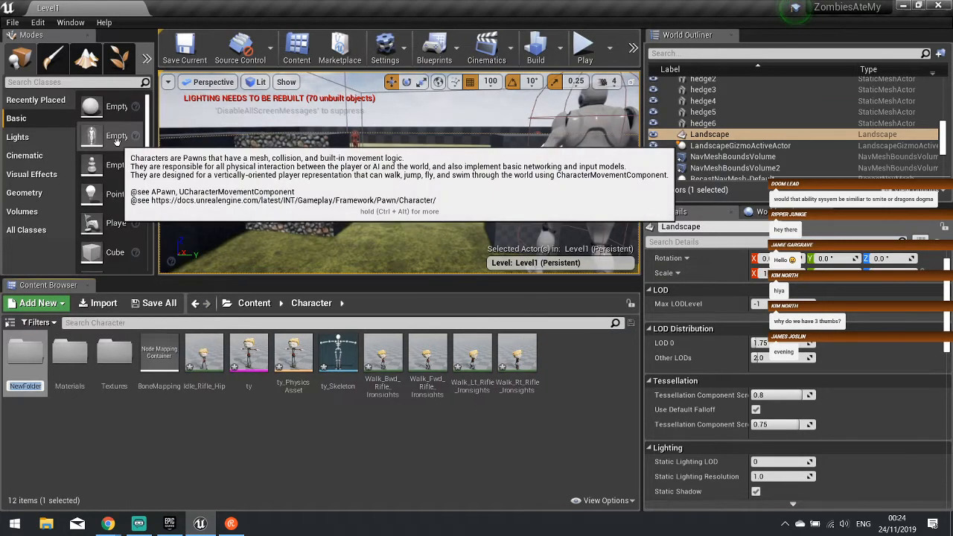
text(Animations)
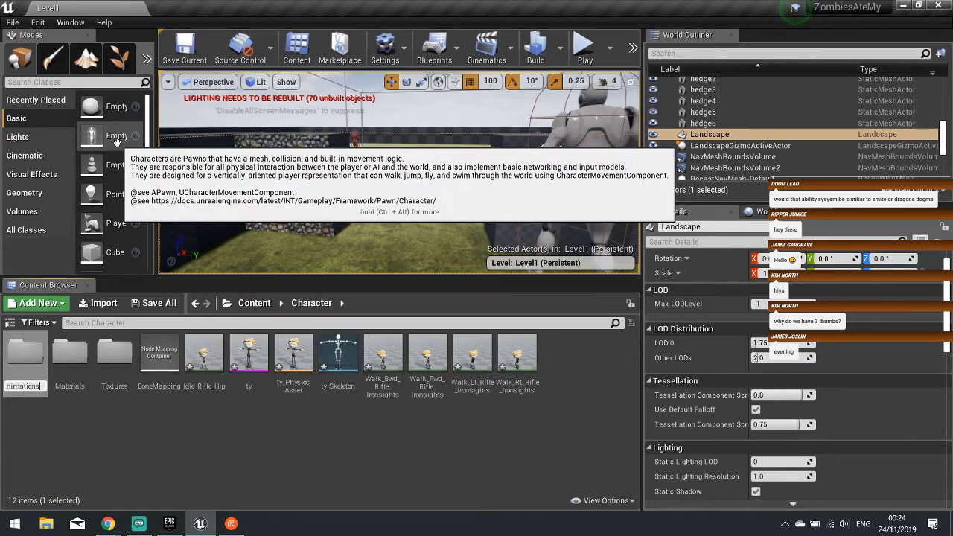
key(Return)
- Move Idle_Rifle_Hip and the four Walk Rifle_Ironsights animations into the Animations folder
click(204, 358)
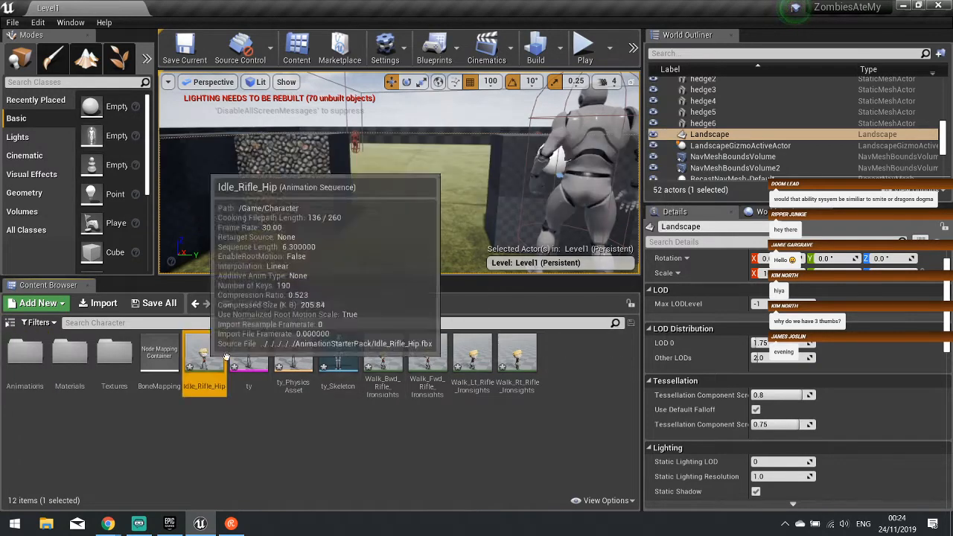
ctrl+click(383, 357)
ctrl+click(427, 357)
ctrl+click(472, 358)
ctrl+click(514, 363)
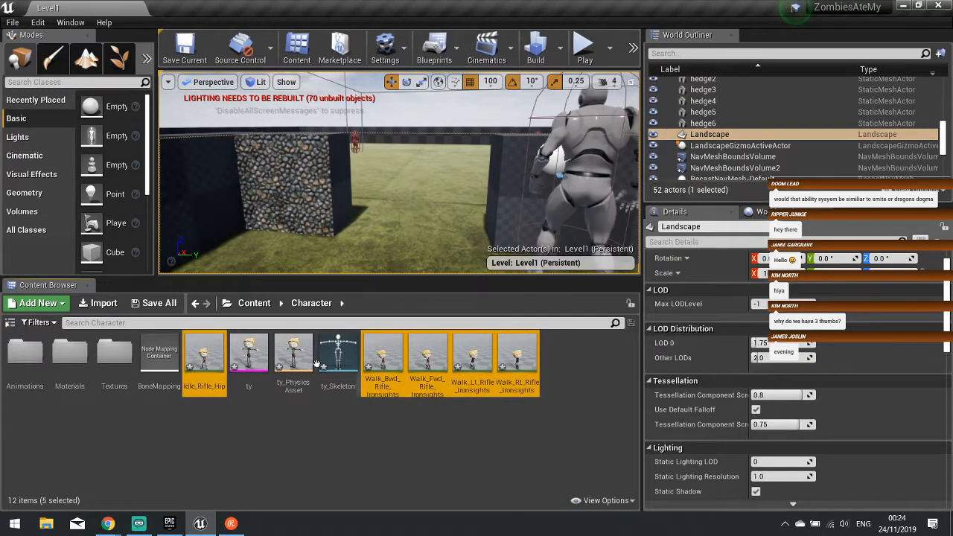
drag(514, 362, 22, 356)
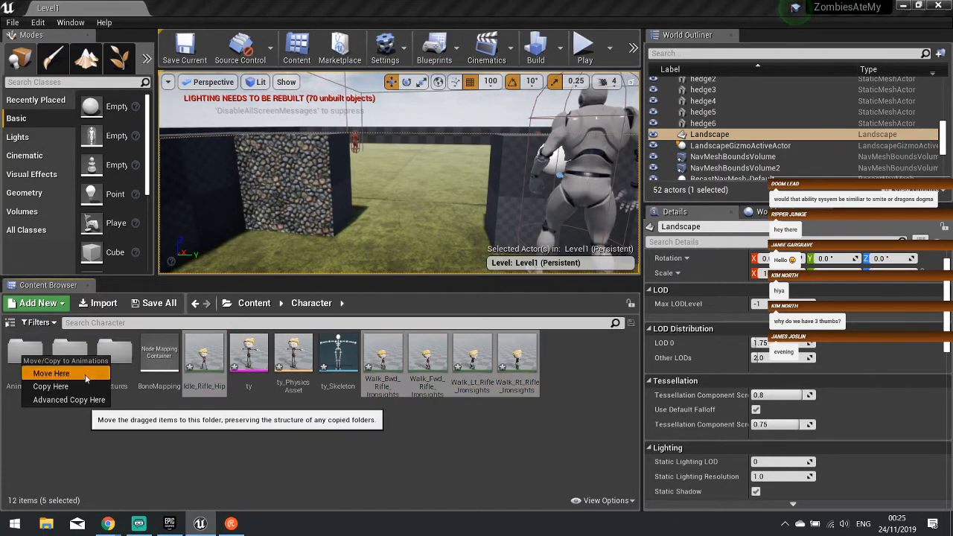
click(85, 377)
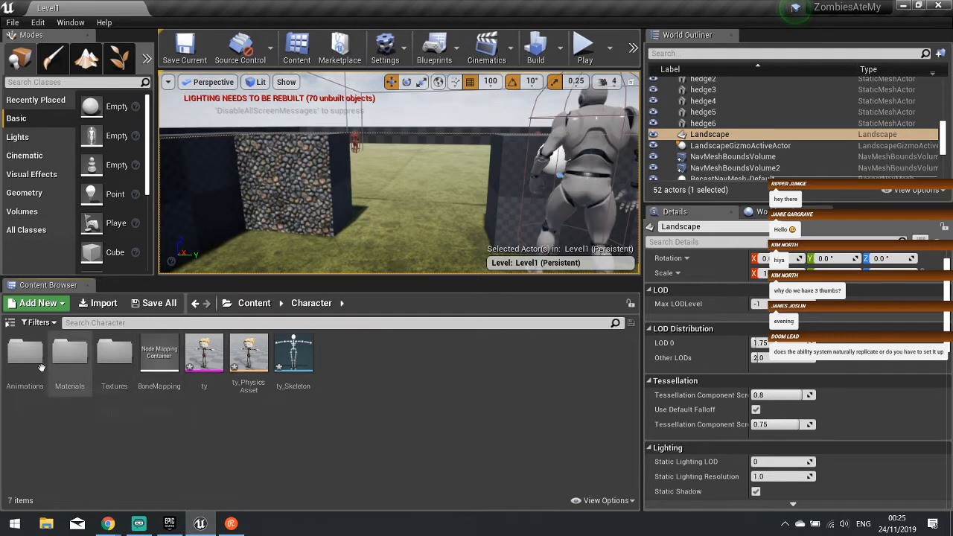
- Create an Animation Blueprint for ty_Skeleton in the Animations folder and name it Ty_Anim
click(16, 359)
double_click(16, 360)
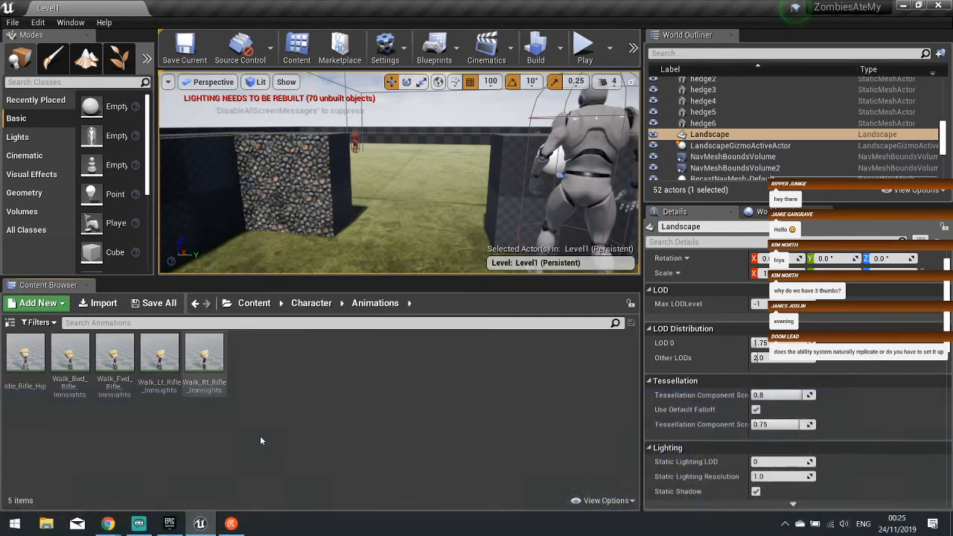
click(26, 354)
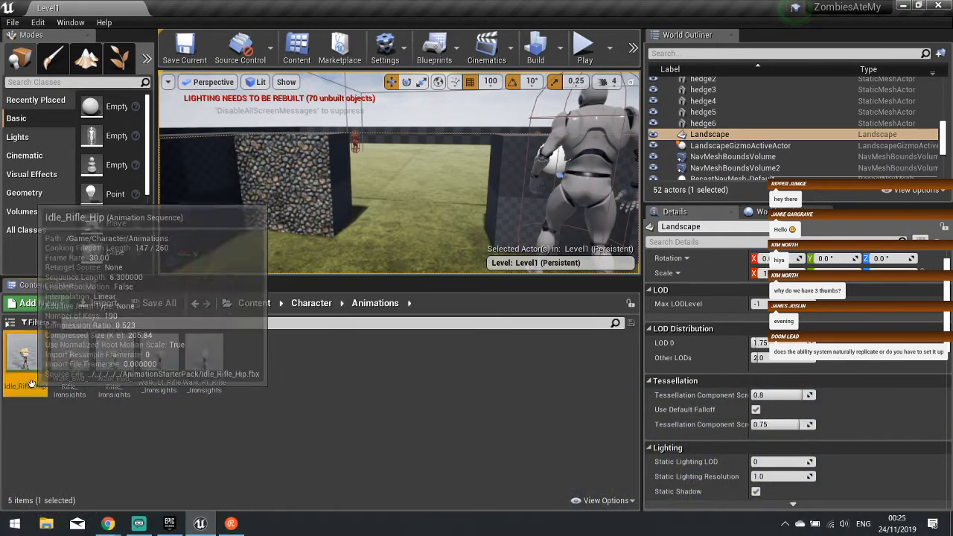
click(70, 356)
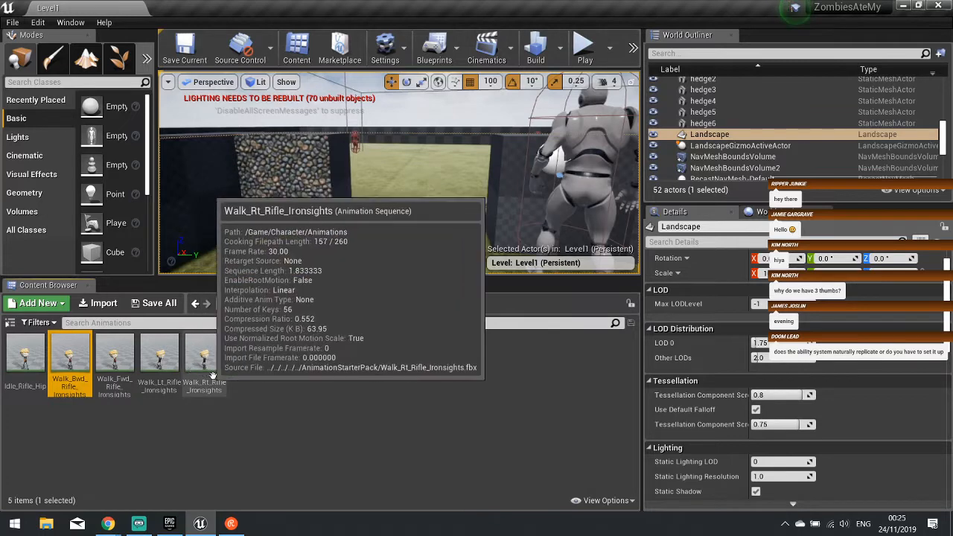
right_click(277, 356)
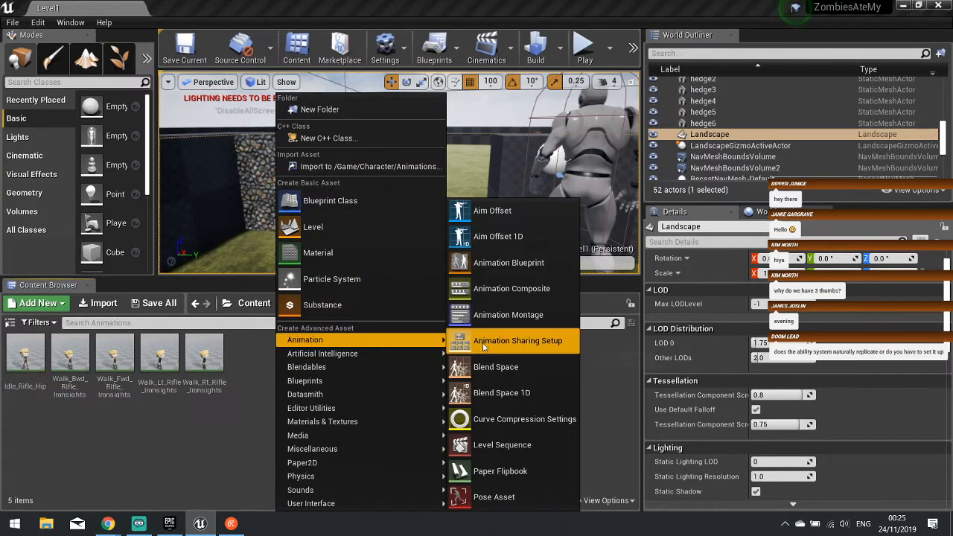
click(505, 263)
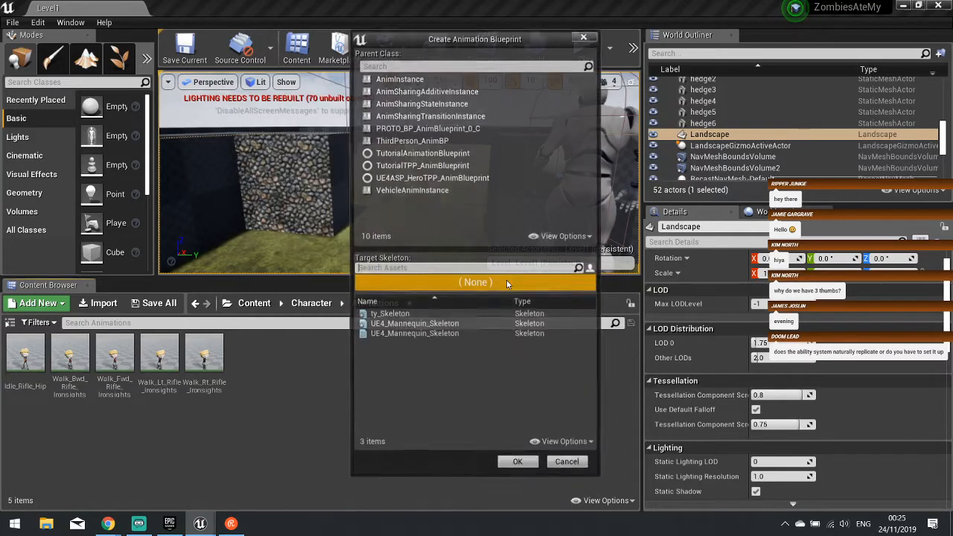
click(395, 314)
click(517, 463)
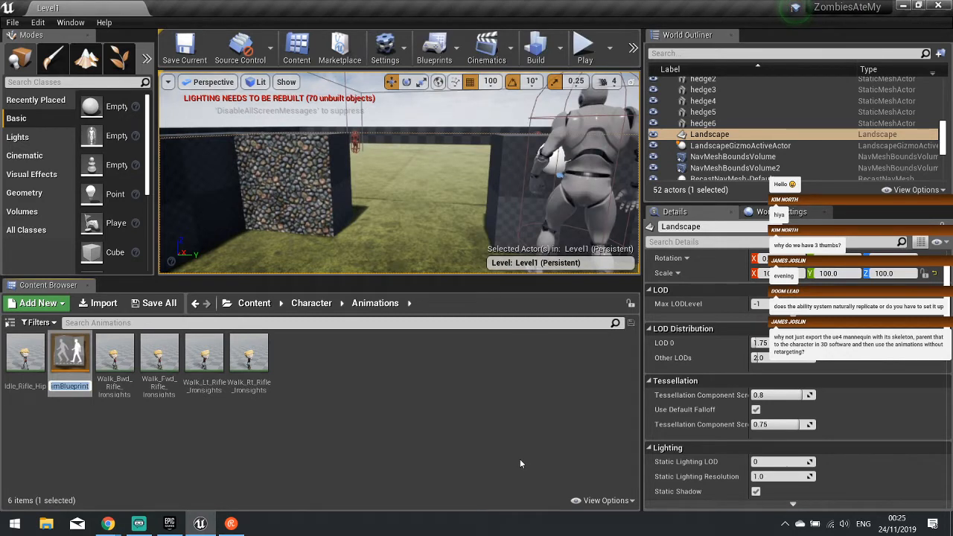
text(Ty_)
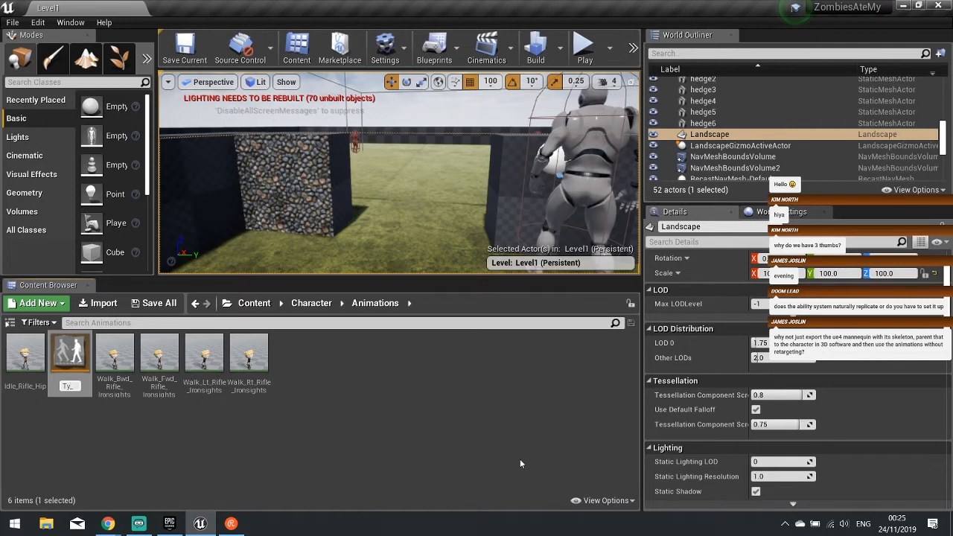
text(Anim)
key(Return)
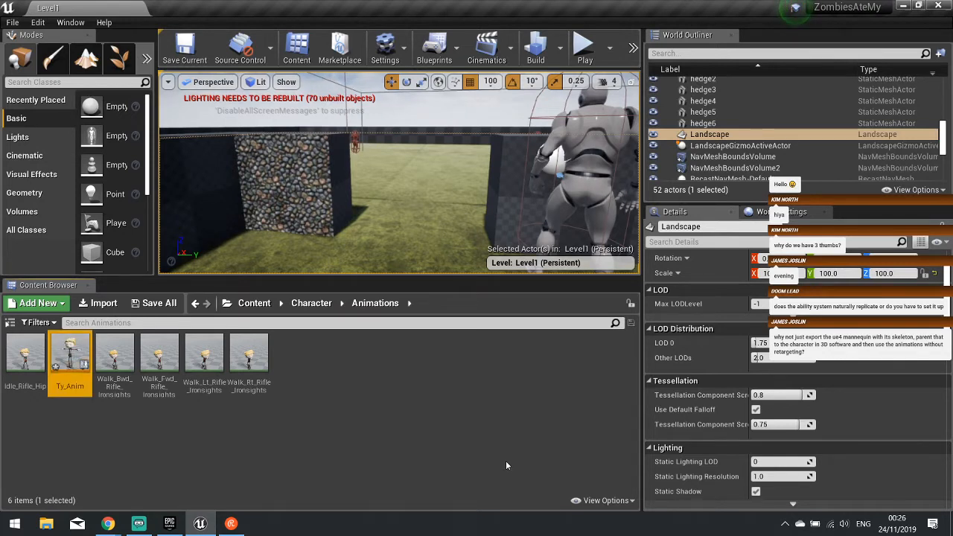
- Open Ty_Anim and add a new state machine to its Anim Graph, beside the Final Animation Pose node
double_click(72, 347)
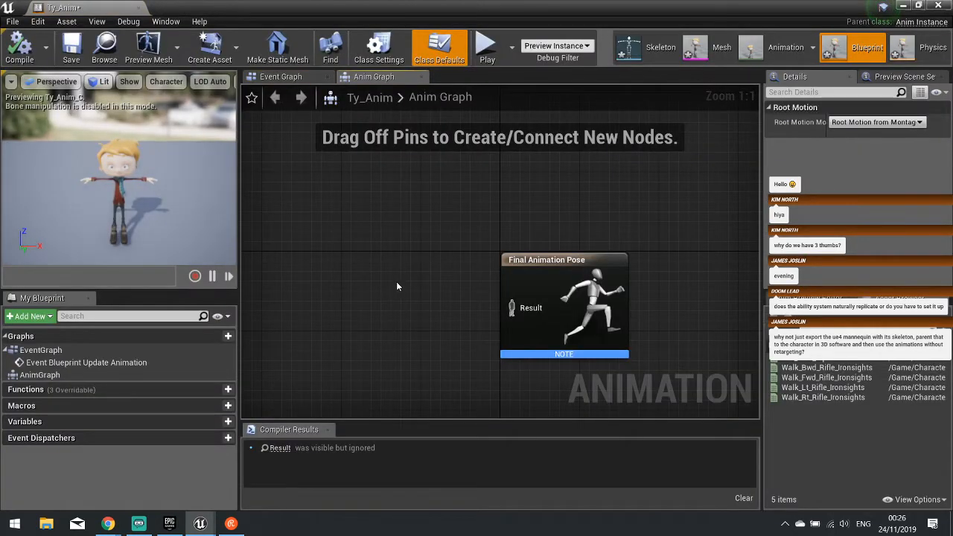
right_drag(397, 287, 380, 237)
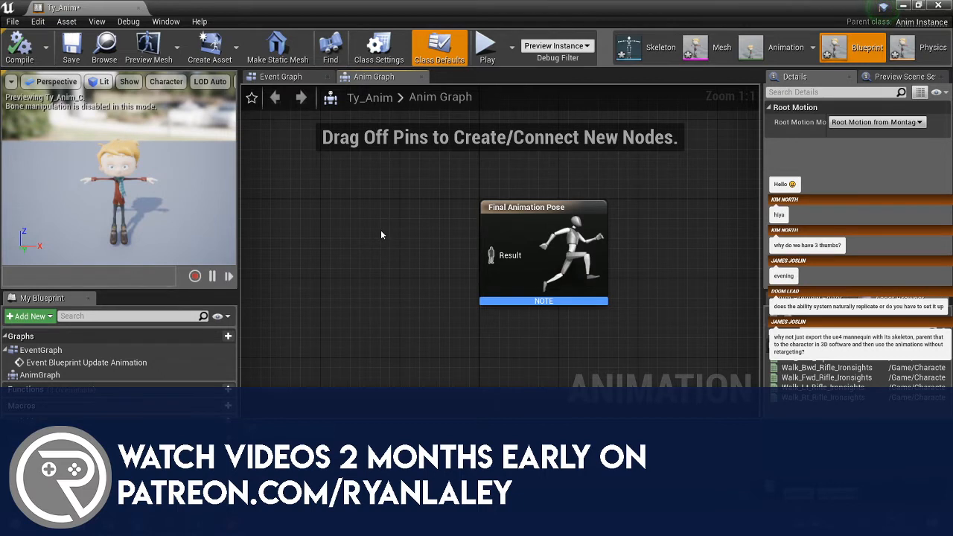
right_drag(409, 272, 443, 279)
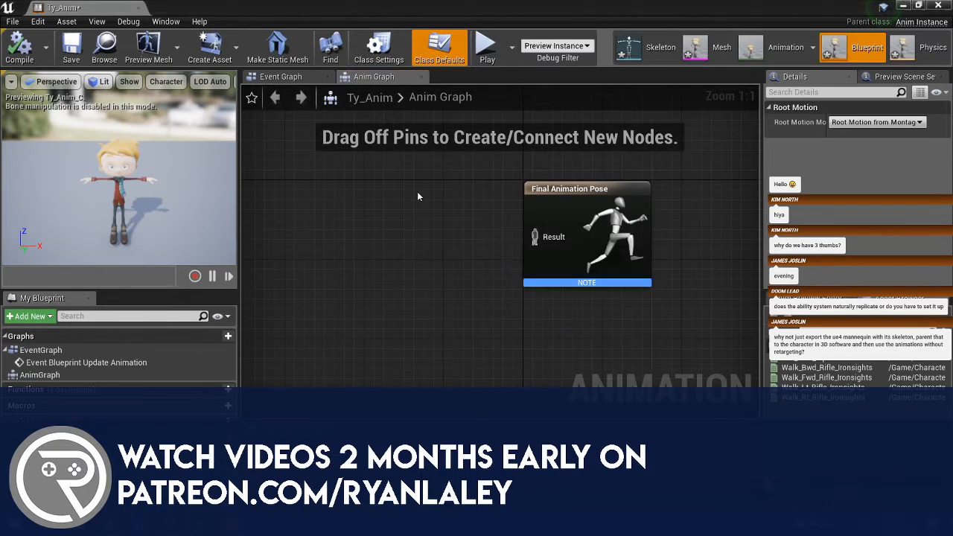
right_drag(611, 228, 651, 246)
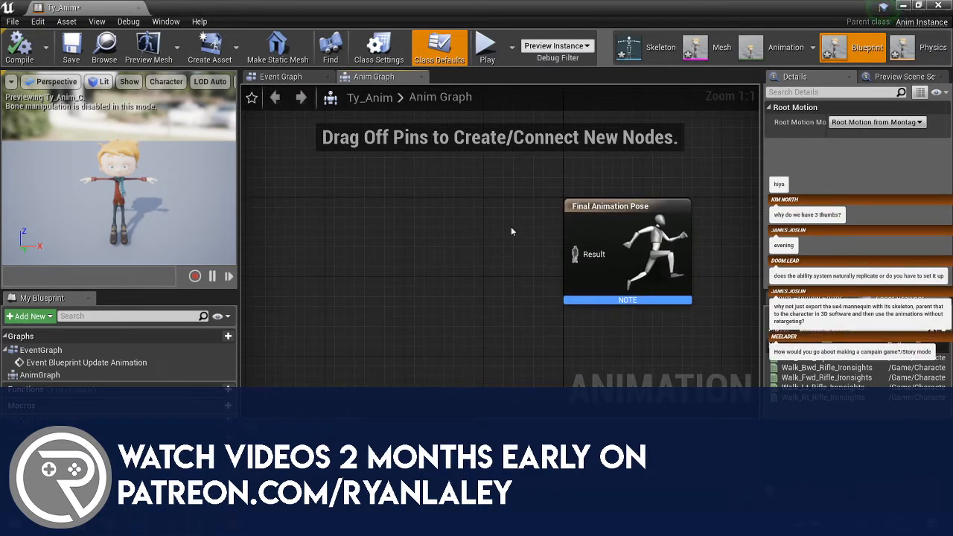
right_drag(510, 231, 469, 305)
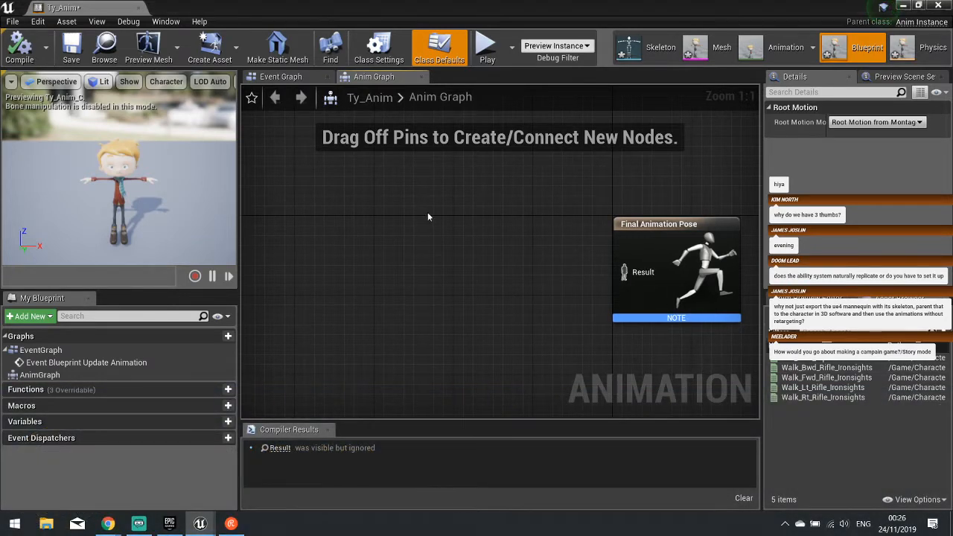
right_click(428, 217)
text(st)
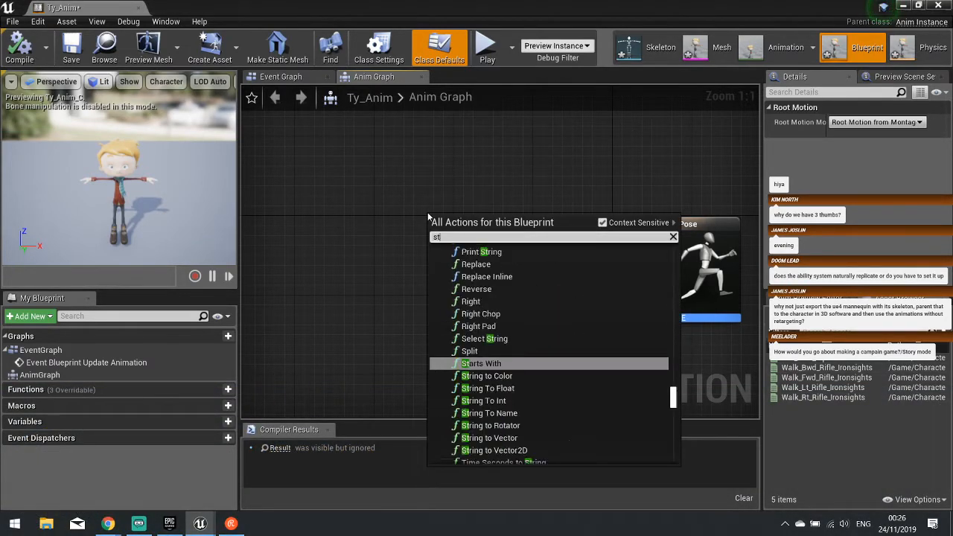
text(atemachin)
key(Return)
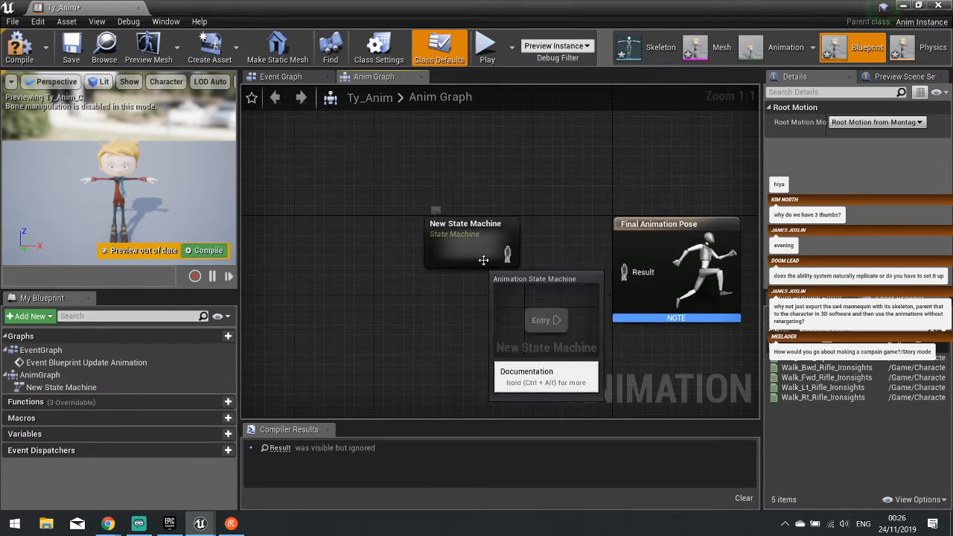
- Rename the new state machine as Movement
click(432, 222)
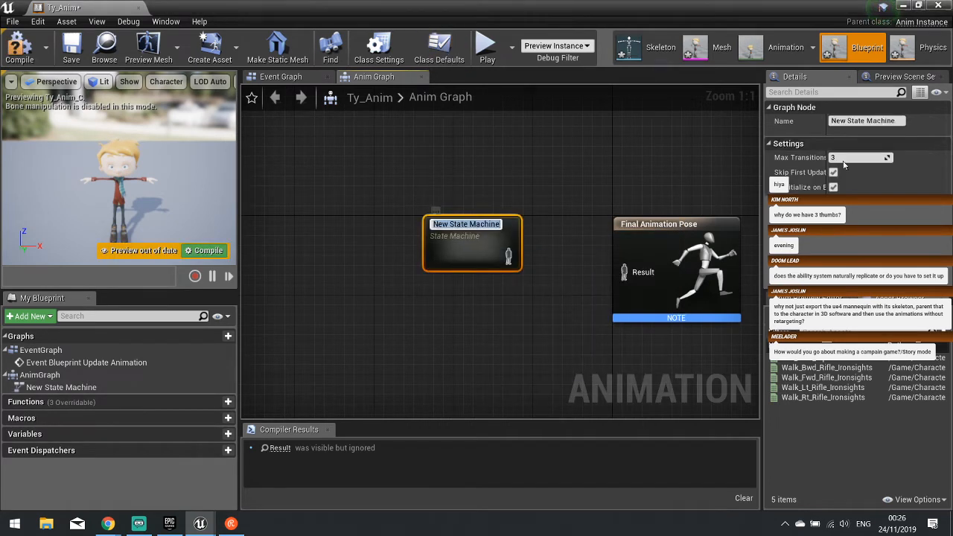
click(887, 120)
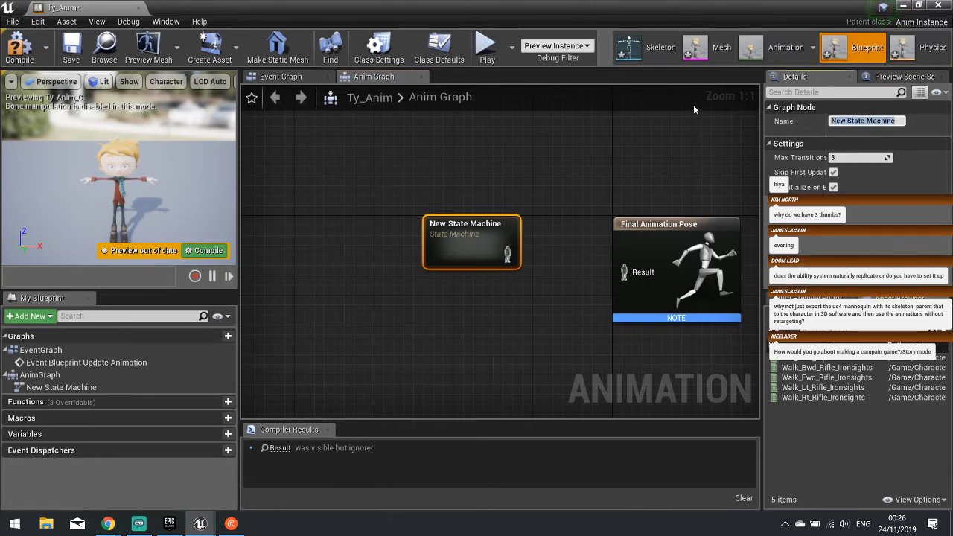
text(Movement)
key(Return)
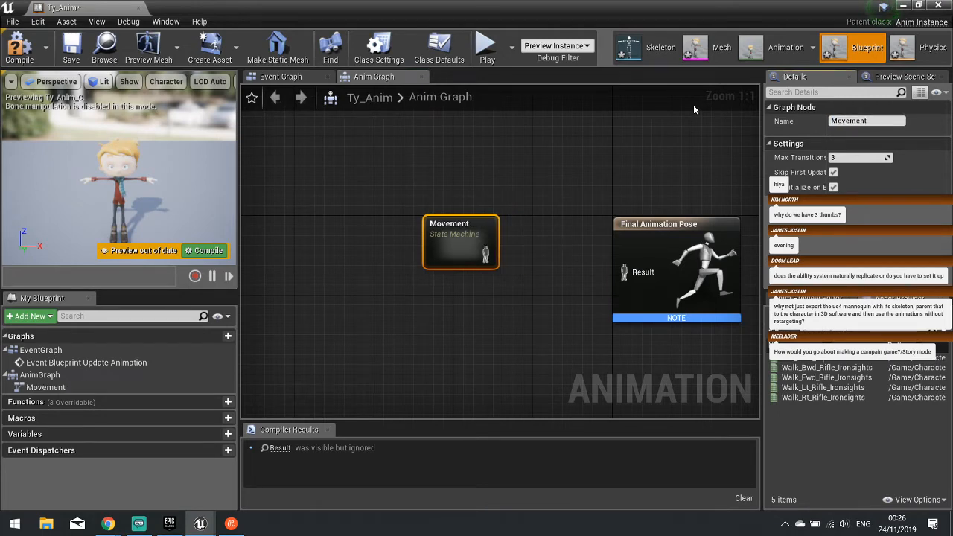
- Inside the Movement state machine, add an Idle/Walk state connected from Entry, level it with Entry, and compile the blueprint
double_click(455, 239)
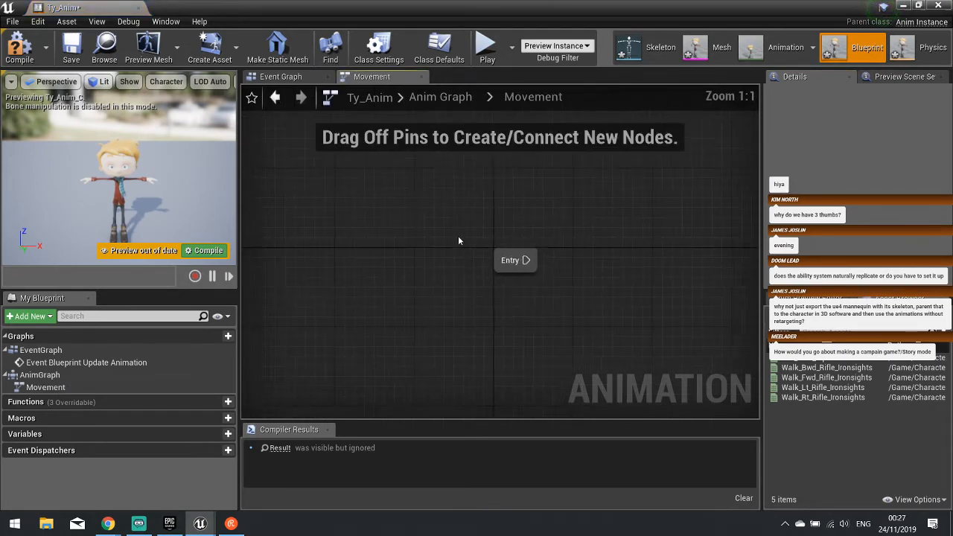
right_drag(425, 233, 373, 220)
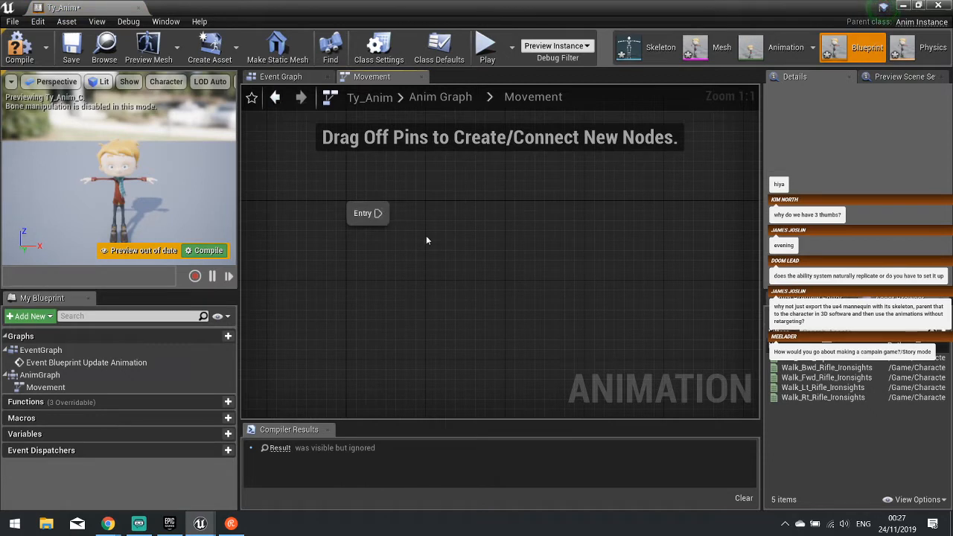
drag(382, 214, 485, 221)
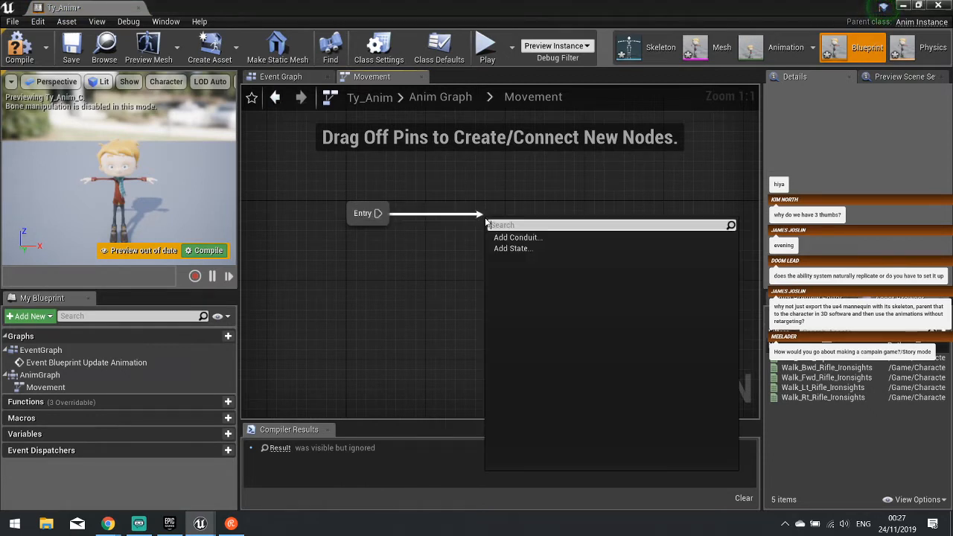
click(511, 248)
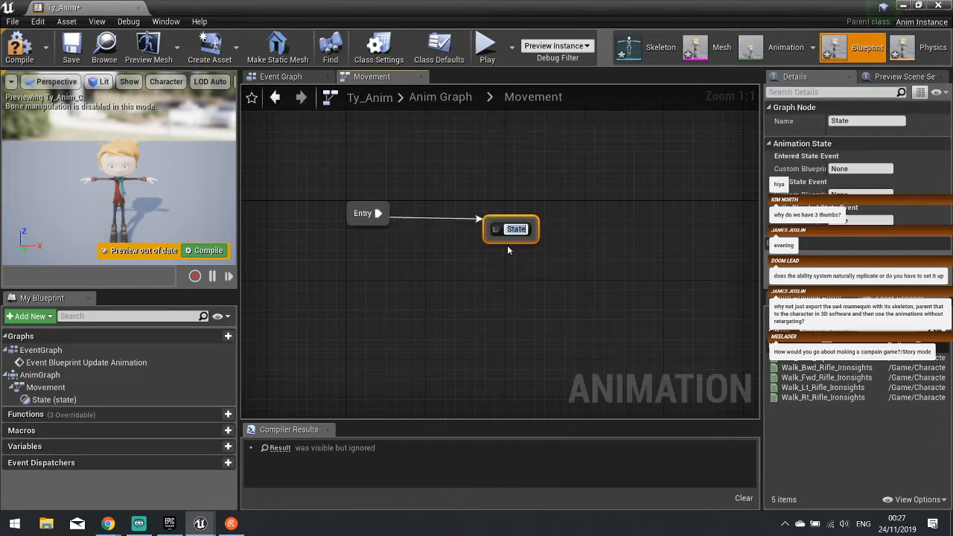
text(Idle/Walk)
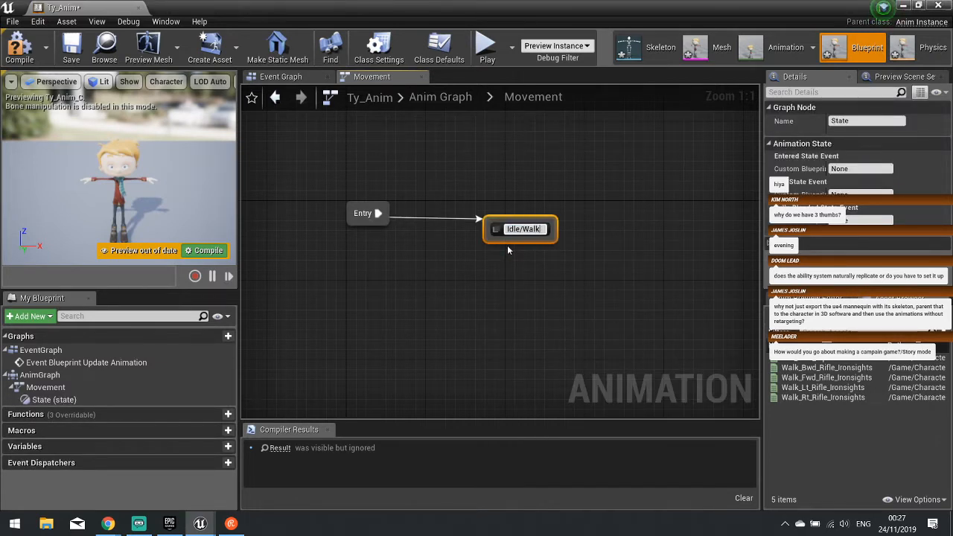
key(Return)
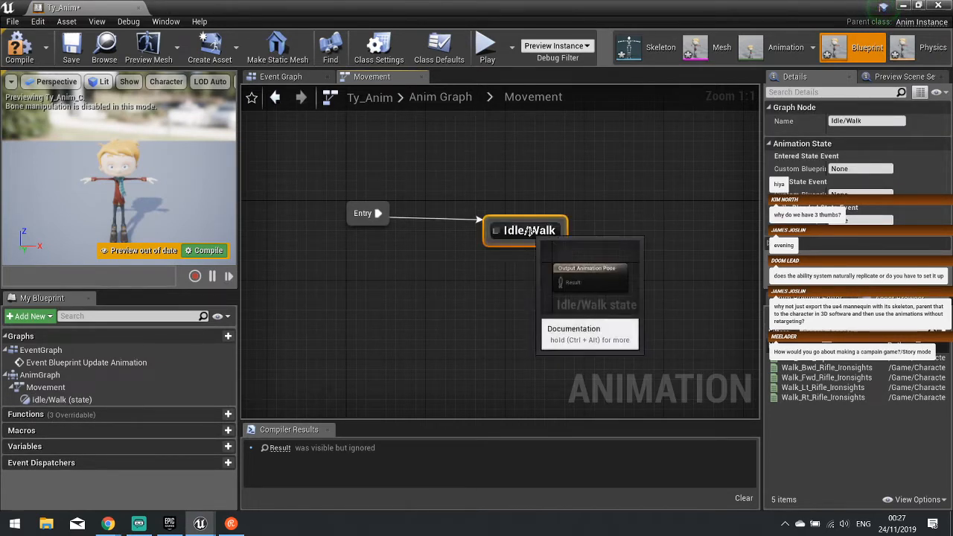
drag(507, 245, 488, 220)
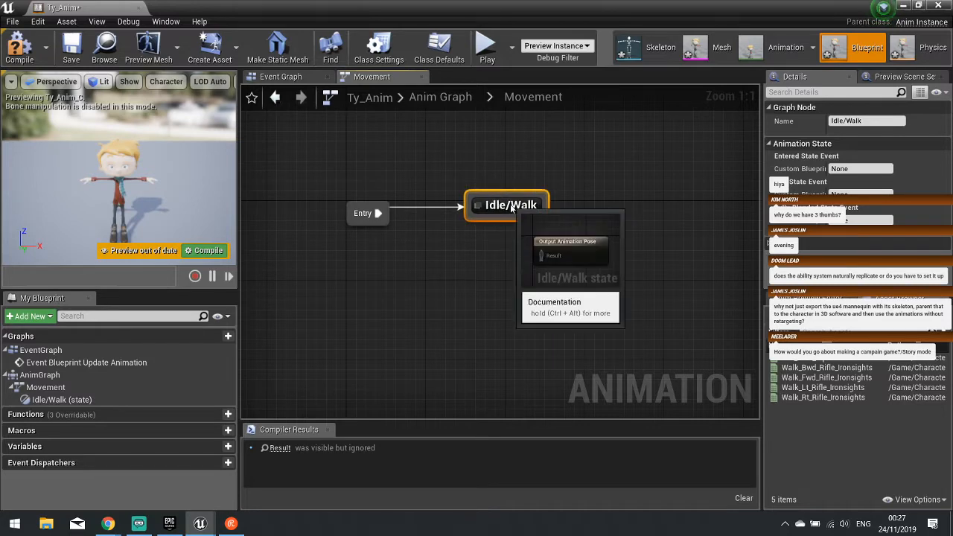
click(19, 48)
- Create a Blend Space for ty_Skeleton in the Animations folder, name it TyWalk_BS and open it
click(903, 6)
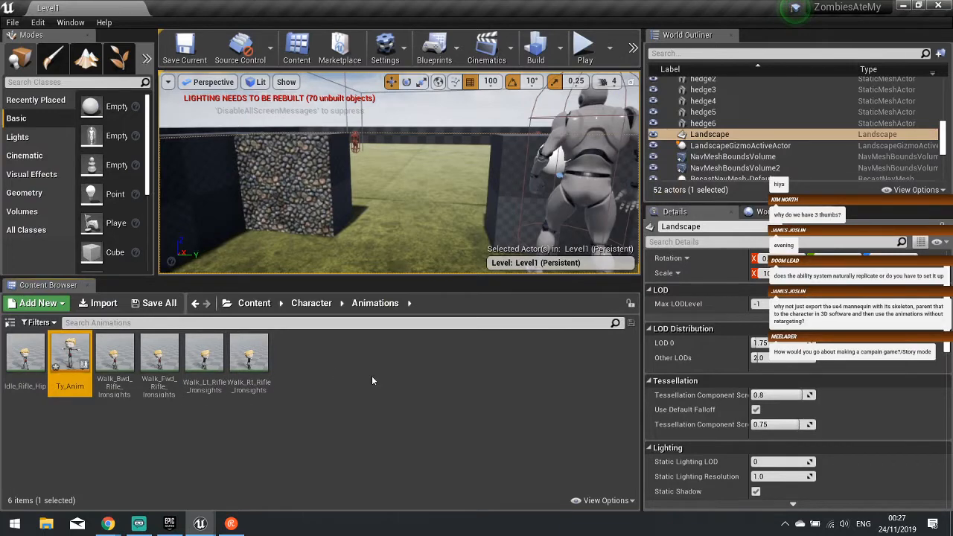
right_click(320, 376)
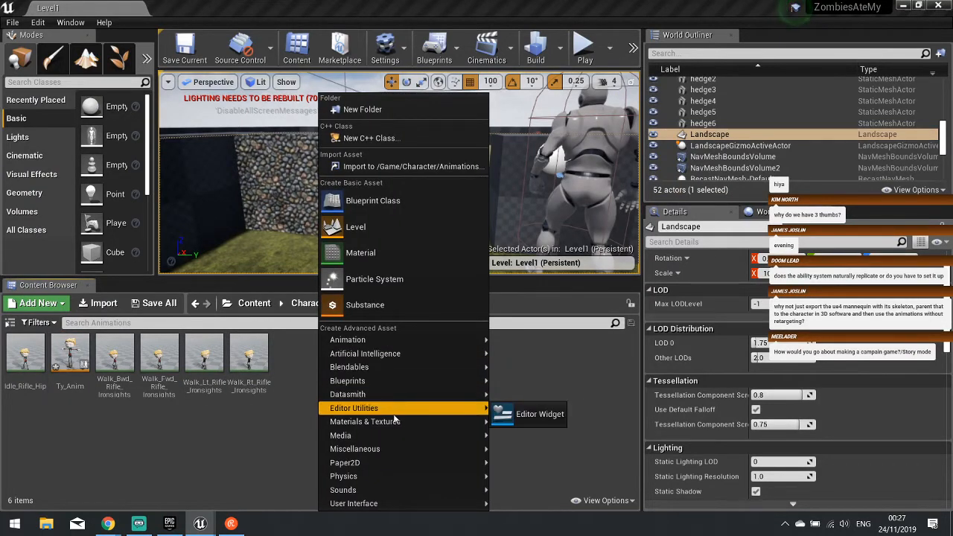
mouse_move(357, 340)
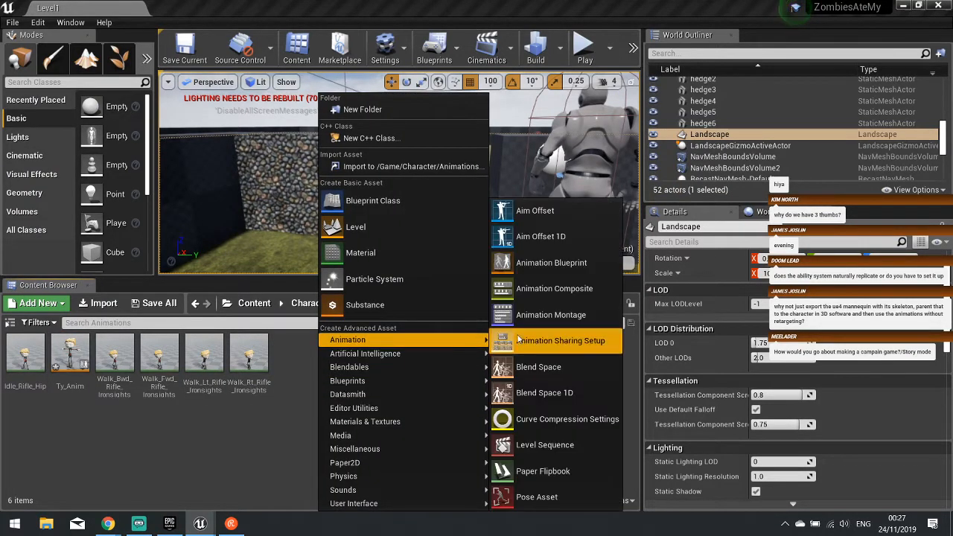
click(552, 369)
click(359, 97)
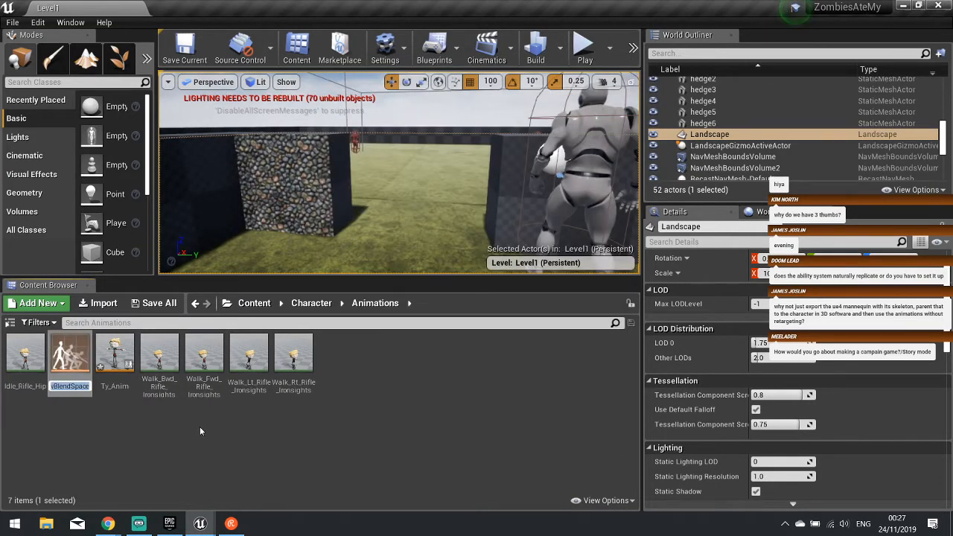
key(BackSpace)
text(TyWalk_BS)
key(Return)
double_click(78, 362)
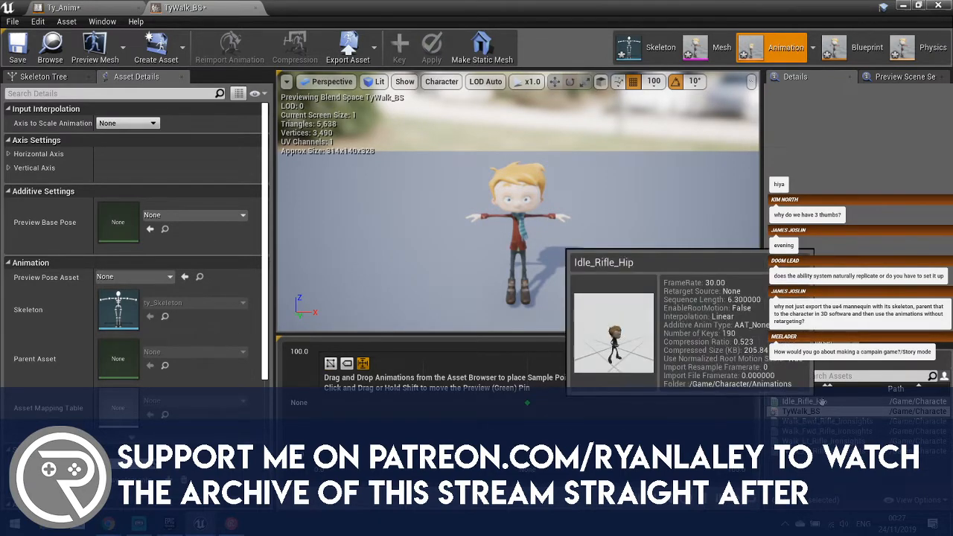
drag(822, 402, 527, 406)
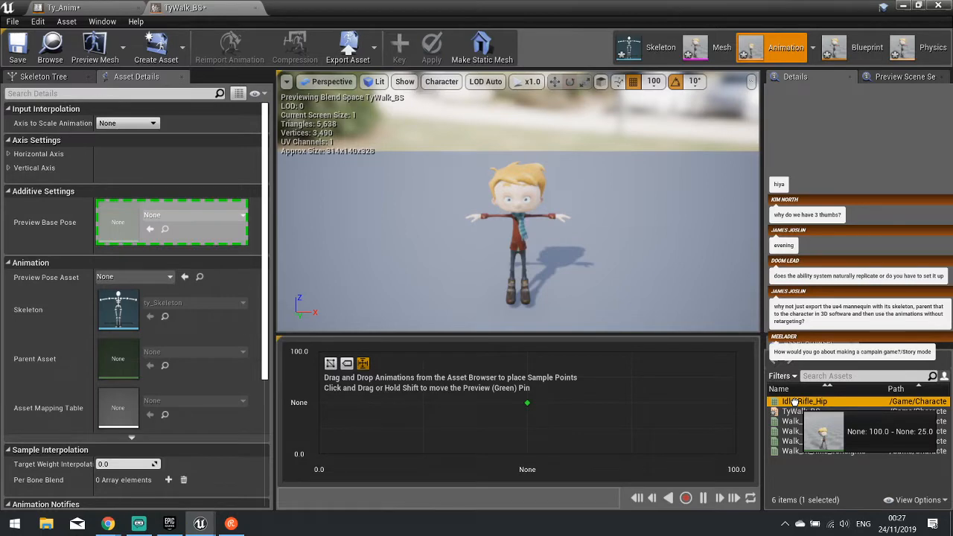
drag(795, 402, 796, 402)
click(528, 469)
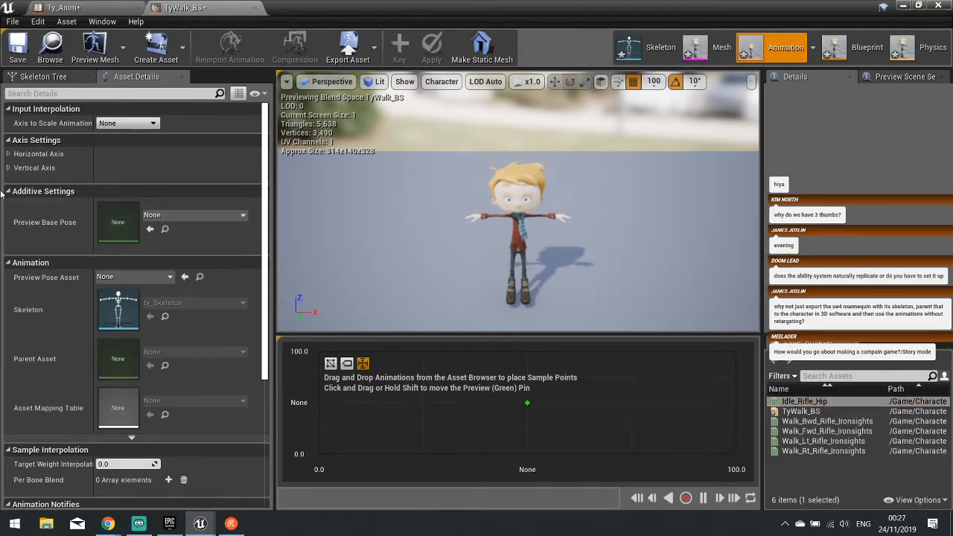
- Name the blend space's horizontal axis Direction, with a minimum of -180 and a maximum of 180
click(9, 154)
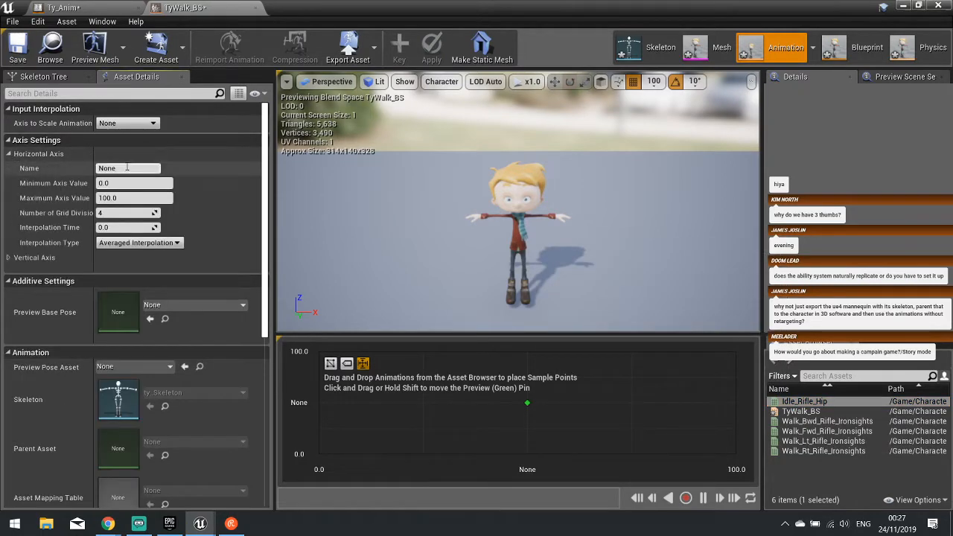
click(128, 168)
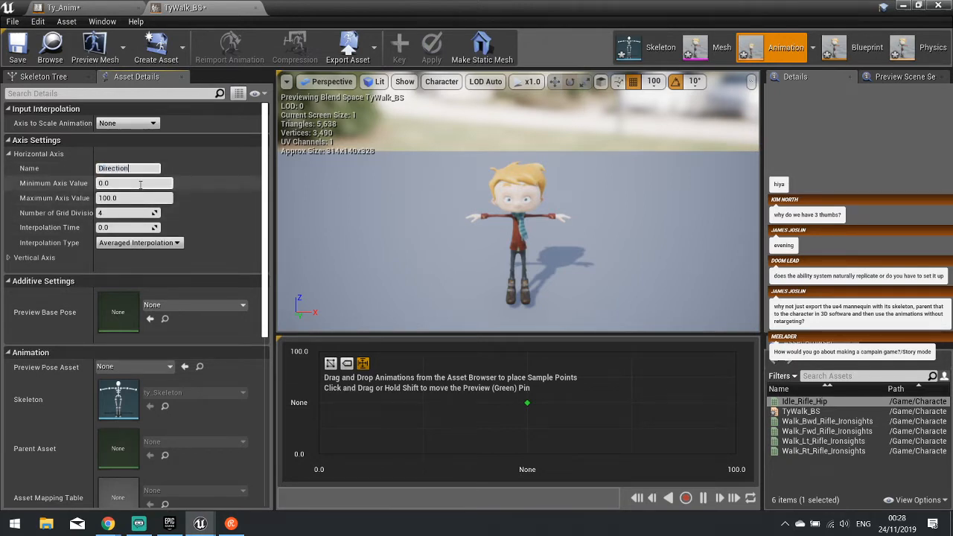
key(Return)
click(128, 198)
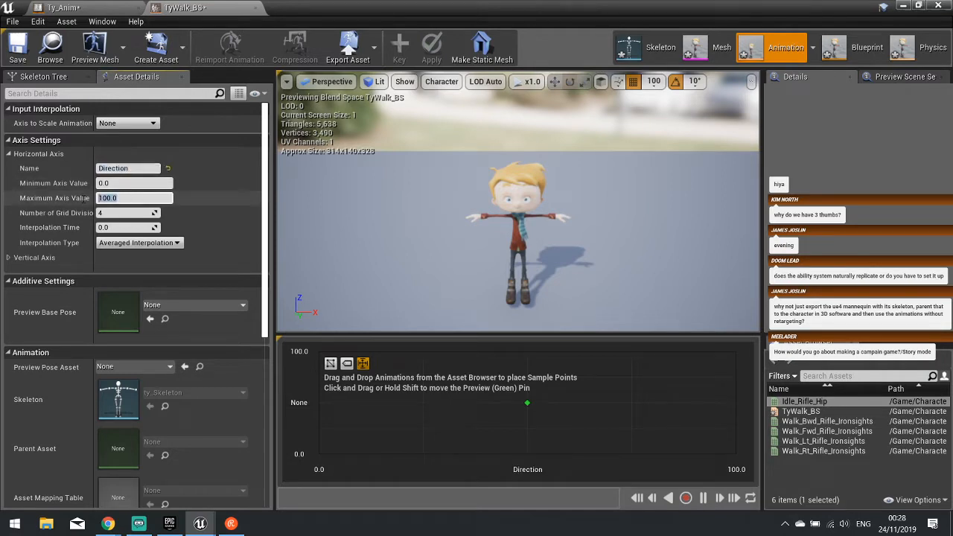
text(180)
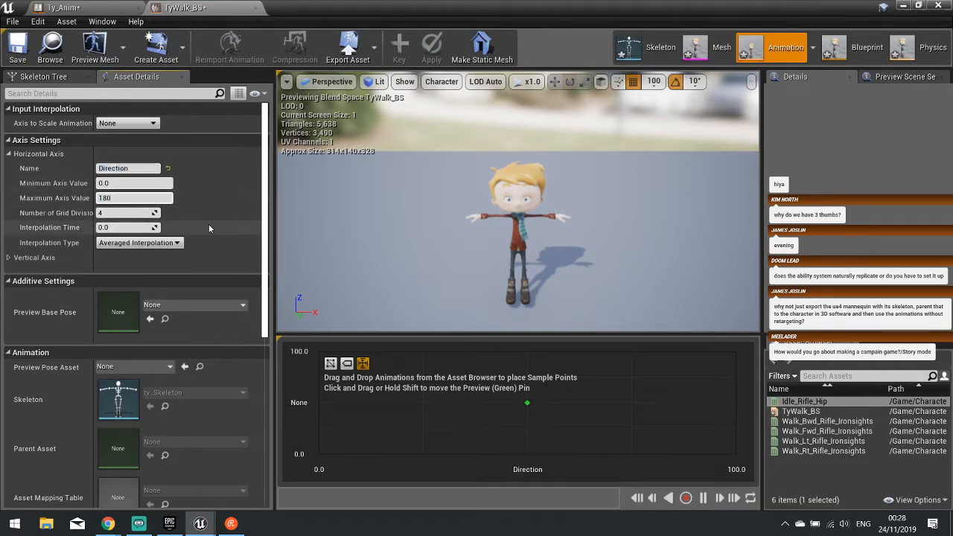
key(Return)
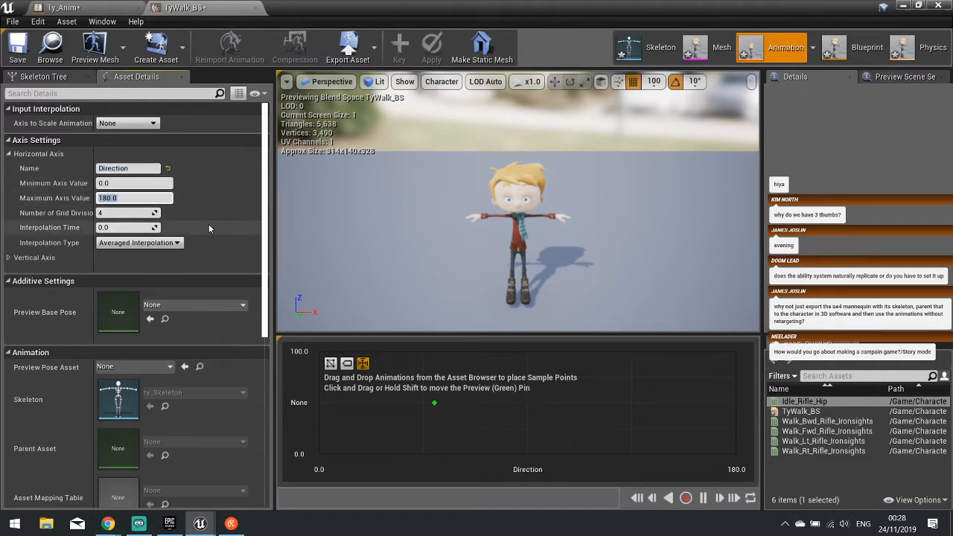
click(130, 183)
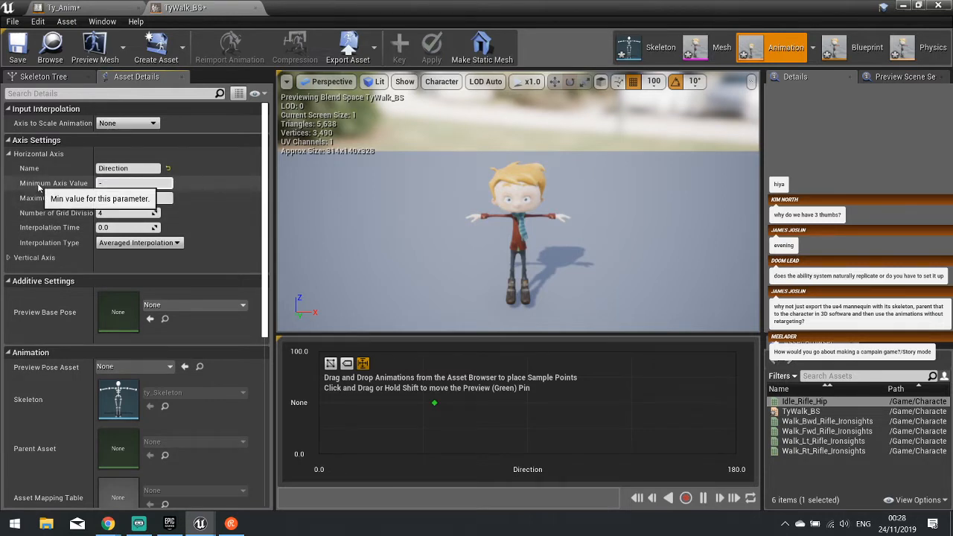
key(Return)
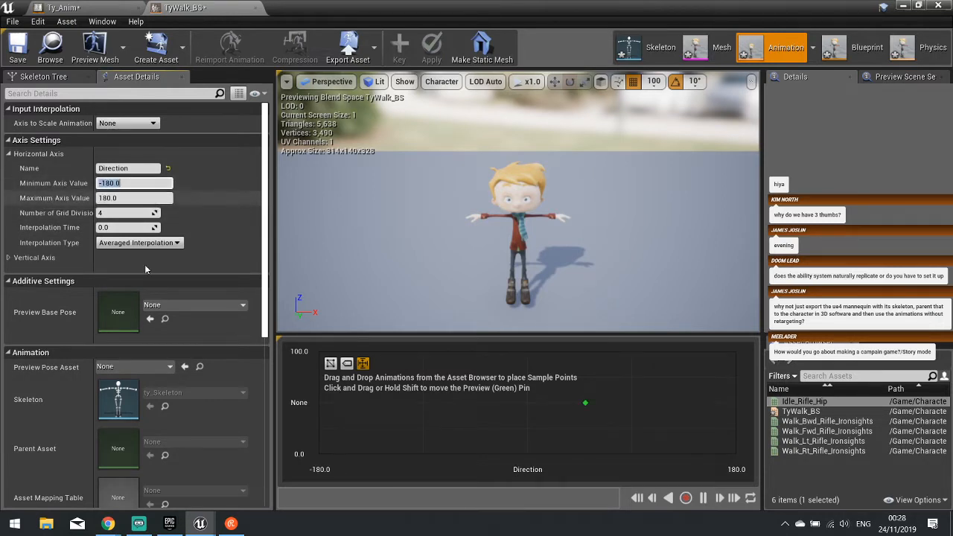
mouse_move(585, 403)
mouse_down()
mouse_move(518, 402)
mouse_move(528, 406)
mouse_move(528, 453)
mouse_move(605, 418)
mouse_move(540, 451)
mouse_move(585, 422)
mouse_up()
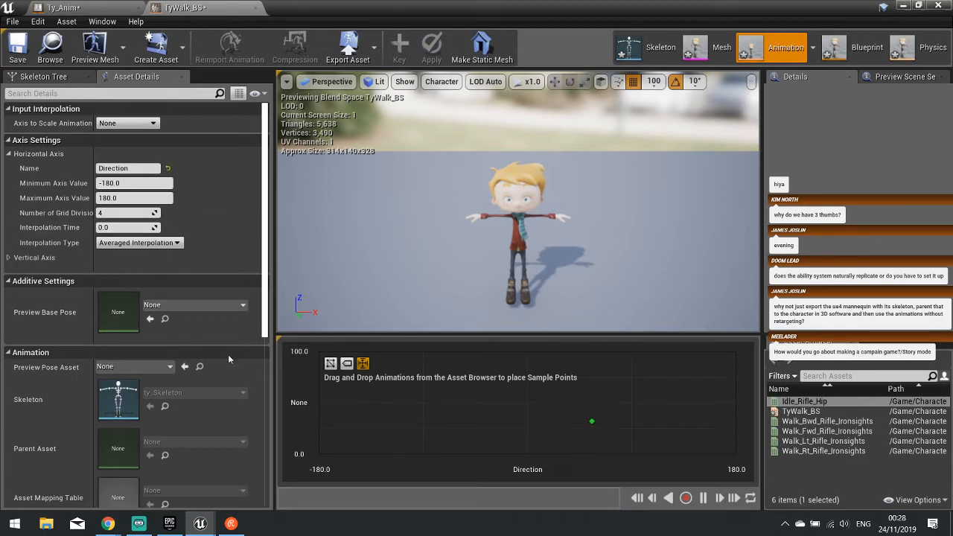
- Name the vertical axis Speed and set its maximum value to 600
click(9, 259)
click(108, 273)
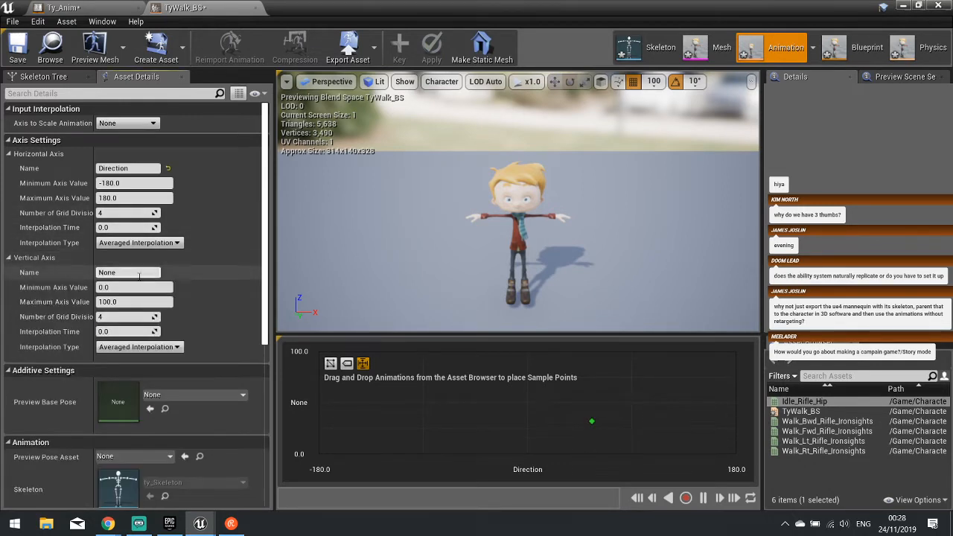
text(Speed)
key(Return)
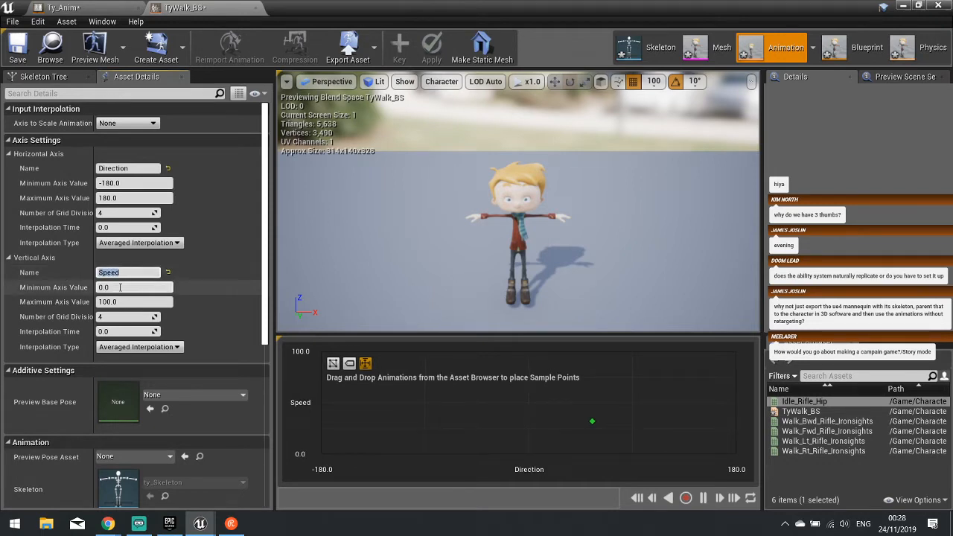
click(95, 301)
click(97, 302)
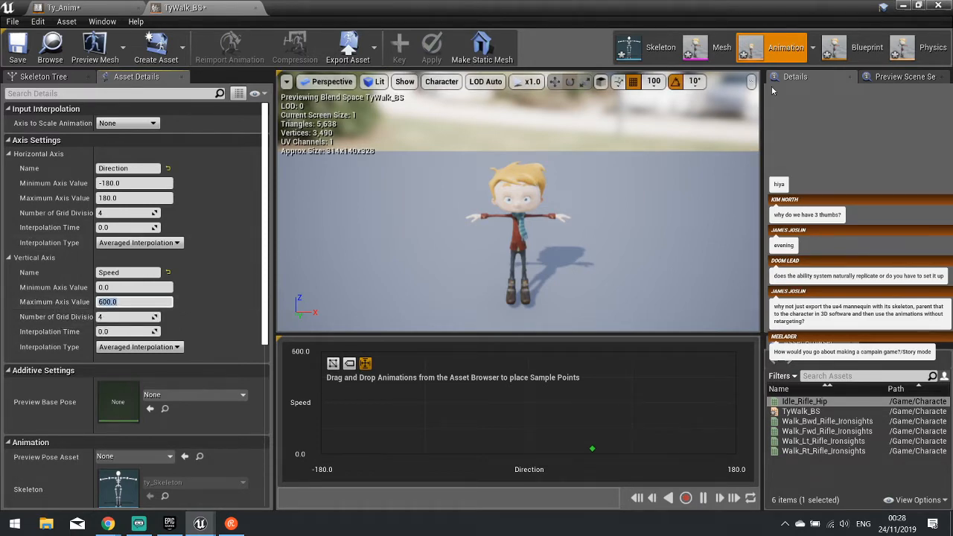
- Open the TopDownCharacter blueprint from TopDownBP/Blueprints, check the Max Walk Speed of its CharacterMovement component, and return to TyWalk_BS
click(903, 6)
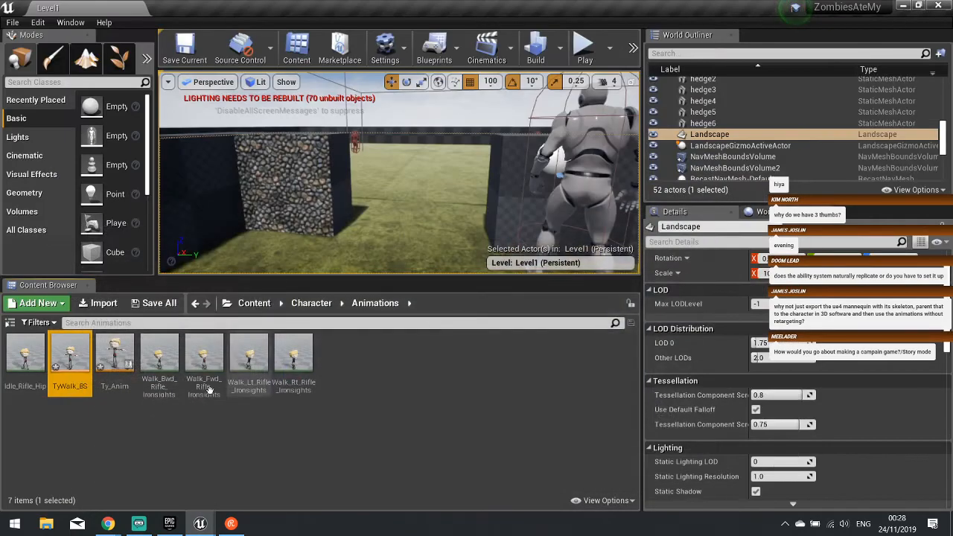
click(306, 304)
click(254, 303)
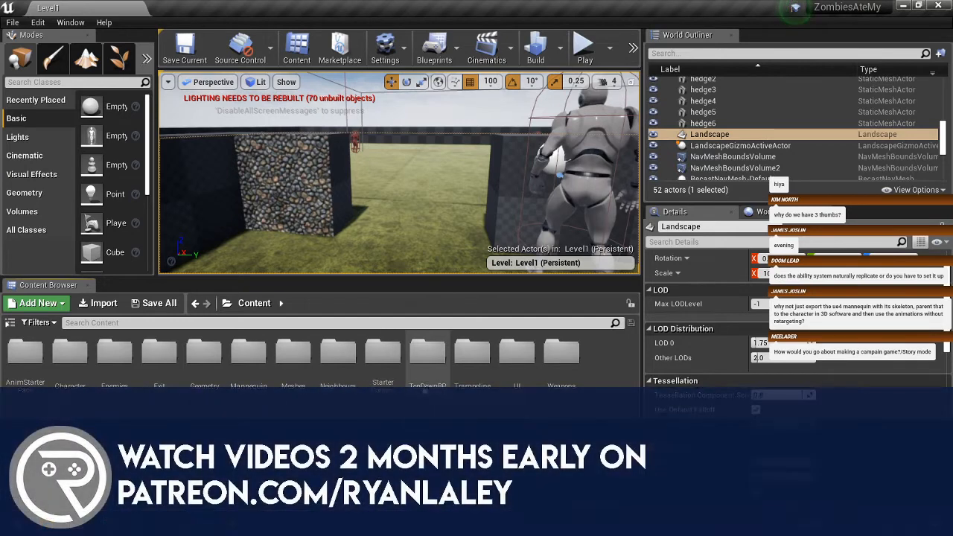
click(430, 357)
double_click(431, 356)
double_click(70, 351)
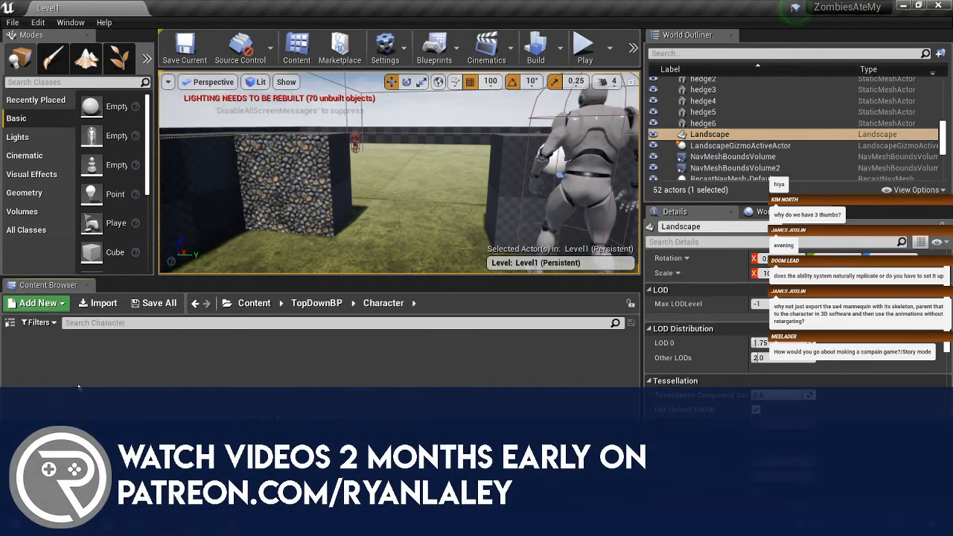
click(328, 306)
double_click(25, 351)
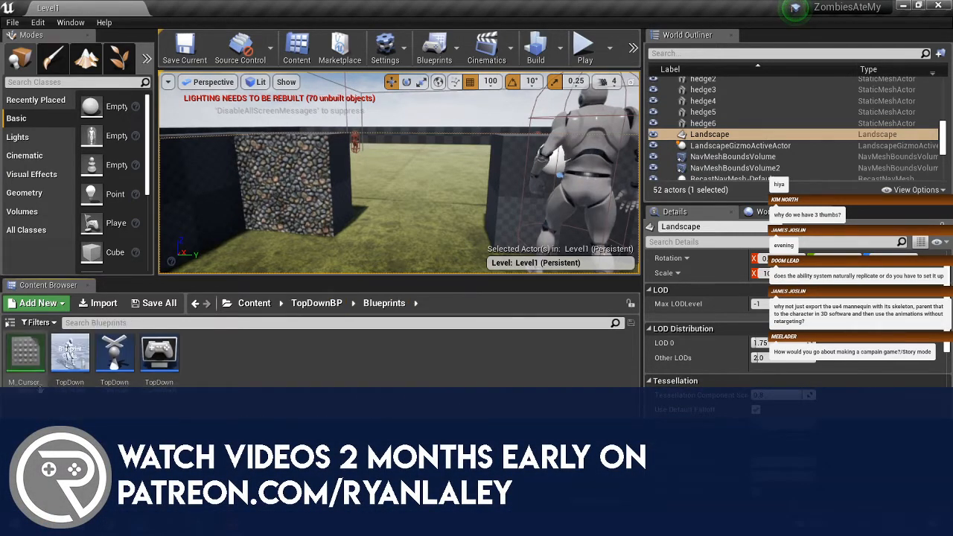
double_click(25, 351)
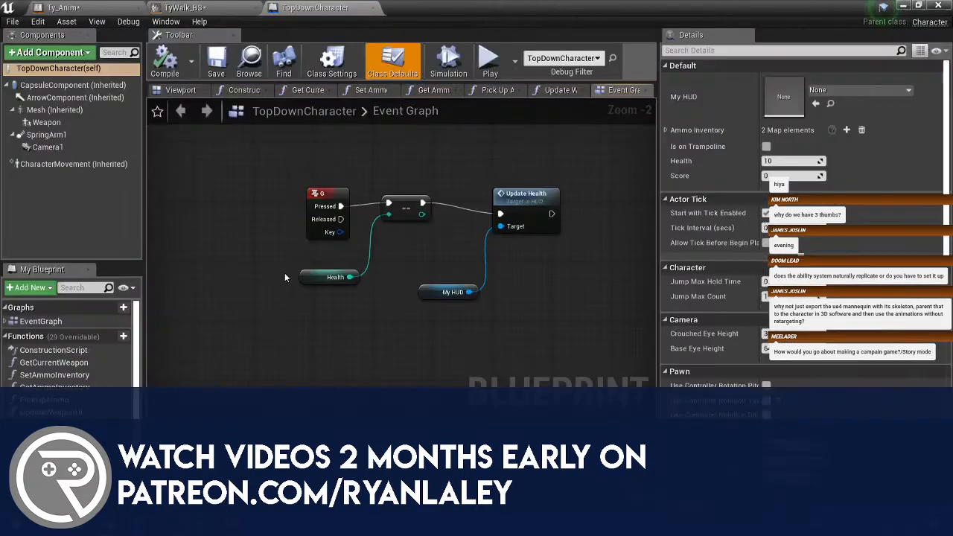
click(91, 165)
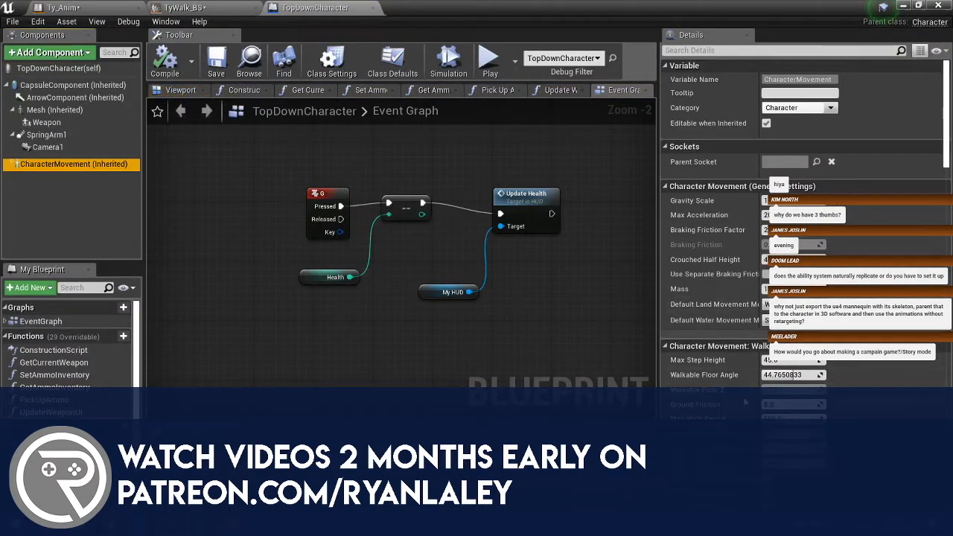
scroll(708, 325, down, 5)
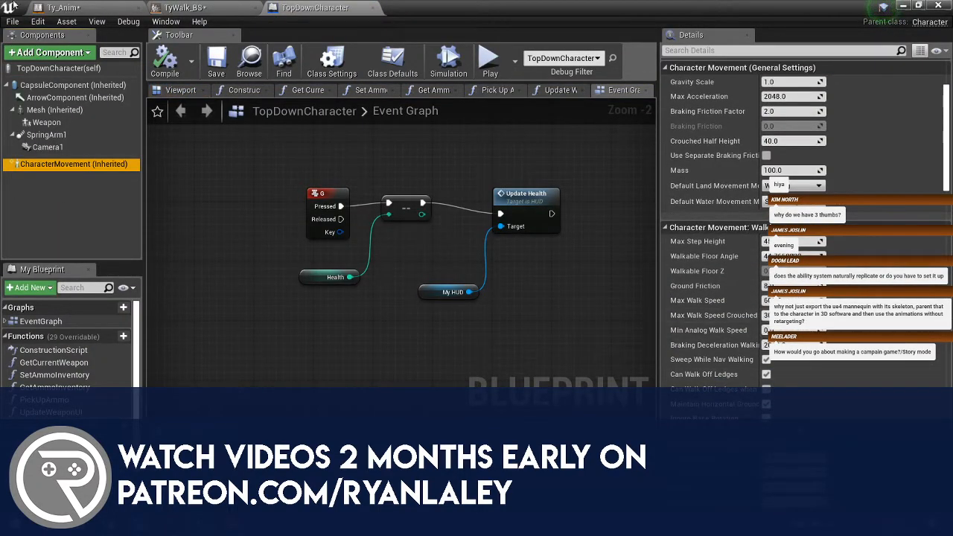
click(183, 7)
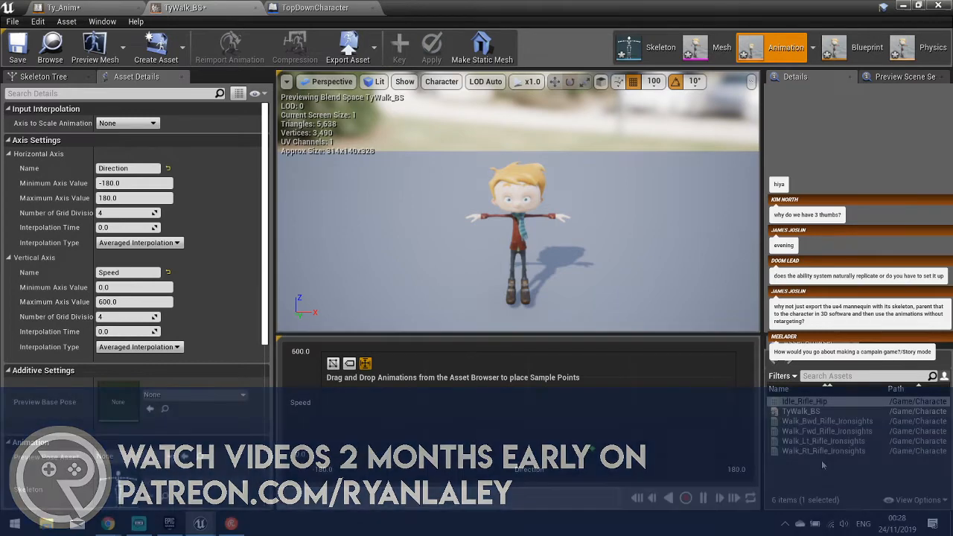
- Place Idle_Rifle_Hip at direction 0, speed 0, and Walk_Bwd_Rifle_Ironsights at directions -180 and 180, speed 600
drag(808, 402, 547, 454)
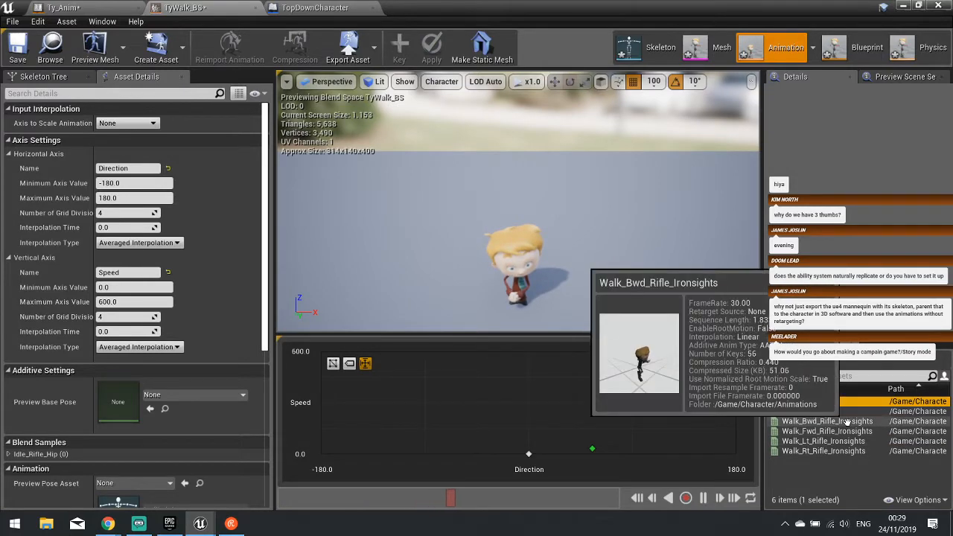
drag(846, 422, 332, 368)
drag(841, 423, 736, 352)
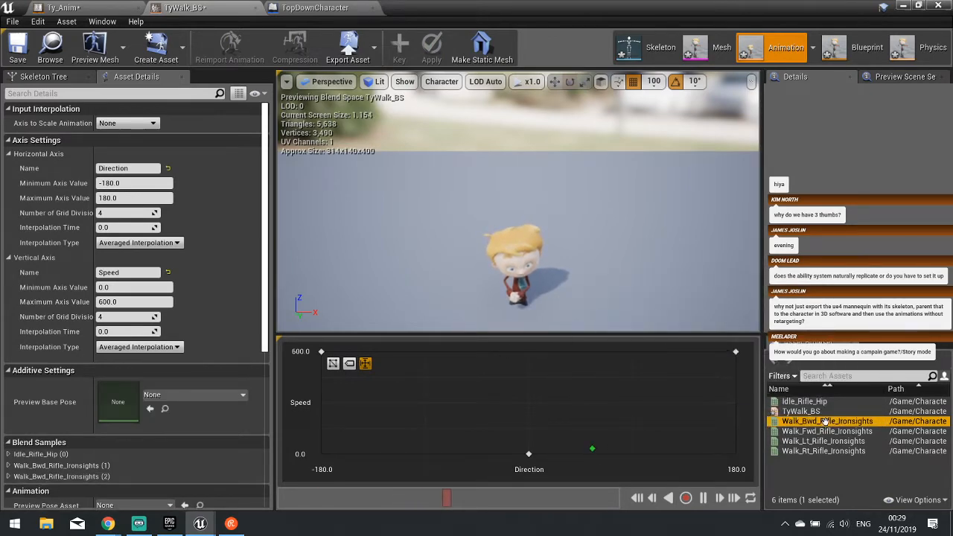
- At speed 600, place Walk_Fwd_Rifle_Ironsights at direction 0, Walk_Lt_Rifle_Ironsights at -90 and Walk_Rt_Rifle_Ironsights at 90
drag(827, 431, 528, 351)
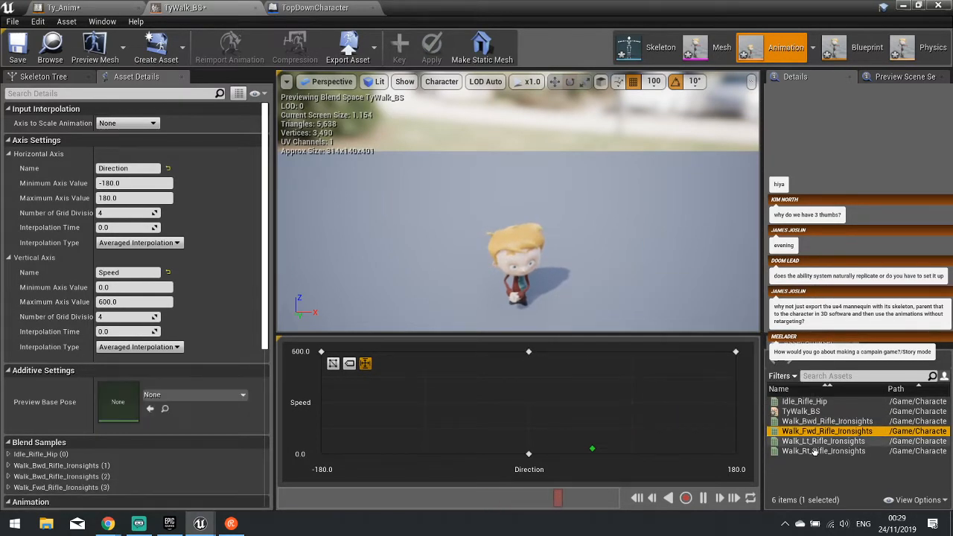
drag(823, 441, 424, 351)
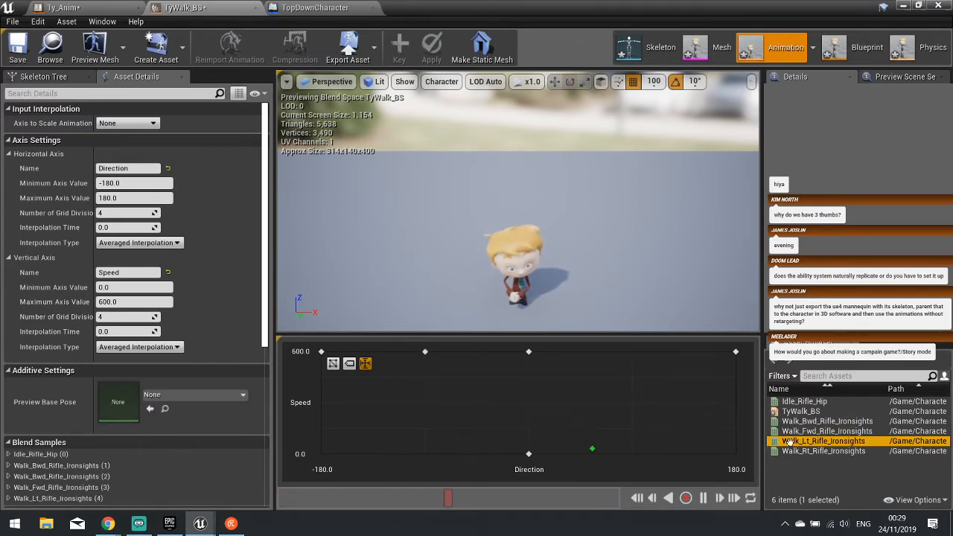
click(823, 451)
drag(823, 452, 632, 352)
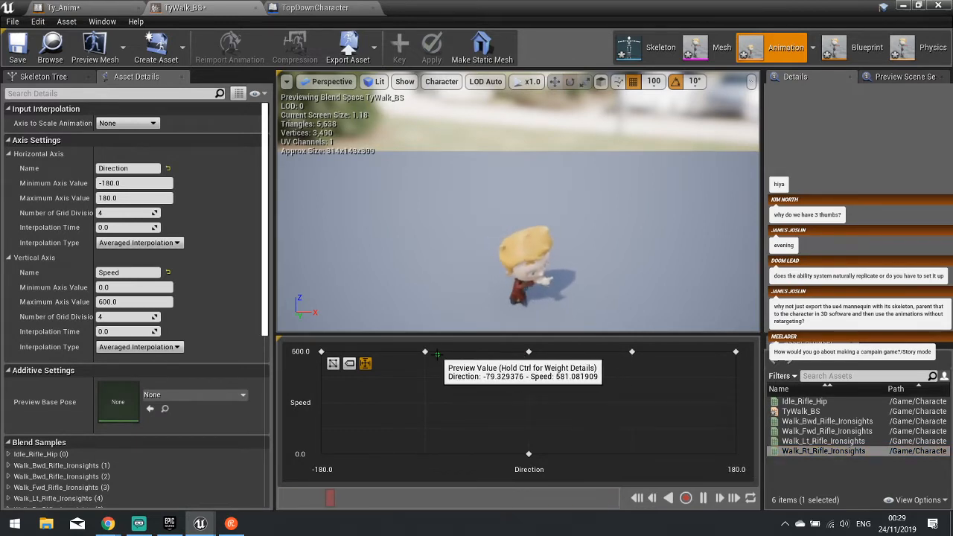
- Preview the blended animations at different directions and speeds across the grid, and close TyWalk_BS
mouse_move(526, 320)
right_down()
mouse_move(525, 292)
mouse_move(526, 331)
mouse_move(526, 309)
mouse_move(526, 332)
mouse_move(525, 320)
right_up()
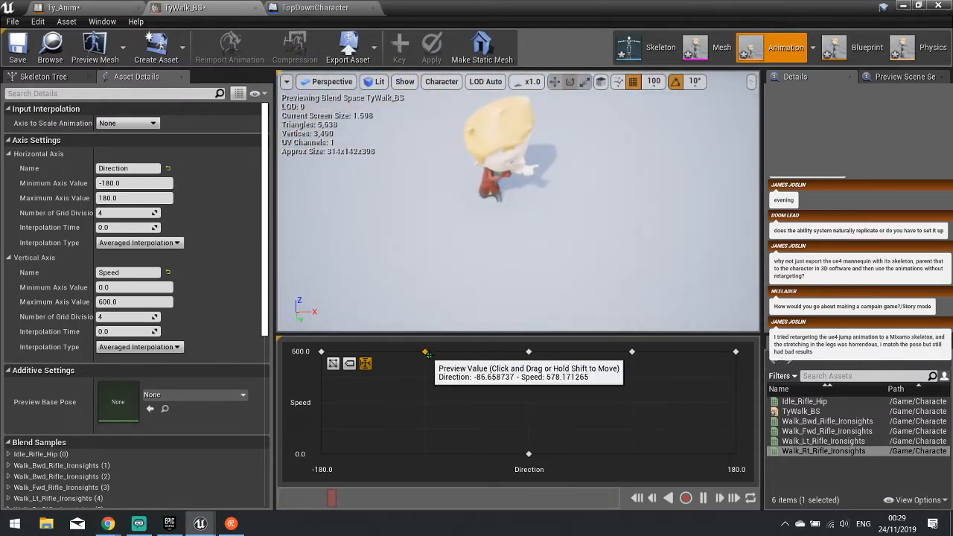
mouse_move(430, 356)
mouse_down()
mouse_move(720, 355)
mouse_move(316, 355)
mouse_move(671, 354)
mouse_move(354, 376)
mouse_move(557, 425)
mouse_move(572, 357)
mouse_move(361, 356)
mouse_move(713, 354)
mouse_move(713, 436)
mouse_up()
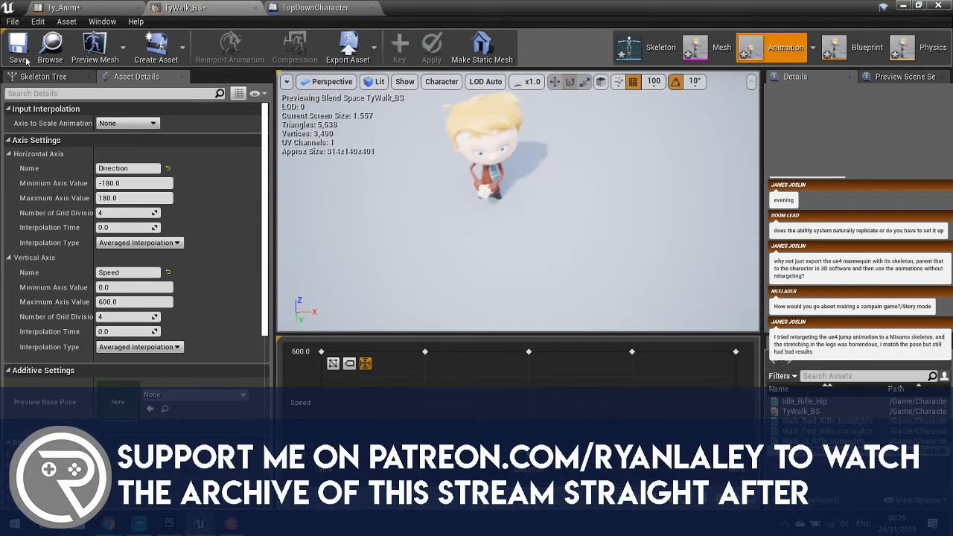
click(255, 8)
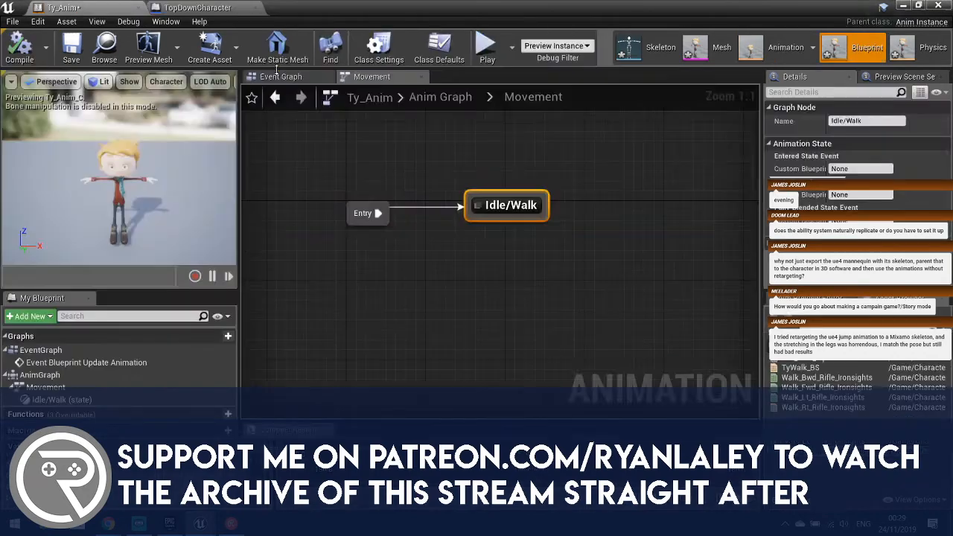
- Inside the Idle/Walk state, add a TyWalk_BS player, connect it to the Output Animation Pose result, and compile Ty_Anim
click(493, 207)
double_click(495, 206)
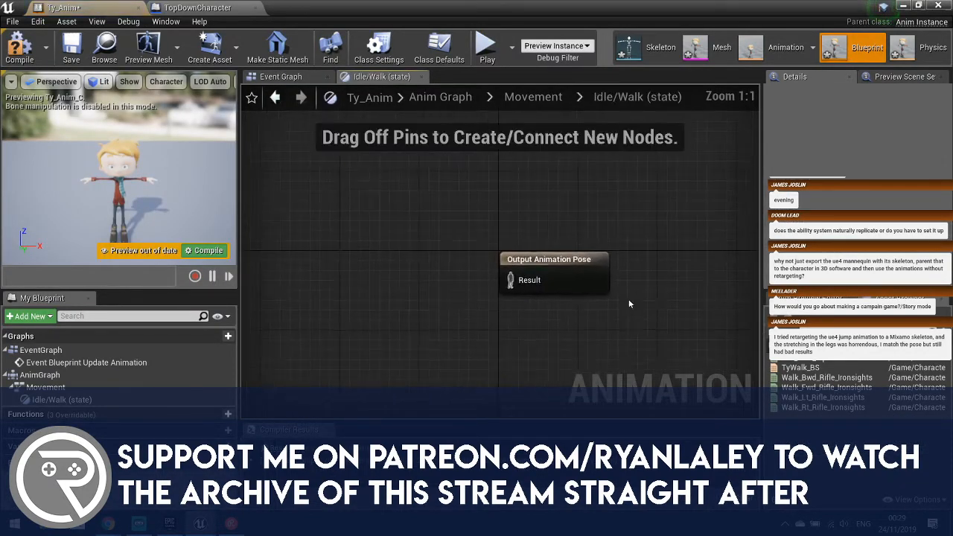
drag(811, 368, 368, 253)
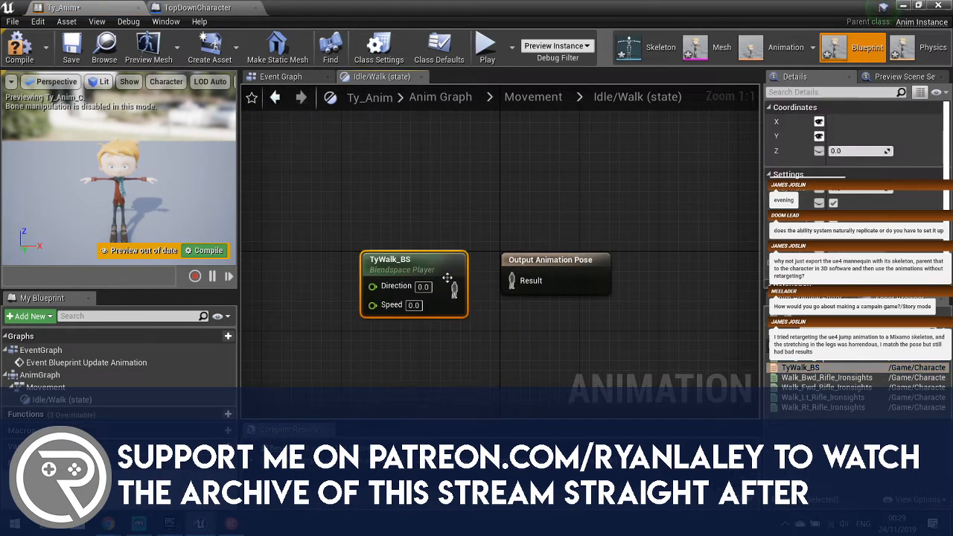
drag(454, 289, 526, 289)
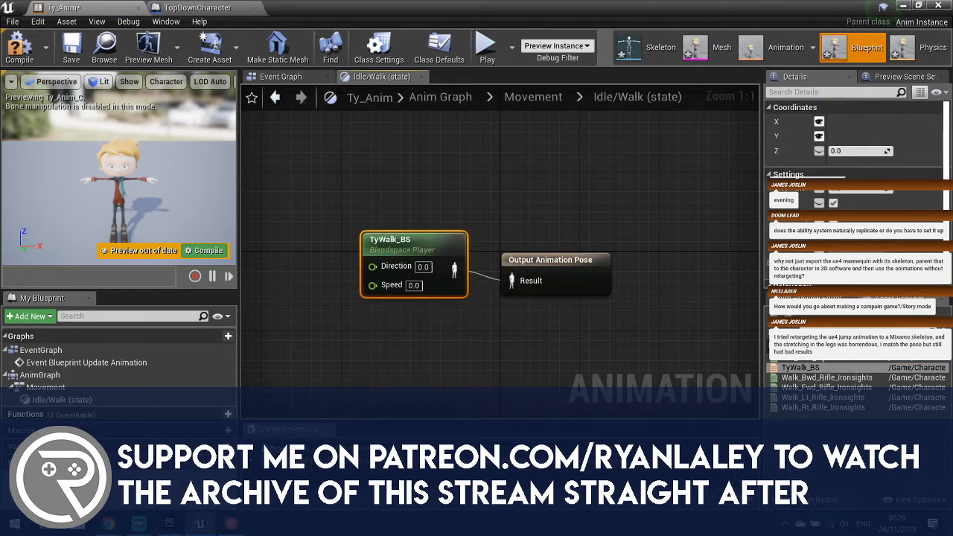
right_drag(371, 334, 538, 281)
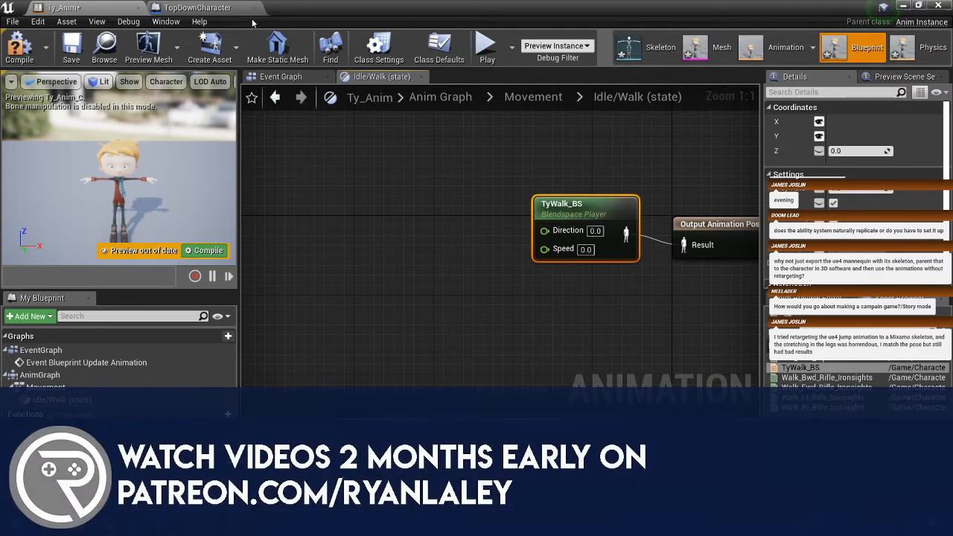
click(23, 58)
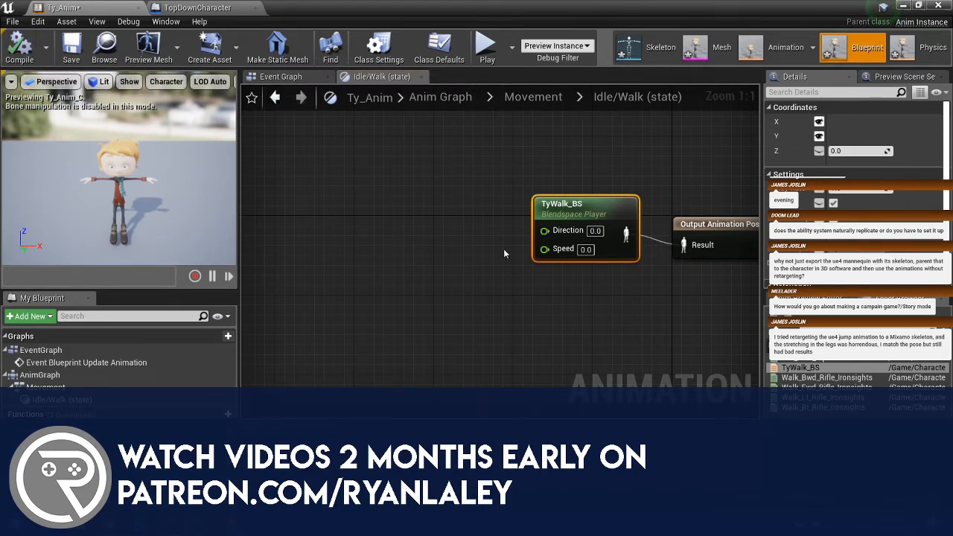
- Create a Float variable named Speed, connect it to the TyWalk_BS Speed input, and place its node below and left of the player
click(228, 440)
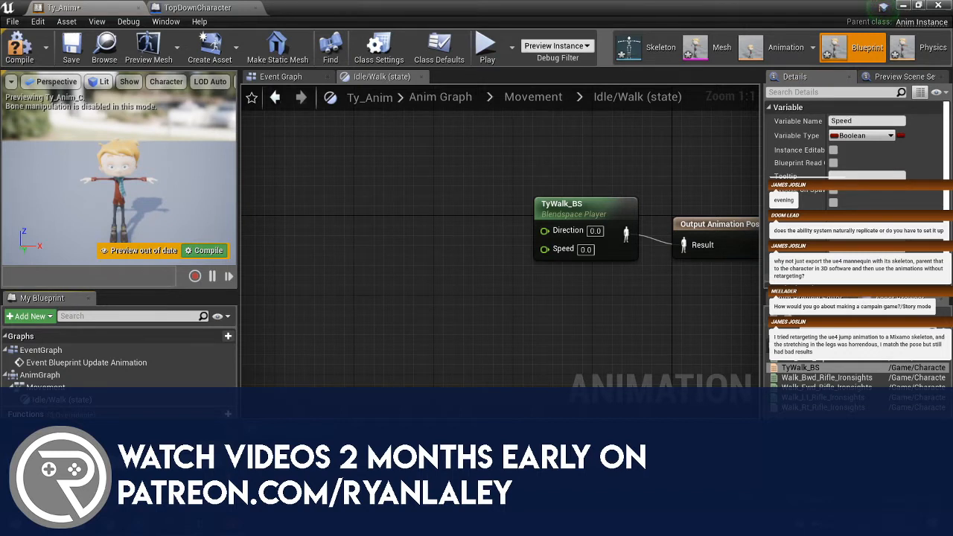
click(862, 136)
click(745, 216)
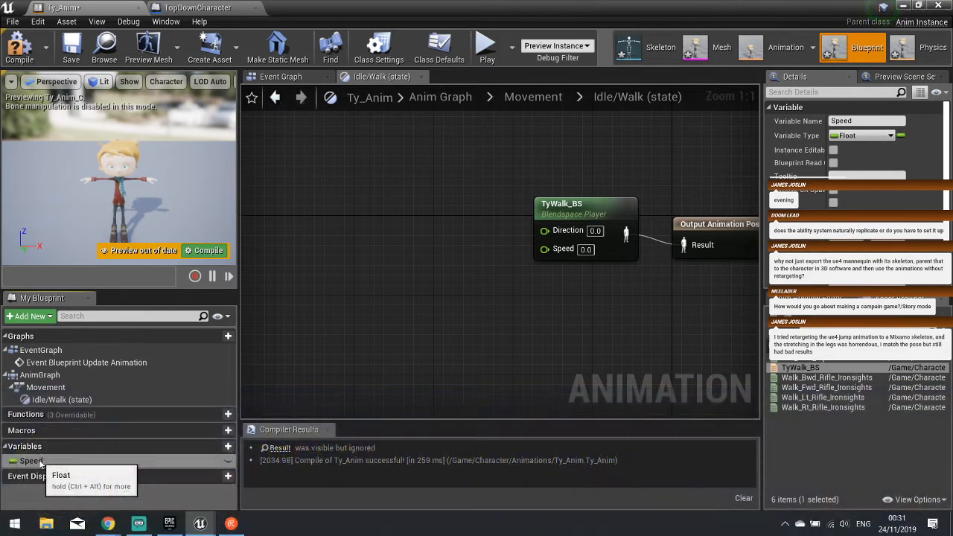
drag(38, 461, 555, 253)
drag(455, 246, 434, 315)
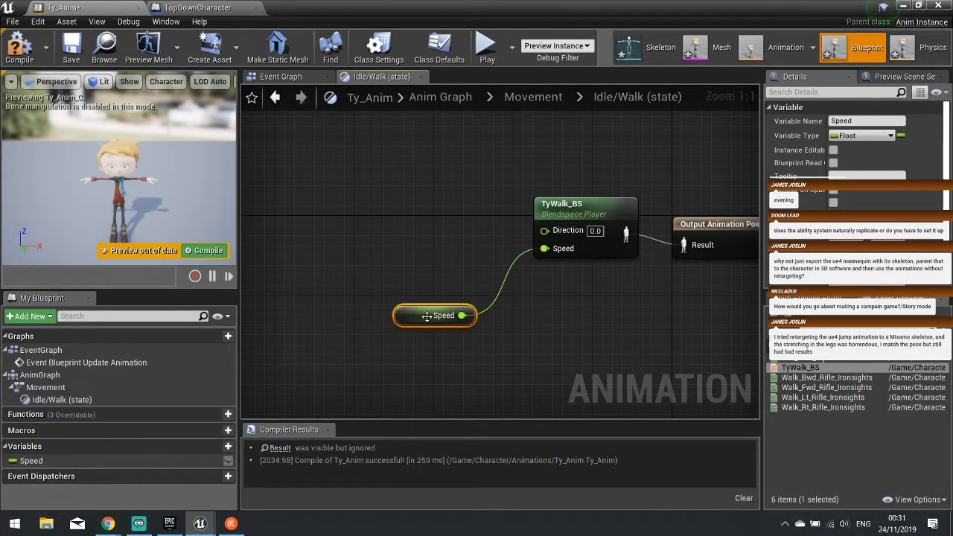
- Create a Float variable named Direction, connect it to the TyWalk_BS Direction input with its node above Speed's, and compile Ty_Anim
click(230, 450)
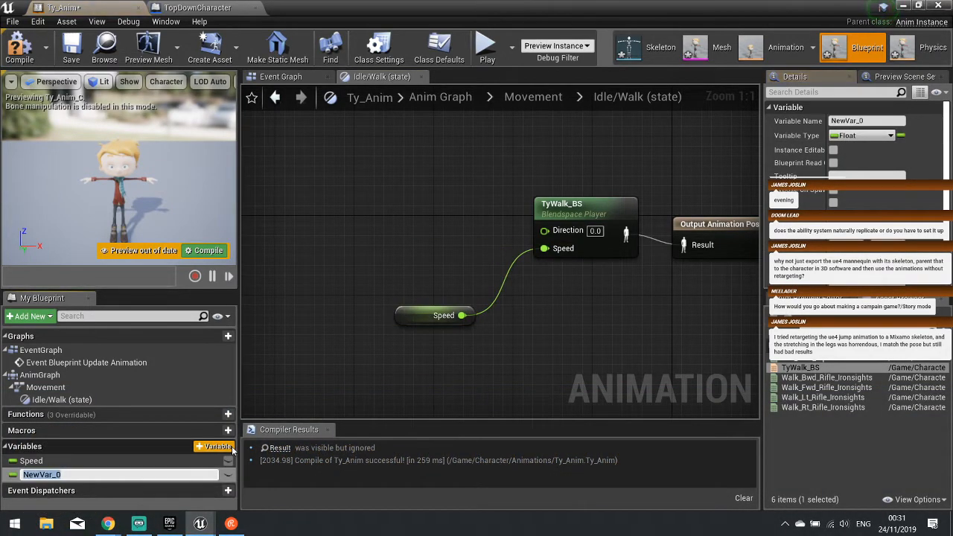
key(BackSpace)
text(Direction)
key(Return)
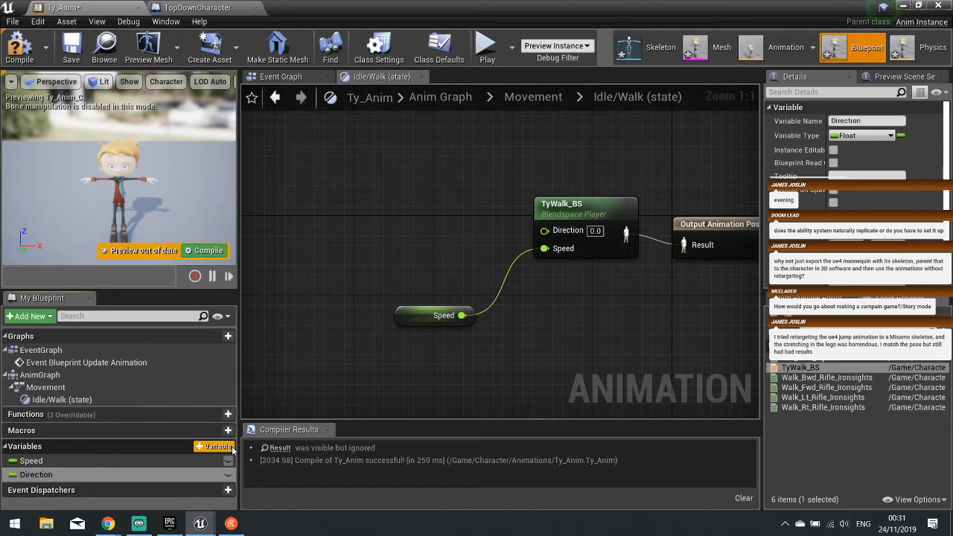
drag(543, 247, 543, 247)
drag(446, 233, 429, 194)
key(Home)
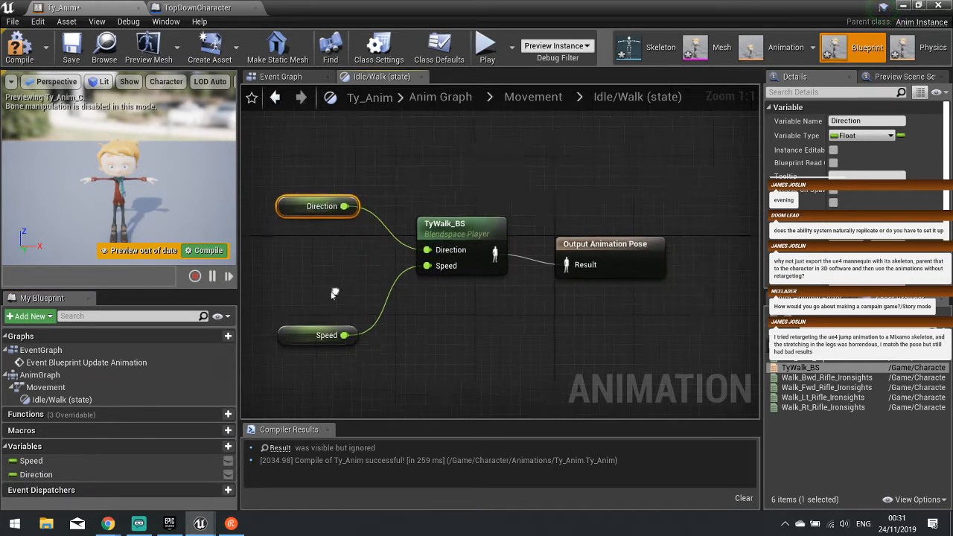
click(30, 47)
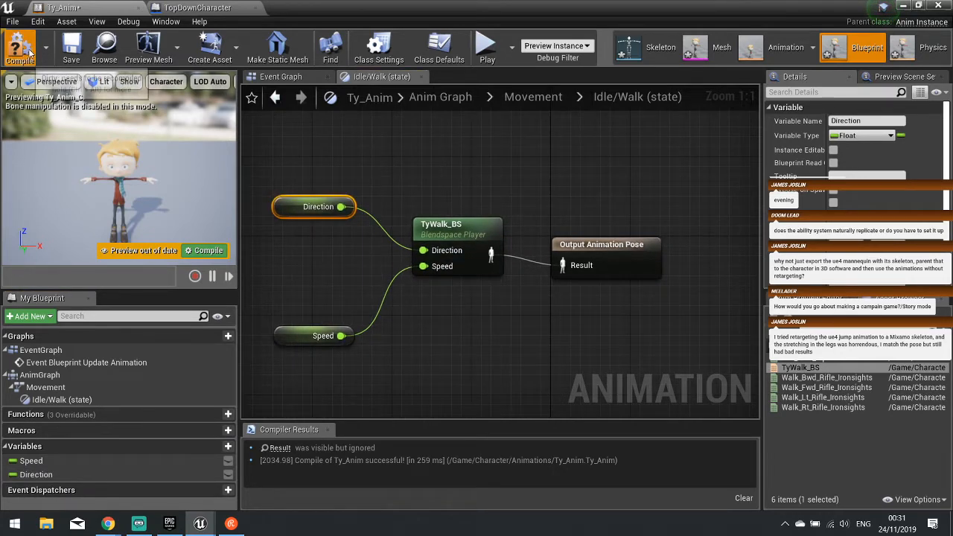
- In the Event Graph, add an Is Valid execution node checking Try Get Pawn Owner and run it from Event Blueprint Update Animation
click(280, 78)
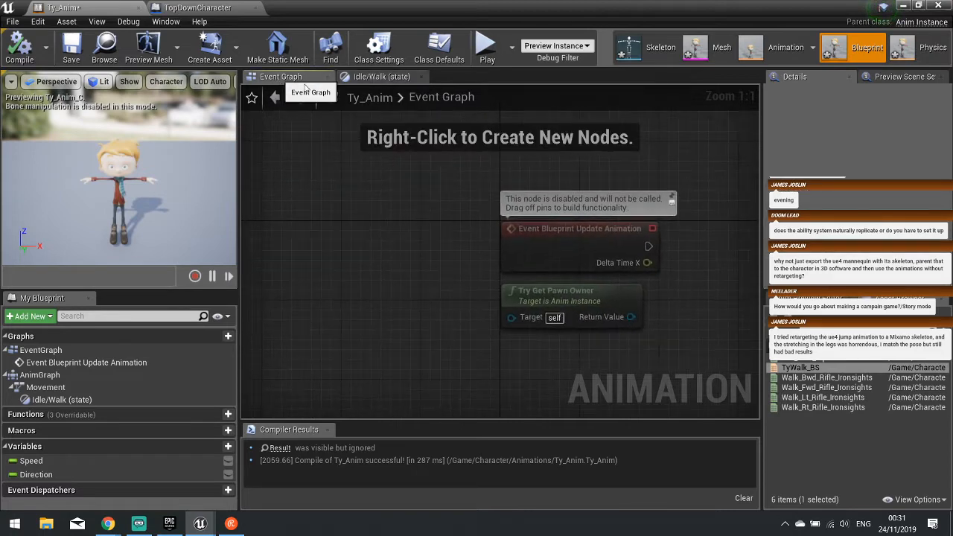
right_drag(507, 317, 407, 310)
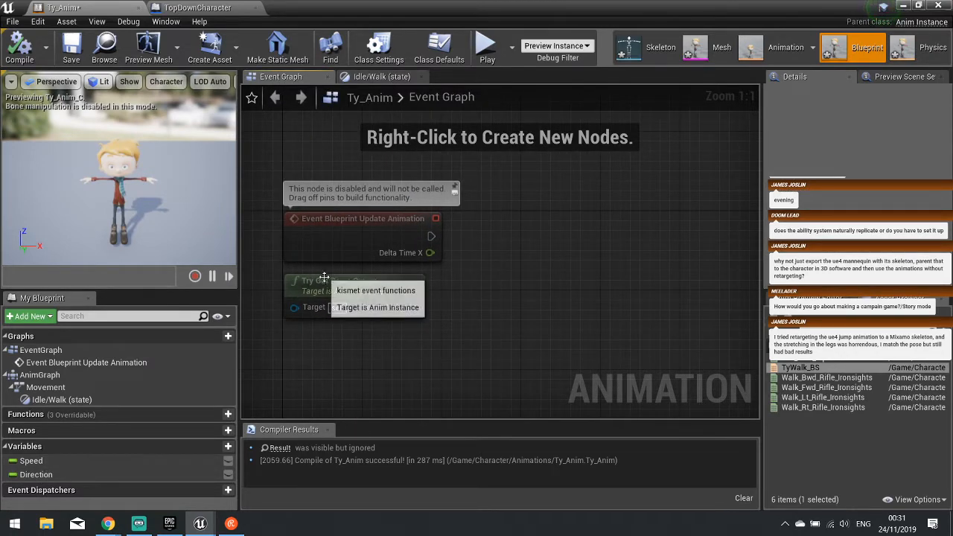
drag(409, 306, 521, 263)
text(isvali)
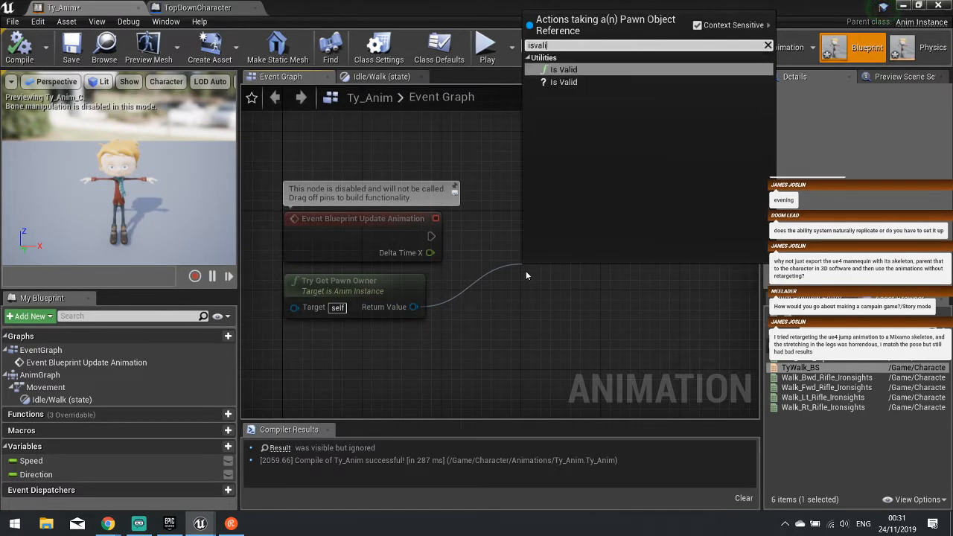
text(d)
key(Down)
key(Return)
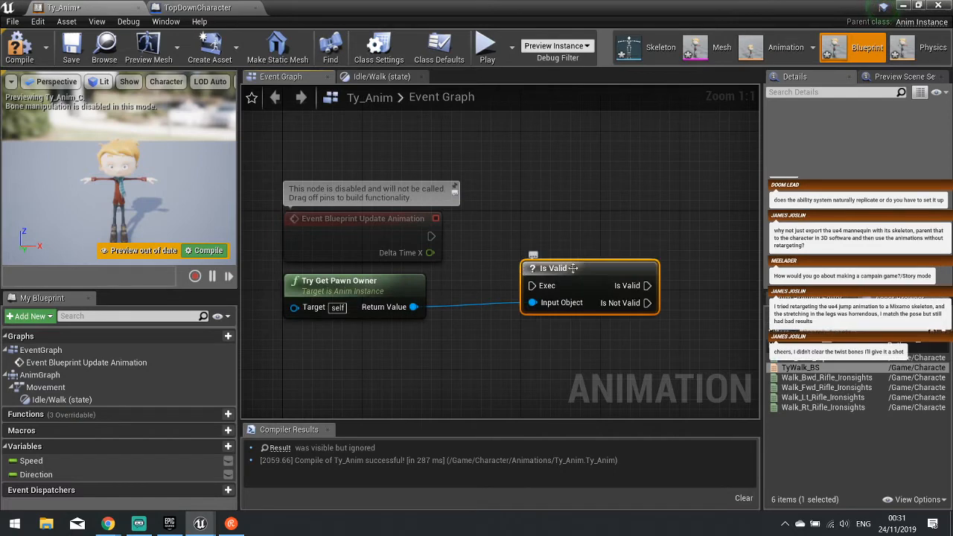
drag(546, 286, 534, 224)
right_drag(635, 271, 455, 306)
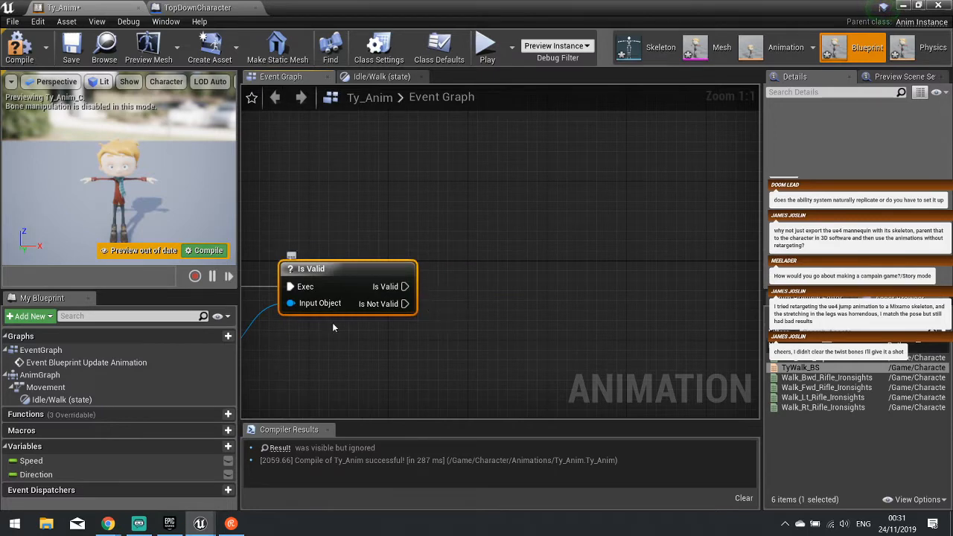
- Add a Get Movement Component node from Try Get Pawn Owner's return value and place it beneath Is Valid
right_drag(332, 323, 499, 268)
drag(368, 303, 547, 294)
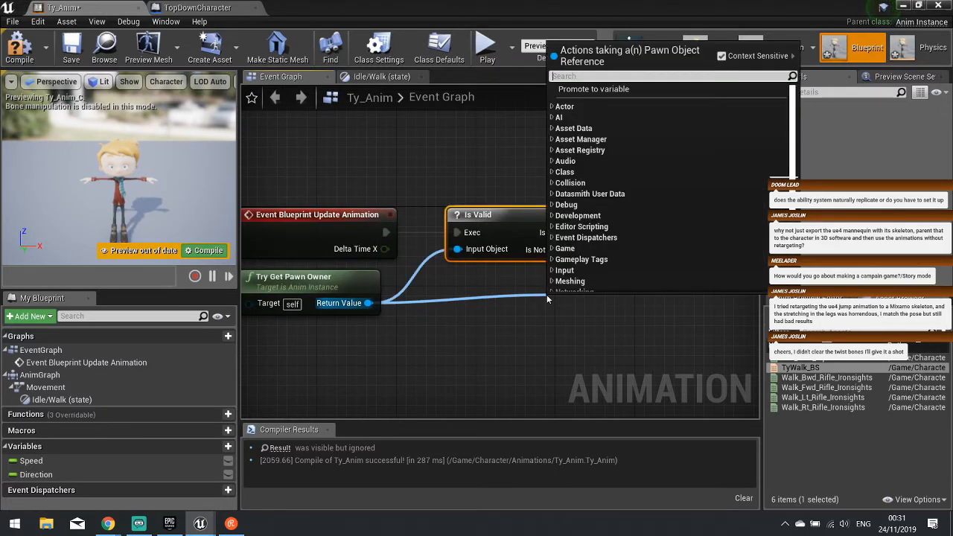
text(get movement)
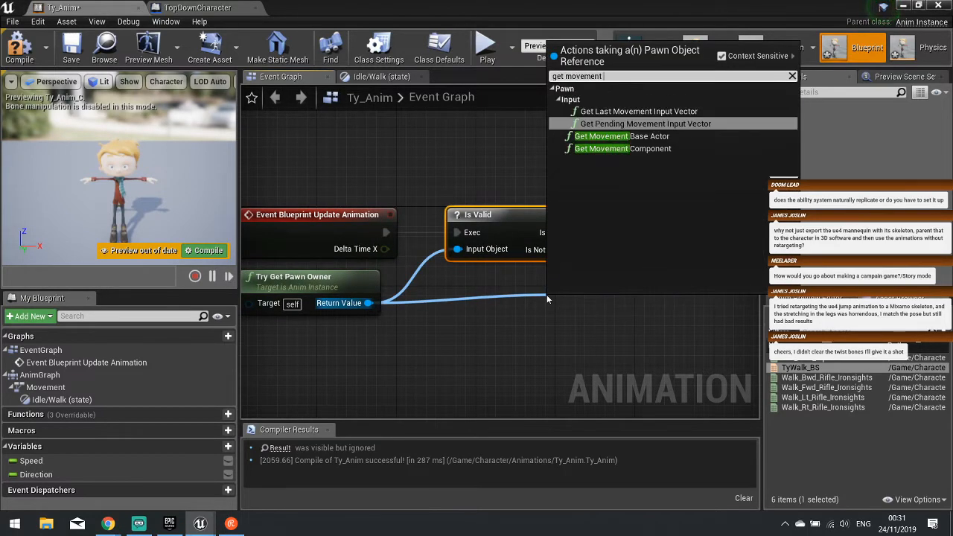
key(Down)
key(Down)
key(Return)
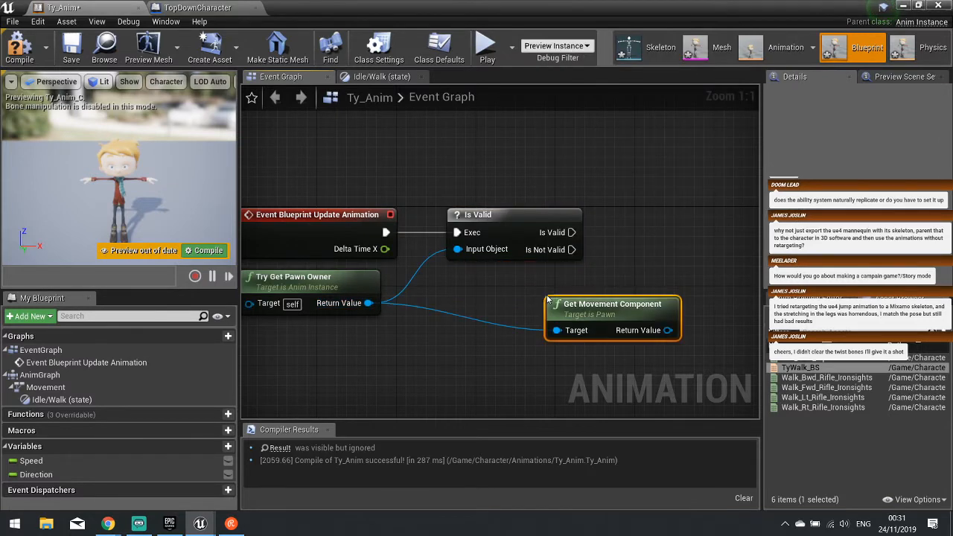
drag(555, 301, 455, 310)
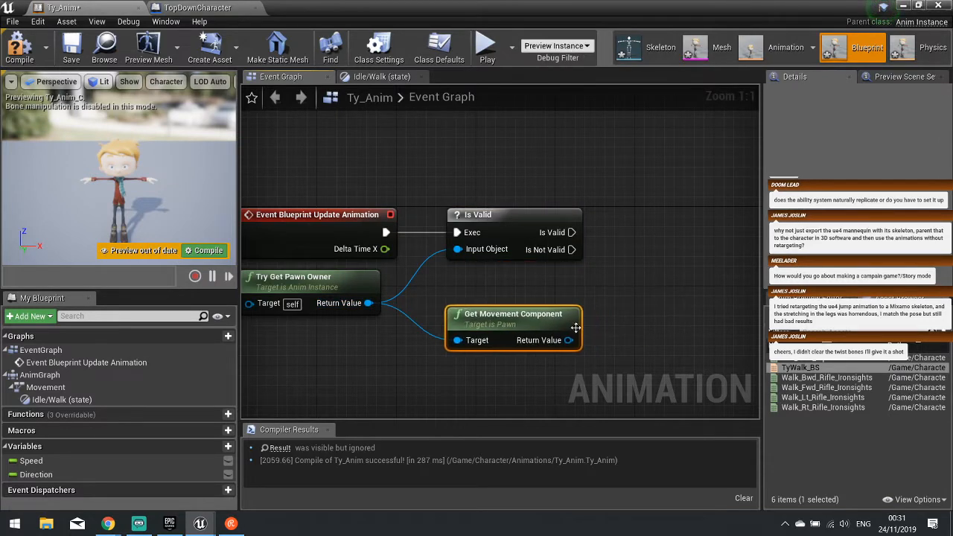
- Get the Velocity from the movement component's return value and align its node beside Get Movement Component
right_drag(569, 340, 401, 318)
drag(400, 318, 490, 314)
text(get )
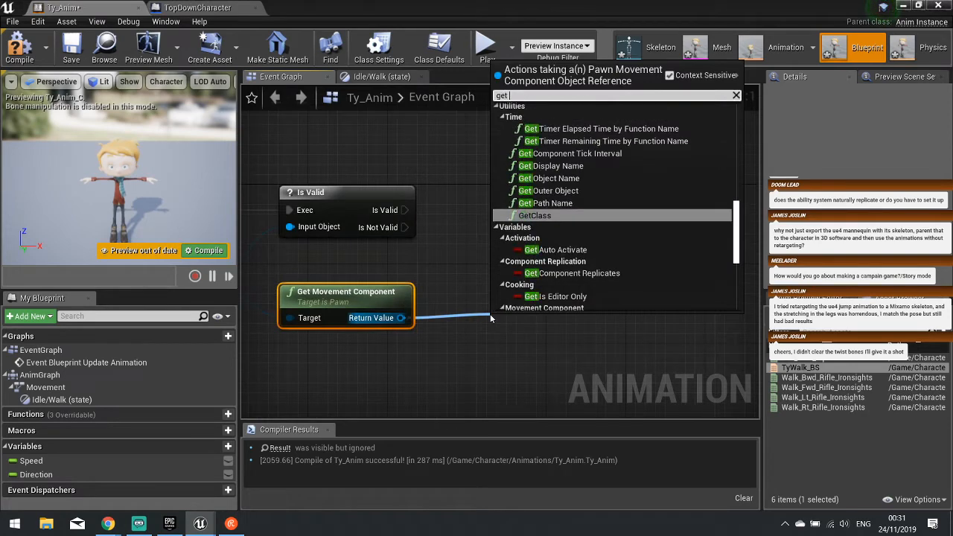
text(veloc)
key(Return)
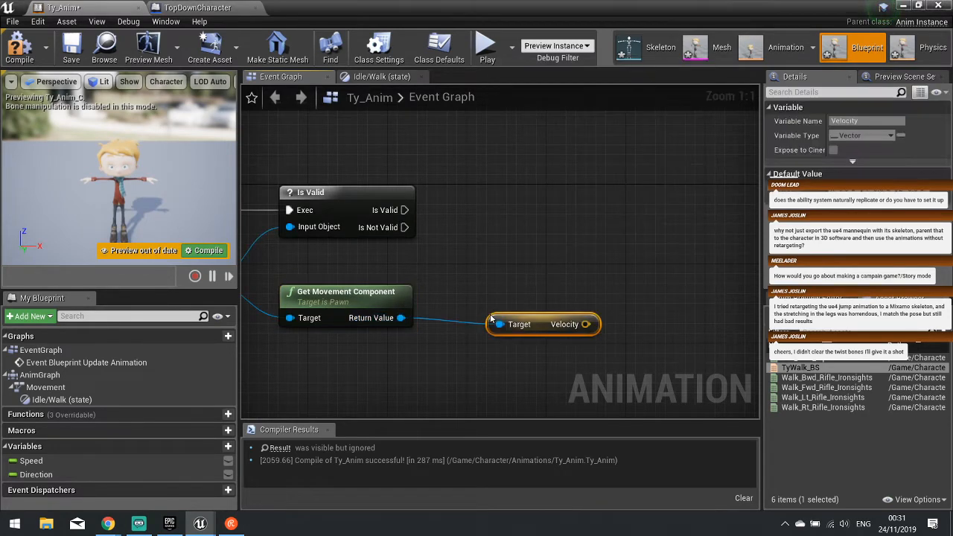
drag(499, 324, 533, 313)
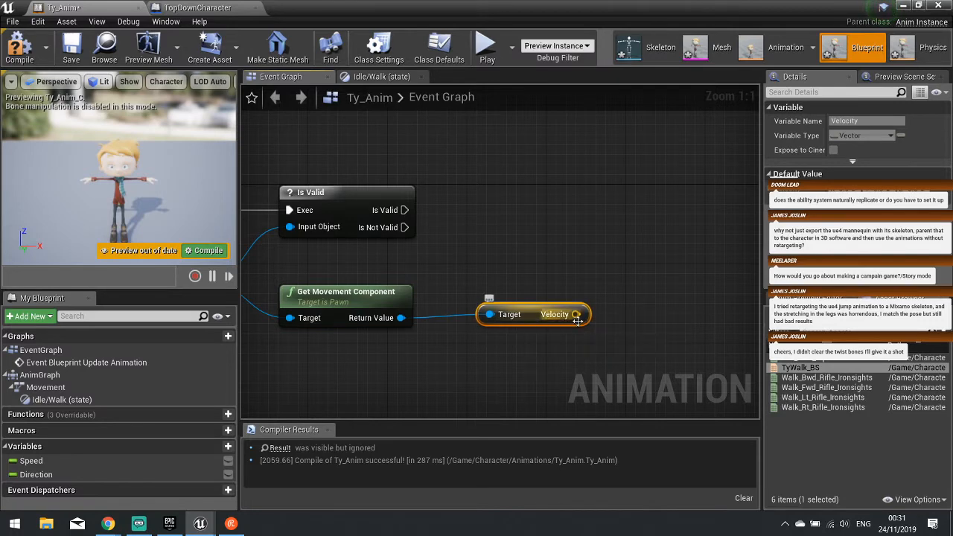
- Add a VectorLength node fed by the Velocity output and place it slightly above and beyond the Velocity node
right_drag(577, 320, 458, 328)
drag(457, 322, 517, 305)
text(ge)
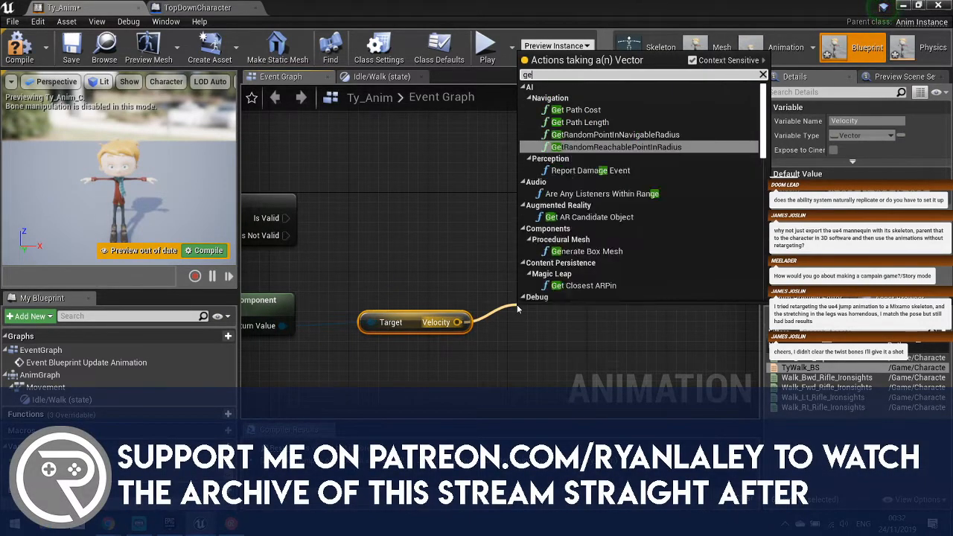
key(BackSpace)
key(BackSpace)
text(vectorle)
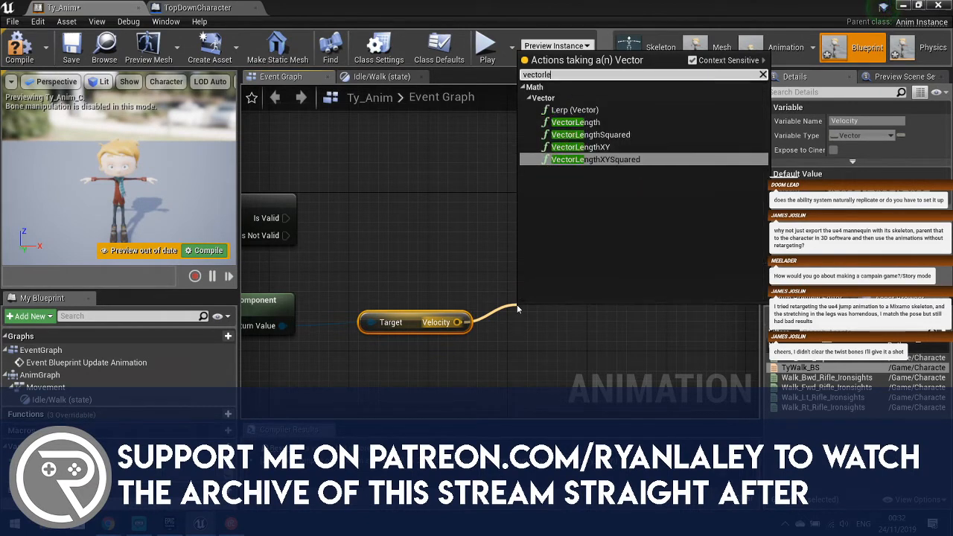
text(n)
key(Up)
key(Up)
key(Up)
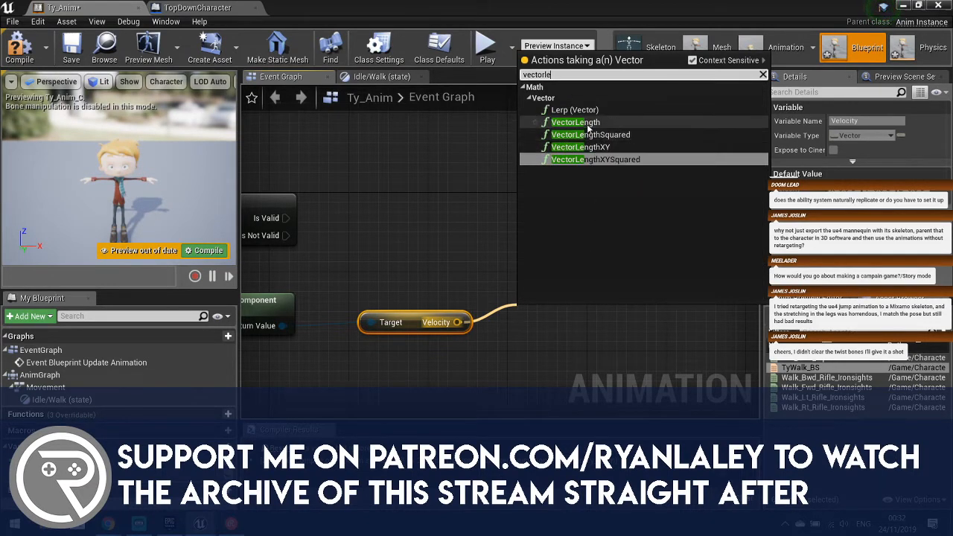
key(Return)
drag(568, 295, 559, 285)
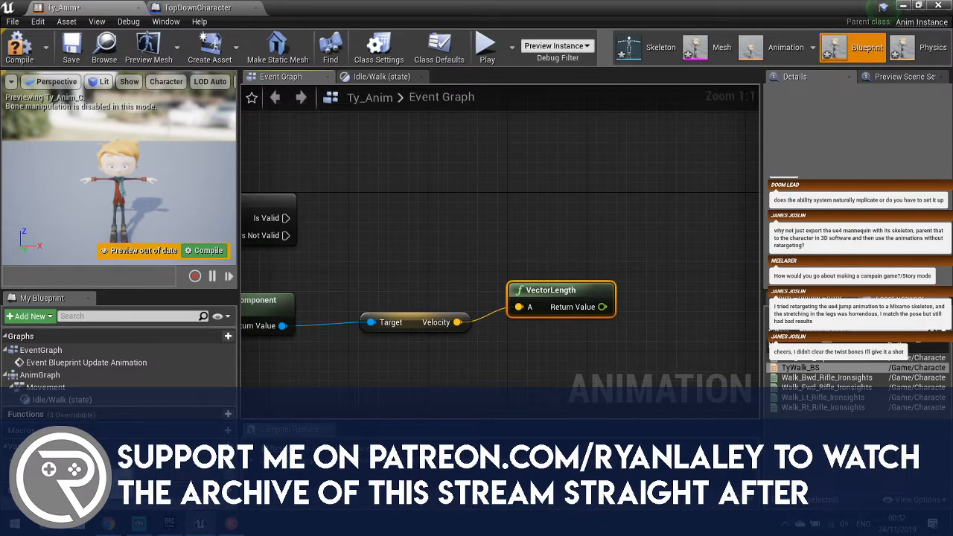
- Add a Set Speed node fed by VectorLength and executed from Is Valid, and tidy the node layout
ctrl+drag(44, 461, 602, 308)
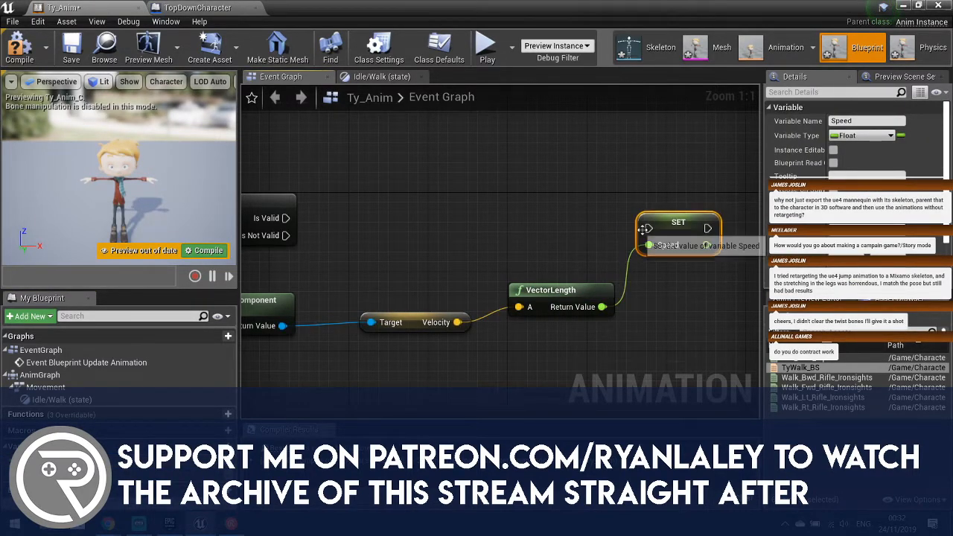
drag(648, 227, 286, 219)
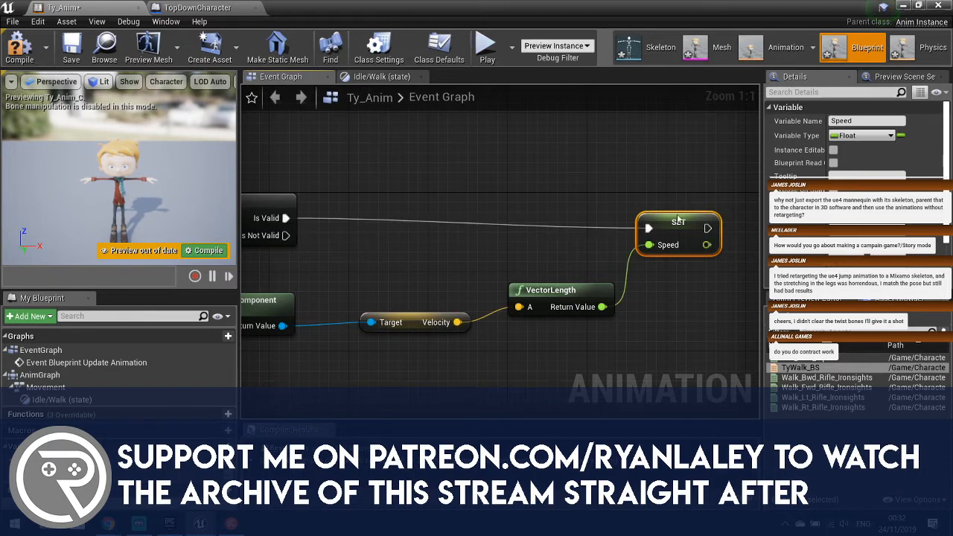
drag(678, 218, 687, 208)
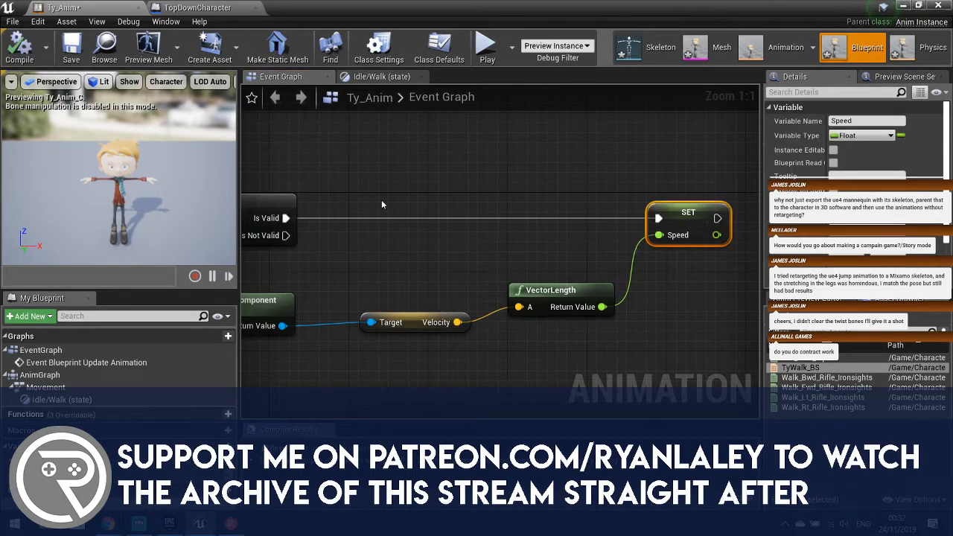
scroll(521, 216, down, 2)
scroll(597, 218, down, 1)
scroll(524, 237, up, 1)
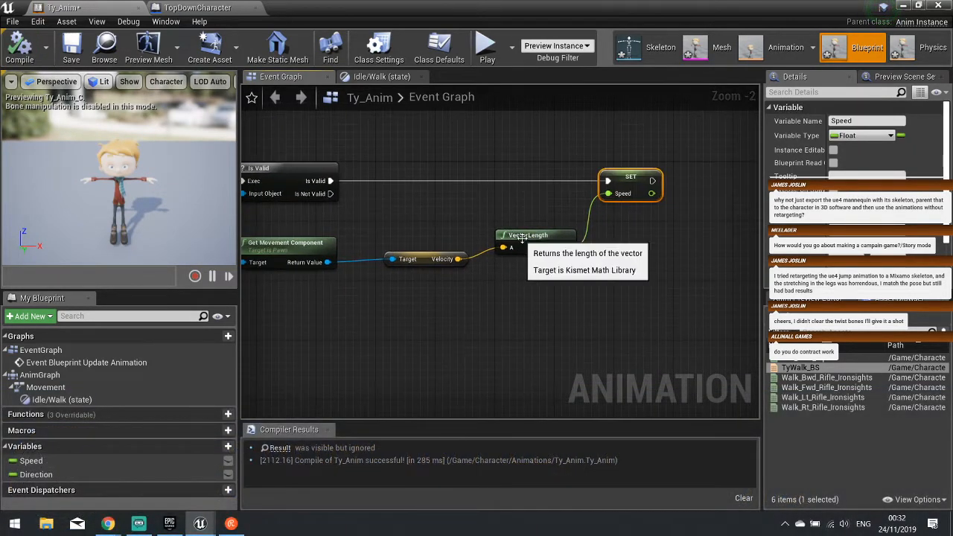
drag(524, 237, 524, 223)
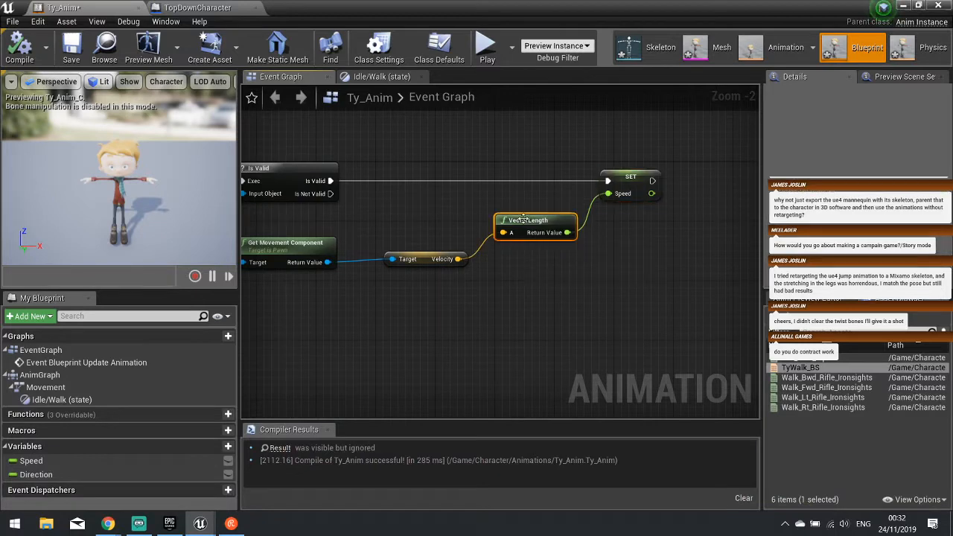
- Close the animation editor, open the TopDownCharacter blueprint's viewport, and set its Mesh component's skeletal mesh to ty
click(939, 6)
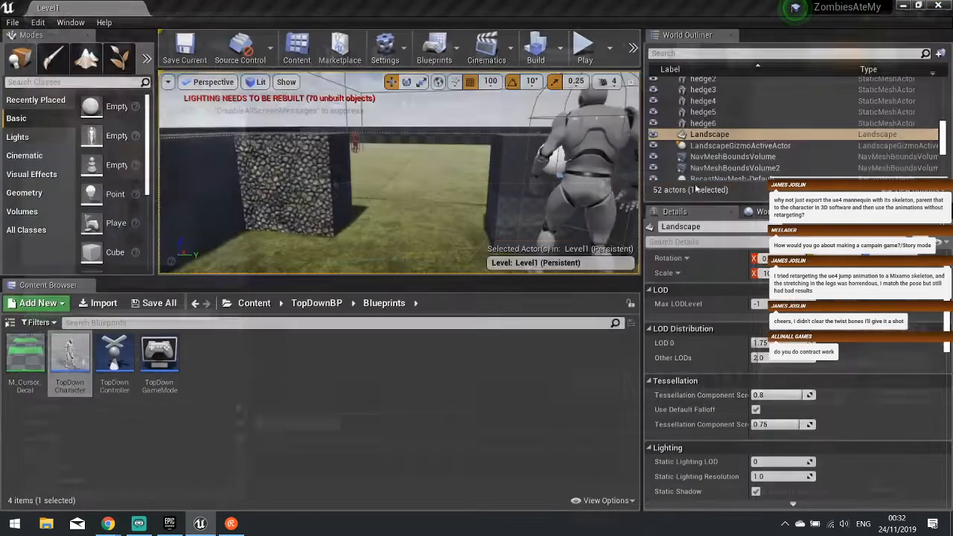
double_click(68, 359)
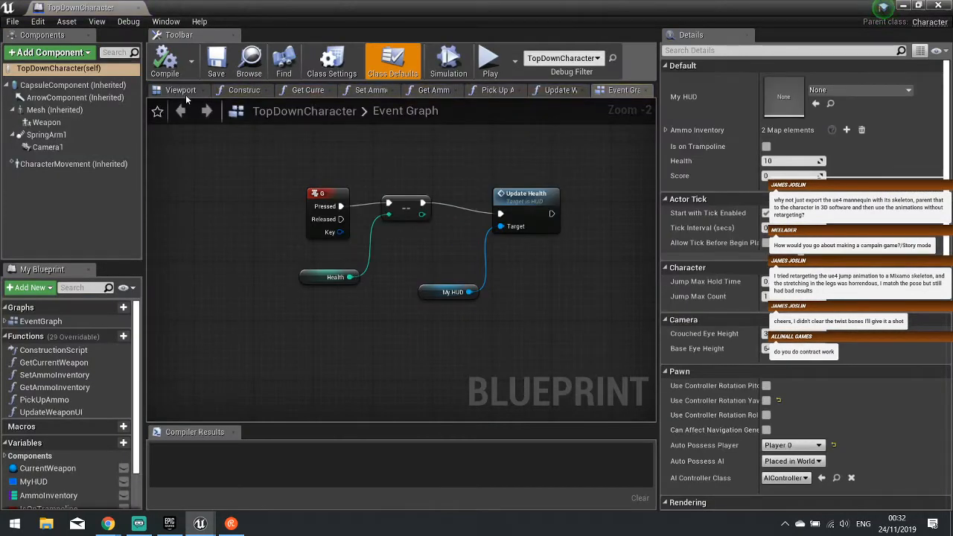
click(181, 91)
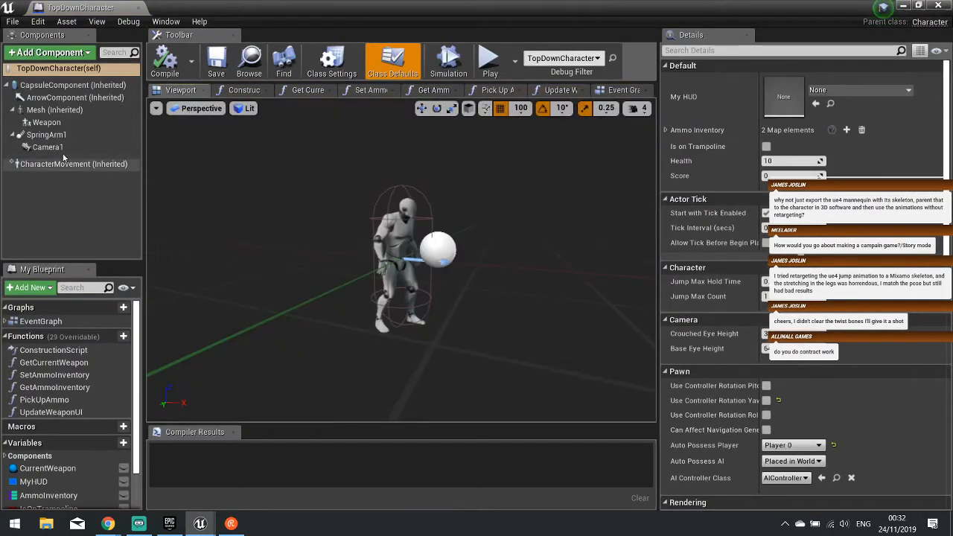
click(47, 122)
click(54, 109)
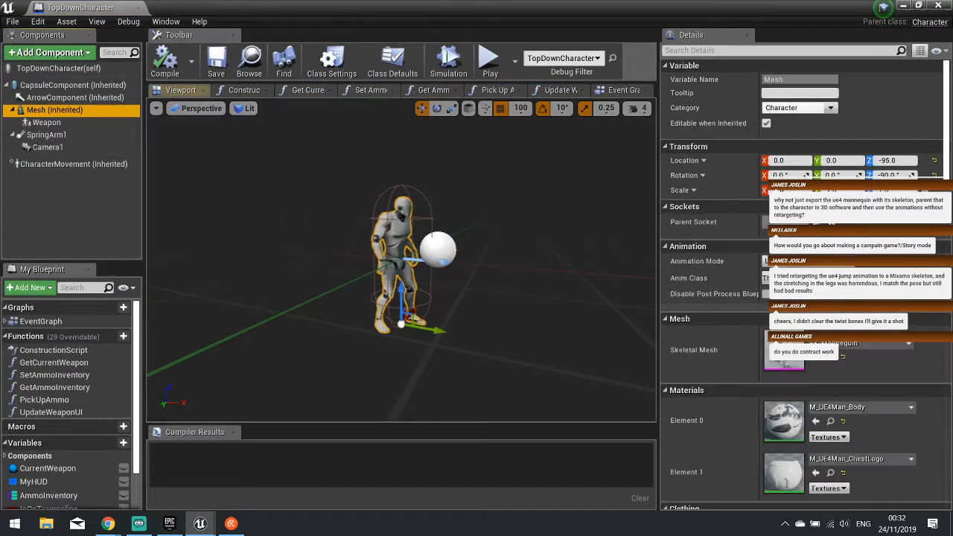
click(844, 348)
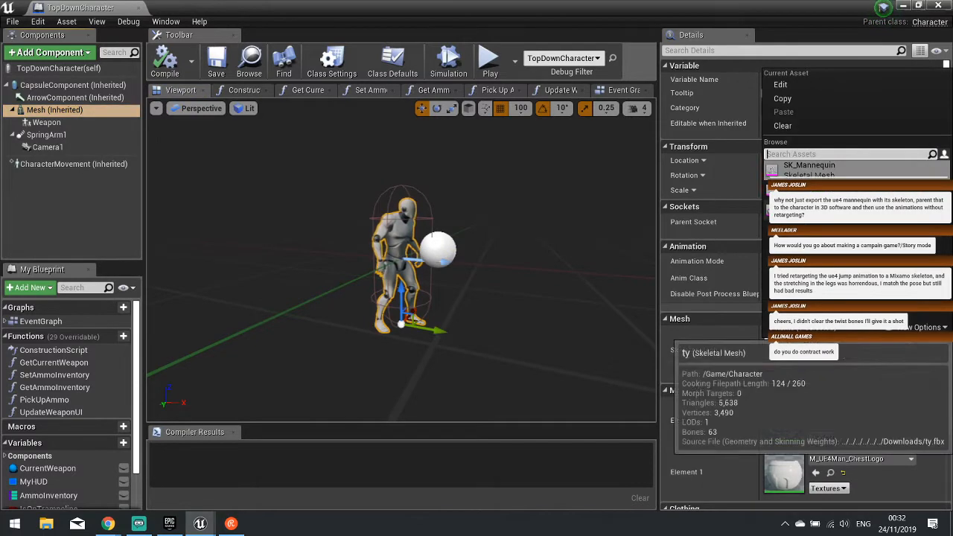
click(819, 190)
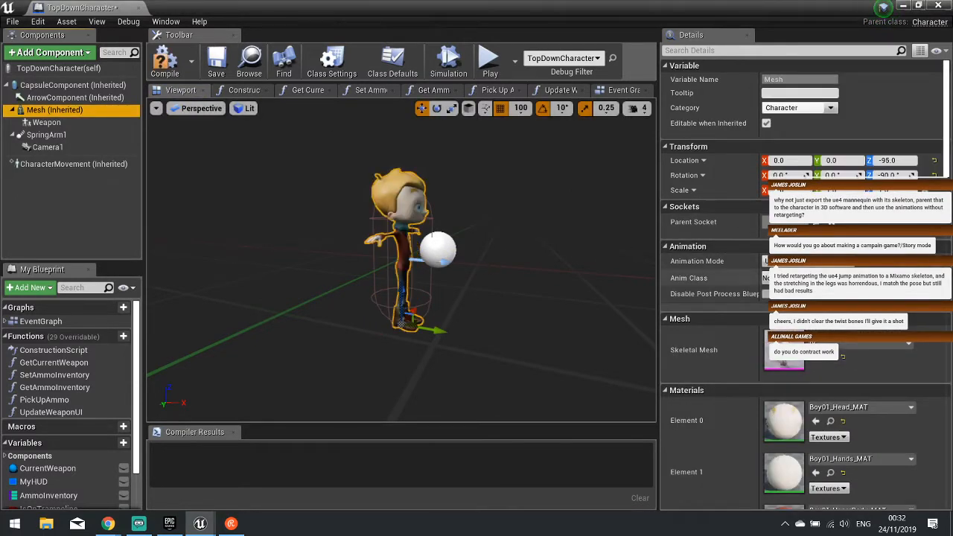
- Set the Mesh component's Anim Class to Ty_Anim_C, compile TopDownCharacter, and return to the level editor
click(767, 277)
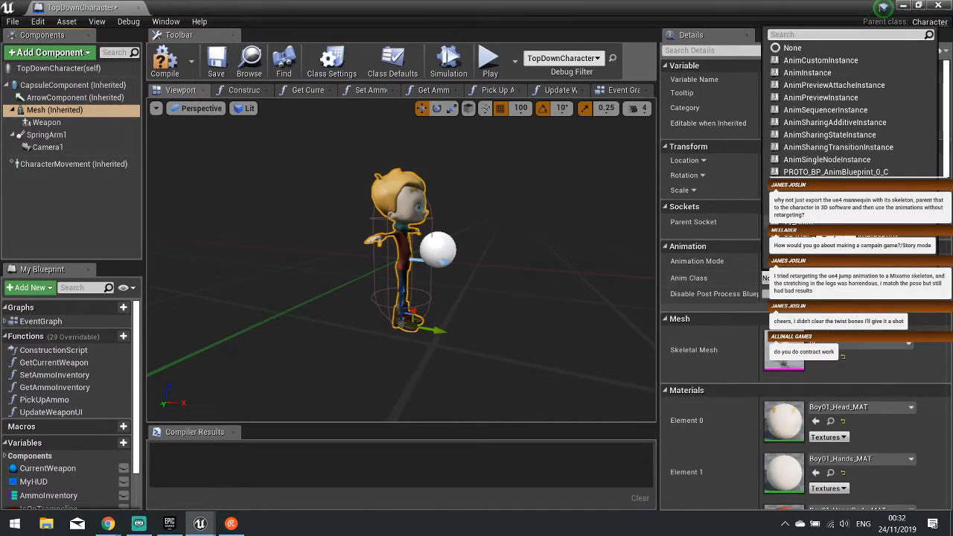
click(884, 8)
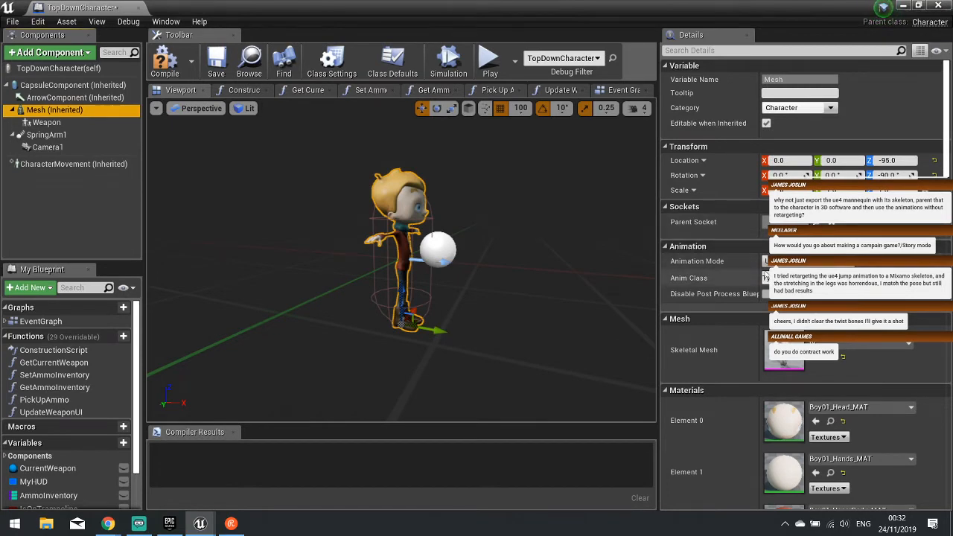
click(164, 63)
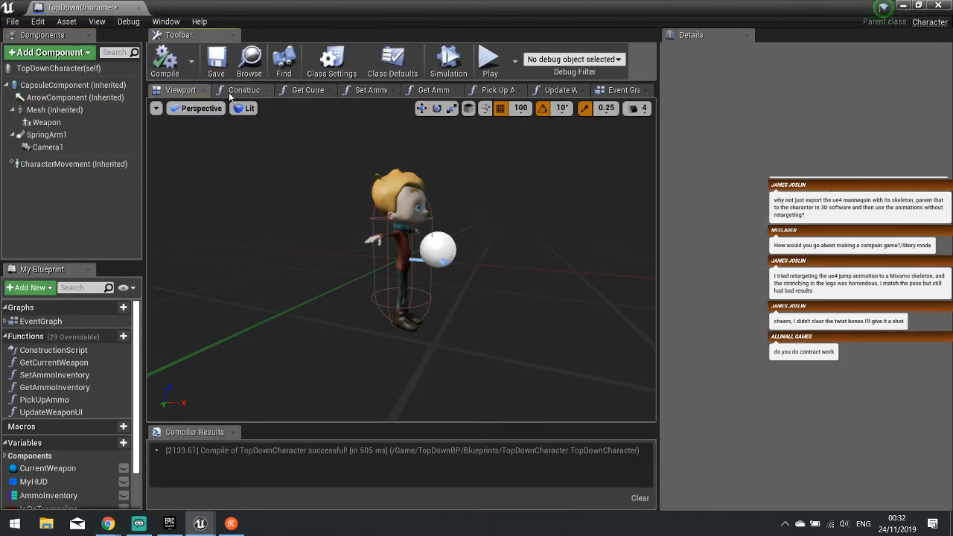
click(901, 6)
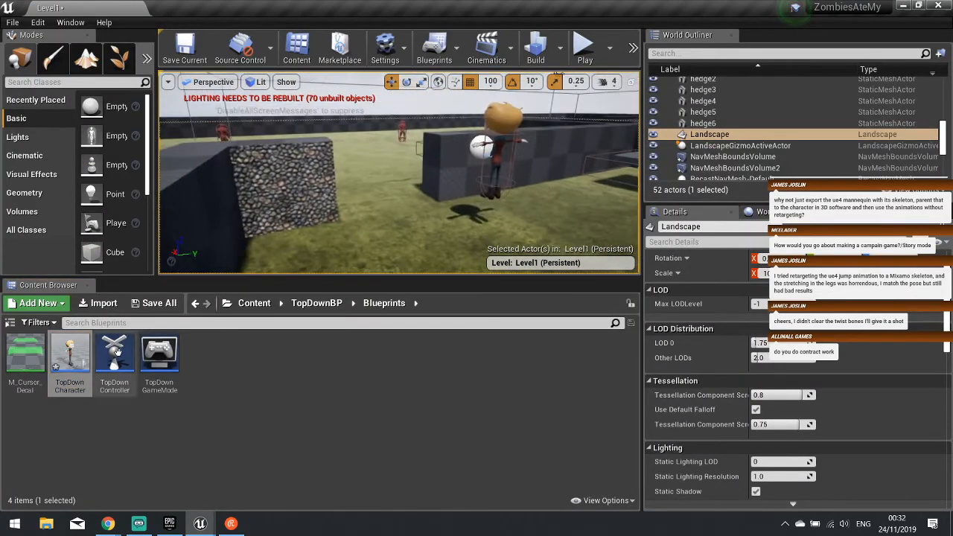
- Open the Ty_Anim animation blueprint from the Content/Character/Animations folder
click(316, 303)
click(246, 304)
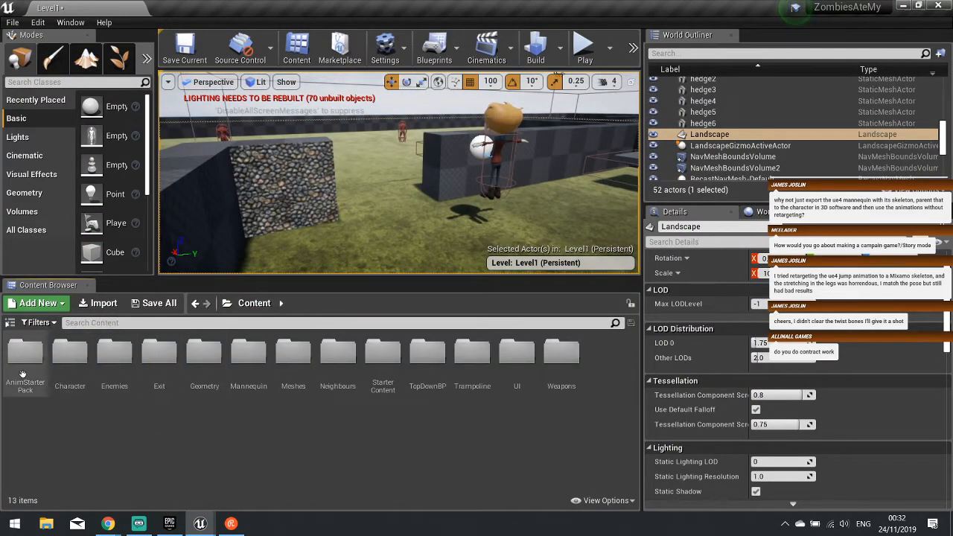
click(67, 376)
double_click(67, 365)
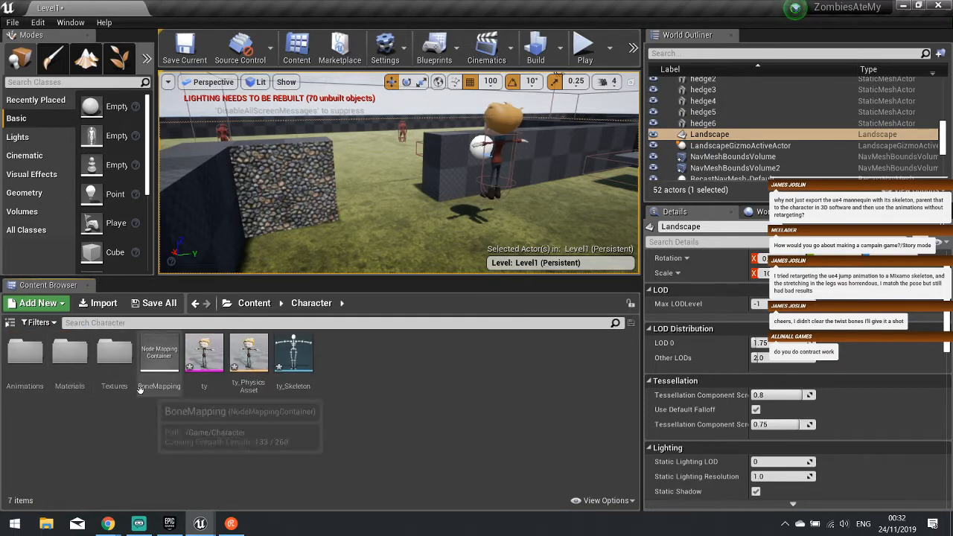
double_click(26, 365)
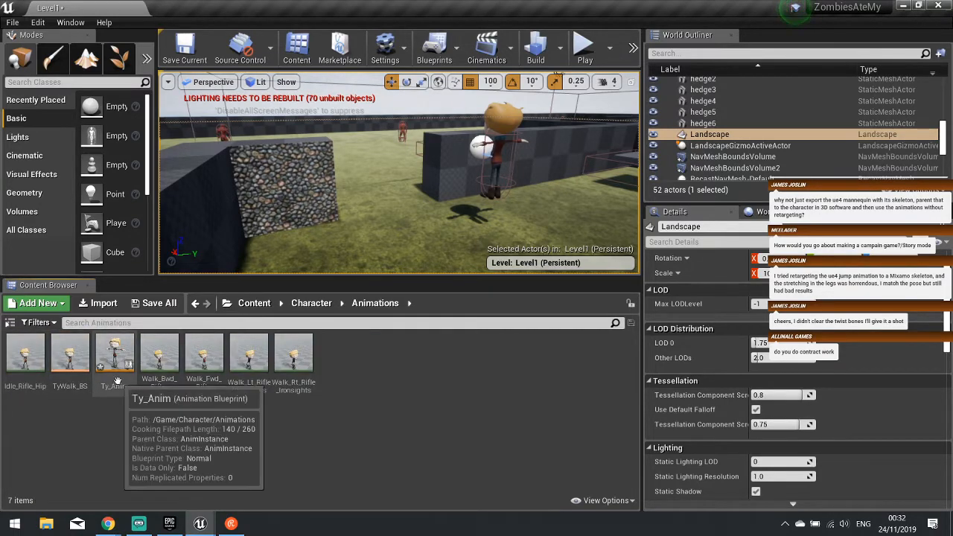
double_click(115, 354)
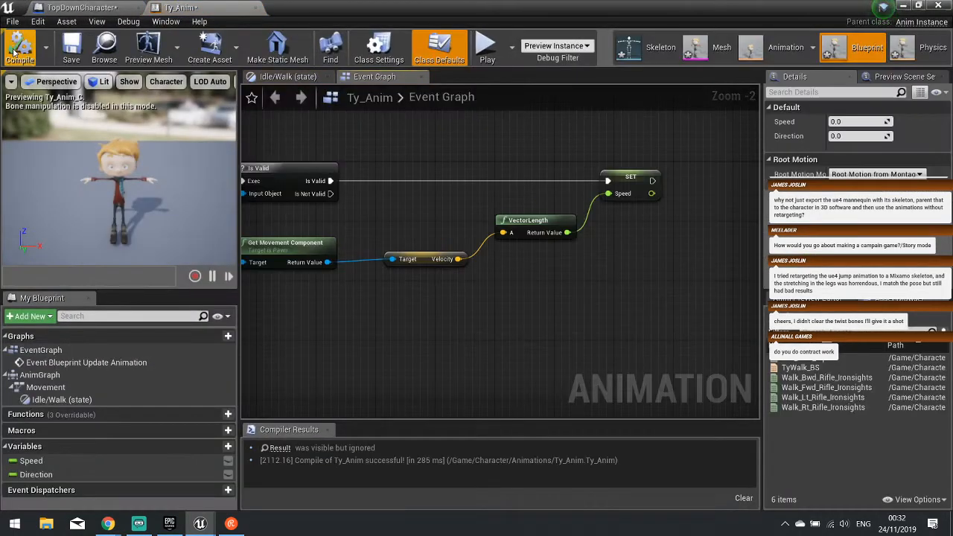
- Connect the Movement state machine to the Final Animation Pose result in Ty_Anim's Anim Graph, and compile
click(288, 76)
click(273, 97)
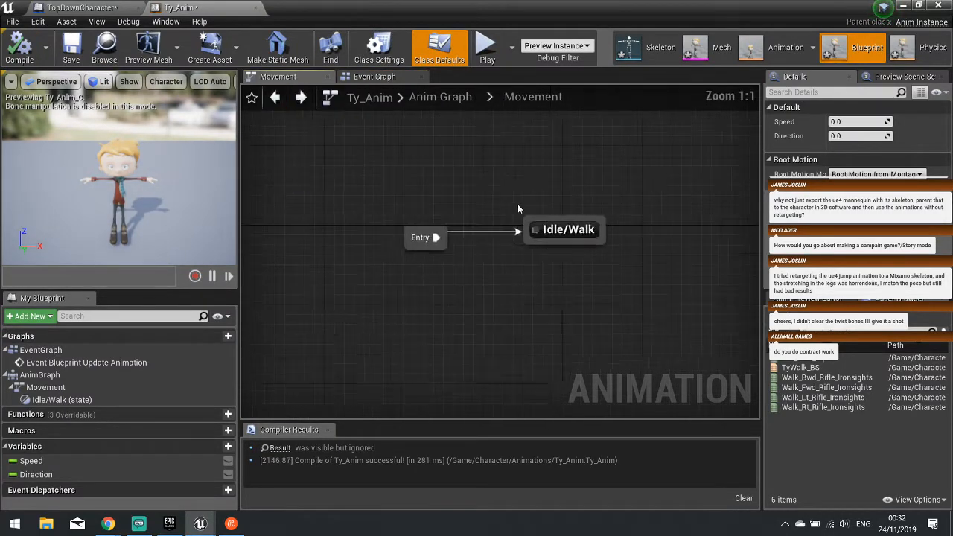
click(275, 98)
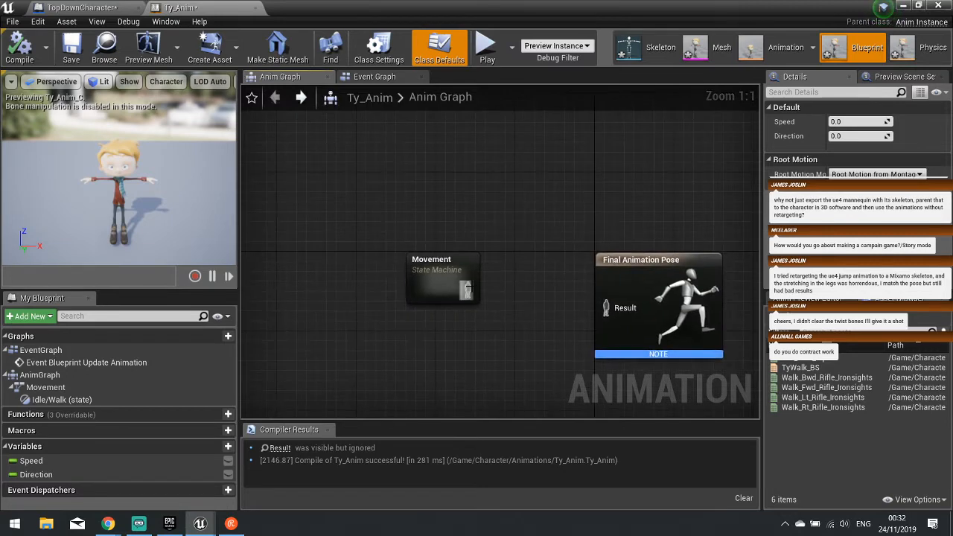
drag(469, 290, 606, 308)
click(20, 49)
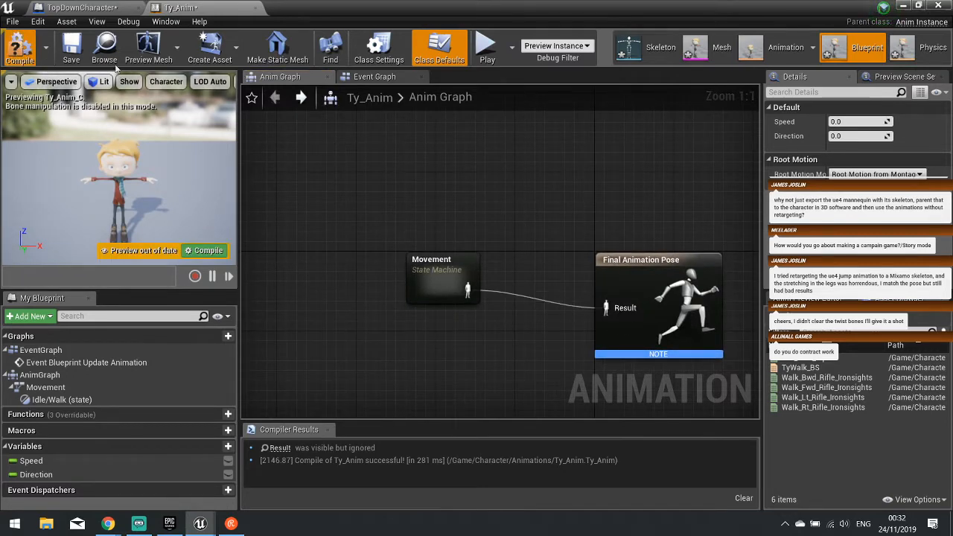
- Raise TopDownCharacter's Mesh component to a Z location of about -17.5 so the feet sit near the capsule's base, and compile
click(83, 9)
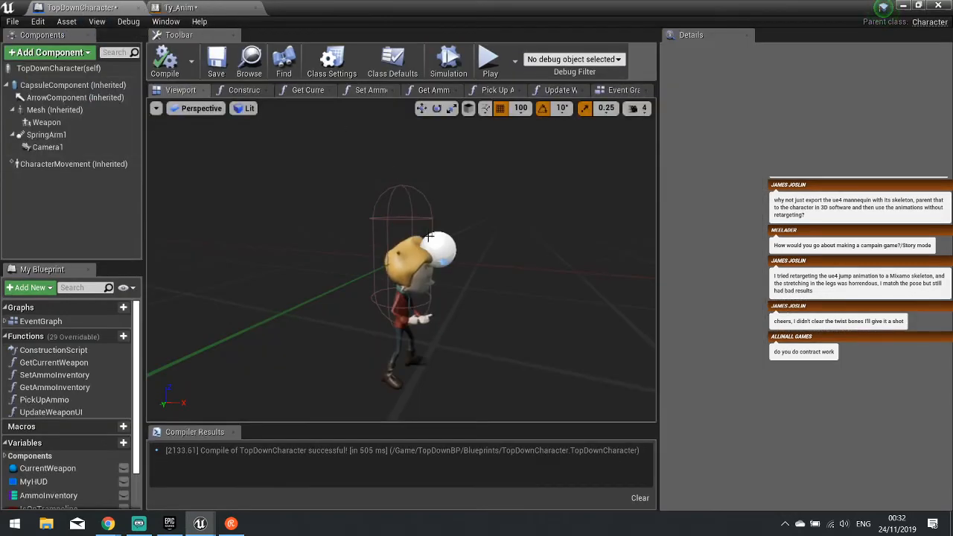
click(402, 285)
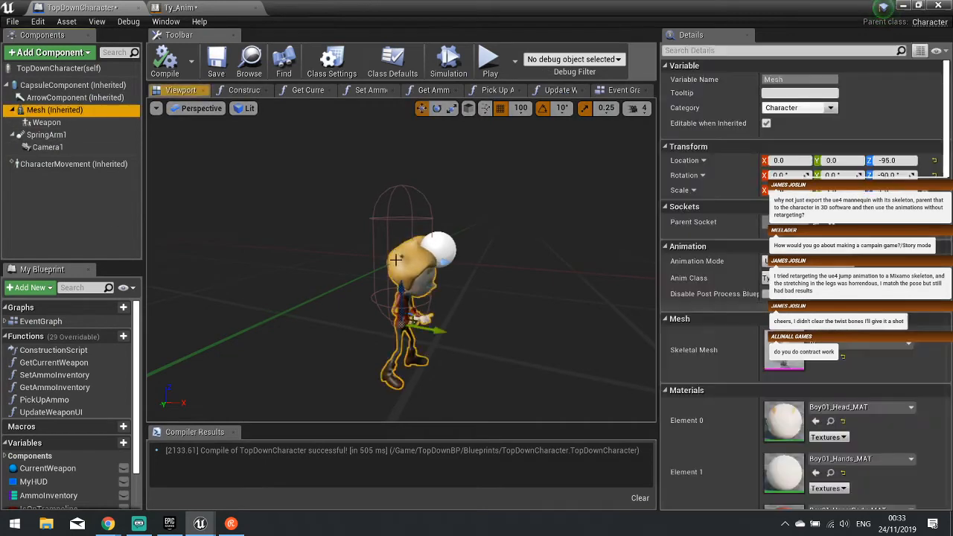
drag(402, 285, 497, 131)
drag(405, 216, 479, 251)
mouse_move(507, 298)
mouse_down()
mouse_move(477, 297)
mouse_move(507, 297)
mouse_up()
scroll(402, 246, up, 5)
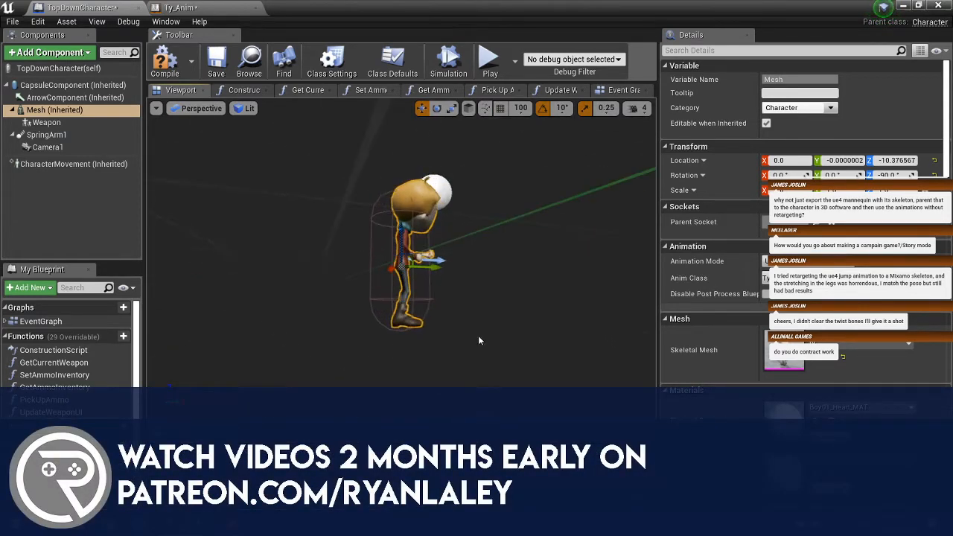
drag(402, 246, 402, 283)
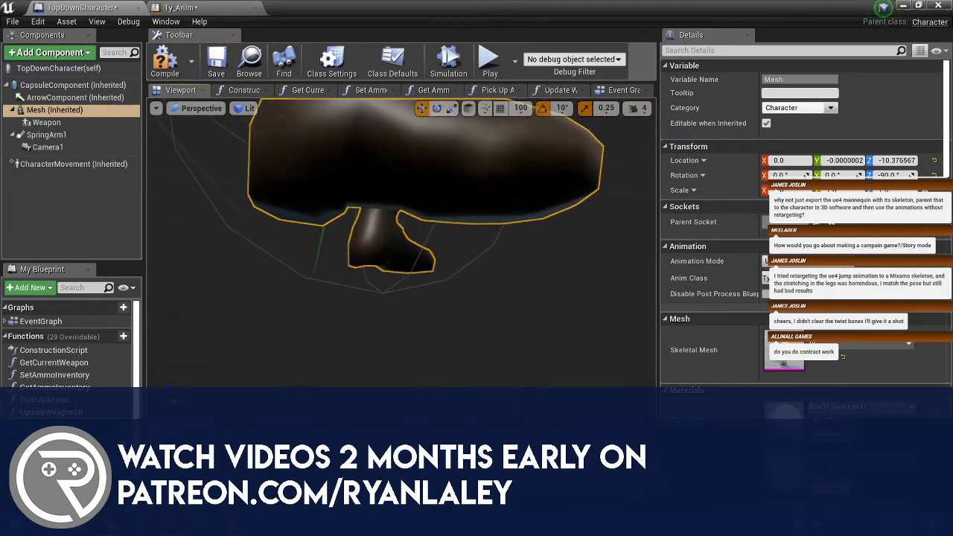
scroll(450, 202, down, 5)
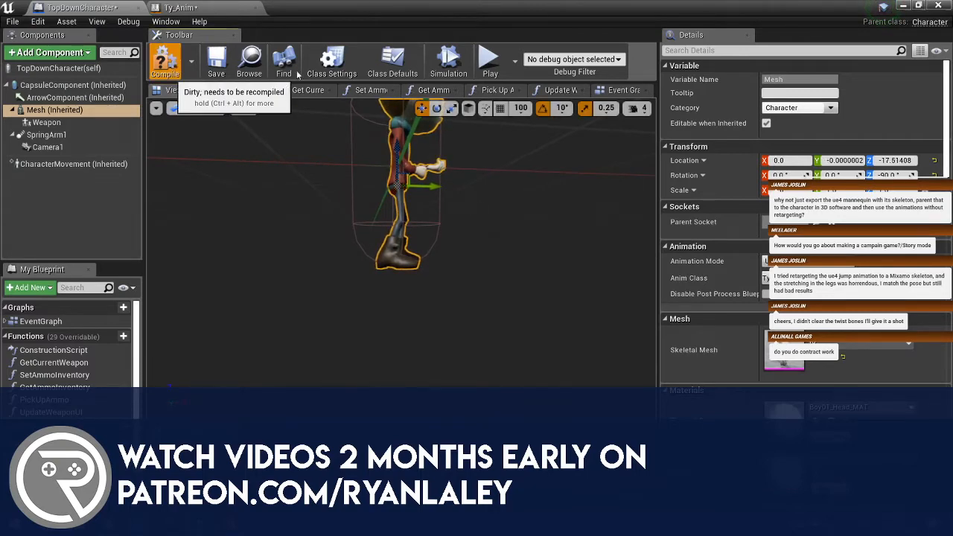
click(165, 64)
- Return to the level editor, play-test the boy character's movement in Level1, and stop the session
click(902, 6)
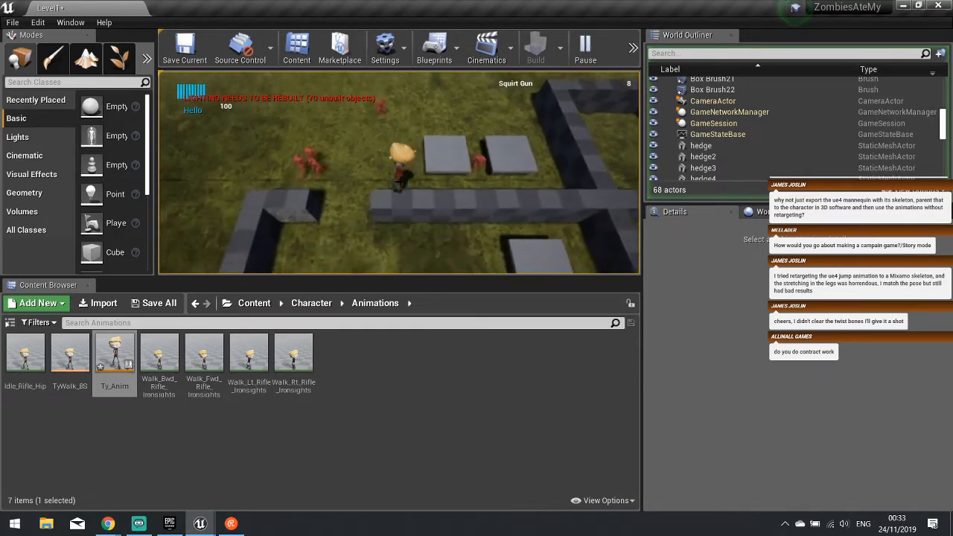
key(Escape)
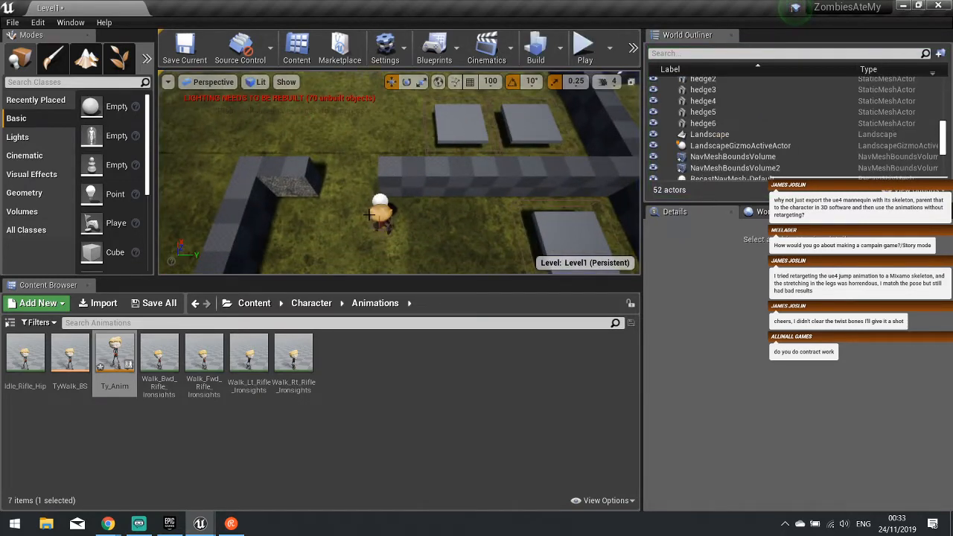
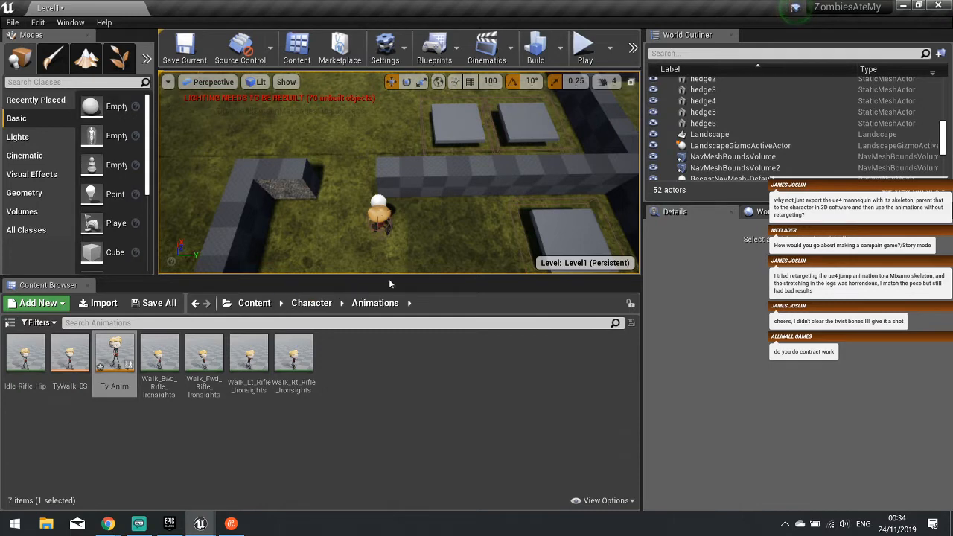
right_drag(388, 268, 500, 115)
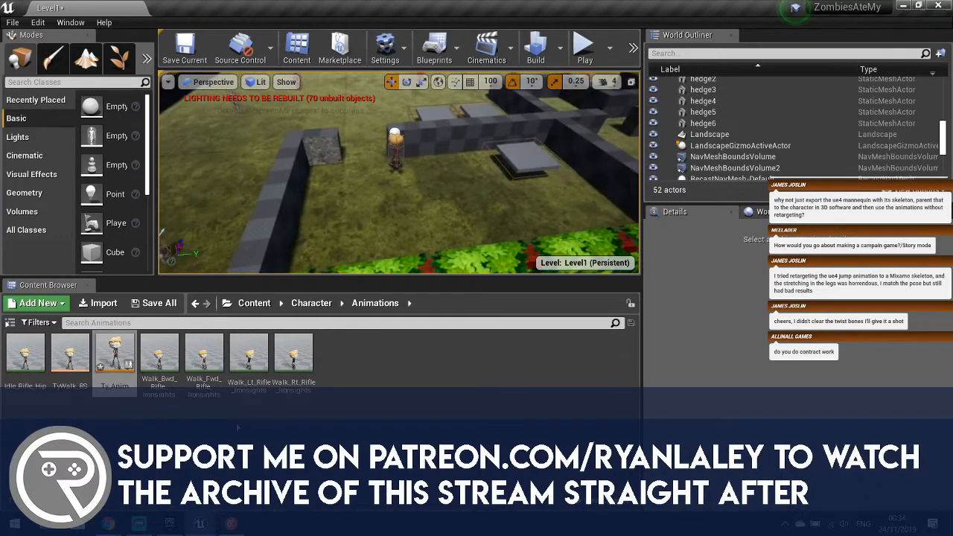
- Reopen Ty_Anim and bring up its Event Graph around the Velocity, VectorLength and Set Speed nodes
double_click(116, 352)
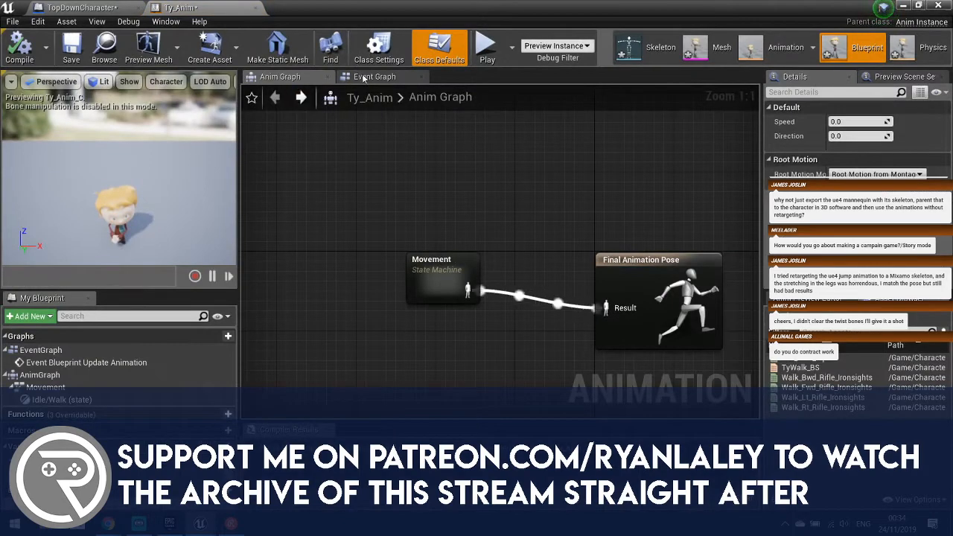
click(364, 78)
scroll(447, 298, down, 2)
right_drag(447, 298, 499, 247)
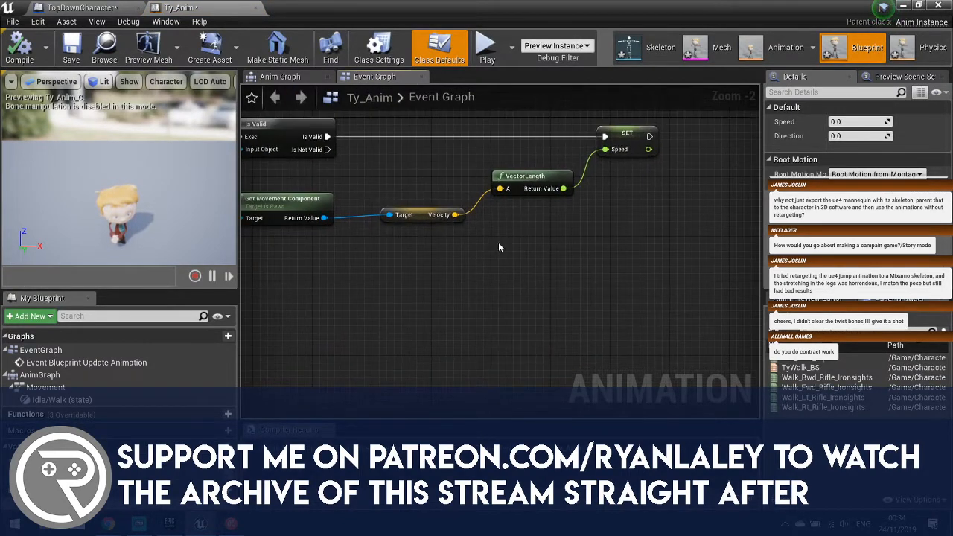
right_drag(585, 261, 447, 293)
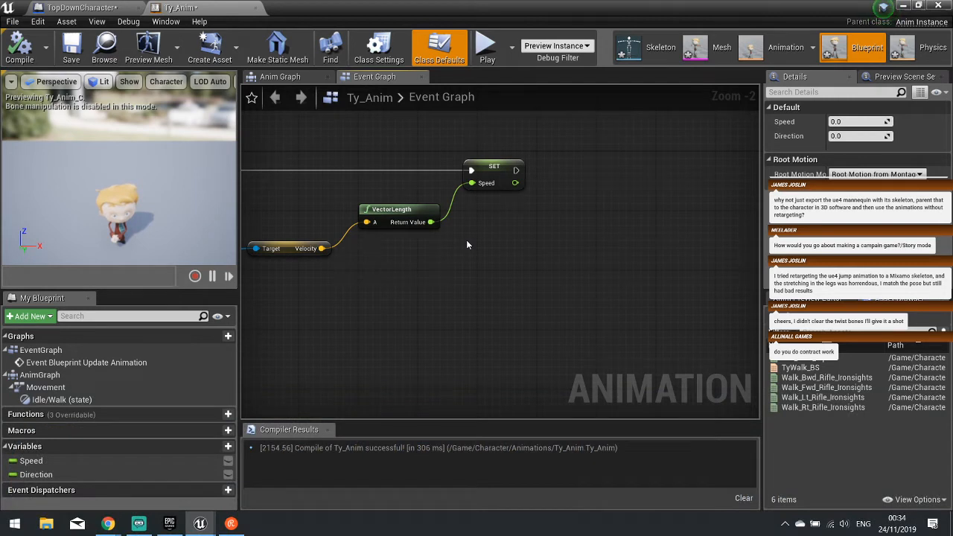
right_drag(398, 253, 437, 236)
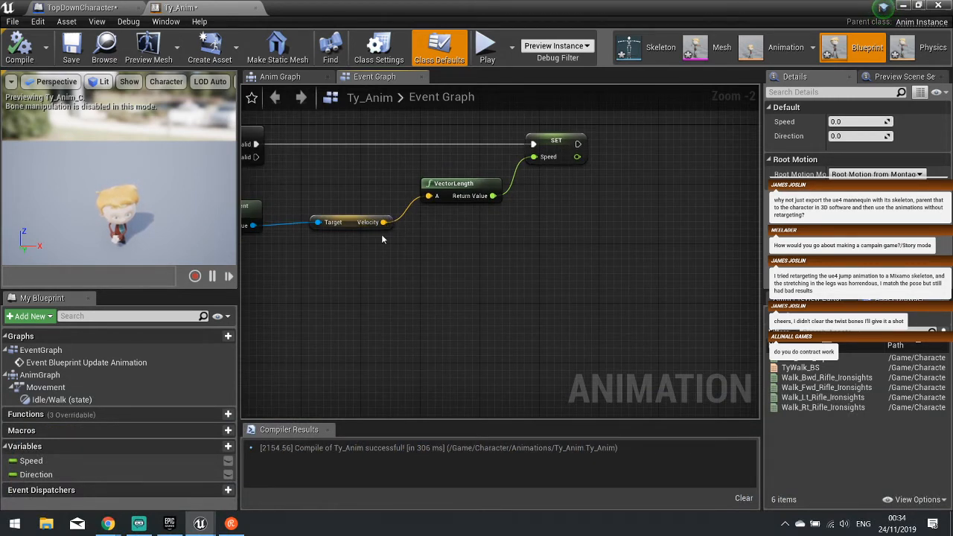
- Add a Make Rot from X node fed by the Velocity output, below the VectorLength node
drag(378, 223, 430, 262)
text(get )
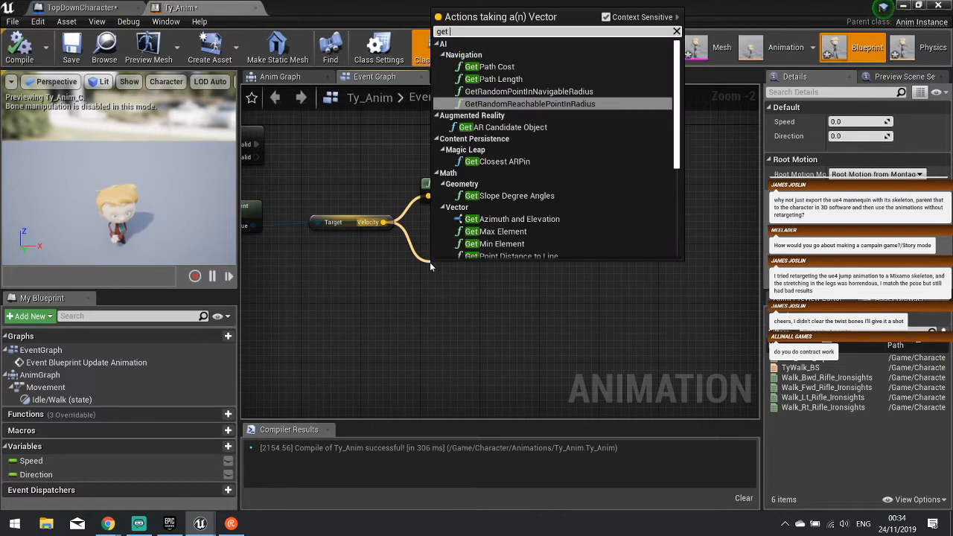
text(rota)
key(BackSpace)
key(BackSpace)
key(BackSpace)
key(BackSpace)
key(BackSpace)
key(BackSpace)
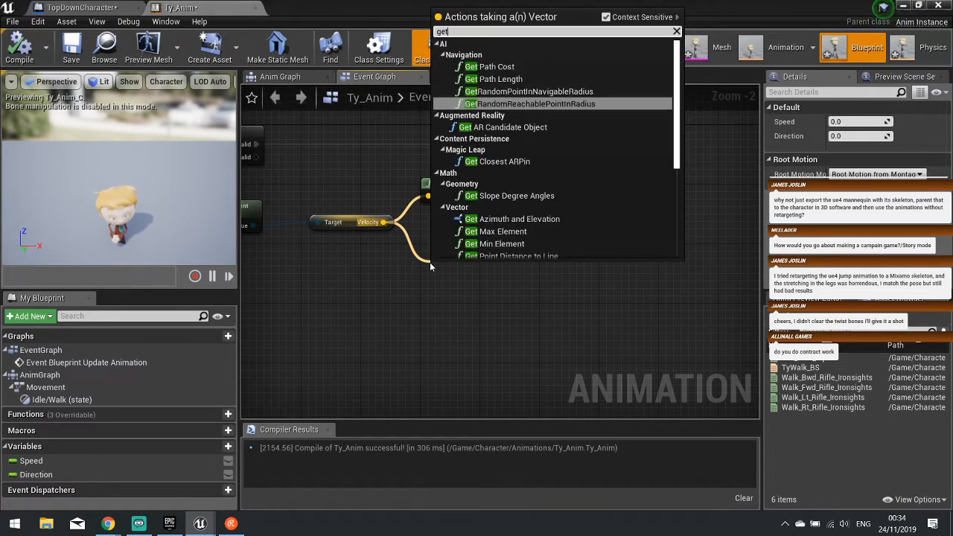
text(rotat)
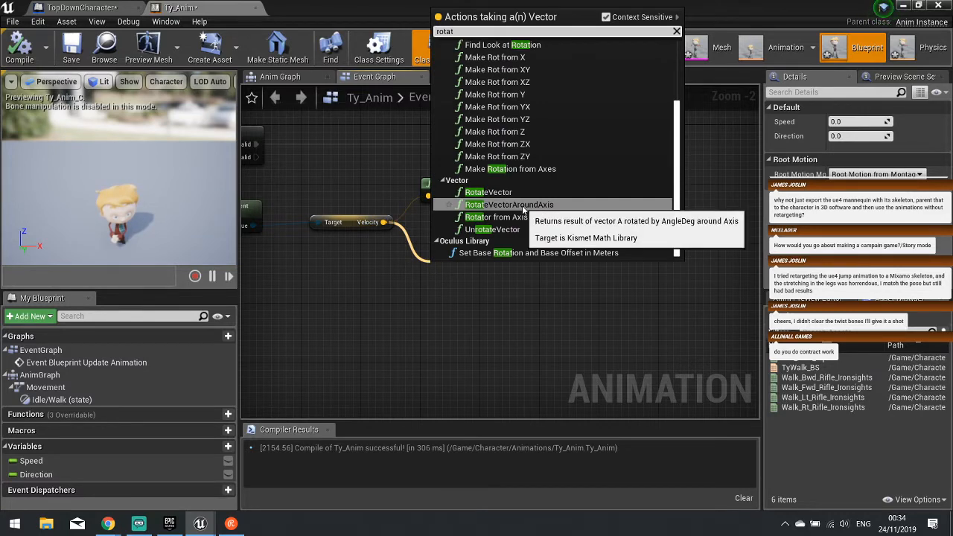
scroll(519, 132, up, 1)
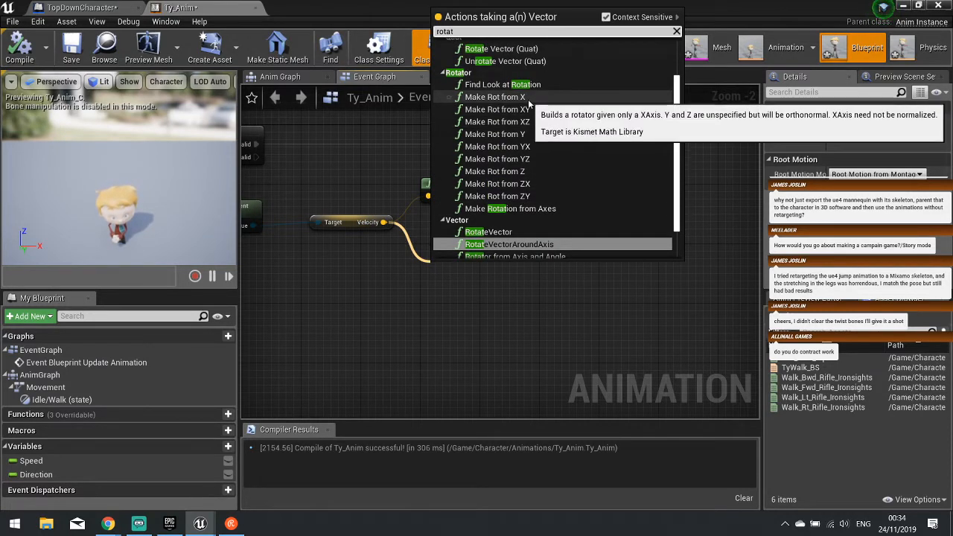
click(506, 97)
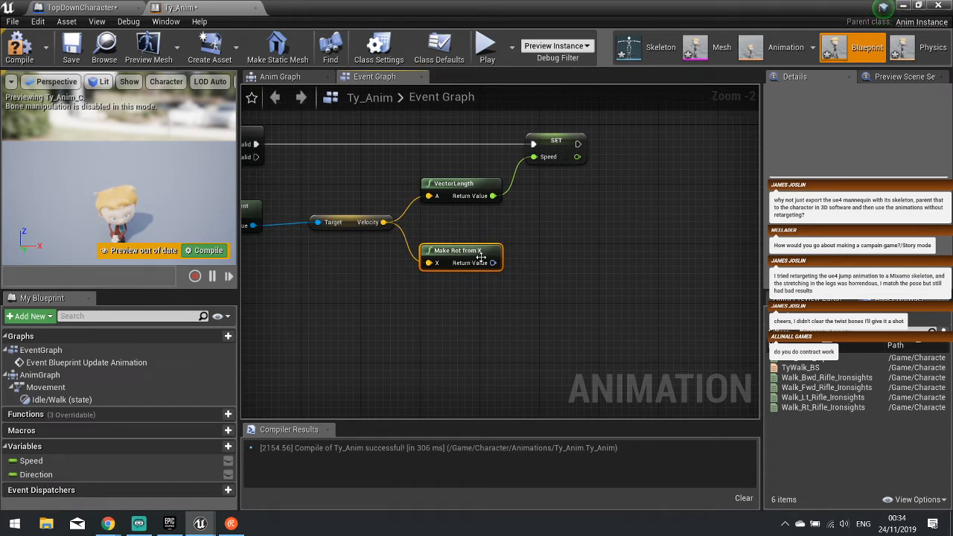
- Split the Make Rot from X node's return value into separate Roll, Pitch and Yaw outputs
right_drag(469, 268, 357, 277)
right_click(380, 272)
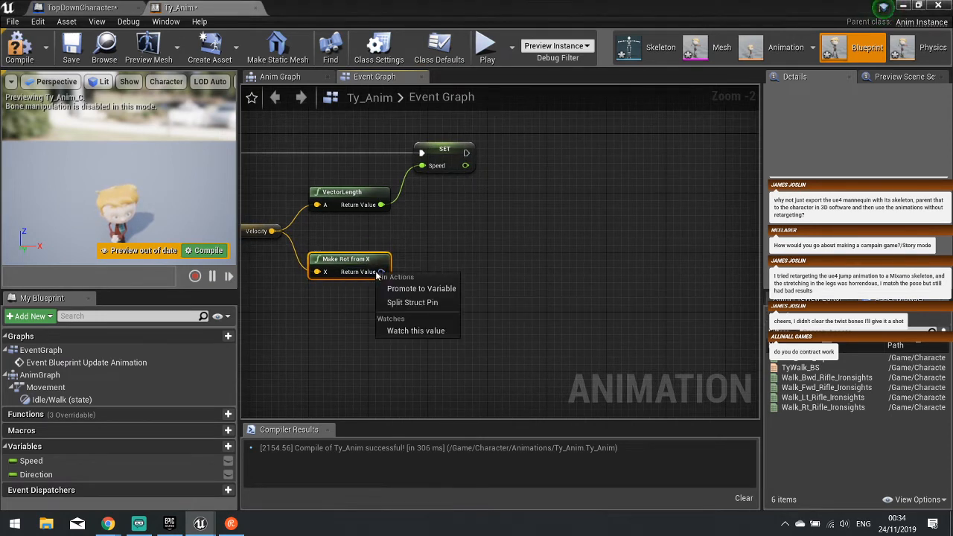
click(402, 303)
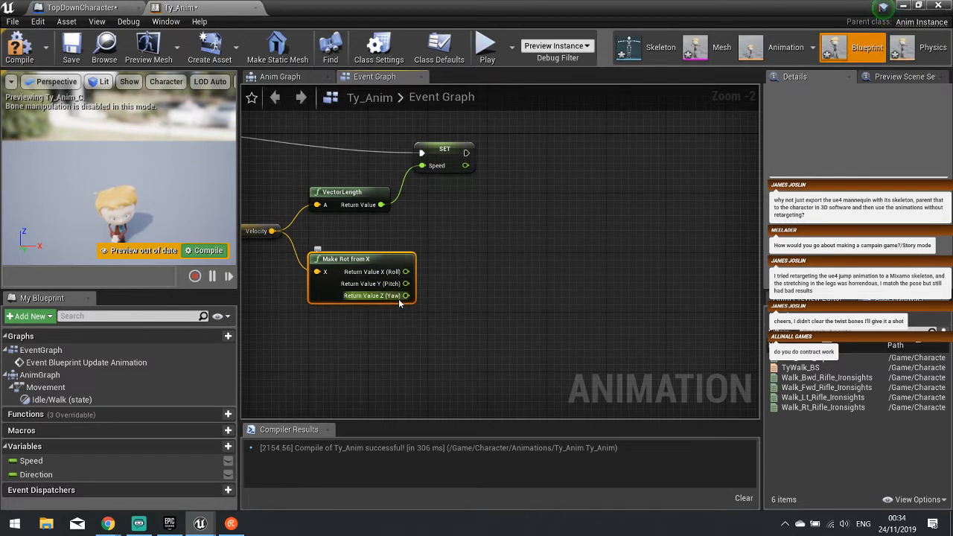
- Add a Set Direction node fed by Return Value Z (Yaw) and executed after Set Speed, and compile Ty_Anim
drag(142, 475, 506, 204)
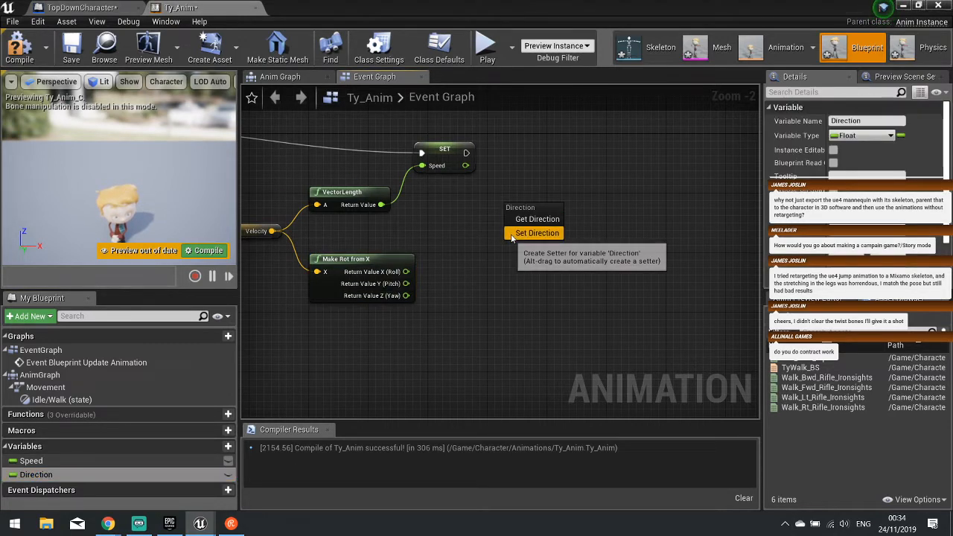
click(536, 233)
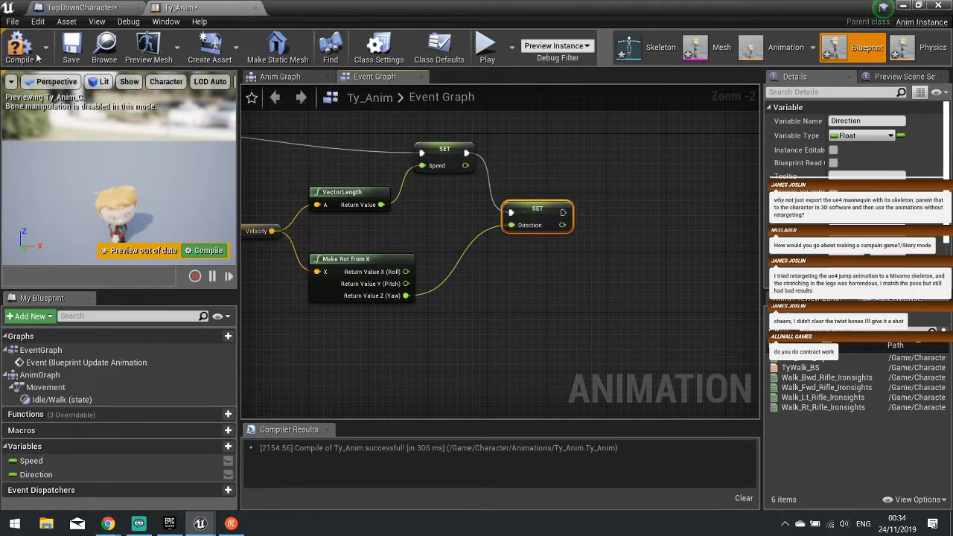
click(9, 44)
- Play-test Level1 from the level editor, walking the character in all directions to check the directional walk animations
click(908, 5)
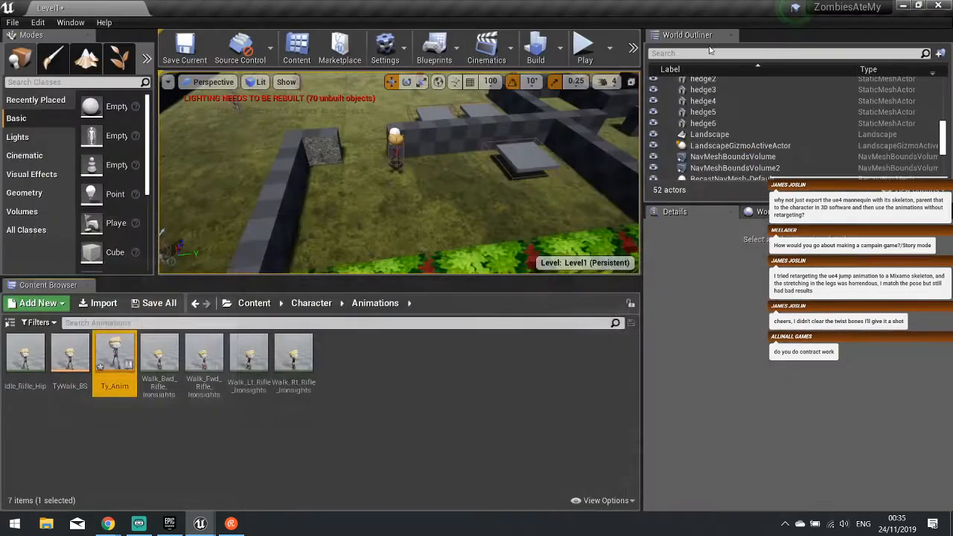
click(581, 57)
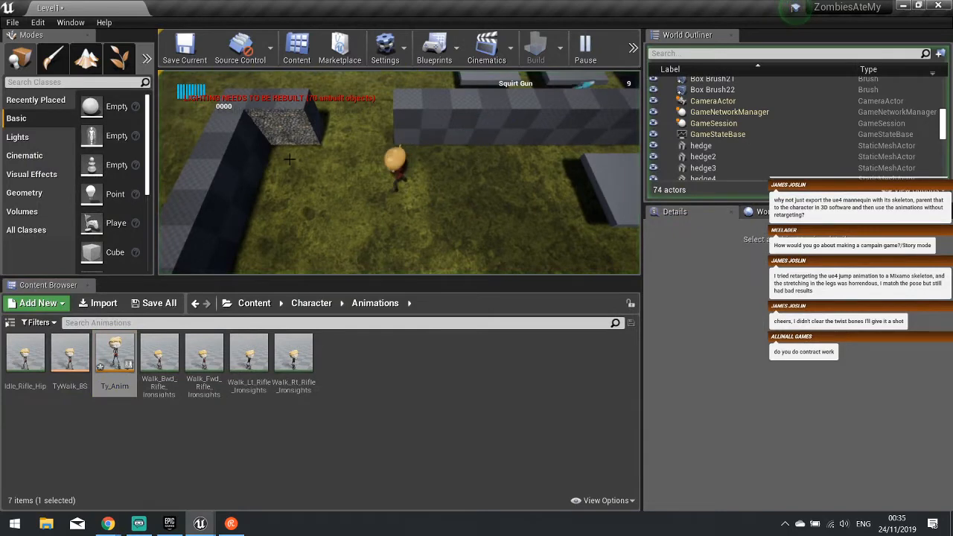
key(w)
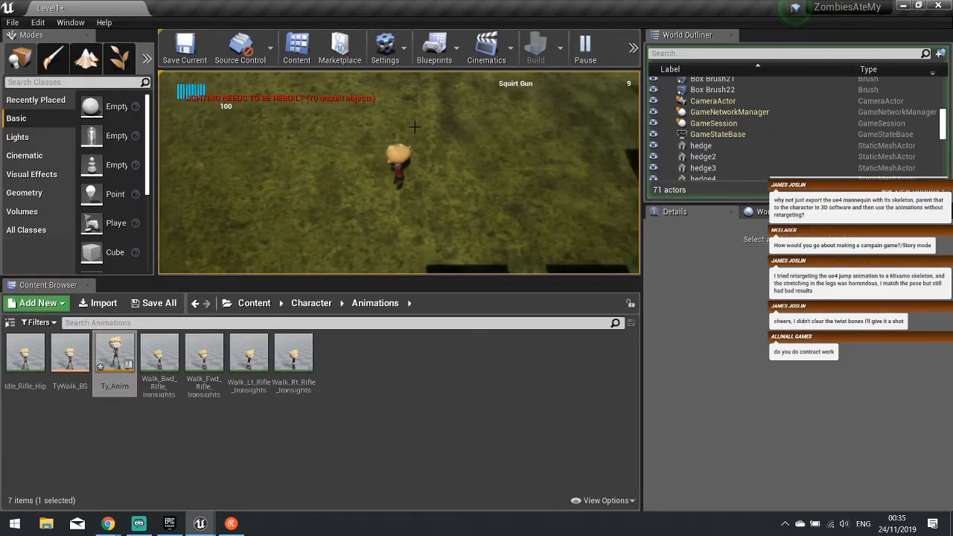
key(a)
key(w)
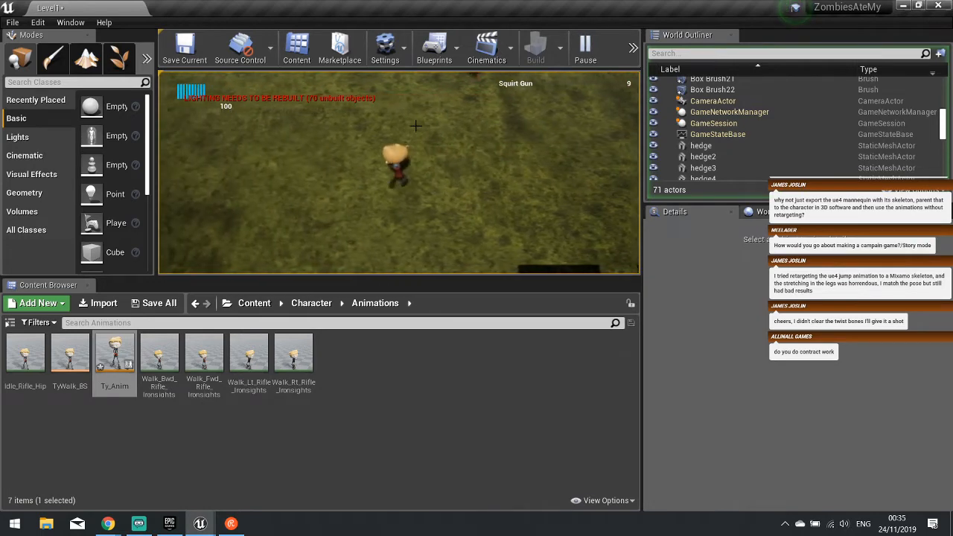
key(s)
key(d)
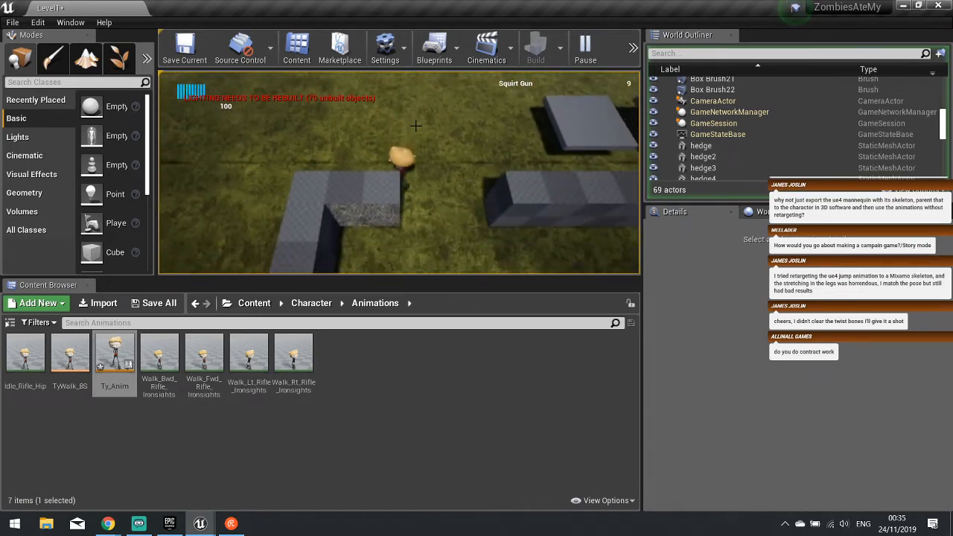
key(w)
key(a)
key(a)
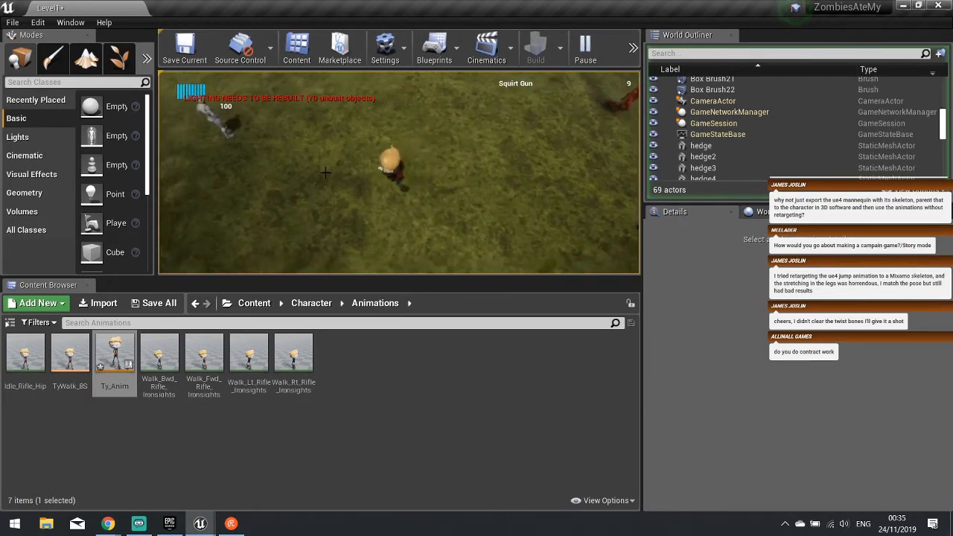
- Continue the play test by walking the character up, down and sideways across the grass and around the walls to check the leg movement
key(s)
key(s)
key(a)
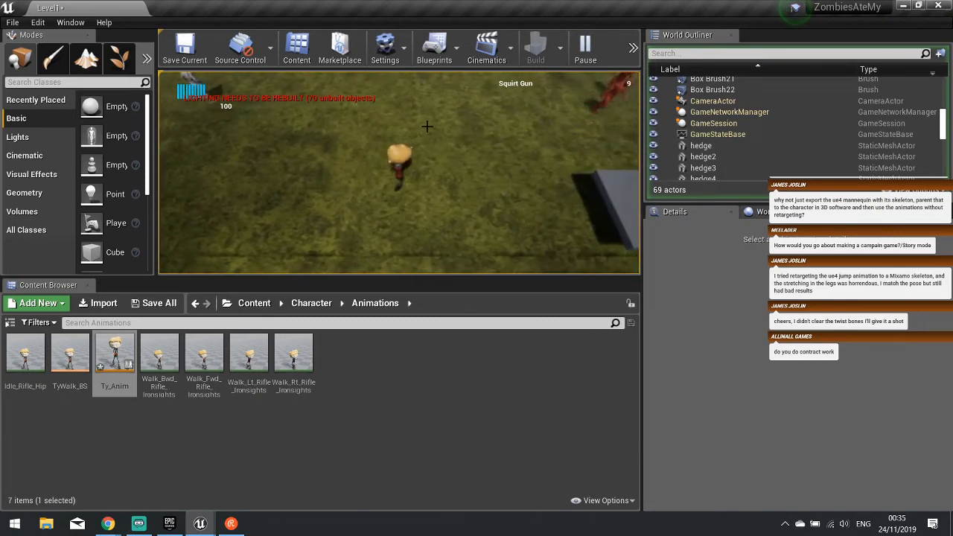
key(w)
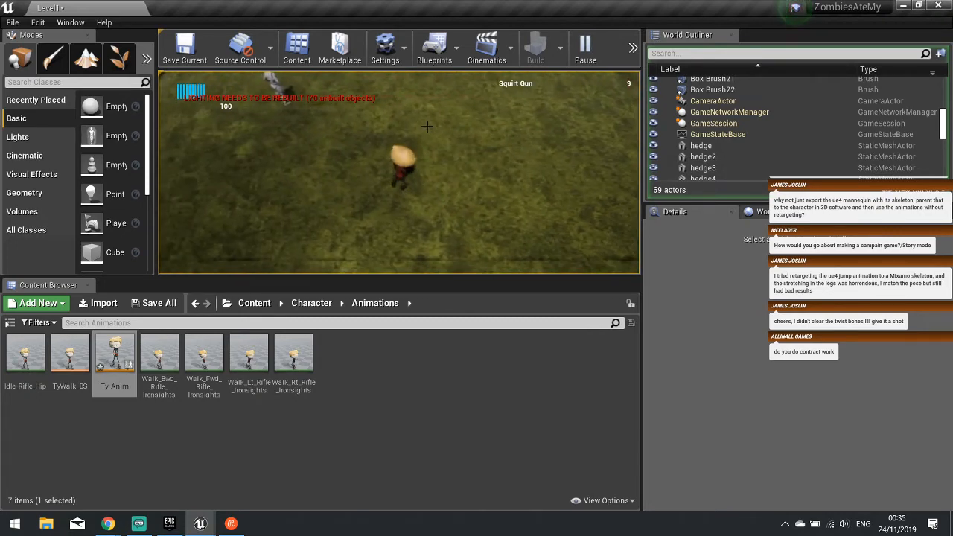
key(s)
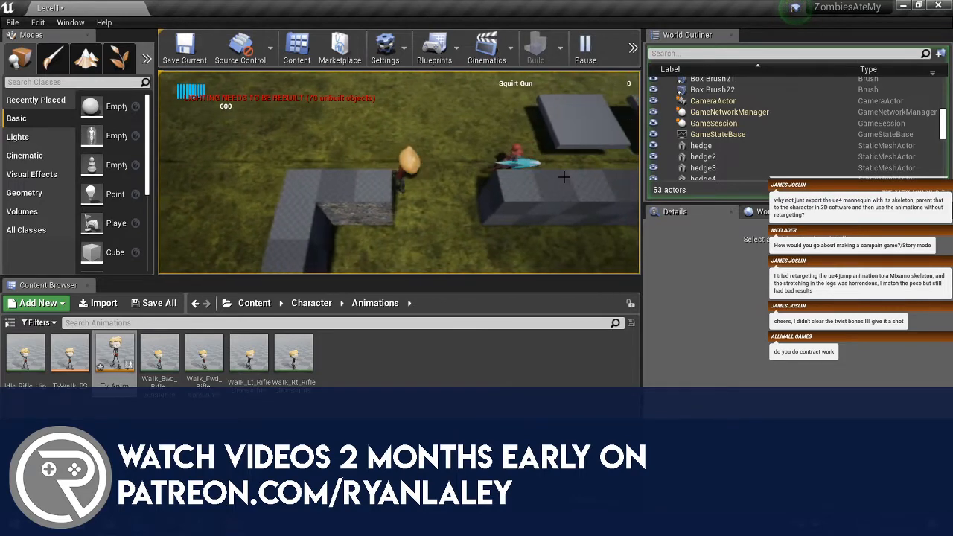
key(w)
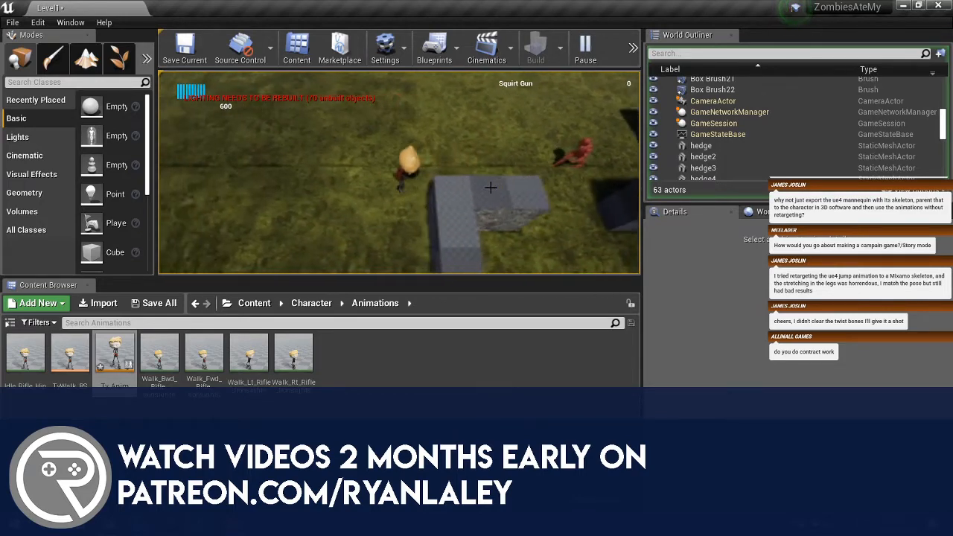
key(a)
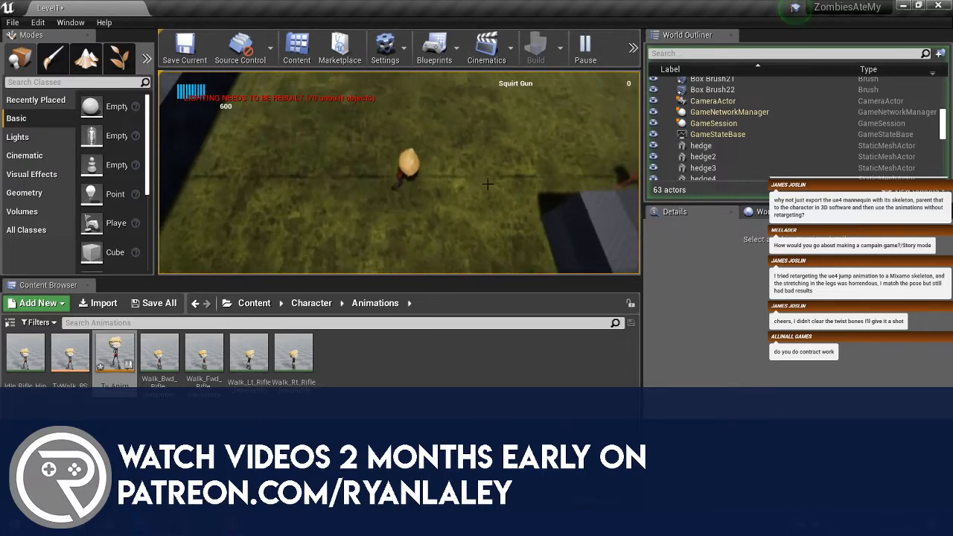
- Throw Soda Packs at the zombies while moving the character to check how the attack looks with the walk animations
click(488, 171)
click(485, 153)
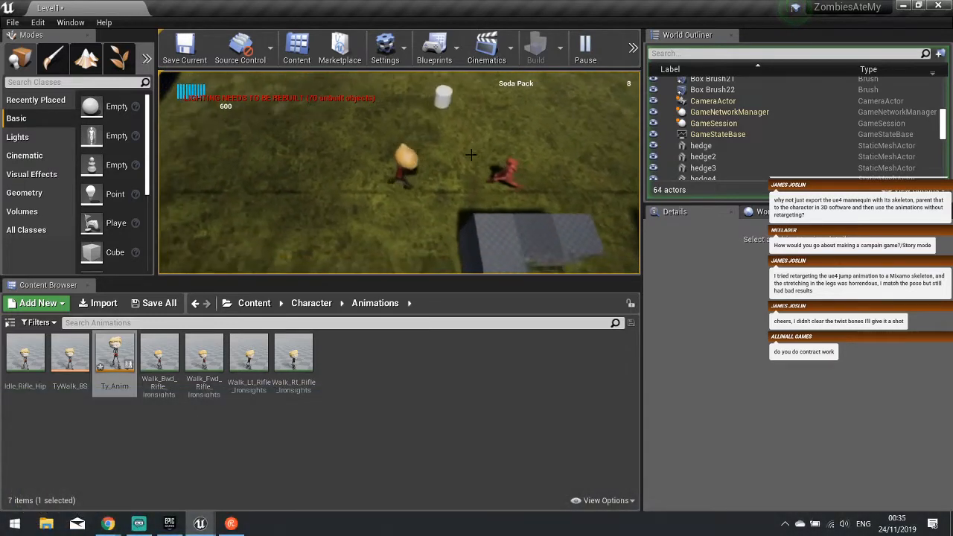
click(481, 141)
key(w)
click(447, 142)
click(372, 130)
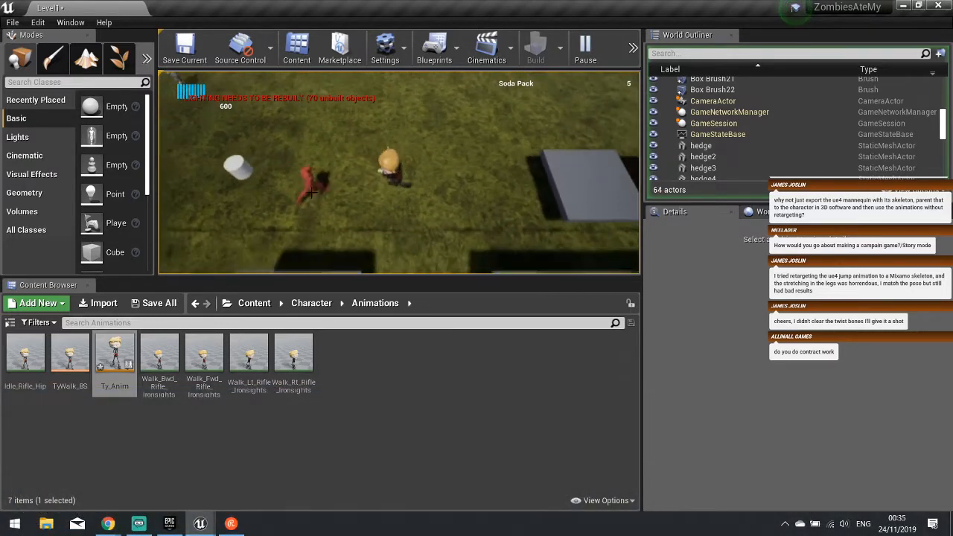
click(324, 120)
key(s)
click(328, 119)
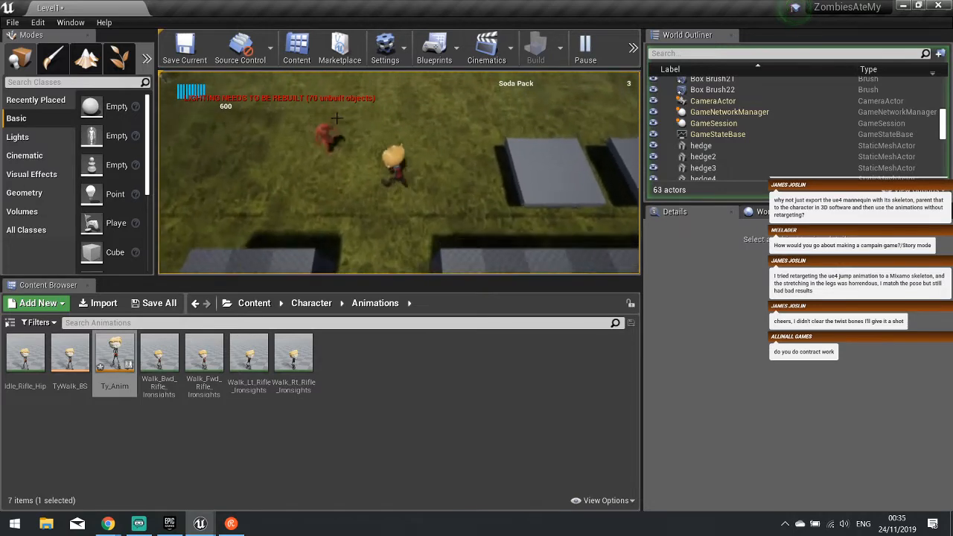
click(335, 118)
- Walk the character past the grey platforms and over the wall to the hedge, and end the play test
key(d)
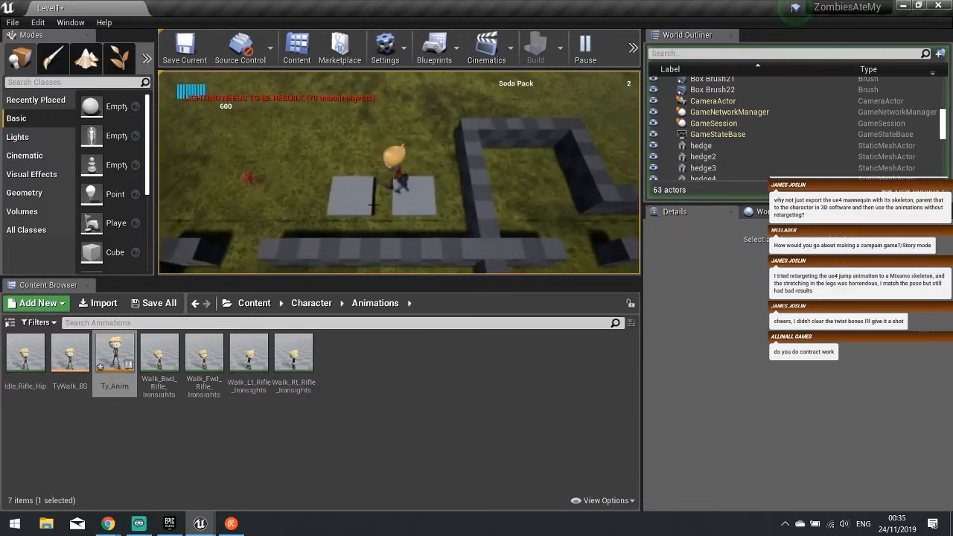
key(s)
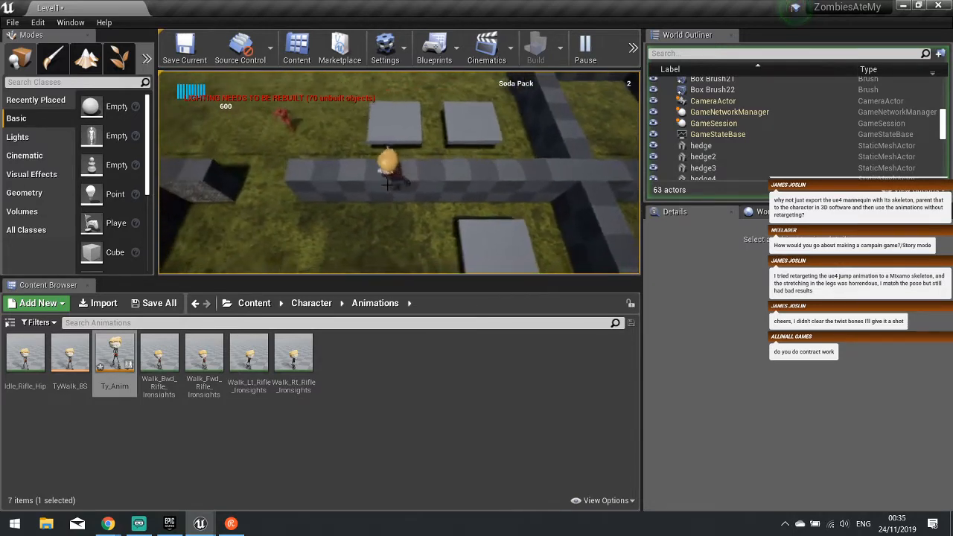
key(s)
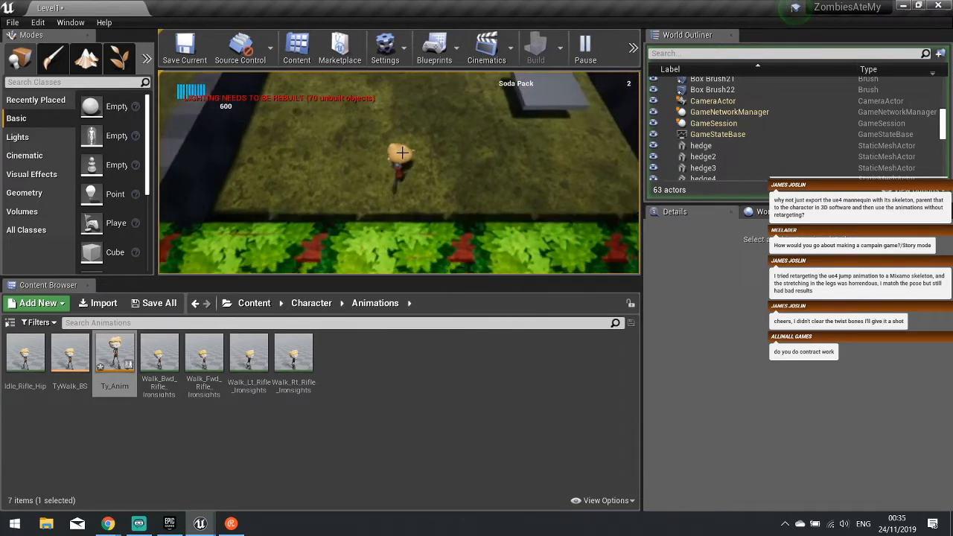
key(Escape)
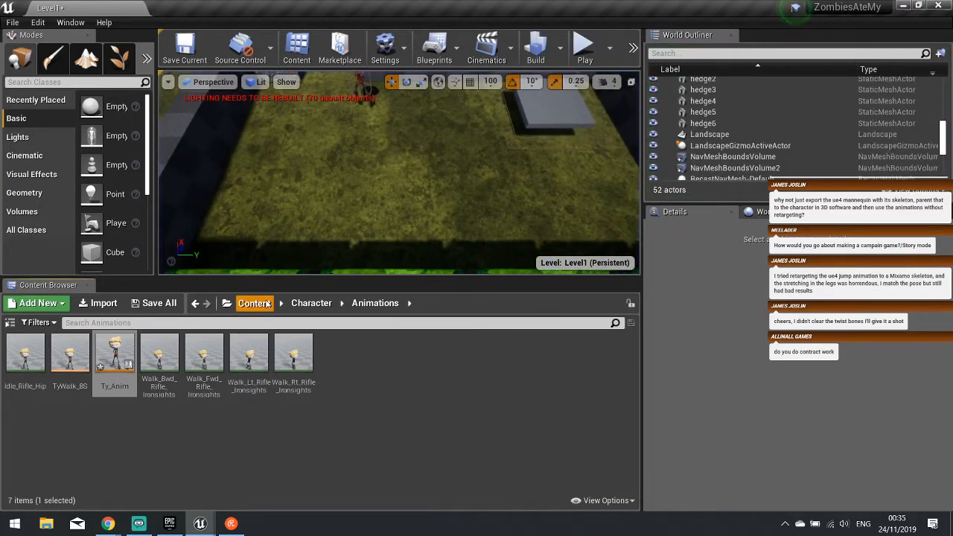
- Open the AnimStarterPack folder in Content and look through its animations for a suitable throwing motion
click(267, 304)
double_click(26, 350)
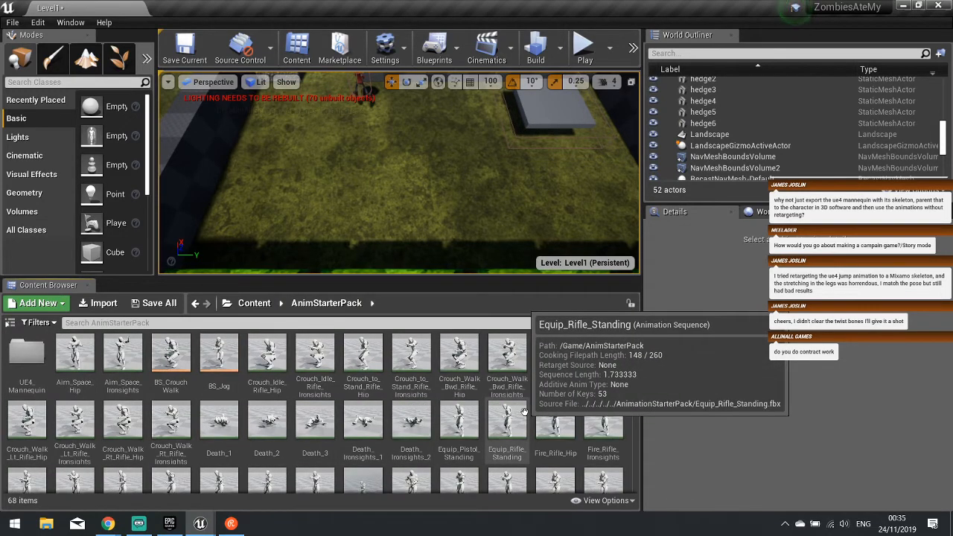
scroll(524, 411, down, 2)
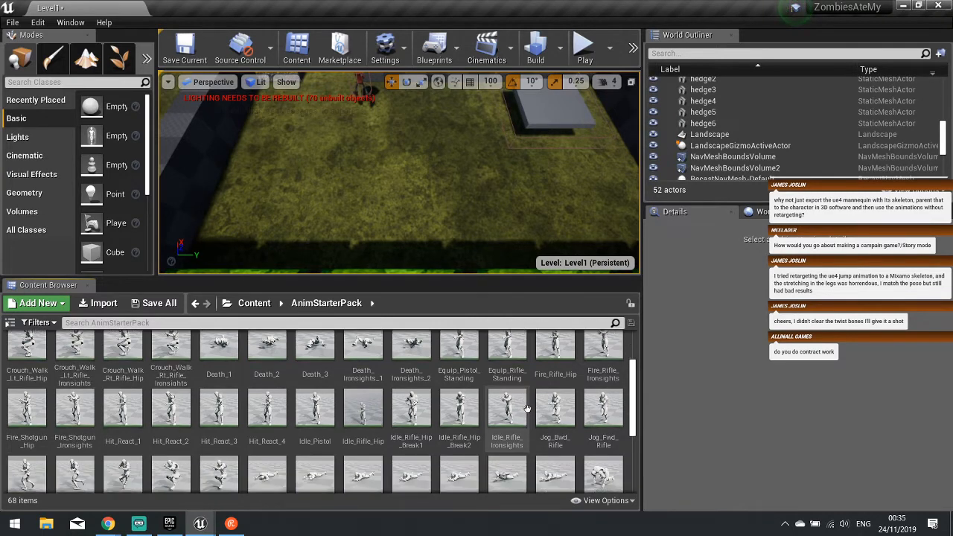
scroll(566, 406, down, 1)
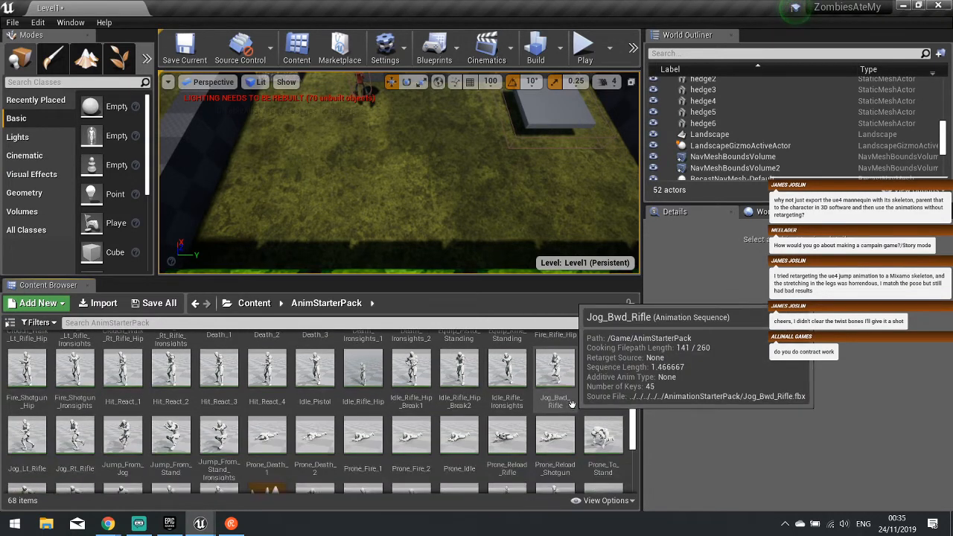
scroll(571, 404, down, 1)
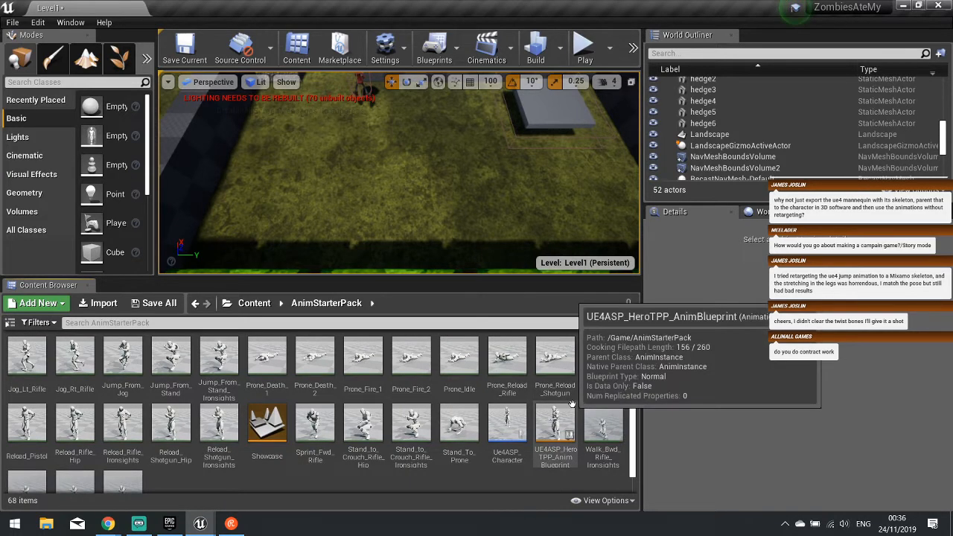
scroll(572, 405, up, 1)
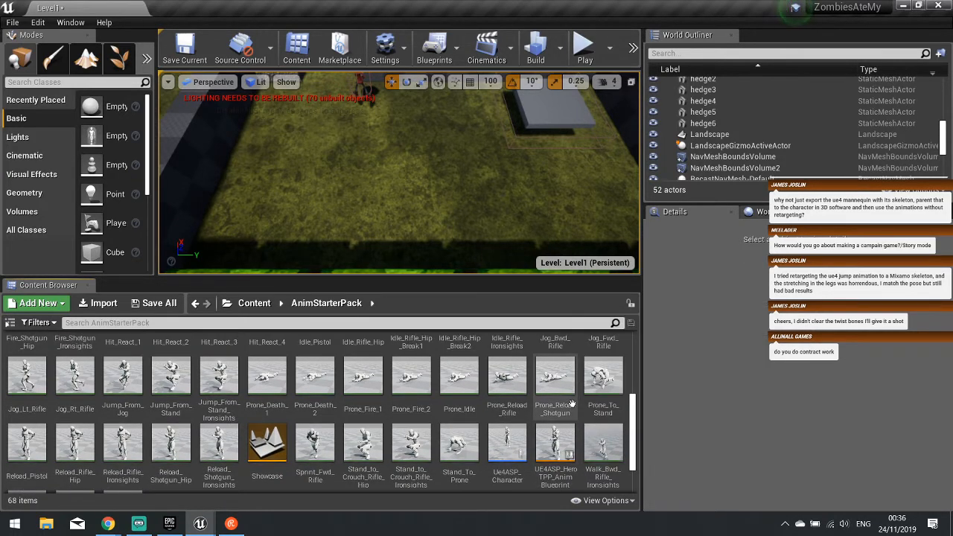
scroll(571, 405, up, 2)
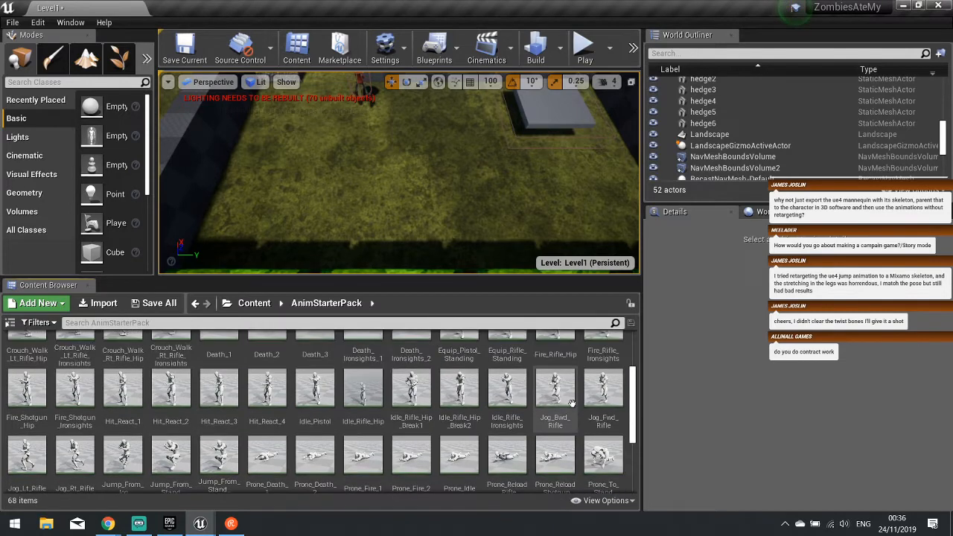
scroll(566, 410, up, 2)
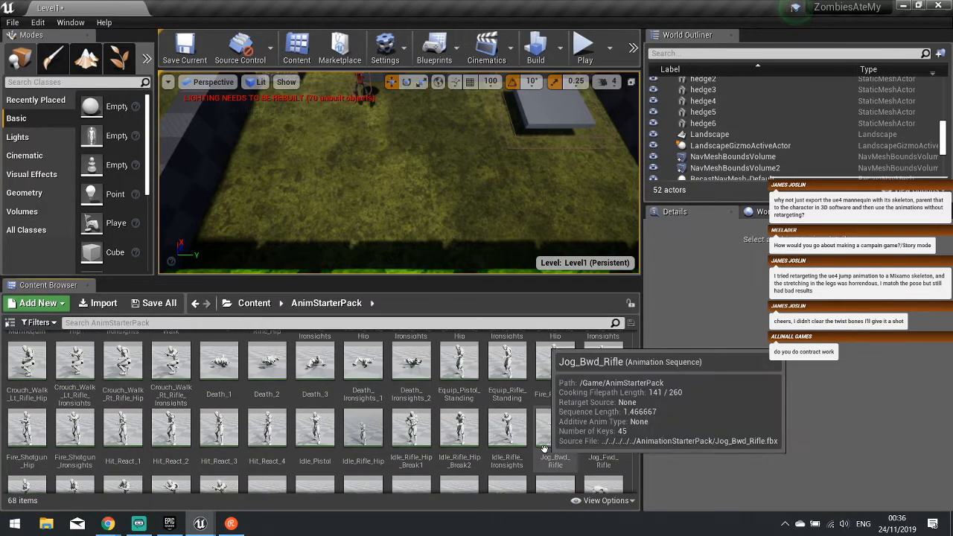
scroll(582, 425, up, 1)
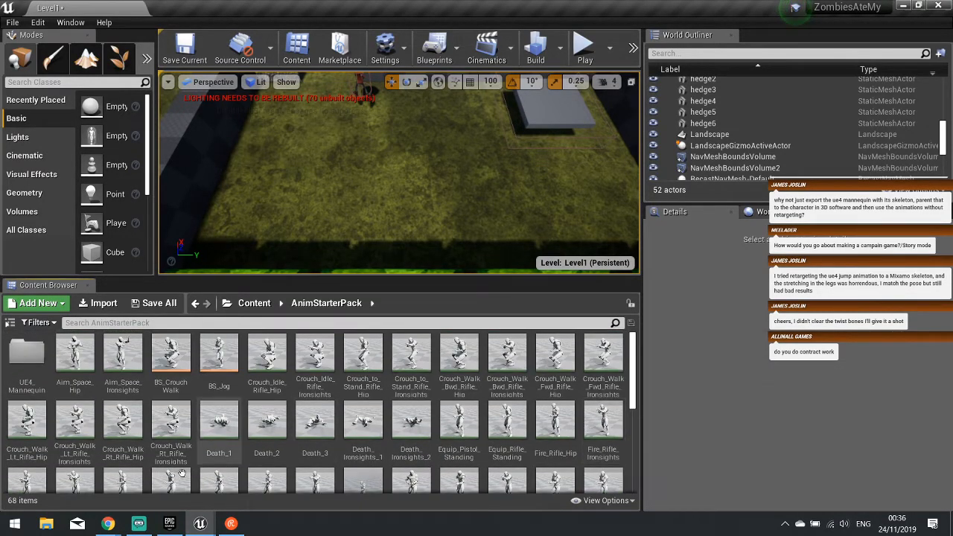
- Switch to the Mixamo page in Chrome and search the animations for "throw"
click(108, 523)
click(239, 482)
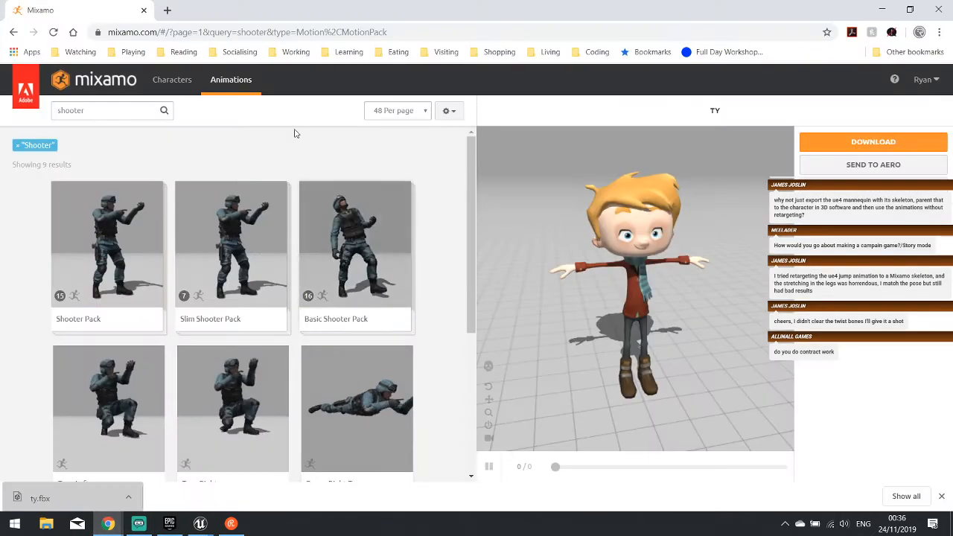
click(103, 111)
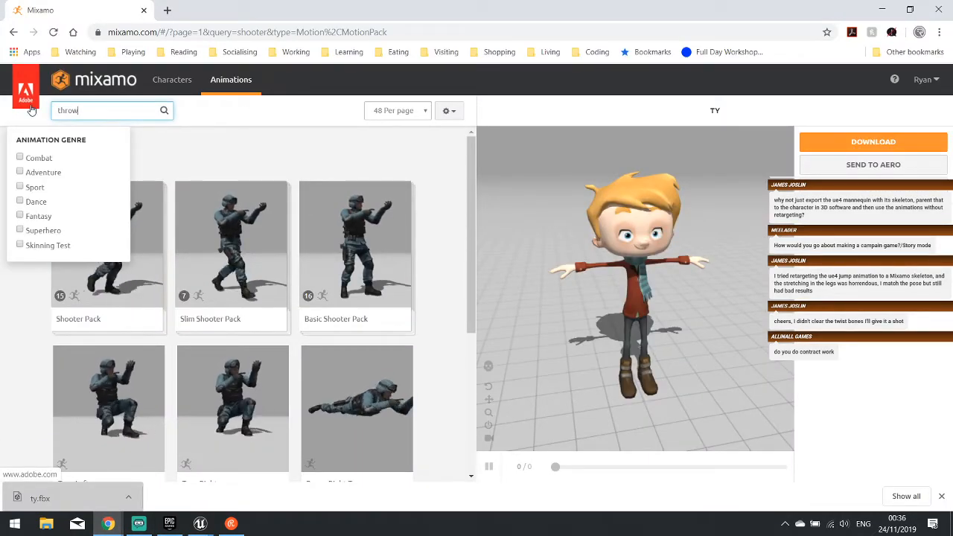
text(throw)
key(Return)
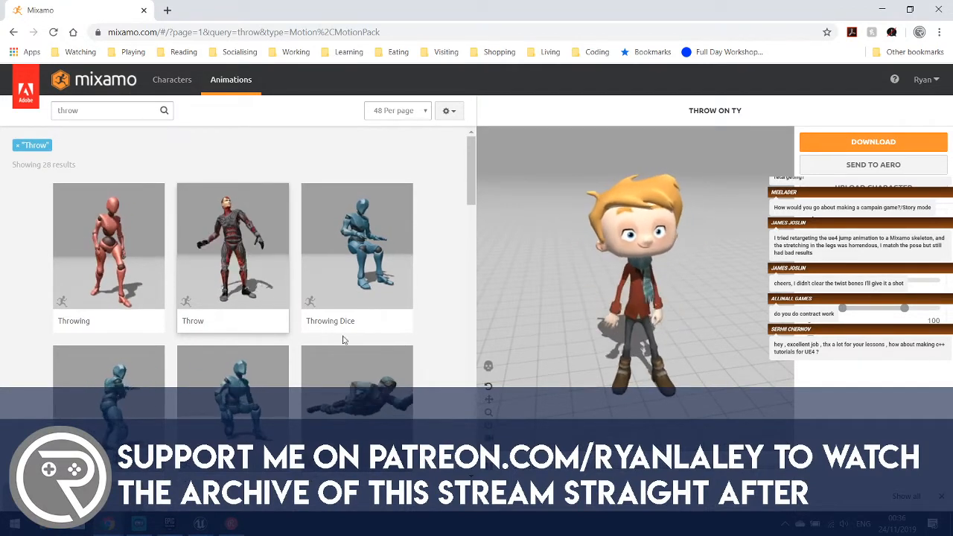
- Examine the Throw animation on Ty from several angles and look through the other throw animations for alternatives
scroll(344, 340, down, 3)
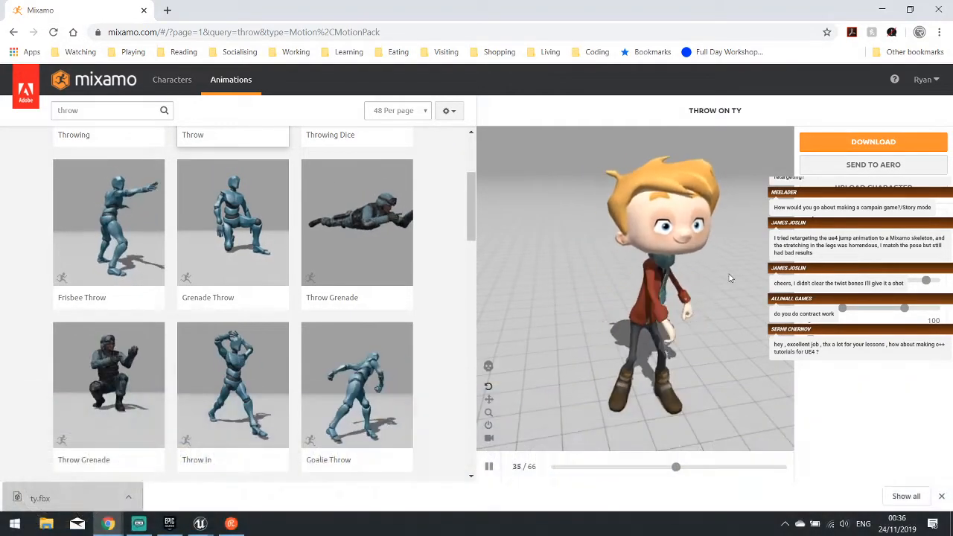
click(933, 289)
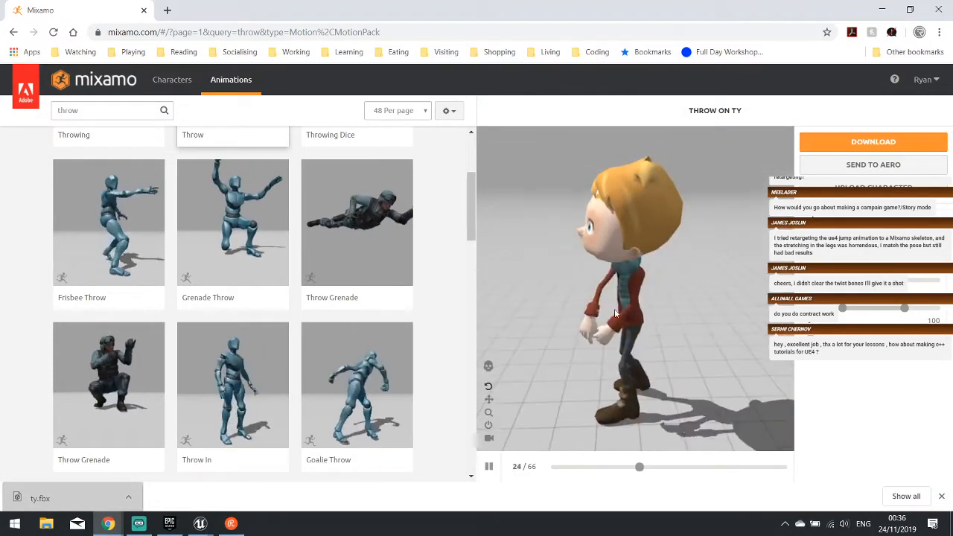
scroll(329, 389, down, 3)
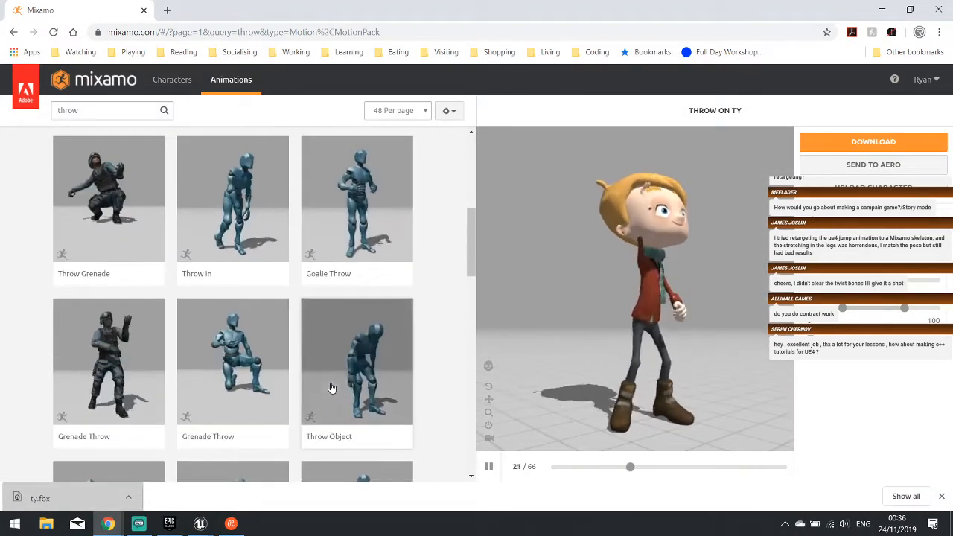
scroll(241, 374, down, 3)
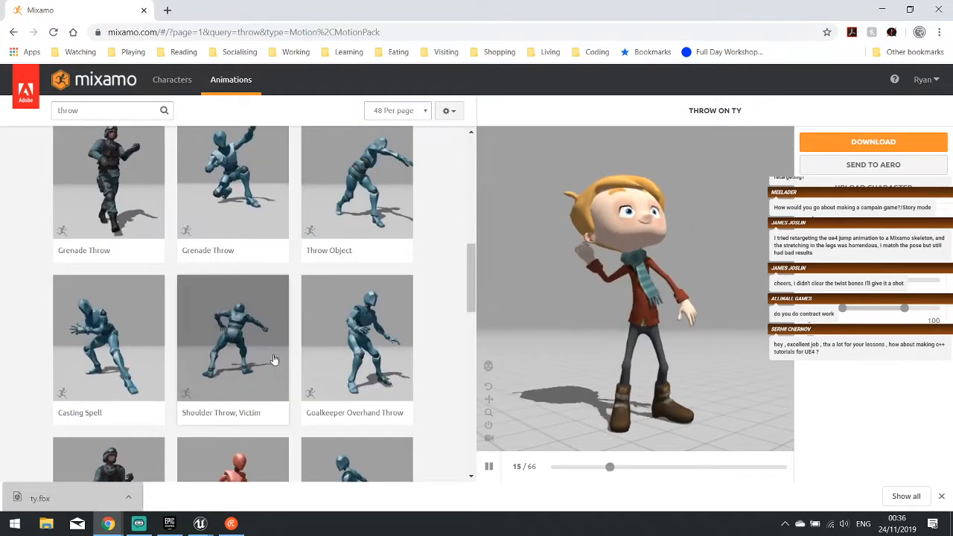
scroll(273, 359, down, 3)
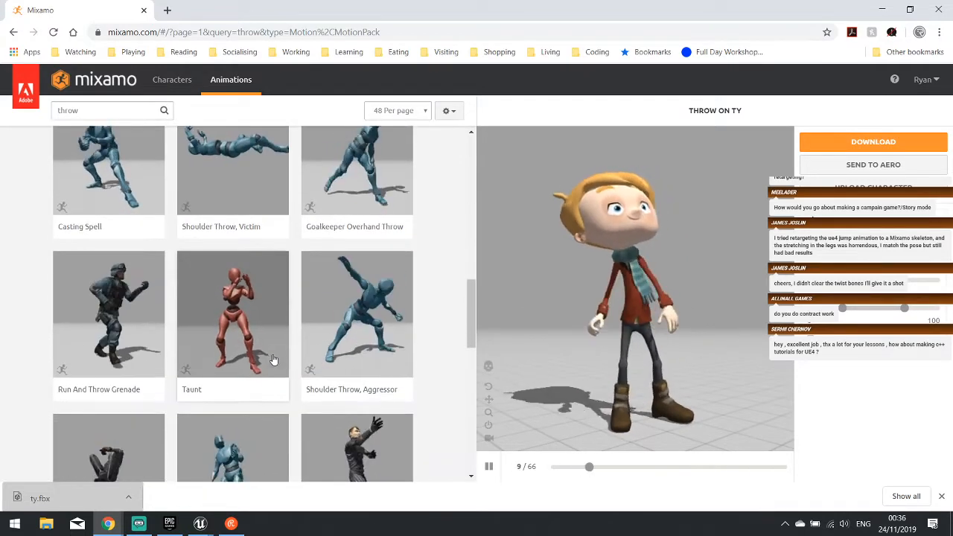
scroll(273, 358, down, 5)
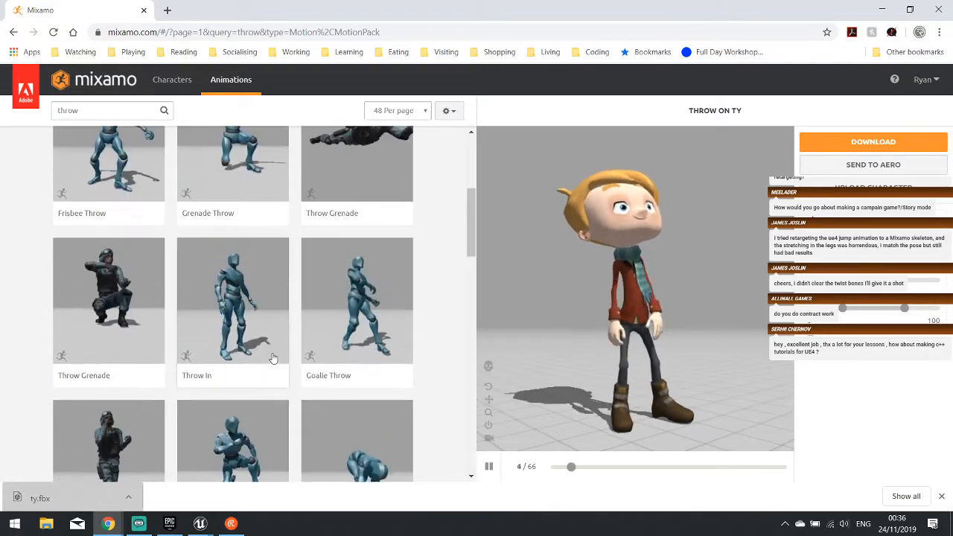
scroll(272, 362, up, 3)
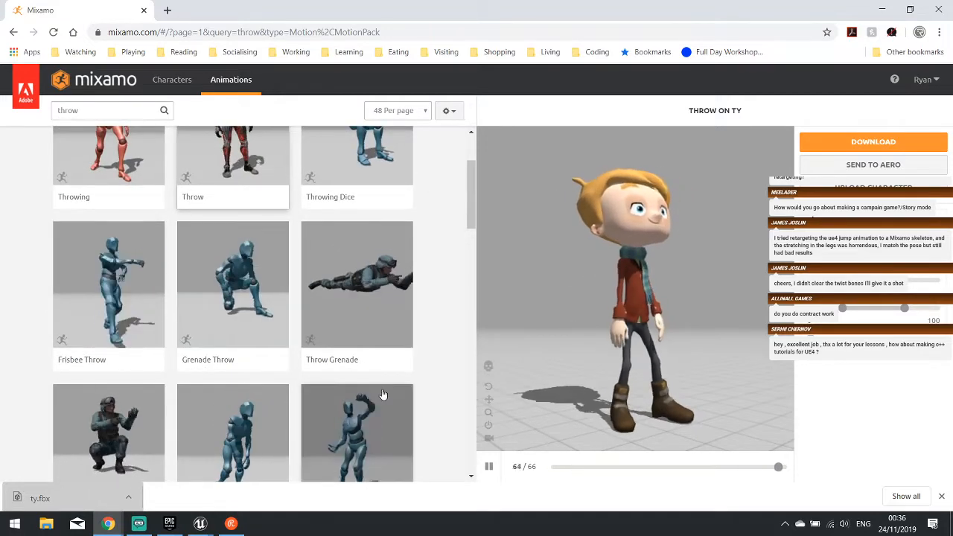
scroll(384, 392, up, 2)
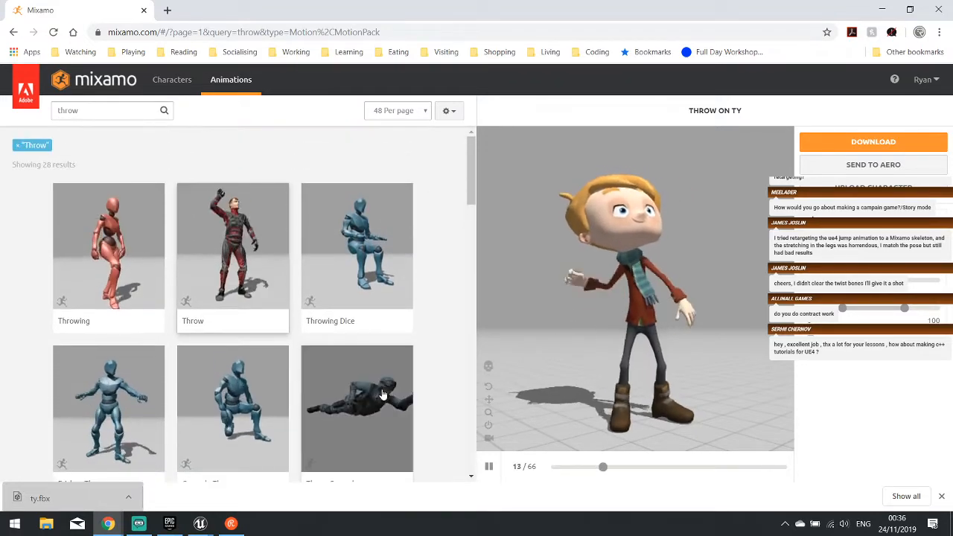
- Preview the Throwing and Goalie Throw animations on the Ty character to compare their motions
click(117, 250)
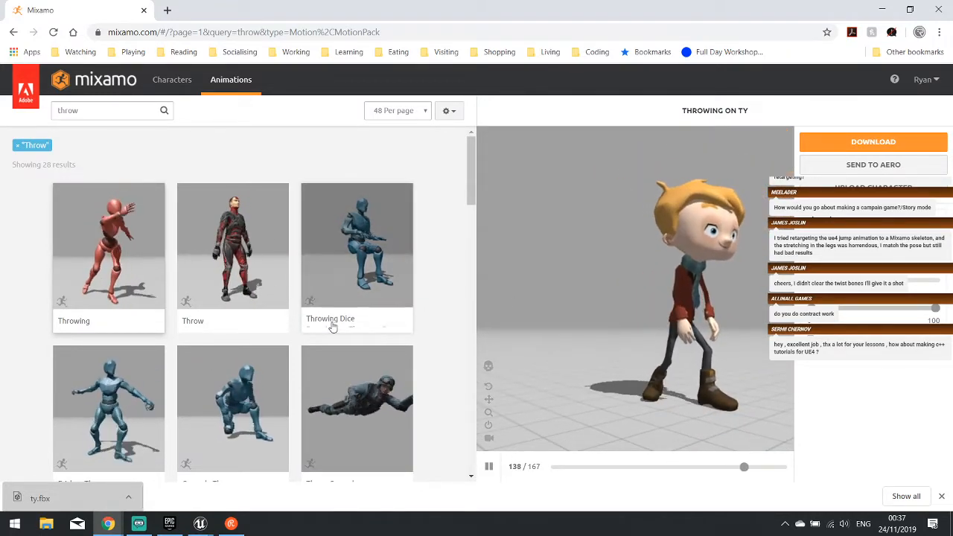
scroll(332, 328, down, 2)
scroll(339, 294, down, 2)
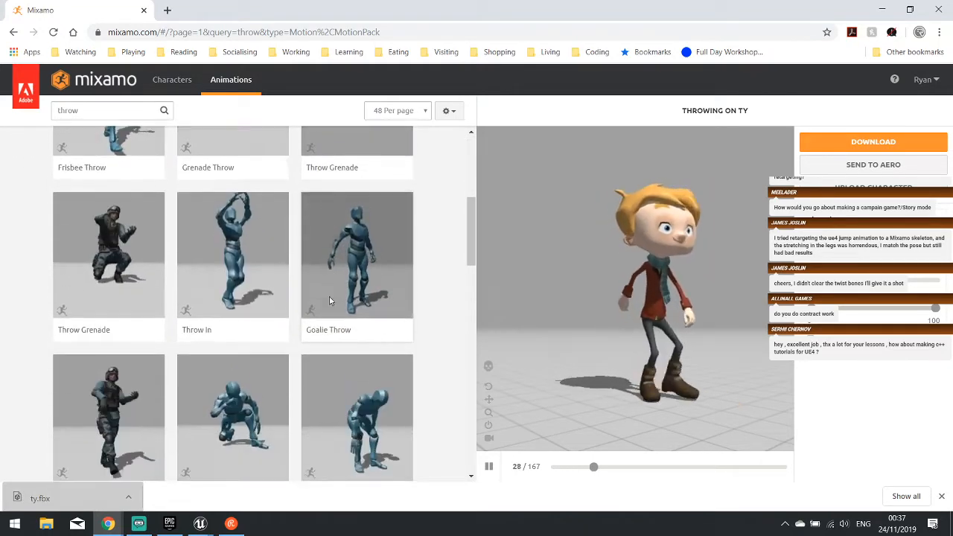
scroll(330, 300, down, 1)
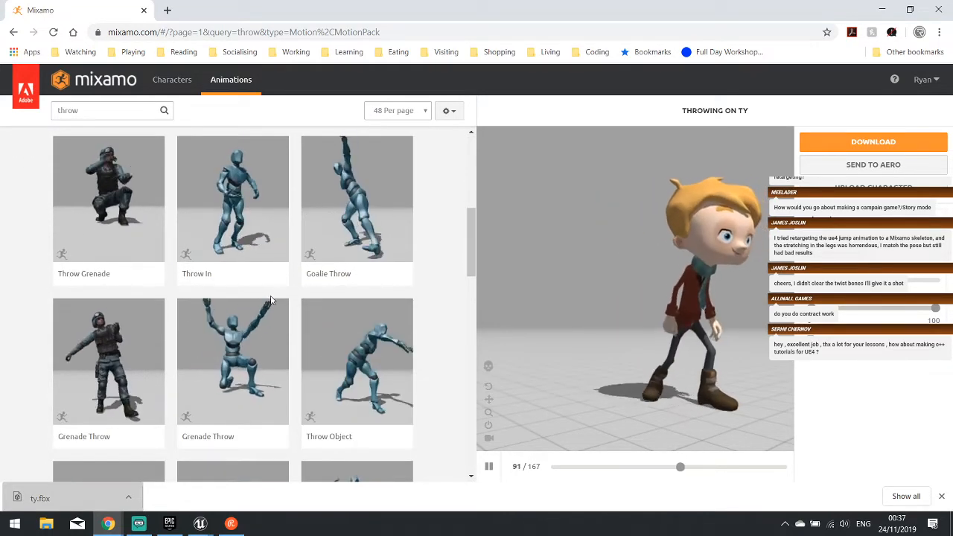
click(370, 220)
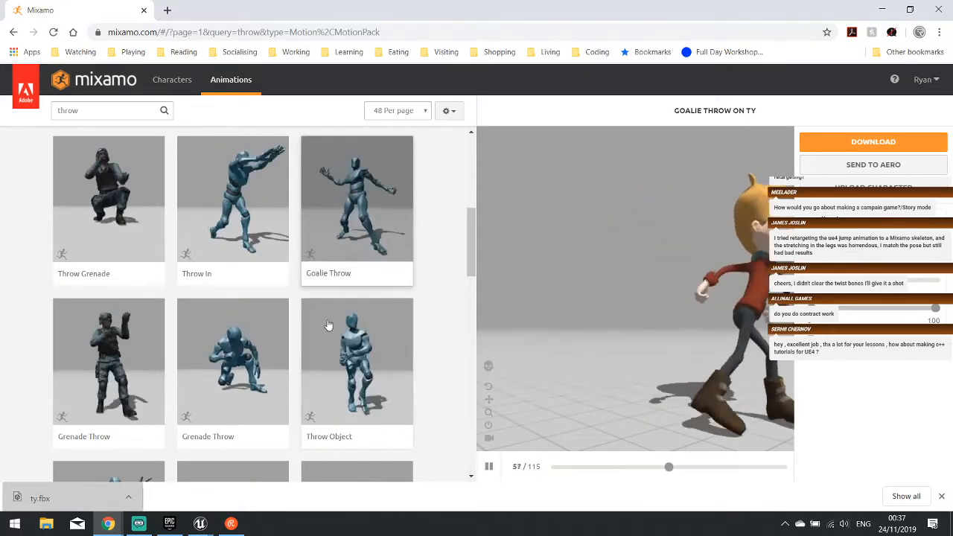
- Look through the remaining throw animations and preview Toss Grenade on the Ty character
scroll(329, 326, down, 3)
scroll(328, 322, down, 1)
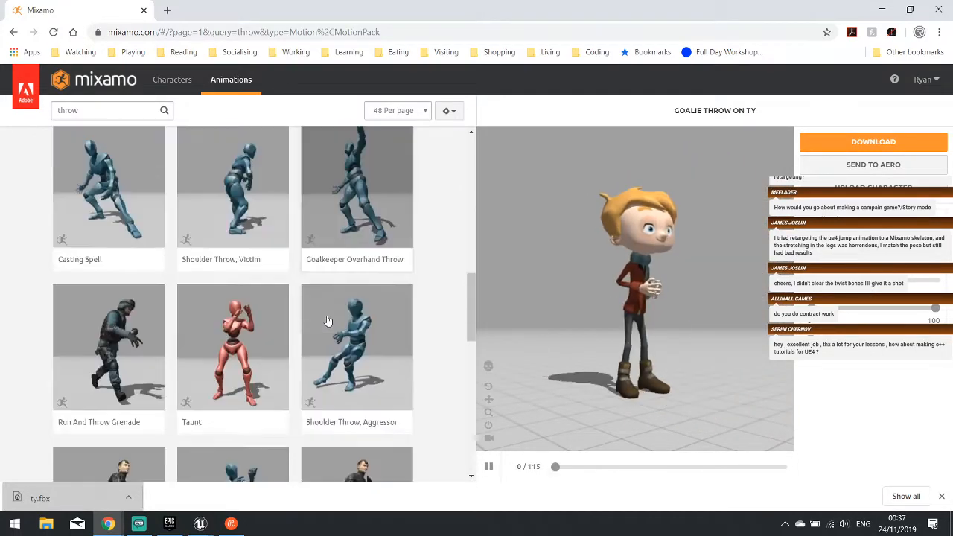
scroll(328, 322, down, 1)
scroll(327, 321, down, 2)
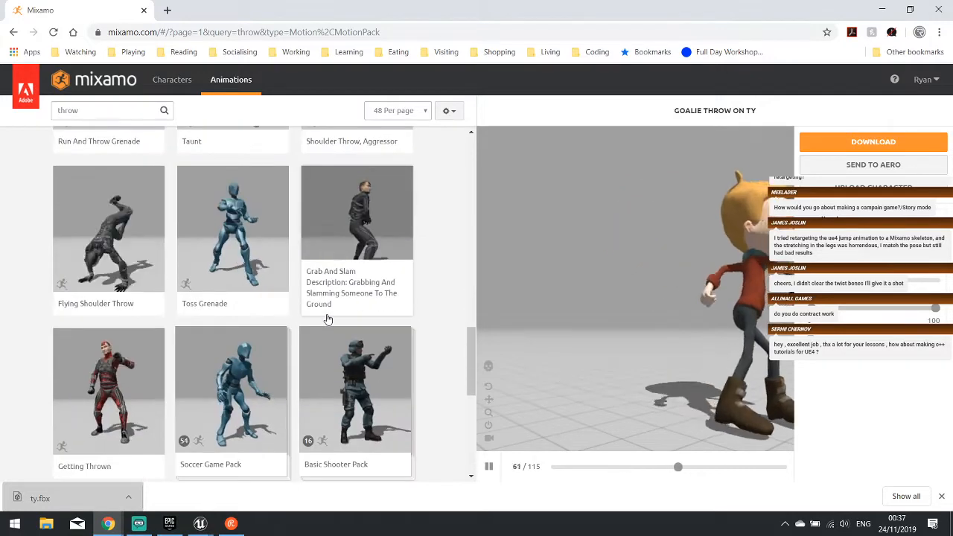
scroll(327, 320, down, 2)
scroll(266, 264, up, 2)
click(231, 242)
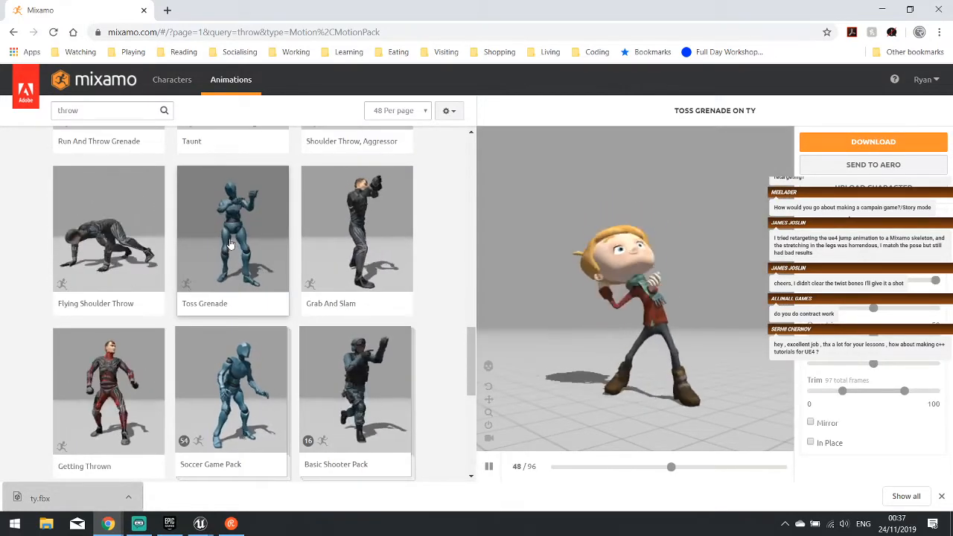
scroll(230, 242, down, 2)
scroll(231, 242, down, 1)
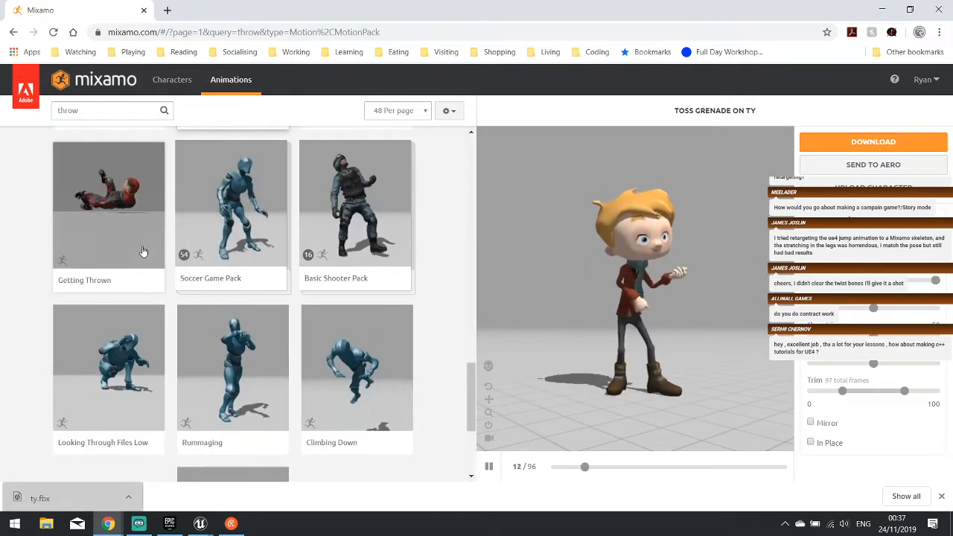
scroll(305, 372, down, 2)
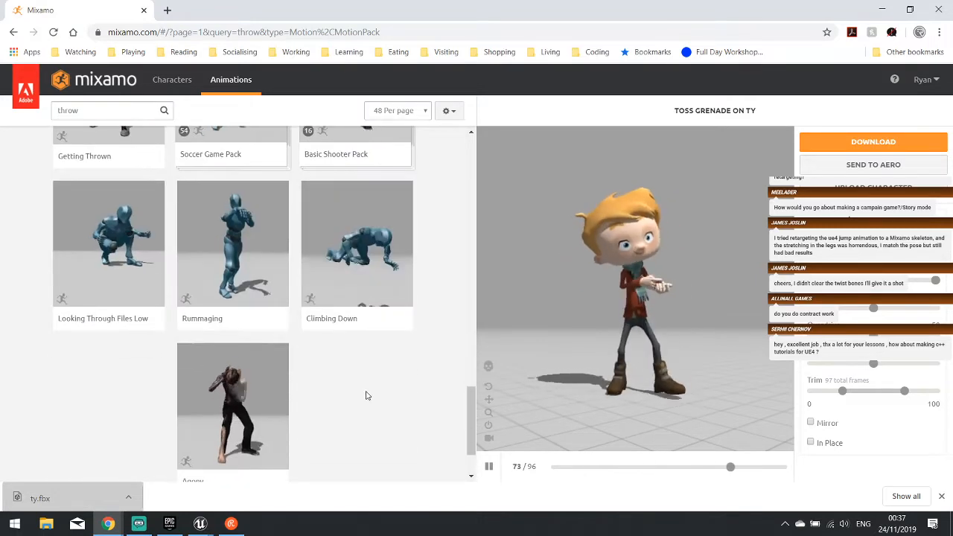
scroll(403, 398, down, 1)
drag(468, 434, 469, 141)
- Select the Throw animation for Ty and download it as FBX without skin at 30 frames per second
click(223, 255)
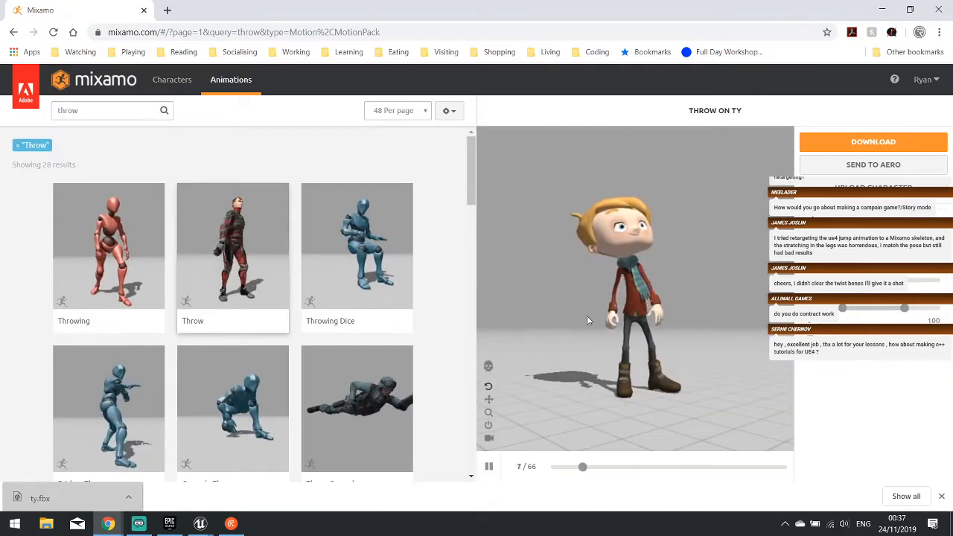
drag(565, 328, 623, 328)
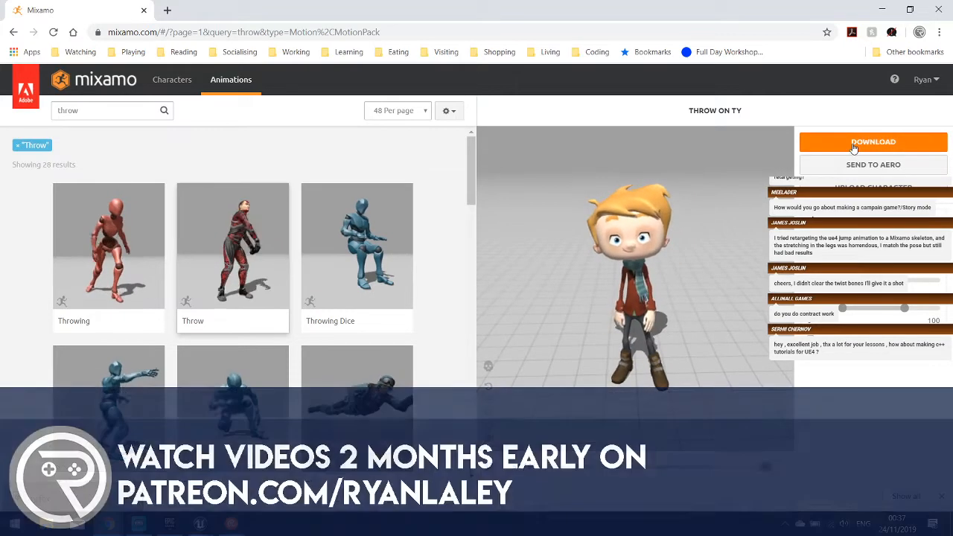
click(873, 142)
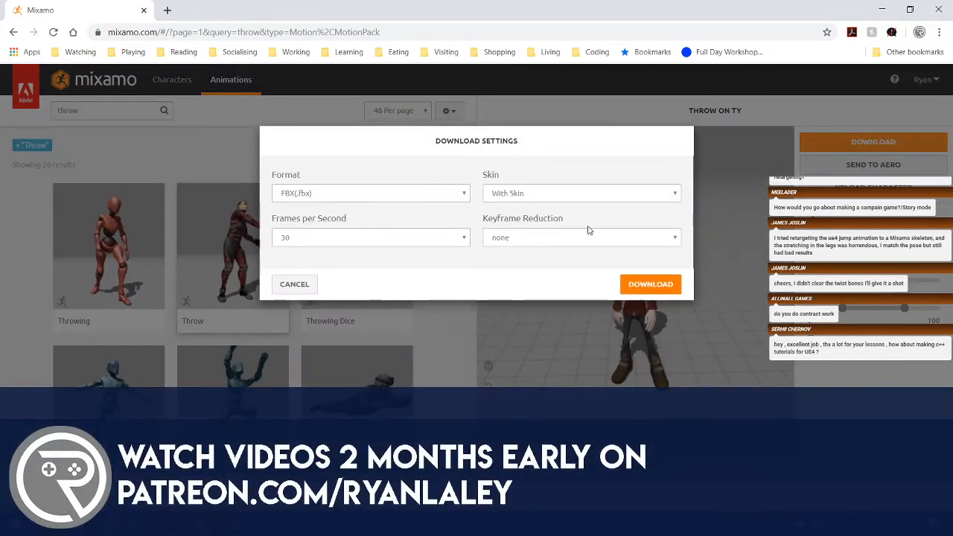
click(523, 195)
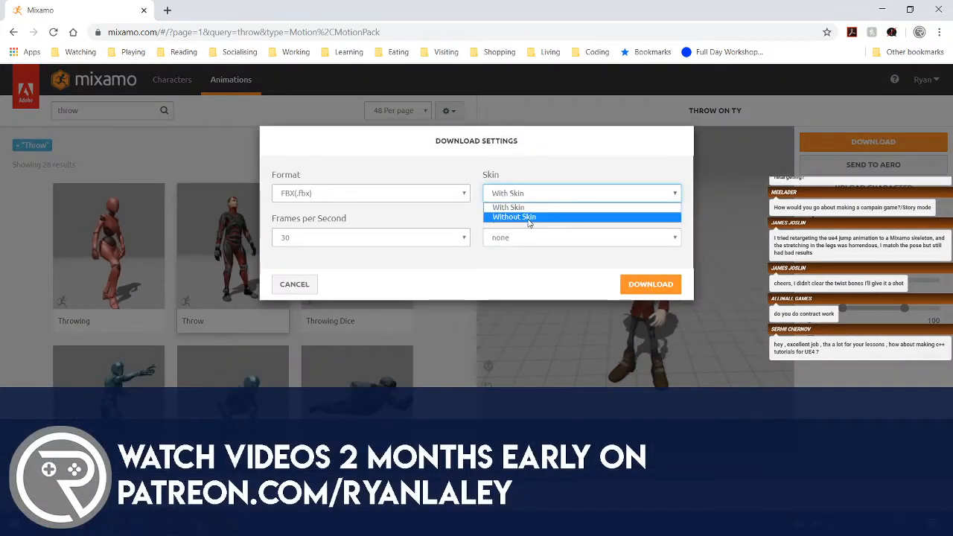
click(650, 290)
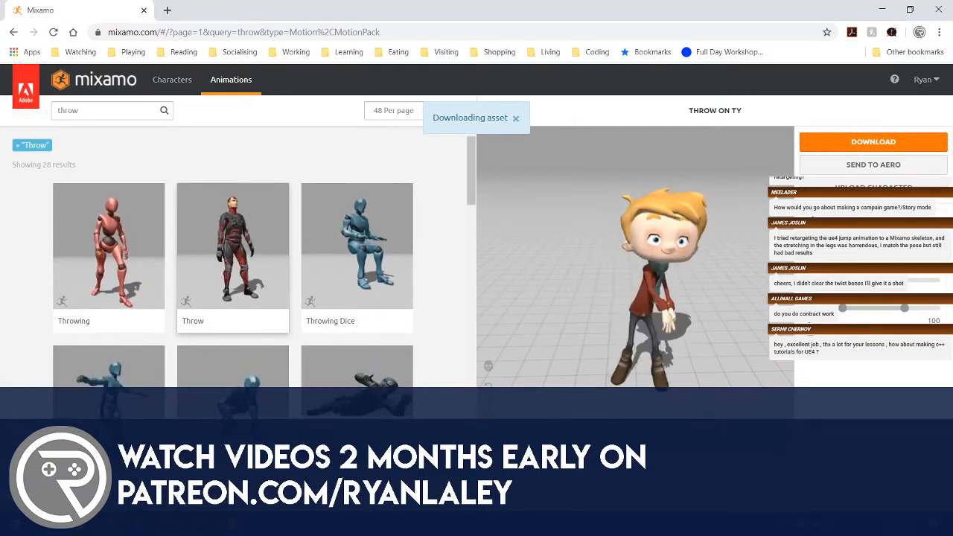
- Switch to Unreal Editor and import the downloaded Throw.fbx into the Character folder, using ty_Skeleton
key(alt+Tab)
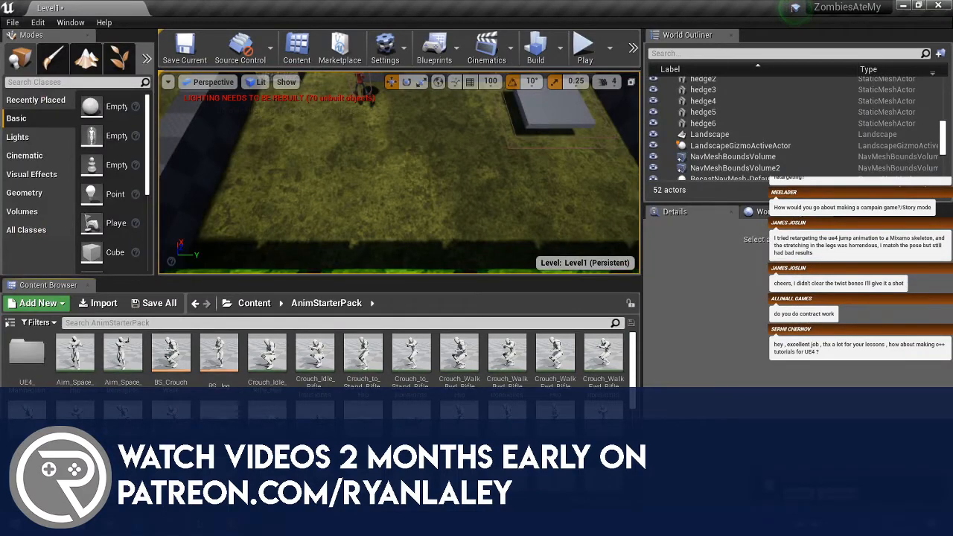
click(254, 303)
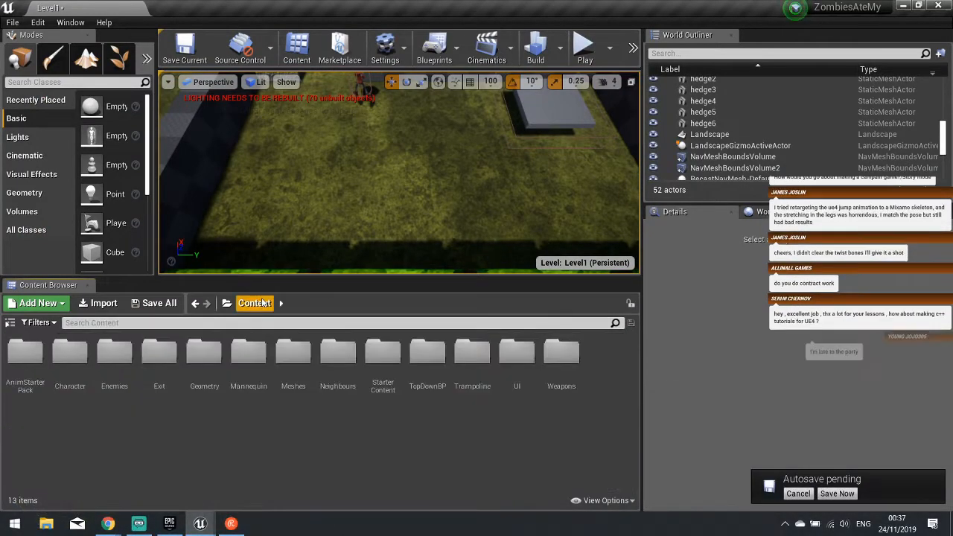
double_click(78, 371)
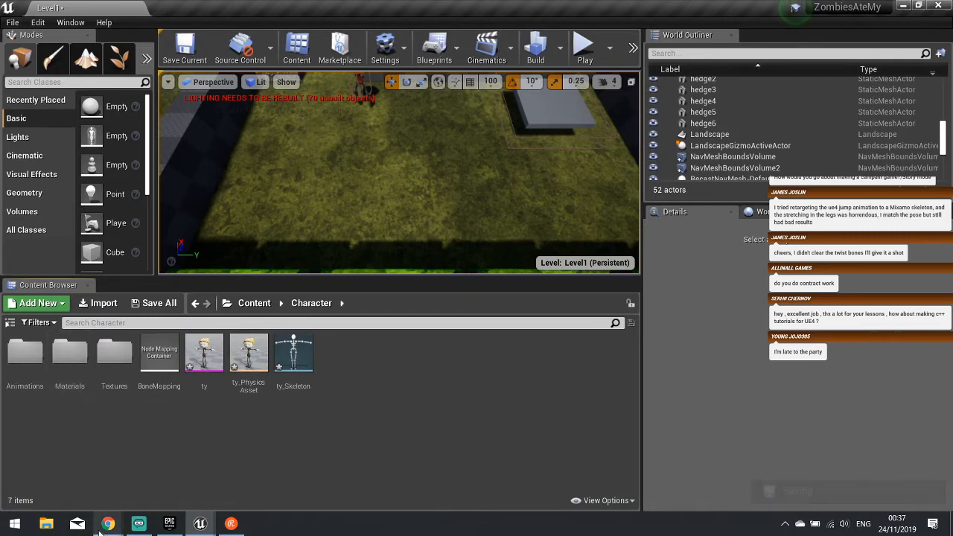
mouse_move(108, 523)
click(71, 492)
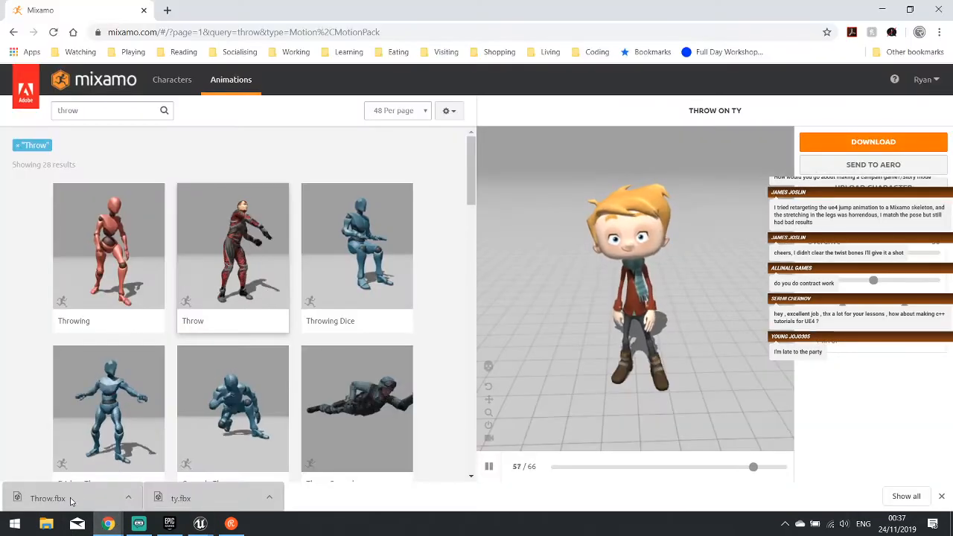
drag(71, 501, 190, 507)
drag(220, 527, 314, 418)
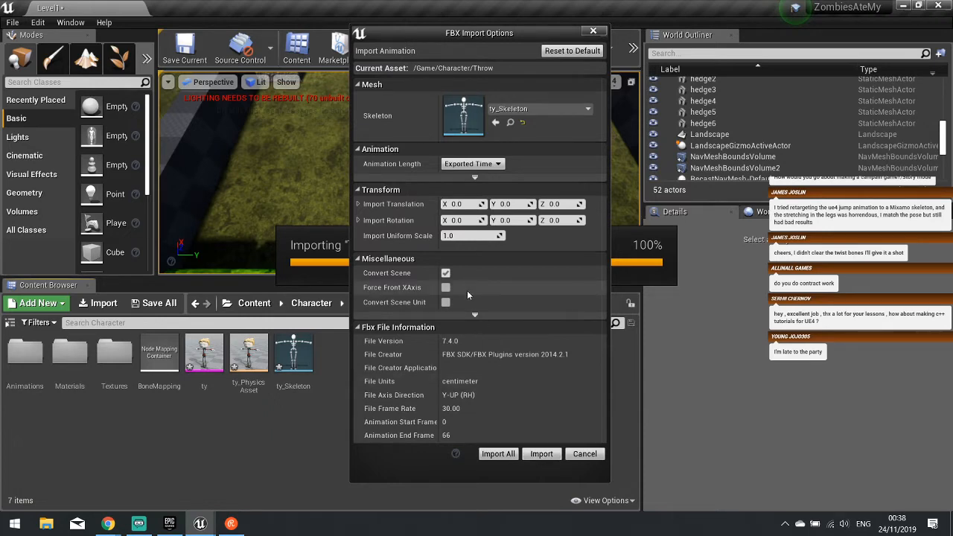
click(542, 457)
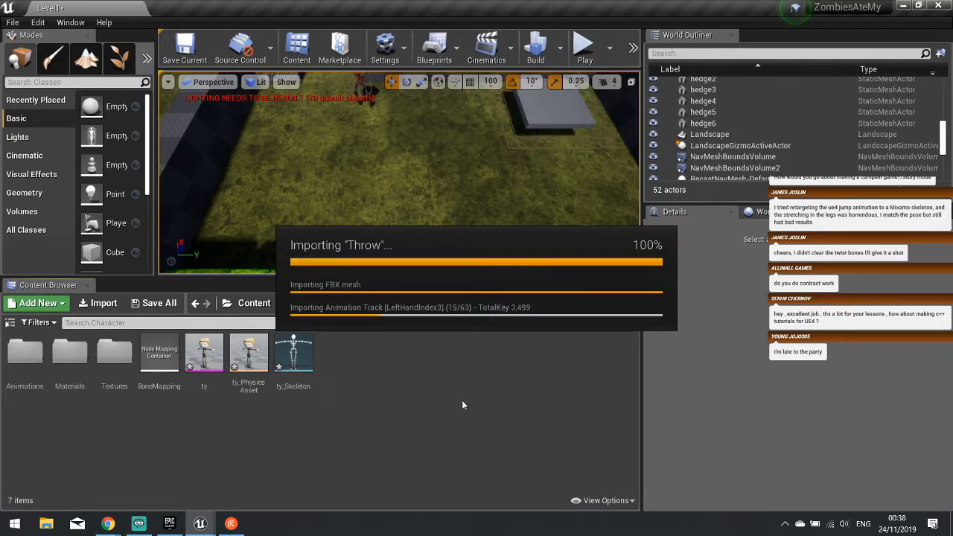
click(141, 522)
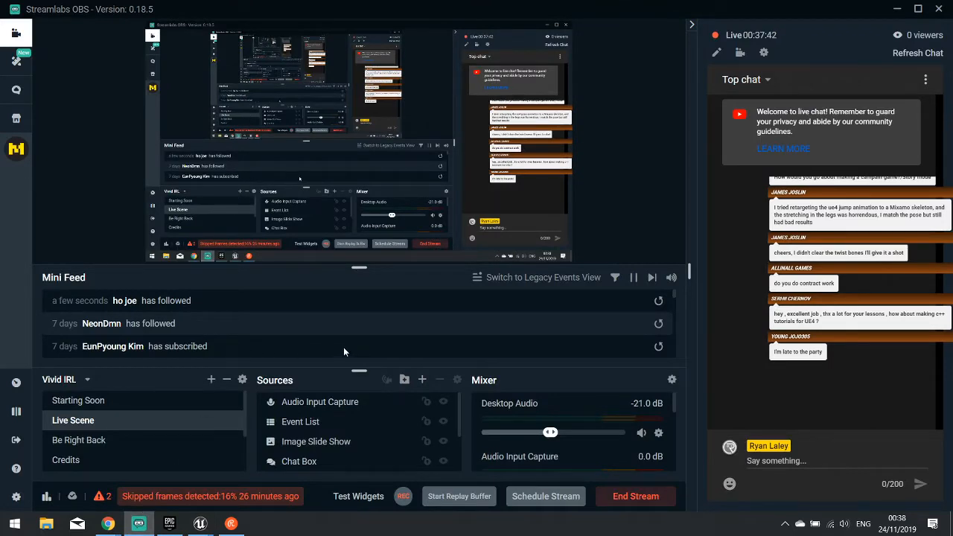
mouse_move(231, 523)
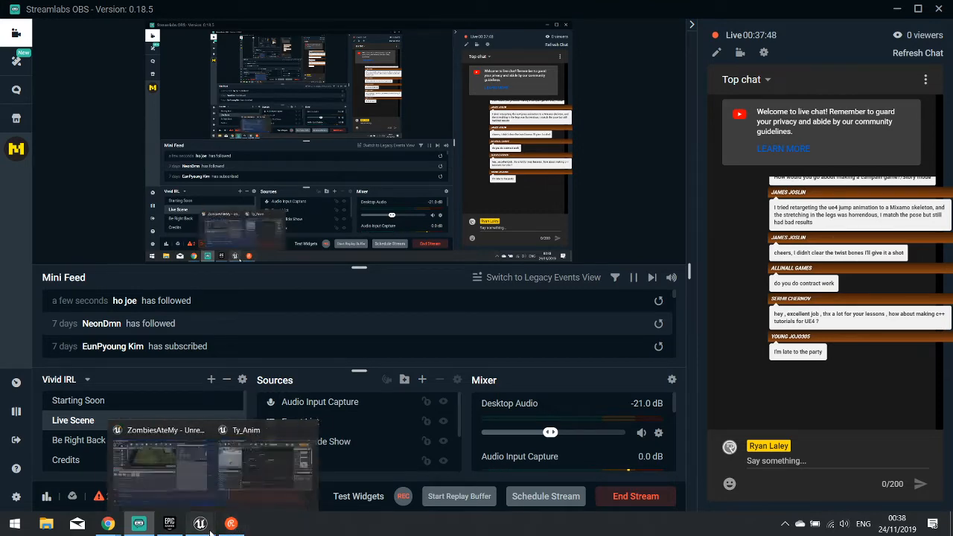
click(265, 495)
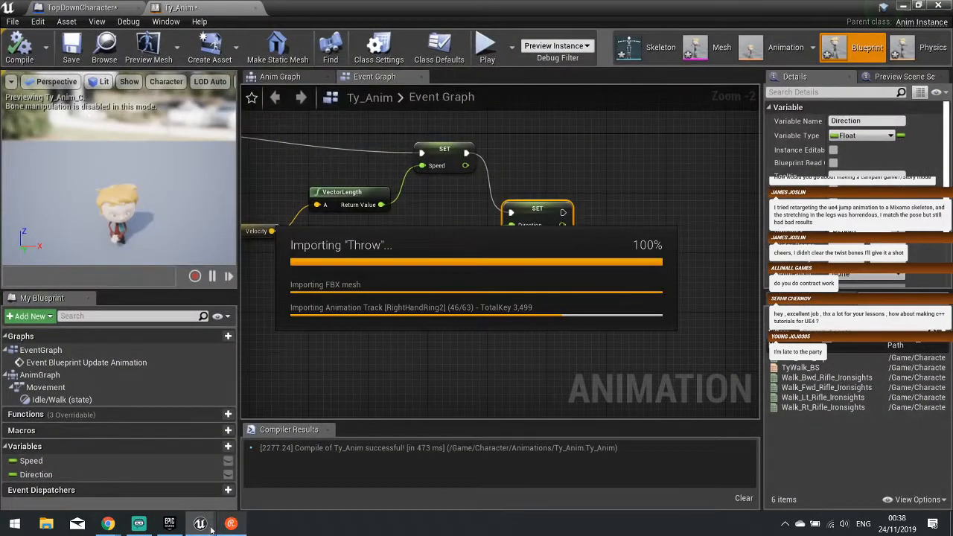
click(142, 524)
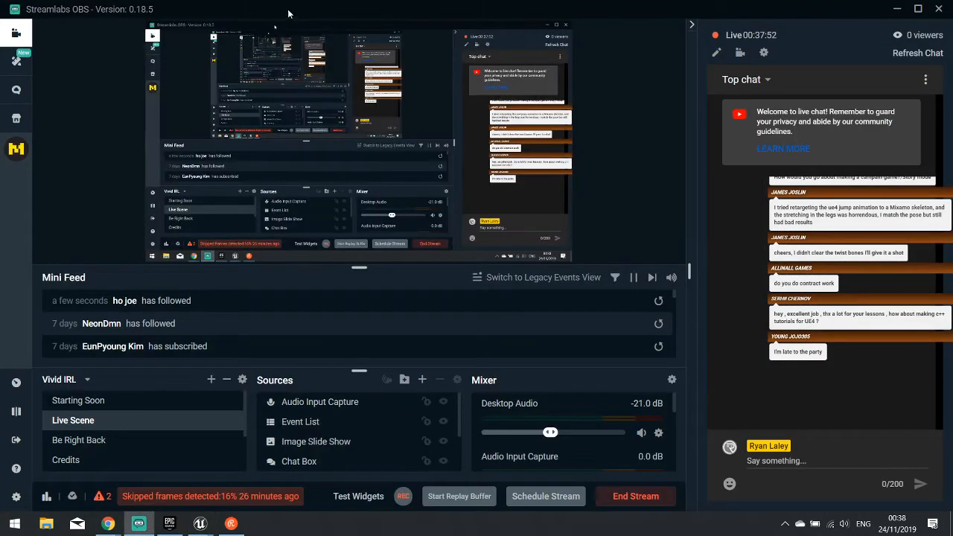
drag(288, 14, 359, 0)
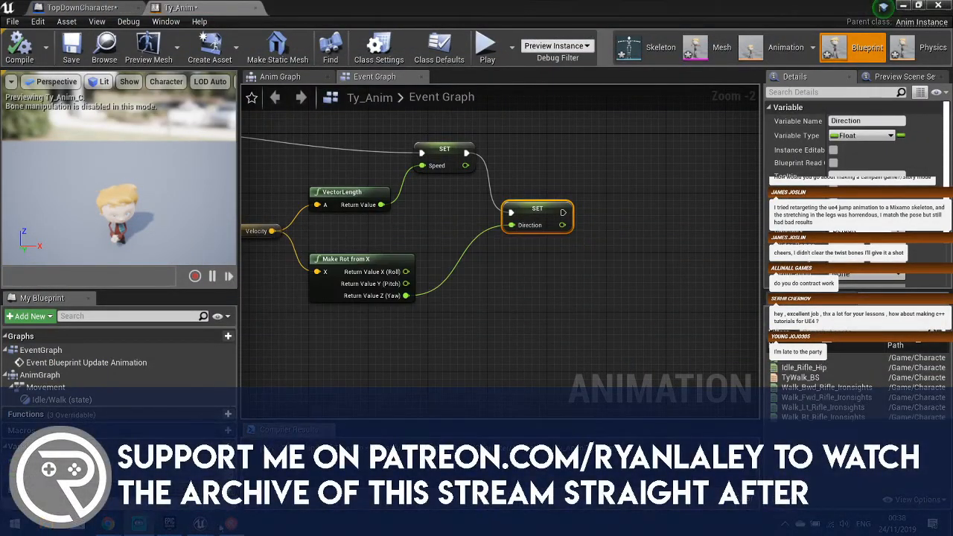
- Close the blueprint editor window and preview the imported Throw animation from the Character folder
click(82, 8)
click(938, 5)
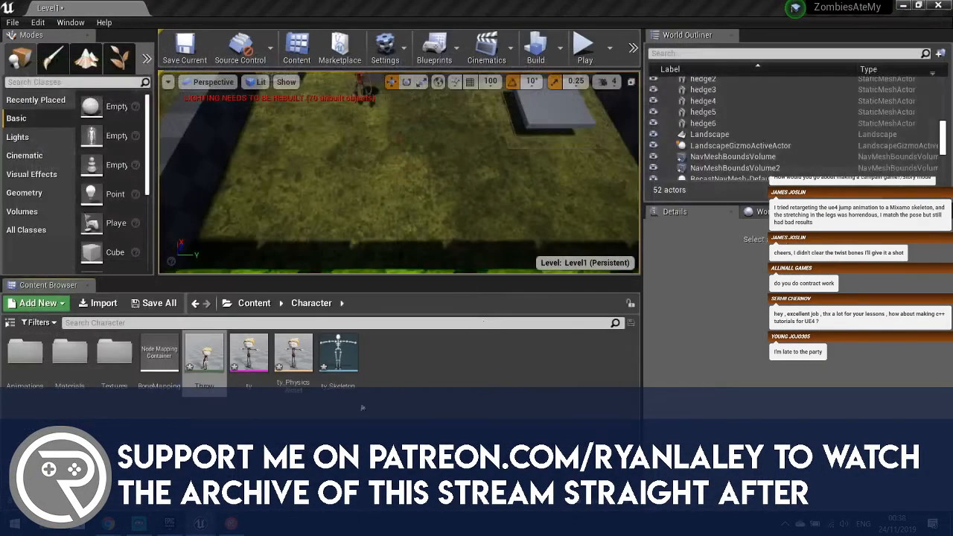
double_click(205, 357)
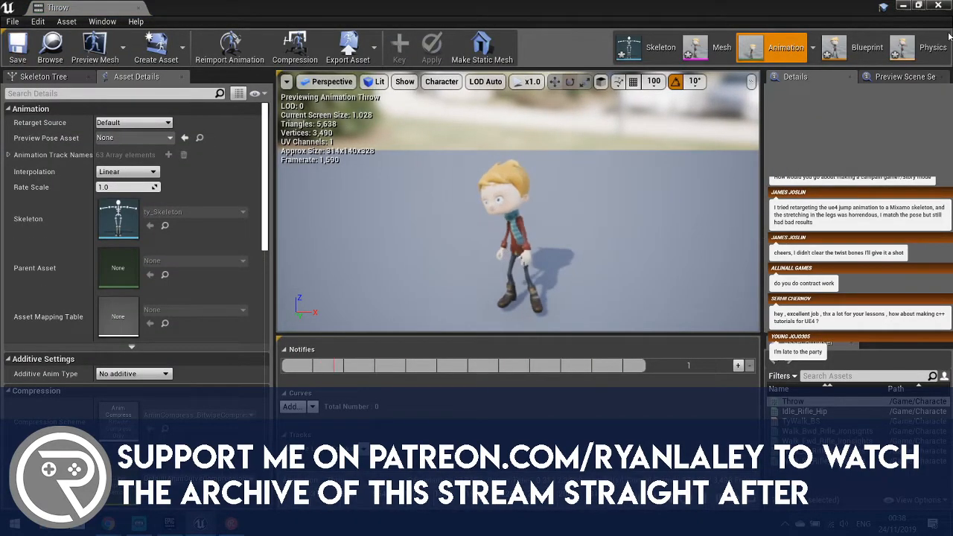
key(alt+Tab)
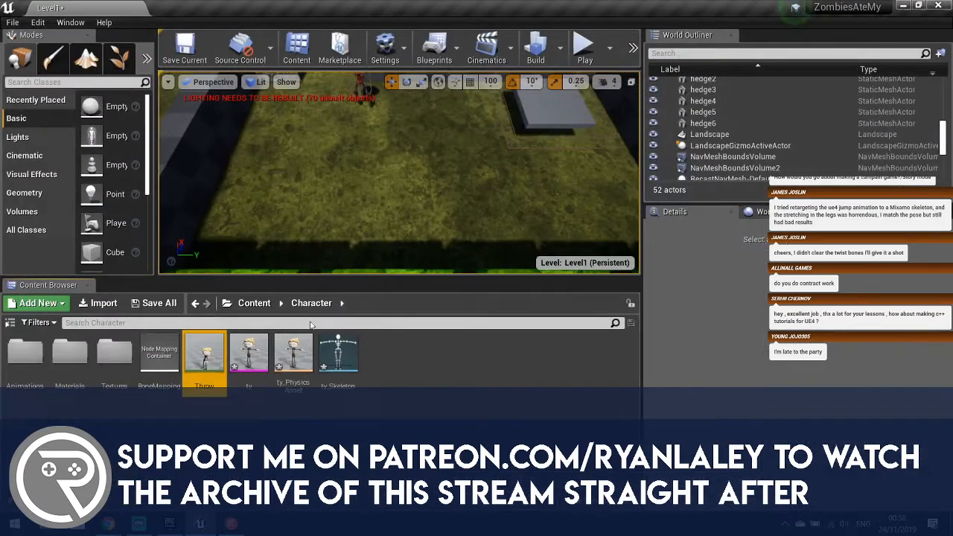
double_click(216, 358)
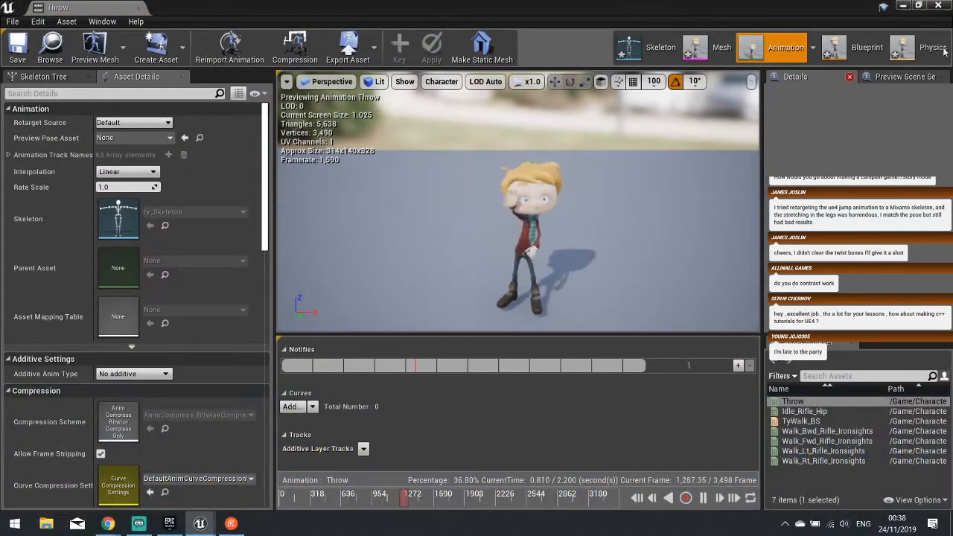
key(alt+Tab)
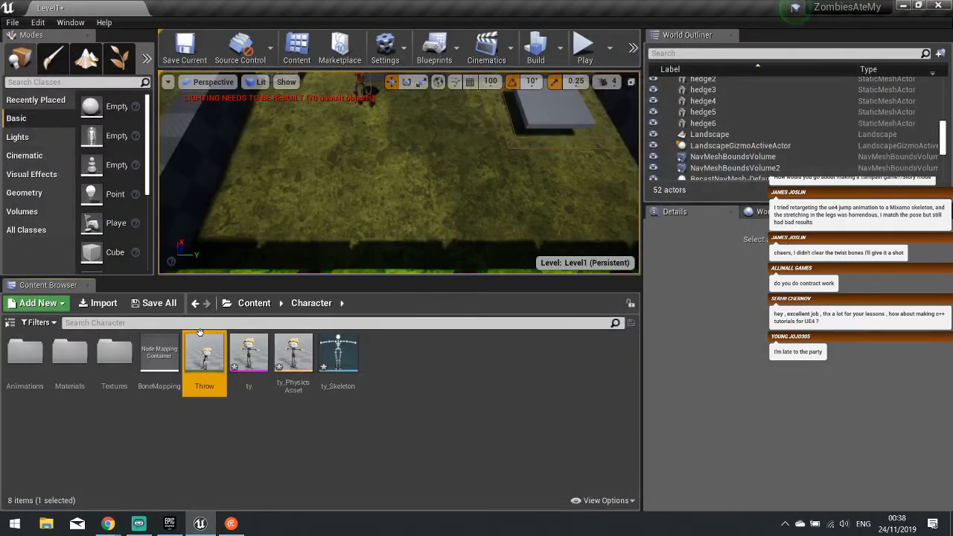
- Create an AnimMontage from the Throw animation, keep its default name and open it for editing
right_click(205, 357)
mouse_move(260, 358)
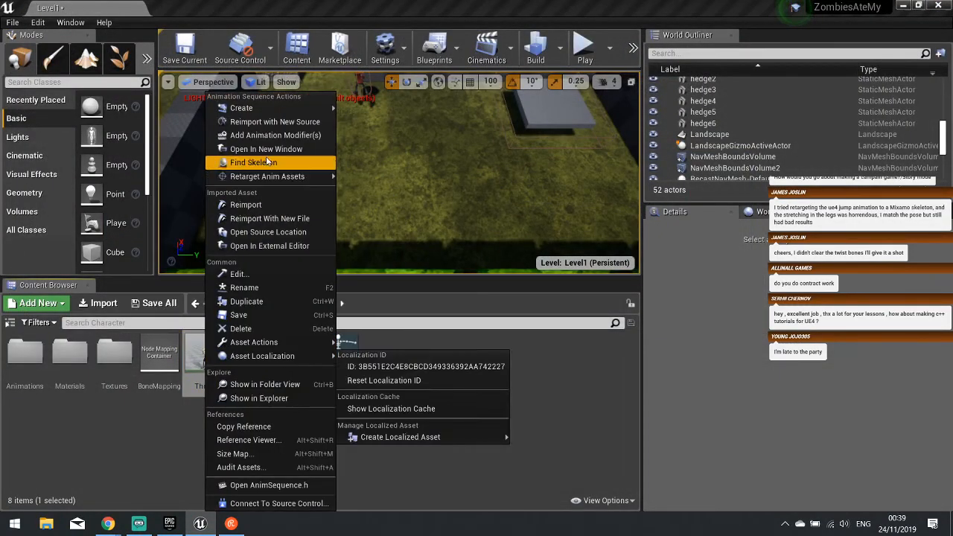
mouse_move(275, 110)
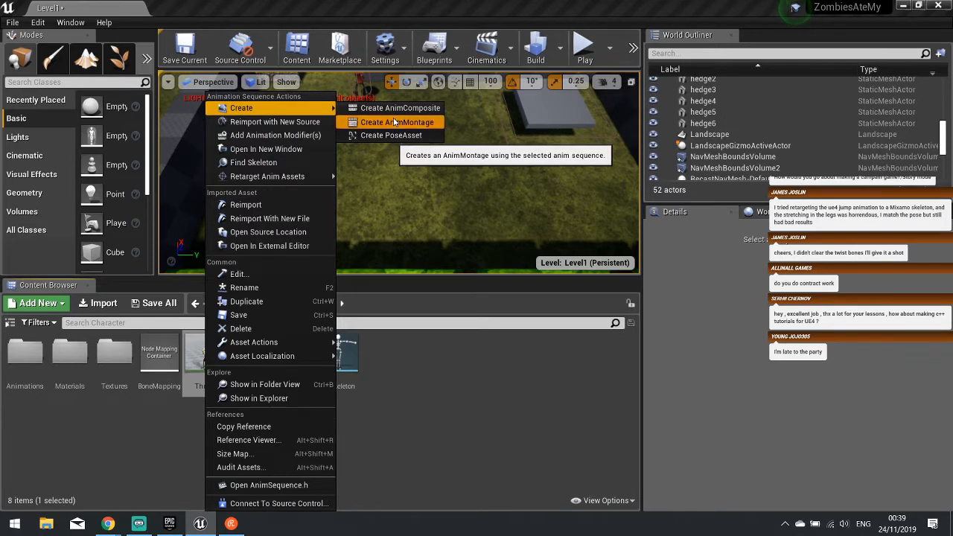
click(392, 121)
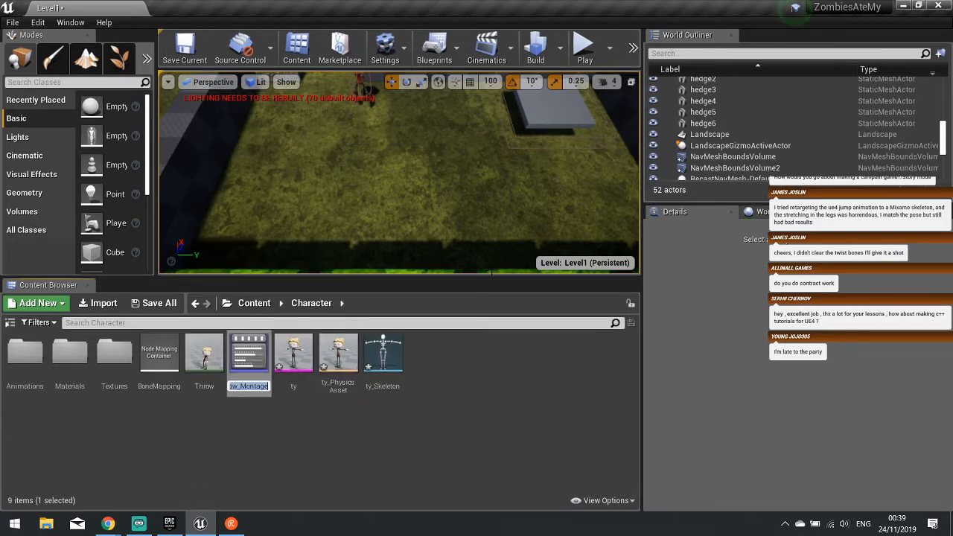
key(Return)
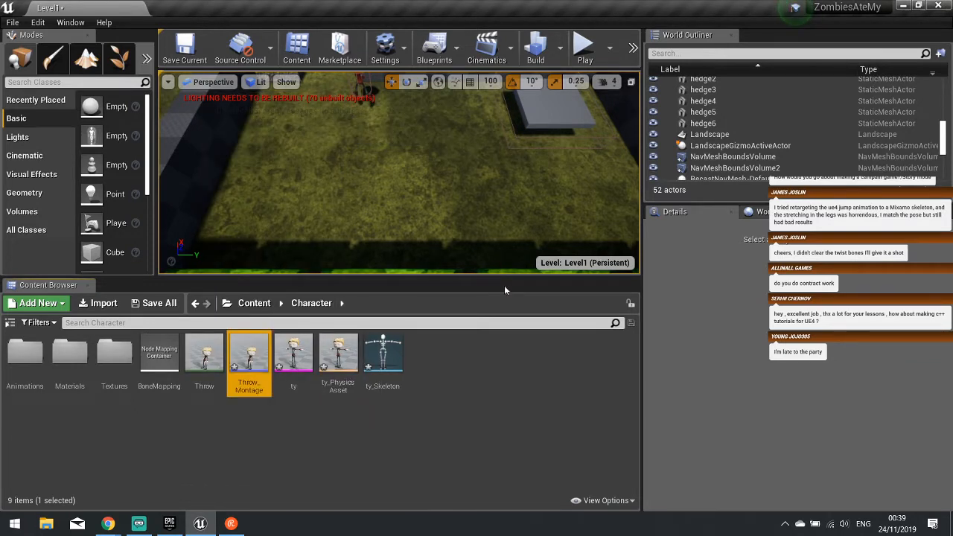
double_click(249, 369)
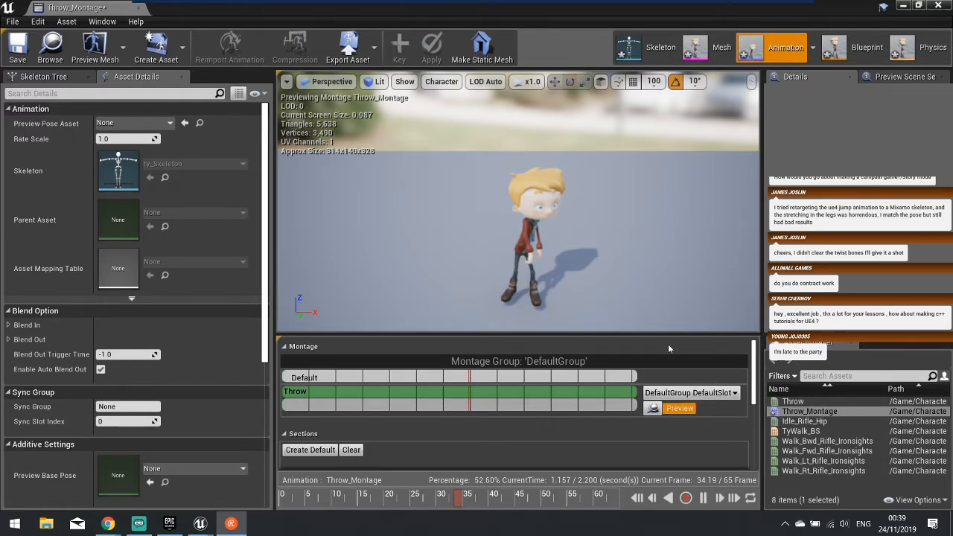
- Pause the preview, open the Anim Slot Manager and add a new slot named UpperBody
click(446, 186)
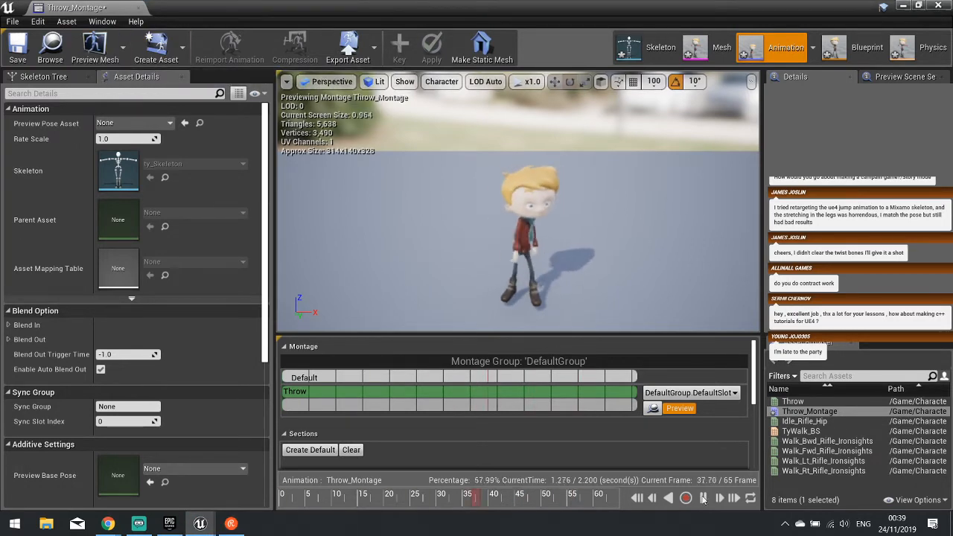
click(703, 499)
click(97, 24)
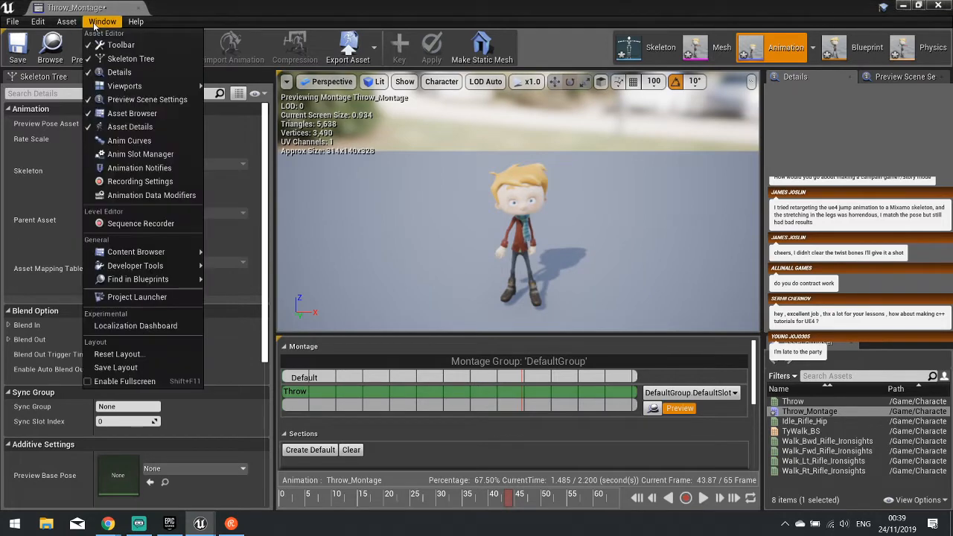
click(149, 157)
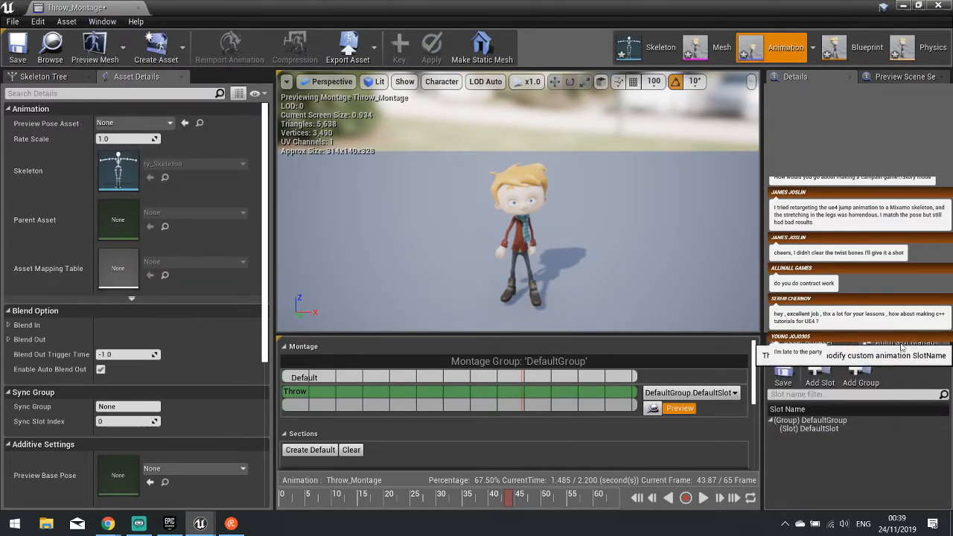
click(819, 376)
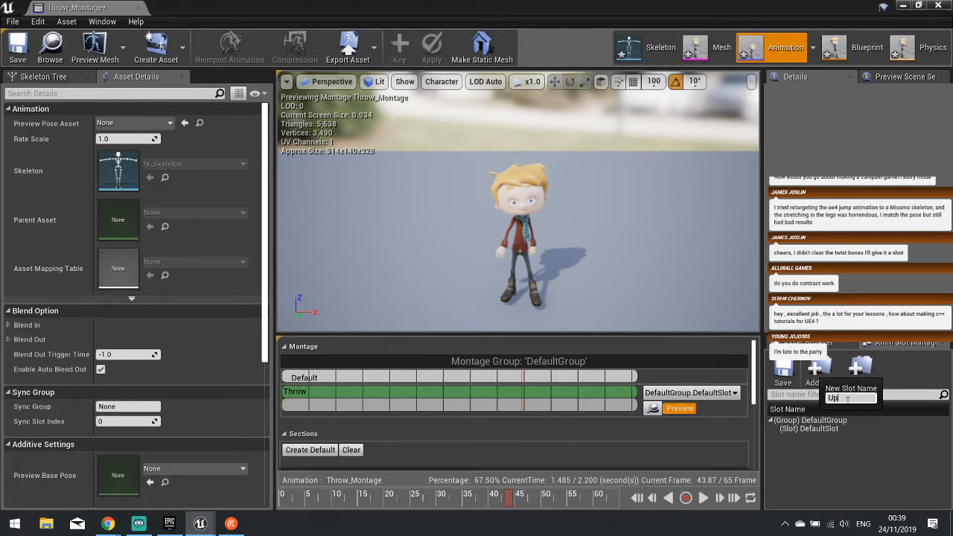
key(Return)
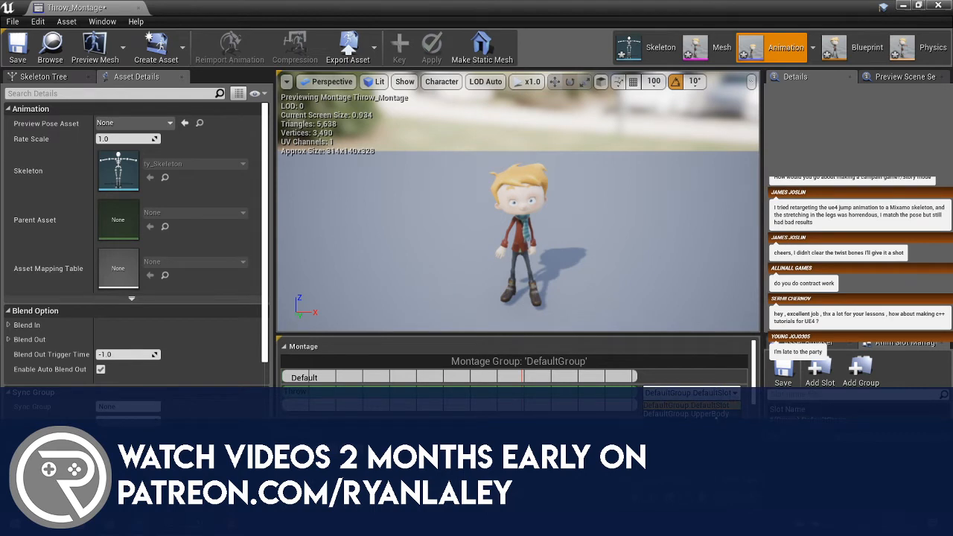
- Assign the montage track to DefaultGroup.UpperBody, replace its Throw segment with a fresh copy of the Throw animation, and save the montage
click(714, 414)
click(570, 402)
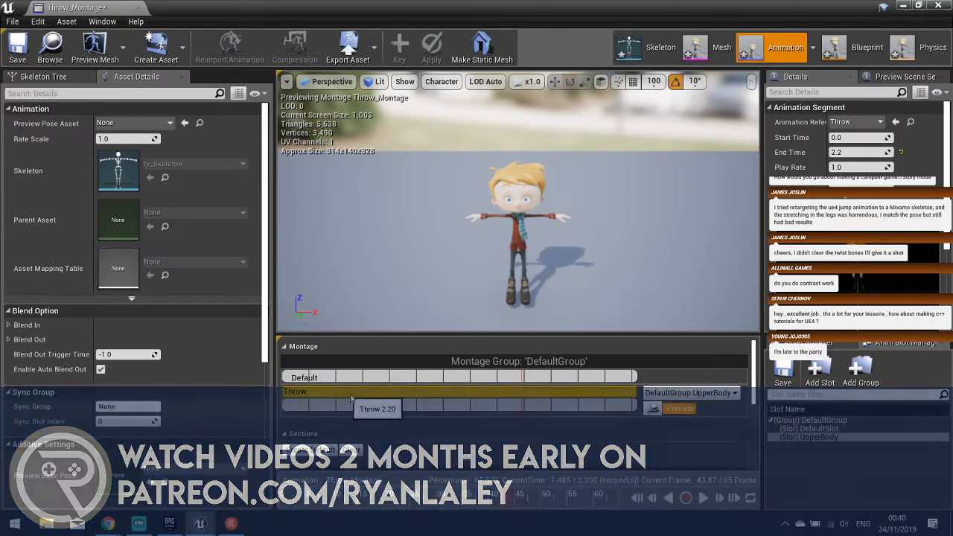
key(Delete)
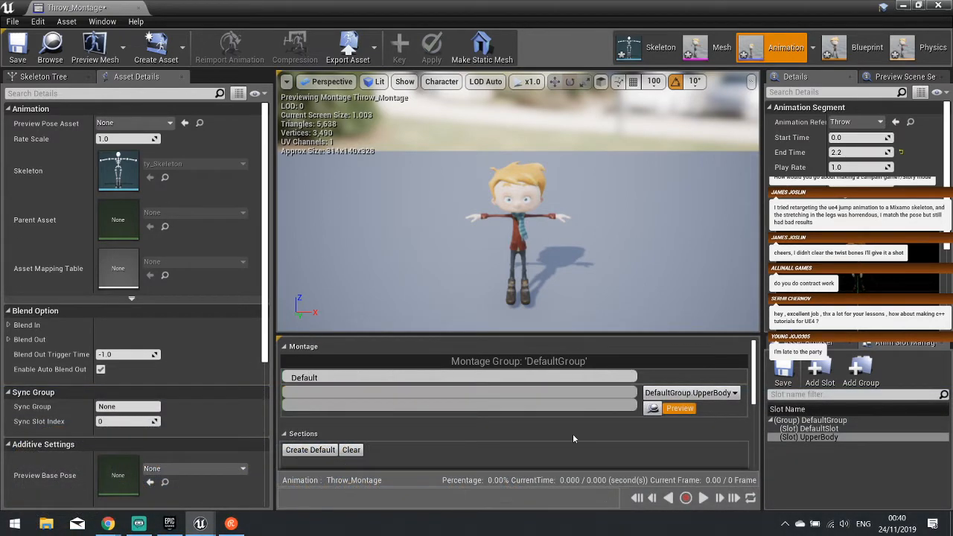
click(811, 343)
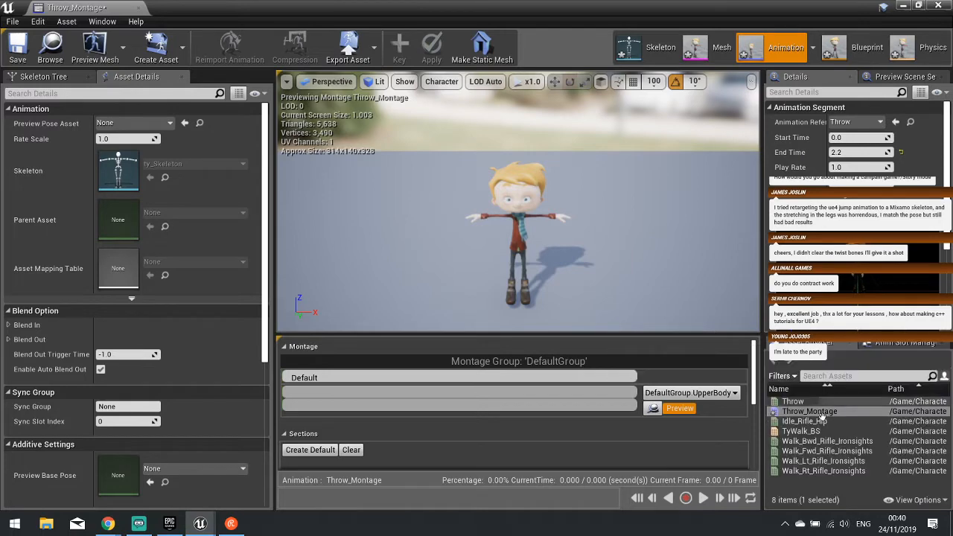
drag(793, 402, 304, 395)
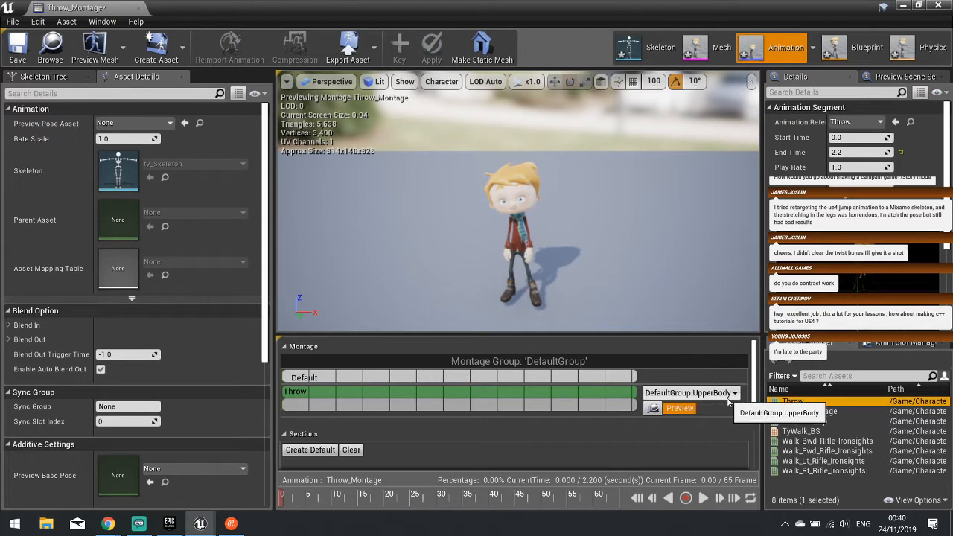
click(17, 46)
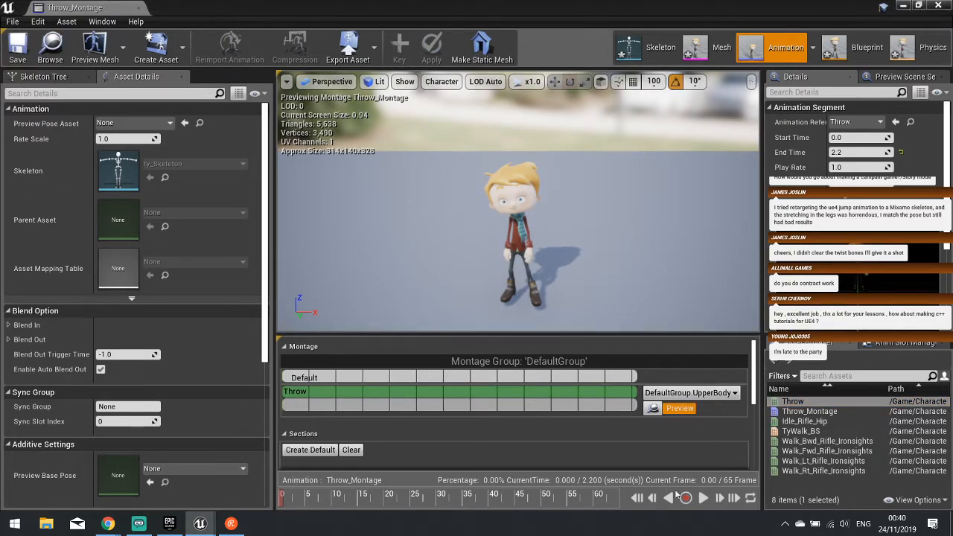
- Play back the throw in the montage preview, pause it and rewind to the first frame
click(706, 500)
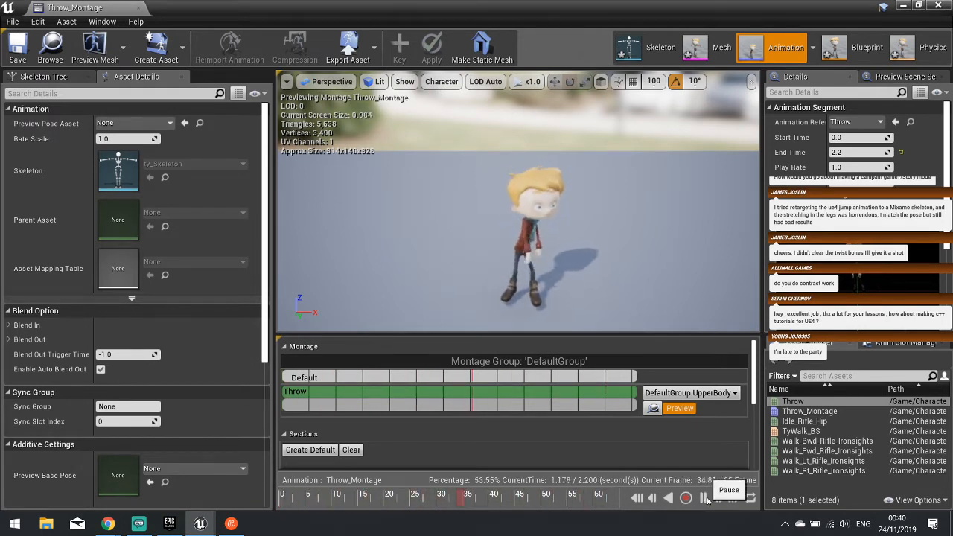
click(706, 500)
drag(486, 499, 242, 310)
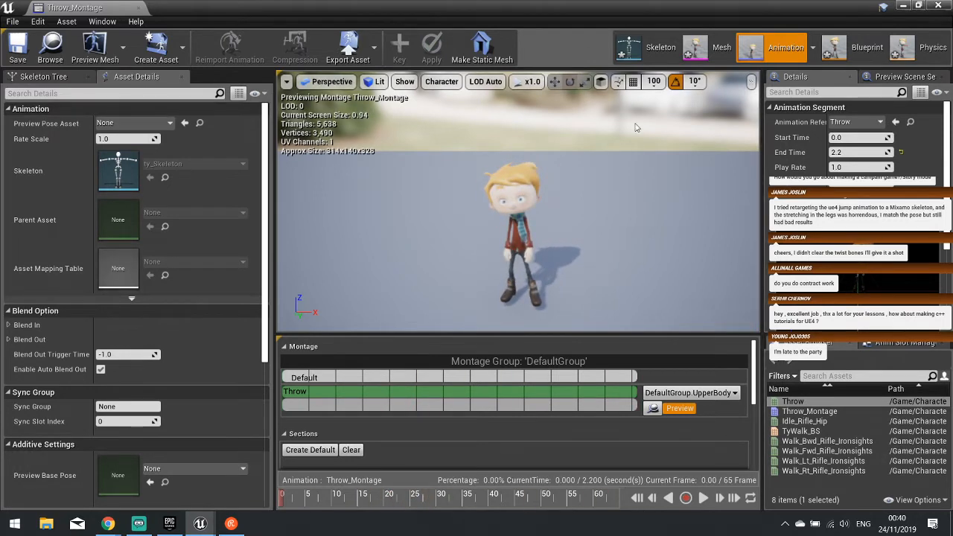
- Close the montage editor, open Ty_Anim from the Animations folder, and move the Movement state machine away from the Final Animation Pose in the Anim Graph
click(939, 7)
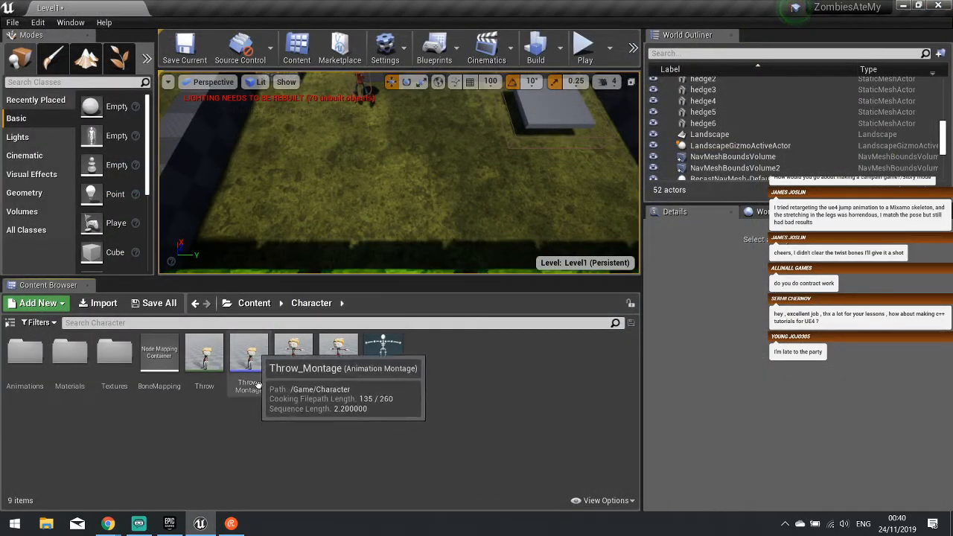
double_click(25, 356)
double_click(119, 387)
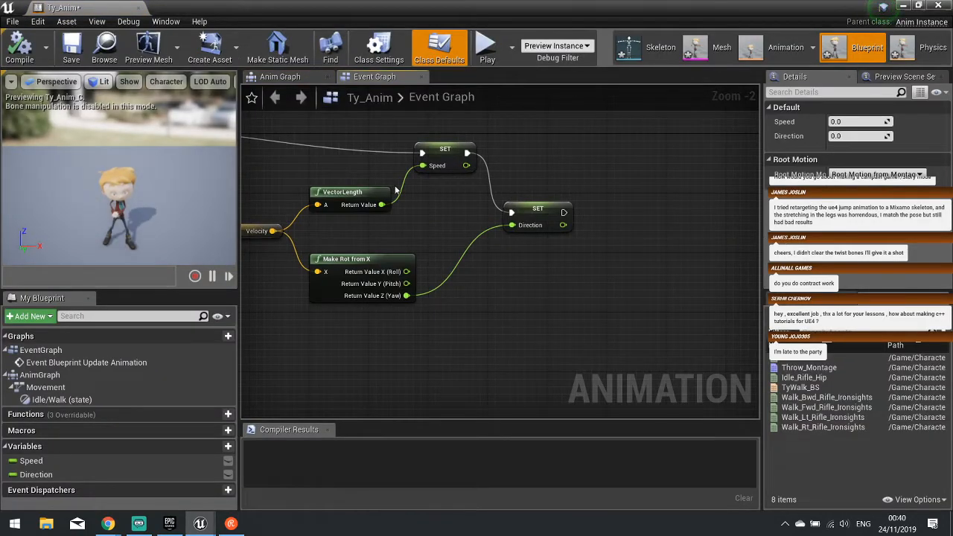
right_click(544, 126)
click(283, 77)
right_drag(449, 332, 546, 272)
drag(533, 206, 392, 147)
right_drag(447, 203, 386, 287)
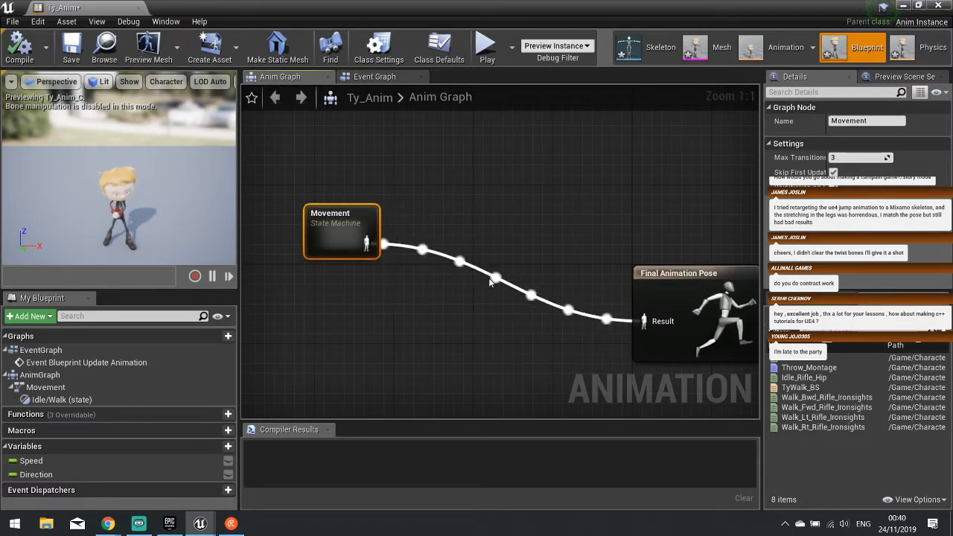
- Add a montage Slot node below the Movement state machine and set its slot name to DefaultGroup.UpperBody
right_click(379, 326)
text(slot)
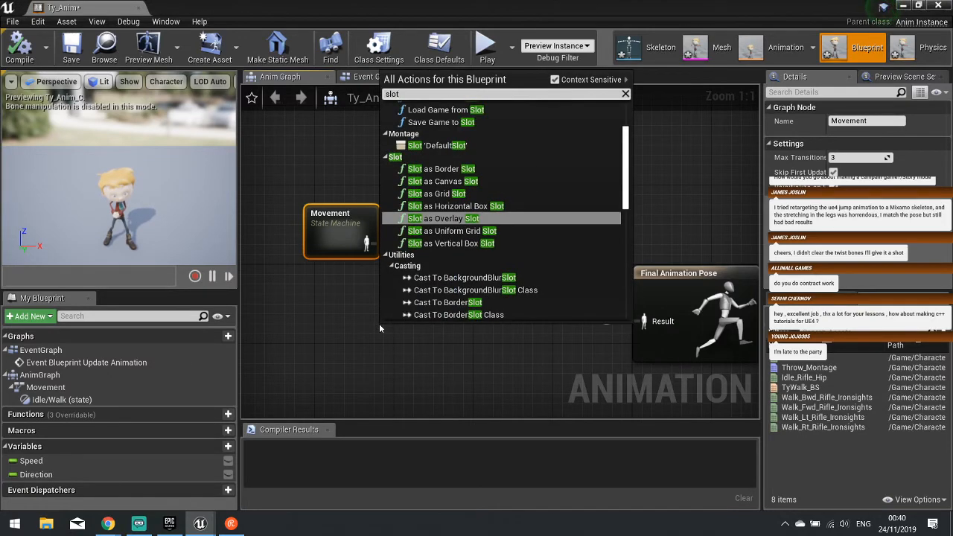
click(445, 145)
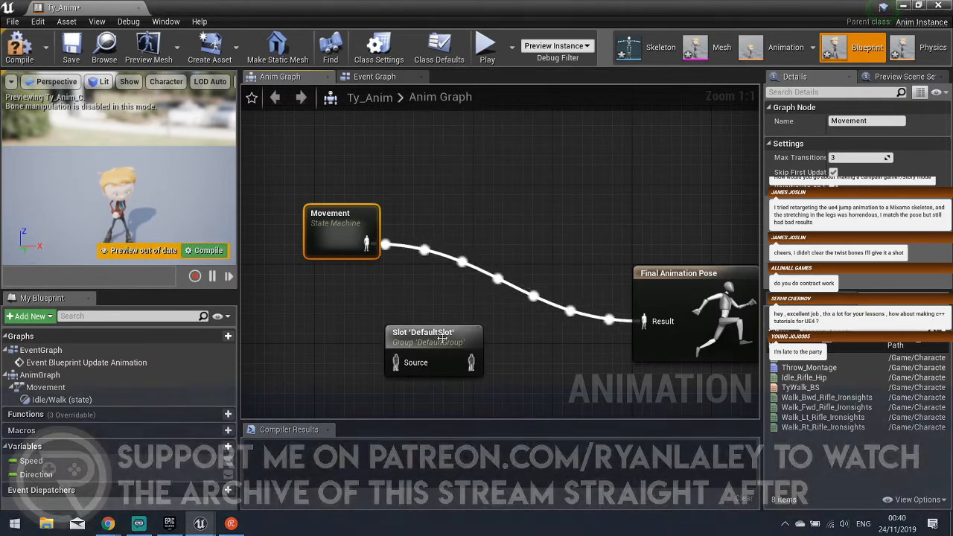
drag(443, 339, 430, 319)
click(888, 126)
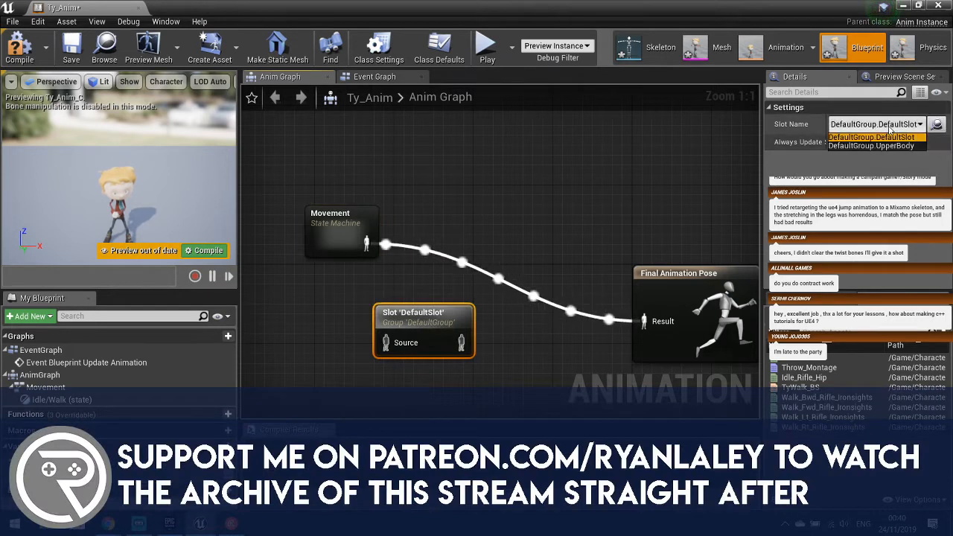
click(871, 146)
drag(427, 335, 457, 316)
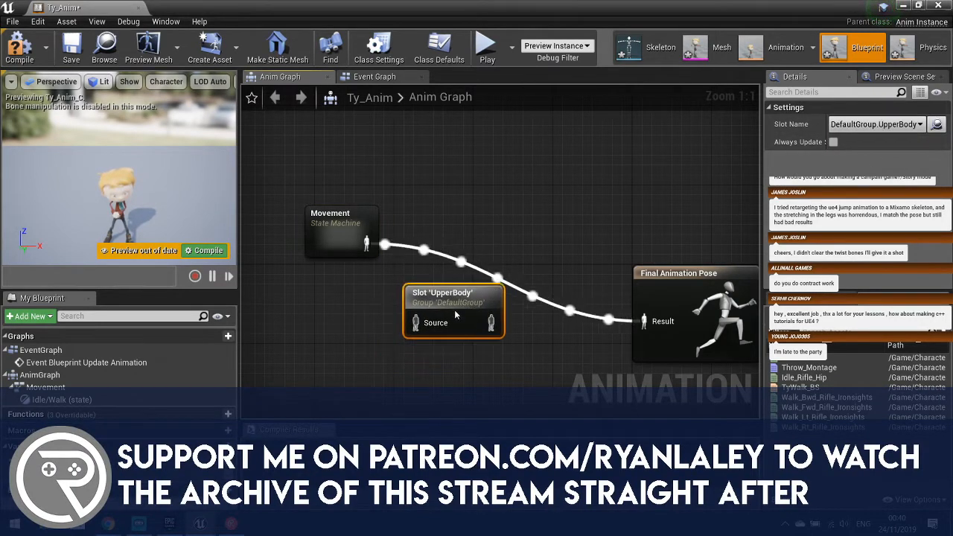
- Try to route the Movement pose through the UpperBody slot into the Final Animation Pose
drag(366, 244, 419, 325)
drag(491, 321, 659, 329)
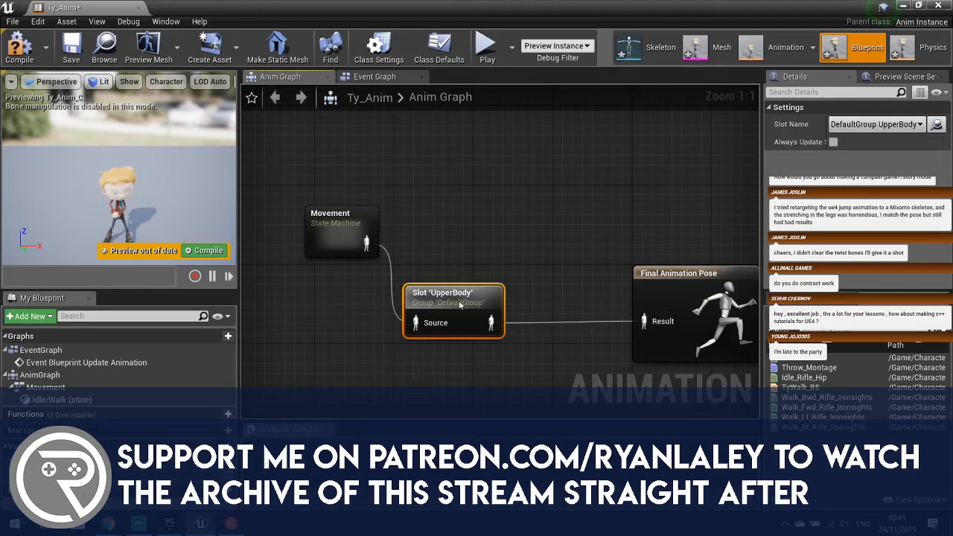
right_drag(549, 321, 604, 266)
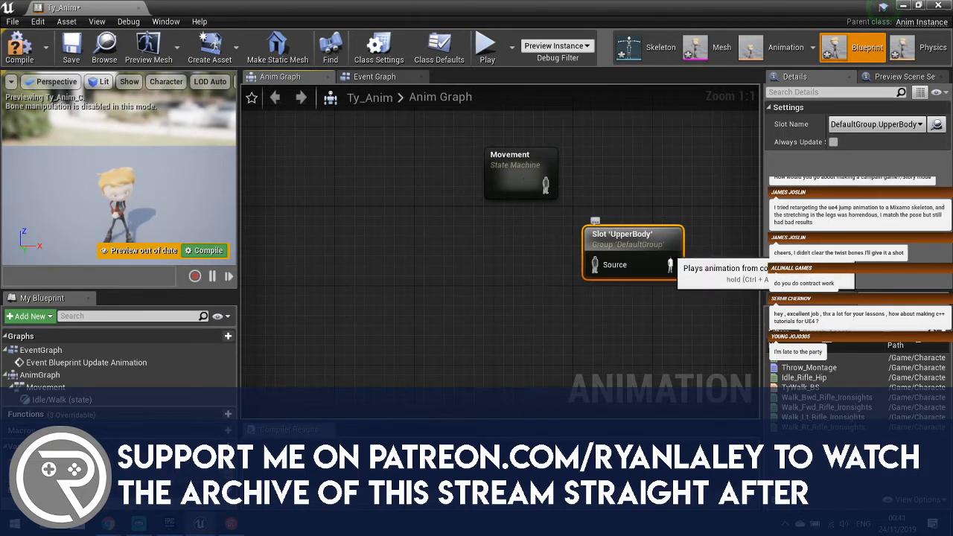
- Move the UpperBody slot aside and save the Movement state machine's output as a cached pose named MovementCache
drag(607, 262, 436, 308)
right_drag(436, 307, 275, 356)
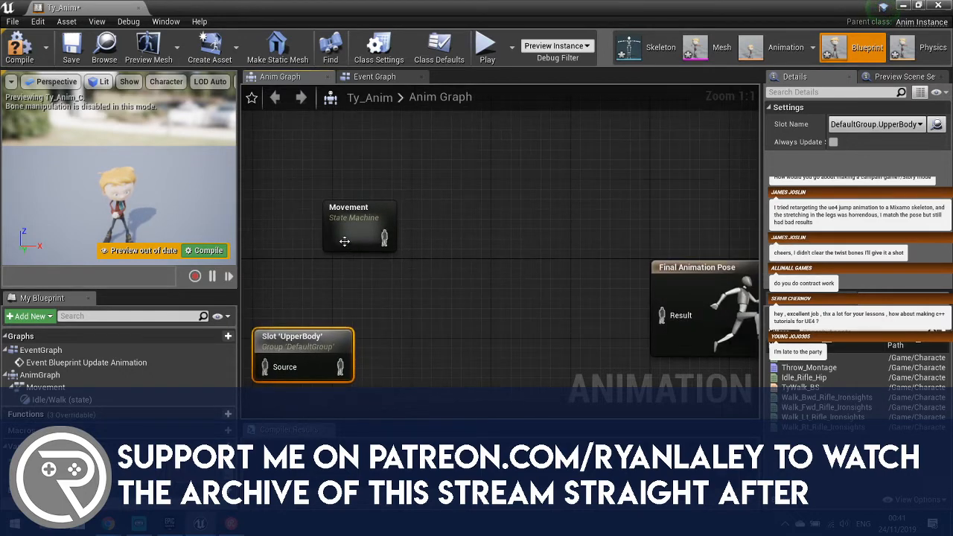
drag(343, 218, 444, 183)
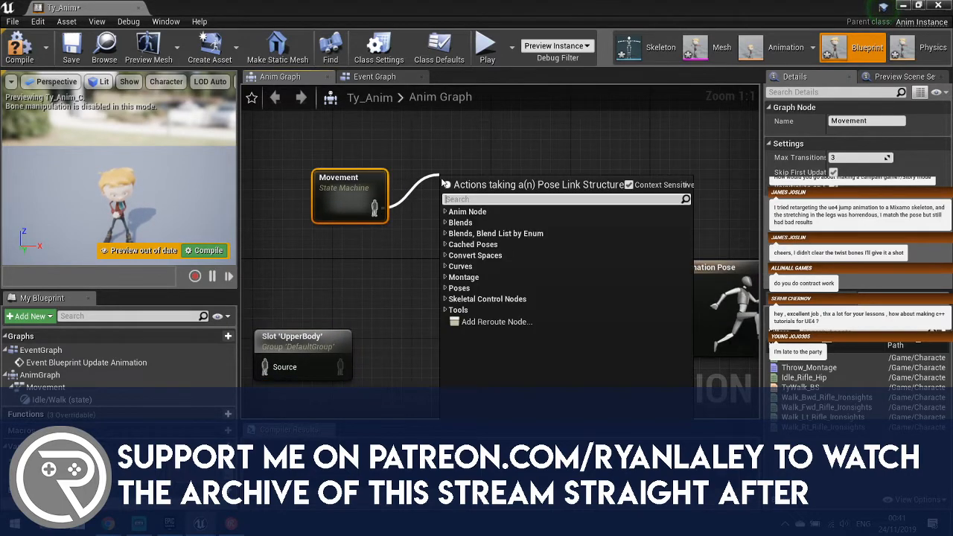
text(cach)
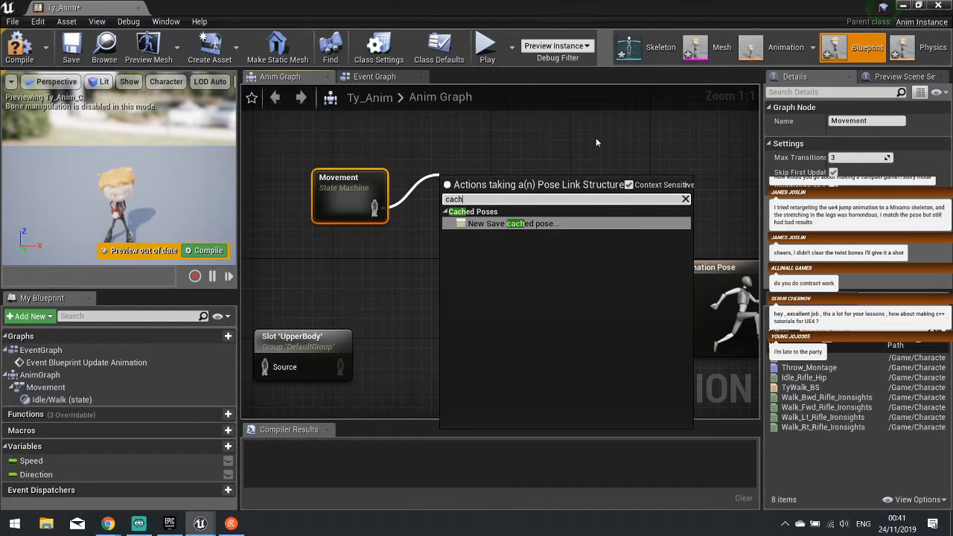
click(514, 223)
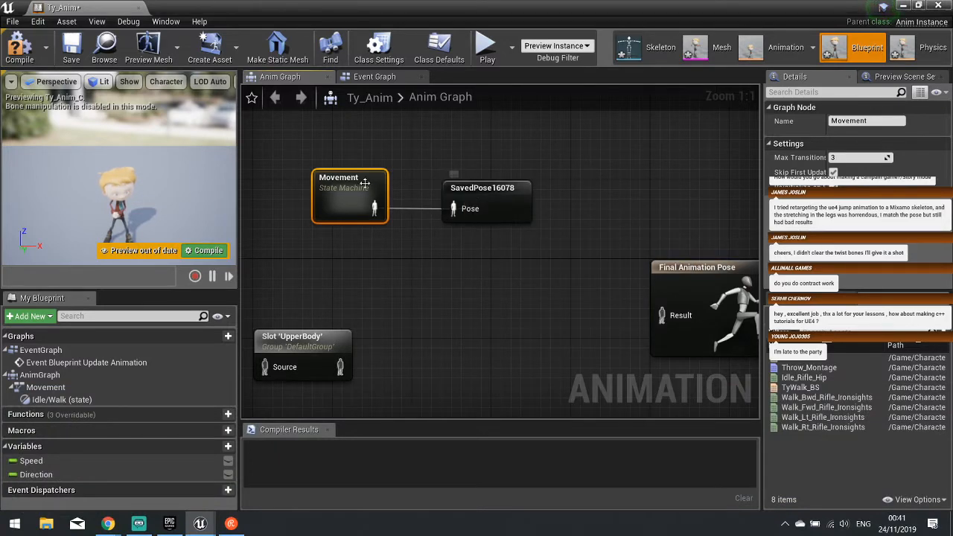
click(782, 123)
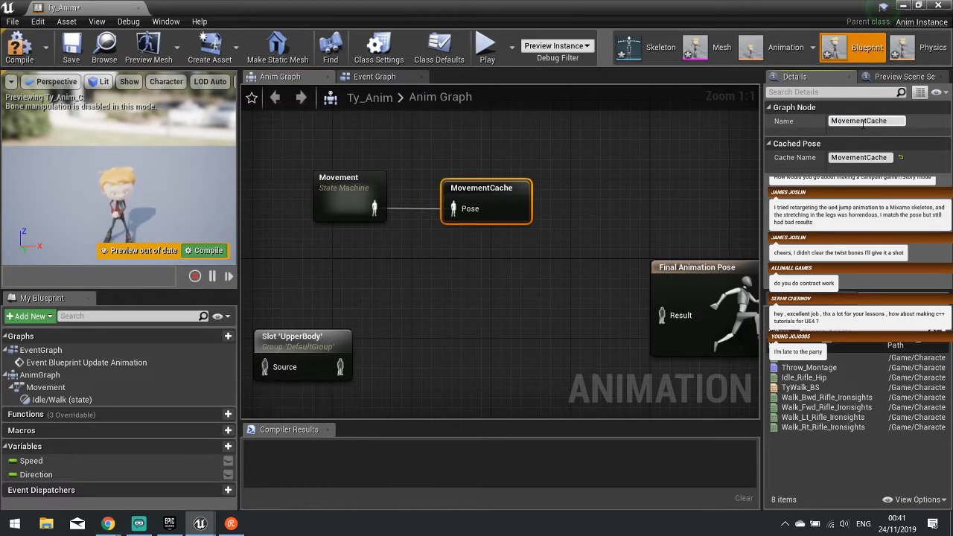
- Add a Use cached pose 'MovementCache' node, connect it to the UpperBody slot's Source and line the two nodes up
right_drag(434, 217, 701, 154)
right_click(434, 217)
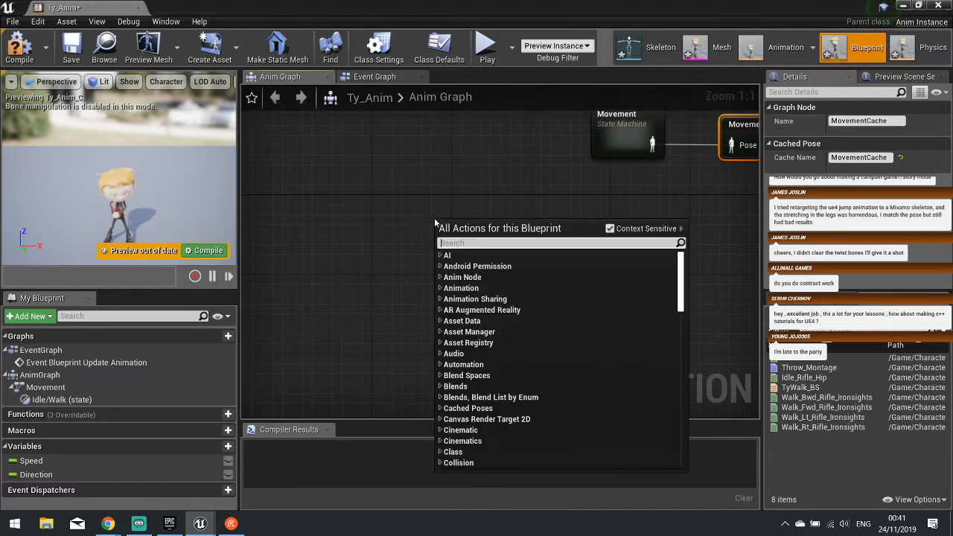
text(mov)
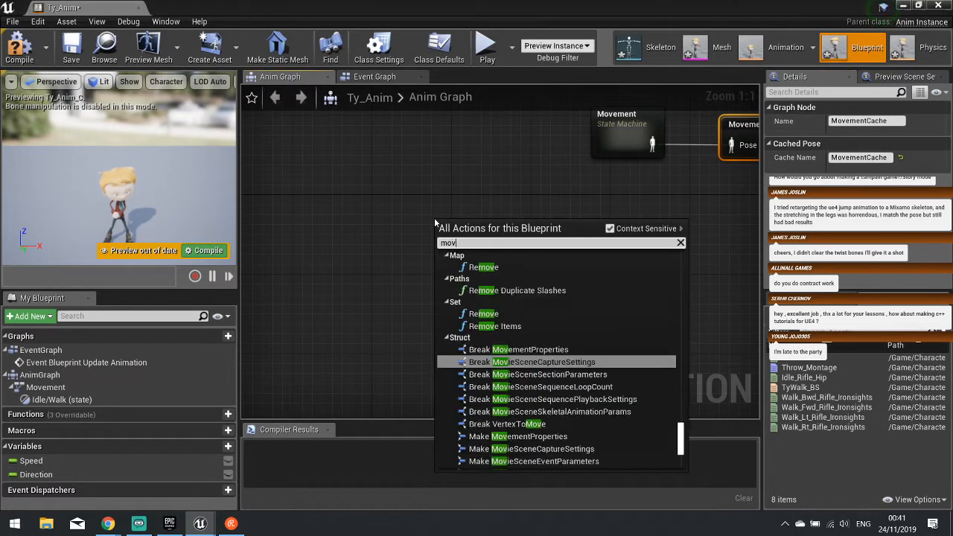
text(ement cache)
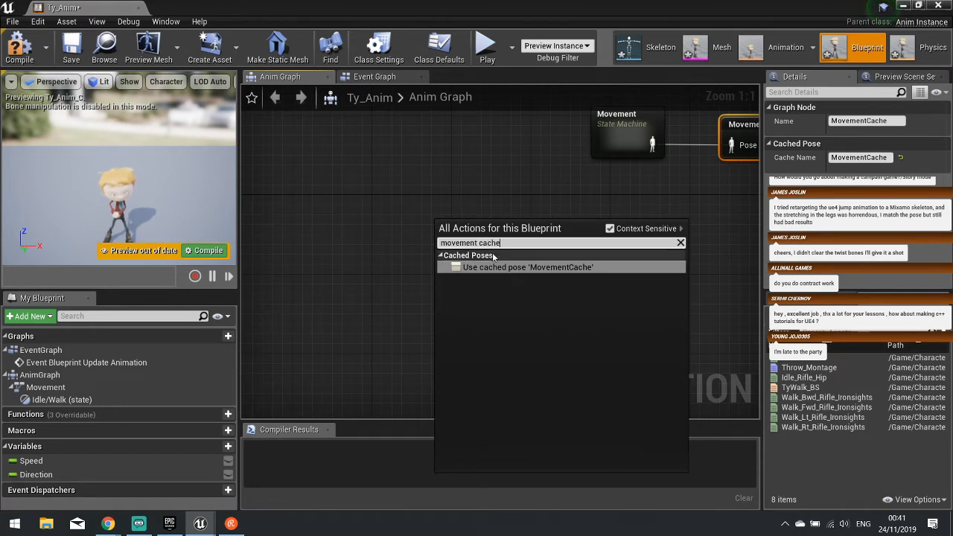
click(542, 268)
drag(445, 248, 326, 249)
drag(561, 284, 551, 233)
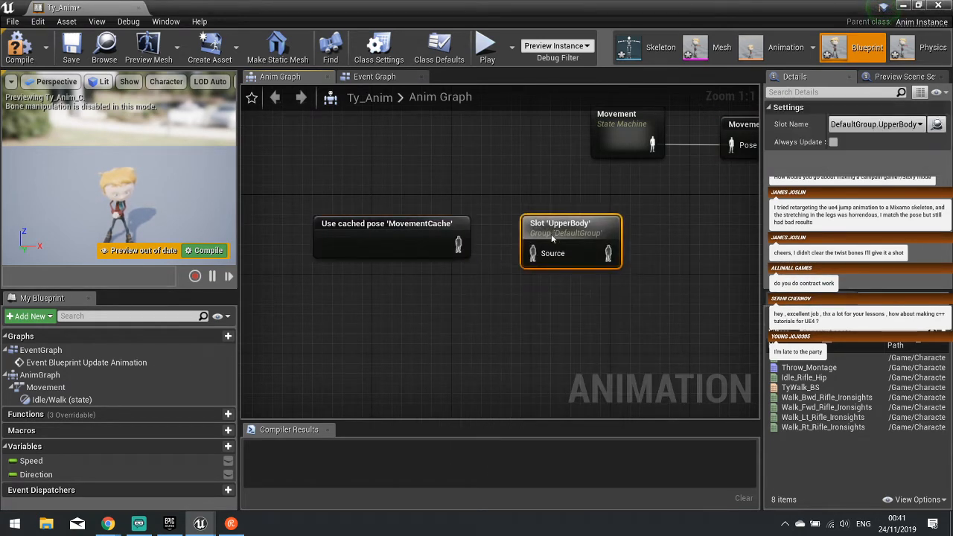
drag(459, 246, 533, 253)
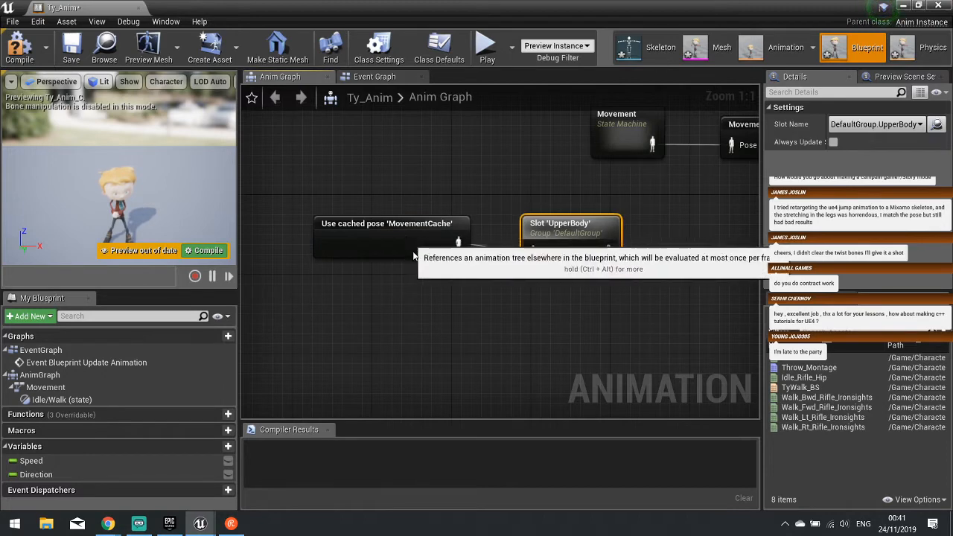
drag(388, 239, 388, 249)
drag(386, 205, 438, 348)
- Duplicate the Use cached pose 'MovementCache' node and place the copy above the UpperBody slot
right_drag(460, 281, 612, 193)
click(462, 244)
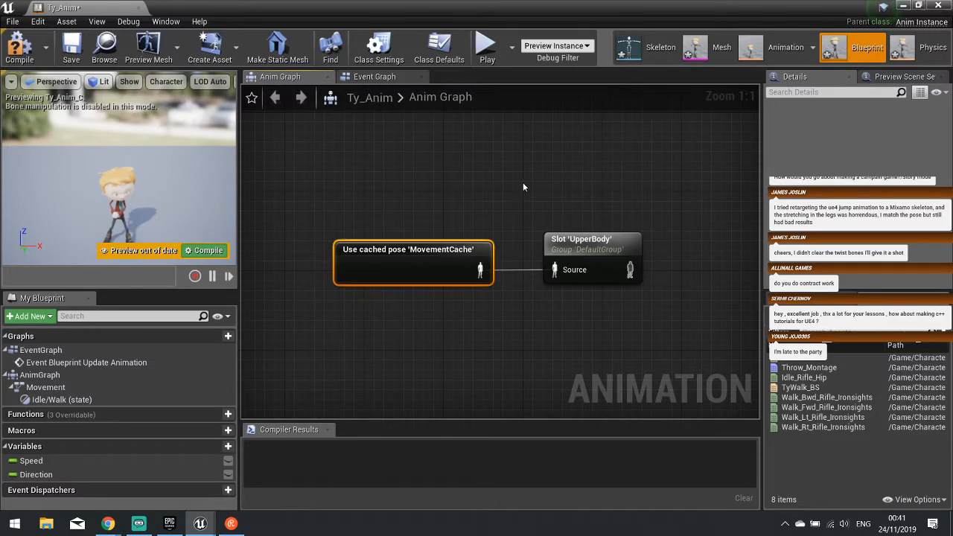
key(ctrl+c)
key(ctrl+v)
drag(542, 193, 536, 173)
right_drag(535, 174, 409, 170)
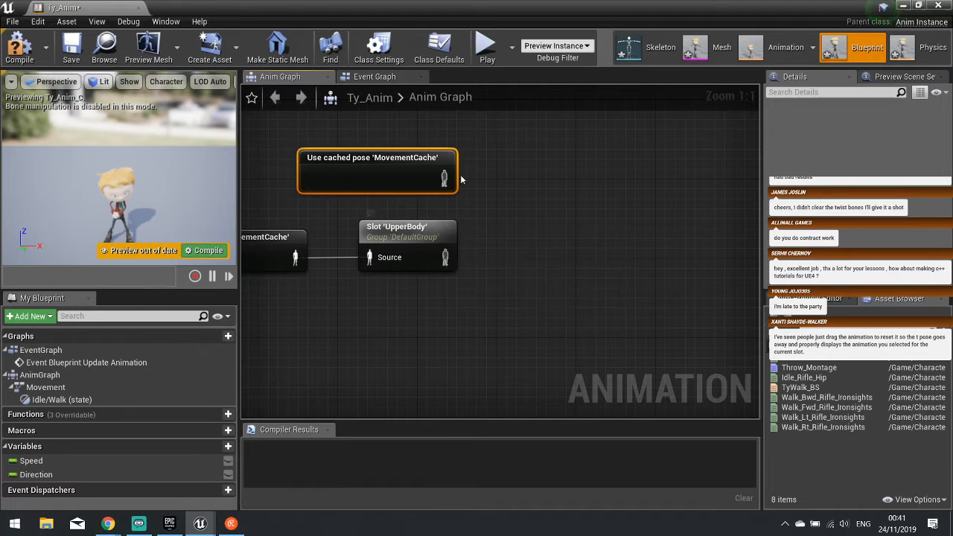
- Add a Layered blend per bone node fed by the upper MovementCache pose as its Base Pose and position it beside the UpperBody slot
drag(445, 179, 515, 218)
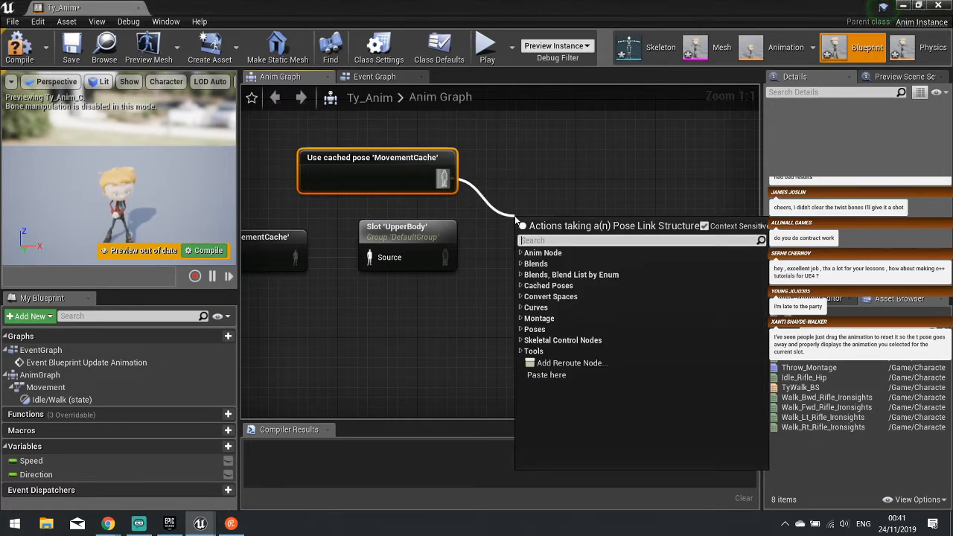
text(blend)
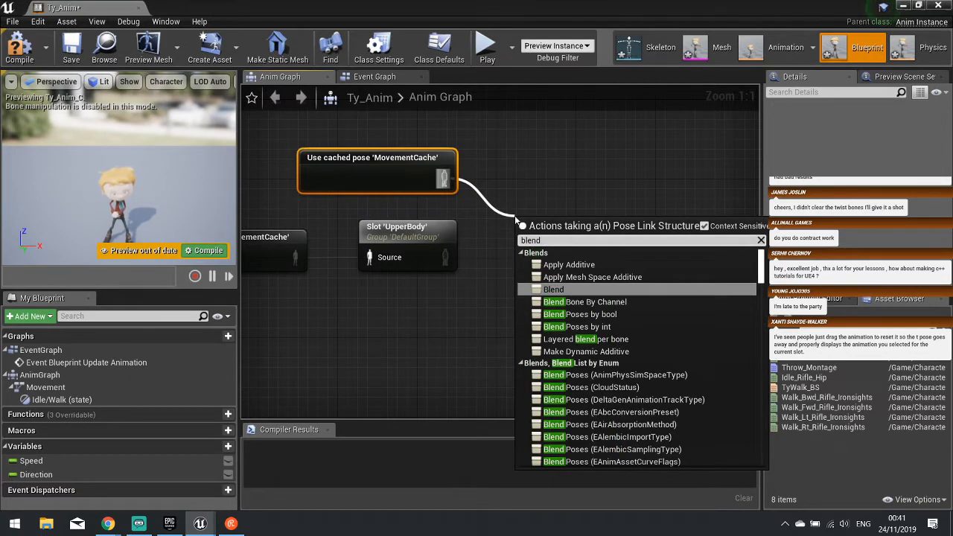
text( bone)
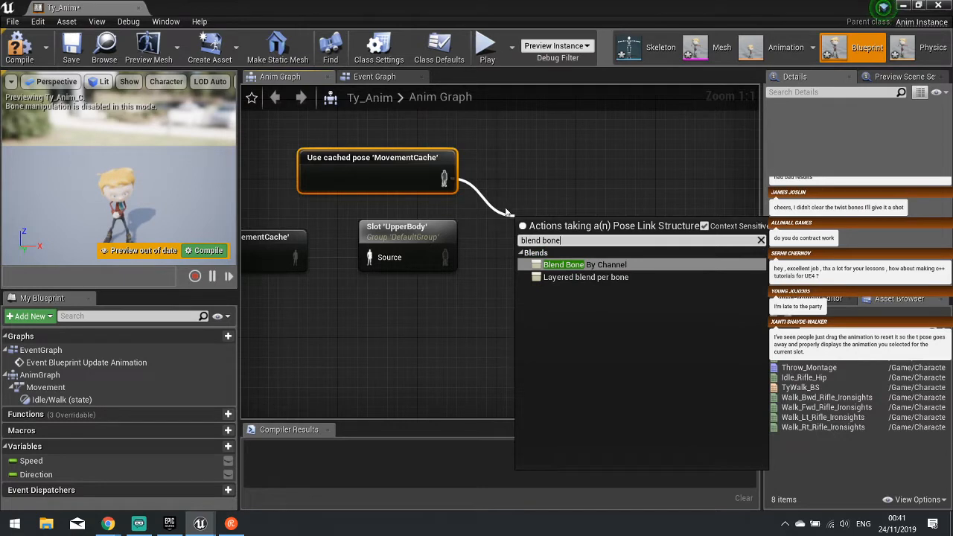
click(581, 277)
drag(577, 237, 587, 207)
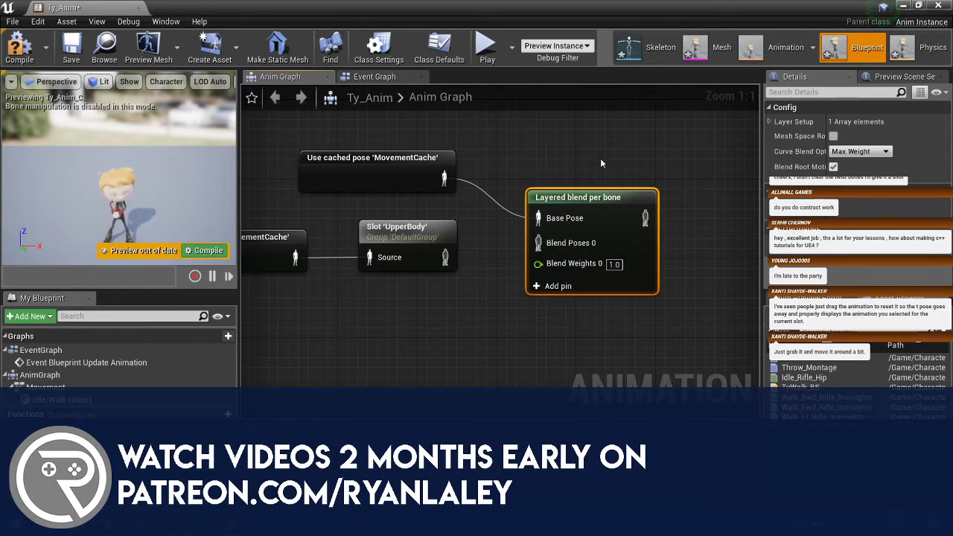
- Connect the UpperBody slot's output to Blend Poses 0 and move the Layered blend per bone node closer to the slot
click(429, 179)
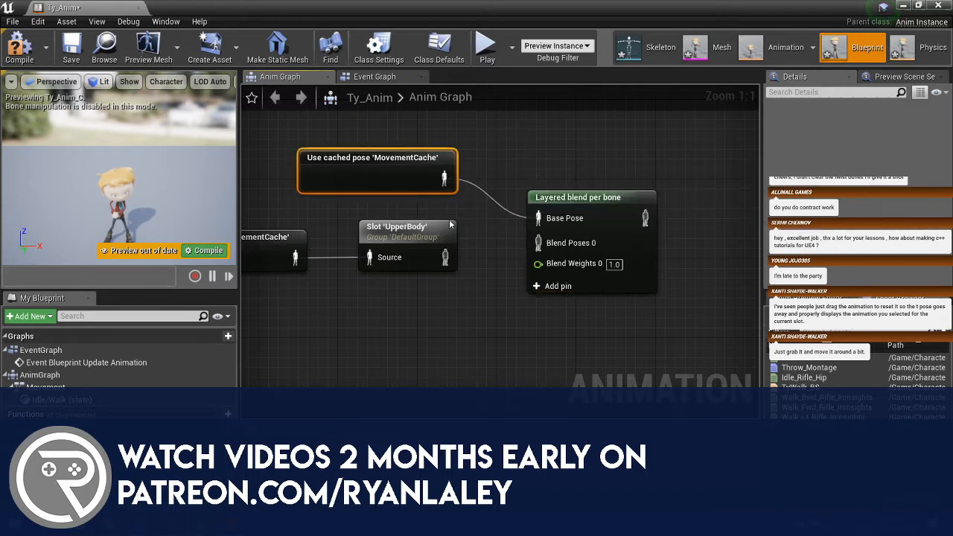
drag(445, 257, 538, 243)
click(624, 207)
drag(624, 208, 578, 207)
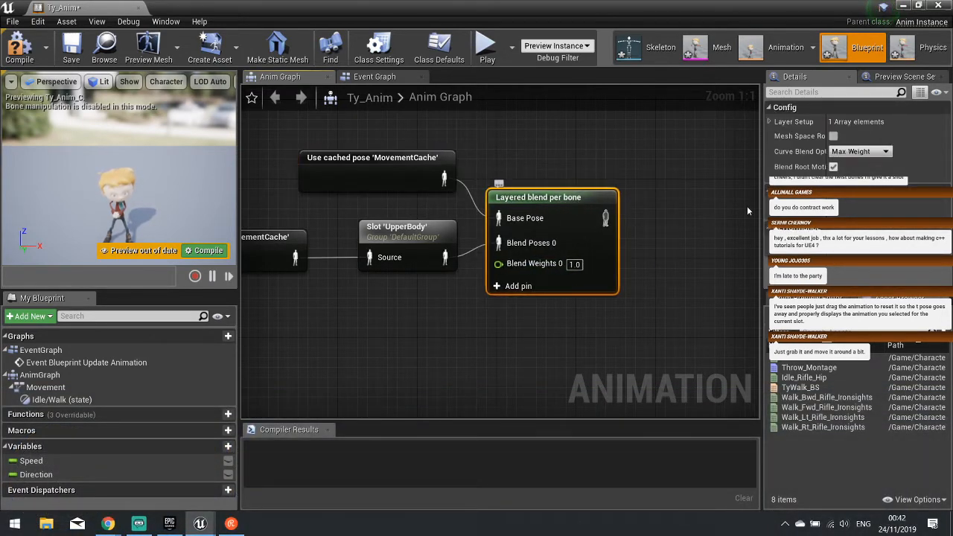
- Add a branch filter to Layer Setup element 0 of the Layered blend per bone node and expand its entry
click(770, 122)
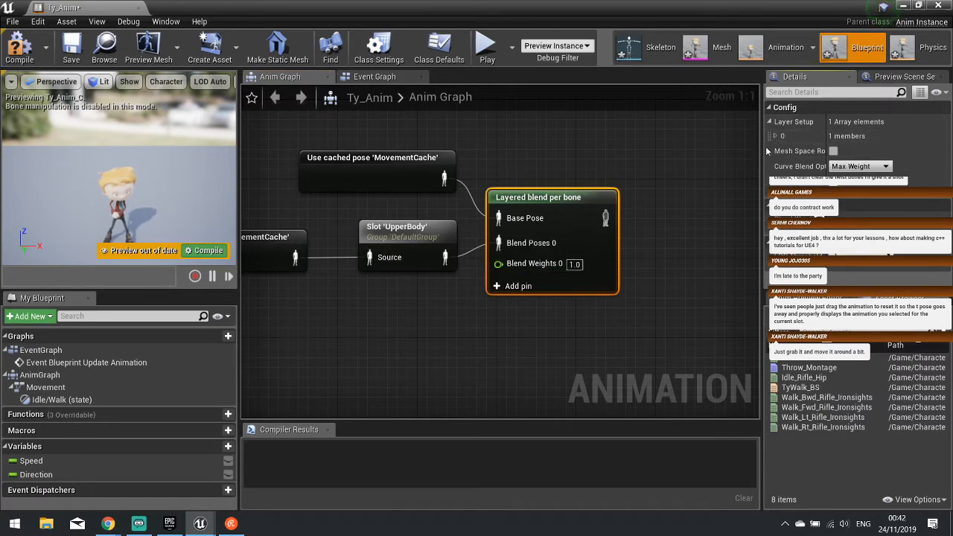
click(775, 135)
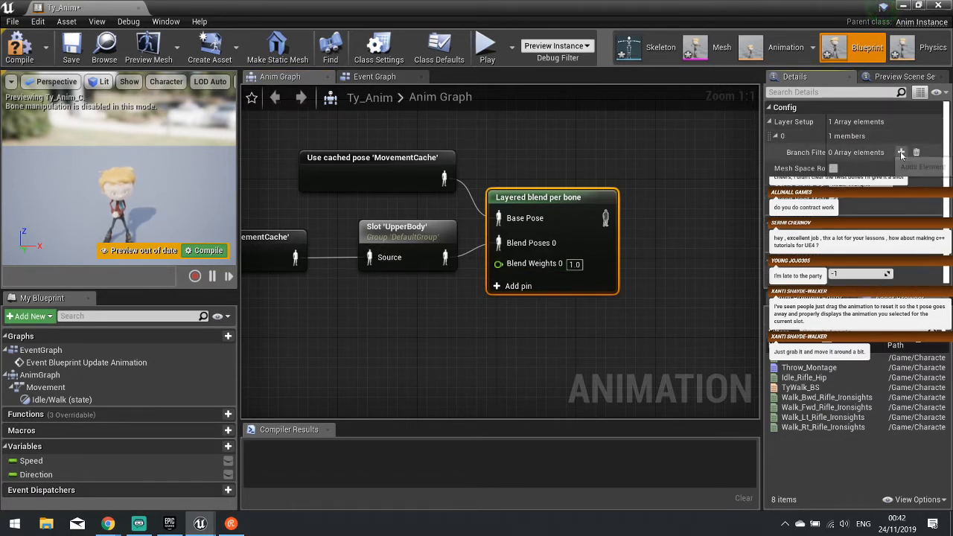
click(901, 152)
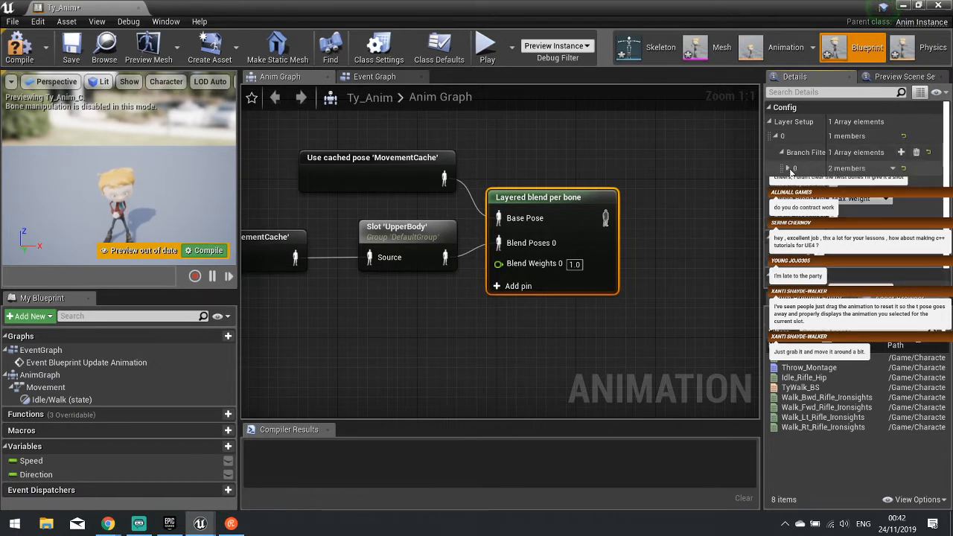
click(789, 169)
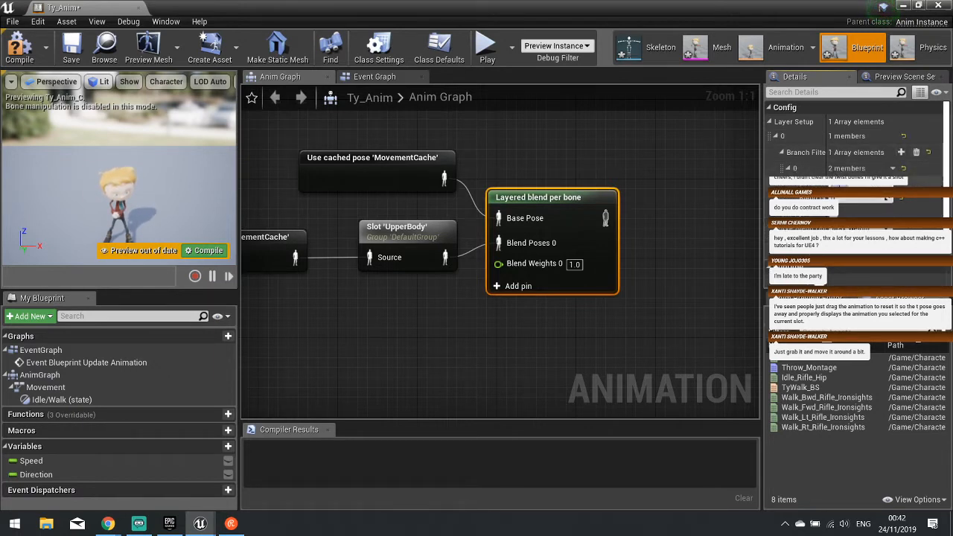
- Inspect the Spine, Spine1 and Spine2 bones in Ty's skeleton and return to the Ty_Anim blueprint
click(659, 54)
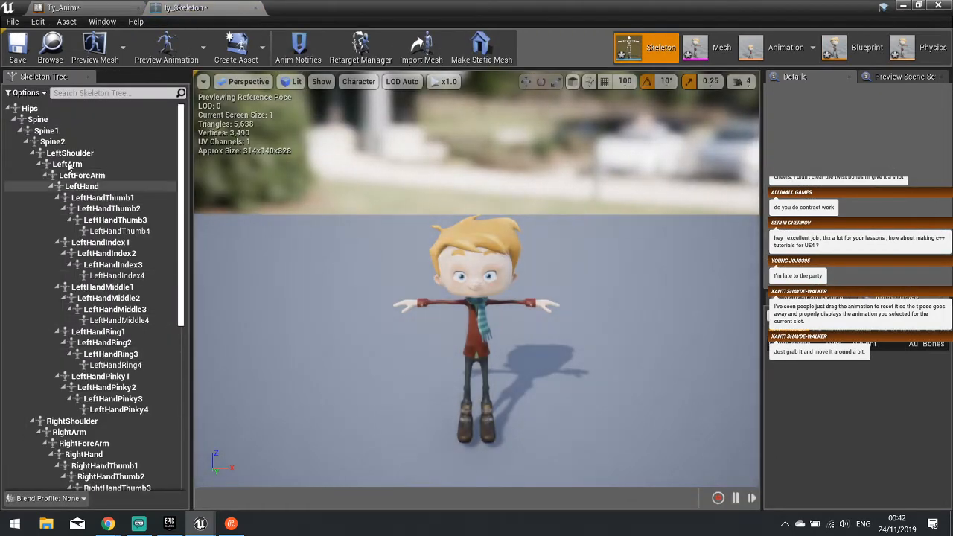
click(45, 131)
key(Up)
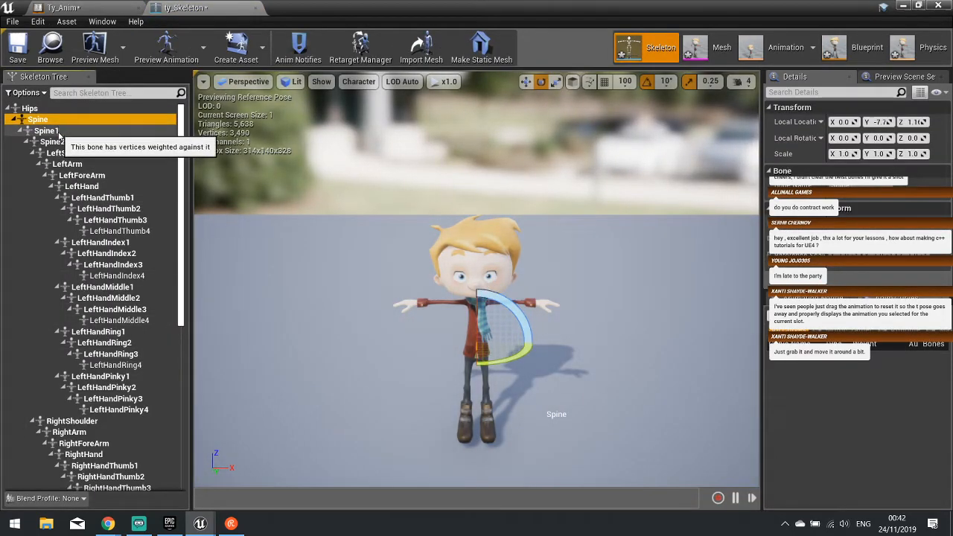
key(Down)
key(Down)
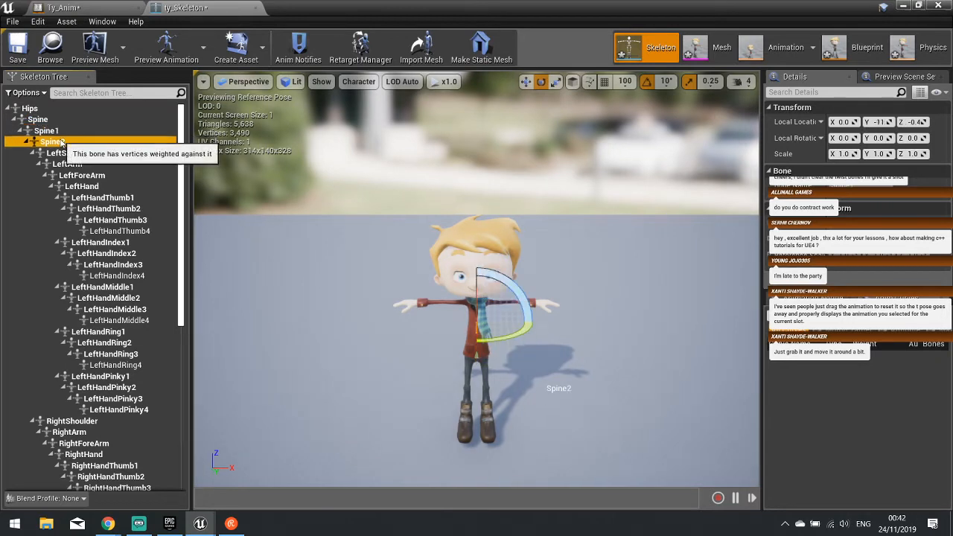
key(Up)
key(Up)
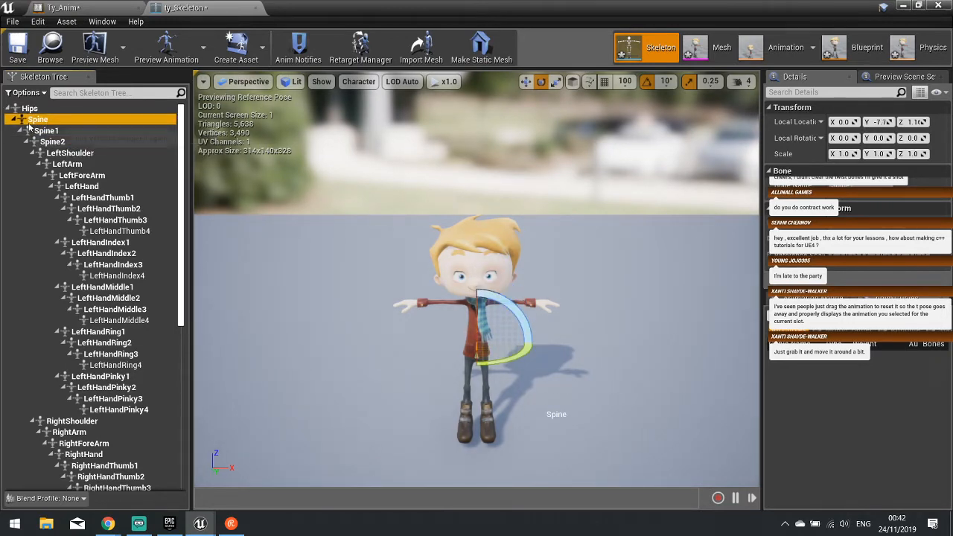
click(849, 51)
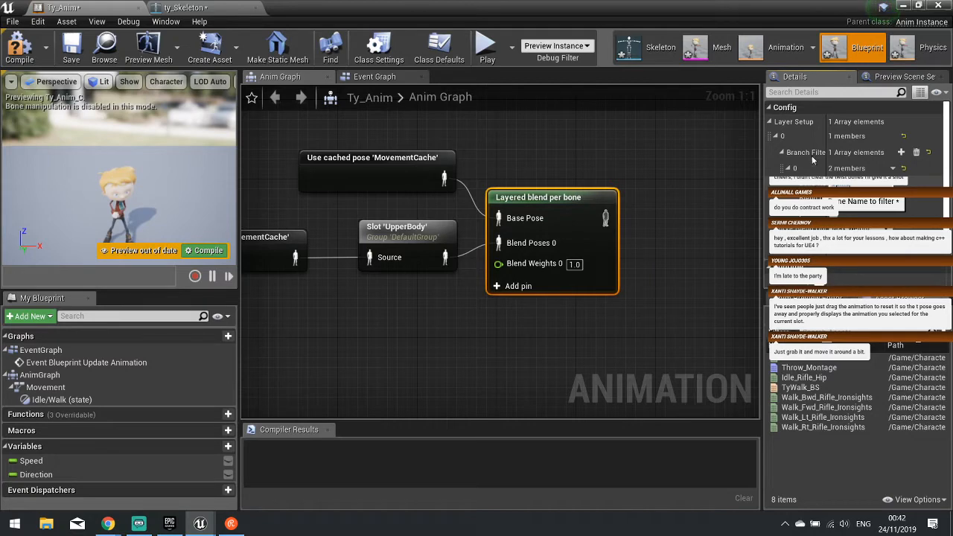
- Connect the Layered blend per bone output to the Final Animation Pose's Result and move the blend node group closer to it
right_drag(668, 261, 384, 271)
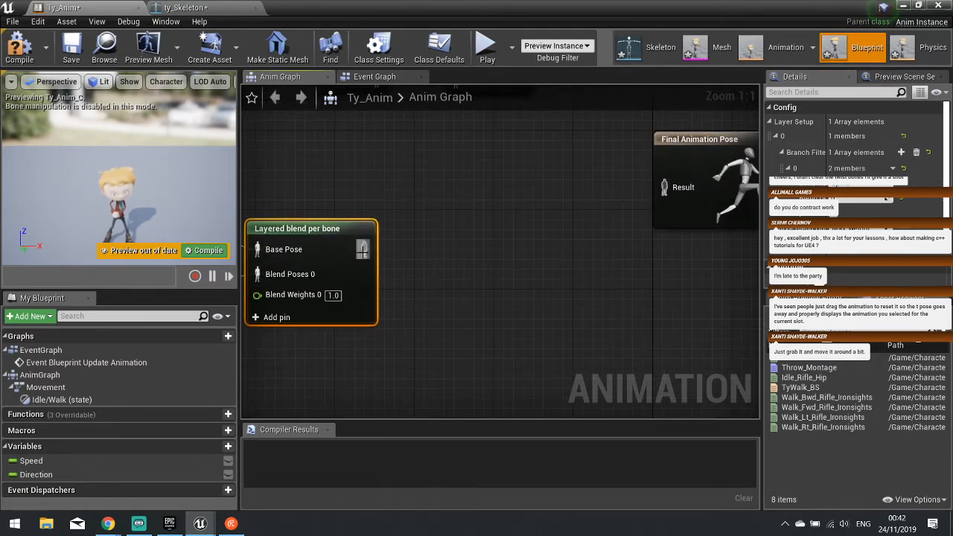
drag(362, 250, 664, 187)
scroll(387, 363, down, 1)
right_drag(387, 363, 624, 325)
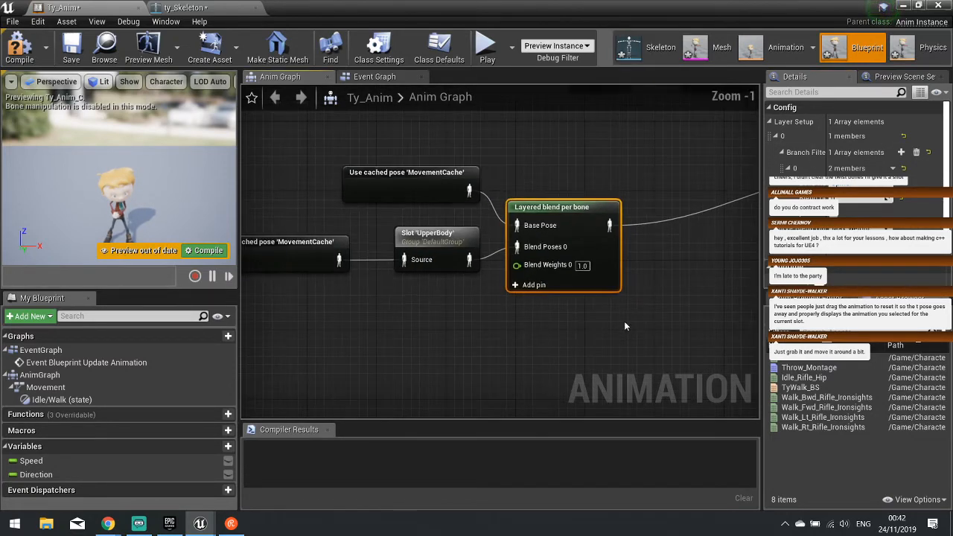
drag(624, 326, 254, 158)
drag(406, 179, 544, 170)
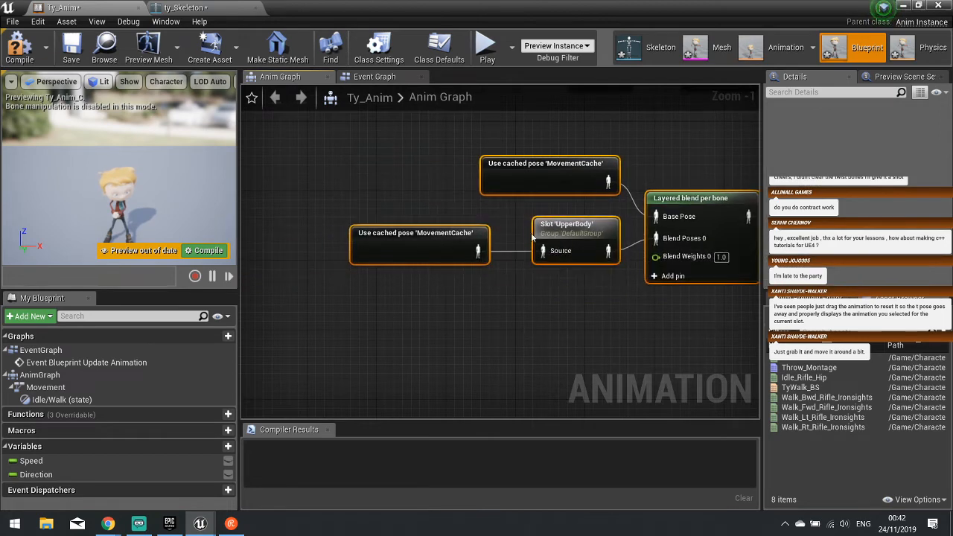
- Check the UpperBody slot's settings, compile the Ty_Anim blueprint and close its editor
click(554, 322)
click(566, 250)
right_drag(584, 278, 397, 301)
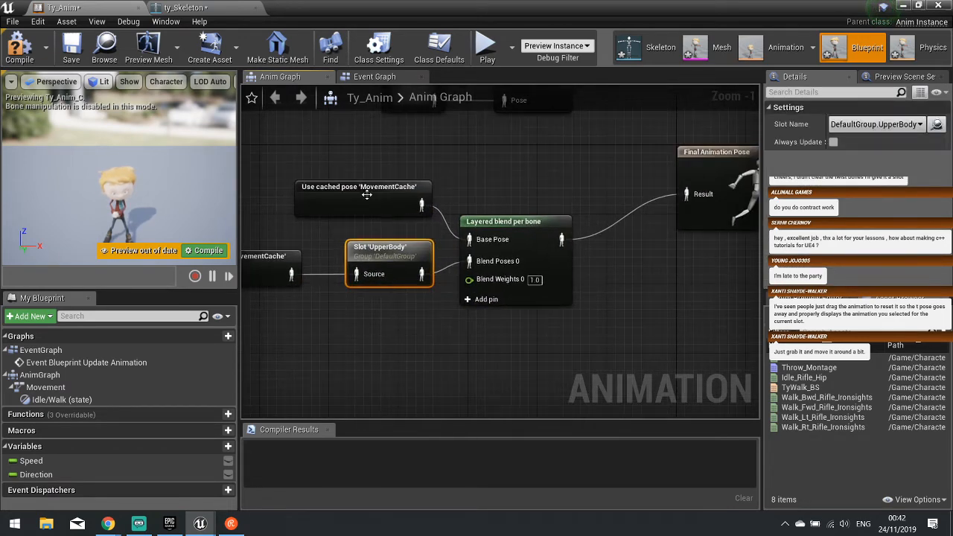
right_drag(639, 262, 527, 307)
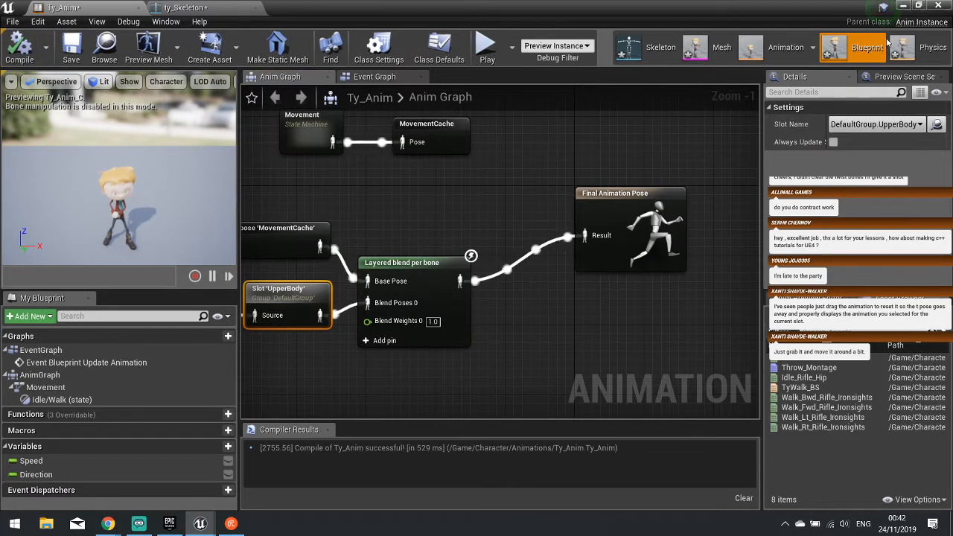
click(939, 6)
- Find the Weapon_SodaCan blueprint in the Weapons content folder and open it
click(386, 356)
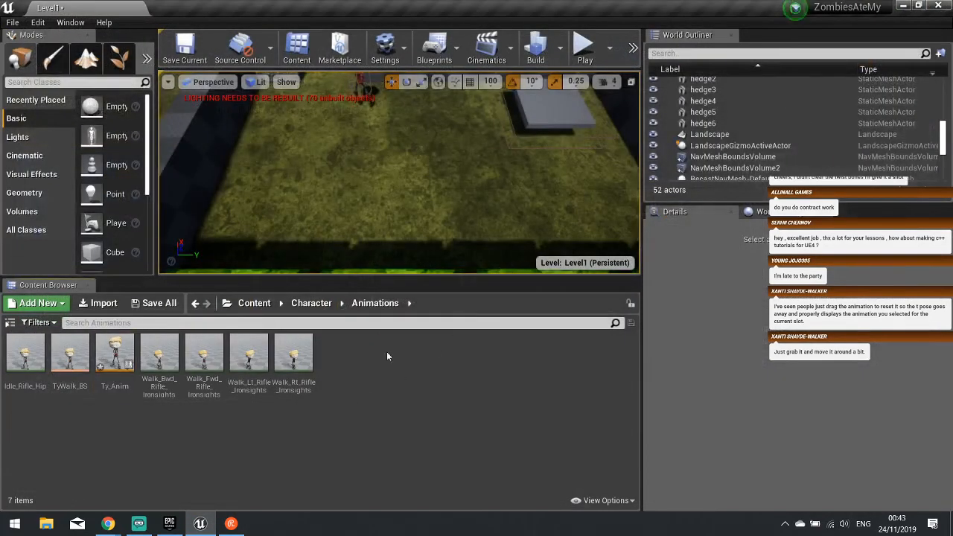
click(310, 305)
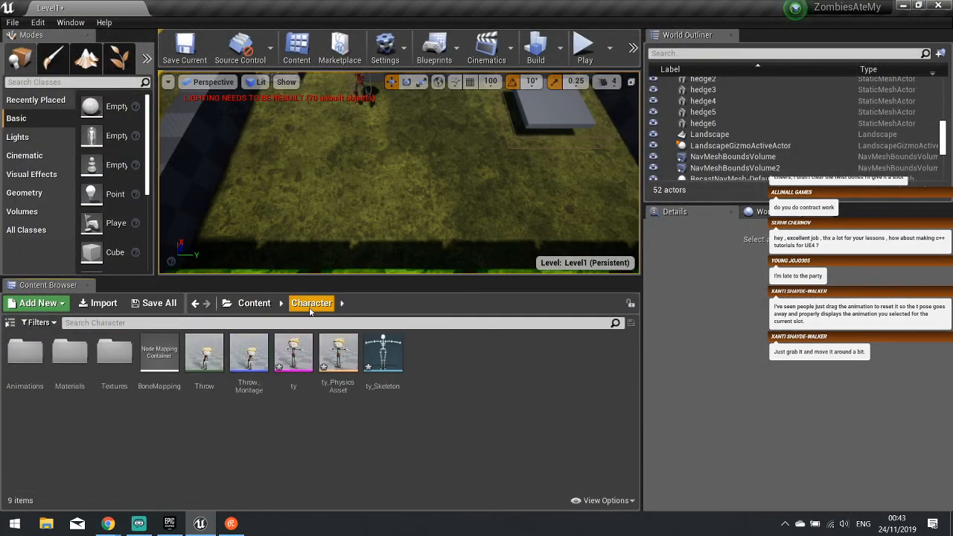
click(260, 305)
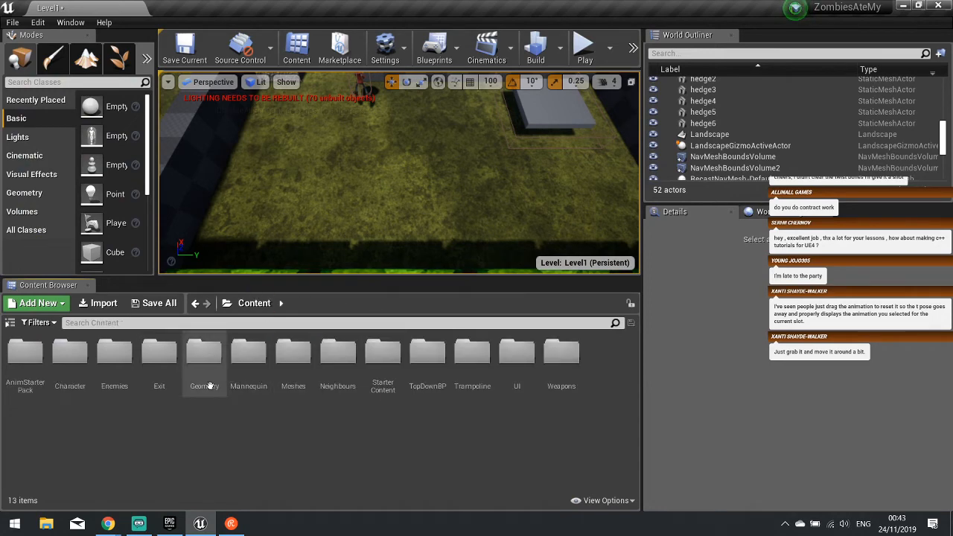
double_click(423, 387)
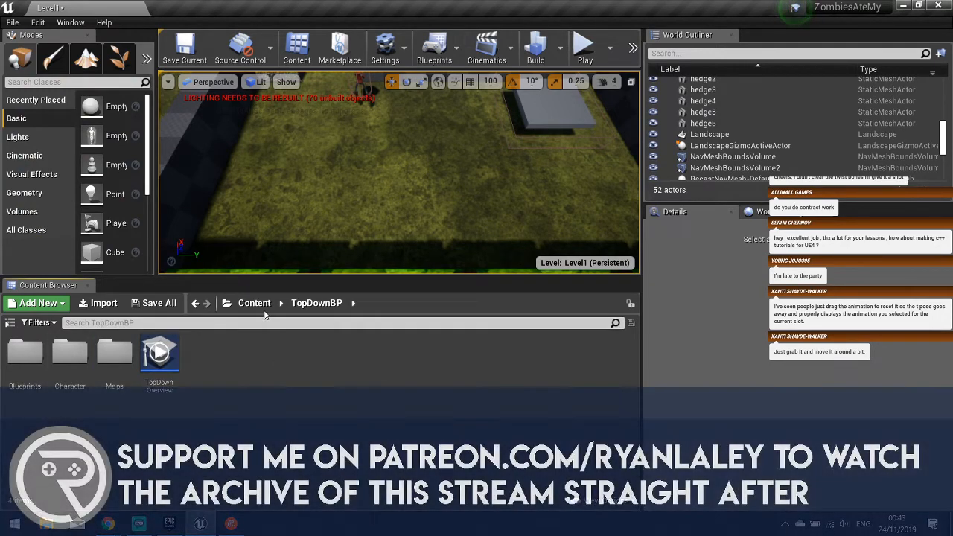
click(257, 305)
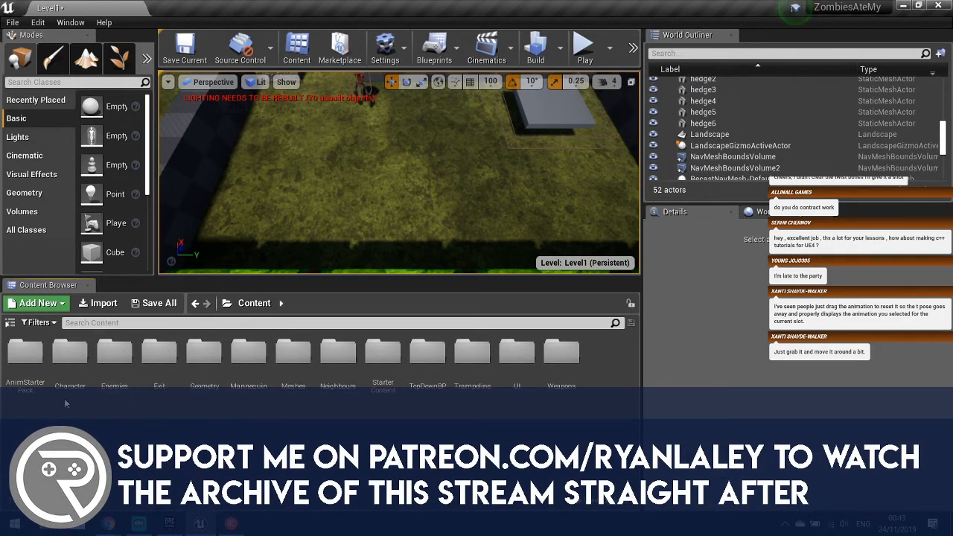
click(339, 354)
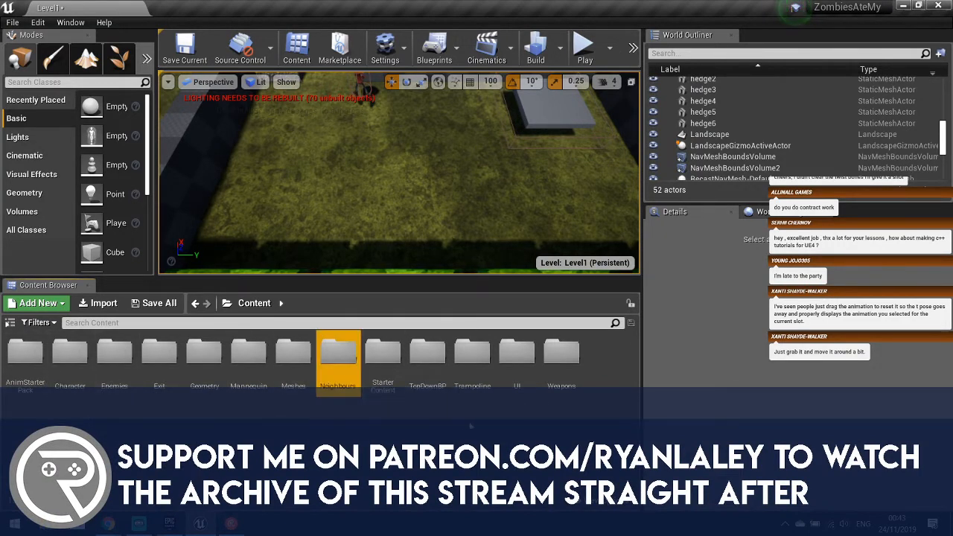
double_click(561, 352)
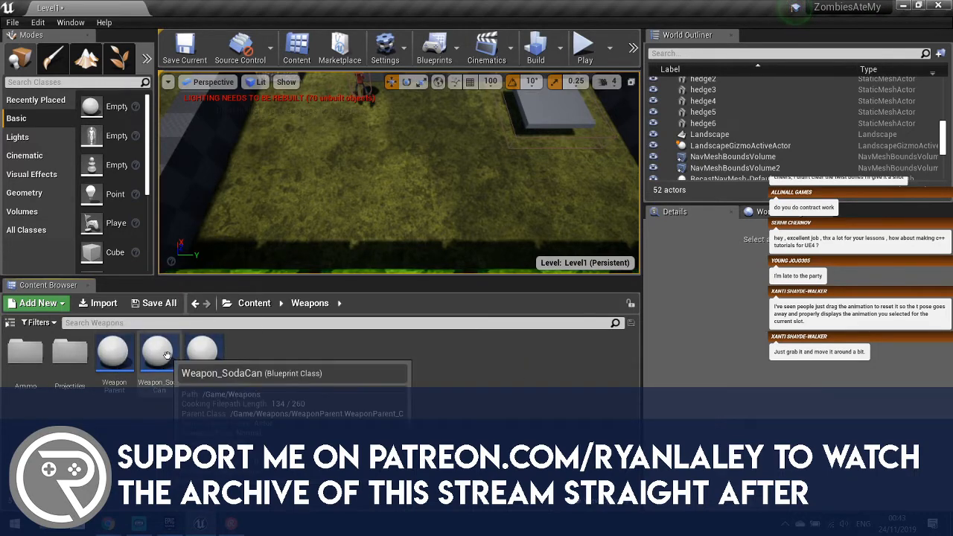
double_click(153, 373)
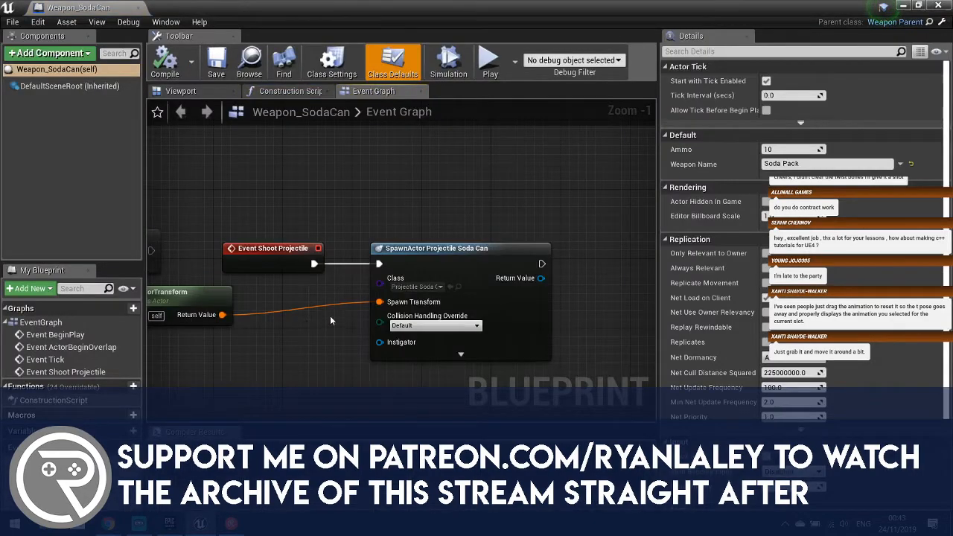
- Add a Play Montage node after the SpawnActor Projectile Soda Can node in the Weapon_SodaCan event graph
right_drag(331, 321, 510, 280)
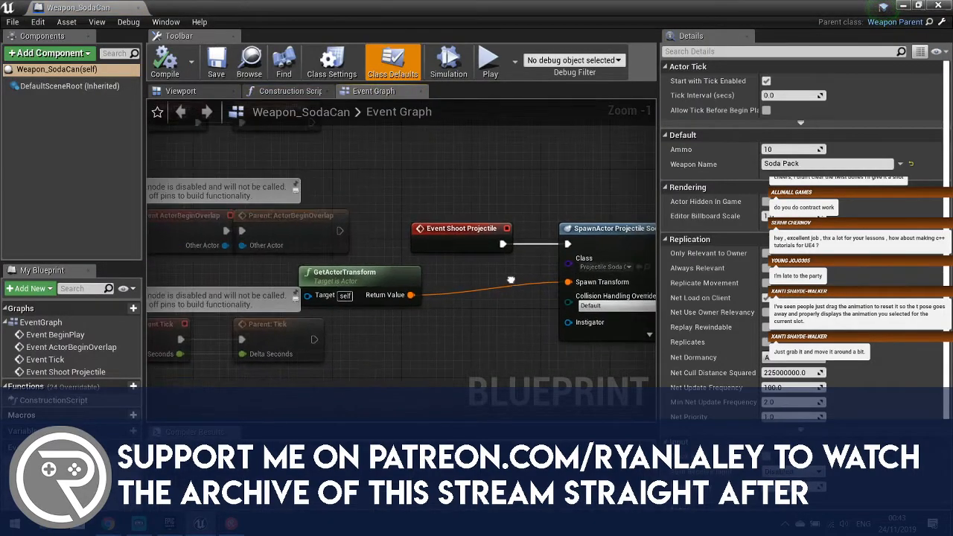
right_drag(616, 253, 335, 273)
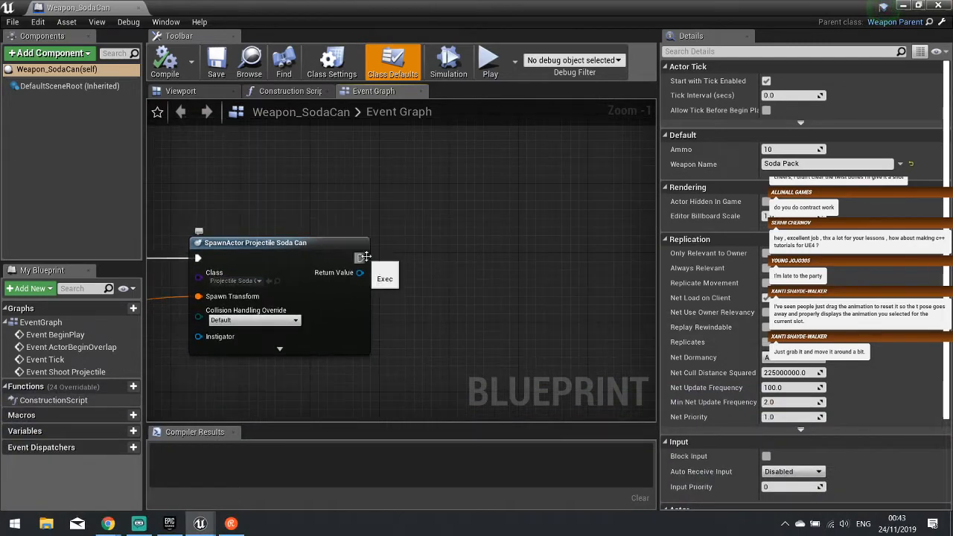
drag(361, 258, 366, 261)
scroll(366, 260, down, 1)
right_drag(192, 284, 385, 283)
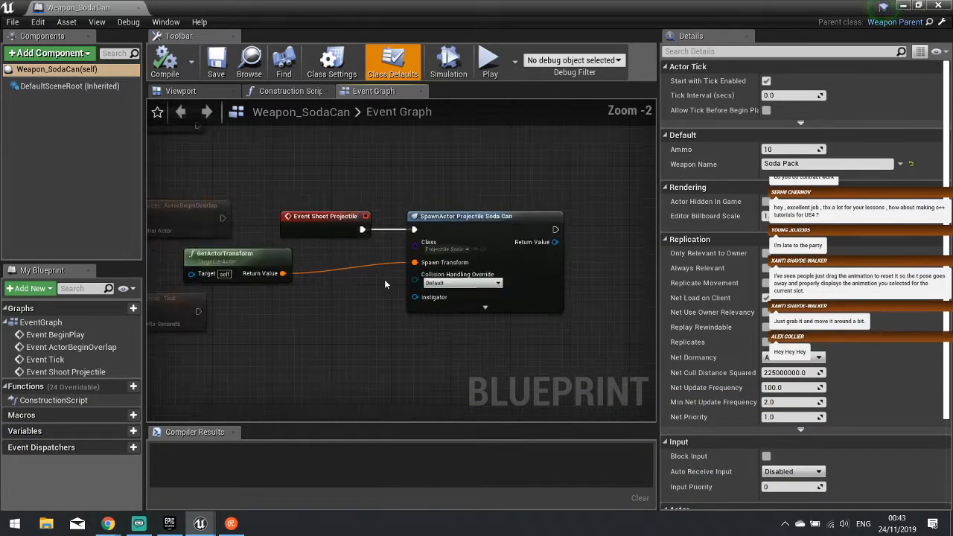
scroll(385, 284, down, 2)
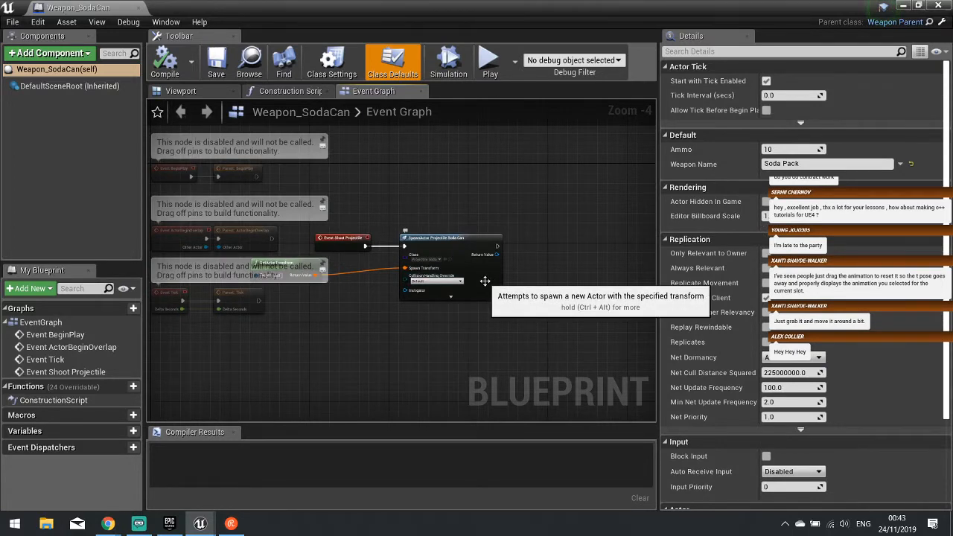
right_drag(568, 274, 458, 266)
right_click(458, 266)
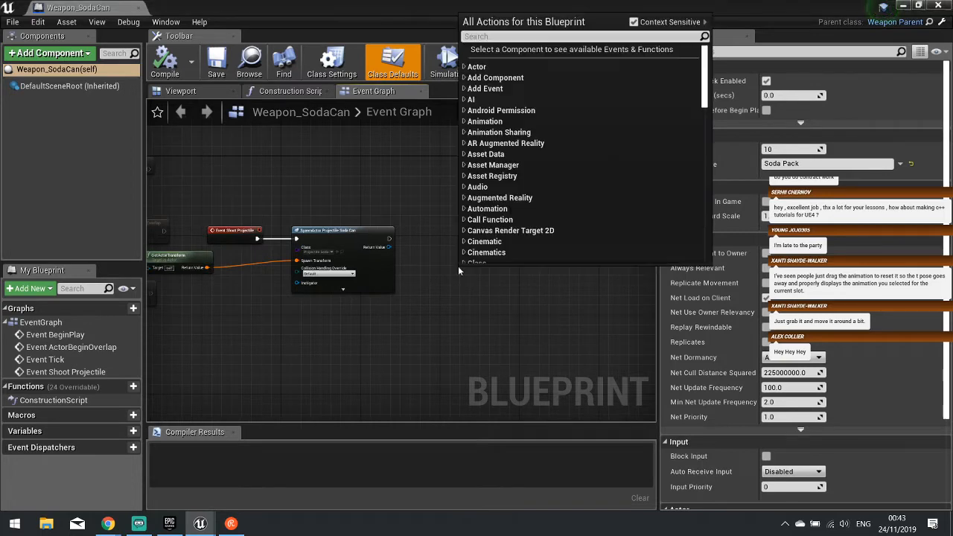
text(play mo)
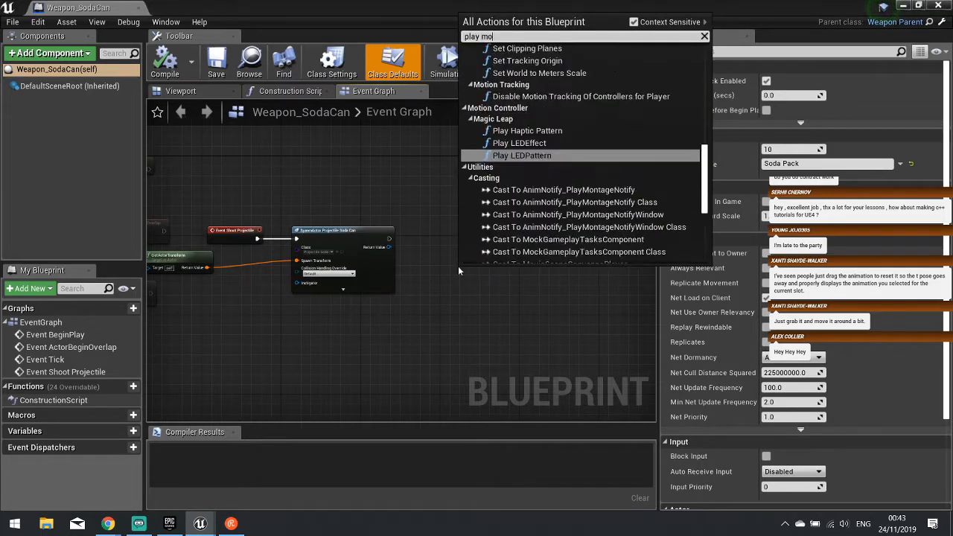
text(ntage)
key(Return)
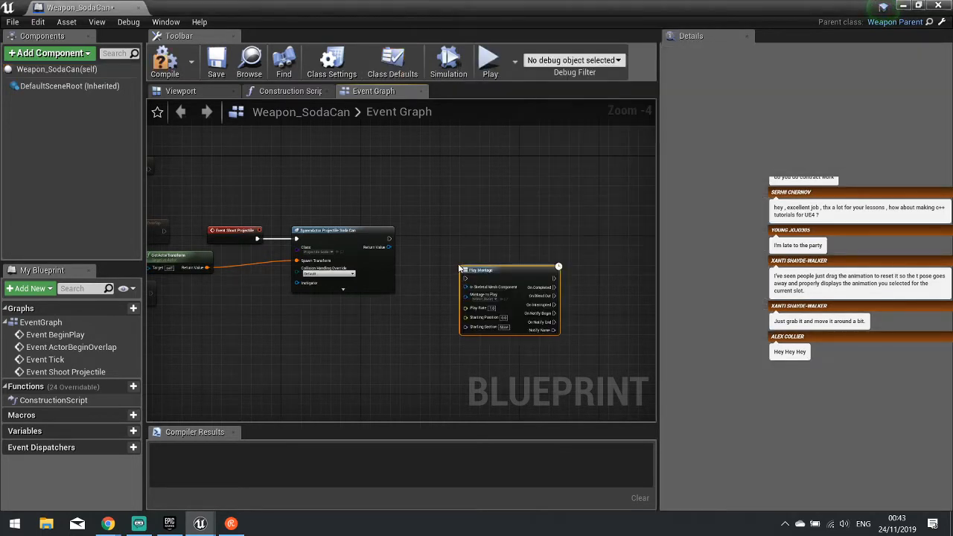
- Run Play Montage directly after SpawnActor Projectile Soda Can, line the two nodes up and compile Weapon_SodaCan
scroll(460, 268, up, 3)
drag(506, 228, 339, 219)
drag(538, 214, 555, 205)
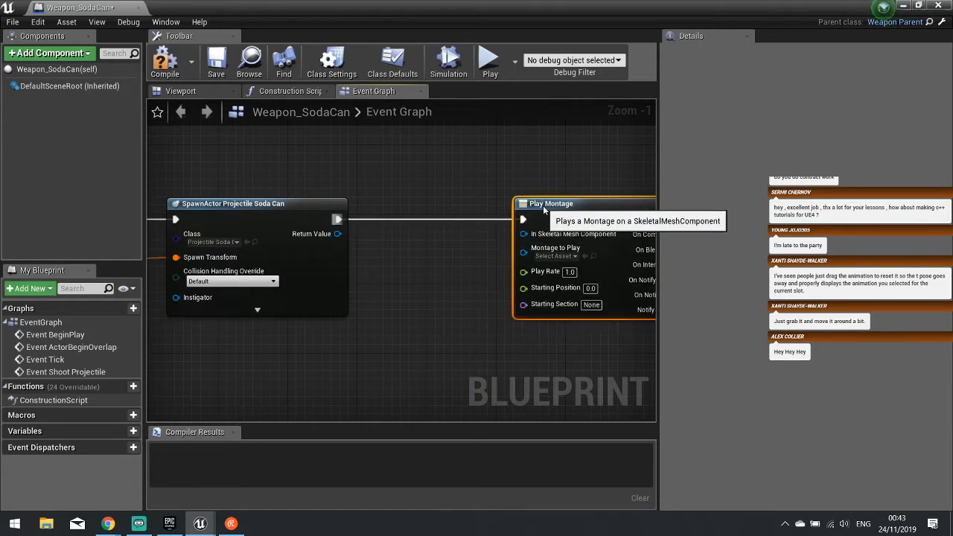
click(182, 67)
- Open the WeaponParent blueprint from the Weapons folder and bring up its event graph after viewing the Primary Fire function
click(903, 6)
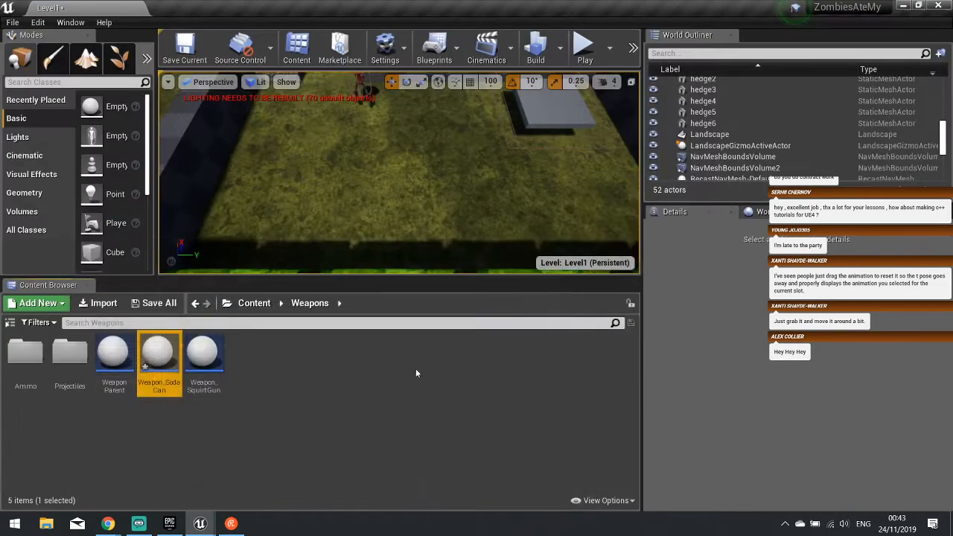
double_click(121, 365)
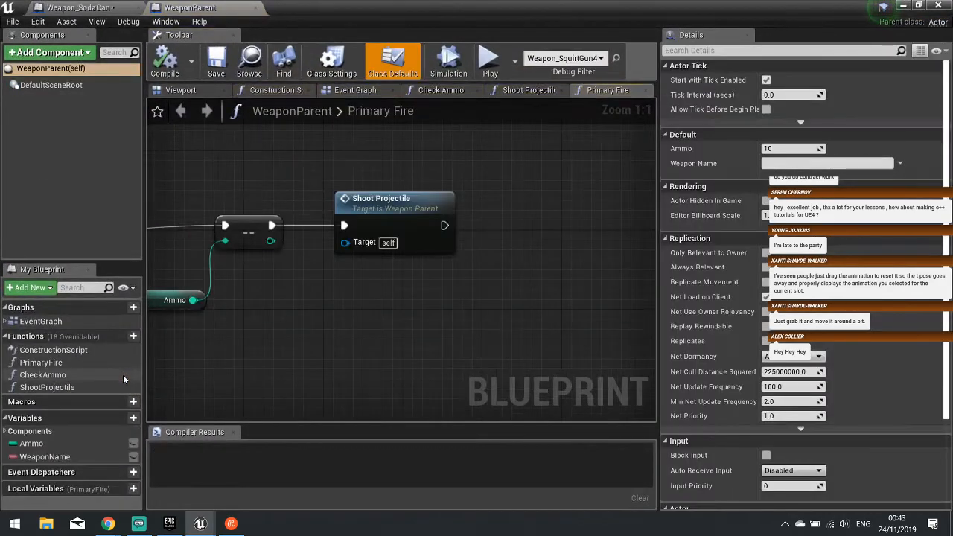
right_drag(223, 321, 354, 328)
scroll(433, 322, down, 3)
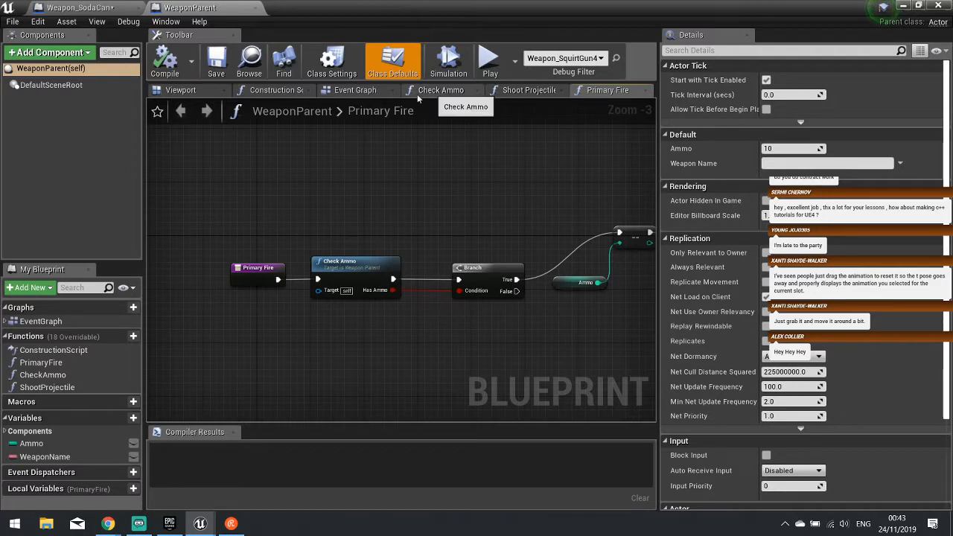
click(355, 91)
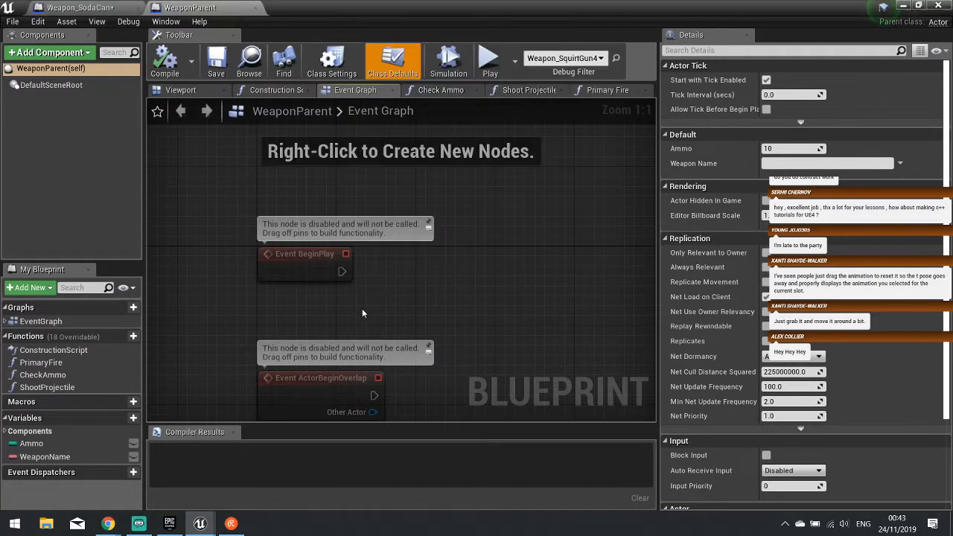
- Add a Get Parent Actor node to WeaponParent's event graph and arrange it just below Event BeginPlay
right_click(361, 312)
text(get )
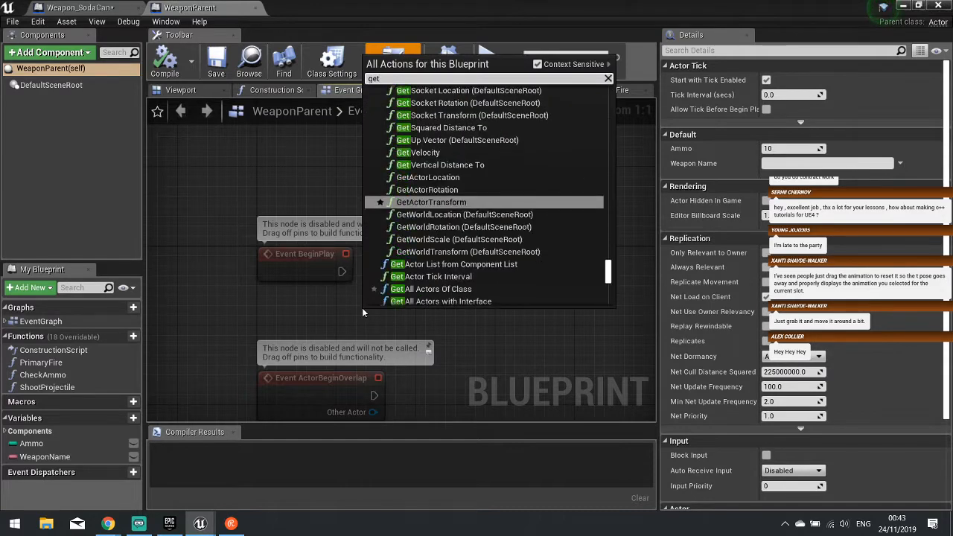
text(owner)
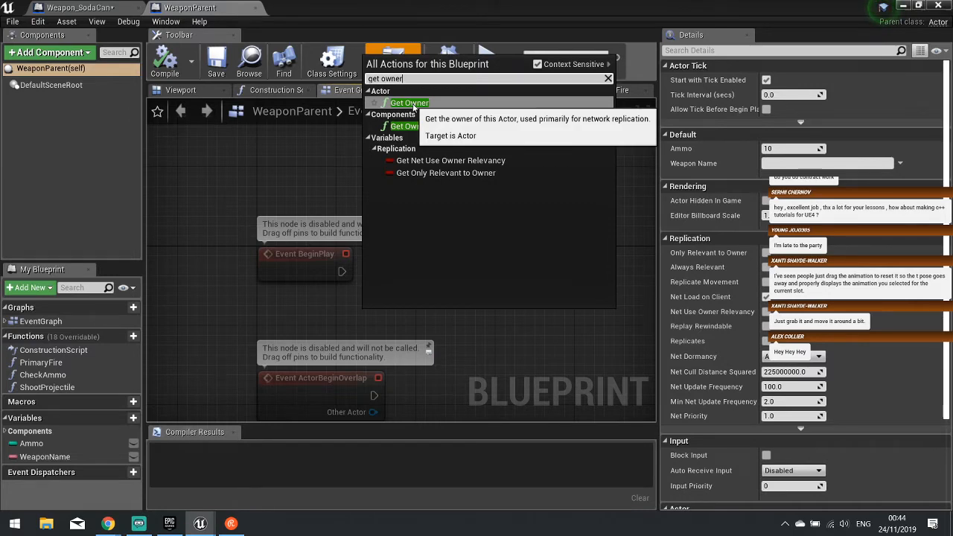
key(BackSpace)
key(BackSpace)
key(BackSpace)
key(BackSpace)
key(BackSpace)
key(BackSpace)
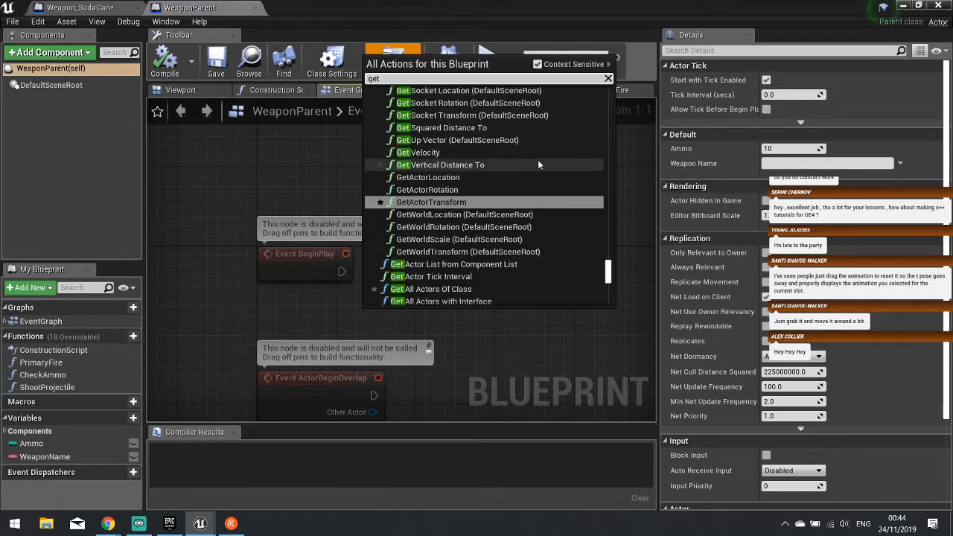
text(parent)
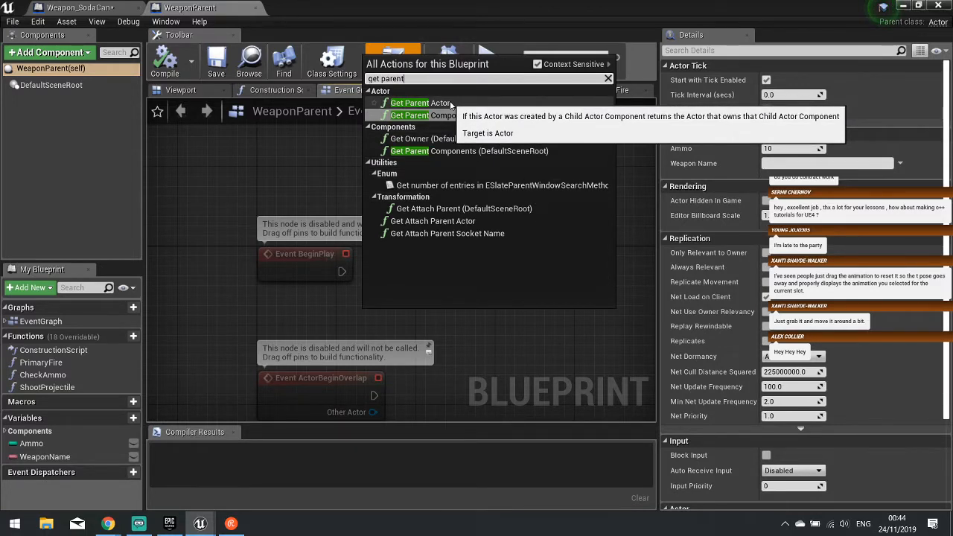
click(419, 103)
drag(297, 261, 312, 210)
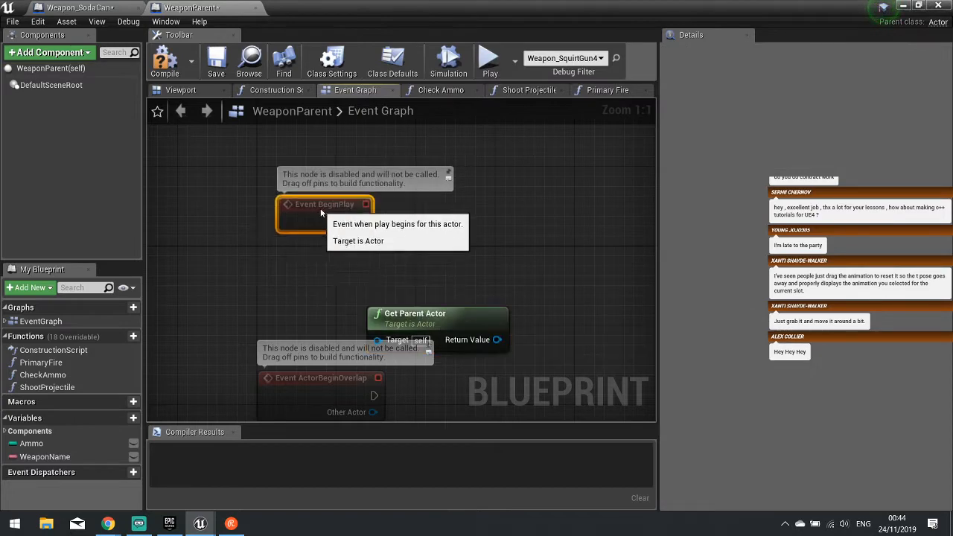
drag(414, 314, 332, 263)
- Cast the Get Parent Actor return value to TopDownCharacter, executed from Event BeginPlay, and align the cast node with the event
drag(417, 289, 485, 251)
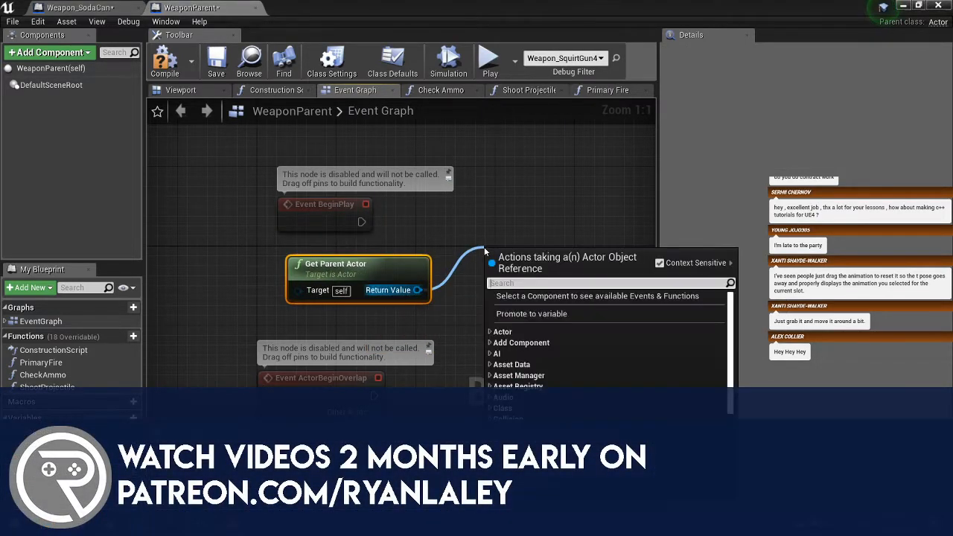
text(cast to )
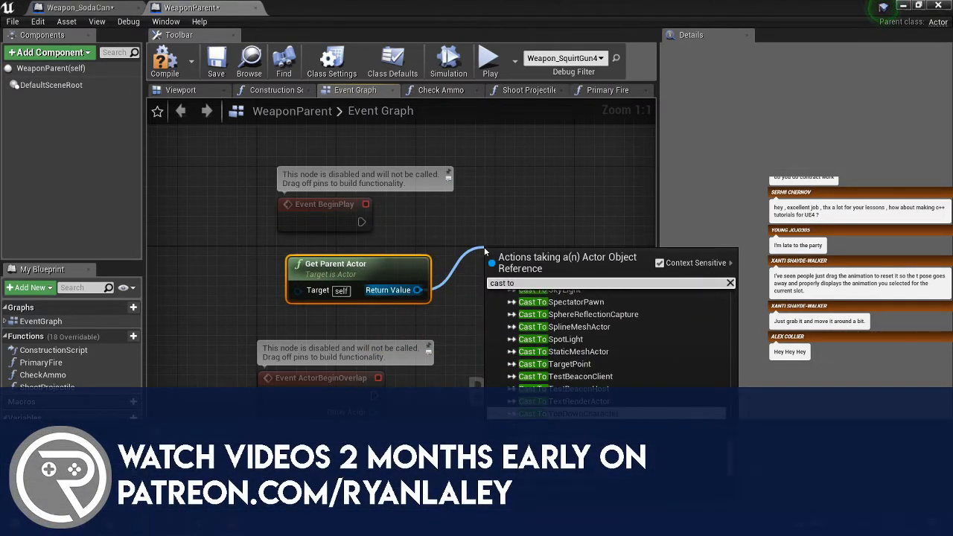
text(top)
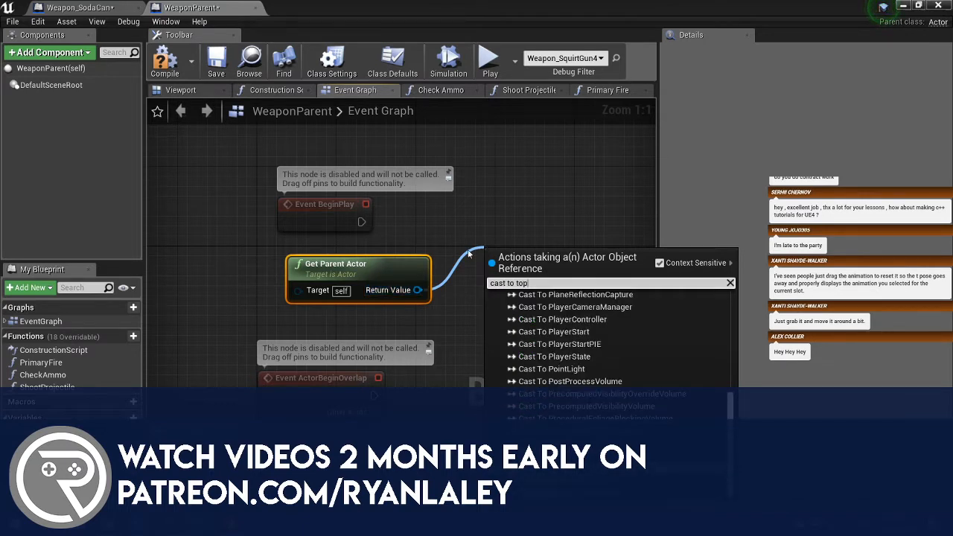
key(Return)
drag(496, 271, 361, 222)
drag(546, 266, 516, 220)
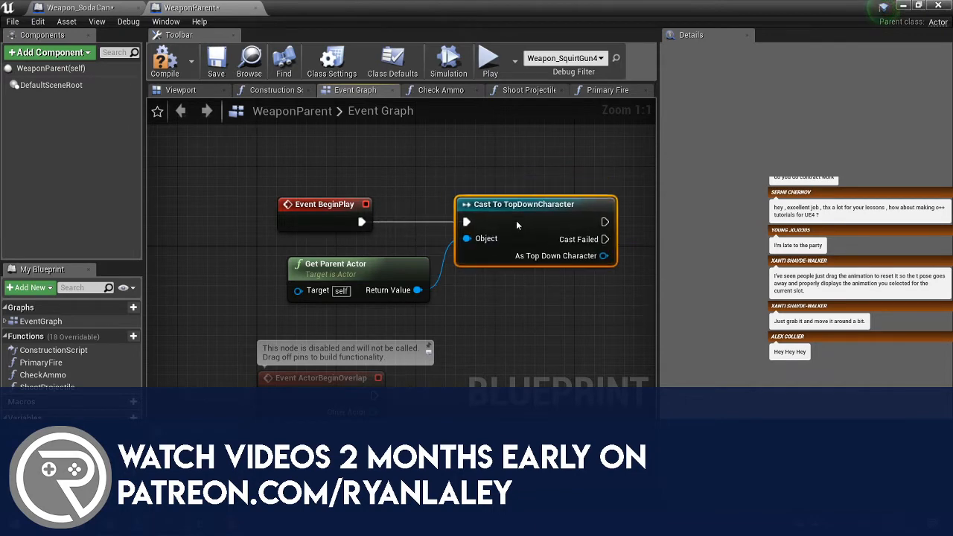
- Promote the As Top Down Character output to a variable named PlayerCharacter, align its SET node with the cast and compile WeaponParent
right_drag(461, 211, 405, 265)
drag(400, 255, 476, 236)
click(523, 301)
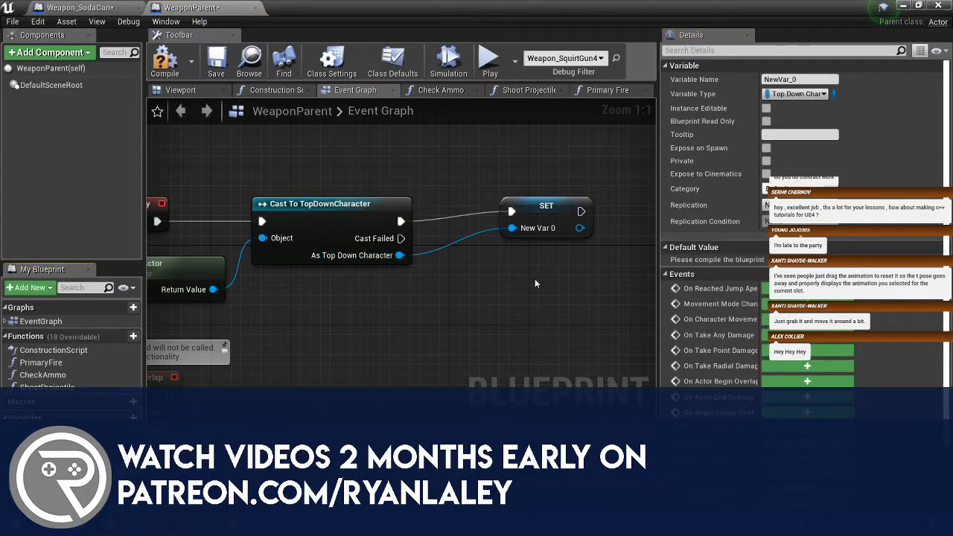
text(PlayerCharacter)
key(Return)
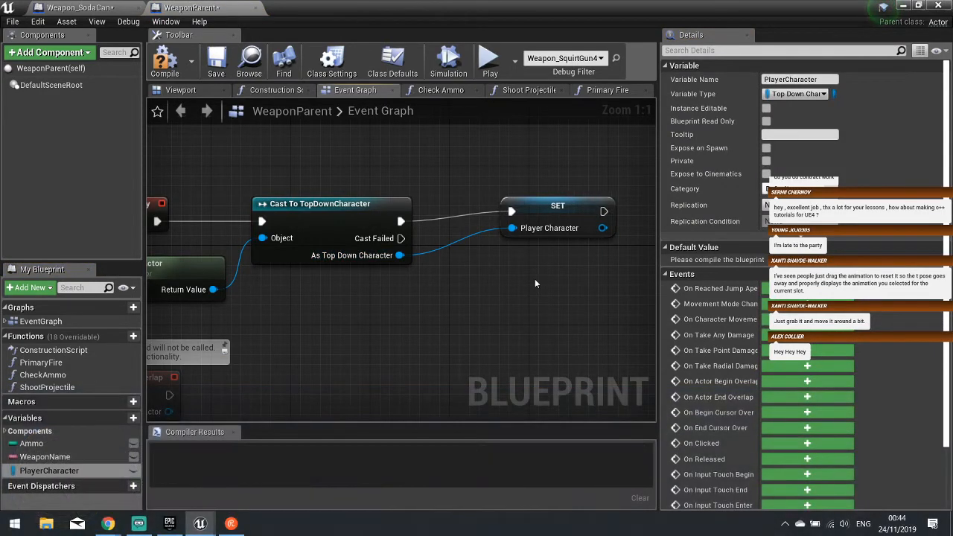
drag(555, 209, 525, 219)
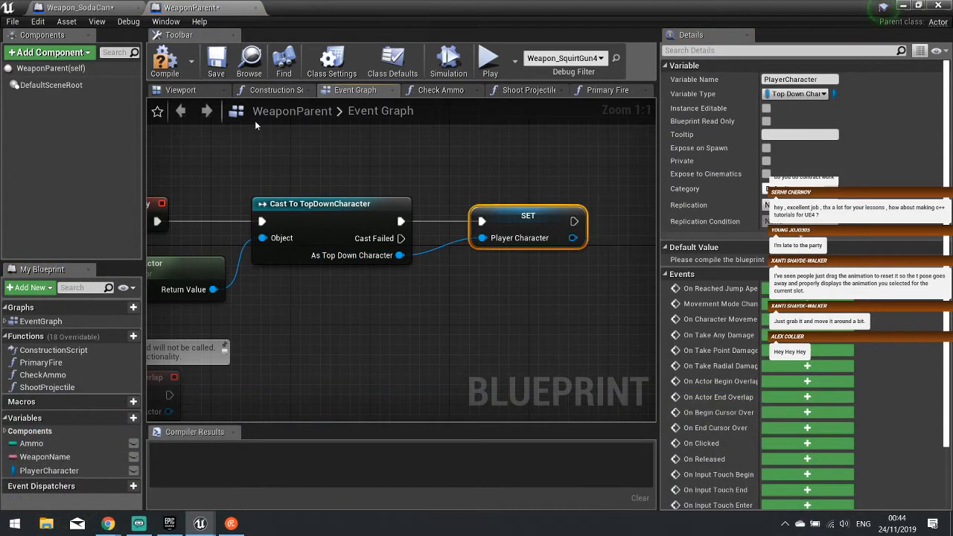
click(167, 63)
click(78, 8)
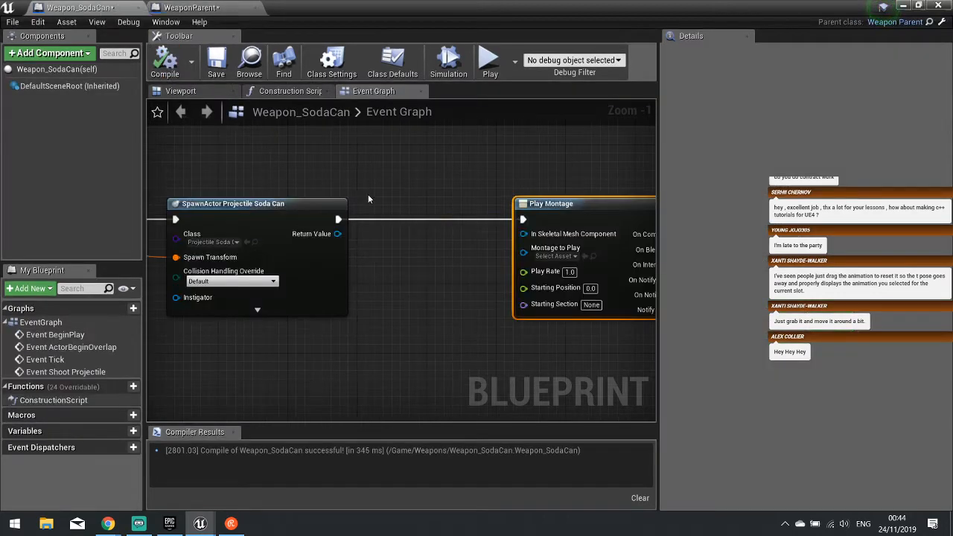
right_click(311, 360)
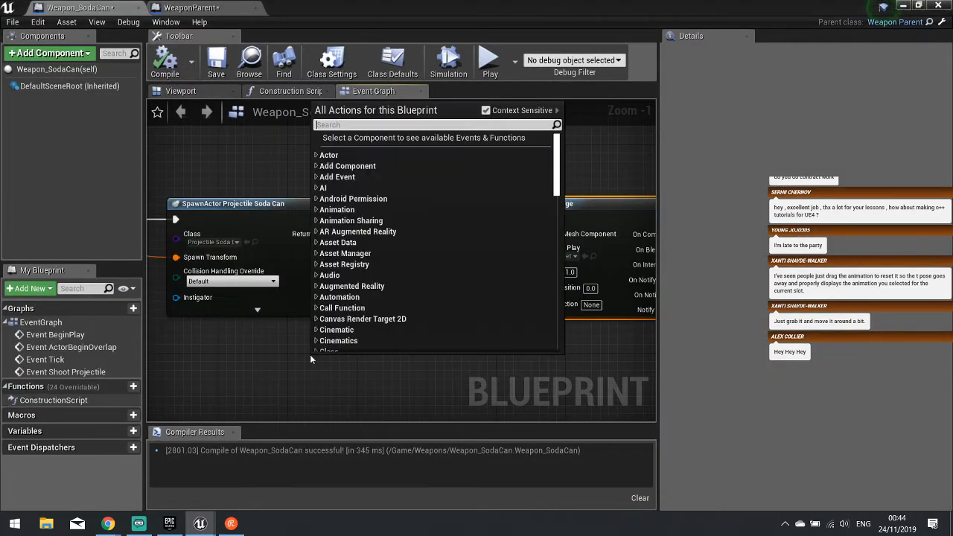
text(play)
text(ef)
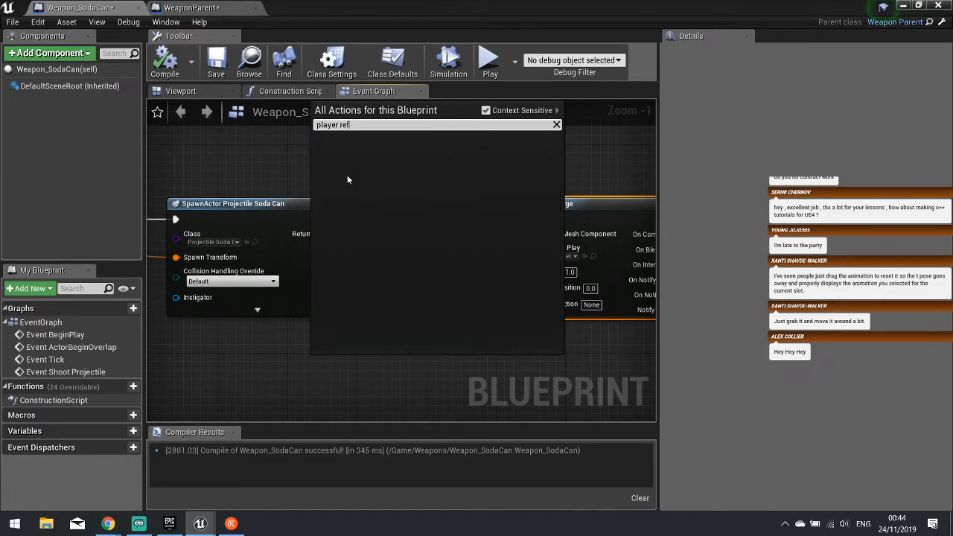
key(BackSpace)
key(BackSpace)
key(BackSpace)
key(BackSpace)
text(ref)
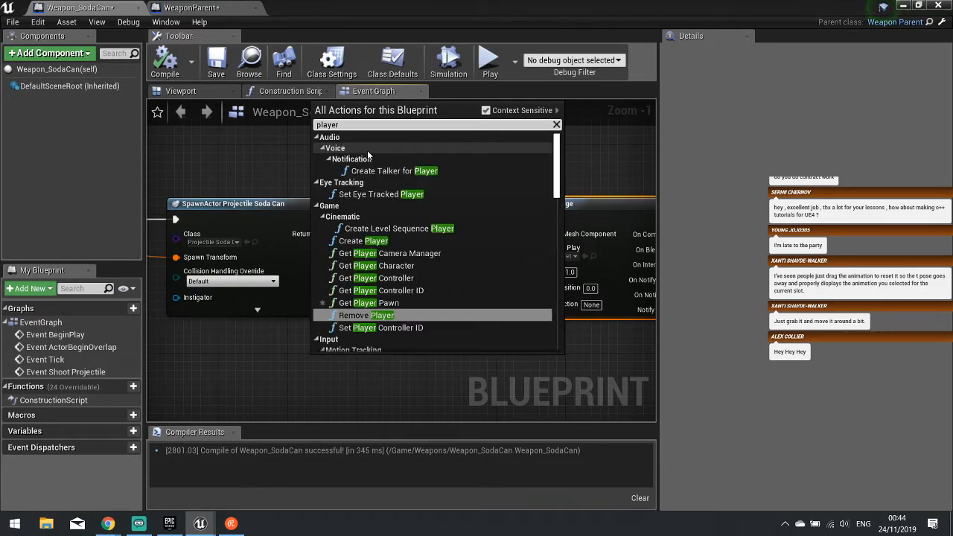
key(BackSpace)
key(BackSpace)
key(BackSpace)
key(BackSpace)
key(BackSpace)
key(BackSpace)
key(BackSpace)
key(BackSpace)
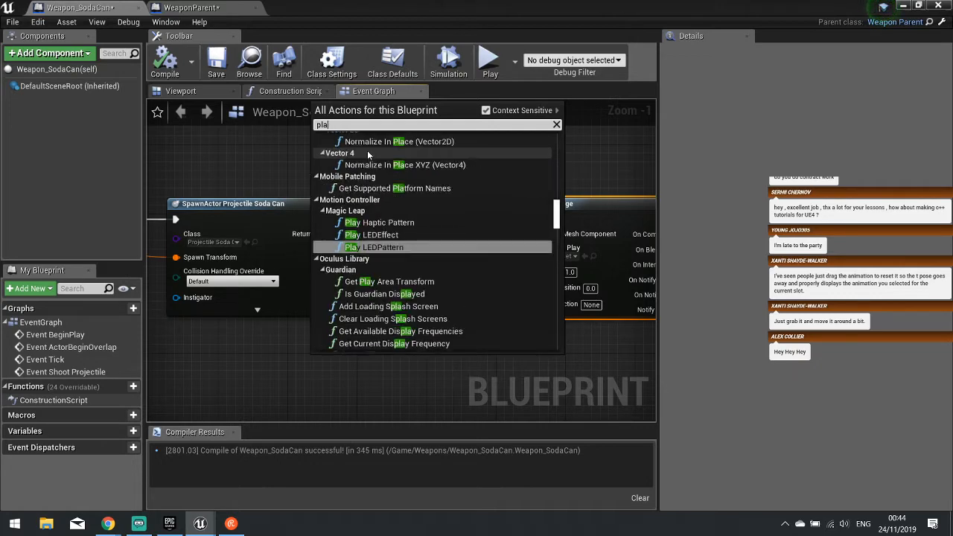
click(249, 179)
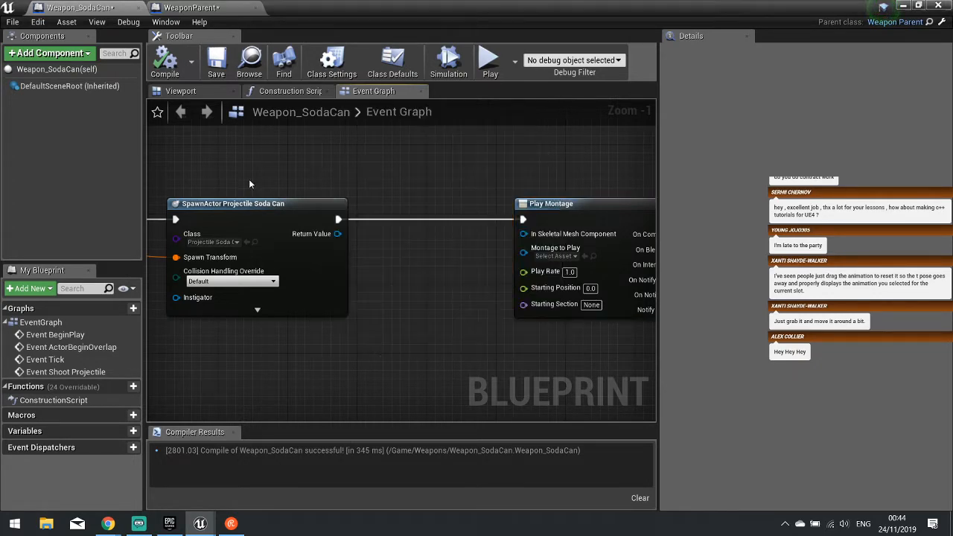
click(221, 9)
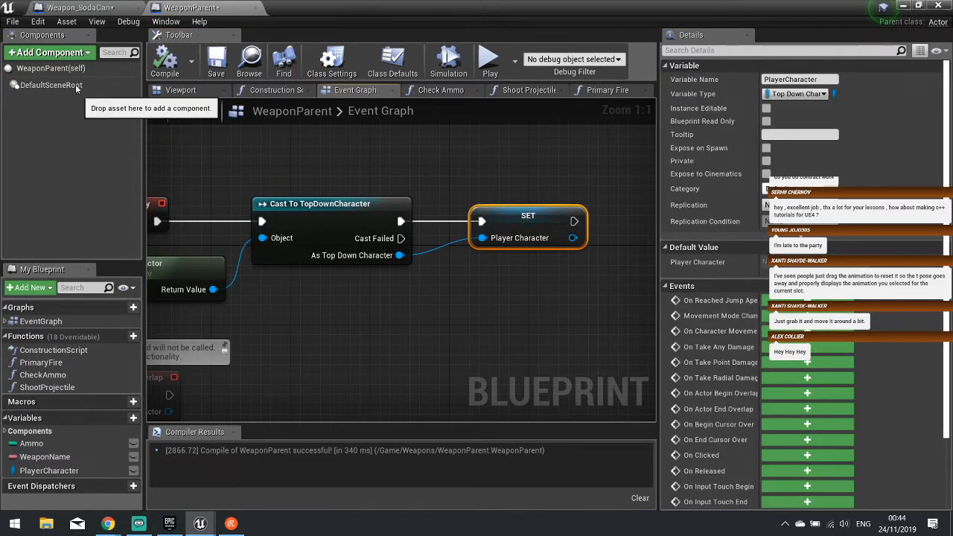
- Add a getter for the inherited PlayerCharacter variable to the Weapon_SodaCan event graph
click(72, 11)
right_click(404, 252)
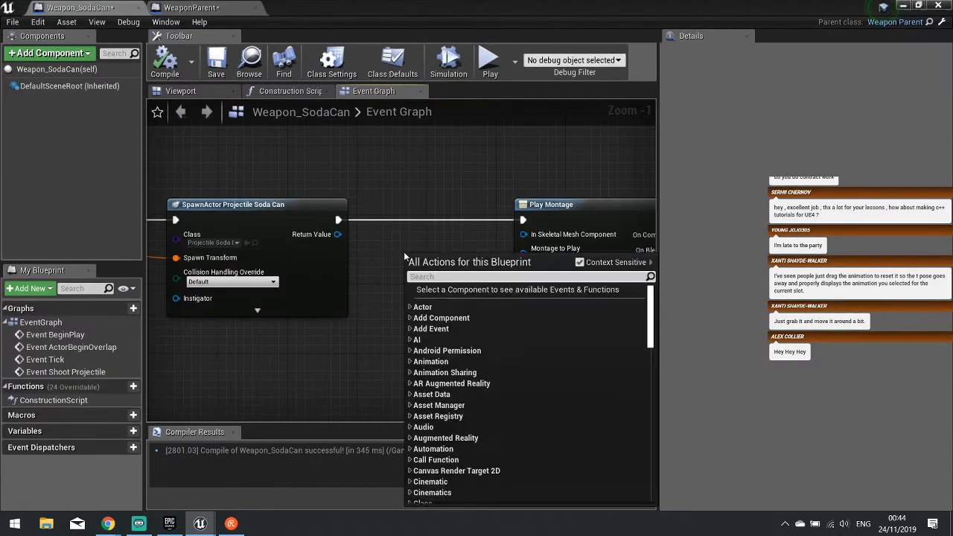
text(player cha)
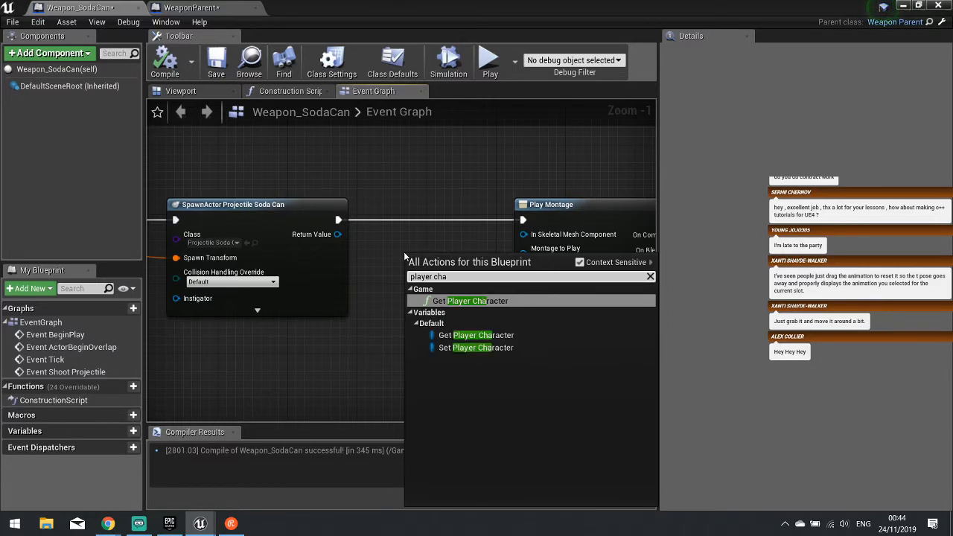
click(473, 337)
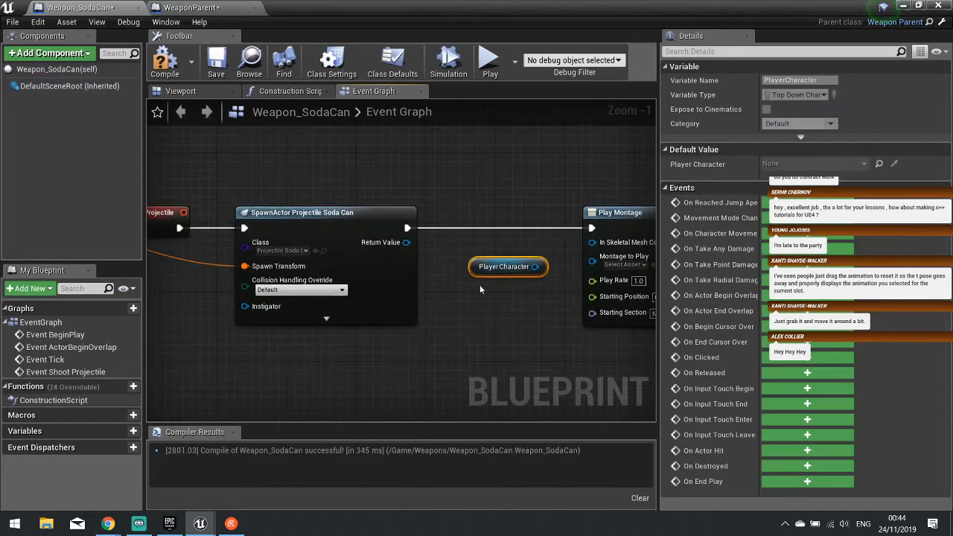
- Move the Player Character getter below the SpawnActor node, get its Mesh and feed that into Play Montage's In Skeletal Mesh Component
drag(506, 267, 426, 367)
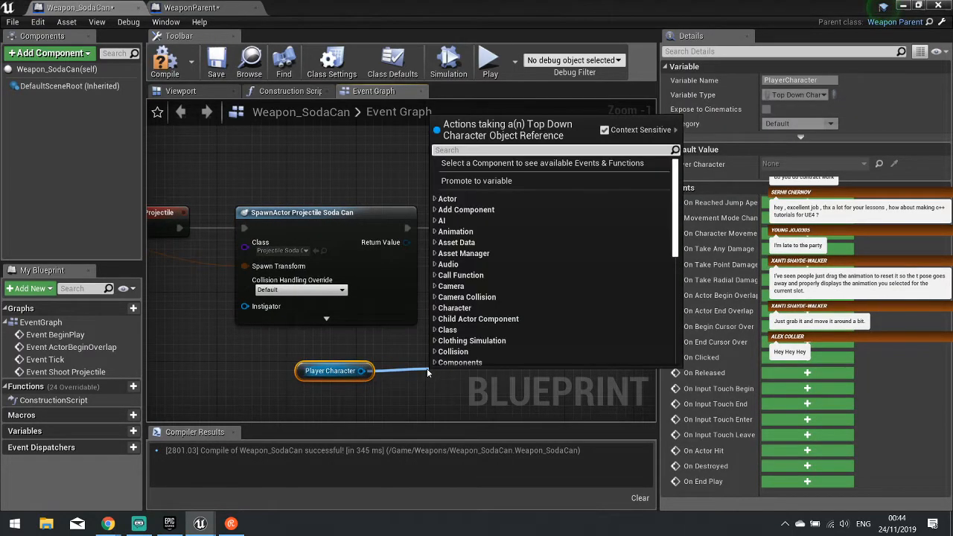
text(mesh)
click(480, 324)
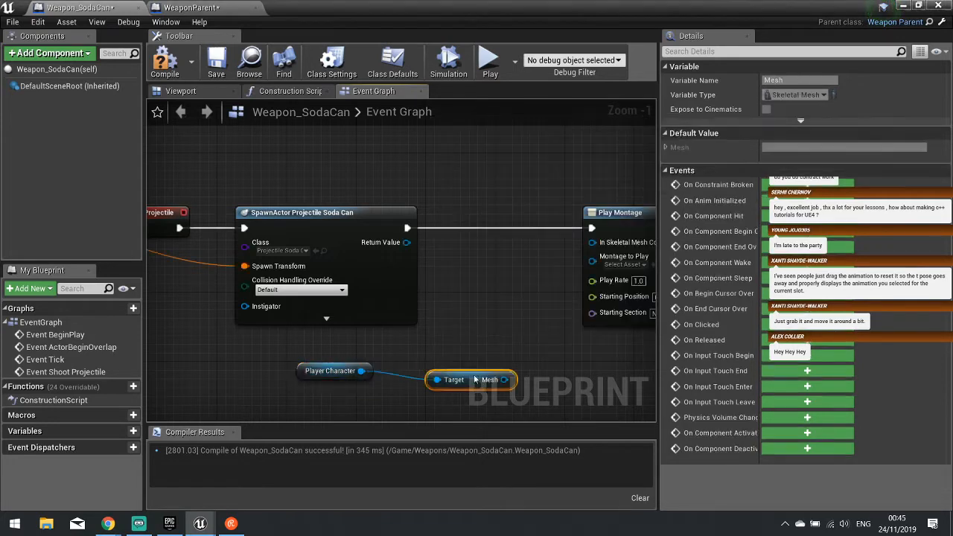
mouse_move(506, 380)
mouse_down()
mouse_move(574, 253)
mouse_move(593, 242)
mouse_move(507, 380)
mouse_up()
right_drag(574, 353, 420, 357)
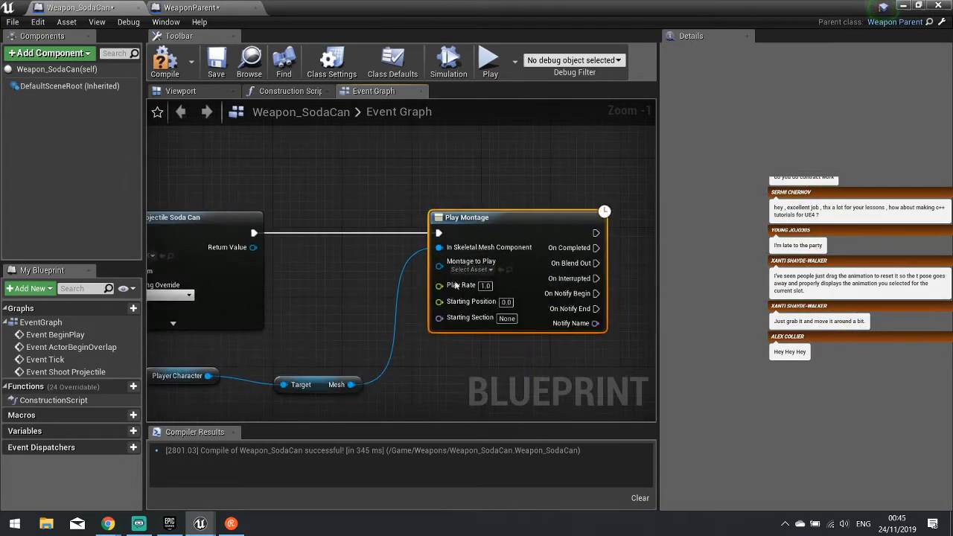
- Set Play Montage's Montage to Play to Throw_Montage and compile Weapon_SodaCan
click(471, 270)
click(499, 319)
click(165, 63)
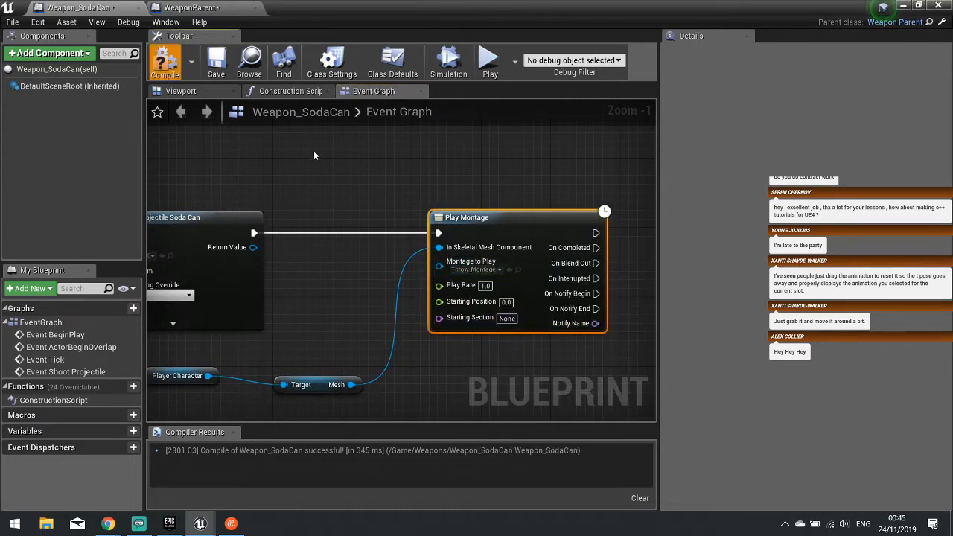
- Playtest Level1 in the editor, walking the character around and throwing several soda cans to check the throw montage, and stop the session
click(902, 6)
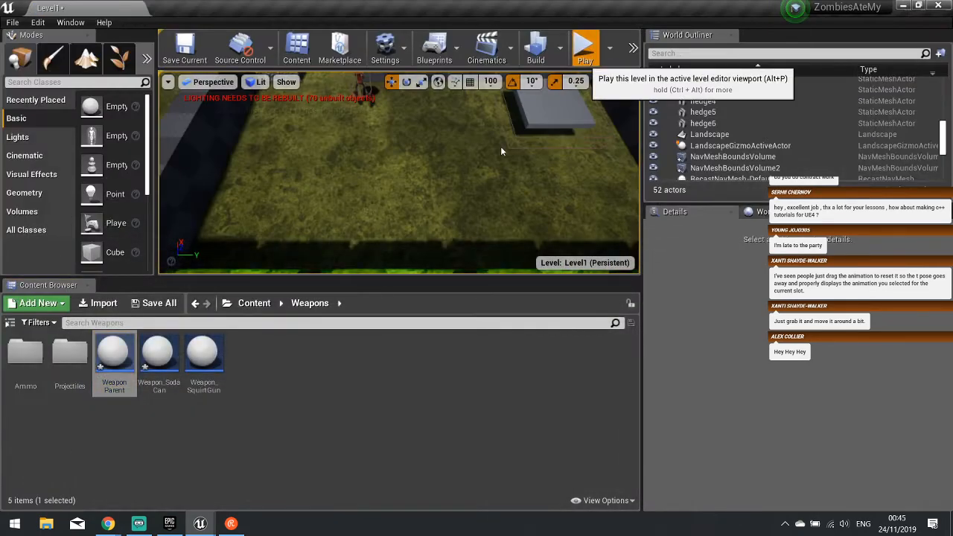
click(585, 46)
key(a)
scroll(491, 149, down, 1)
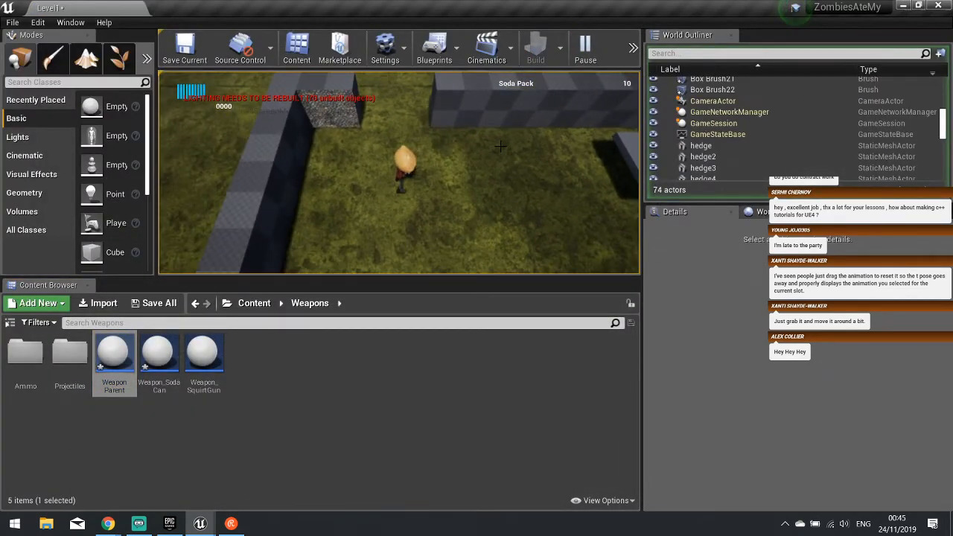
key(w)
click(470, 131)
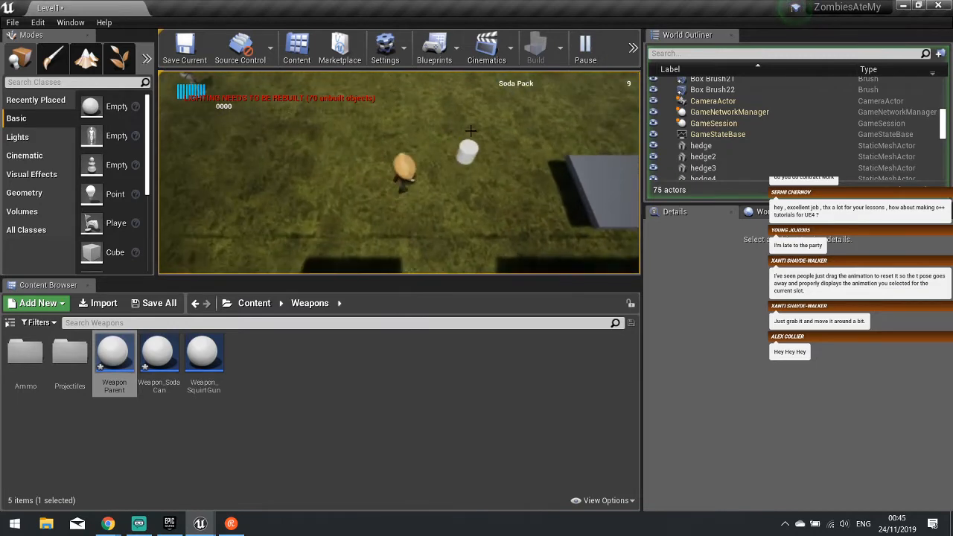
key(s)
click(470, 131)
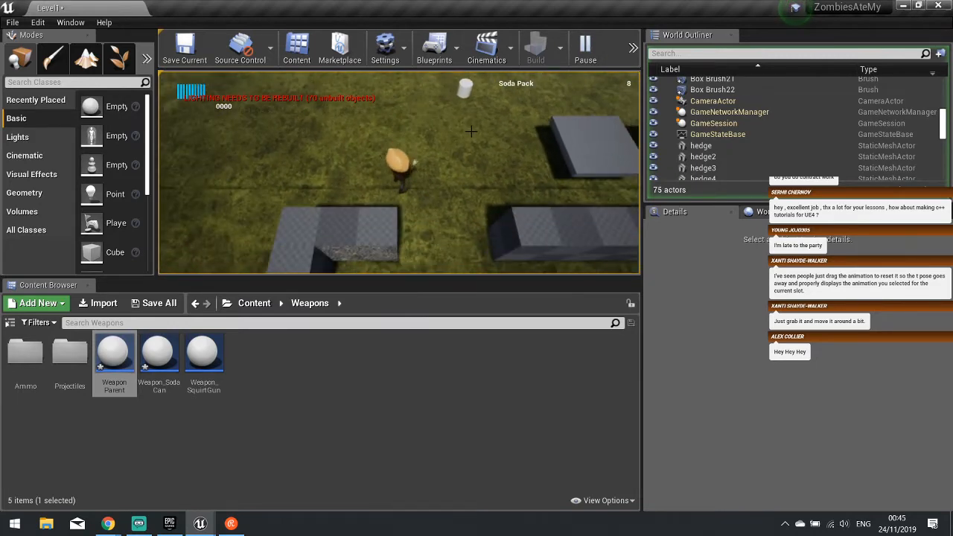
click(470, 131)
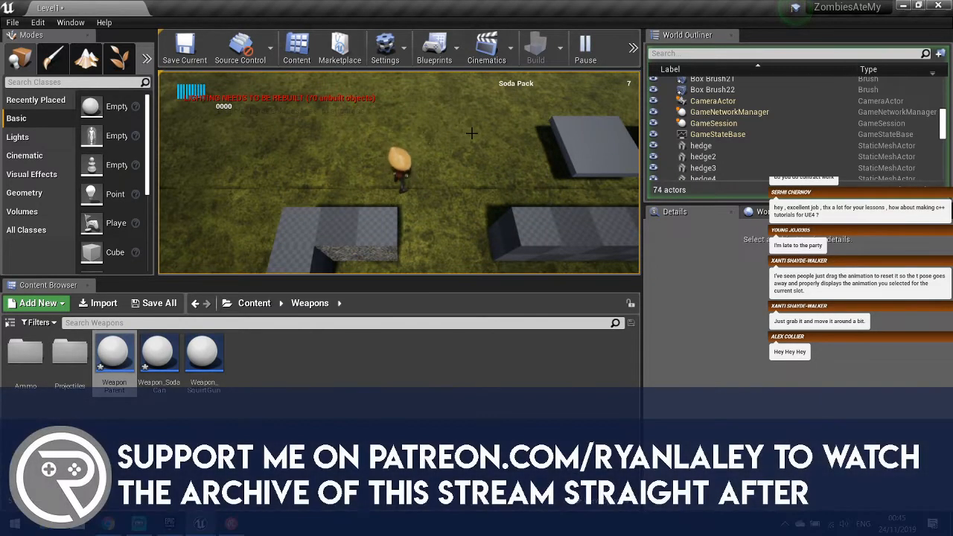
key(Escape)
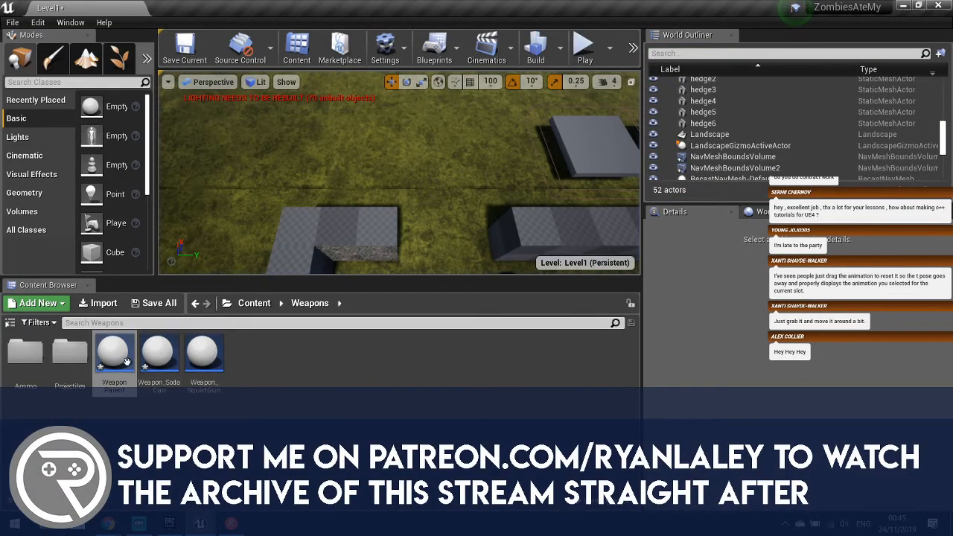
- Open the Throw_Montage asset from the Content/Character folder and go to its Sections area
click(255, 309)
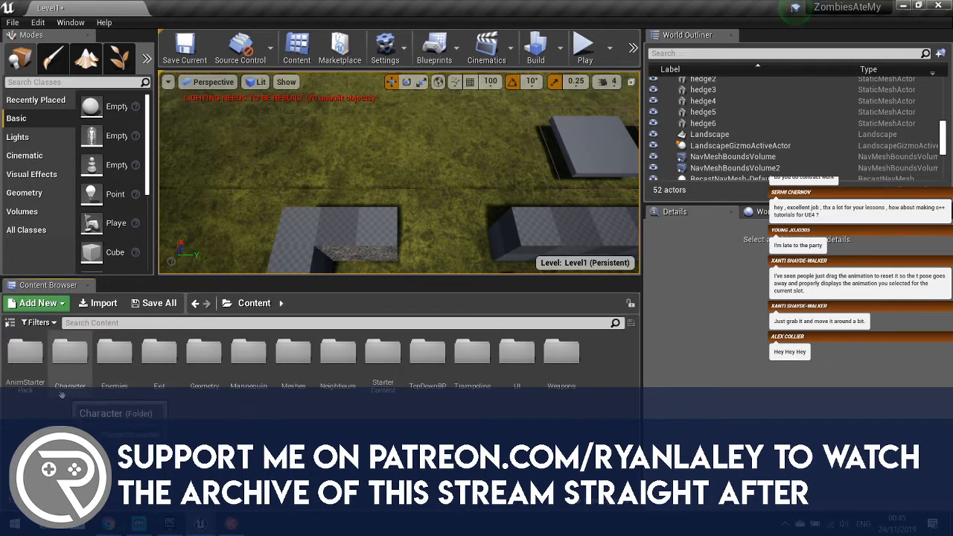
double_click(82, 385)
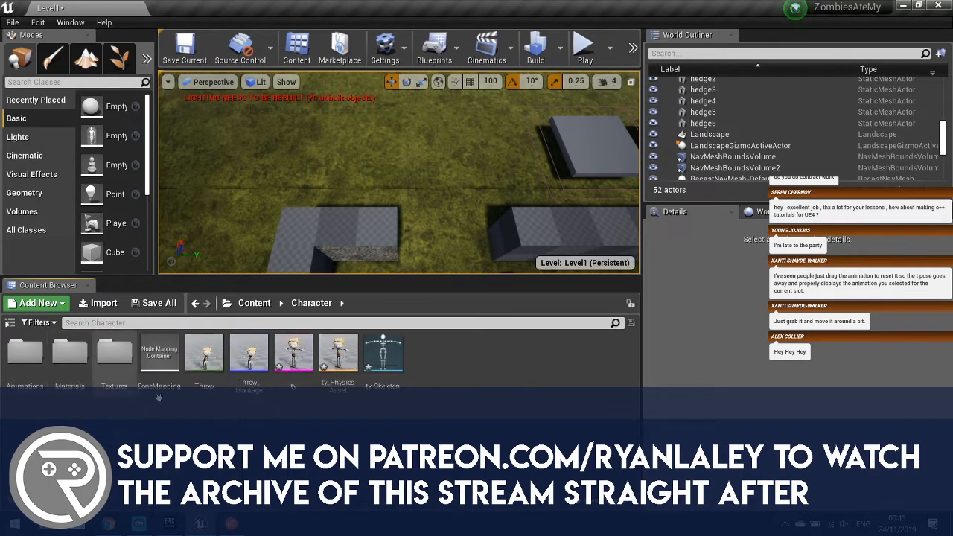
double_click(258, 358)
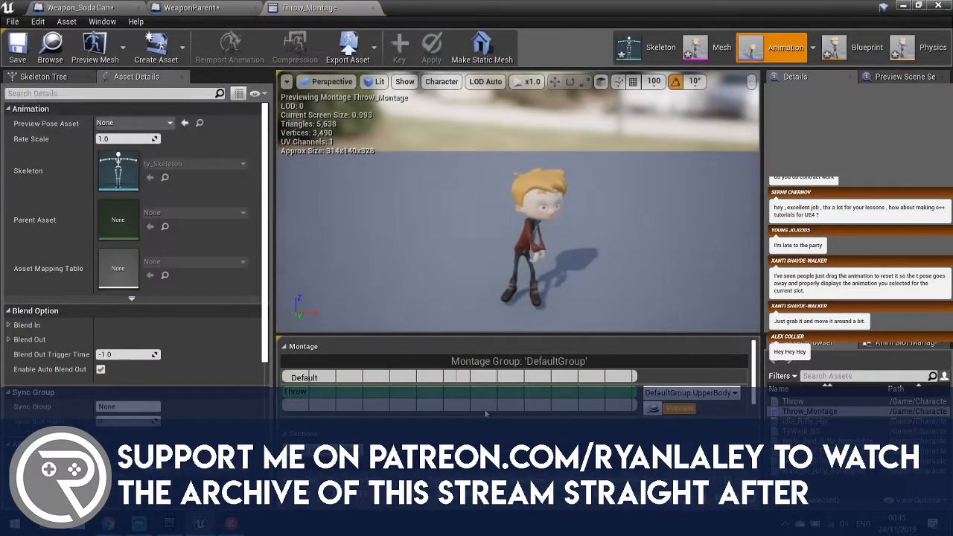
scroll(700, 426, down, 2)
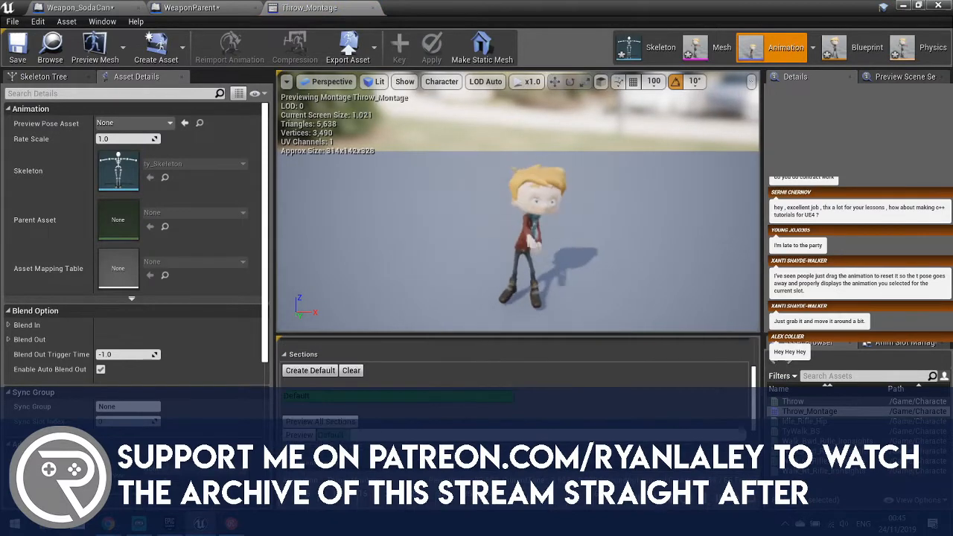
- Add a Montage Notify at about frame 25 on the notifies track of Throw_Montage
drag(521, 336, 521, 176)
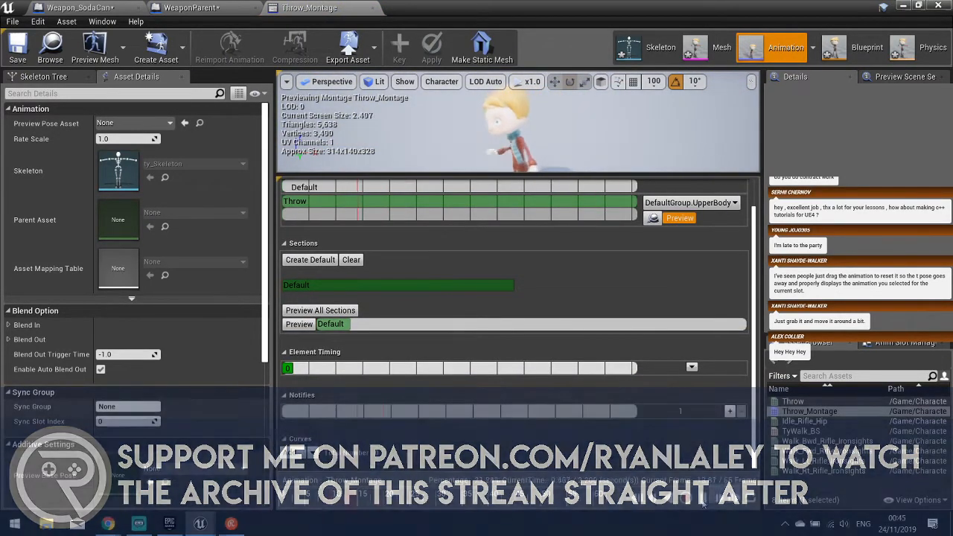
drag(358, 503, 410, 499)
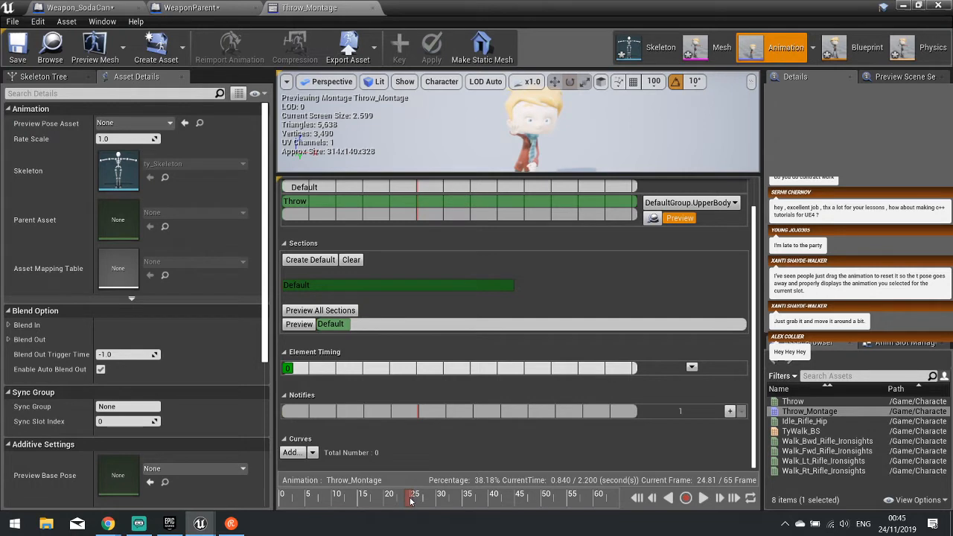
right_click(418, 418)
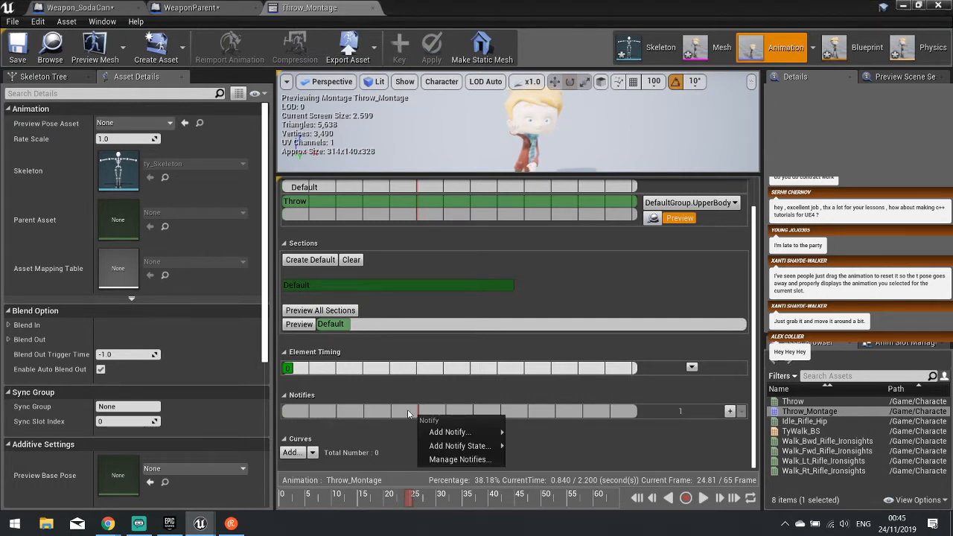
mouse_move(449, 434)
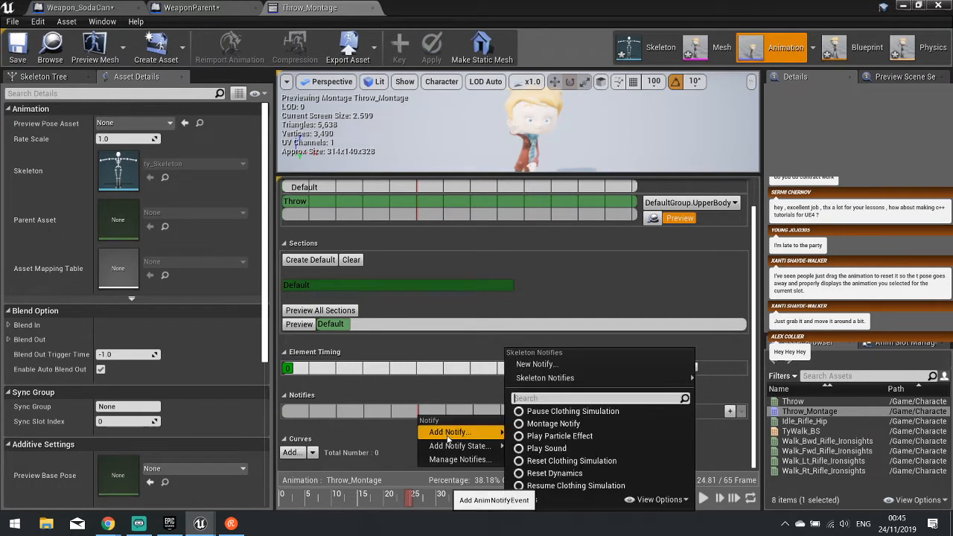
click(552, 423)
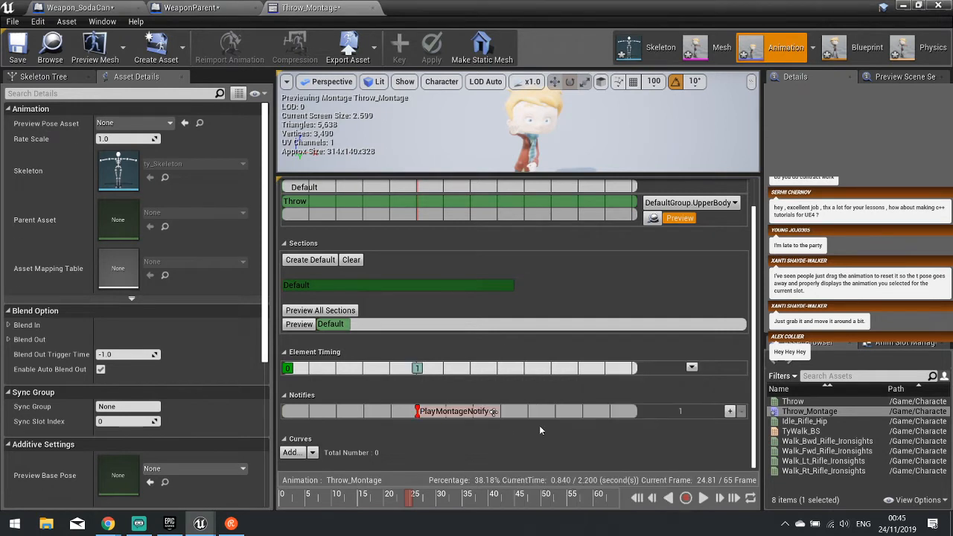
- Set the montage notify's name to Throw, and save and close Throw_Montage
click(437, 419)
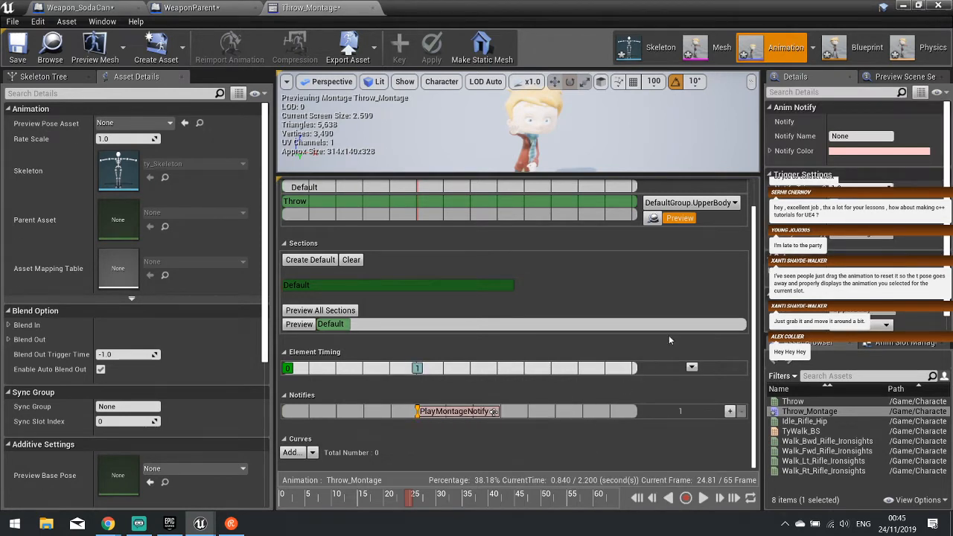
click(840, 137)
double_click(840, 136)
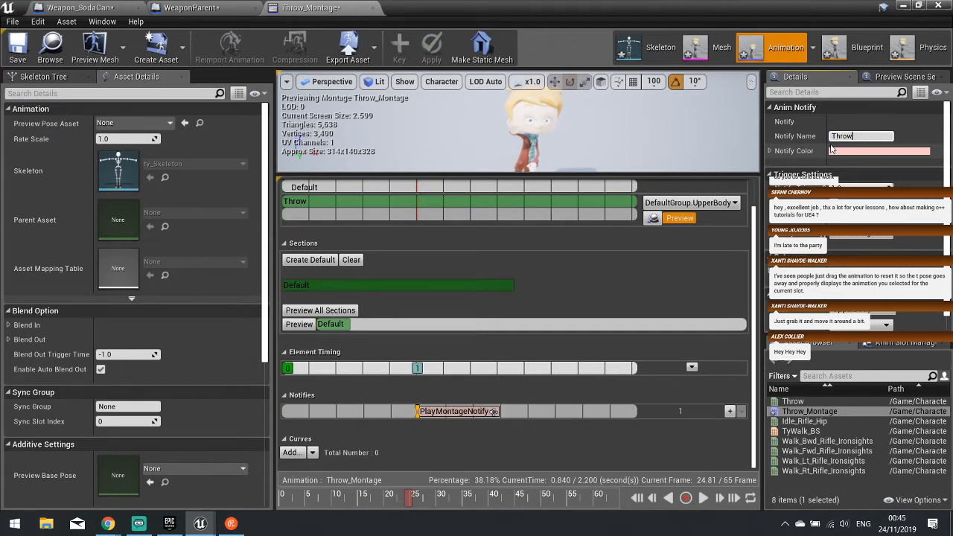
key(Return)
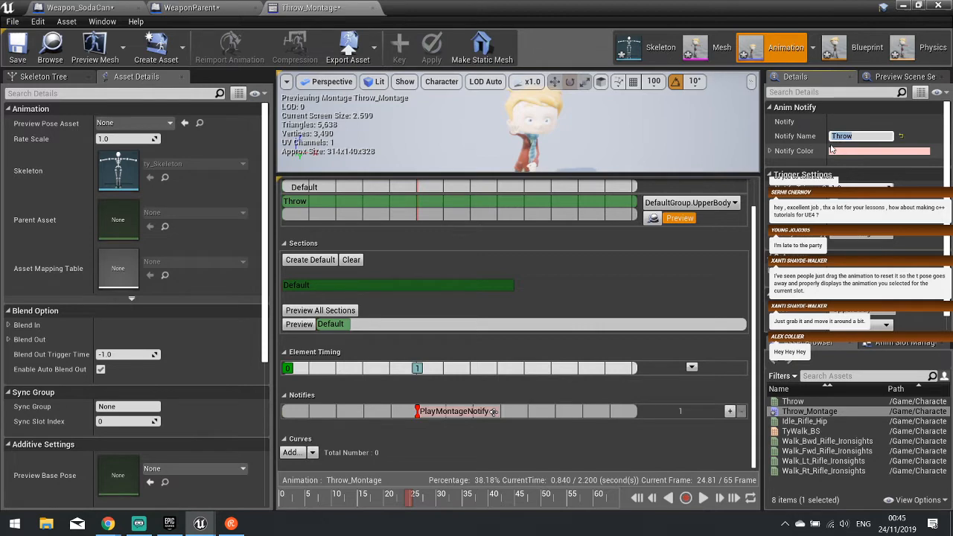
click(17, 48)
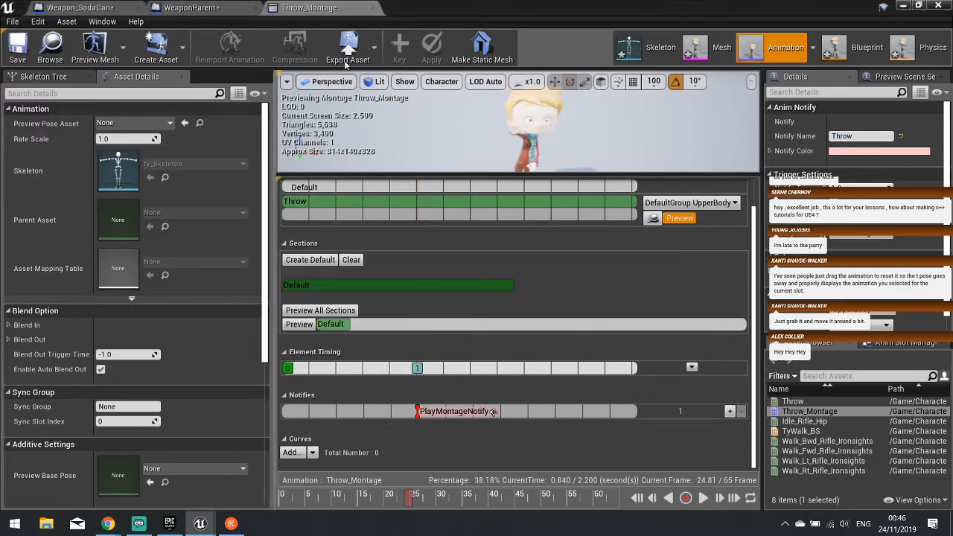
click(372, 8)
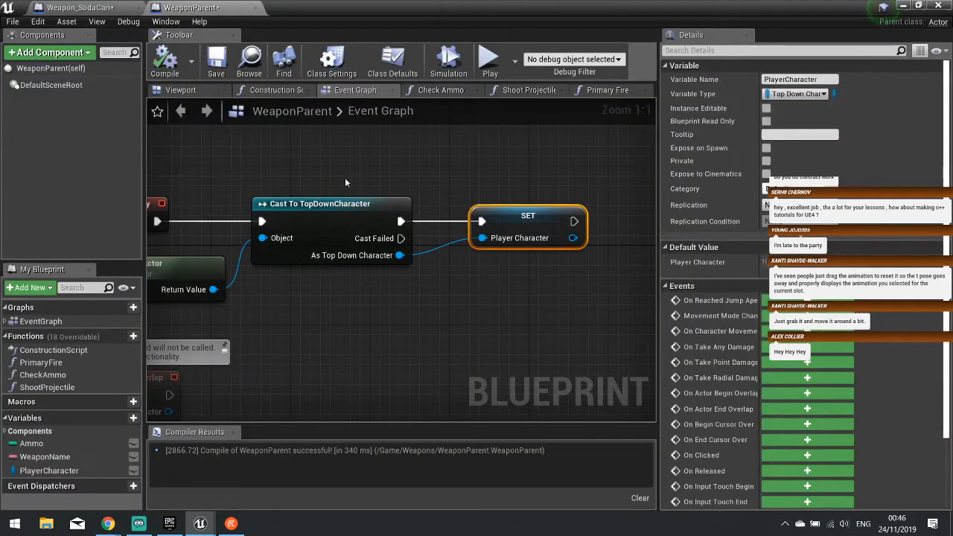
- In Weapon_SodaCan, cut the SpawnActor and GetActorTransform nodes and wire Event Shoot Projectile directly into Play Montage, moving the event closer to it
click(93, 8)
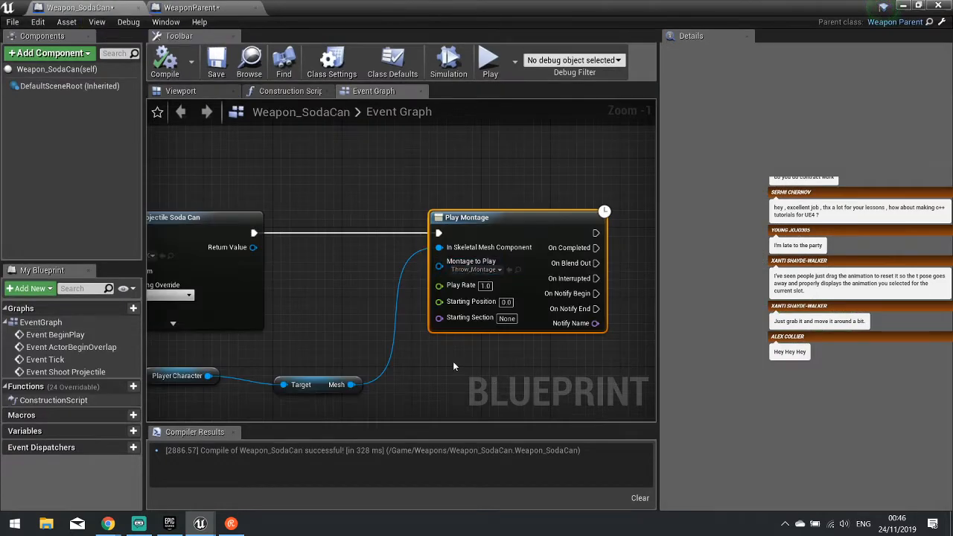
right_drag(453, 366, 358, 354)
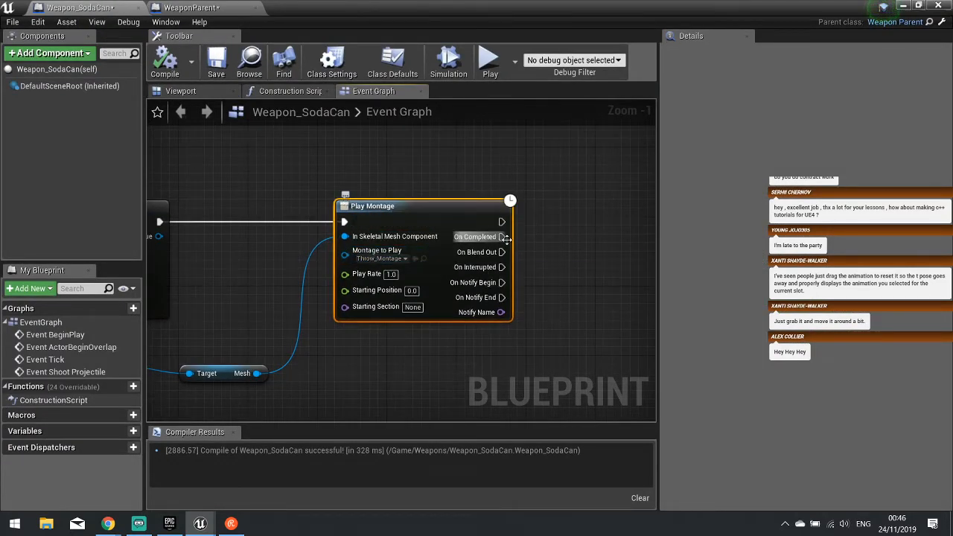
right_drag(499, 308, 436, 283)
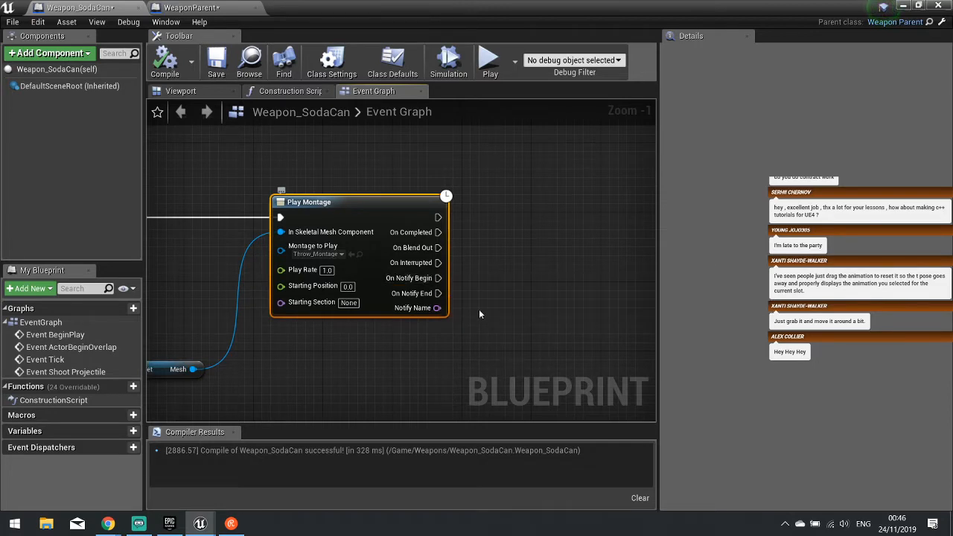
right_drag(479, 314, 457, 315)
right_drag(409, 286, 602, 259)
scroll(272, 281, down, 3)
right_drag(272, 281, 311, 271)
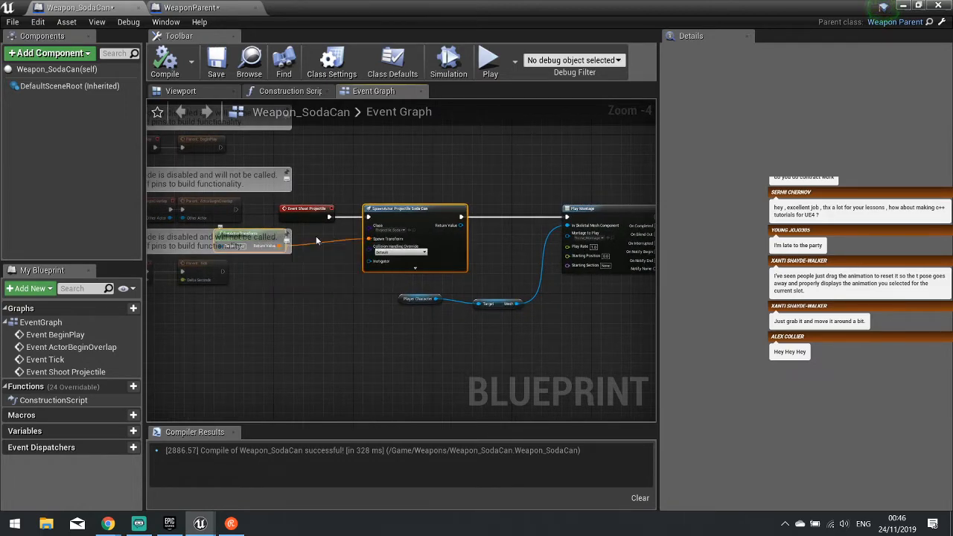
key(Delete)
drag(332, 214, 566, 216)
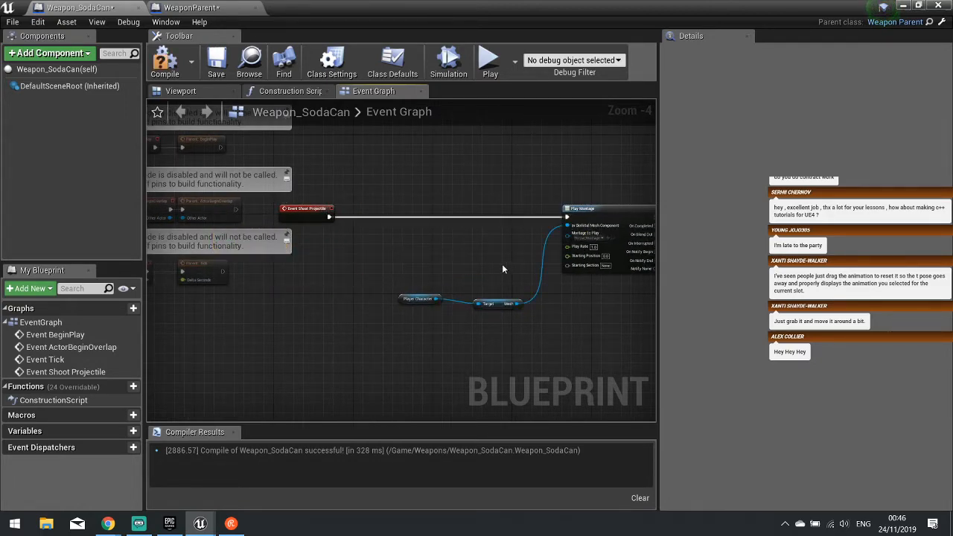
right_drag(391, 251, 280, 248)
drag(189, 213, 353, 214)
- Paste the spawn nodes after Play Montage, connect On Notify Begin to SpawnActor Projectile Soda Can, and compile the blueprint
right_drag(484, 343, 373, 345)
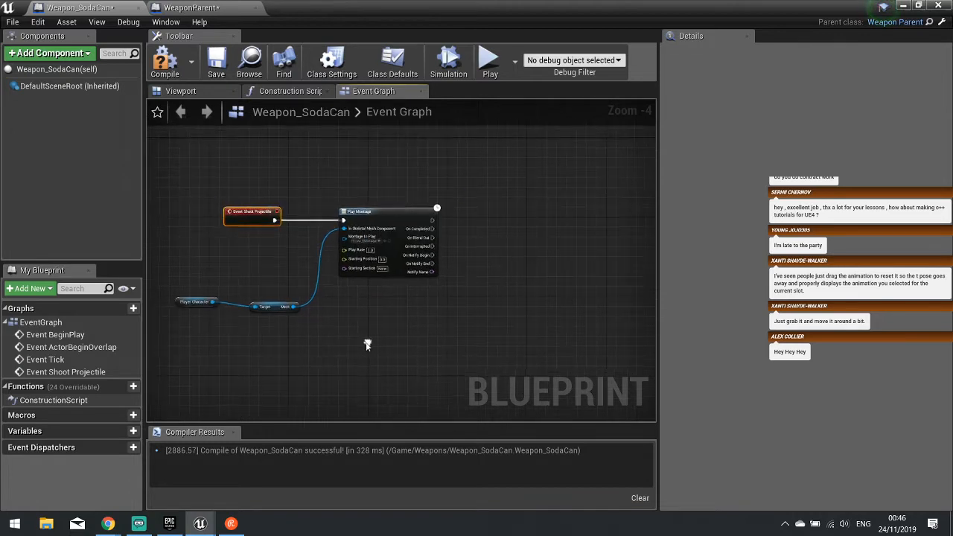
key(ctrl+v)
drag(491, 316, 525, 257)
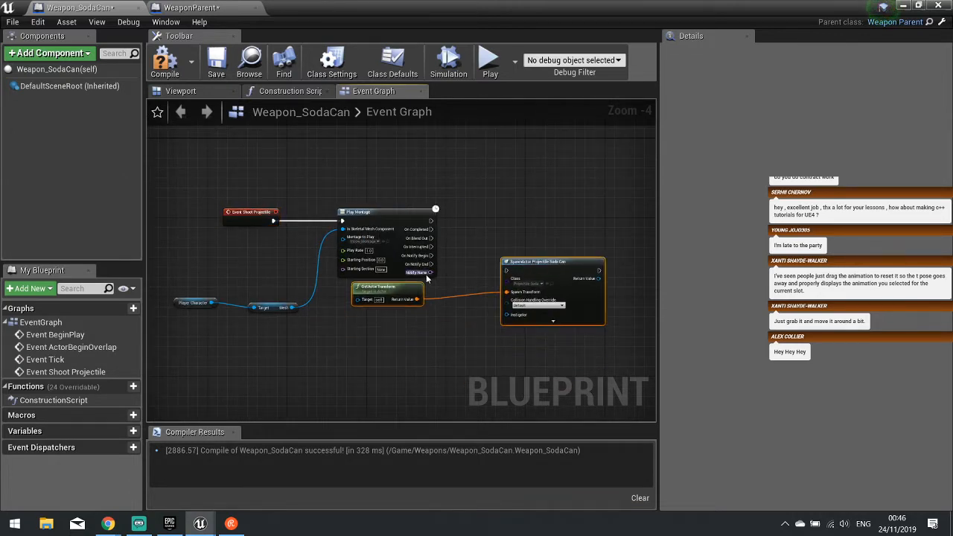
scroll(426, 274, up, 2)
drag(439, 246, 546, 270)
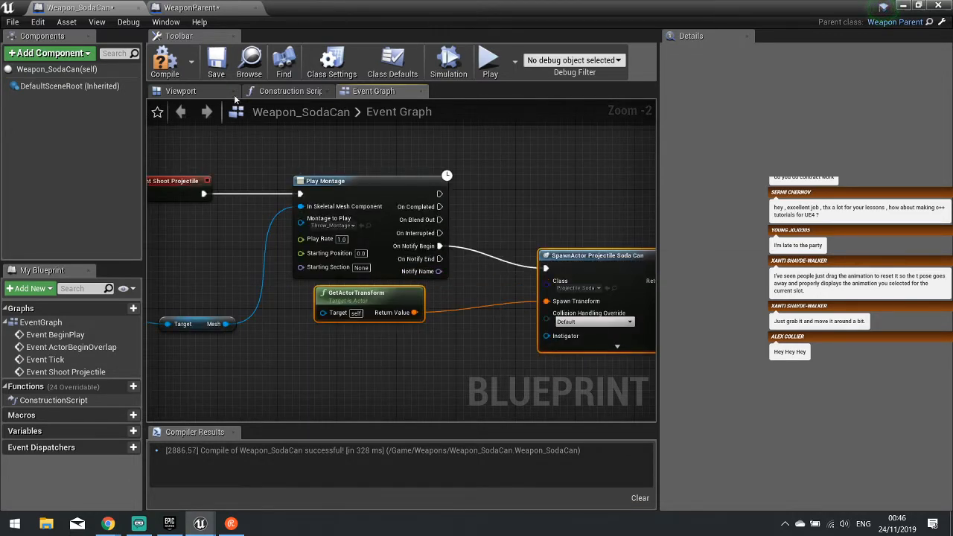
click(165, 63)
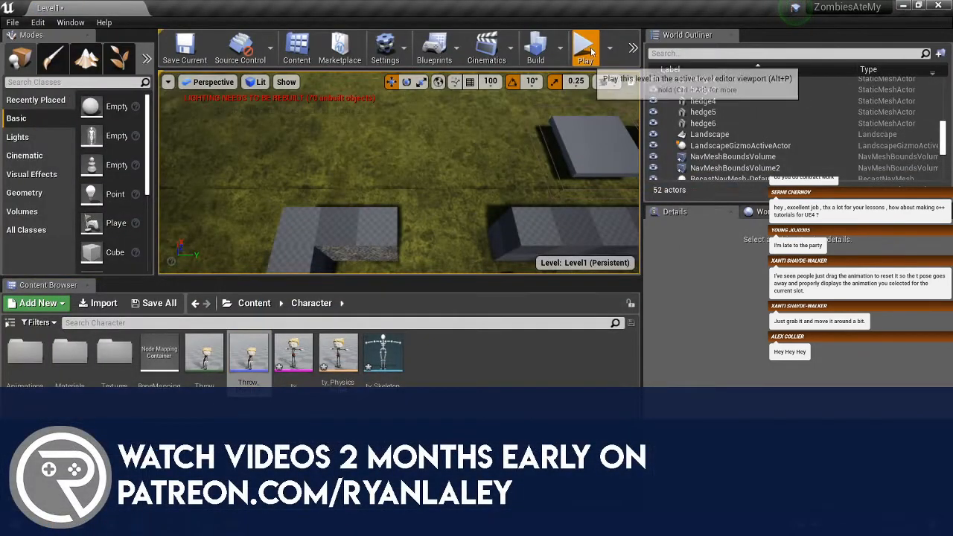
- Play the level, throw several soda cans to test the throw timing, and stop the session
click(586, 46)
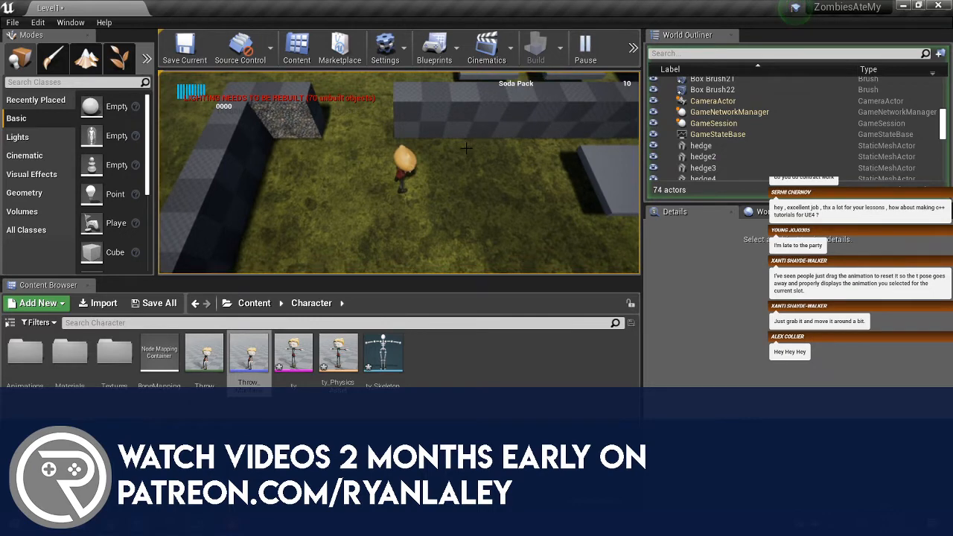
click(452, 145)
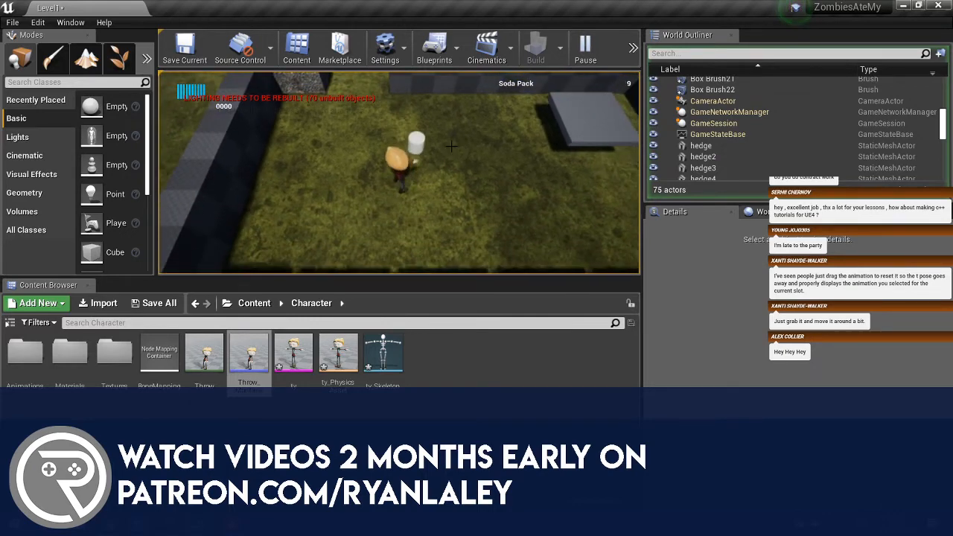
click(451, 146)
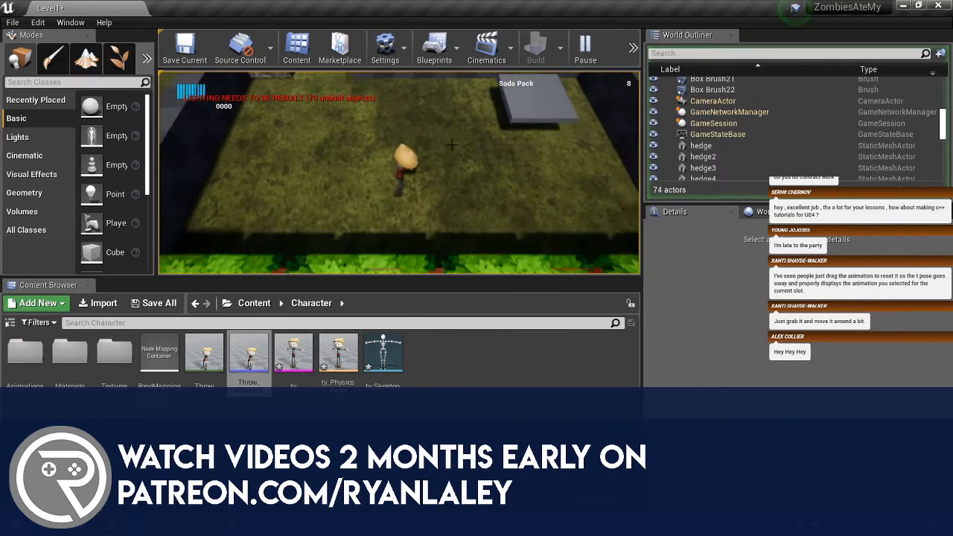
click(451, 145)
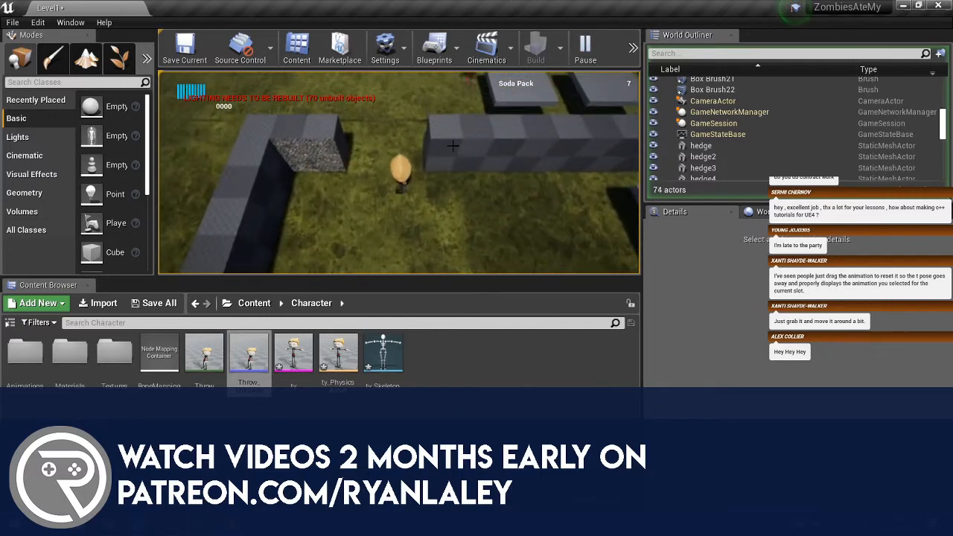
key(Escape)
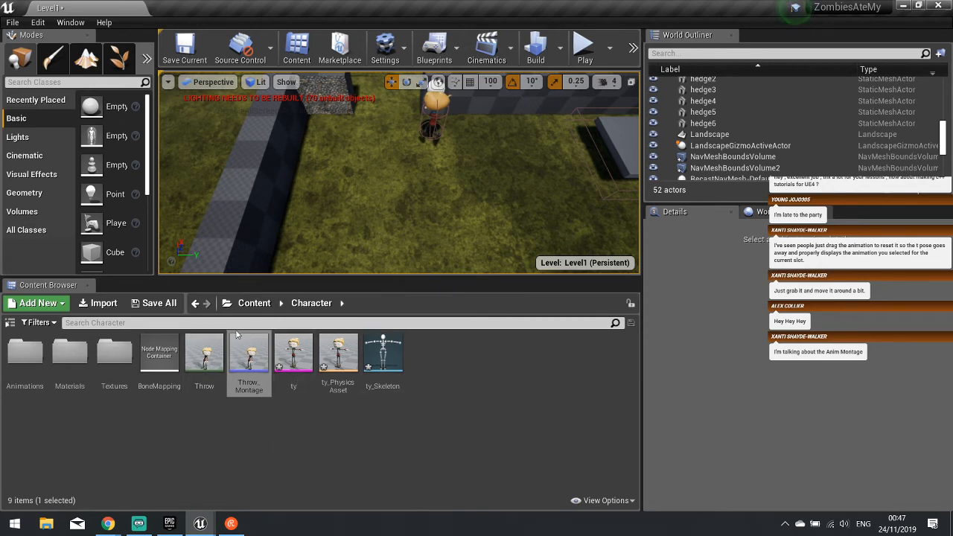
- Review the Throw_Montage track and the WeaponParent event graph, and return to the level editor
double_click(249, 354)
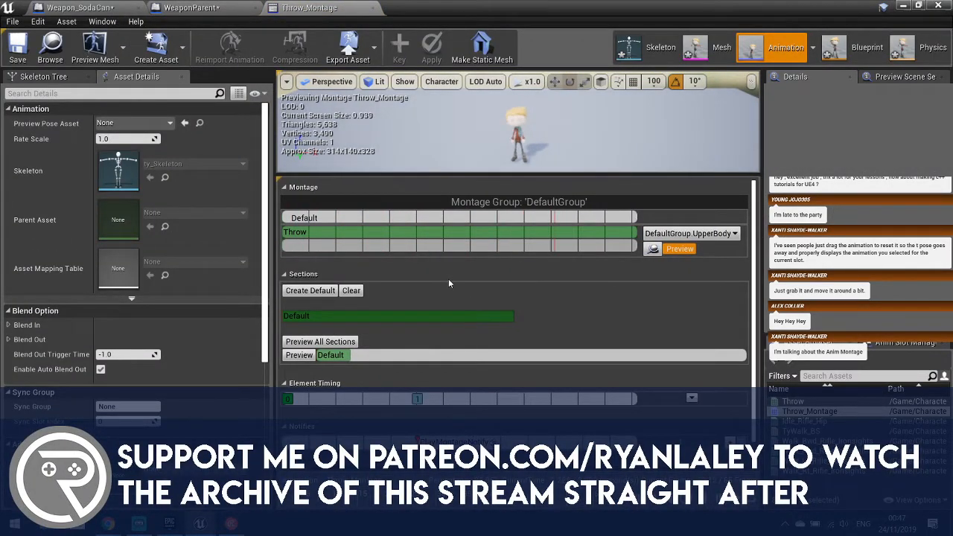
click(419, 248)
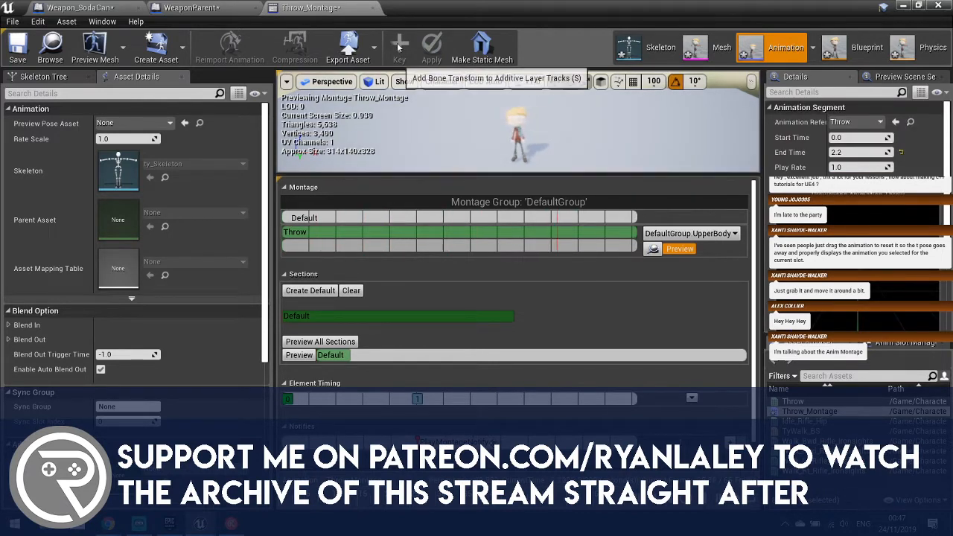
click(372, 8)
scroll(437, 319, down, 2)
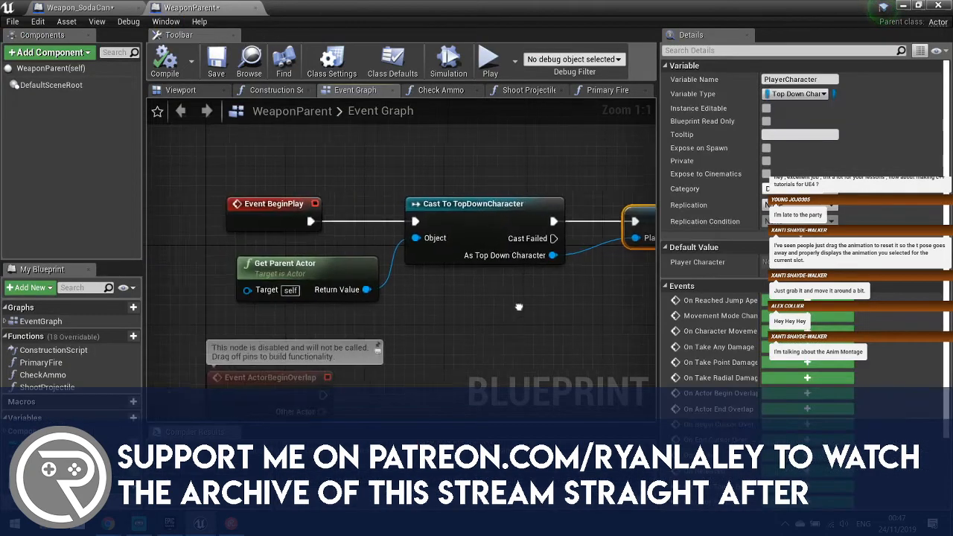
right_drag(437, 319, 358, 311)
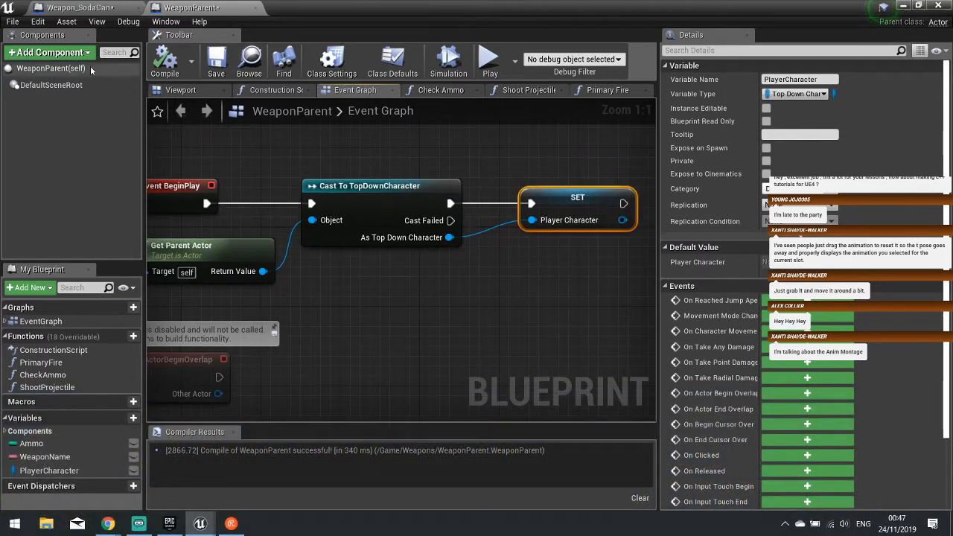
click(902, 8)
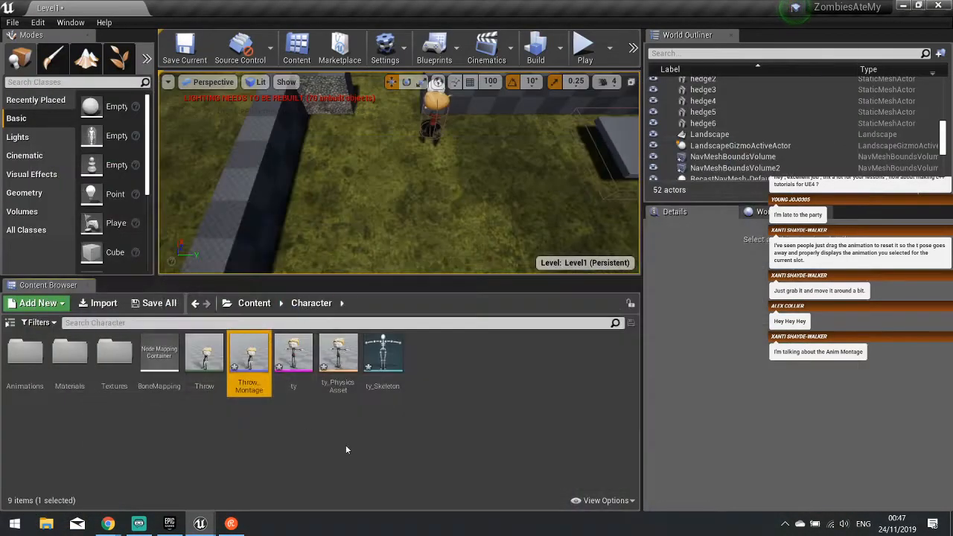
- Launch Maya 2019 and clear the asset selection in the Unreal content browser
click(5, 525)
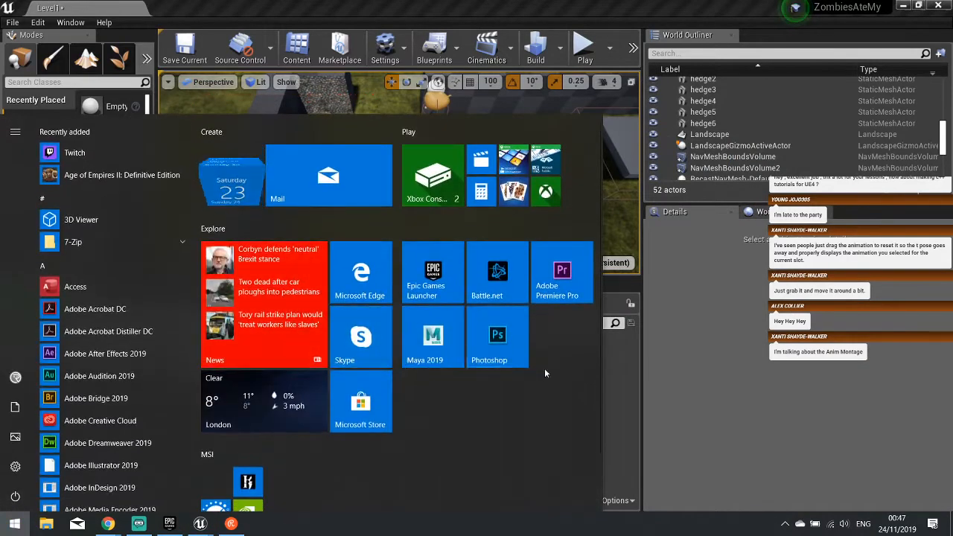
click(430, 337)
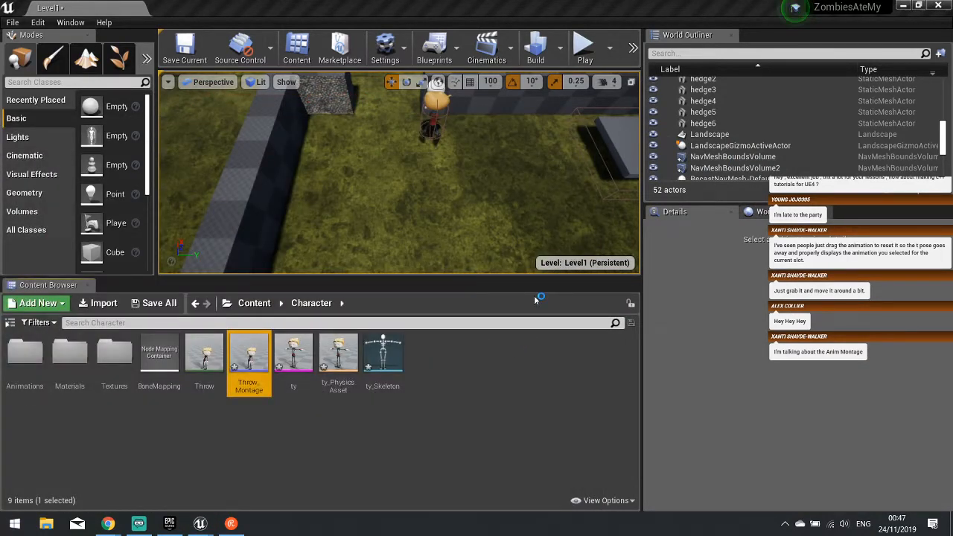
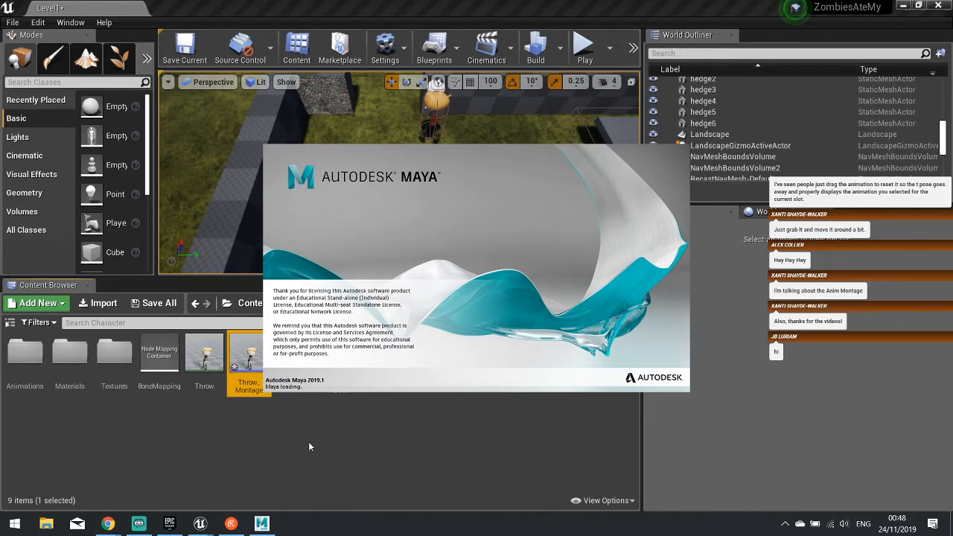
click(252, 437)
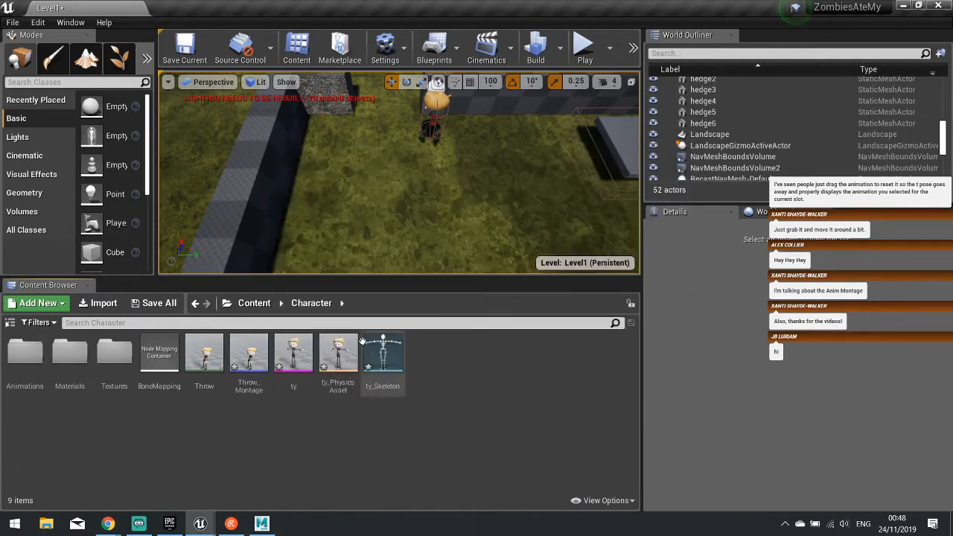
right_drag(347, 198, 387, 164)
key(w)
key(s)
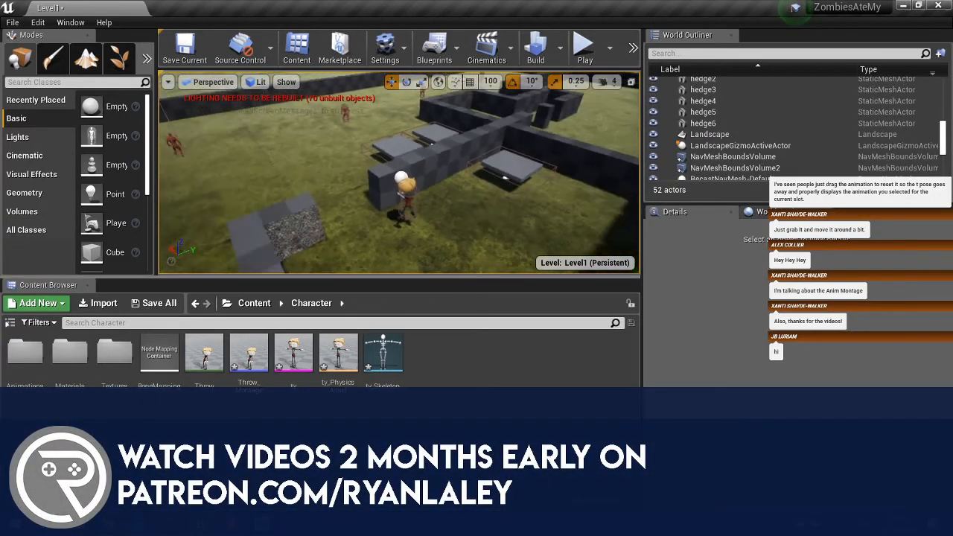
right_drag(505, 177, 514, 176)
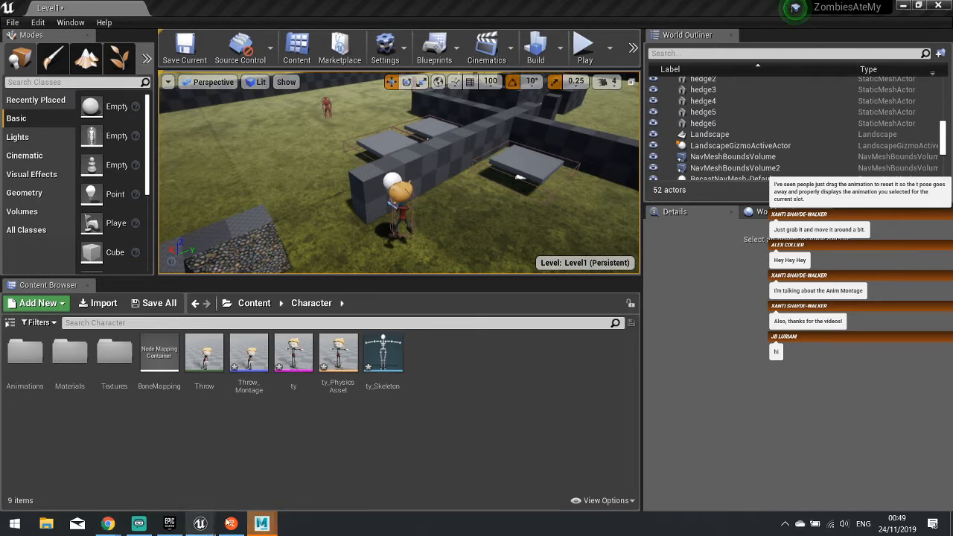
- Switch to Maya and display the Poly Modeling tool set for an empty scene
mouse_move(261, 523)
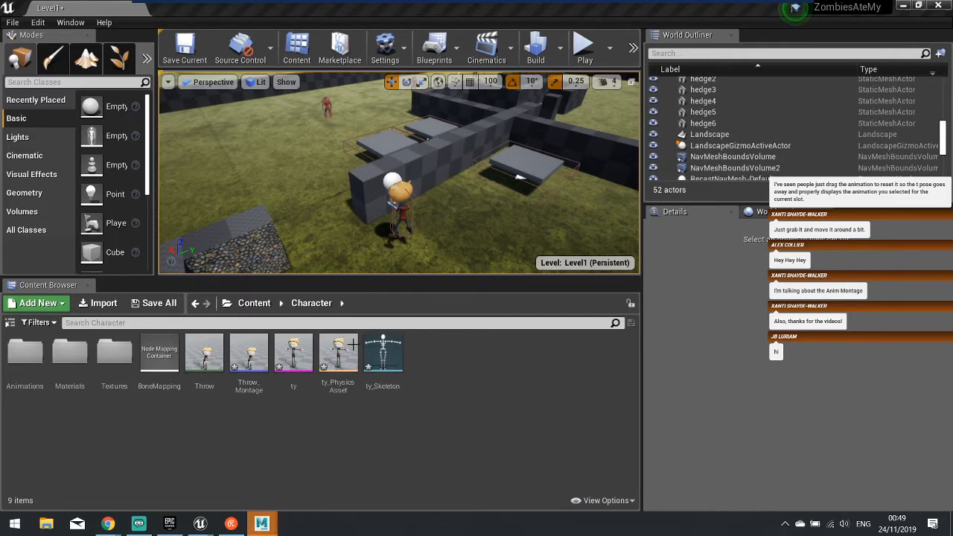
click(261, 523)
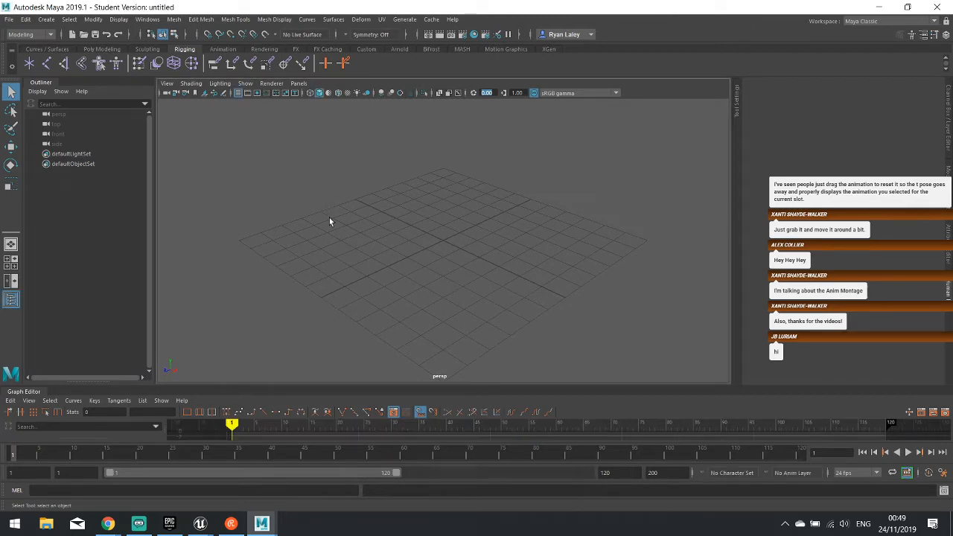
click(112, 58)
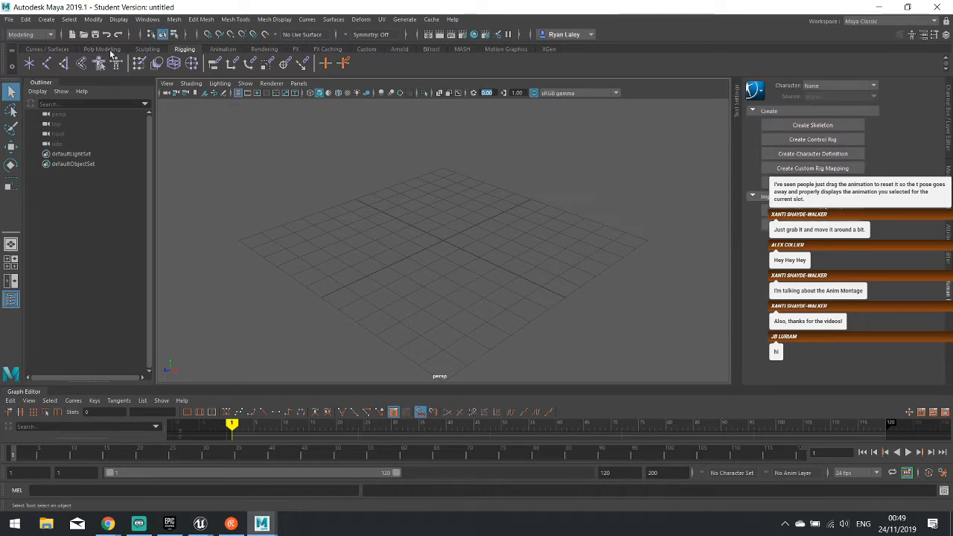
click(113, 50)
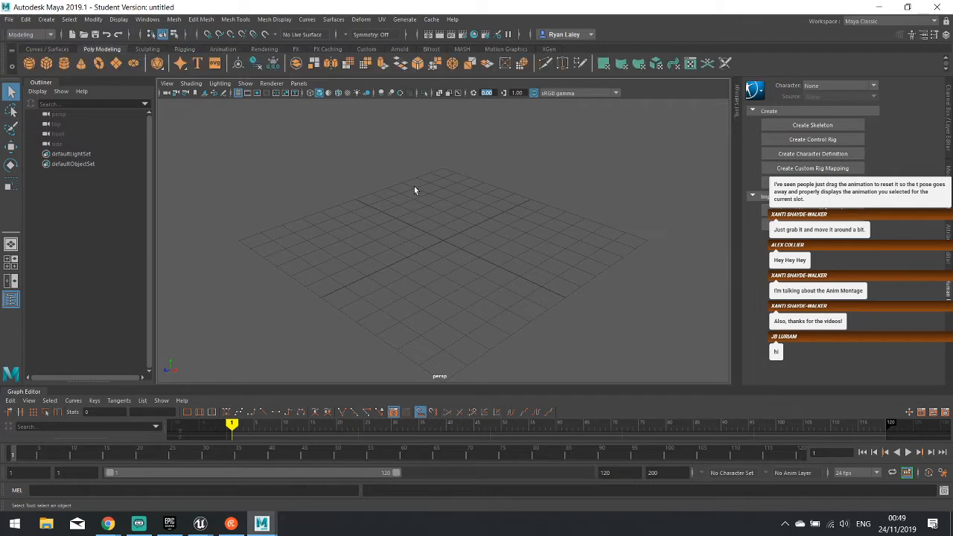
- Switch to the Unreal level editor and lower the TopDownCharacter in the level toward the ground
mouse_move(226, 527)
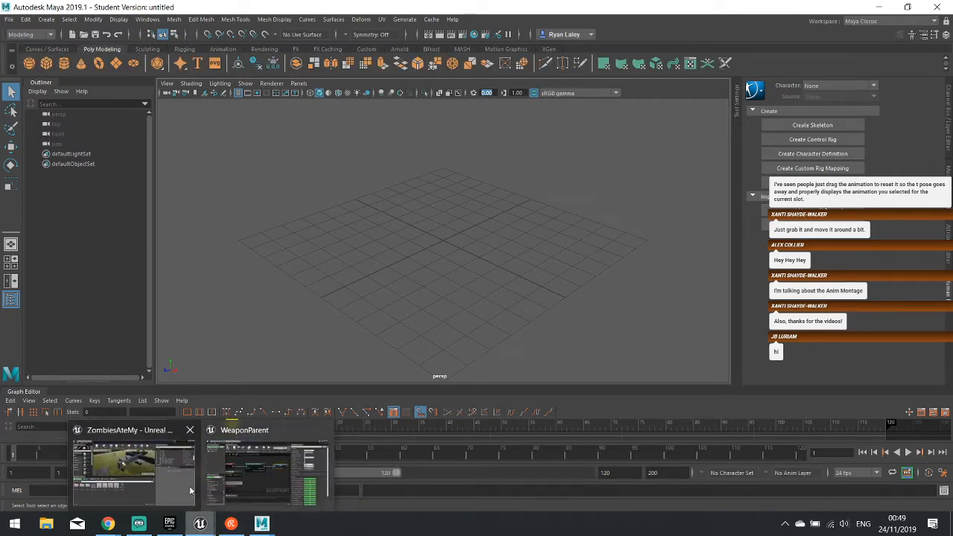
click(190, 491)
right_drag(383, 94, 408, 99)
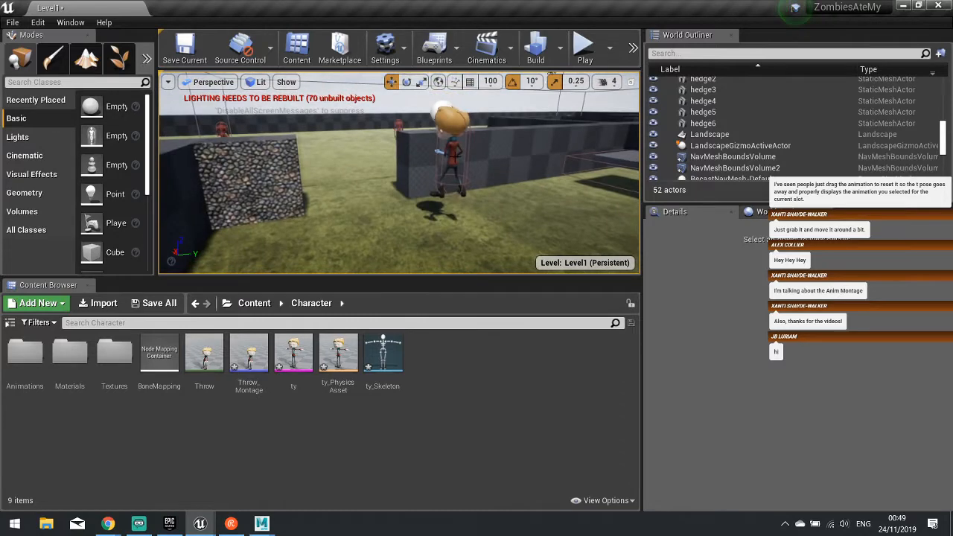
click(453, 153)
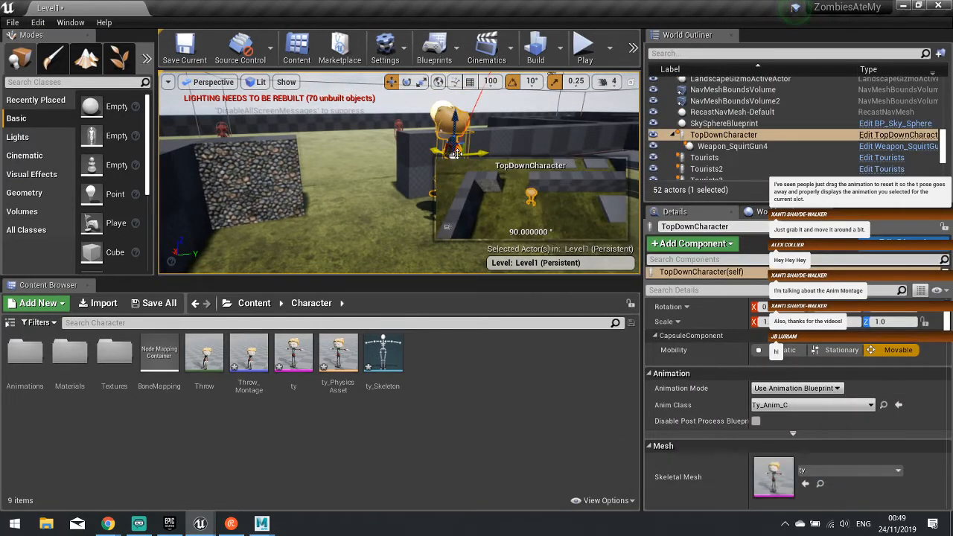
drag(455, 153, 451, 178)
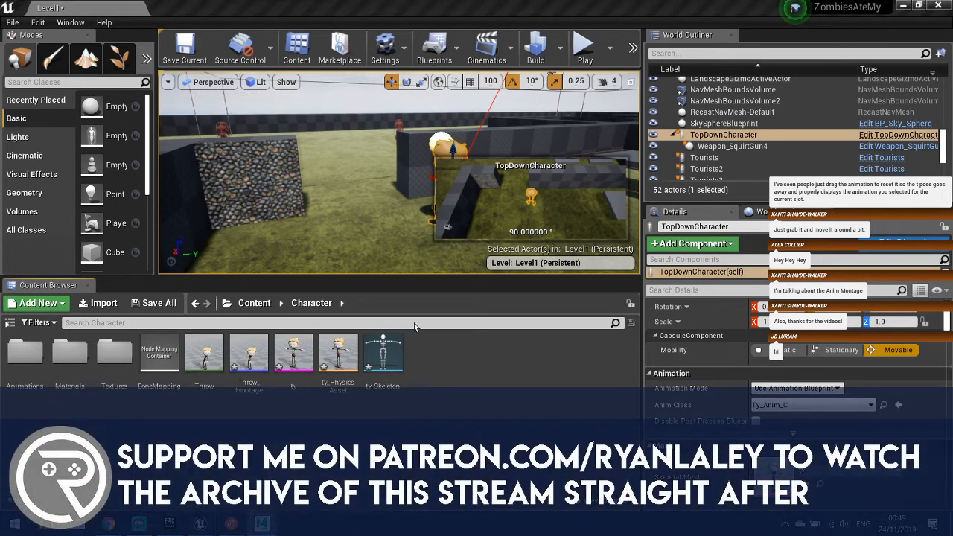
- Switch to Maya and create a polygon cylinder at the centre of the grid
key(alt+Tab)
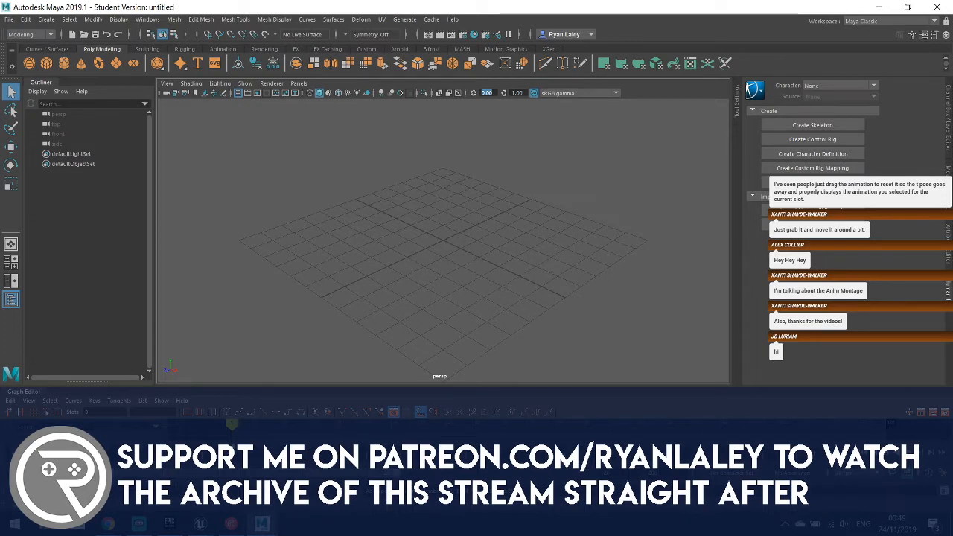
alt+drag(378, 299, 406, 298)
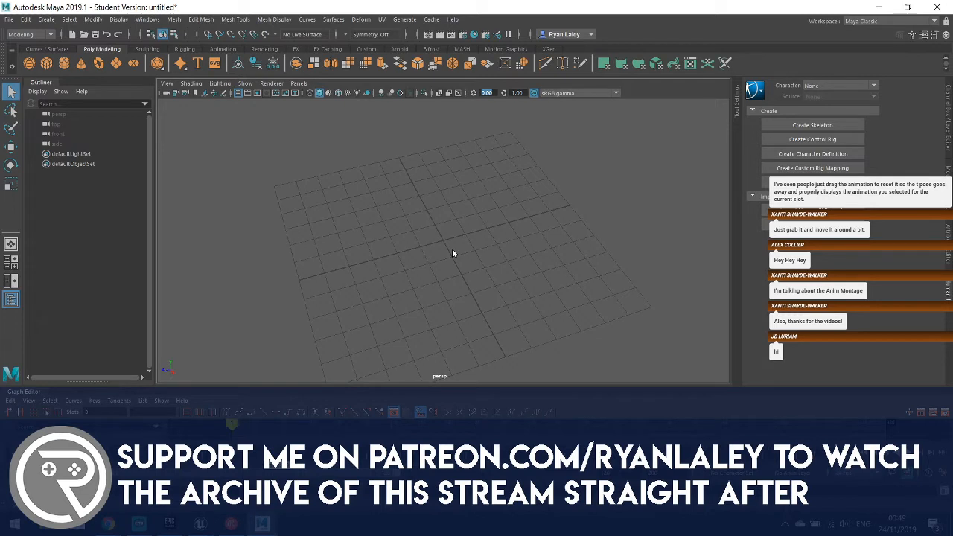
alt+drag(448, 261, 516, 246)
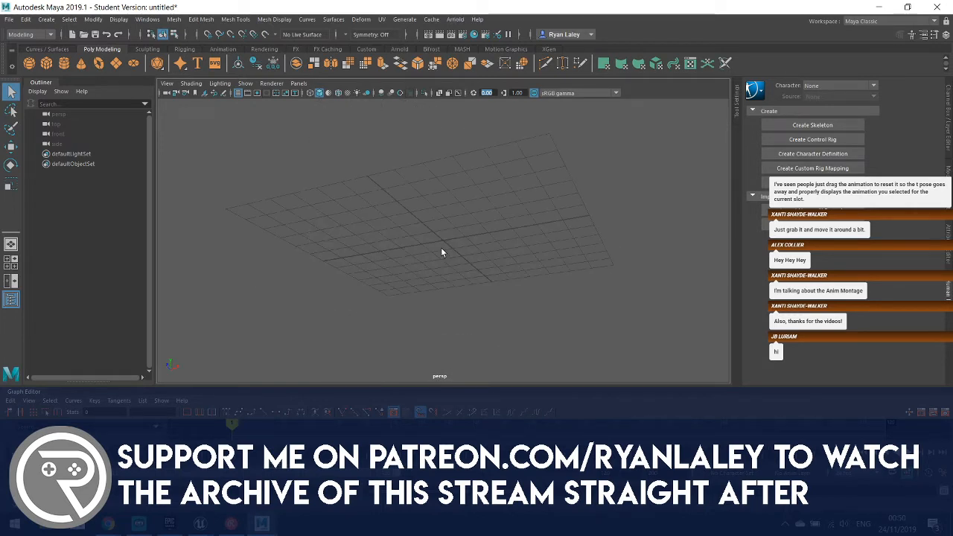
mouse_move(441, 272)
alt+mouse_down()
mouse_move(435, 280)
mouse_move(454, 273)
alt+mouse_up()
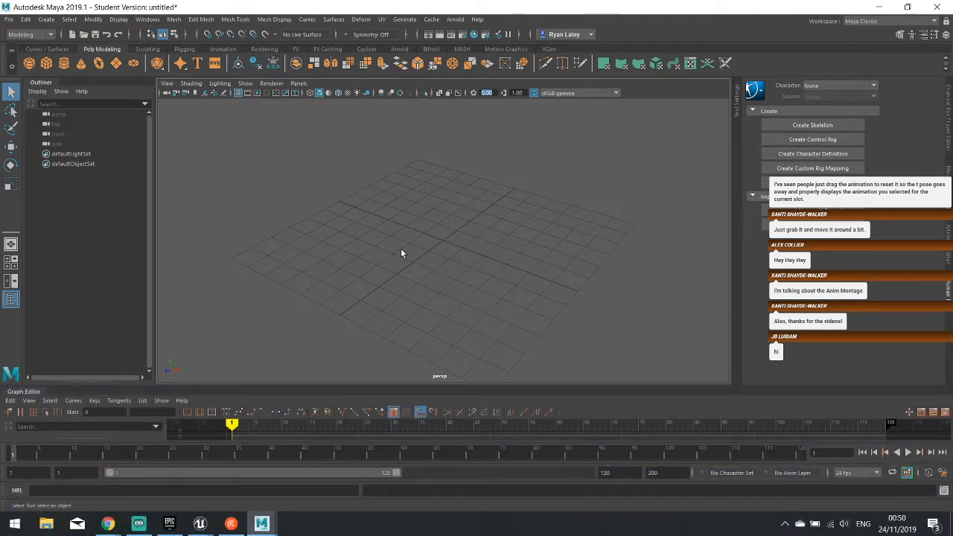
alt+drag(402, 253, 440, 262)
alt+drag(447, 261, 449, 283)
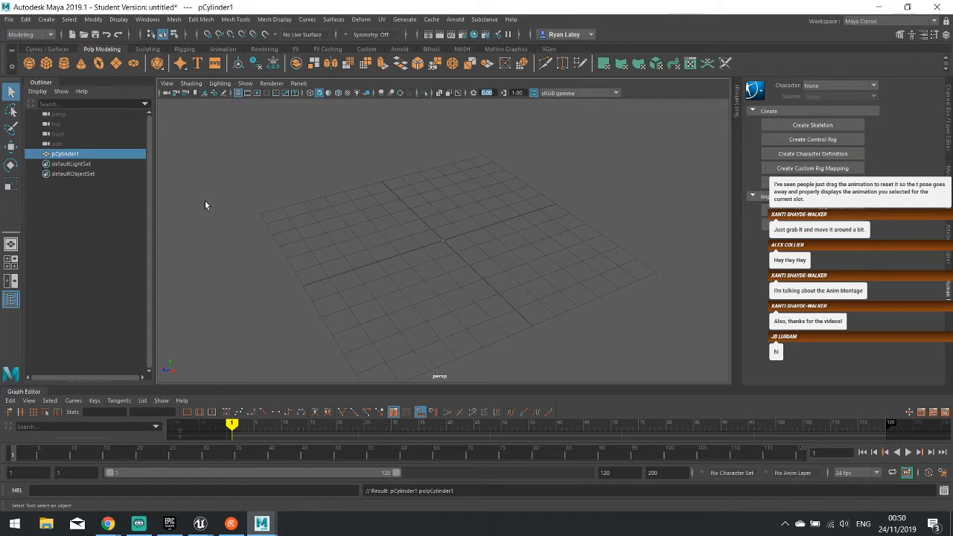
- Set the cylinder's radius to 20 in its polyCylinder1 construction inputs
click(948, 110)
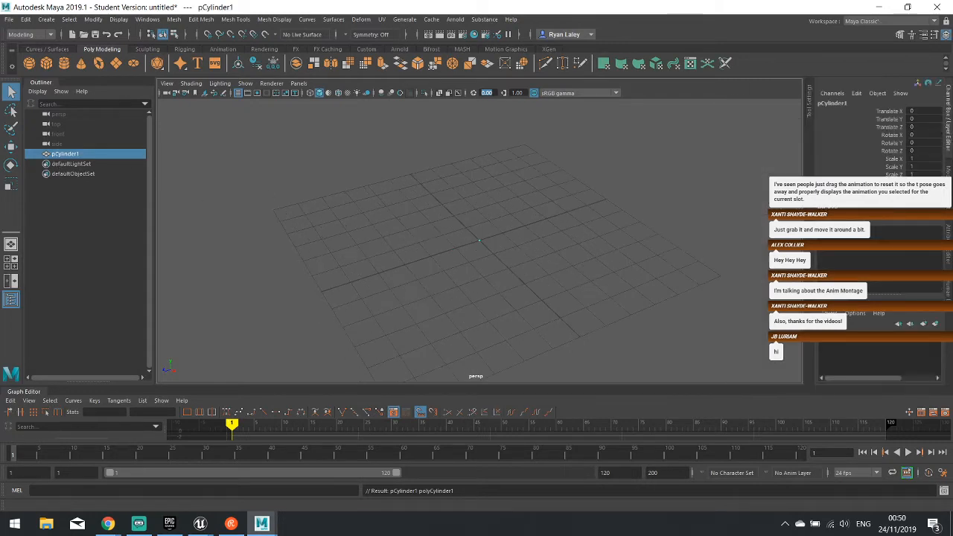
click(853, 216)
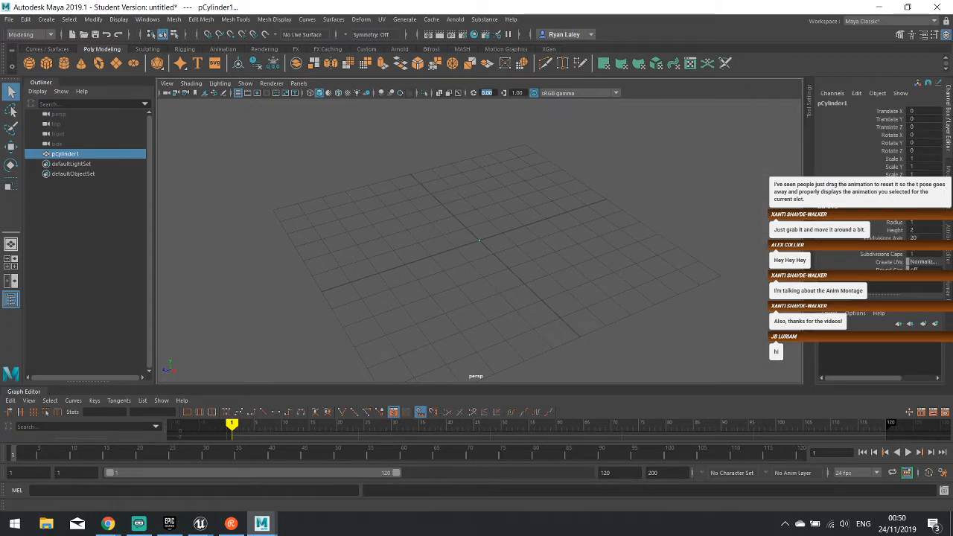
click(929, 224)
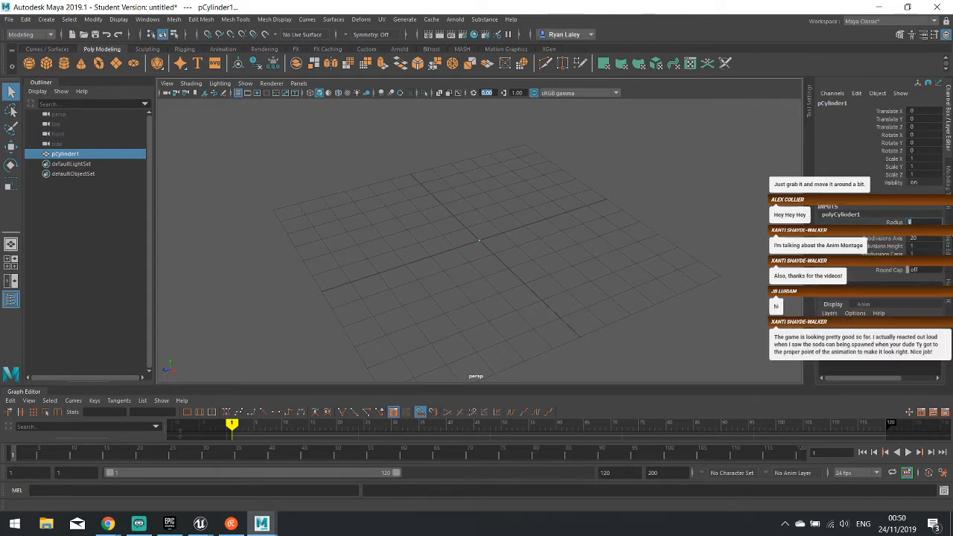
key(ctrl+a)
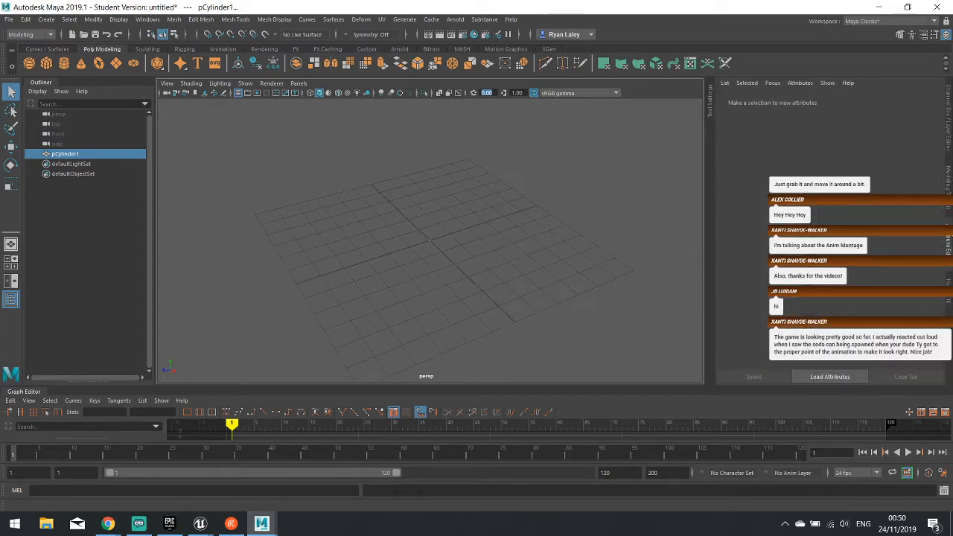
click(948, 126)
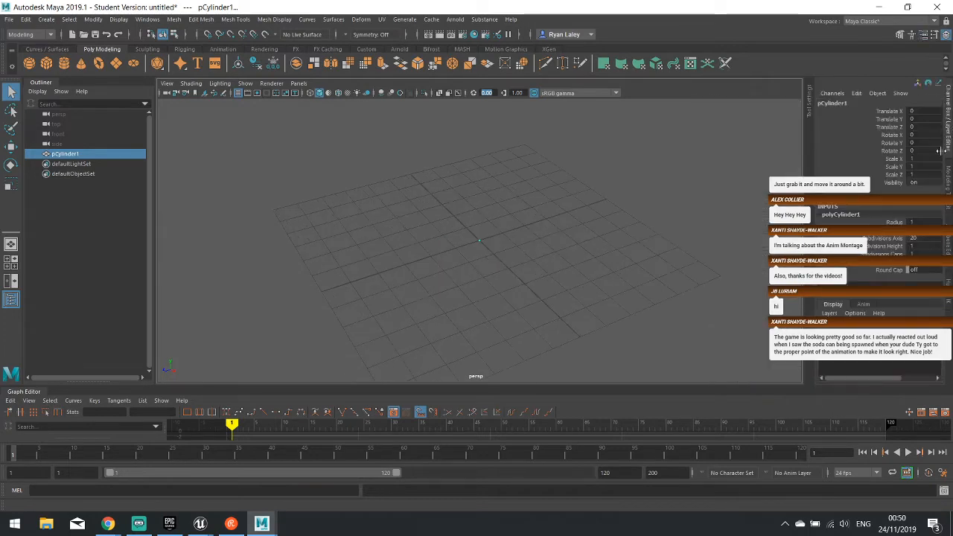
double_click(910, 221)
text(20)
key(Return)
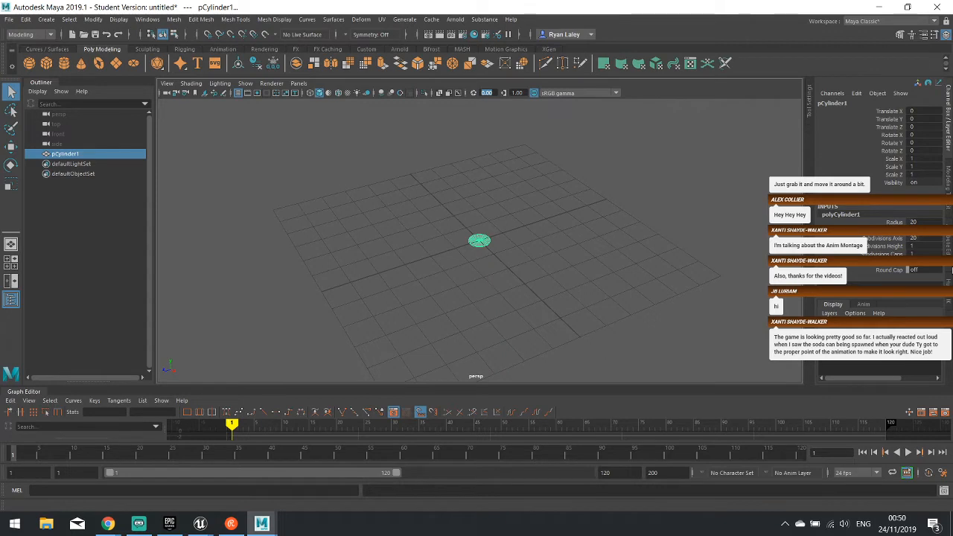
- Increase the cylinder's height until it has the proportions of a soda can
key(Return)
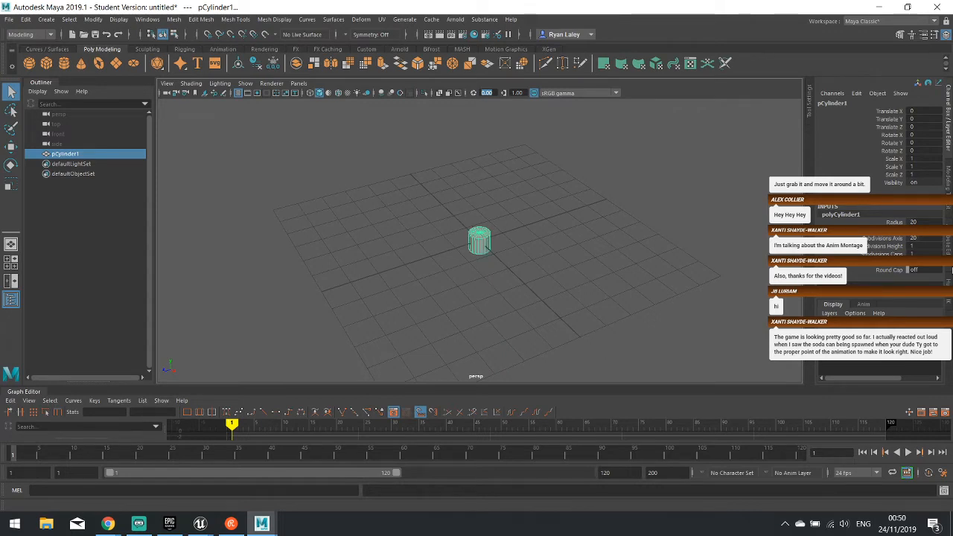
alt+drag(647, 272, 643, 246)
scroll(519, 271, up, 3)
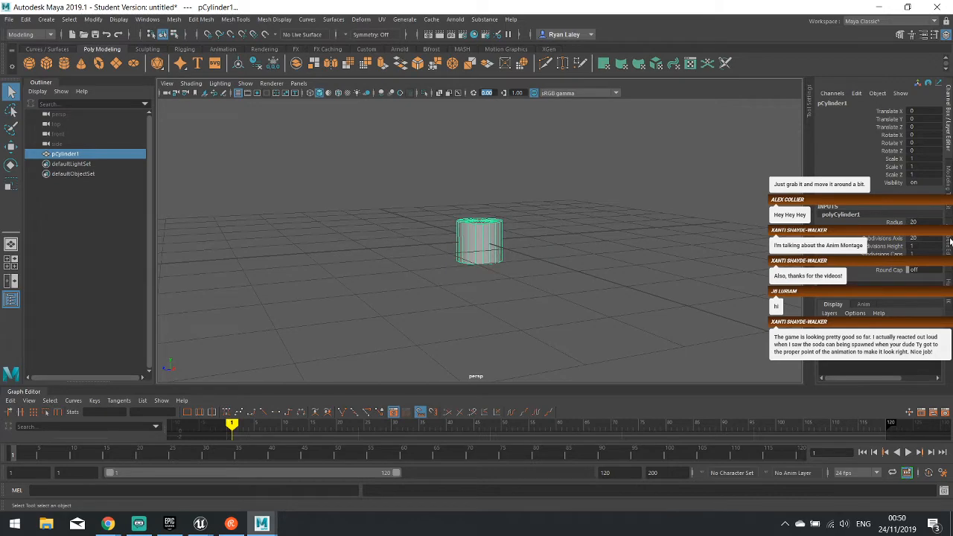
key(Return)
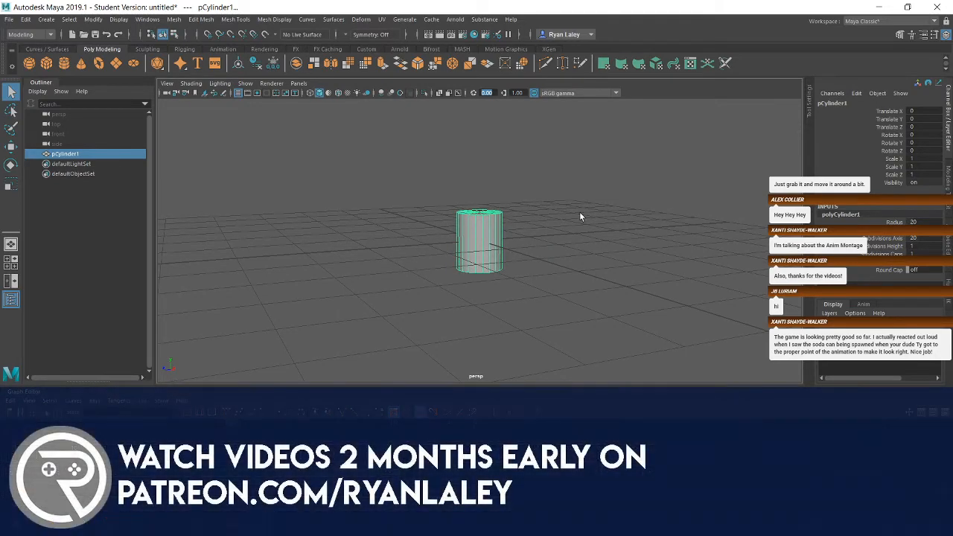
- Set the cylinder's axis subdivisions to 8 for a low-poly can shape
click(854, 217)
click(927, 238)
text(8)
key(Return)
alt+drag(698, 249, 507, 249)
alt+drag(496, 288, 484, 251)
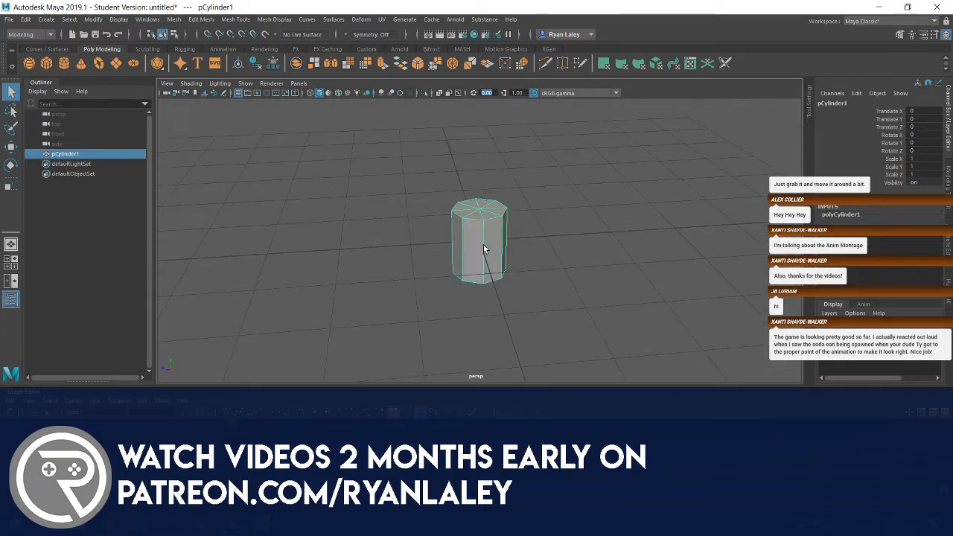
- Select all the vertical side edges of the cylinder and soften them with Soften Edge
key(w)
alt+drag(547, 282, 485, 239)
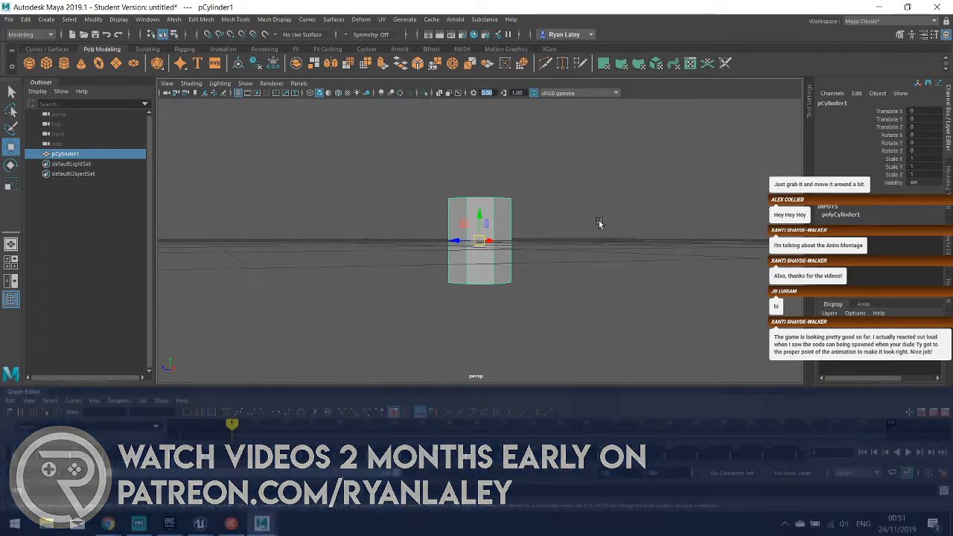
alt+drag(600, 223, 600, 253)
alt+drag(482, 331, 502, 268)
right_click(487, 239)
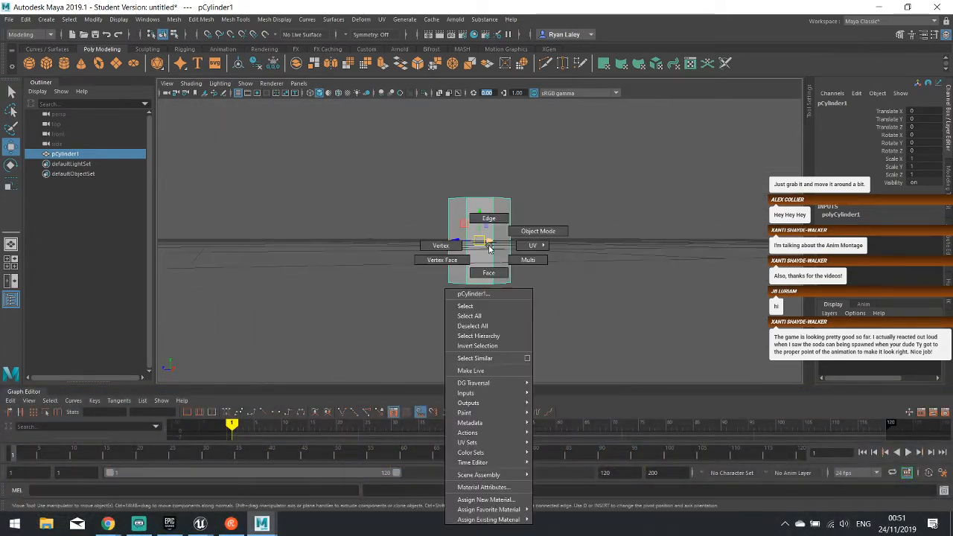
click(541, 227)
drag(417, 257, 527, 247)
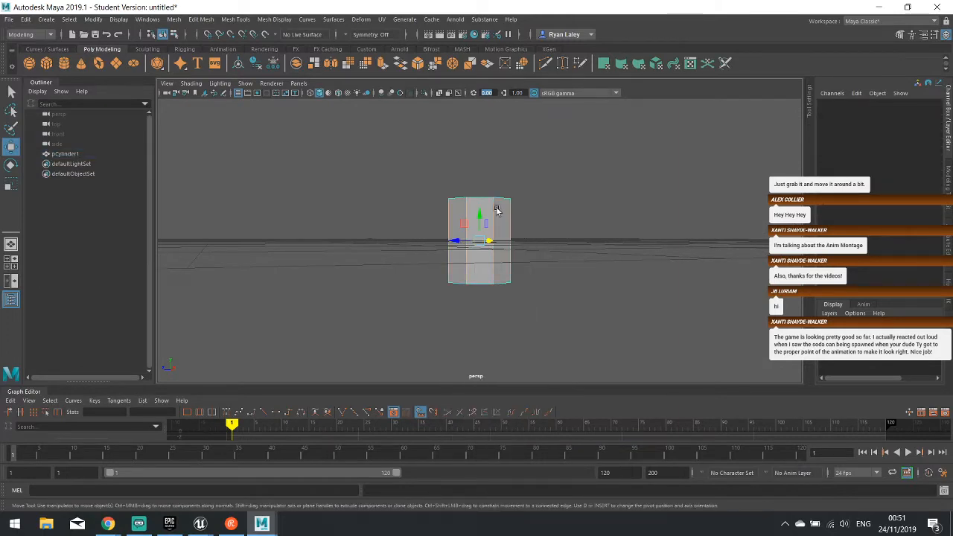
click(308, 20)
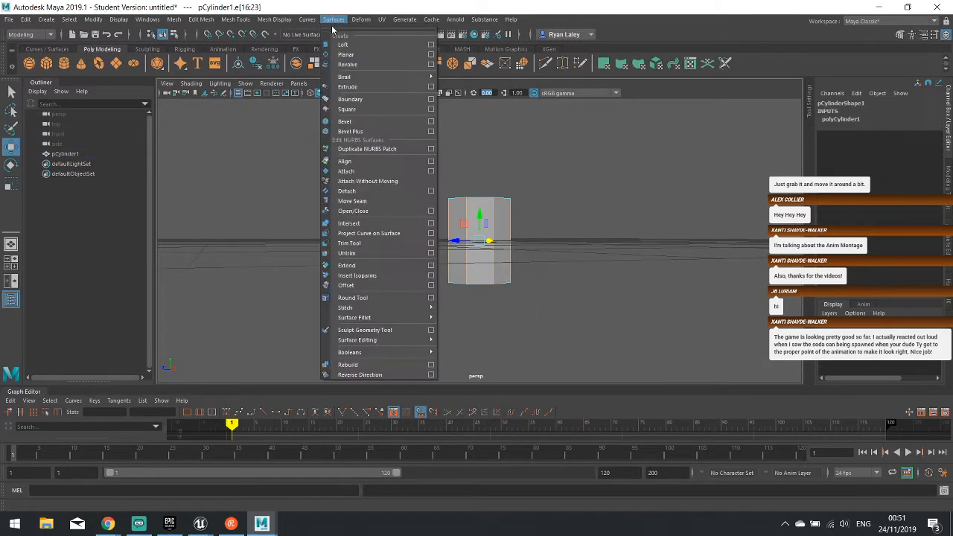
click(307, 20)
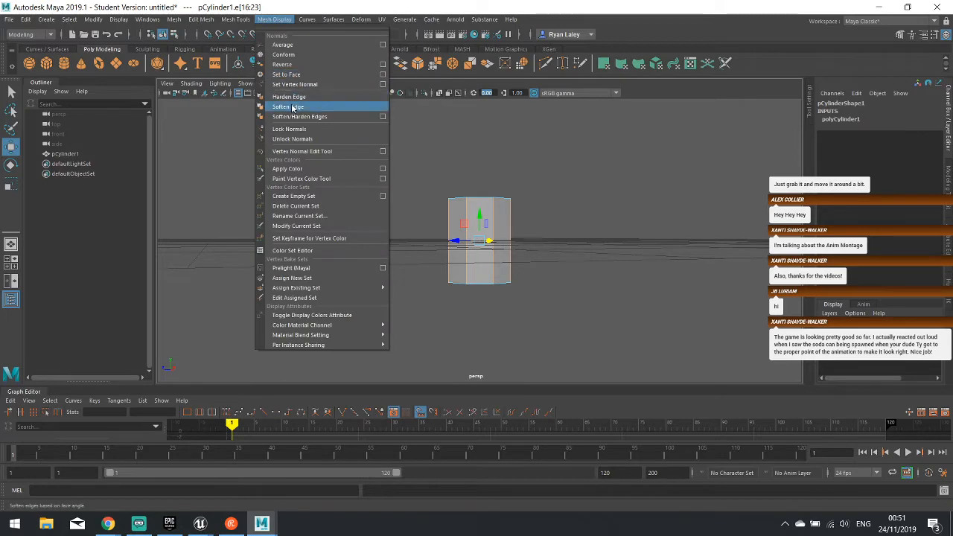
click(288, 107)
- Return the cylinder to object mode and examine the shading of its sides and top
right_drag(481, 217, 551, 233)
click(552, 233)
alt+drag(552, 233, 478, 259)
click(479, 259)
alt+drag(570, 292, 507, 215)
alt+drag(536, 283, 511, 226)
- Switch the cylinder to face selection and select all the triangular faces of its top cap
right_click(480, 179)
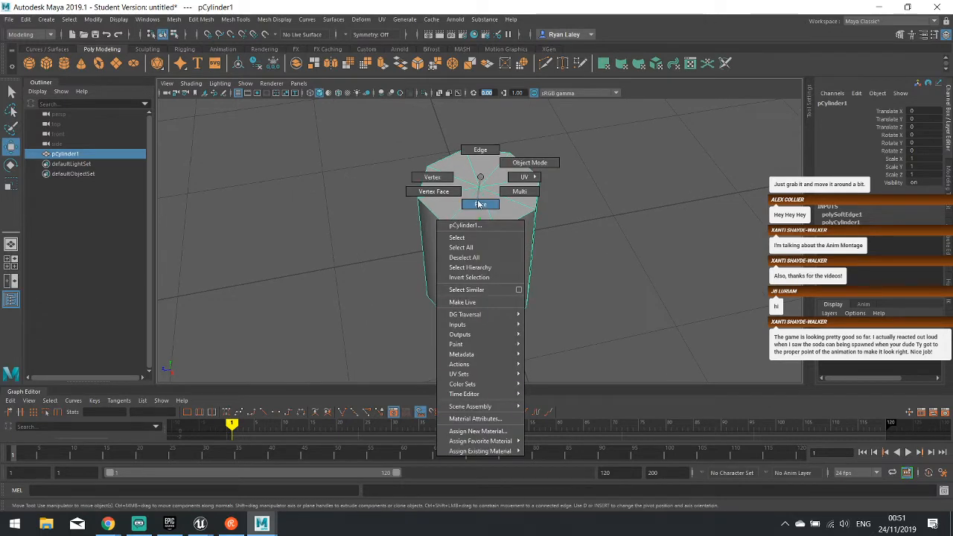
click(480, 202)
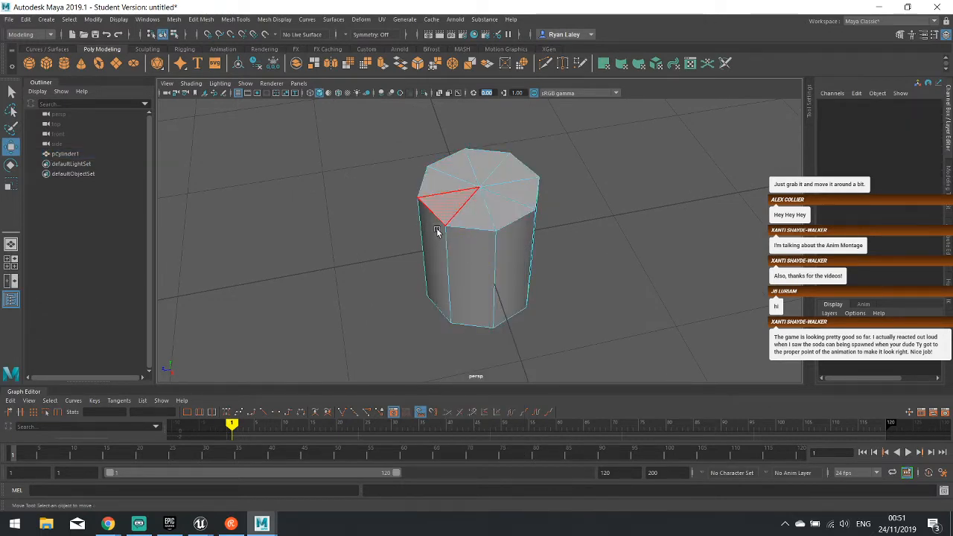
alt+drag(493, 228, 467, 277)
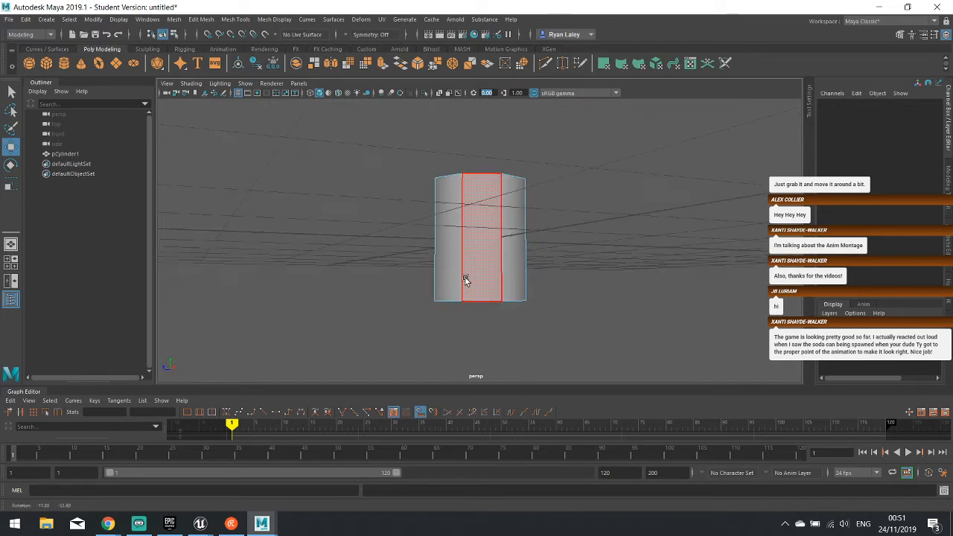
alt+drag(395, 215, 315, 298)
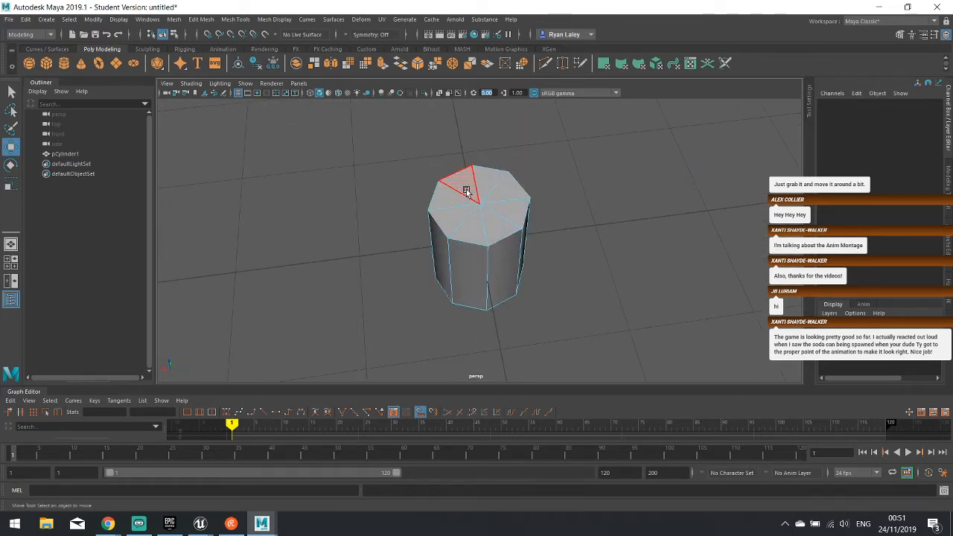
mouse_move(467, 192)
mouse_down()
mouse_move(459, 224)
mouse_move(494, 195)
mouse_up()
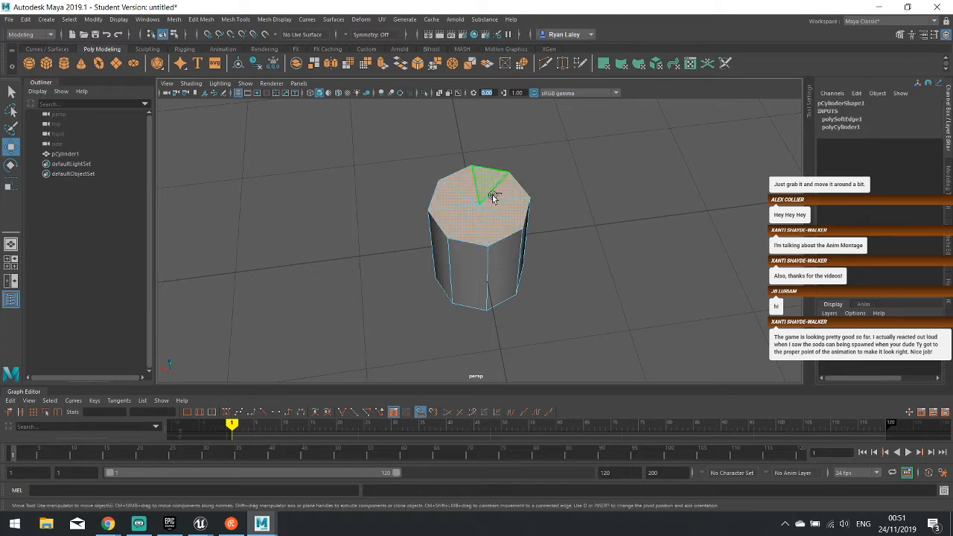
scroll(501, 222, up, 2)
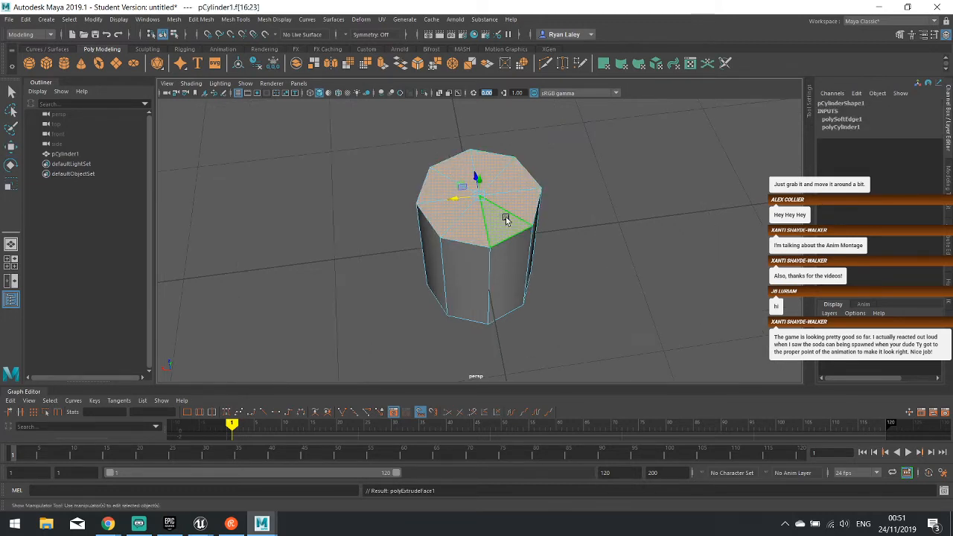
- Extrude the top cap faces twice without height, scaling each extrusion slightly inward to form two concentric rings
key(ctrl+e)
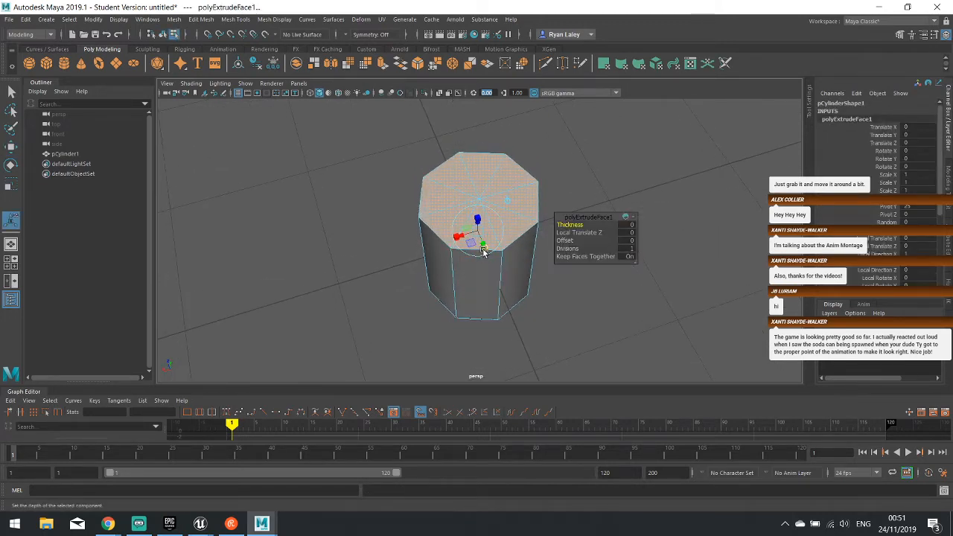
drag(479, 247, 468, 247)
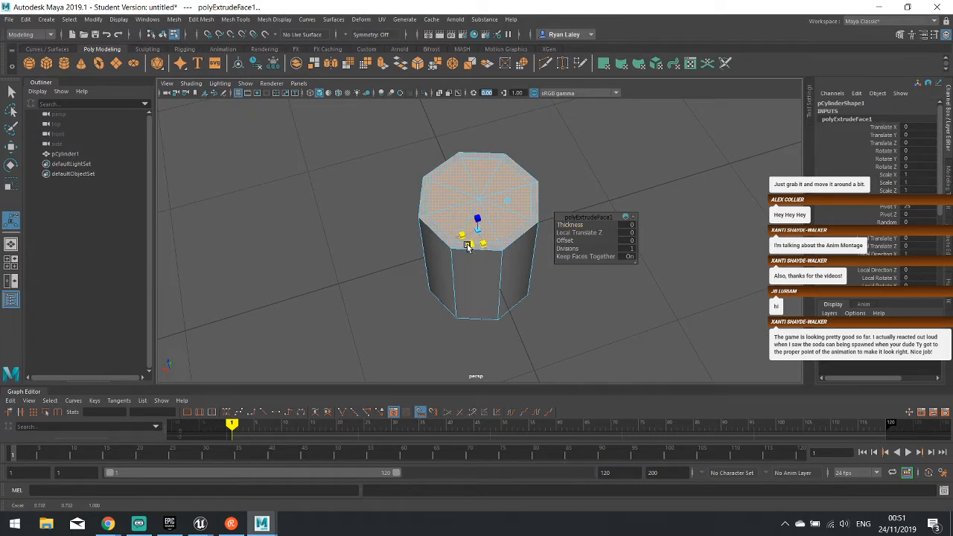
key(ctrl+e)
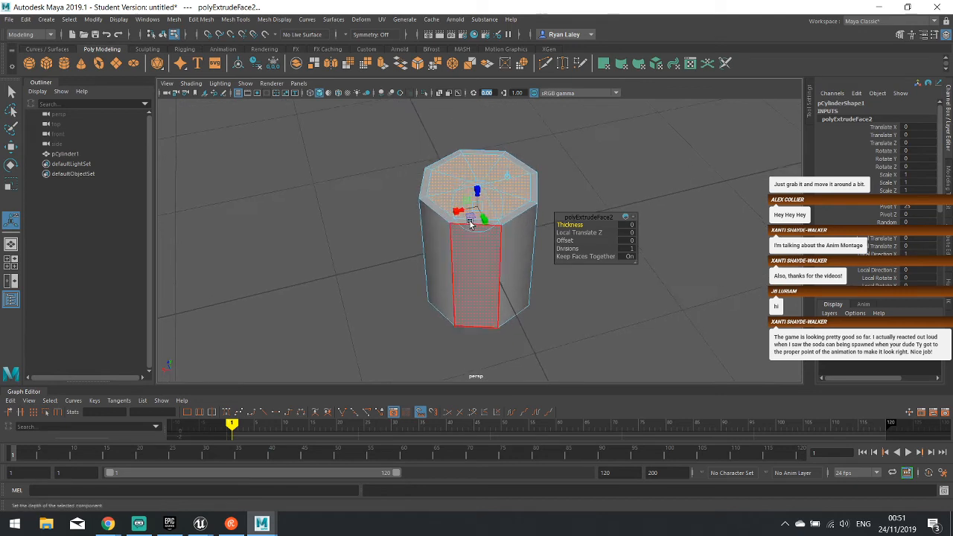
drag(469, 221, 471, 222)
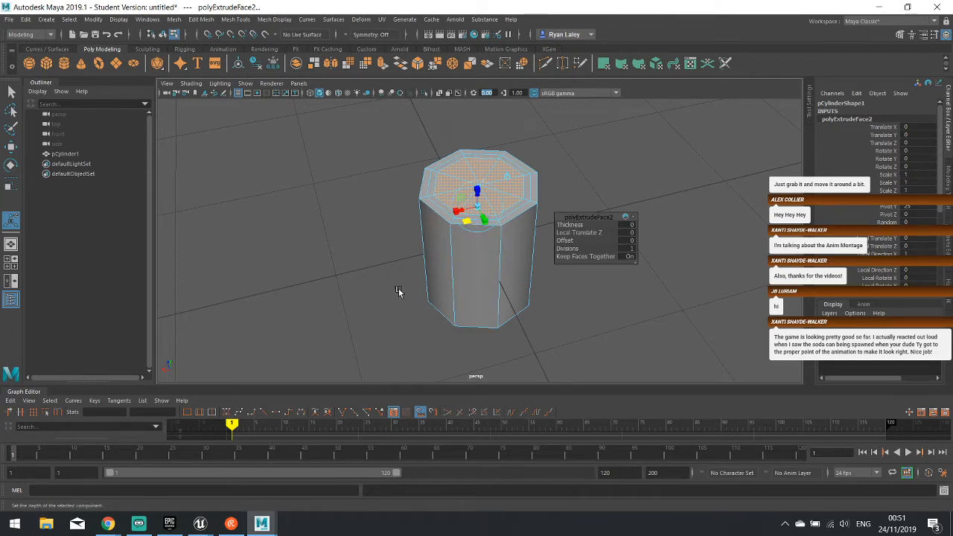
- Select the inner ring of faces on the can's top and extrude it down by 0.696 to form a rim groove
scroll(413, 289, up, 4)
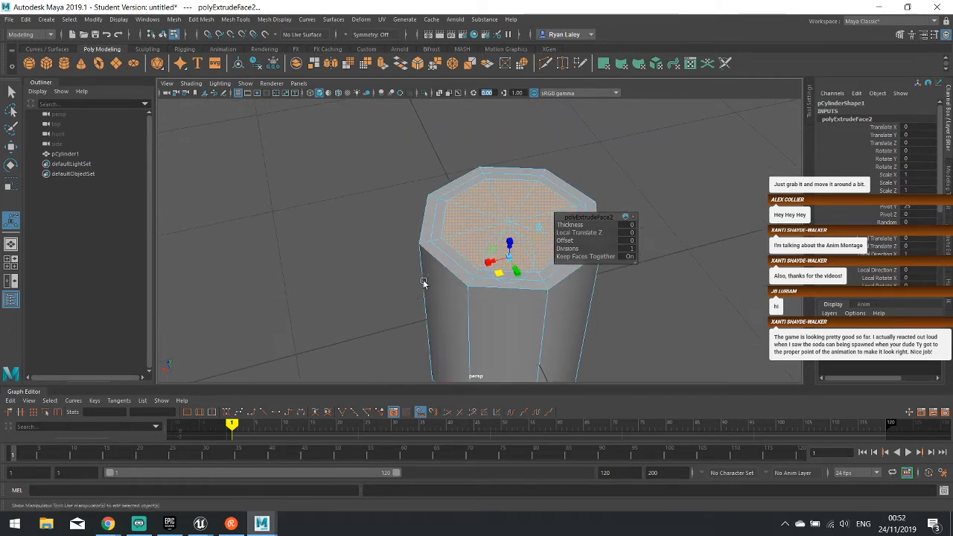
click(452, 257)
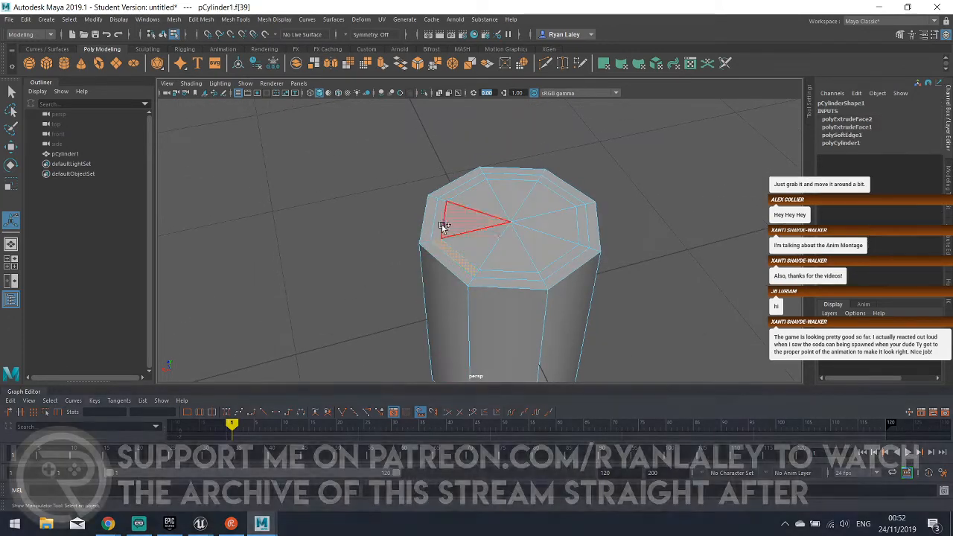
shift+double_click(441, 222)
key(ctrl+e)
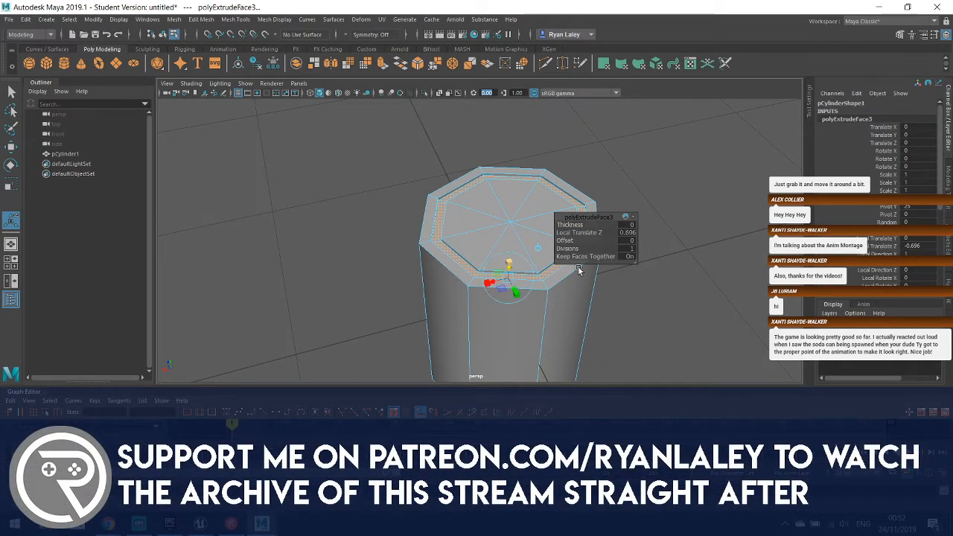
click(631, 320)
alt+drag(640, 312, 553, 329)
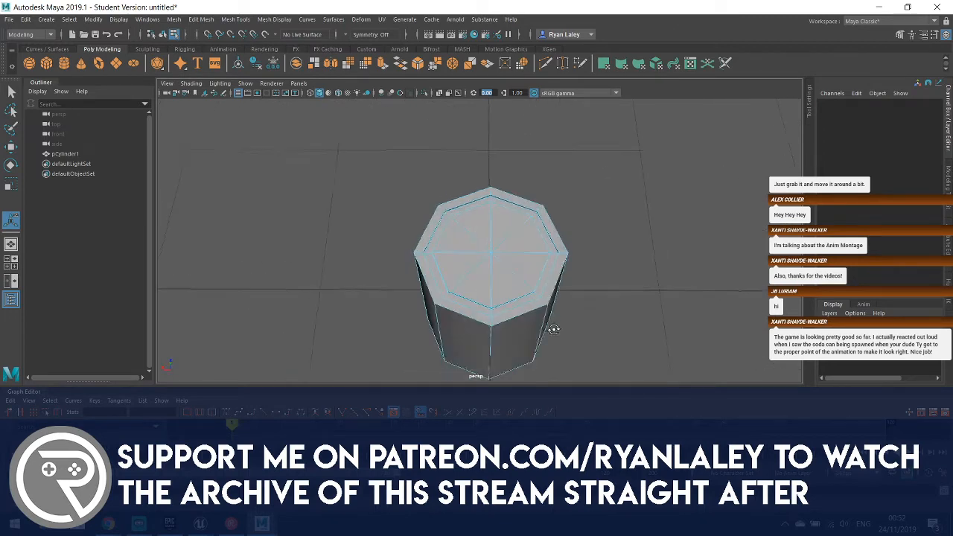
- Extrude one triangular lid face scaled inward, and extrude it again with a local Z translation of -4.001 to sink the can's opening
click(538, 272)
alt+drag(539, 274, 587, 343)
key(ctrl+e)
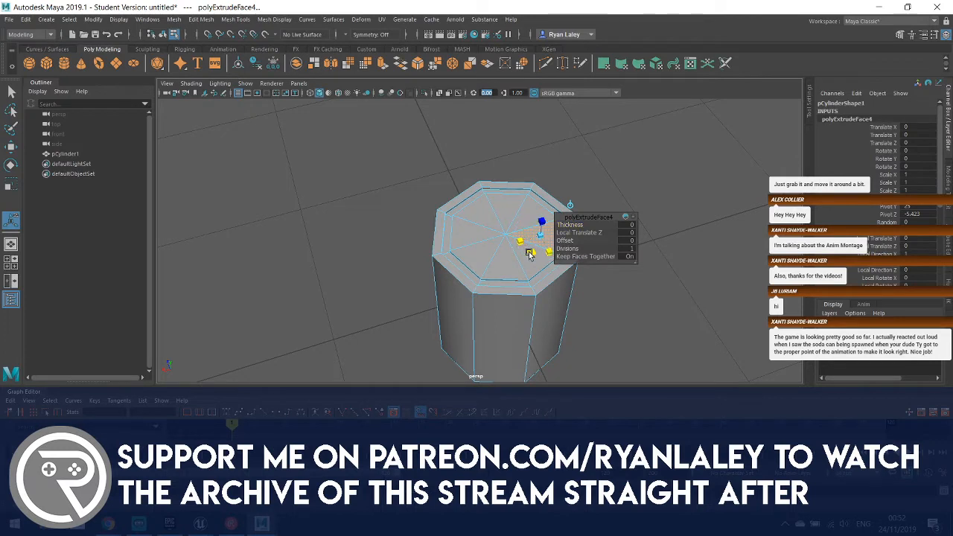
drag(529, 254, 535, 254)
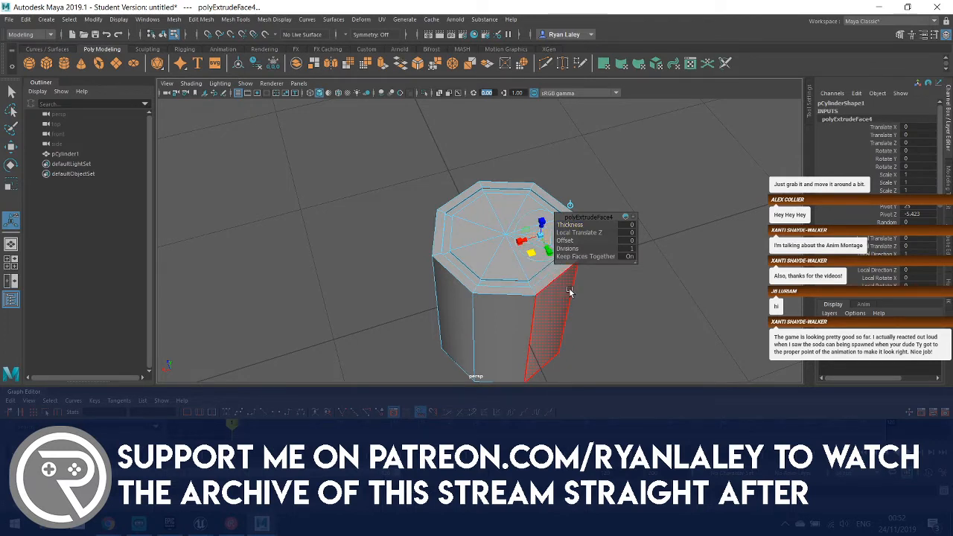
key(ctrl+e)
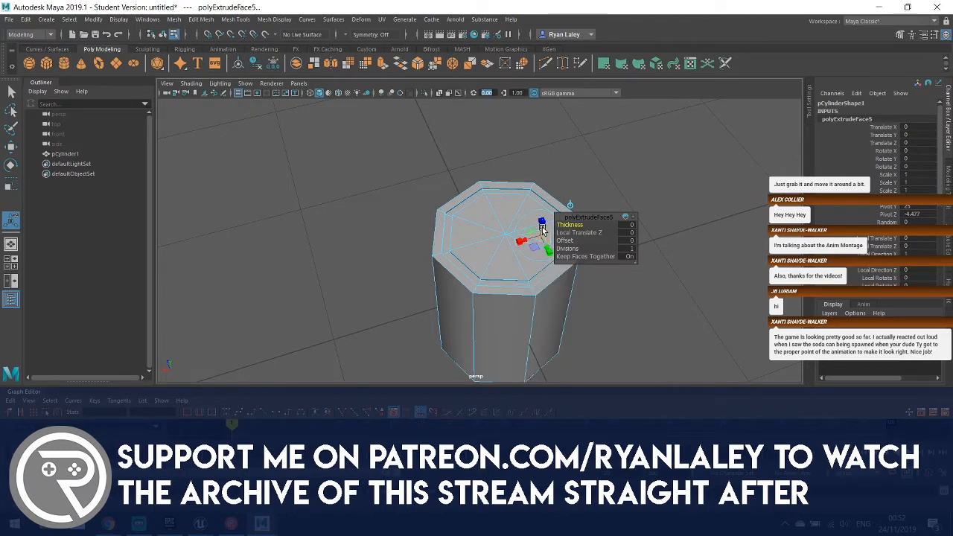
drag(542, 230, 542, 243)
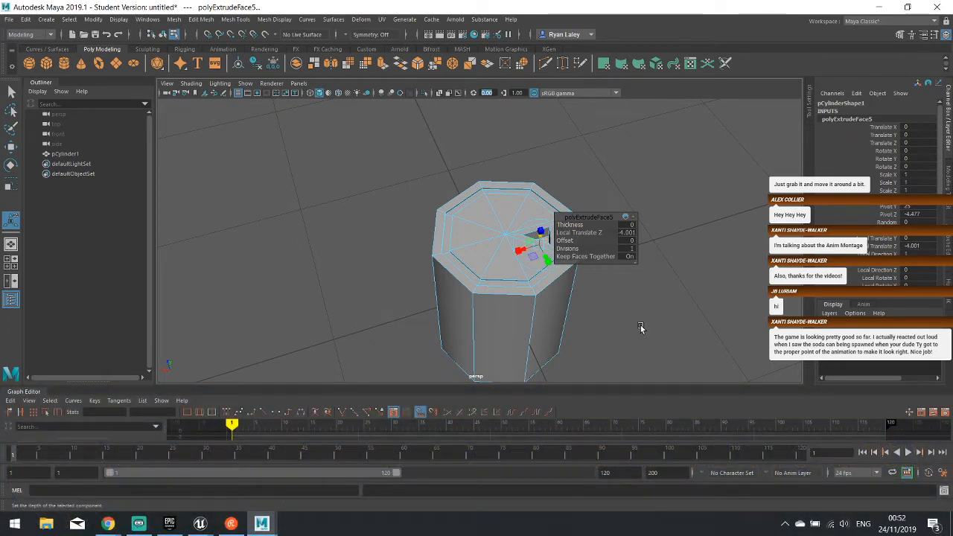
click(640, 326)
alt+drag(640, 326, 567, 319)
scroll(611, 296, down, 3)
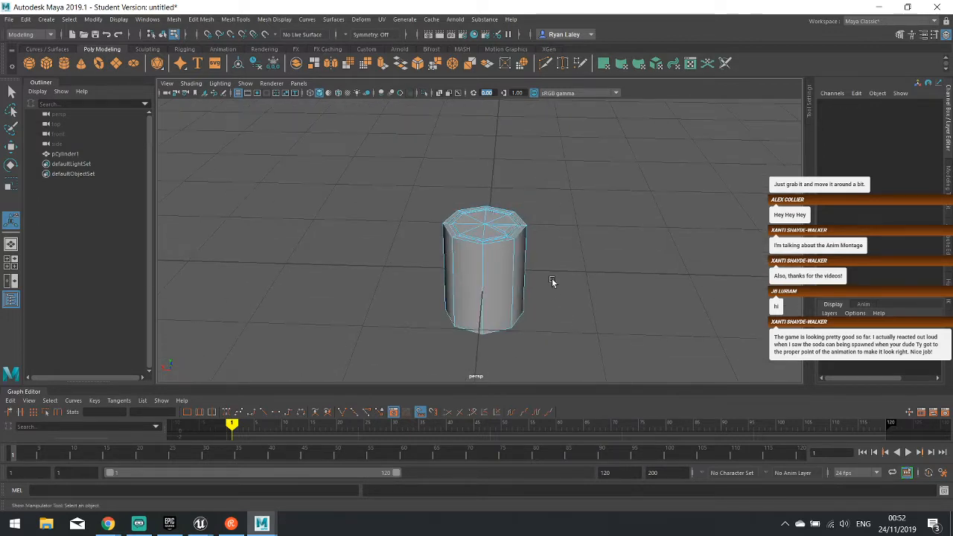
- Check the can in object mode, and select all its side faces in face mode
alt+drag(552, 281, 525, 257)
right_drag(525, 257, 570, 232)
click(569, 289)
alt+drag(568, 289, 549, 325)
right_drag(491, 252, 491, 280)
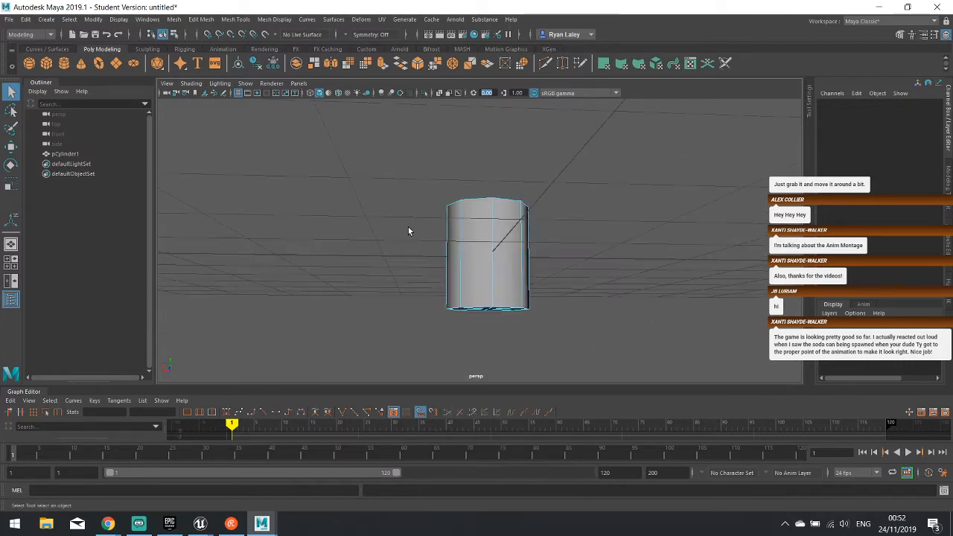
drag(408, 228, 576, 260)
- Open the UV Editor for the can and position its window so the model stays visible beside it
click(380, 19)
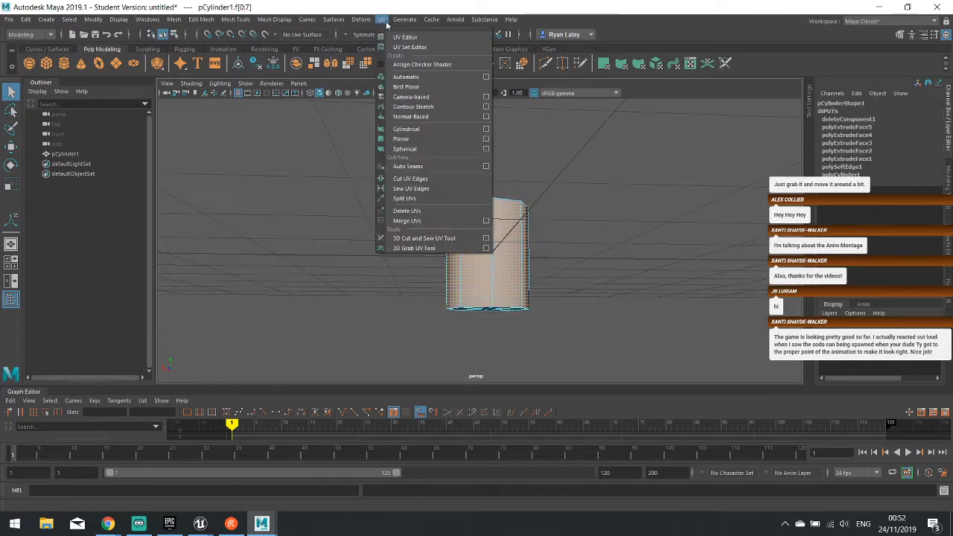
click(405, 35)
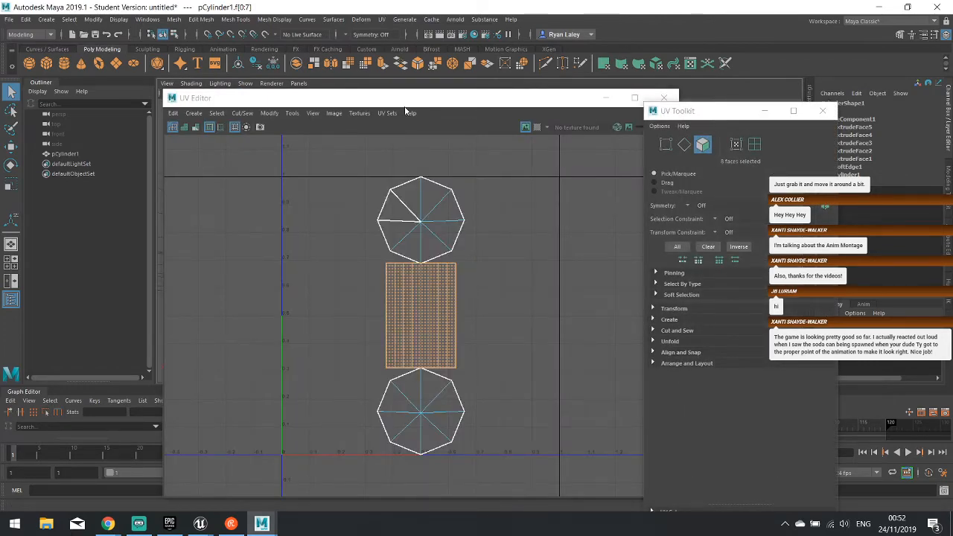
drag(406, 98, 186, 105)
drag(294, 100, 235, 102)
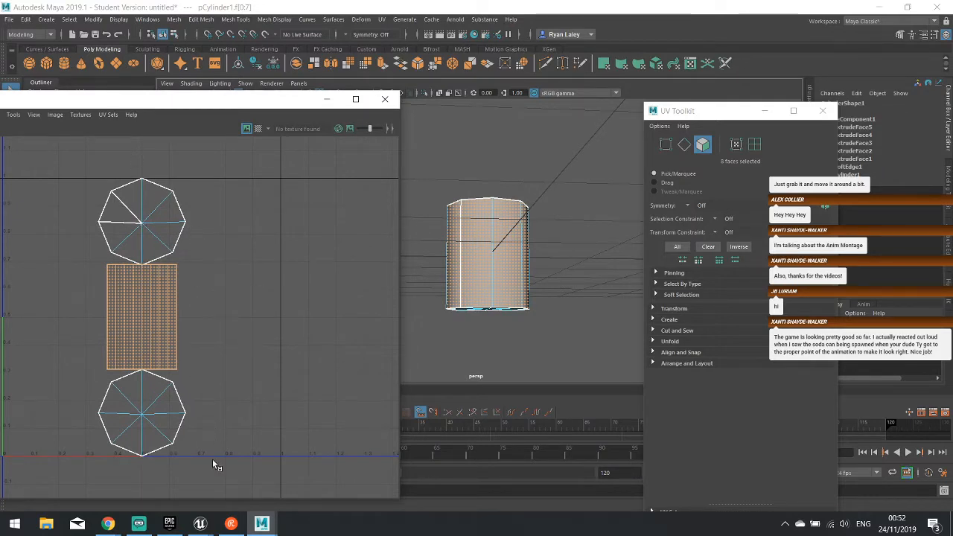
- Select all three UV shells in UV shell mode and scale them down uniformly to leave a margin inside the UV tile
drag(212, 458, 36, 175)
right_drag(158, 298, 132, 284)
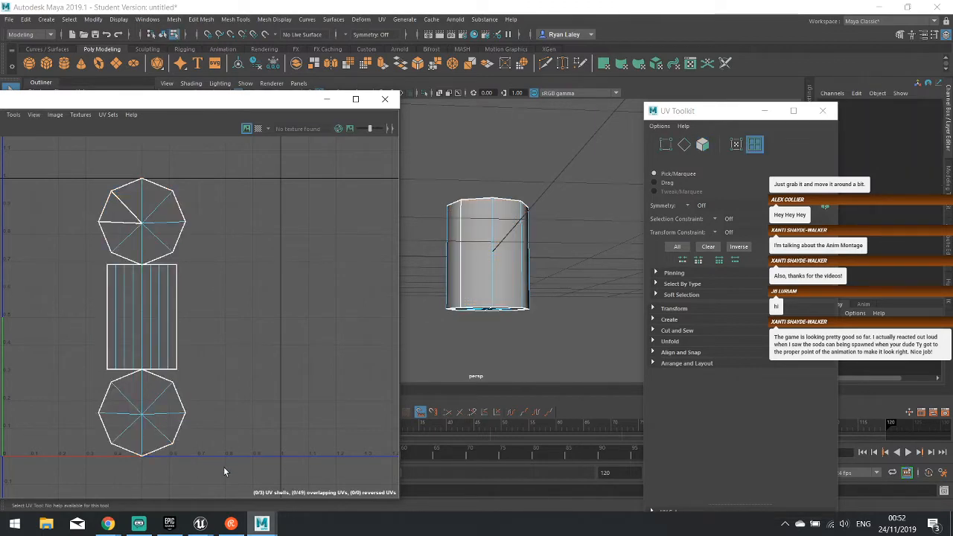
drag(223, 469, 41, 176)
key(r)
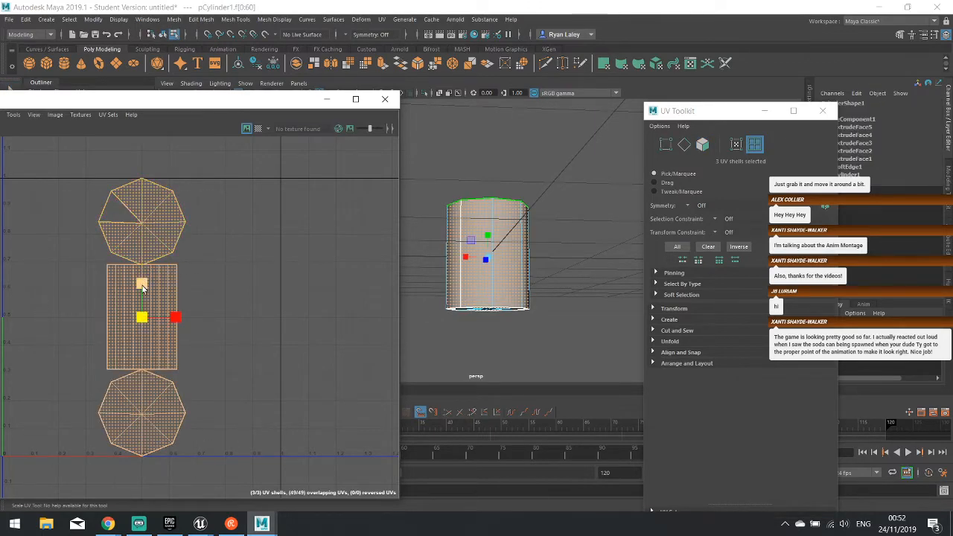
drag(148, 319, 142, 318)
- Move the bottom cap's UV shell slightly down and the top cap's shell slightly up, separating both from the side strip
click(149, 402)
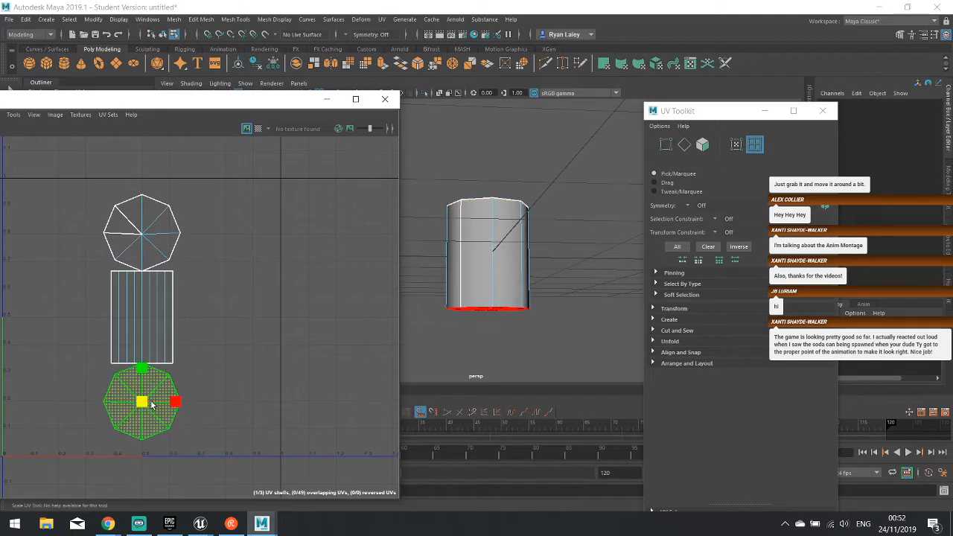
key(w)
drag(146, 375, 146, 383)
click(160, 237)
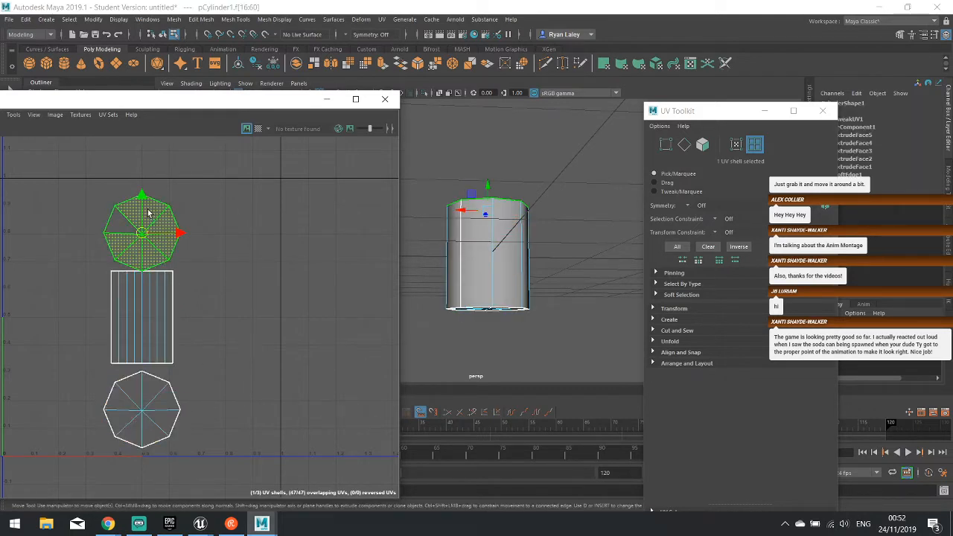
click(149, 233)
drag(142, 198, 142, 187)
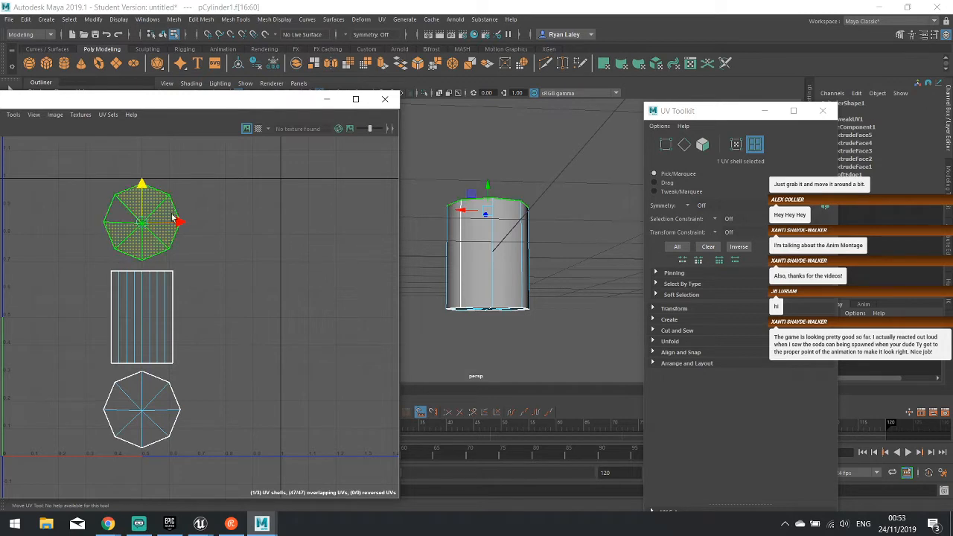
- Move the top and bottom cap UV shells sideways to the right part of the UV tile
drag(181, 222, 273, 221)
click(135, 419)
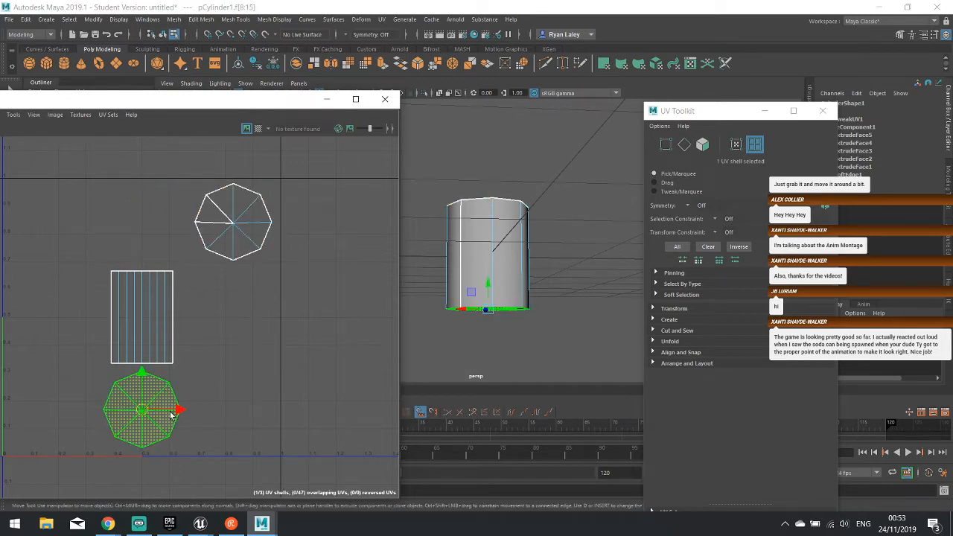
drag(175, 409, 271, 410)
alt+middle_drag(258, 399, 266, 397)
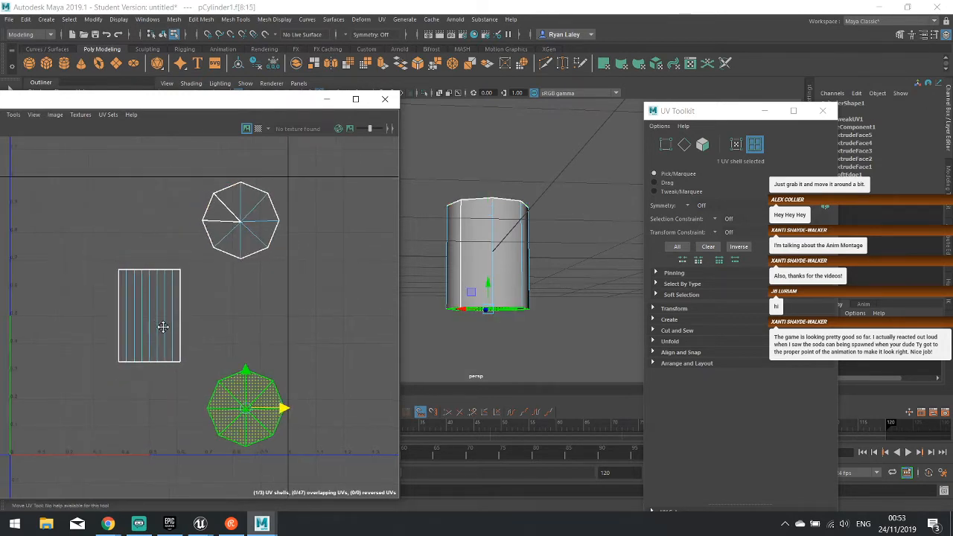
- Stretch the side strip's UV shell to nearly the tile's full height, place it wider along the tile's left edge, and close the UV Editor
click(151, 311)
key(r)
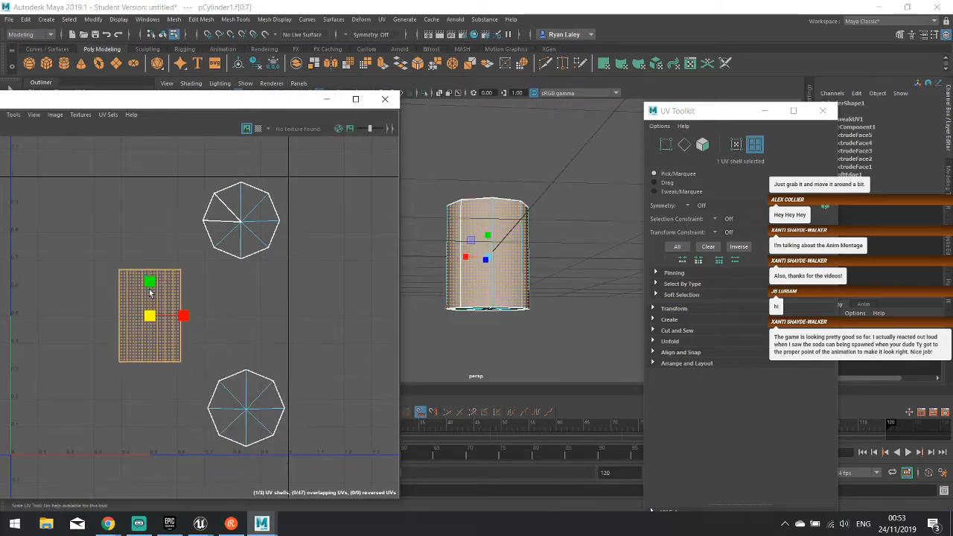
drag(151, 281, 153, 219)
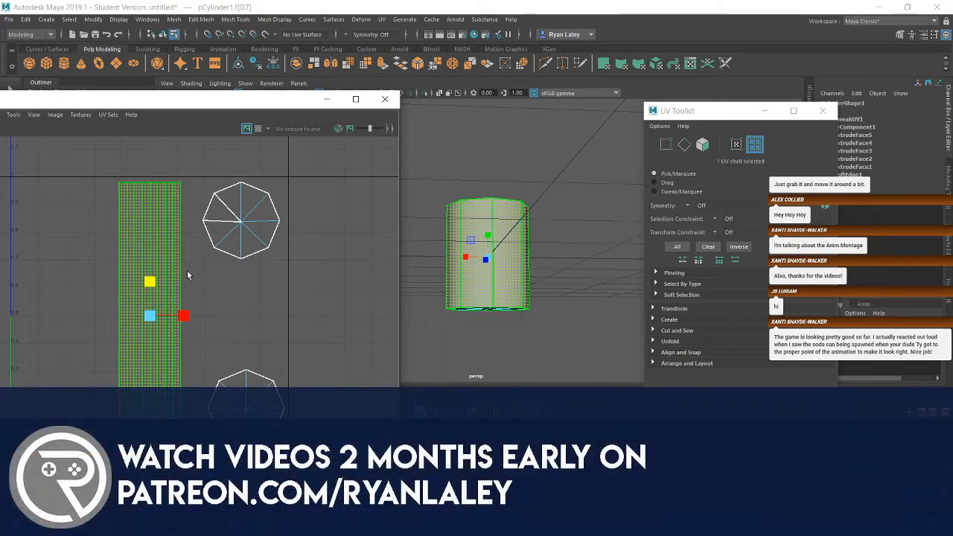
drag(187, 315, 108, 320)
click(220, 312)
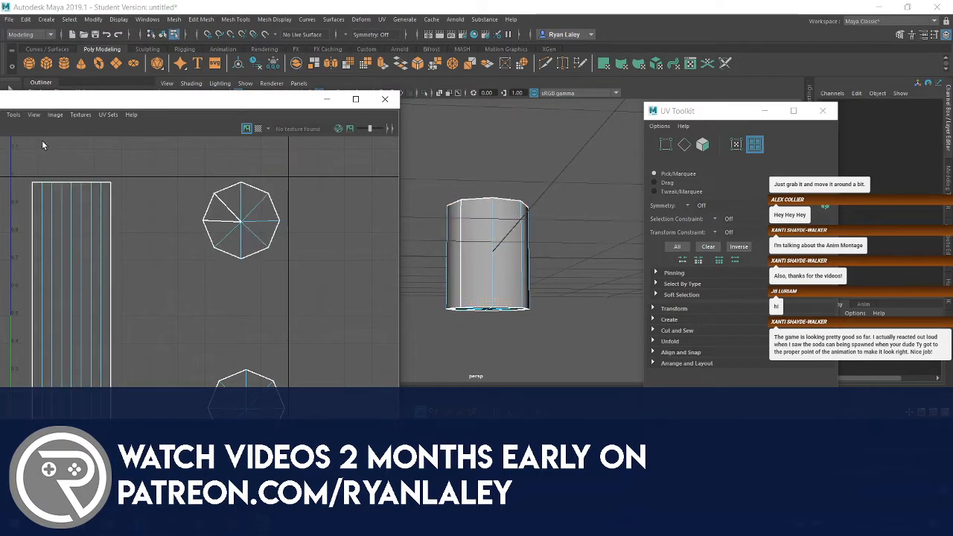
drag(69, 99, 340, 85)
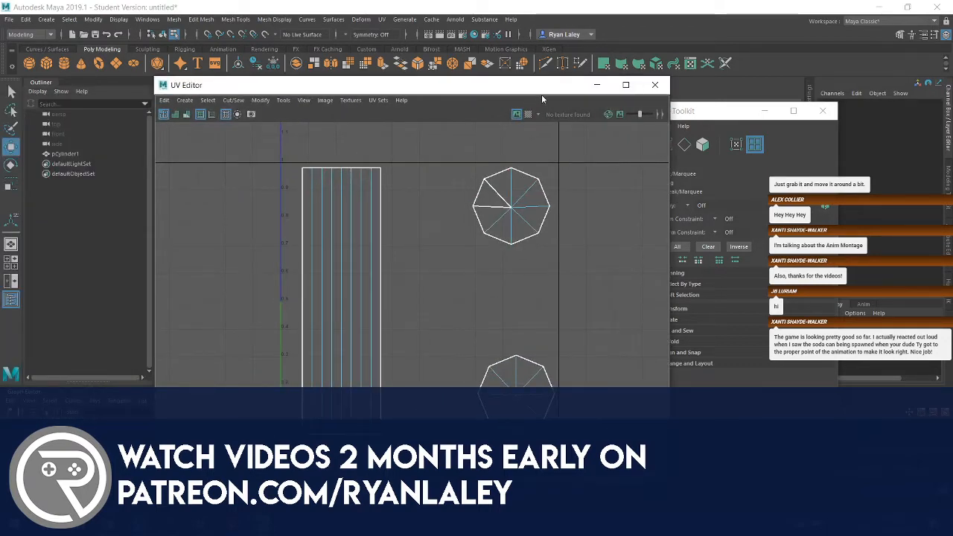
click(656, 85)
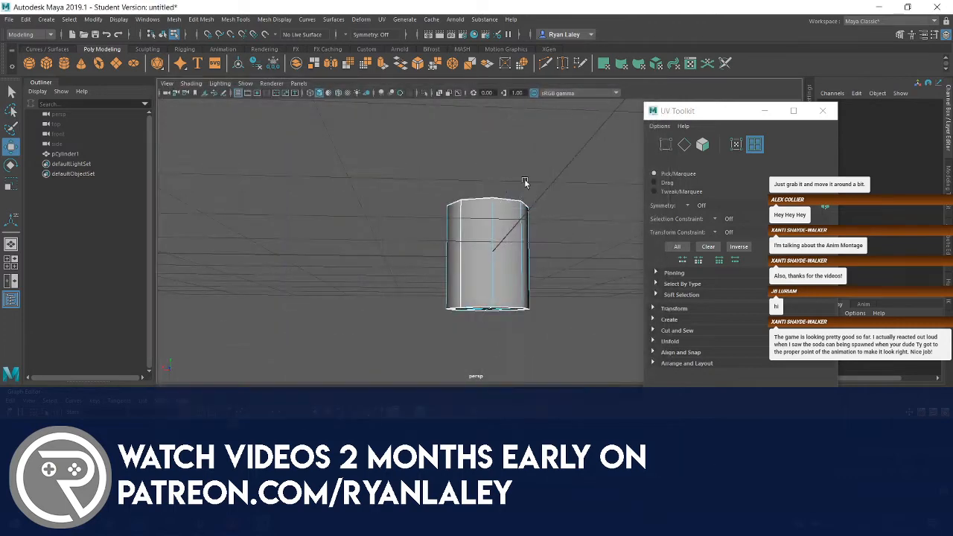
- Try to launch Adobe Photoshop CC 2019 through a system search for "photo", and decline deleting its broken shortcut
key(super)
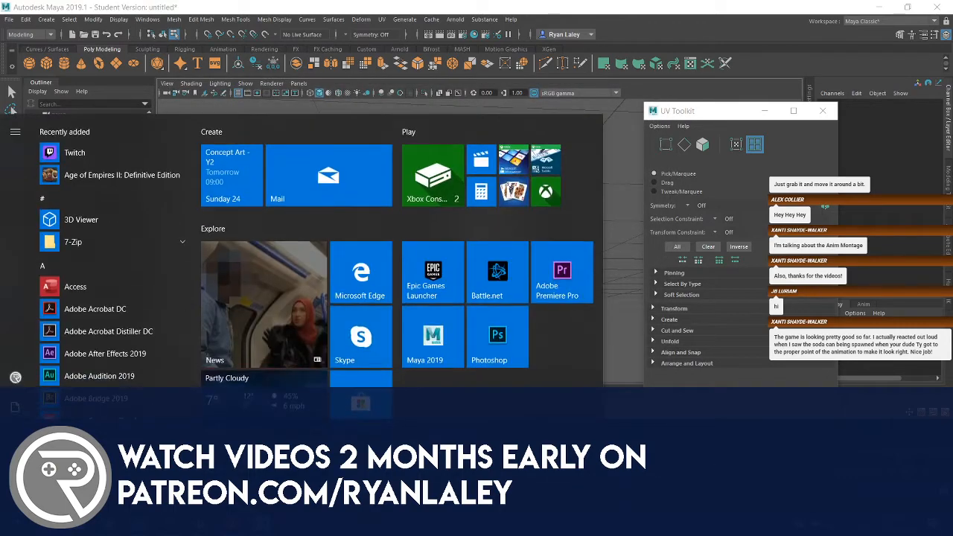
key(super)
key(super)
text(photo)
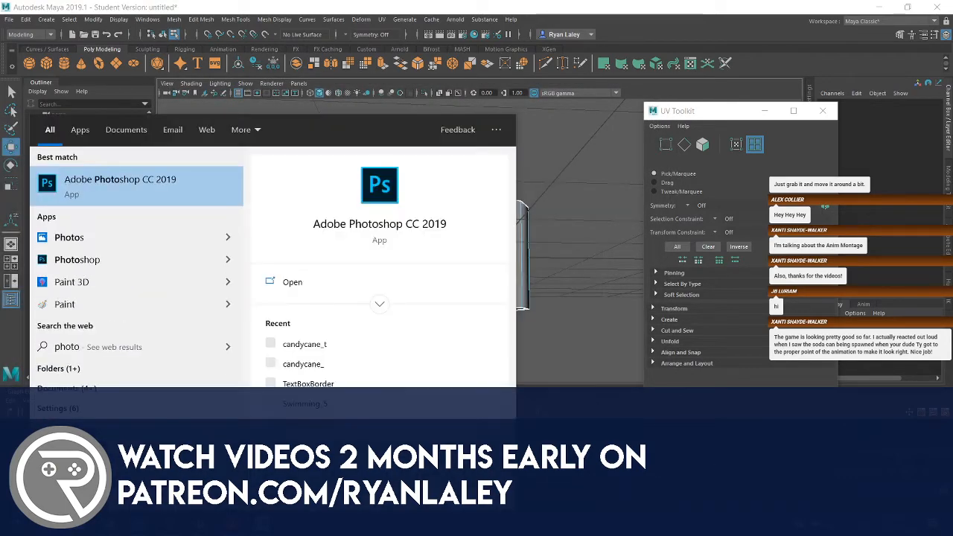
click(97, 181)
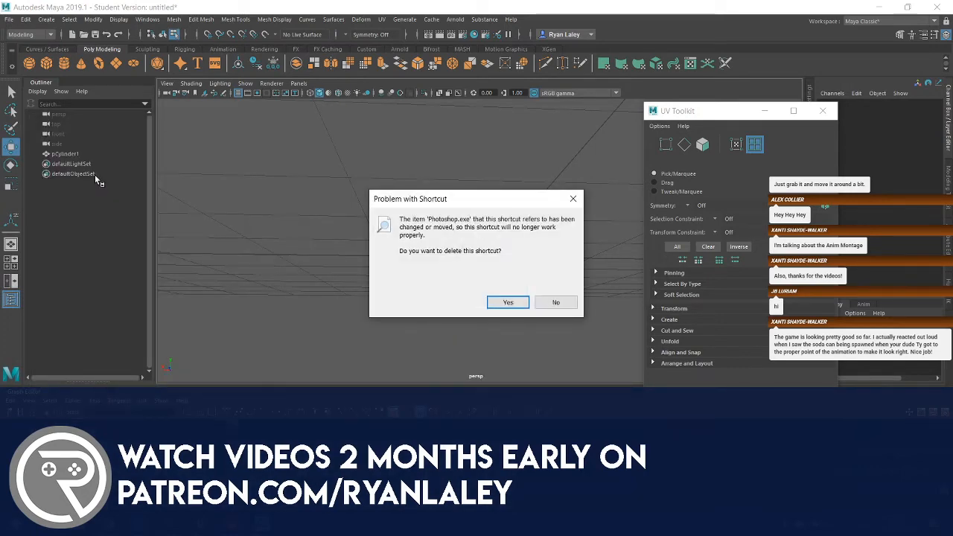
click(556, 302)
- Launch Photoshop from its start-screen shortcut and return to the Maya scene while it loads
key(super)
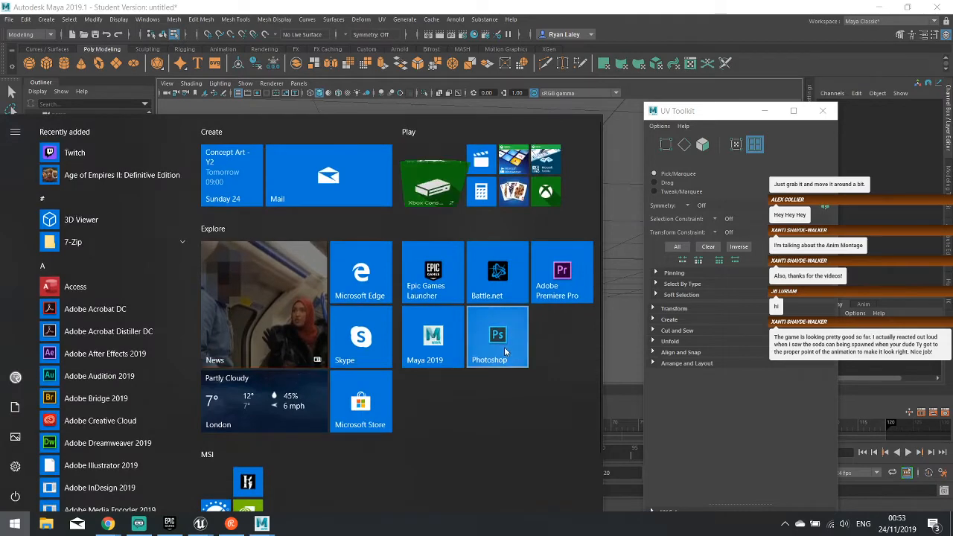
key(Escape)
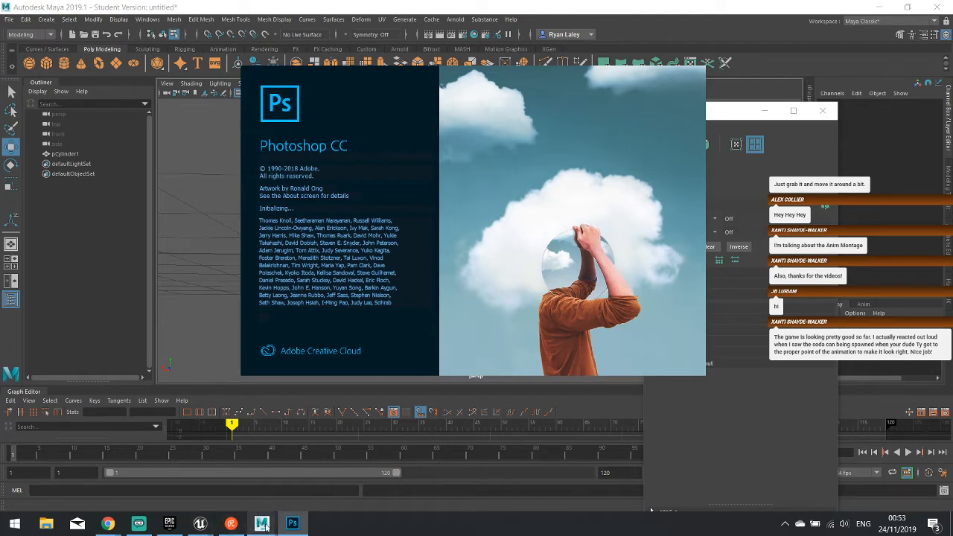
mouse_move(262, 526)
click(316, 482)
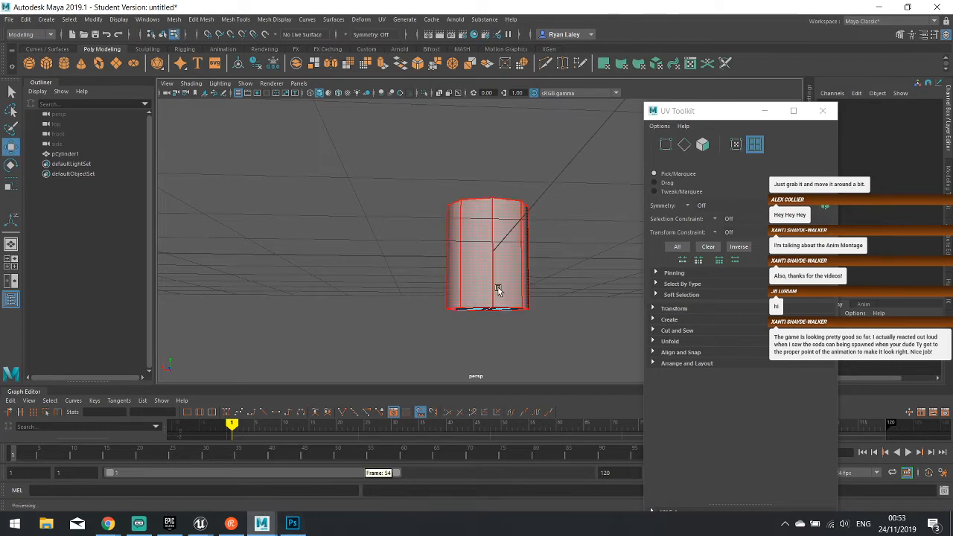
- Leave the can's component selection for object mode and create a platonic solid at the can's centre
alt+drag(353, 362, 376, 290)
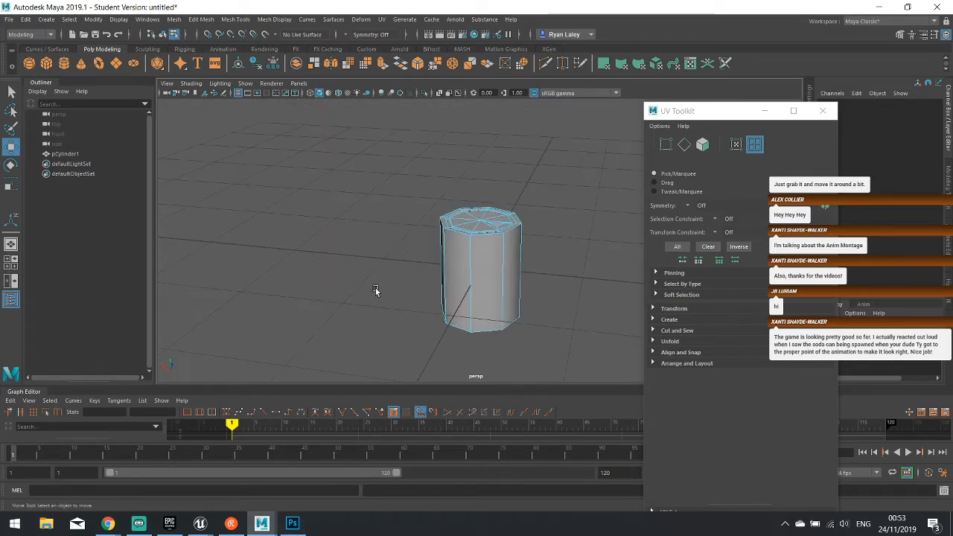
right_click(567, 299)
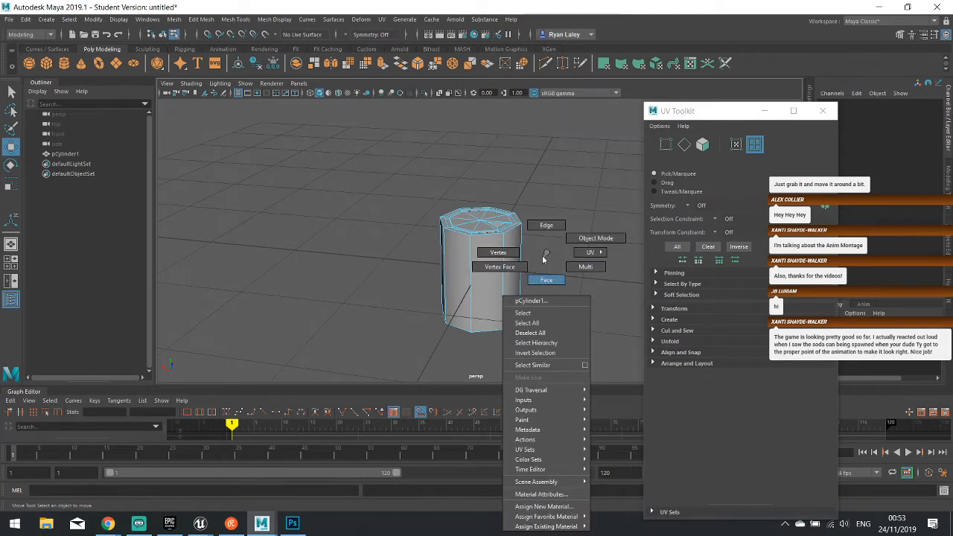
click(548, 275)
scroll(546, 279, down, 3)
click(498, 259)
right_drag(498, 257, 518, 248)
click(374, 189)
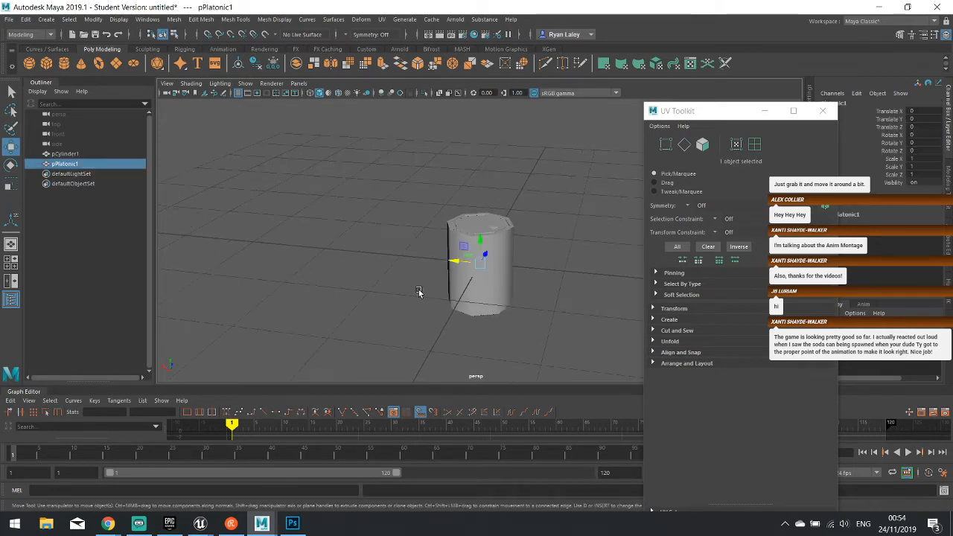
- Move the UV Toolkit aside, show the platonic solid's polyPlatonic1 creation settings, and clear the selection
drag(714, 110, 664, 111)
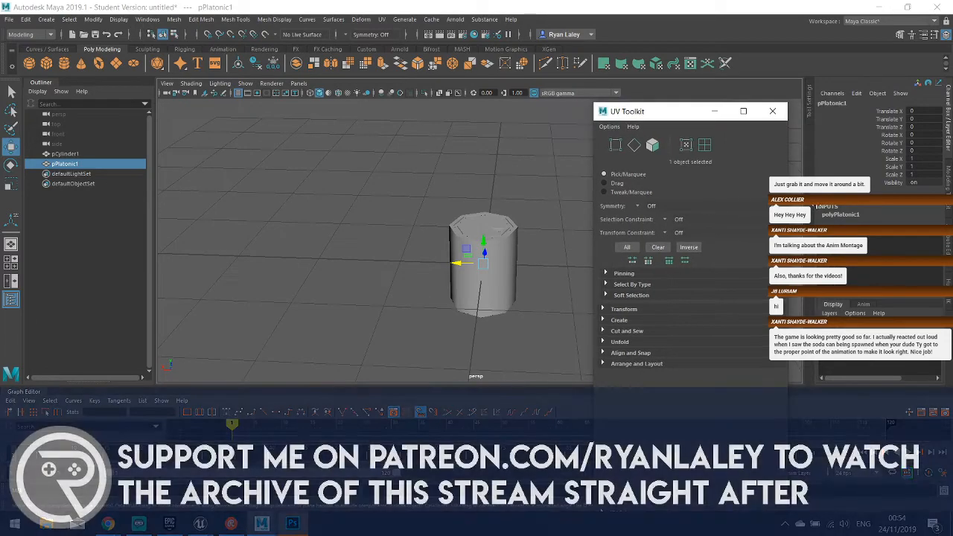
click(840, 216)
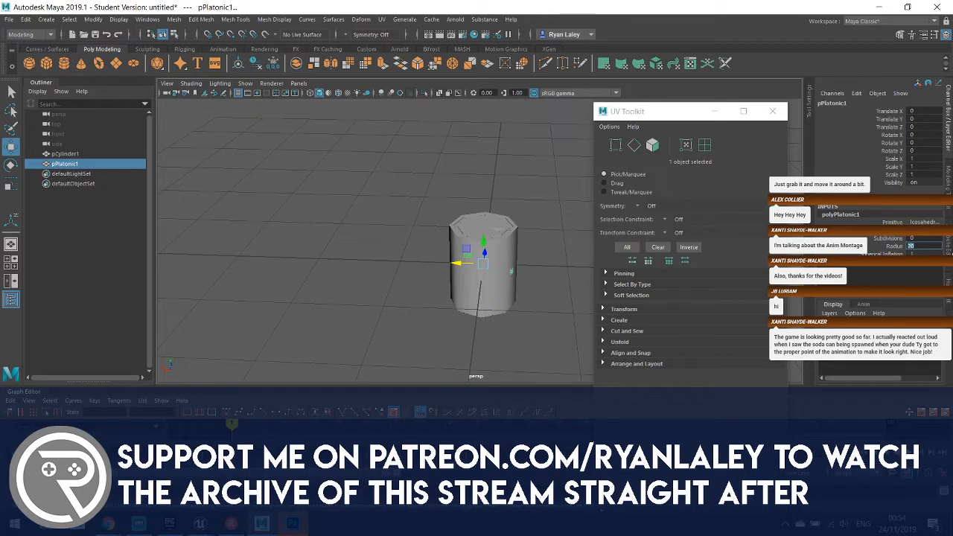
click(562, 283)
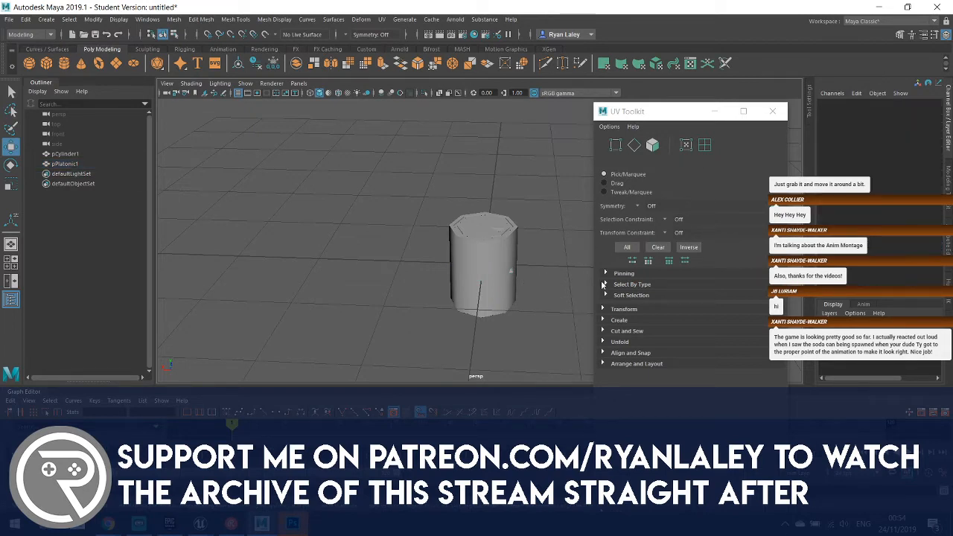
- Isolate the platonic solid to examine its shape, restore the full scene view, and reselect the solid
click(65, 164)
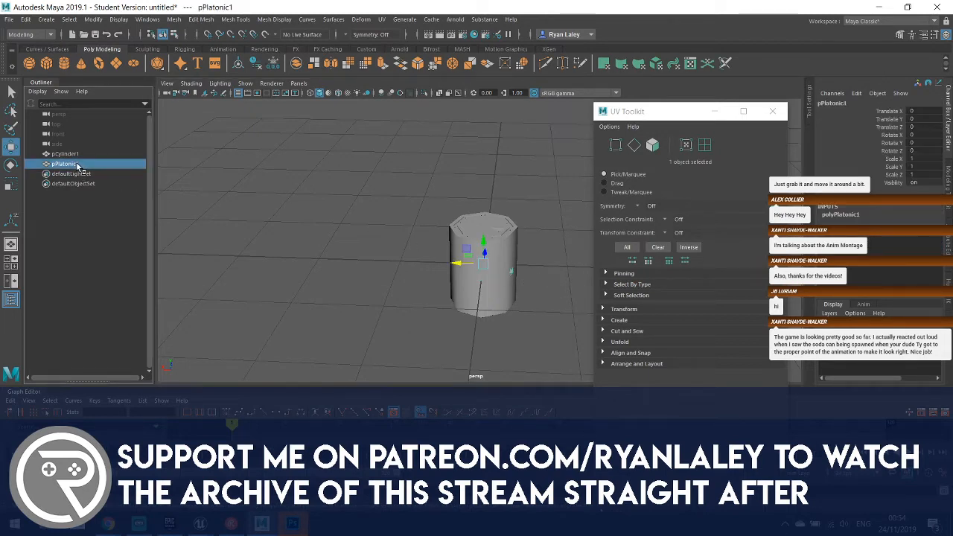
key(ctrl+1)
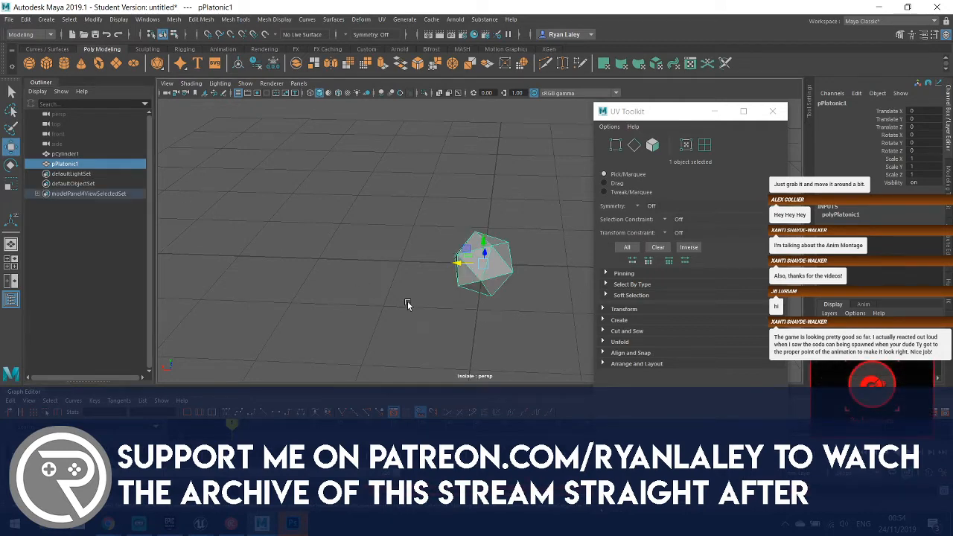
click(388, 288)
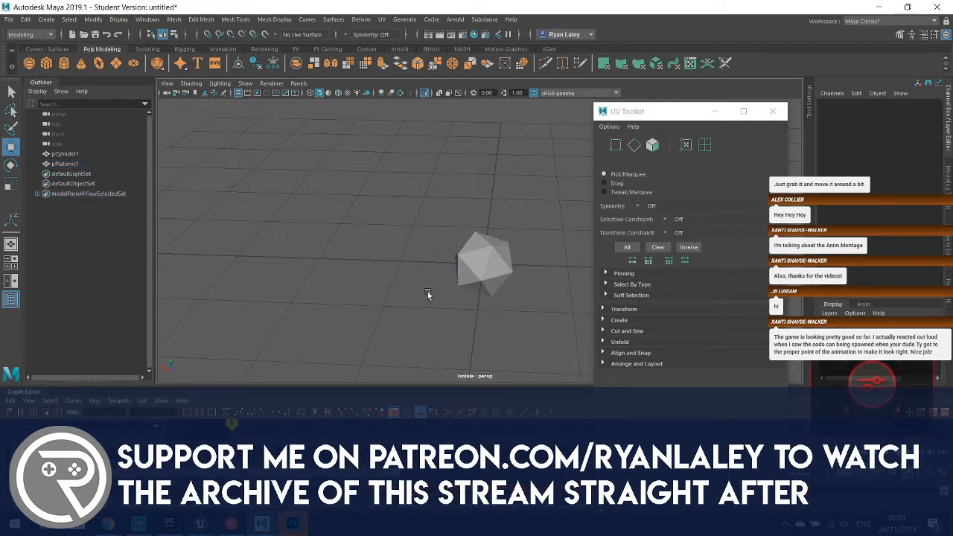
alt+drag(388, 289, 442, 300)
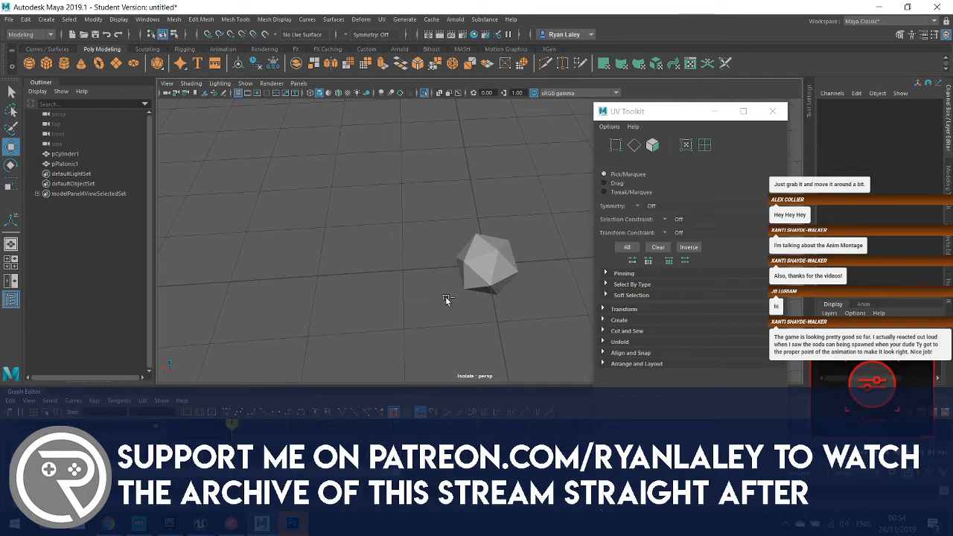
key(ctrl+1)
click(65, 164)
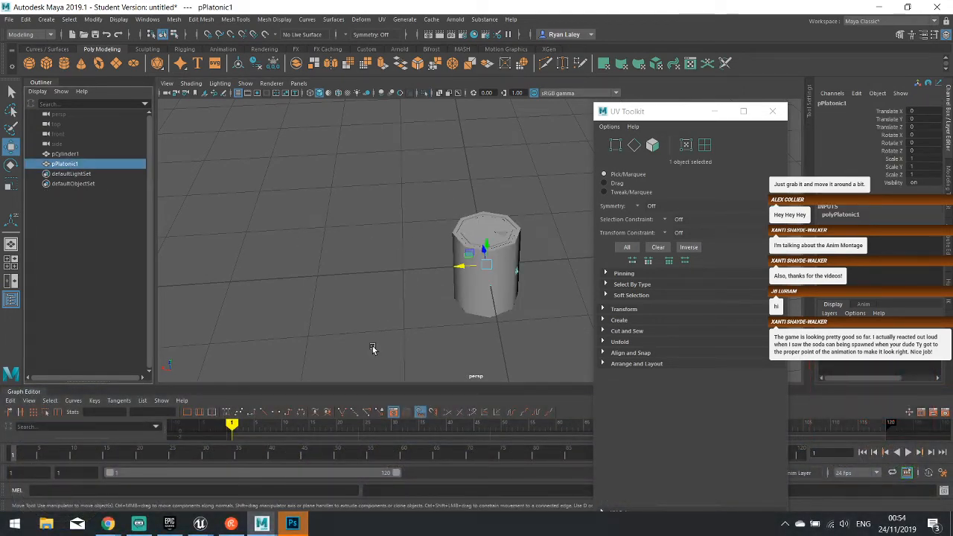
- Check whether Photoshop has loaded, return to Maya, and close the UV Toolkit with nothing left selected
click(292, 524)
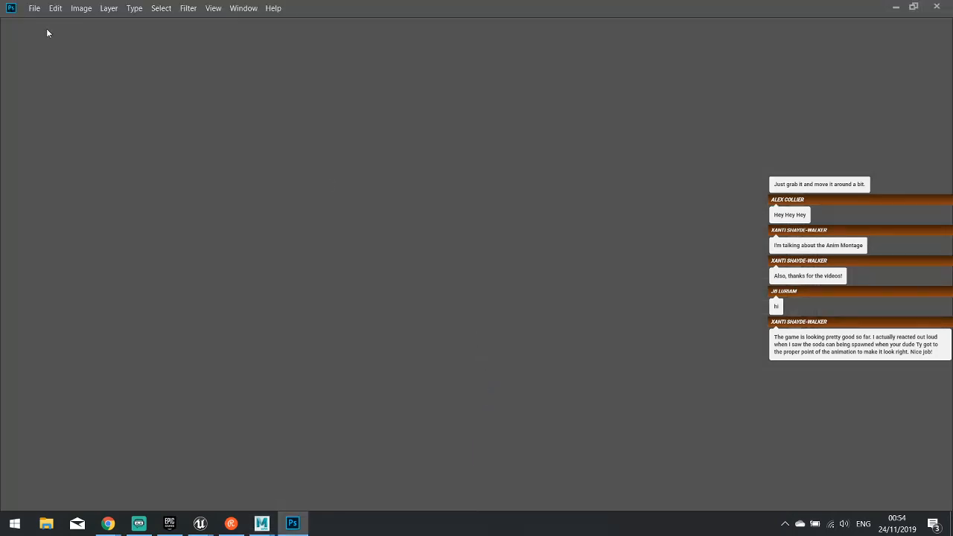
mouse_move(262, 524)
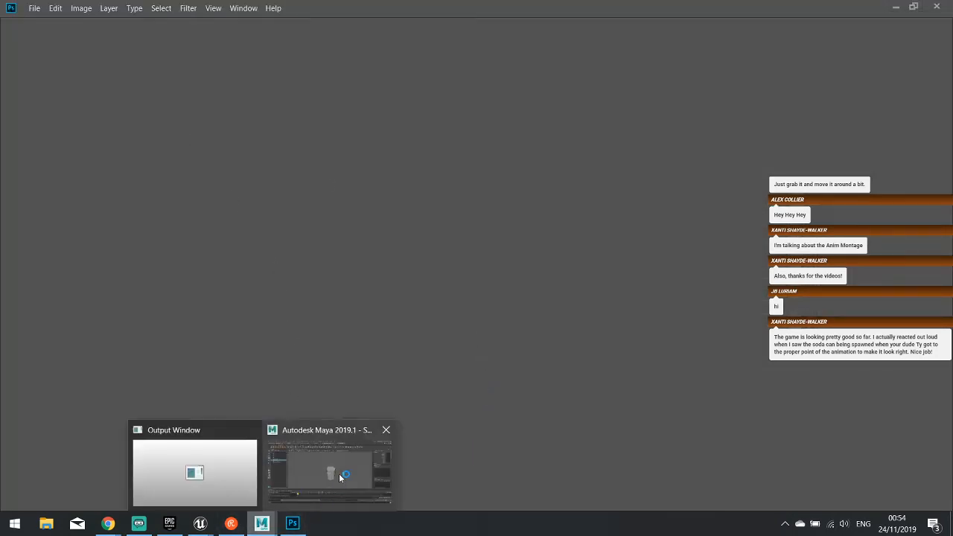
click(339, 474)
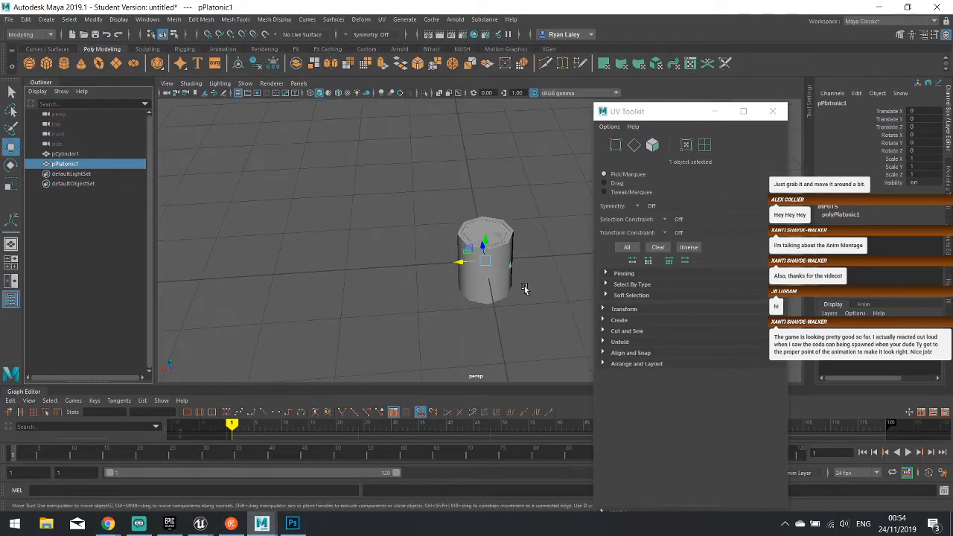
right_click(465, 199)
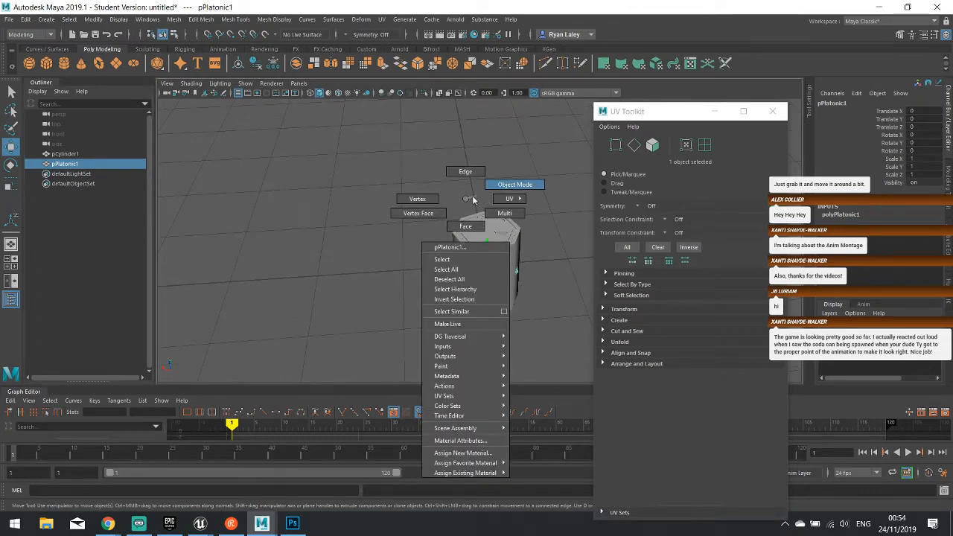
click(472, 202)
click(772, 111)
click(559, 250)
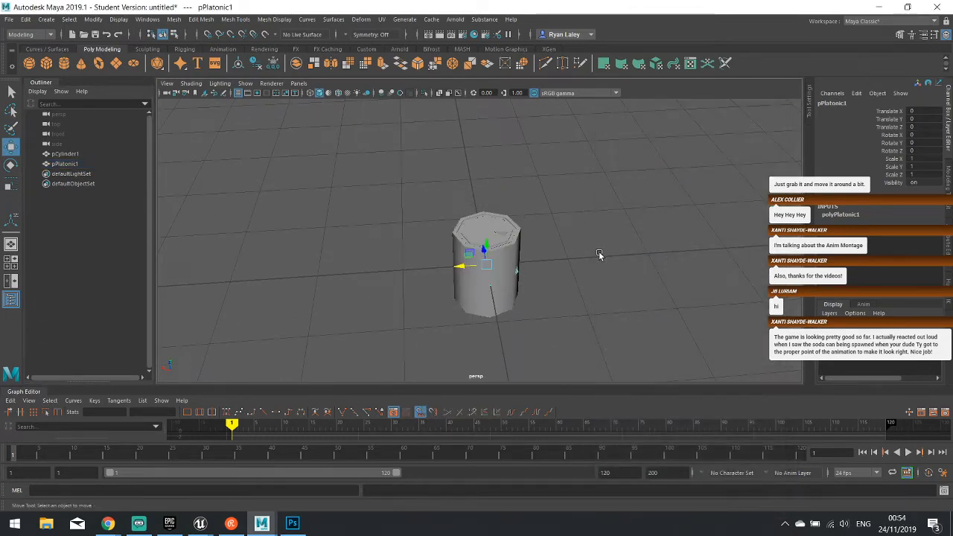
- Switch to Photoshop and create a new document 64 pixels wide and 64 pixels high
mouse_move(292, 524)
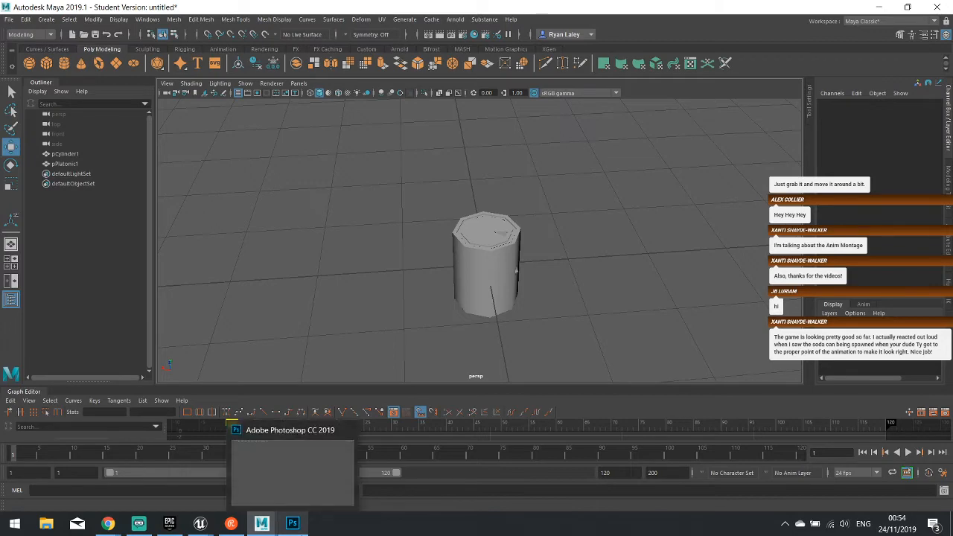
click(305, 452)
click(34, 9)
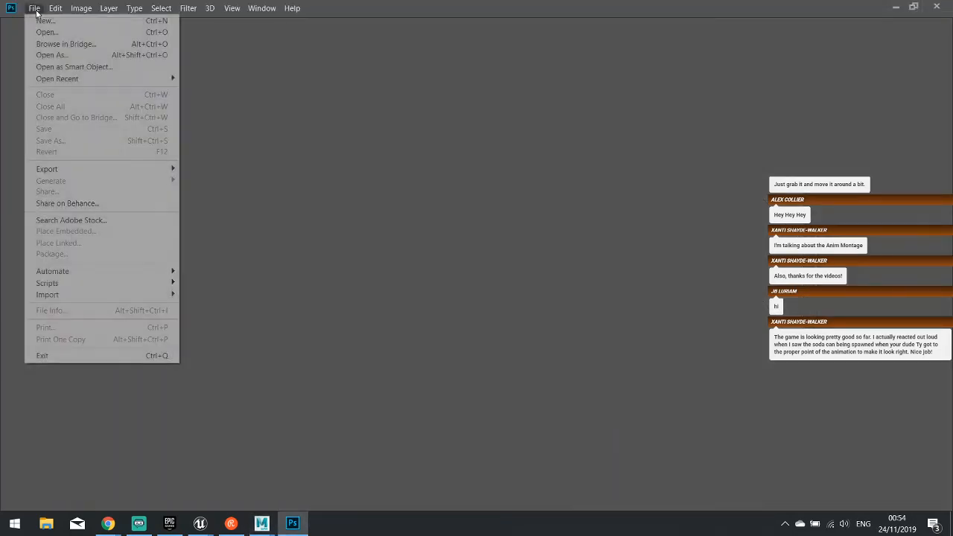
click(39, 20)
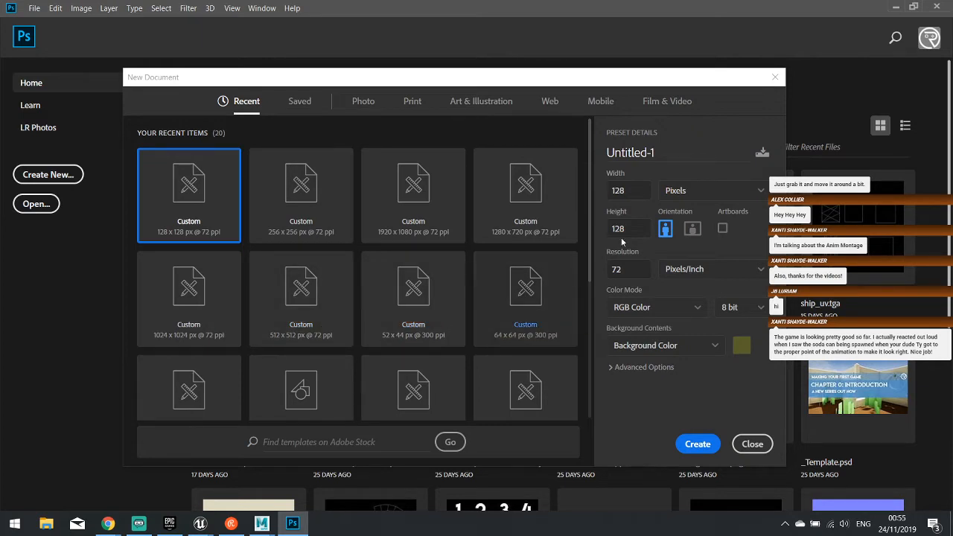
text(64)
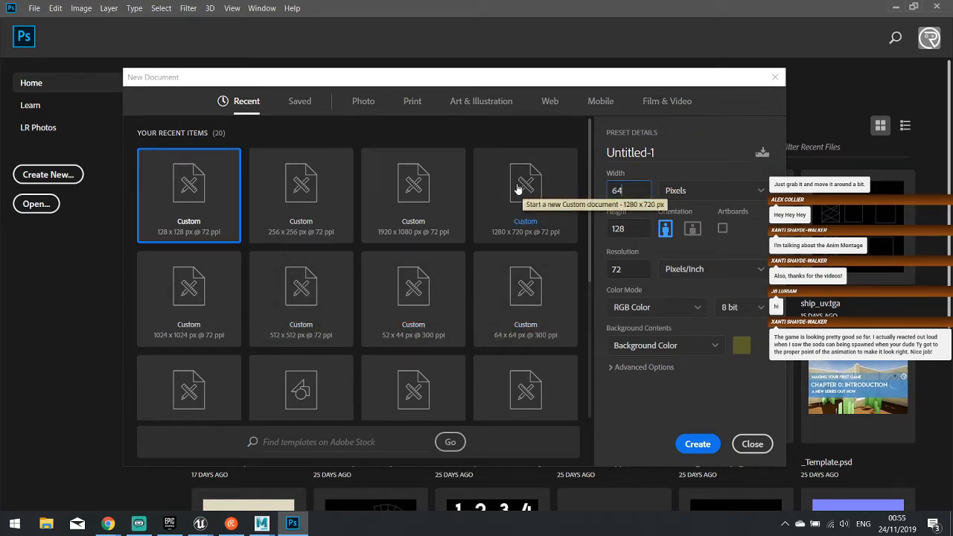
key(Tab)
text(64)
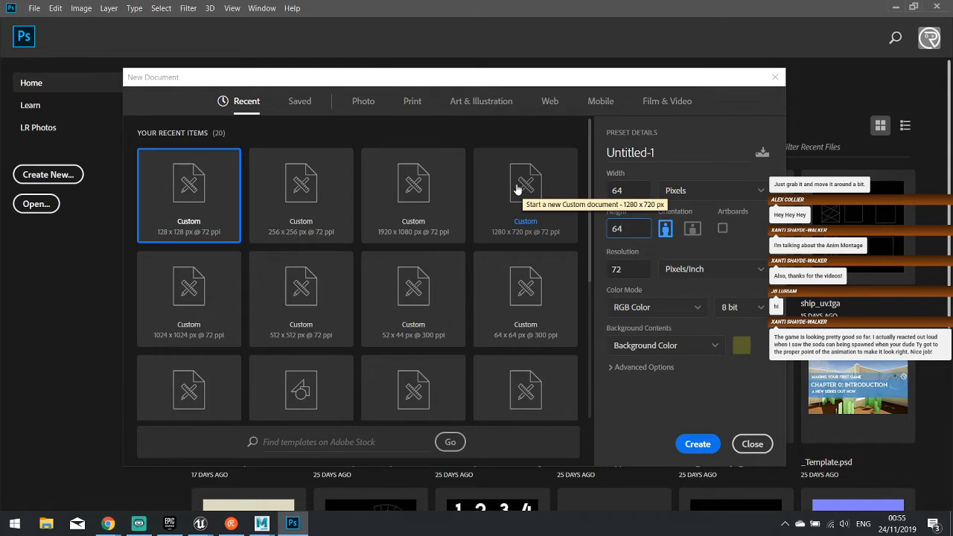
click(695, 452)
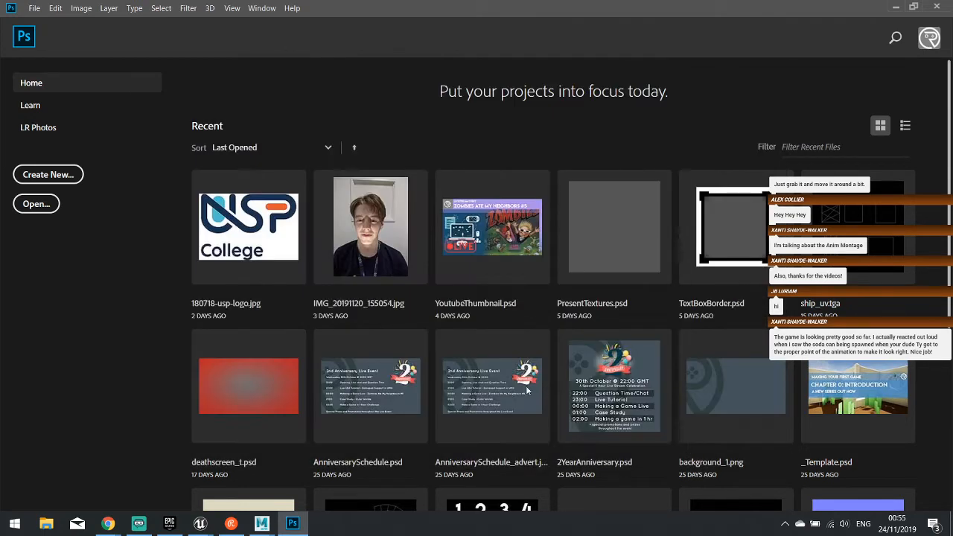
- Return to Maya and display the can's UV layout in the UV Editor, placed so the can stays visible
mouse_move(278, 523)
click(329, 469)
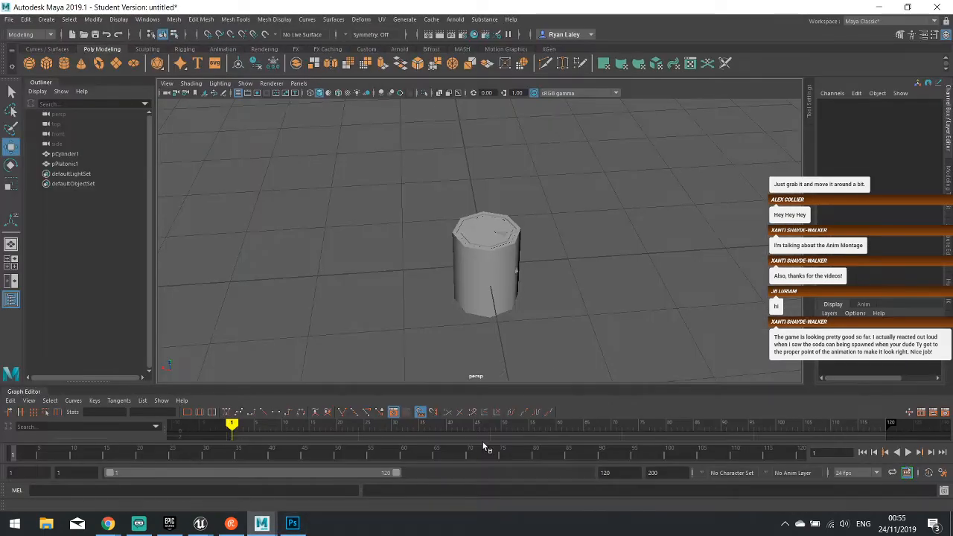
click(381, 20)
click(406, 37)
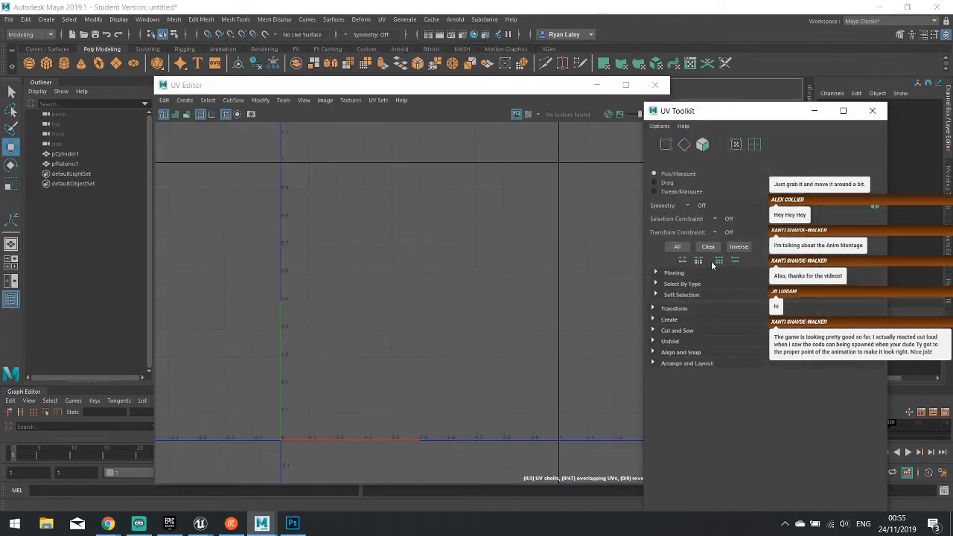
drag(436, 85, 597, 106)
click(65, 153)
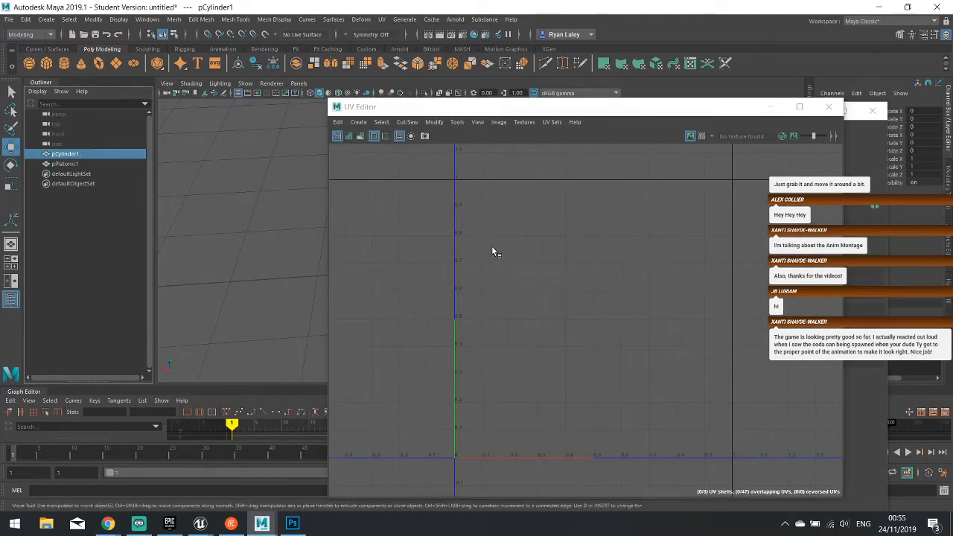
scroll(484, 292, down, 1)
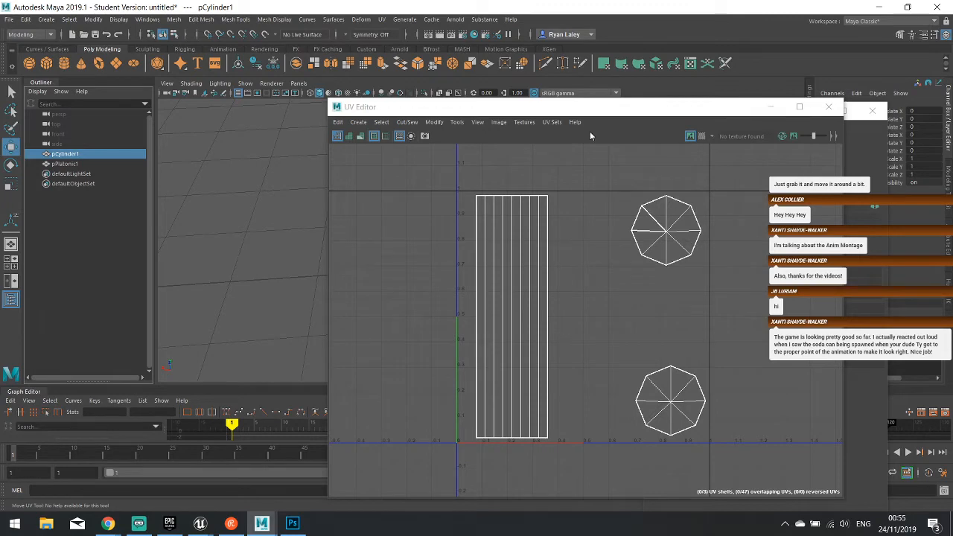
drag(586, 113, 786, 114)
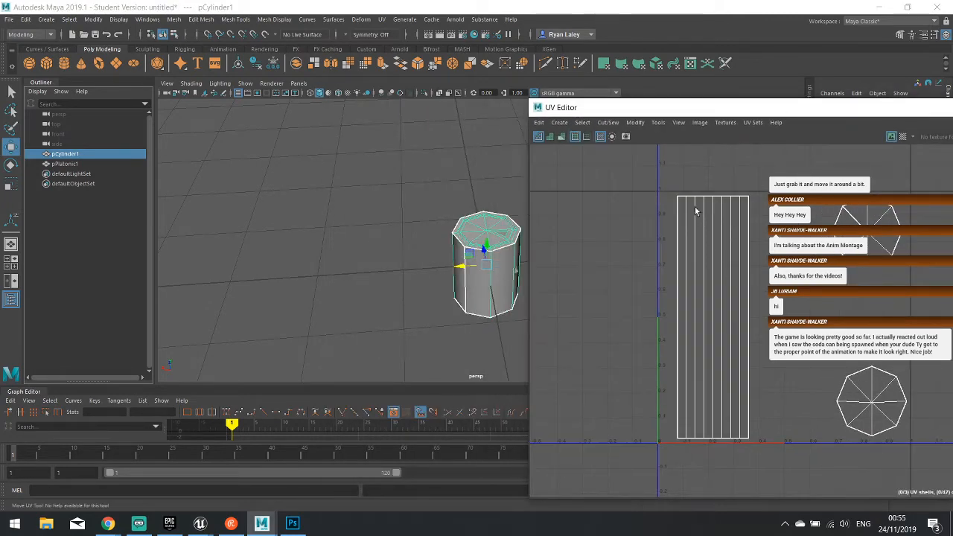
- Select an edge on the can's top rim to locate it in the UV layout, with every UV shell in view
right_drag(474, 251, 487, 222)
click(481, 249)
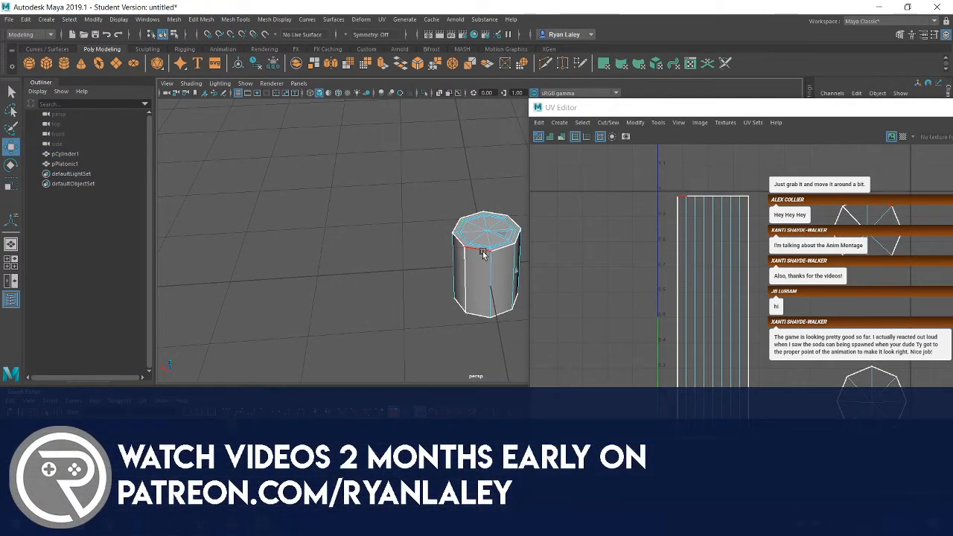
click(482, 253)
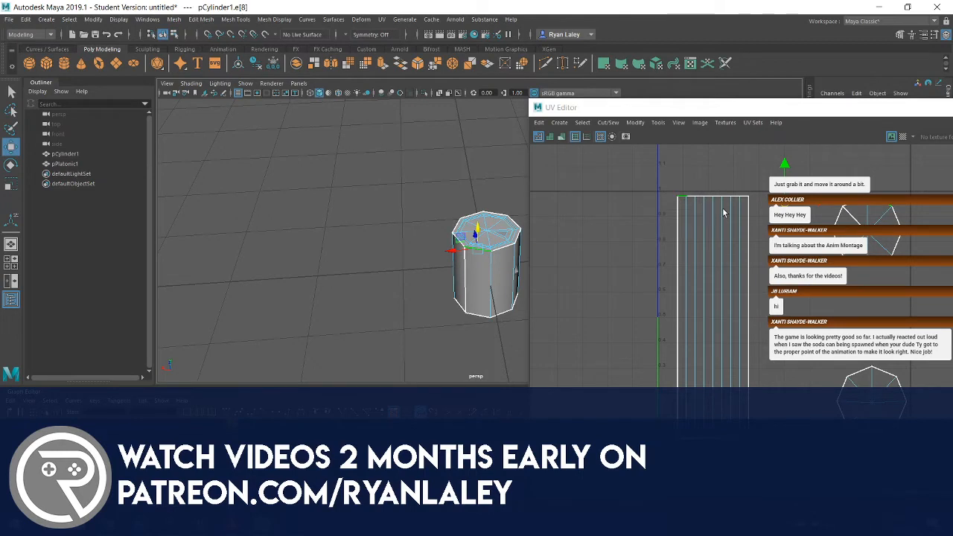
drag(728, 107, 576, 107)
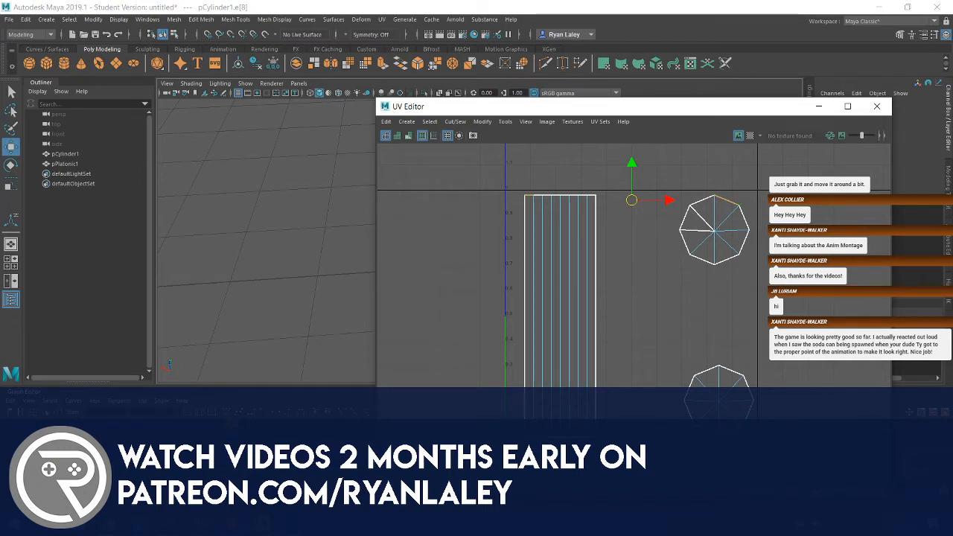
- Switch to Photoshop, add a new empty layer to the document, and delete the Background layer
key(alt+Tab)
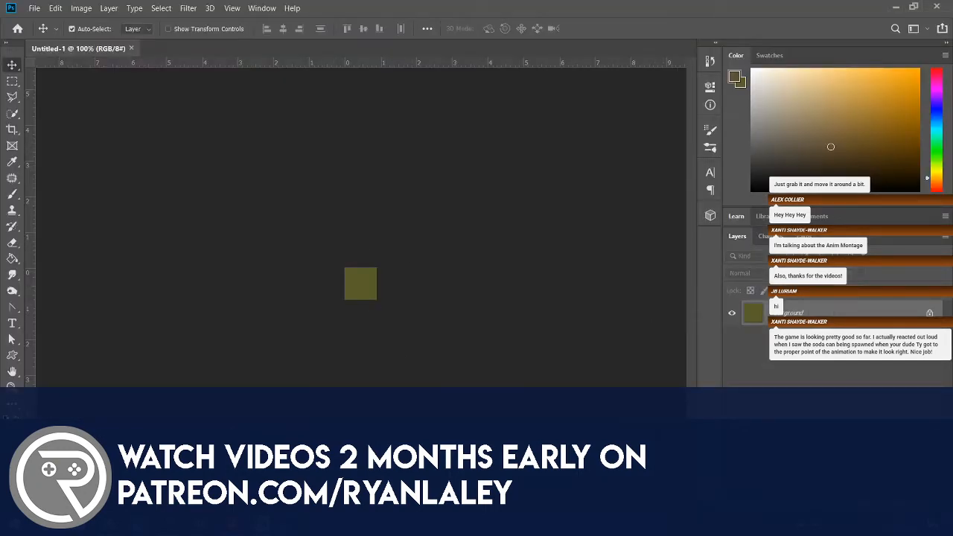
key(ctrl+shift+alt+n)
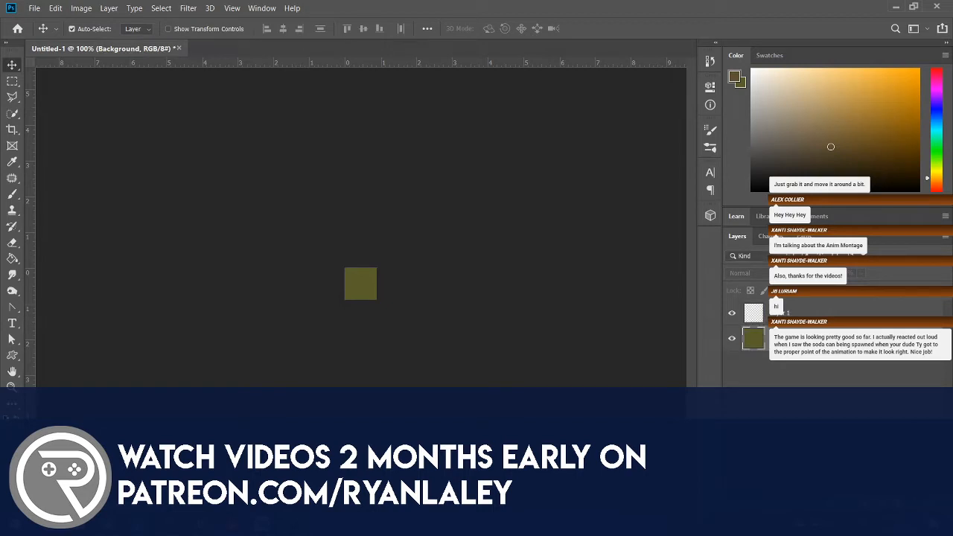
key(Delete)
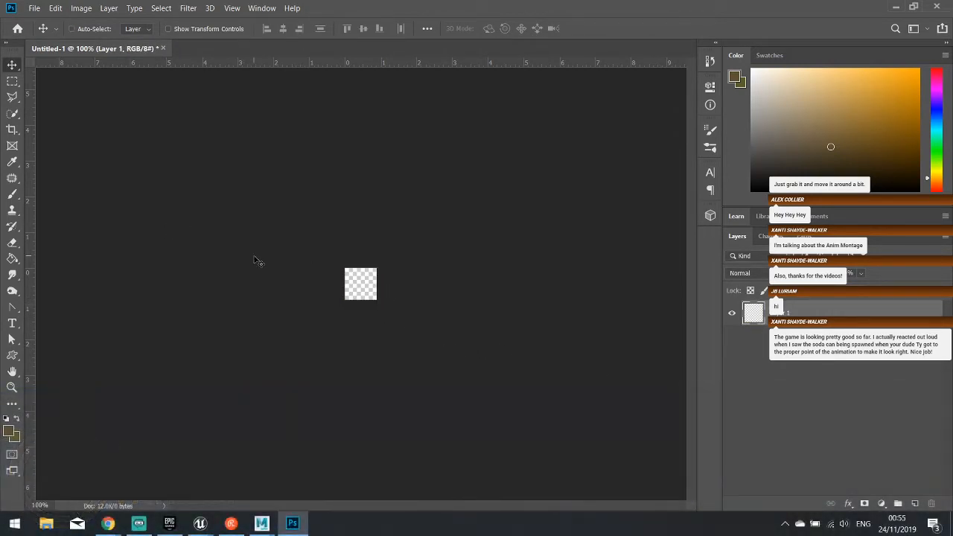
key(ctrl+plus)
key(ctrl+plus)
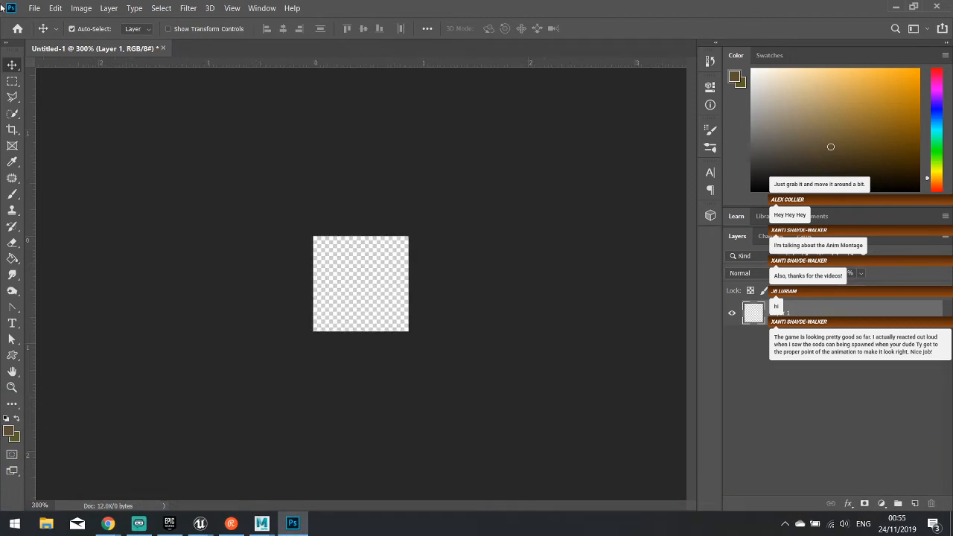
- Select the left half of the canvas with a rectangular marquee and activate the Gradient tool
click(12, 81)
mouse_move(313, 236)
mouse_down()
mouse_move(364, 368)
mouse_move(357, 374)
mouse_up()
click(11, 258)
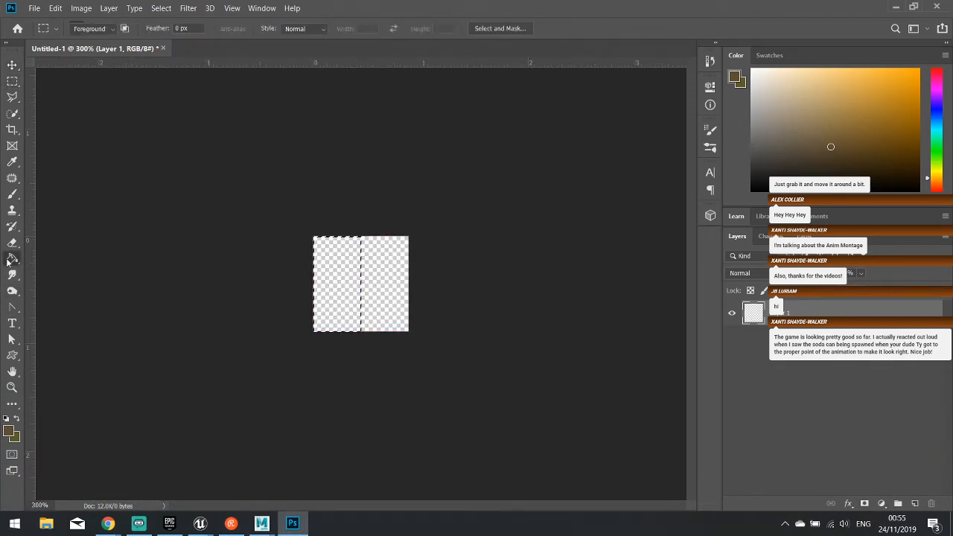
right_click(12, 259)
click(67, 258)
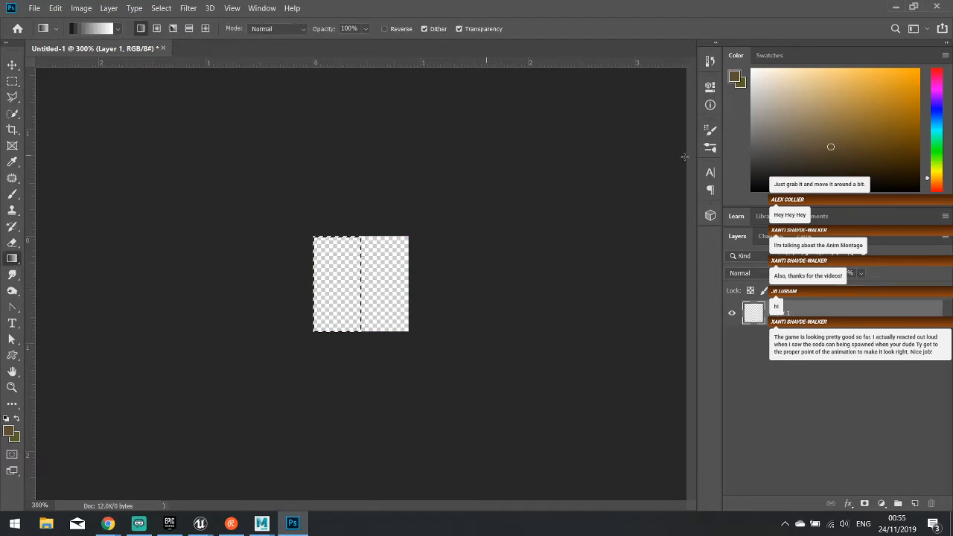
- Set the foreground colour to bright red (#ff002a) and replace the gradient presets with the default gradients
drag(941, 124, 943, 68)
click(920, 66)
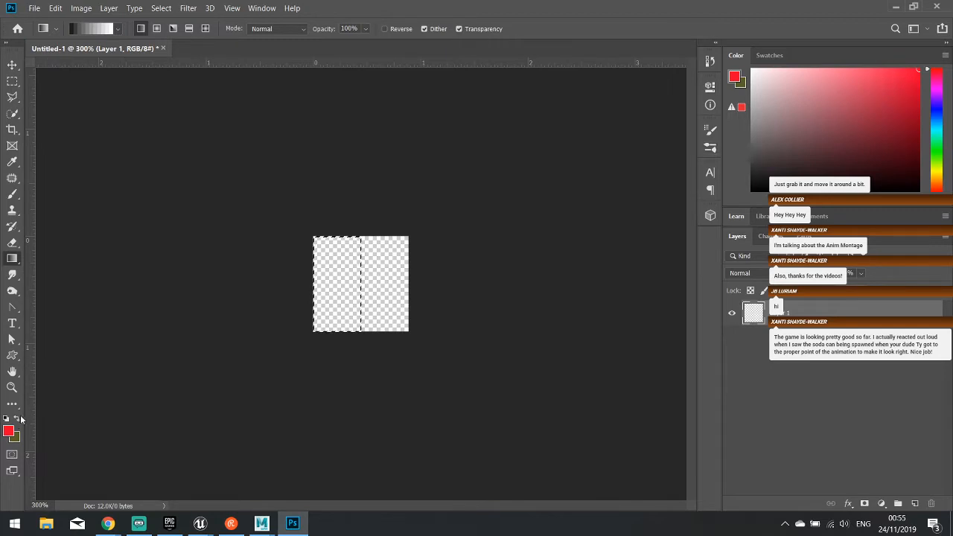
click(117, 29)
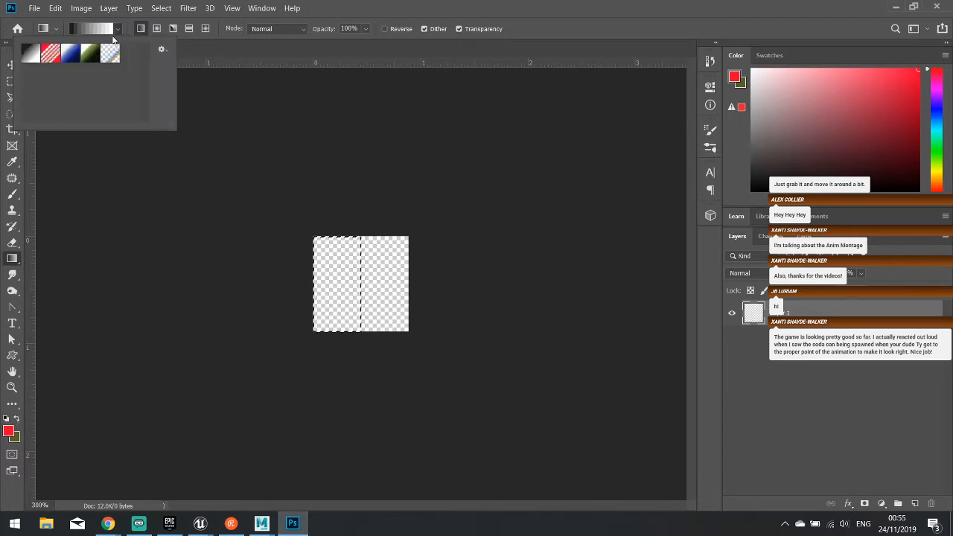
click(162, 50)
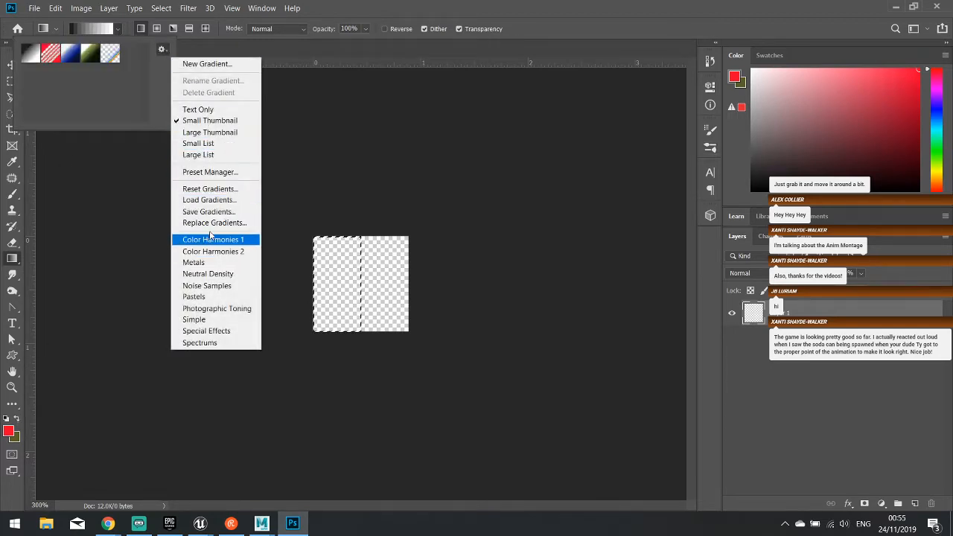
click(208, 189)
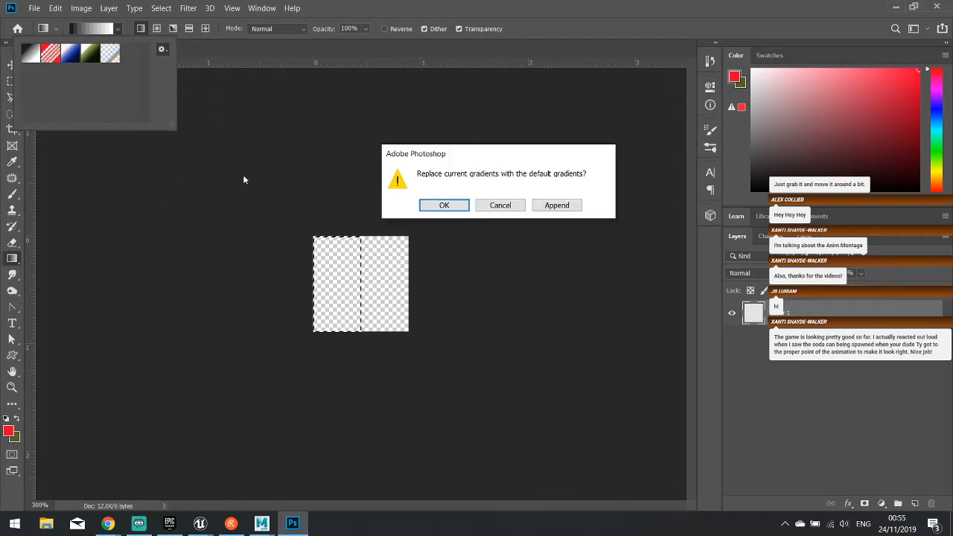
click(444, 208)
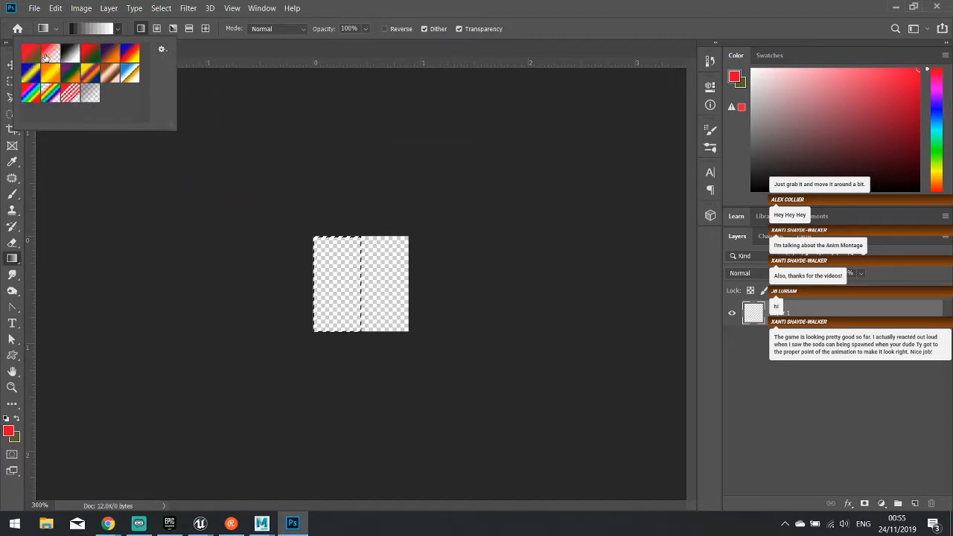
click(48, 57)
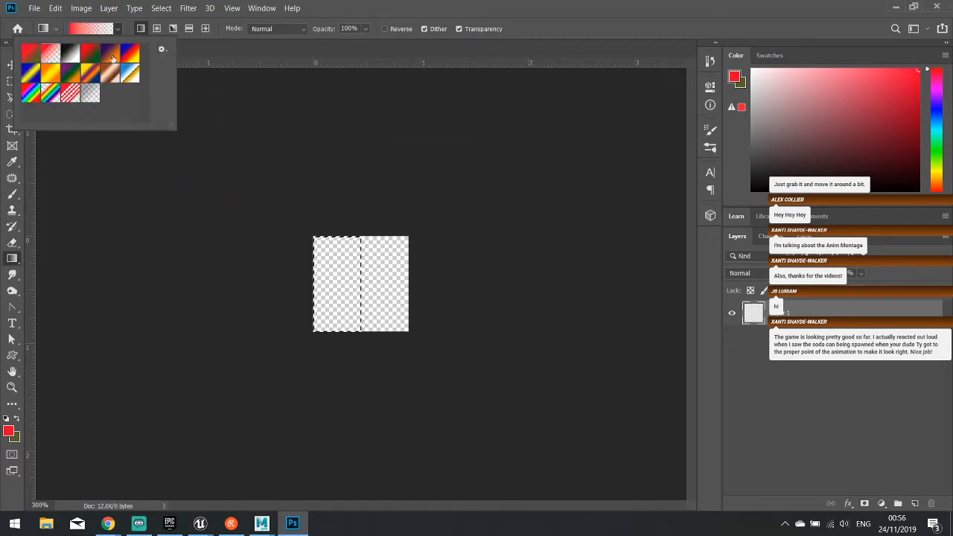
- Set the background colour to dark red, fill the selected half with a top-to-bottom foreground-to-background gradient, and deselect
click(17, 438)
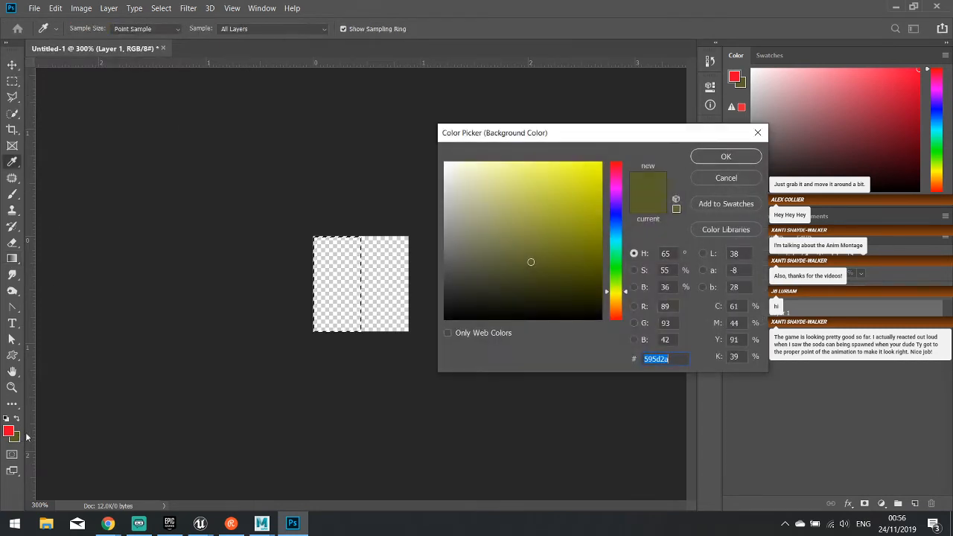
drag(564, 234, 633, 138)
click(616, 163)
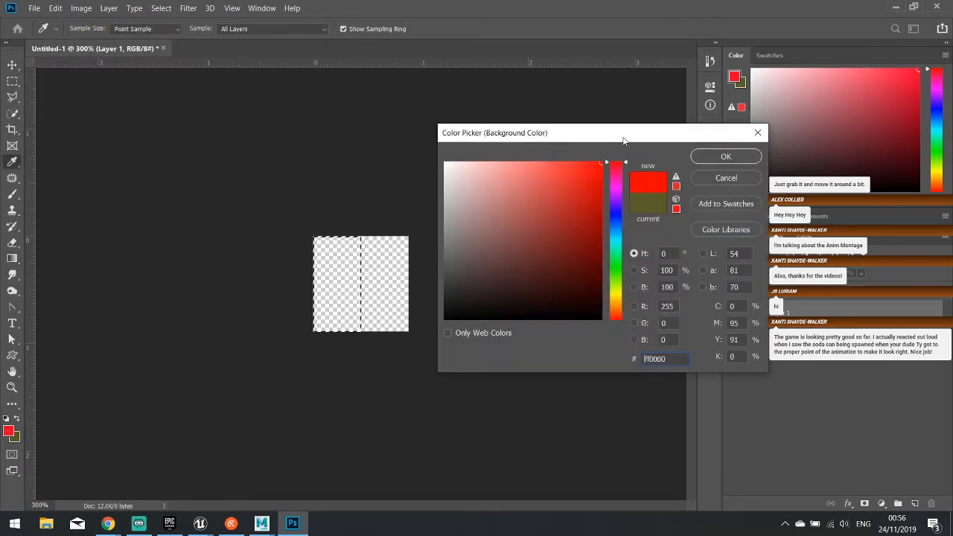
click(709, 160)
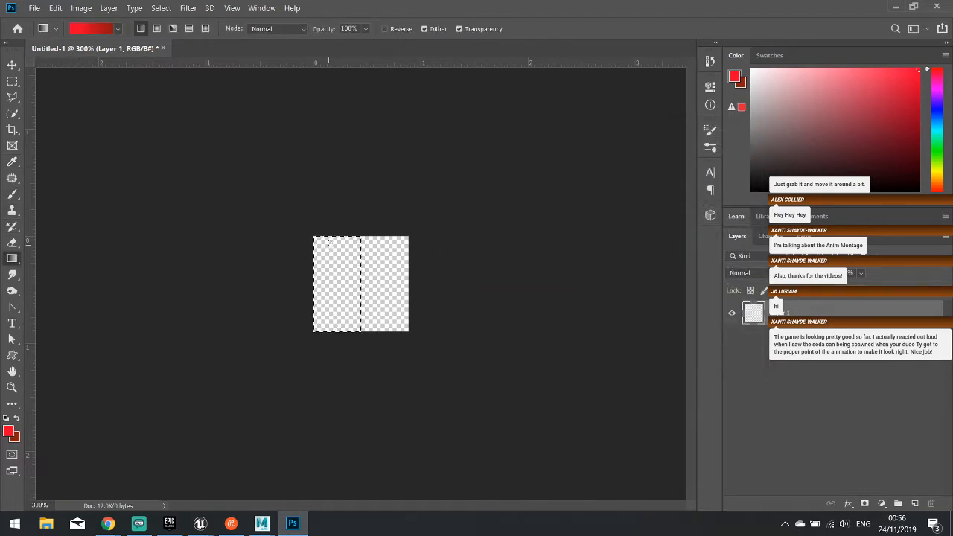
drag(330, 238, 337, 333)
key(ctrl+d)
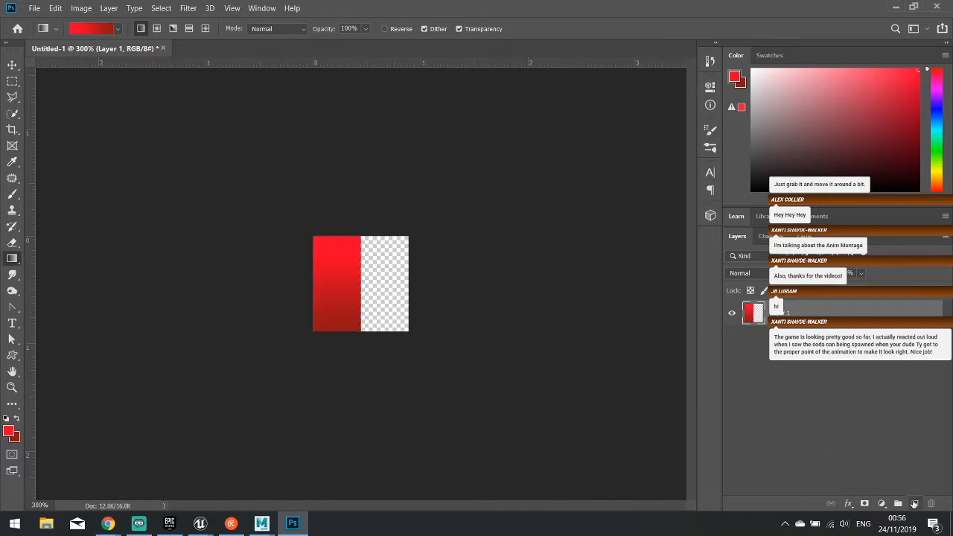
- Add a new layer filled with light grey using the Paint Bucket, and place it beneath the red gradient layer
click(915, 504)
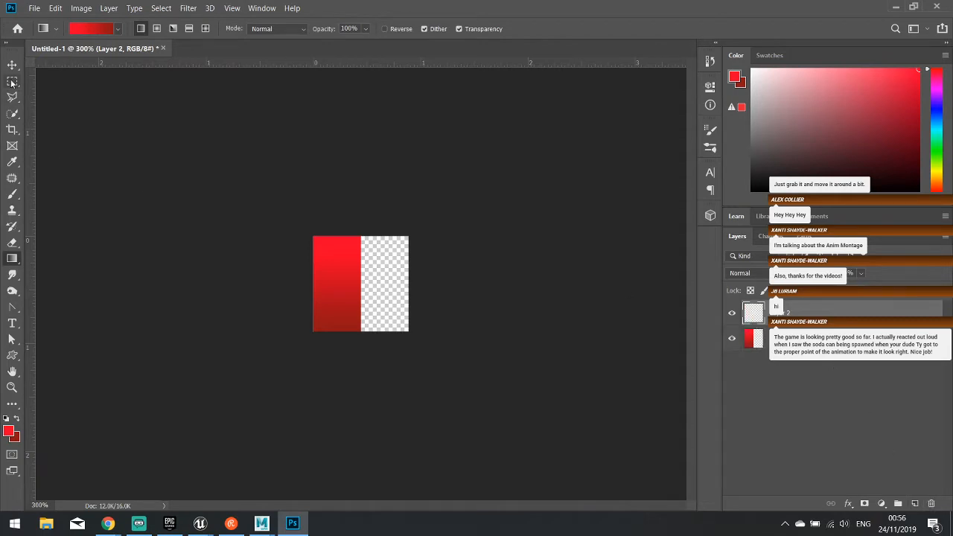
click(9, 430)
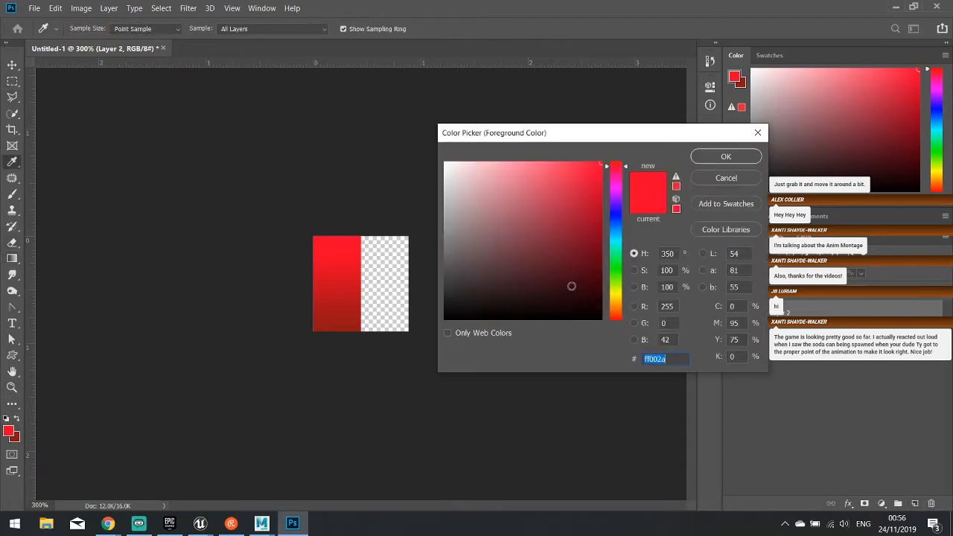
drag(447, 212, 425, 210)
click(726, 160)
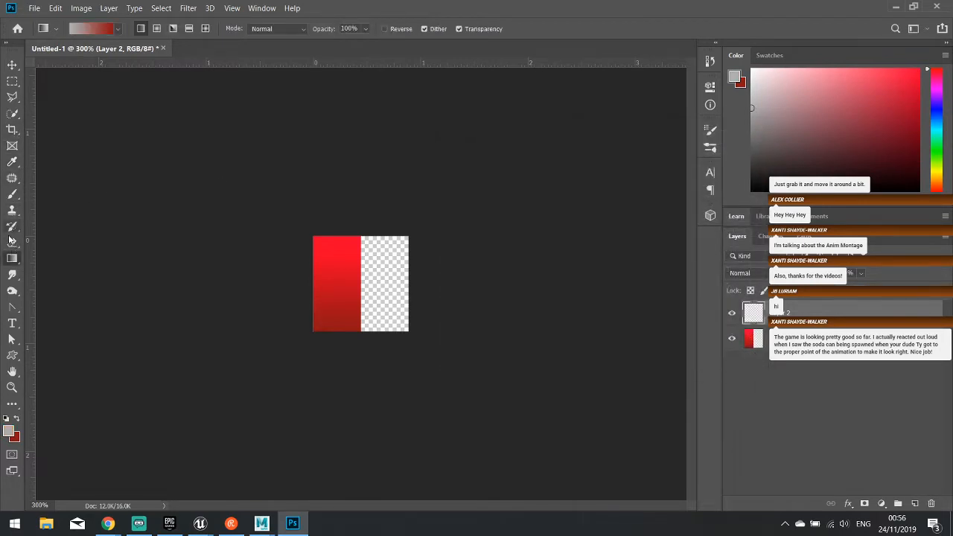
right_click(12, 259)
click(67, 269)
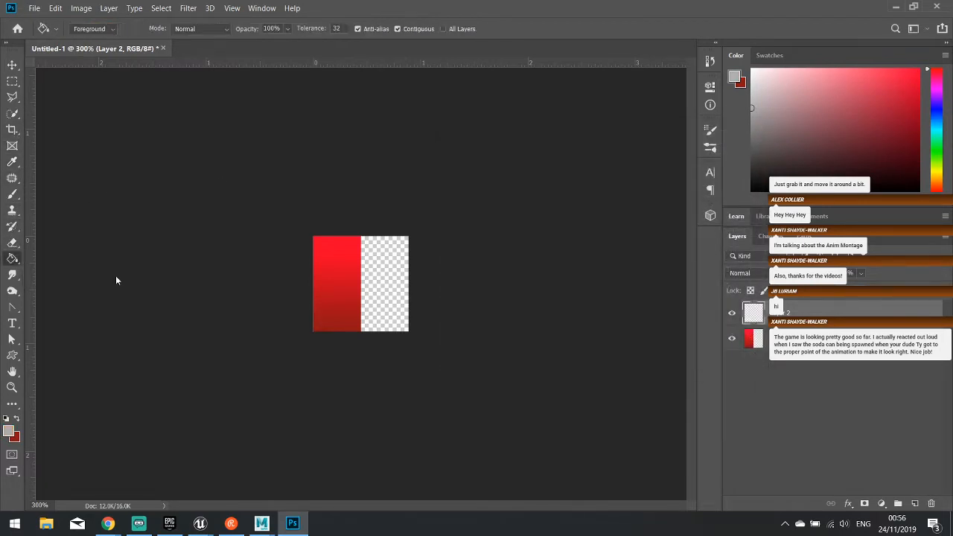
click(384, 294)
key(ctrl+bracketleft)
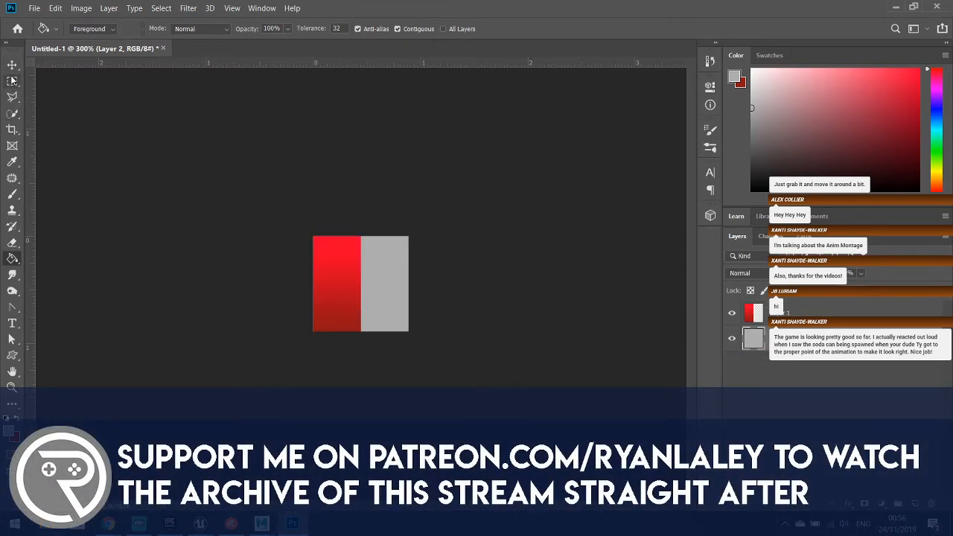
- Merge the red gradient and grey layers into one and rename the merged layer can_d
click(804, 319)
shift+click(804, 339)
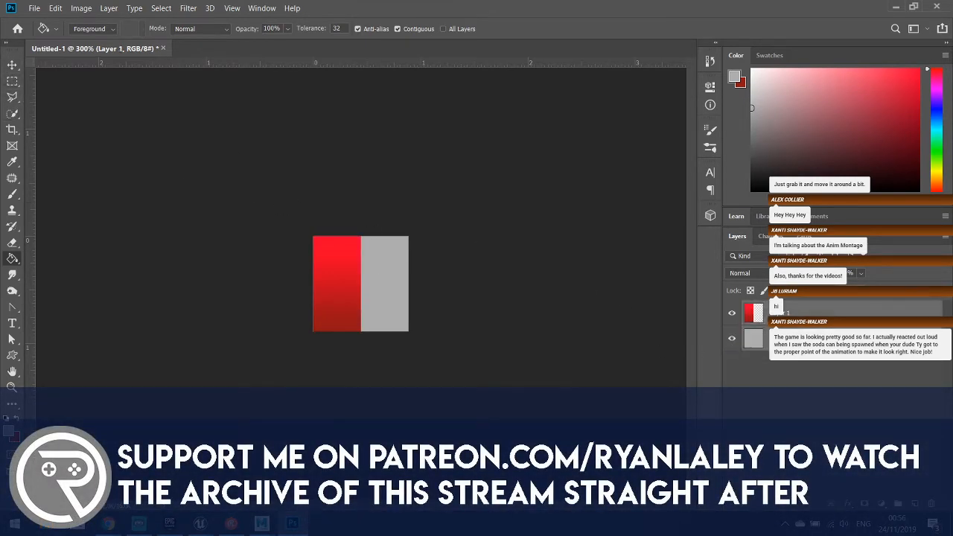
right_click(804, 340)
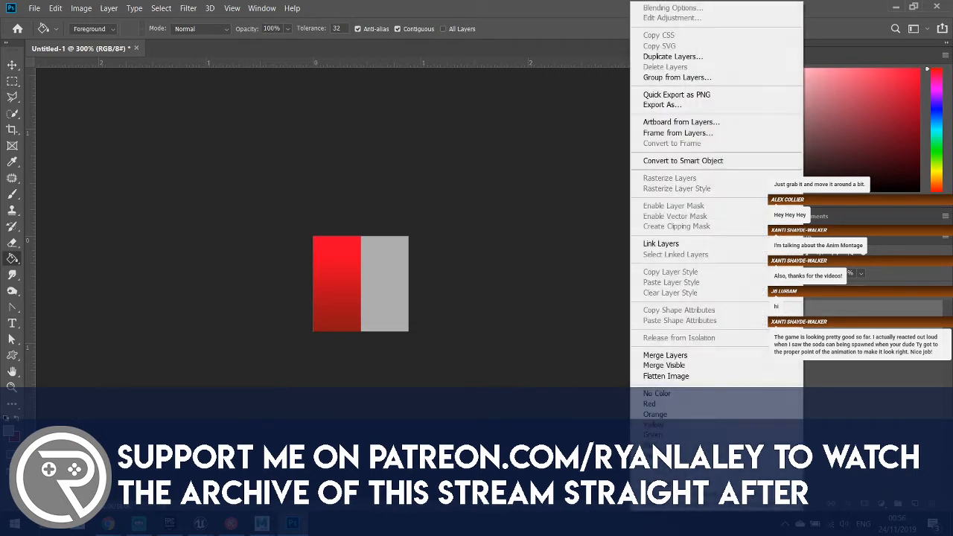
click(704, 356)
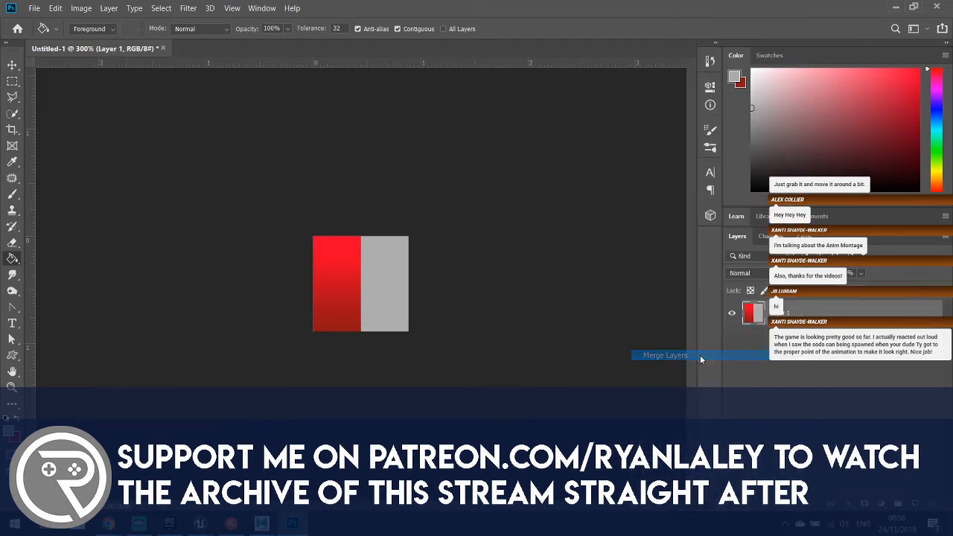
double_click(785, 313)
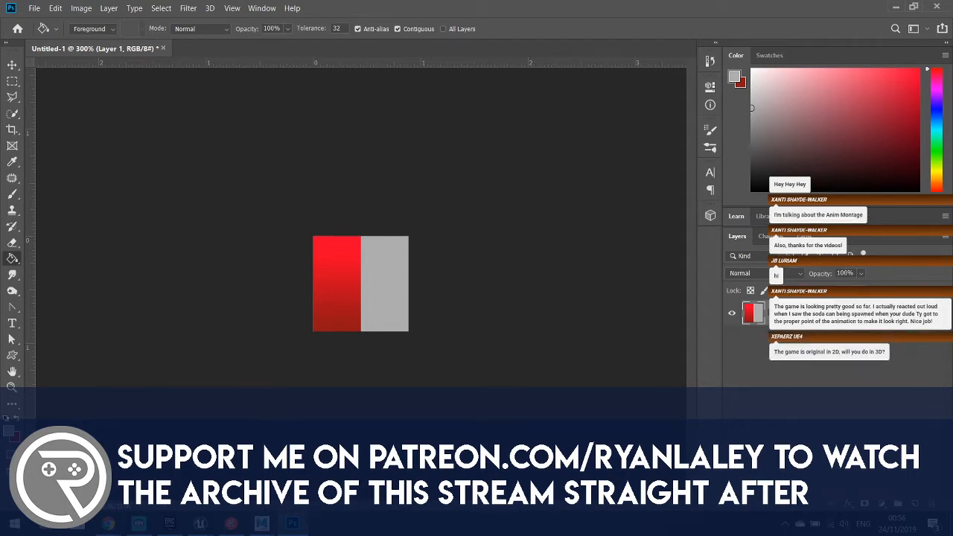
key(Return)
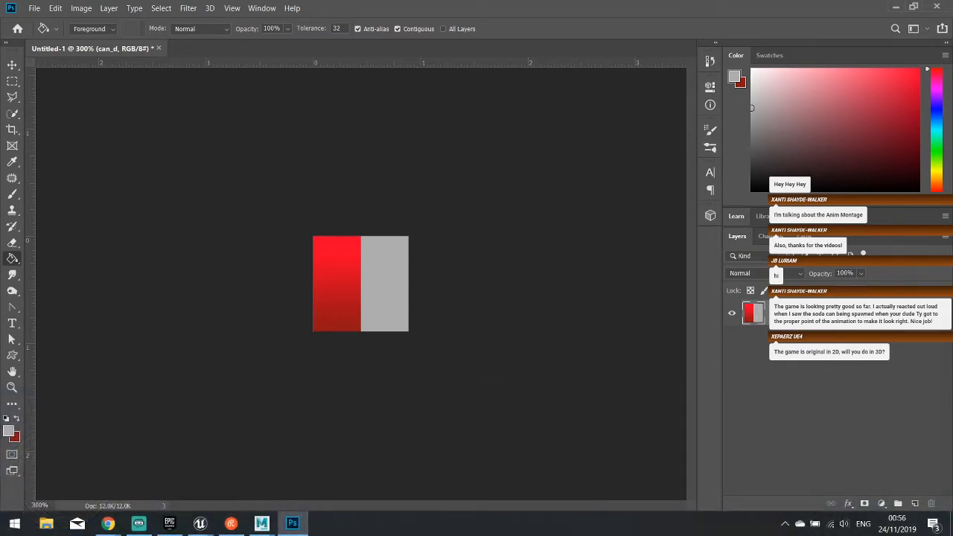
- Add an empty layer above can_d and make the can_d layer active again
click(915, 503)
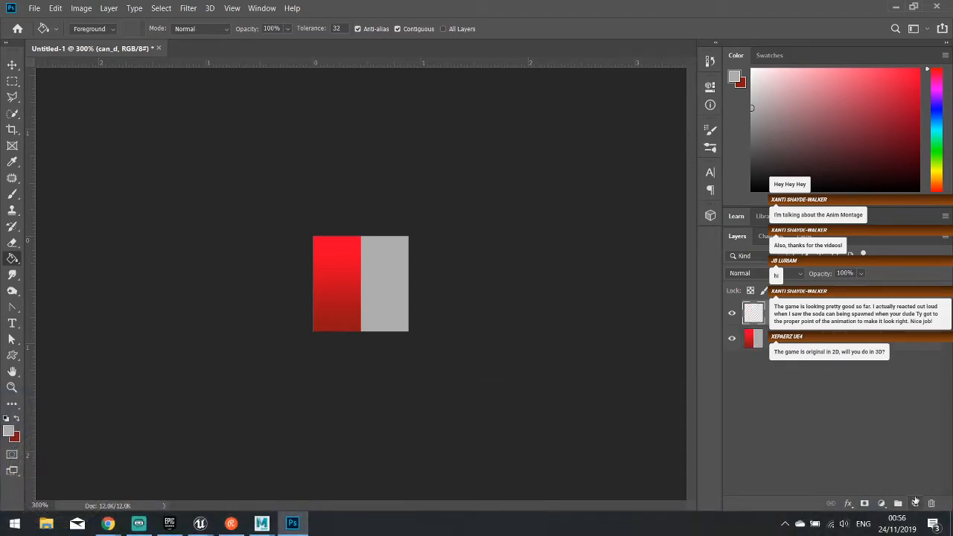
click(12, 81)
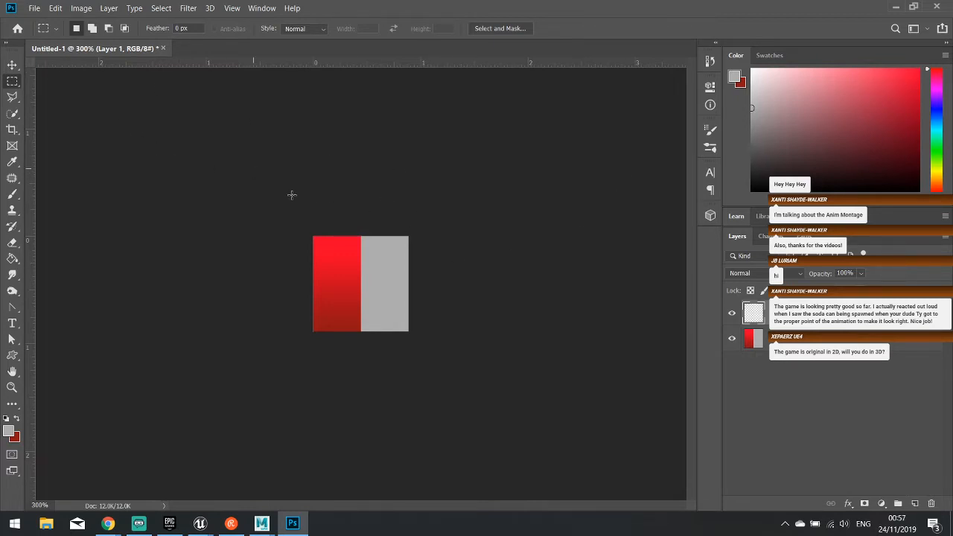
click(789, 339)
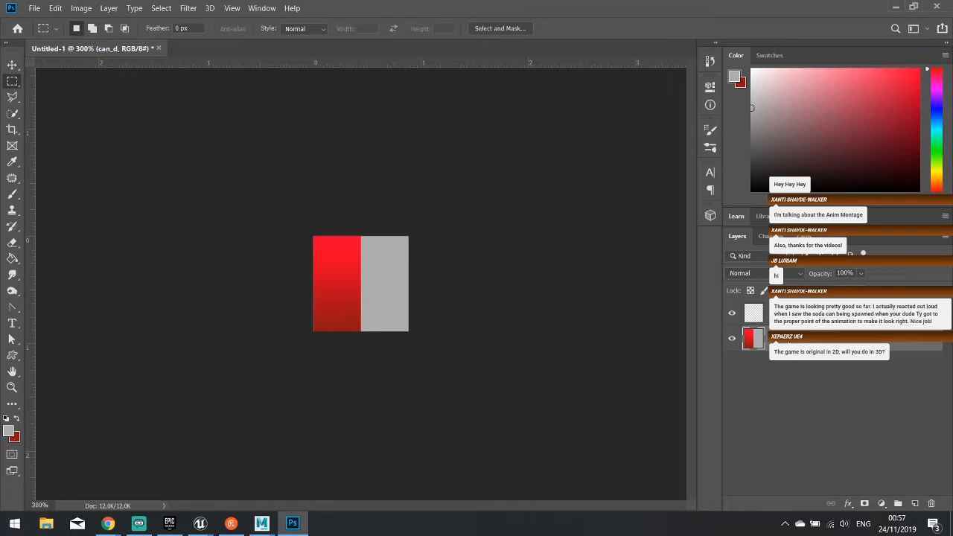
- Save the texture document to the Desktop as a Photoshop file named sodacan_t, accepting the format options
click(33, 9)
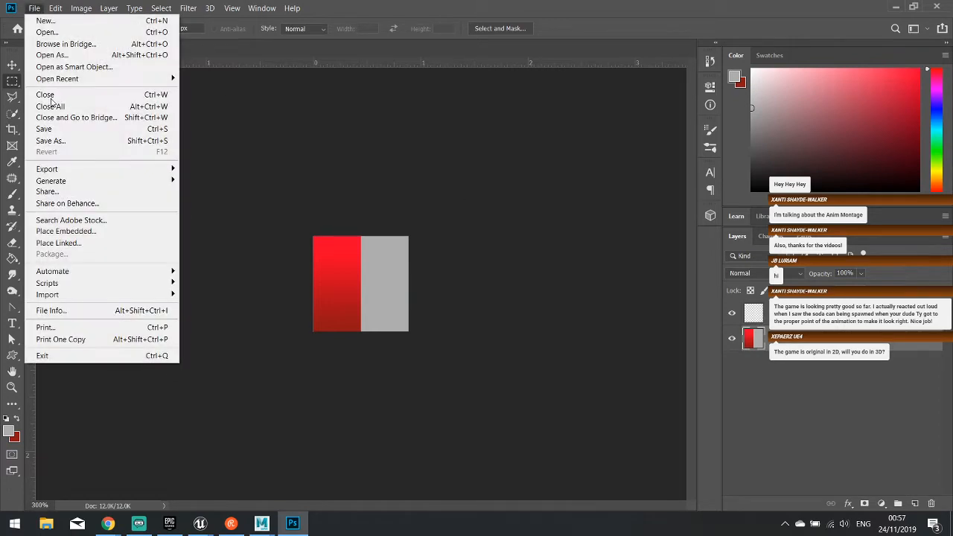
click(55, 142)
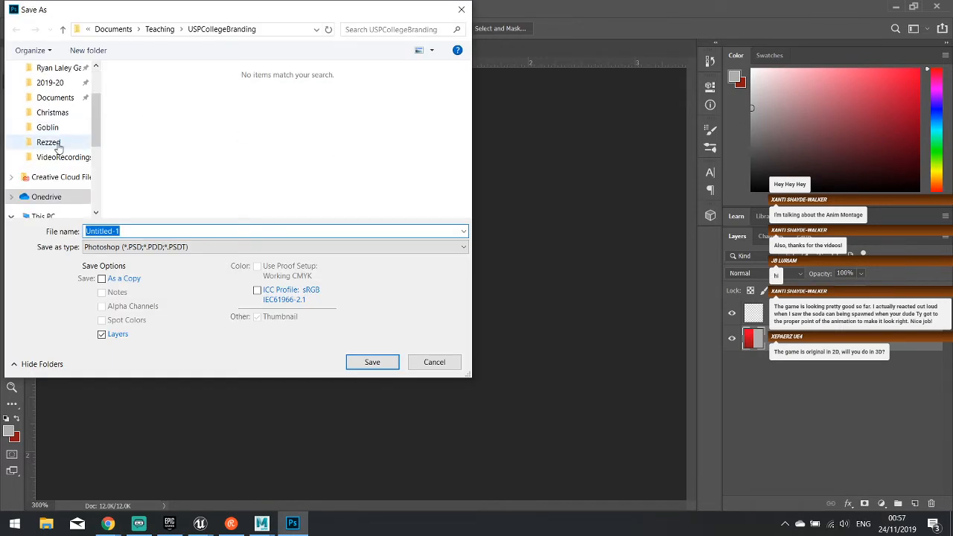
mouse_move(96, 138)
mouse_down()
mouse_move(102, 109)
mouse_move(100, 129)
mouse_up()
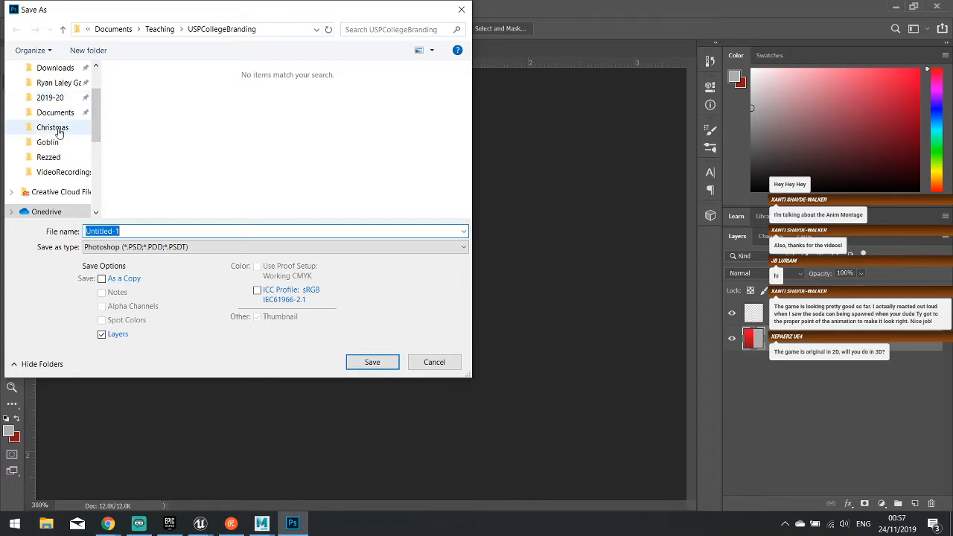
scroll(52, 97, up, 1)
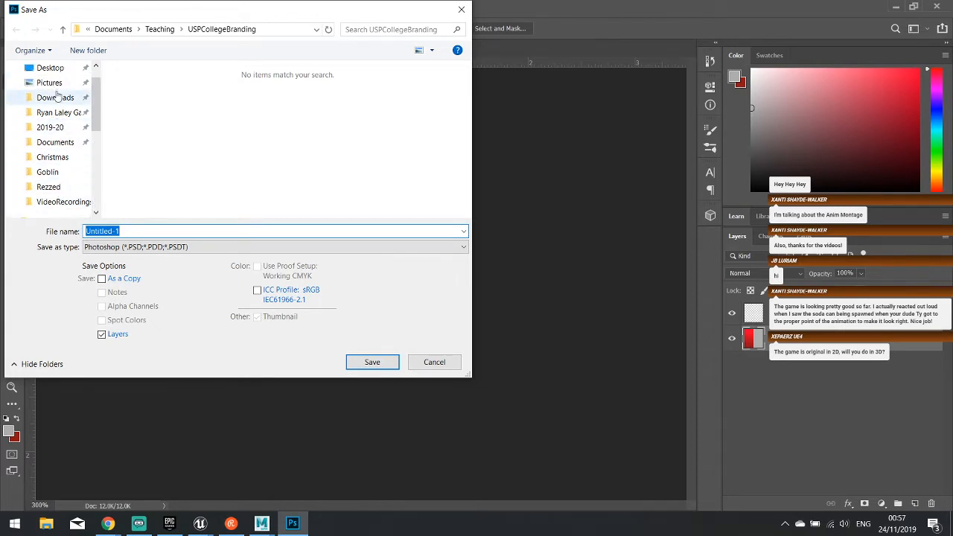
click(50, 67)
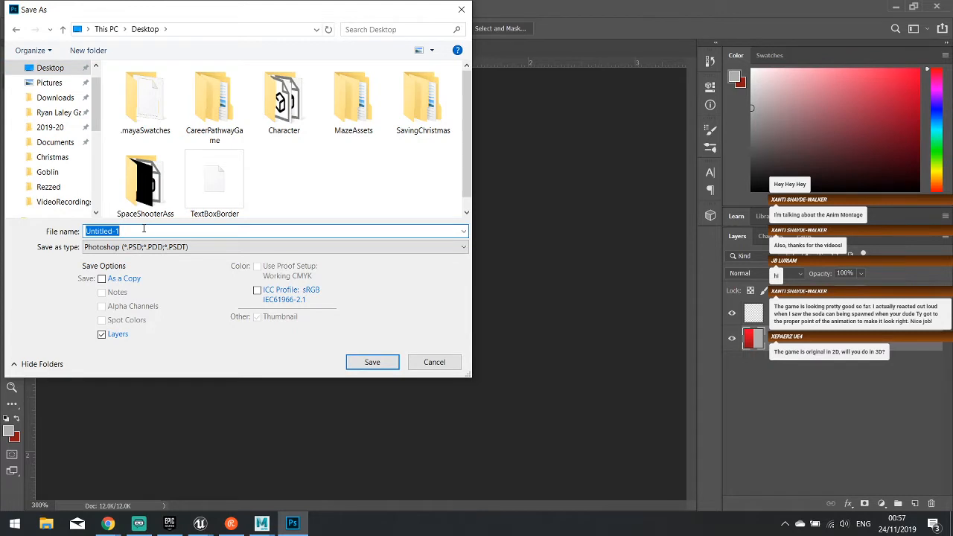
text(sodacan_t)
click(348, 364)
click(613, 141)
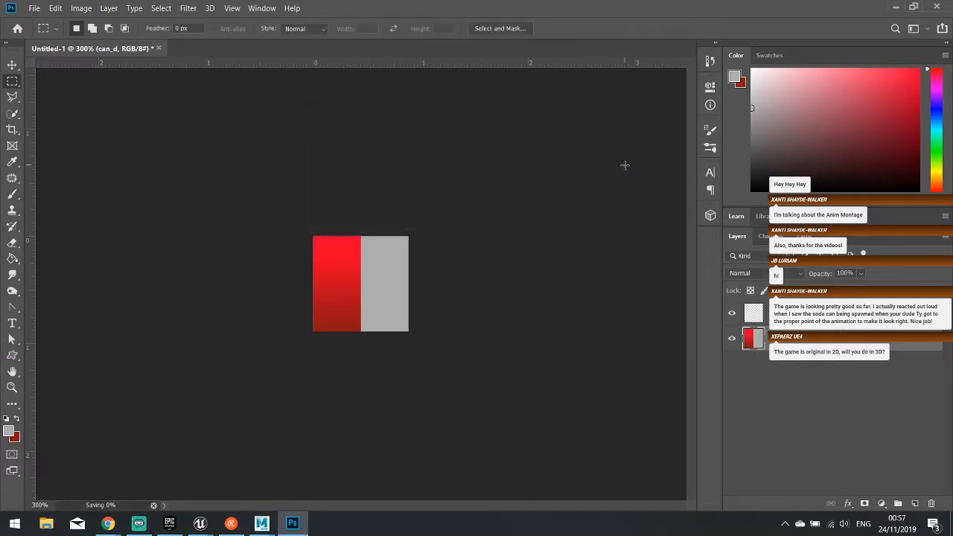
- Close the saved texture document in Photoshop, then switch to Maya and close the UV Editor
key(alt+Tab)
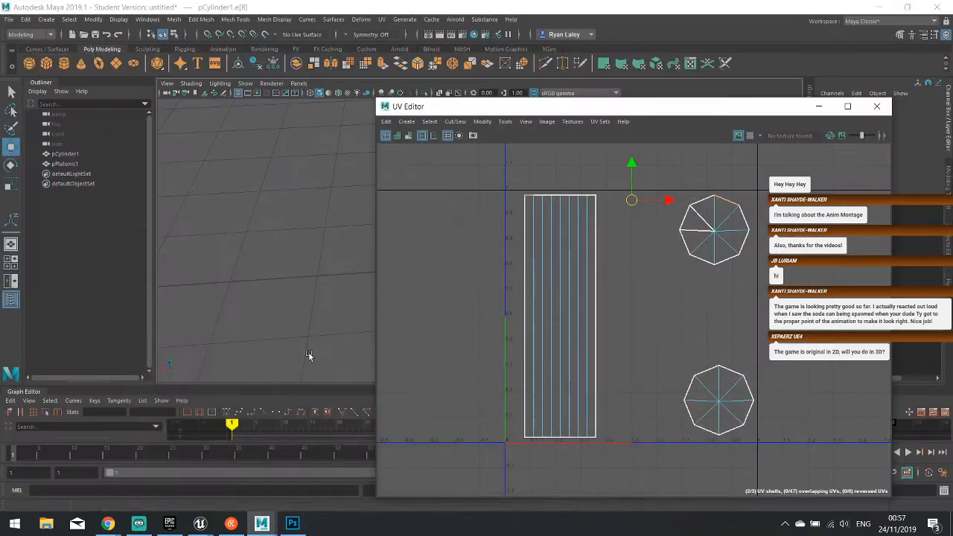
click(292, 524)
key(ctrl+w)
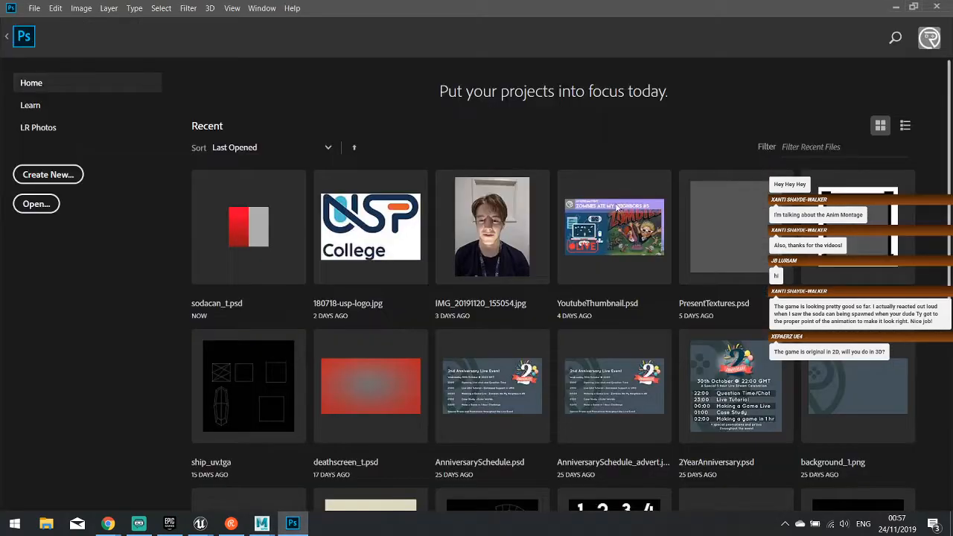
mouse_move(262, 523)
click(341, 485)
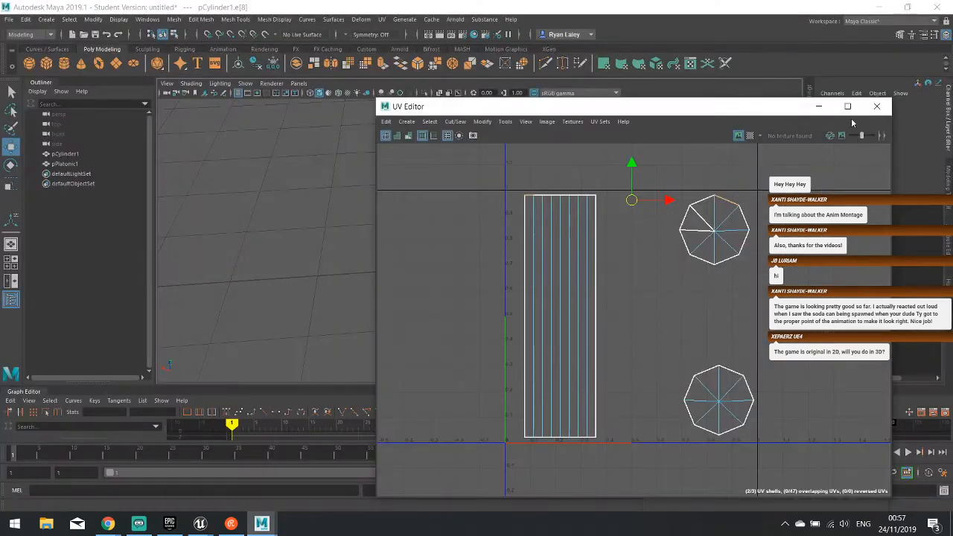
click(876, 106)
- Open the Hypershade and create a new Lambert material
click(475, 35)
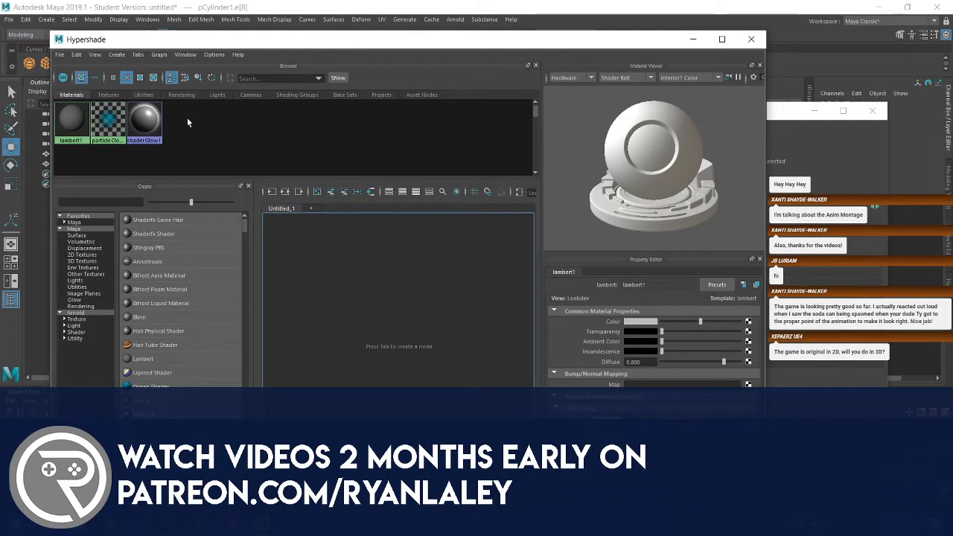
right_click(187, 117)
mouse_move(248, 153)
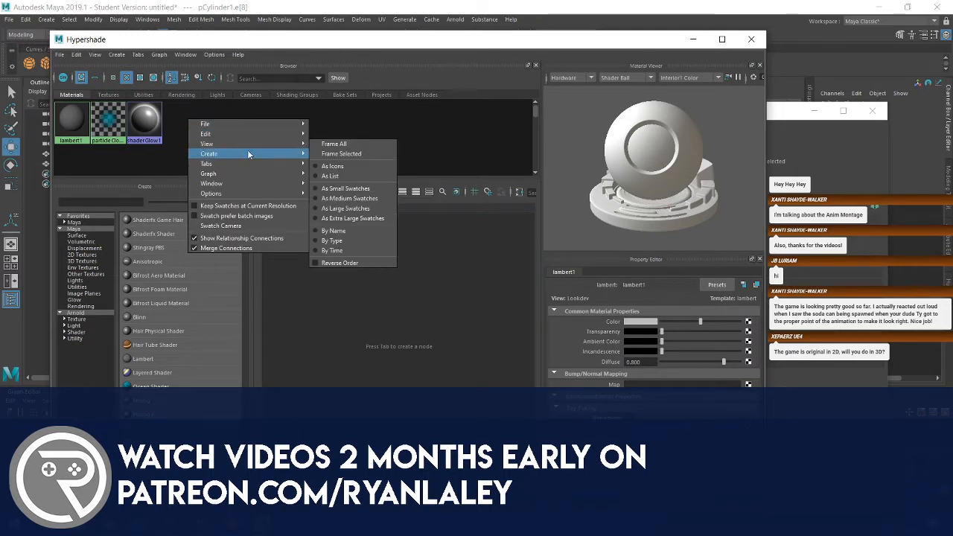
mouse_move(334, 153)
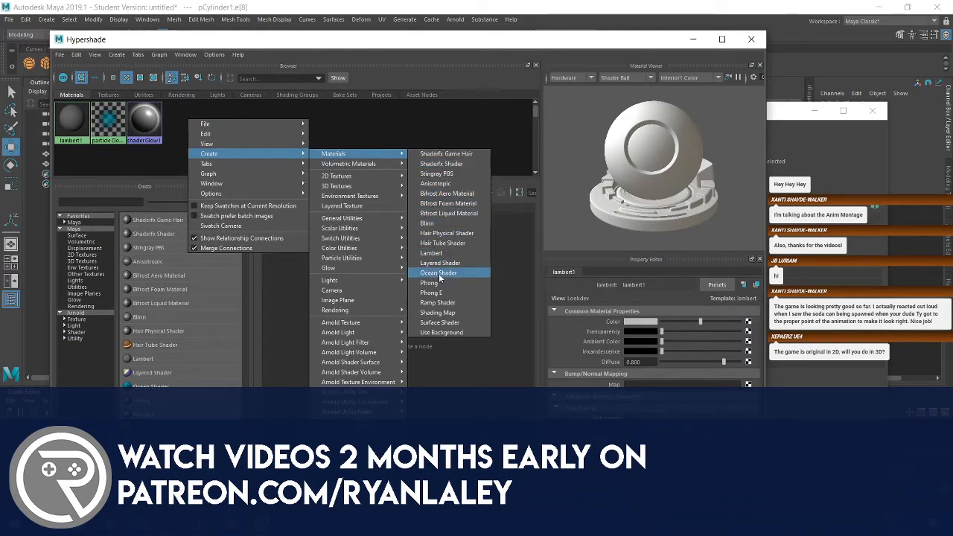
click(431, 254)
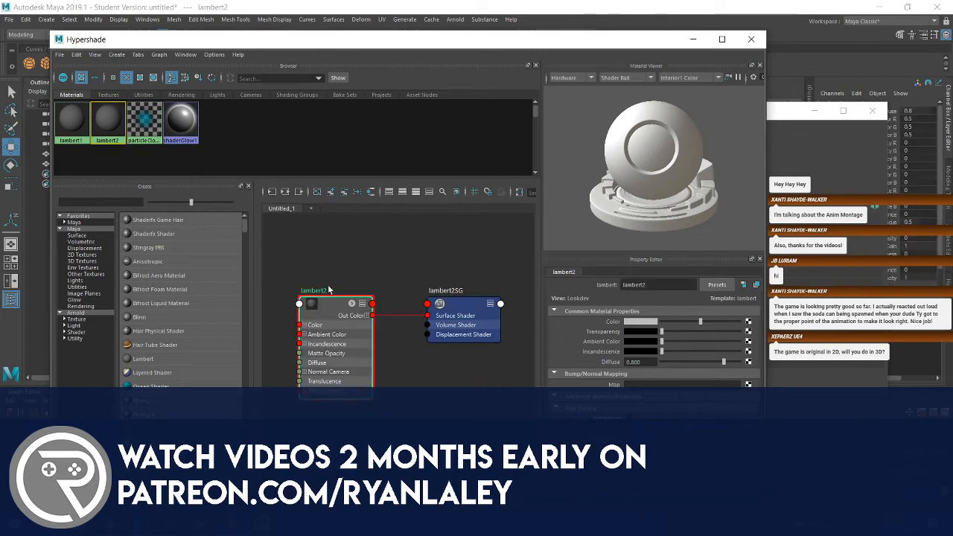
- Add a File texture node and connect its Out Color to the new Lambert material's Color
scroll(155, 414, down, 2)
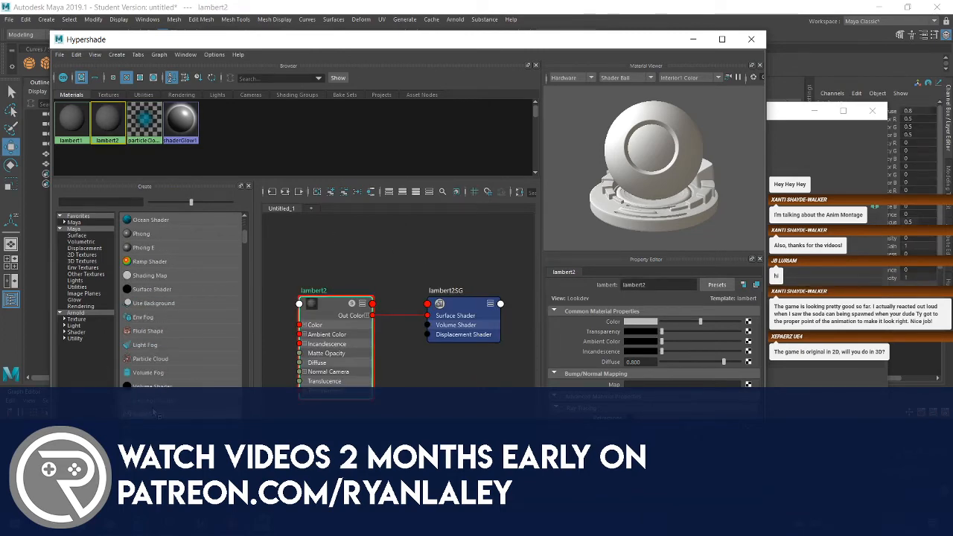
scroll(155, 414, down, 2)
click(160, 386)
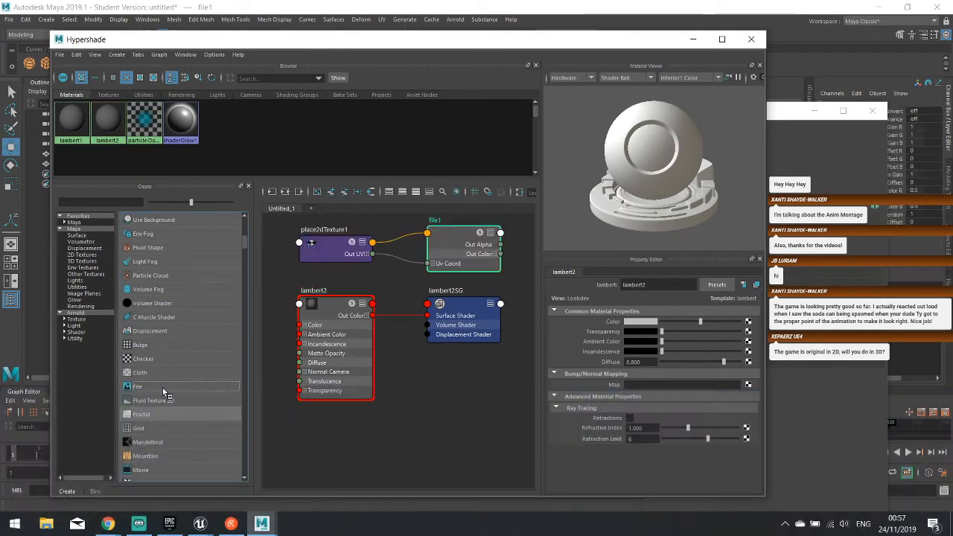
drag(501, 254, 299, 325)
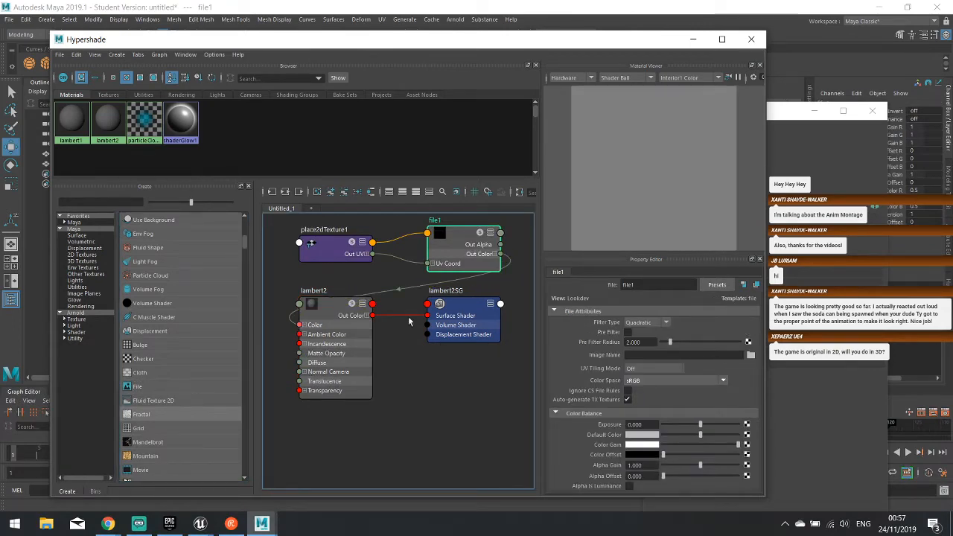
- Load sodacan_t.psd from the Desktop as the File node's image and close the Hypershade
click(750, 355)
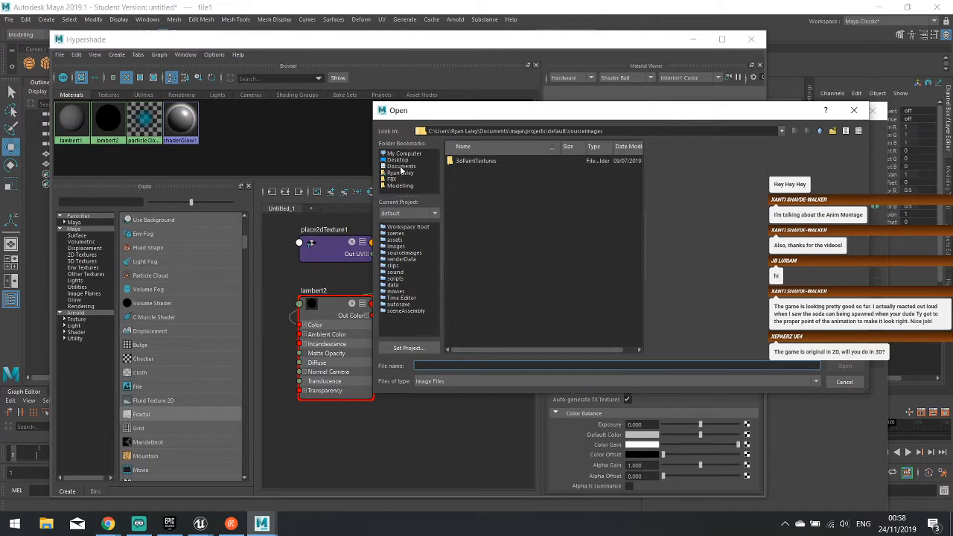
click(399, 160)
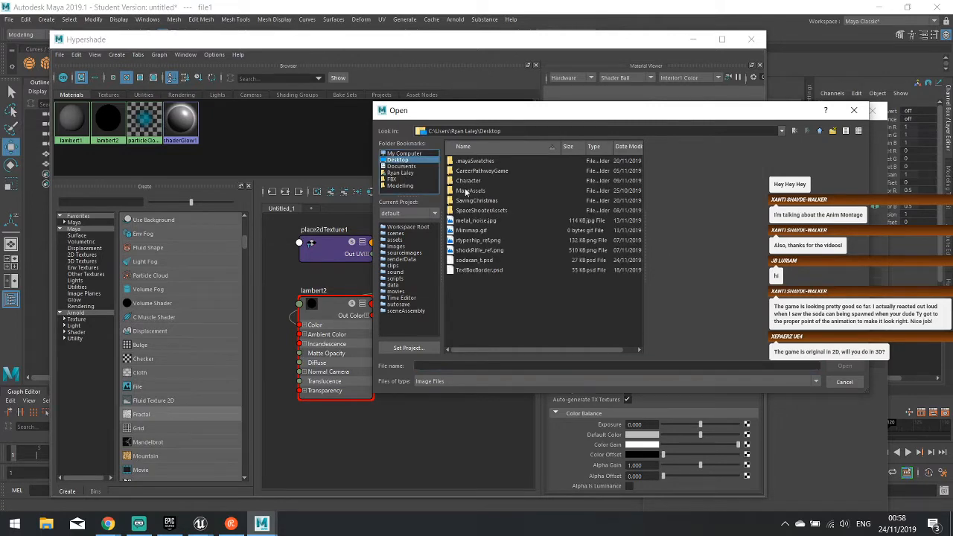
click(475, 261)
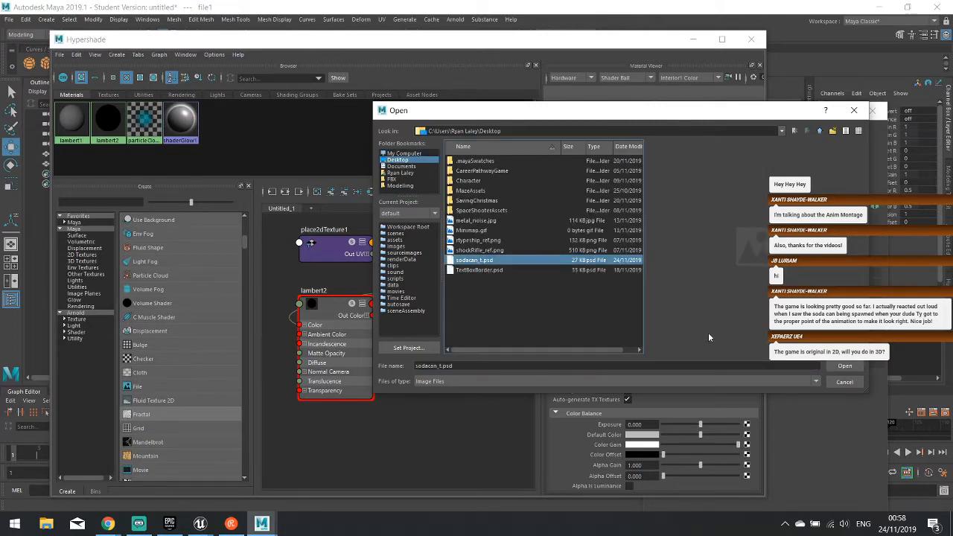
click(844, 366)
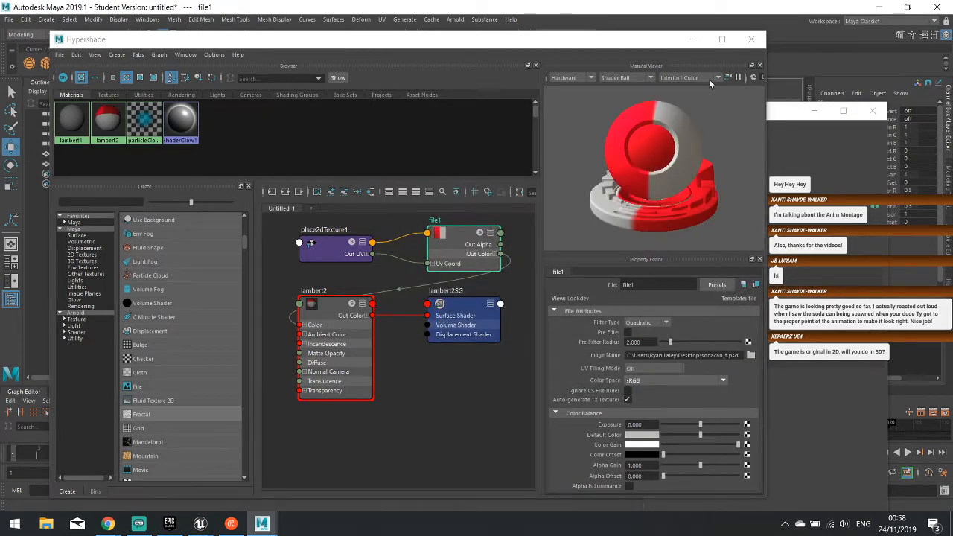
click(751, 40)
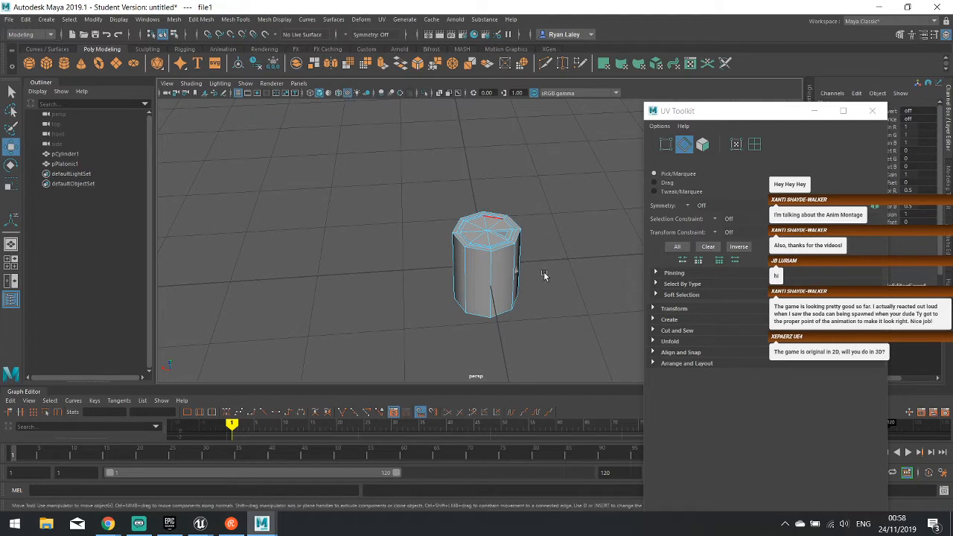
- Return the can to object selection, turn on textured display, and assign the new Lambert material to it
alt+drag(546, 272, 380, 216)
right_drag(451, 233, 494, 216)
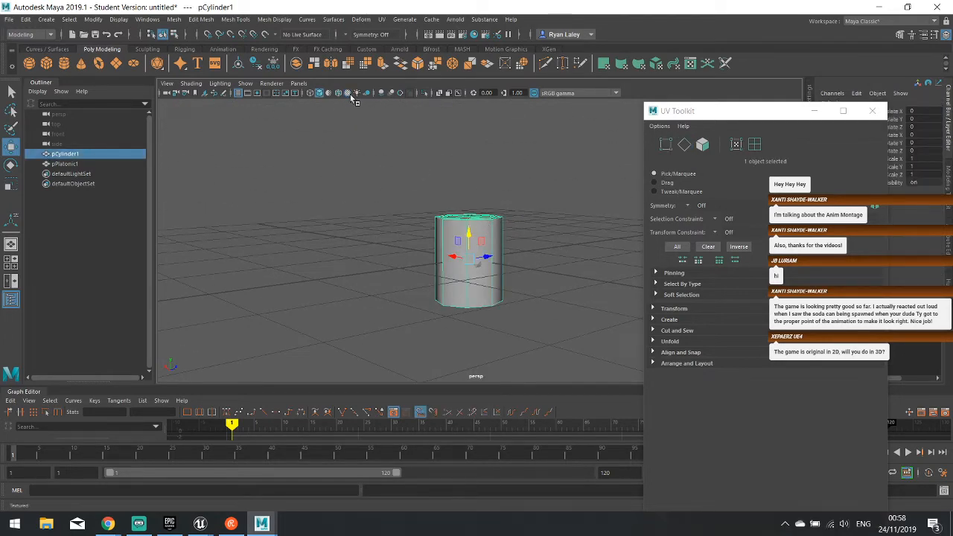
right_drag(469, 231, 533, 512)
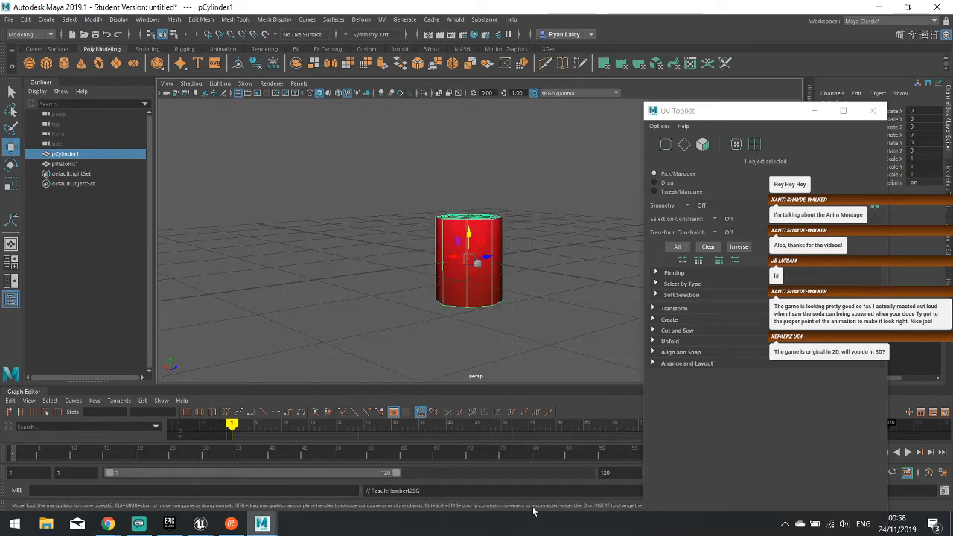
alt+drag(550, 284, 533, 271)
click(477, 238)
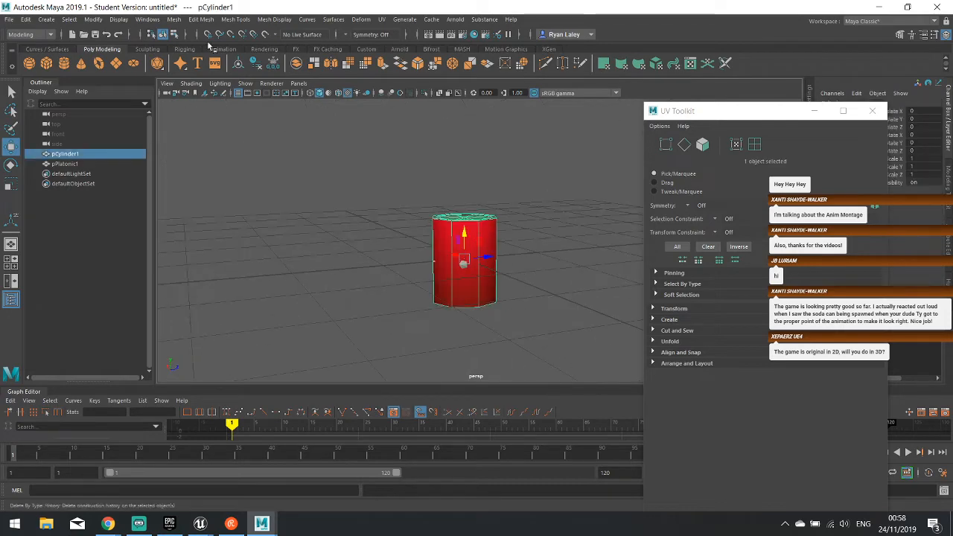
click(9, 20)
click(45, 159)
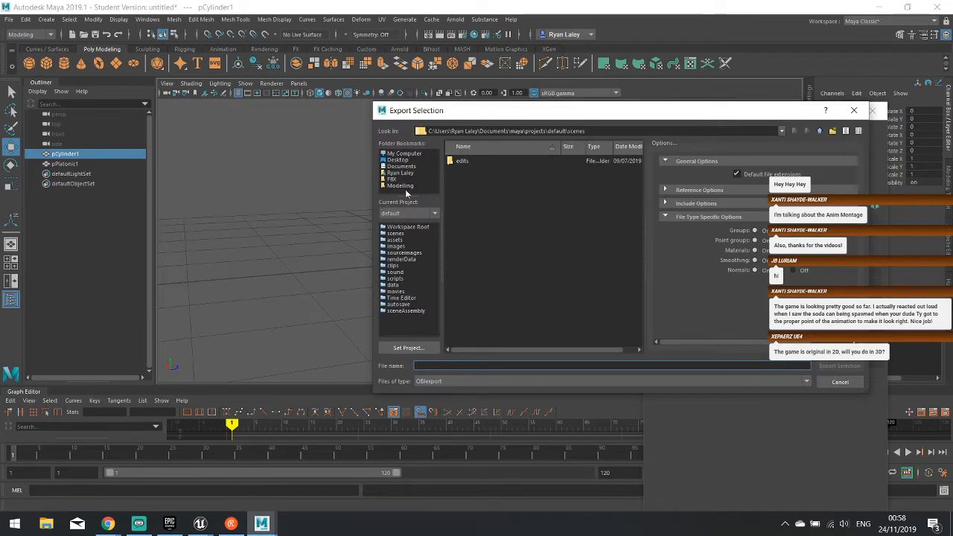
click(838, 382)
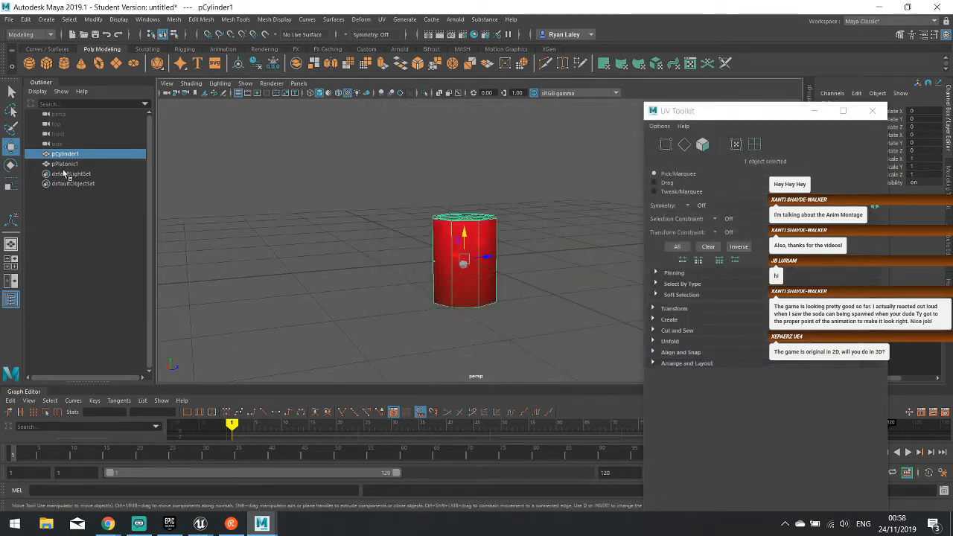
- Export the whole scene to the Desktop as an FBX file named sodacan
click(9, 20)
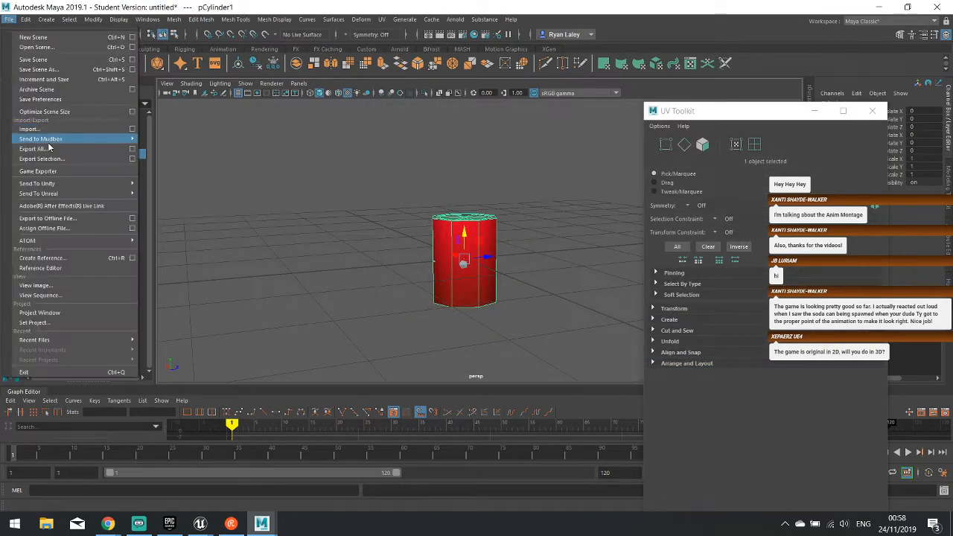
click(49, 147)
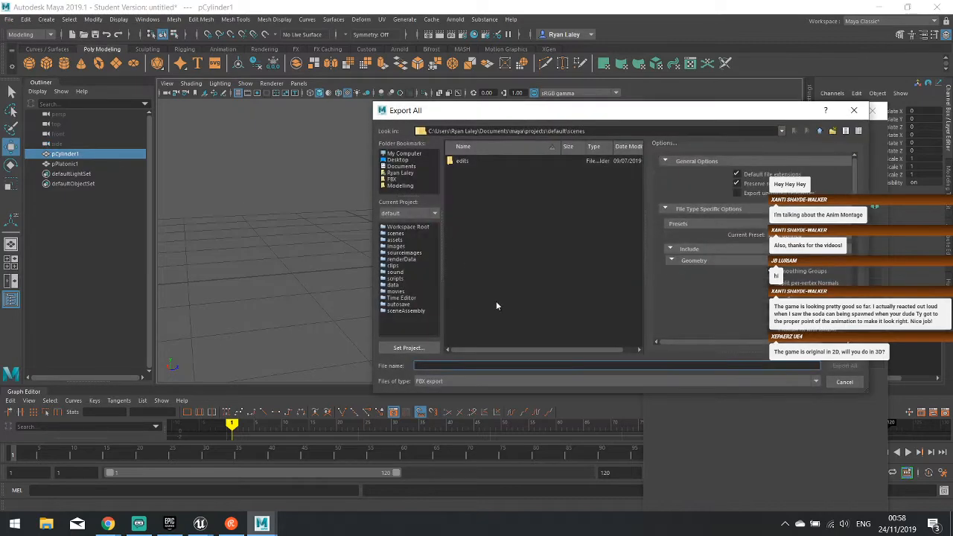
click(399, 161)
click(479, 367)
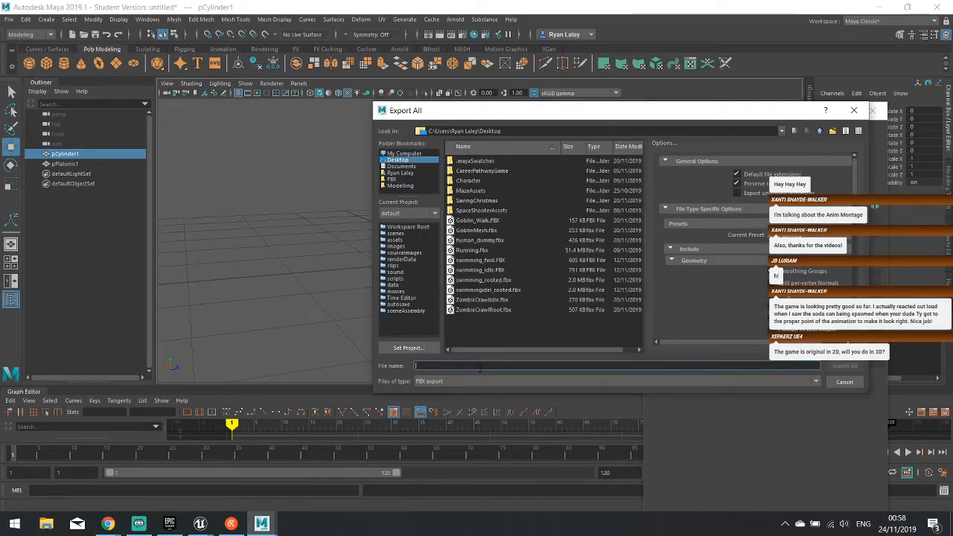
text(spda)
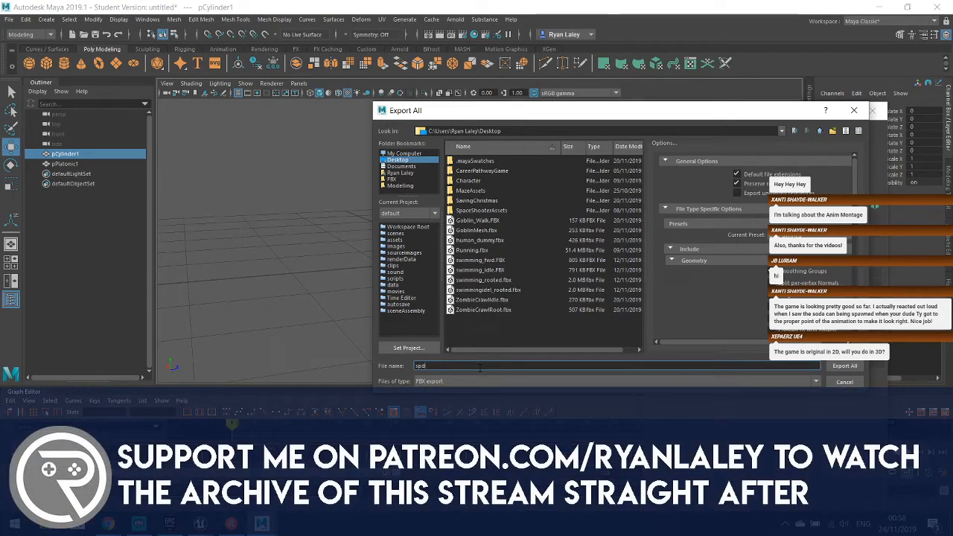
key(BackSpace)
key(BackSpace)
text(odacan)
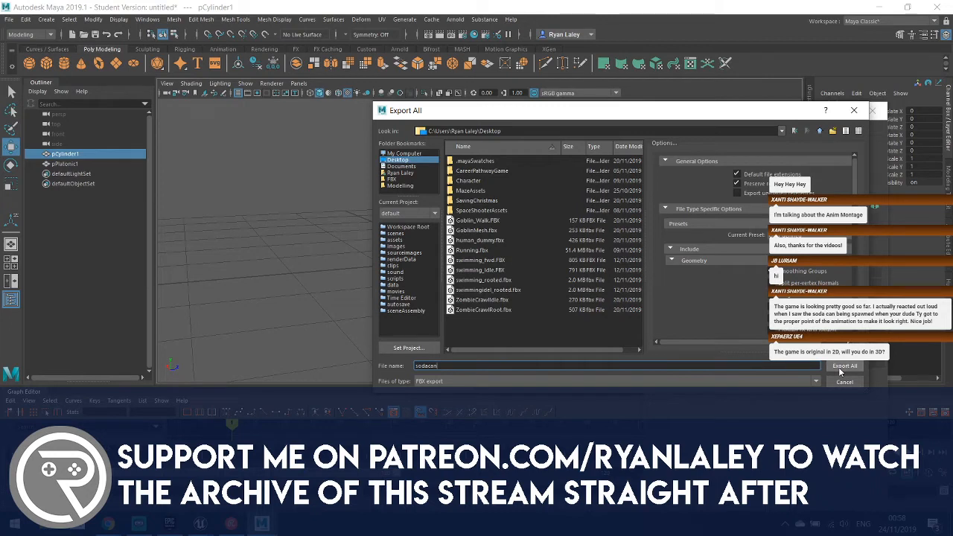
scroll(761, 311, down, 2)
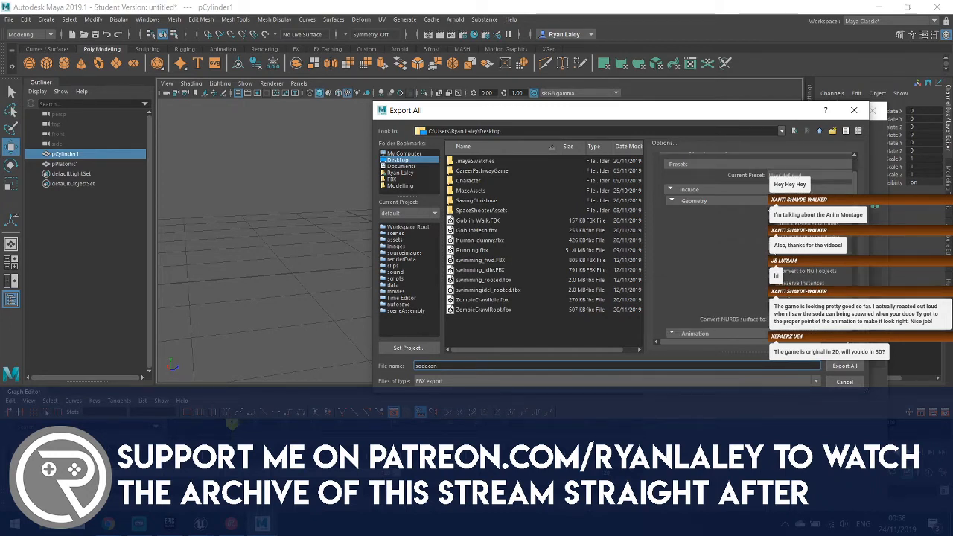
click(845, 367)
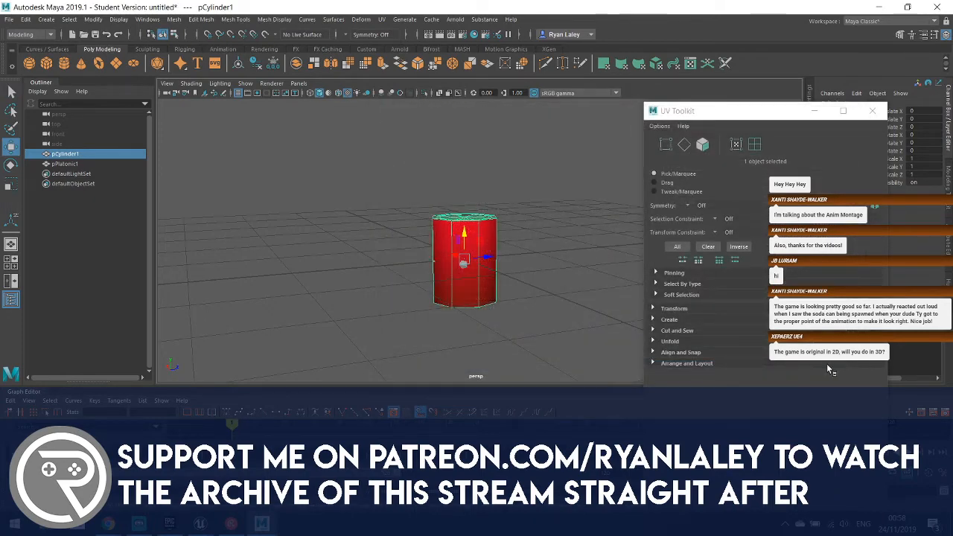
- Switch to the Unreal Editor and open the Weapons content folder
click(883, 7)
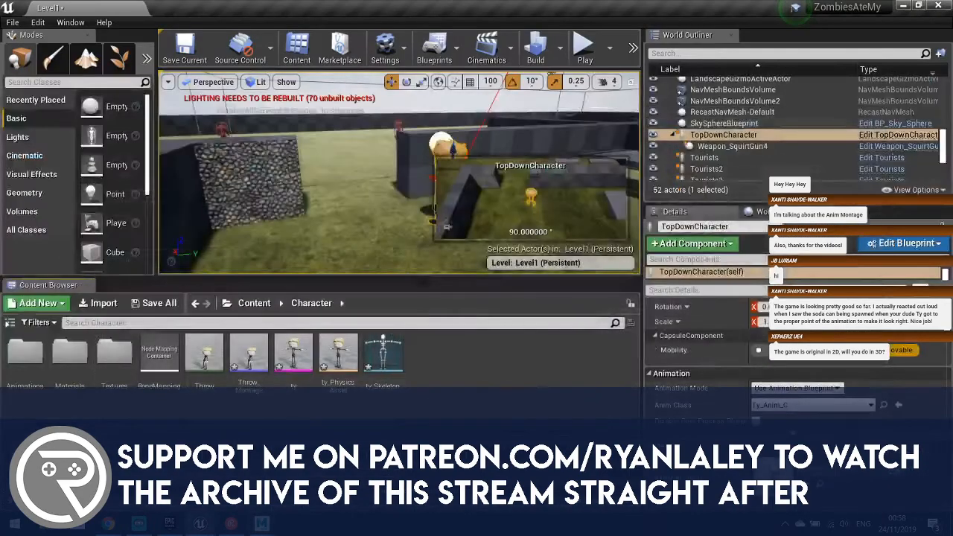
click(254, 303)
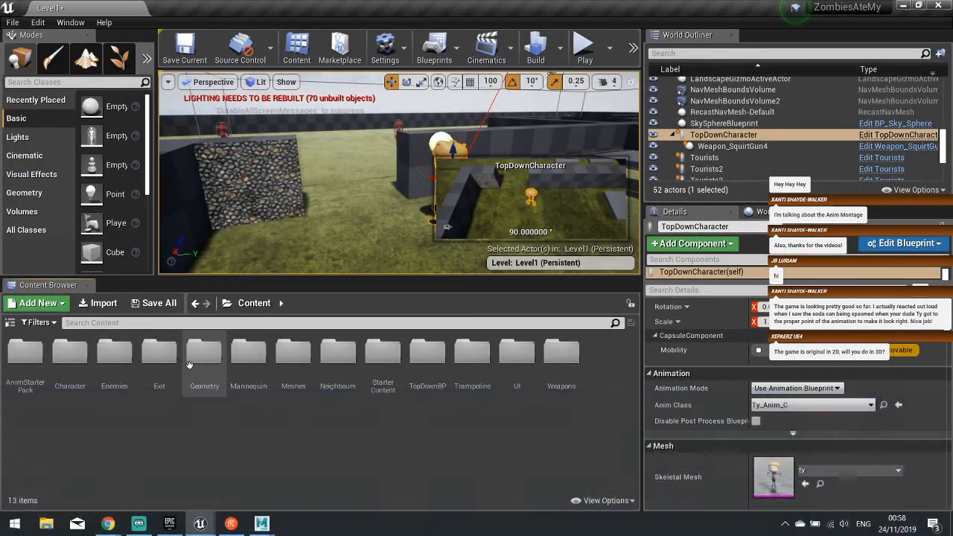
double_click(561, 365)
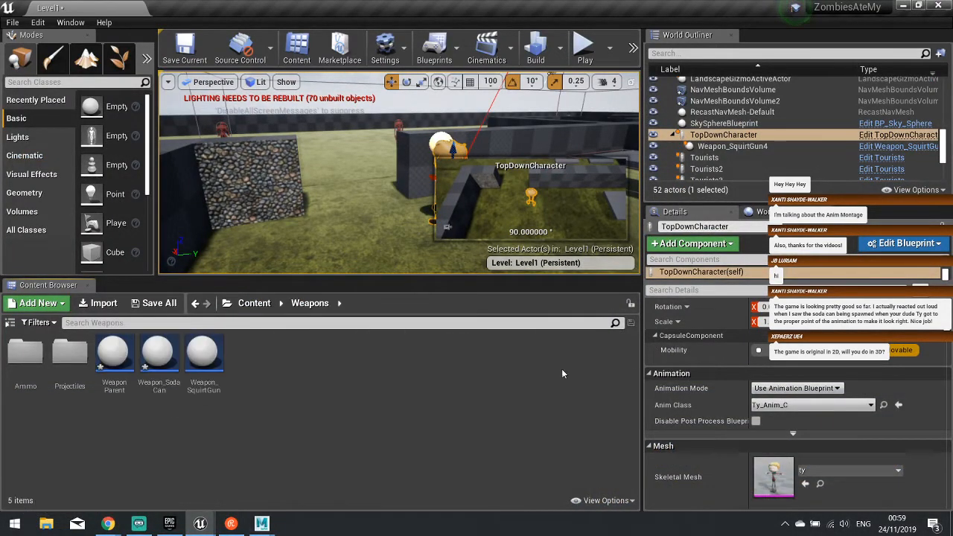
- Import the sodacan FBX file from the Desktop into the Weapons folder, bringing in everything with the default import options
right_click(305, 389)
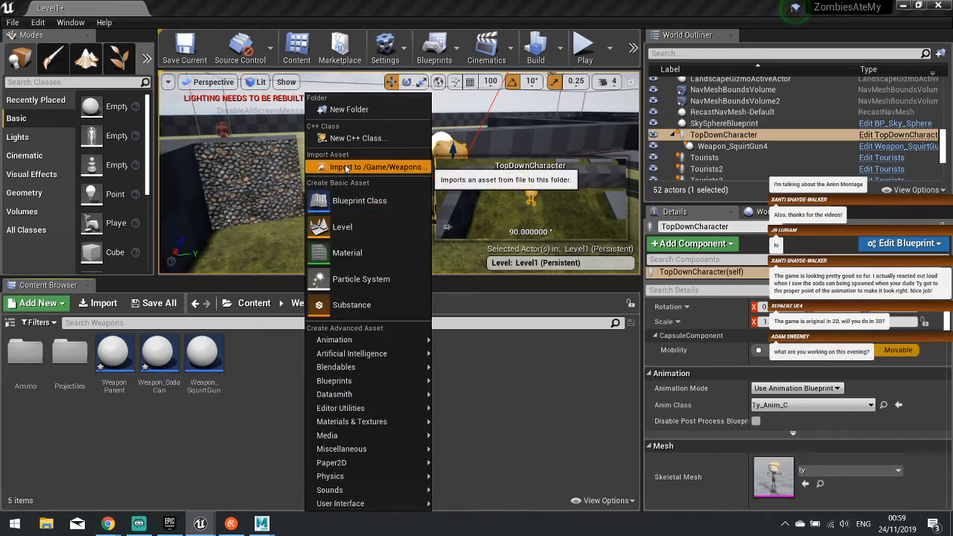
click(346, 165)
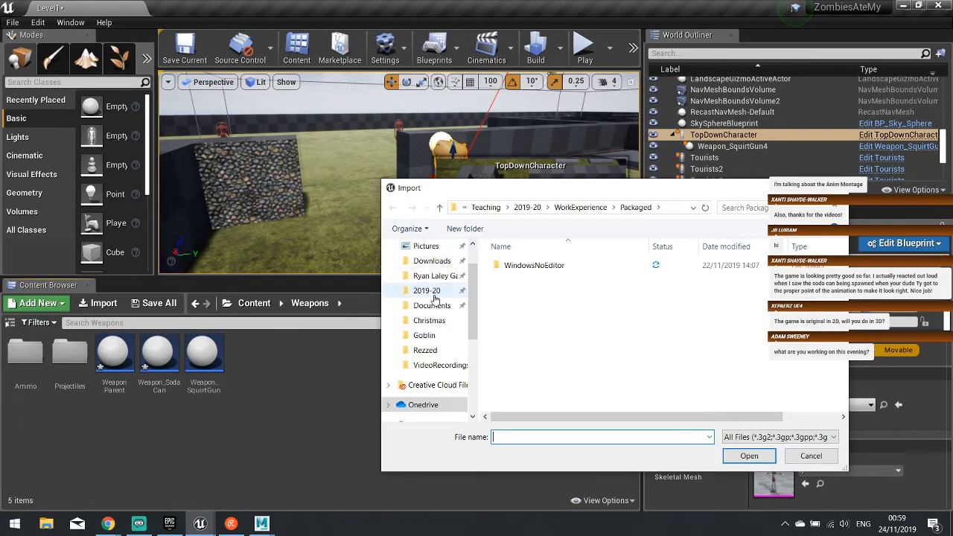
click(427, 271)
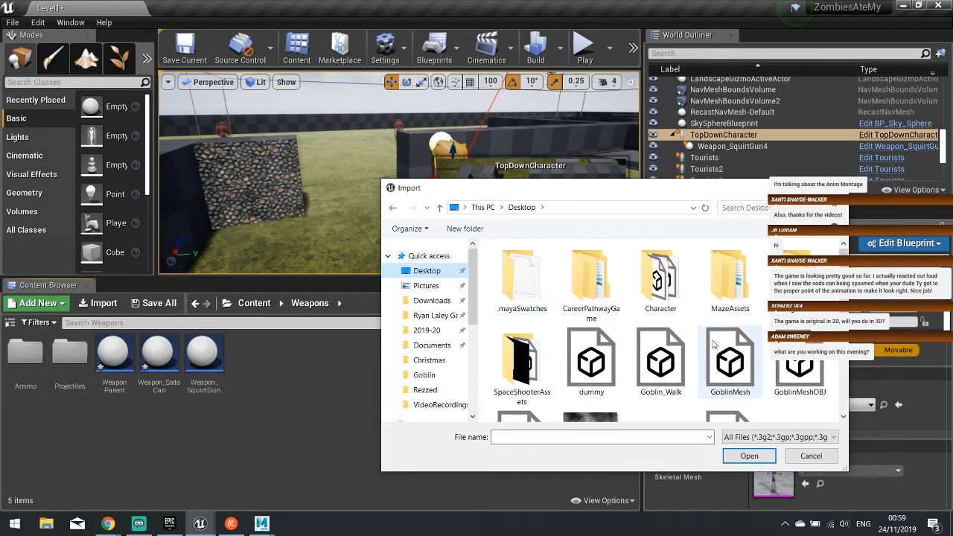
scroll(711, 363, down, 10)
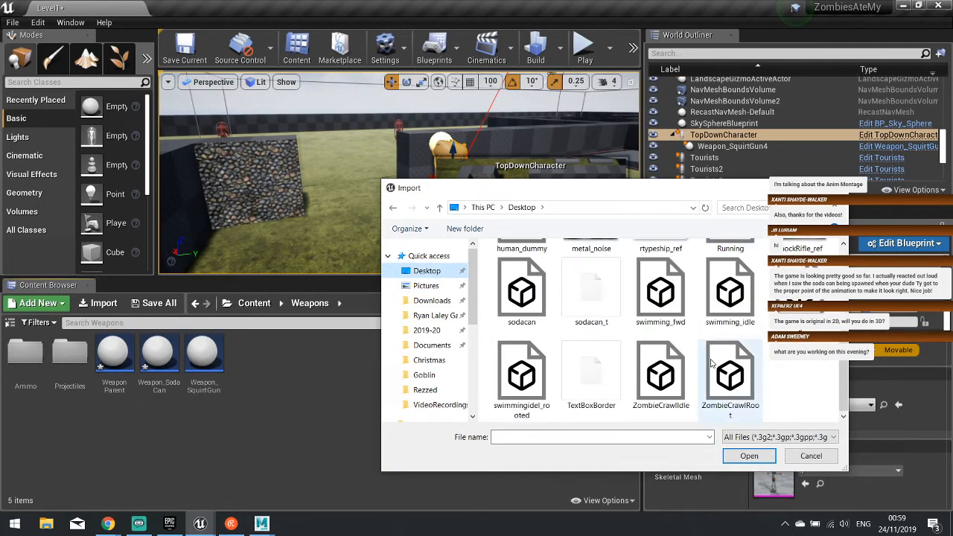
click(521, 292)
click(747, 456)
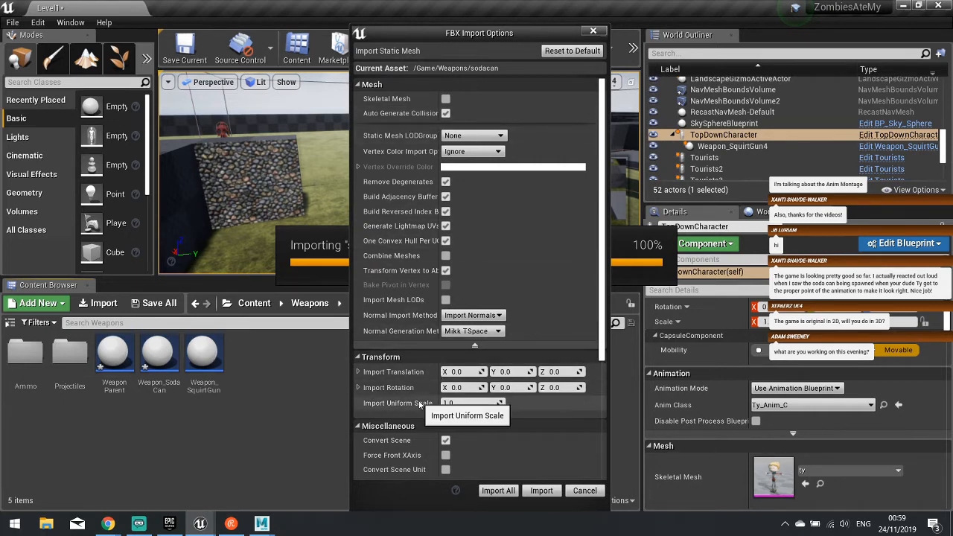
scroll(432, 393, down, 5)
click(500, 490)
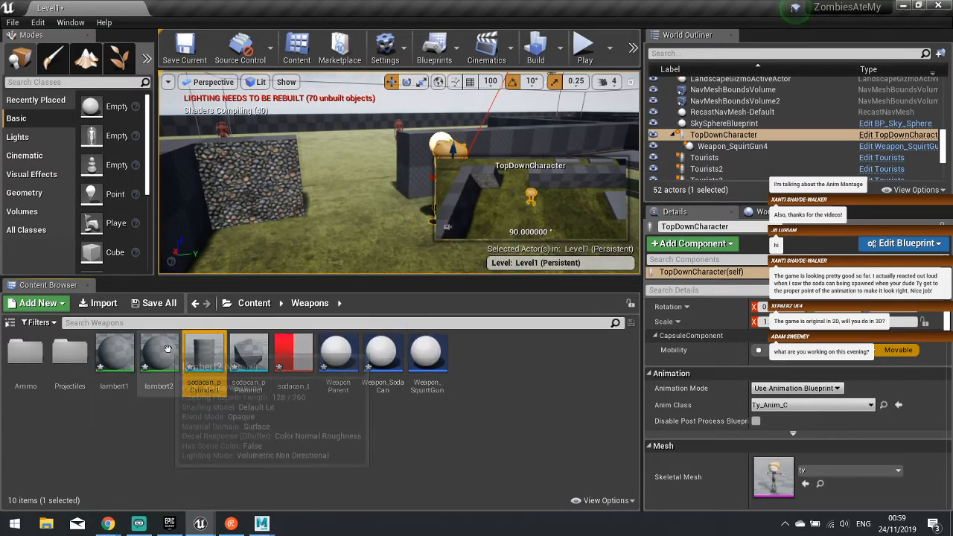
- Inspect the imported sodacan_pCylinder1 mesh in its editor, then close the open asset editors
double_click(205, 361)
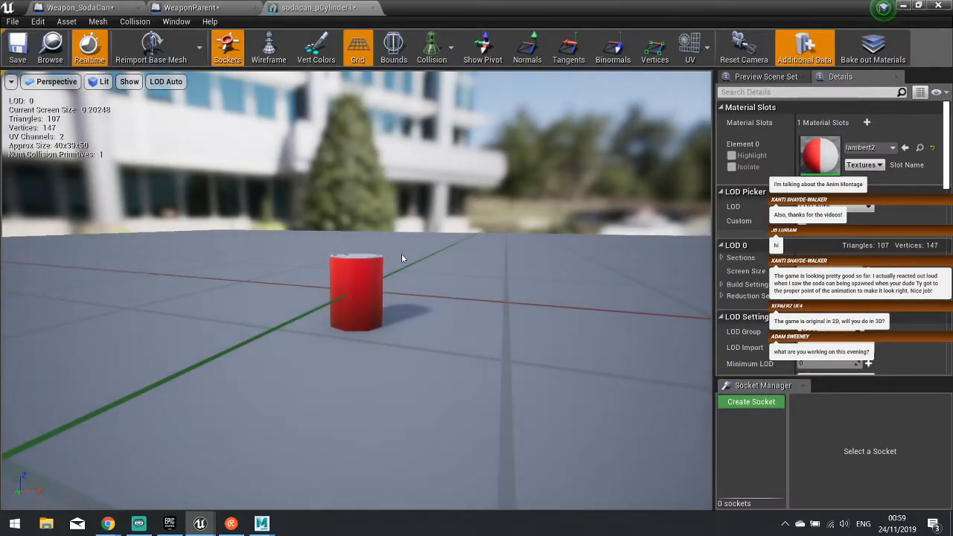
click(374, 8)
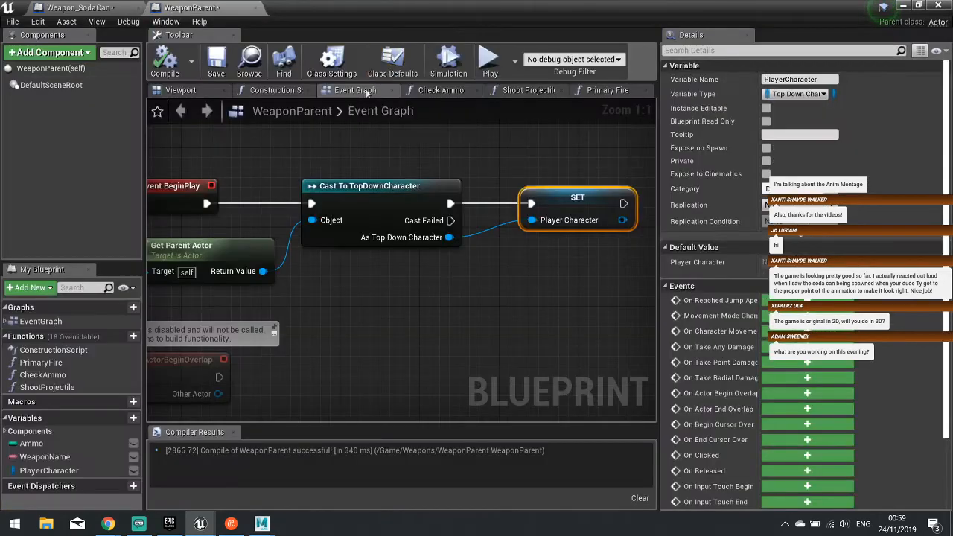
click(89, 8)
click(937, 6)
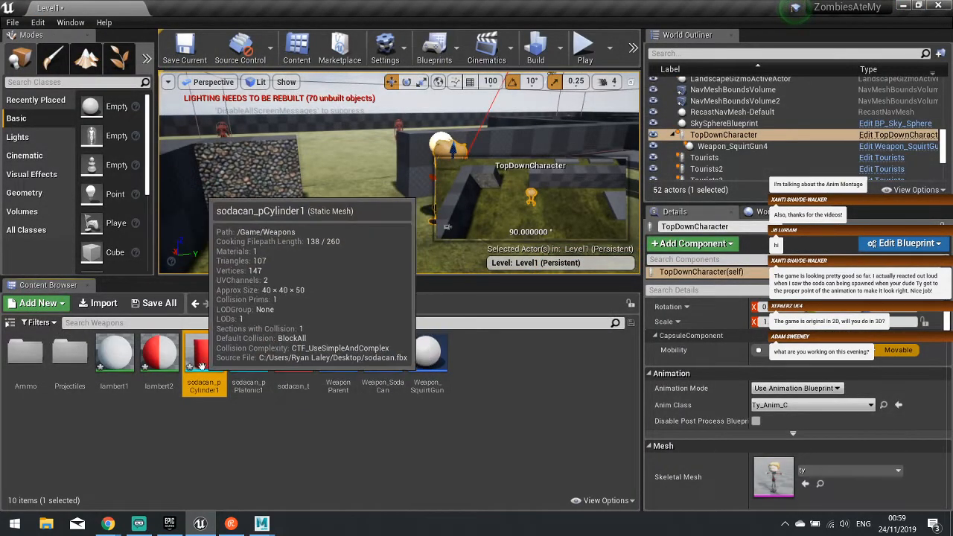
- Open the lambert2 material and move its Texture Sample node to the input side of the material output node
double_click(158, 356)
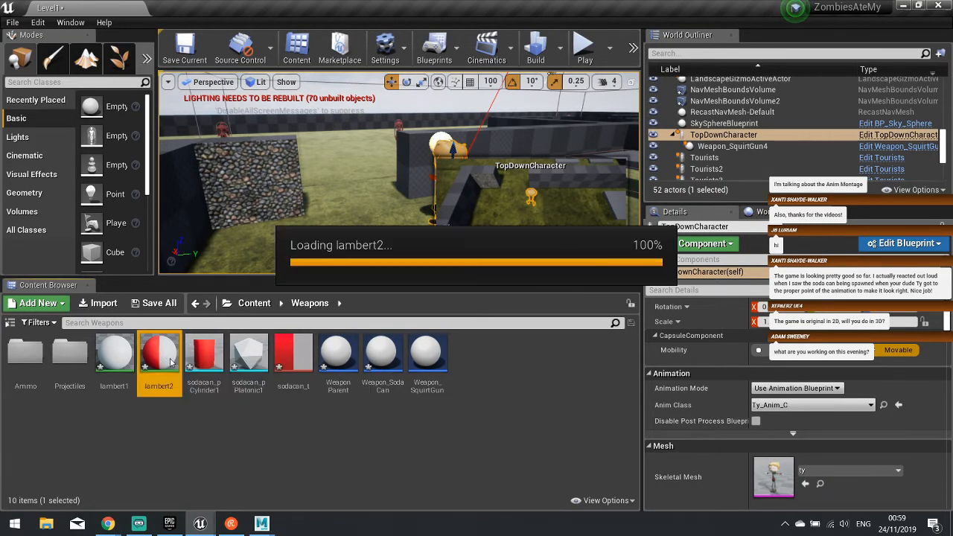
right_drag(398, 242, 592, 376)
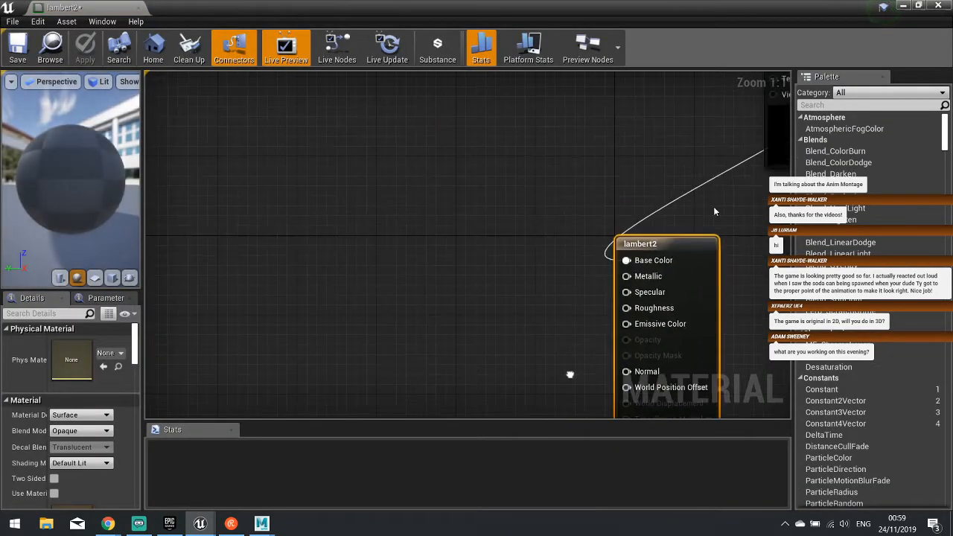
drag(767, 148, 521, 177)
drag(476, 208, 357, 238)
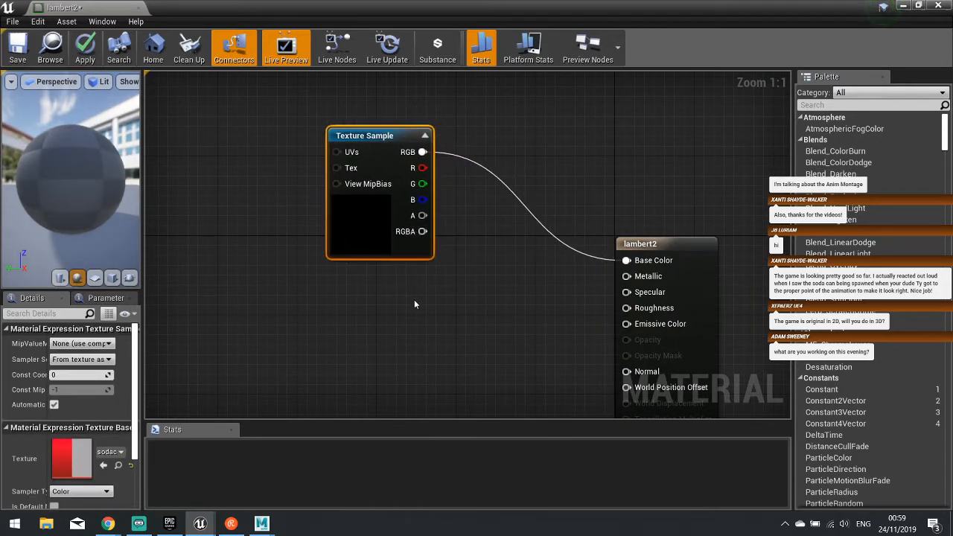
- Add two Constant nodes to lambert2 and connect one to Metallic and the other to Roughness
click(414, 306)
drag(435, 330, 628, 279)
right_drag(553, 330, 444, 197)
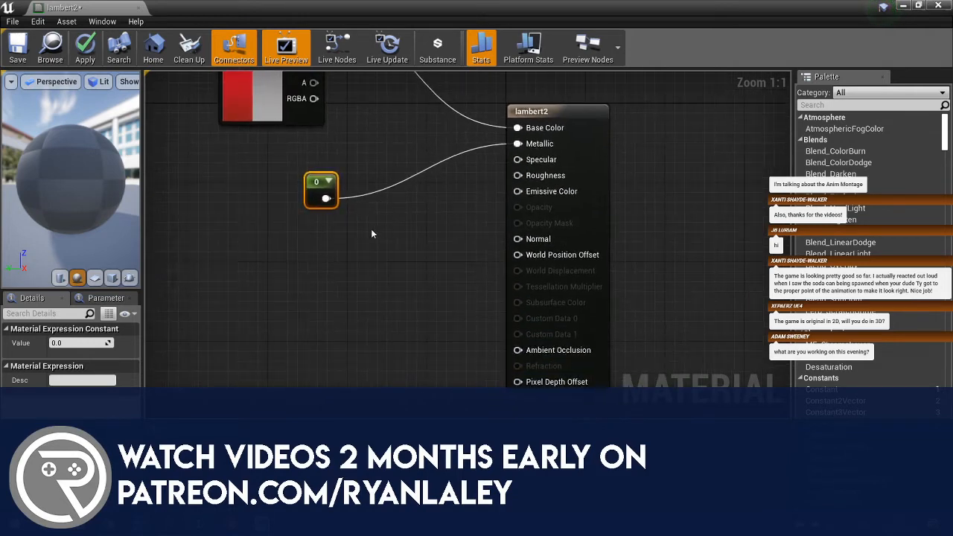
click(360, 233)
drag(382, 257, 519, 176)
- Set the Metallic constant to 1 and the Roughness constant to 0.5
click(317, 192)
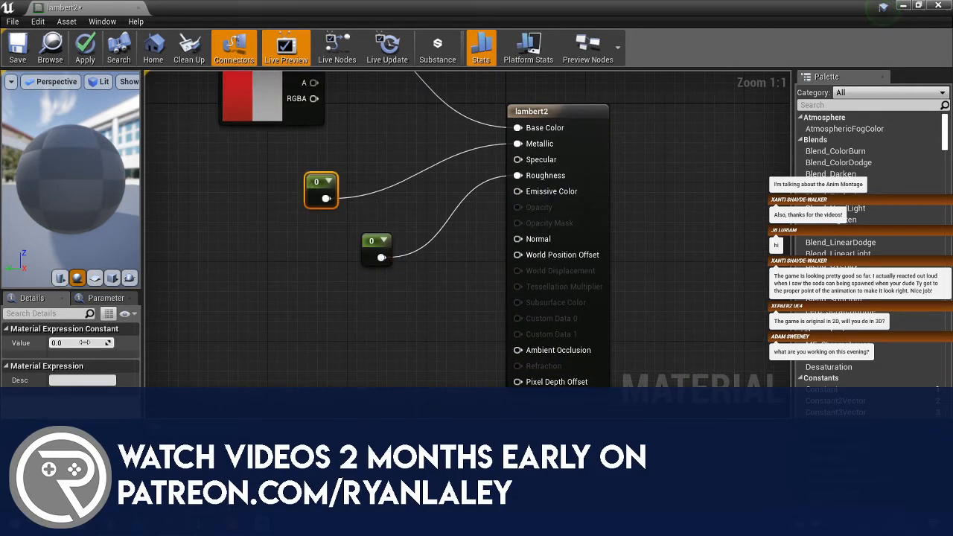
click(84, 343)
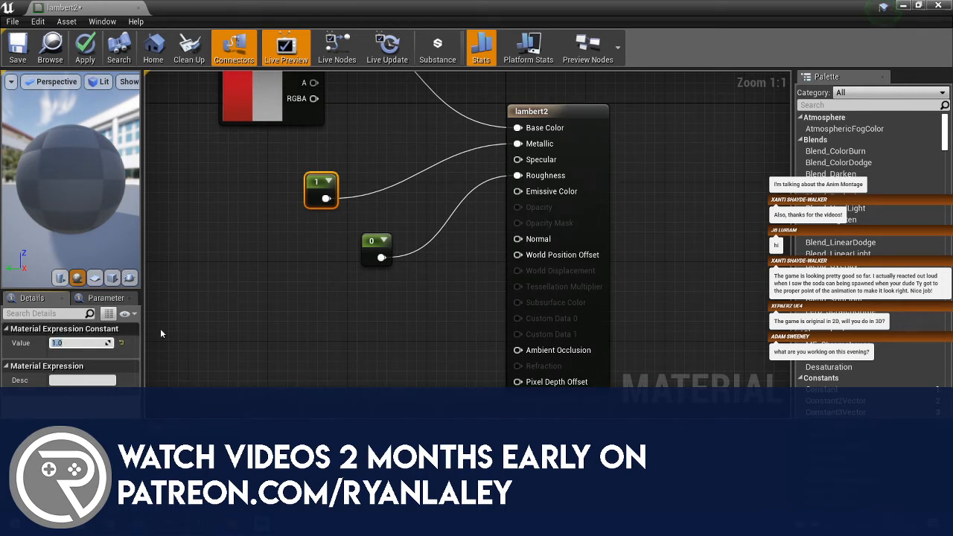
click(368, 243)
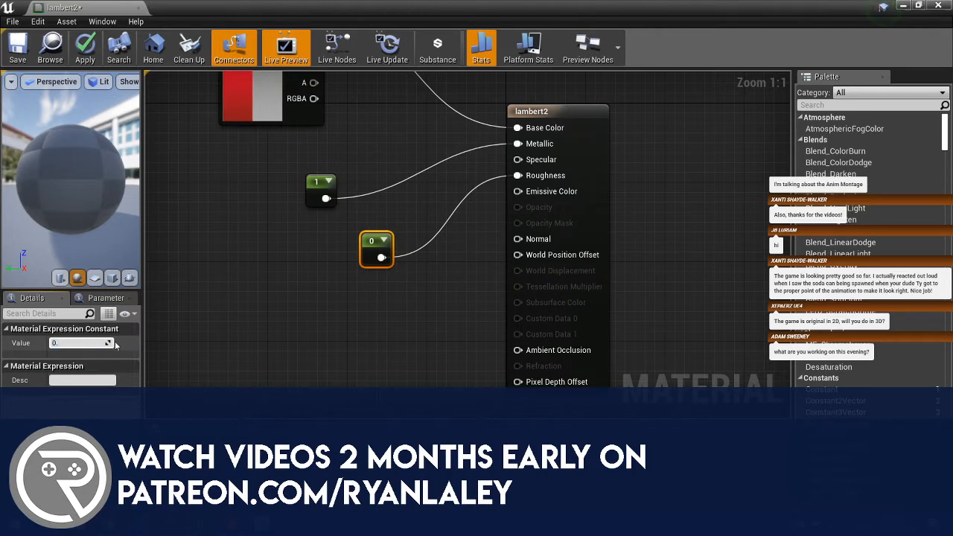
text(0.5)
key(Return)
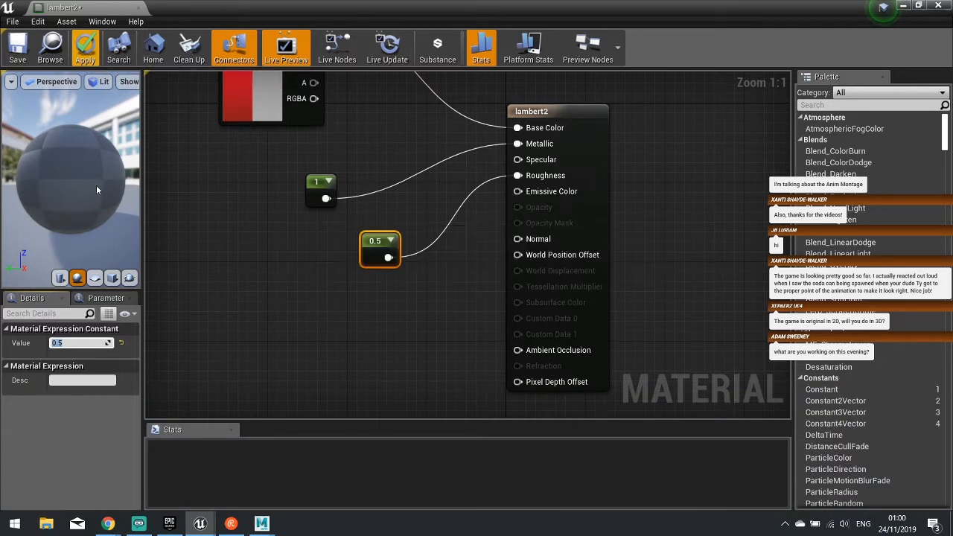
- Rotate the lambert2 preview to check its surface, then save the material and close its editor
mouse_move(96, 189)
mouse_down()
mouse_move(89, 164)
mouse_move(94, 197)
mouse_move(112, 190)
mouse_up()
click(17, 49)
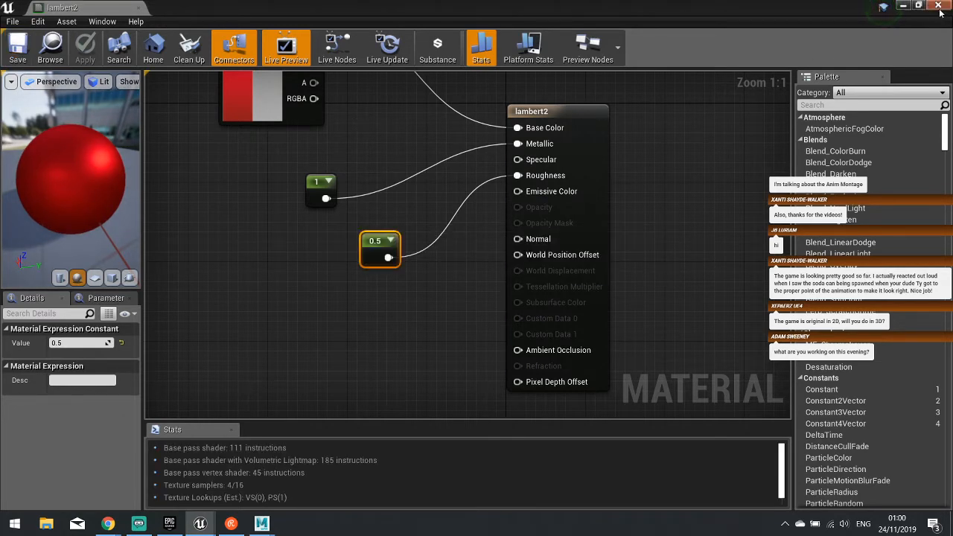
click(938, 6)
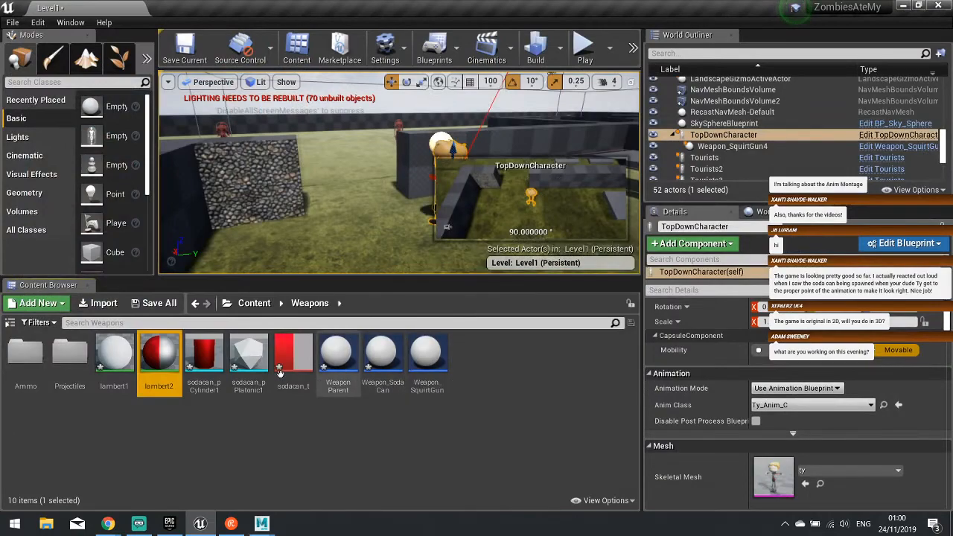
- Examine the soda can mesh with the updated metallic material from several angles, then close the mesh editor
double_click(204, 359)
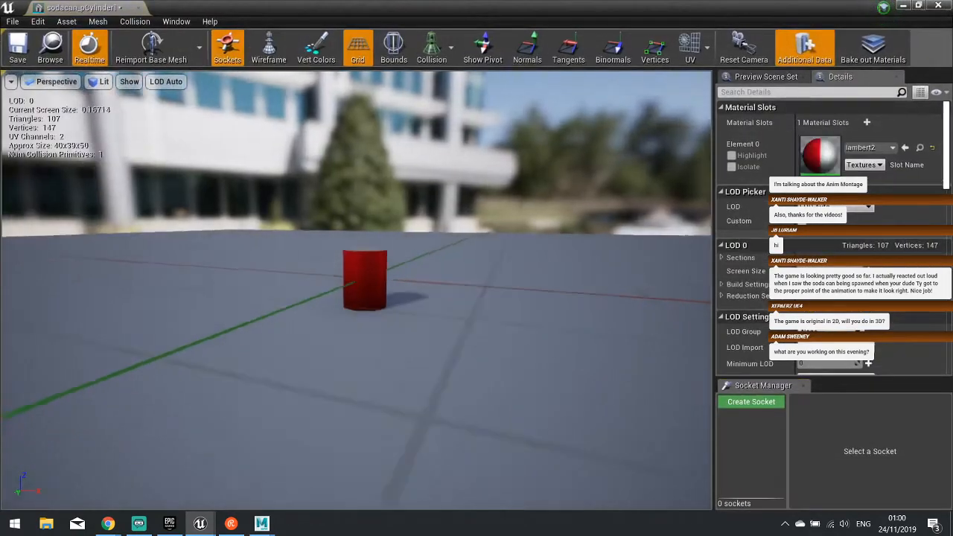
drag(204, 359, 250, 332)
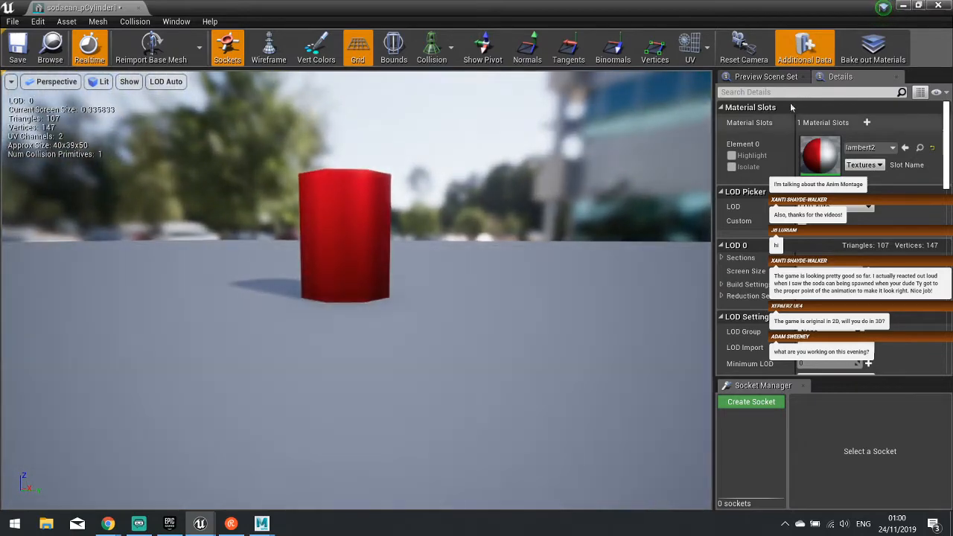
click(938, 6)
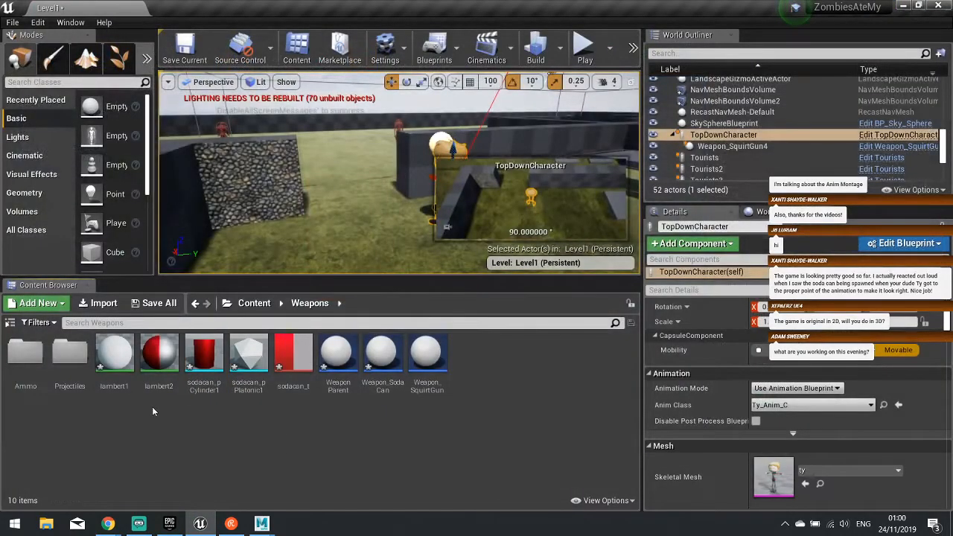
- Assign sodacan_pCylinder1 to the StaticMesh component of the Projectile_SodaCan blueprint in the Projectiles folder, compile it, and close the editor
double_click(69, 354)
double_click(70, 356)
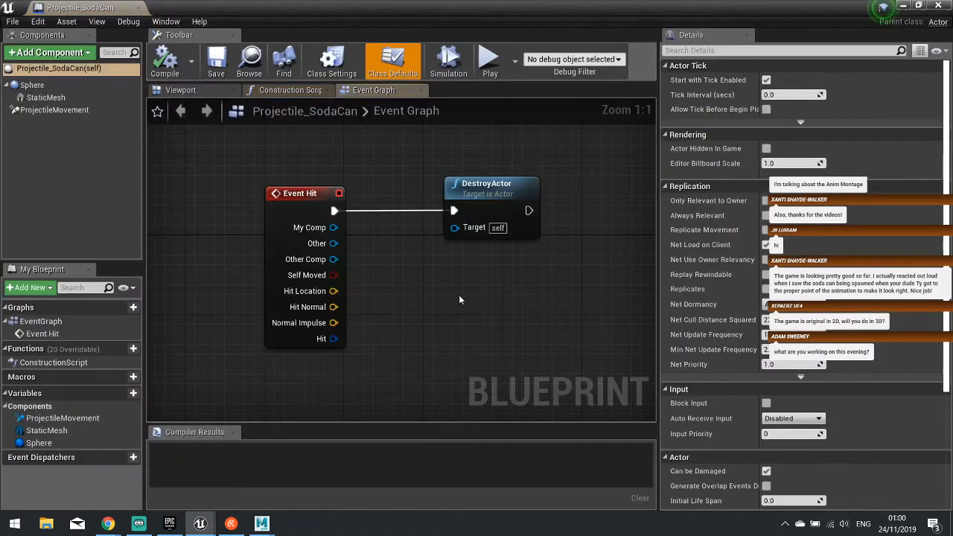
click(45, 98)
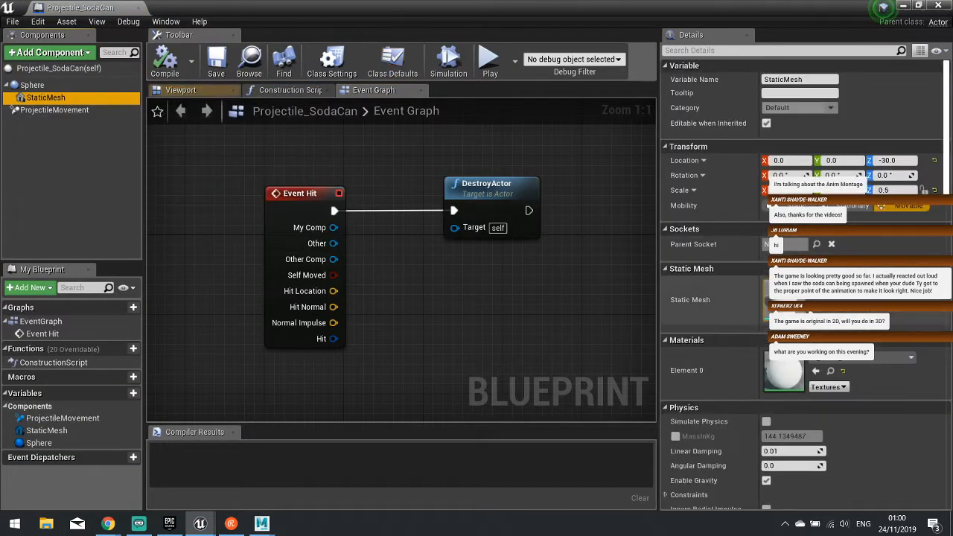
click(857, 285)
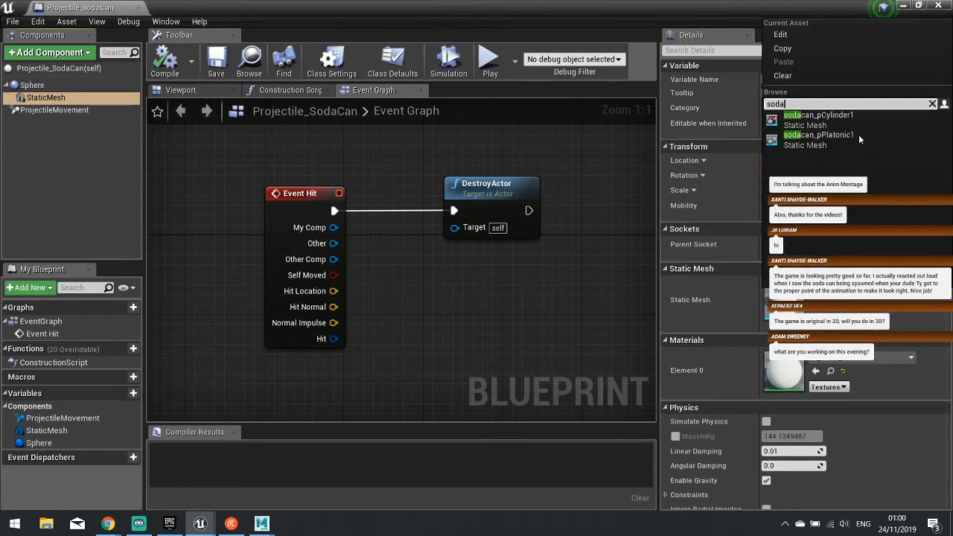
click(847, 119)
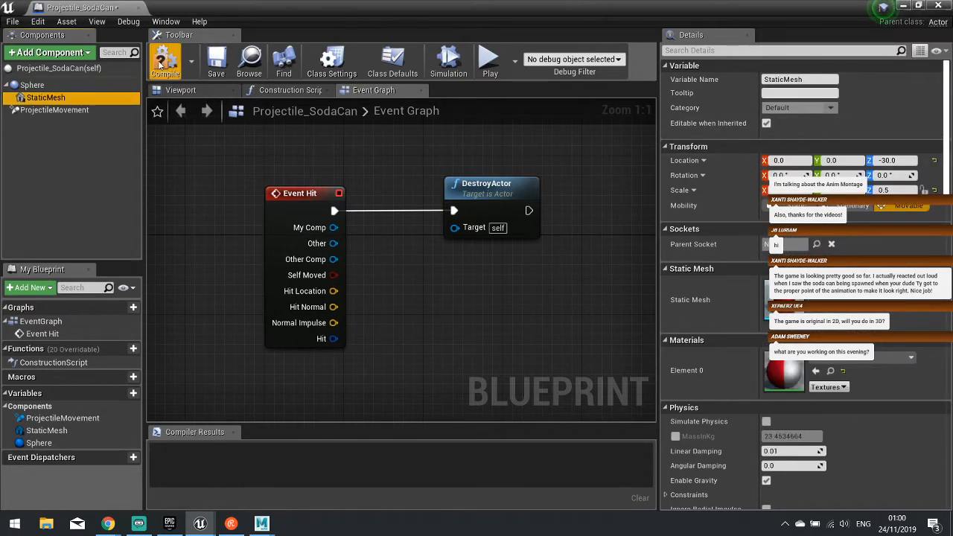
click(160, 64)
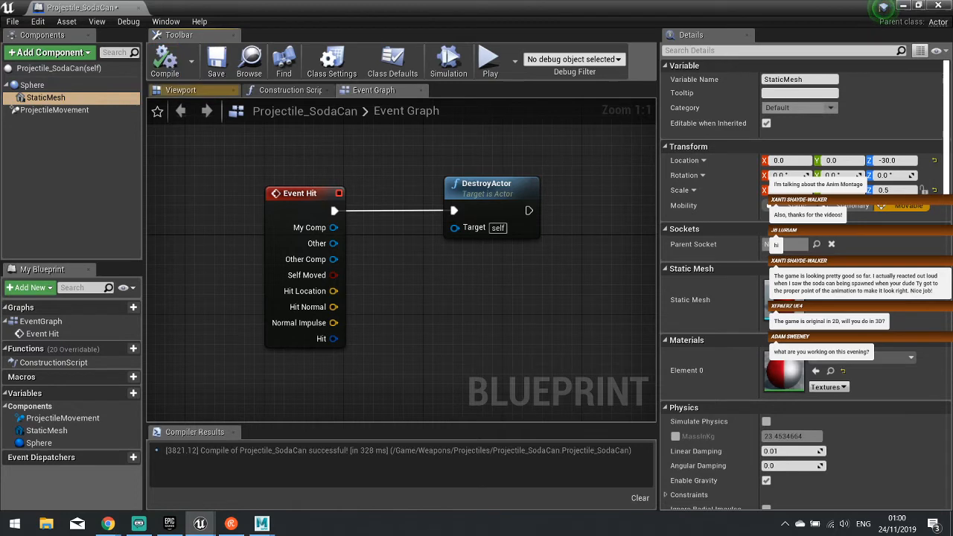
click(940, 6)
- Rename the sodacan_pCylinder1 mesh in the Weapons folder to sodacan_mesh
click(309, 303)
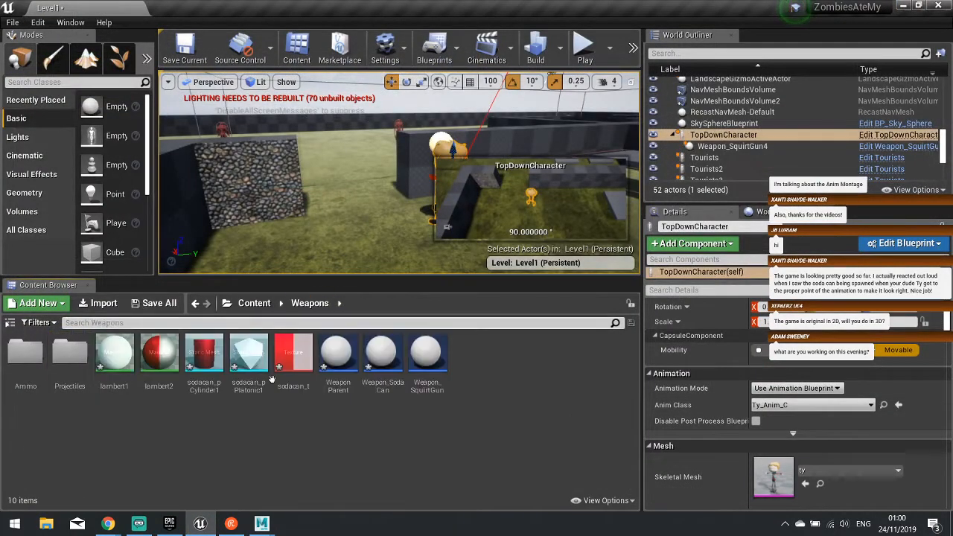
click(194, 385)
key(F2)
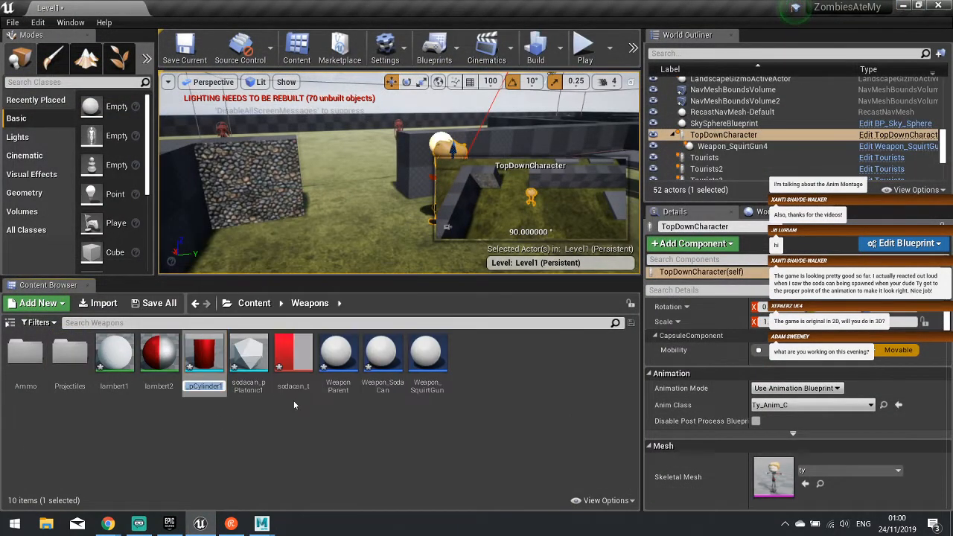
text(sodacan_mesh)
key(Return)
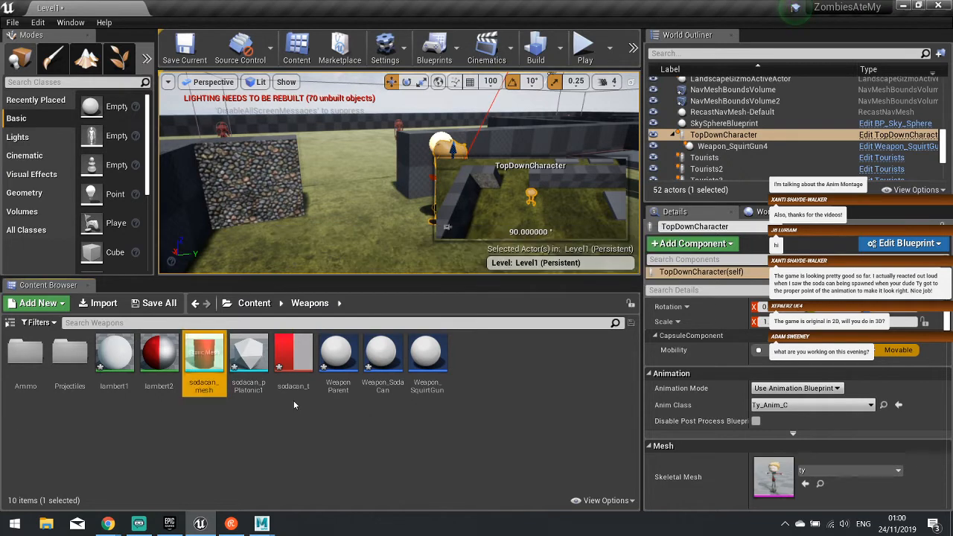
- Rename the sodacan_pPlatonic1 mesh to particle_mesh
click(249, 356)
click(250, 385)
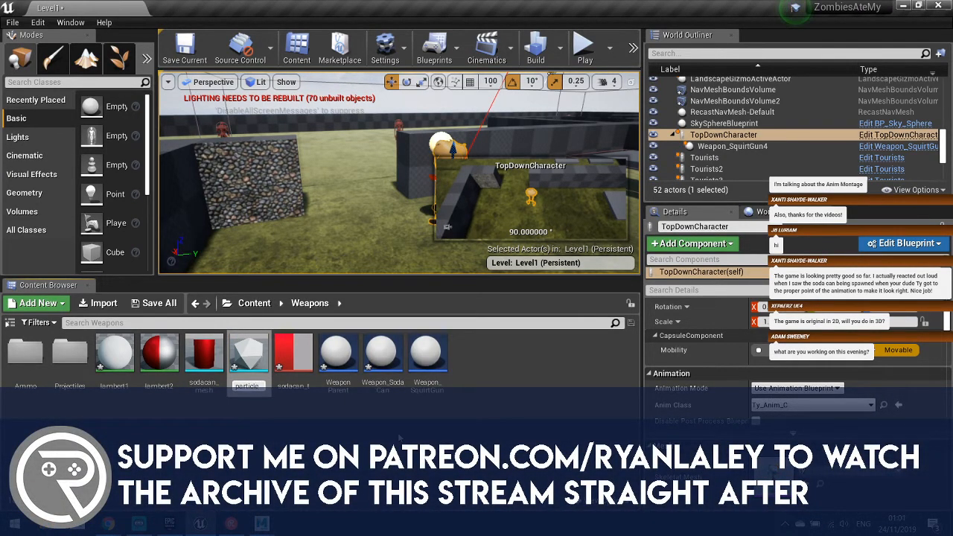
key(Return)
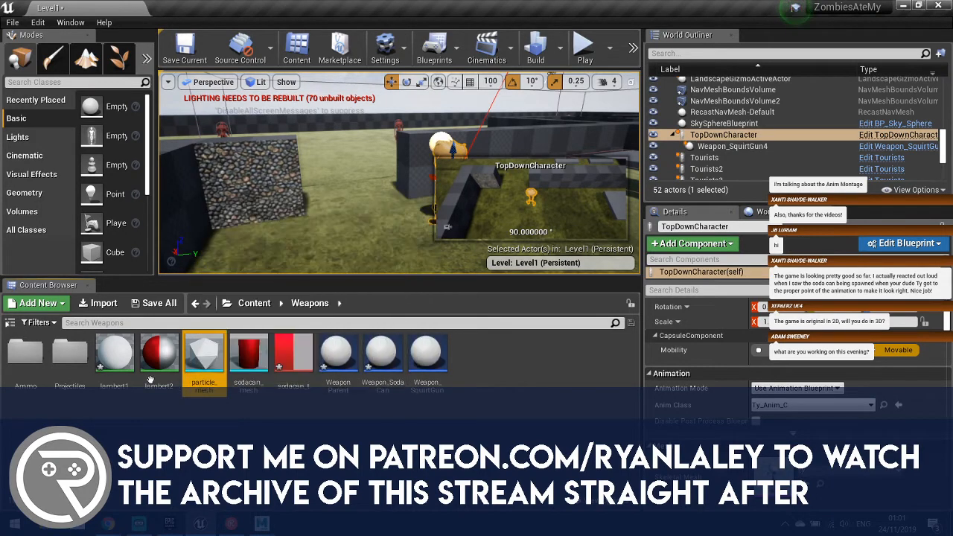
- Rename the lambert1 material in the Weapons folder to particle_mat
click(113, 388)
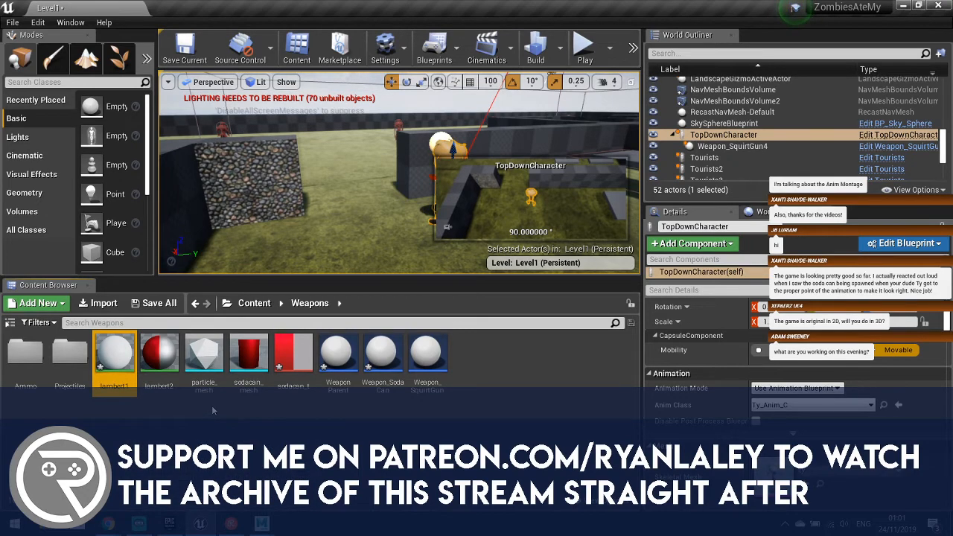
key(F2)
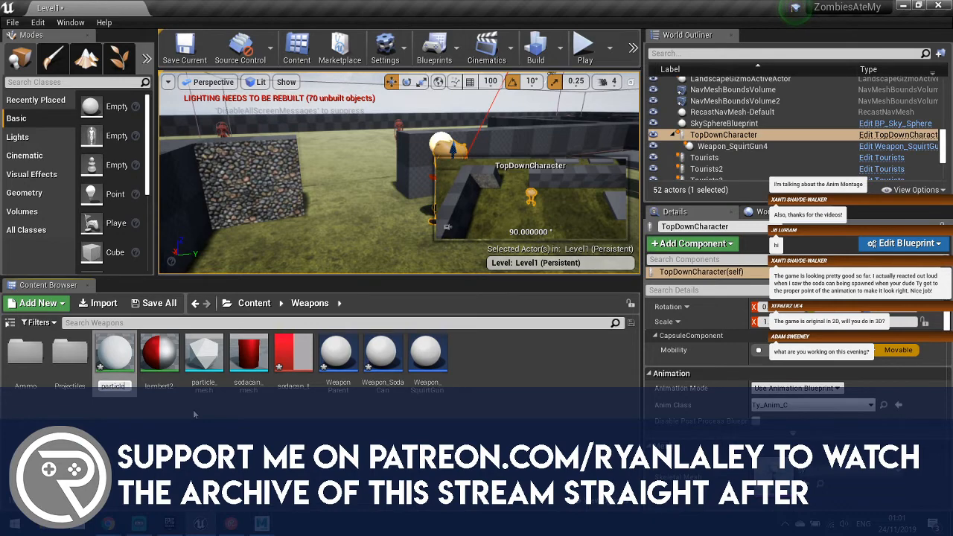
text(particle_mat)
key(Return)
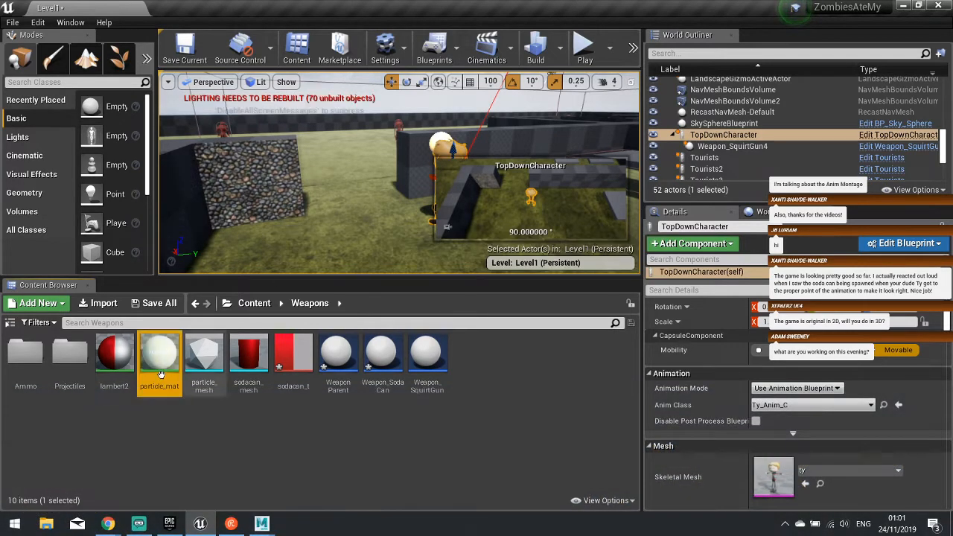
- Open the particle_mat material, separate the overlapping nodes and delete the Param node feeding Base Color
double_click(160, 357)
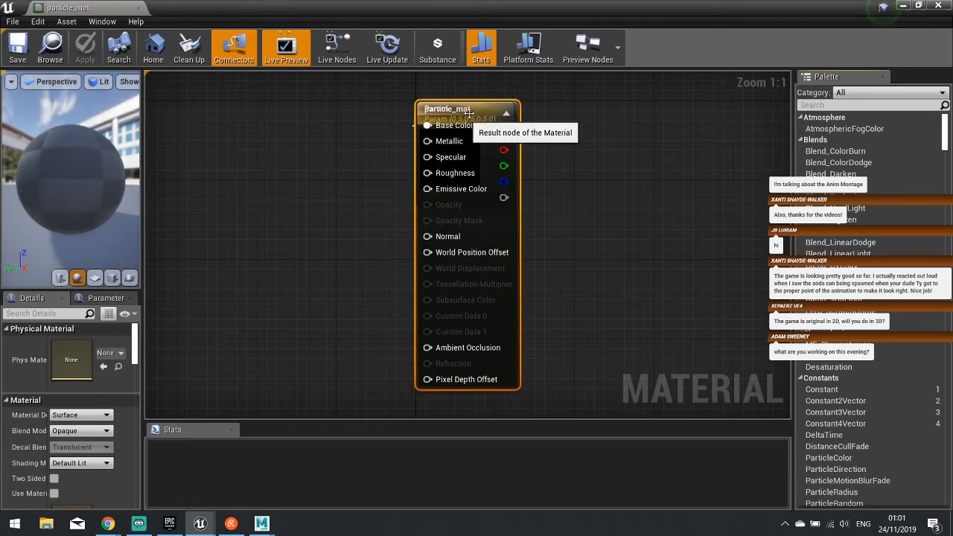
drag(456, 113, 674, 133)
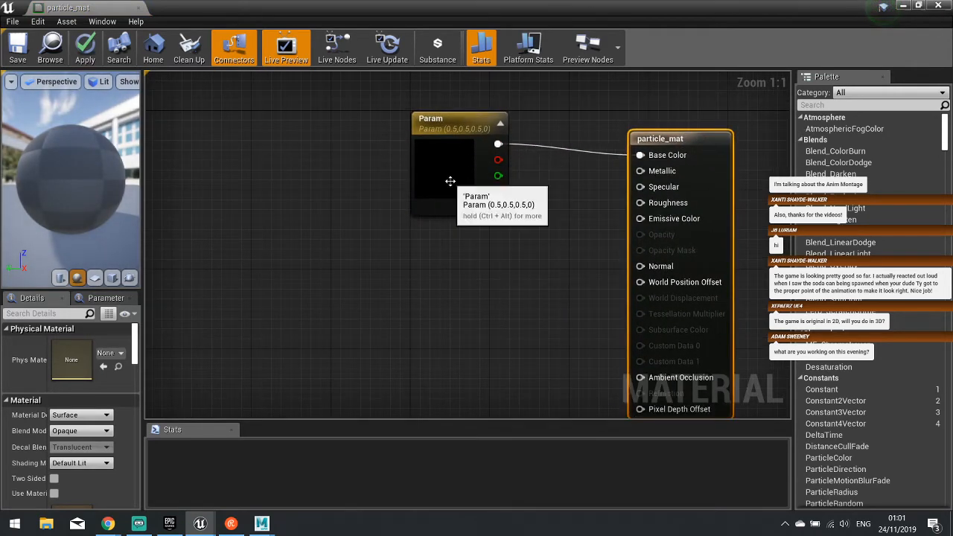
click(469, 186)
key(Delete)
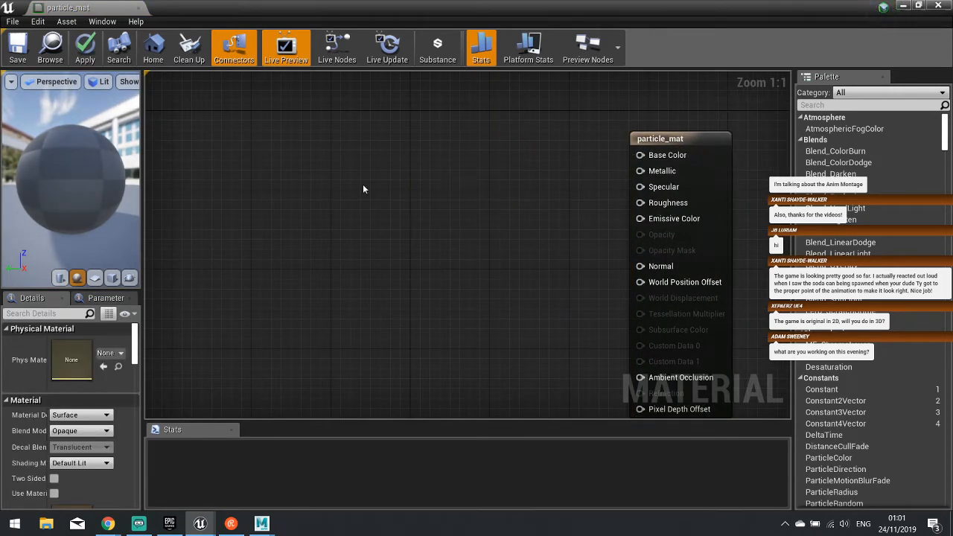
- Add a ParticleColor node, connect its colour output to Base Color and its alpha output to Opacity, and apply the material
right_click(363, 189)
text(particl)
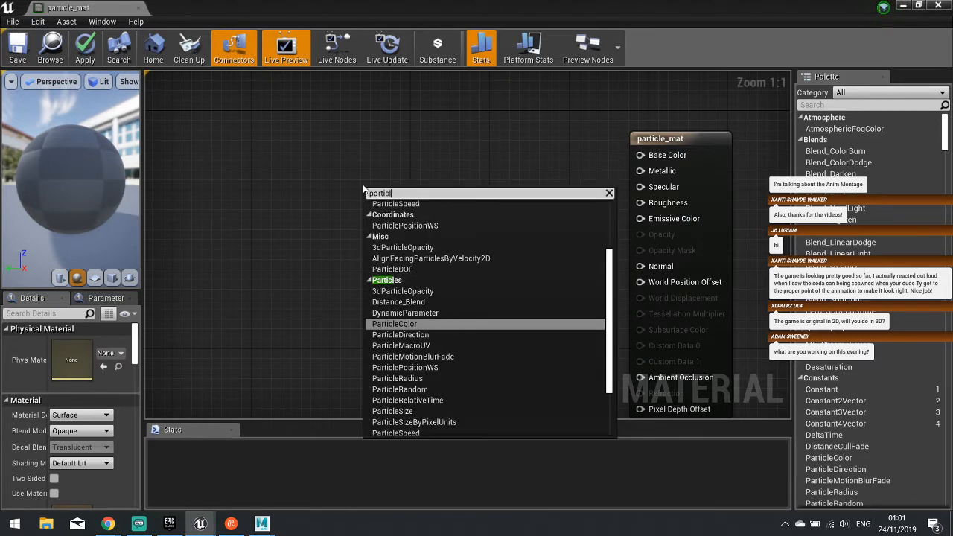
text(ecol)
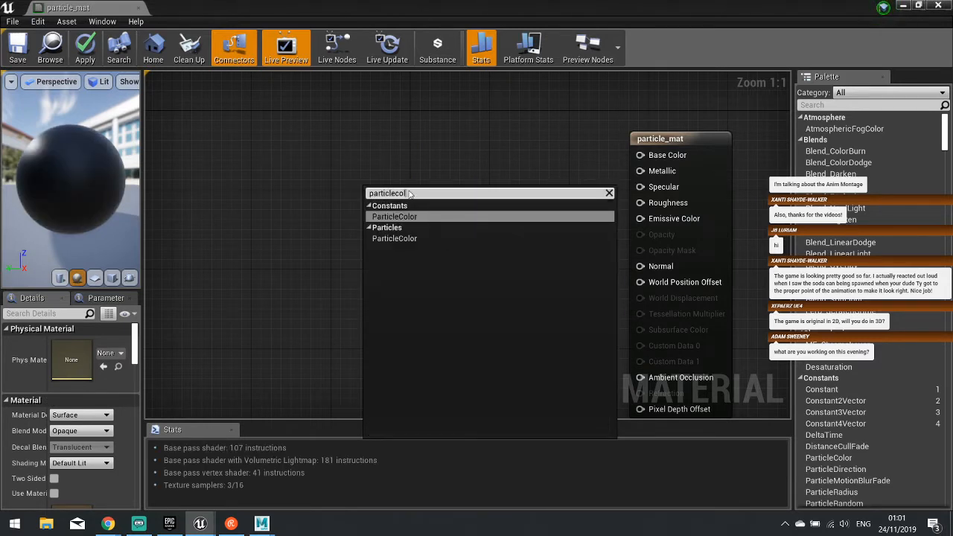
click(419, 217)
drag(428, 218, 659, 158)
drag(428, 281, 648, 236)
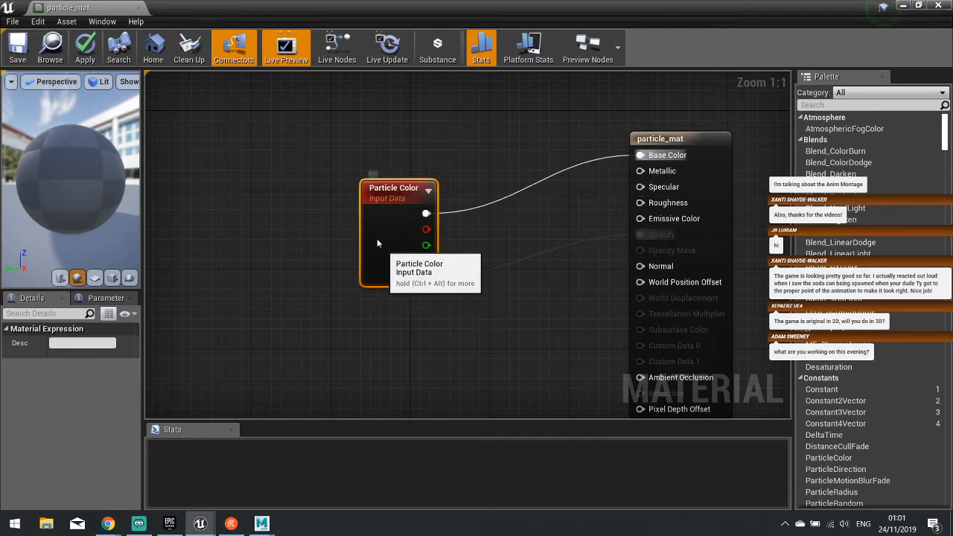
drag(376, 239, 364, 203)
click(85, 49)
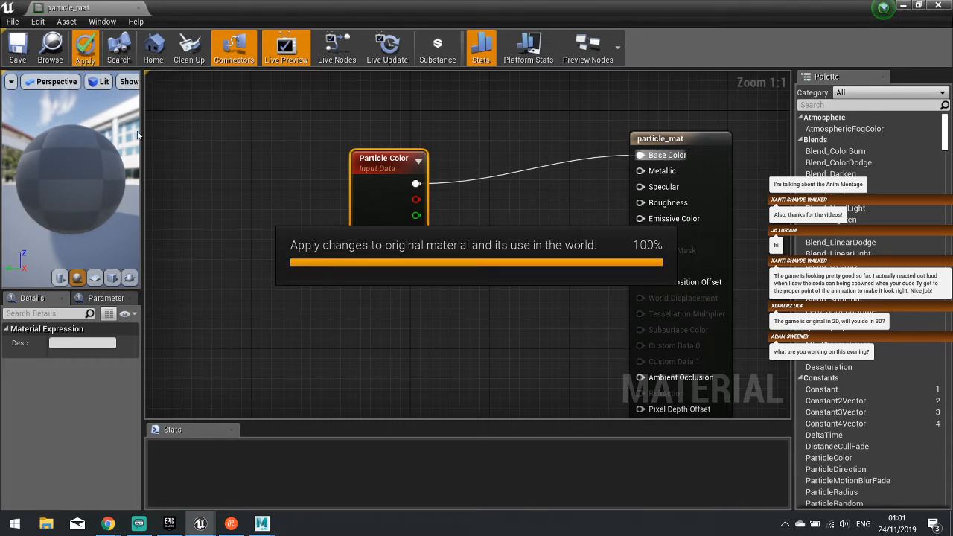
- Set the Blend Mode of particle_mat to Translucent and close the material editor
right_drag(487, 201, 428, 269)
click(609, 137)
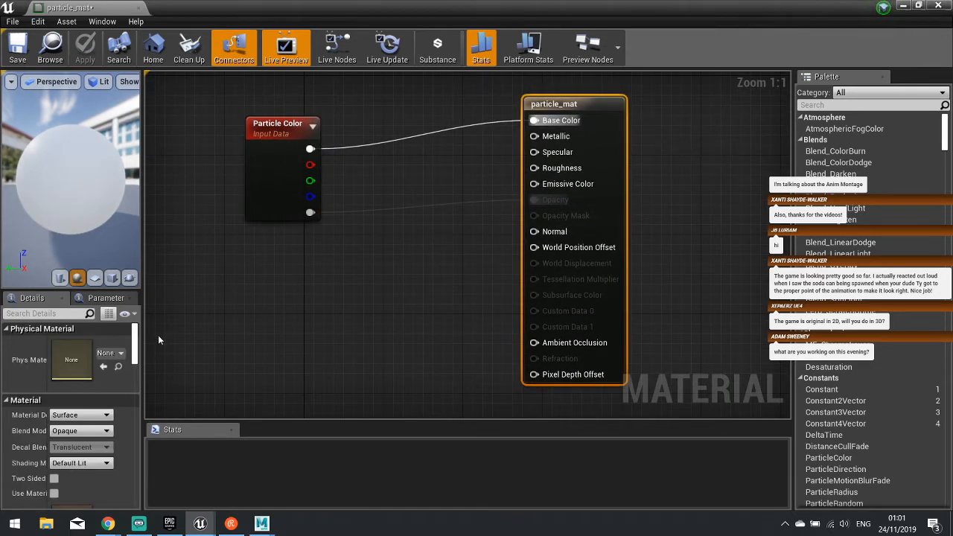
click(67, 437)
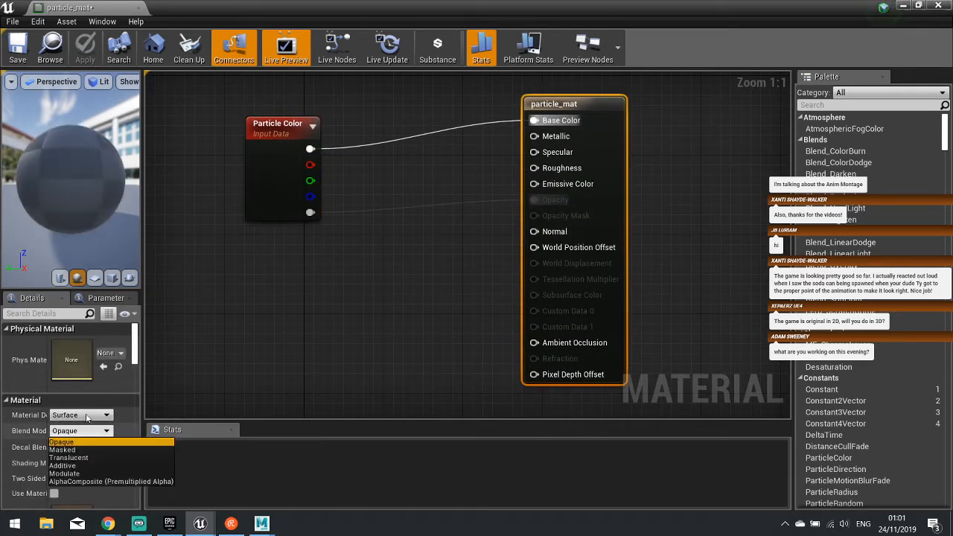
click(81, 464)
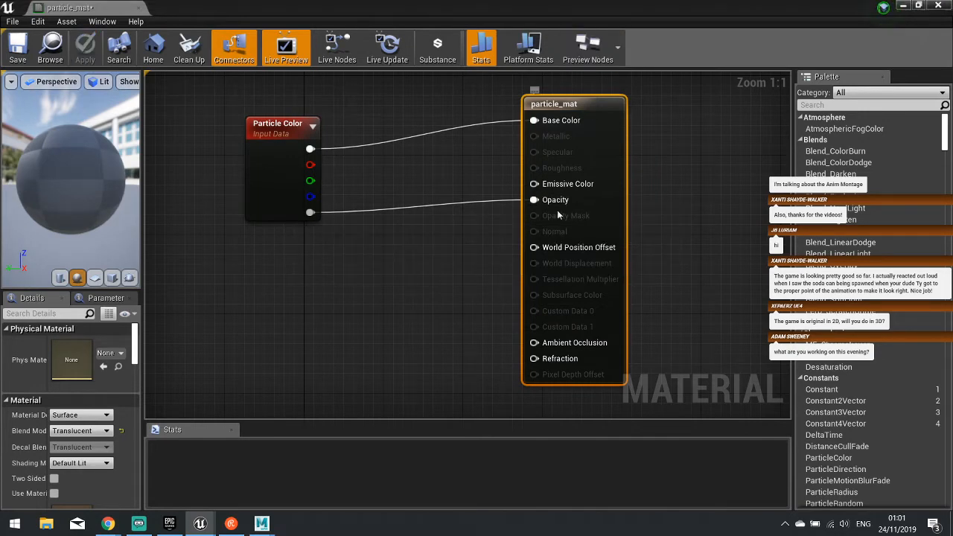
click(939, 6)
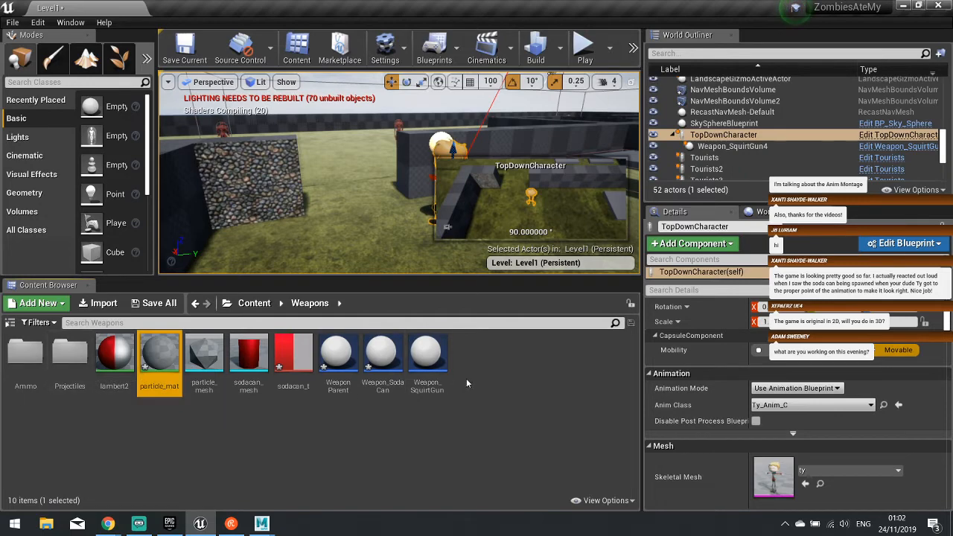
- Create a particle system named SodaCan_PS in the Weapons folder and open it for editing
right_click(489, 391)
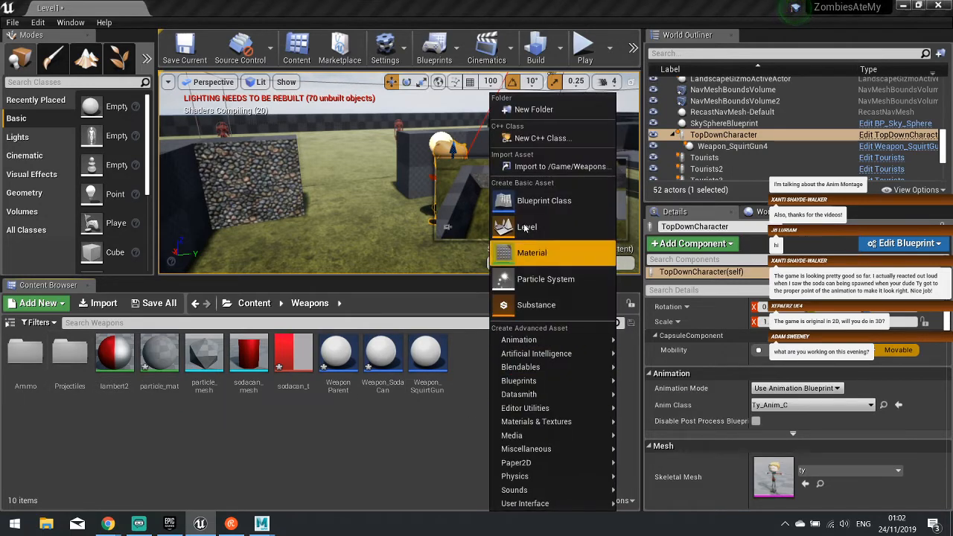
click(545, 279)
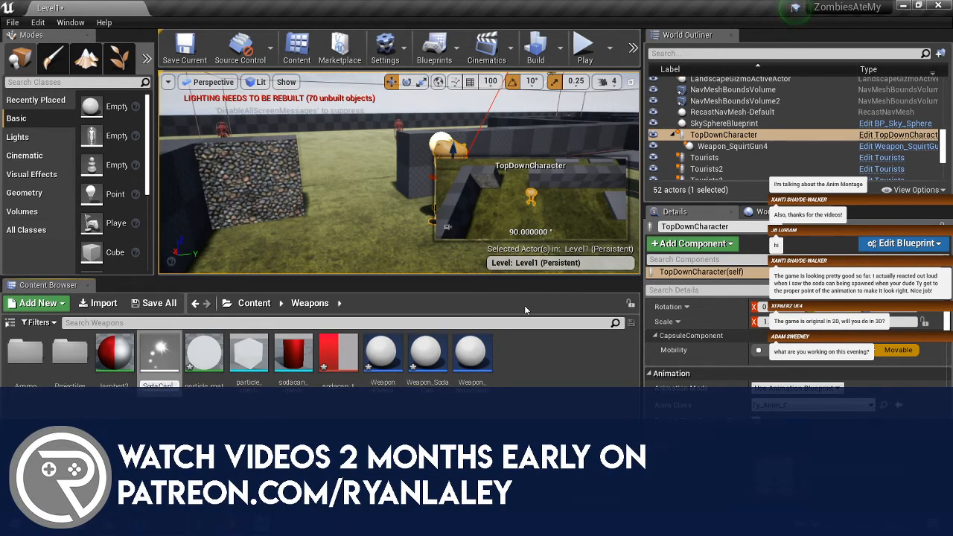
key(Return)
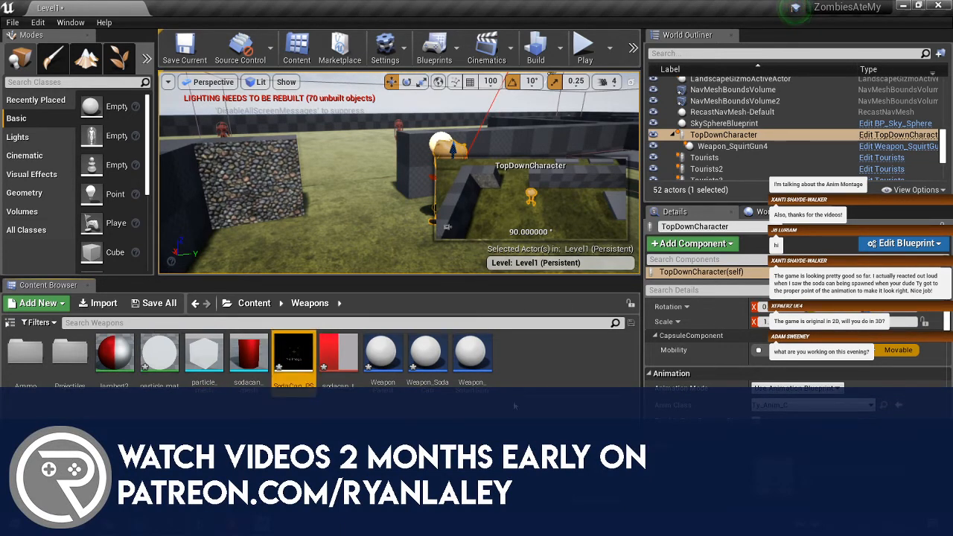
double_click(297, 365)
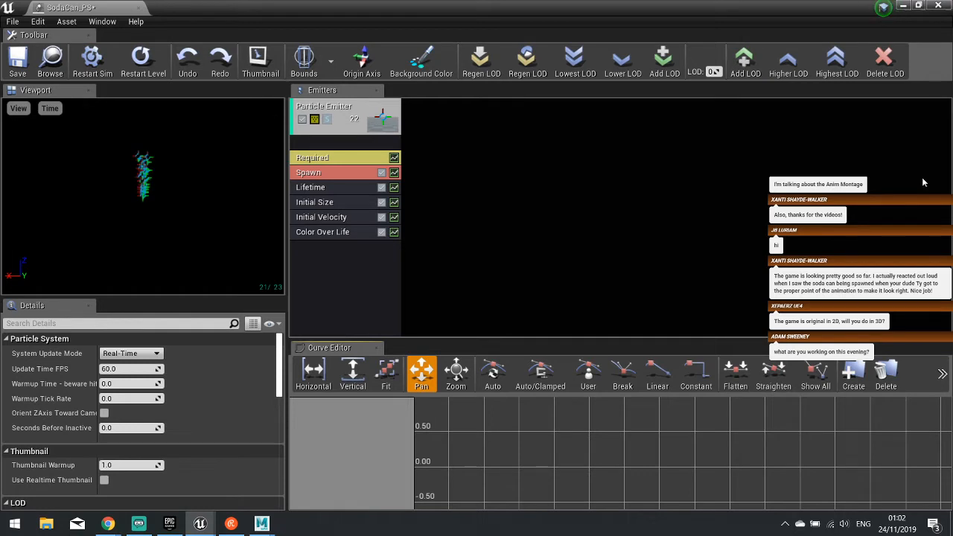
- Review the emitter's Required, Spawn, Initial Velocity and Initial Size modules, then minimise the particle editor
click(337, 159)
click(335, 175)
click(330, 217)
click(332, 202)
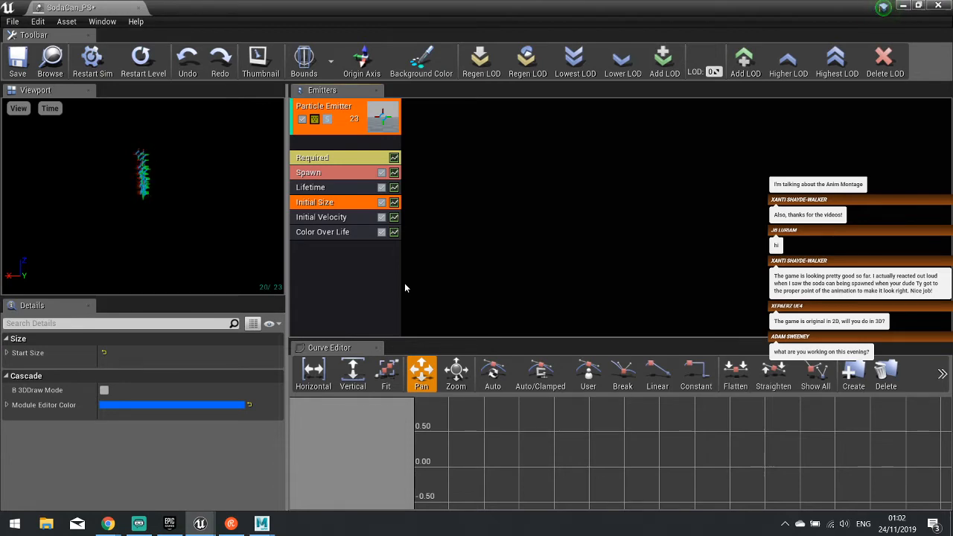
click(905, 5)
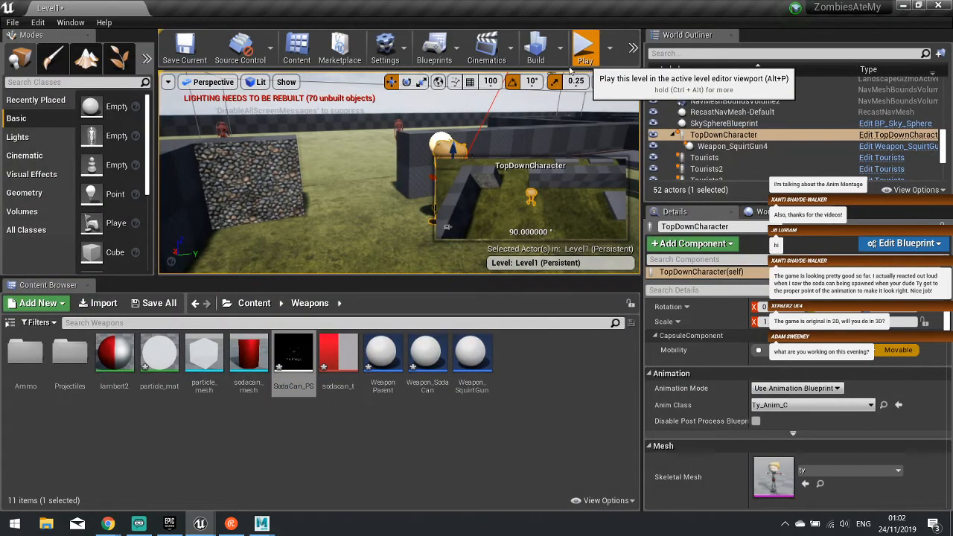
- Play the level, move the character around, throw several soda cans with the Soda Pack, and stop the play session
key(alt+p)
key(a)
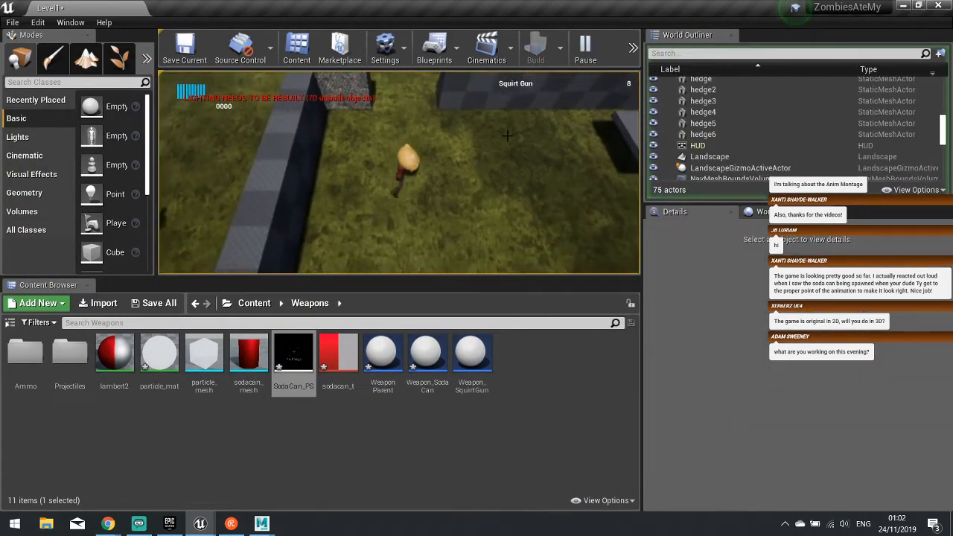
key(s)
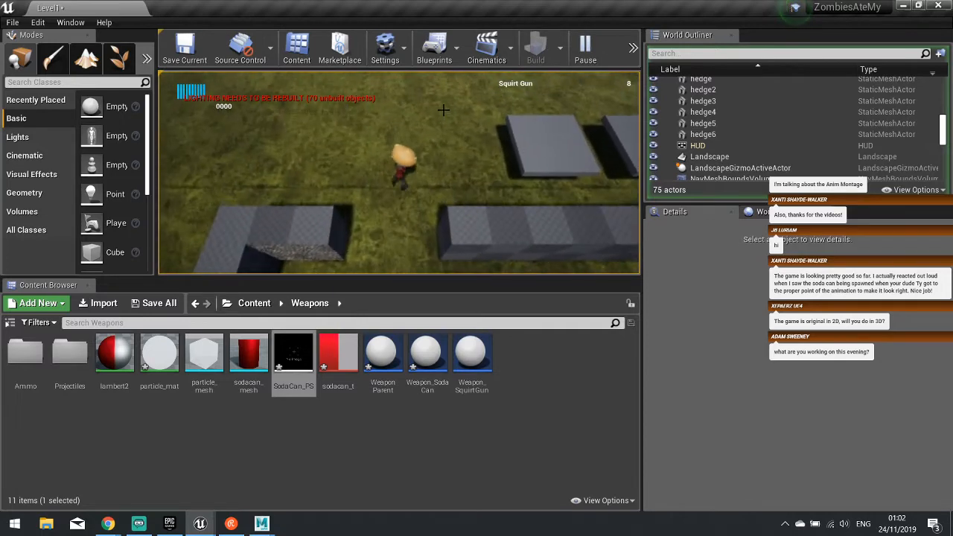
click(444, 116)
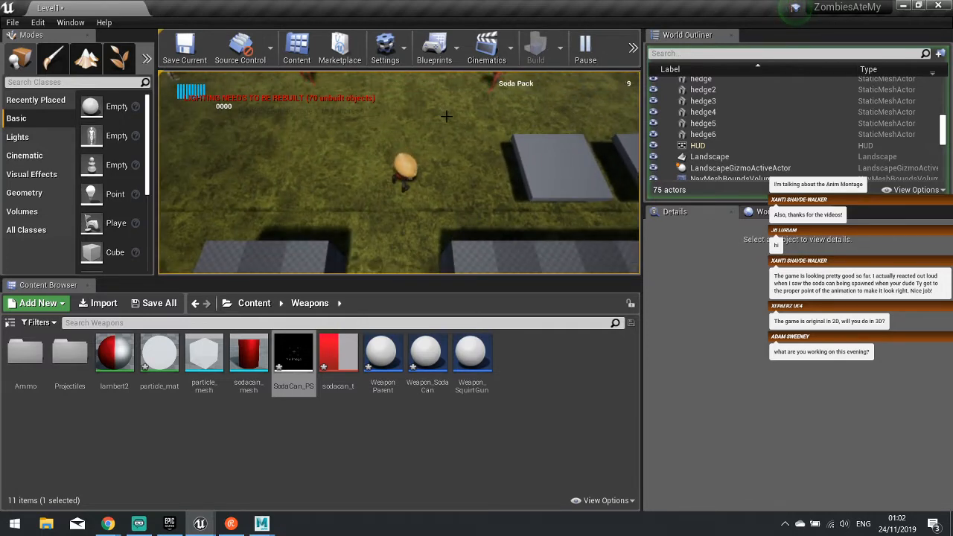
key(s)
key(s)
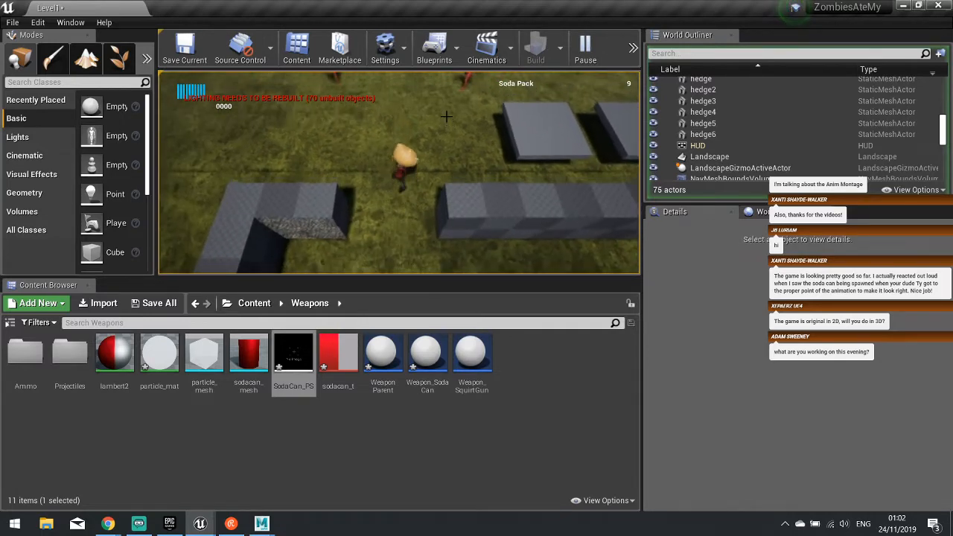
click(446, 117)
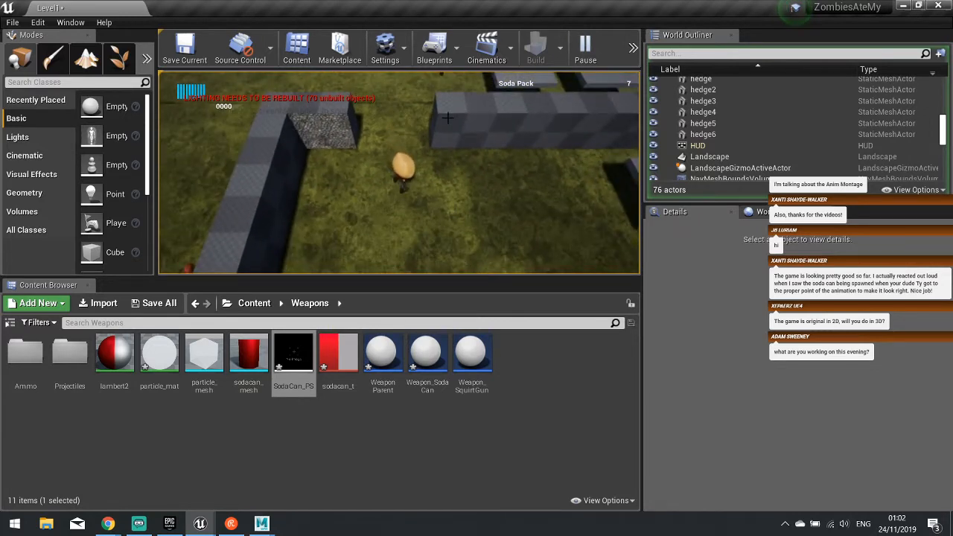
click(447, 116)
key(s)
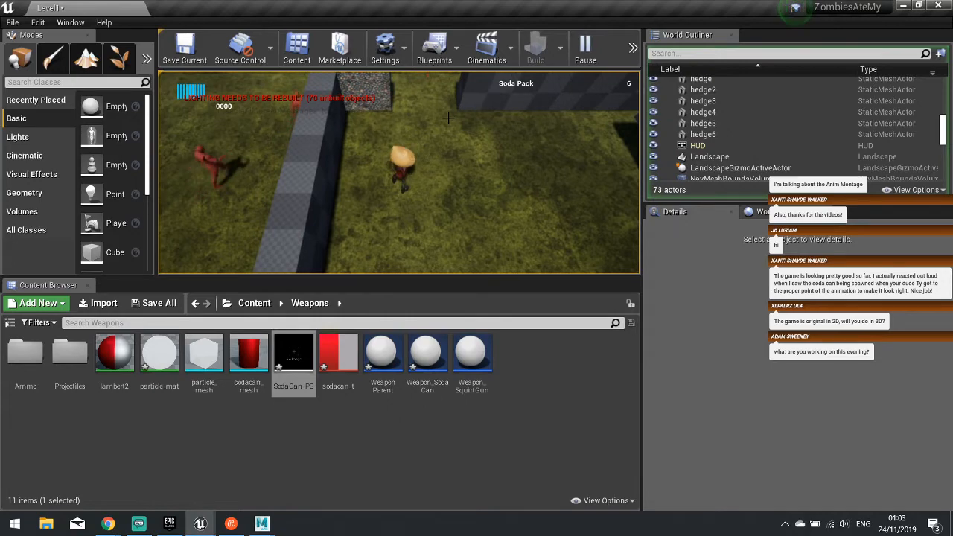
key(Escape)
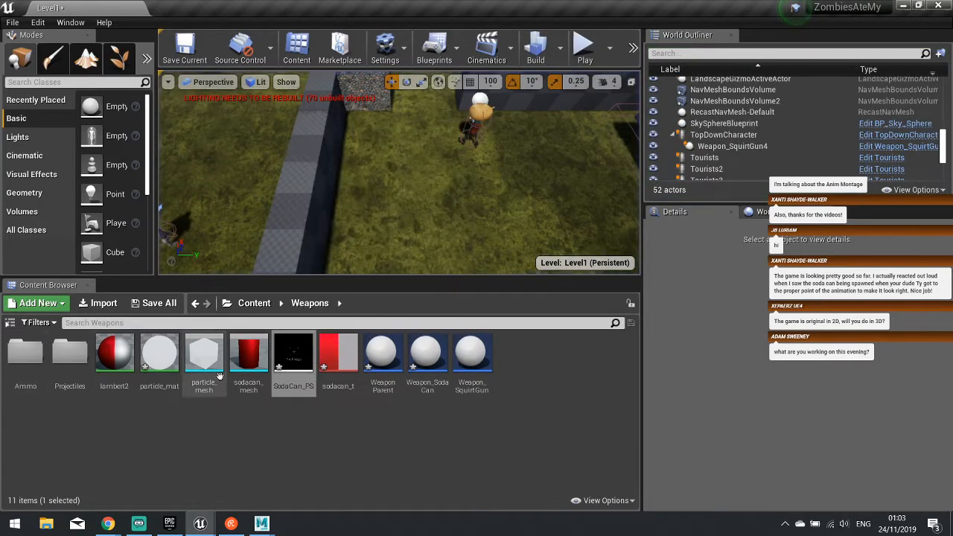
- Reopen SodaCan_PS and add a New Mesh Data type module to its particle emitter
double_click(283, 353)
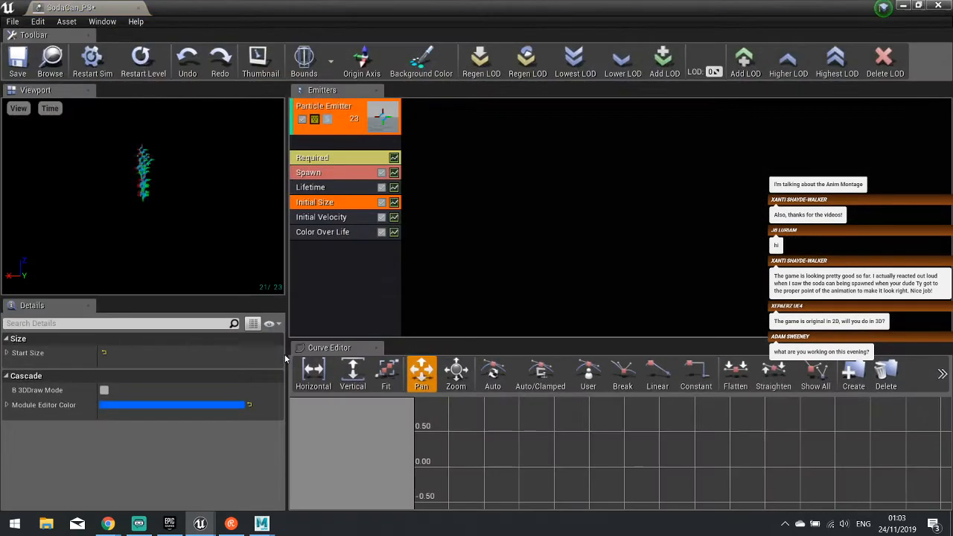
right_click(326, 147)
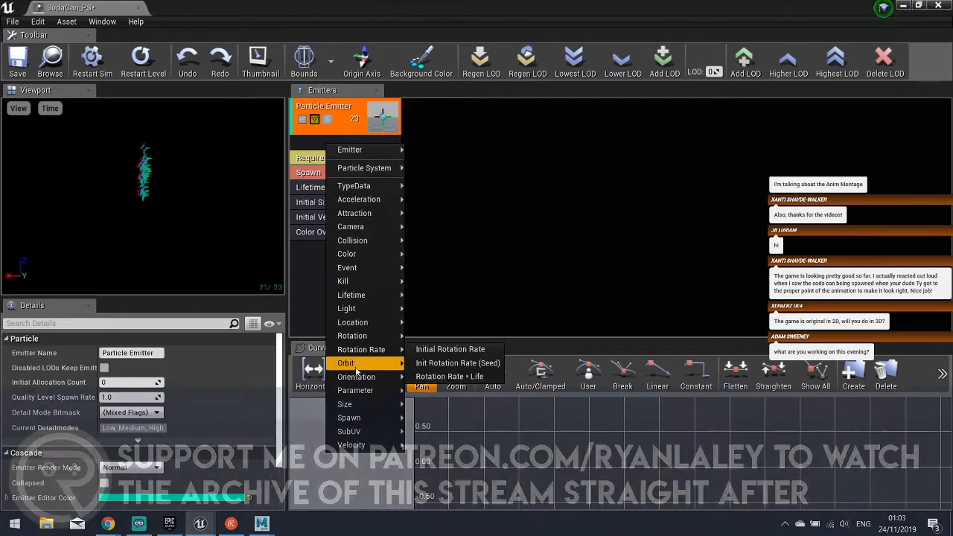
mouse_move(368, 186)
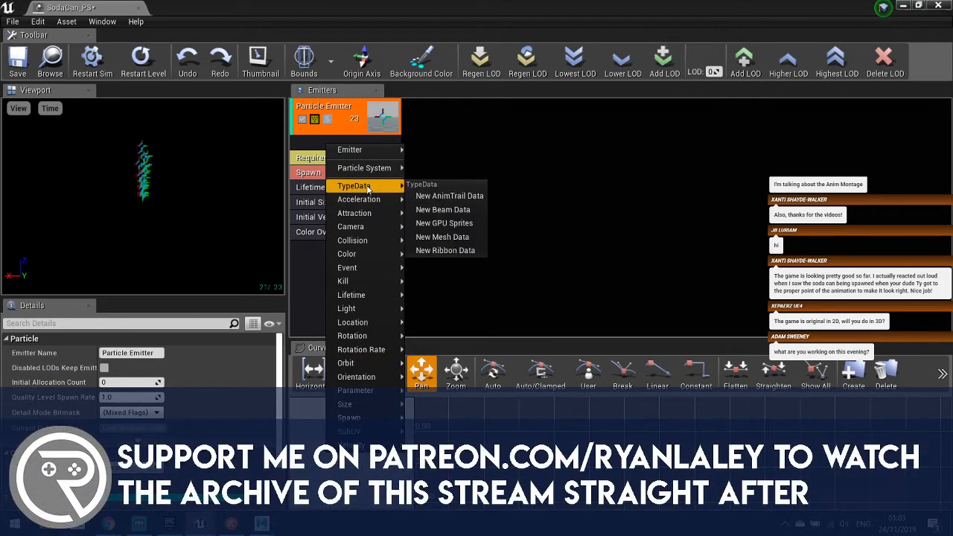
click(449, 237)
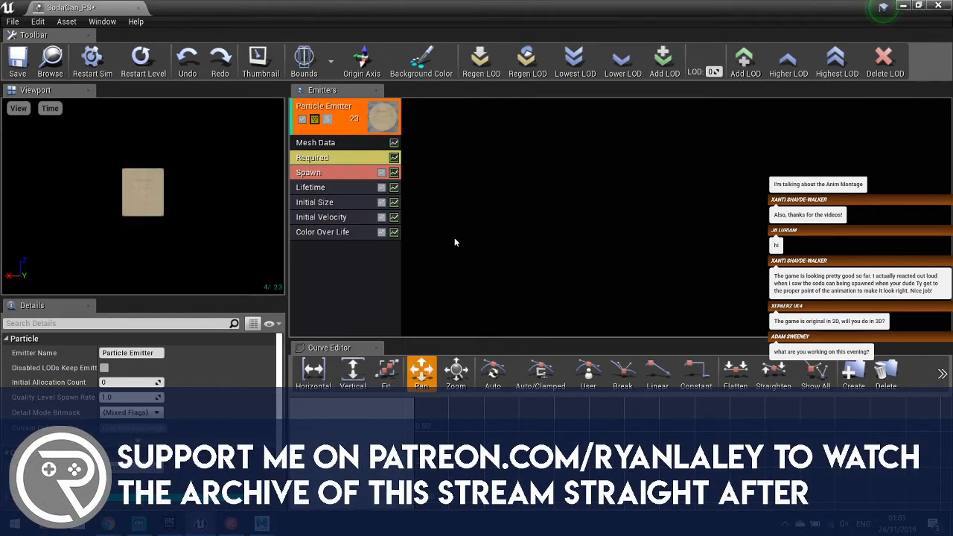
- Assign particle_mesh as the mesh of the emitter's Mesh Data module
click(324, 144)
click(197, 362)
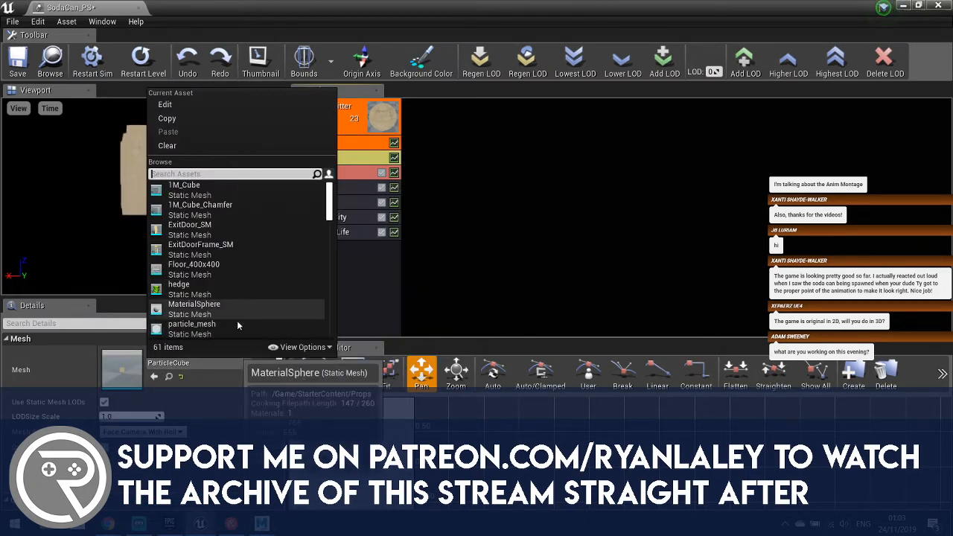
click(191, 327)
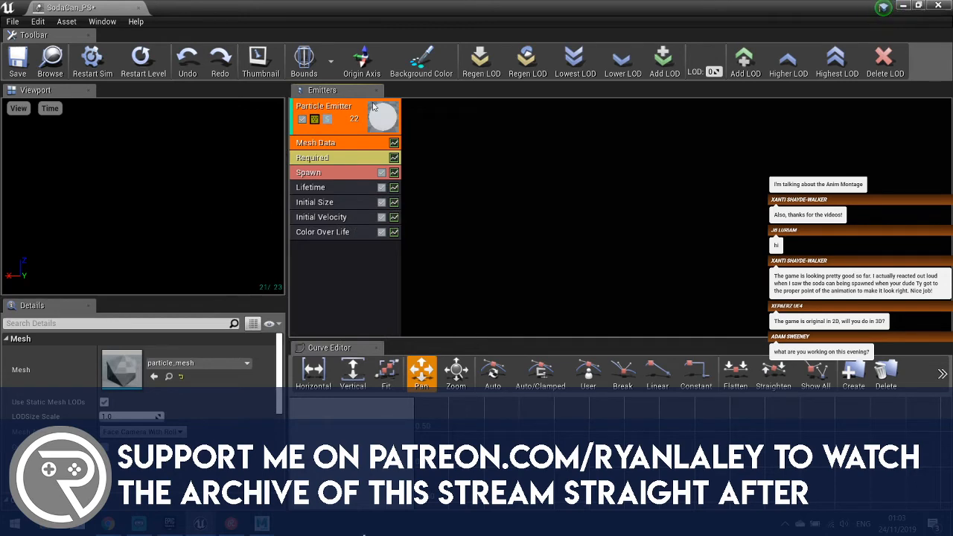
- Set the particle preview's background color to near-white with a brightness of about 0.905
click(421, 60)
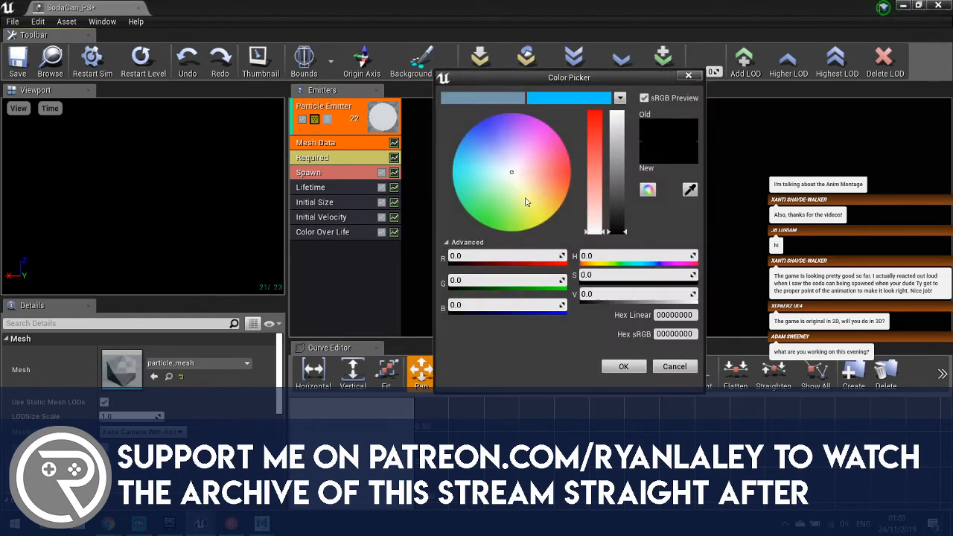
drag(612, 192, 617, 123)
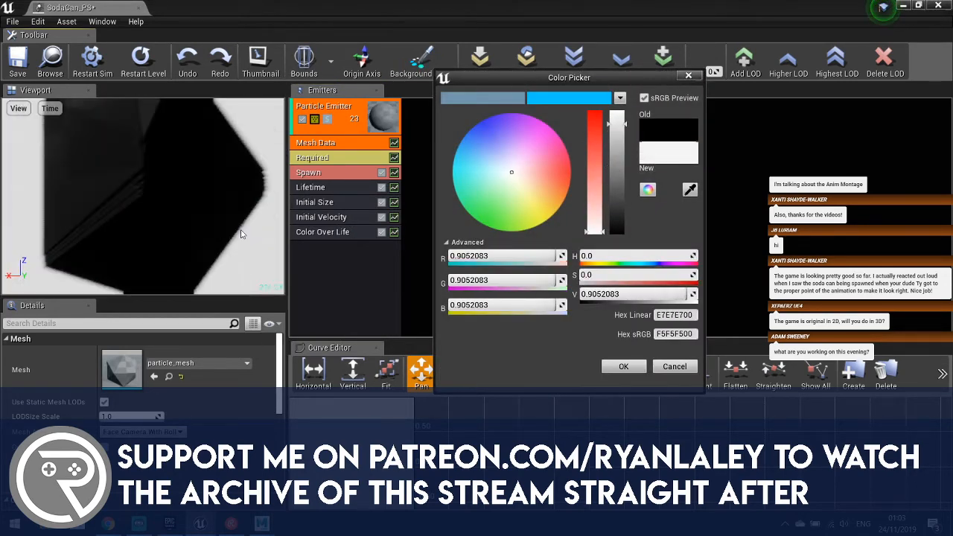
click(625, 365)
- Place a SodaCan_PS emitter in the level near the player character and frame it in view
click(328, 202)
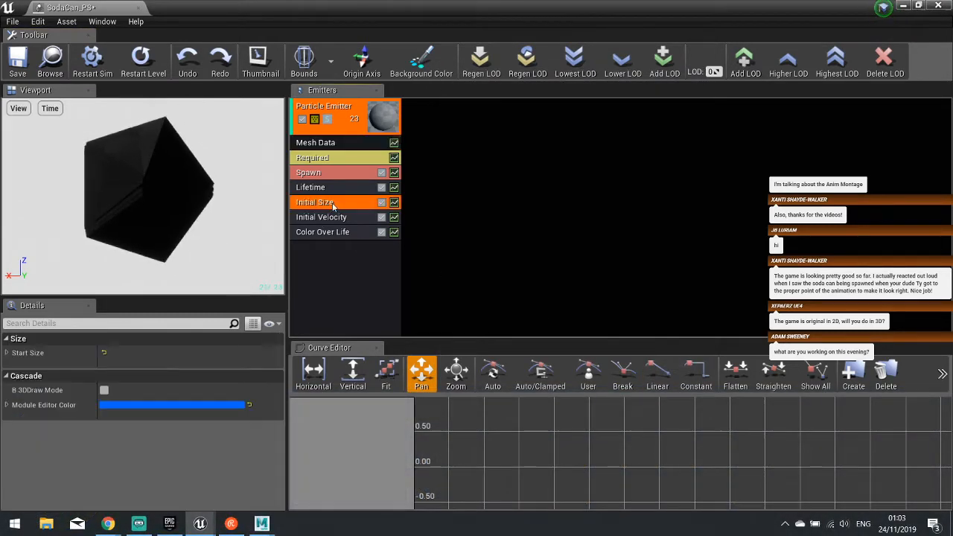
click(903, 7)
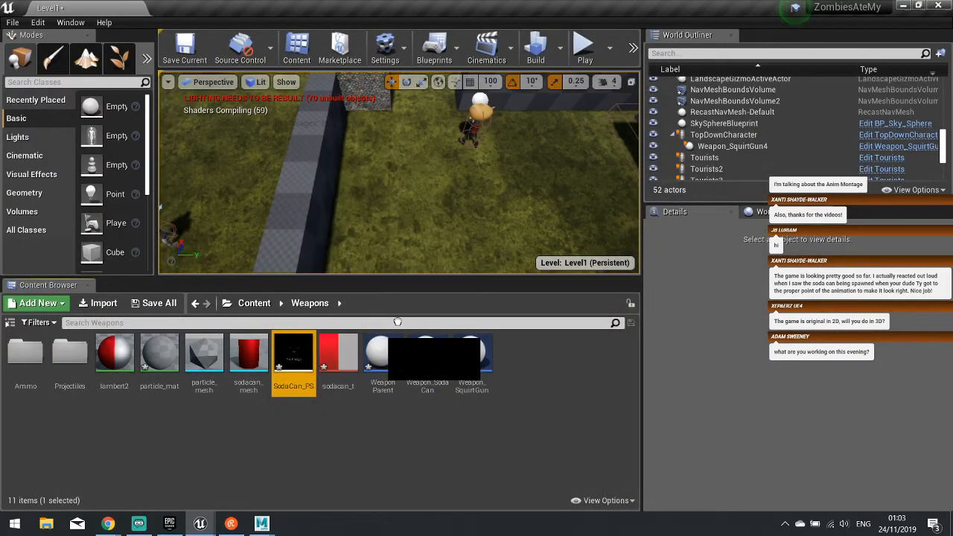
drag(422, 193, 419, 209)
key(f)
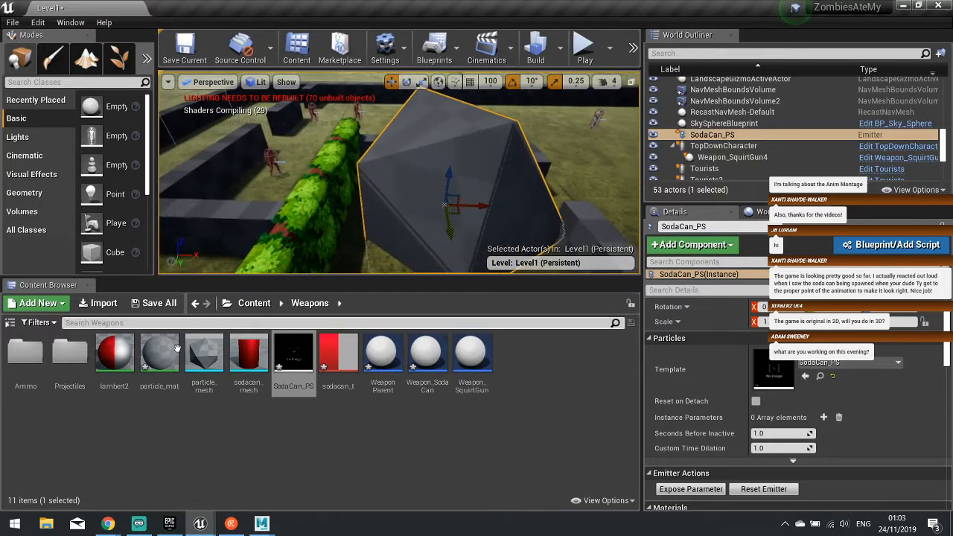
- Set the Initial Size module's Start Size to a Distribution Vector Constant of 1.0 in X, Y and Z, save, and inspect the emitter in the level
double_click(292, 353)
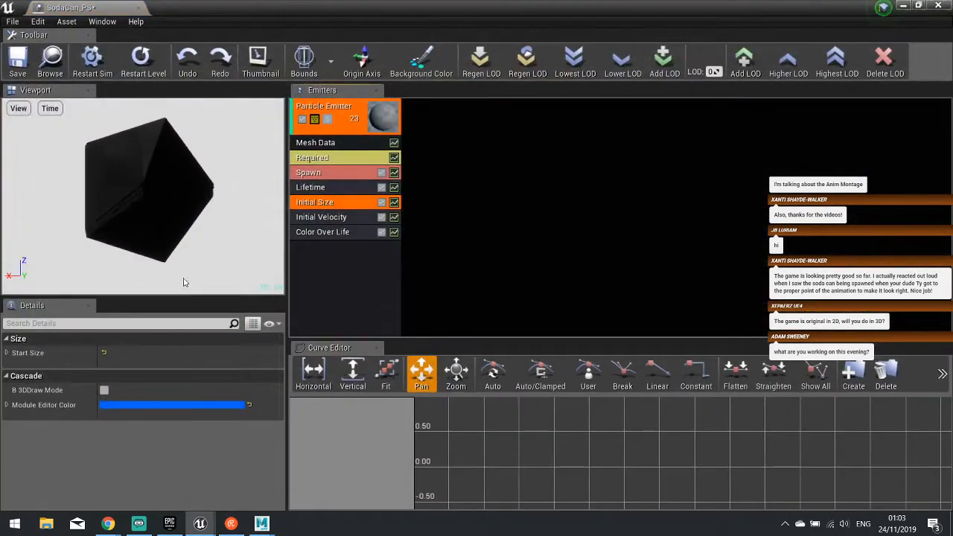
click(6, 353)
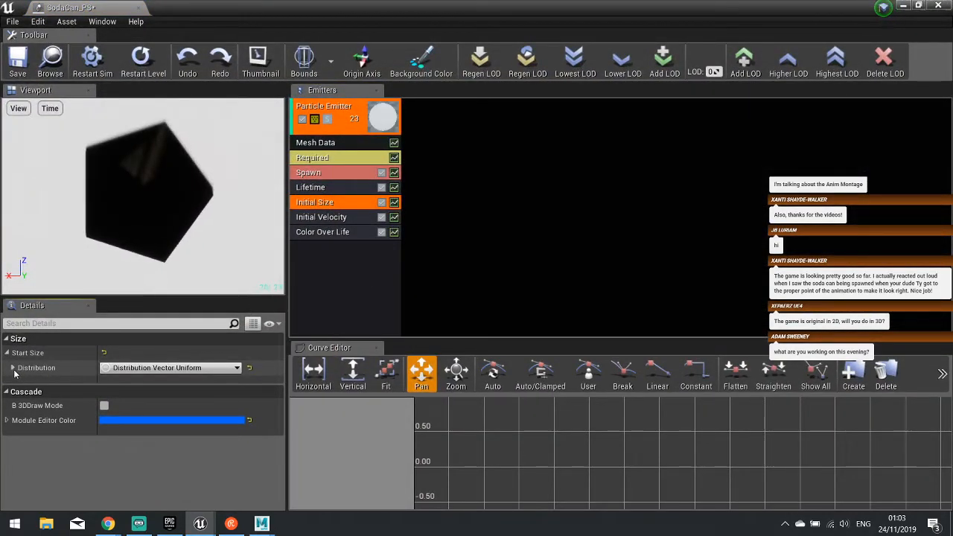
click(12, 368)
click(171, 368)
click(181, 389)
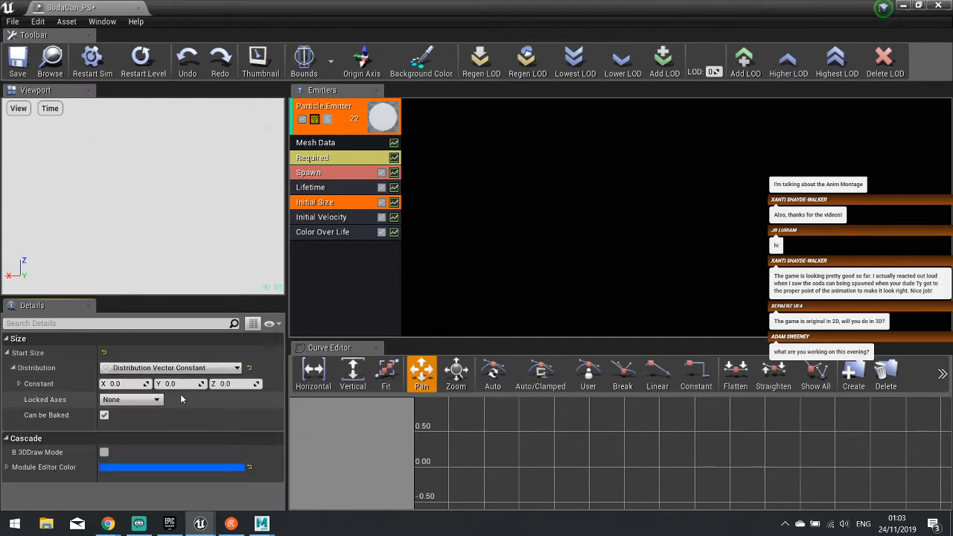
click(141, 383)
text(1)
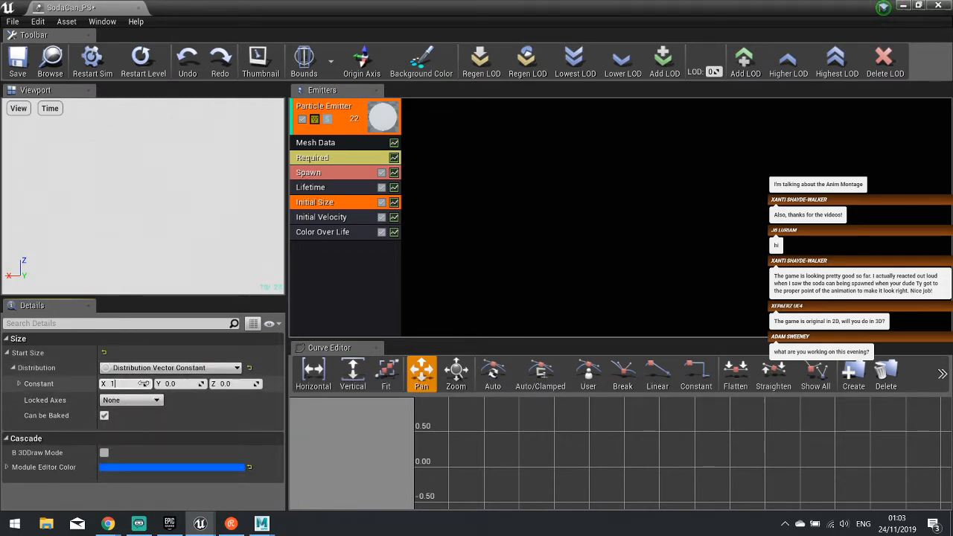
key(Tab)
text(1)
key(Tab)
key(Return)
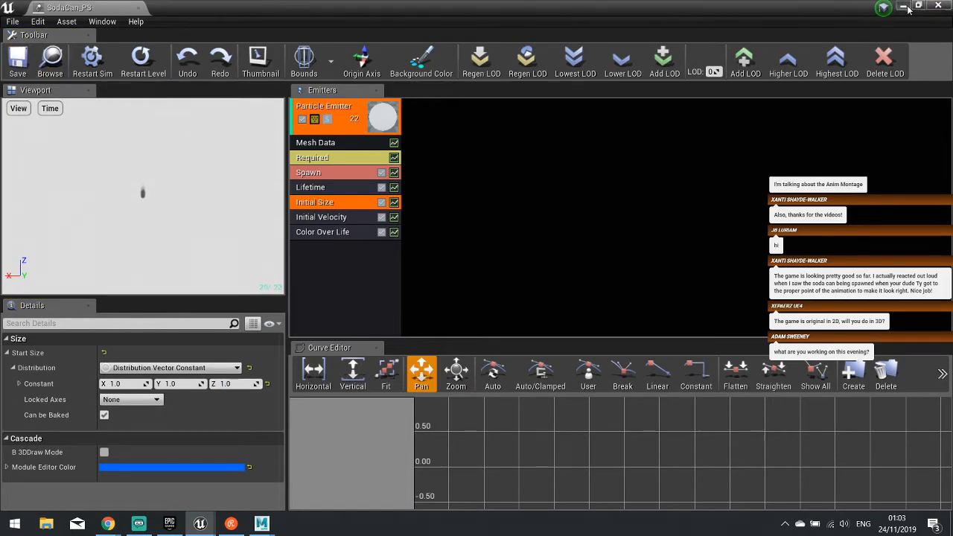
click(939, 6)
alt+drag(402, 179, 447, 173)
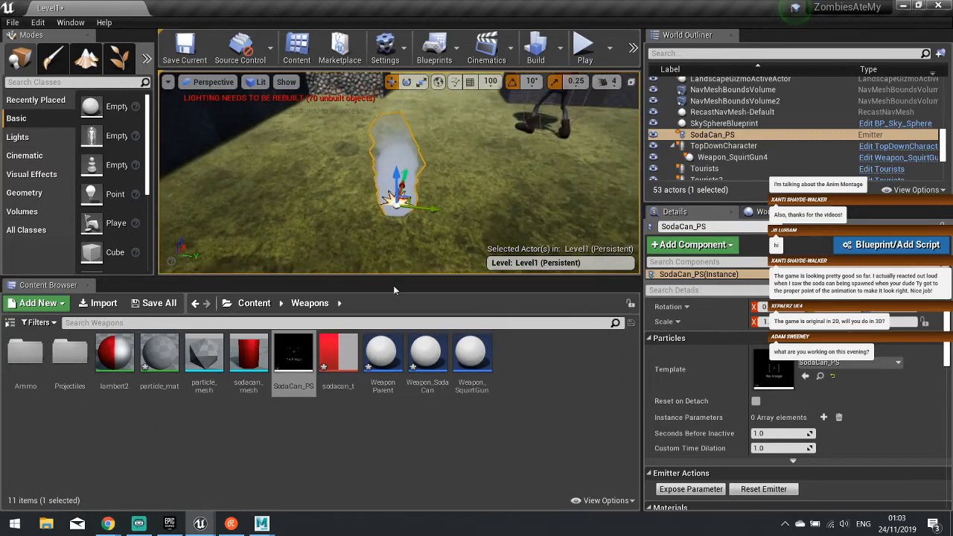
- Set SodaCan_PS's Initial Velocity to Max X 100, Y 100, Z 10 and Min X -100, Y -100, Z 0
double_click(292, 352)
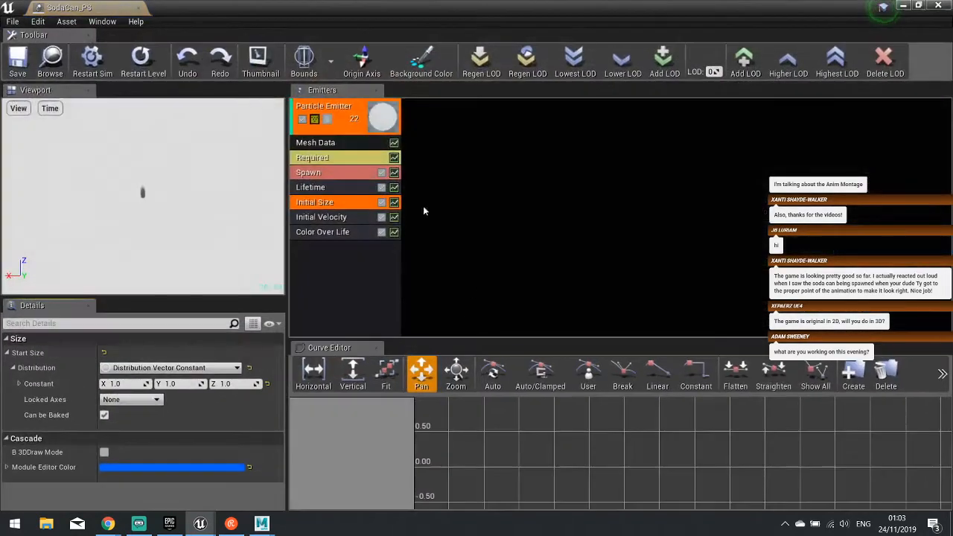
click(332, 221)
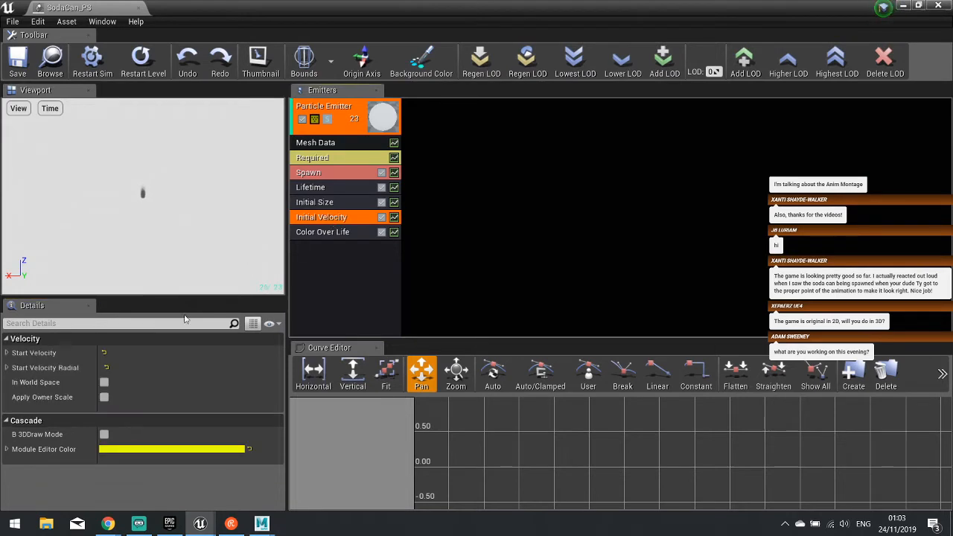
click(8, 354)
click(13, 368)
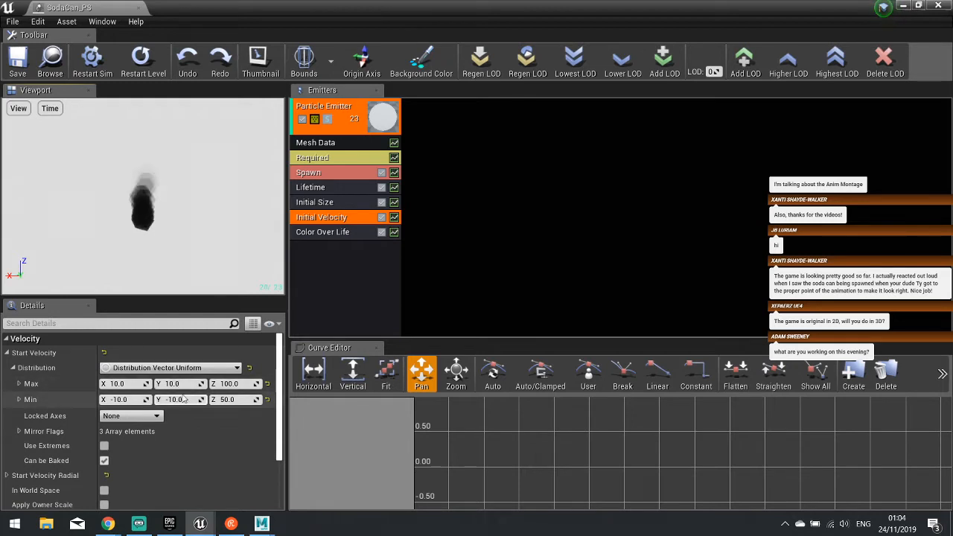
click(106, 384)
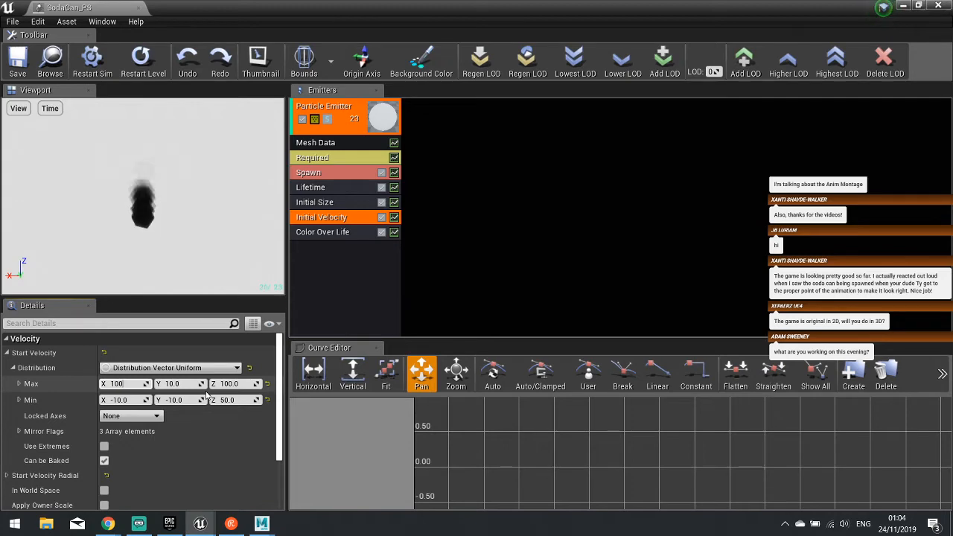
key(Tab)
text(100)
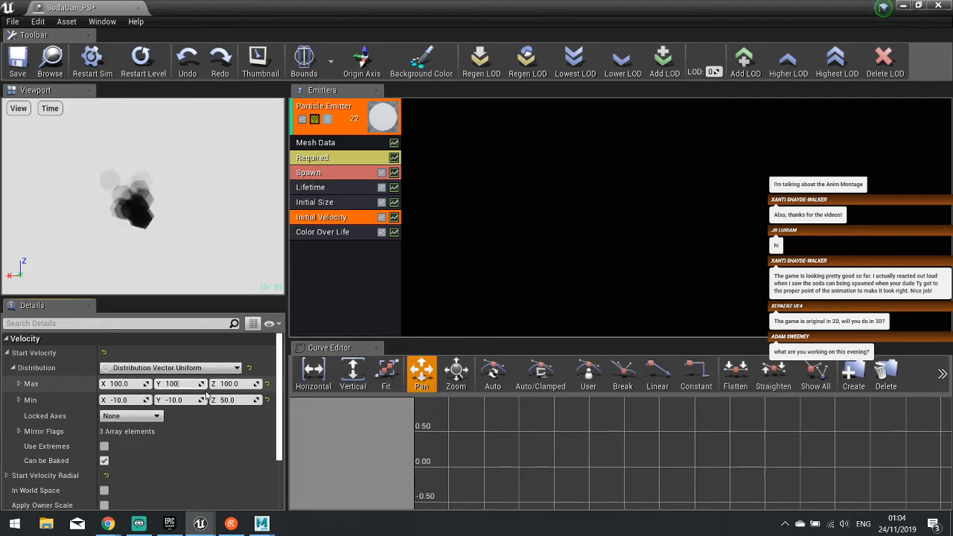
key(Tab)
text(1)
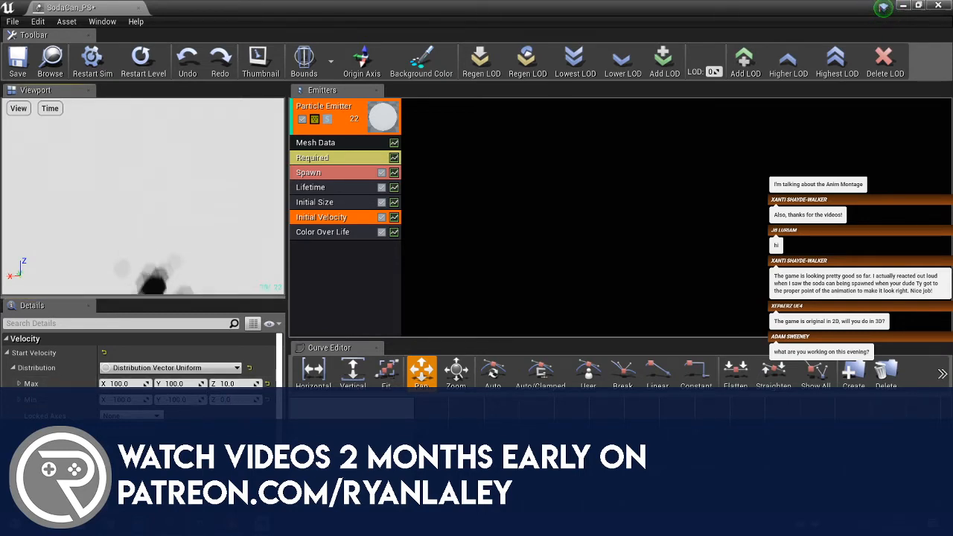
drag(192, 201, 195, 203)
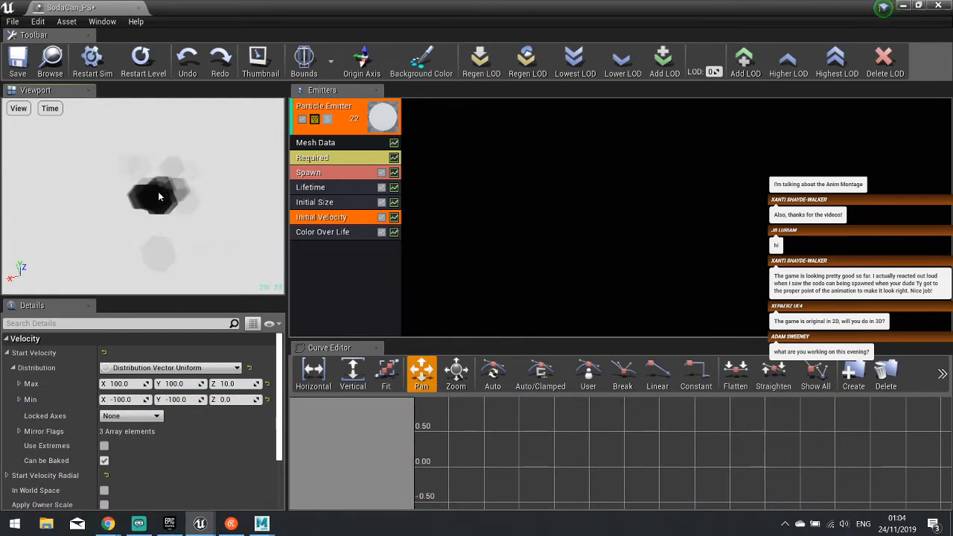
- Set the Spawn module's constant rate to 0
click(336, 176)
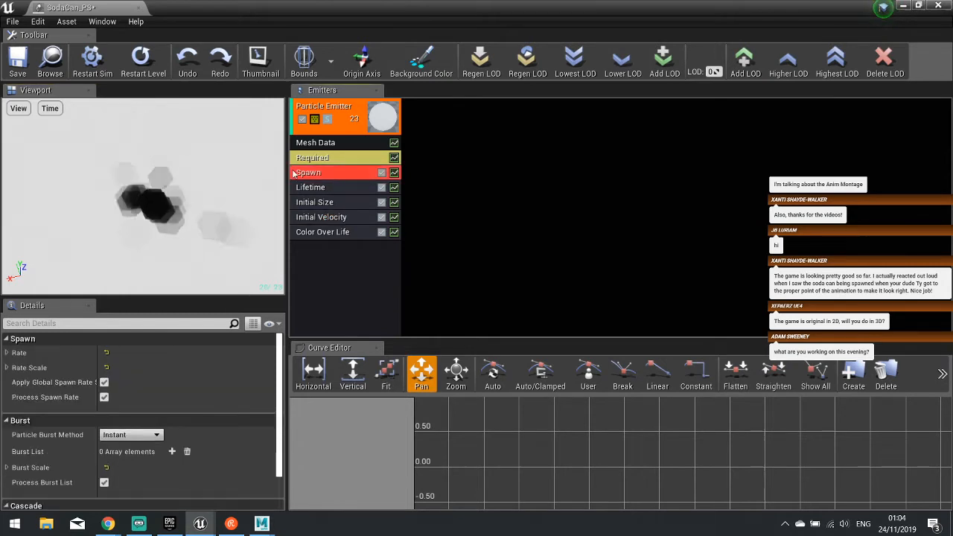
click(7, 353)
click(14, 368)
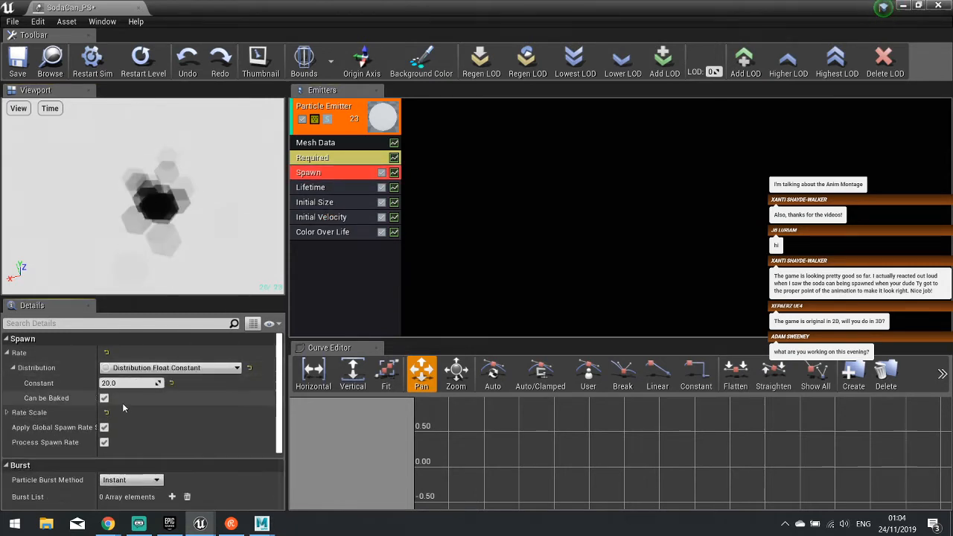
click(122, 384)
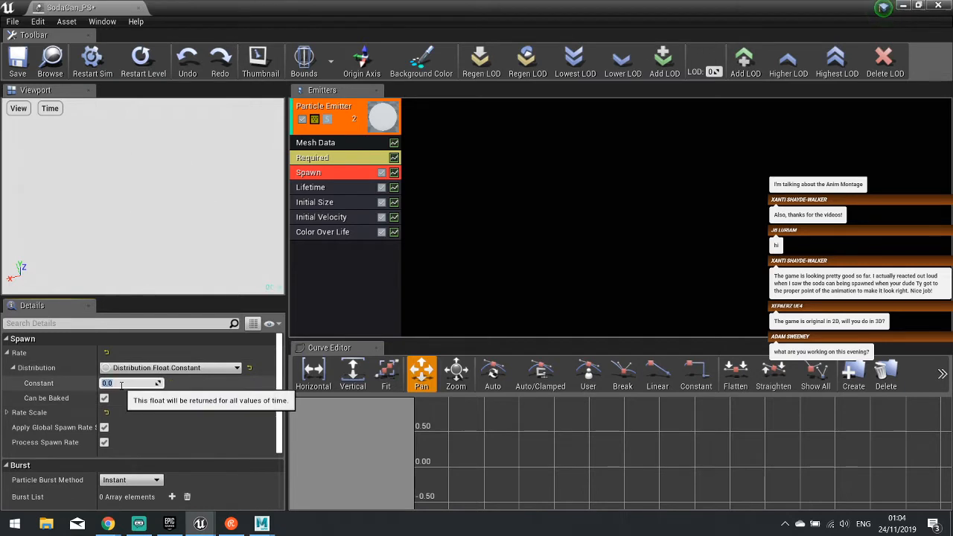
click(7, 353)
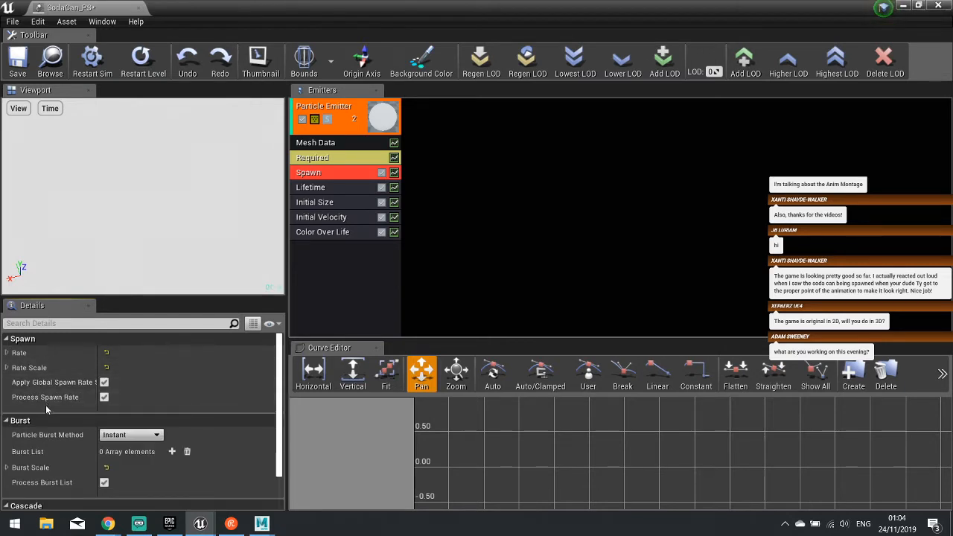
- Add one entry to the Spawn module's Burst List and set its Count to 20
scroll(29, 402, down, 2)
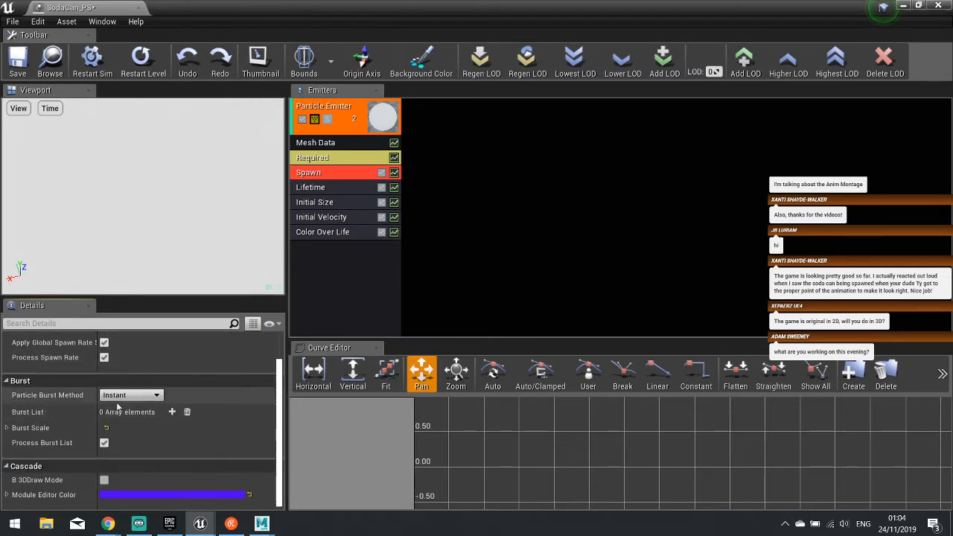
click(172, 411)
click(14, 429)
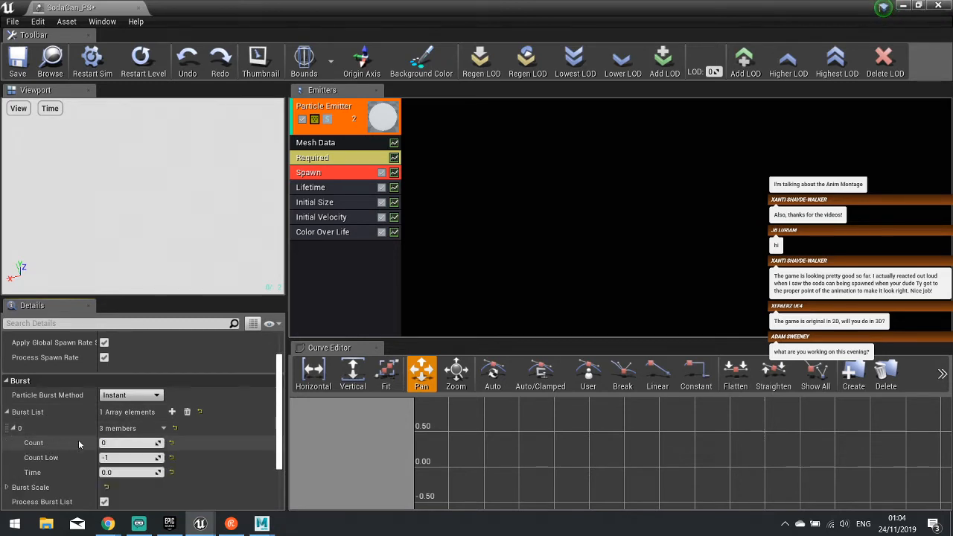
click(117, 442)
text(20)
key(Return)
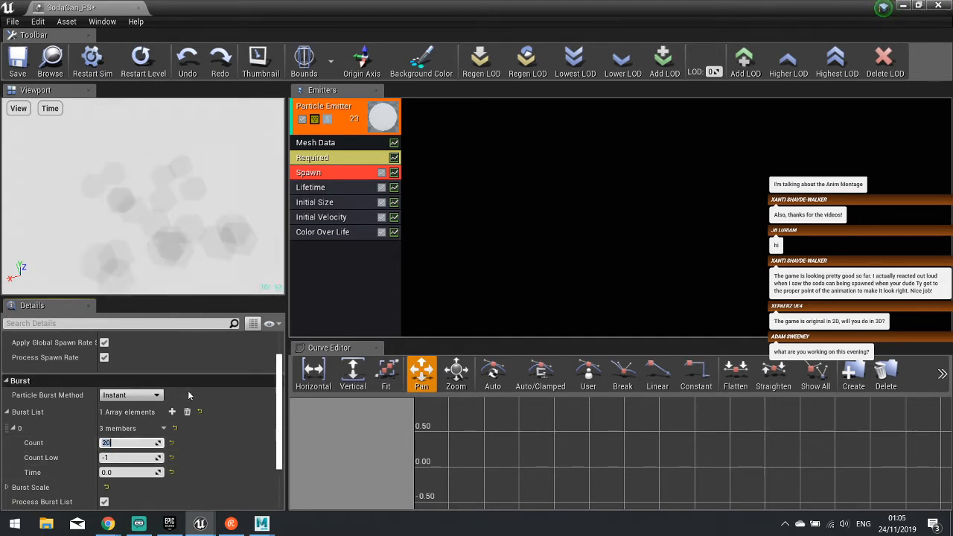
scroll(179, 402, down, 1)
scroll(178, 402, up, 1)
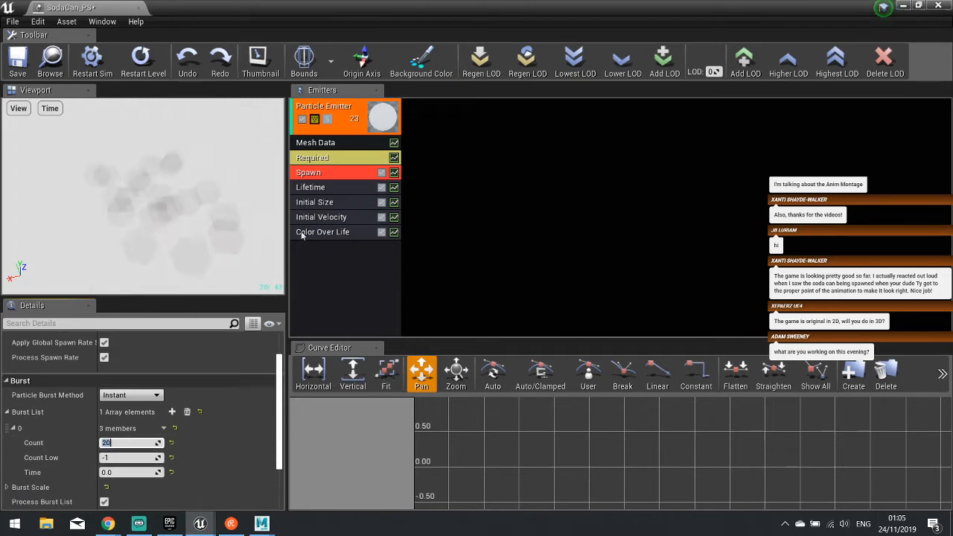
- Set Emitter Loops to 1 in the Required module, then save and close SodaCan_PS
click(321, 159)
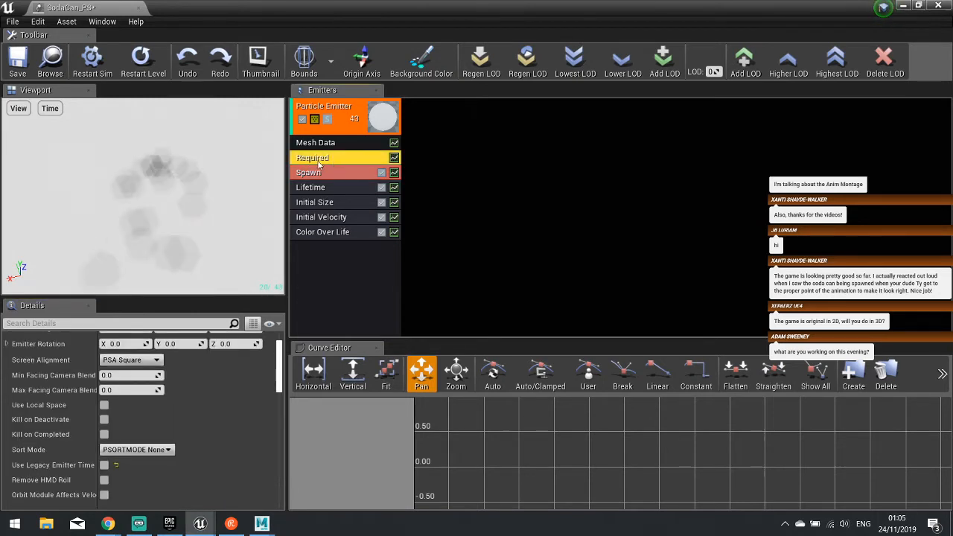
scroll(215, 442, down, 5)
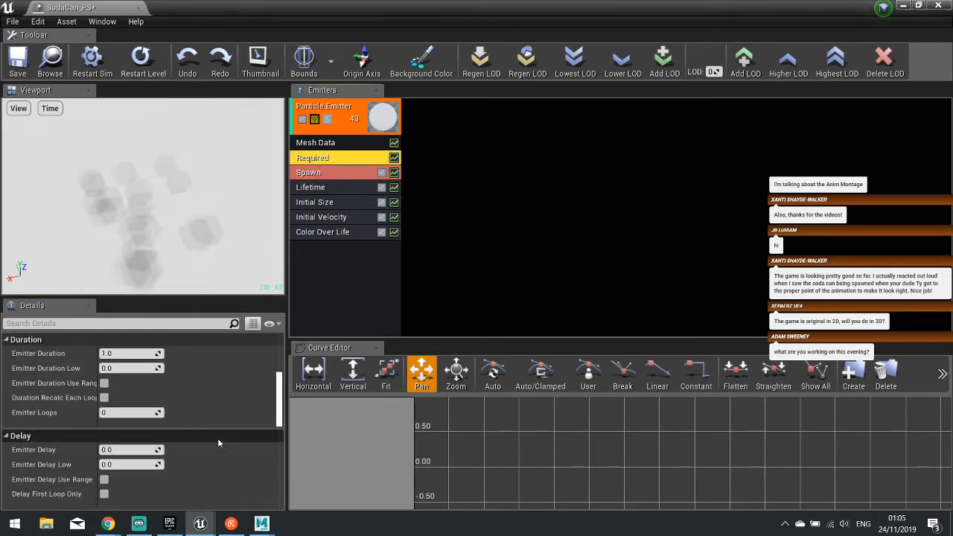
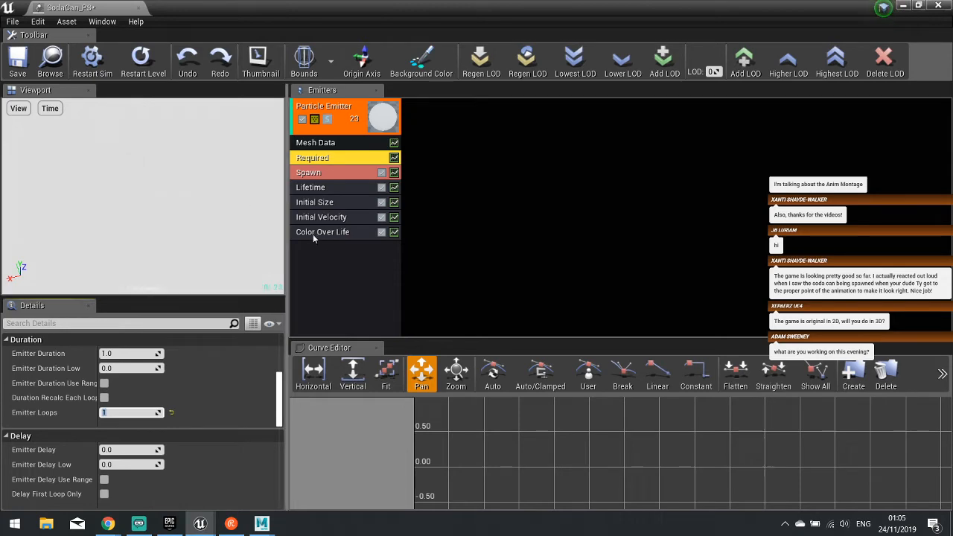
click(17, 60)
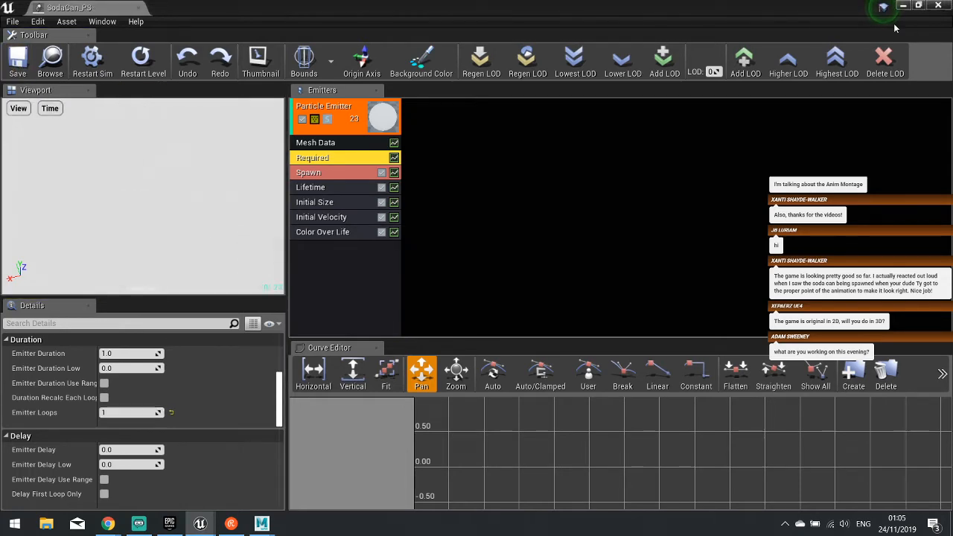
click(940, 6)
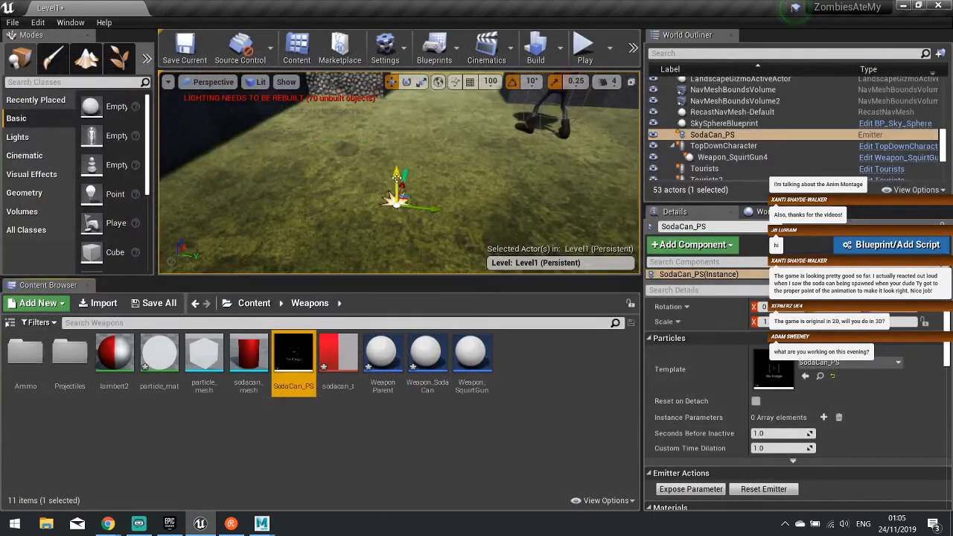
- Remove the test SodaCan_PS emitter from the level and preview the effect once more in the particle editor
key(Delete)
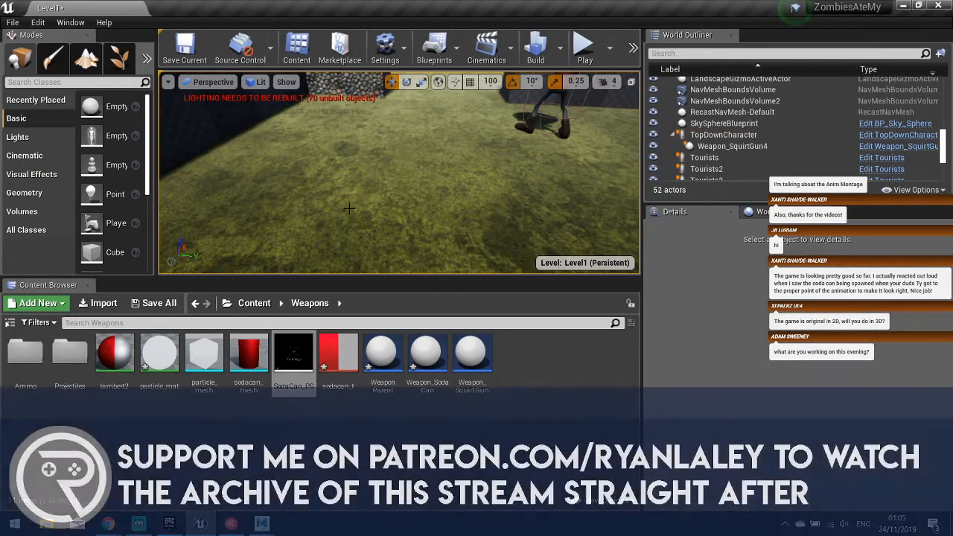
key(ctrl+z)
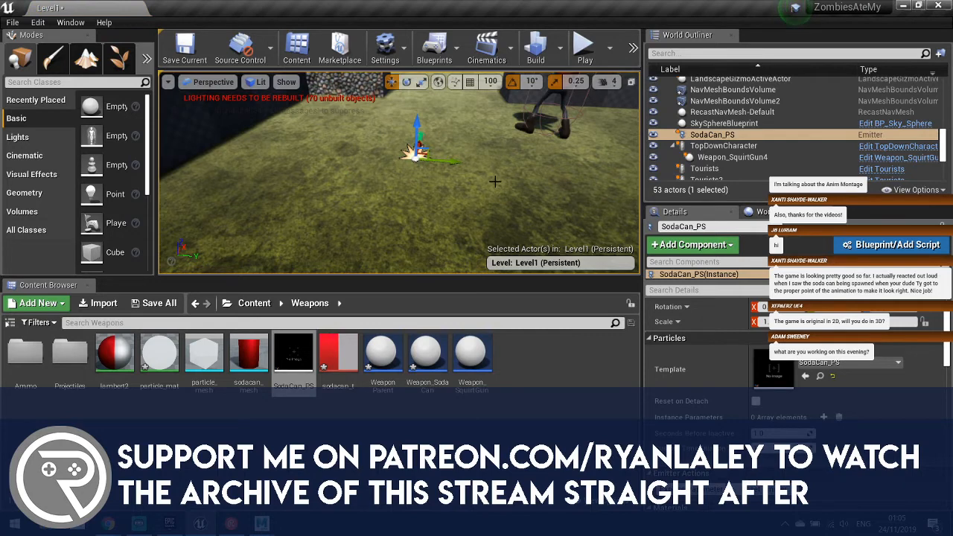
key(Delete)
double_click(293, 353)
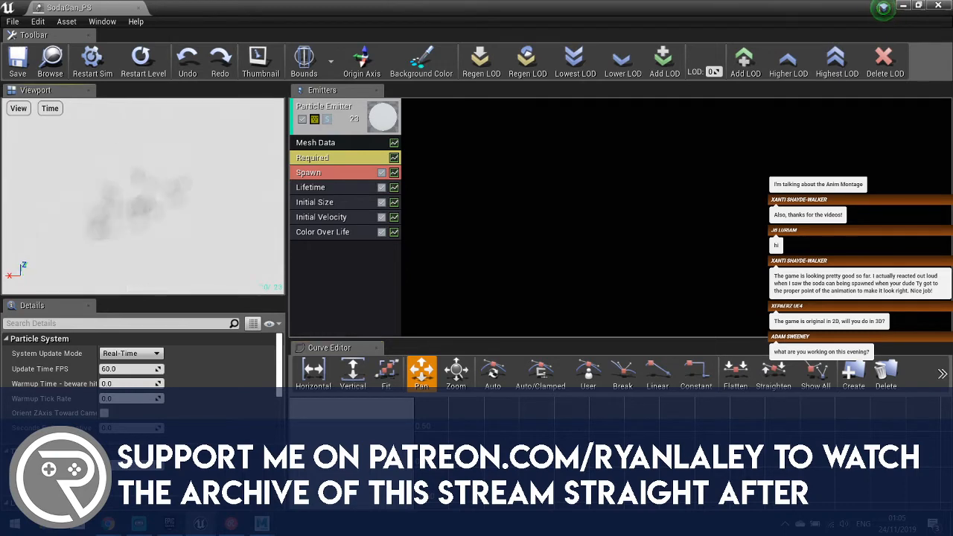
click(938, 5)
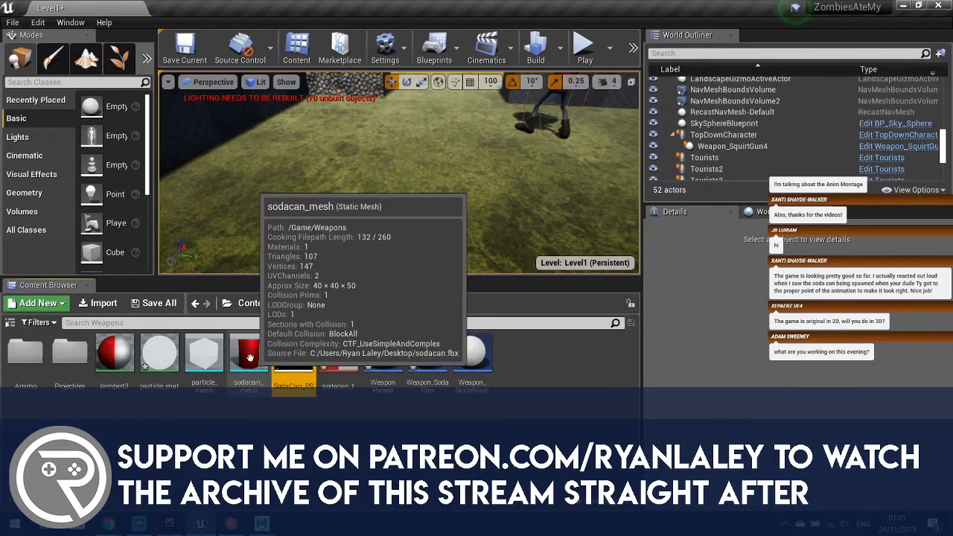
- In the Projectile_SodaCan event graph, insert a Spawn Emitter at Location node between Event Hit and DestroyActor
double_click(69, 354)
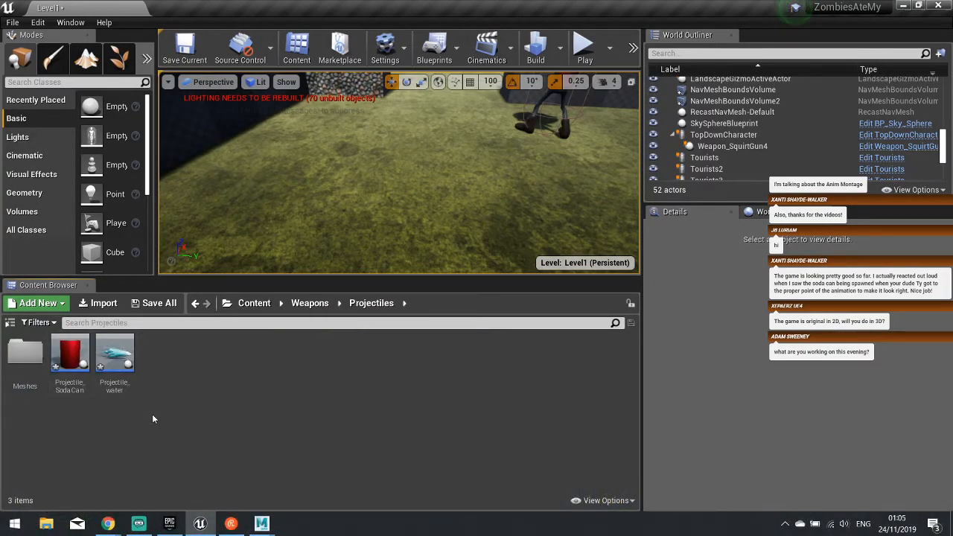
double_click(74, 387)
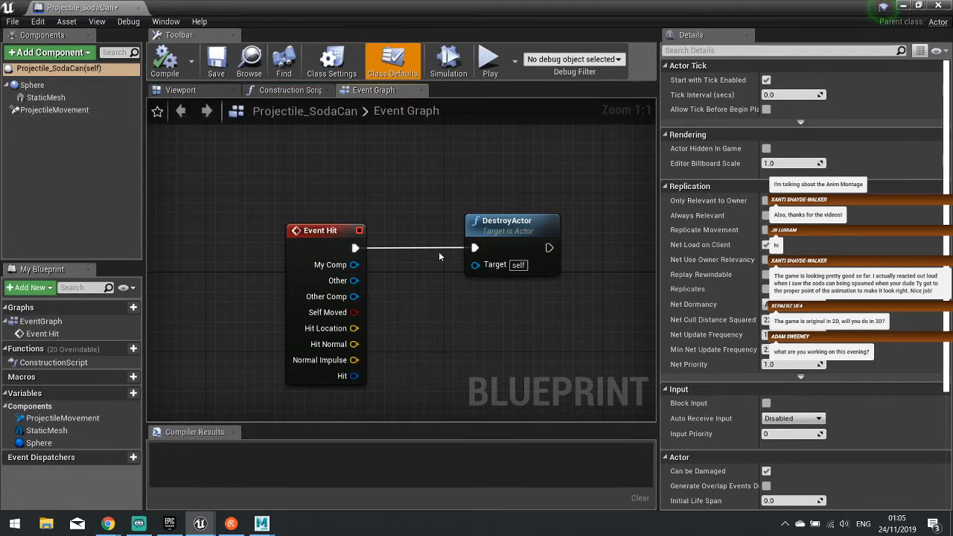
right_drag(433, 312, 363, 280)
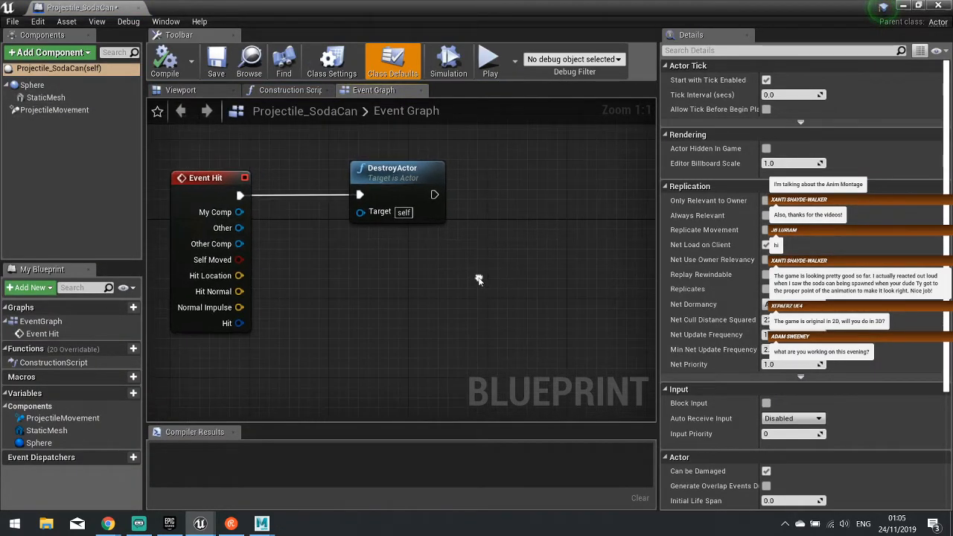
click(417, 186)
right_drag(490, 220, 723, 252)
drag(298, 228, 391, 239)
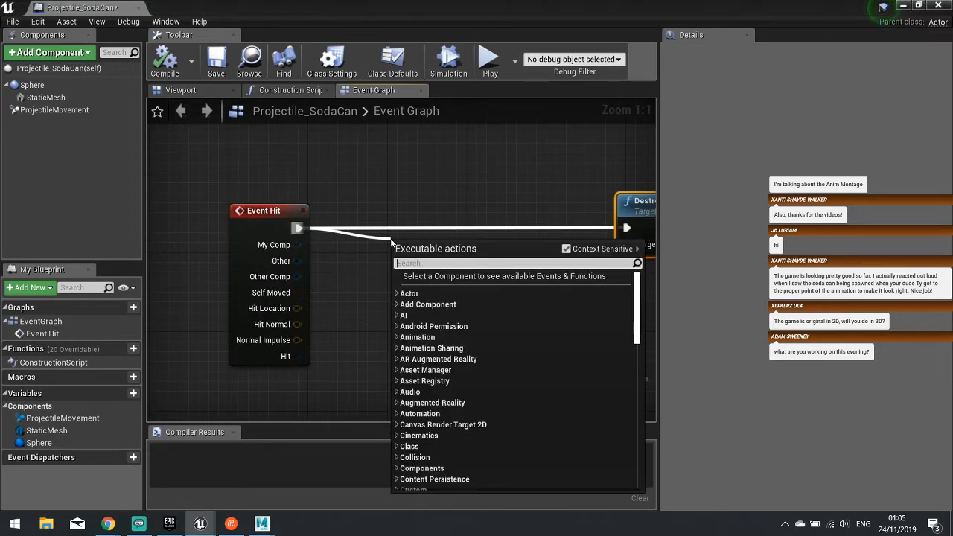
text(particle)
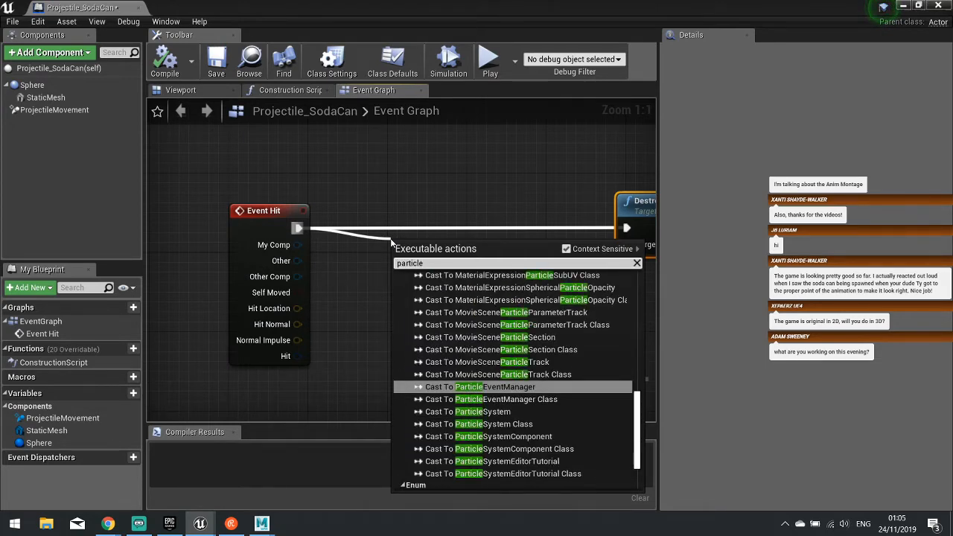
text( syste)
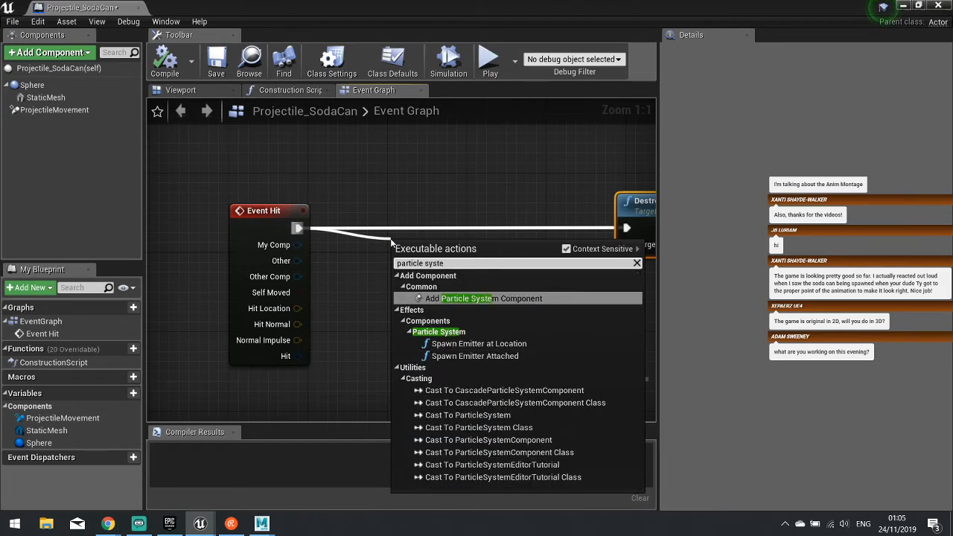
click(480, 344)
drag(455, 295, 444, 265)
- Set the node's Emitter Template to SodaCan_PS, wire Hit Location into its Location, and compile the blueprint
click(443, 254)
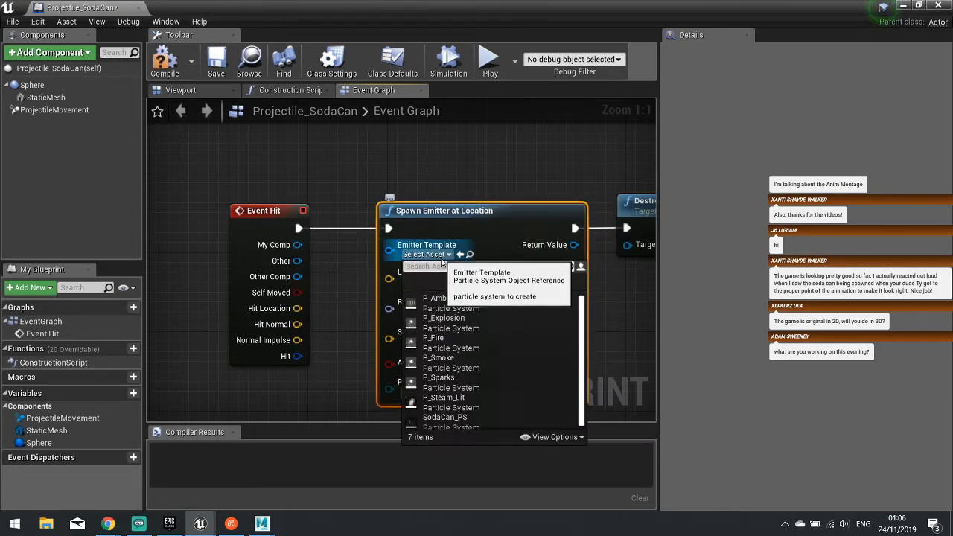
click(447, 419)
drag(389, 282, 298, 317)
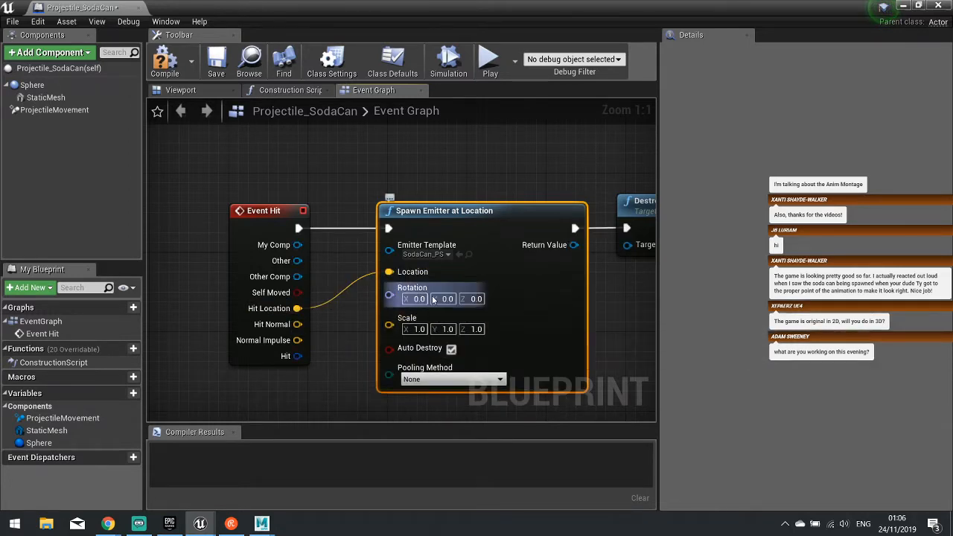
right_drag(549, 334, 488, 315)
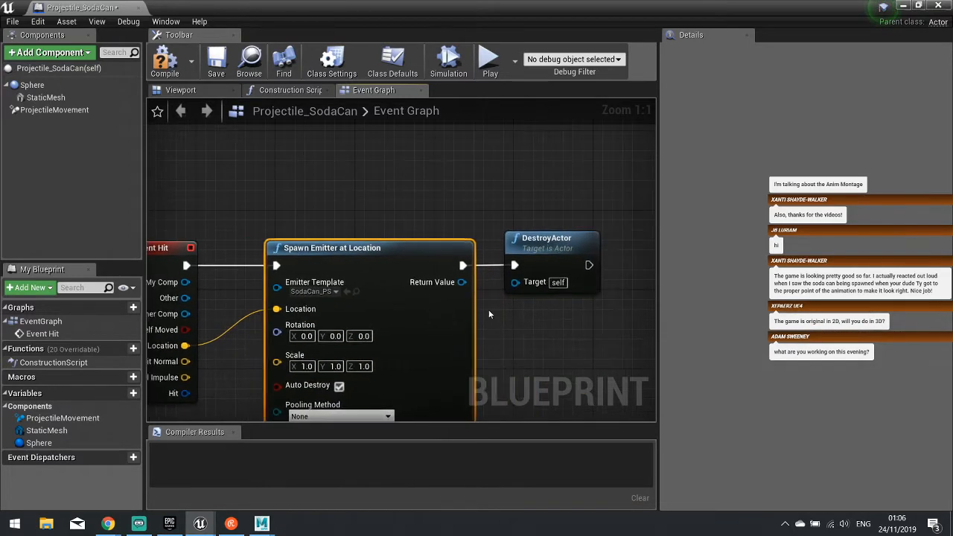
click(165, 60)
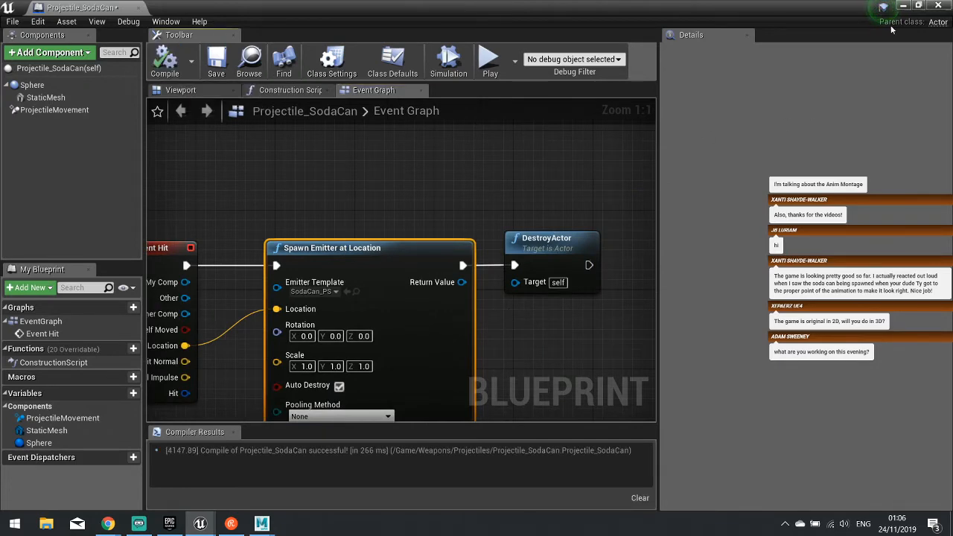
click(903, 7)
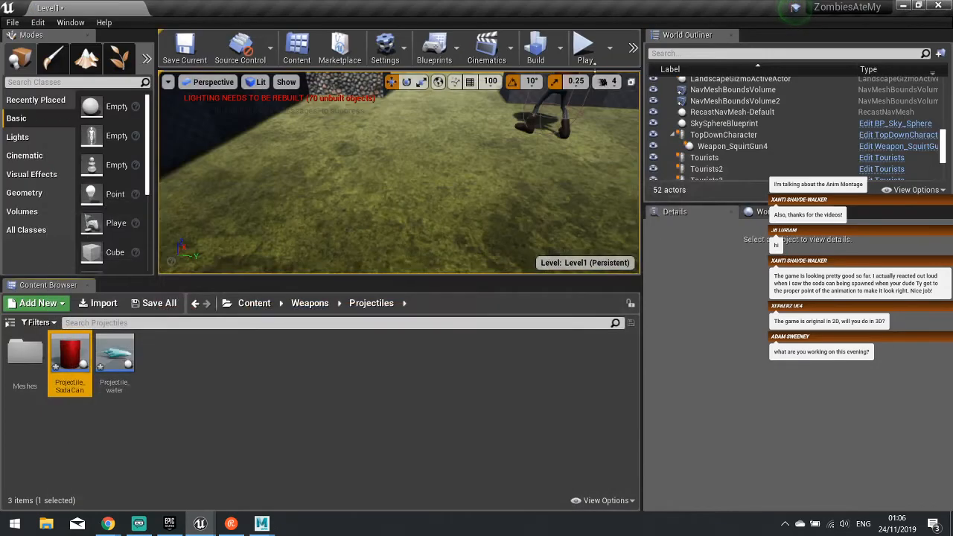
- Play-test the level, throwing soda cans while moving to check the impact effect
click(475, 151)
key(w)
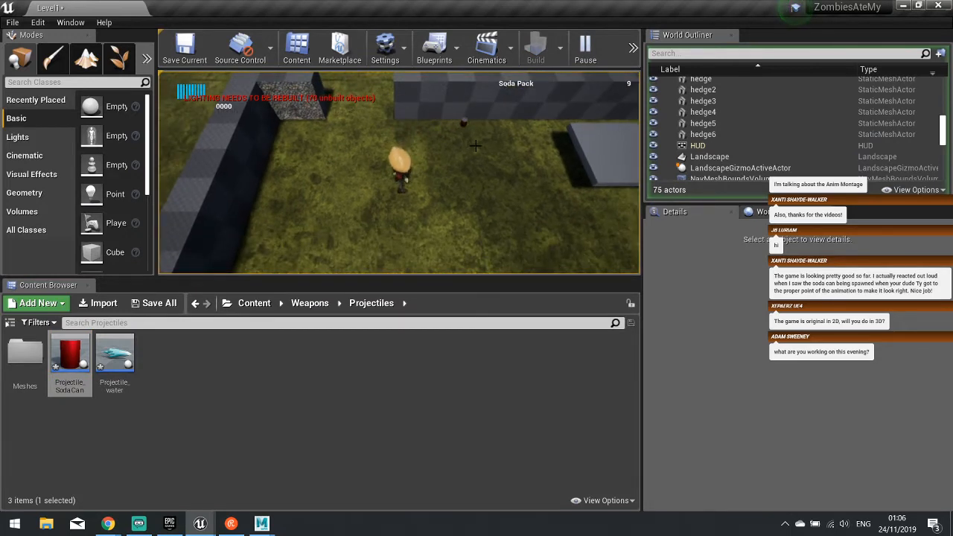
click(475, 145)
key(w)
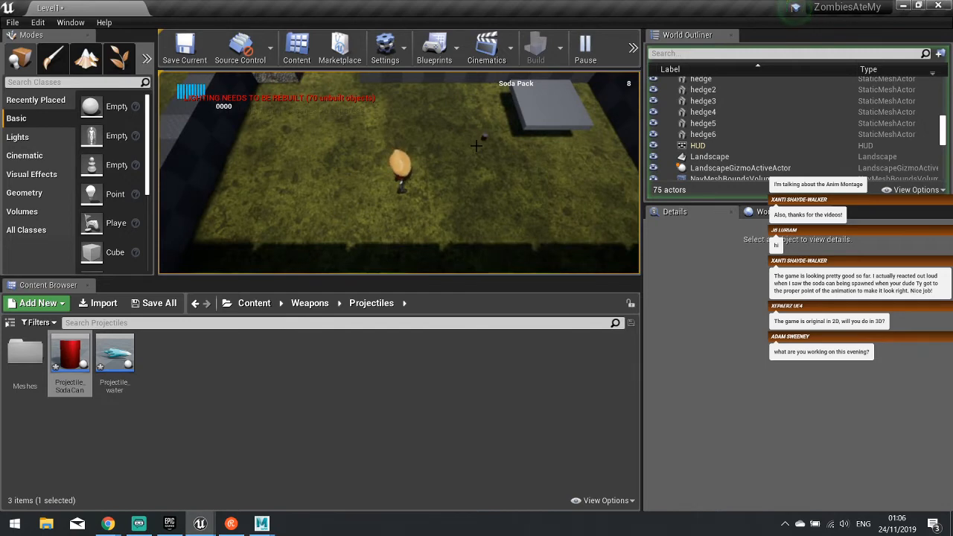
key(Escape)
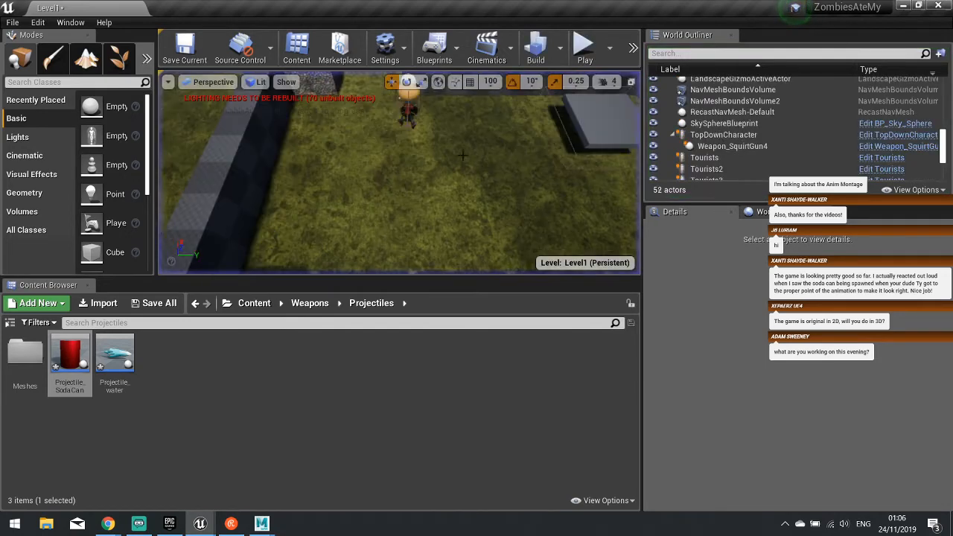
- Set SodaCan_PS's Initial Velocity on X and Y to 200 maximum and -200 minimum, then save the effect
click(310, 303)
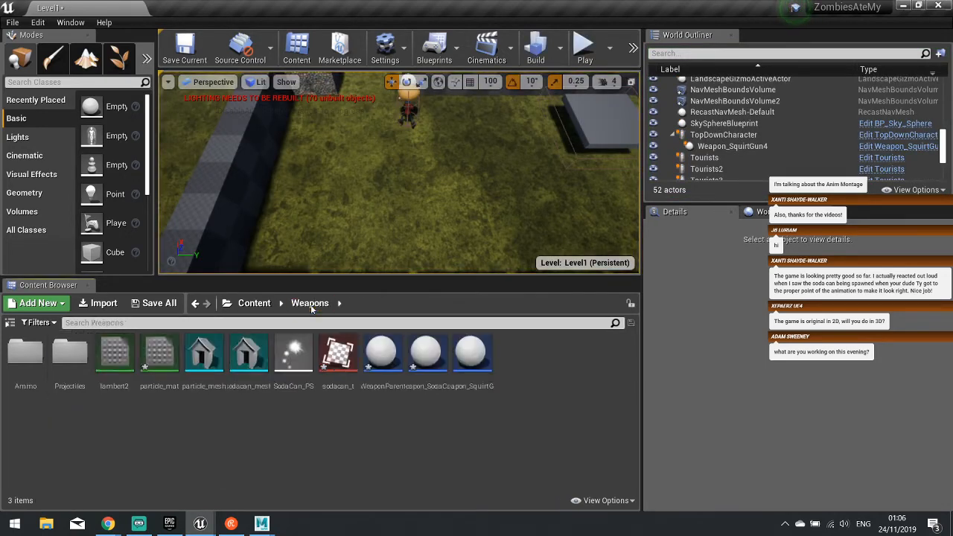
double_click(293, 352)
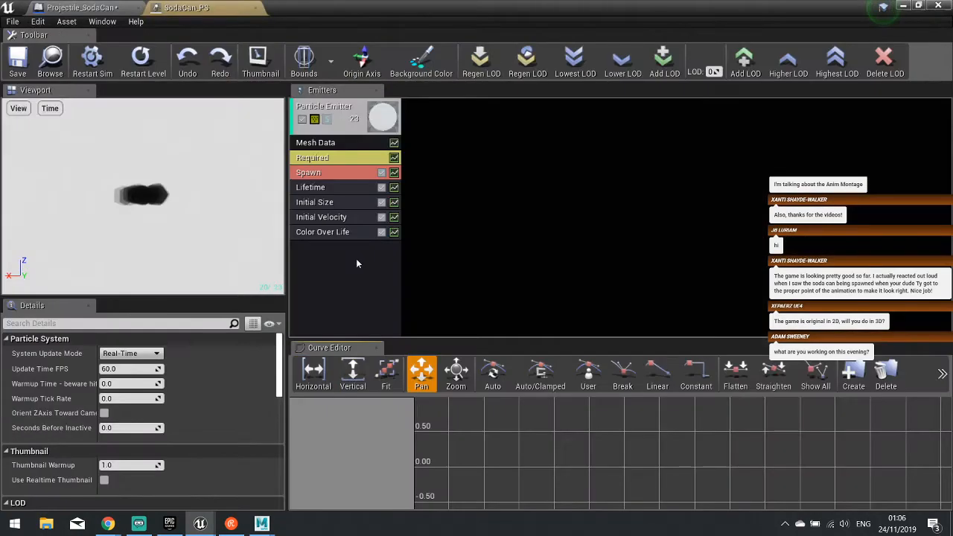
click(328, 218)
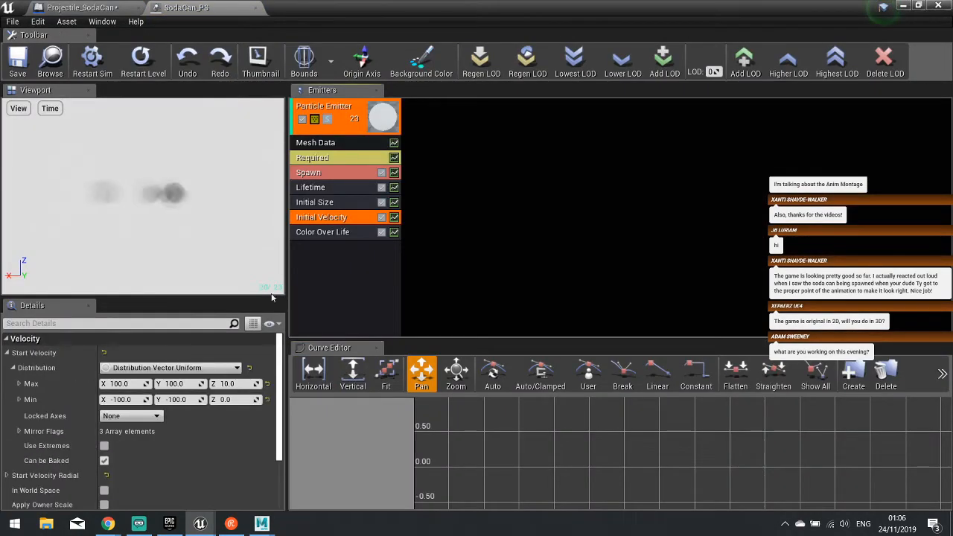
text(2)
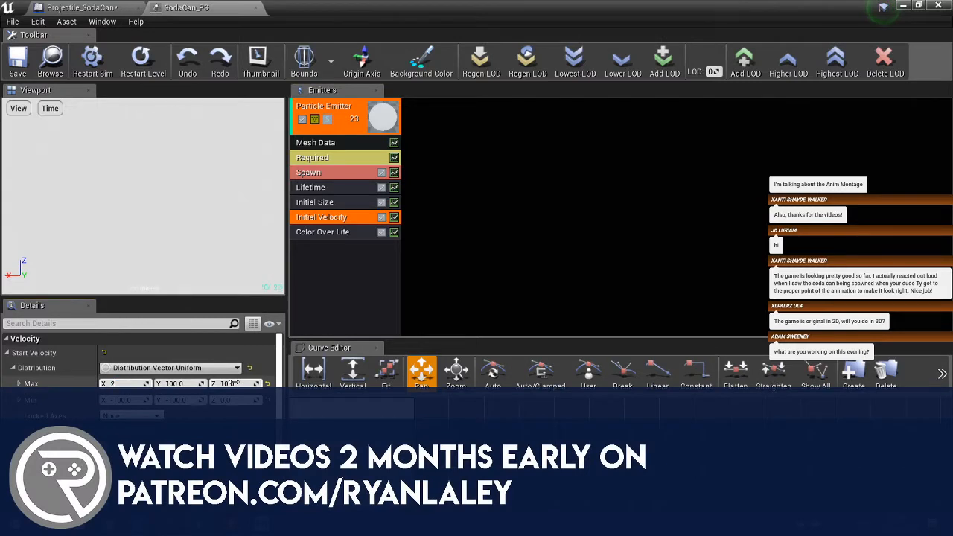
text(00)
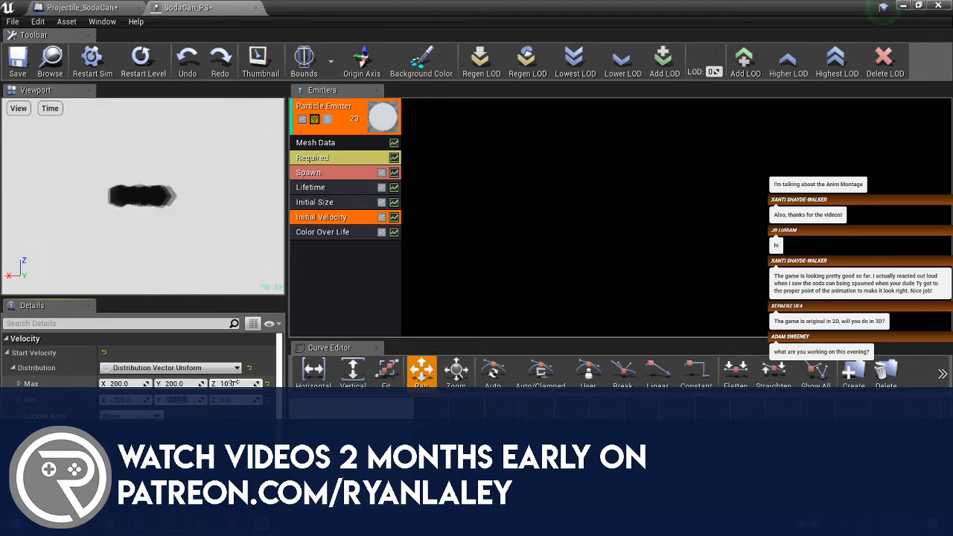
key(Return)
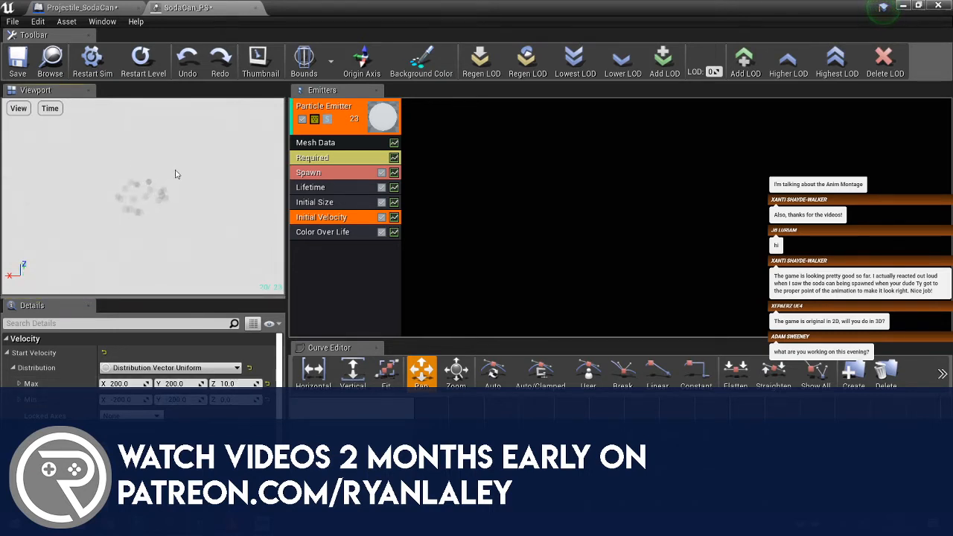
click(346, 192)
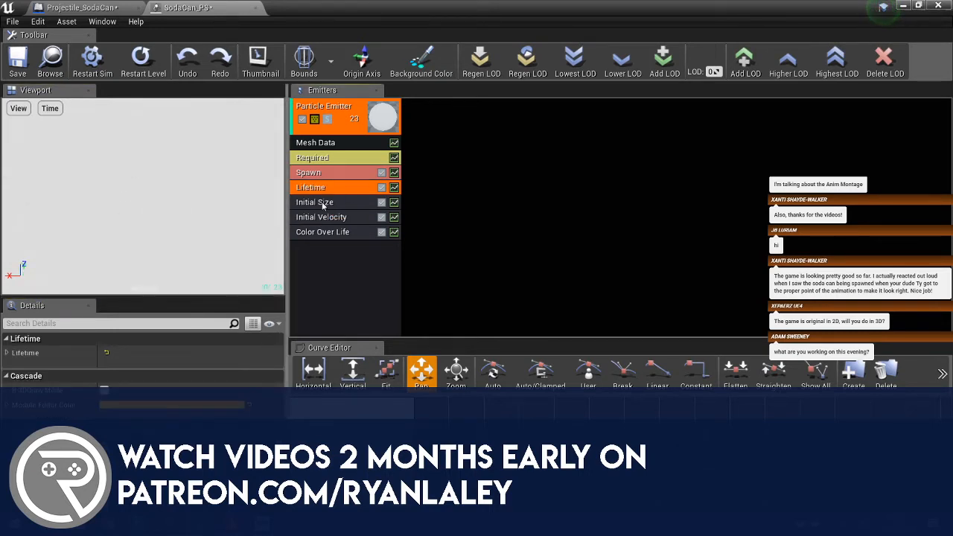
click(8, 354)
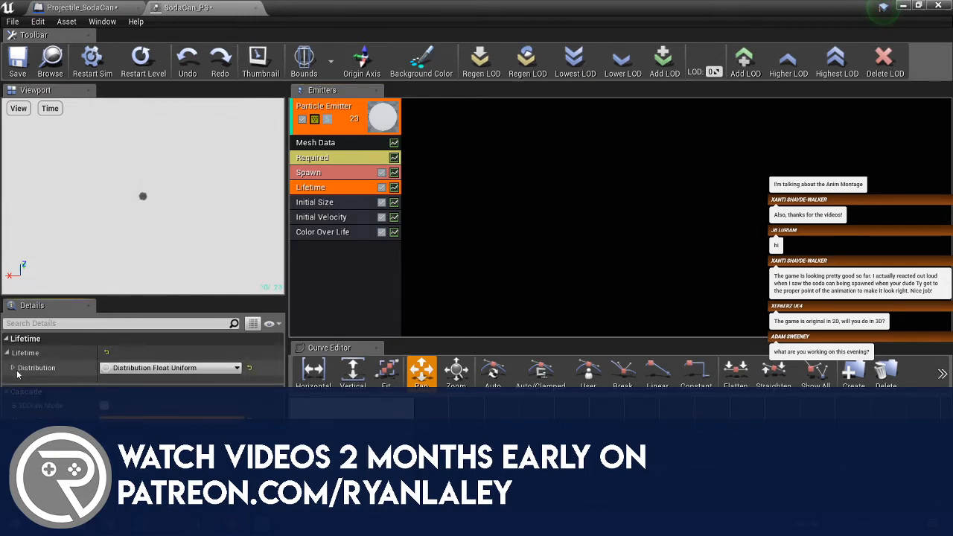
click(20, 59)
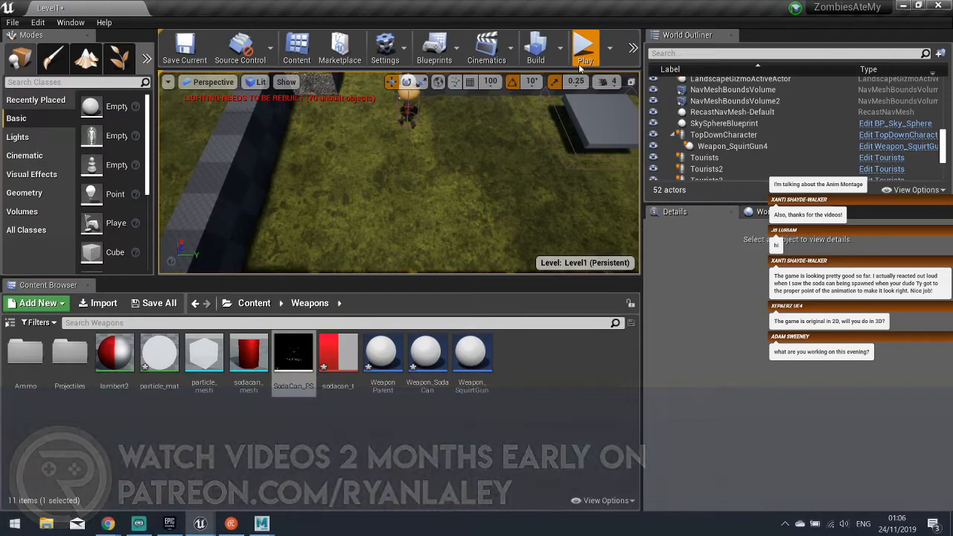
- Play the level again and throw soda cans around the walls and zombies to examine the faster burst
click(580, 66)
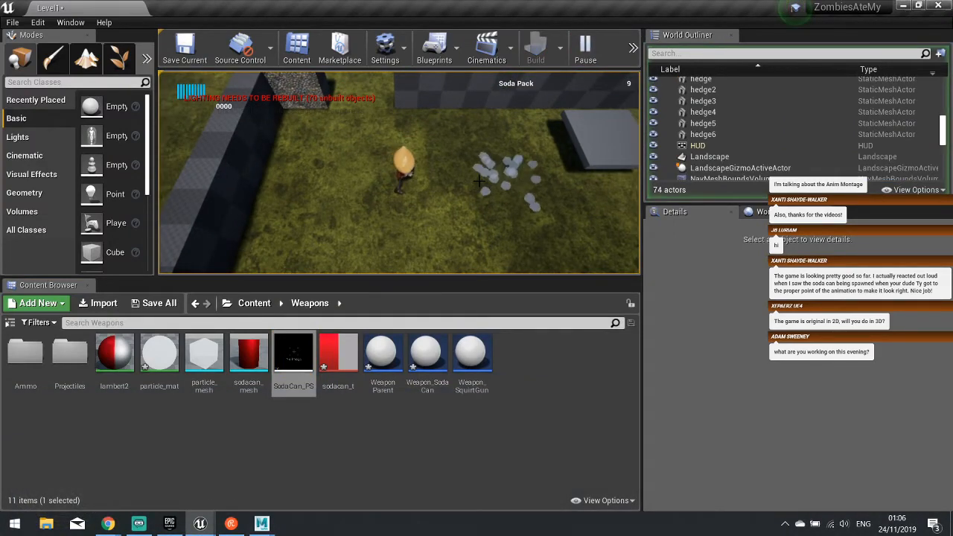
key(s)
click(479, 180)
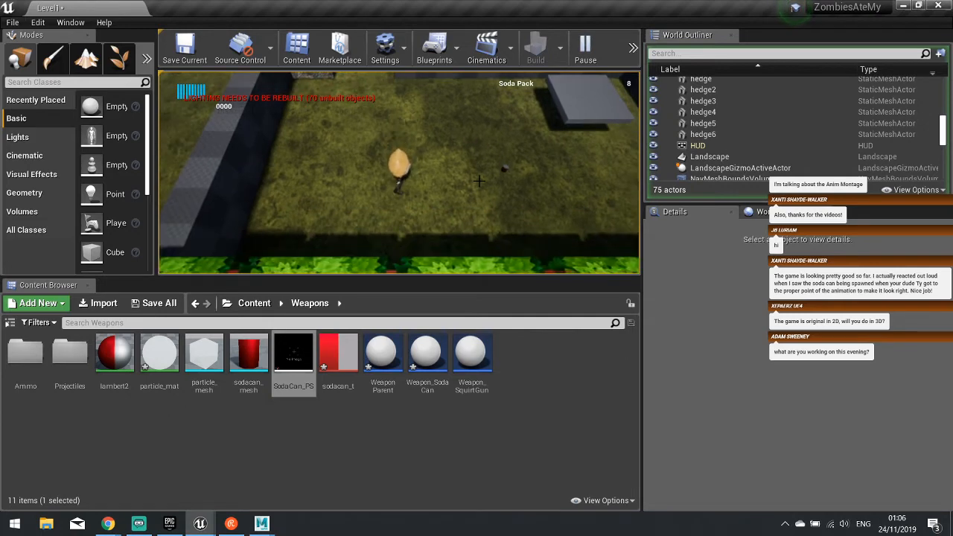
key(w)
click(405, 124)
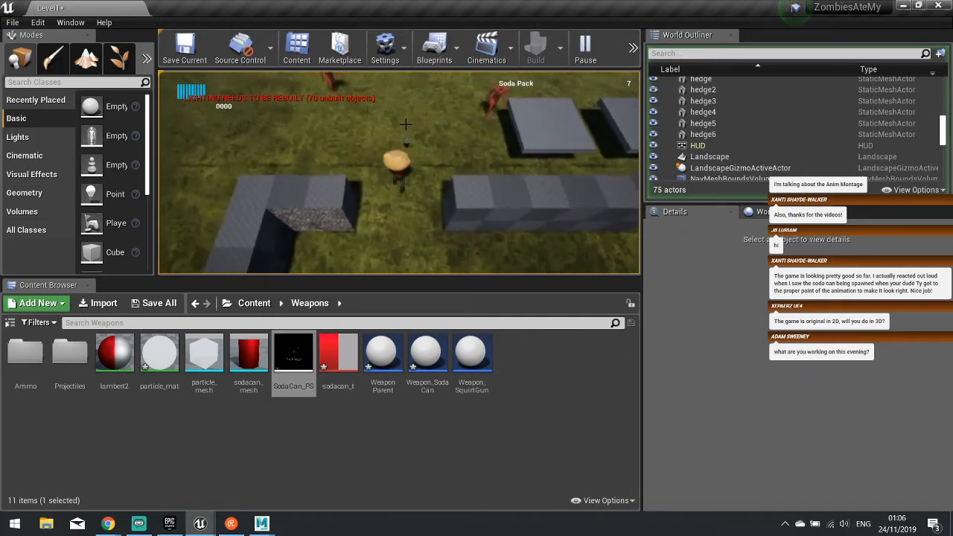
key(a)
click(421, 125)
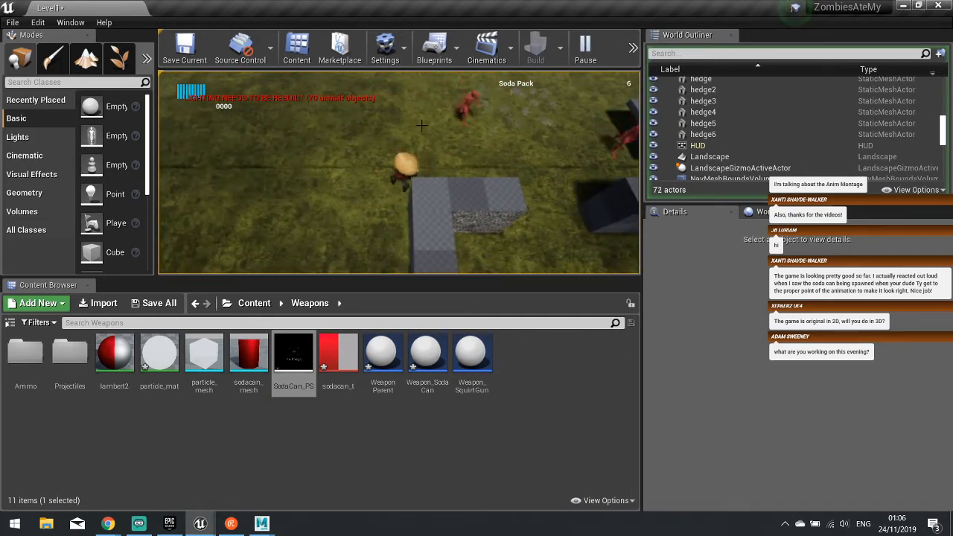
key(a)
click(544, 142)
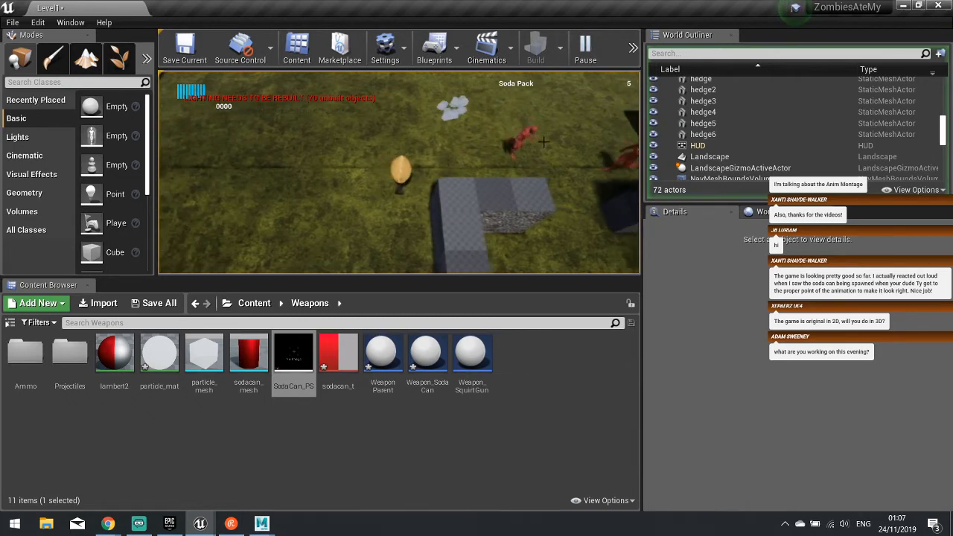
key(d)
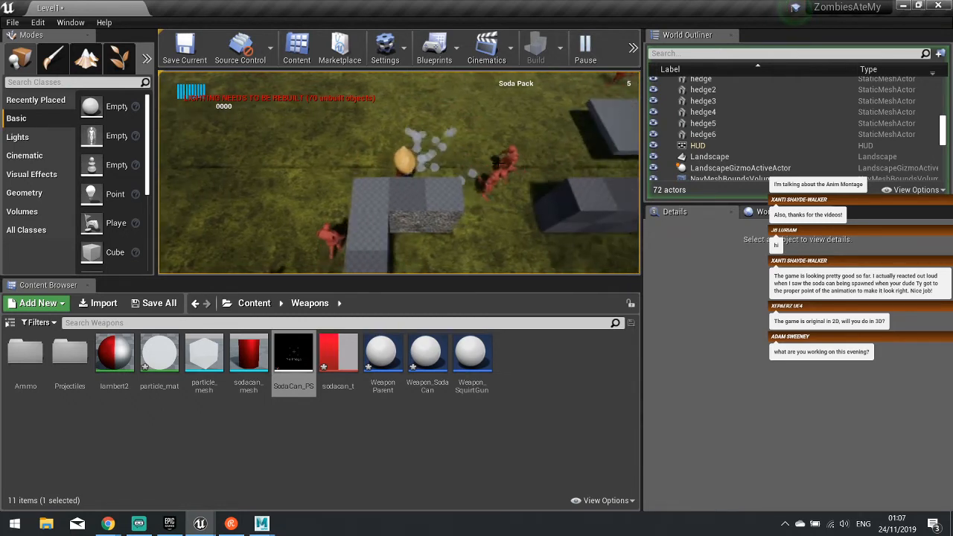
key(Escape)
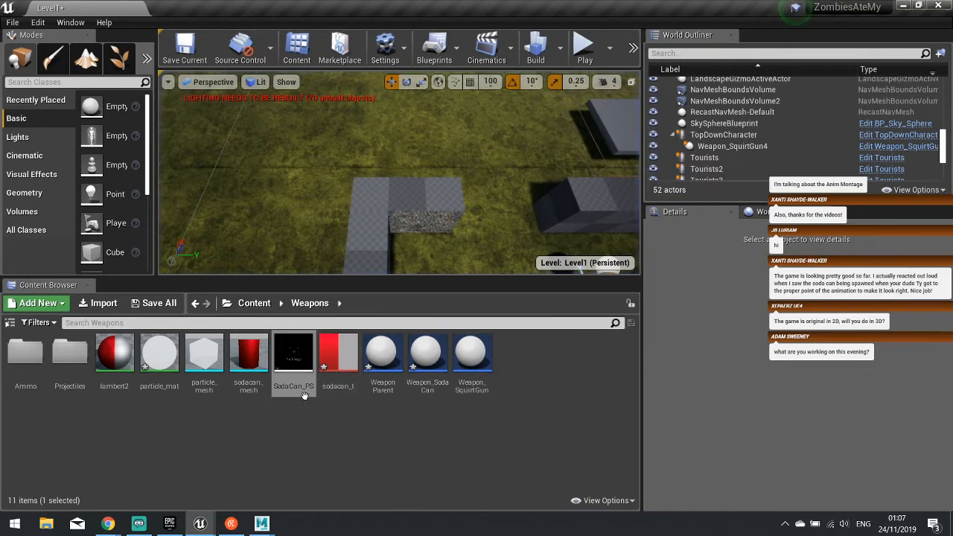
mouse_move(305, 391)
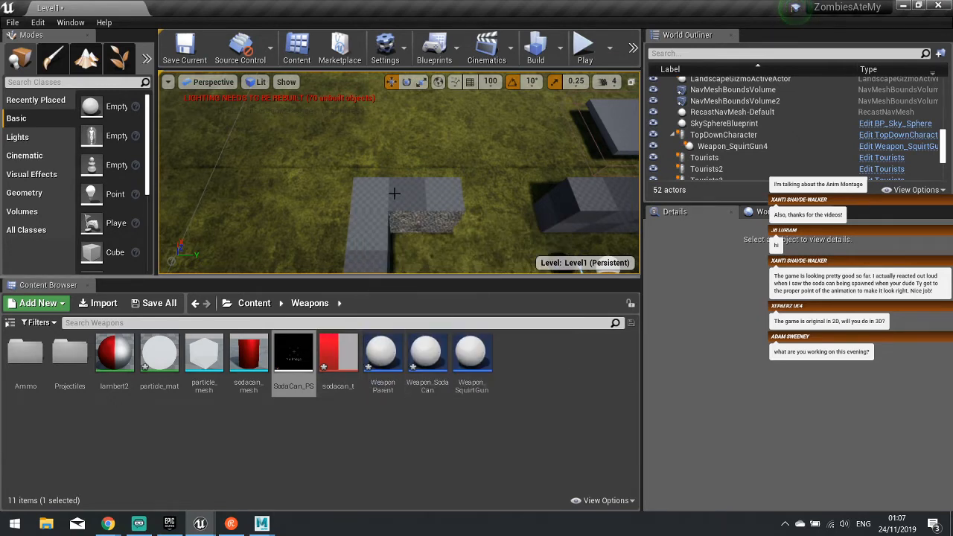
key(alt+p)
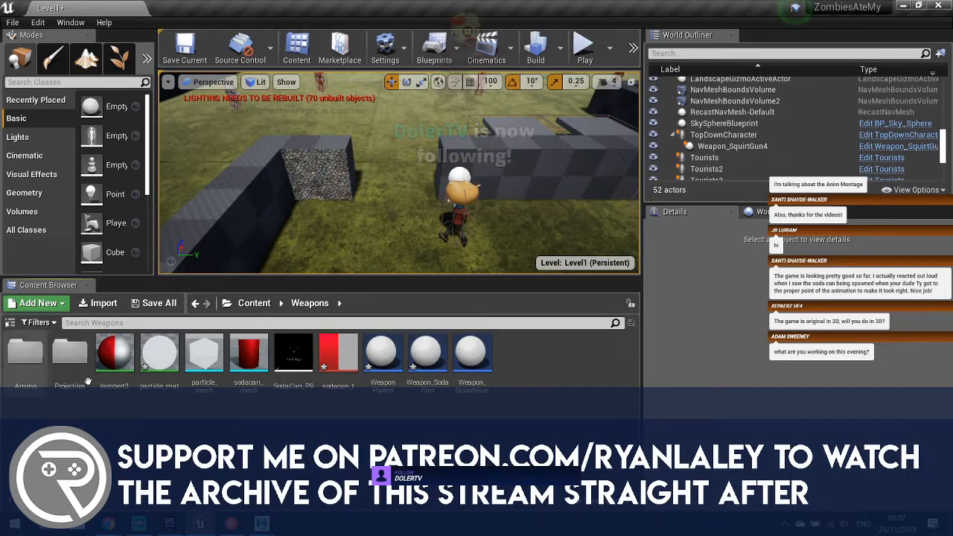
right_click(457, 430)
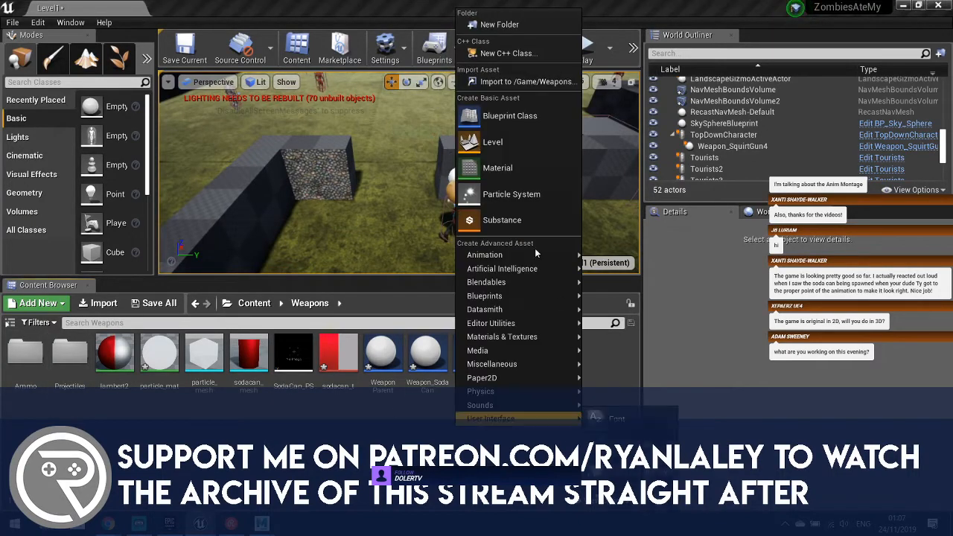
click(520, 127)
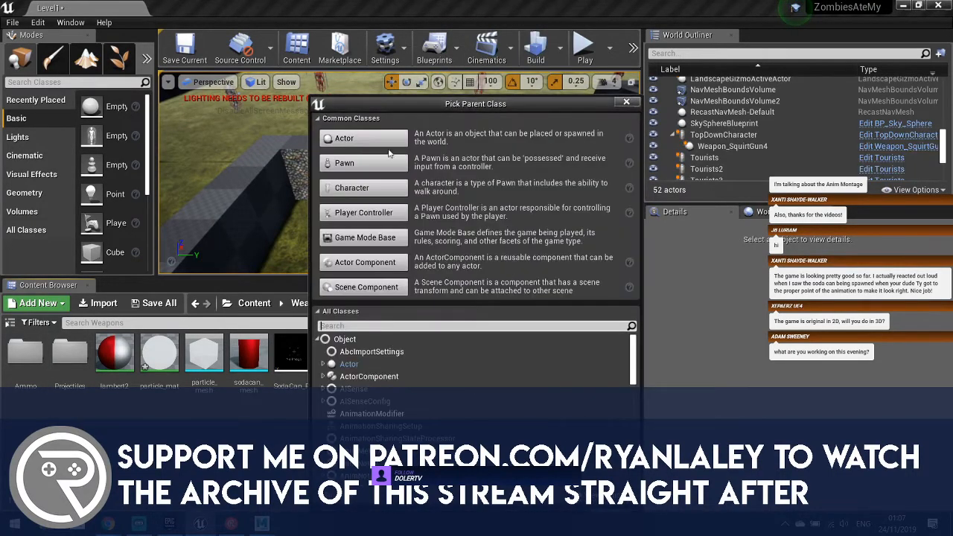
click(626, 102)
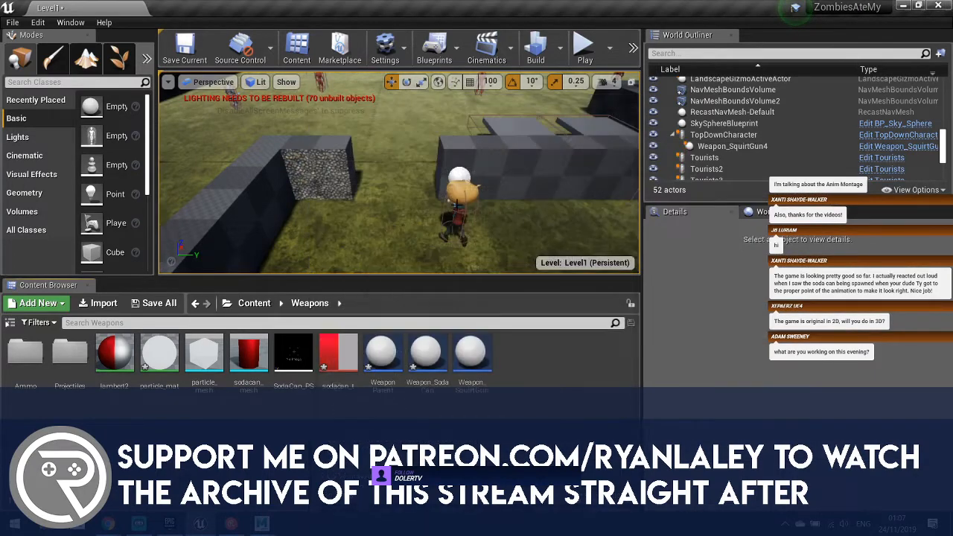
- Open the Projectile_SodaCan blueprint from the Weapons/Projectiles folder and move DestroyActor farther from the emitter spawn node in the Event Graph
double_click(70, 356)
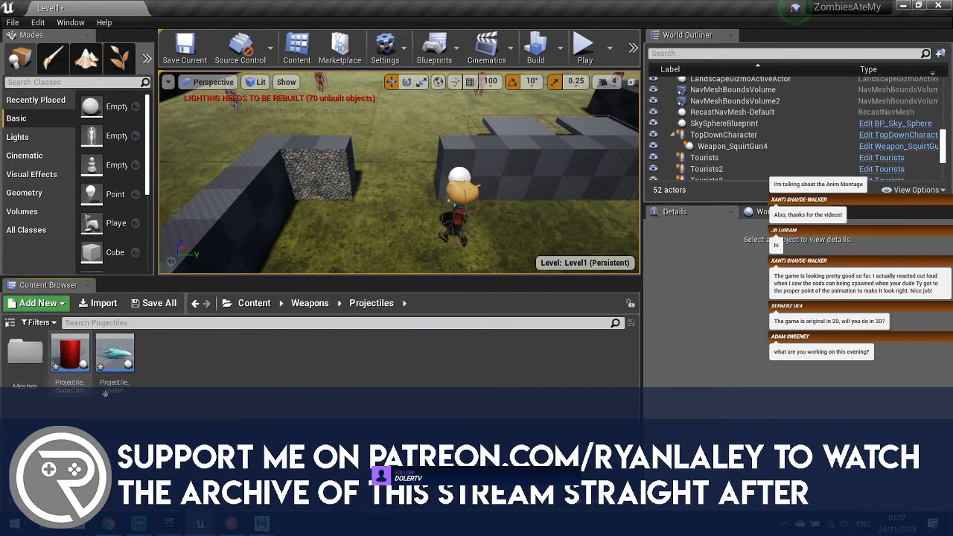
double_click(75, 386)
right_drag(571, 250, 385, 250)
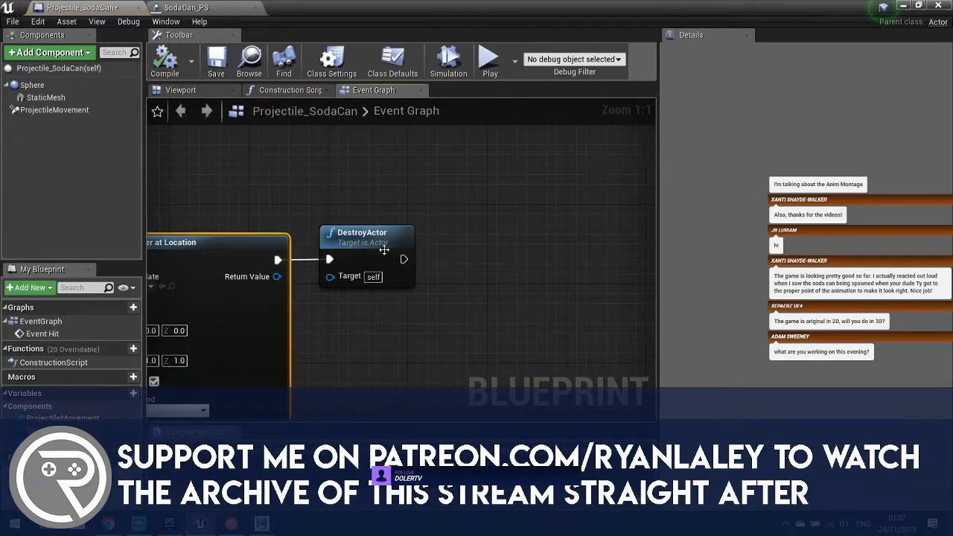
drag(381, 250, 567, 248)
- Insert an Apply Radial Damage node into the execution flow between the emitter spawn node and DestroyActor
drag(277, 260, 356, 292)
text(r)
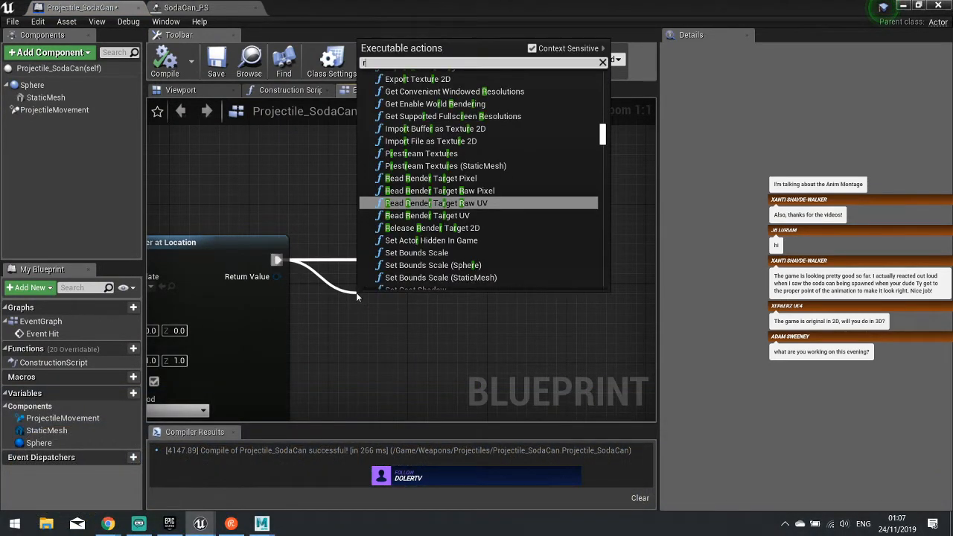
text(adial)
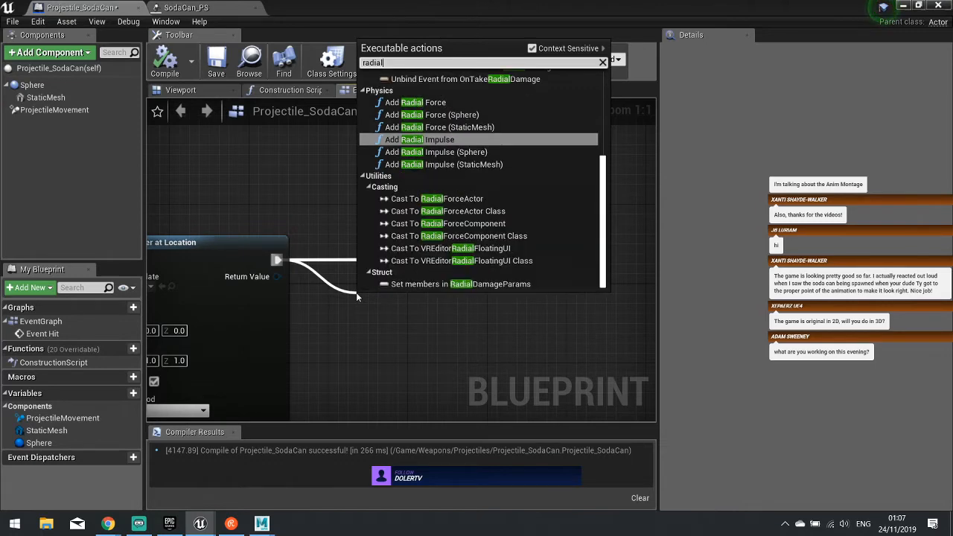
text( da)
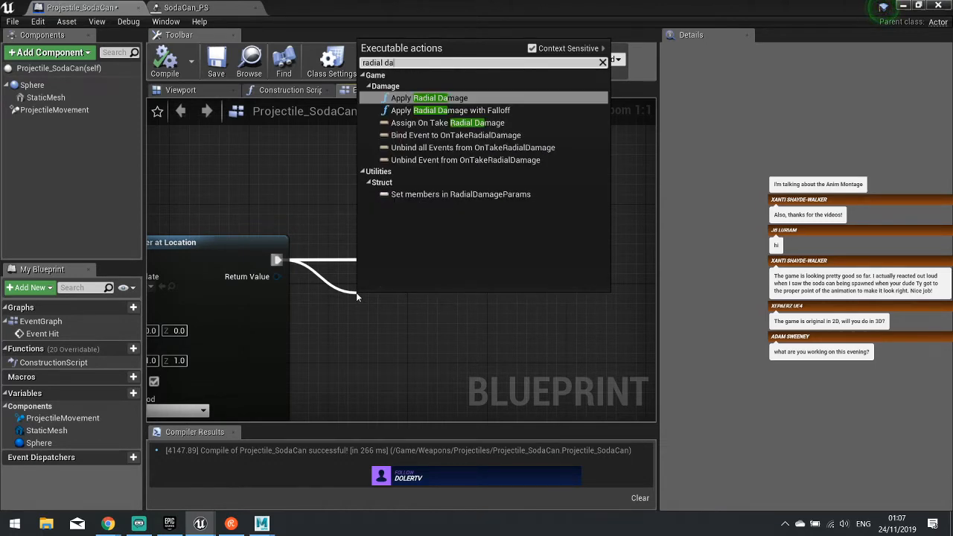
click(426, 99)
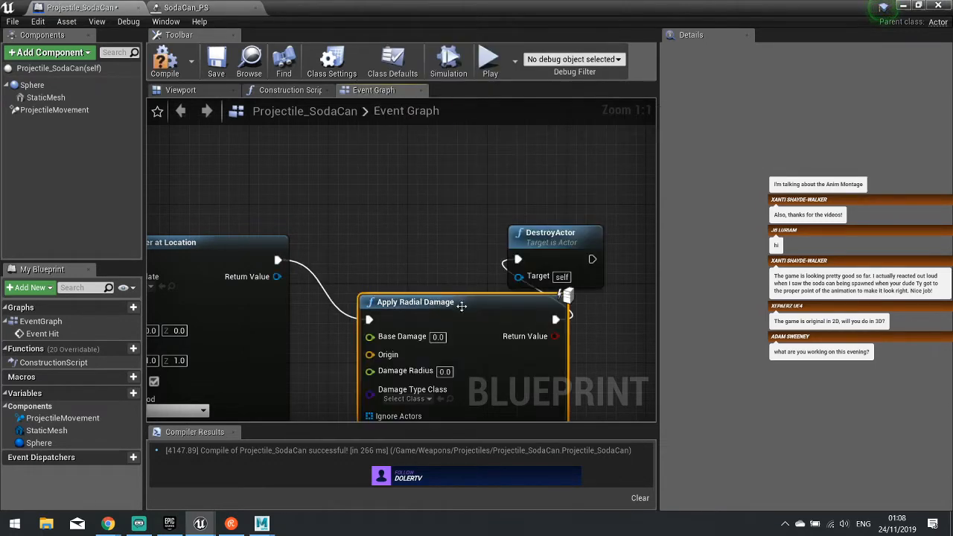
- Line up Apply Radial Damage with the emitter spawn node and space DestroyActor out beyond it
drag(461, 306, 408, 250)
drag(551, 237, 644, 237)
right_drag(502, 302, 319, 261)
drag(469, 195, 541, 195)
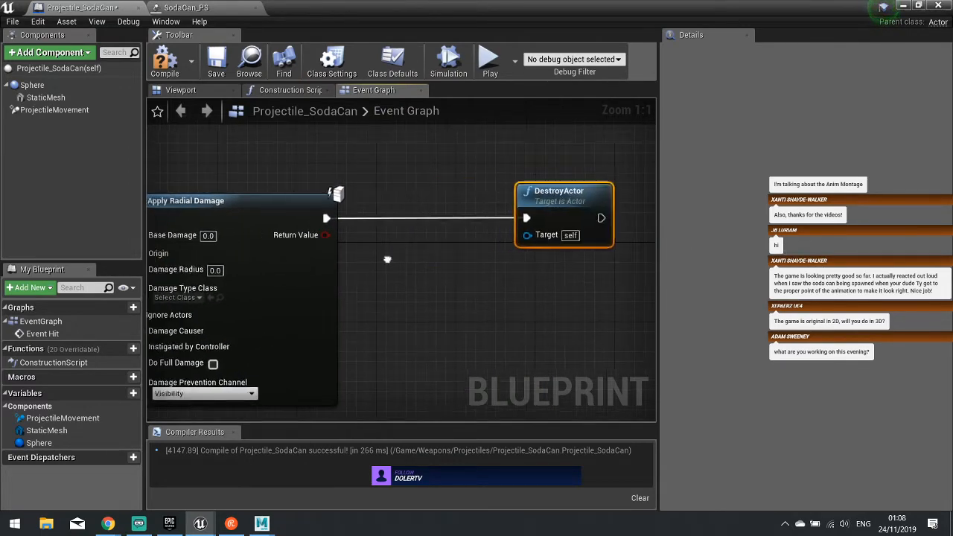
right_drag(387, 260, 588, 258)
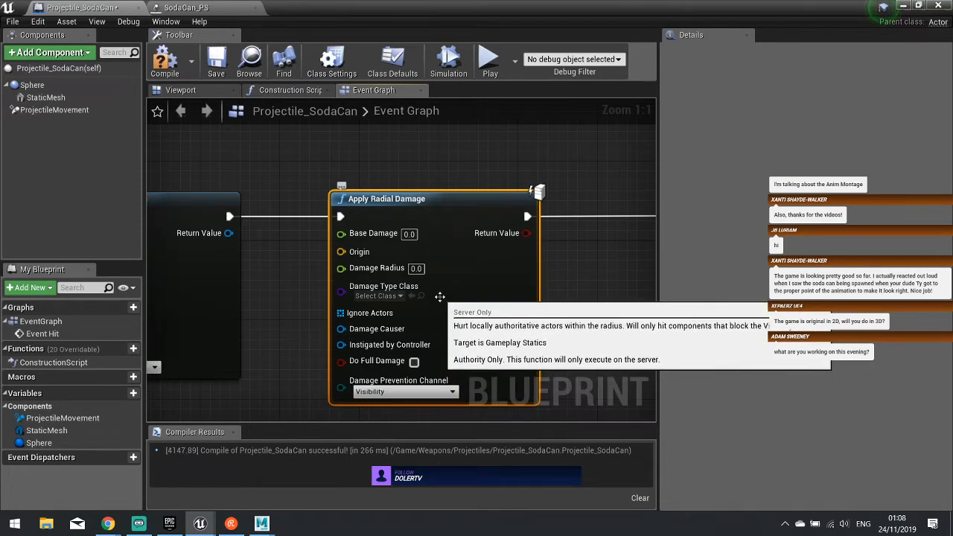
- Connect Hit Location to Apply Radial Damage's Origin, and set Base Damage 1.0, Damage Radius 100.0 and Do Full Damage on
right_drag(273, 281, 538, 246)
drag(216, 262, 605, 216)
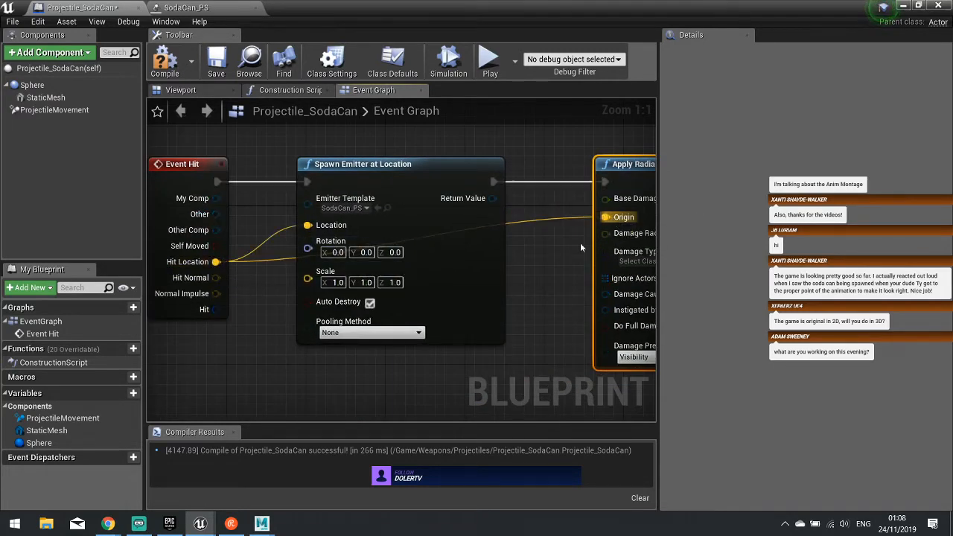
right_drag(637, 237, 463, 239)
click(500, 201)
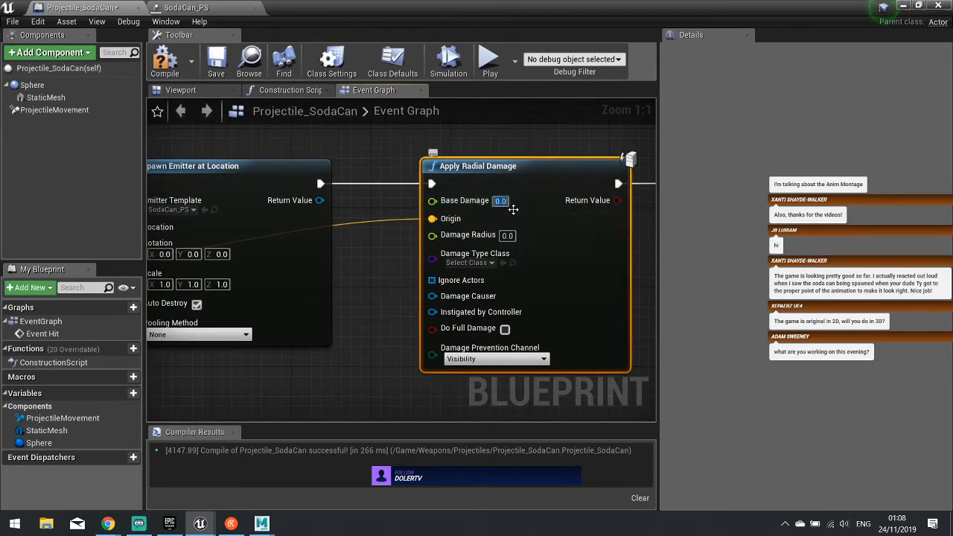
click(507, 235)
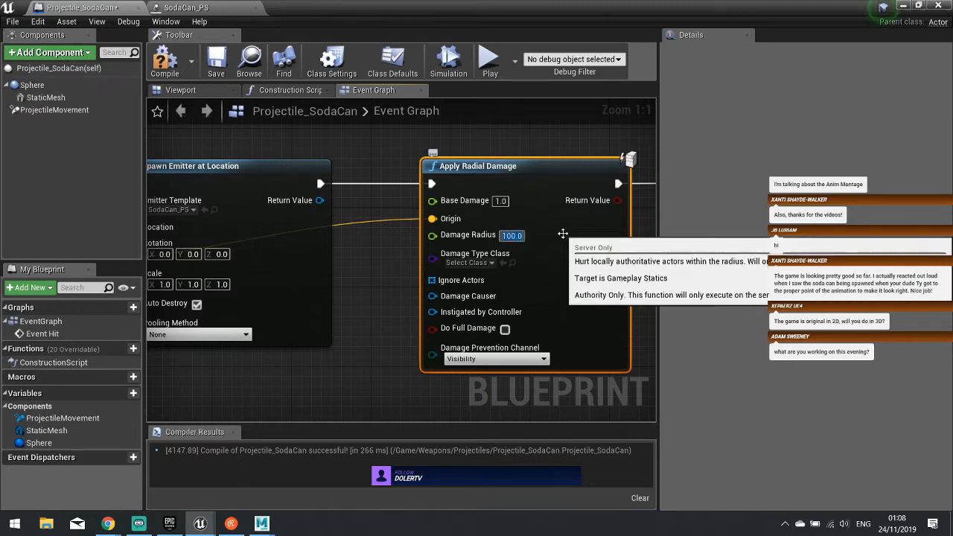
click(505, 330)
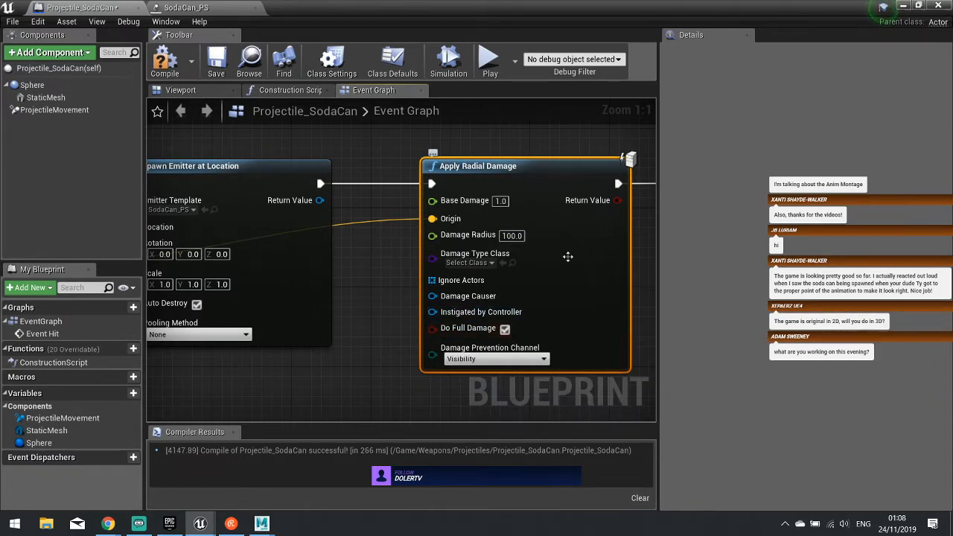
- Compile the Projectile_SodaCan blueprint and close its editor
right_drag(567, 257, 521, 261)
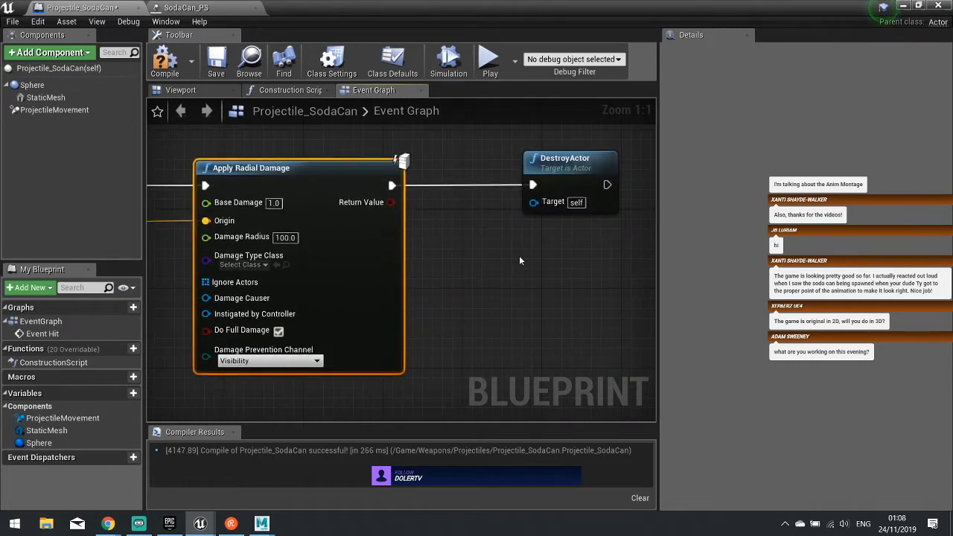
click(165, 58)
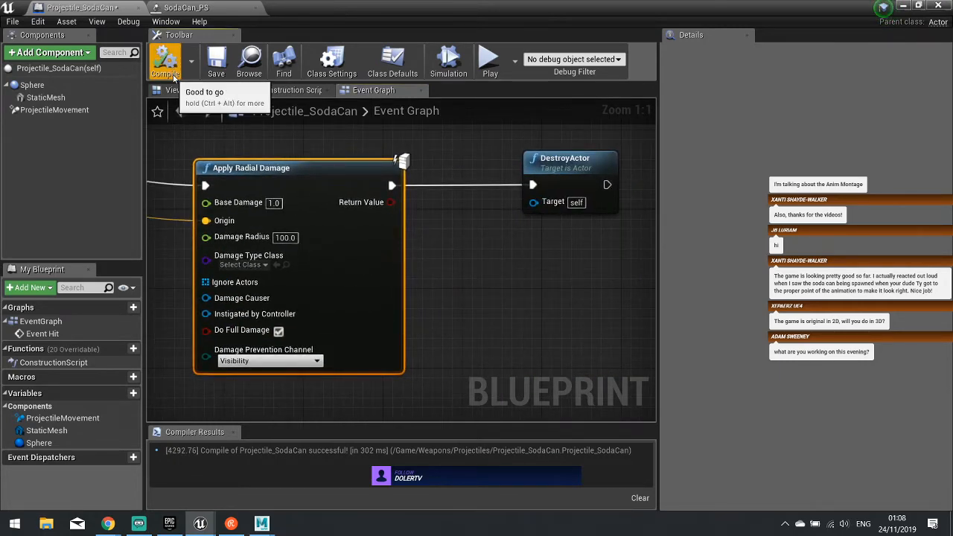
click(941, 6)
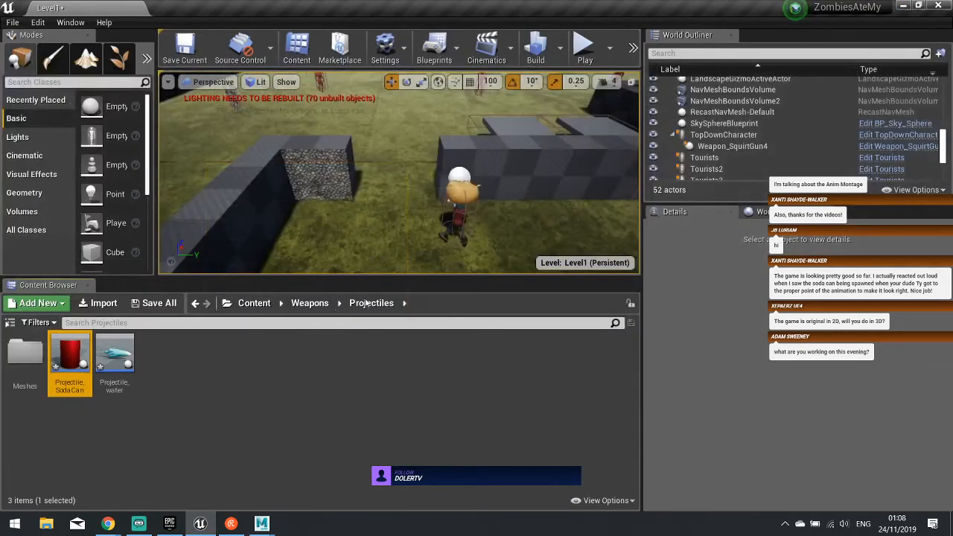
- Open the Enemy_parent blueprint from the Enemies content folder
click(310, 303)
click(254, 303)
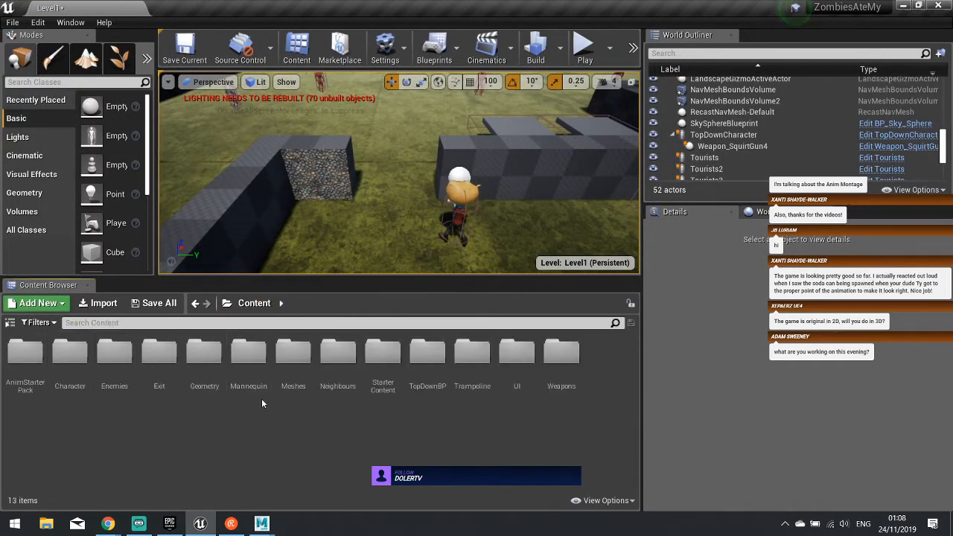
double_click(126, 381)
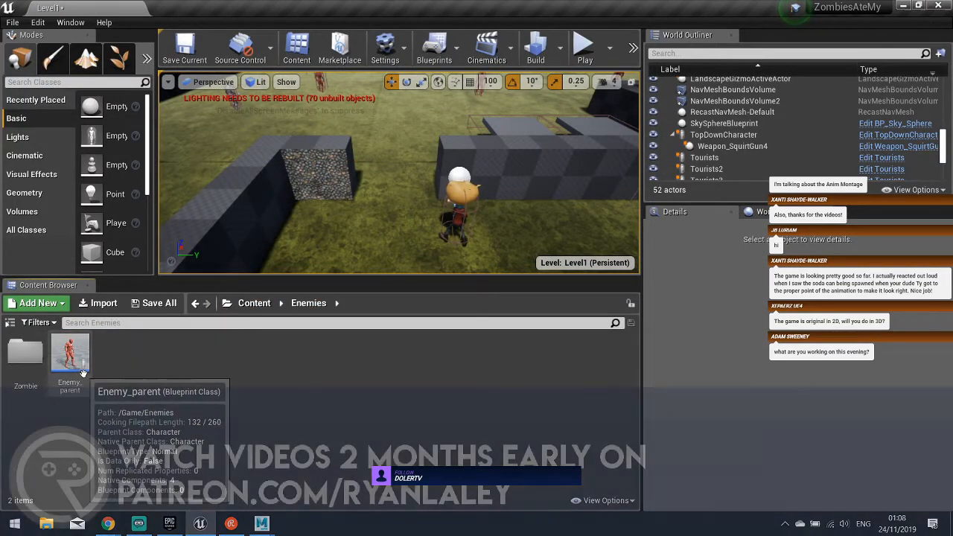
double_click(80, 370)
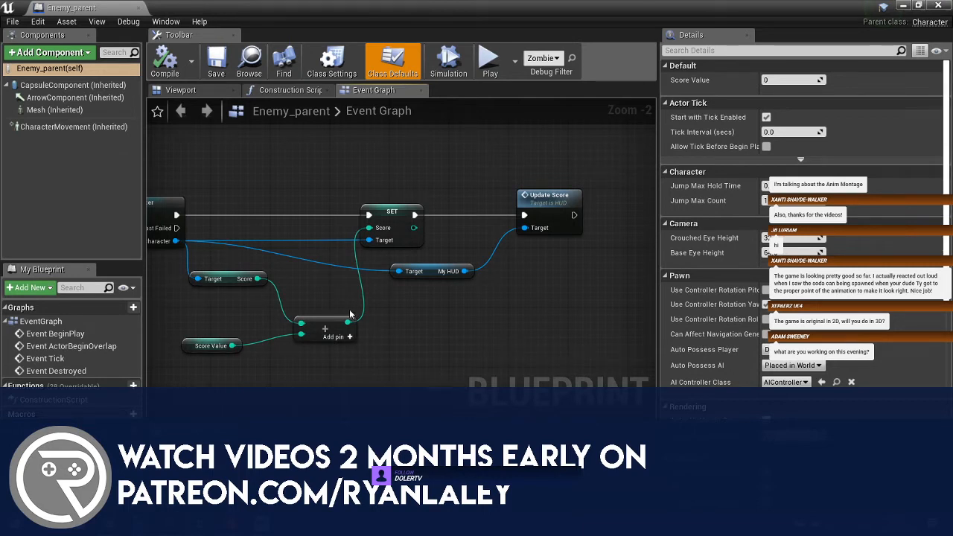
- Delete the disabled BeginPlay, ActorBeginOverlap and Tick event nodes from the Enemy_parent event graph
right_click(368, 365)
click(387, 370)
right_drag(313, 351, 648, 326)
scroll(368, 224, down, 2)
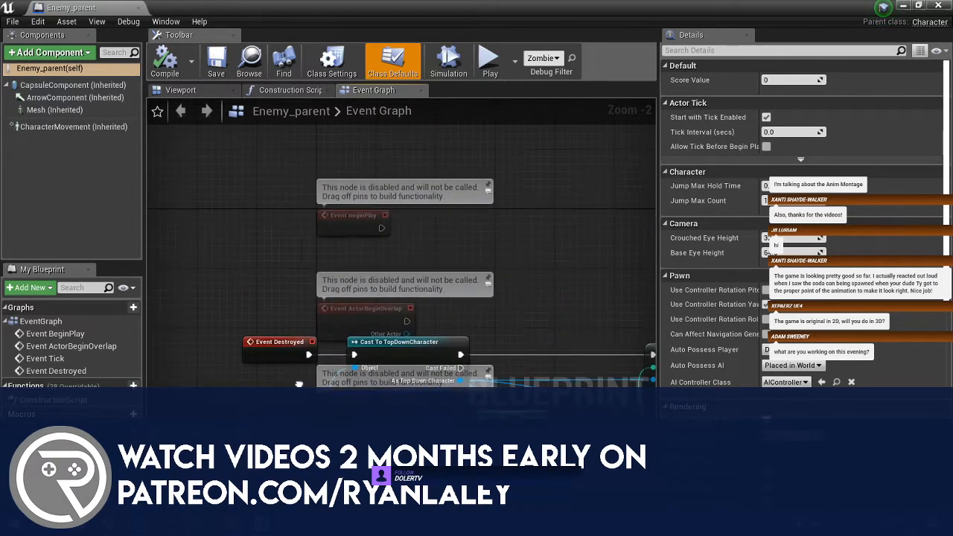
right_drag(268, 348, 231, 251)
scroll(233, 209, up, 1)
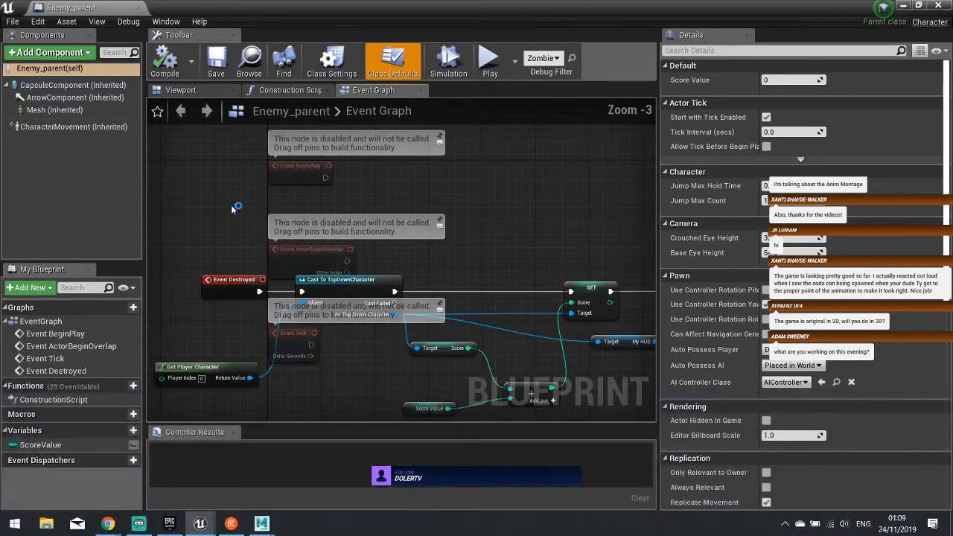
drag(320, 237, 322, 256)
key(Delete)
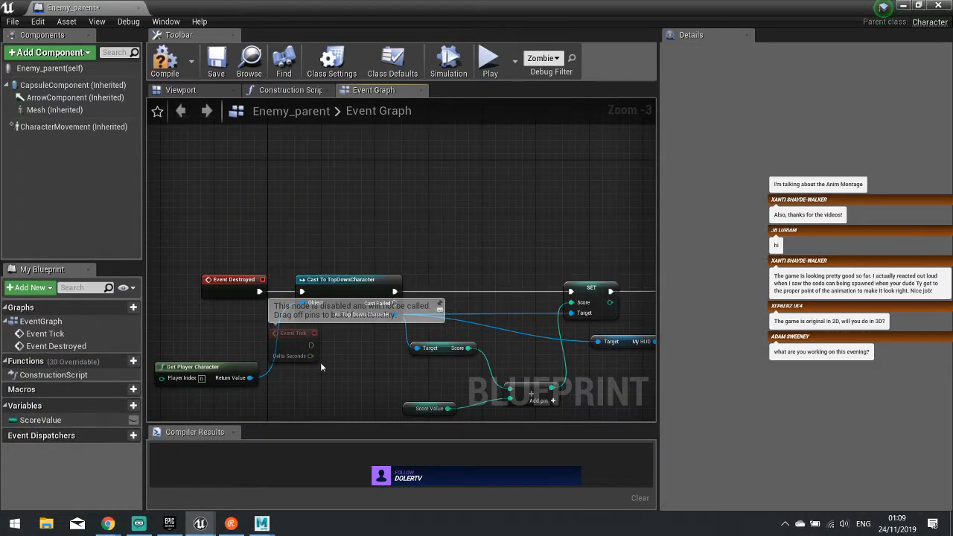
key(Delete)
- Add an Event RadialDamage node and place it above the Event Destroyed node
right_drag(281, 210, 348, 227)
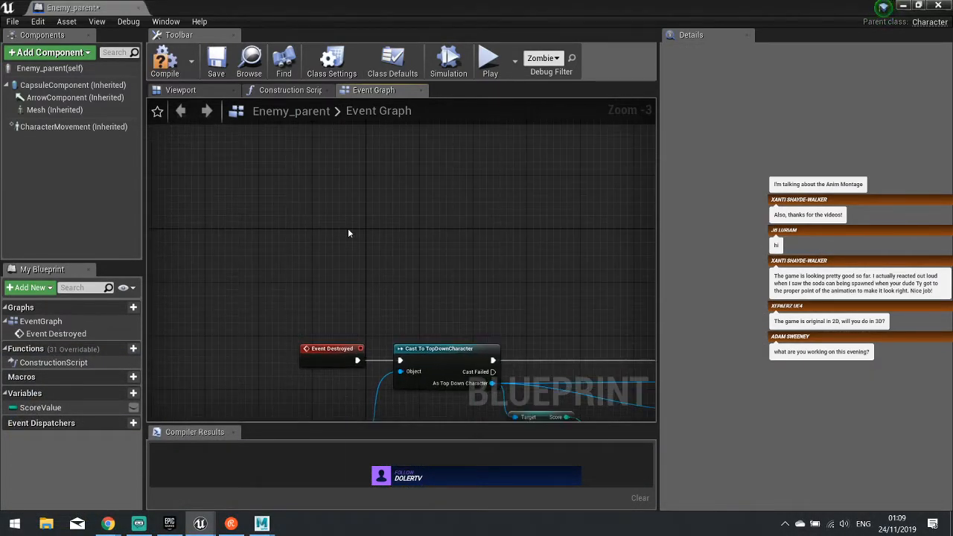
right_click(348, 228)
text(ra)
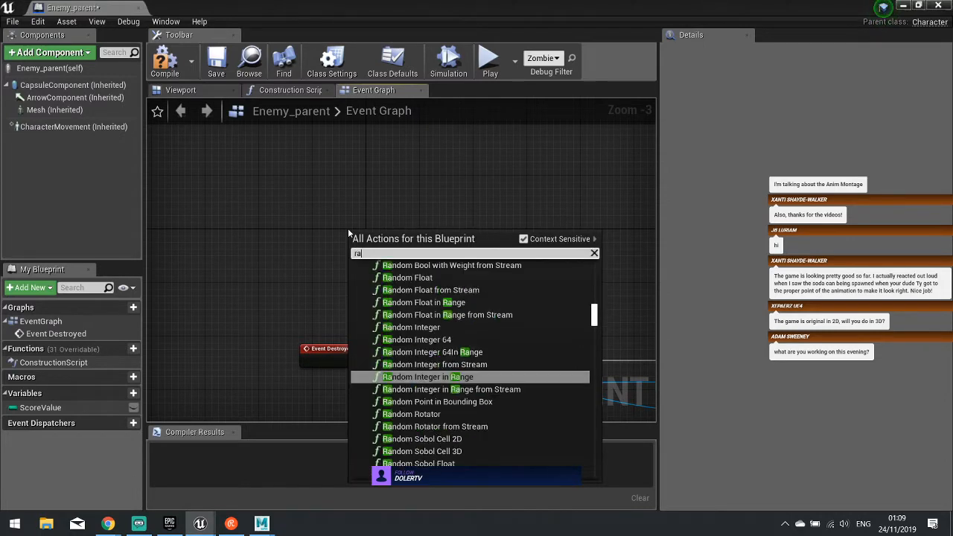
text(dial dama)
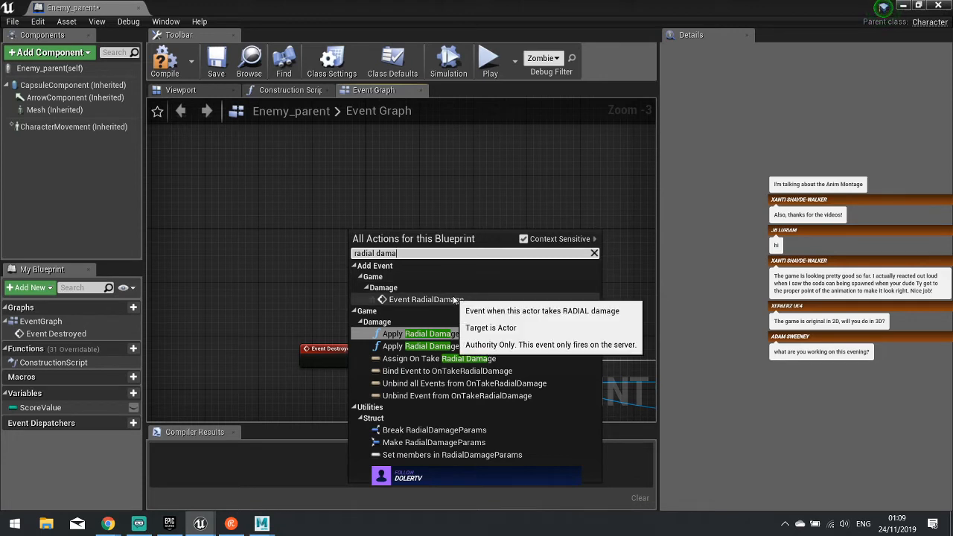
click(425, 300)
drag(358, 254, 299, 227)
scroll(395, 247, up, 2)
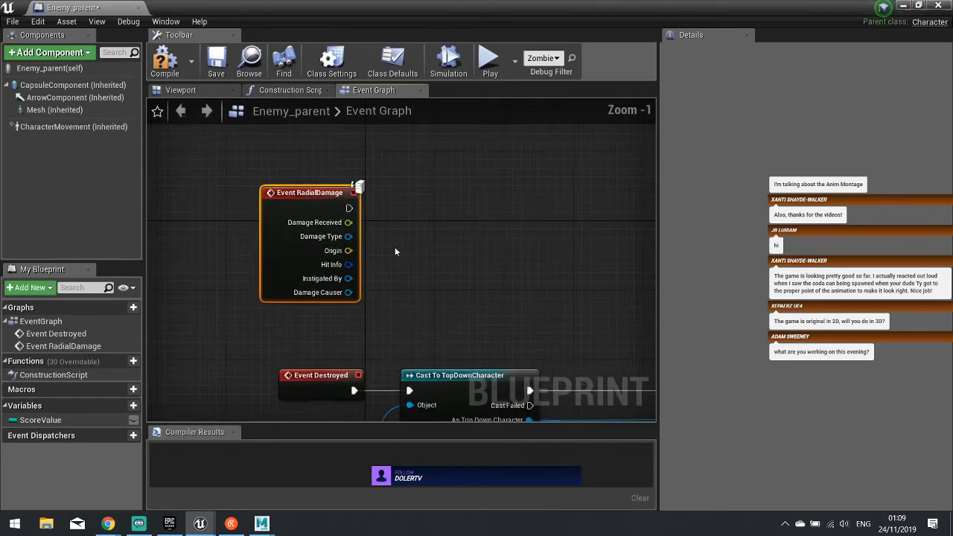
- Add a DestroyActor node driven by the execution output of Event RadialDamage
right_drag(332, 213, 257, 210)
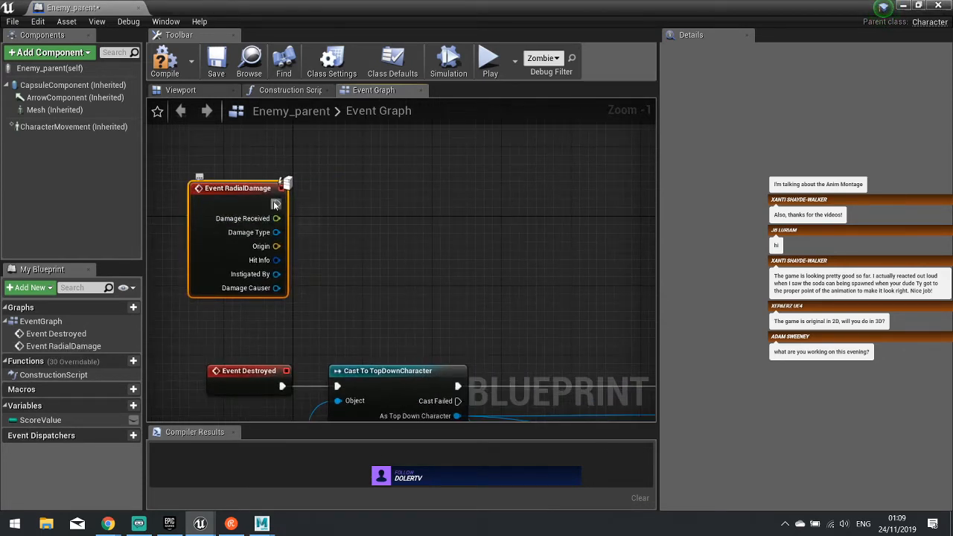
drag(277, 204, 353, 206)
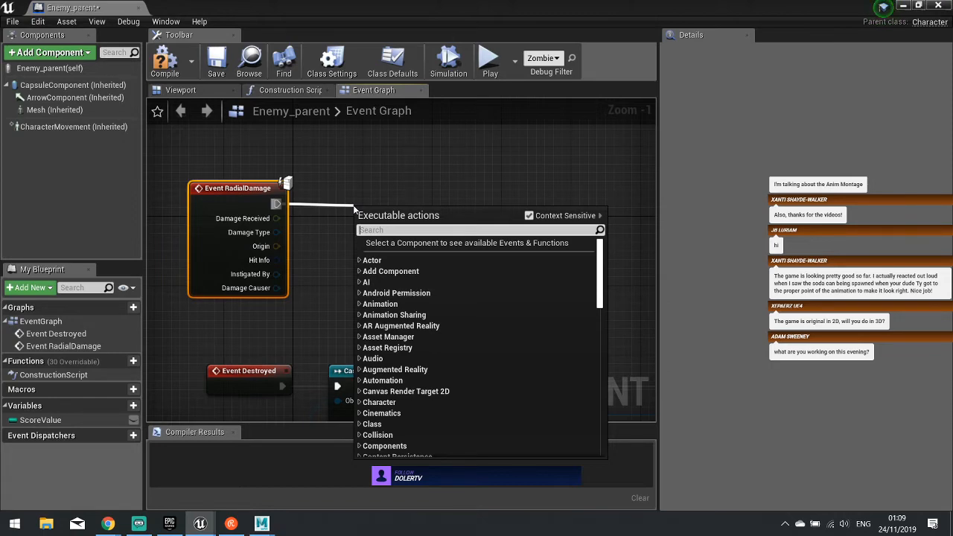
text(destroy)
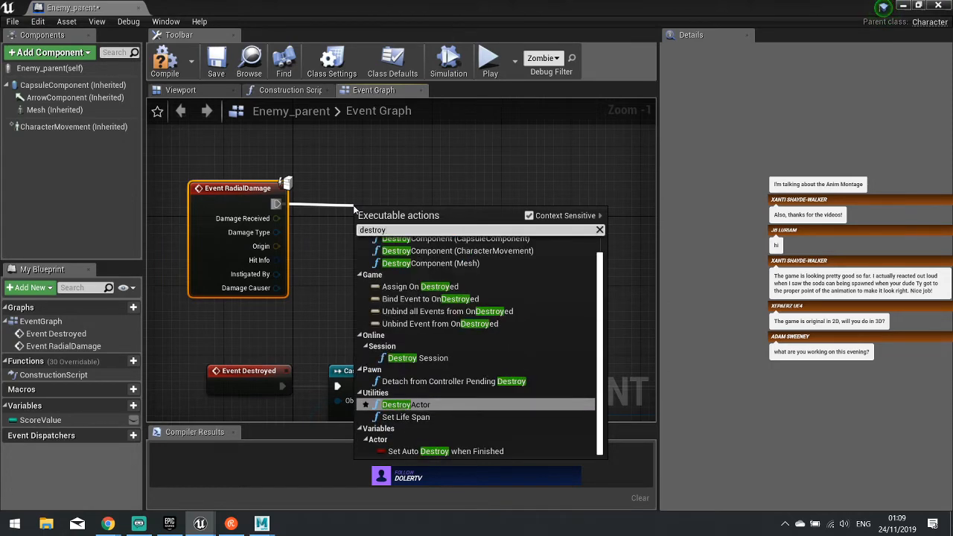
key(Return)
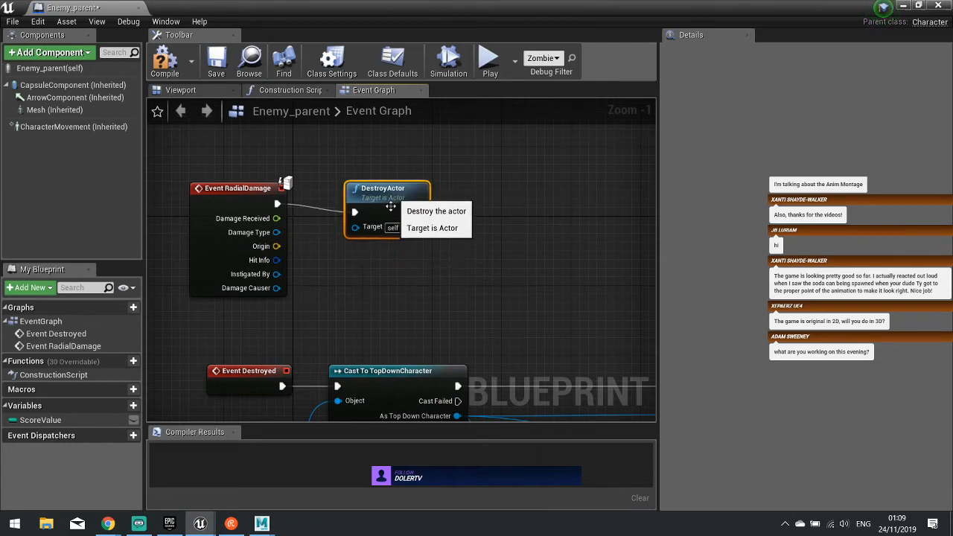
- Check the score logic after Event Destroyed, and compile and close the Enemy_parent blueprint
right_drag(239, 400, 256, 257)
right_drag(512, 258, 245, 211)
scroll(516, 291, down, 1)
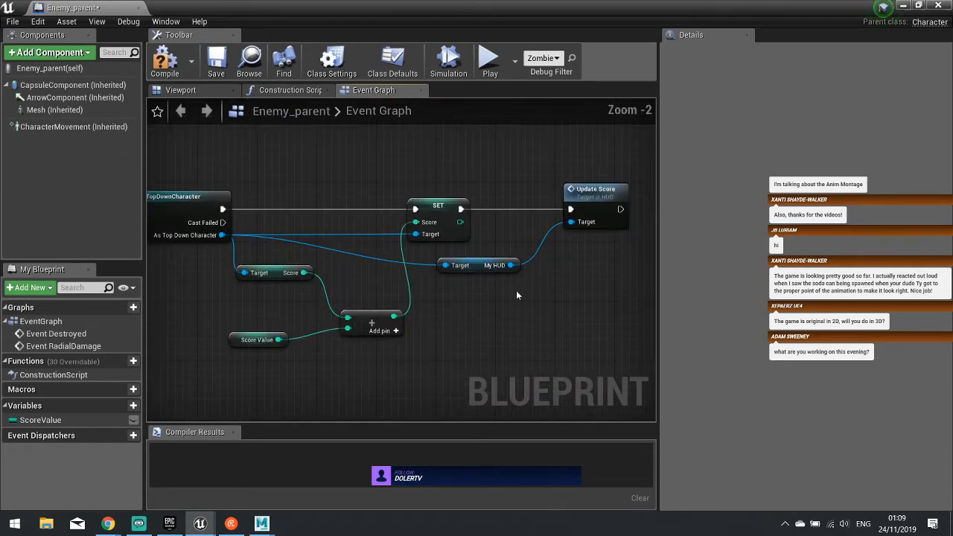
right_drag(516, 290, 447, 297)
click(163, 63)
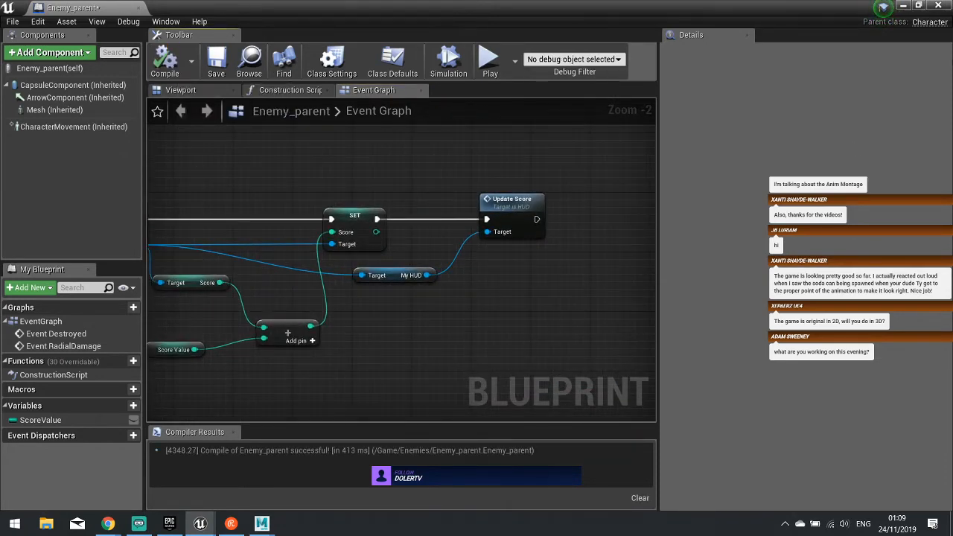
click(938, 6)
- Play-test the level by switching to the Soda Pack and throwing cans at the zombies, and stop the session
click(586, 46)
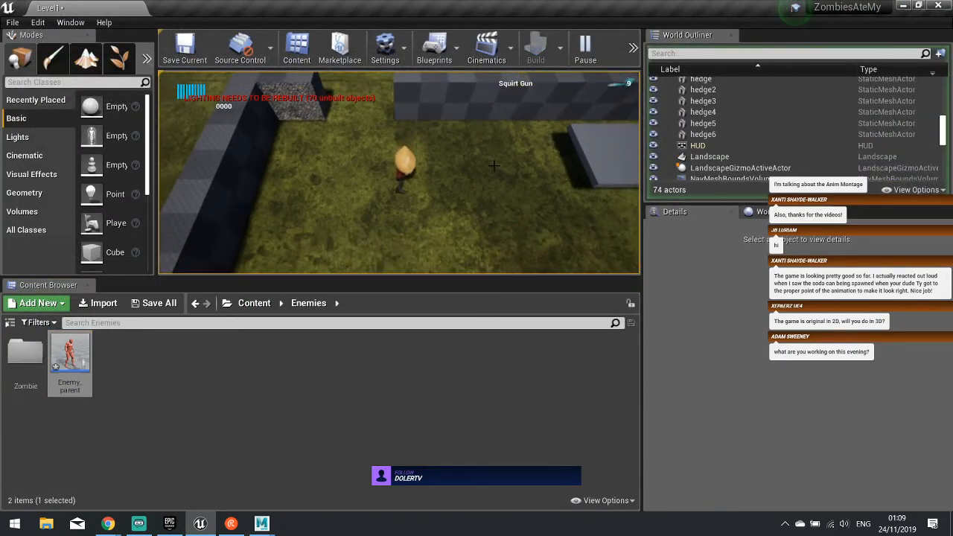
click(462, 166)
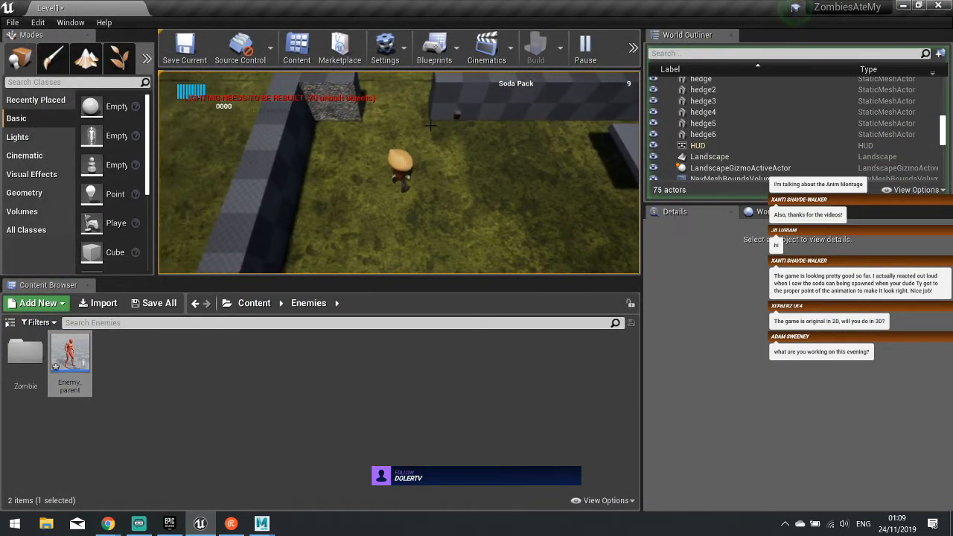
key(w)
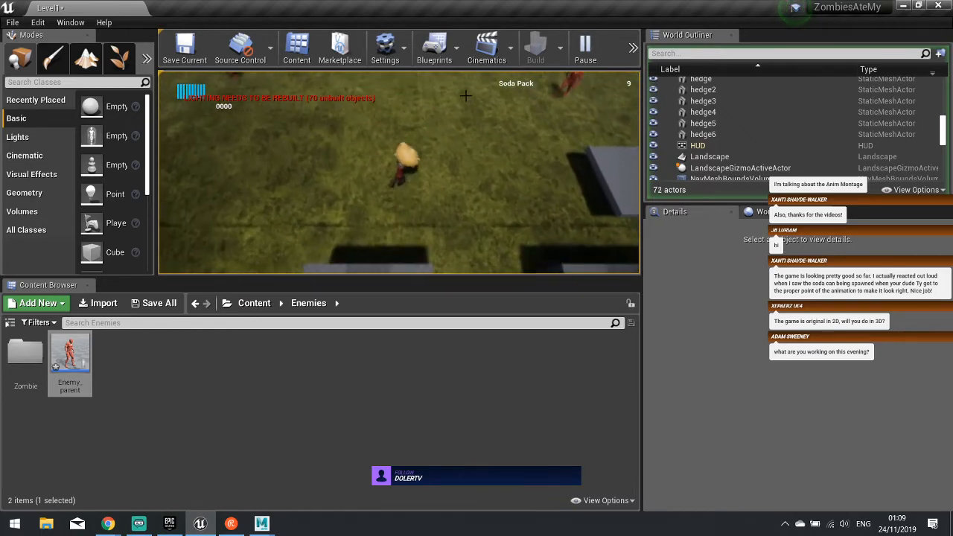
click(512, 163)
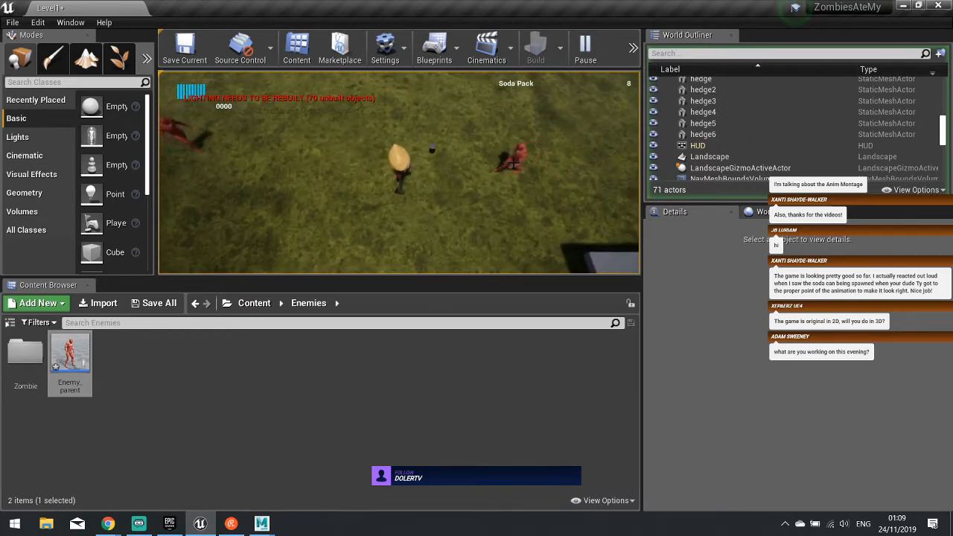
key(s)
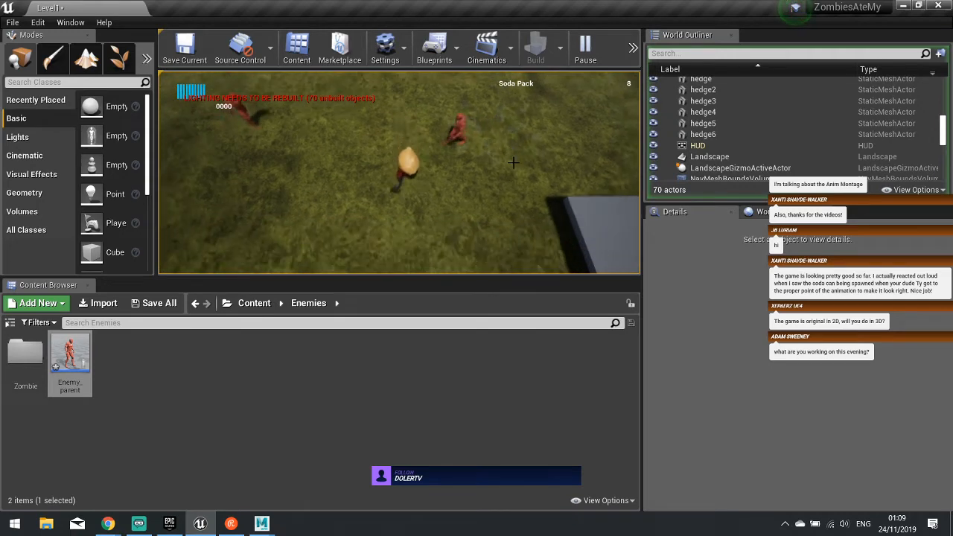
key(s)
click(398, 134)
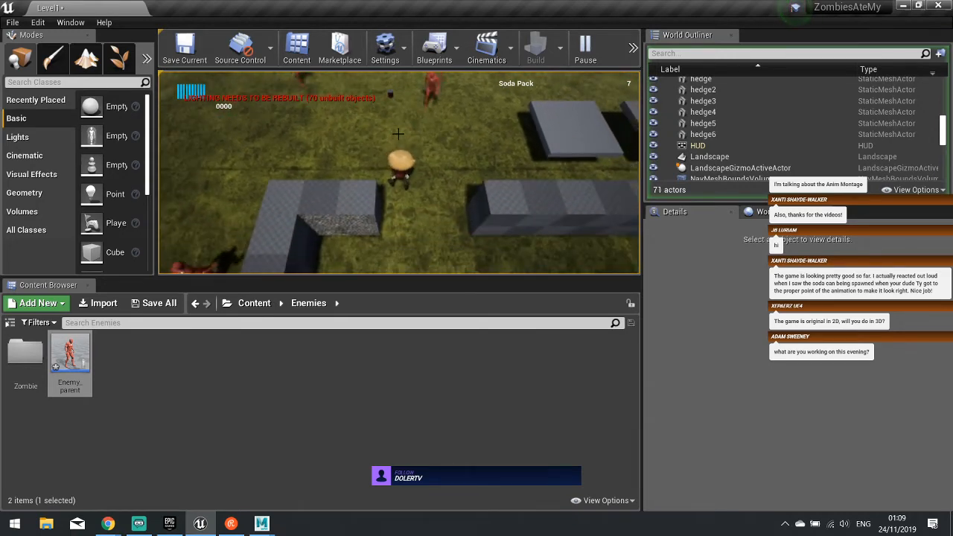
click(400, 123)
key(s)
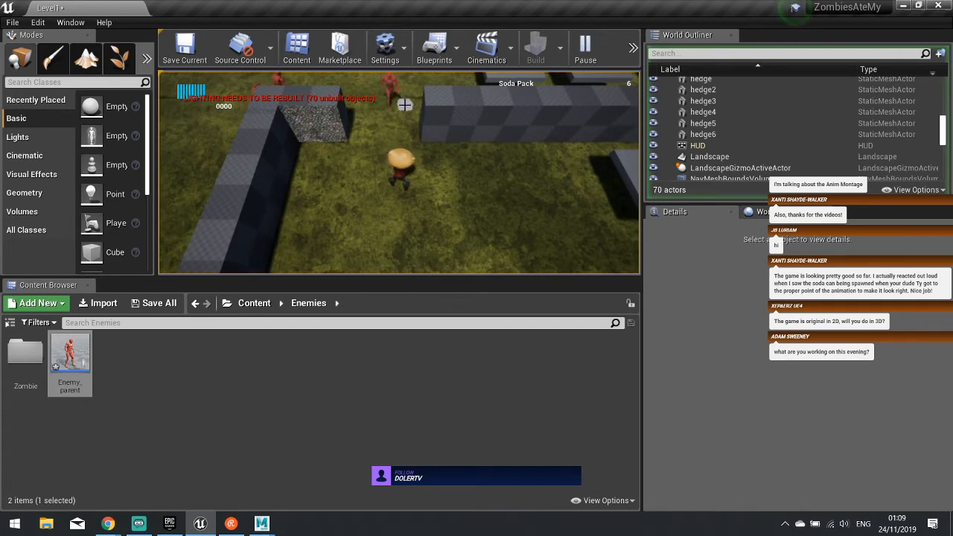
key(s)
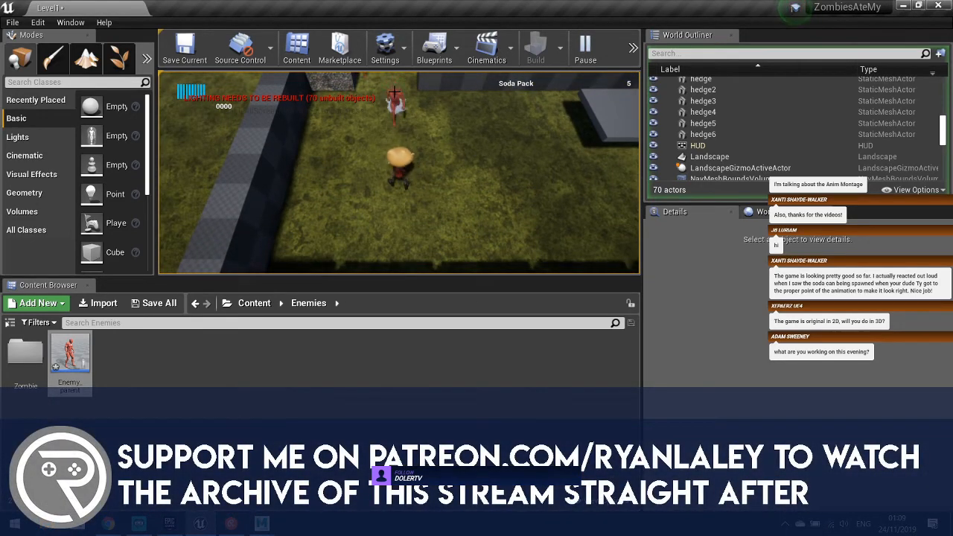
key(Escape)
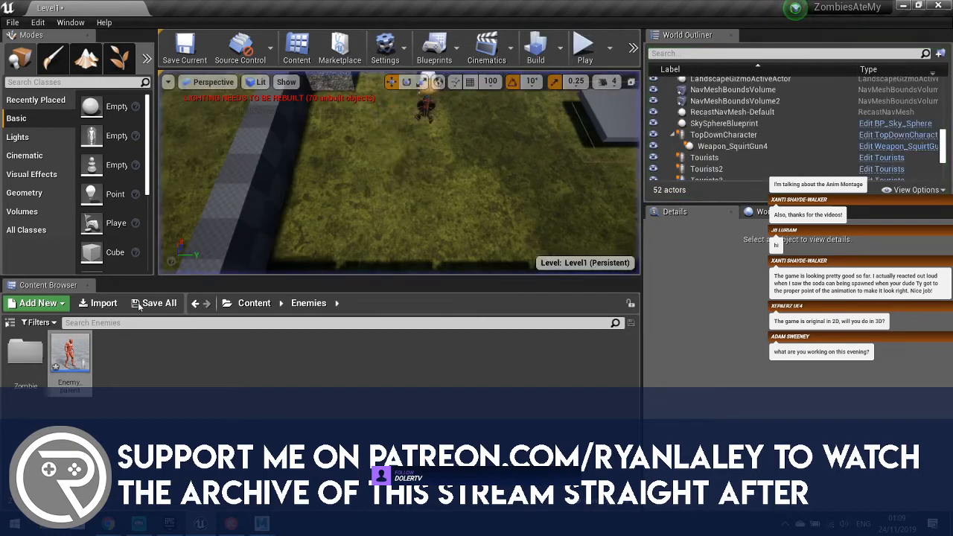
- Insert a Print String node between Event RadialDamage and DestroyActor in the Enemy_parent blueprint, and compile it
double_click(70, 356)
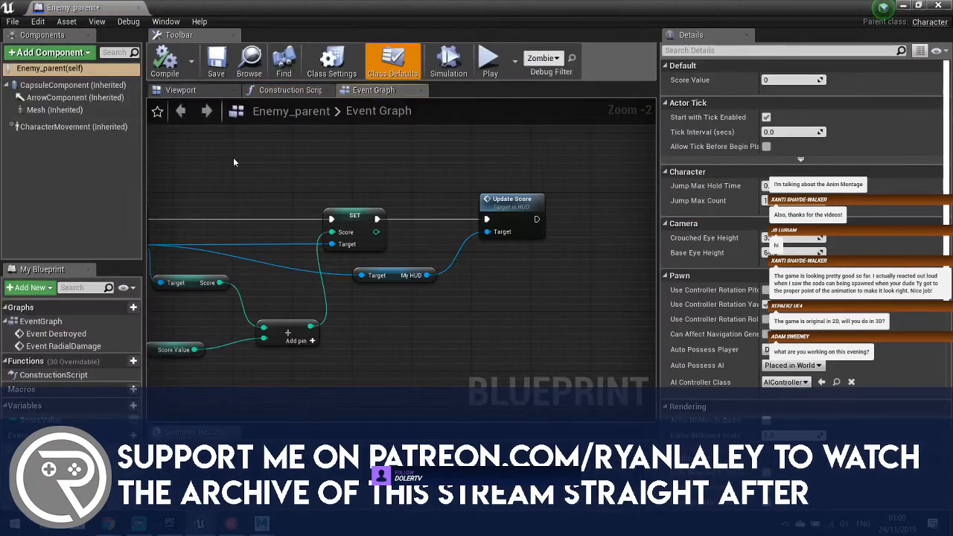
right_drag(345, 226, 411, 263)
drag(429, 212, 441, 204)
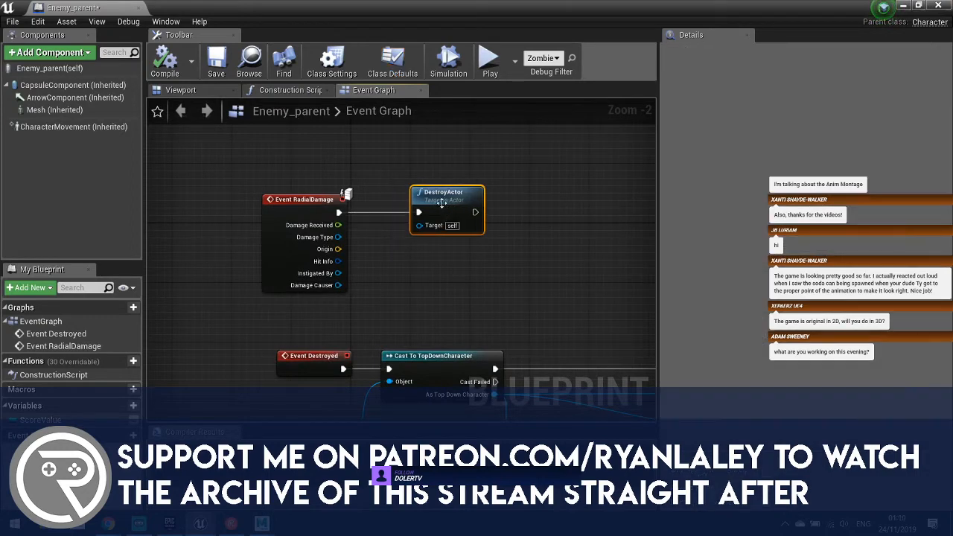
drag(323, 197, 314, 220)
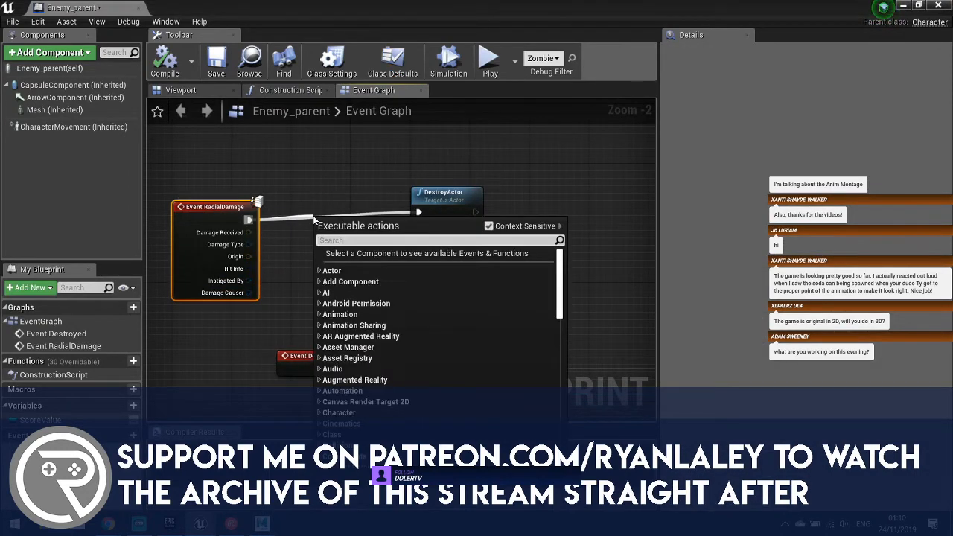
text(print)
key(Return)
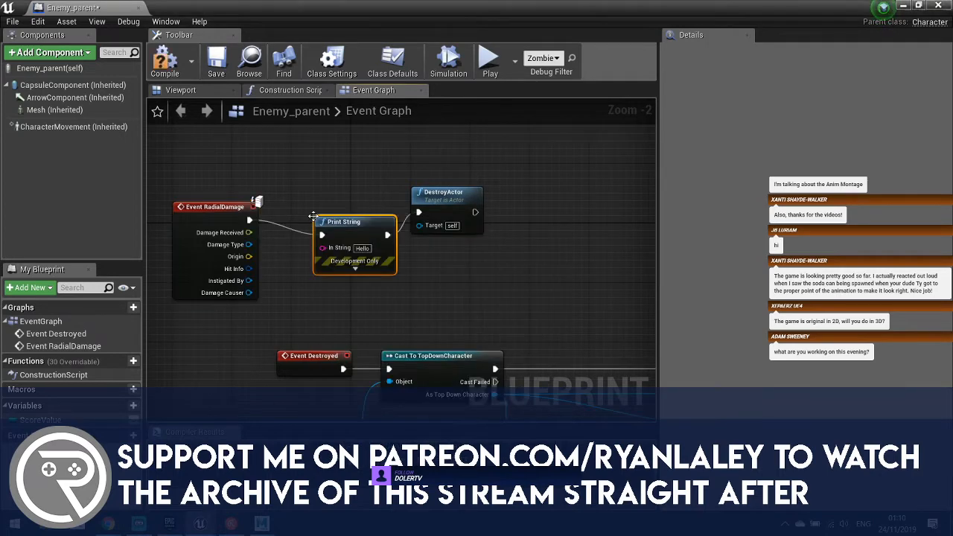
click(165, 60)
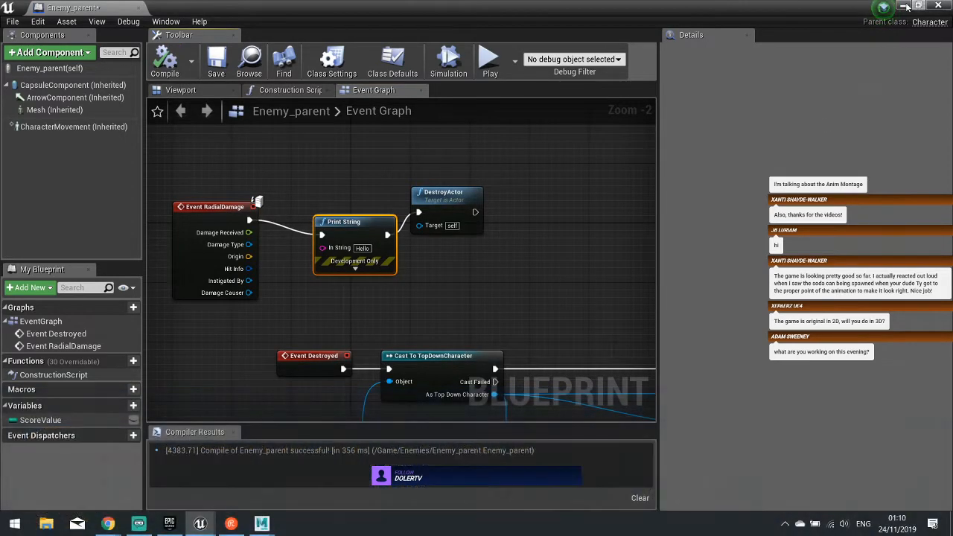
- Play-test the level by switching to the Soda Pack and throwing cans at the zombies to check for the printed message, and stop the session
key(alt+Tab)
click(585, 48)
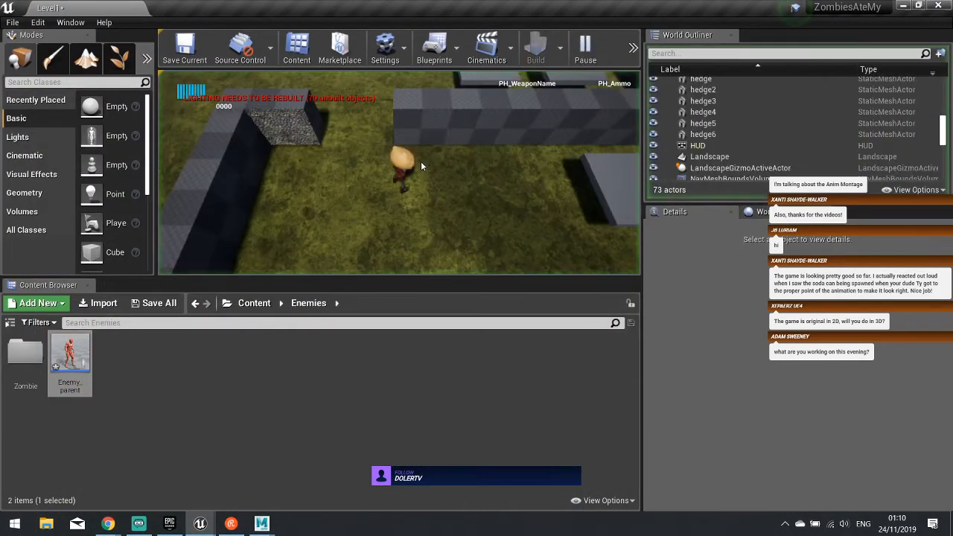
key(w)
key(a)
key(e)
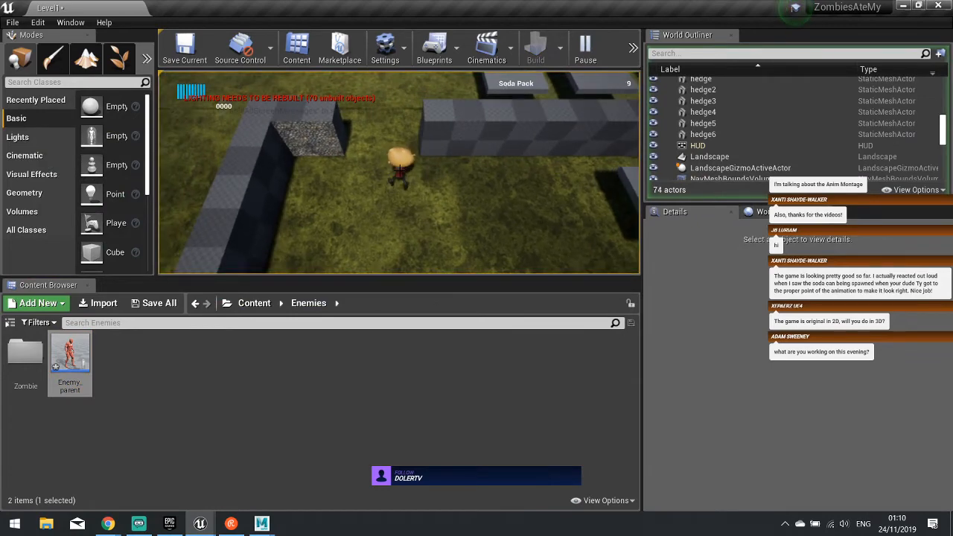
key(w)
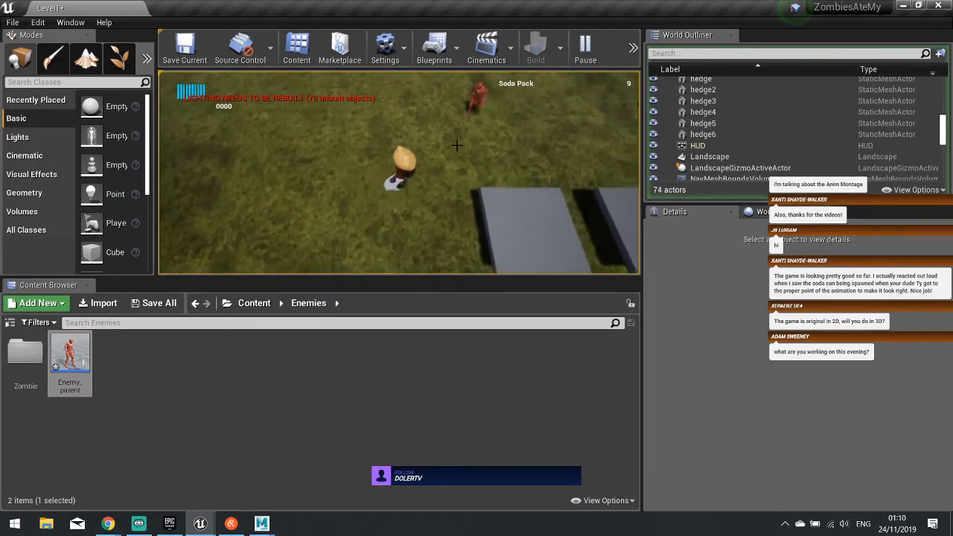
click(456, 145)
click(456, 145)
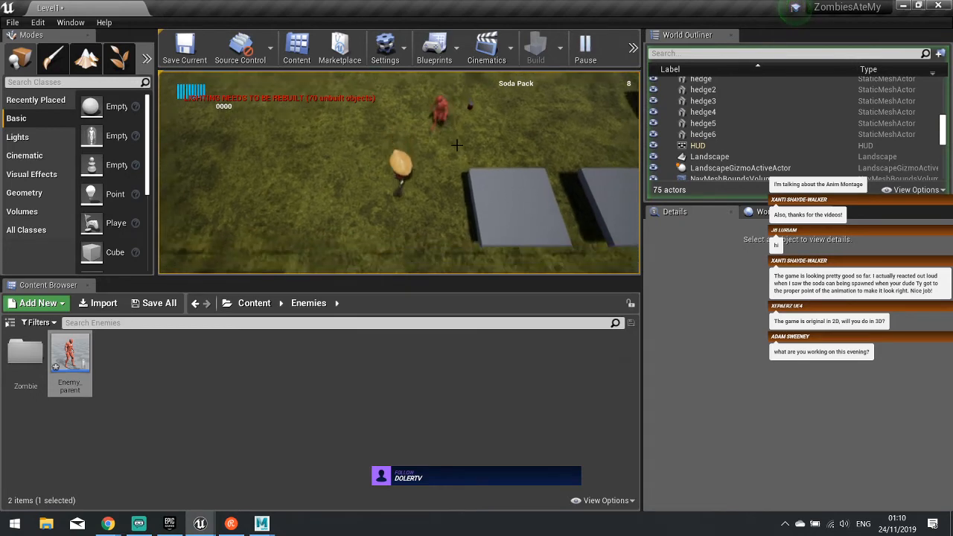
key(w)
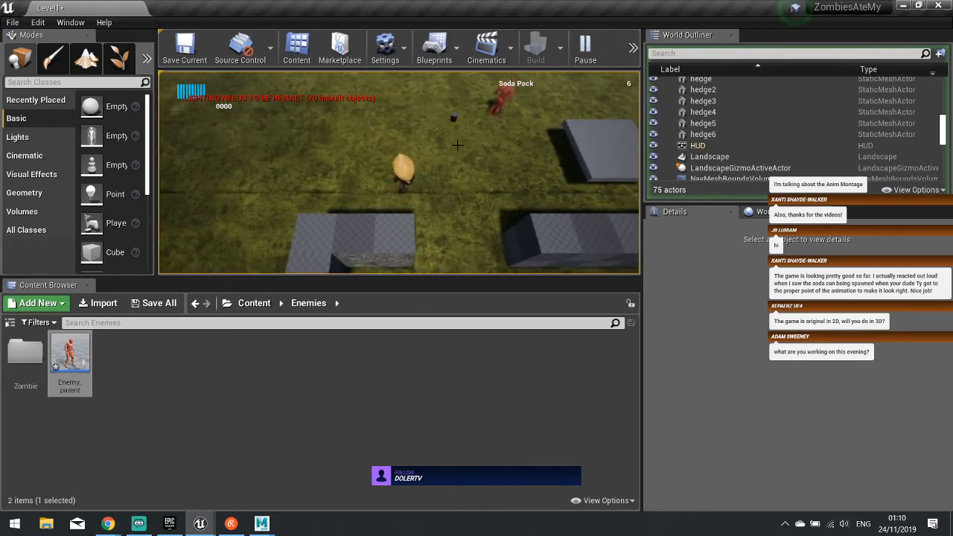
click(458, 145)
key(s)
click(459, 146)
click(460, 148)
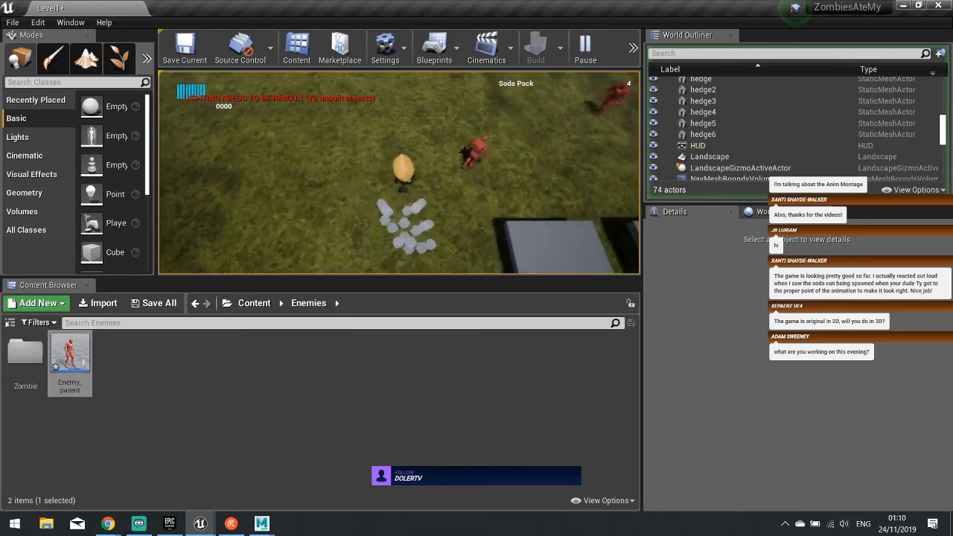
click(463, 149)
key(w)
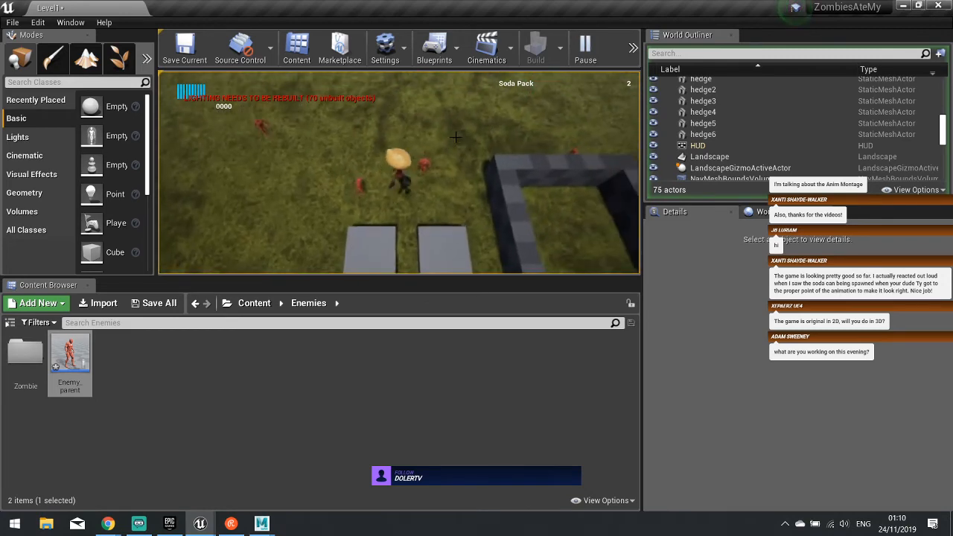
key(Escape)
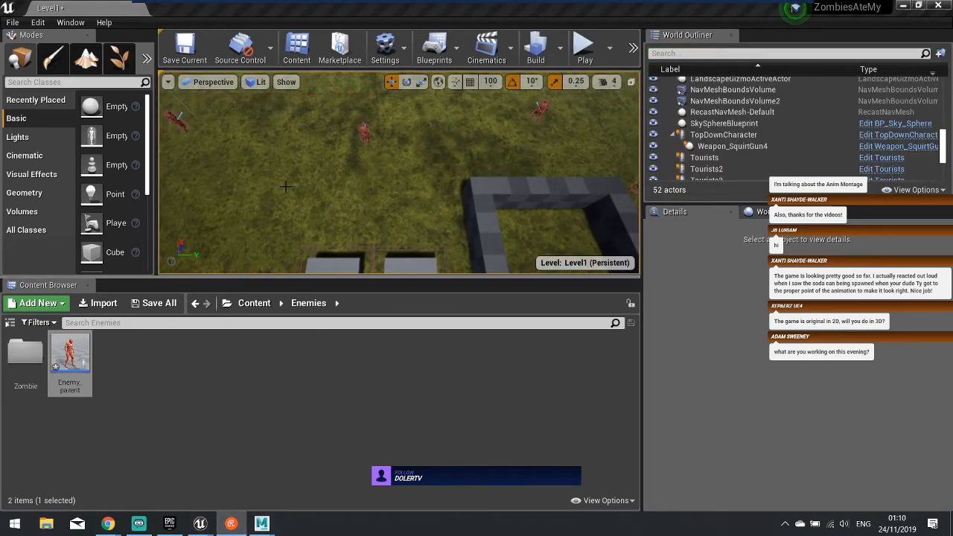
- Create an Actor blueprint named DamageSphere in the main Content folder and open it
scroll(381, 200, down, 3)
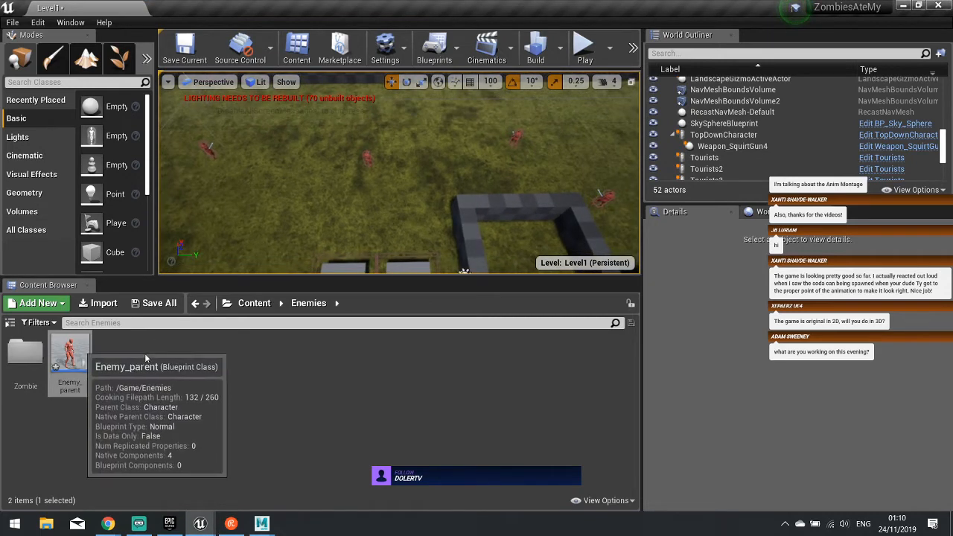
click(254, 303)
right_click(438, 420)
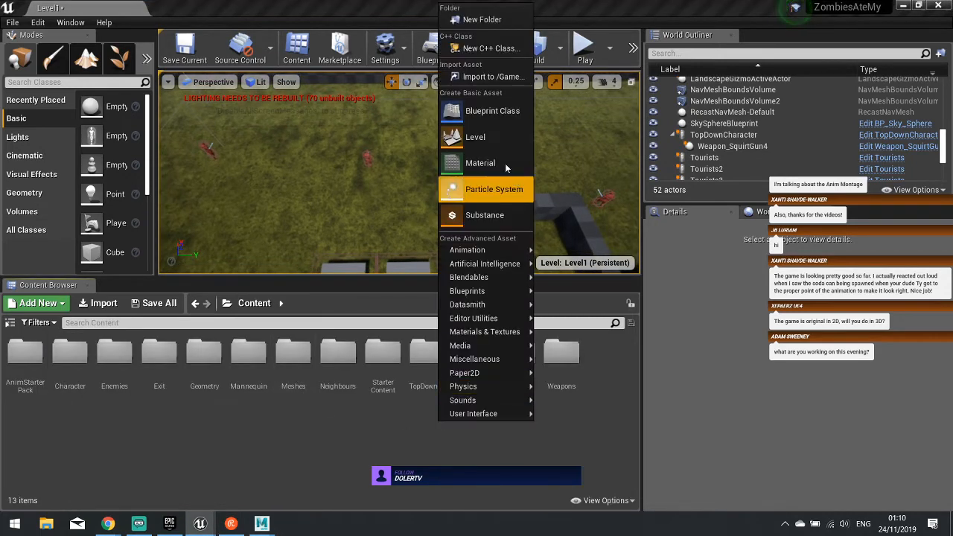
click(485, 123)
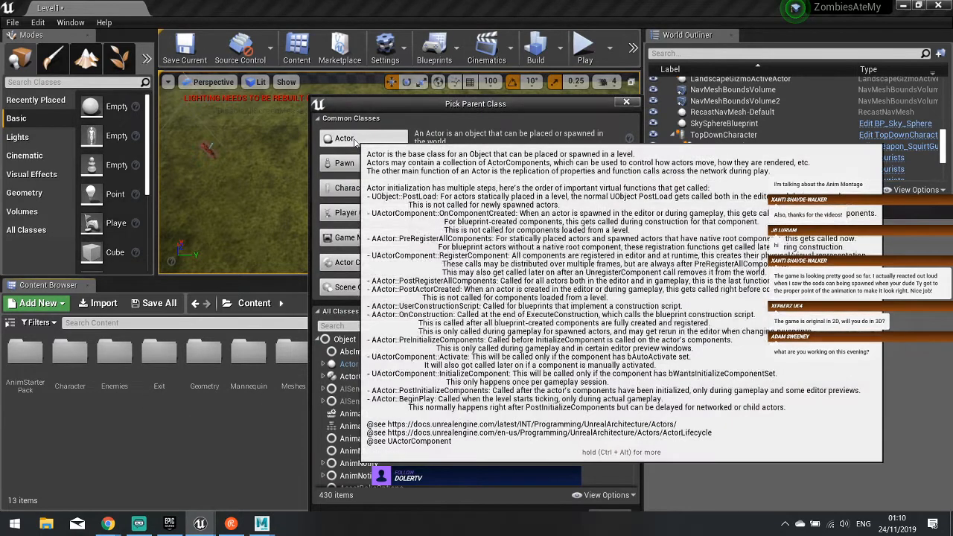
click(346, 134)
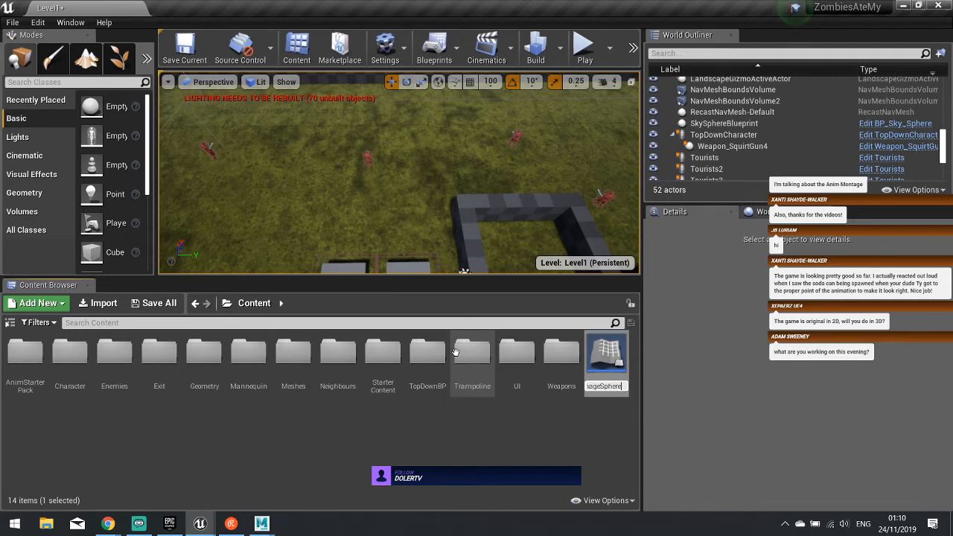
key(Return)
double_click(605, 364)
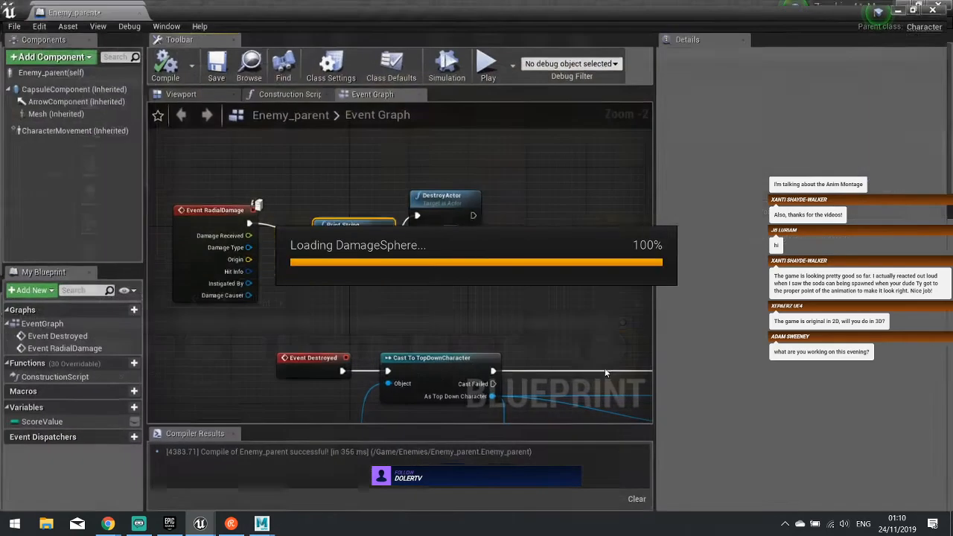
- Add a Sphere Collision component to DamageSphere, keeping the name Sphere, and increase its sphere radius
click(79, 52)
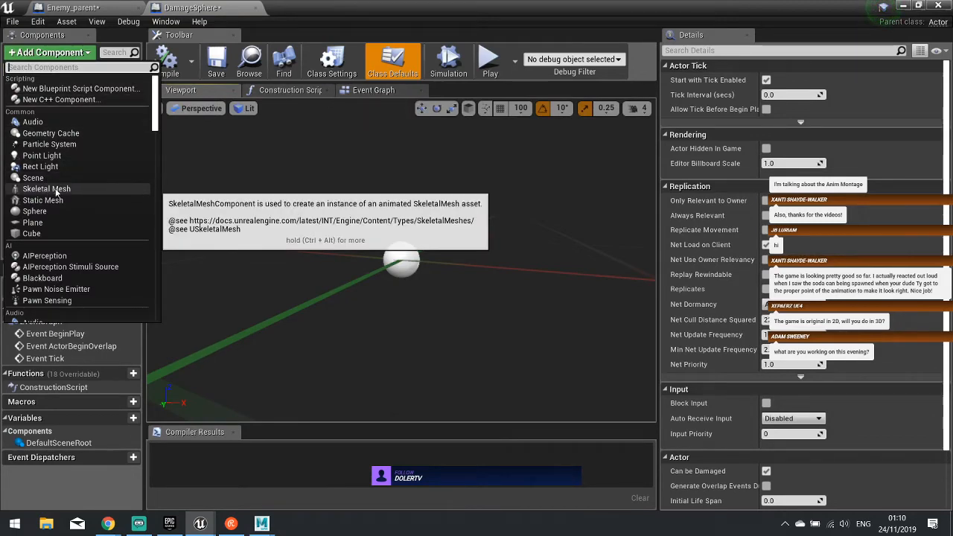
text(sphere)
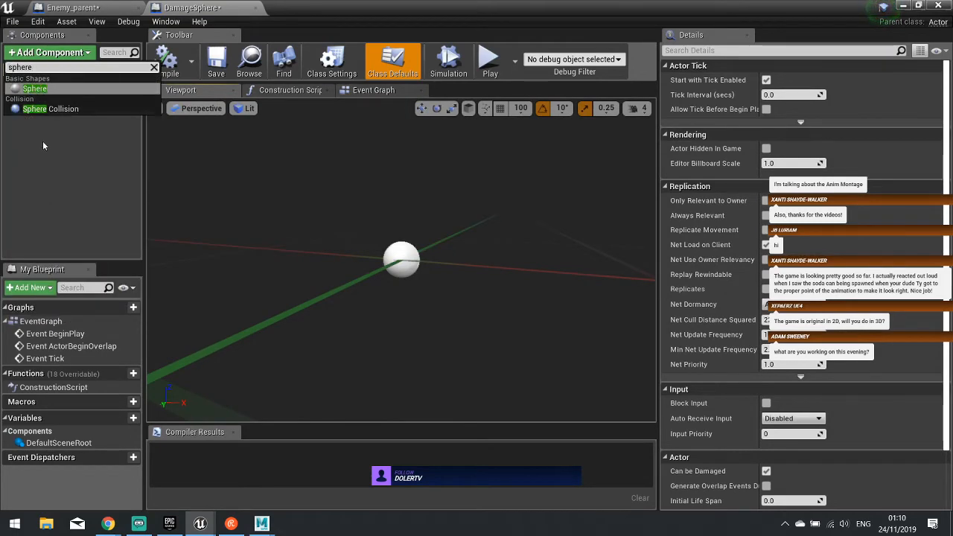
click(50, 109)
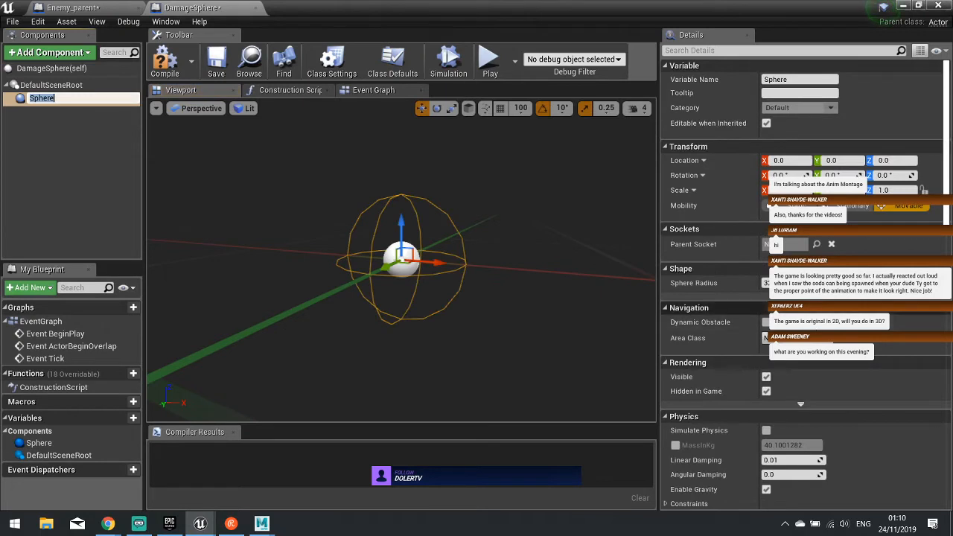
key(Return)
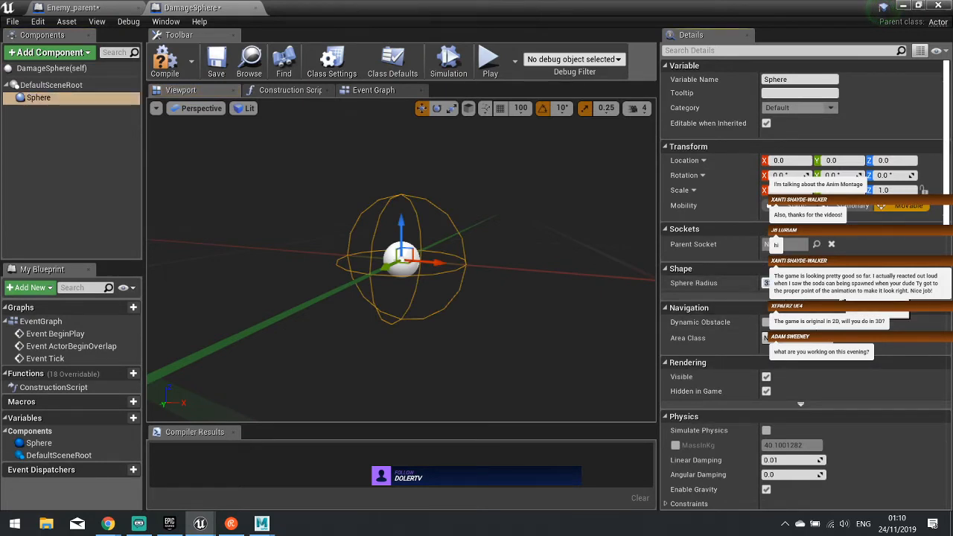
drag(771, 283, 801, 283)
scroll(456, 270, down, 5)
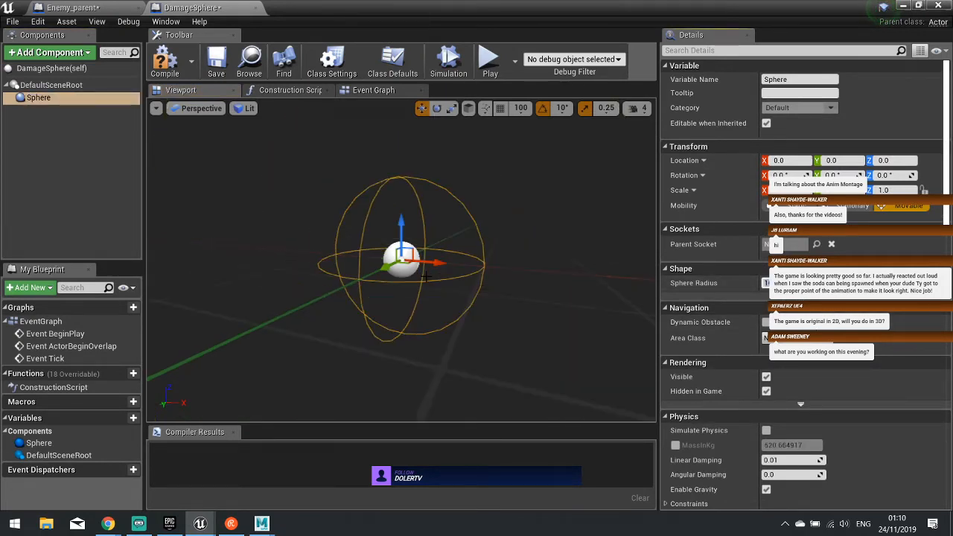
- Delete the Event ActorBeginOverlap and Event Tick nodes from the DamageSphere event graph
click(373, 89)
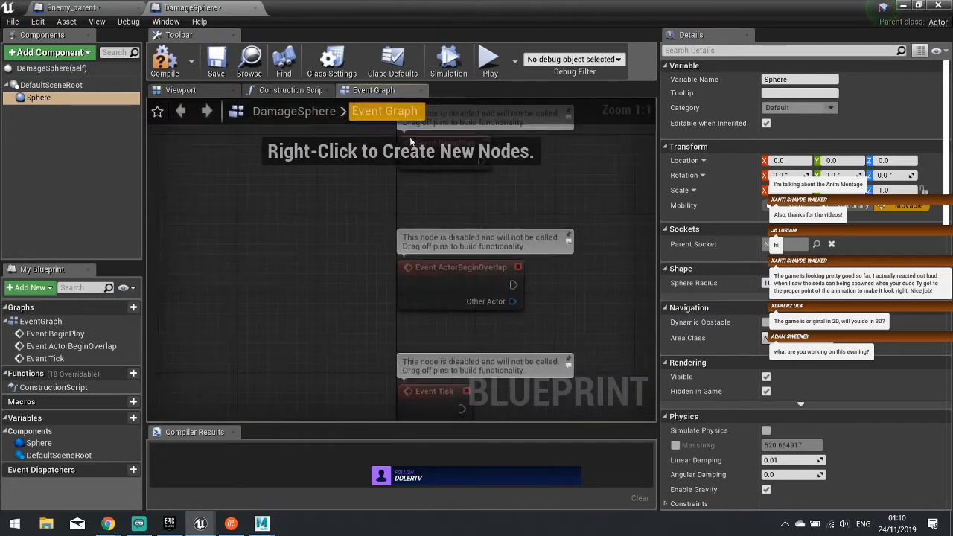
scroll(239, 292, down, 2)
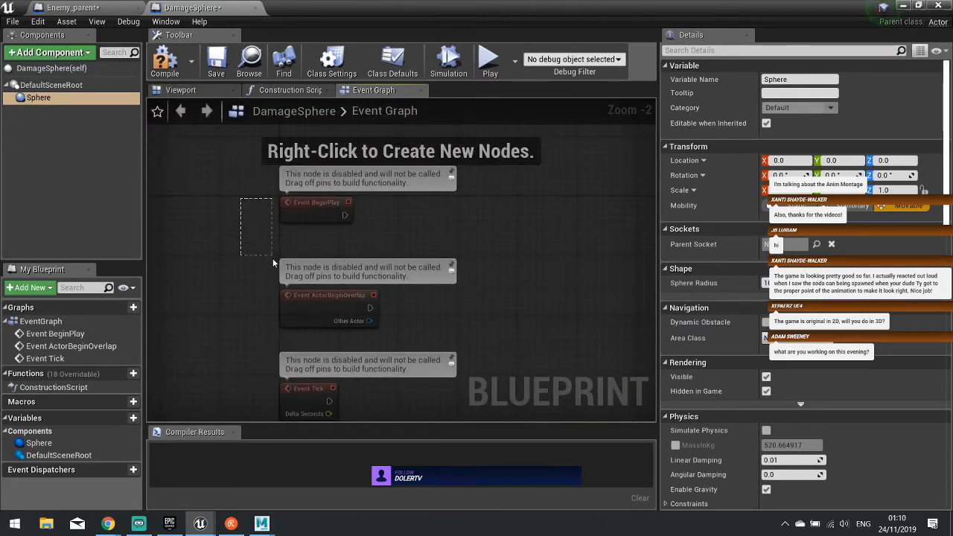
drag(229, 286, 372, 379)
key(Delete)
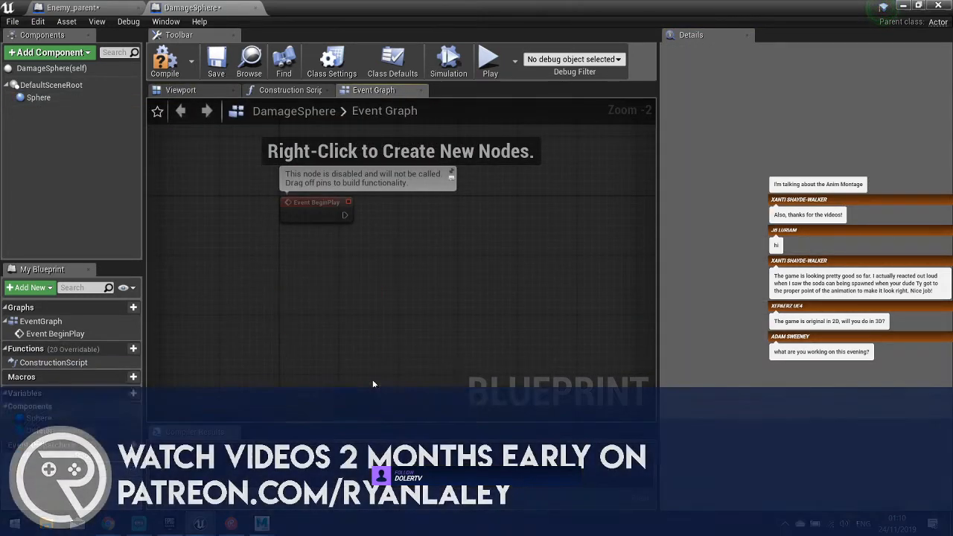
- Add a Sphere reference feeding a Get Overlapping Actors node, with the class filter set to Enemy Parent
drag(39, 97, 362, 291)
text(get overlapp)
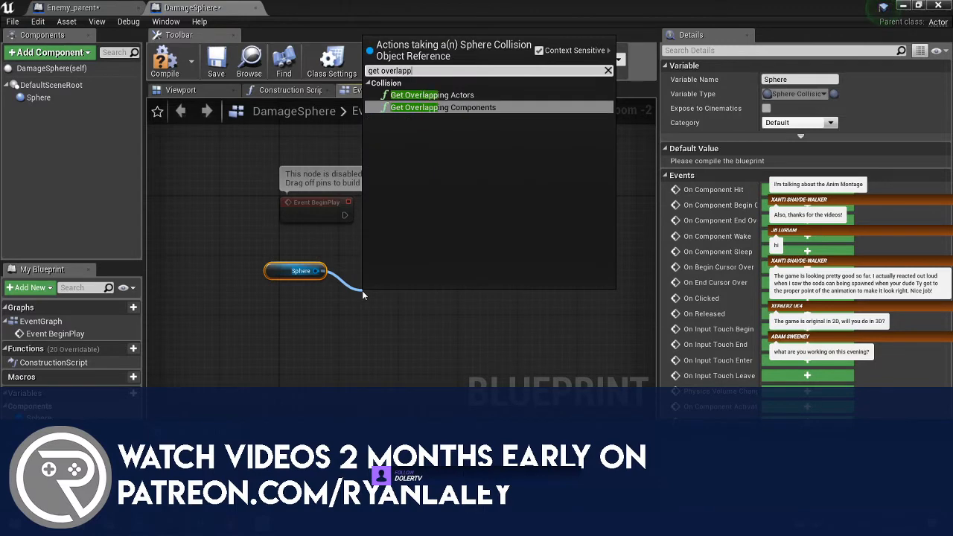
click(435, 95)
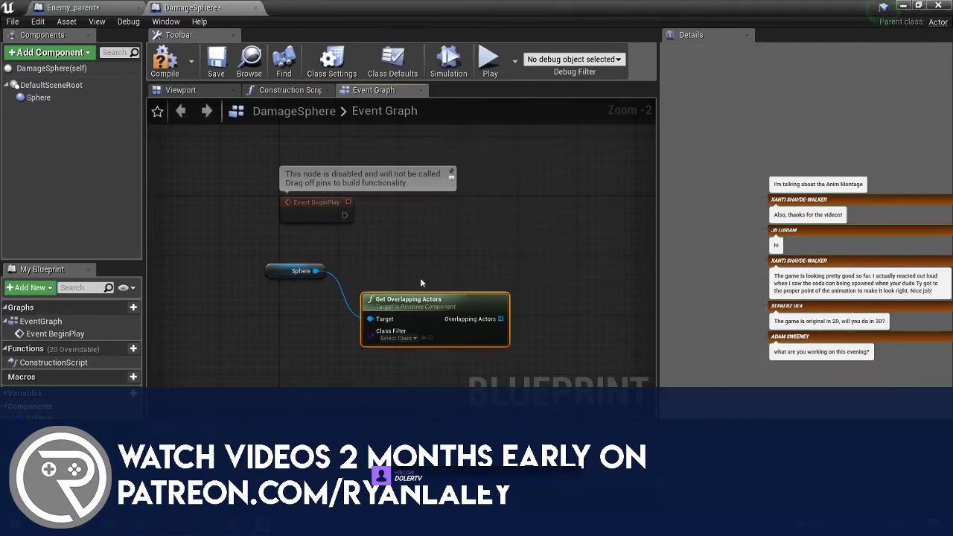
click(420, 308)
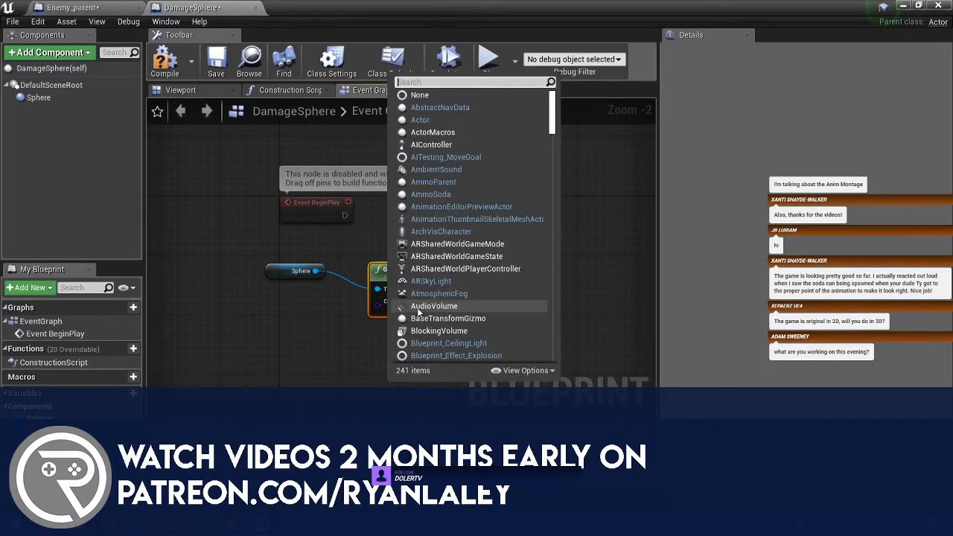
text(enem)
click(417, 348)
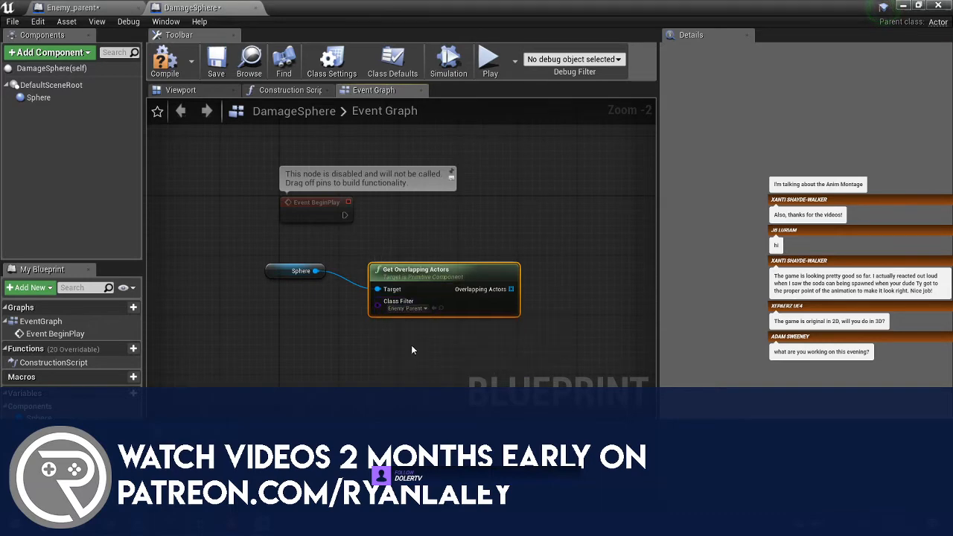
- Add a For Each Loop over the Overlapping Actors array and run it from Event BeginPlay
right_drag(496, 316, 408, 320)
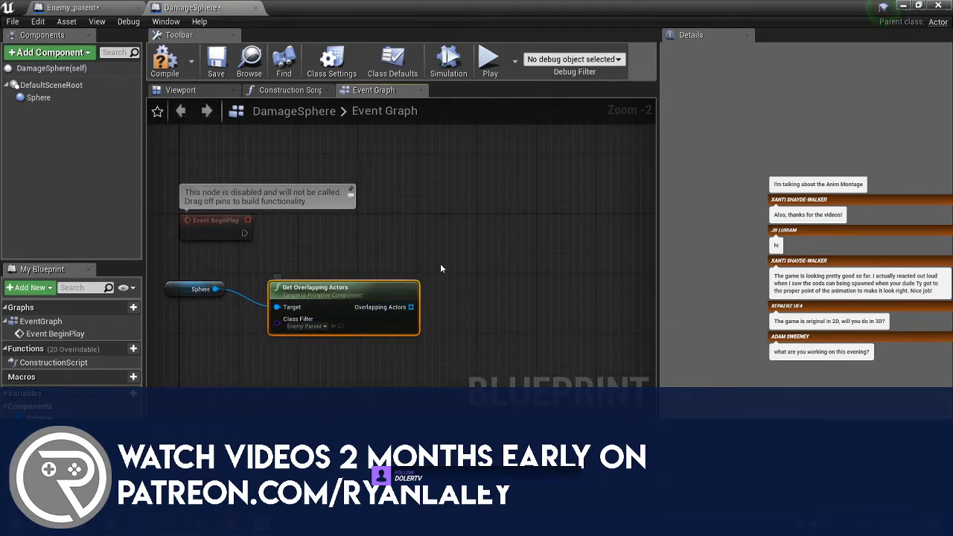
drag(410, 307, 469, 241)
text(foreach)
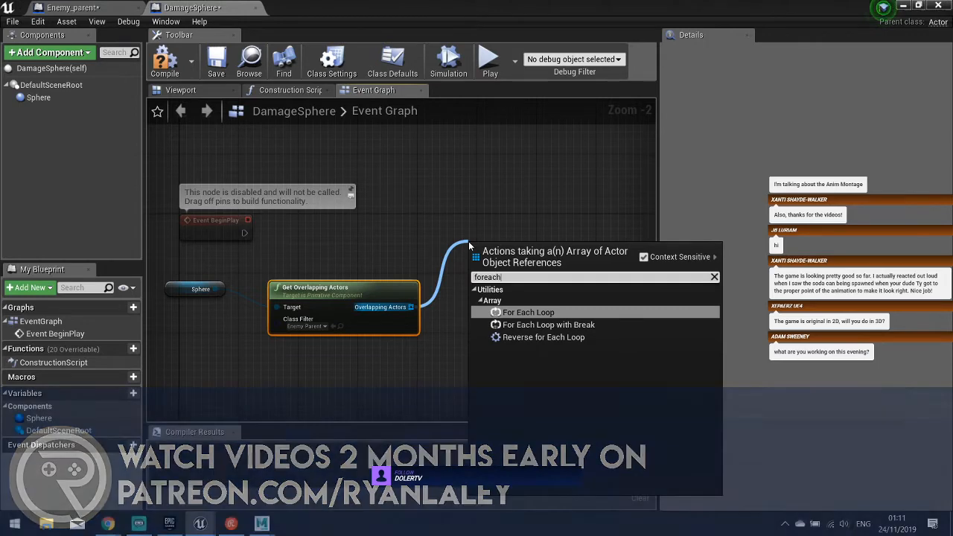
key(Return)
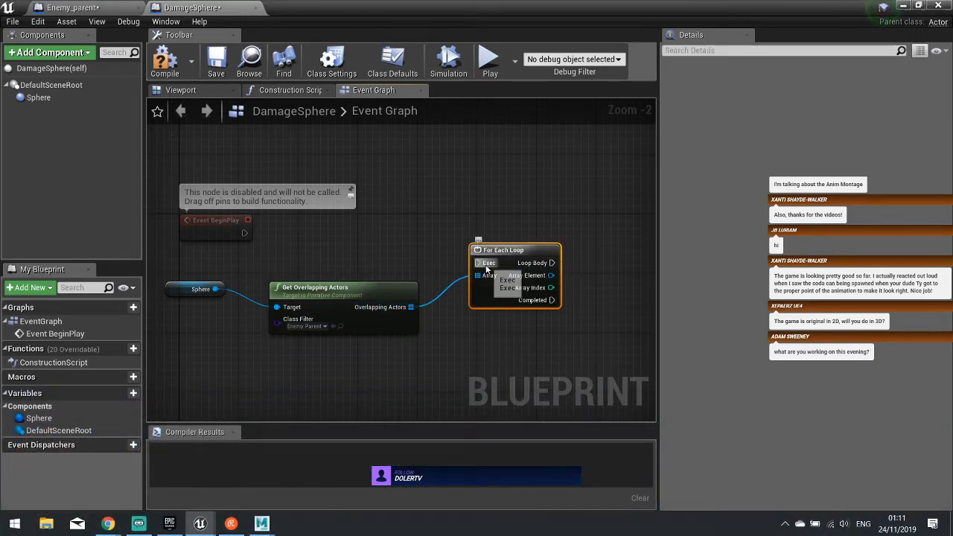
drag(486, 266, 514, 244)
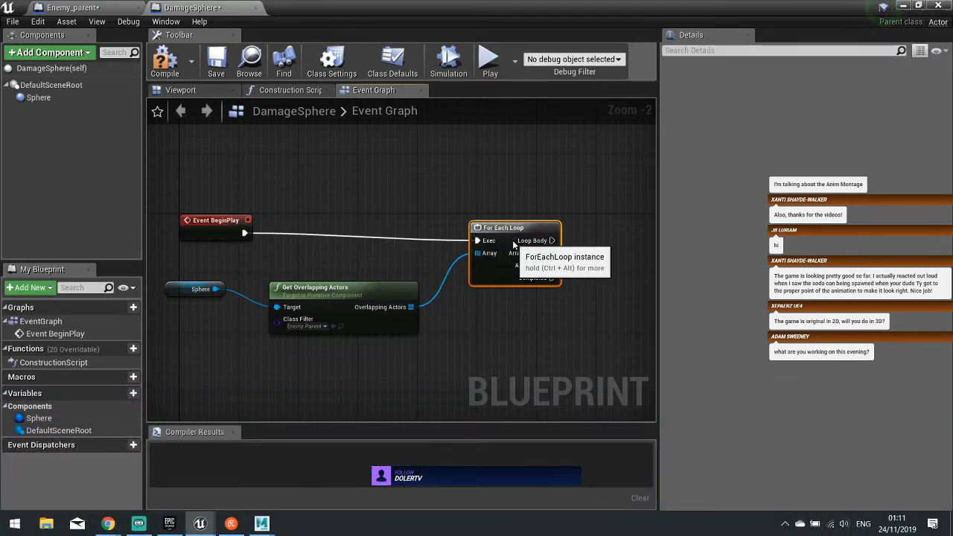
right_drag(563, 260, 382, 240)
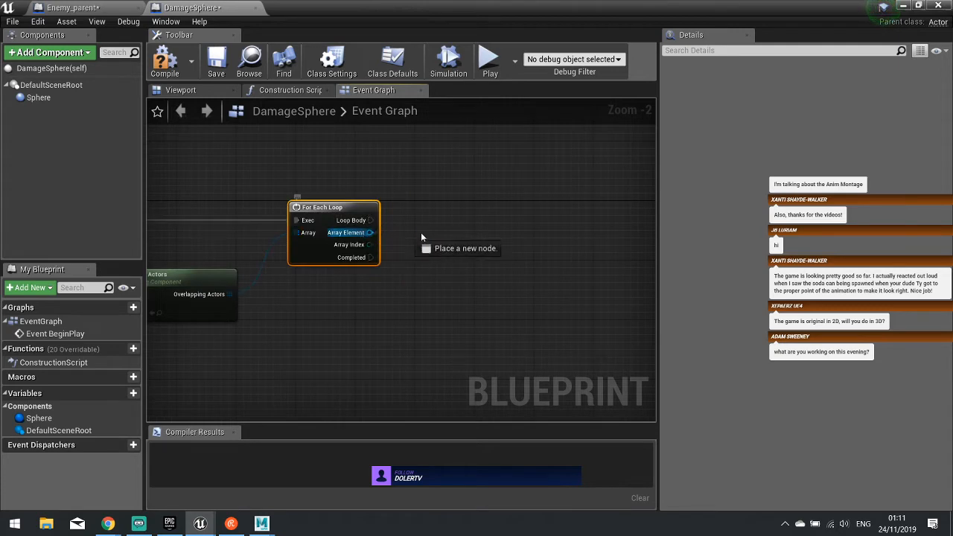
- Add a DestroyActor node targeting the For Each Loop's Array Element and run it from Loop Body
drag(421, 237, 429, 238)
text(destroy)
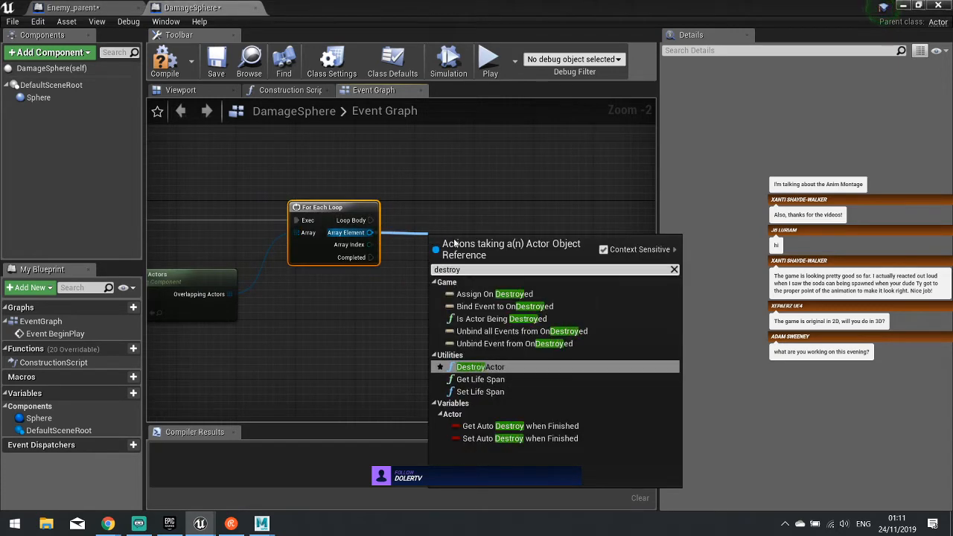
click(532, 367)
drag(462, 254, 370, 221)
- Set DamageSphere's Initial Life Span to 0.1 in its class defaults and compile the blueprint
right_drag(291, 287, 624, 263)
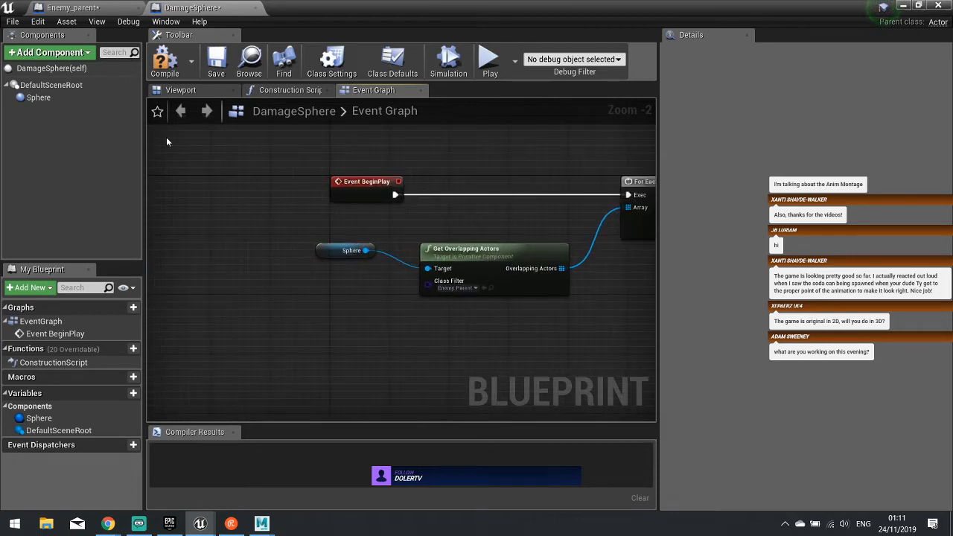
click(393, 63)
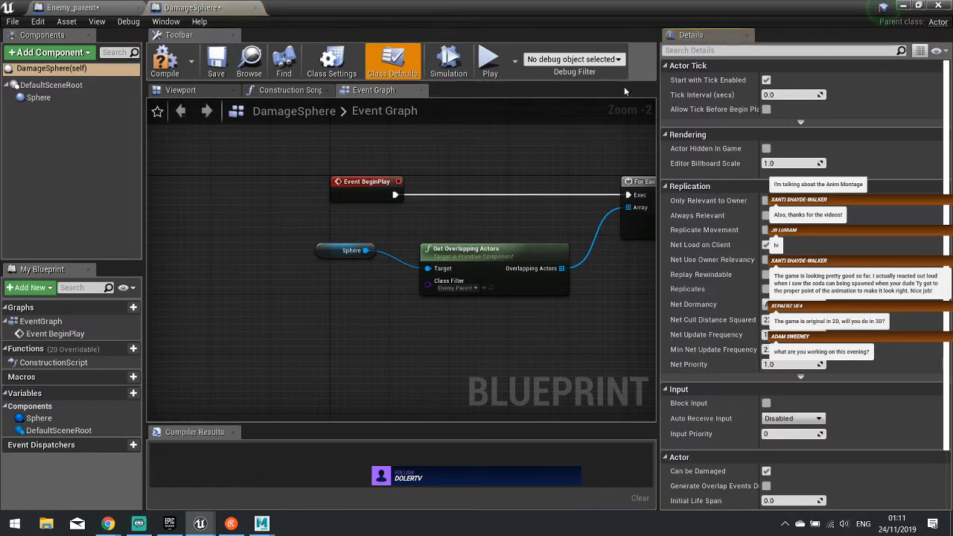
scroll(726, 149, down, 2)
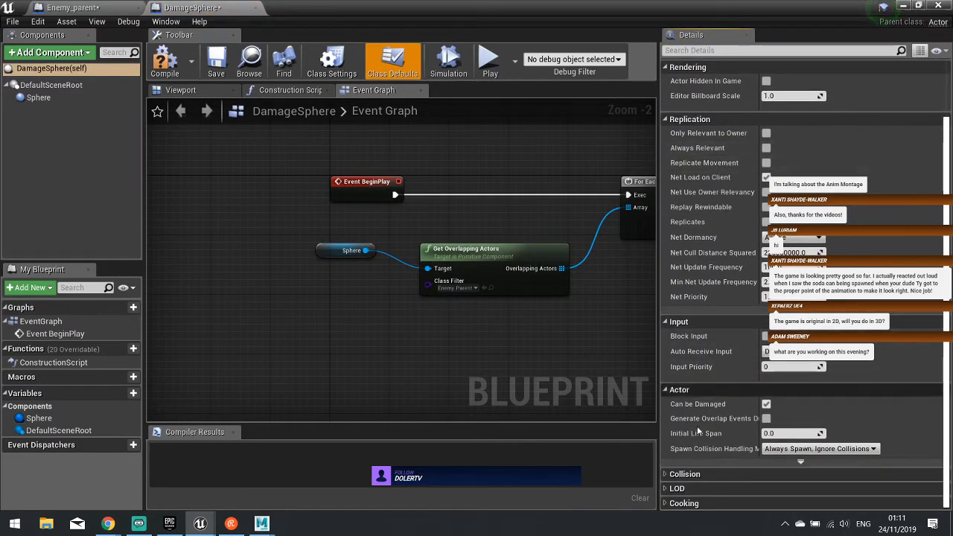
click(770, 433)
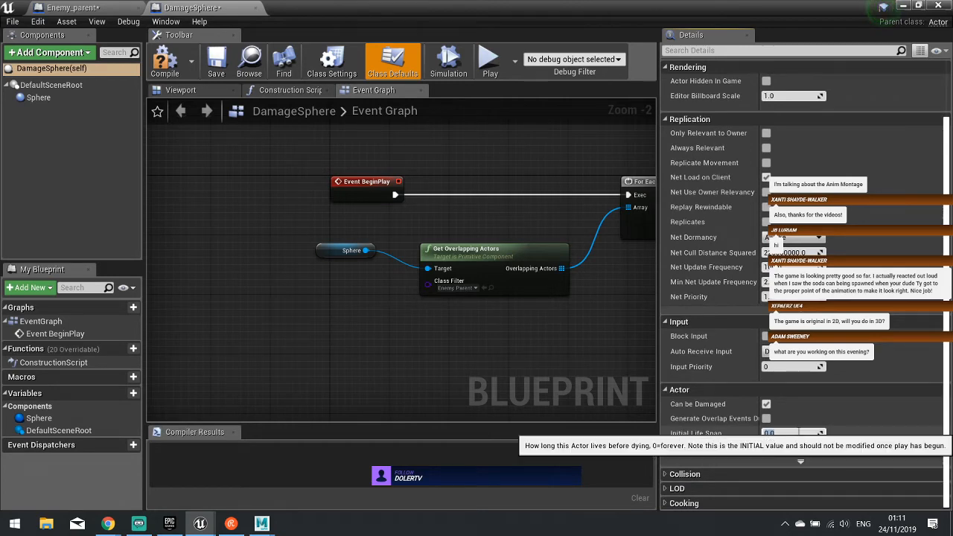
text(0.1)
key(Return)
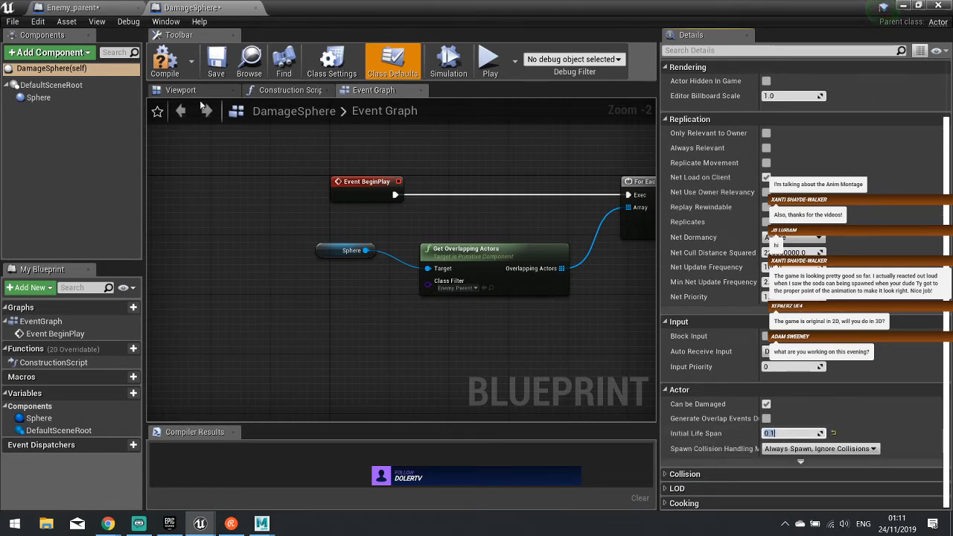
click(165, 64)
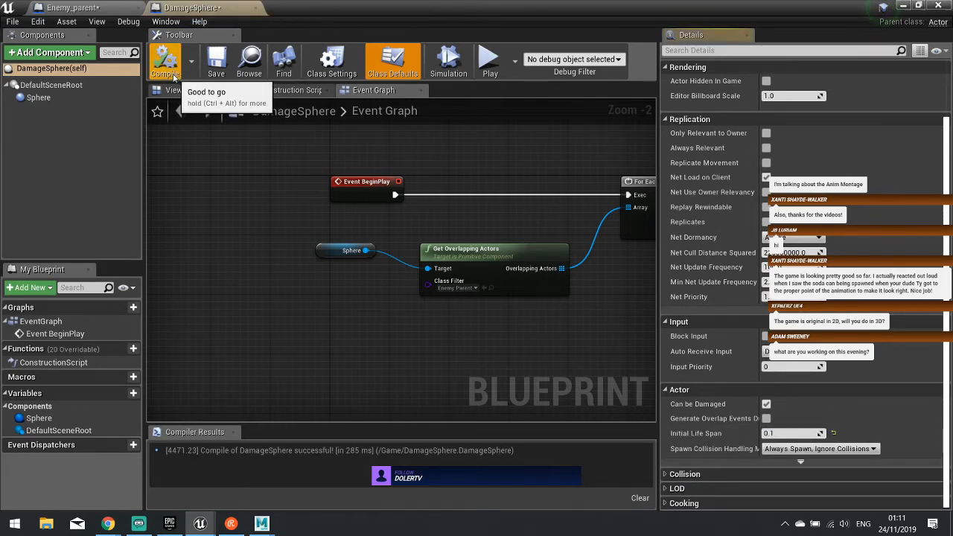
- Turn off Hidden in Game for DamageSphere's Sphere component and recompile the blueprint
click(38, 98)
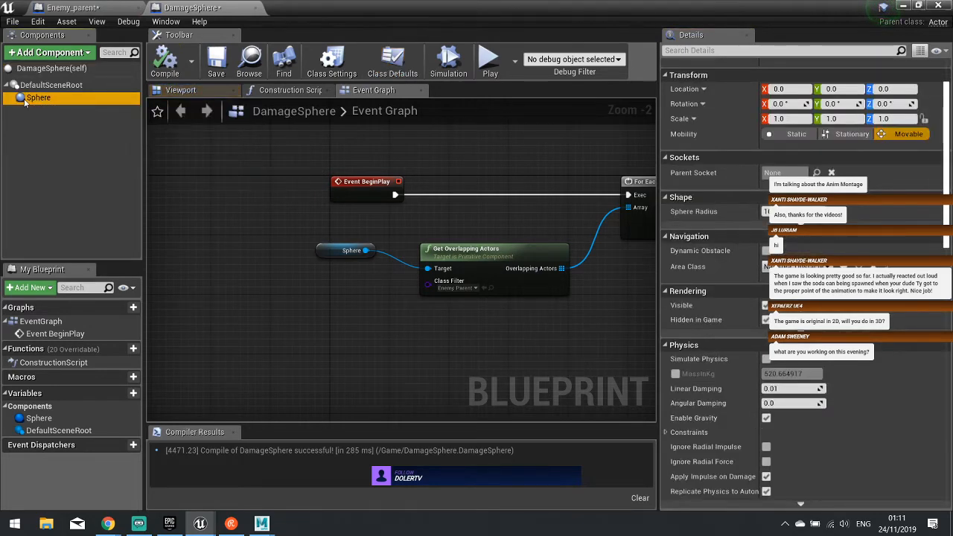
click(766, 319)
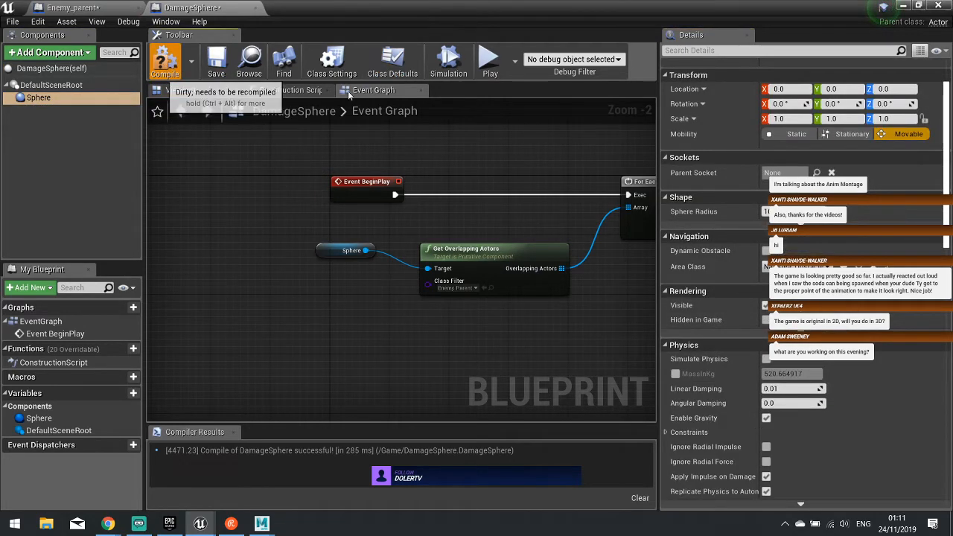
key(F7)
- Close the DamageSphere editor and open the Projectile_SodaCan blueprint from the Weapons/Projectiles folder
click(938, 6)
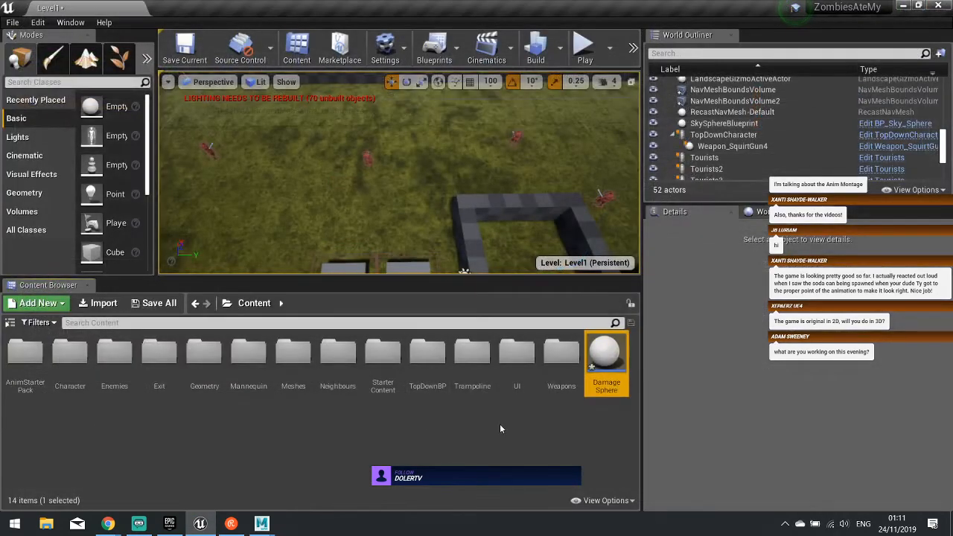
double_click(562, 353)
double_click(70, 356)
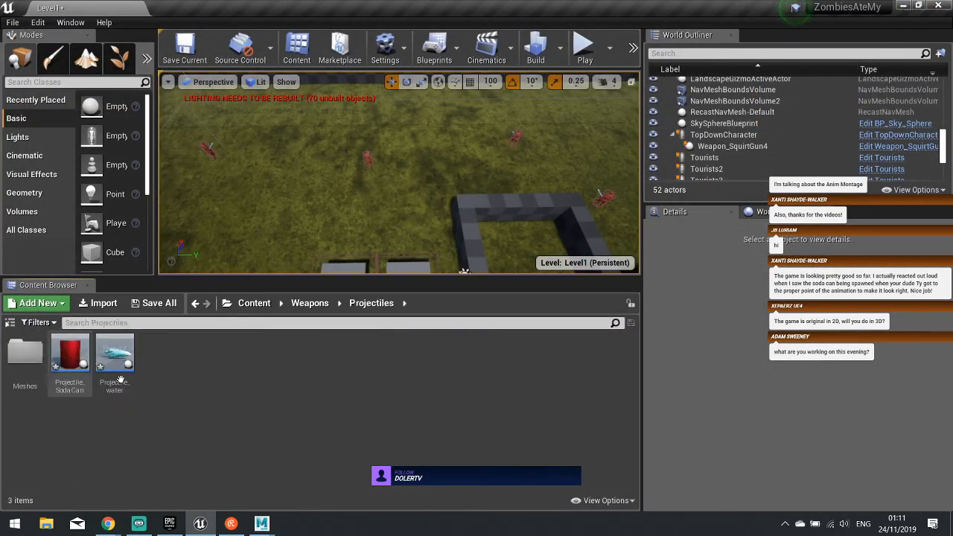
double_click(82, 358)
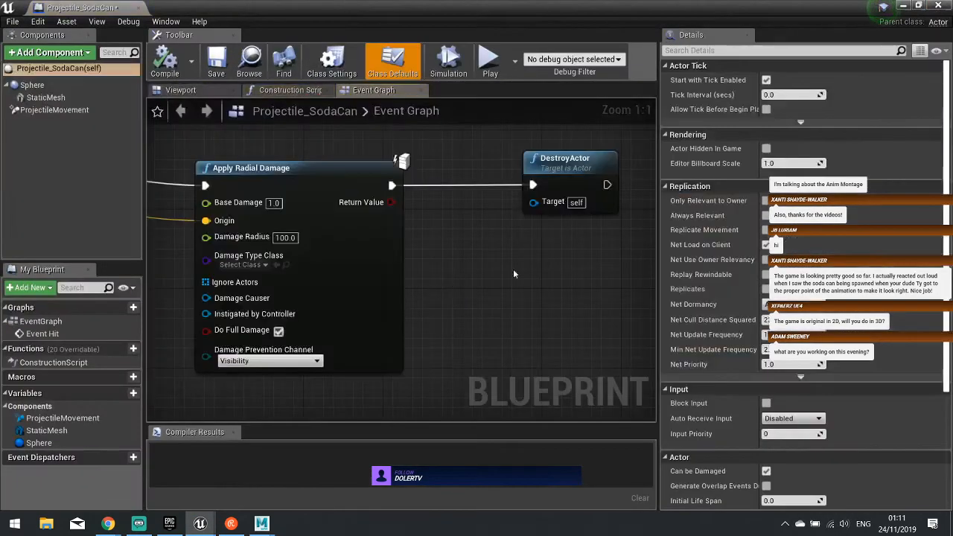
- Delete the Apply Radial Damage node from the Projectile_SodaCan event graph
click(401, 245)
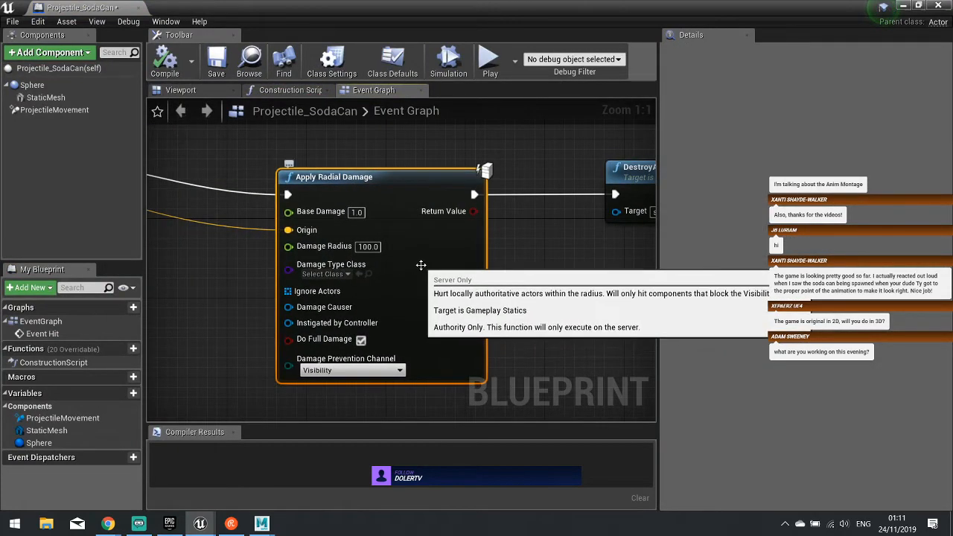
key(Delete)
right_drag(323, 262, 460, 251)
right_drag(513, 273, 442, 256)
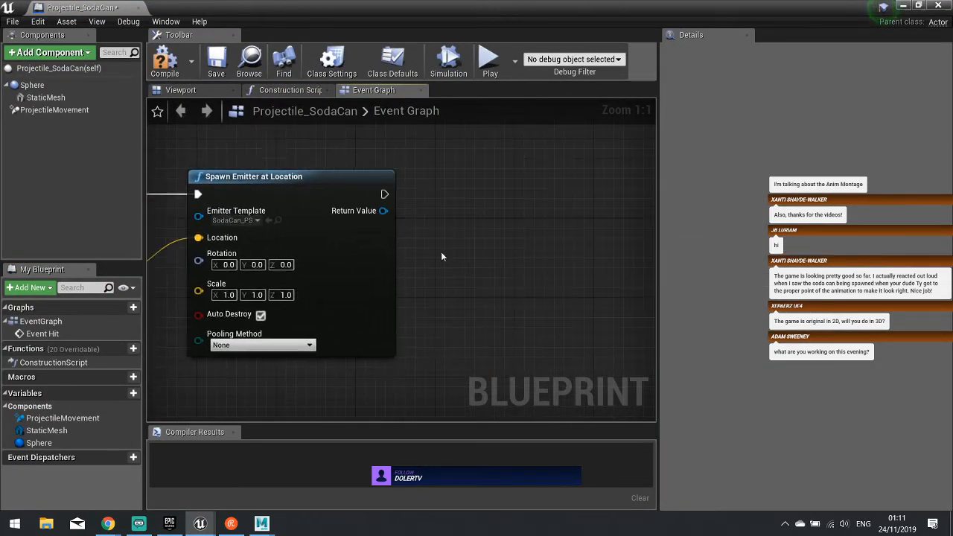
scroll(441, 256, down, 1)
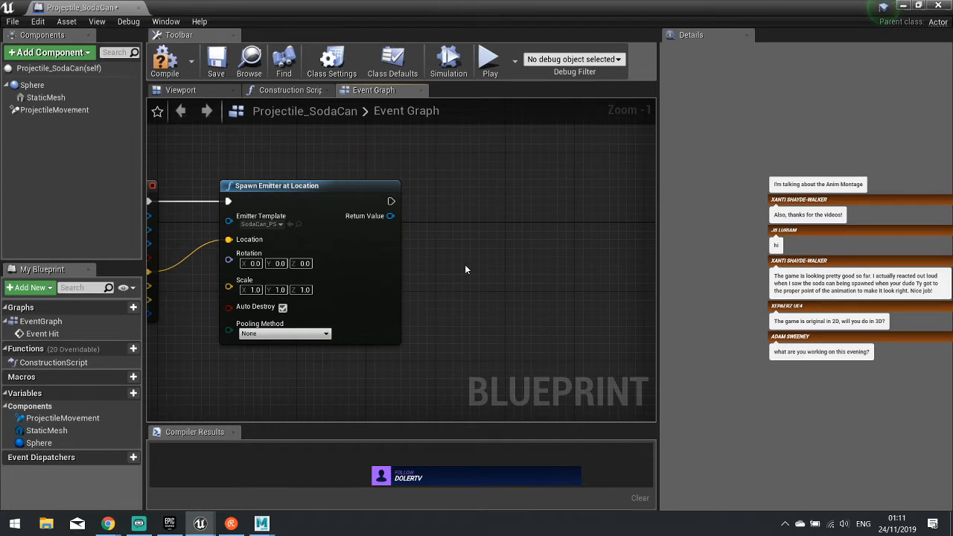
key(ctrl+z)
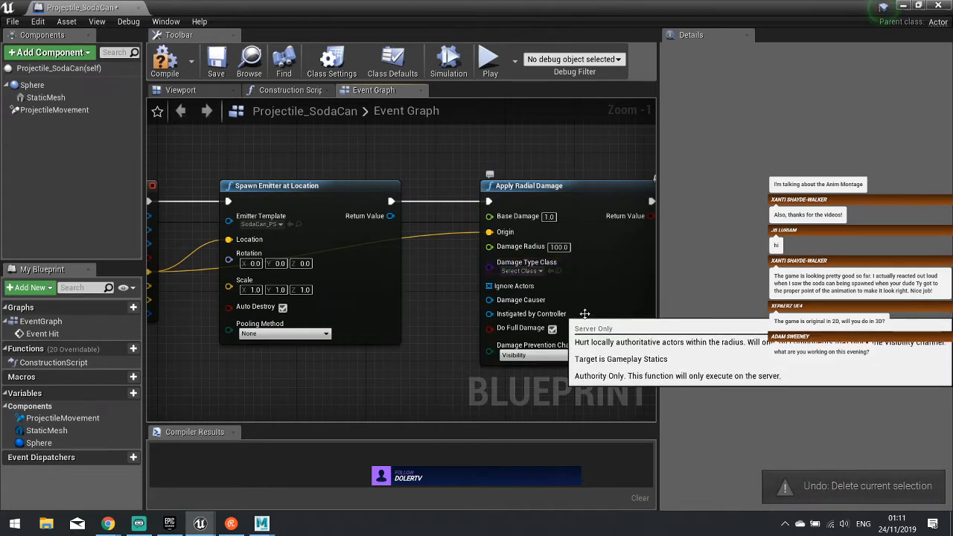
key(Delete)
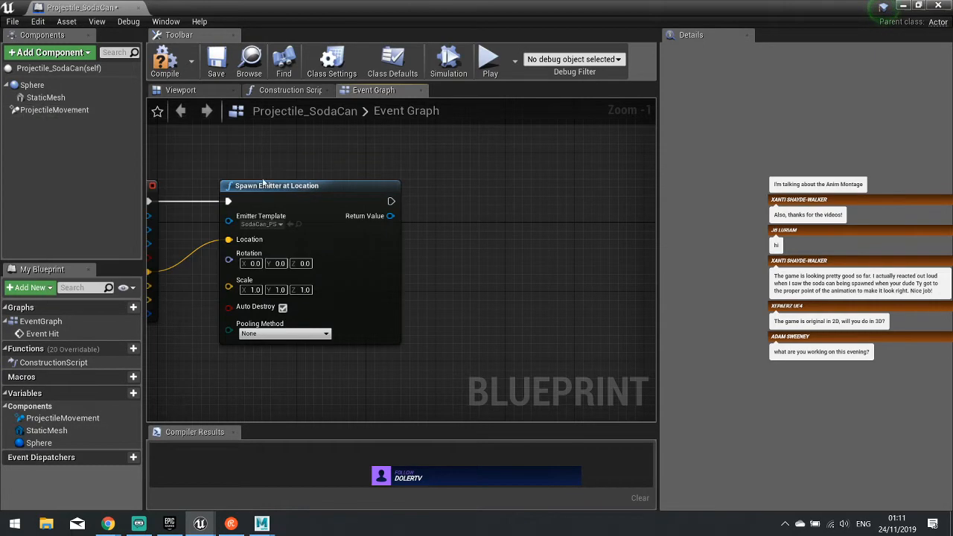
- Add a Spawn Actor from Class node beside Spawn Emitter at Location, with its class set to Damage Sphere
right_drag(262, 182, 180, 155)
right_click(343, 213)
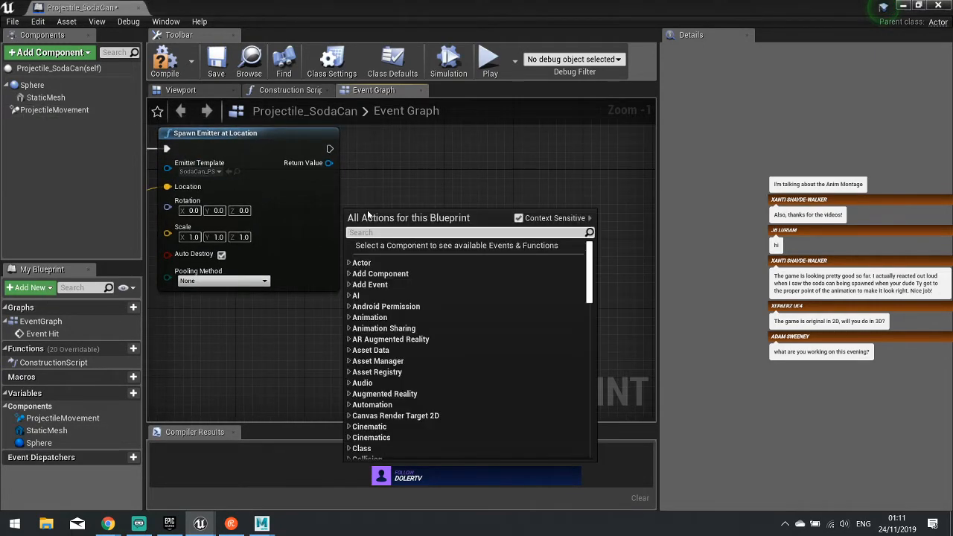
text(spawn a)
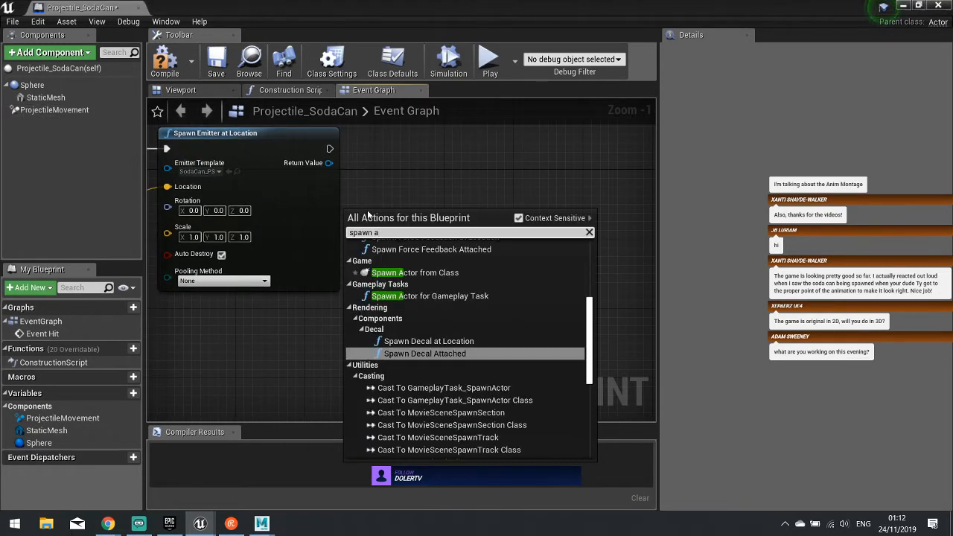
text(ct)
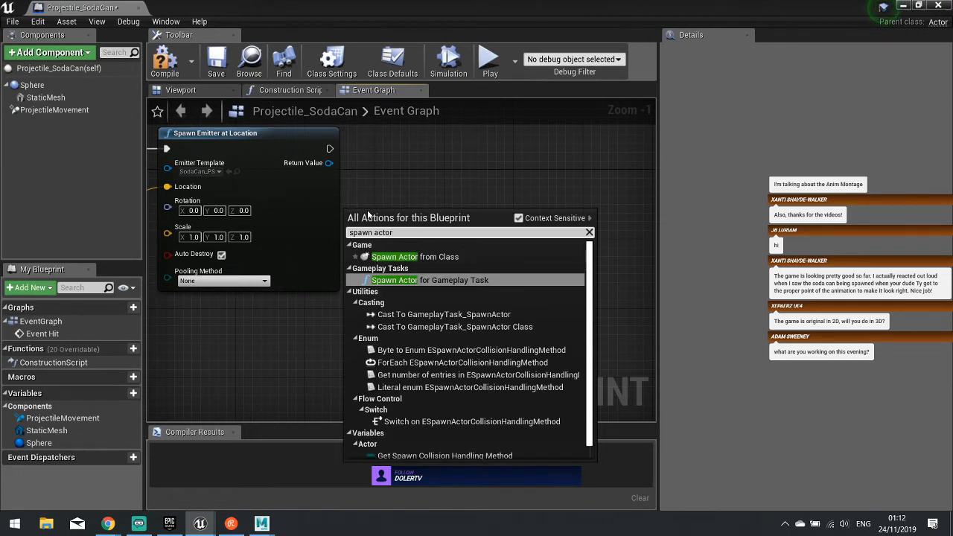
text(or)
click(413, 256)
drag(410, 250, 471, 224)
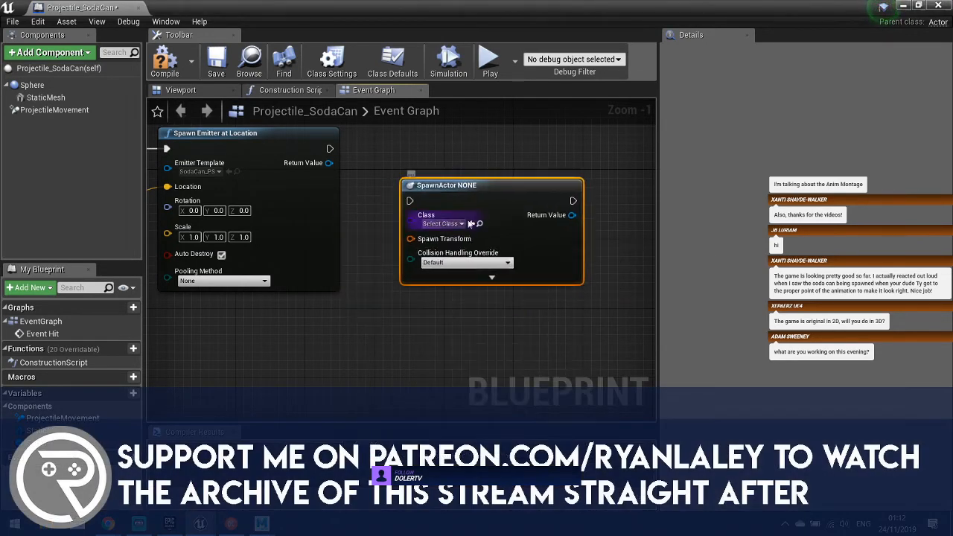
click(465, 223)
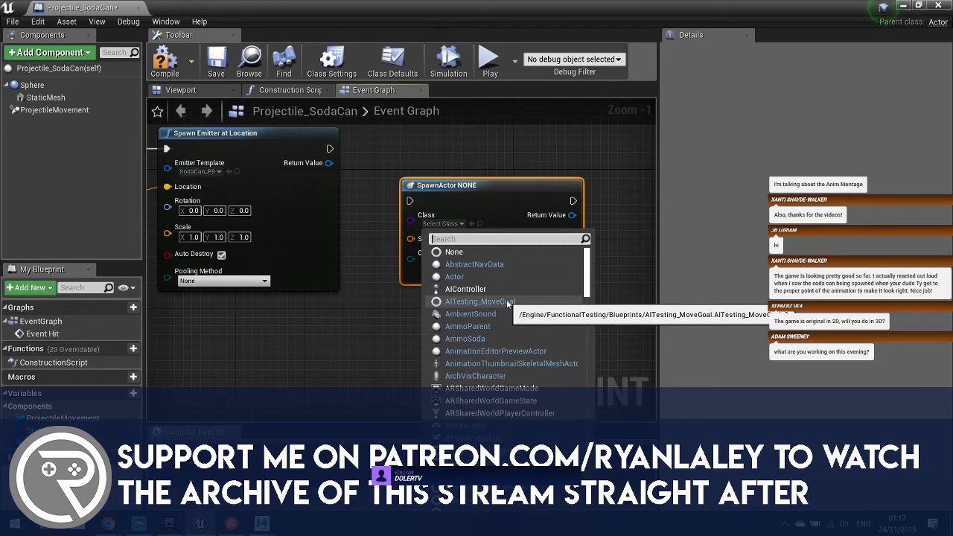
text(soda)
click(483, 266)
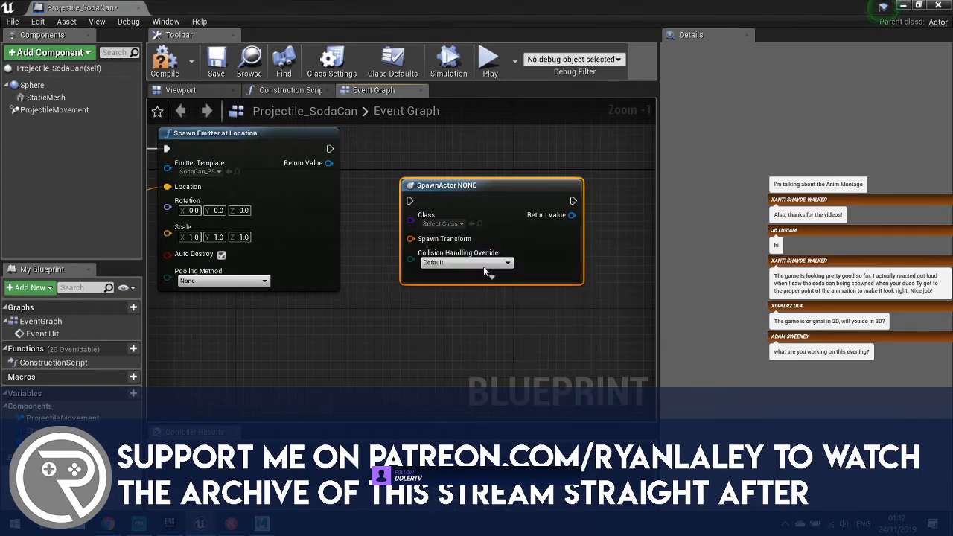
- Wire the SpawnActor Damage Sphere node's execution between Spawn Emitter at Location and DestroyActor
drag(409, 201, 390, 195)
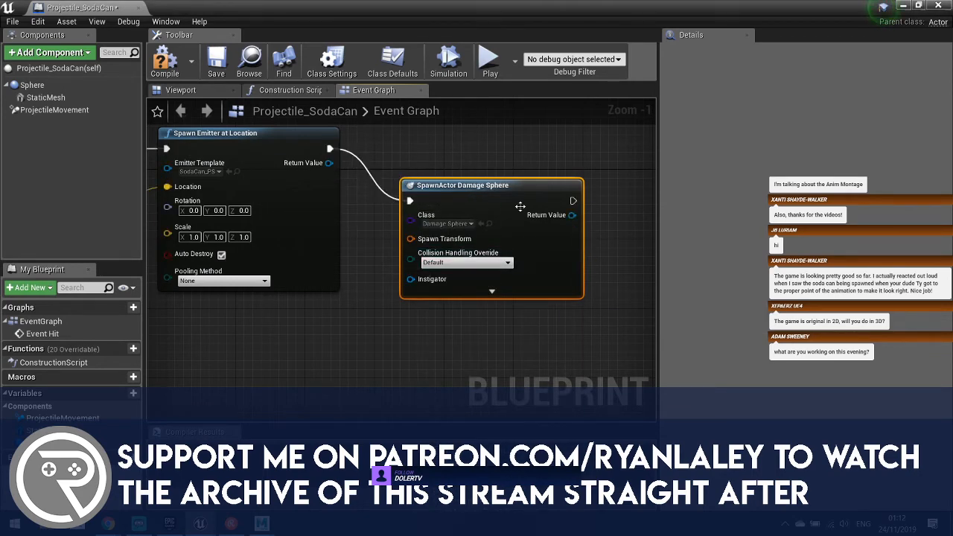
right_drag(519, 206, 318, 227)
drag(371, 221, 512, 169)
- Split the SpawnActor node's Spawn Transform pin and feed Event Hit's location output into Spawn Transform Location
right_click(211, 261)
click(250, 293)
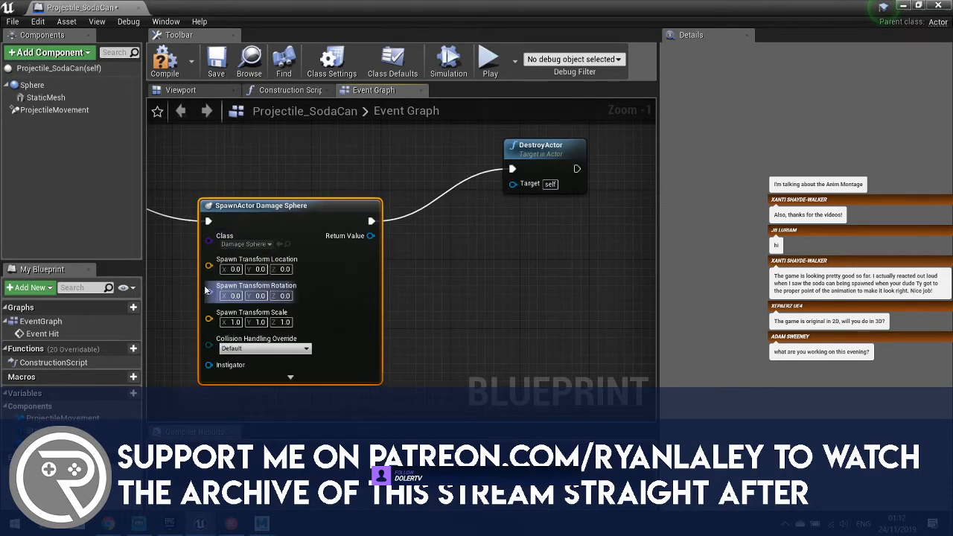
right_drag(253, 298, 517, 279)
right_drag(198, 239, 229, 236)
drag(175, 230, 510, 257)
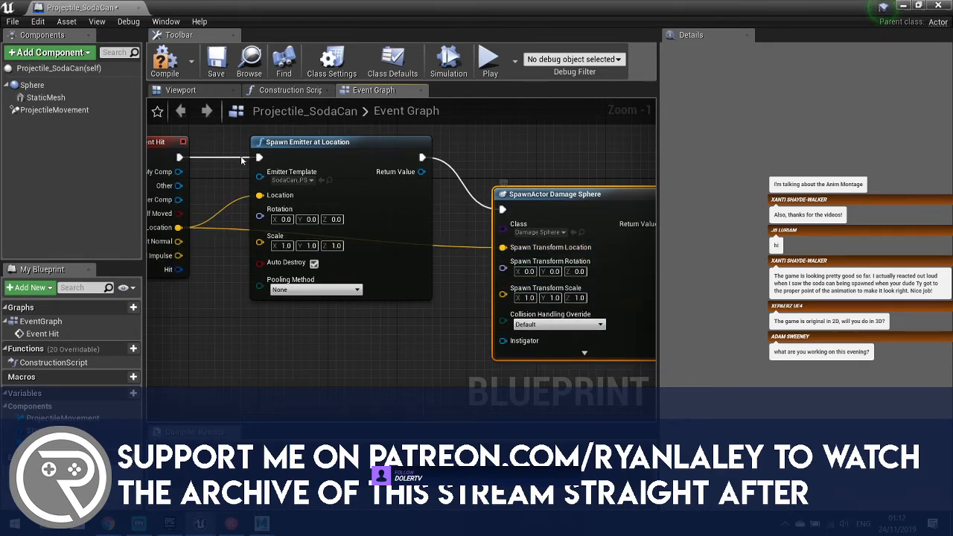
- Play-test the level, throwing soda cans at the approaching enemies until the Soda Pack runs out, and stop the session
key(alt+Tab)
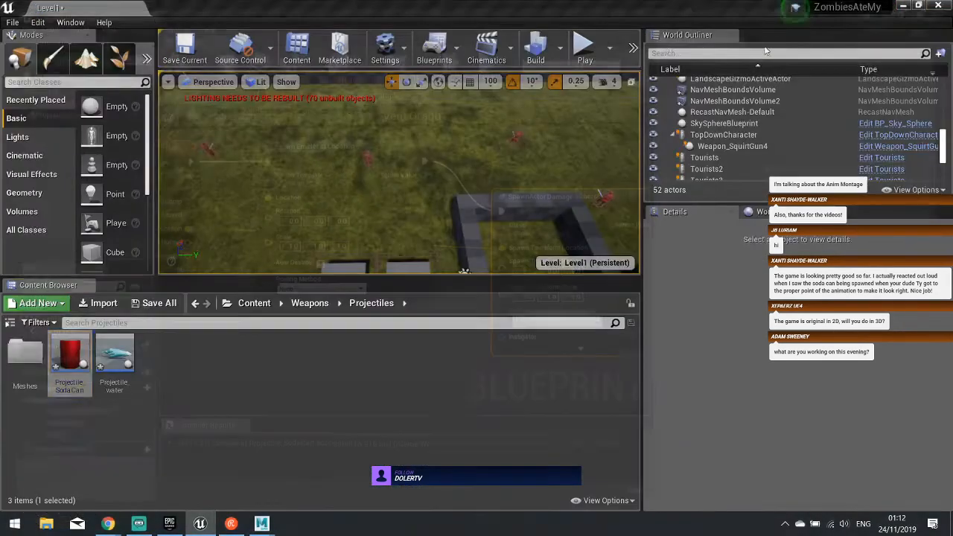
key(alt+p)
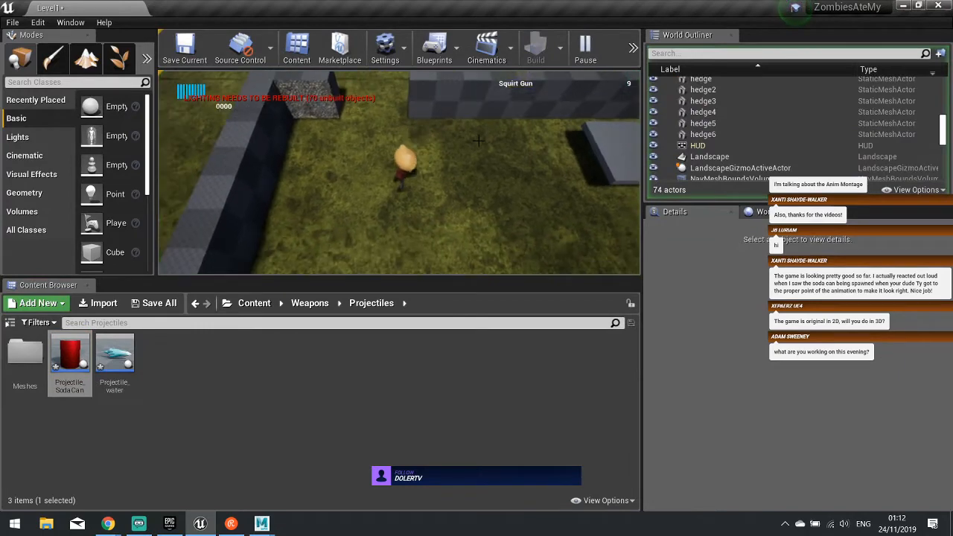
click(459, 141)
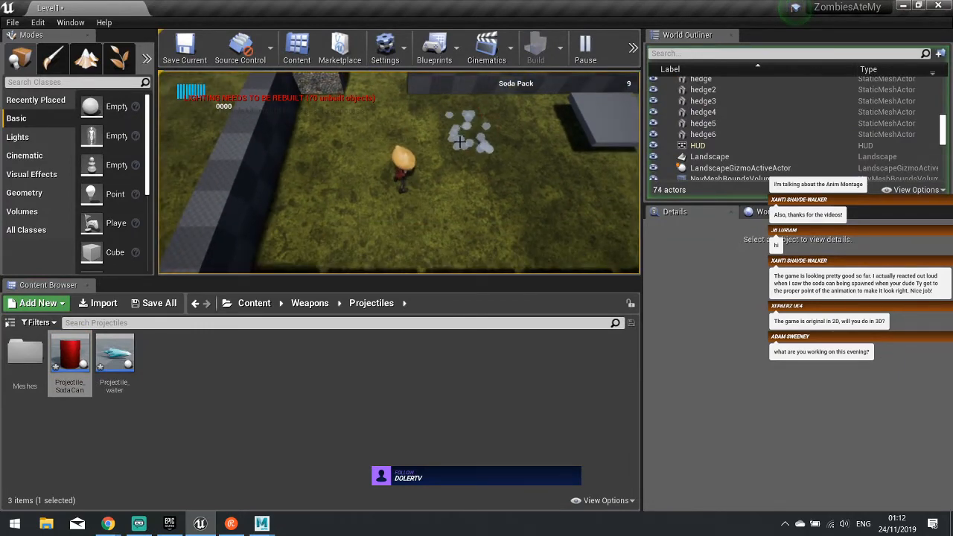
key(w)
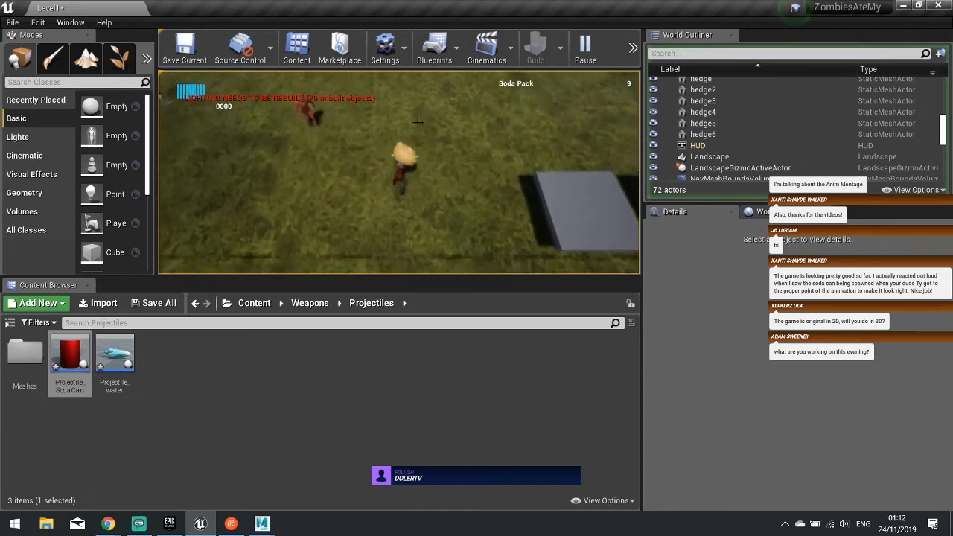
click(315, 146)
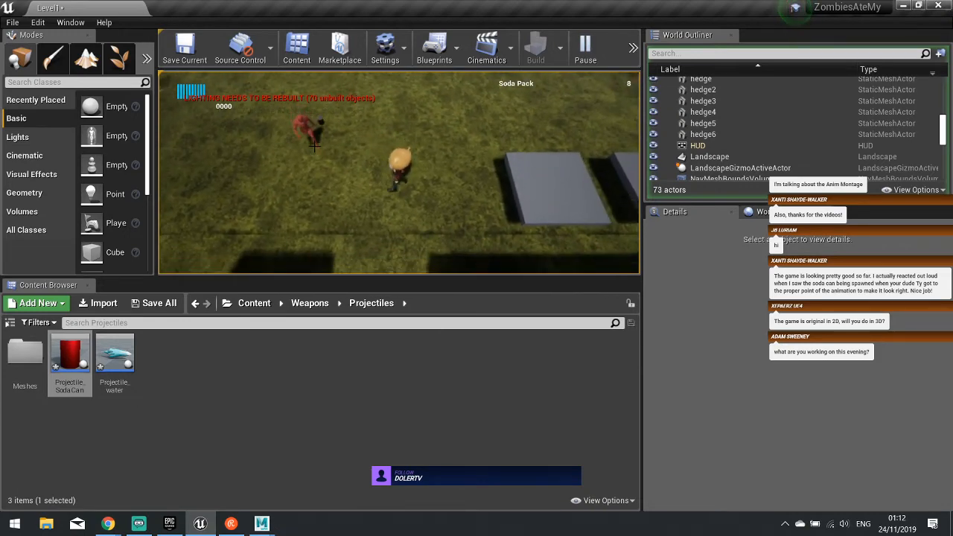
click(314, 194)
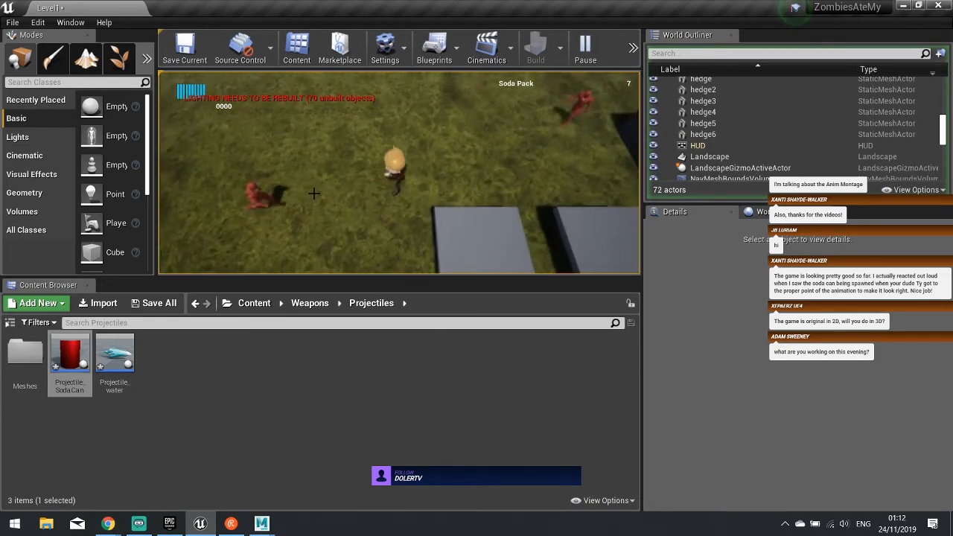
click(506, 155)
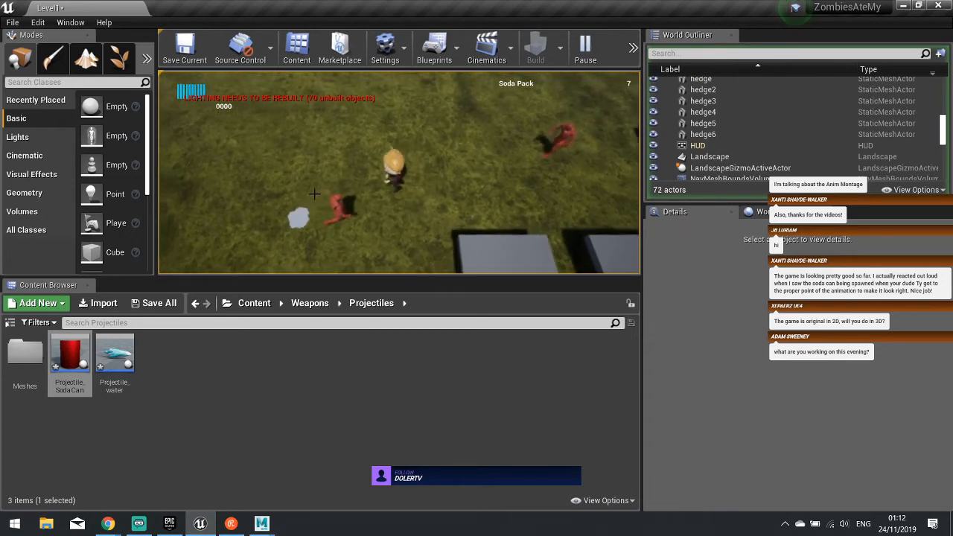
key(s)
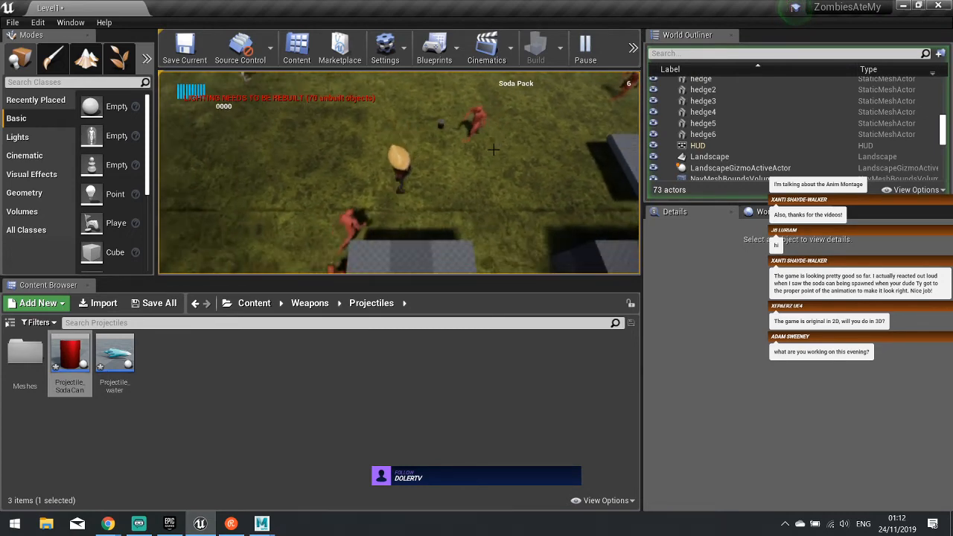
key(a)
click(494, 149)
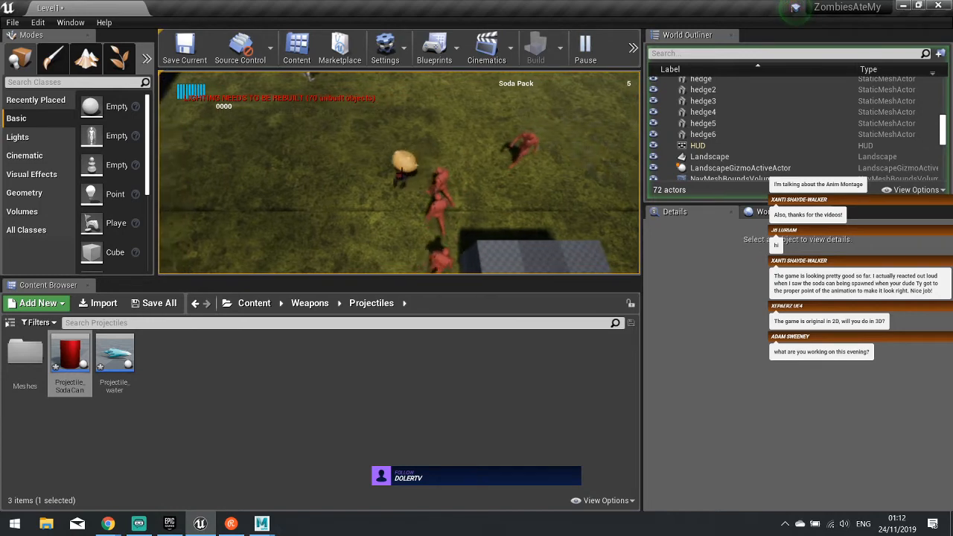
key(w)
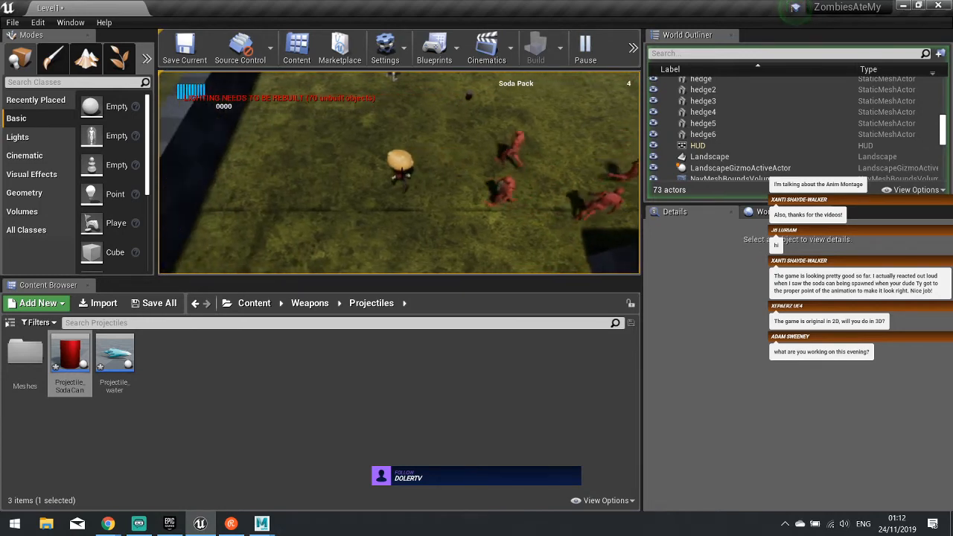
key(d)
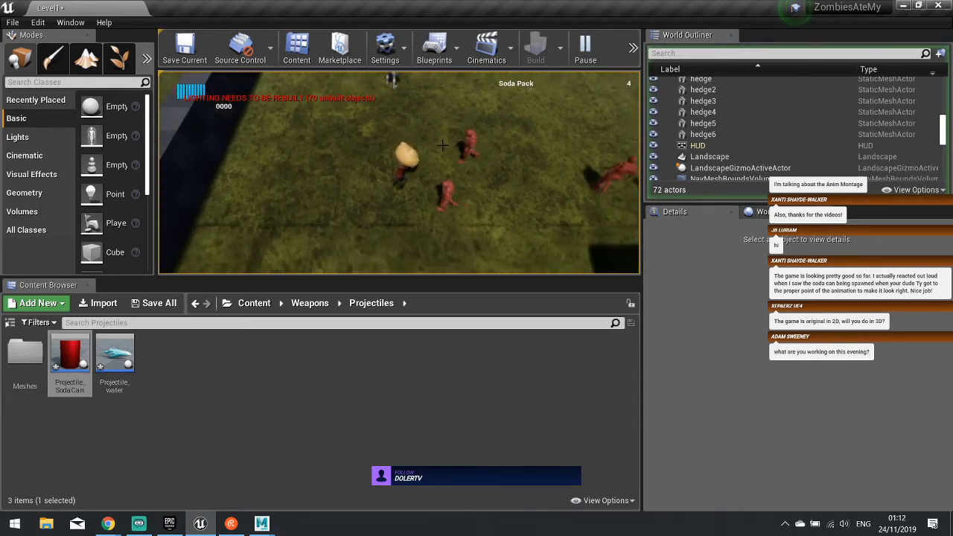
key(w)
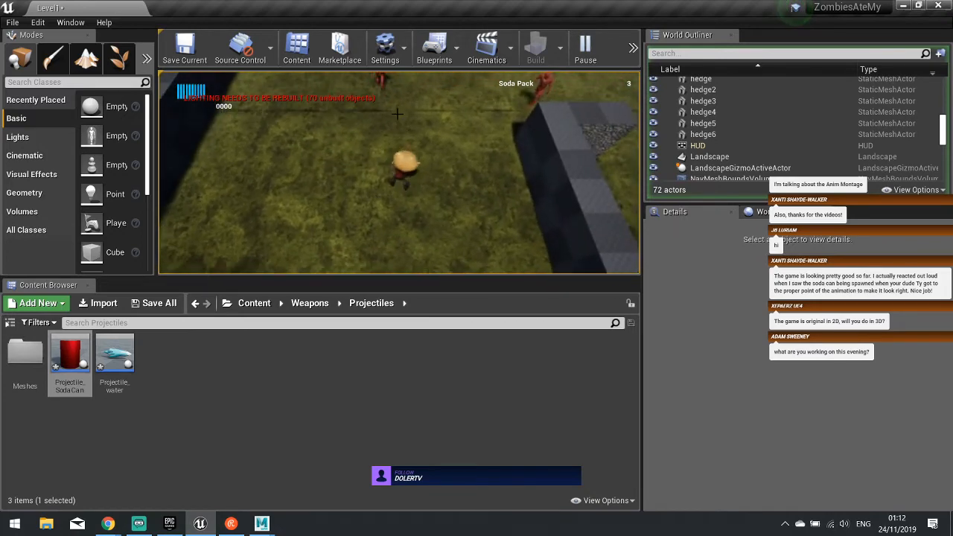
click(397, 111)
key(a)
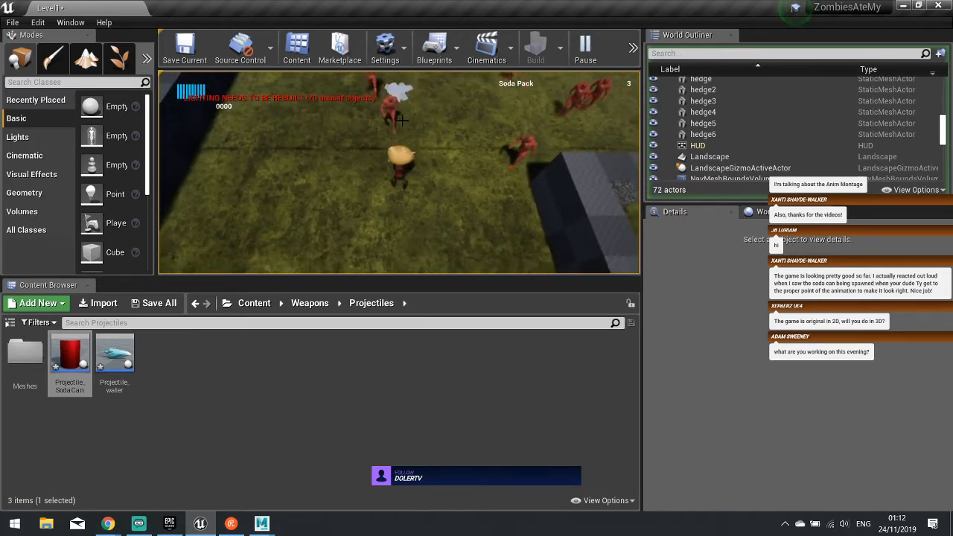
key(d)
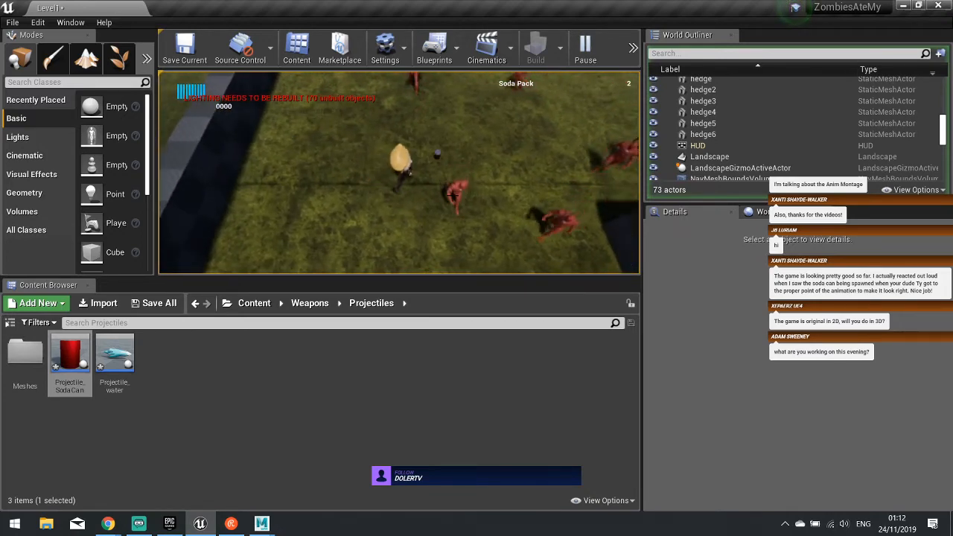
click(452, 182)
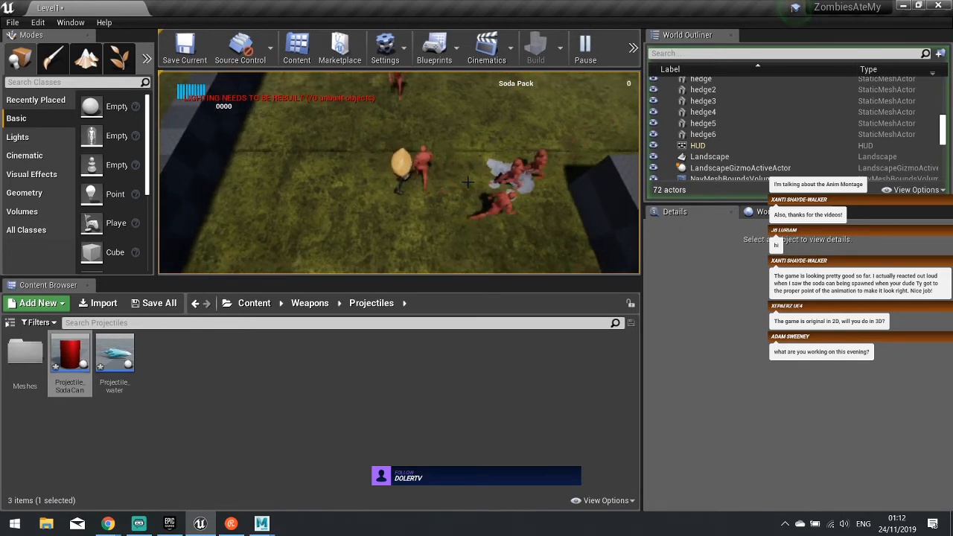
click(467, 182)
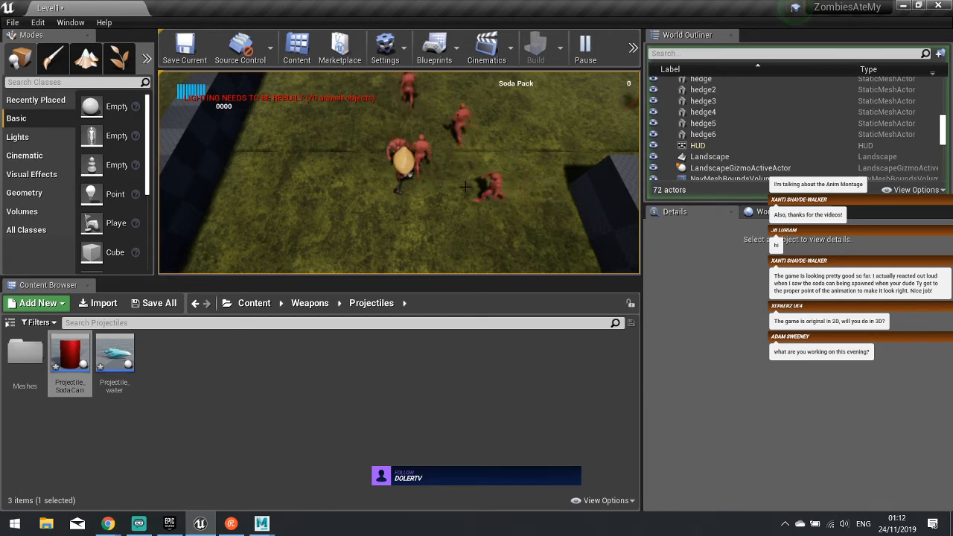
key(Escape)
- Run the level again with the Soda Pack, throw cans beside a nearby enemy to check the impact damage, and stop
click(579, 45)
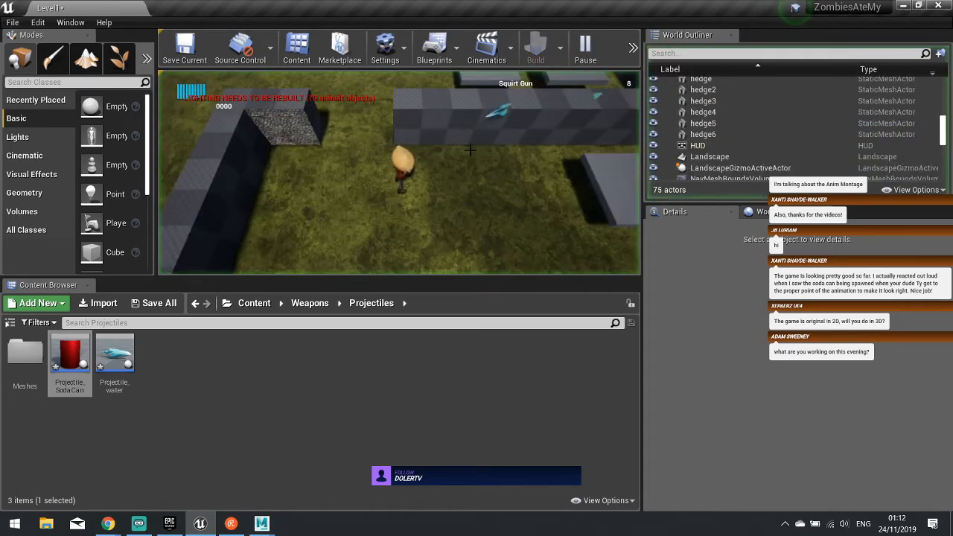
key(w)
key(w)
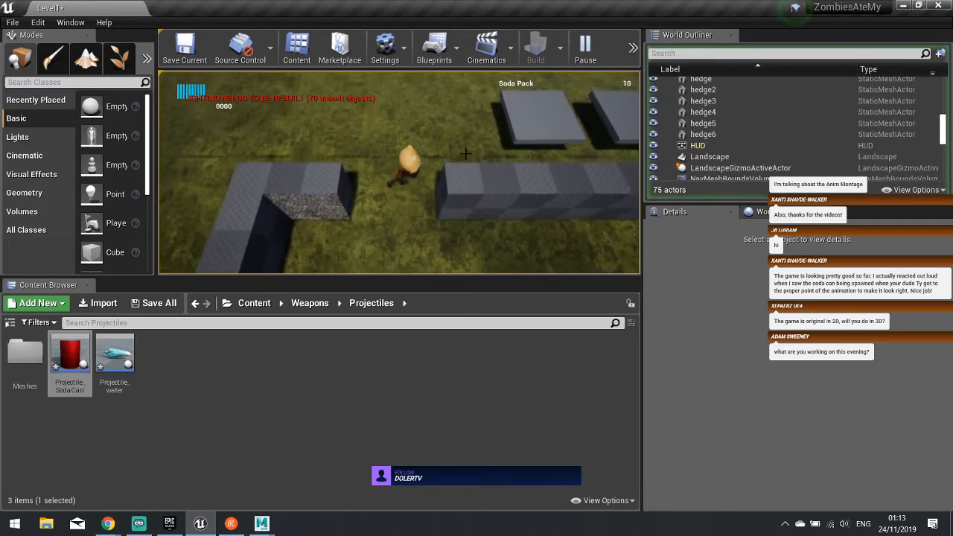
click(466, 153)
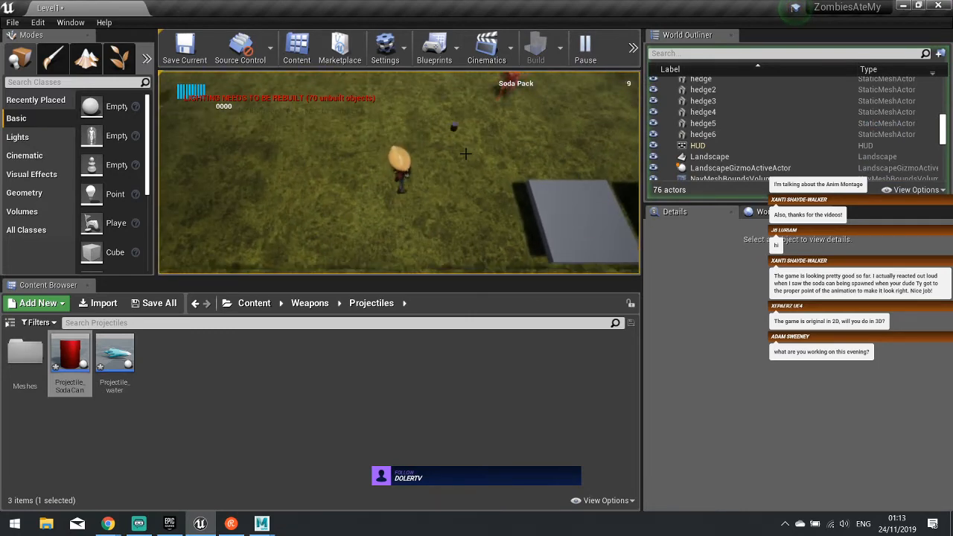
click(465, 154)
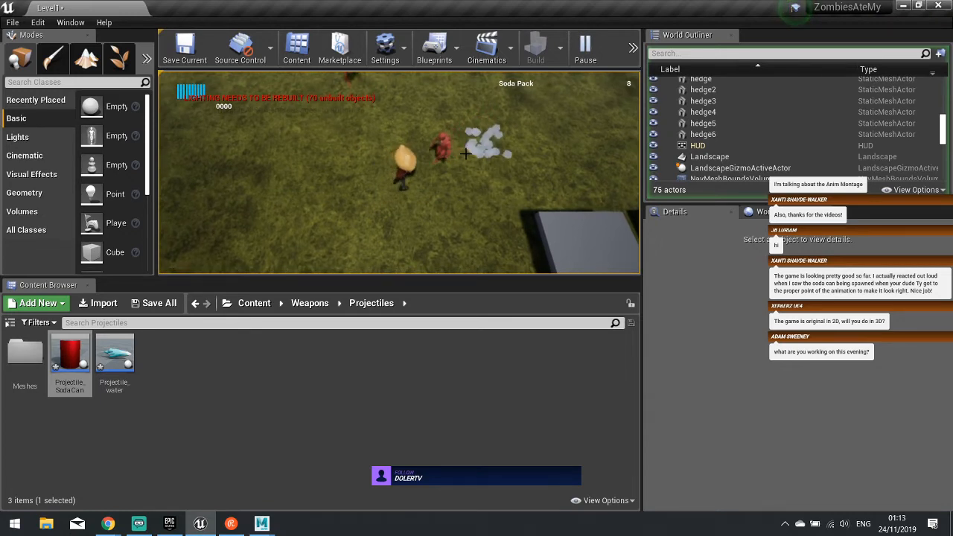
key(Escape)
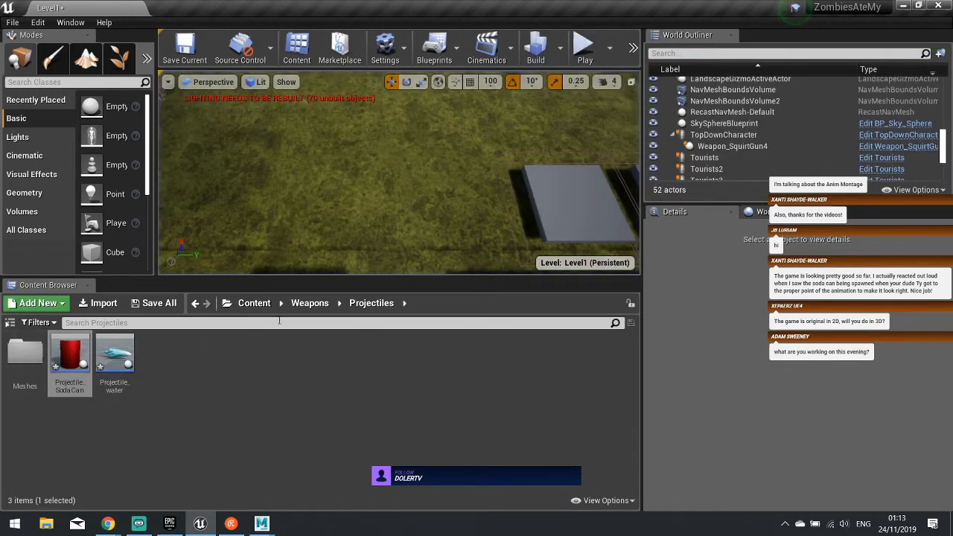
- In the DamageSphere blueprint, turn off Hidden in Game for the Sphere component and compile
click(303, 302)
click(254, 303)
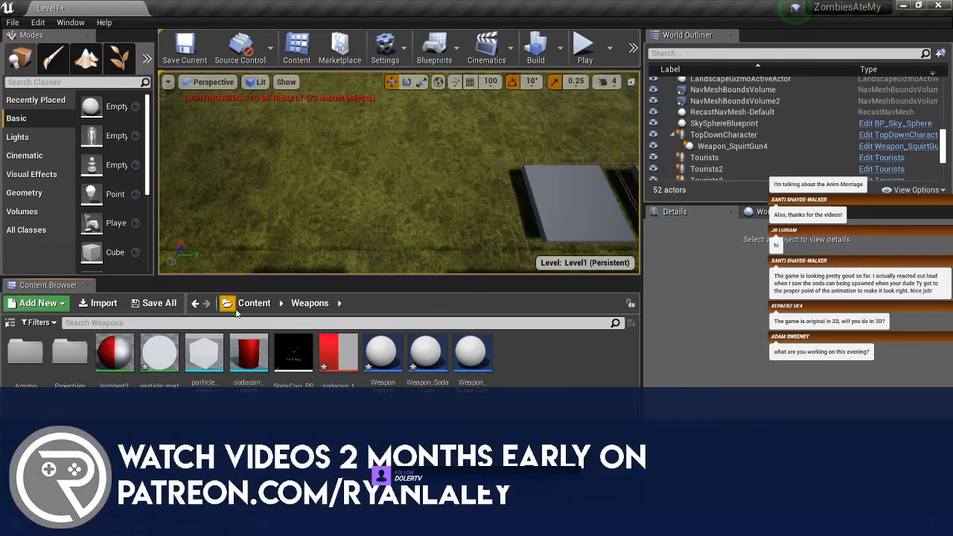
double_click(604, 356)
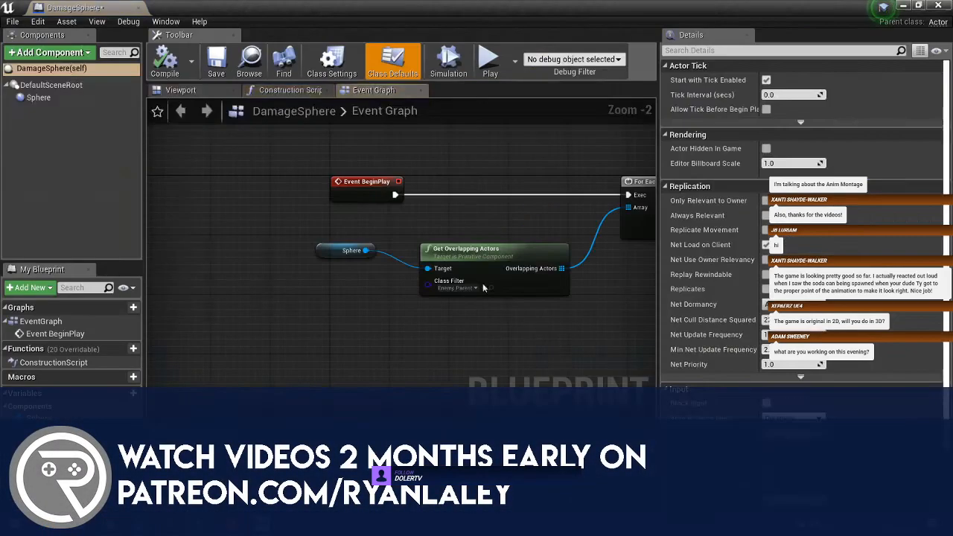
right_drag(367, 216, 208, 228)
click(38, 98)
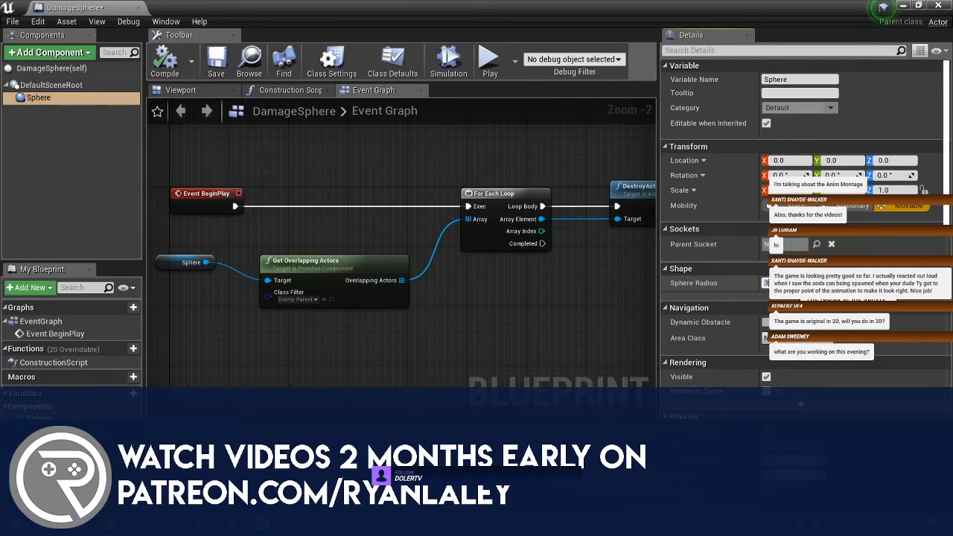
click(168, 68)
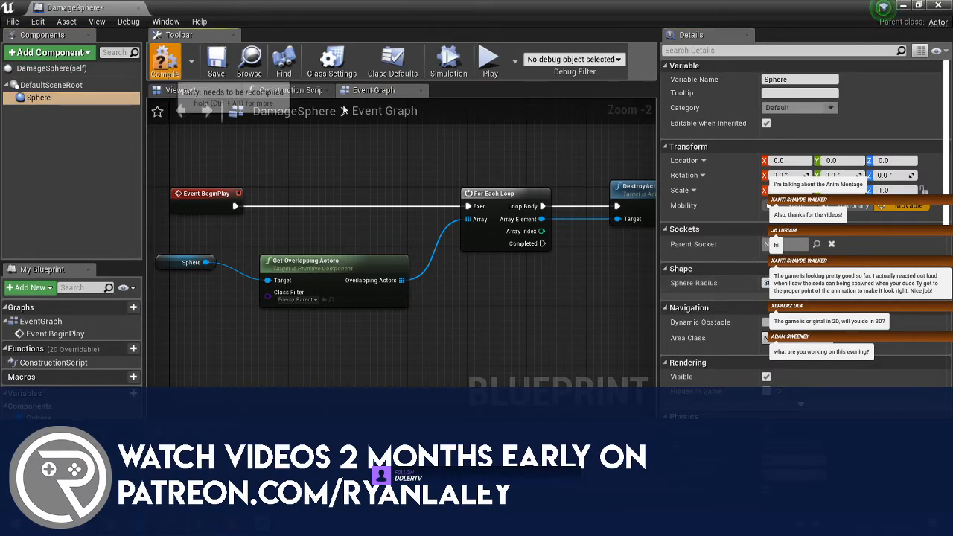
click(903, 6)
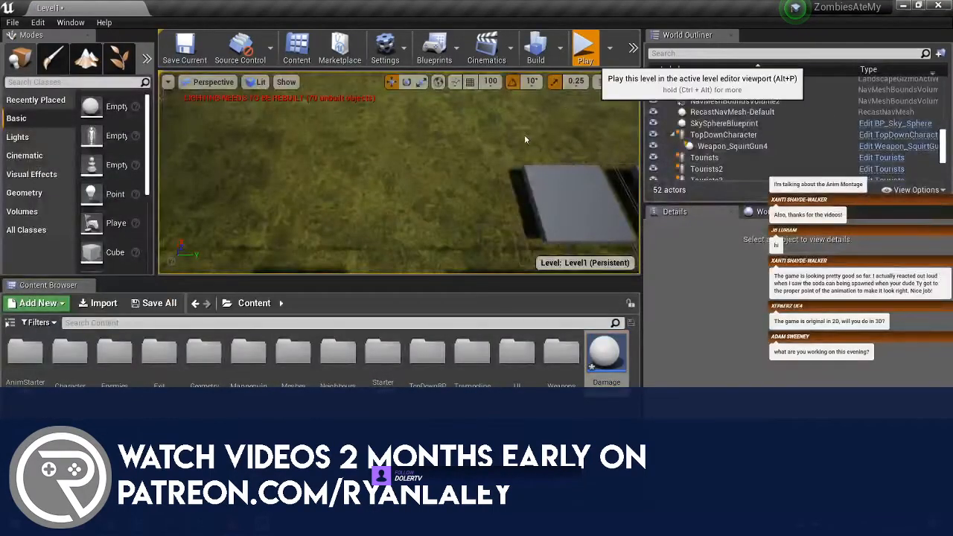
- Play the level and throw soda cans near the hedges to check where the damage sphere appears, and stop
click(586, 48)
key(w)
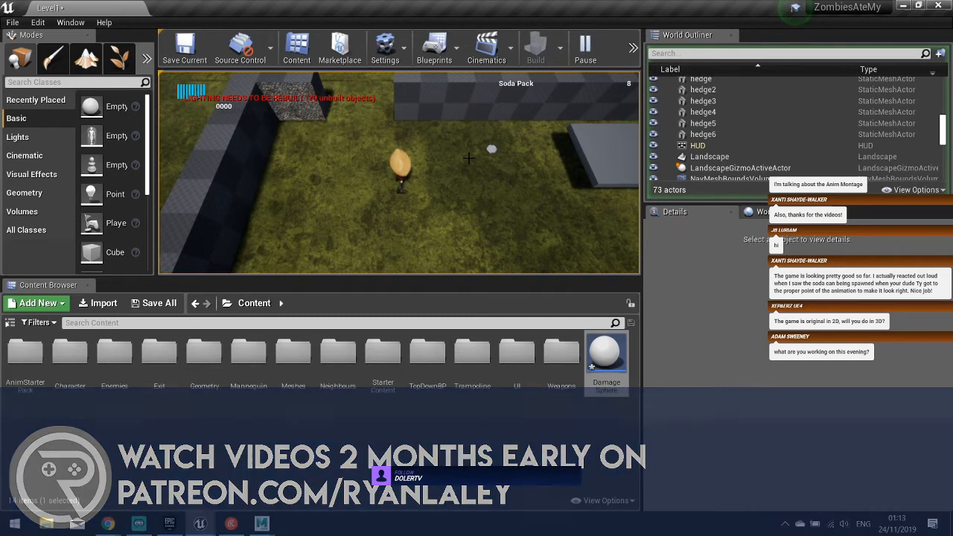
key(w)
key(a)
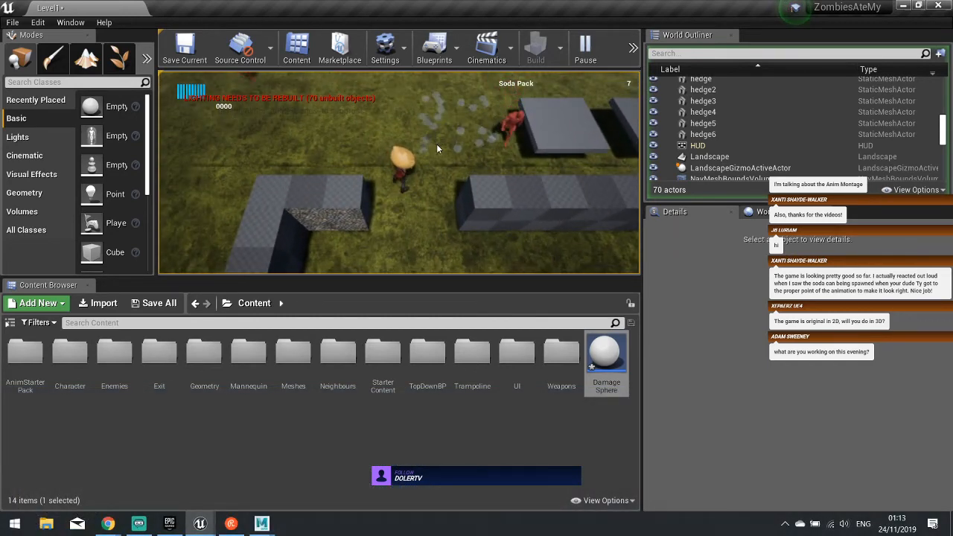
key(Escape)
- Set the DamageSphere blueprint's Initial Life Span to 1.0 in its class defaults and compile it
double_click(607, 358)
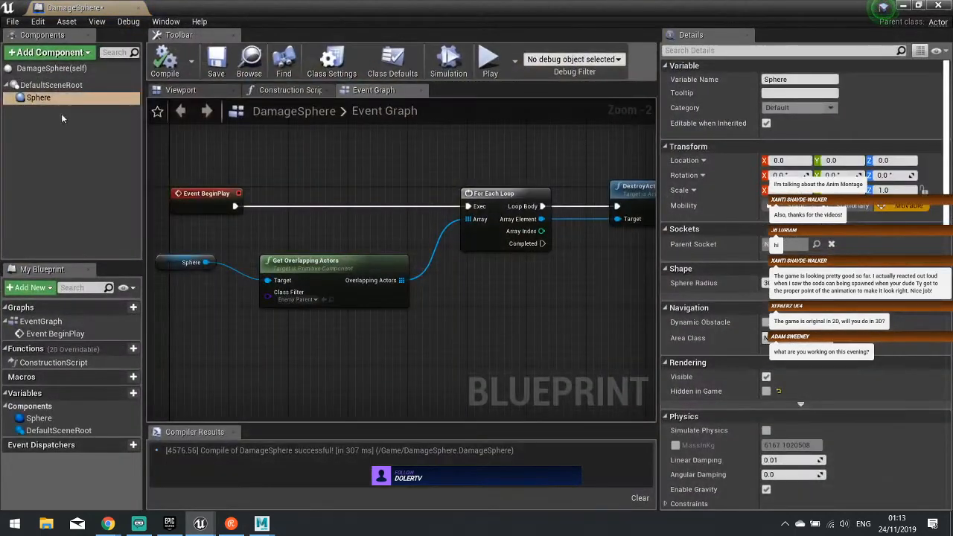
click(394, 63)
scroll(715, 290, down, 3)
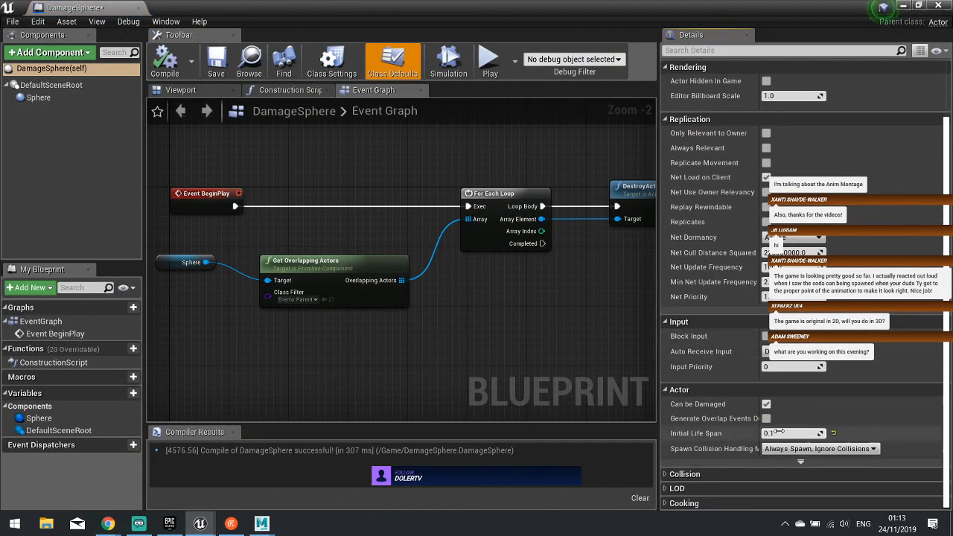
click(778, 432)
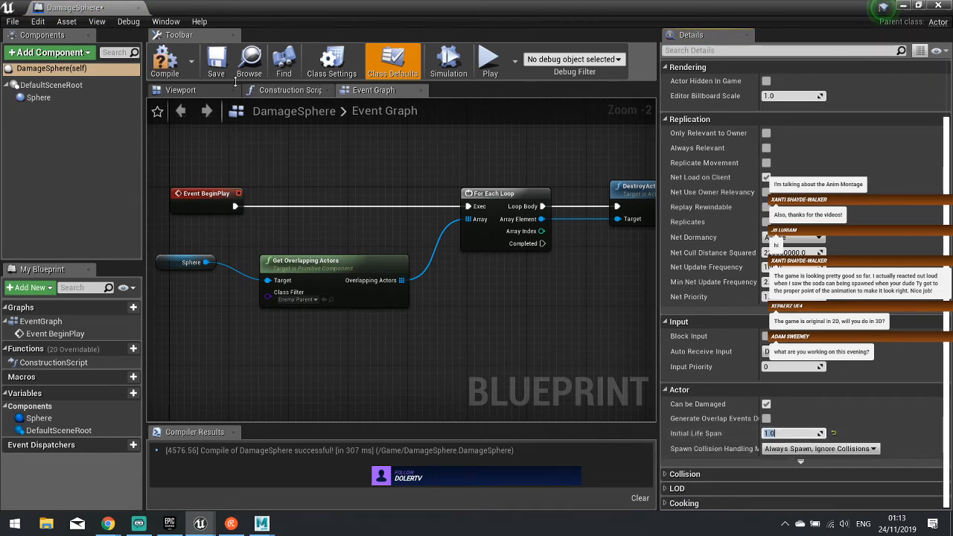
click(174, 71)
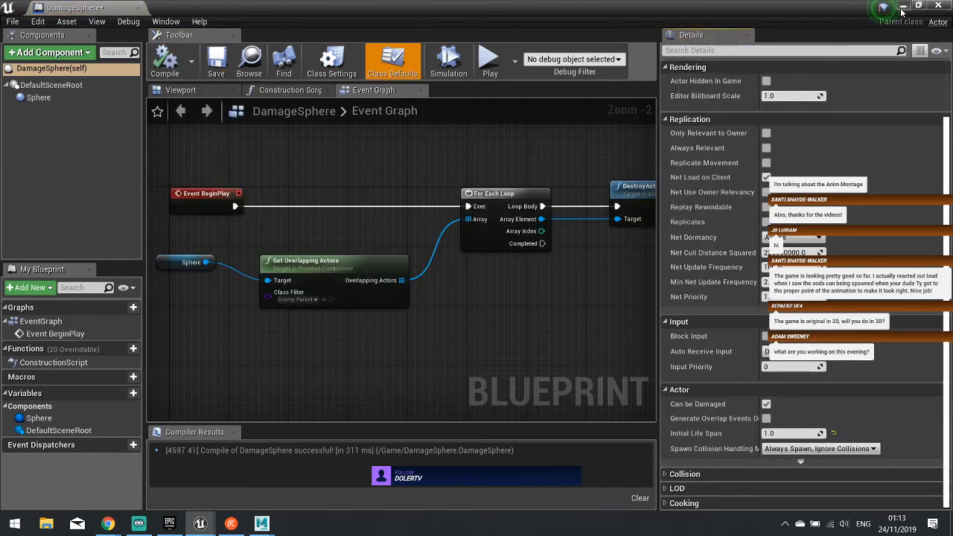
click(902, 7)
- Play-test the longer-lived damage sphere by throwing a soda can at an enemy in the level, and stop
click(585, 46)
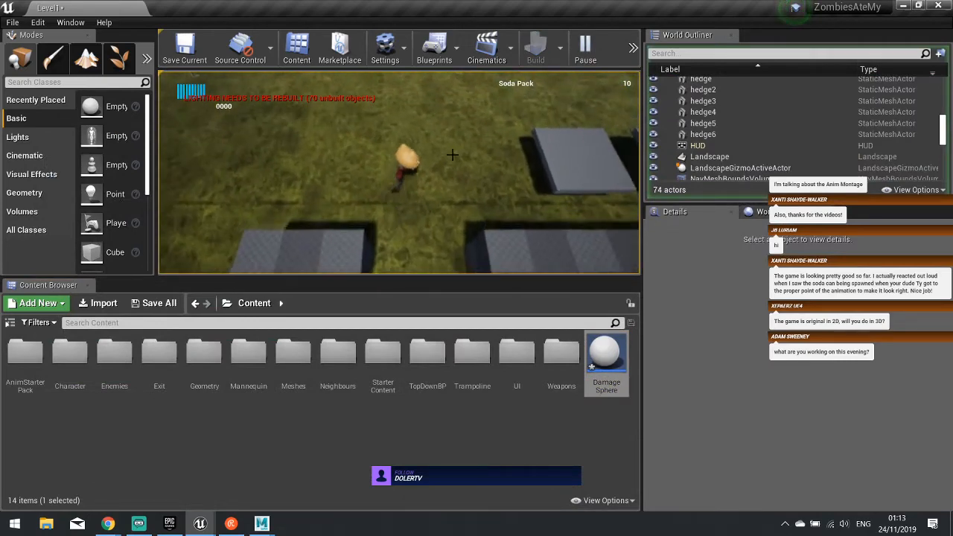
click(536, 140)
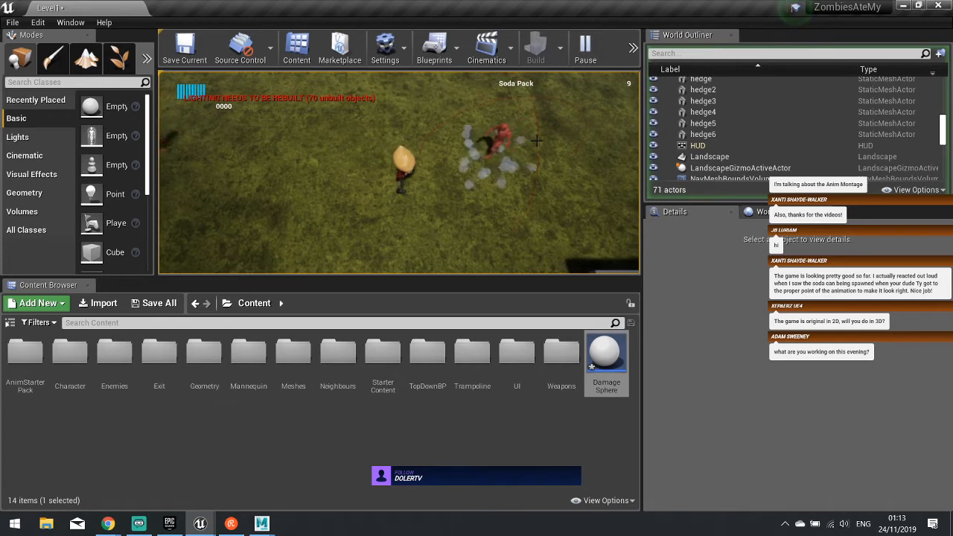
key(Escape)
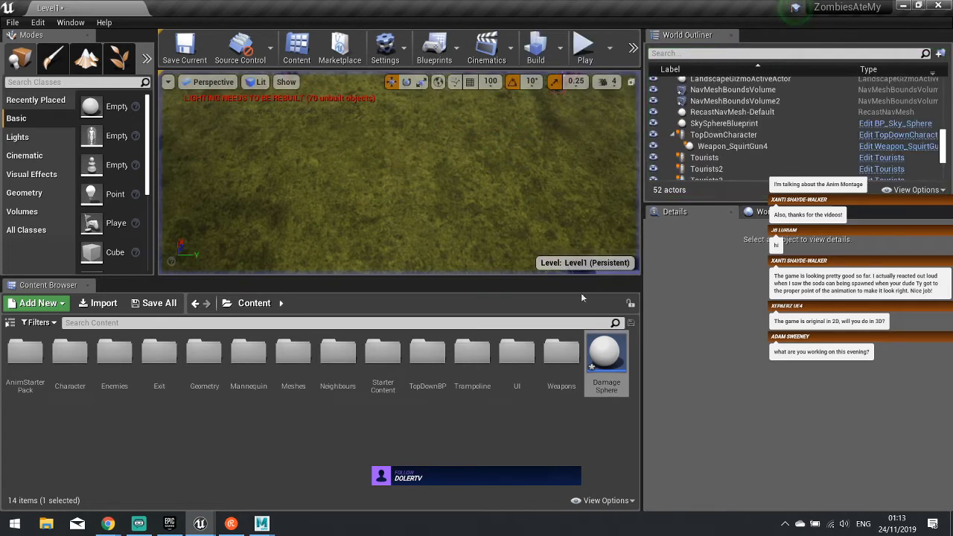
- Reopen the DamageSphere blueprint and move the DestroyActor node farther away from the For Each Loop
double_click(607, 353)
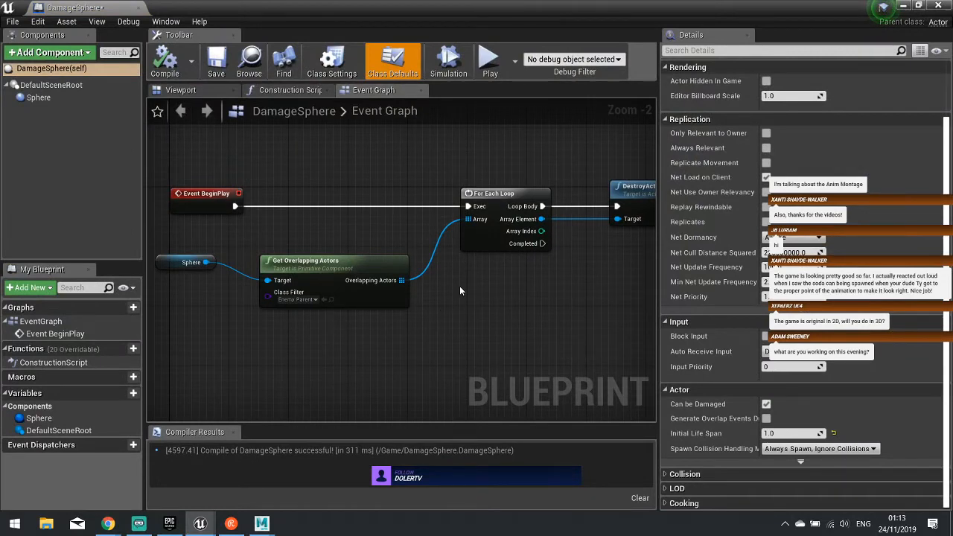
right_drag(459, 286, 416, 244)
drag(437, 196, 526, 203)
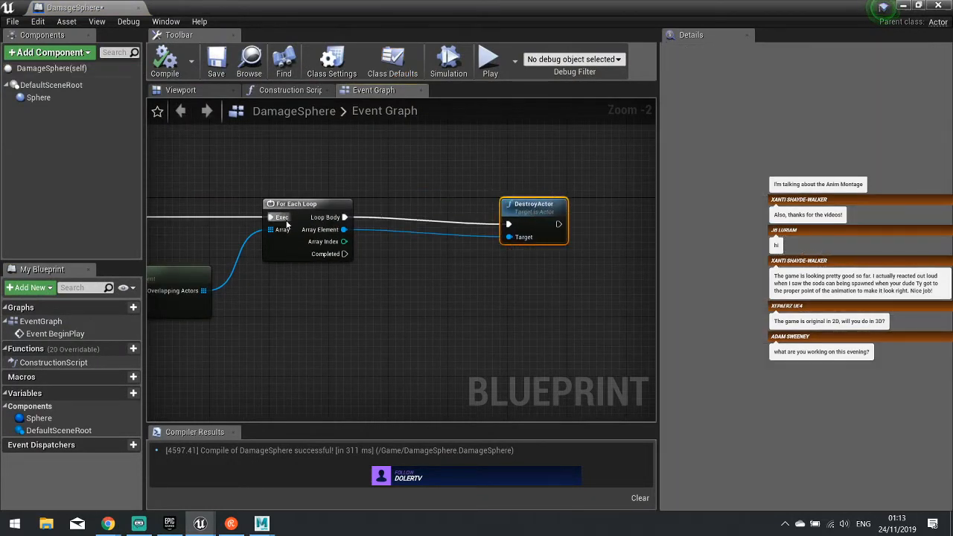
- Insert a Print String node between Event BeginPlay and the For Each Loop, and compile the blueprint
right_drag(318, 235, 565, 251)
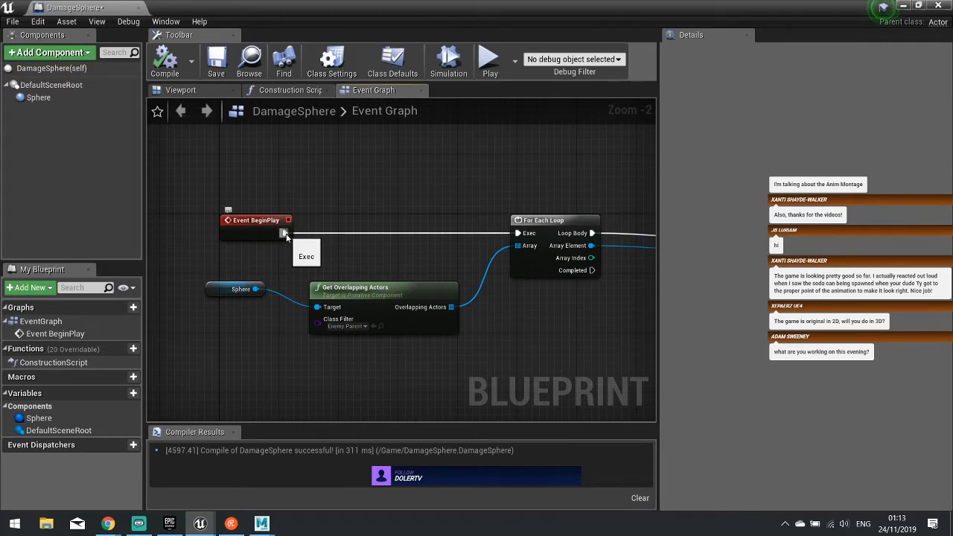
drag(286, 237, 367, 198)
text(print)
key(Return)
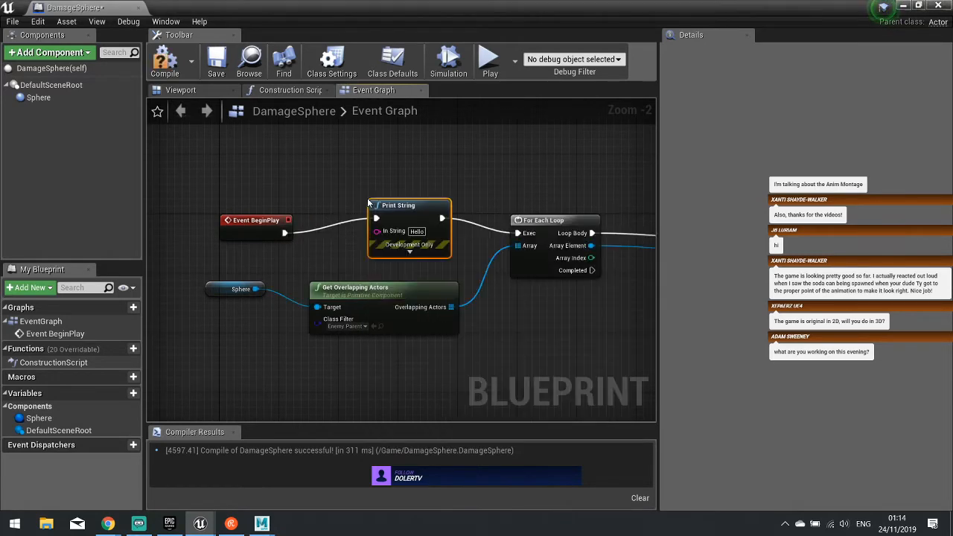
click(164, 59)
- Play the level and throw a soda can to check whether DamageSphere's BeginPlay message prints, and stop
click(903, 6)
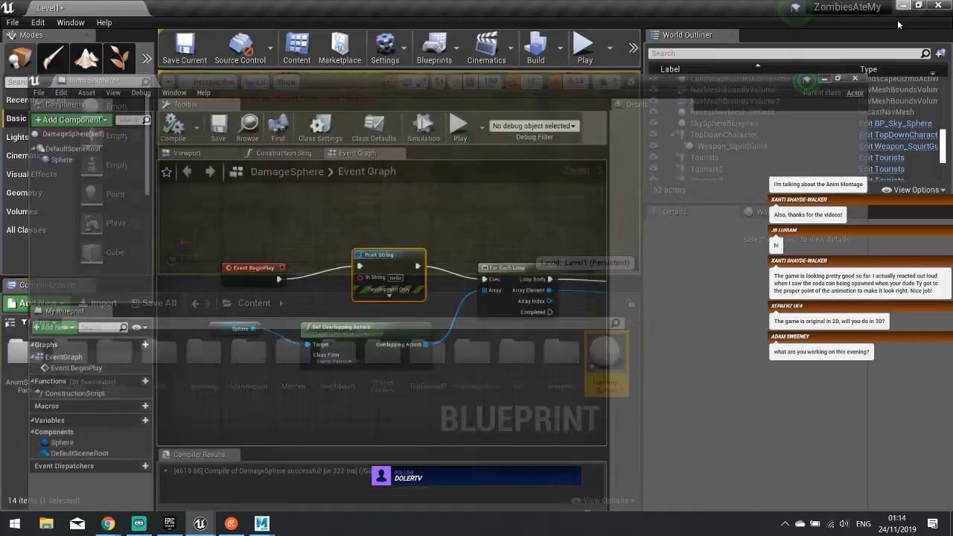
click(585, 49)
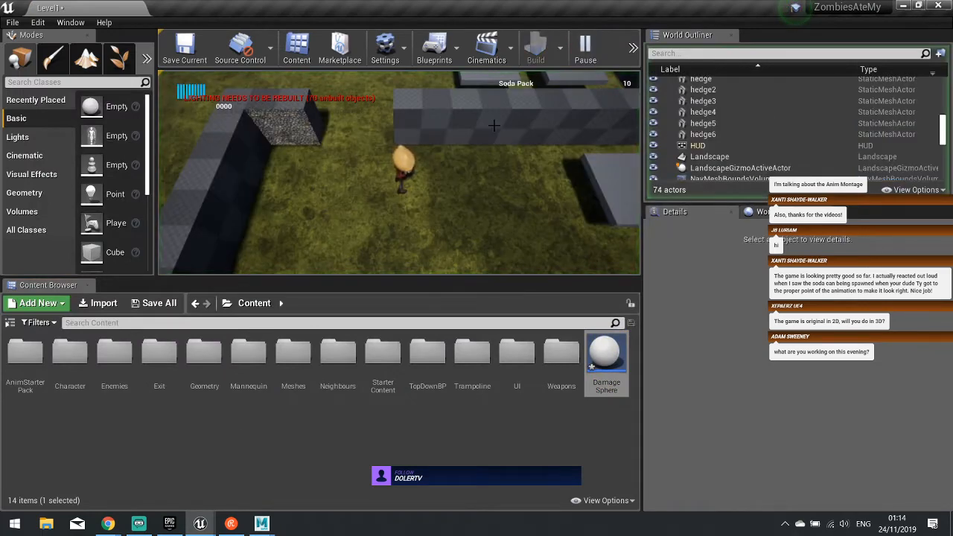
click(495, 127)
key(s)
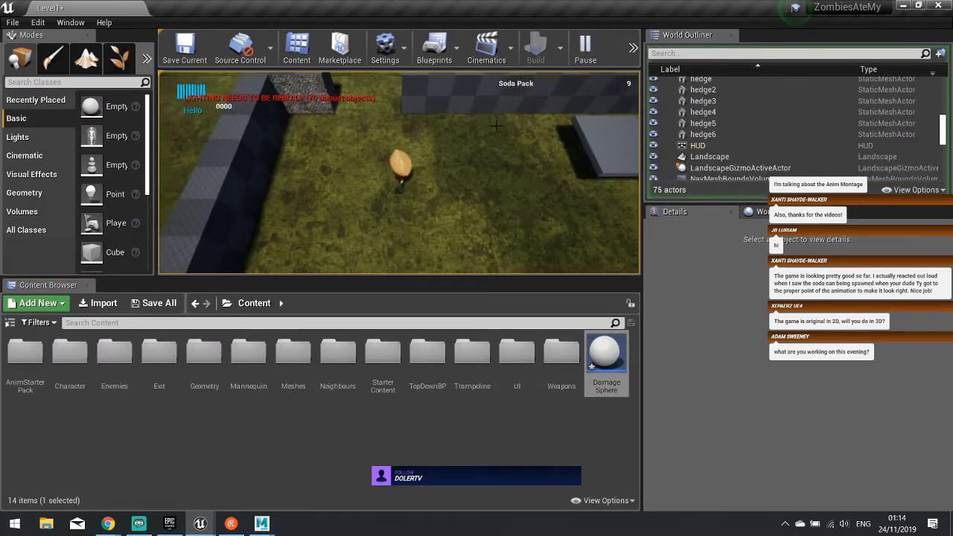
key(Escape)
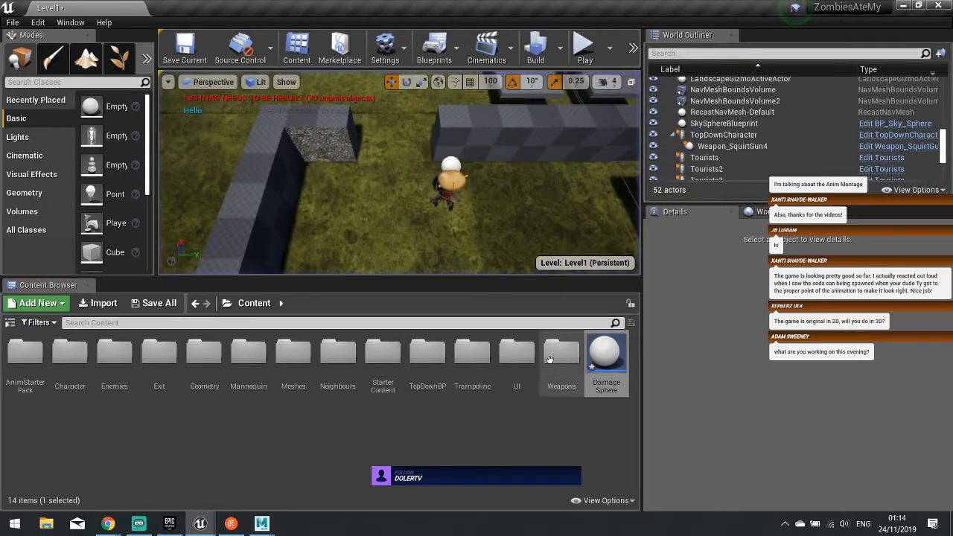
- In DamageSphere's event graph, delete the Print String node and reconnect Event BeginPlay to the For Each Loop
double_click(600, 356)
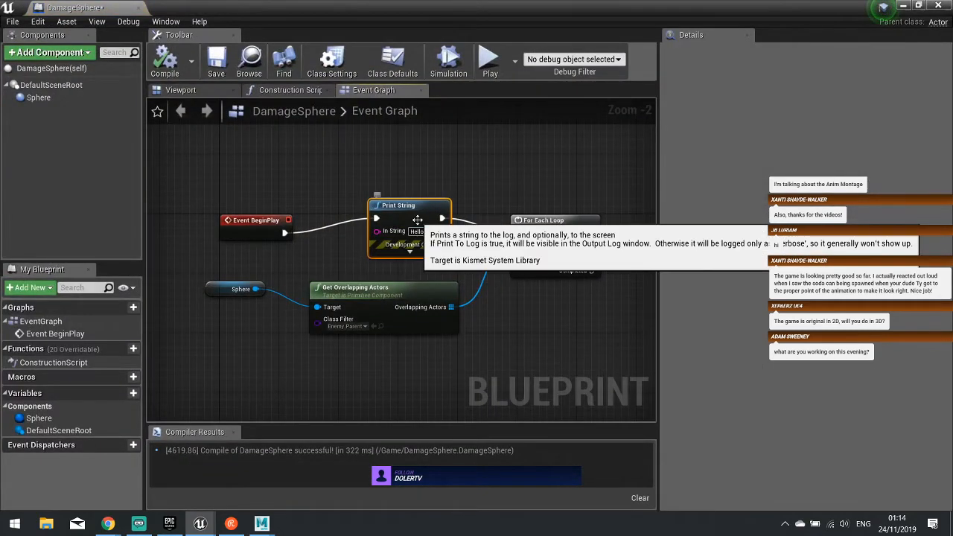
key(Delete)
drag(285, 233, 517, 232)
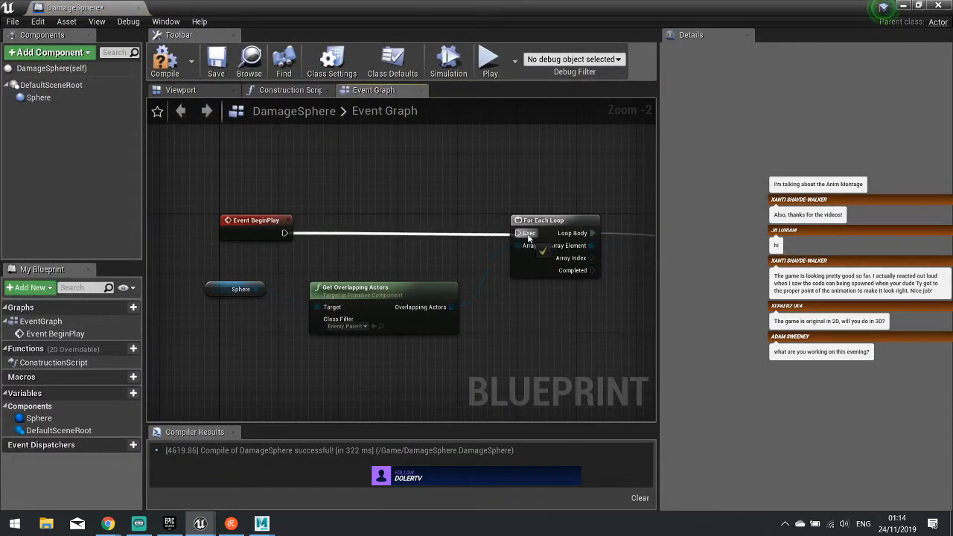
- Insert a Print String node between the For Each Loop's Loop Body and DestroyActor, and compile DamageSphere
right_drag(527, 306, 306, 307)
drag(371, 235, 440, 228)
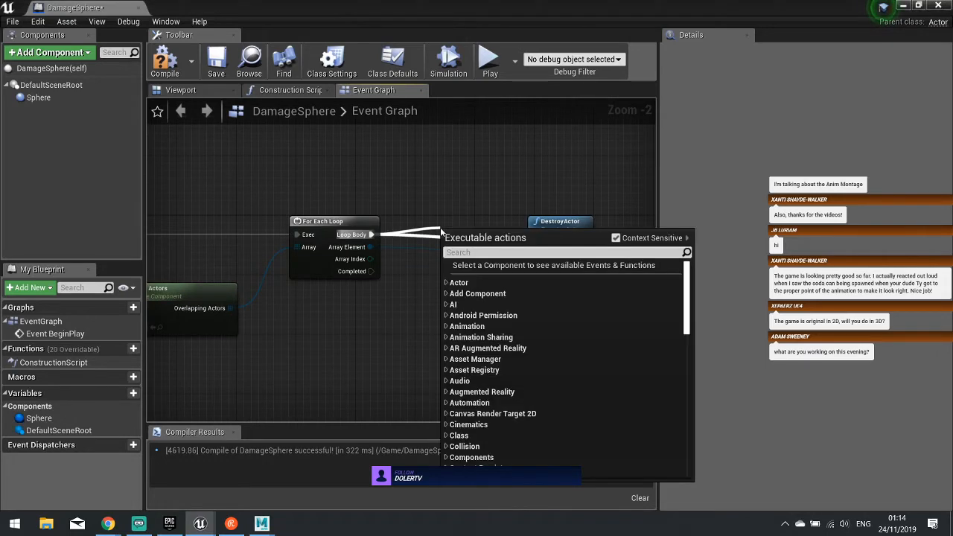
text(pri)
key(Return)
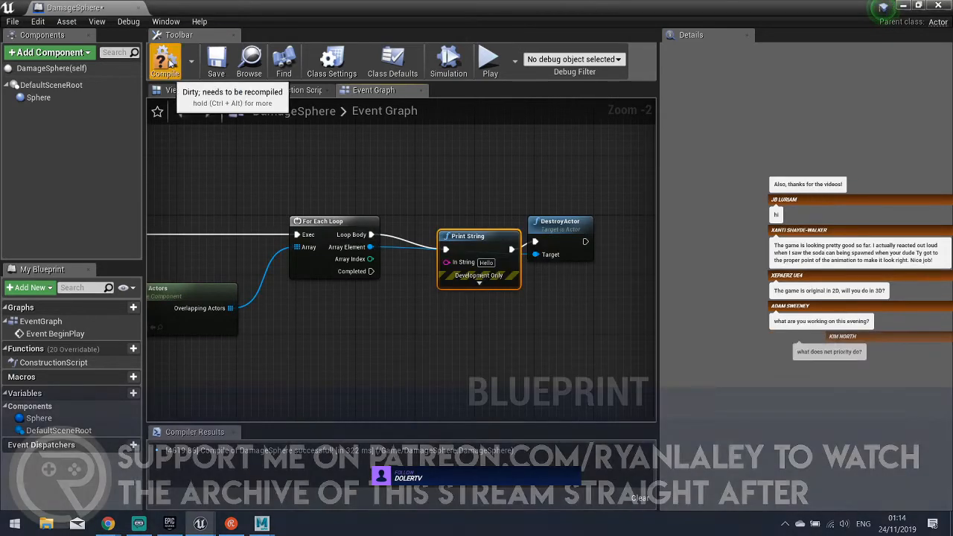
right_drag(361, 264, 495, 275)
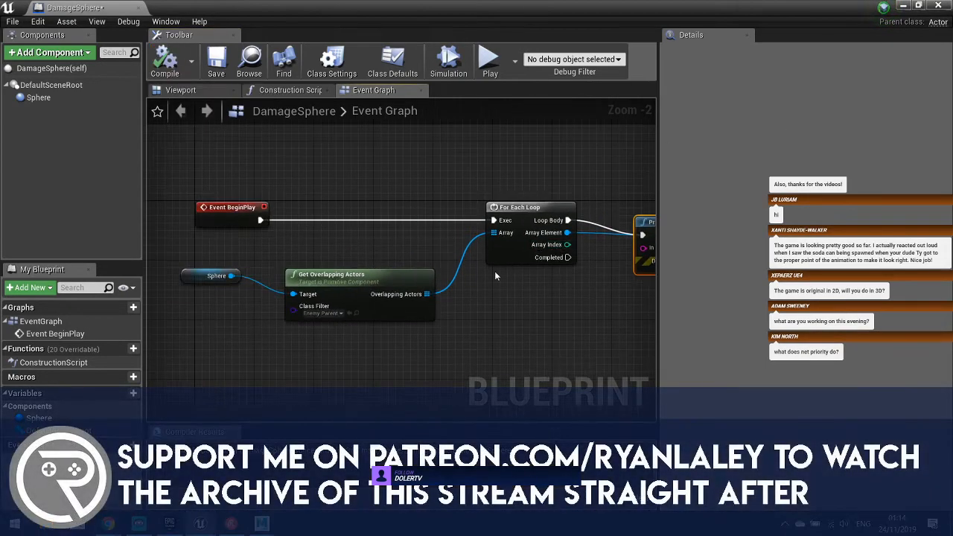
- Play-test by throwing soda cans at the red enemies to check whether the loop body's message prints, and stop
click(903, 6)
click(583, 46)
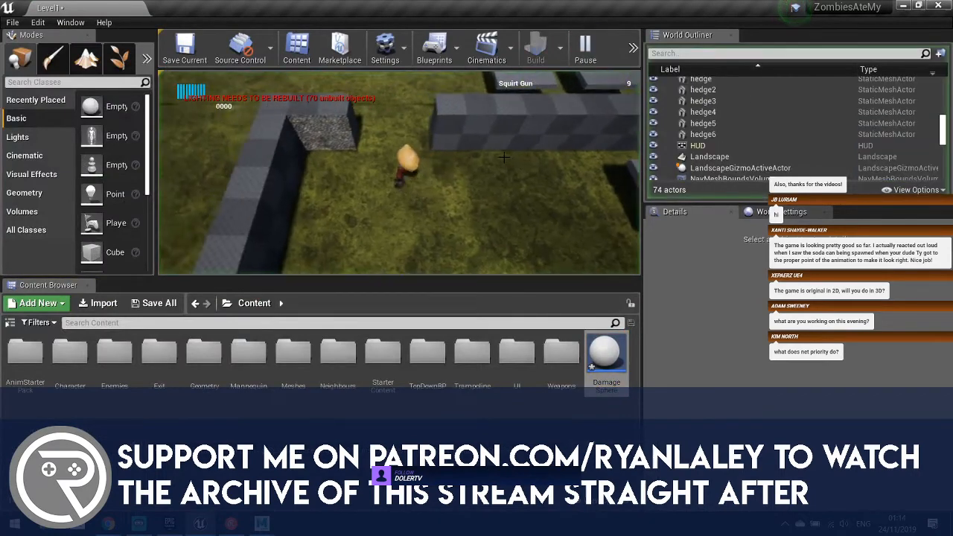
key(w)
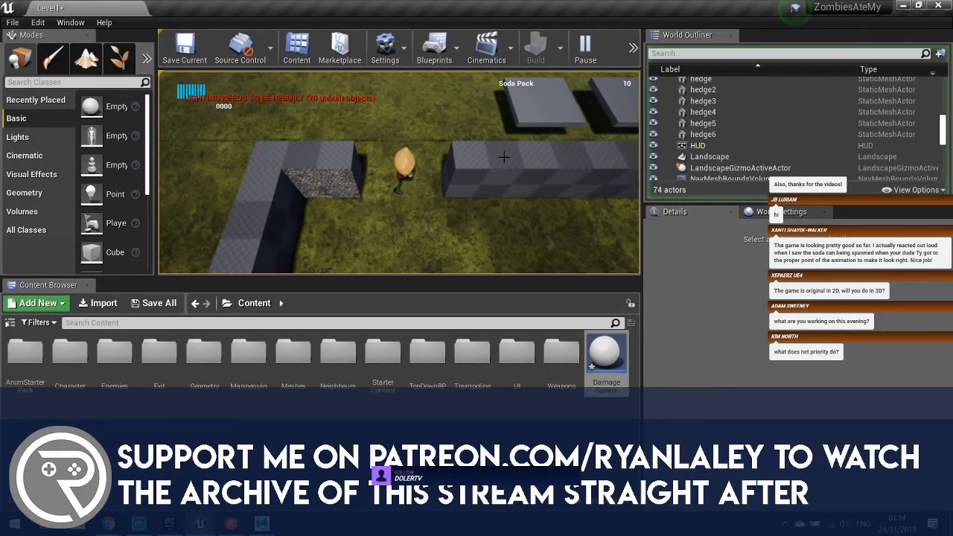
key(w)
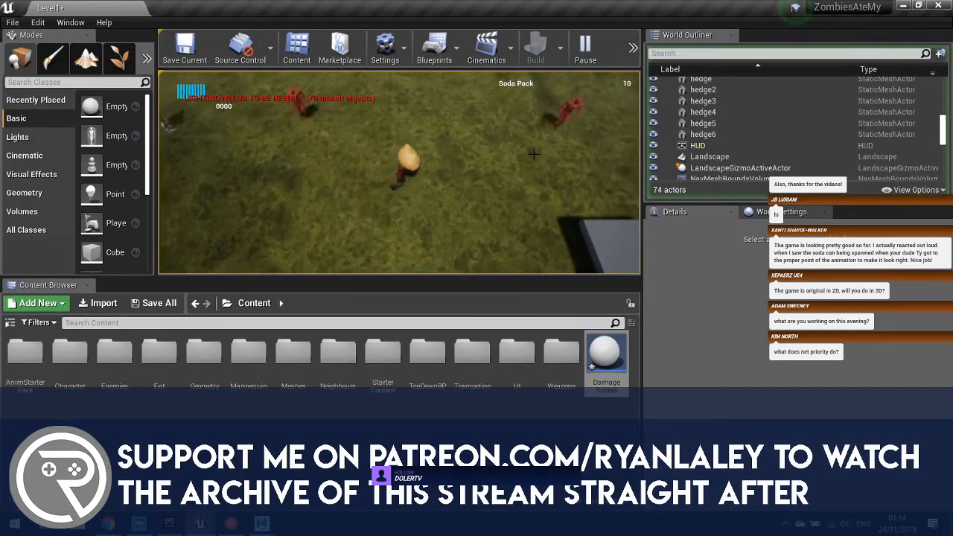
click(533, 155)
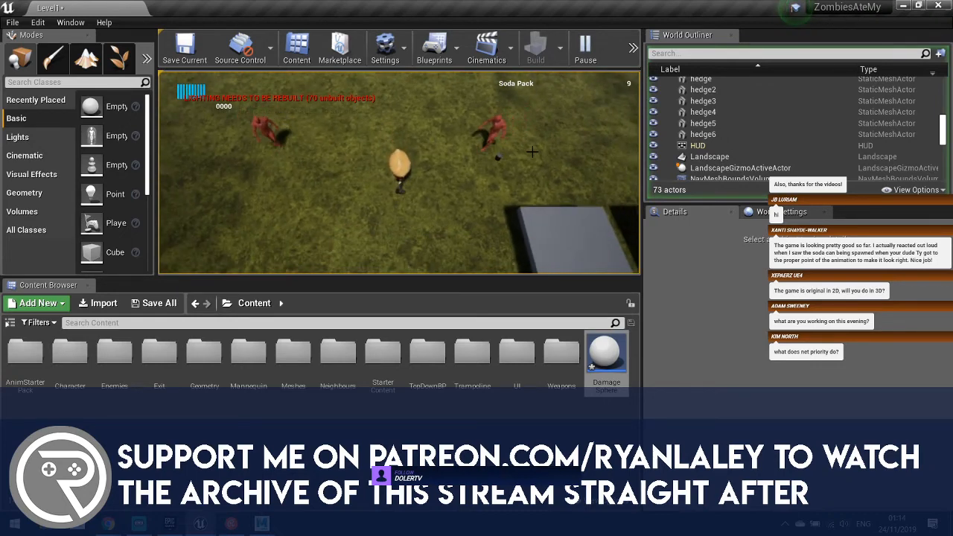
click(532, 152)
key(w)
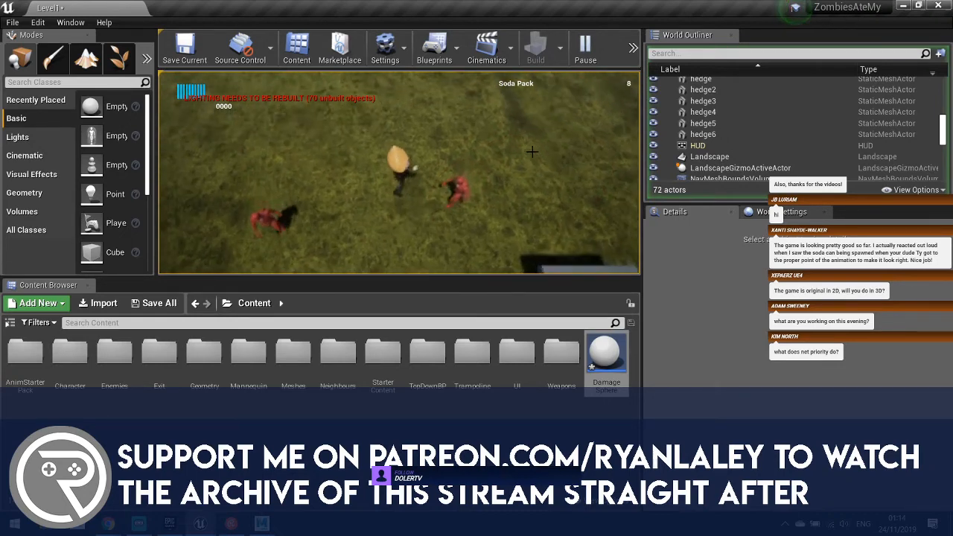
key(Escape)
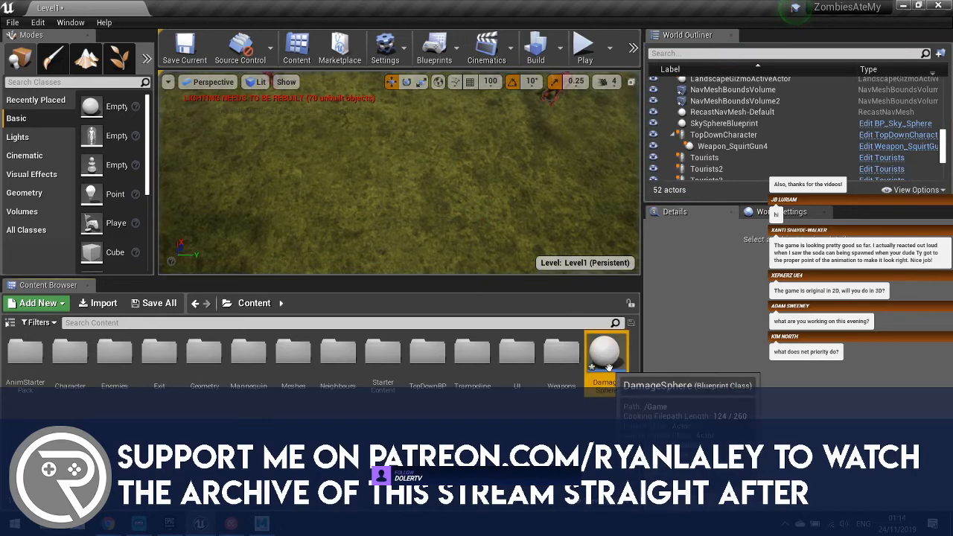
- Reopen DamageSphere and examine the Sphere component's overlap event and collision preset settings
double_click(588, 351)
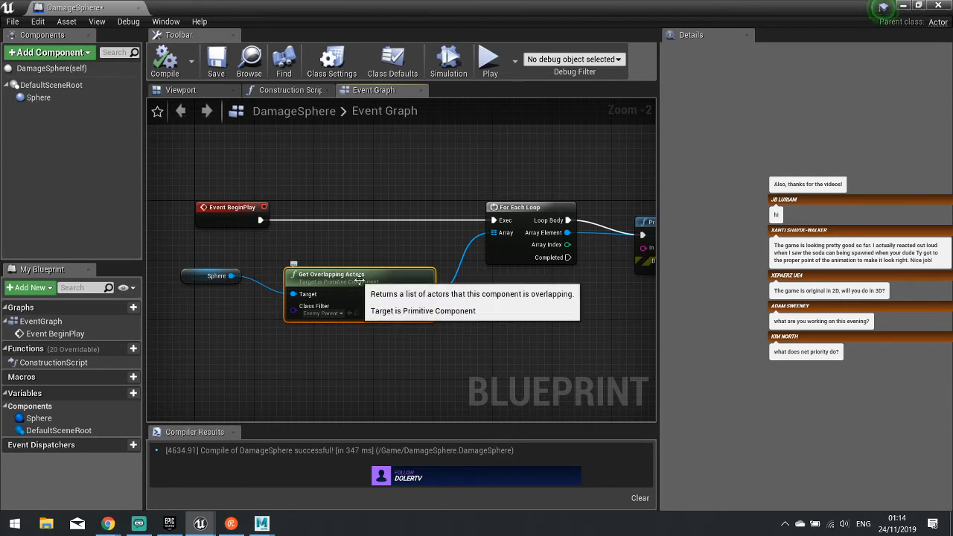
click(73, 100)
scroll(750, 319, down, 5)
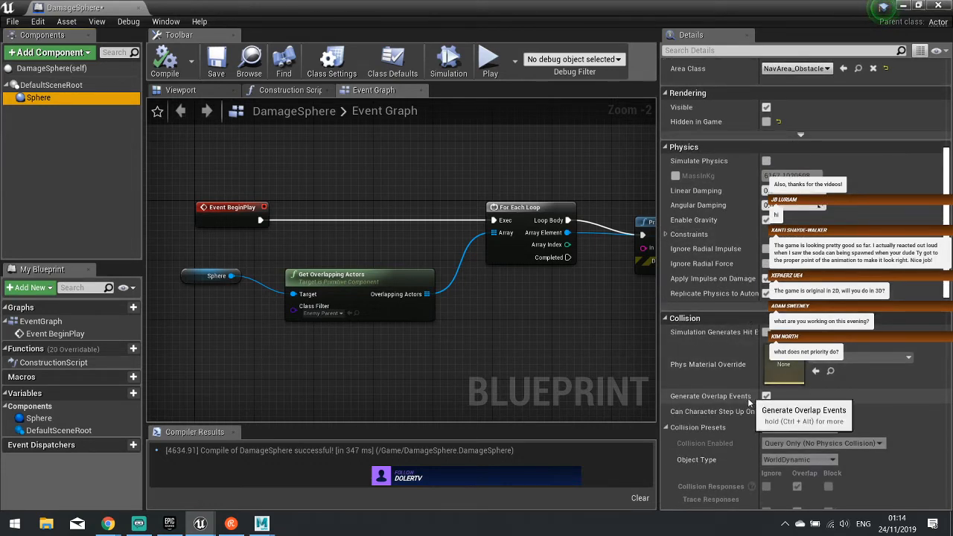
scroll(859, 420, down, 3)
scroll(860, 418, down, 2)
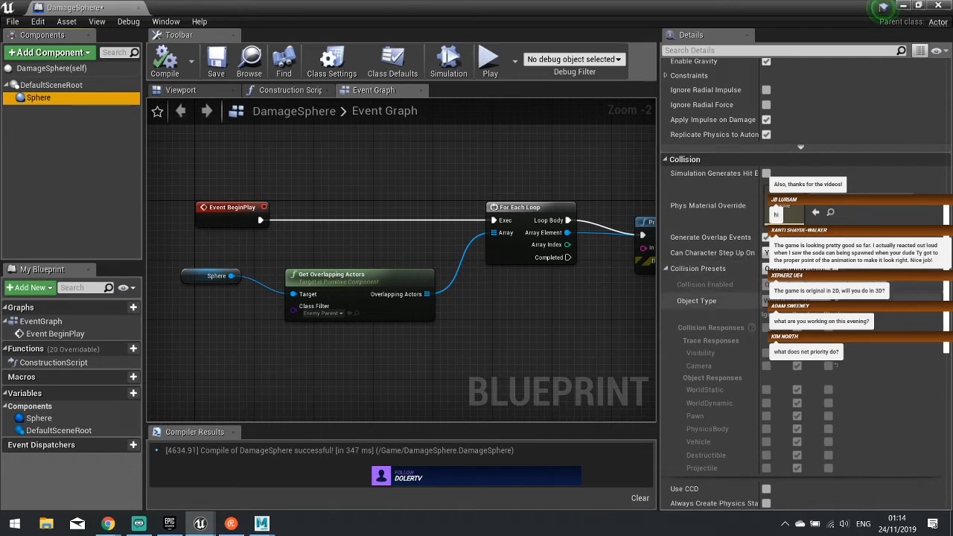
scroll(733, 381, down, 1)
scroll(742, 344, down, 2)
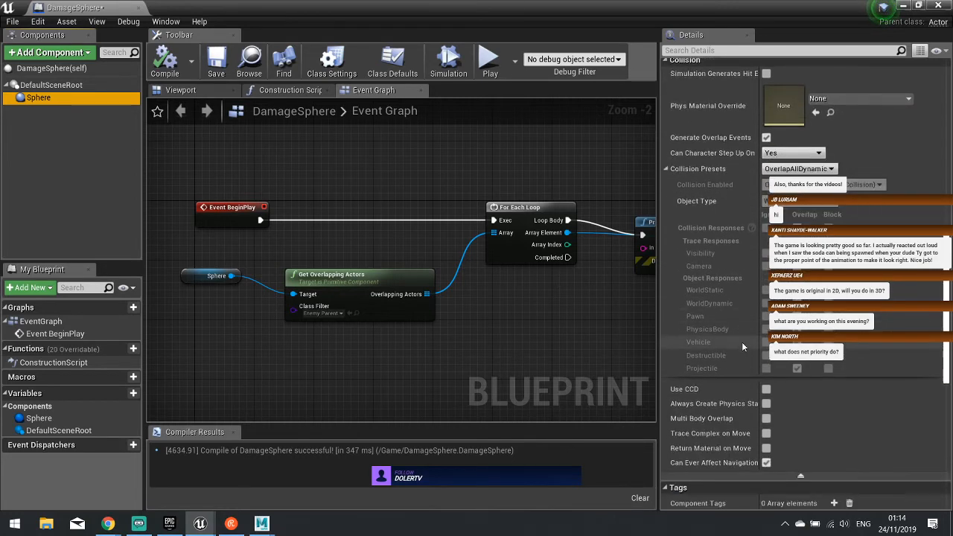
scroll(741, 340, up, 2)
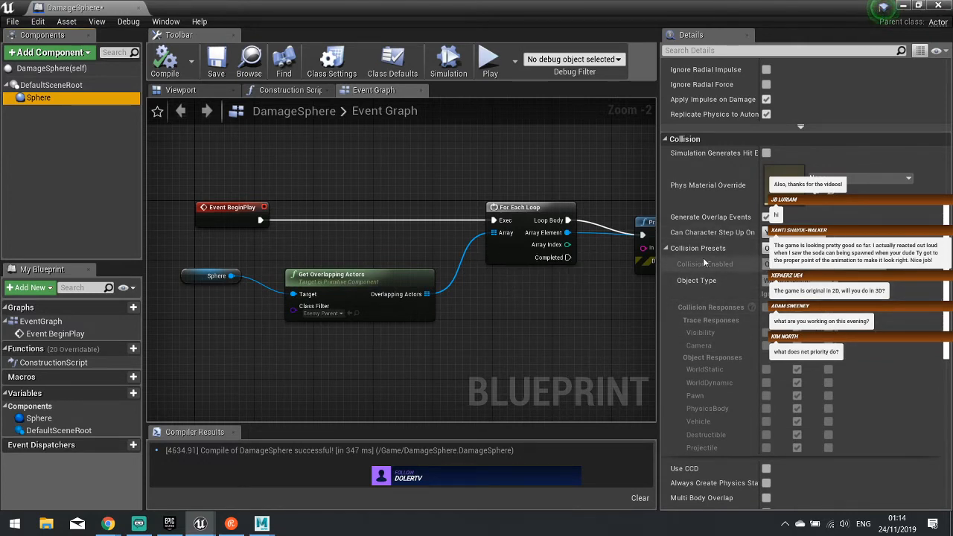
- Check the DefaultSceneRoot's settings and the overlap-to-destroy node chain in DamageSphere, and close the blueprint
right_drag(583, 275, 429, 290)
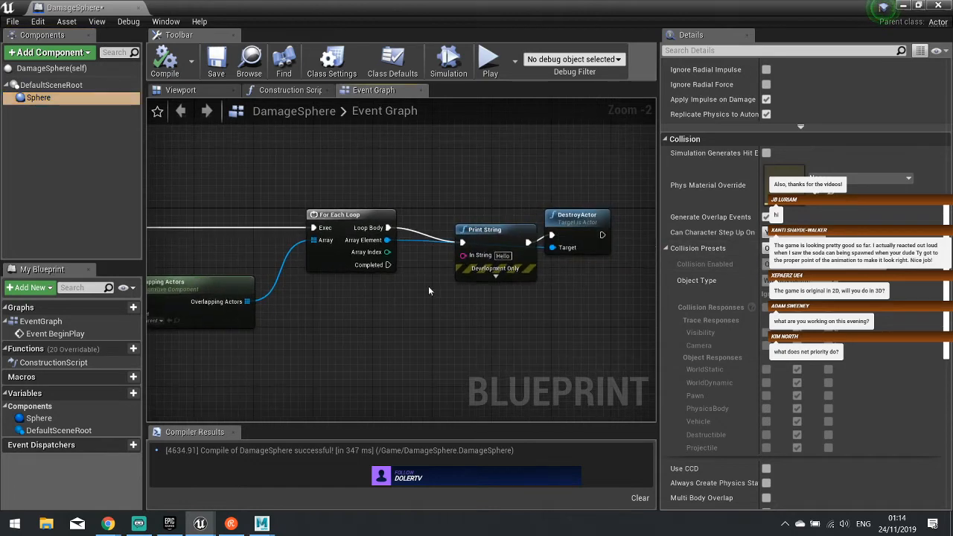
click(51, 85)
scroll(747, 315, up, 2)
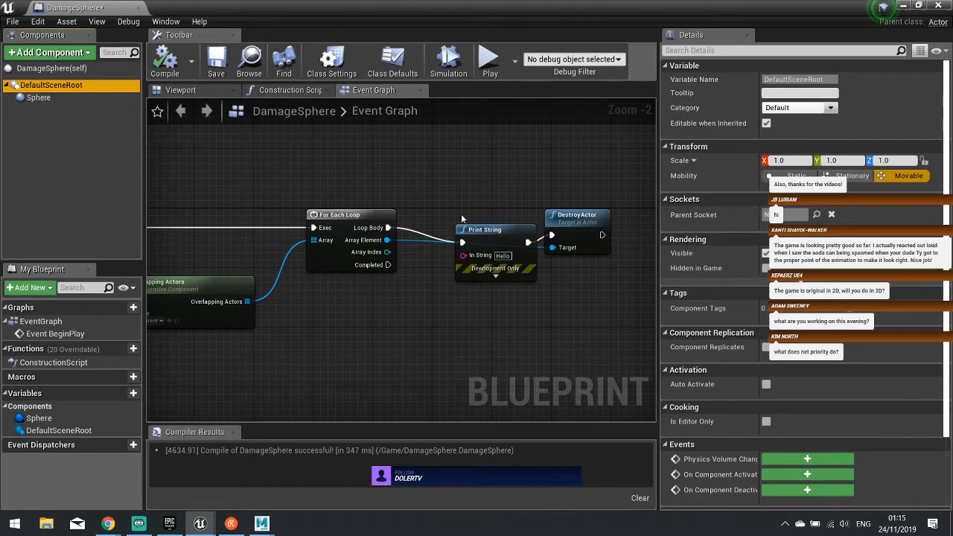
right_drag(370, 308, 523, 306)
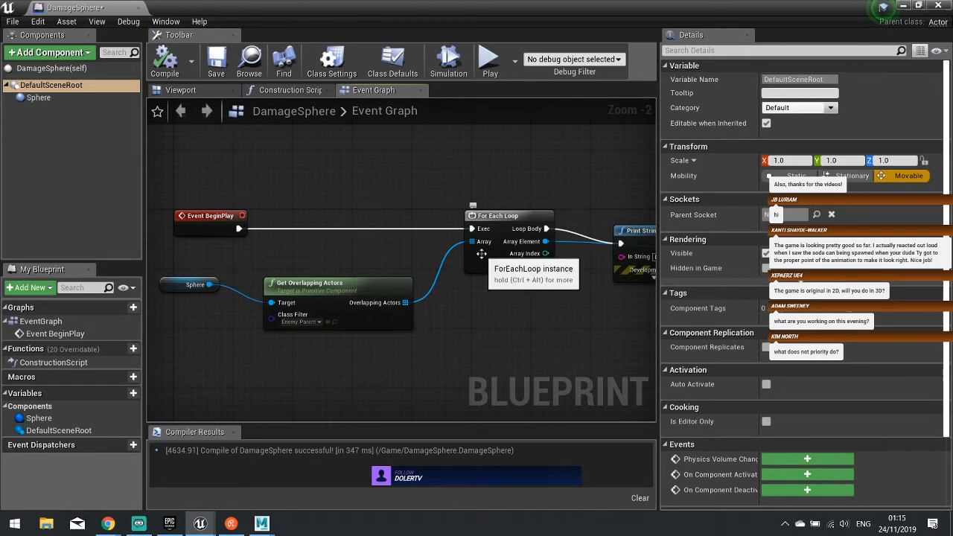
right_drag(543, 209, 370, 204)
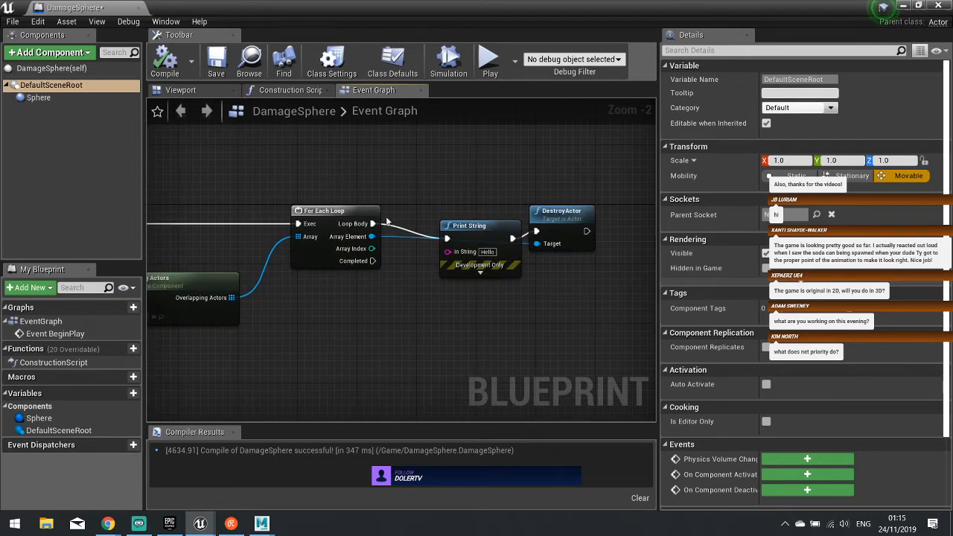
click(938, 6)
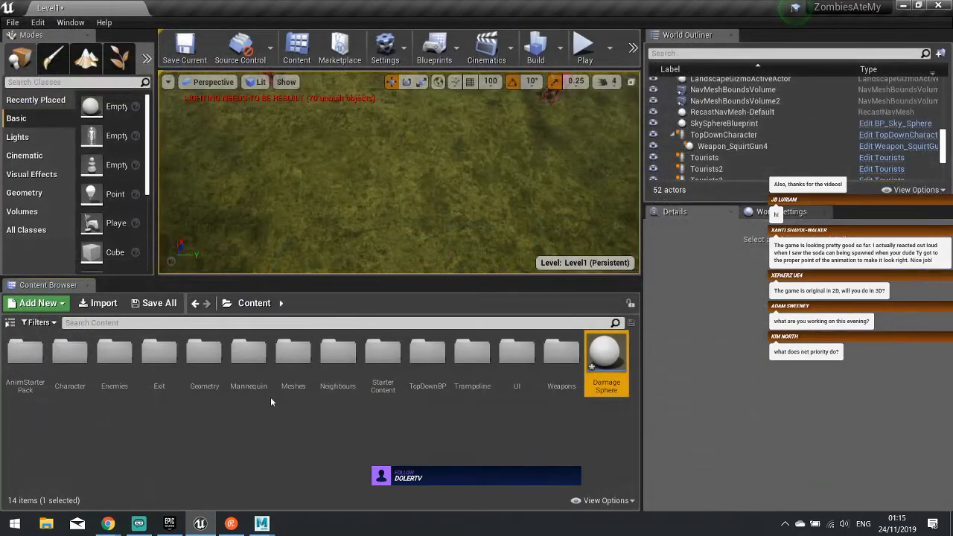
- In the Enemy_parent blueprint, delete the Event RadialDamage, Print String and DestroyActor nodes, and compile
double_click(155, 355)
double_click(70, 354)
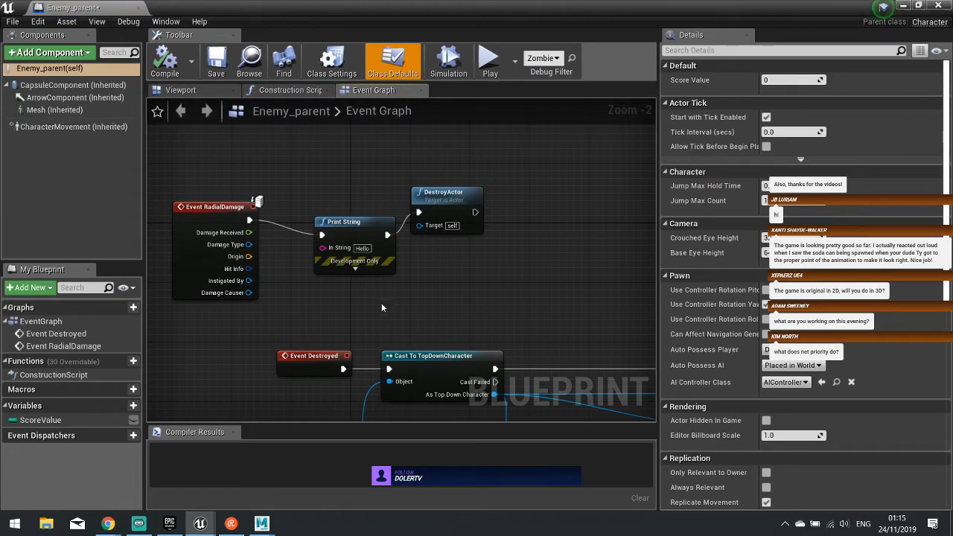
right_drag(381, 303, 400, 245)
drag(446, 237, 195, 125)
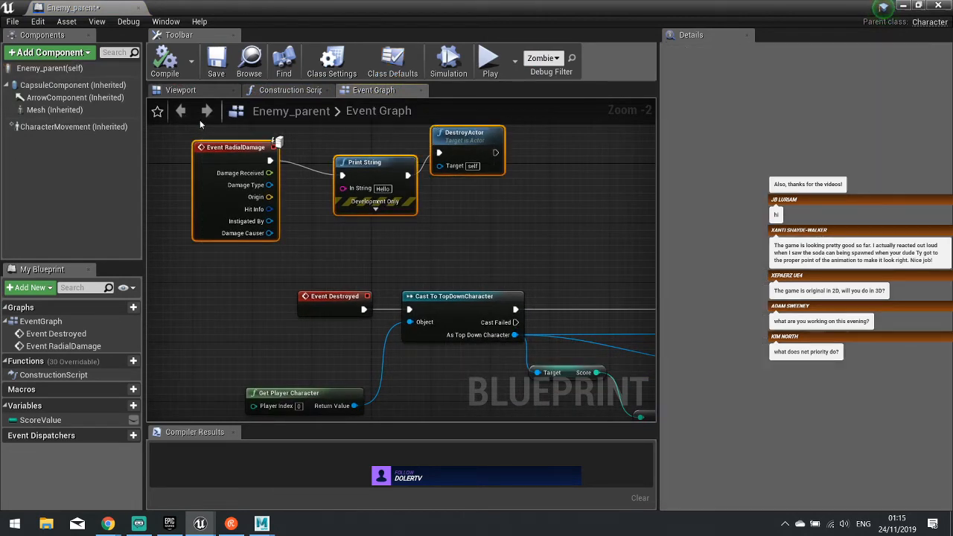
key(Delete)
click(179, 71)
- Examine the expanded collision presets of Enemy_parent's inherited Mesh component
right_drag(326, 178, 290, 144)
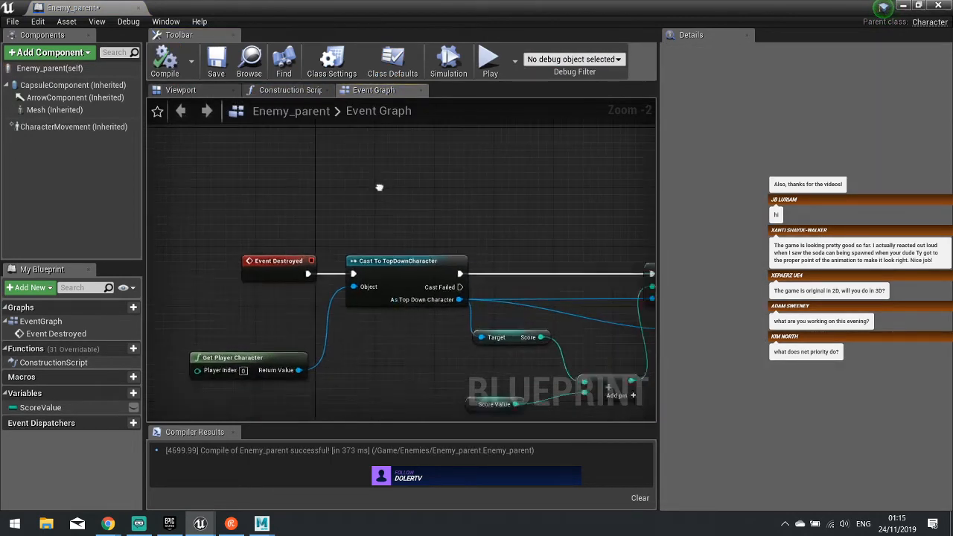
scroll(250, 135, down, 2)
click(44, 110)
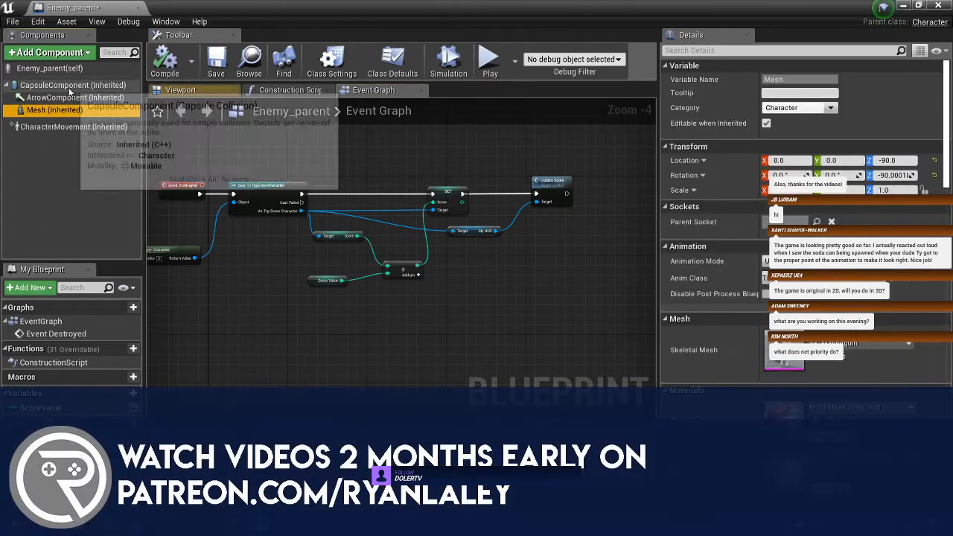
scroll(704, 361, down, 6)
scroll(705, 360, down, 12)
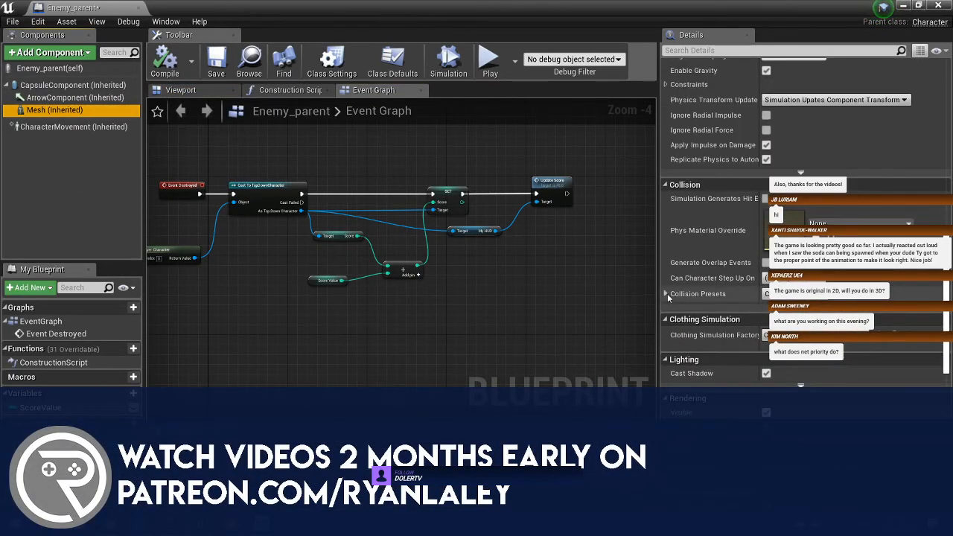
click(666, 295)
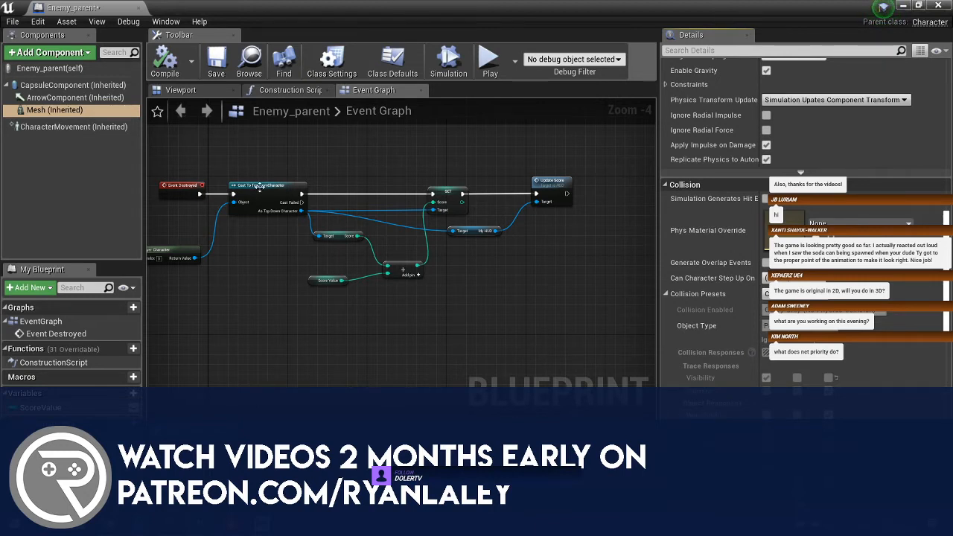
- Set the collision preset of Enemy_parent's CapsuleComponent to OverlapAll, compile, and return to the level editor
click(73, 85)
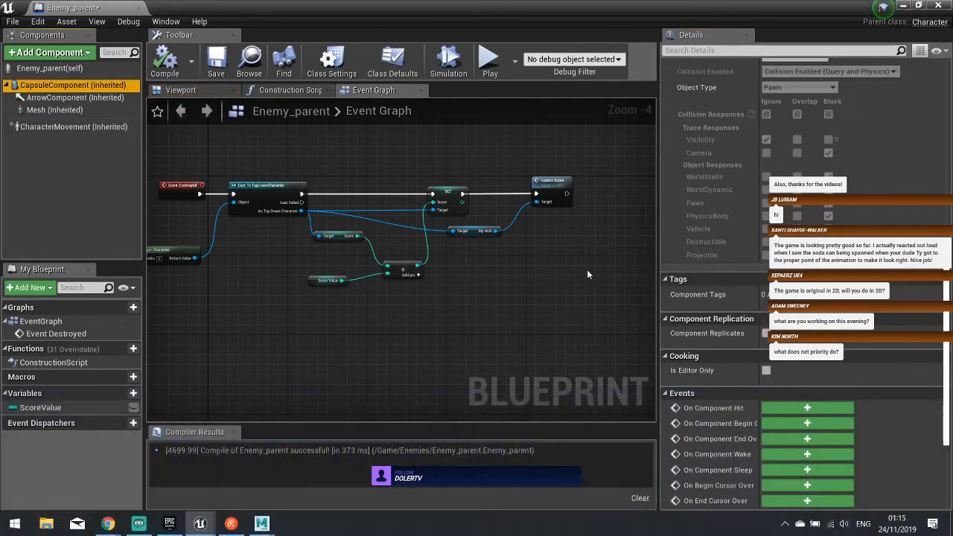
scroll(706, 282, up, 5)
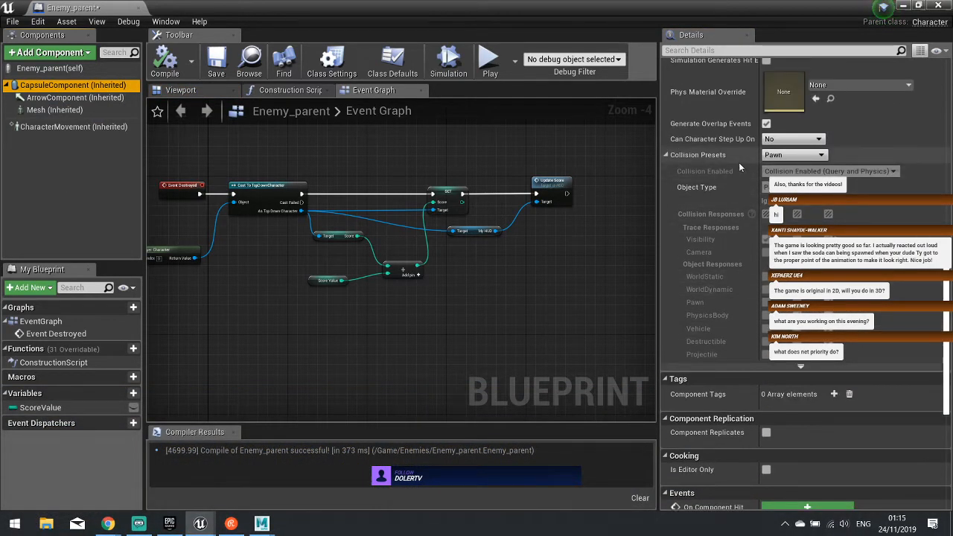
click(789, 155)
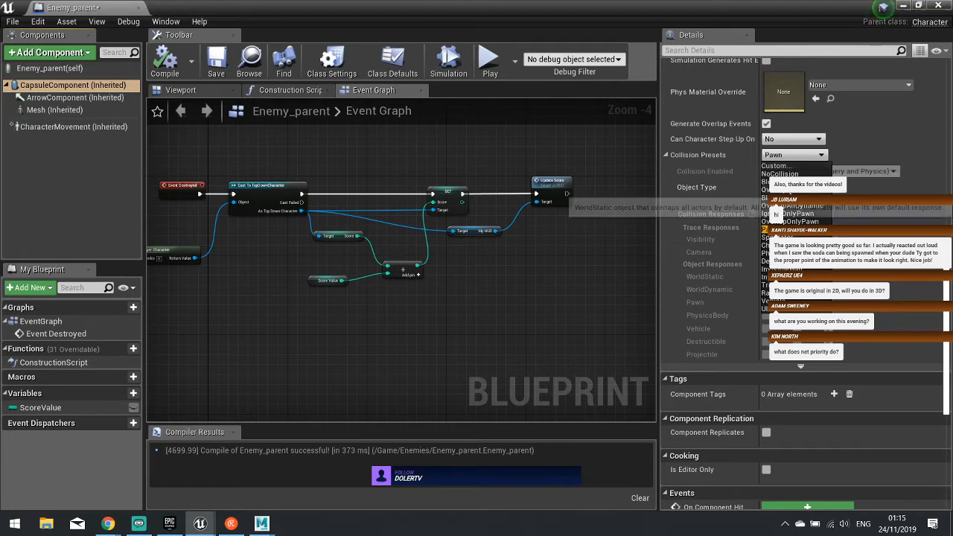
click(767, 190)
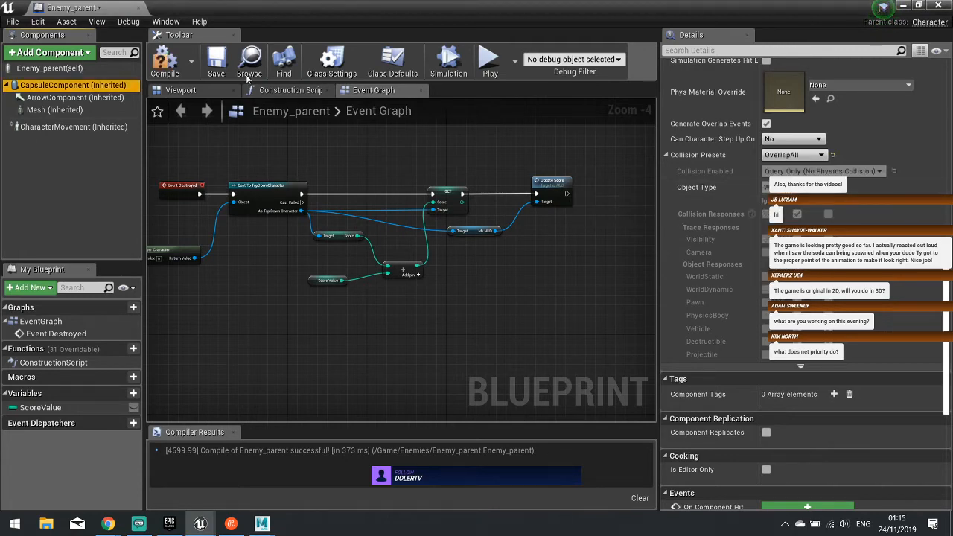
click(166, 60)
click(903, 5)
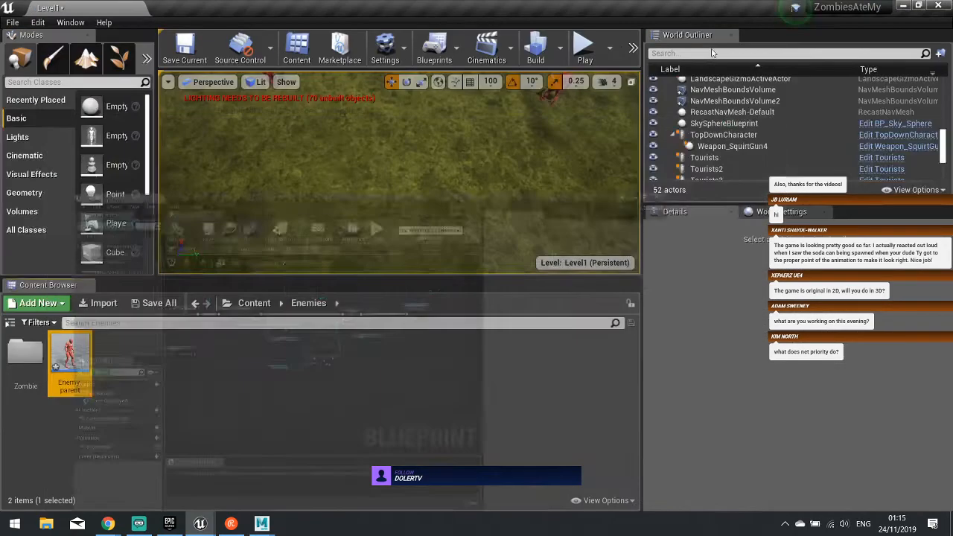
- Play-test the level by walking the character across the field with the Soda Pack equipped, and stop the session
click(585, 46)
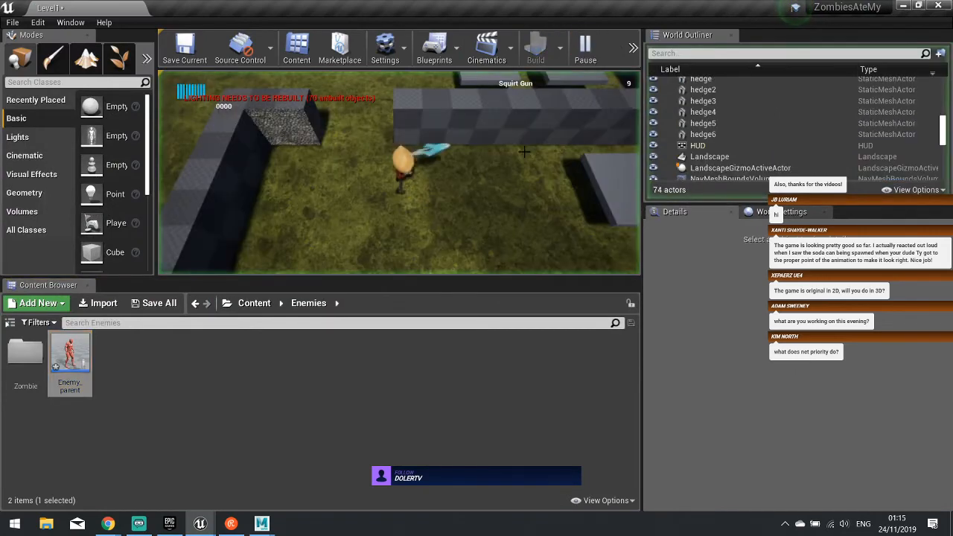
key(w)
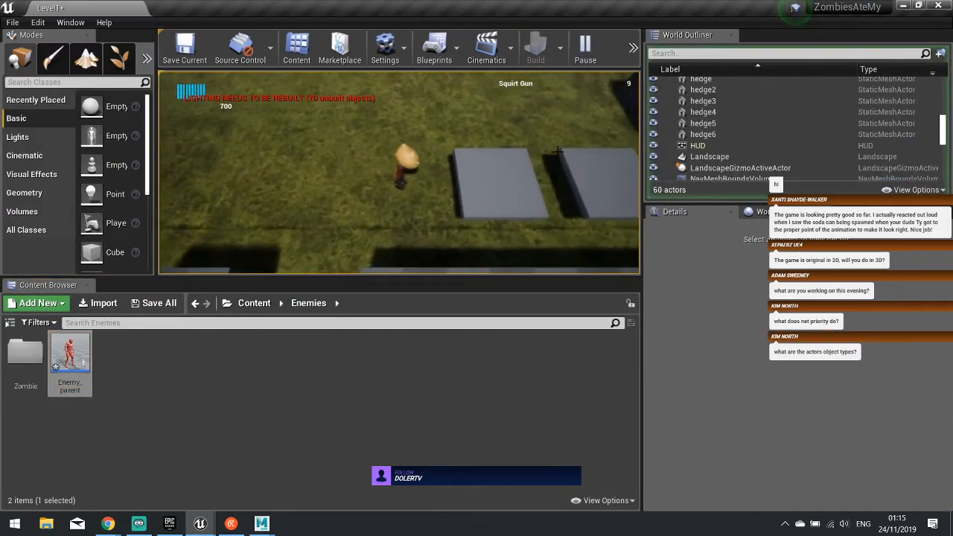
key(w)
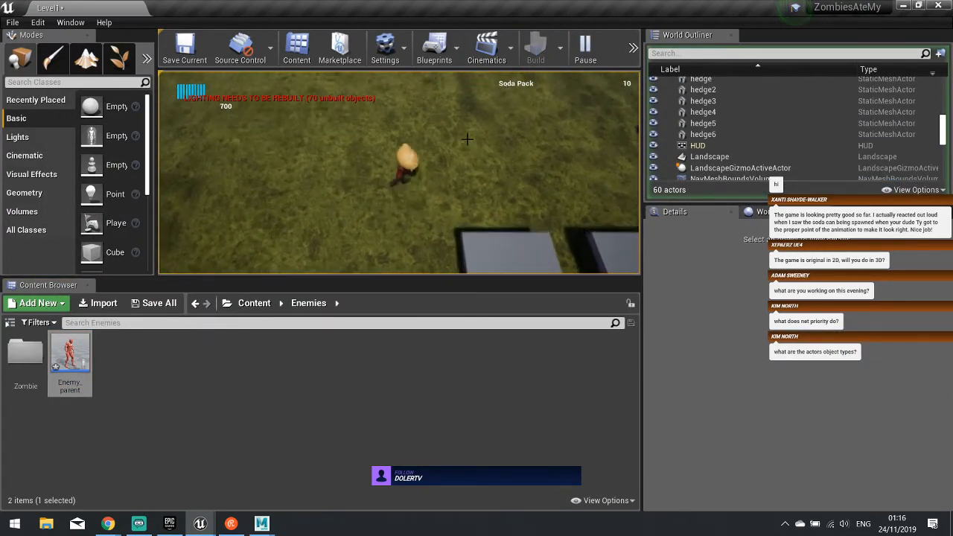
key(w)
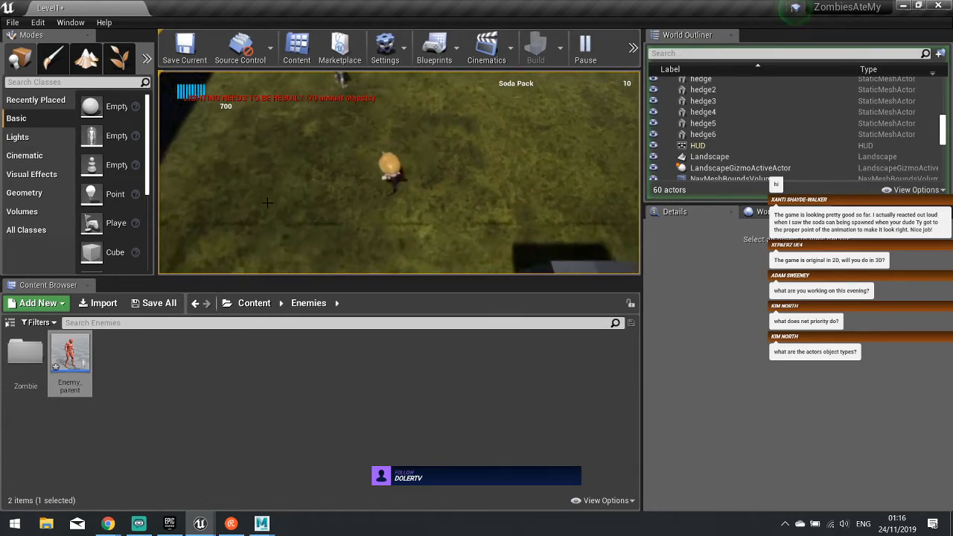
key(Escape)
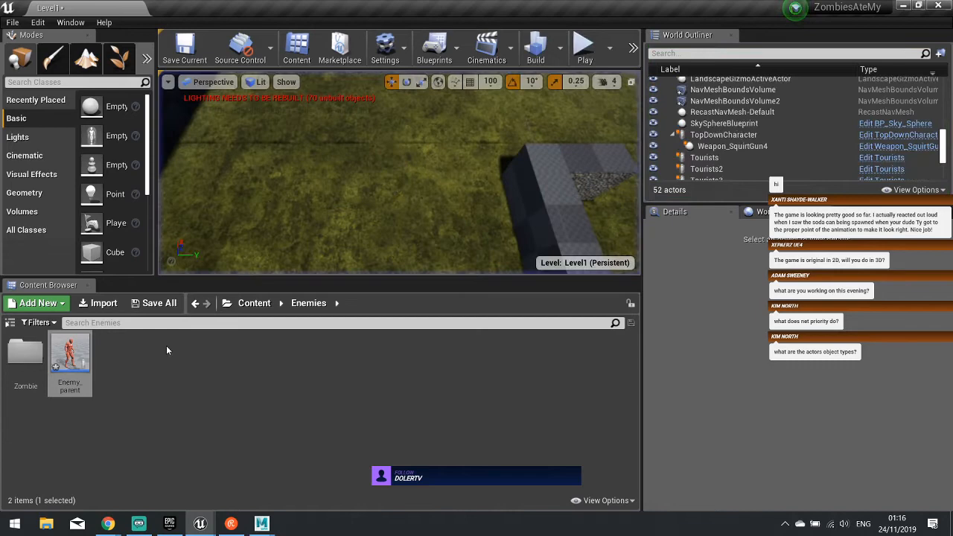
- Reopen Enemy_parent, set the CapsuleComponent's collision preset to Custom, compile, and return to the level editor
double_click(84, 356)
right_drag(279, 206, 405, 266)
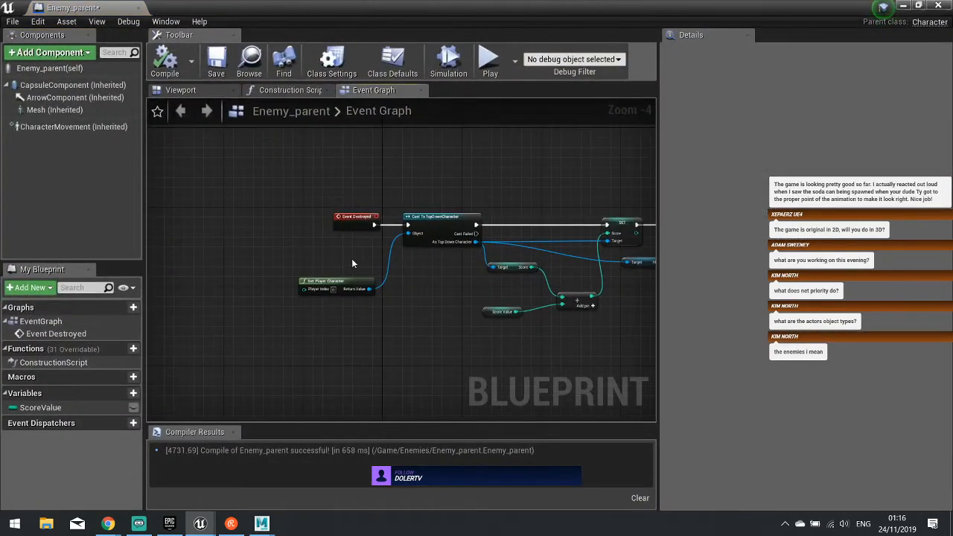
right_drag(307, 197, 265, 169)
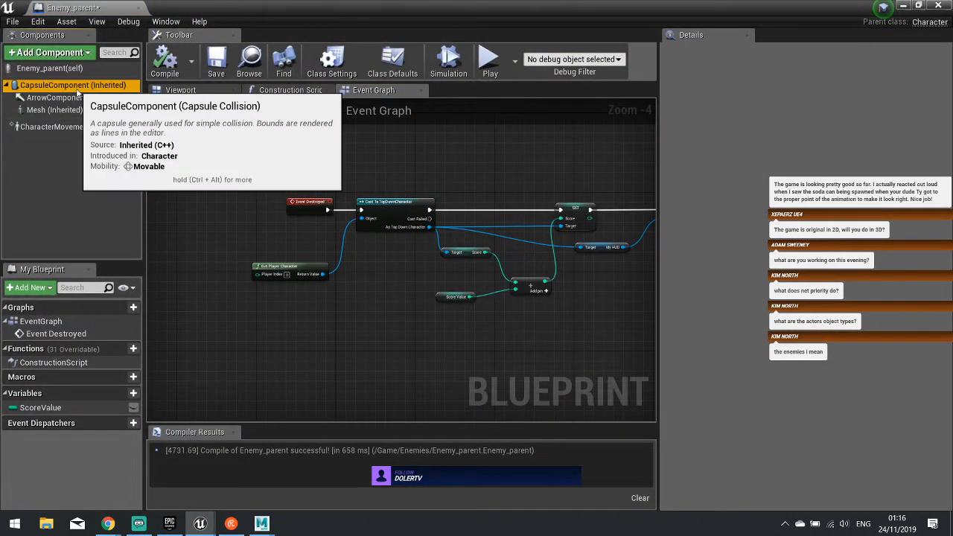
click(72, 85)
click(793, 154)
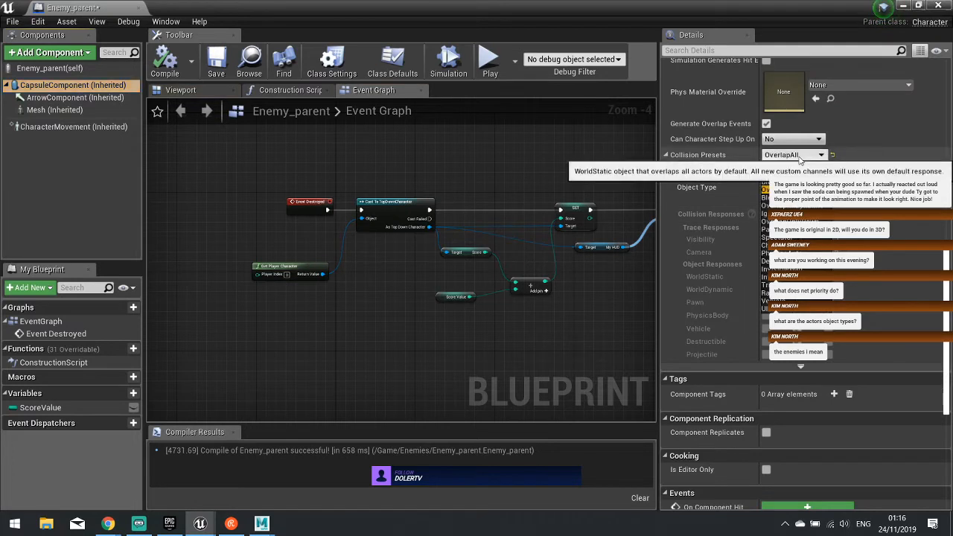
click(775, 165)
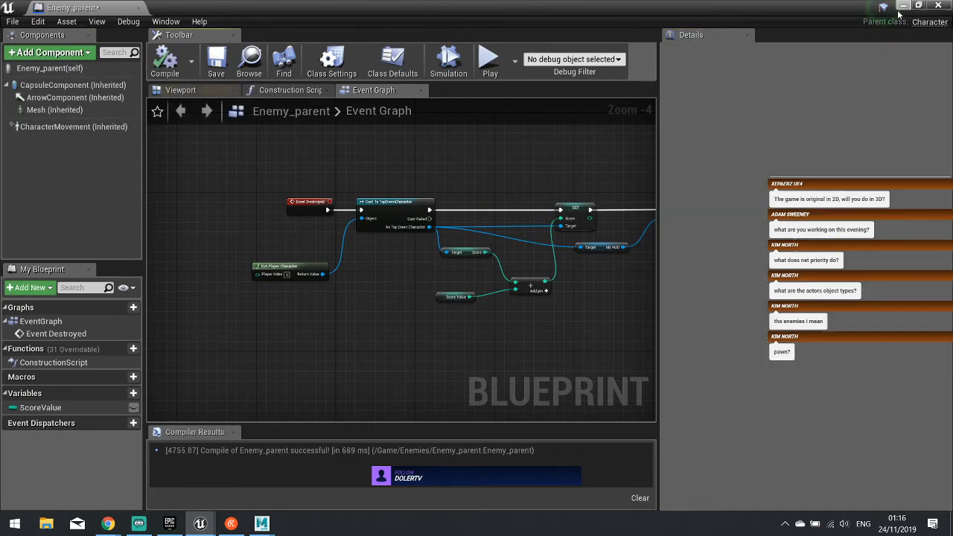
click(901, 7)
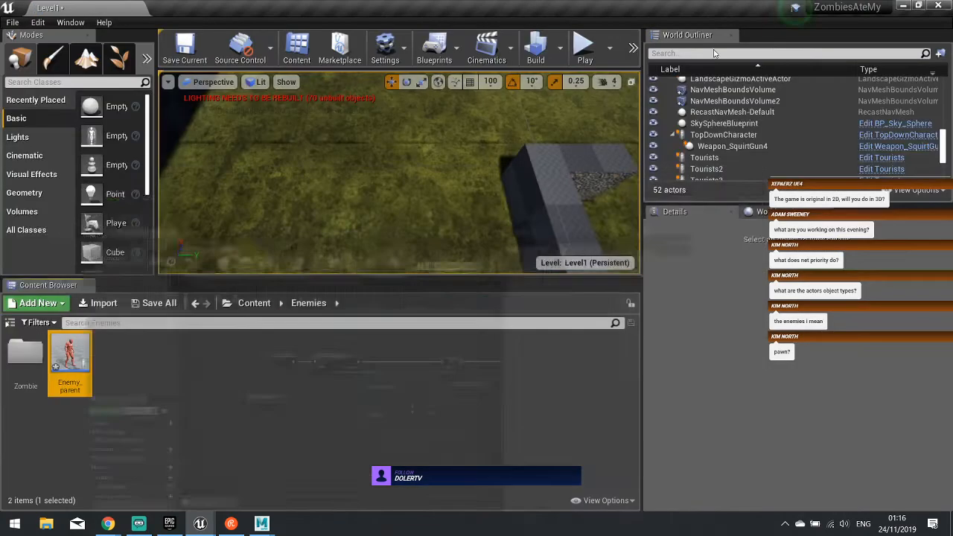
- Play-test the level by switching to the Soda Pack and throwing two soda cans at nearby enemies, and stop the session
click(586, 46)
key(a)
key(w)
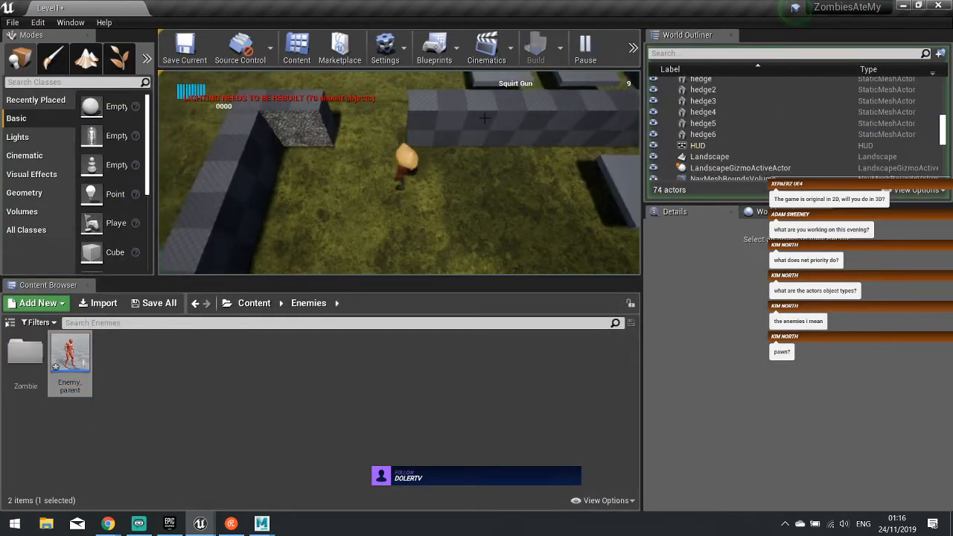
key(w)
key(a)
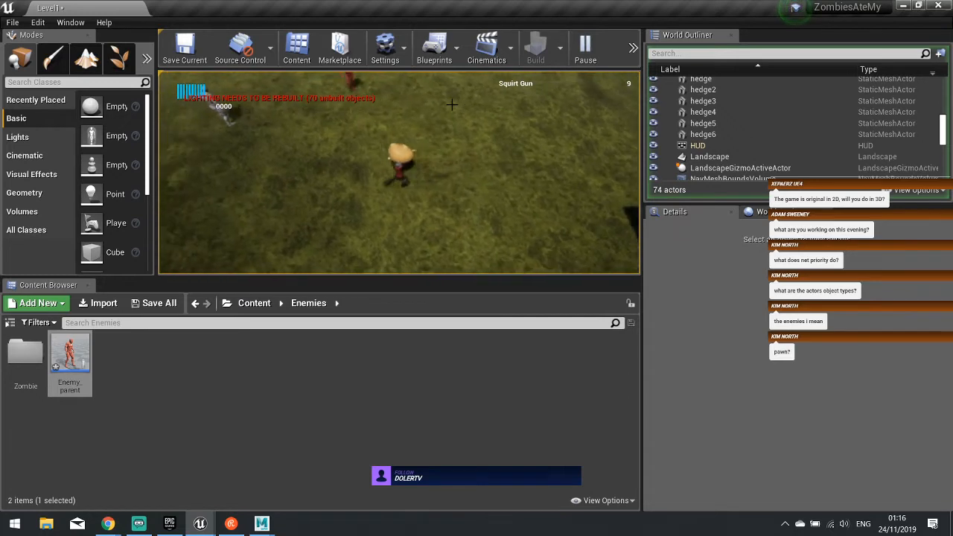
key(d)
key(e)
key(s)
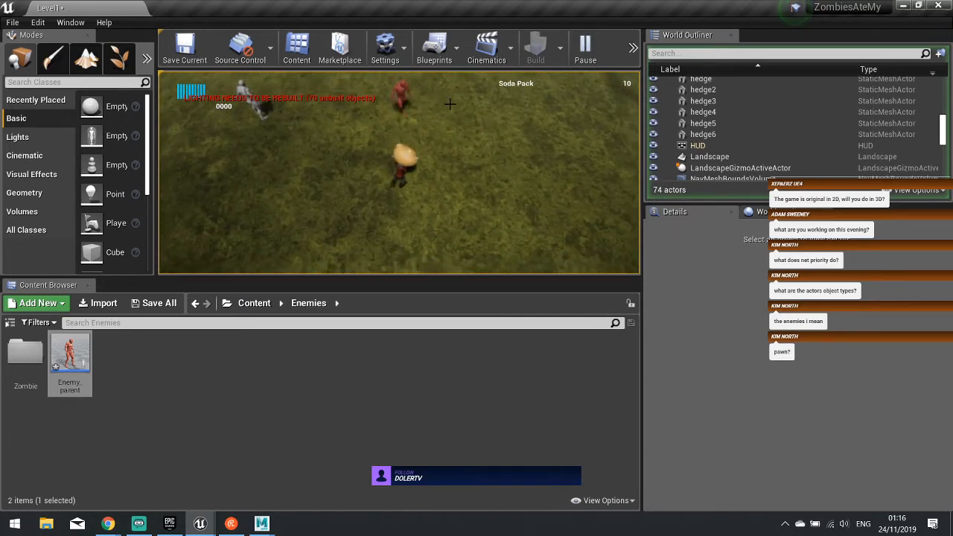
key(a)
key(w)
click(449, 102)
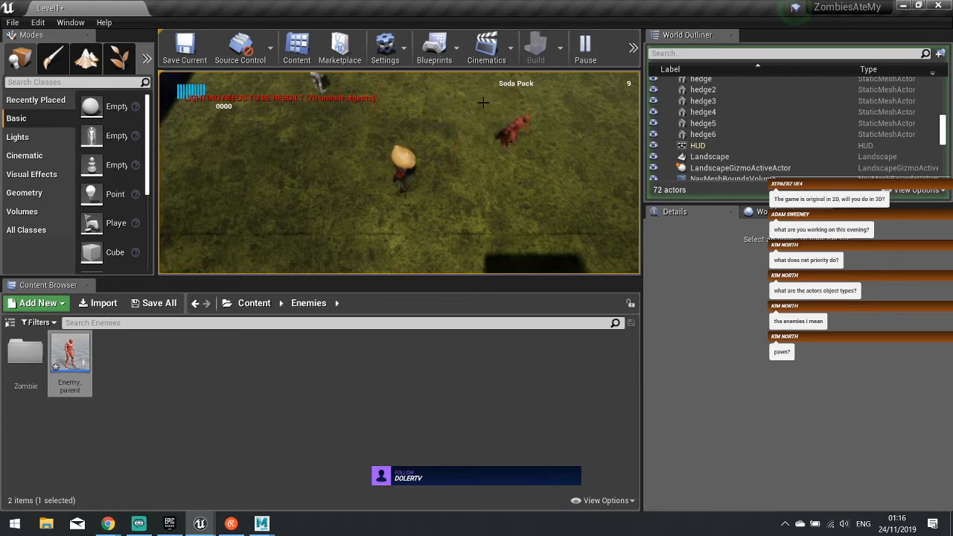
key(d)
key(s)
key(s)
click(503, 150)
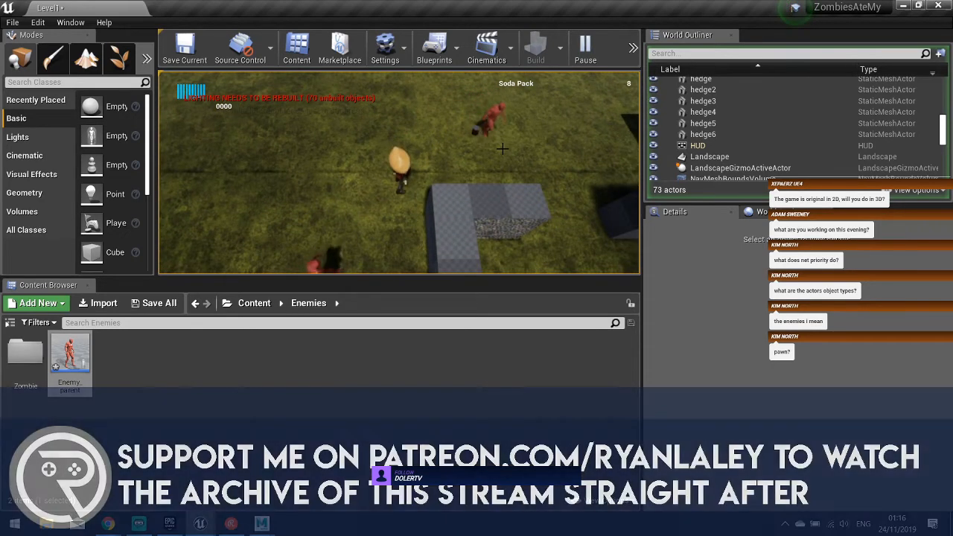
key(Escape)
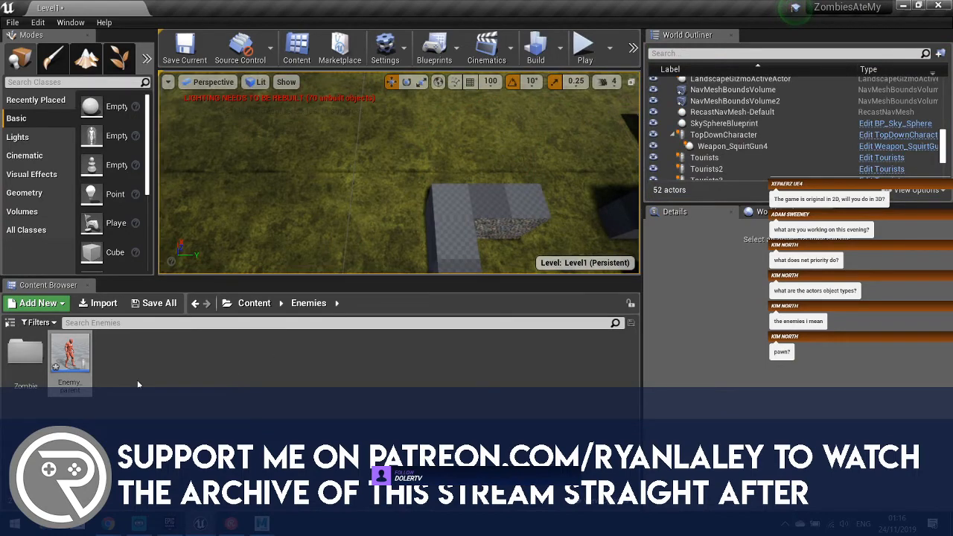
- Reopen Enemy_parent and reset the CapsuleComponent's collision preset to its default
double_click(74, 357)
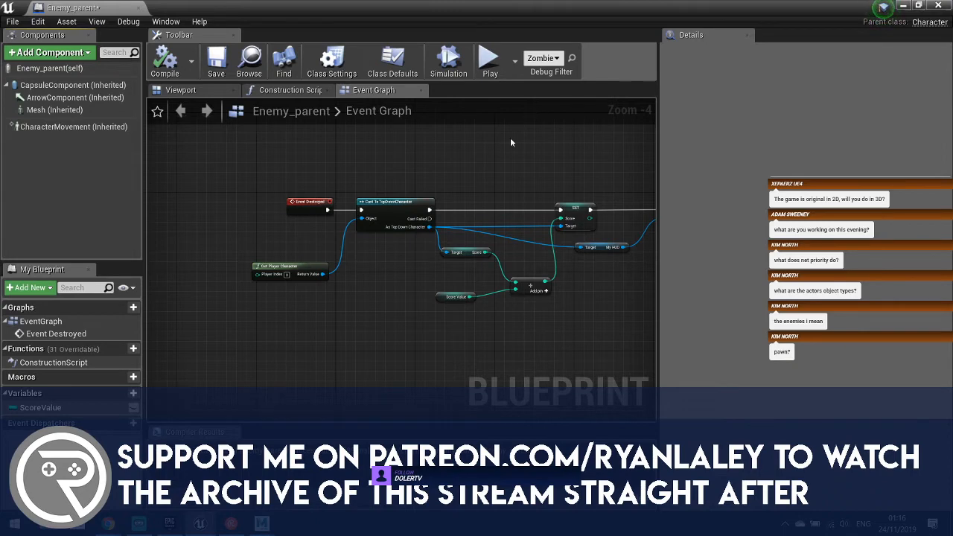
right_drag(436, 287, 332, 288)
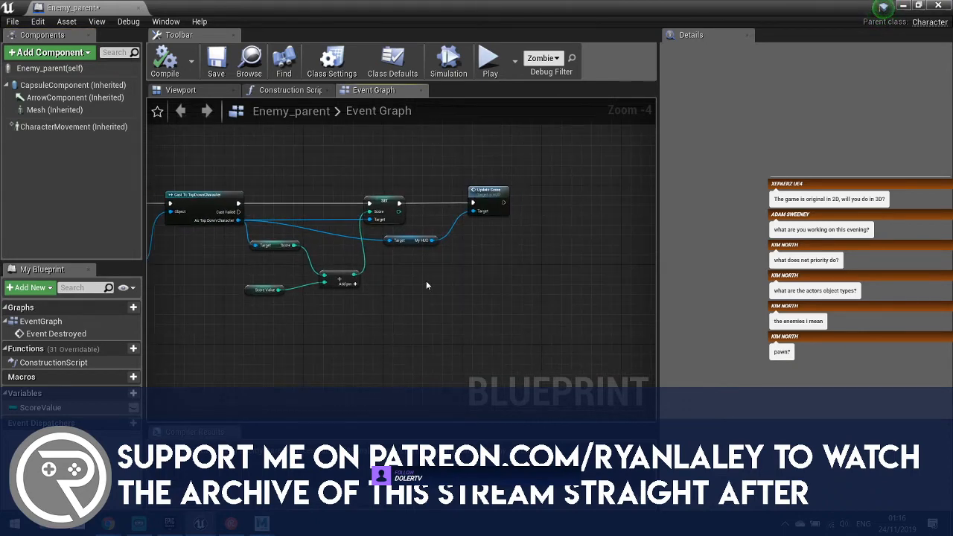
right_drag(467, 279, 565, 387)
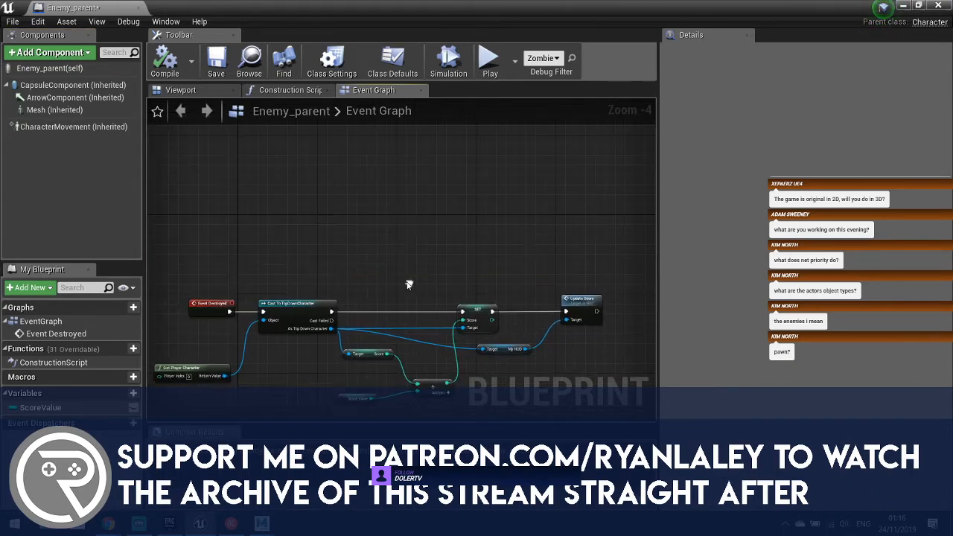
click(77, 87)
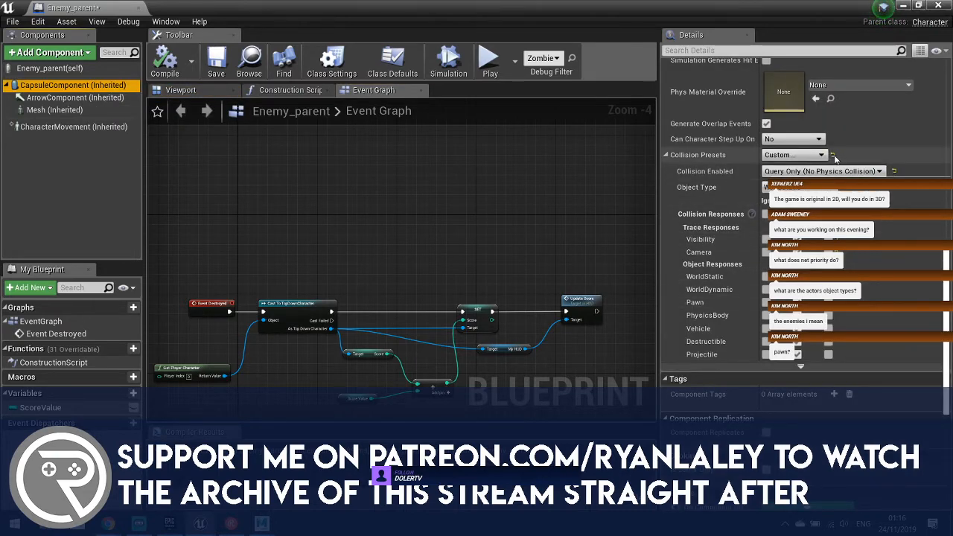
- Enable Generate Overlap Events on Enemy_parent's inherited Mesh component, compile, and return to the level editor
click(134, 110)
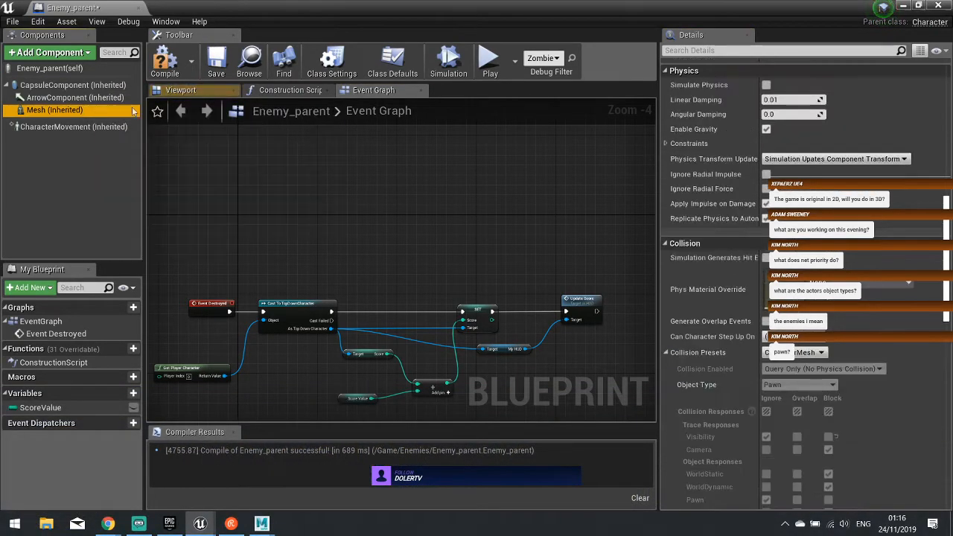
scroll(858, 383, down, 1)
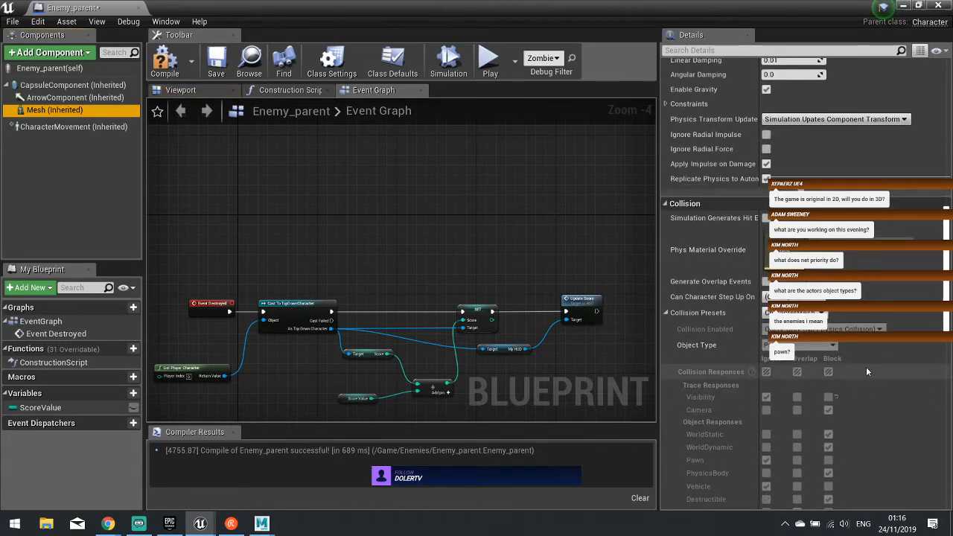
click(766, 281)
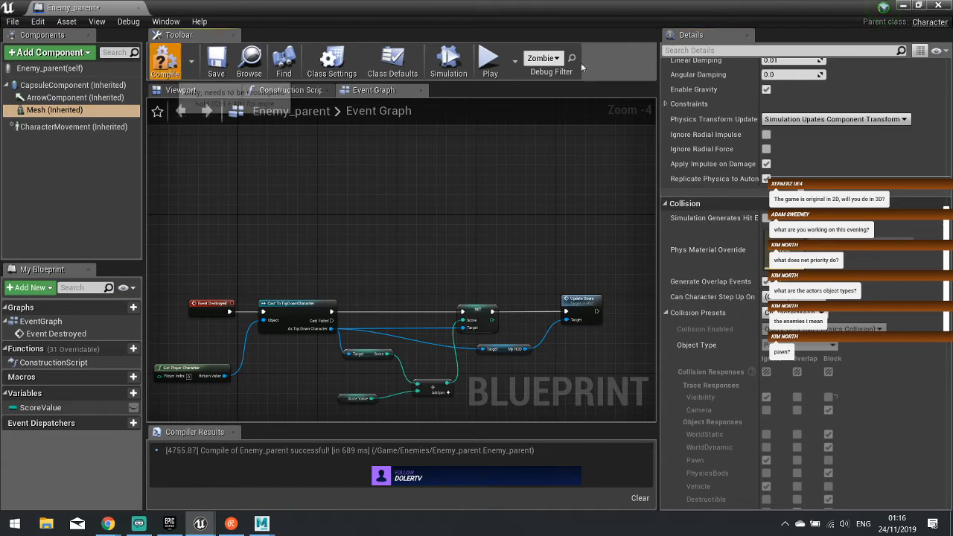
key(alt+Tab)
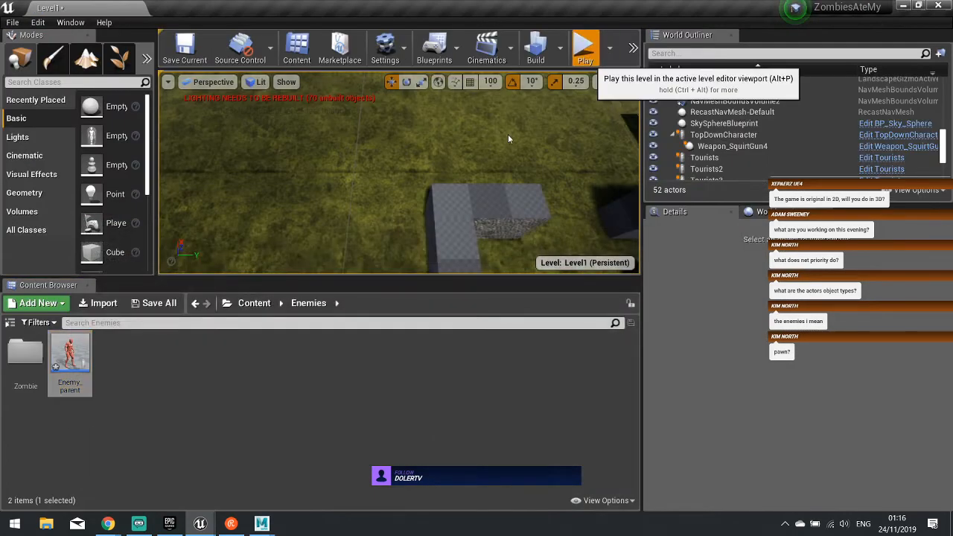
- Play-test the Mesh overlap setting by throwing soda cans at the approaching enemies, and stop the session
click(585, 48)
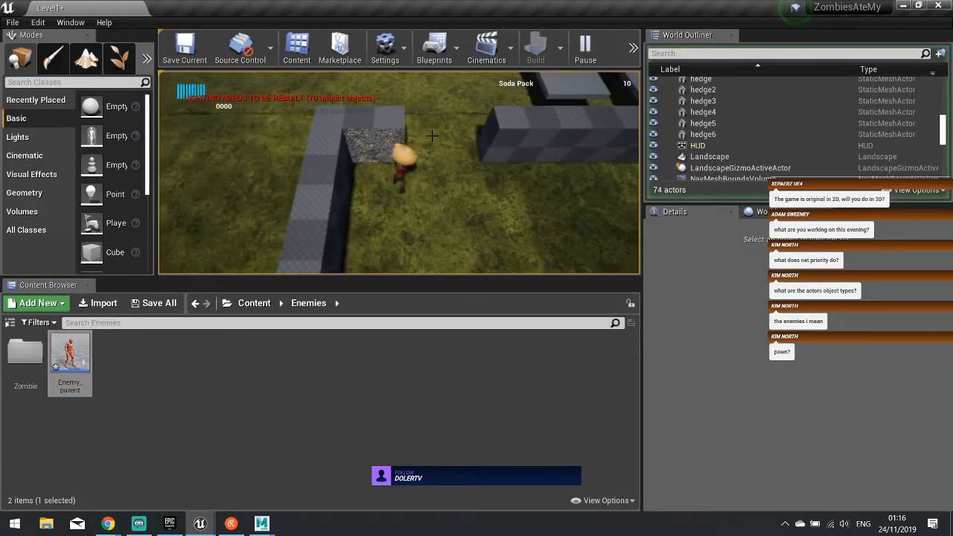
key(s)
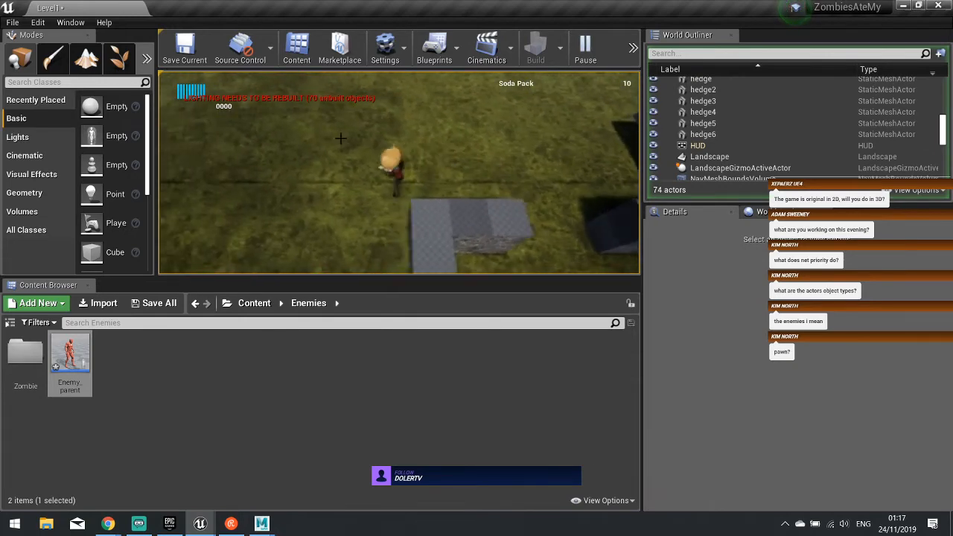
key(s)
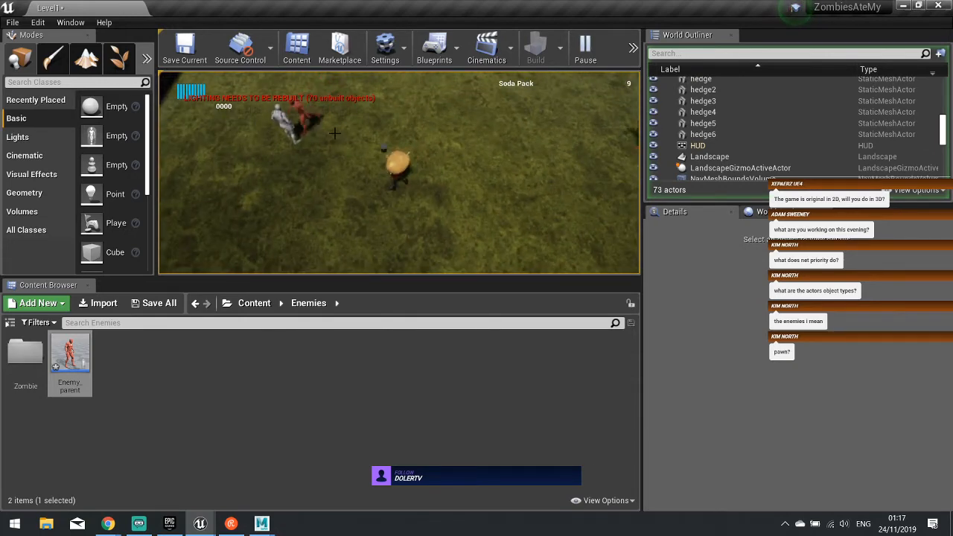
click(334, 133)
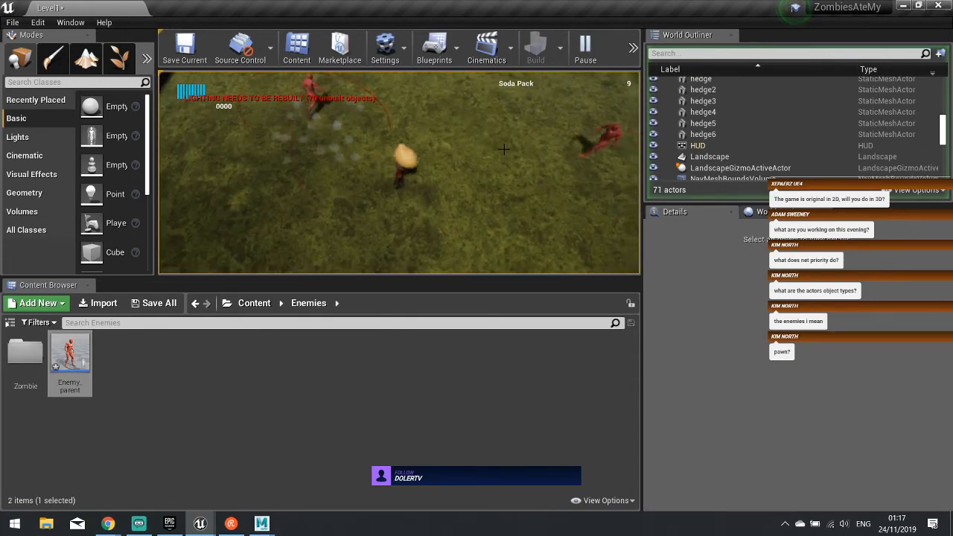
click(518, 150)
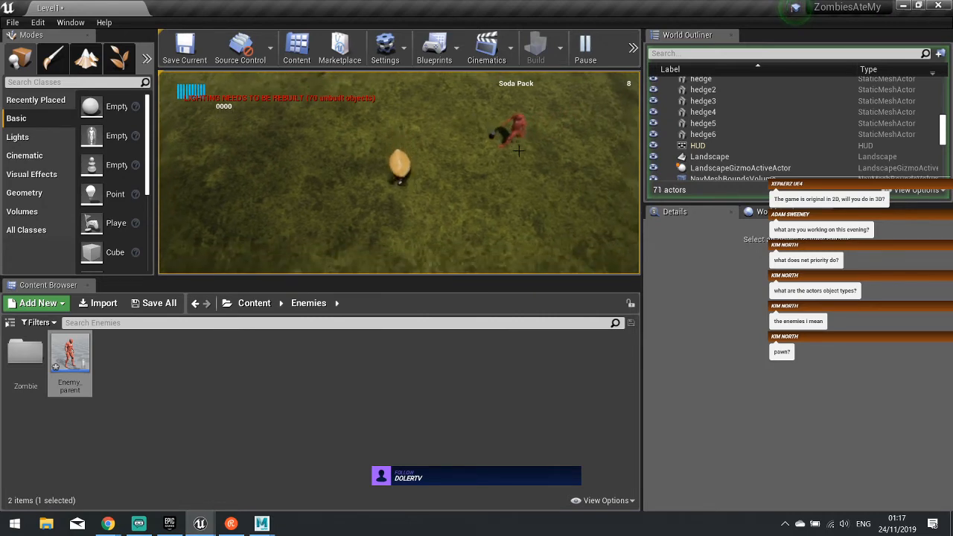
key(Escape)
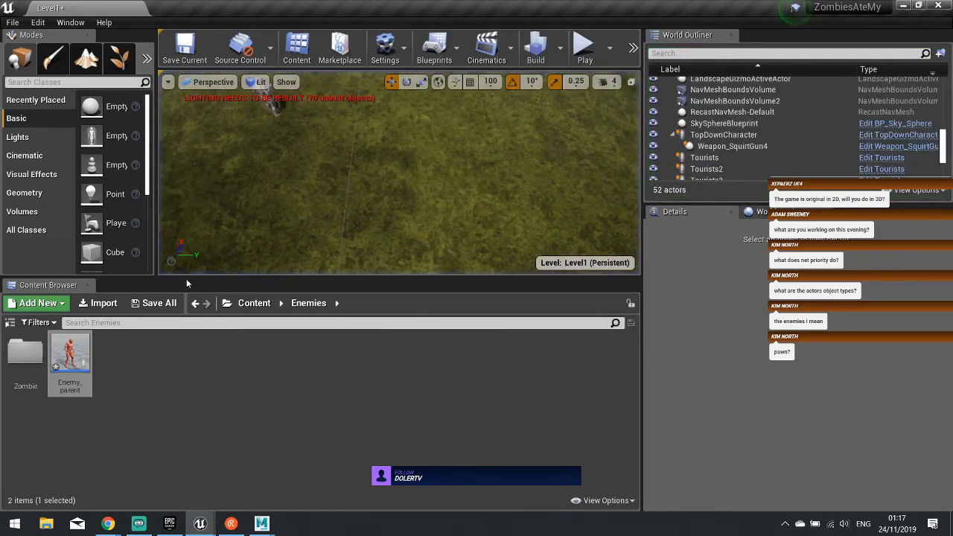
- Reopen Enemy_parent, check the inherited Mesh component's collision responses, and close the blueprint
double_click(67, 359)
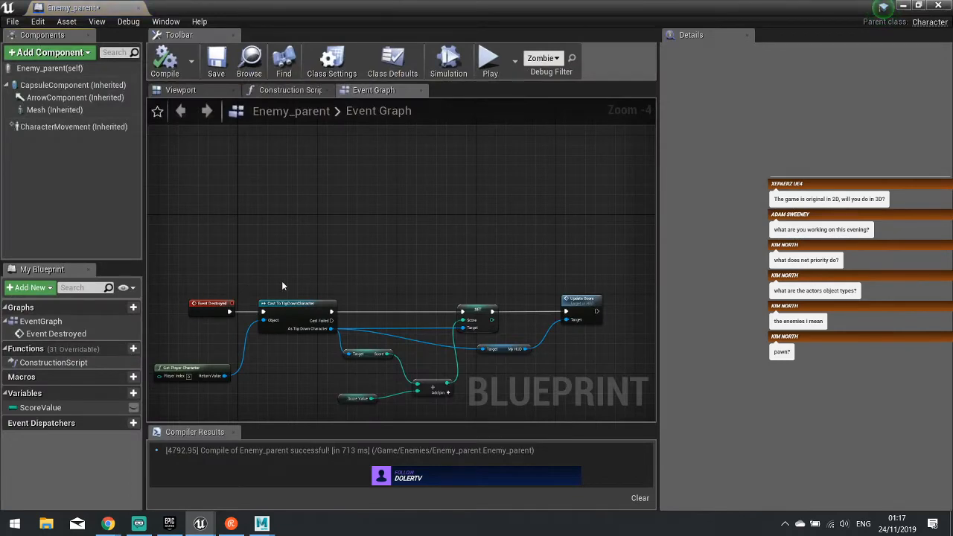
scroll(372, 171, up, 2)
click(291, 90)
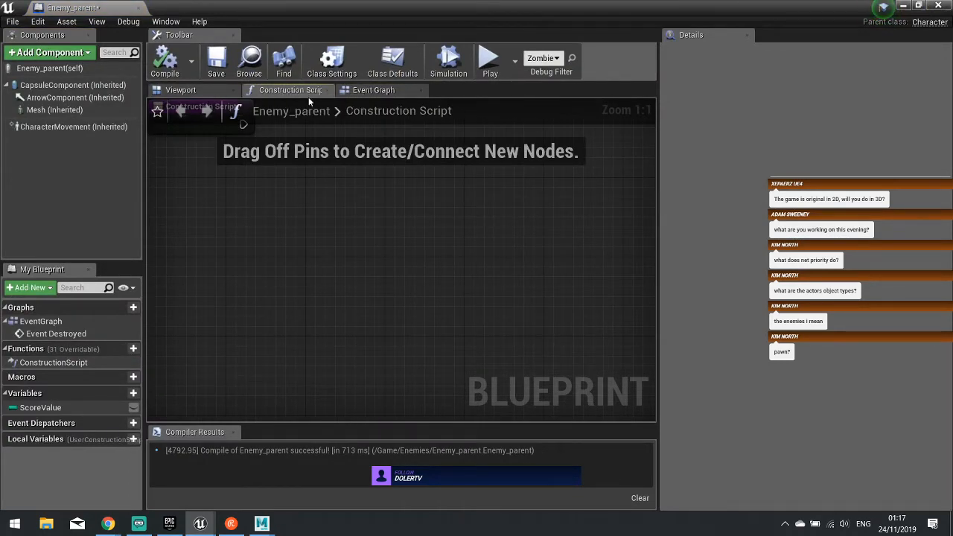
click(54, 110)
click(374, 90)
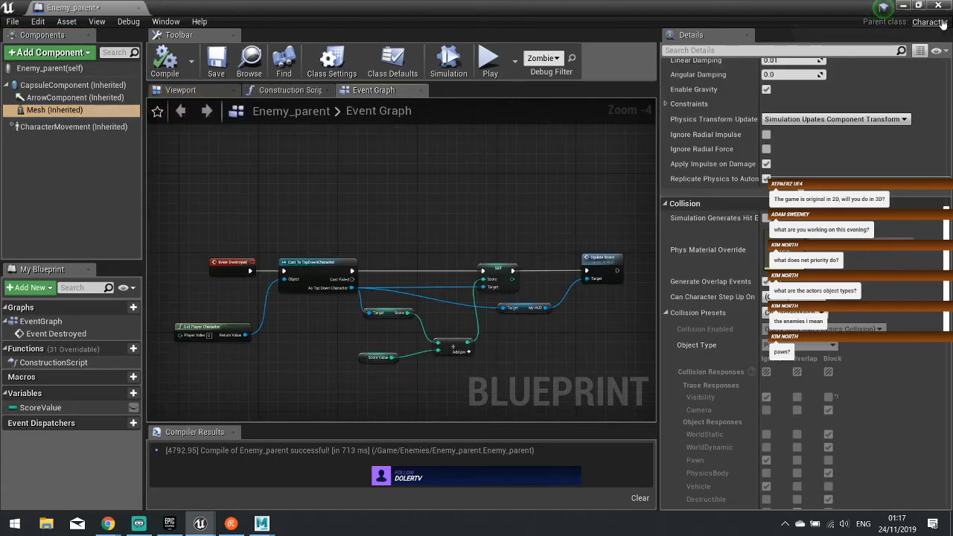
scroll(737, 283, down, 2)
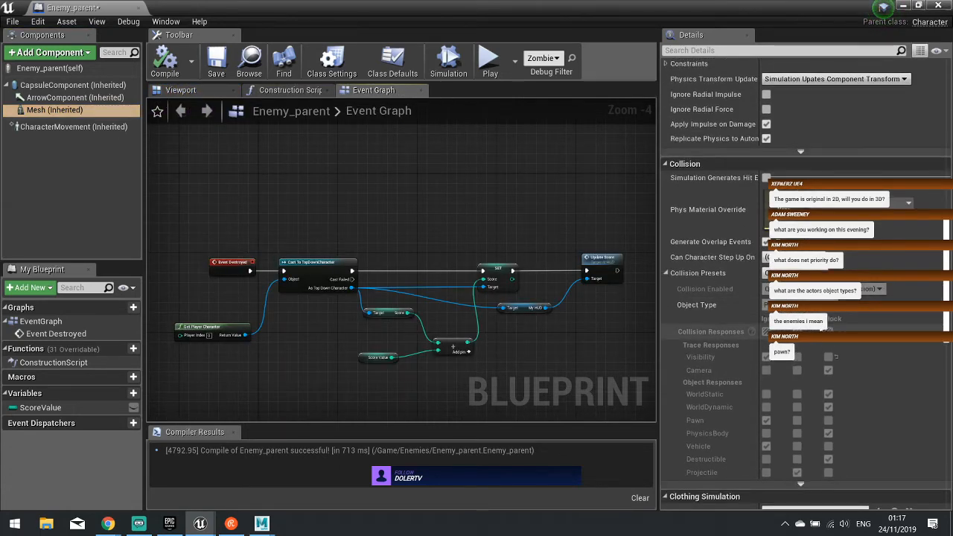
click(939, 6)
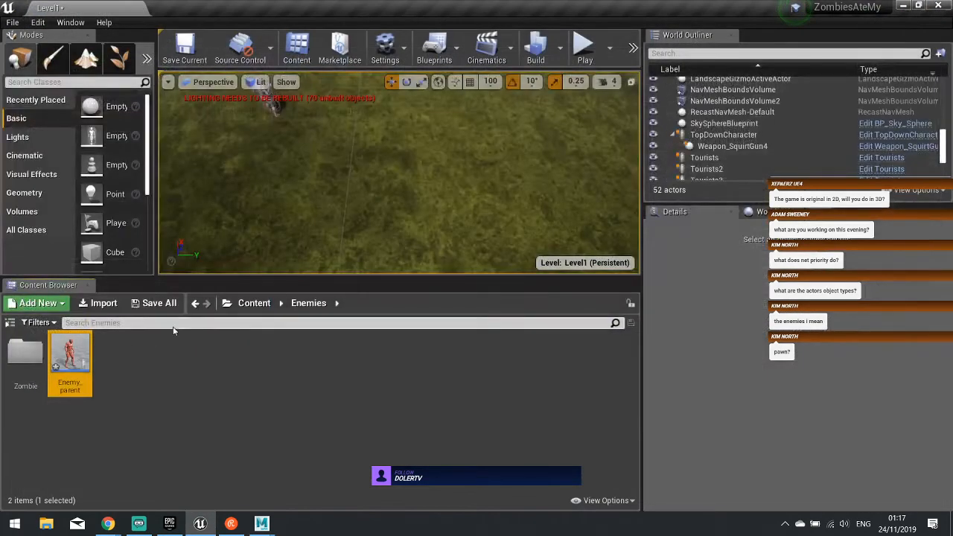
- Open the DamageSphere blueprint from the Content folder and examine its Sphere component's collision and overlap settings
click(254, 303)
double_click(605, 357)
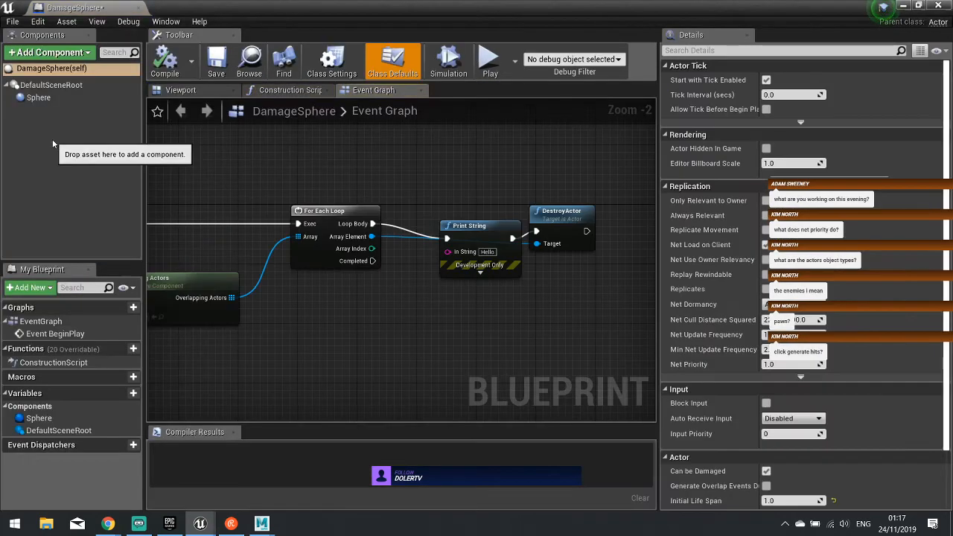
click(57, 99)
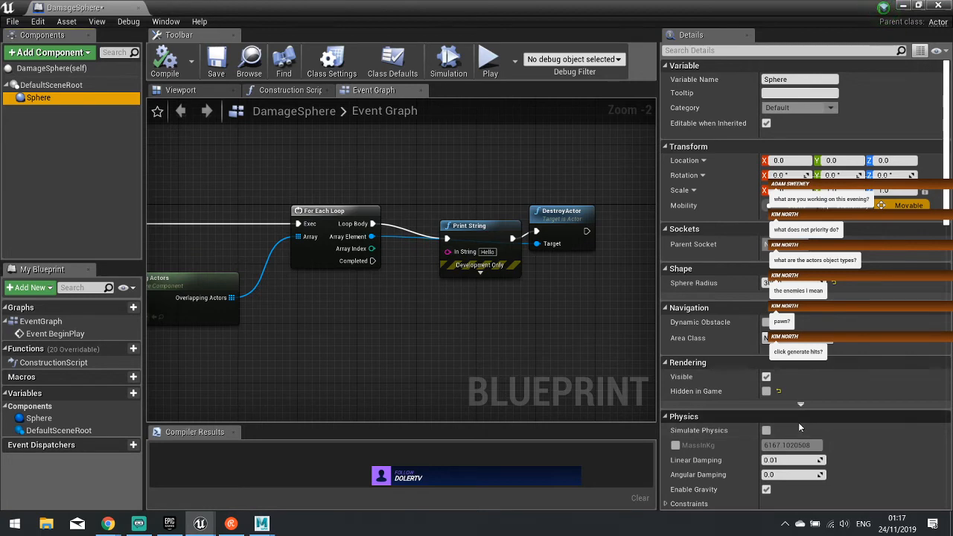
scroll(798, 422, down, 3)
scroll(798, 419, down, 3)
scroll(799, 417, down, 4)
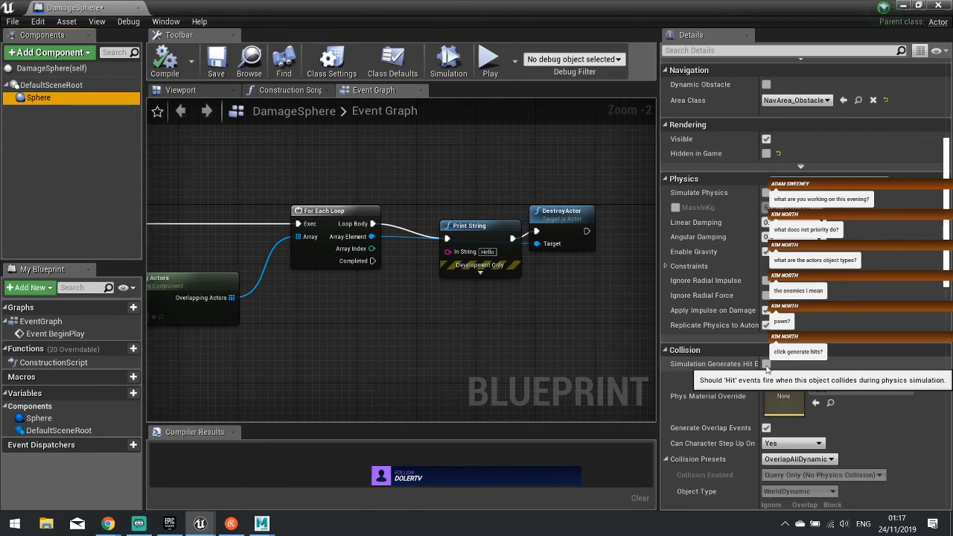
scroll(755, 420, down, 3)
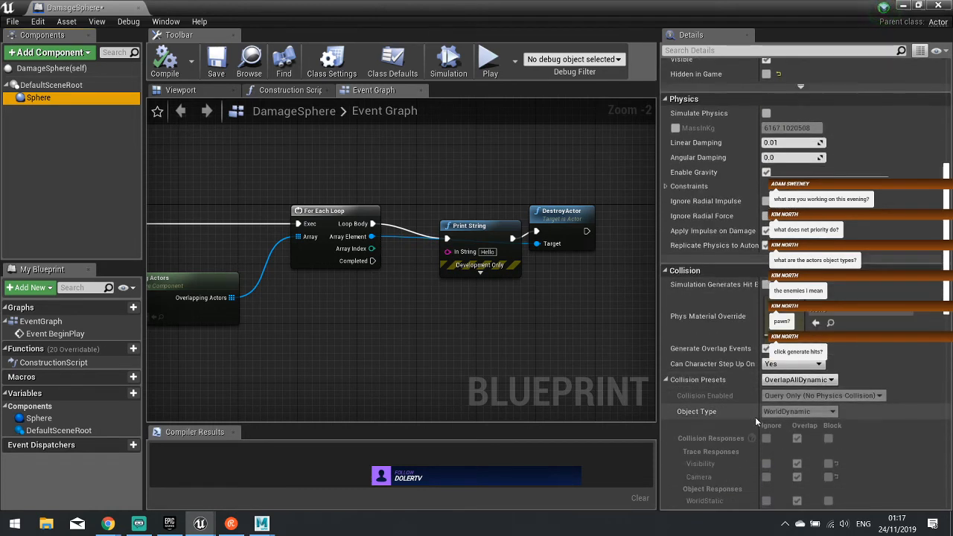
scroll(755, 417, down, 4)
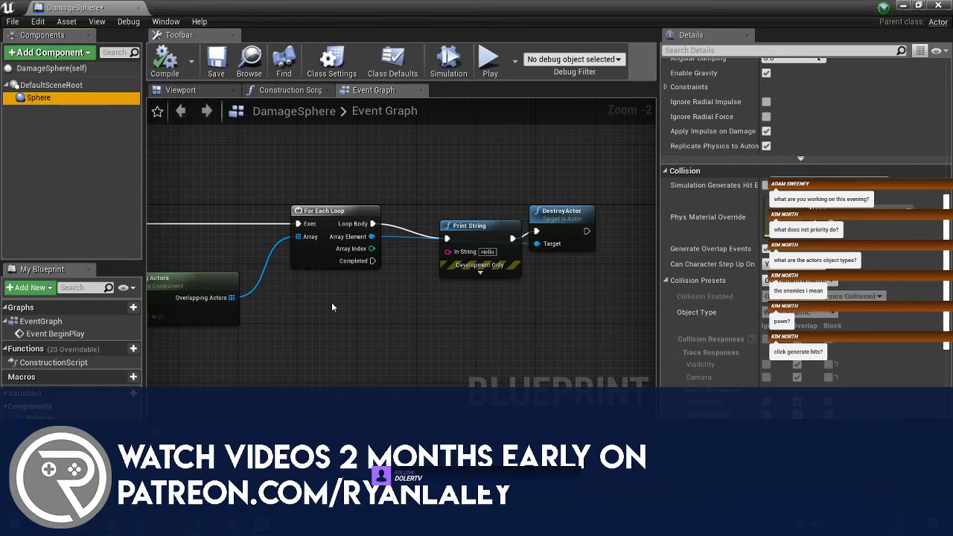
- Review DamageSphere's overlap-and-destroy logic and the sphere's shape in its viewport, and close the blueprint
right_drag(332, 306, 644, 306)
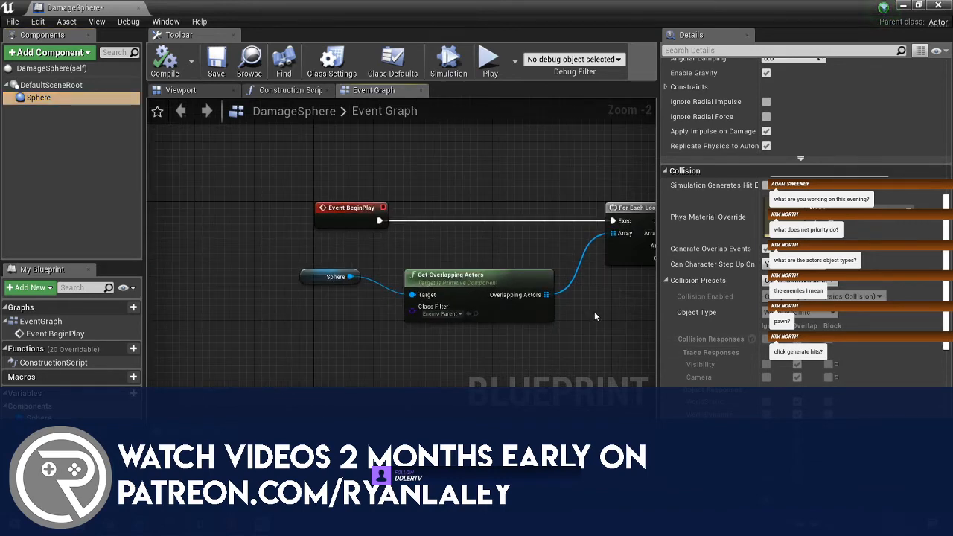
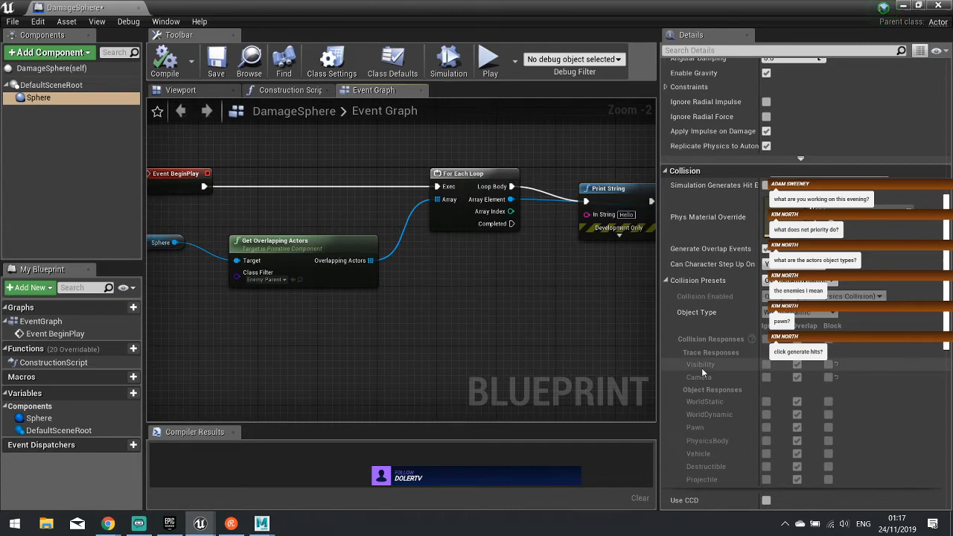
right_drag(610, 358, 478, 405)
right_drag(327, 342, 603, 329)
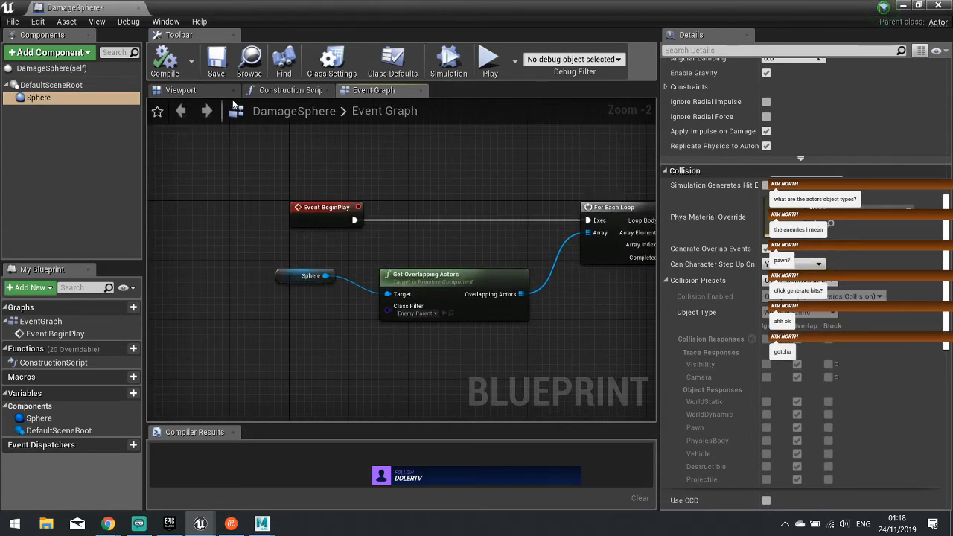
click(180, 91)
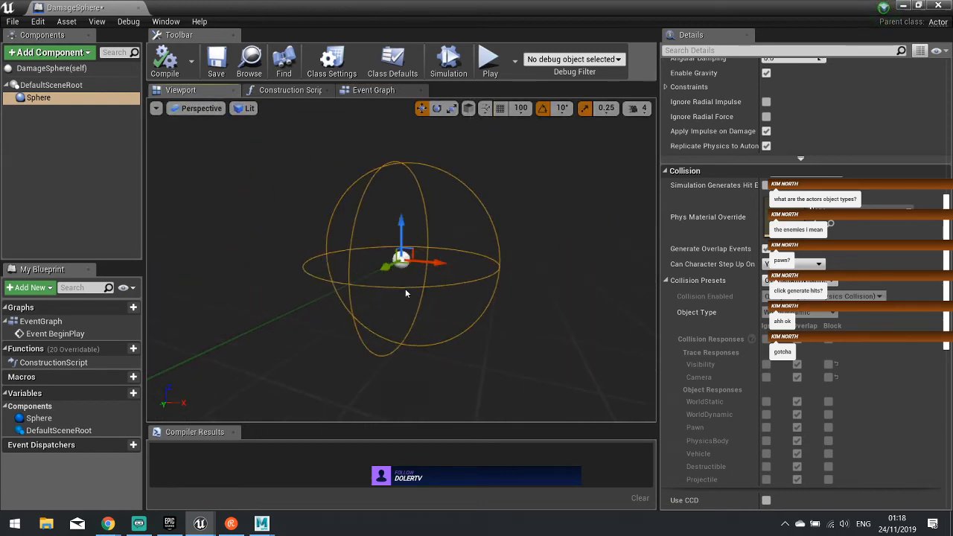
click(366, 92)
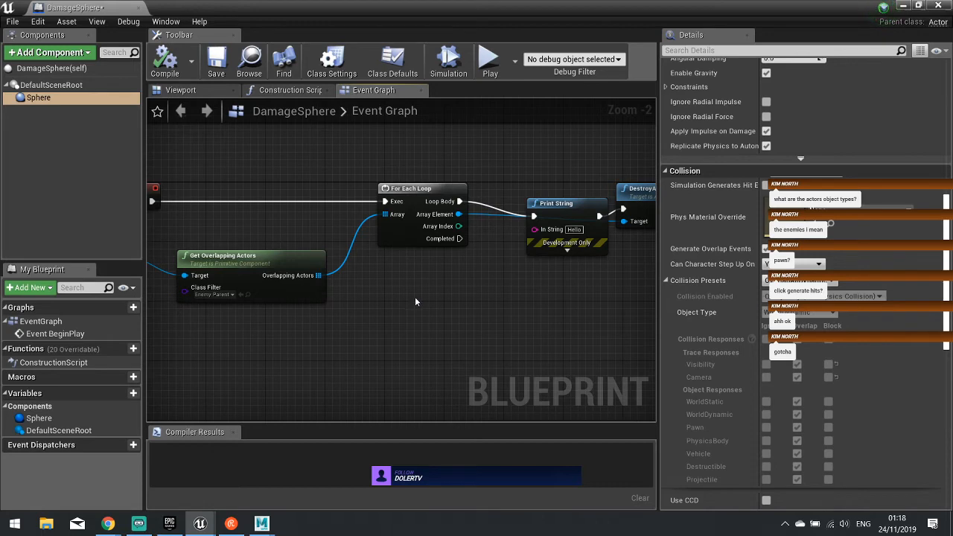
right_drag(414, 302, 324, 315)
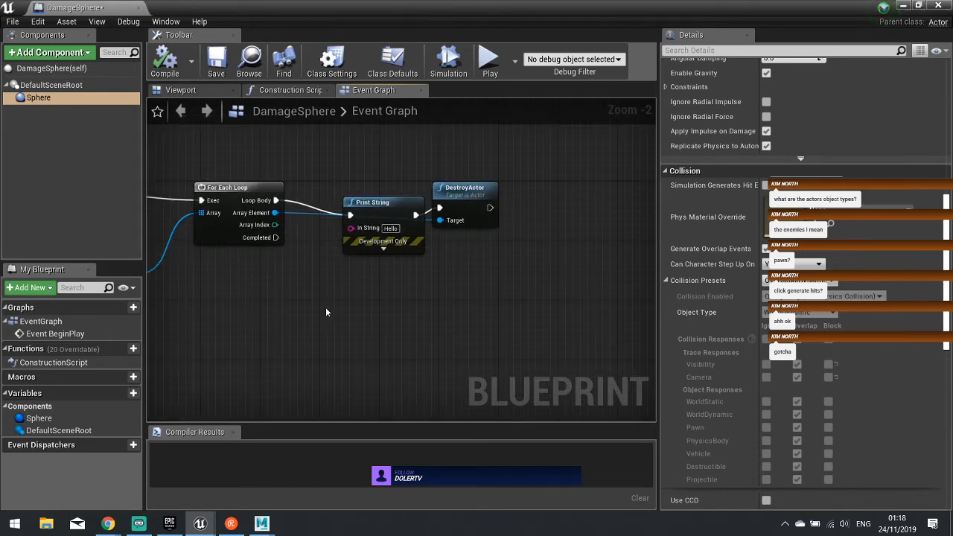
click(944, 7)
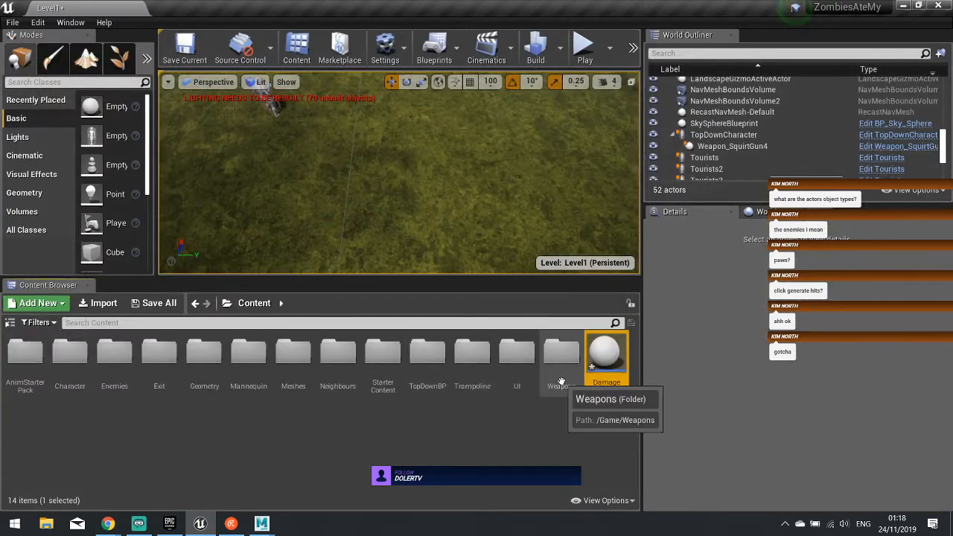
- Reopen DamageSphere and reposition the Print String node slightly higher between the For Each Loop and DestroyActor nodes
double_click(603, 363)
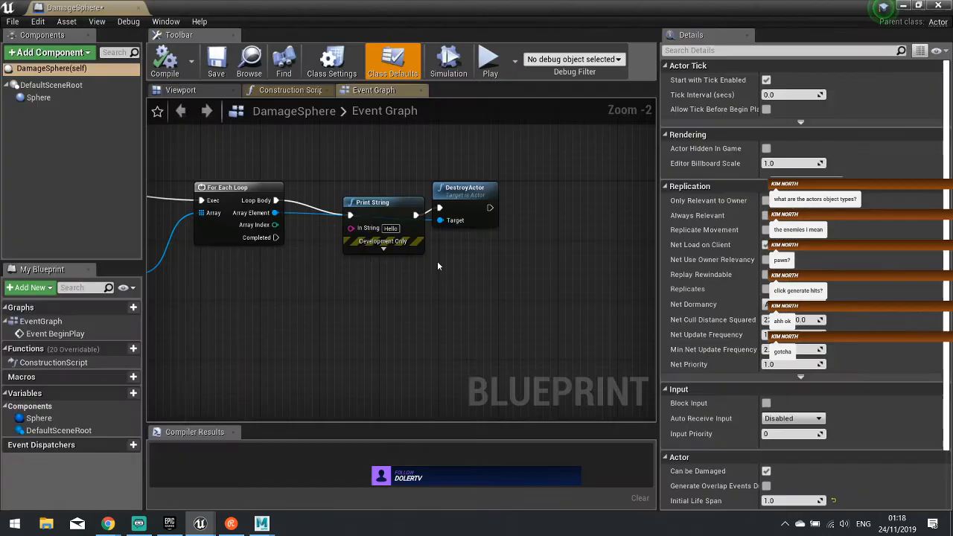
right_drag(277, 279, 563, 314)
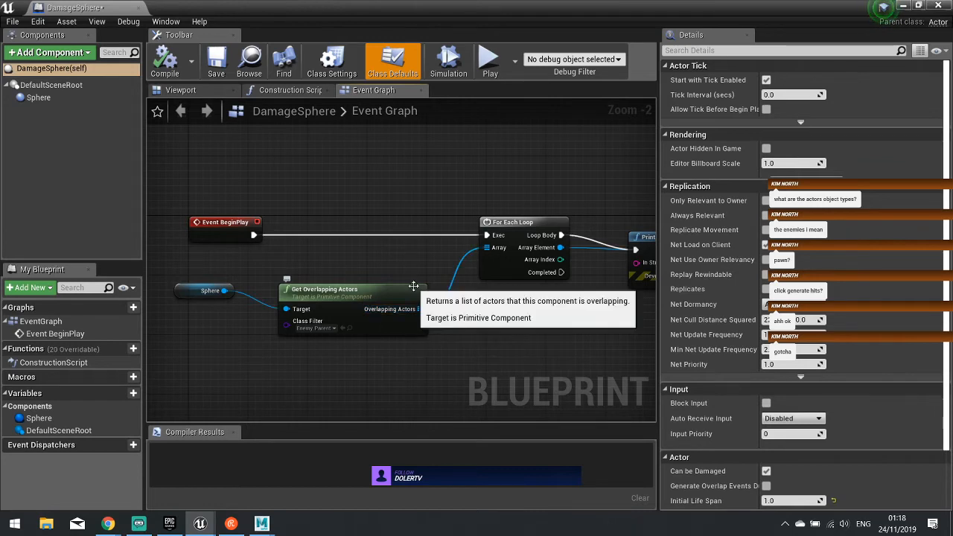
right_drag(521, 324, 341, 320)
scroll(322, 306, up, 2)
right_drag(468, 313, 362, 324)
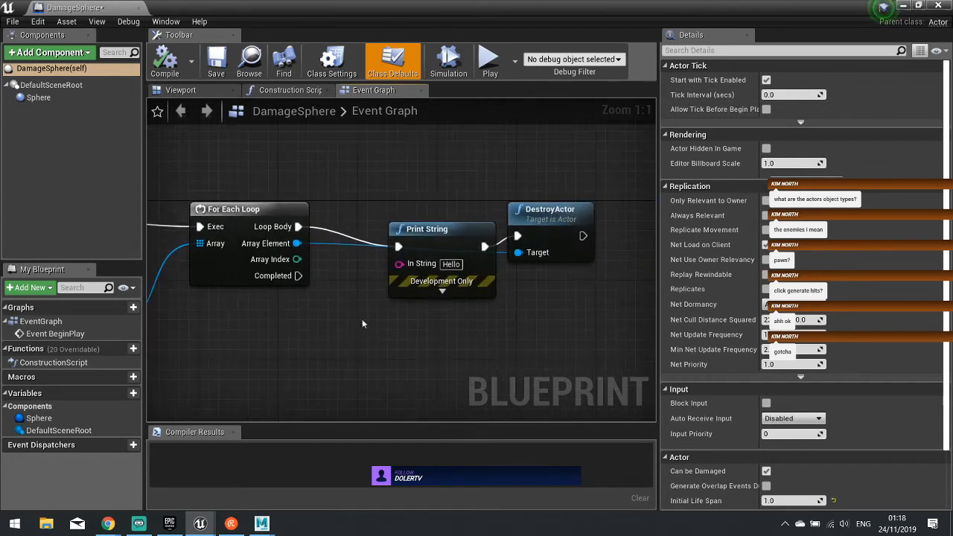
drag(419, 229, 387, 197)
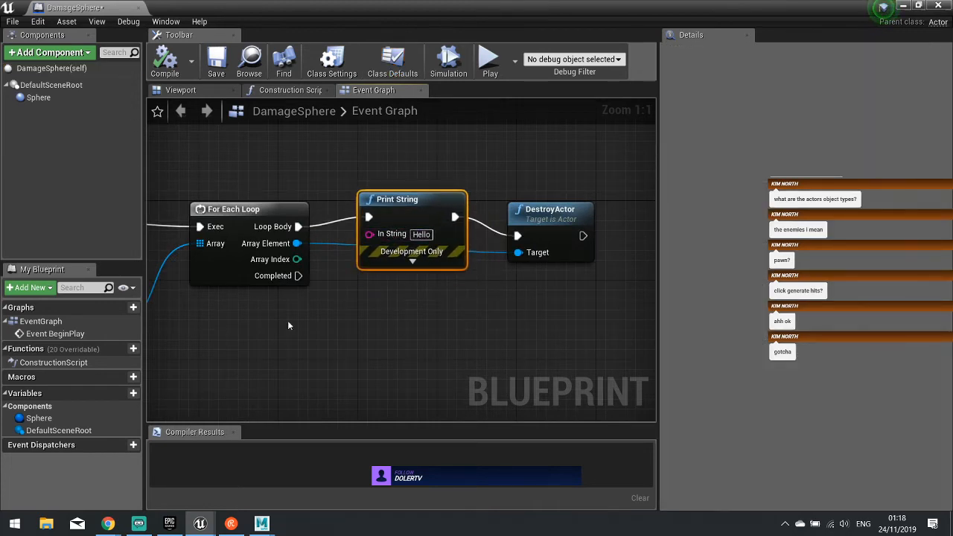
right_drag(288, 320, 504, 317)
right_drag(201, 306, 406, 272)
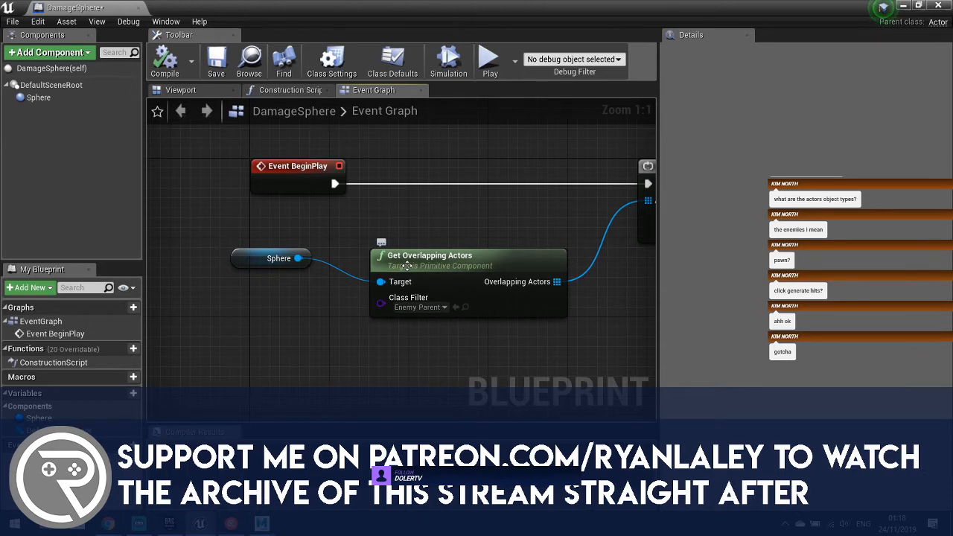
- Recheck the Sphere component's Generate Overlap Events setting, collision preset and object responses
click(75, 105)
scroll(737, 363, down, 6)
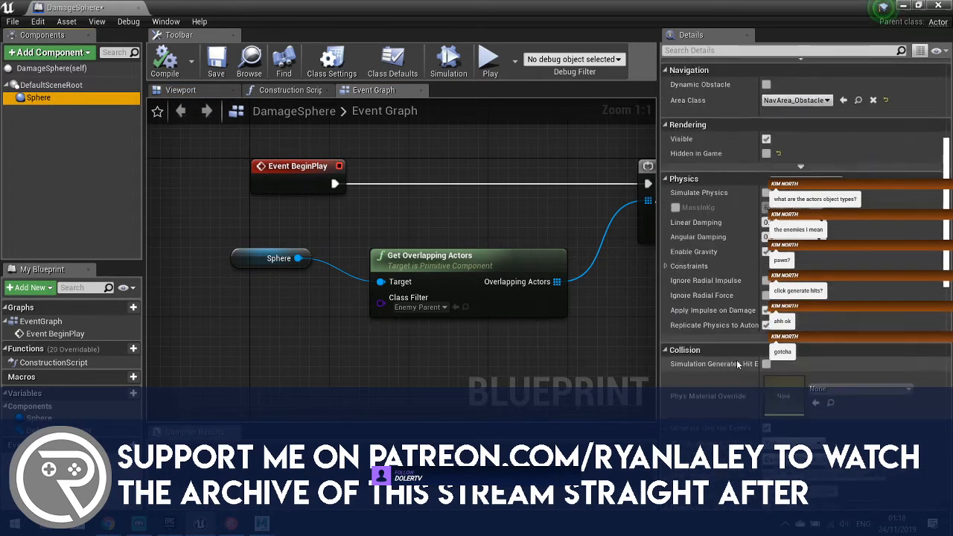
scroll(737, 363, down, 5)
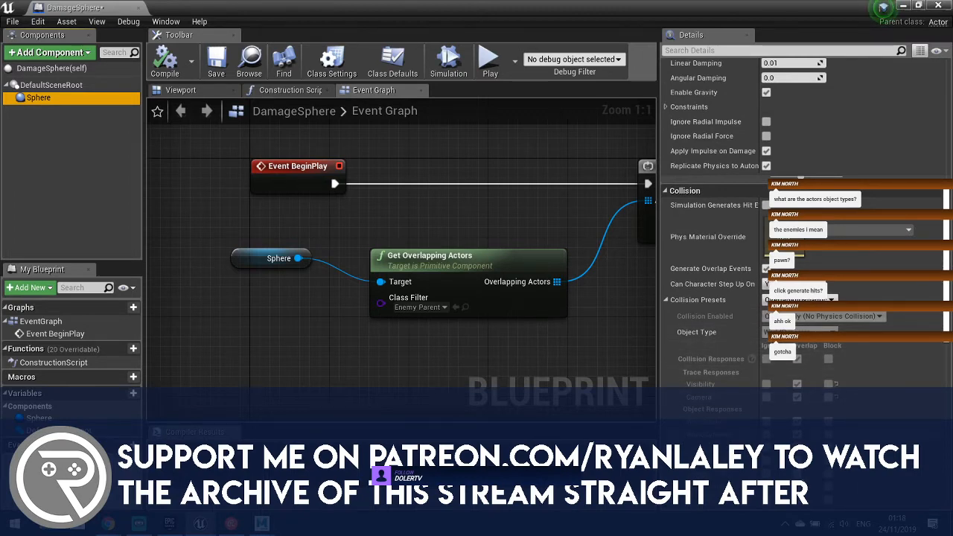
scroll(715, 343, down, 1)
scroll(804, 246, down, 1)
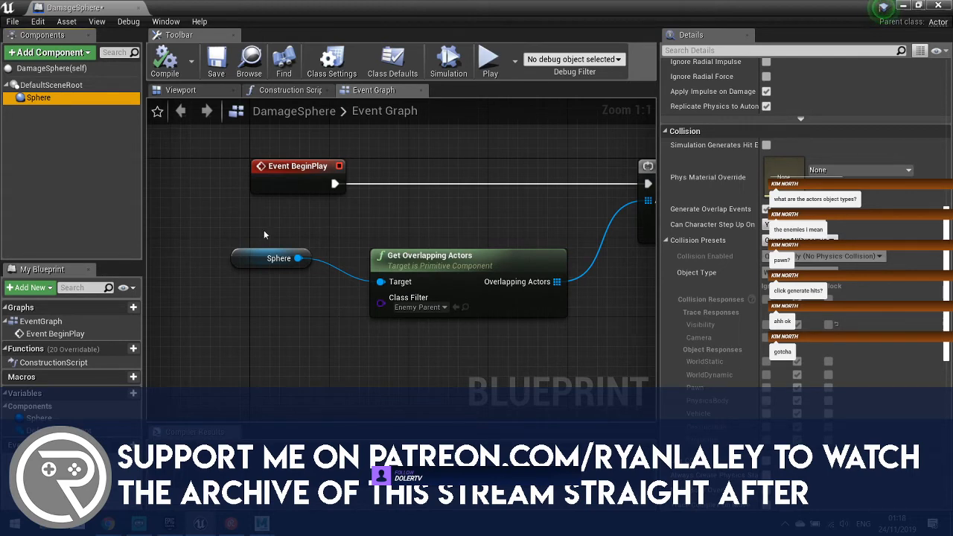
- Set the Get Overlapping Actors node's class filter to Actor, compile DamageSphere, and return to the level editor
click(473, 271)
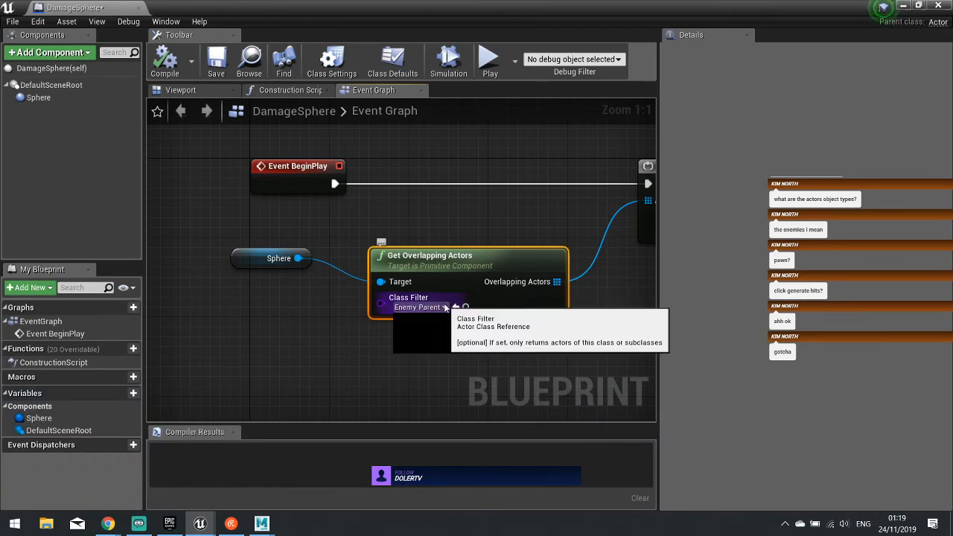
click(421, 307)
text(act)
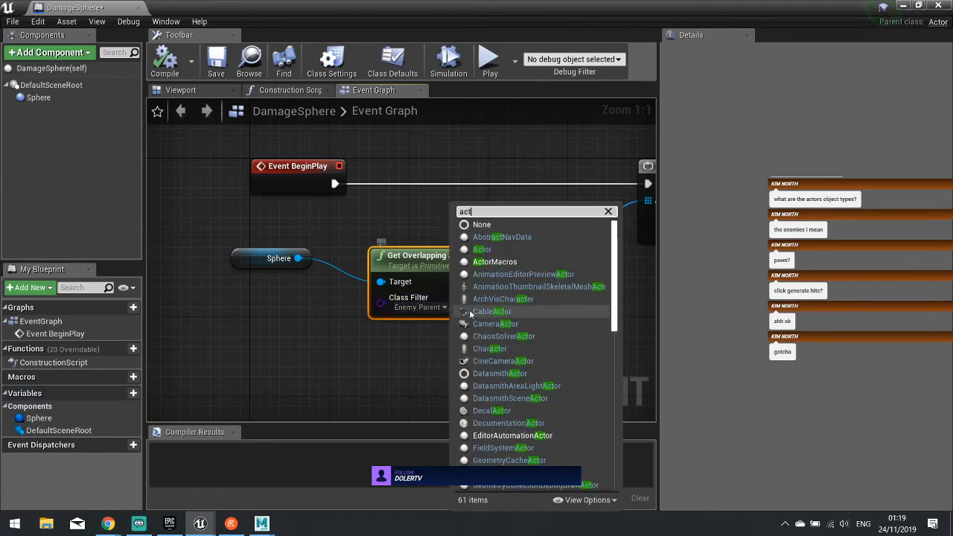
click(482, 250)
right_drag(551, 245, 192, 264)
click(165, 64)
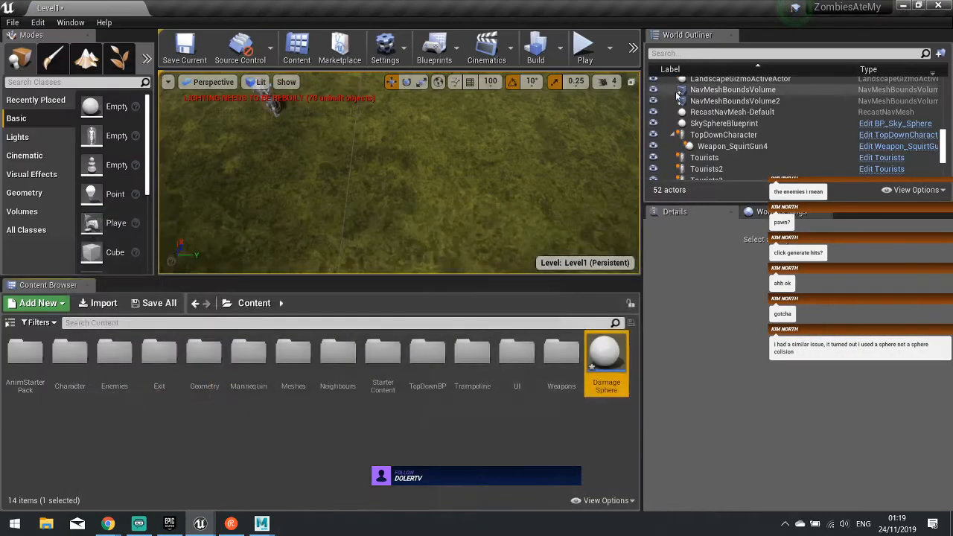
click(903, 5)
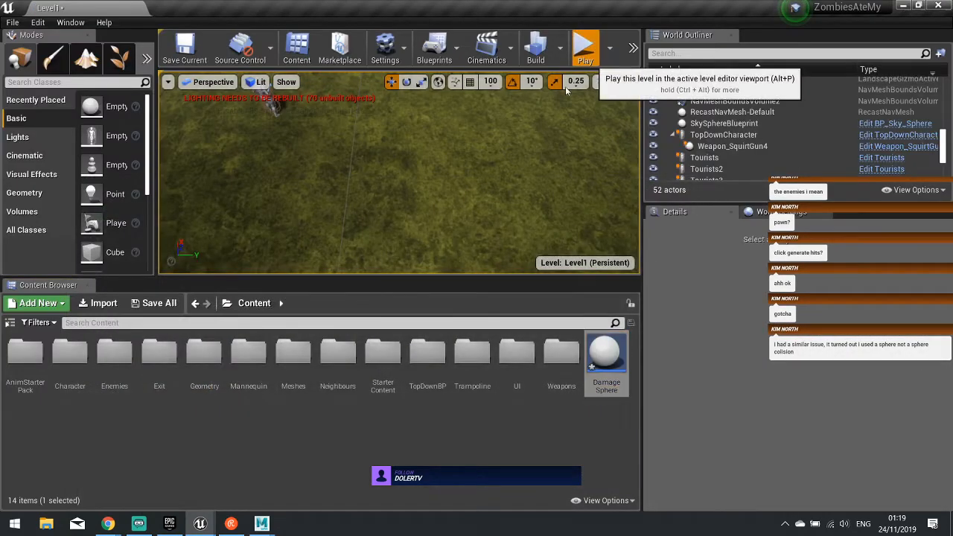
- Play-test the Actor class filter by moving the character and throwing soda cans, and stop the session
click(586, 50)
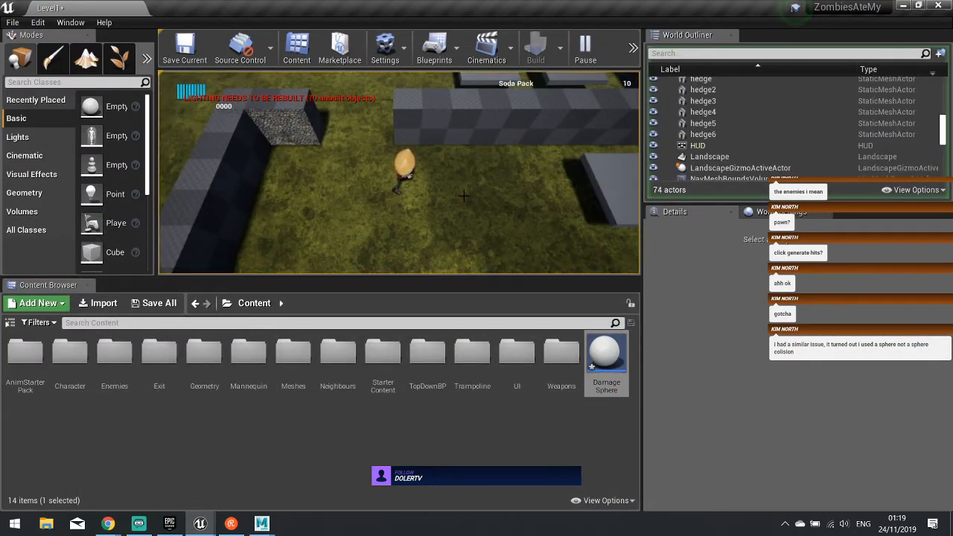
key(w)
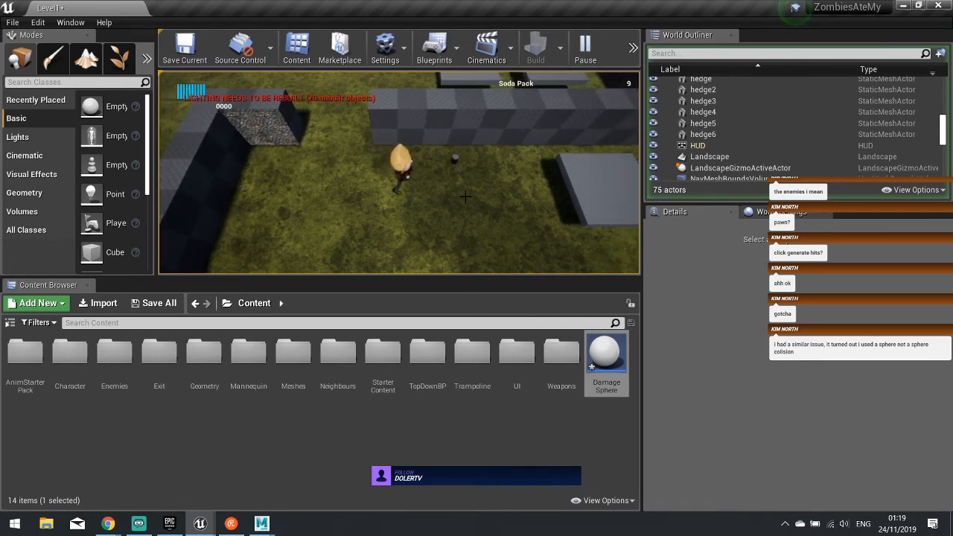
click(465, 197)
key(d)
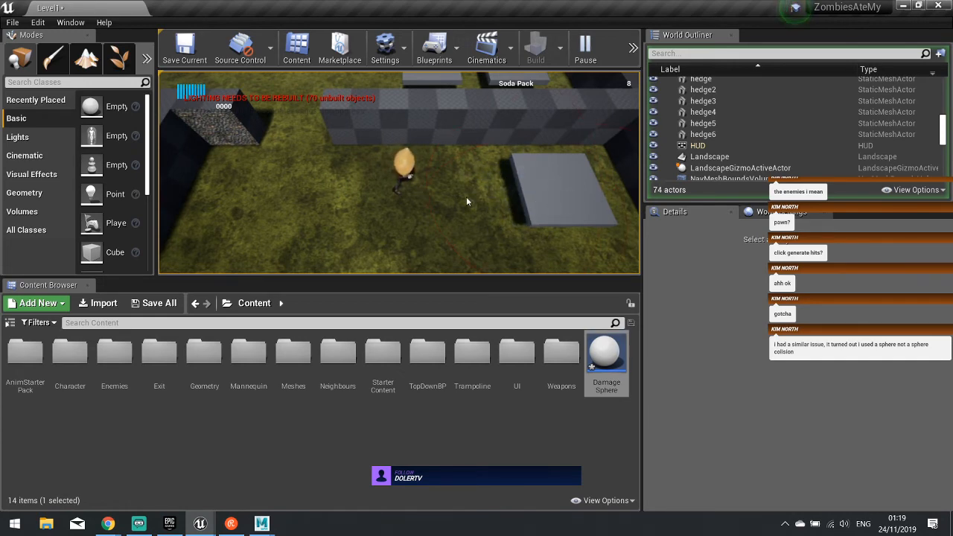
key(Escape)
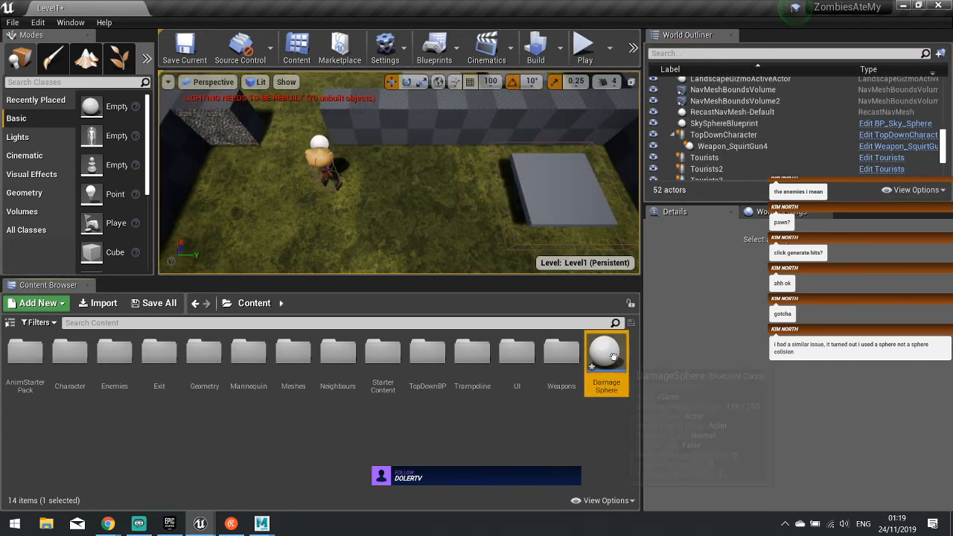
- Reopen DamageSphere and delete the Get Overlapping Actors node from its event graph
double_click(605, 354)
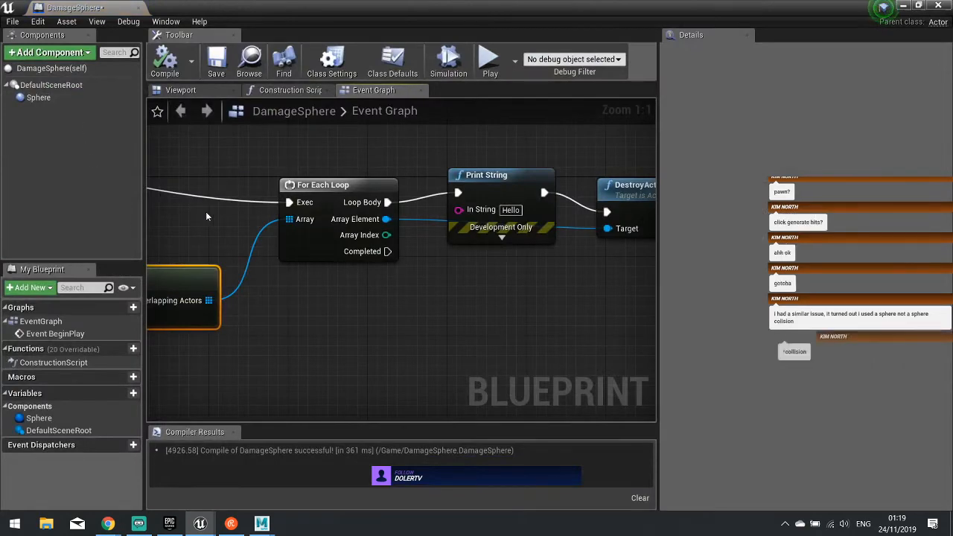
right_drag(206, 213, 500, 310)
drag(467, 341, 422, 311)
key(Delete)
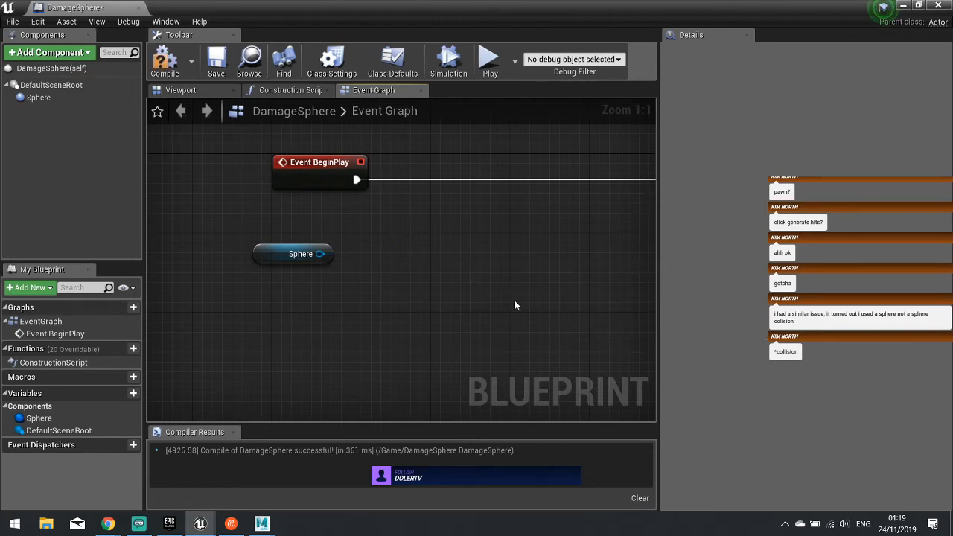
- Add a SphereOverlapActors node to DamageSphere's event graph, near Event BeginPlay
right_click(462, 314)
text(overlap)
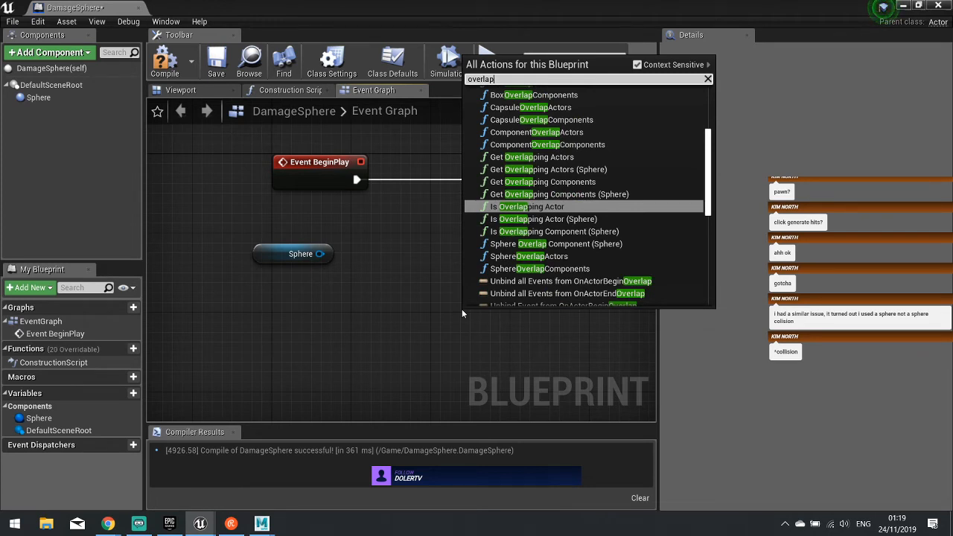
click(566, 256)
drag(522, 320, 462, 261)
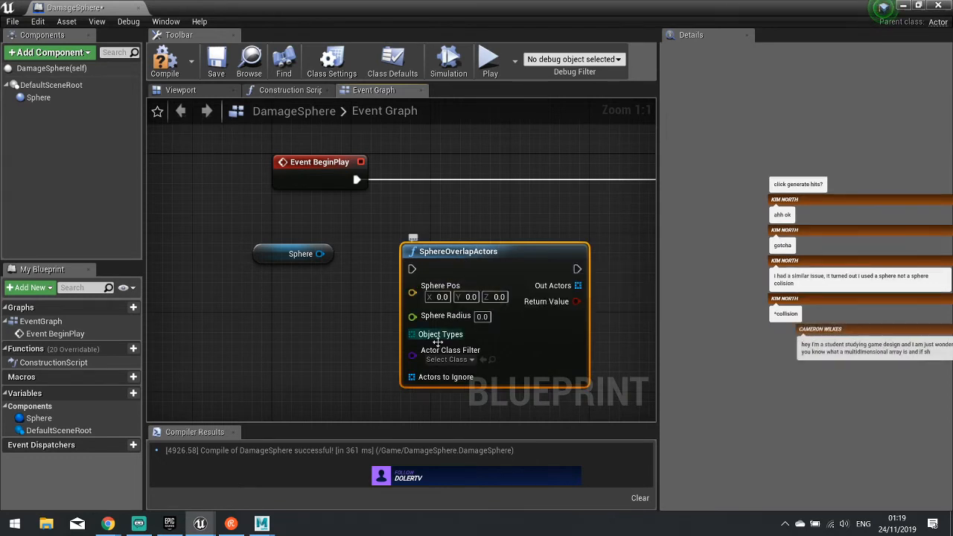
- Wire SphereOverlapActors between Event BeginPlay and the For Each Loop, and connect Out Actors to the loop's Array input
right_drag(382, 344, 270, 344)
drag(376, 275, 376, 187)
drag(300, 179, 245, 179)
drag(465, 180, 559, 181)
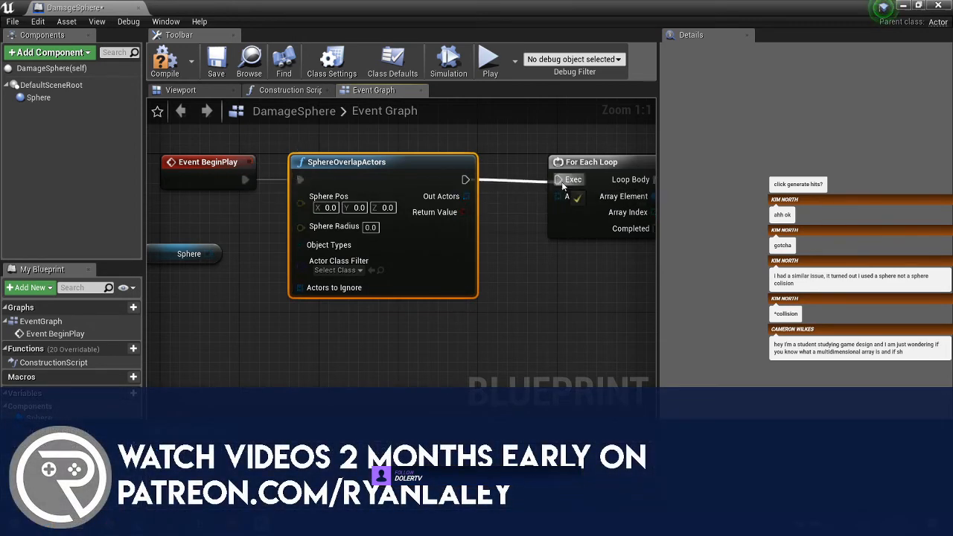
drag(466, 196, 573, 202)
- Delete the unused Sphere reference node and feed Sphere Pos from a new GetActorLocation node
right_drag(461, 169, 688, 167)
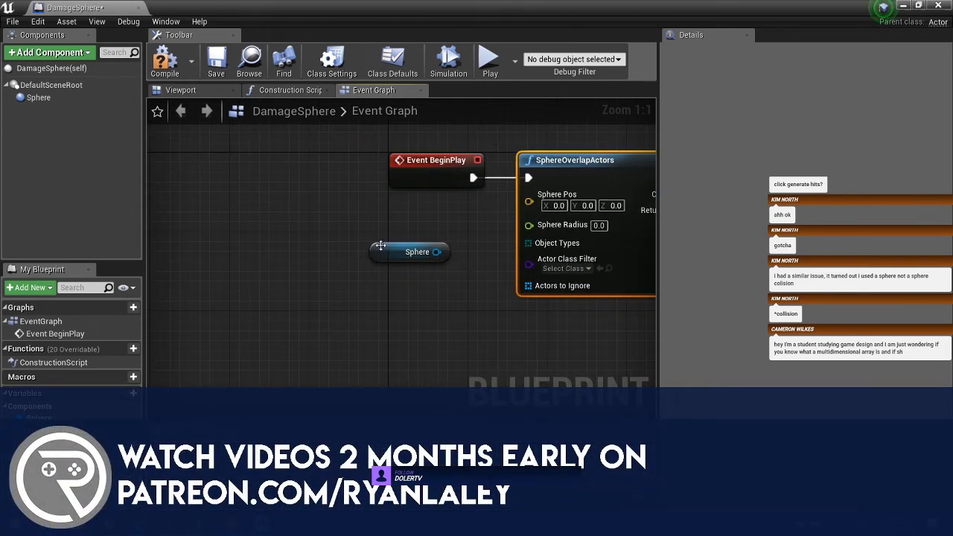
click(186, 254)
key(Delete)
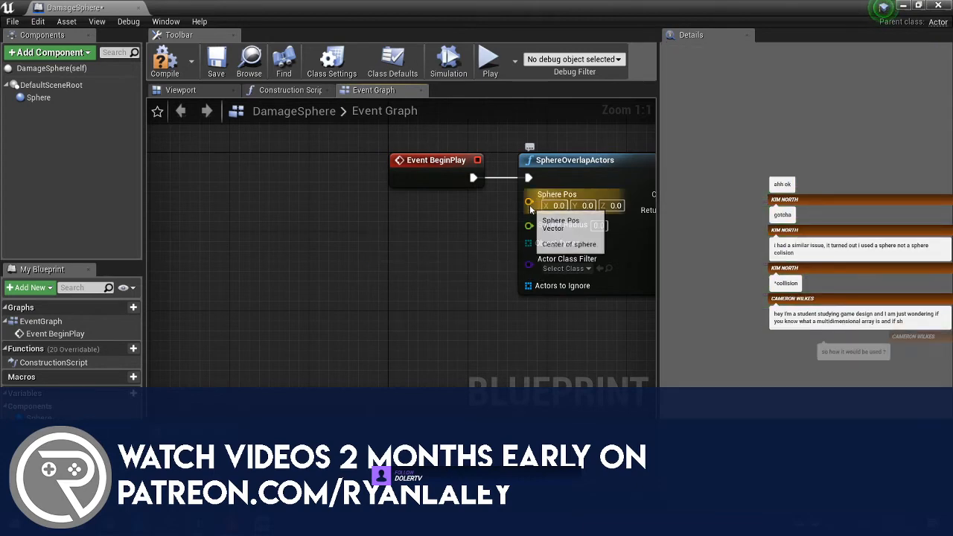
drag(529, 202, 435, 234)
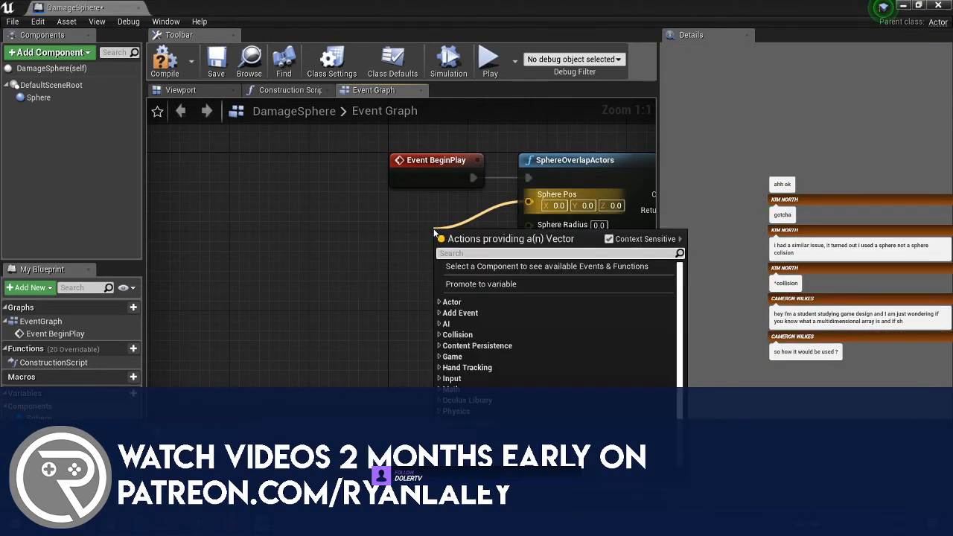
text(get actorlo)
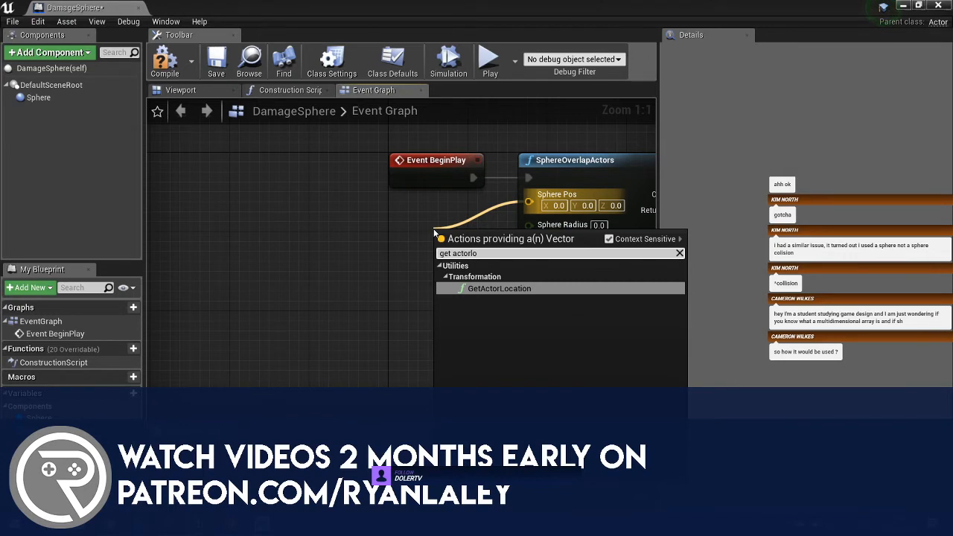
key(Return)
drag(447, 237, 290, 200)
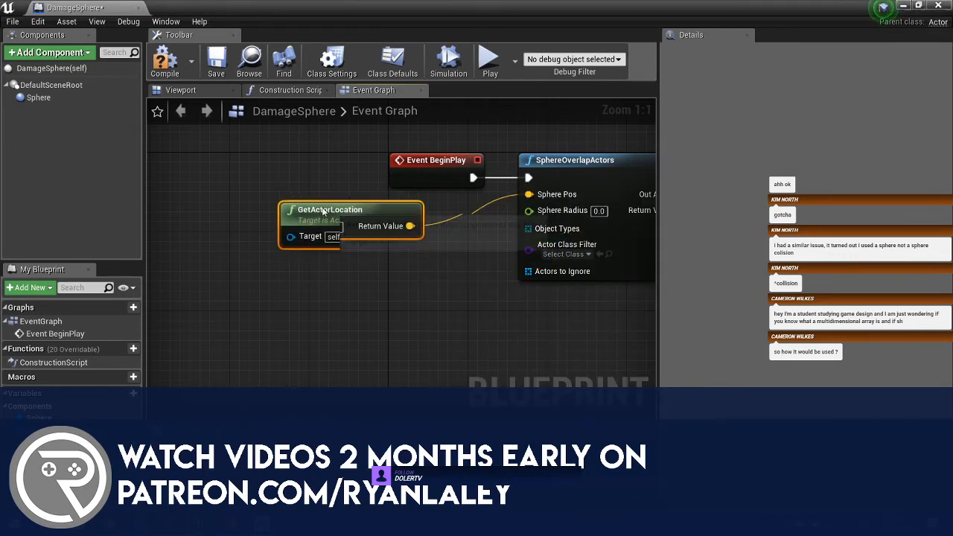
- Set SphereOverlapActors' Sphere Radius to 300 and its Actor Class Filter to Enemy_parent, and compile DamageSphere
click(598, 211)
text(300.0)
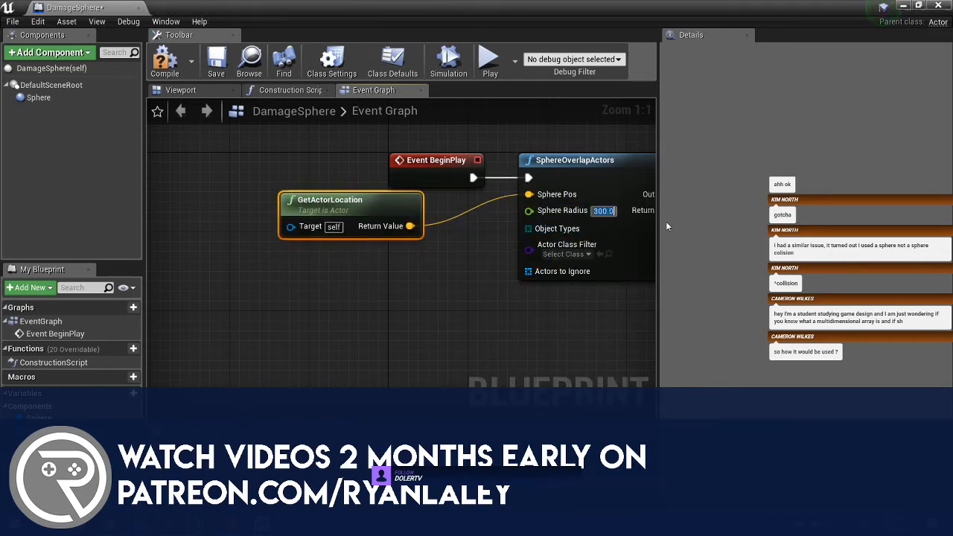
click(568, 255)
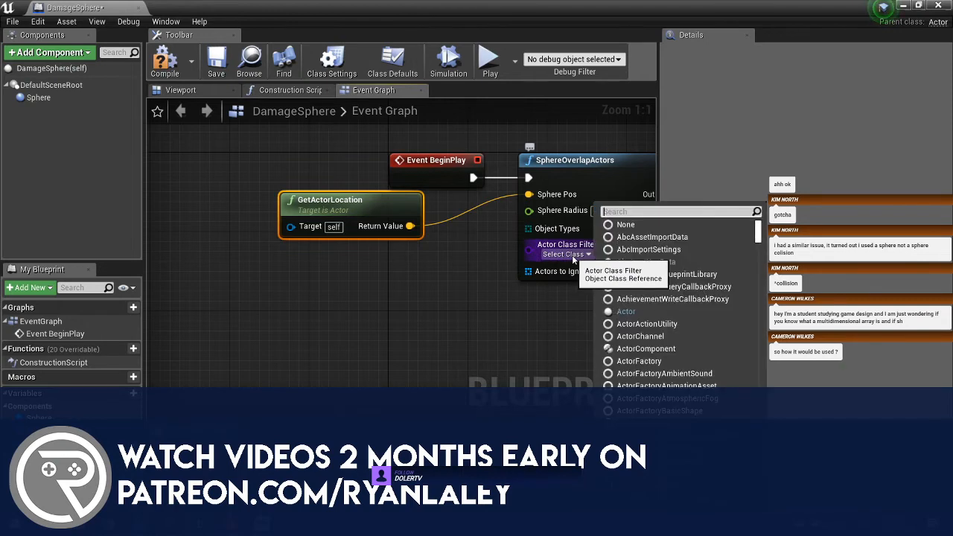
text(enem)
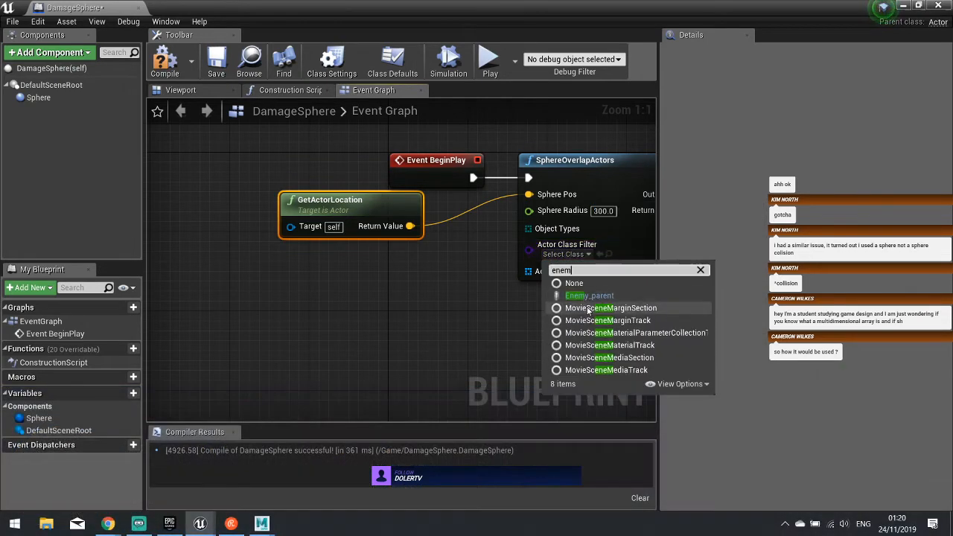
click(592, 296)
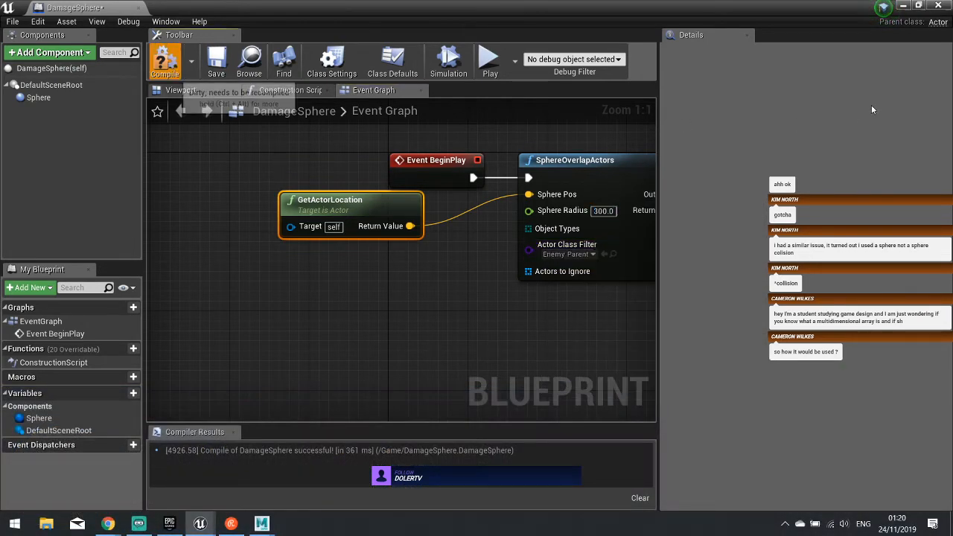
click(173, 70)
key(alt+Tab)
double_click(606, 352)
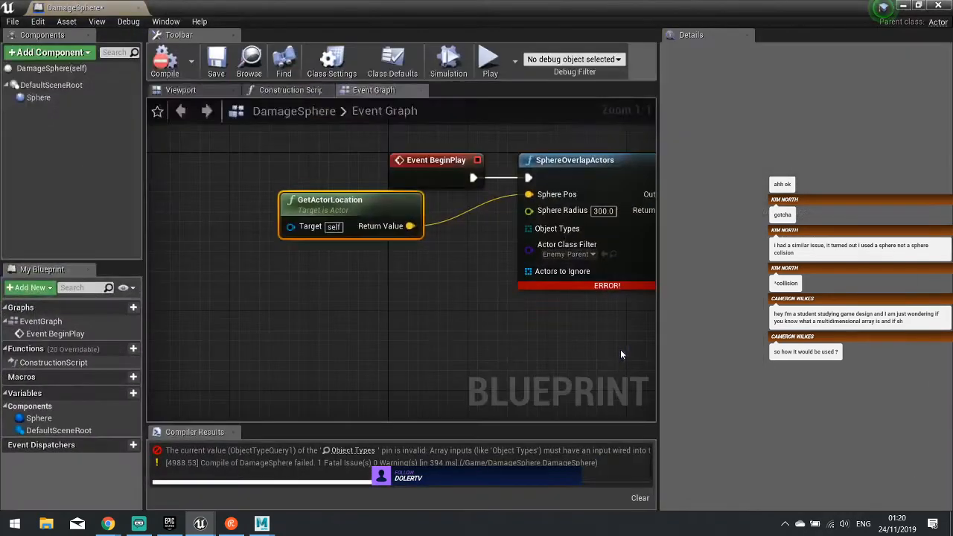
- Feed the Object Types input from a new Make Array node placed below GetActorLocation
right_drag(571, 315, 371, 295)
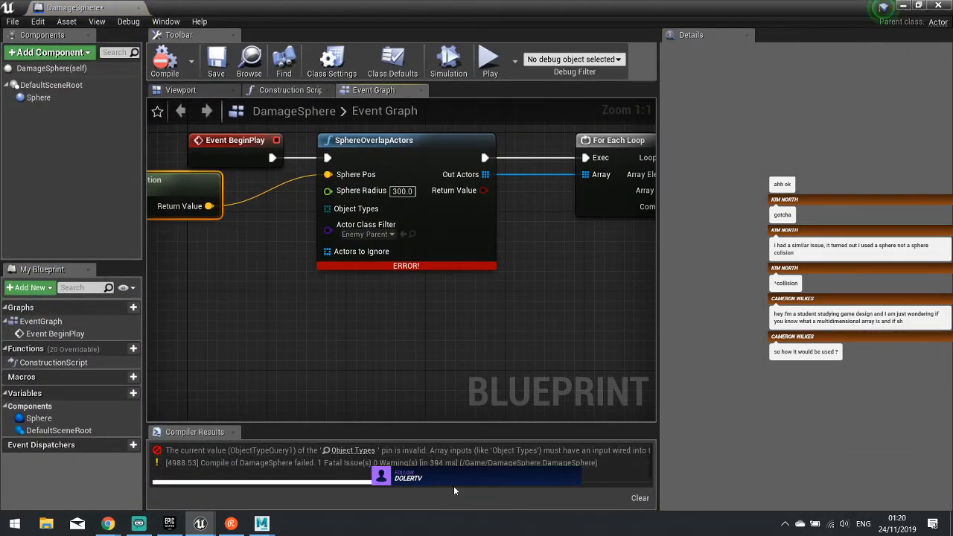
drag(522, 488, 304, 344)
drag(332, 210, 270, 260)
text(make arr)
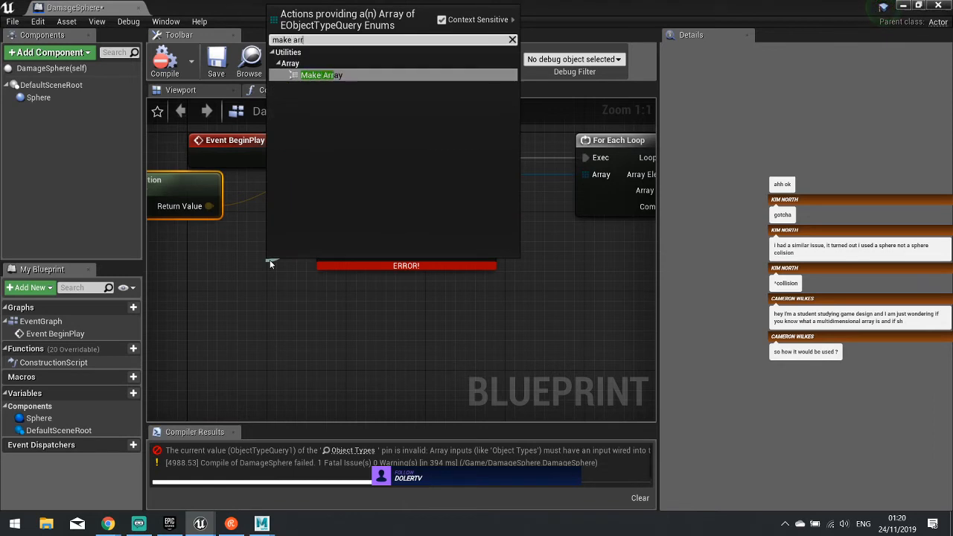
key(Return)
right_drag(272, 262, 528, 253)
drag(529, 254, 309, 243)
- Set the Make Array node's element 0 to Pawn and compile DamageSphere
click(350, 268)
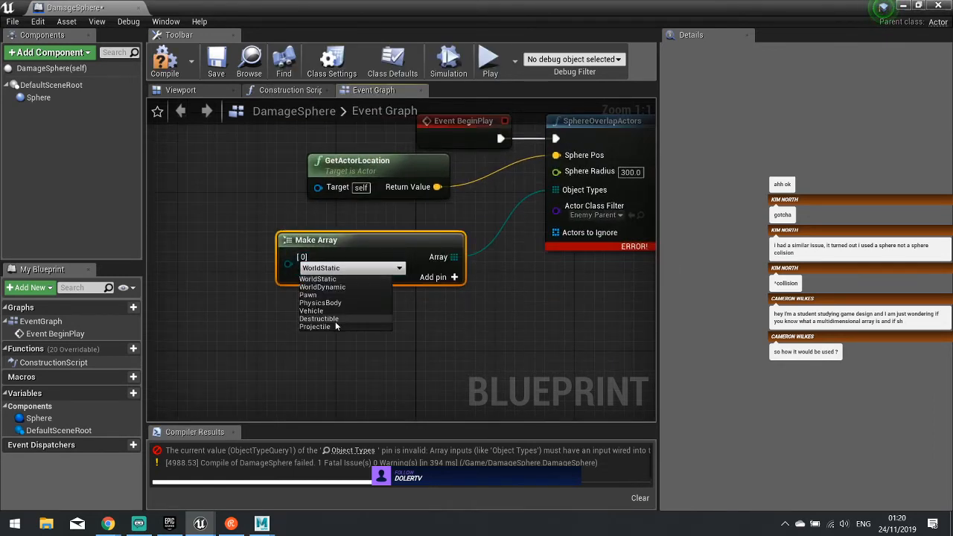
click(320, 303)
click(325, 270)
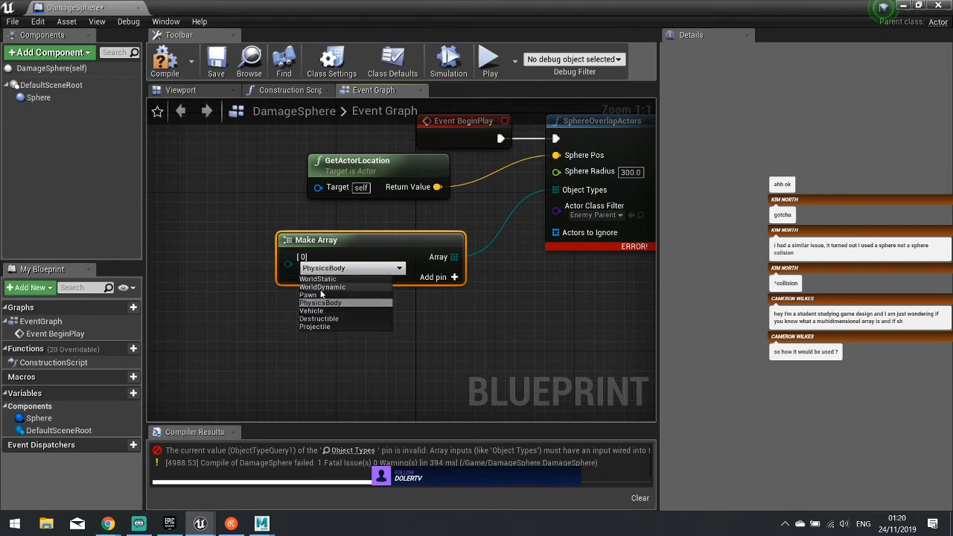
click(319, 295)
click(165, 60)
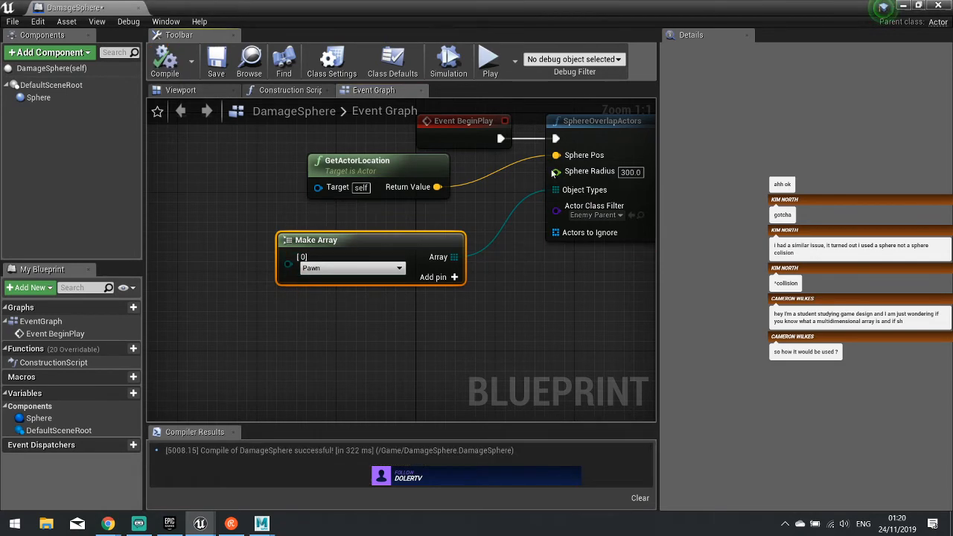
- Play-test the sphere overlap from the level editor by moving around and throwing soda cans at enemies, and stop the session
right_drag(576, 198, 294, 208)
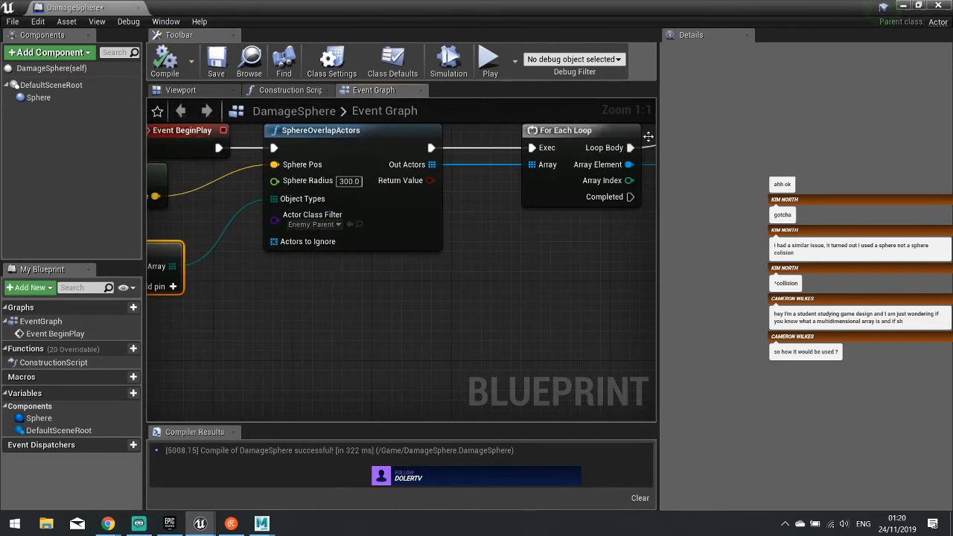
click(904, 5)
click(585, 45)
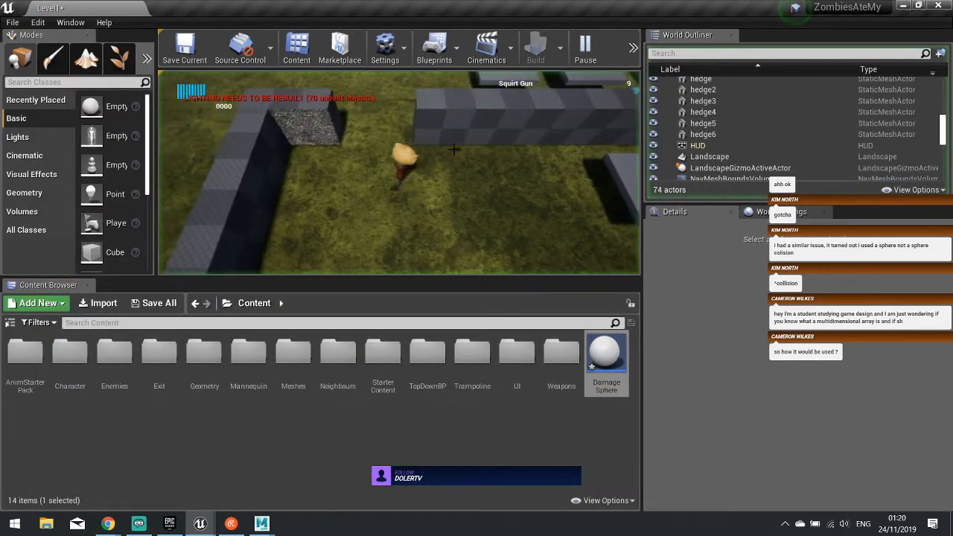
key(a)
key(w)
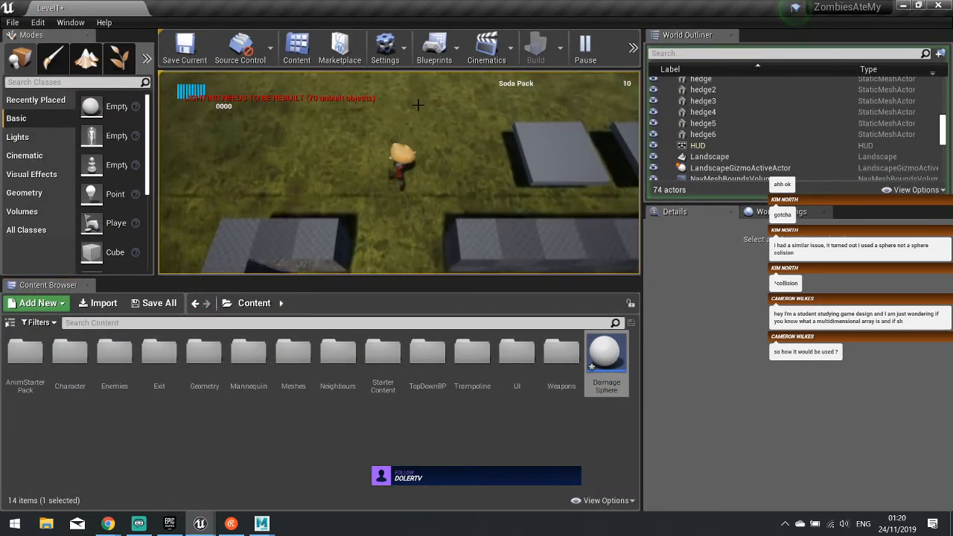
click(317, 126)
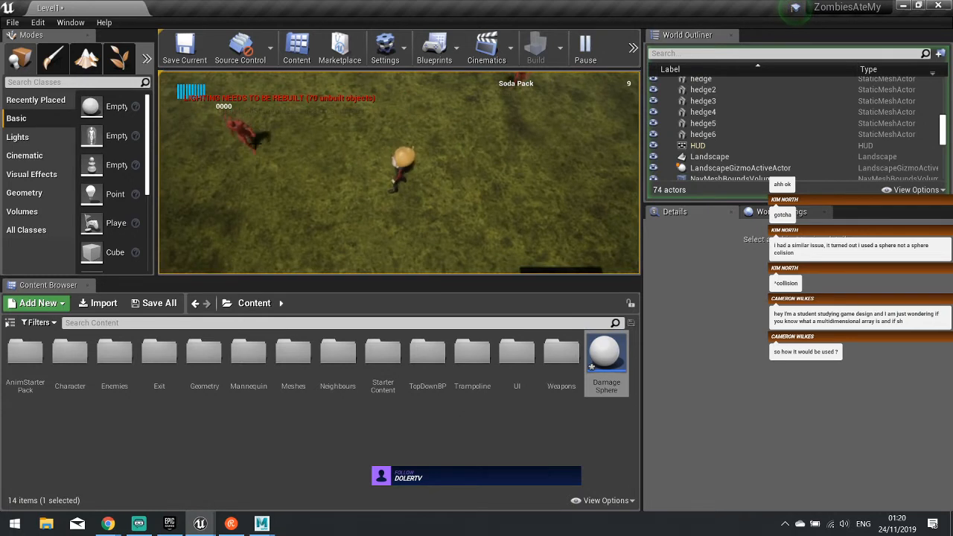
click(255, 143)
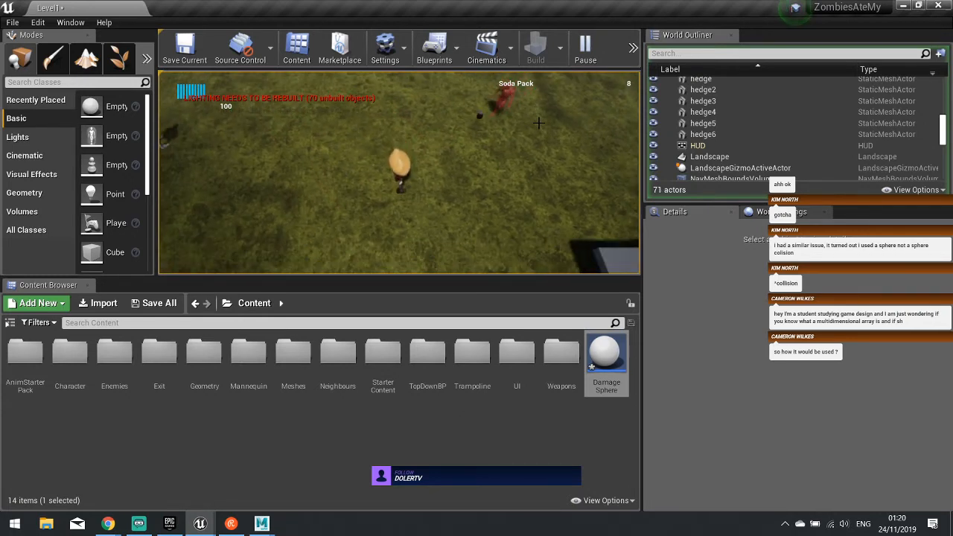
click(486, 134)
key(s)
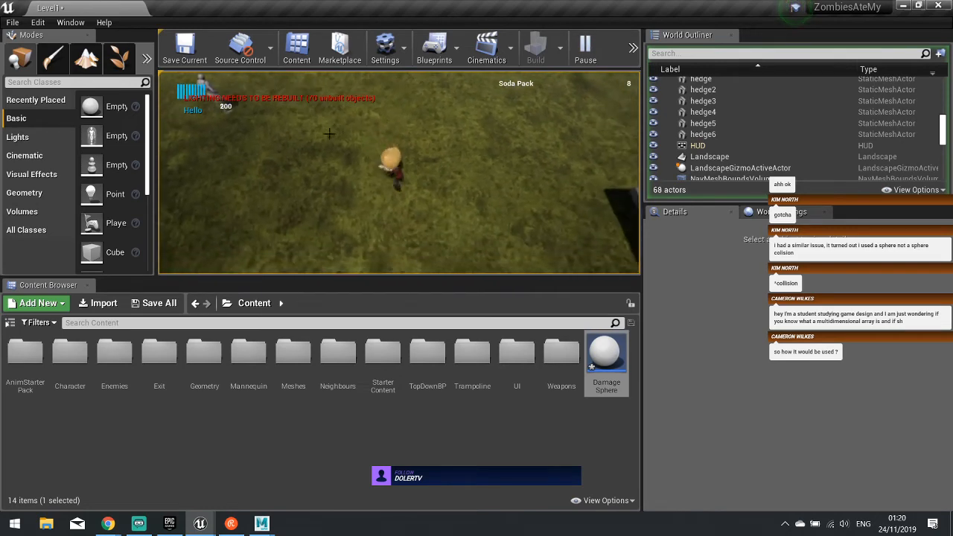
key(s)
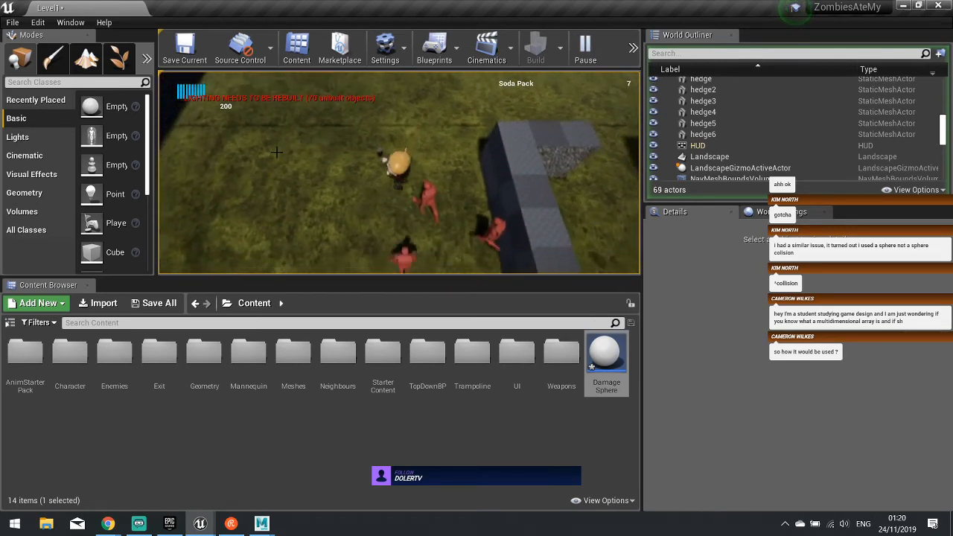
click(278, 151)
key(d)
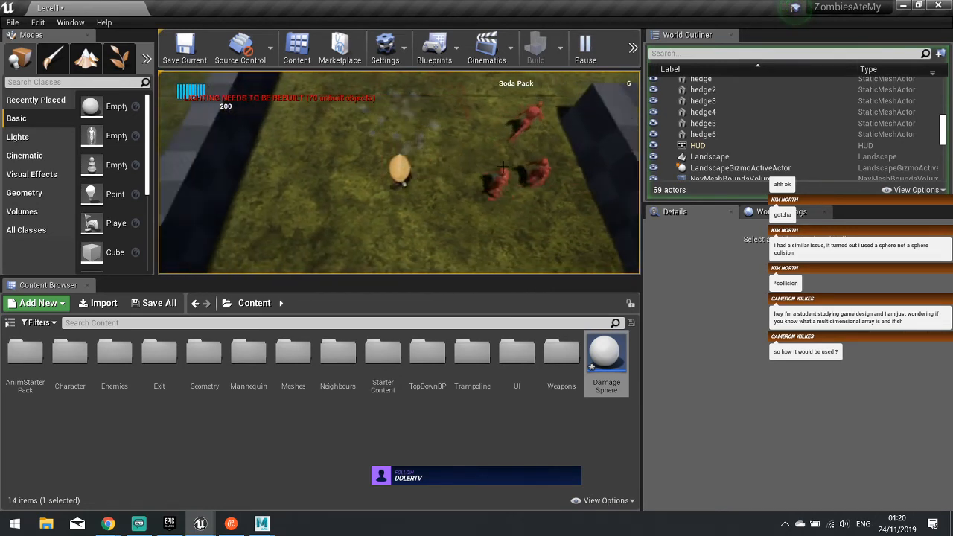
click(507, 170)
click(512, 173)
click(513, 173)
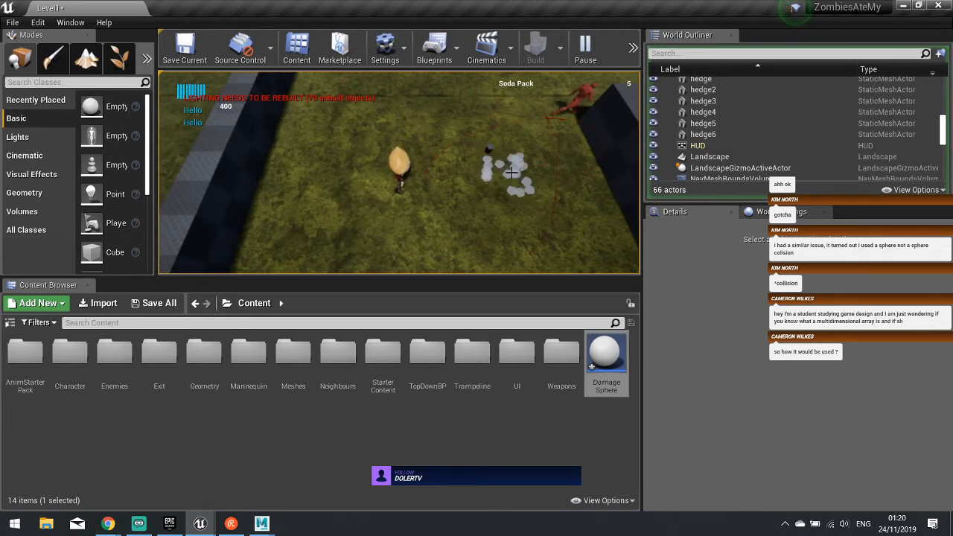
key(w)
key(Escape)
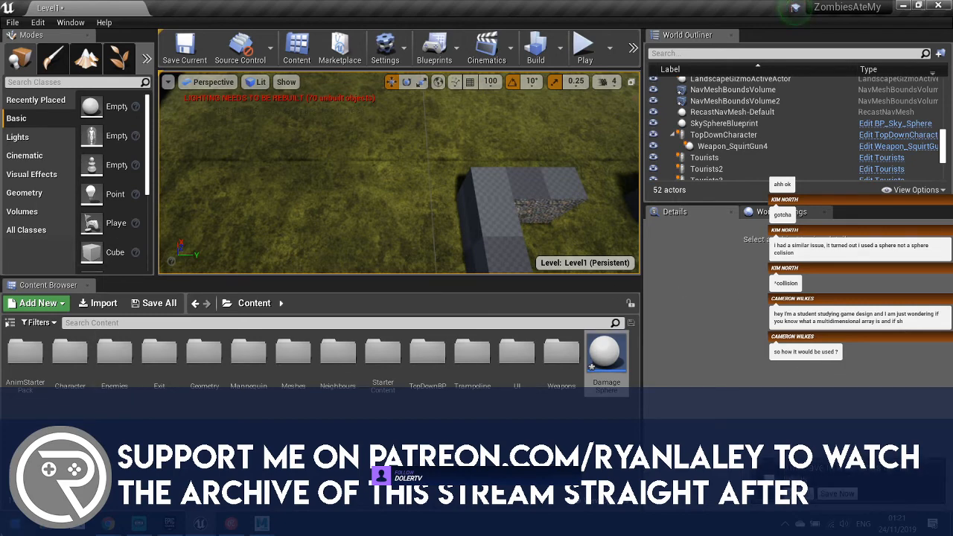
- Launch Word, create a blank document and maximize its window
key(super)
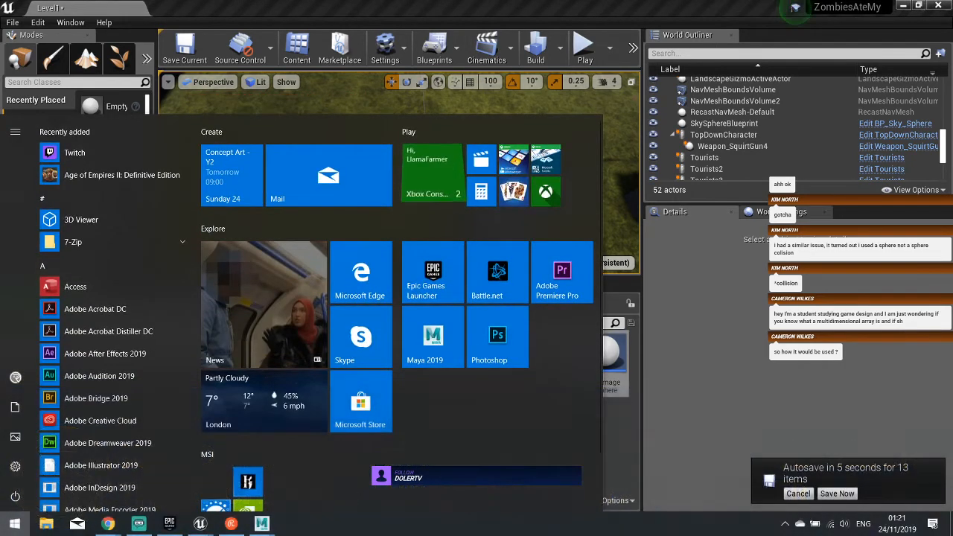
text(word)
key(Return)
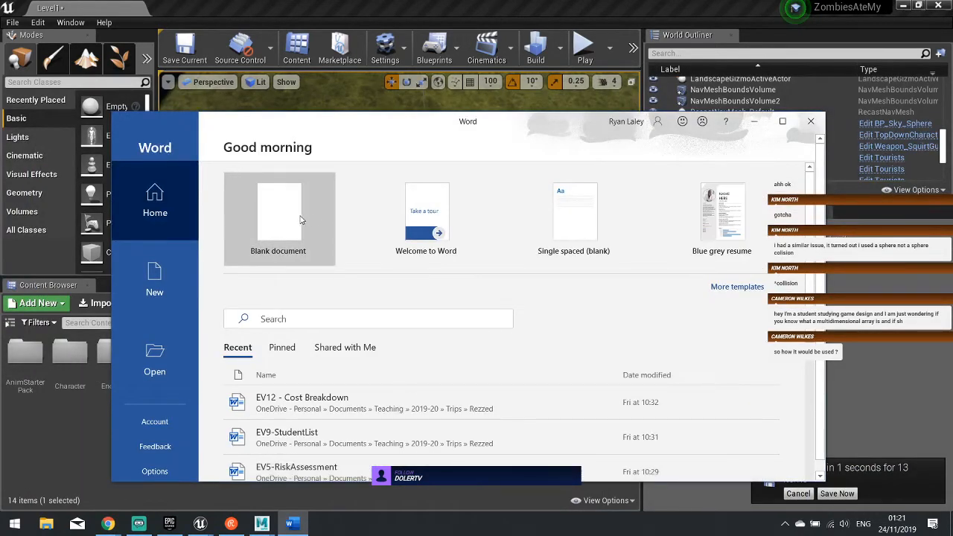
click(259, 229)
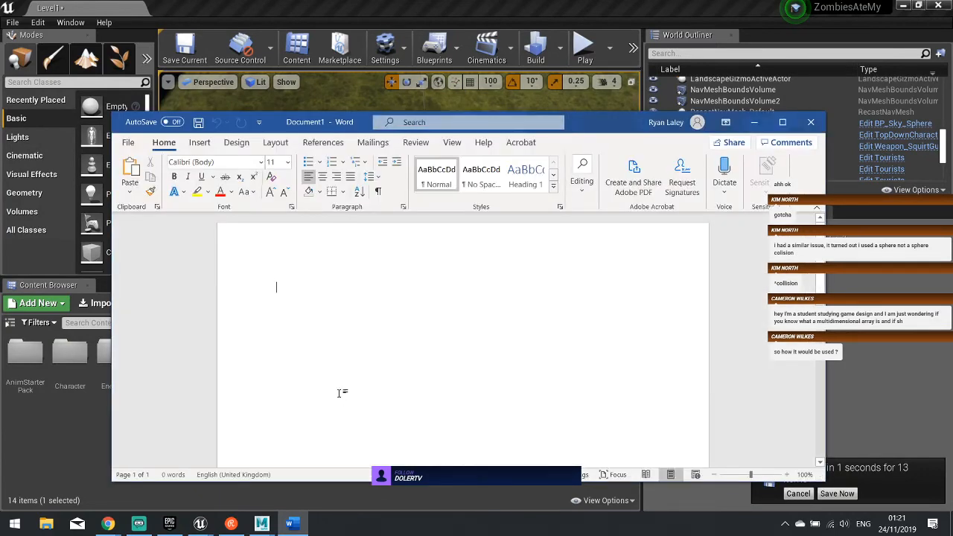
click(783, 122)
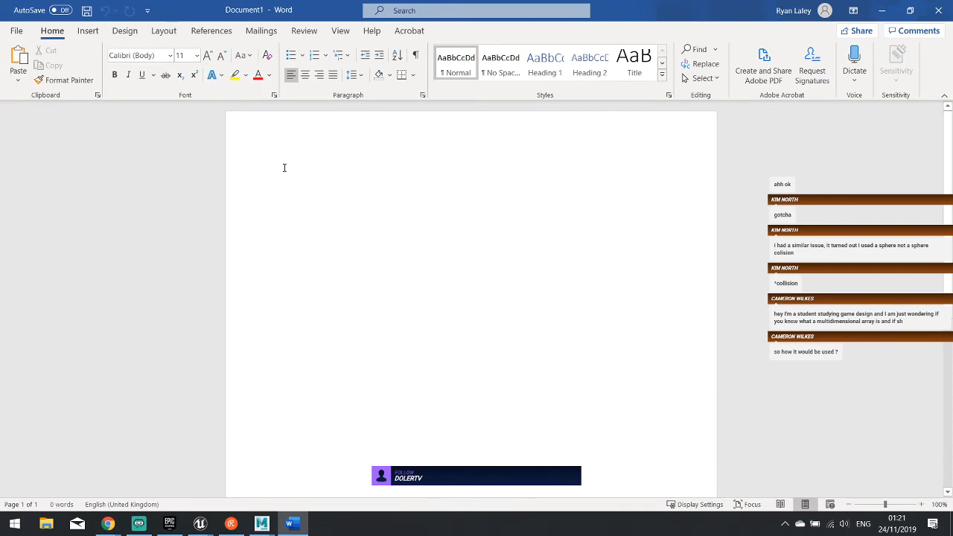
- Set the font size to 36 and write the line "Myarray[1] = 1 dimensional"
click(207, 55)
click(207, 55)
click(207, 56)
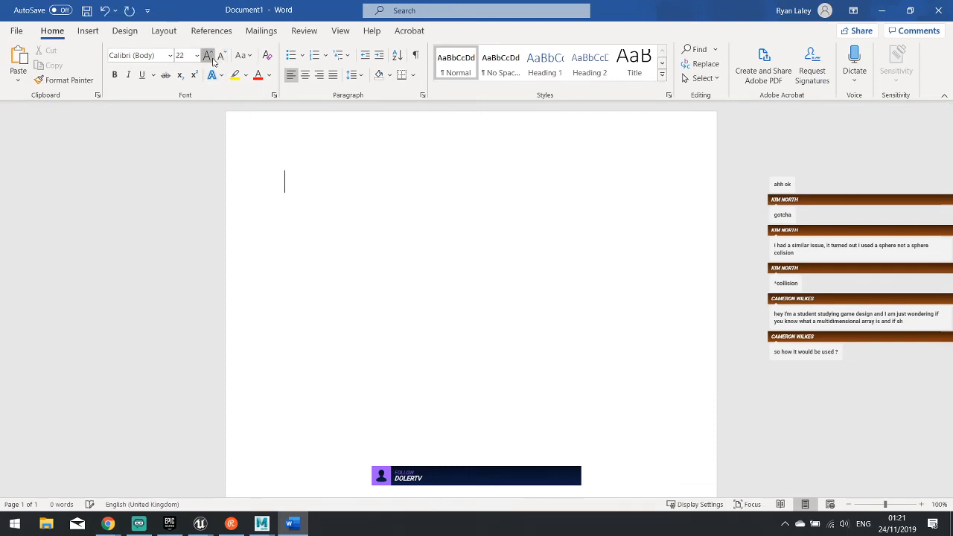
click(211, 58)
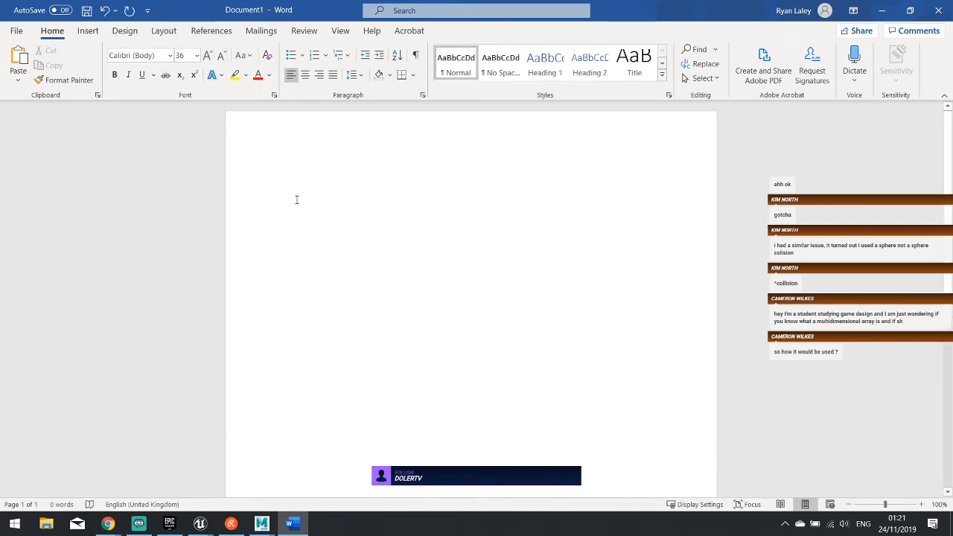
text(m)
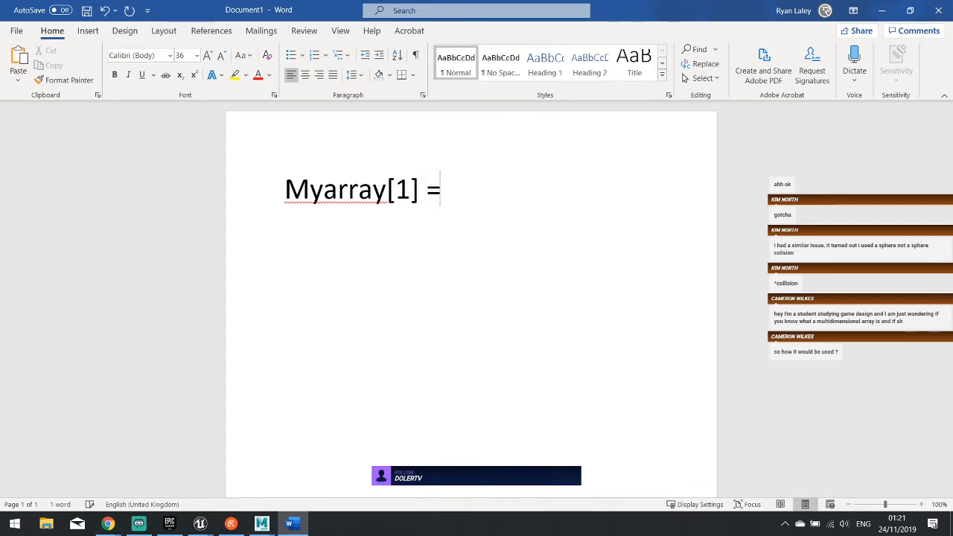
text(= 1 dimensi)
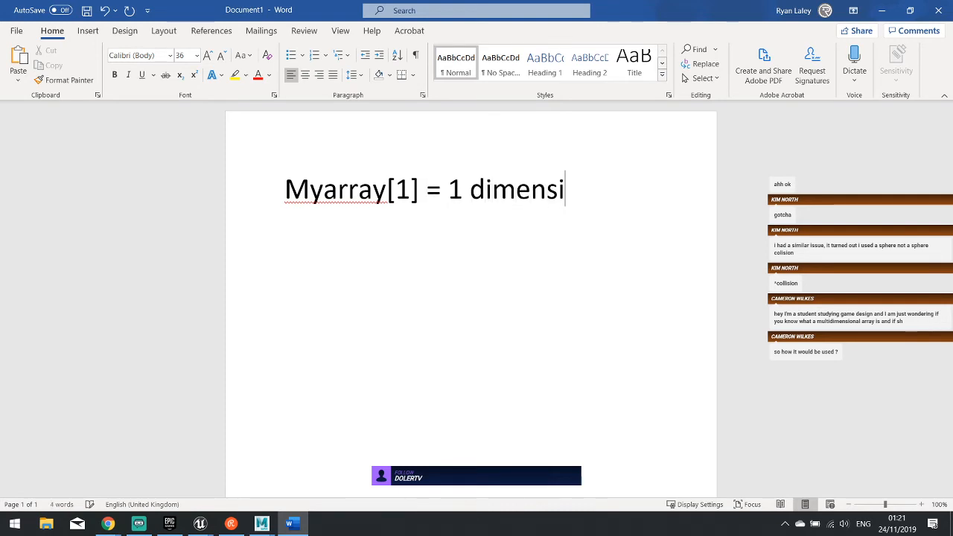
text(onal )
- Add a second line reading "Myarray[1,3] = multidimensional" below the one-dimensional example
text(Myarray[1)
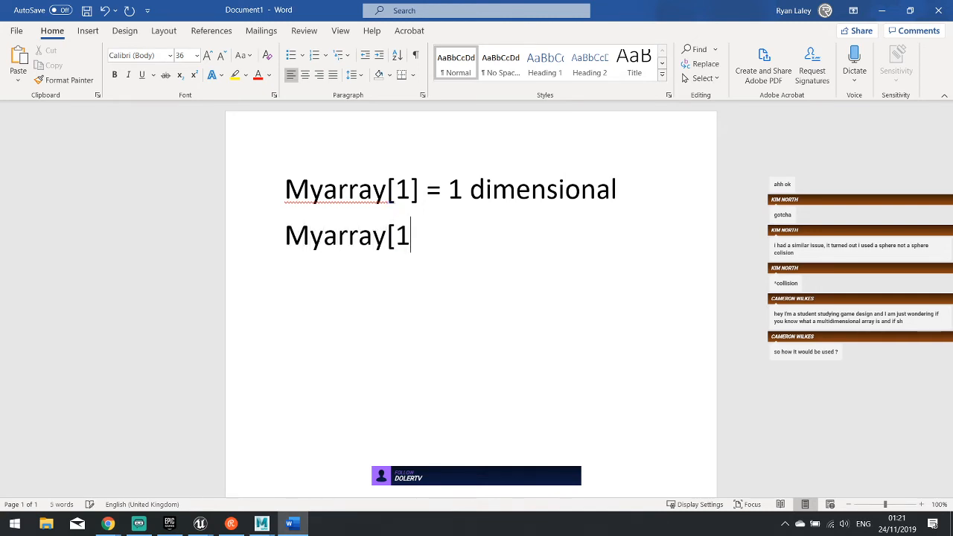
text(,3] = multi)
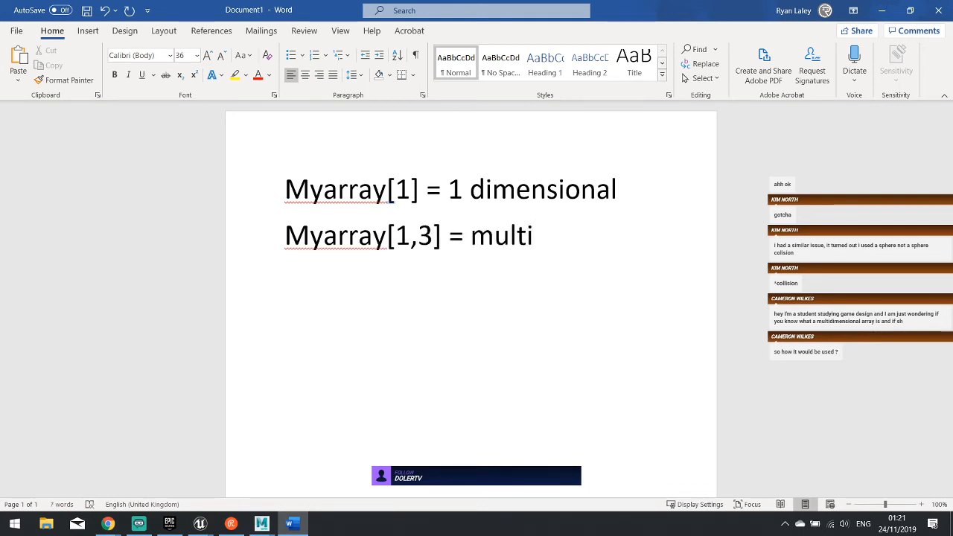
text(dimensional)
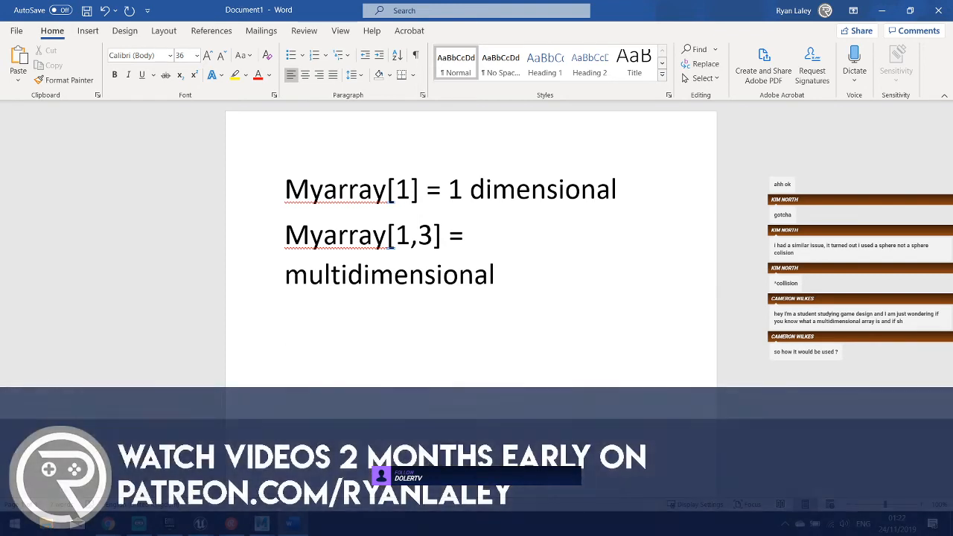
- Highlight the index values 1 and 3 in turn in the Myarray[1,3] example, and clear the selection
double_click(403, 236)
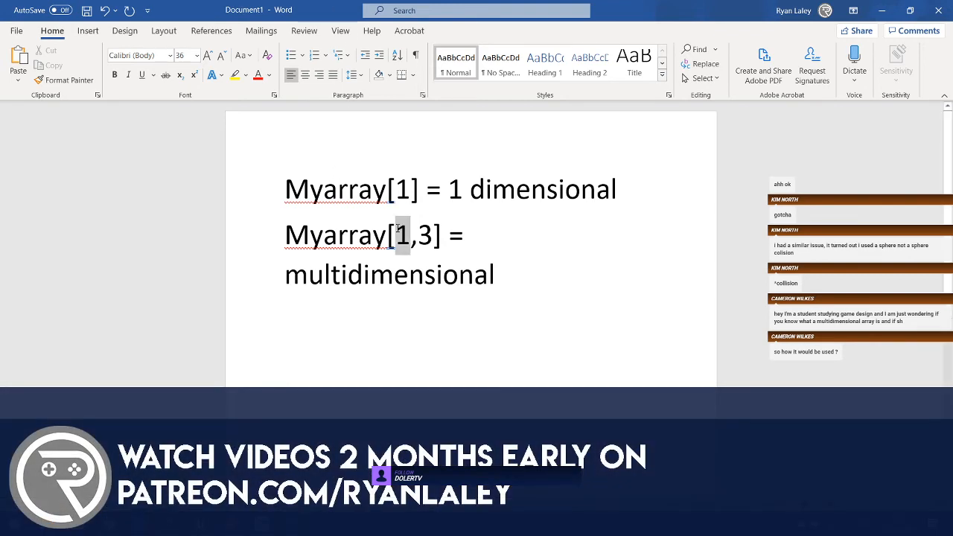
double_click(425, 236)
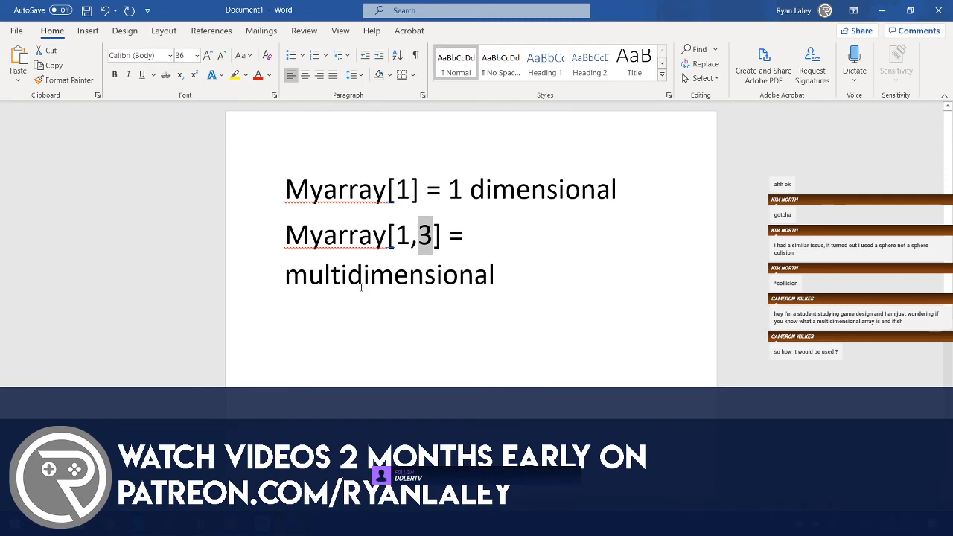
click(437, 264)
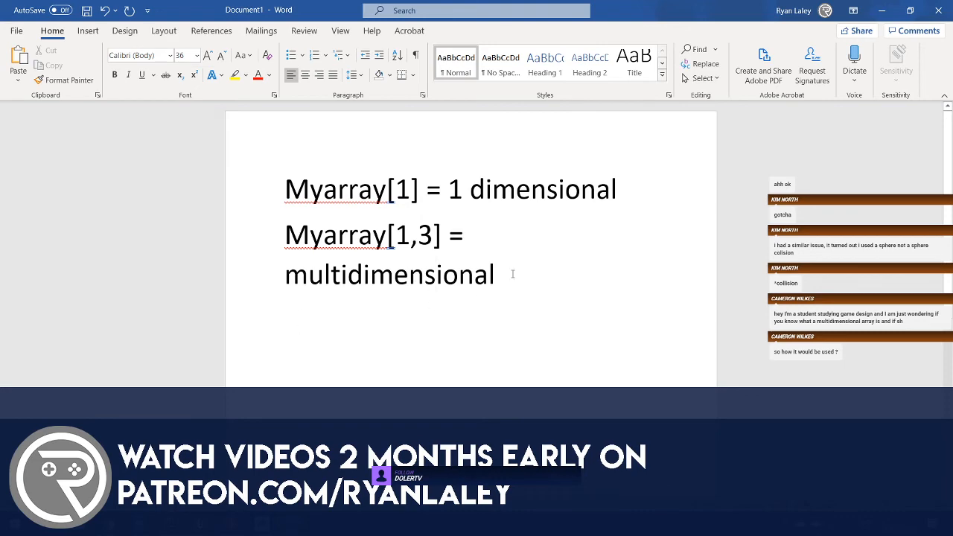
- Switch to Unreal Editor, play-test the level by moving around with the Soda Pack, and stop the session
key(alt+Tab)
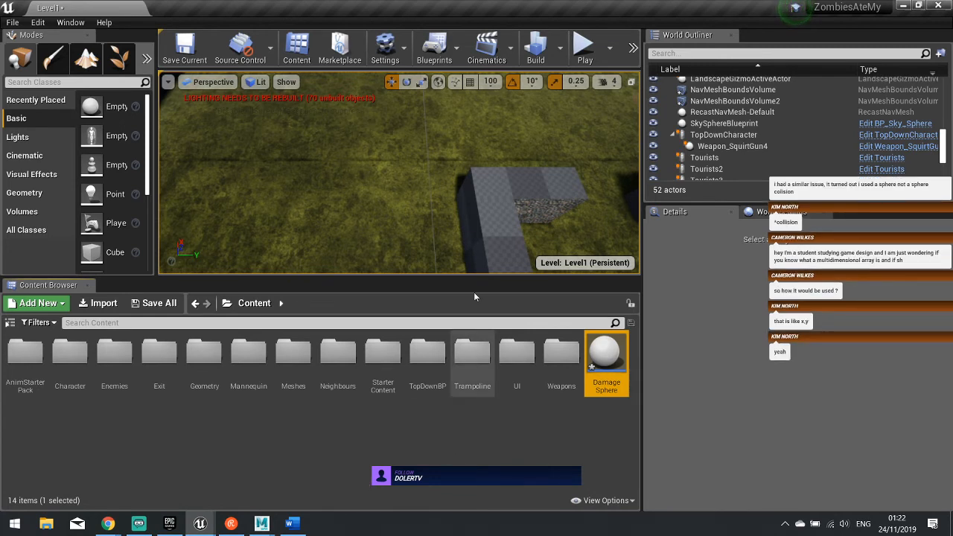
click(581, 54)
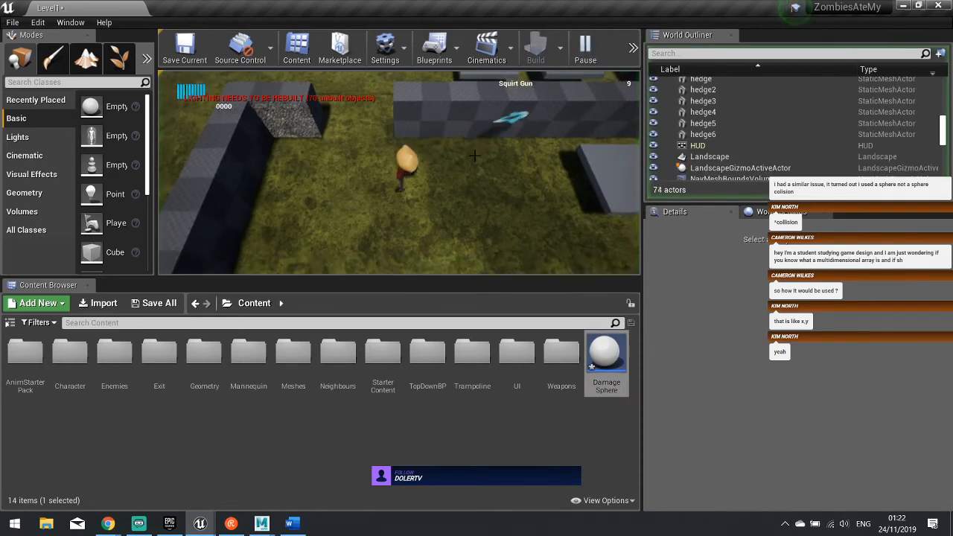
key(a)
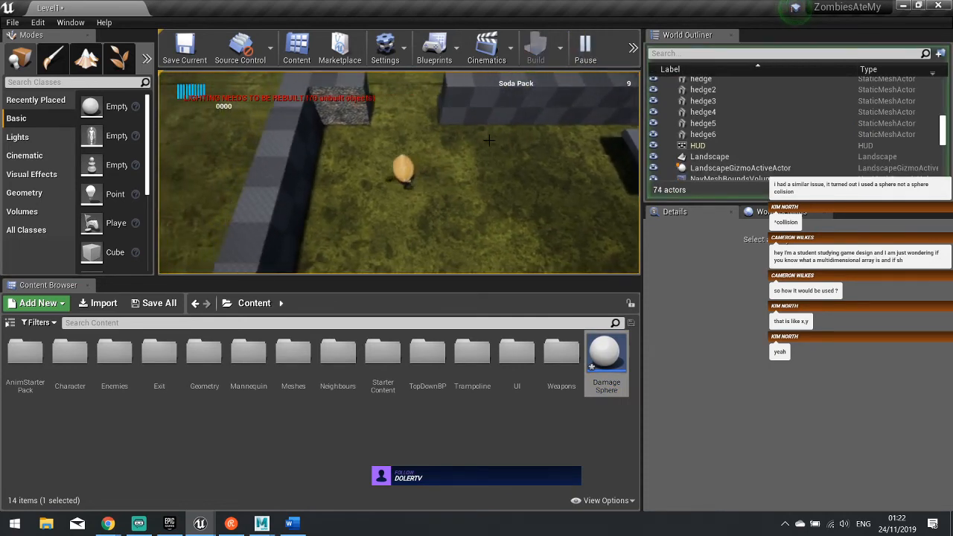
key(w)
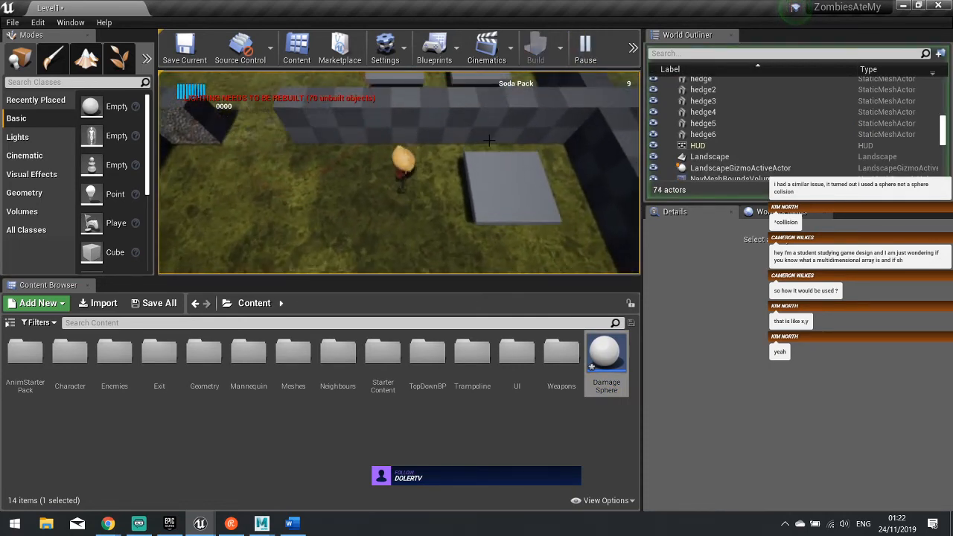
key(Escape)
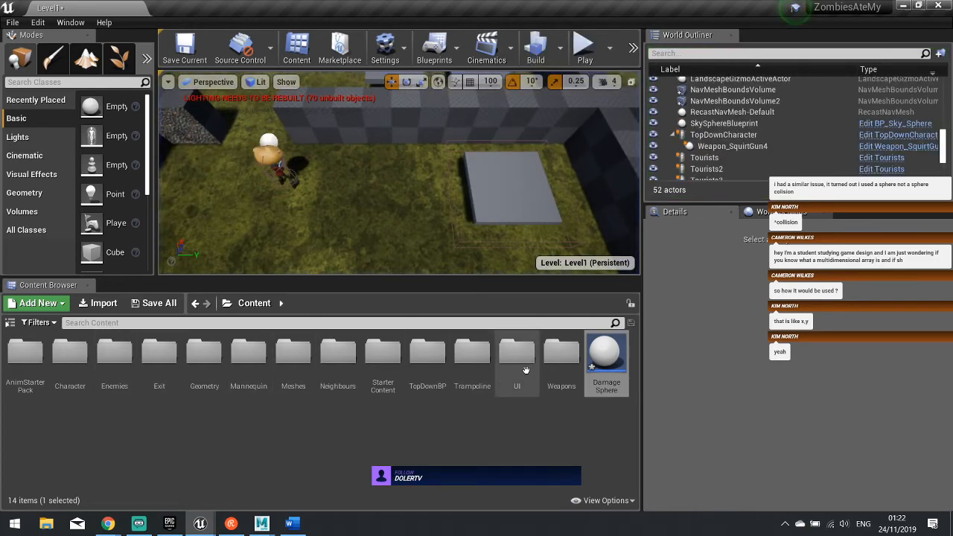
- Open the Projectile_SodaCan blueprint from Weapons/Projectiles and show its 3D component view
double_click(549, 365)
double_click(70, 356)
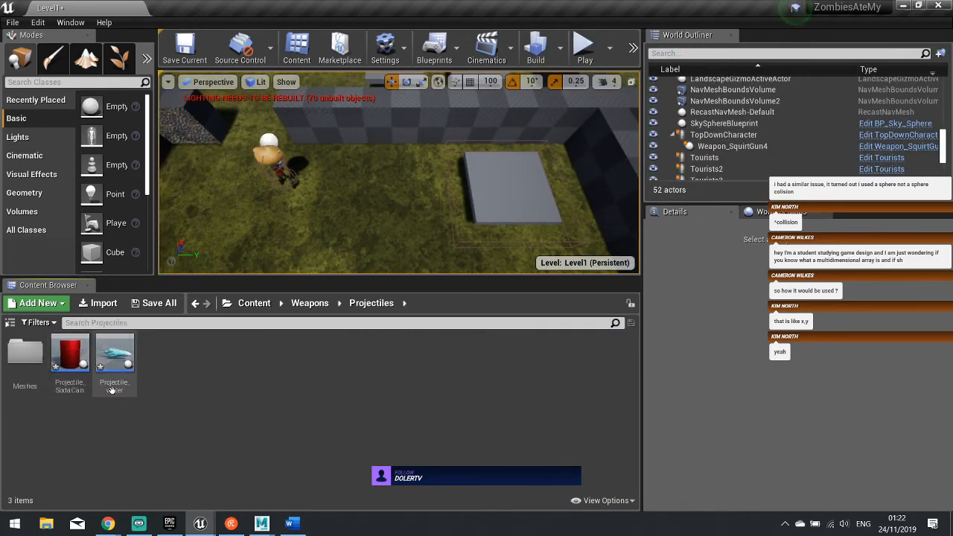
double_click(70, 355)
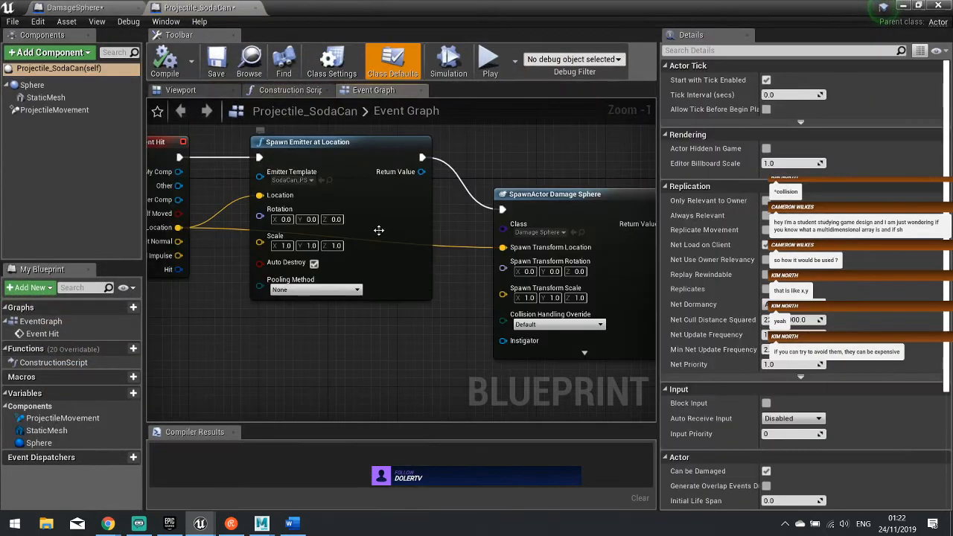
click(181, 90)
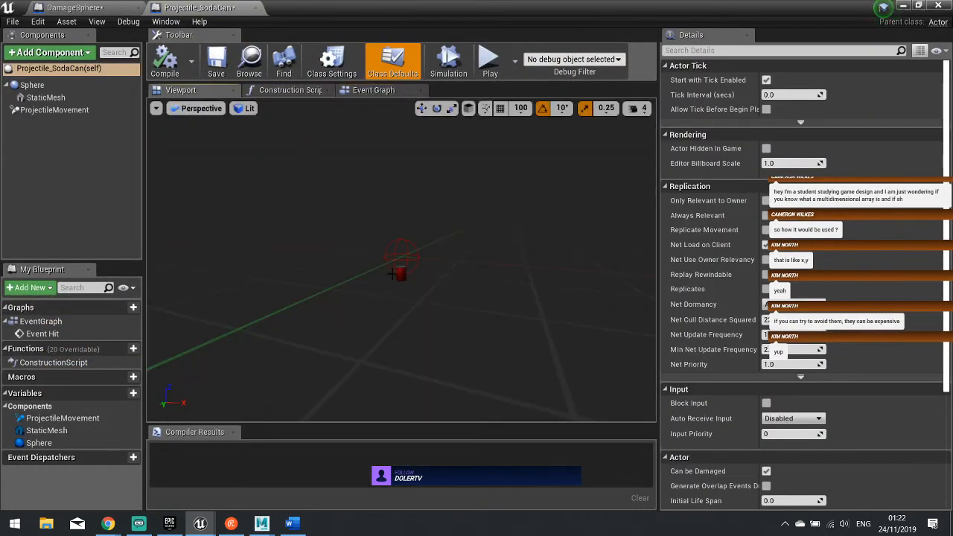
- Raise the soda can's static mesh to a Z location of about -2 inside the collision sphere and compile
click(401, 274)
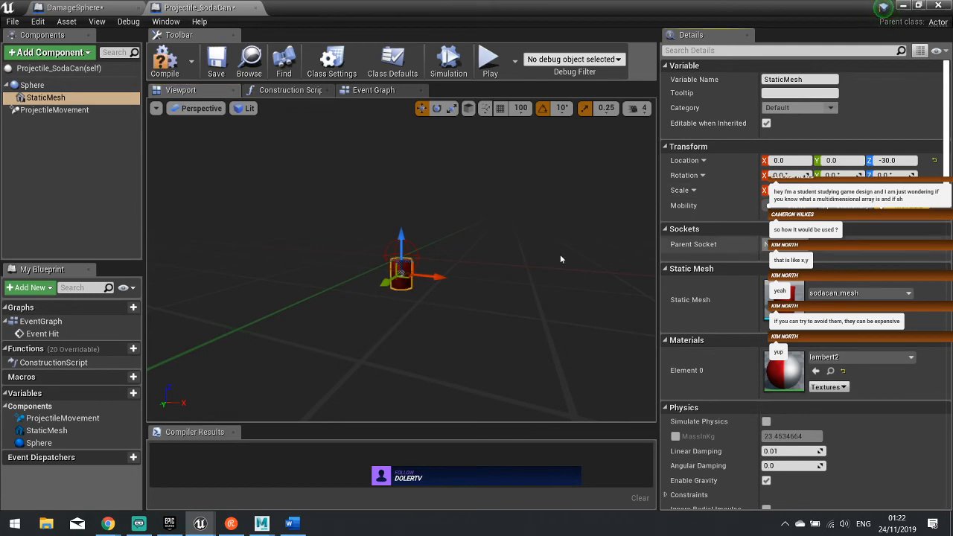
drag(402, 237, 402, 218)
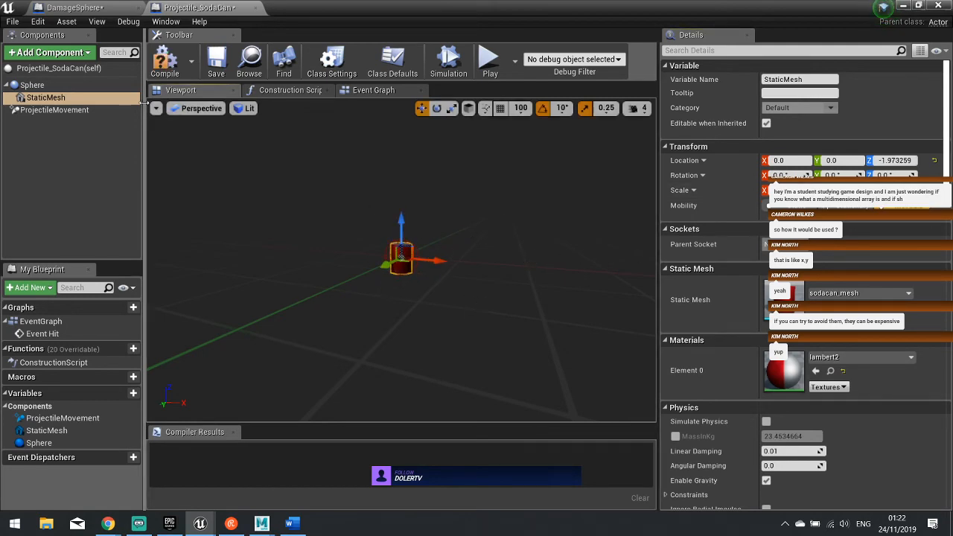
click(174, 63)
- Play-test the repositioned soda can in the level by throwing cans while moving around, and stop the session
click(903, 5)
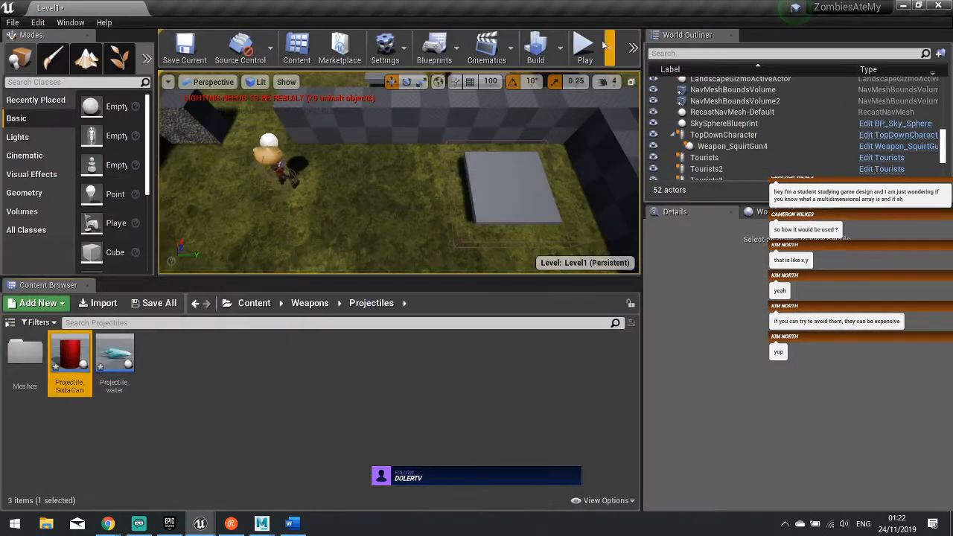
key(alt+p)
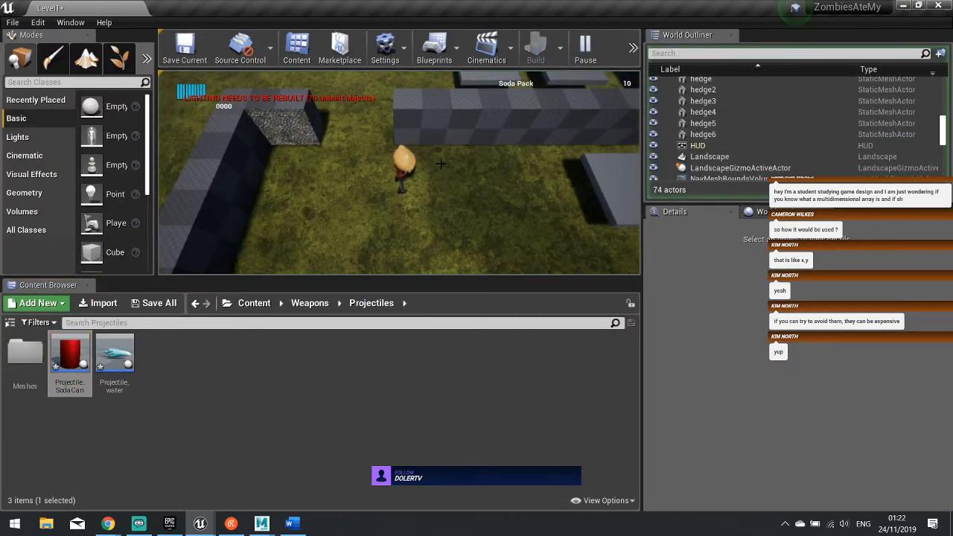
click(465, 163)
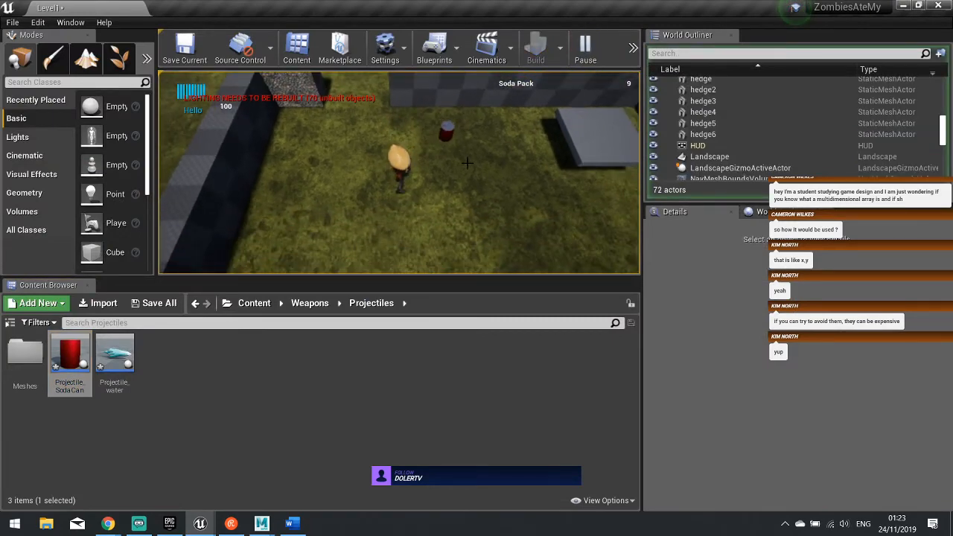
click(467, 163)
key(a)
key(w)
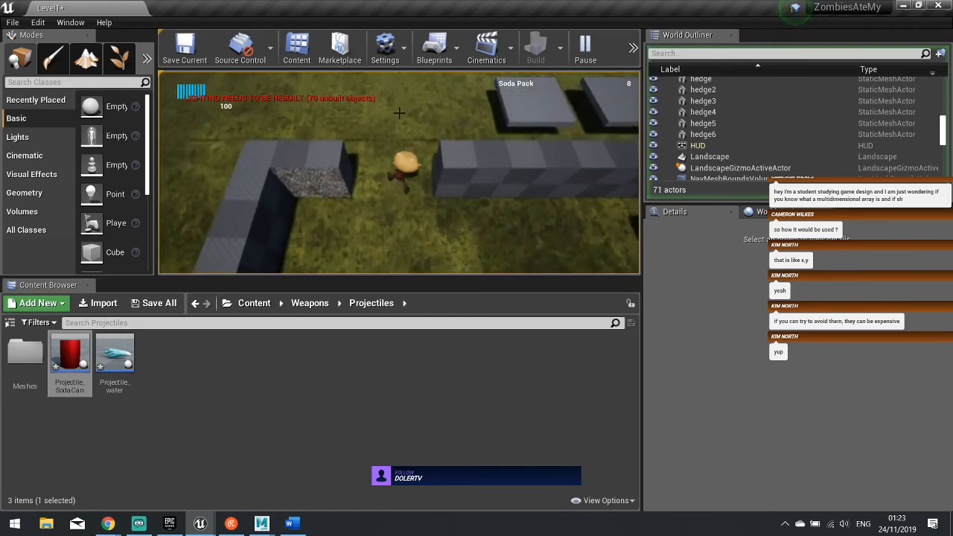
key(a)
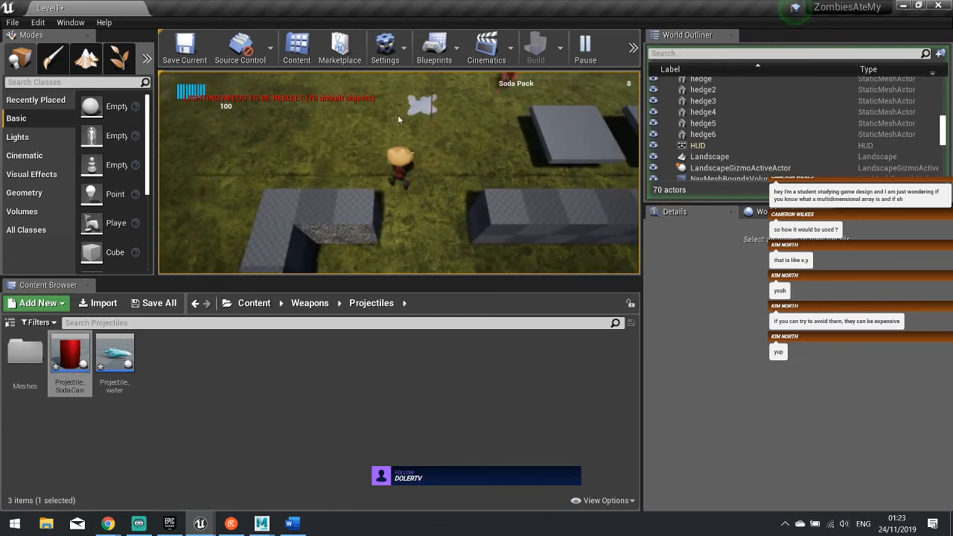
key(Escape)
- Add a Rotating Movement component to Projectile_SodaCan, review its rotation settings and compile the blueprint
double_click(71, 380)
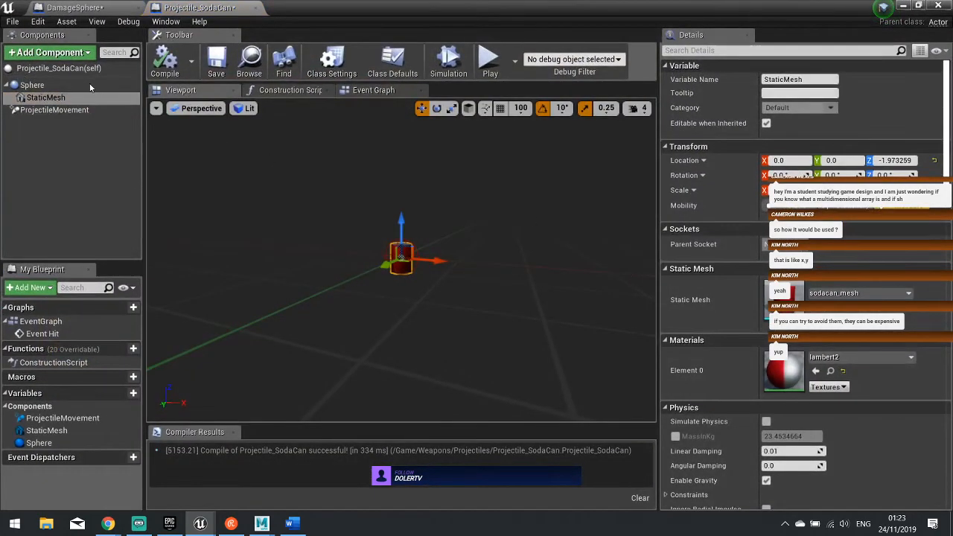
click(62, 58)
text(rot)
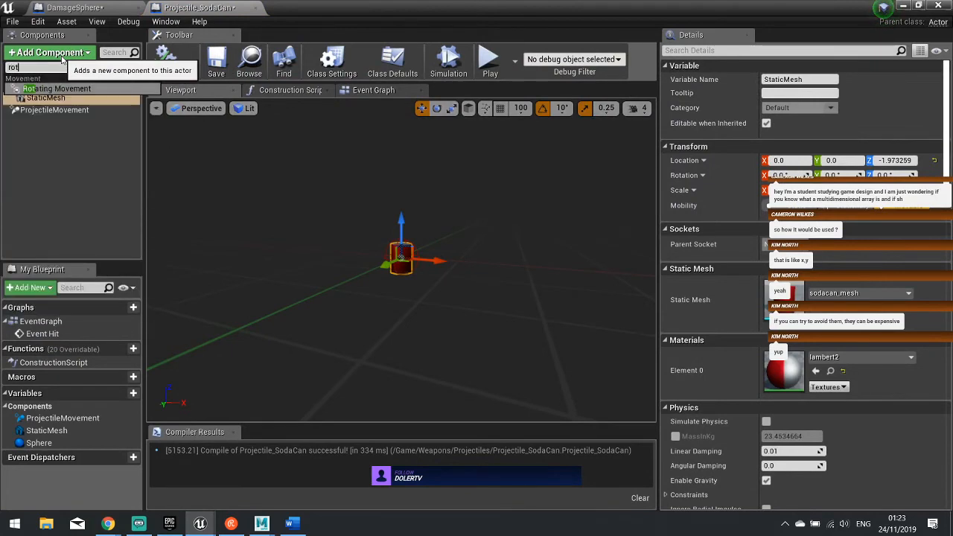
text(at)
key(Return)
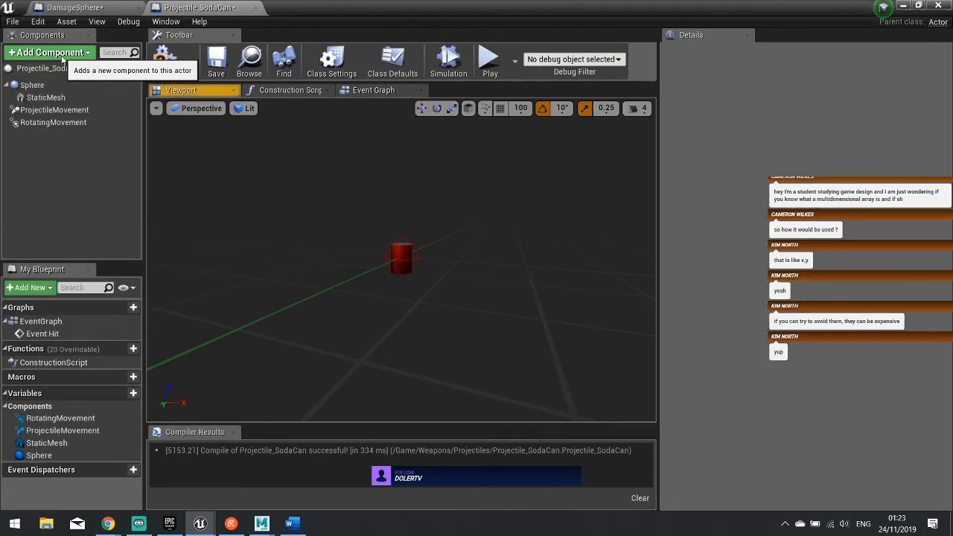
click(73, 124)
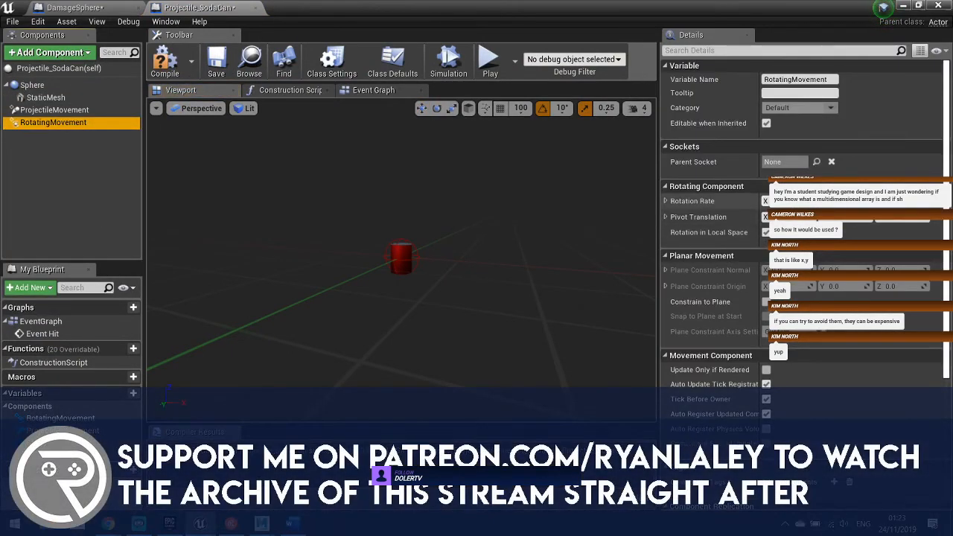
click(789, 201)
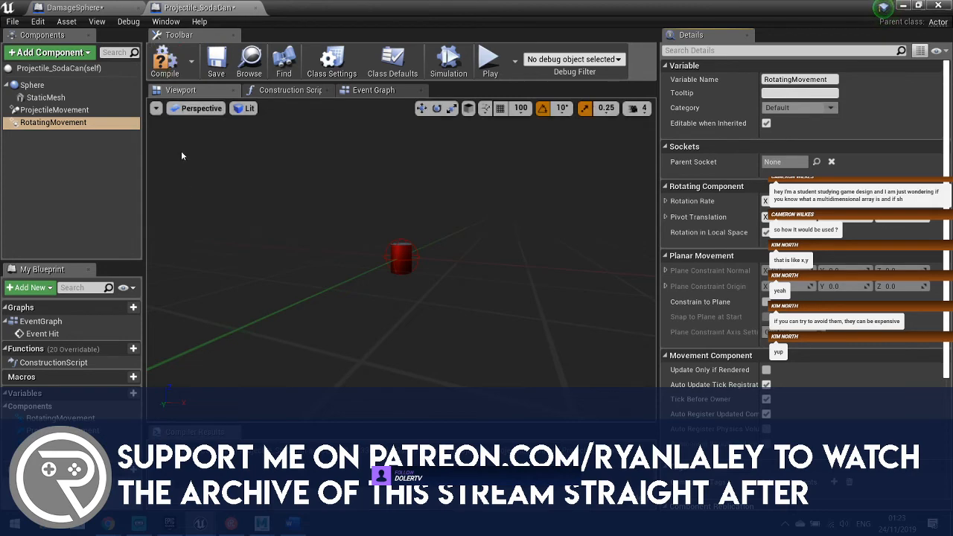
click(167, 62)
- Play-test the rotating soda can in the level by throwing cans toward the hedge gap, and stop the session
click(903, 6)
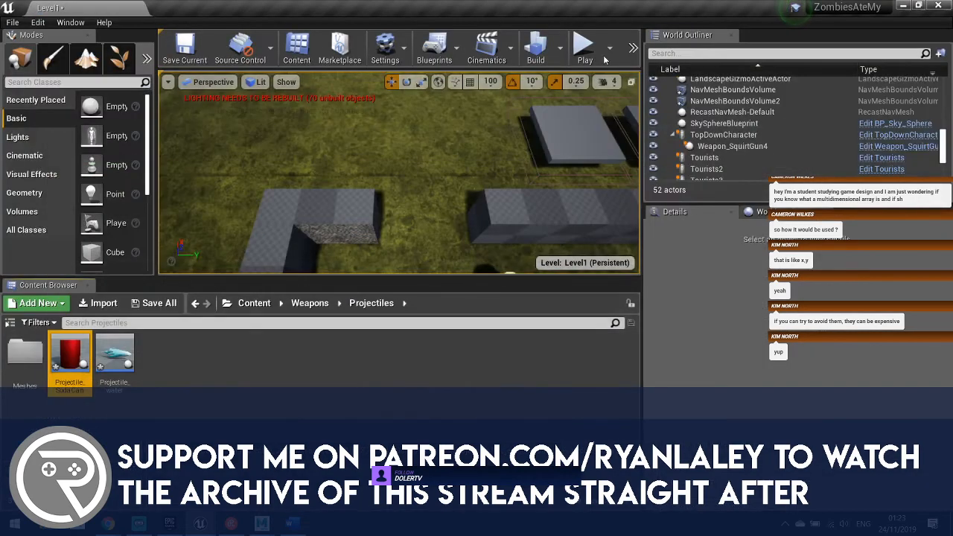
click(585, 46)
key(e)
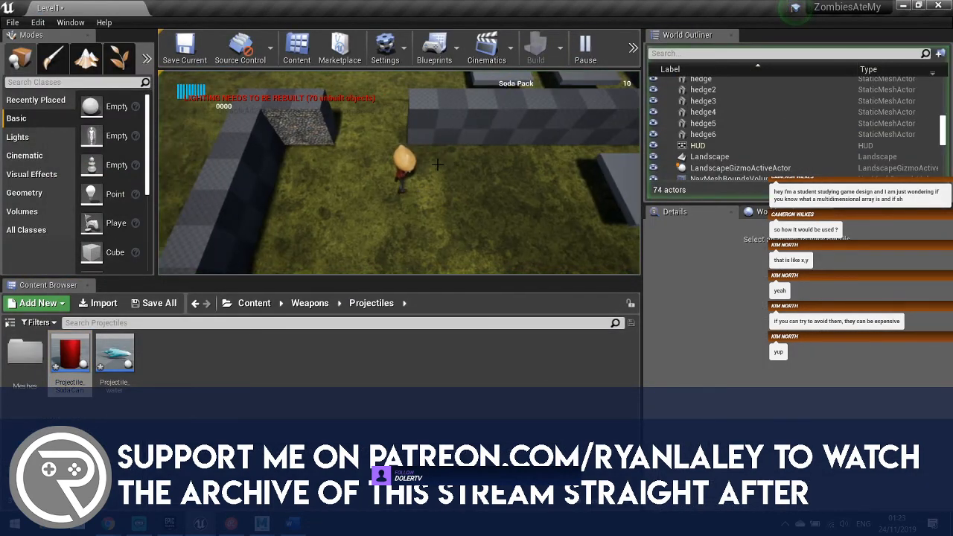
key(a)
key(w)
key(a)
click(423, 156)
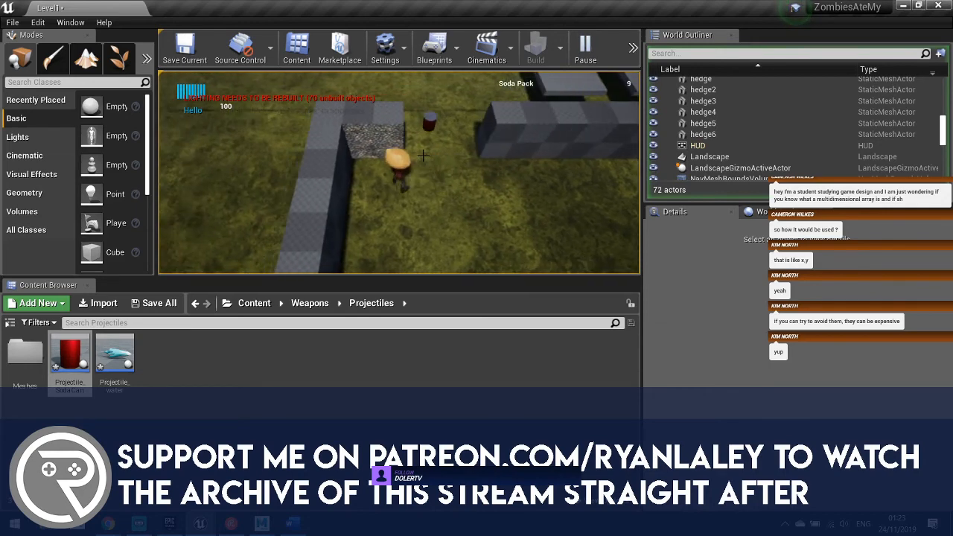
key(w)
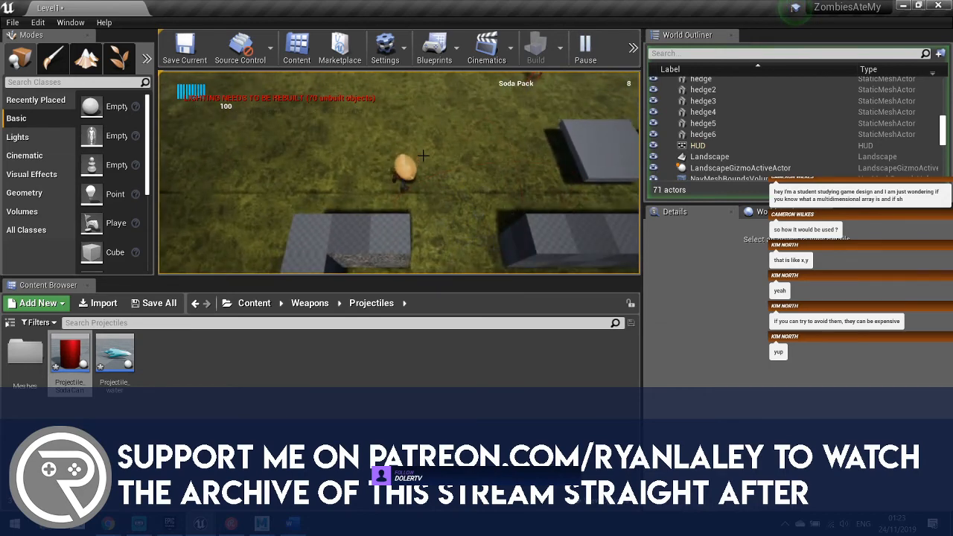
key(Escape)
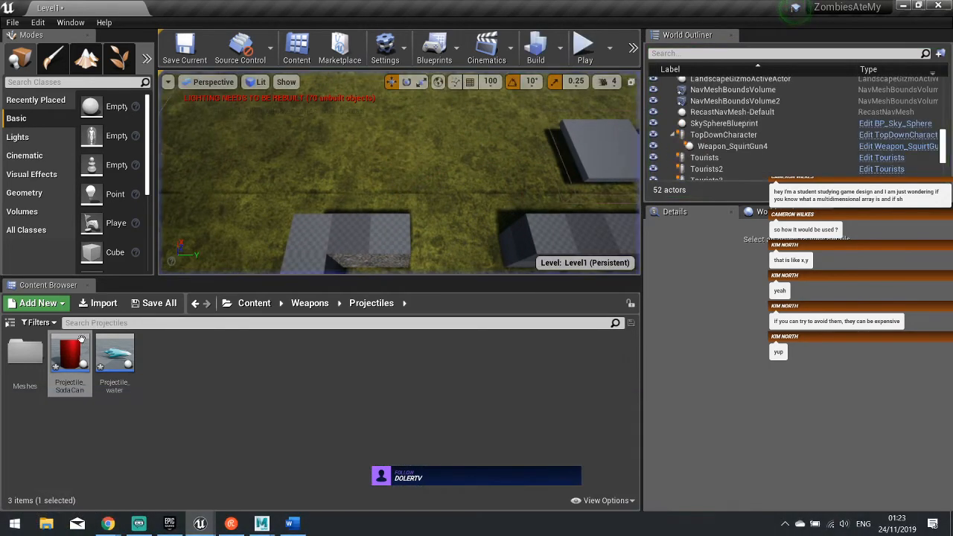
- Open the Projectile_SodaCan blueprint, select its Rotating Movement component and run the blueprint simulation to preview the can's rotation
double_click(69, 356)
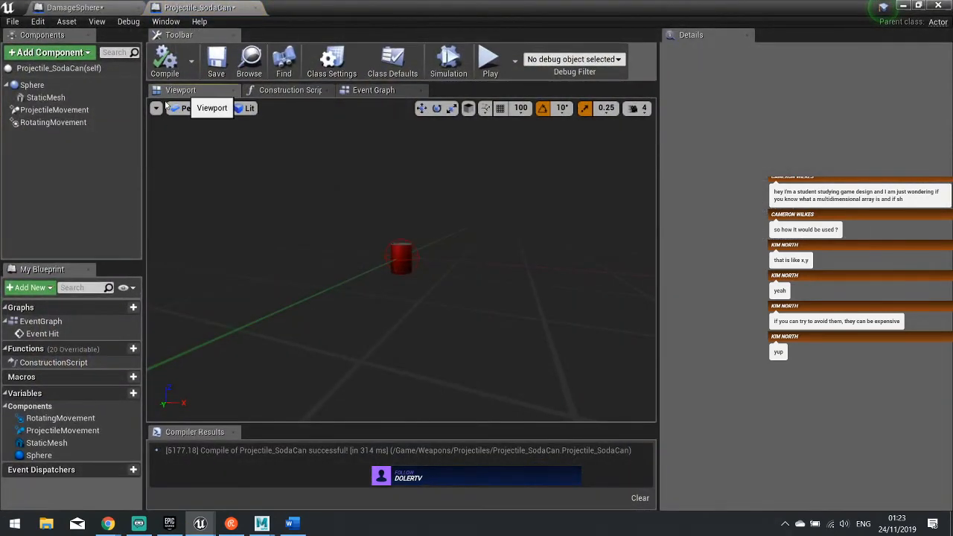
click(67, 122)
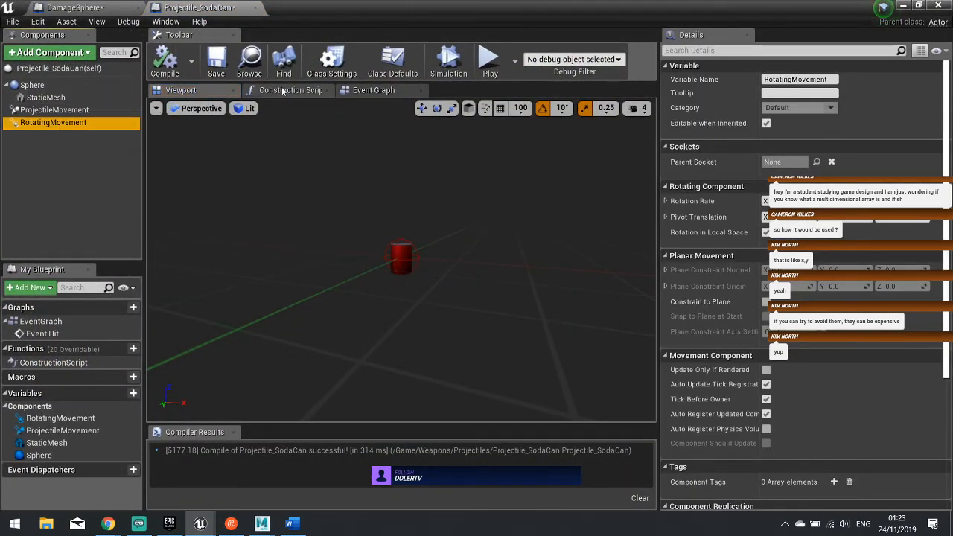
click(439, 66)
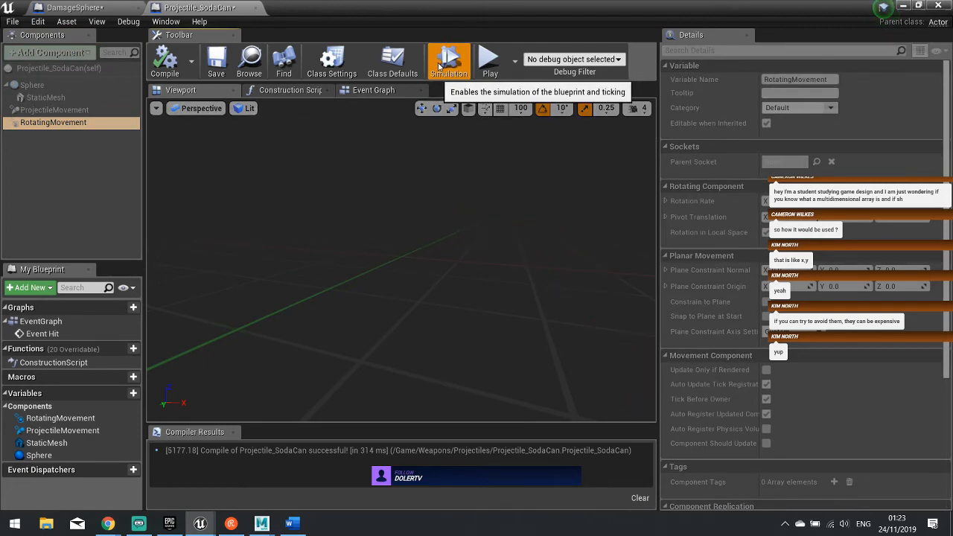
click(440, 65)
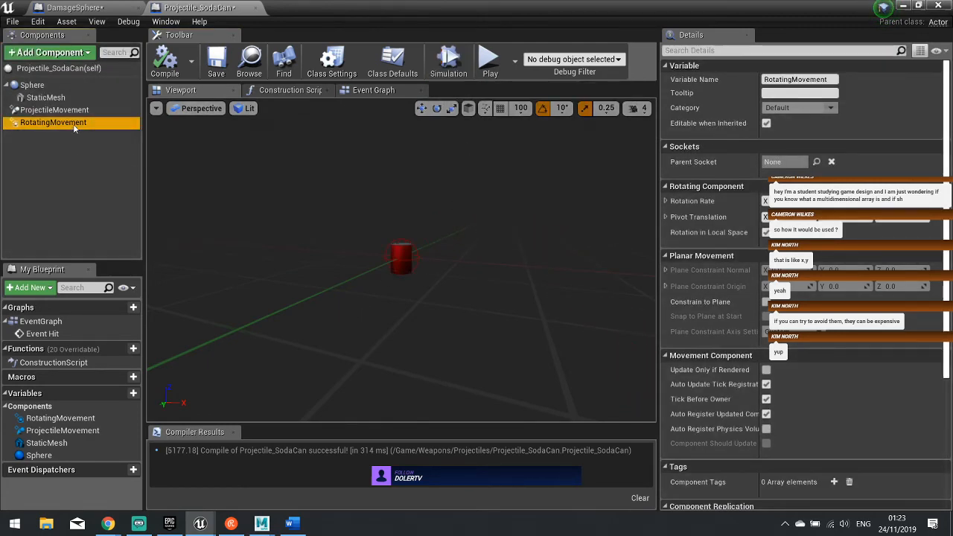
click(54, 109)
click(53, 123)
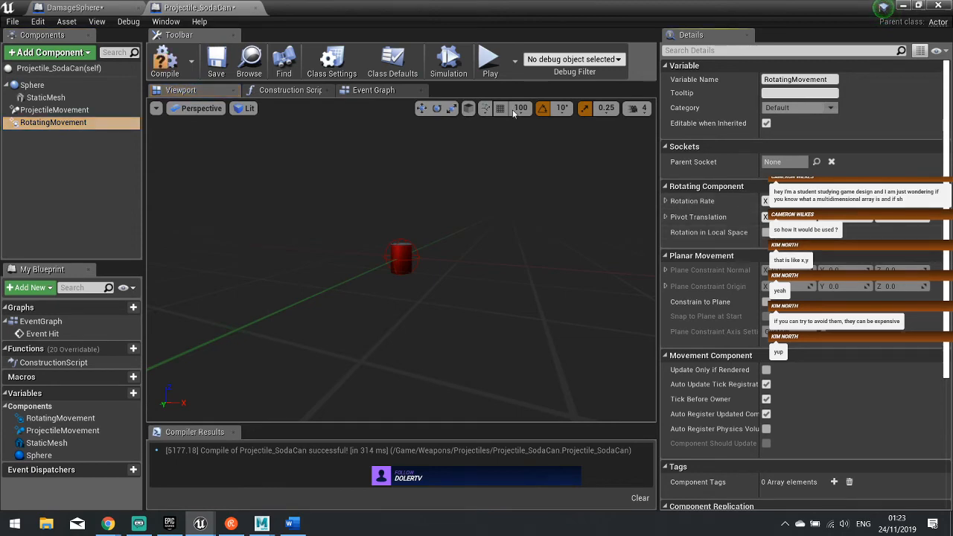
click(449, 66)
click(449, 65)
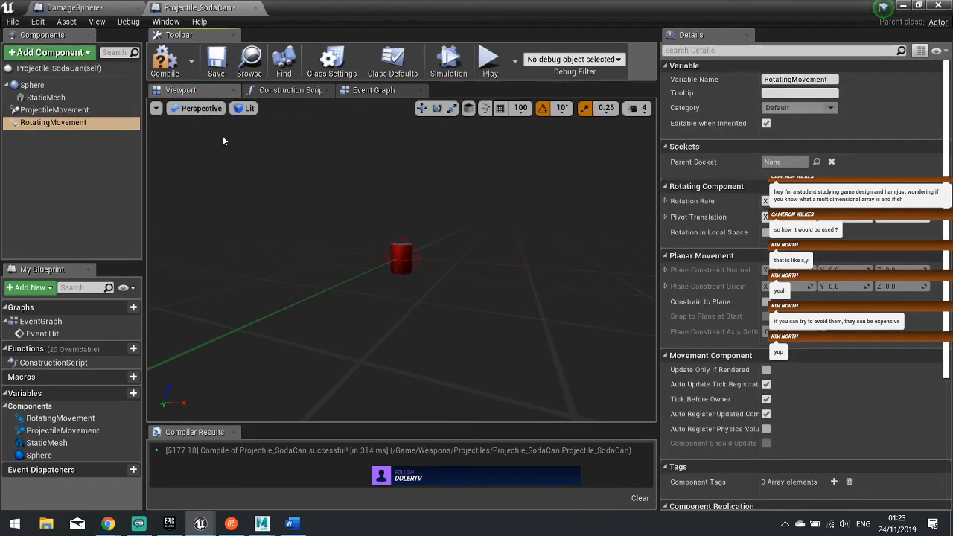
- Review the Rotating Movement component's local-space rotation setting in Projectile_SodaCan and inspect the can from another angle
click(65, 123)
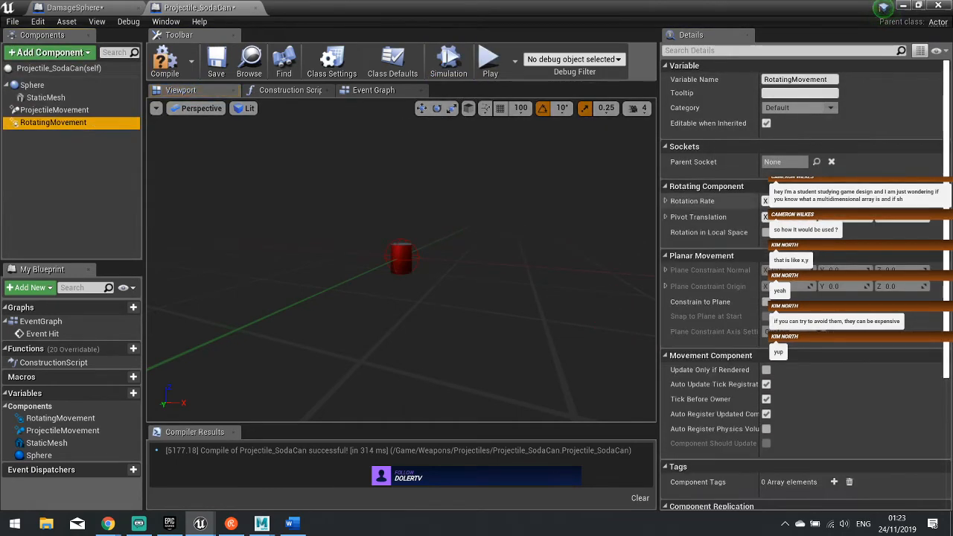
click(767, 232)
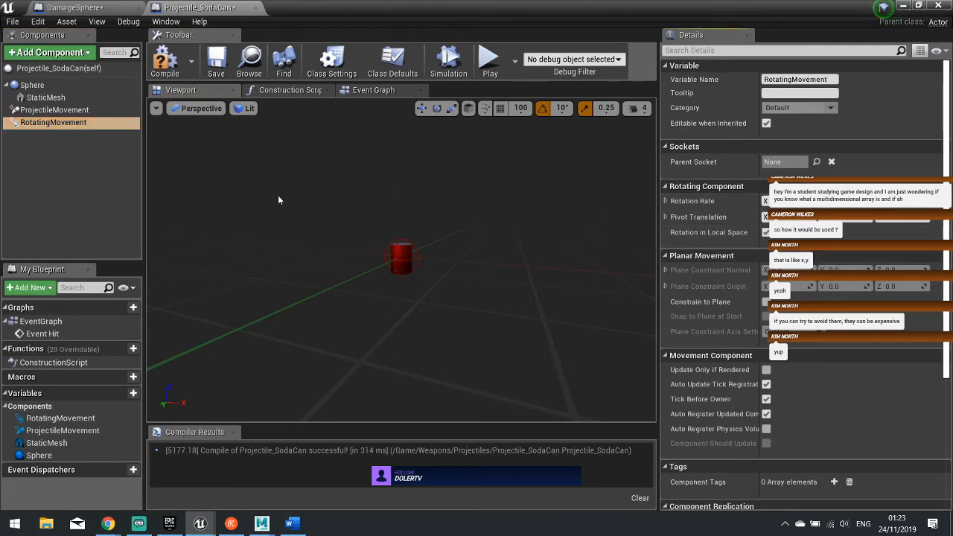
alt+drag(417, 266, 477, 266)
mouse_move(46, 122)
mouse_down()
mouse_move(42, 84)
mouse_move(41, 134)
mouse_move(41, 124)
mouse_up()
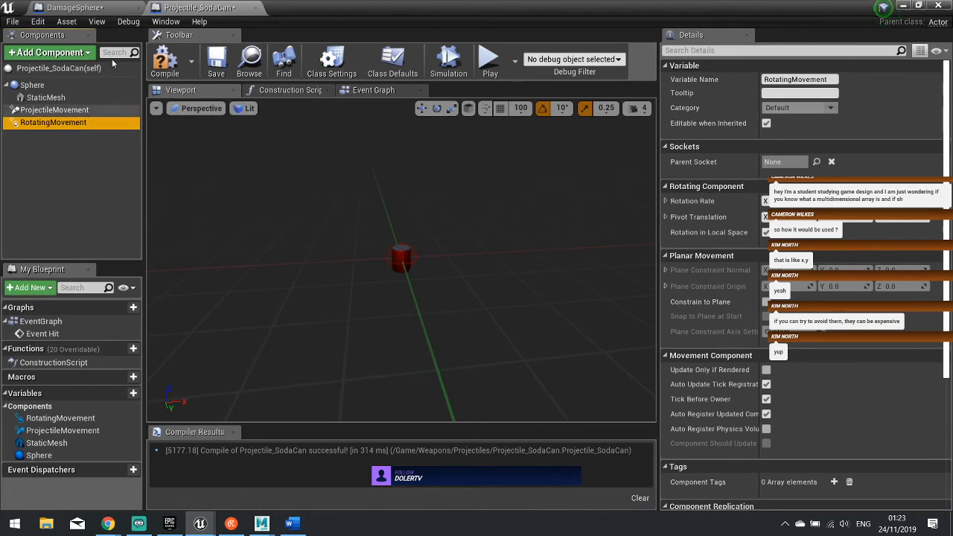
click(905, 10)
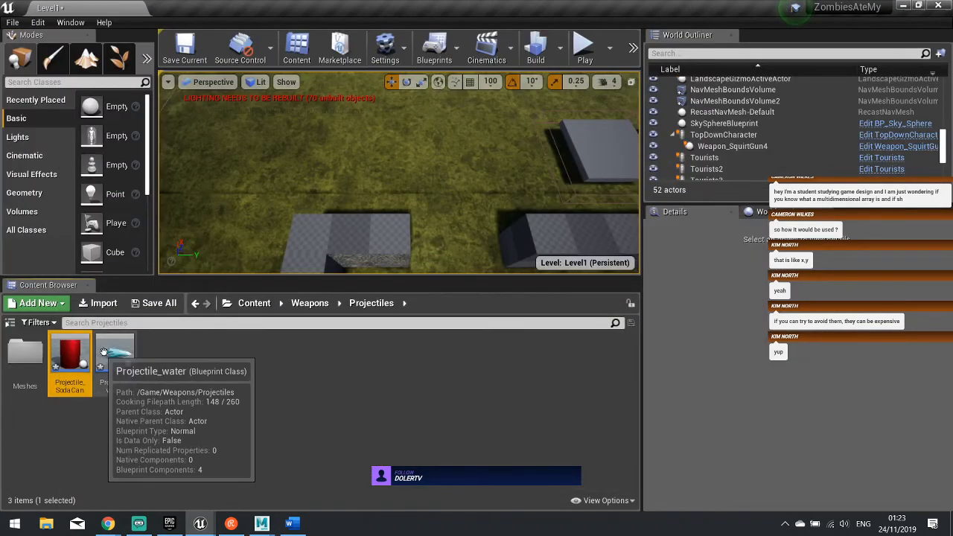
- Open the Projectile_water blueprint and review all settings of its Rotating Movement component for comparison with the soda can
double_click(119, 372)
click(56, 122)
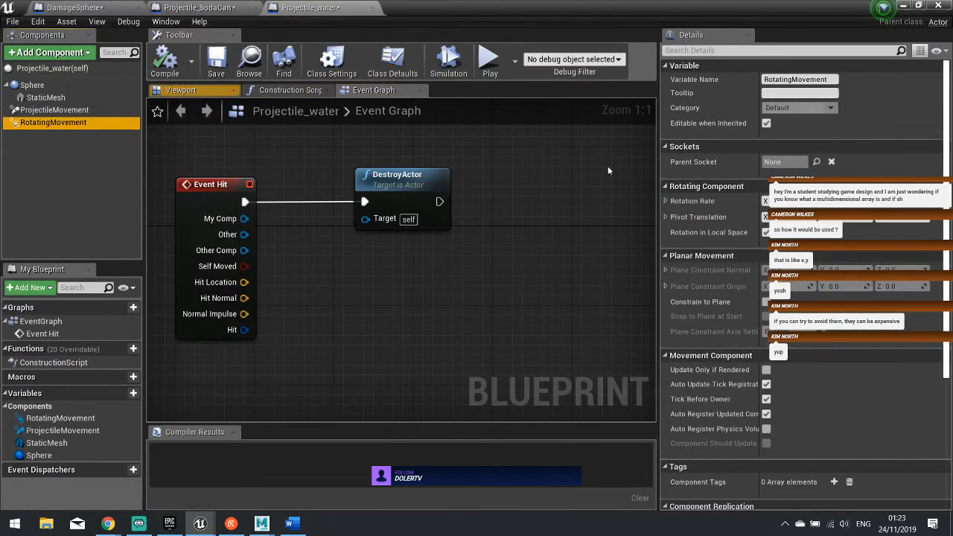
scroll(800, 372, down, 5)
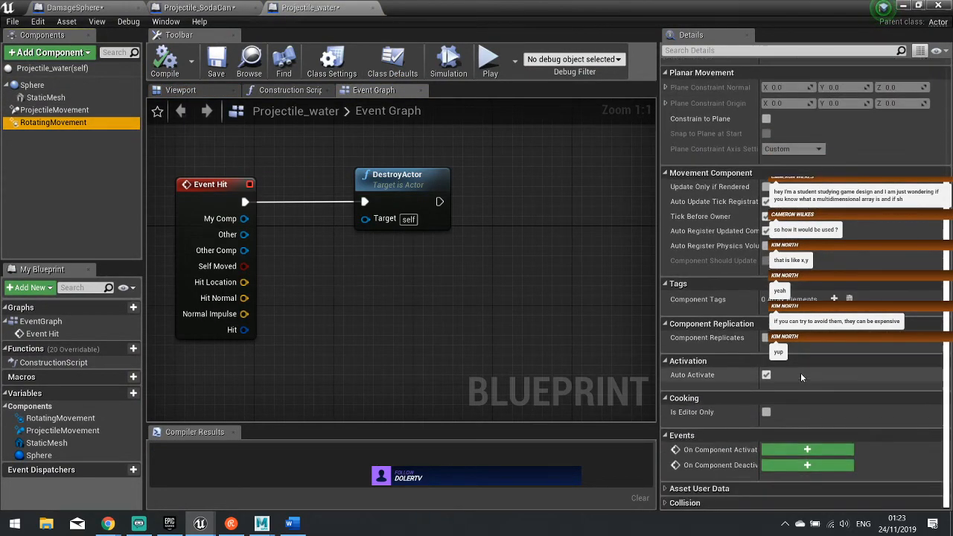
scroll(801, 372, up, 5)
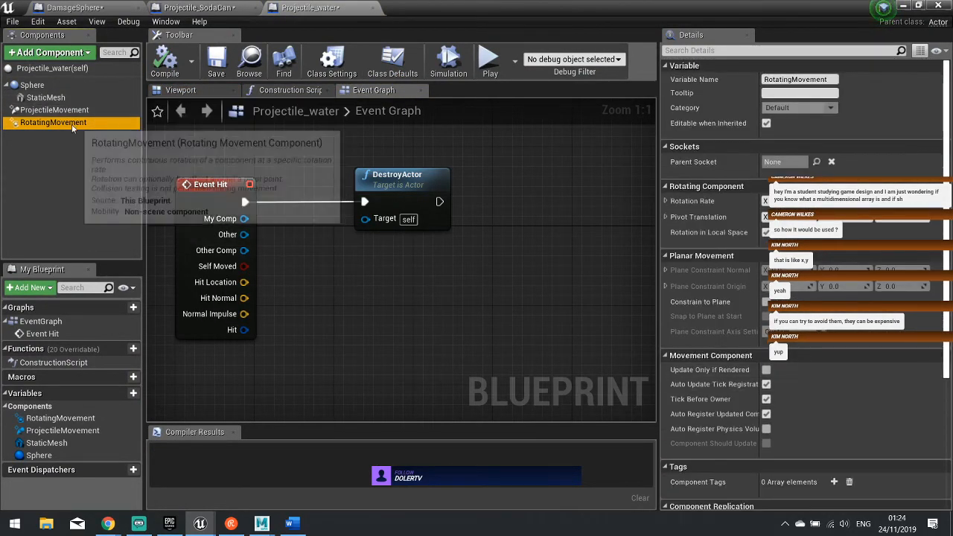
- Simulate Projectile_SodaCan once more, compile the blueprint and return to the level editor
click(198, 7)
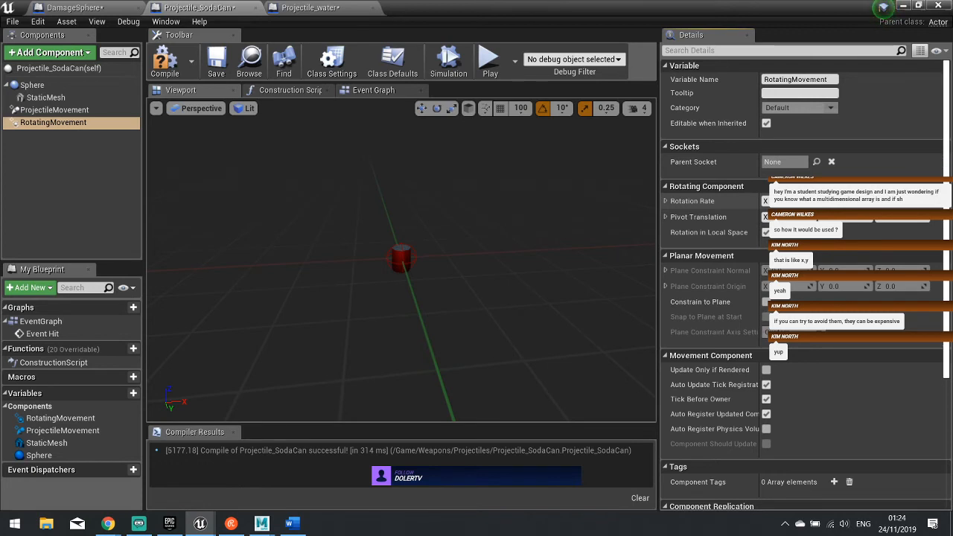
click(449, 63)
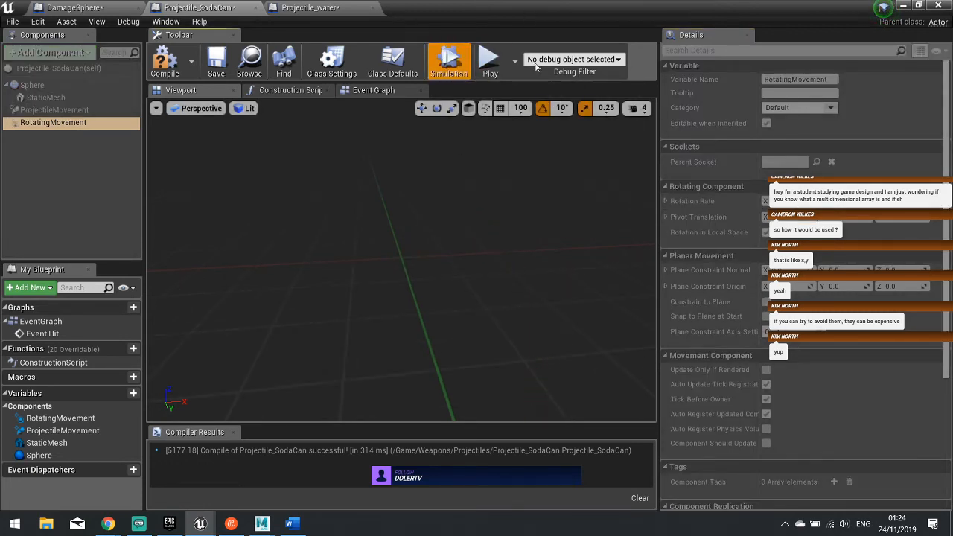
click(448, 64)
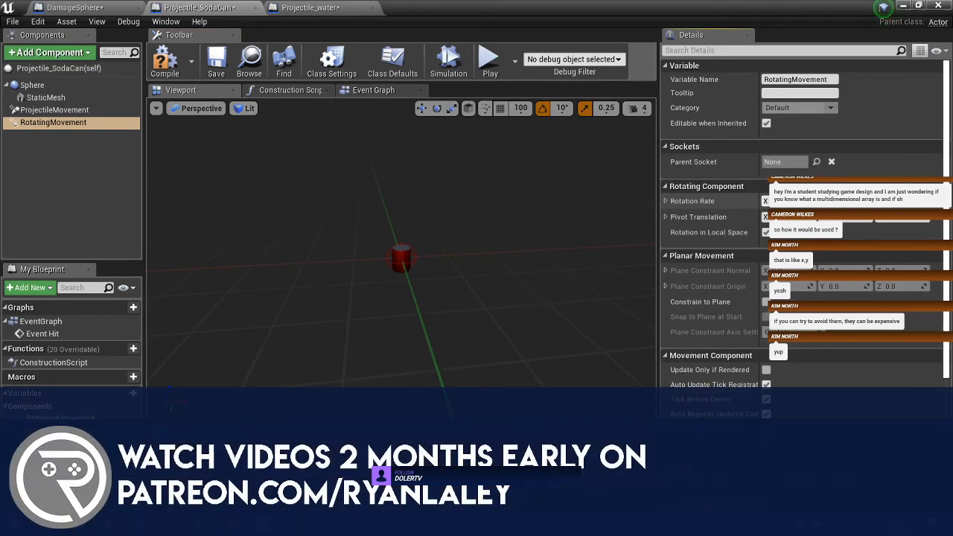
click(194, 141)
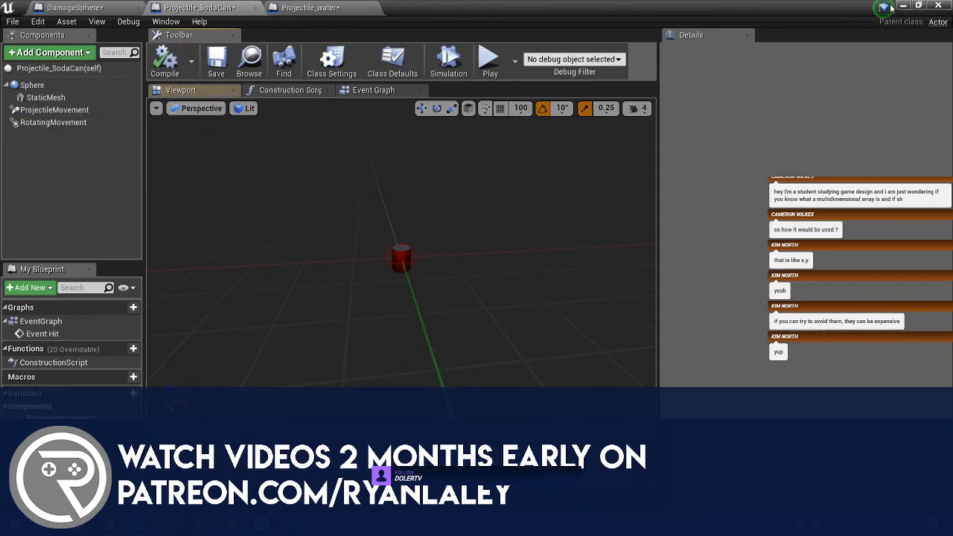
click(903, 6)
- Play-test the level with the Soda Pack weapon, throwing rotating cans around the hedges and at nearby enemies
click(585, 49)
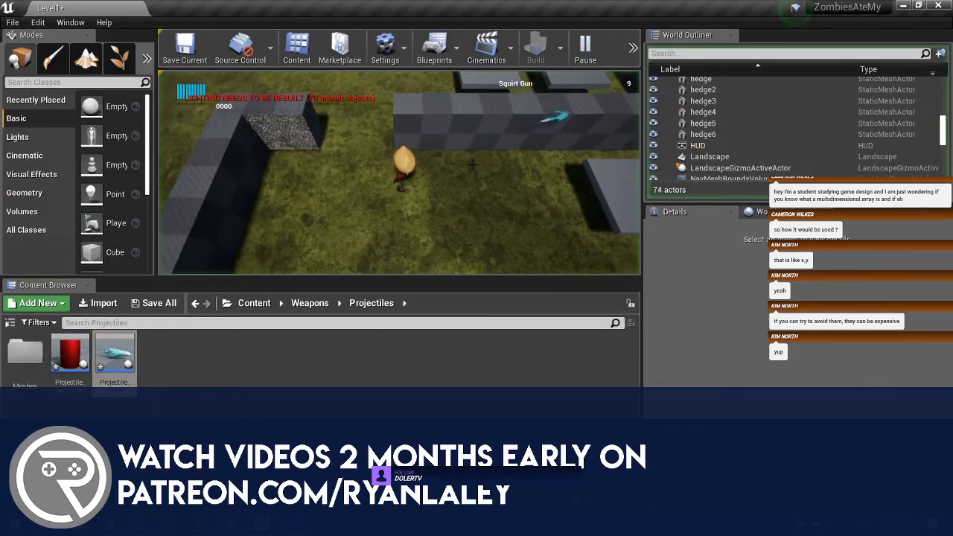
scroll(473, 163, down, 1)
key(s)
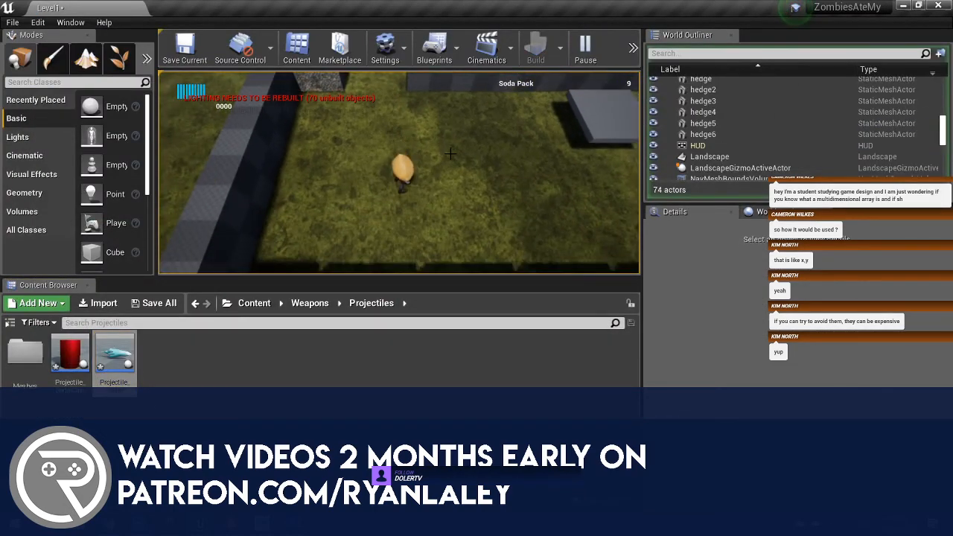
click(451, 153)
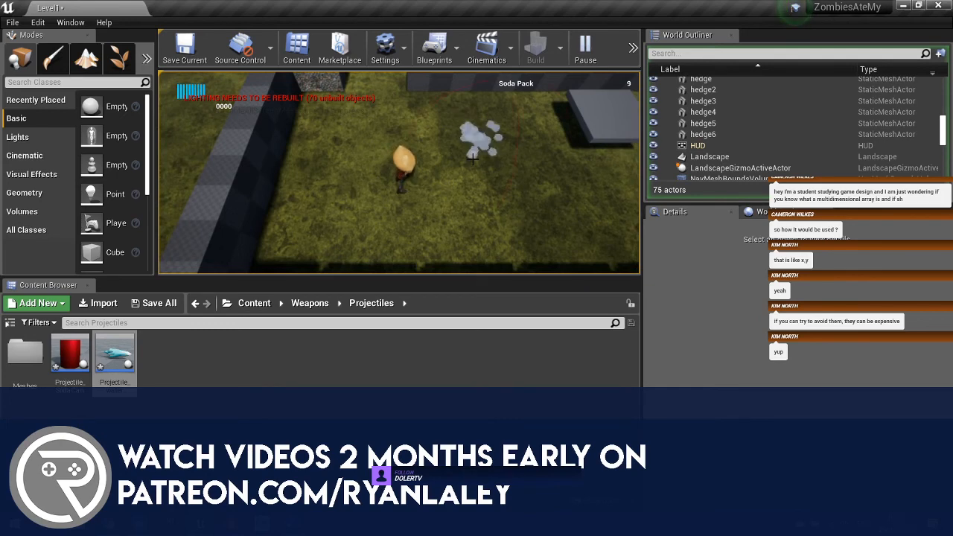
key(w)
click(421, 126)
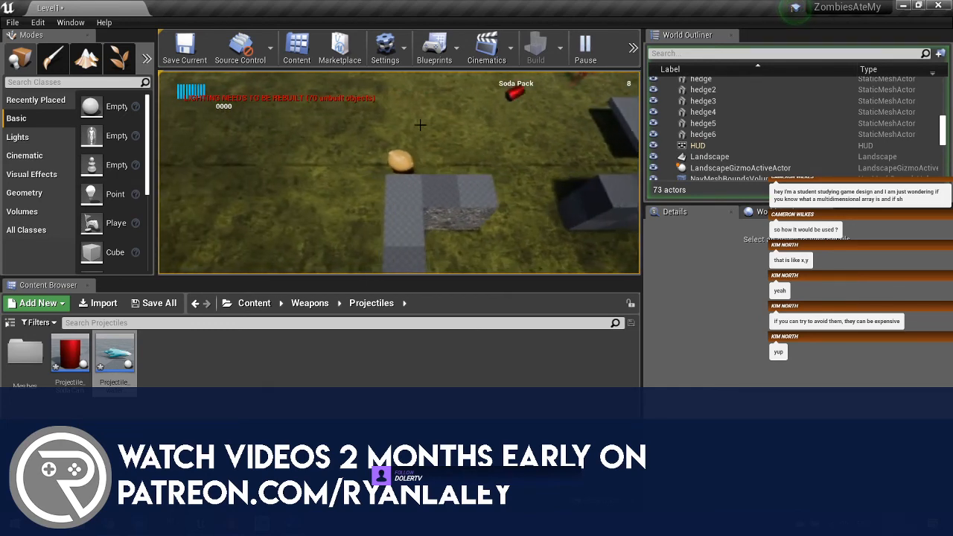
click(506, 156)
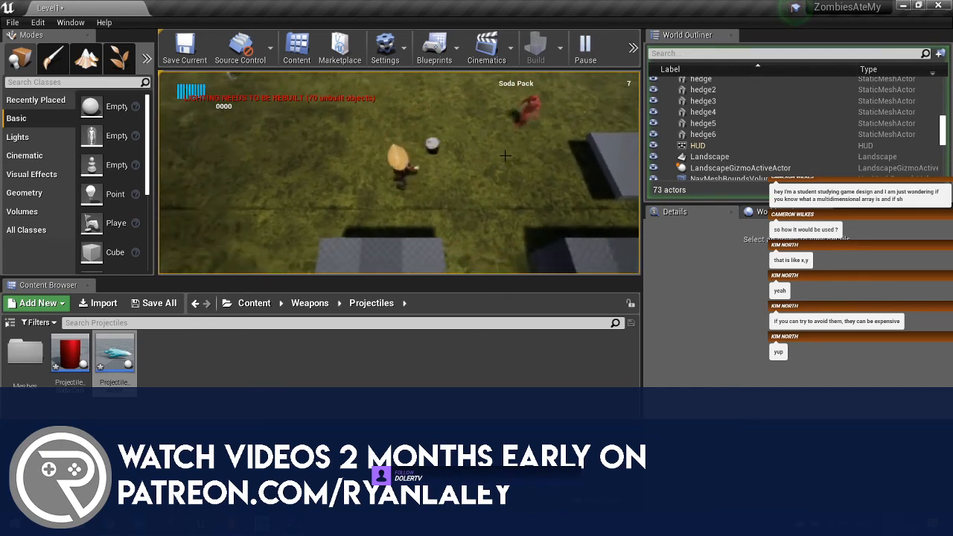
key(w)
click(571, 127)
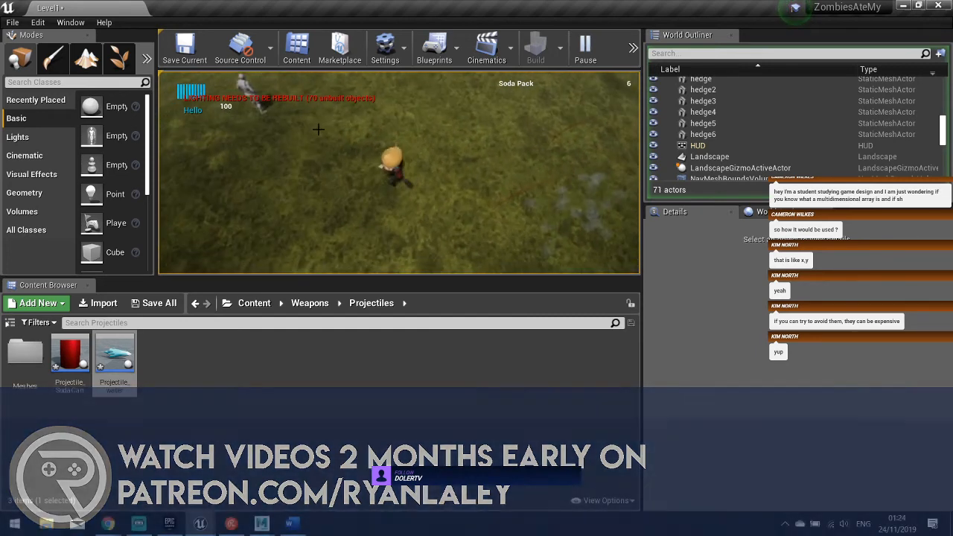
key(w)
click(307, 160)
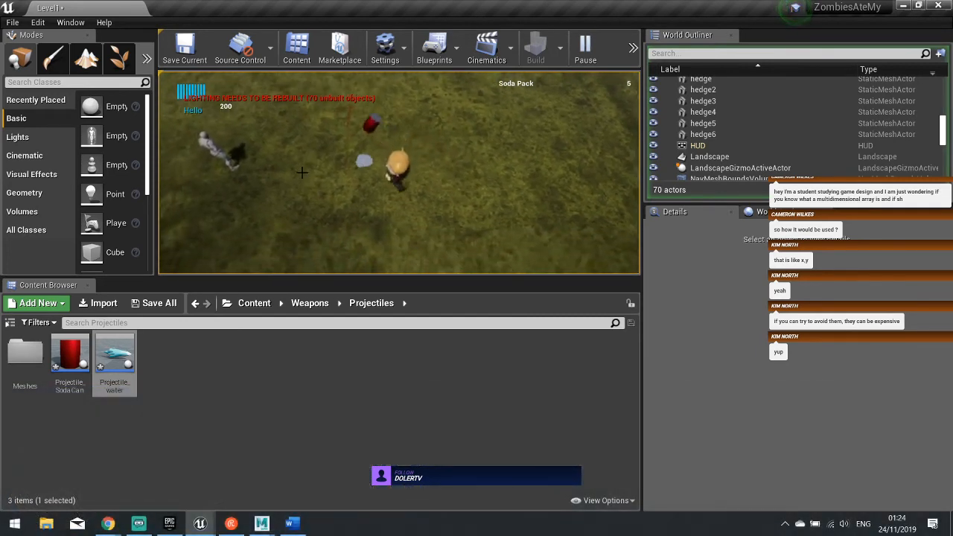
- Run around the door object in the open grass area of the running level, and stop the play session
key(w)
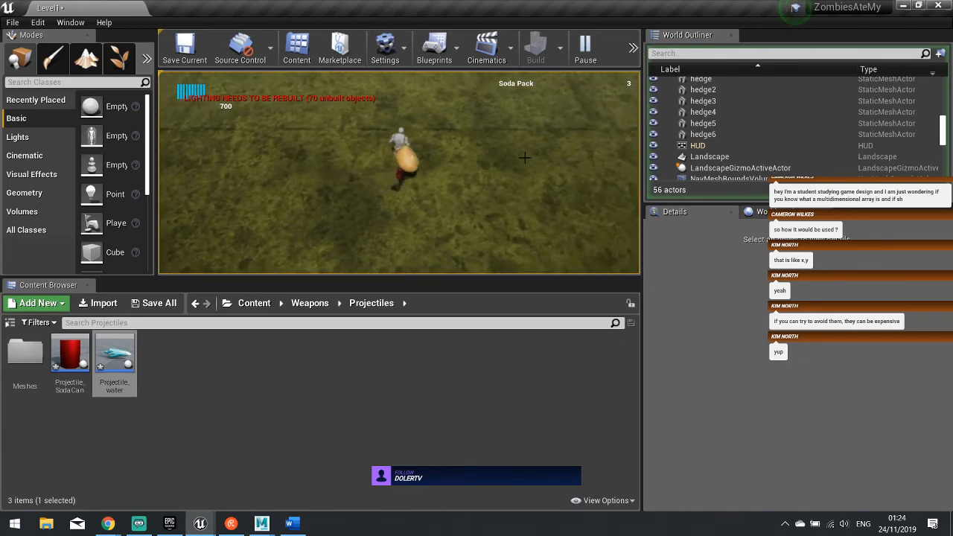
key(d)
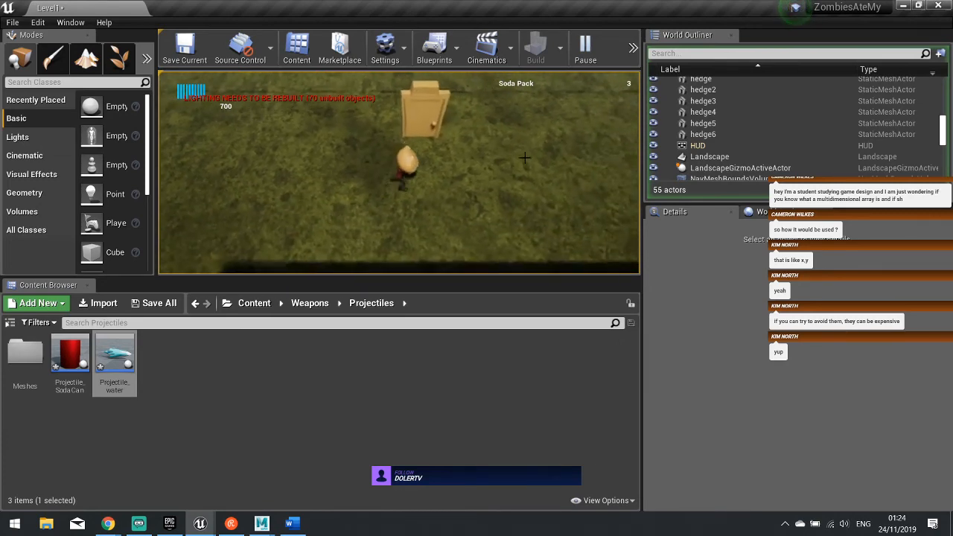
key(a)
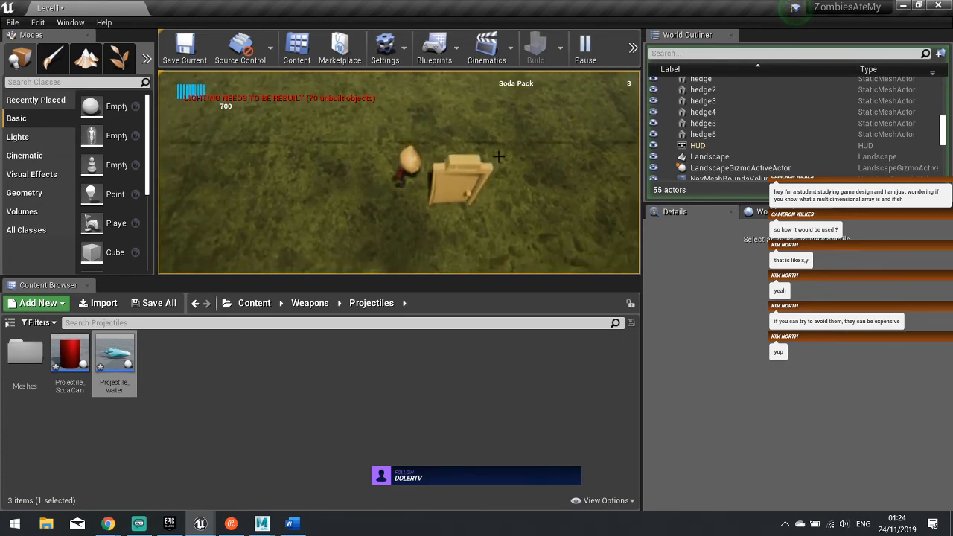
key(s)
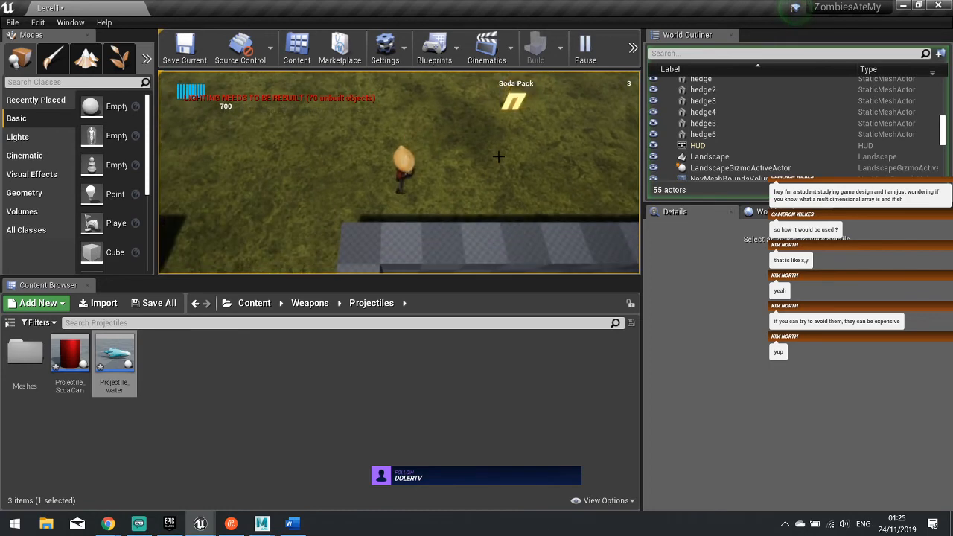
key(Escape)
- Inspect the character up close in the level, start a play session, and move between the hedges, switching from the Squirt Gun to the Soda Pack
mouse_move(498, 156)
right_down()
mouse_move(507, 131)
mouse_move(516, 160)
right_up()
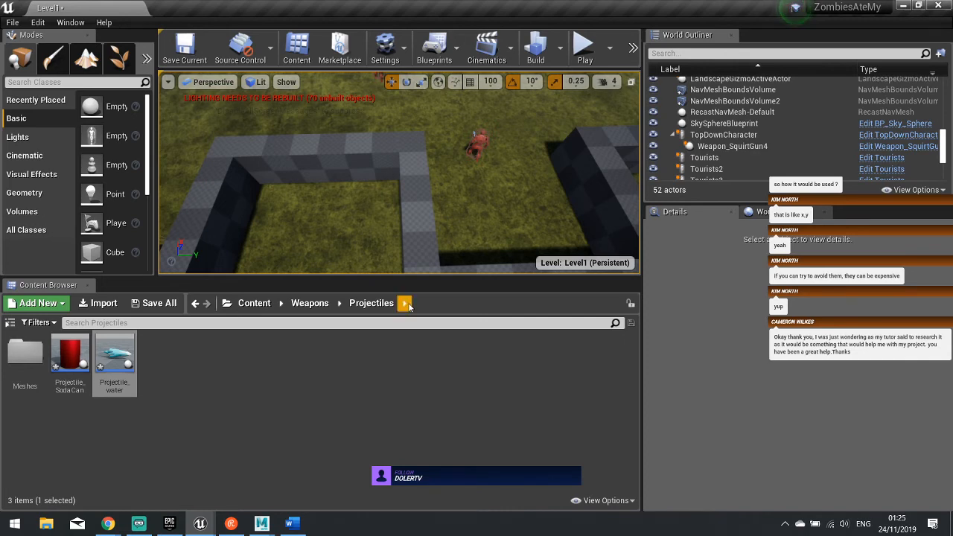
right_drag(382, 212, 592, 127)
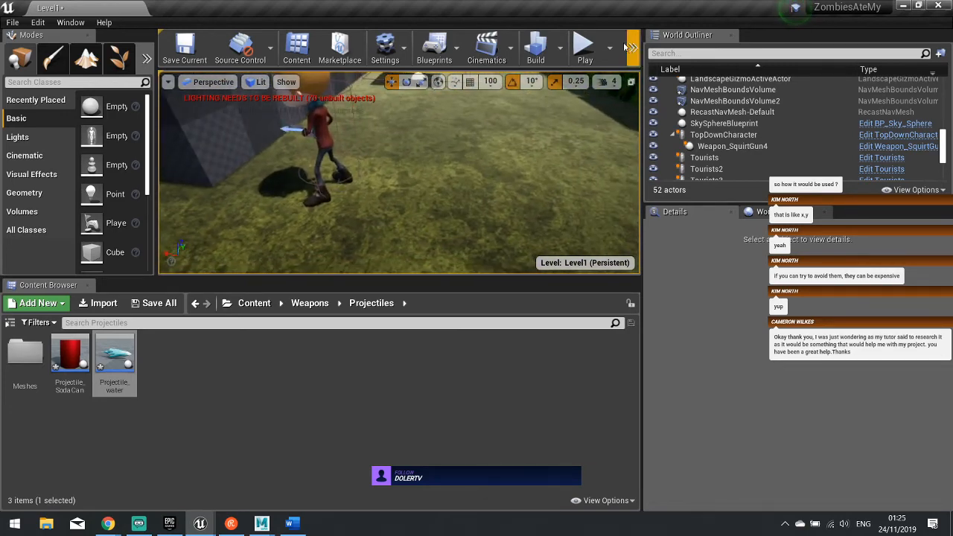
click(584, 49)
key(w)
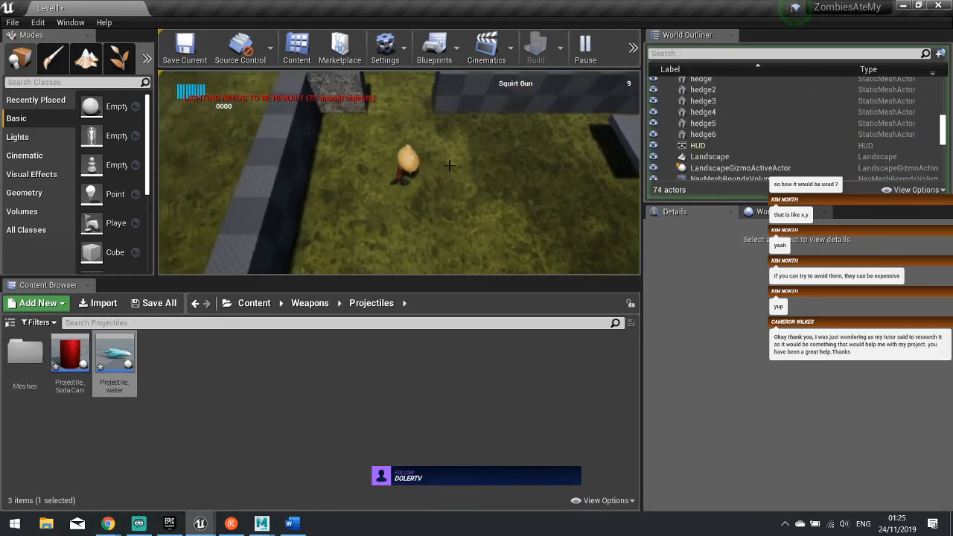
key(w)
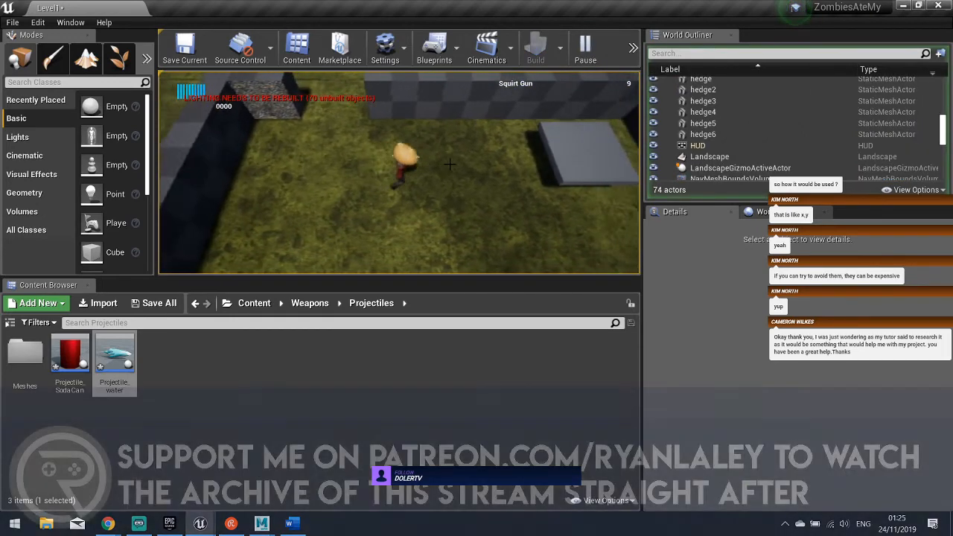
key(w)
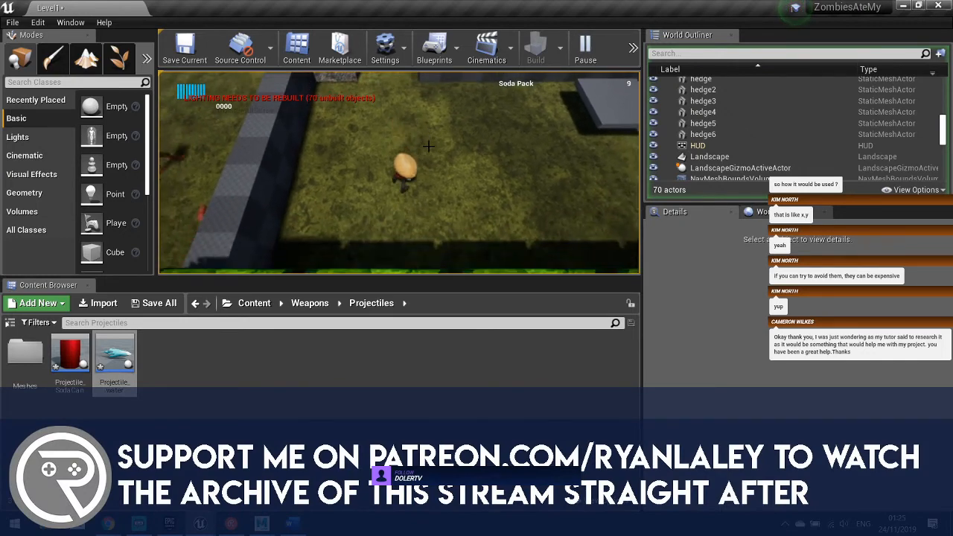
- Throw soda cans from the Soda Pack while moving around the hedge opening to test their impacts on nearby enemies
click(428, 146)
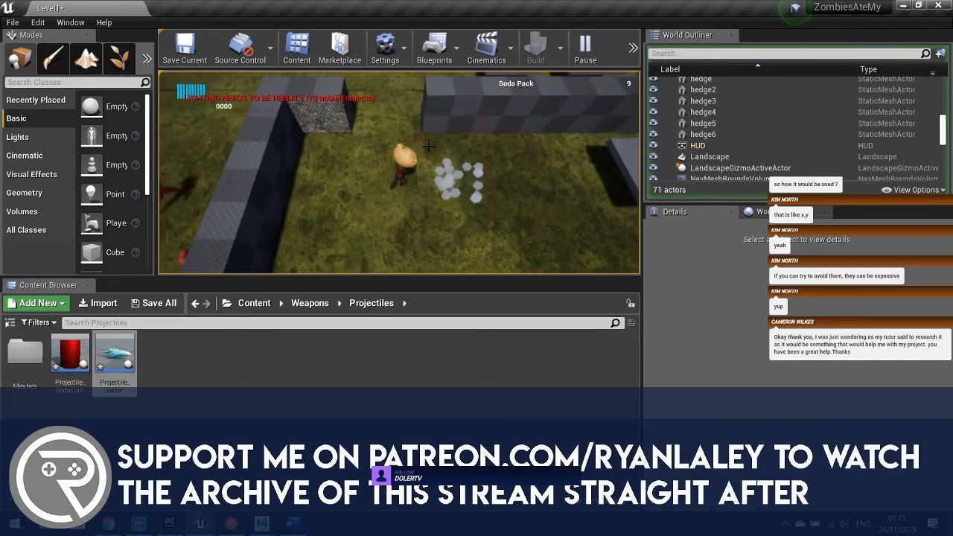
key(w)
key(w)
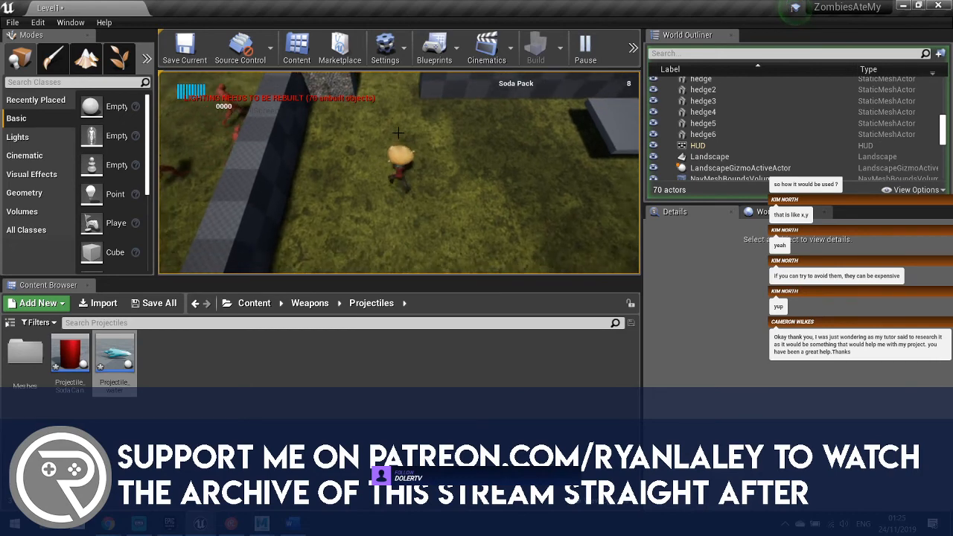
click(385, 141)
key(s)
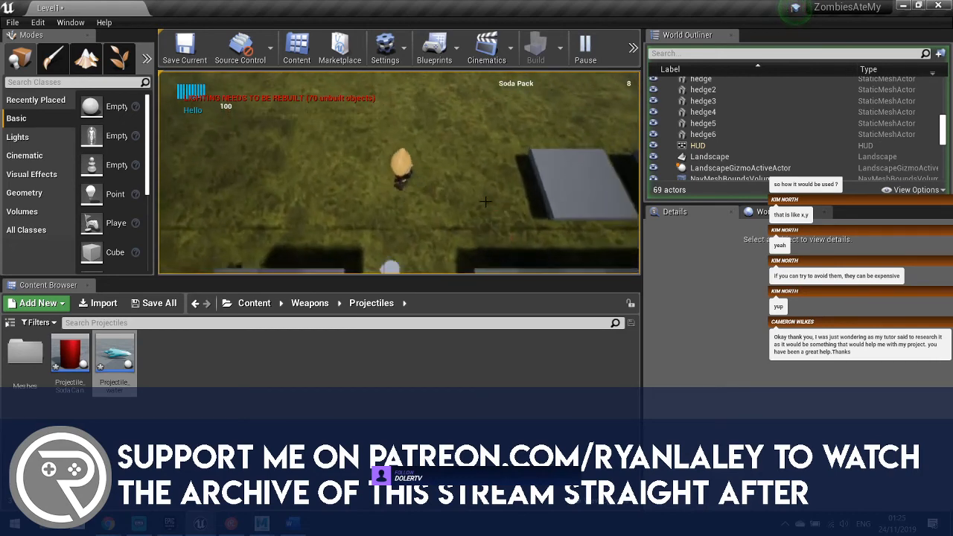
click(499, 235)
key(d)
click(366, 201)
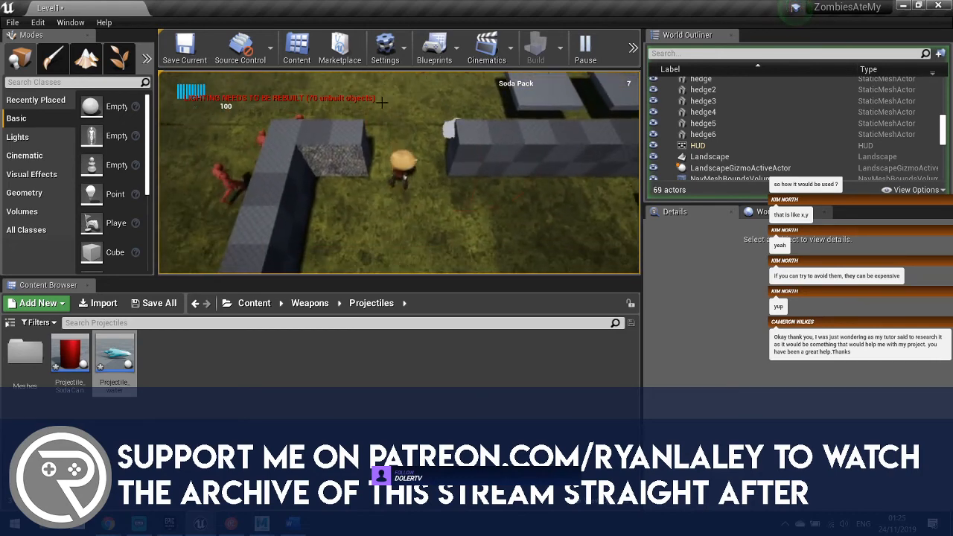
- Use up the remaining Soda Pack cans on enemies chasing the character across the open grass, and run back toward the hedges
key(w)
click(390, 206)
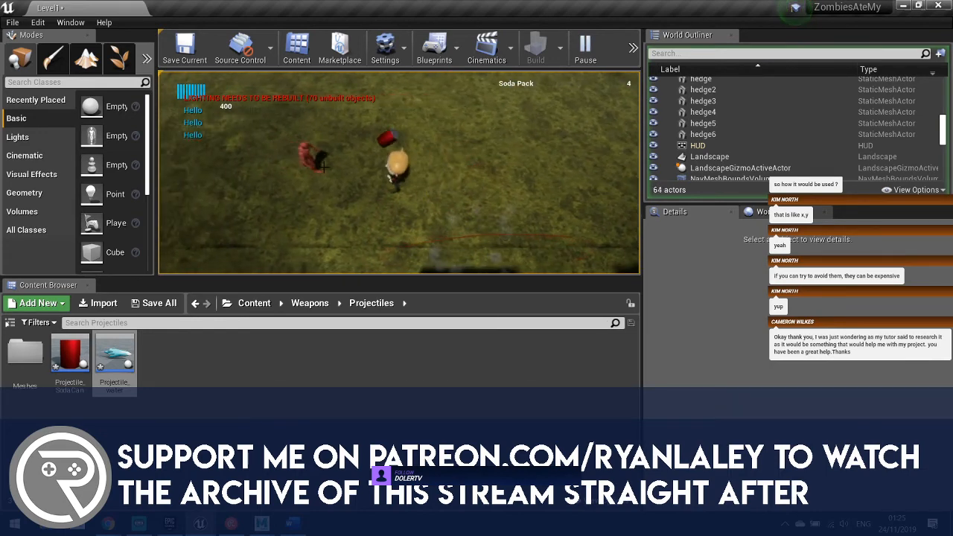
key(s)
click(425, 93)
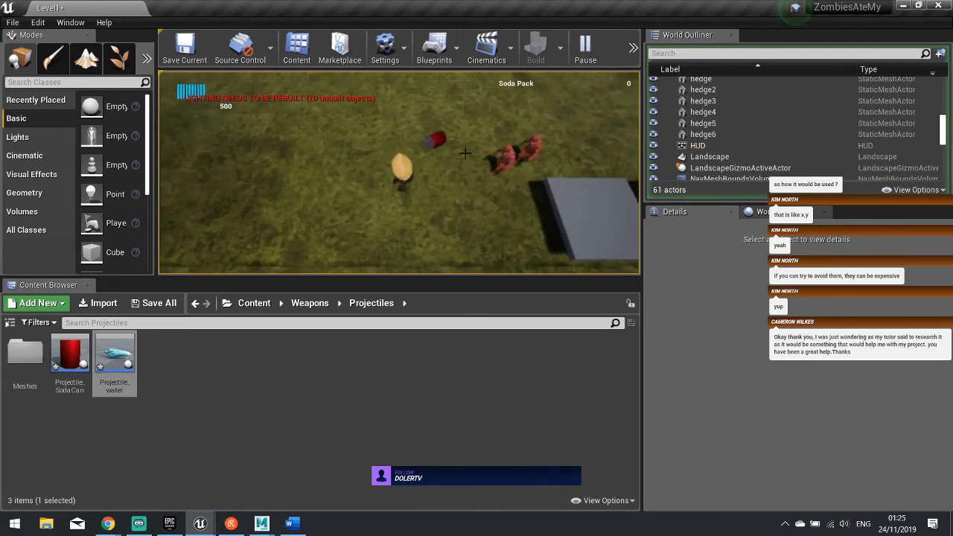
key(s)
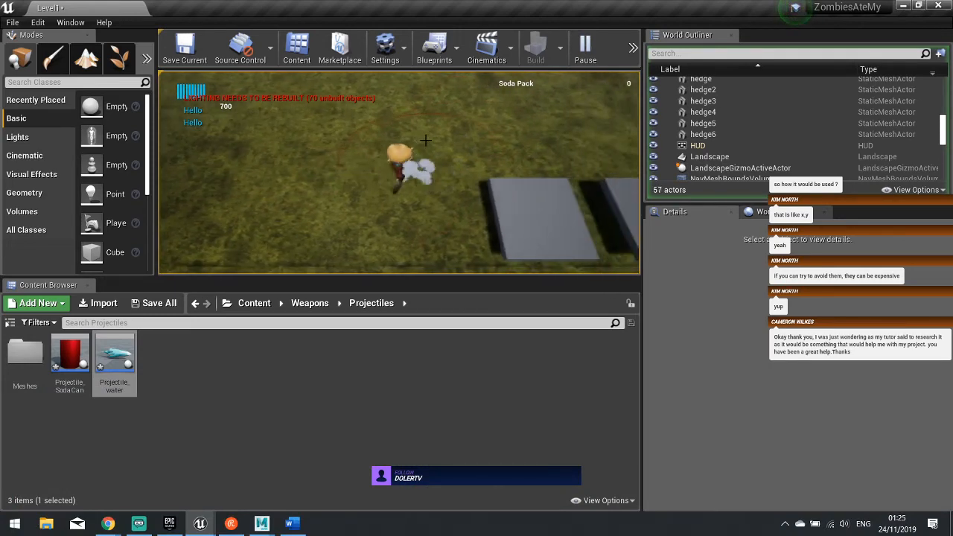
key(s)
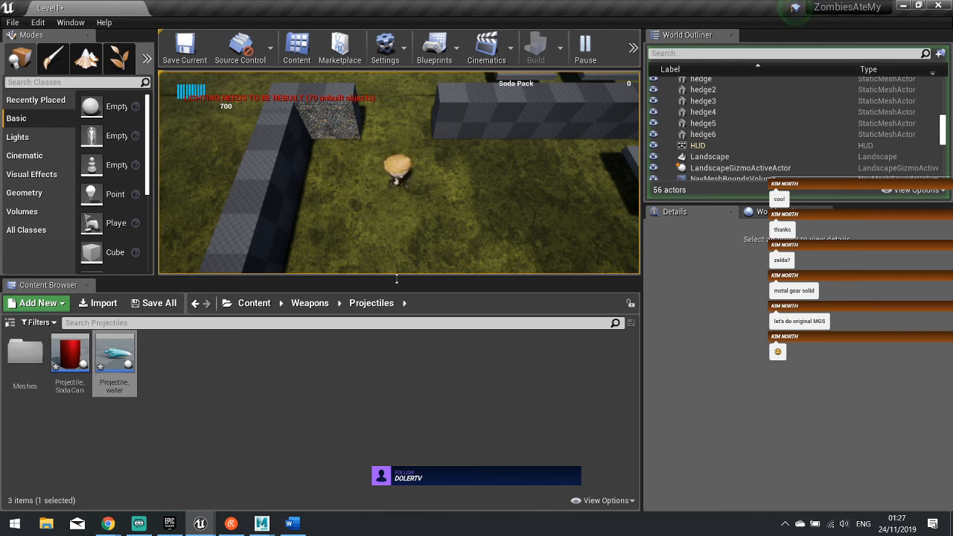
click(138, 523)
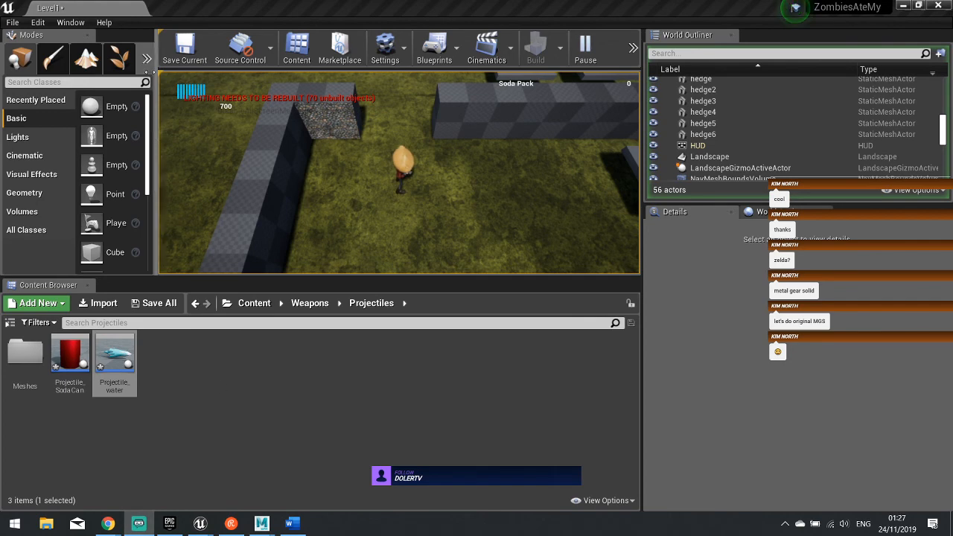